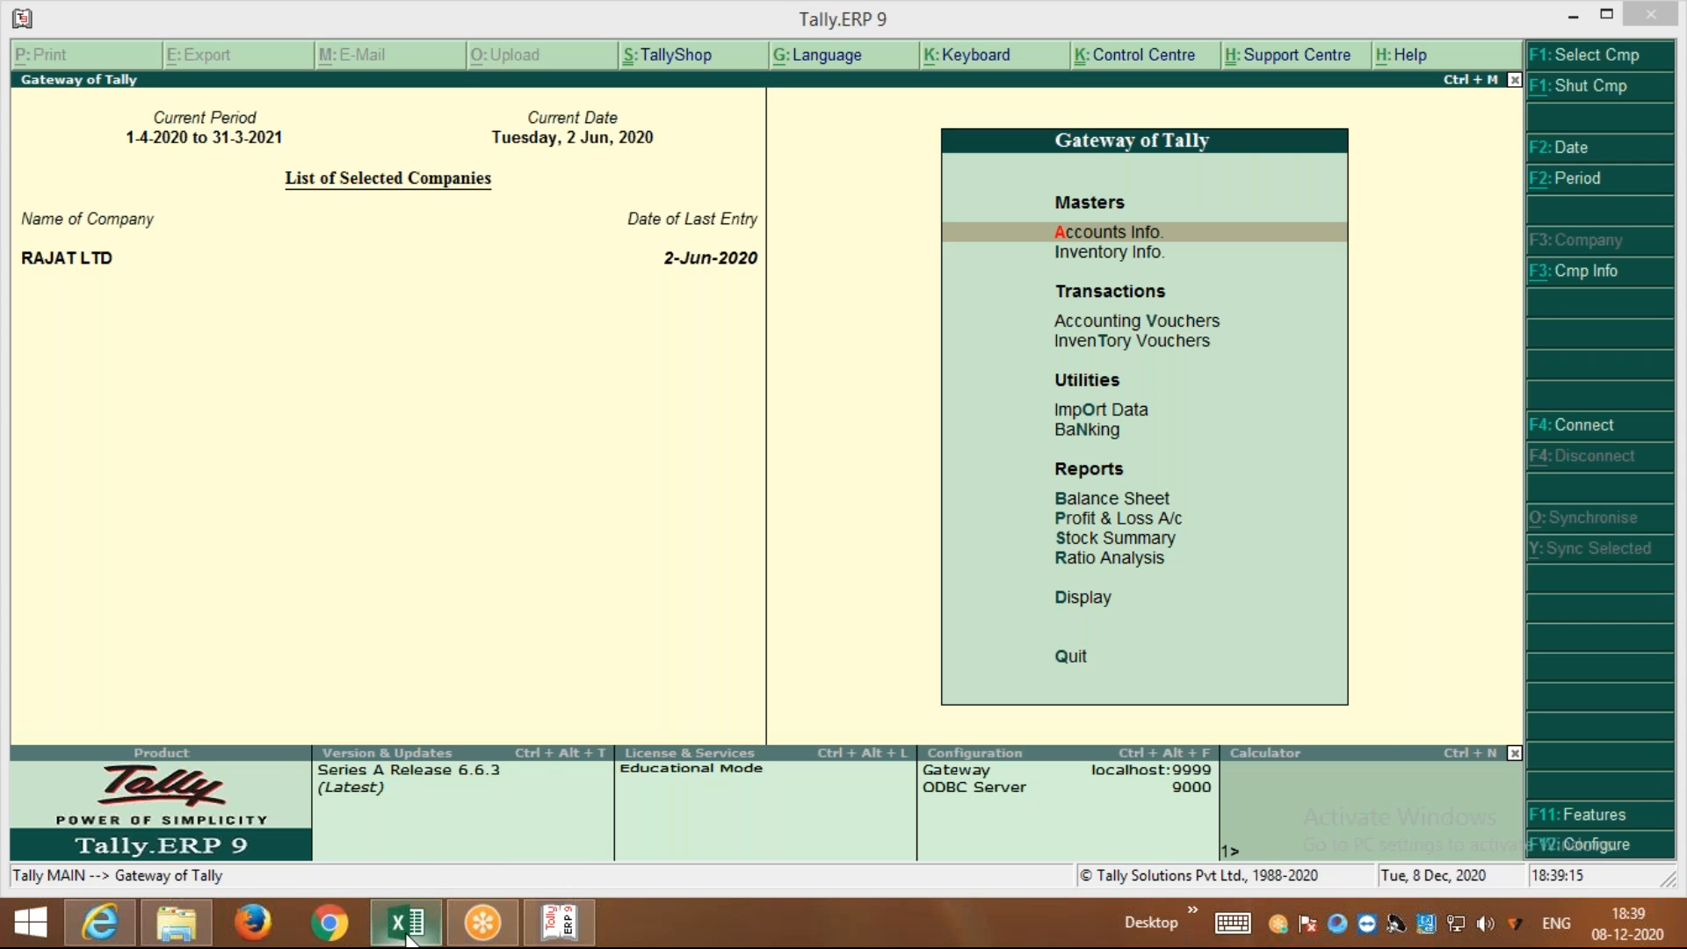
Switch to the PREDEFINED COST CENTER.xlsx workbook in Excel and maximize its window
{"action": "mouse_move", "coordinate": [412, 939]}
{"action": "mouse_move", "coordinate": [446, 932]}
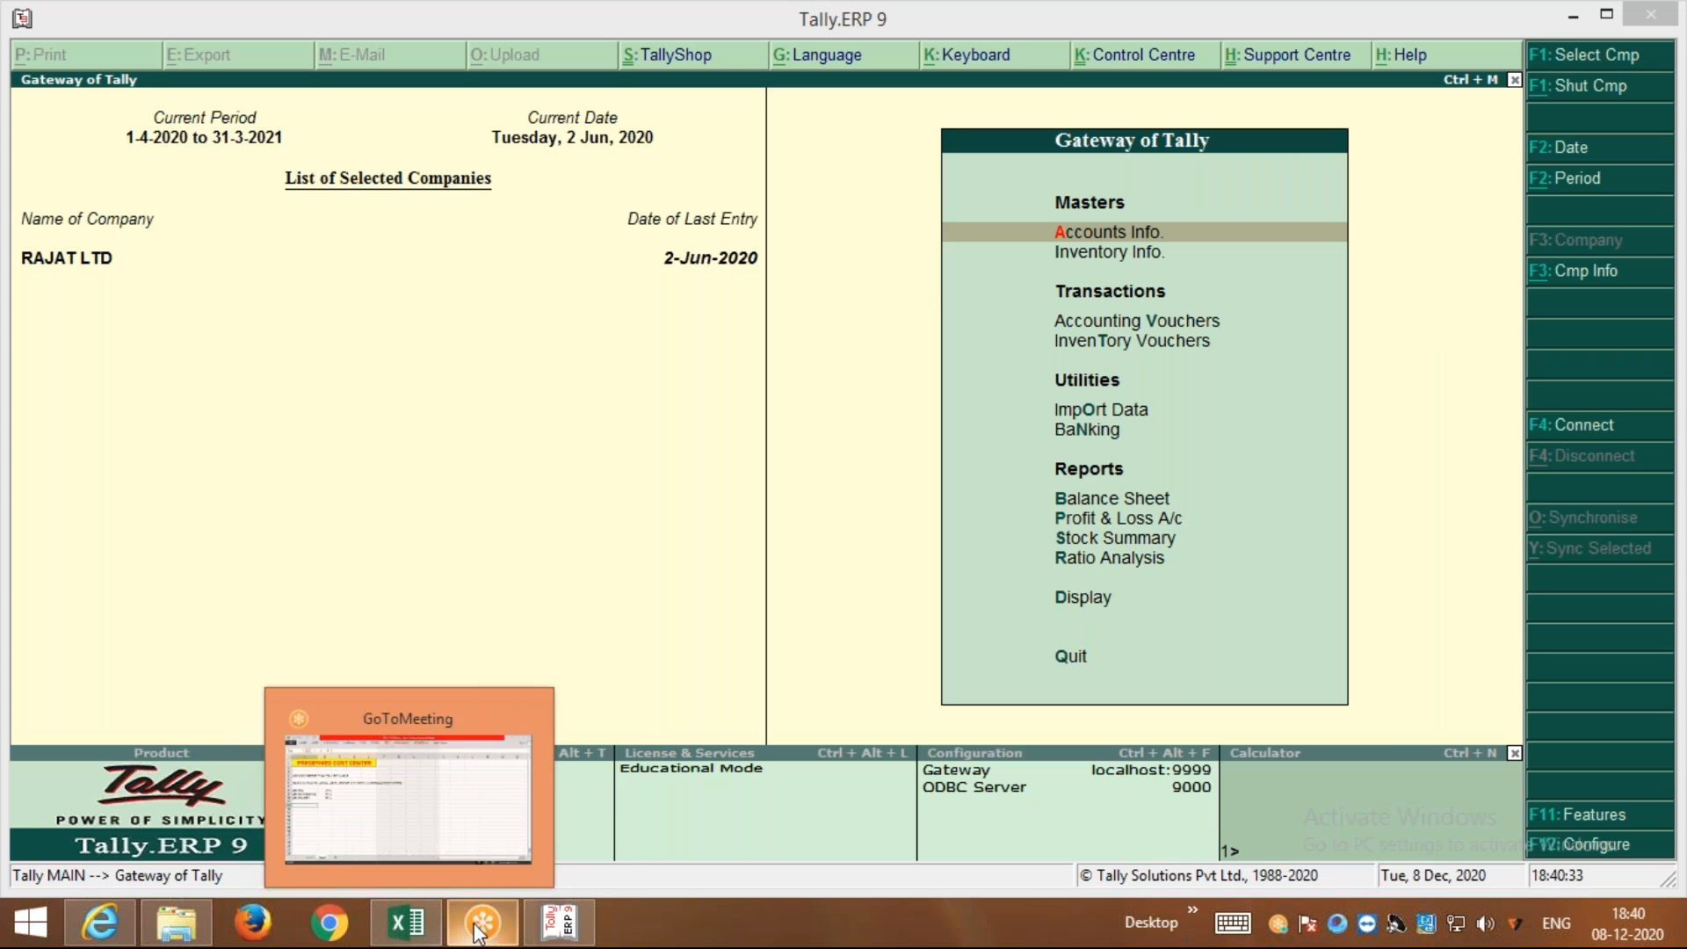
{"action": "left_click", "coordinate": [184, 934]}
{"action": "left_click", "coordinate": [479, 452]}
{"action": "double_click", "coordinate": [479, 452]}
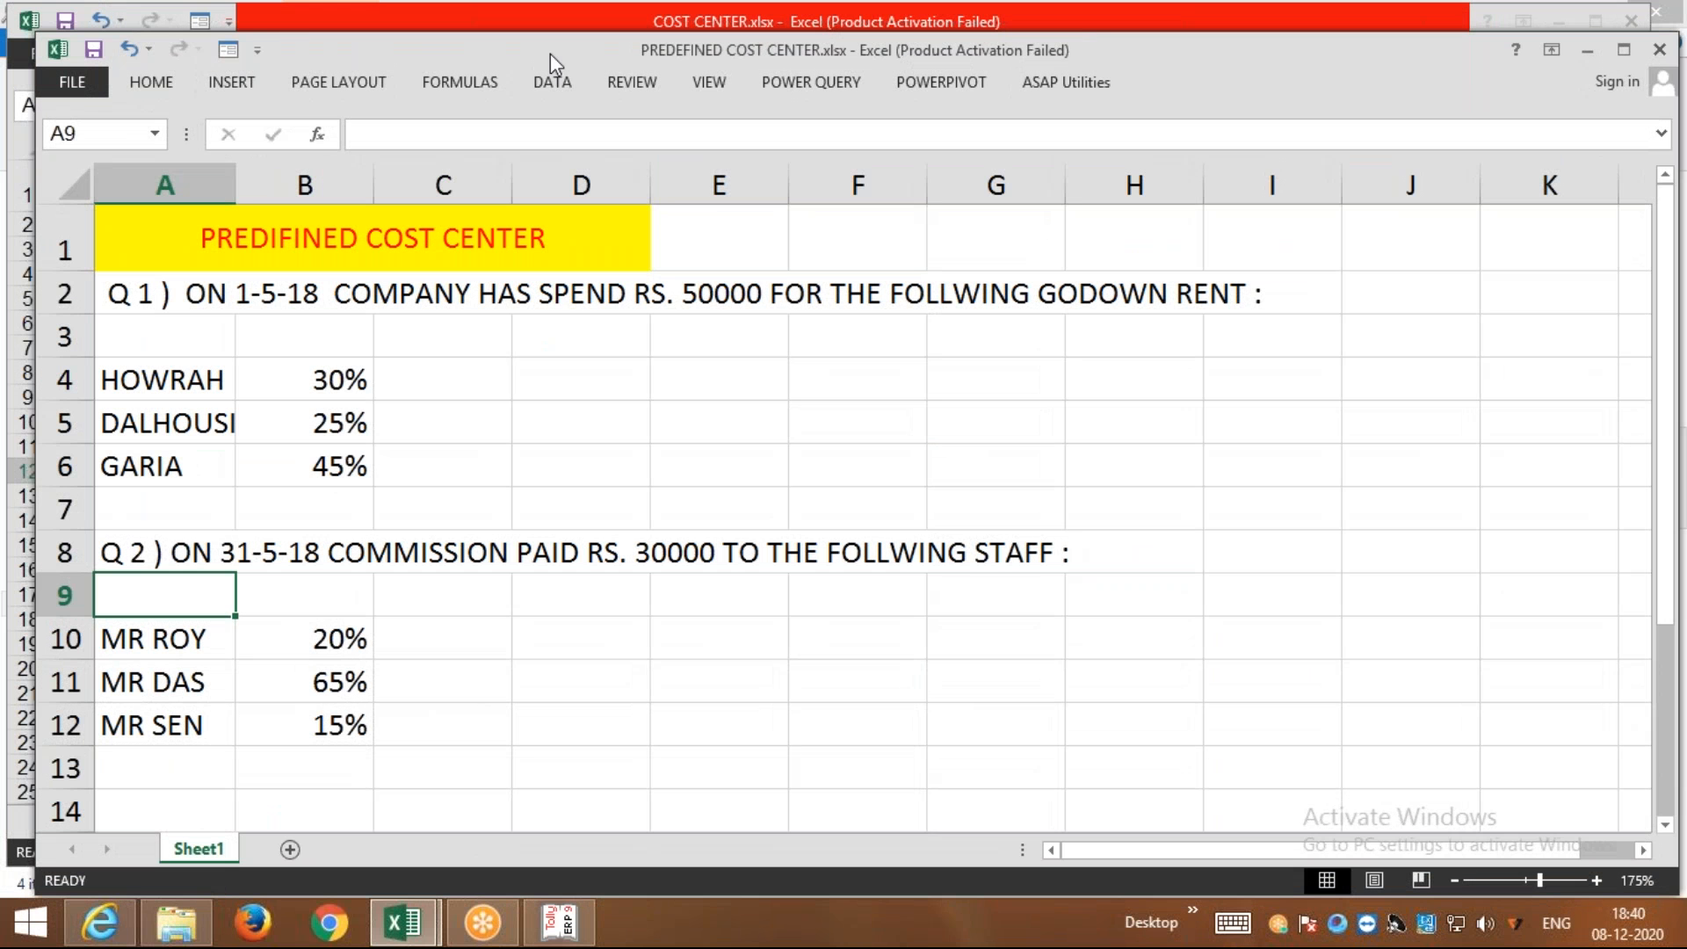
{"action": "double_click", "coordinate": [550, 52]}
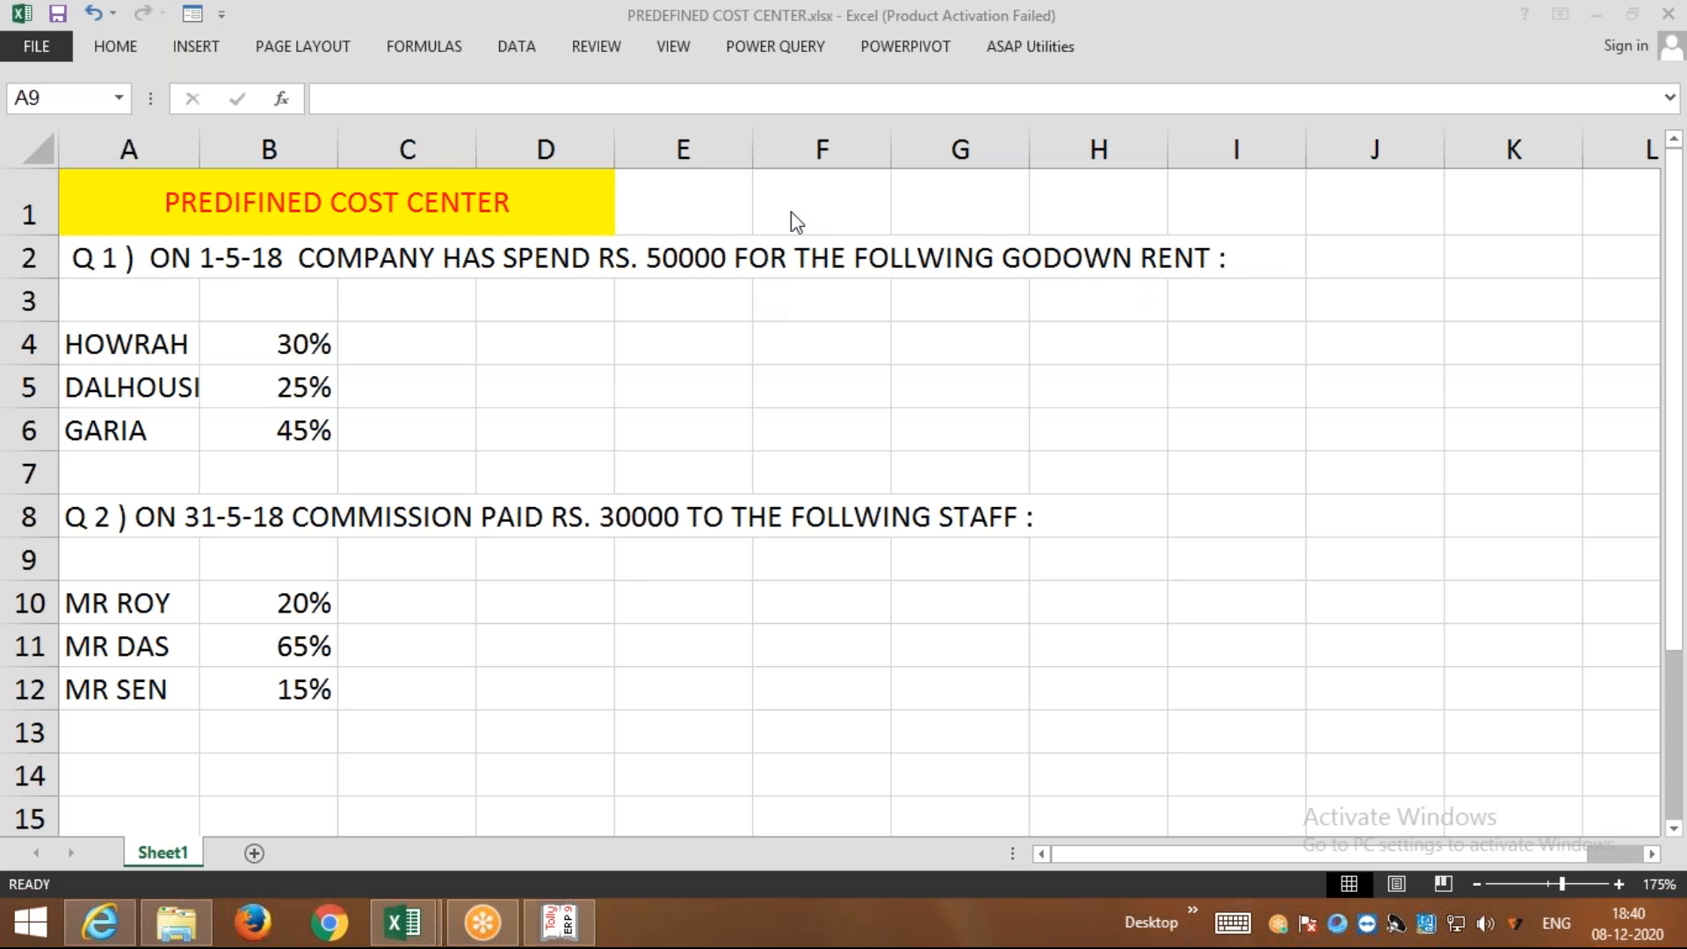
Enter the heading "% WISE BREAK UP" in cell E1 beside the worksheet title
{"action": "left_click", "coordinate": [743, 209]}
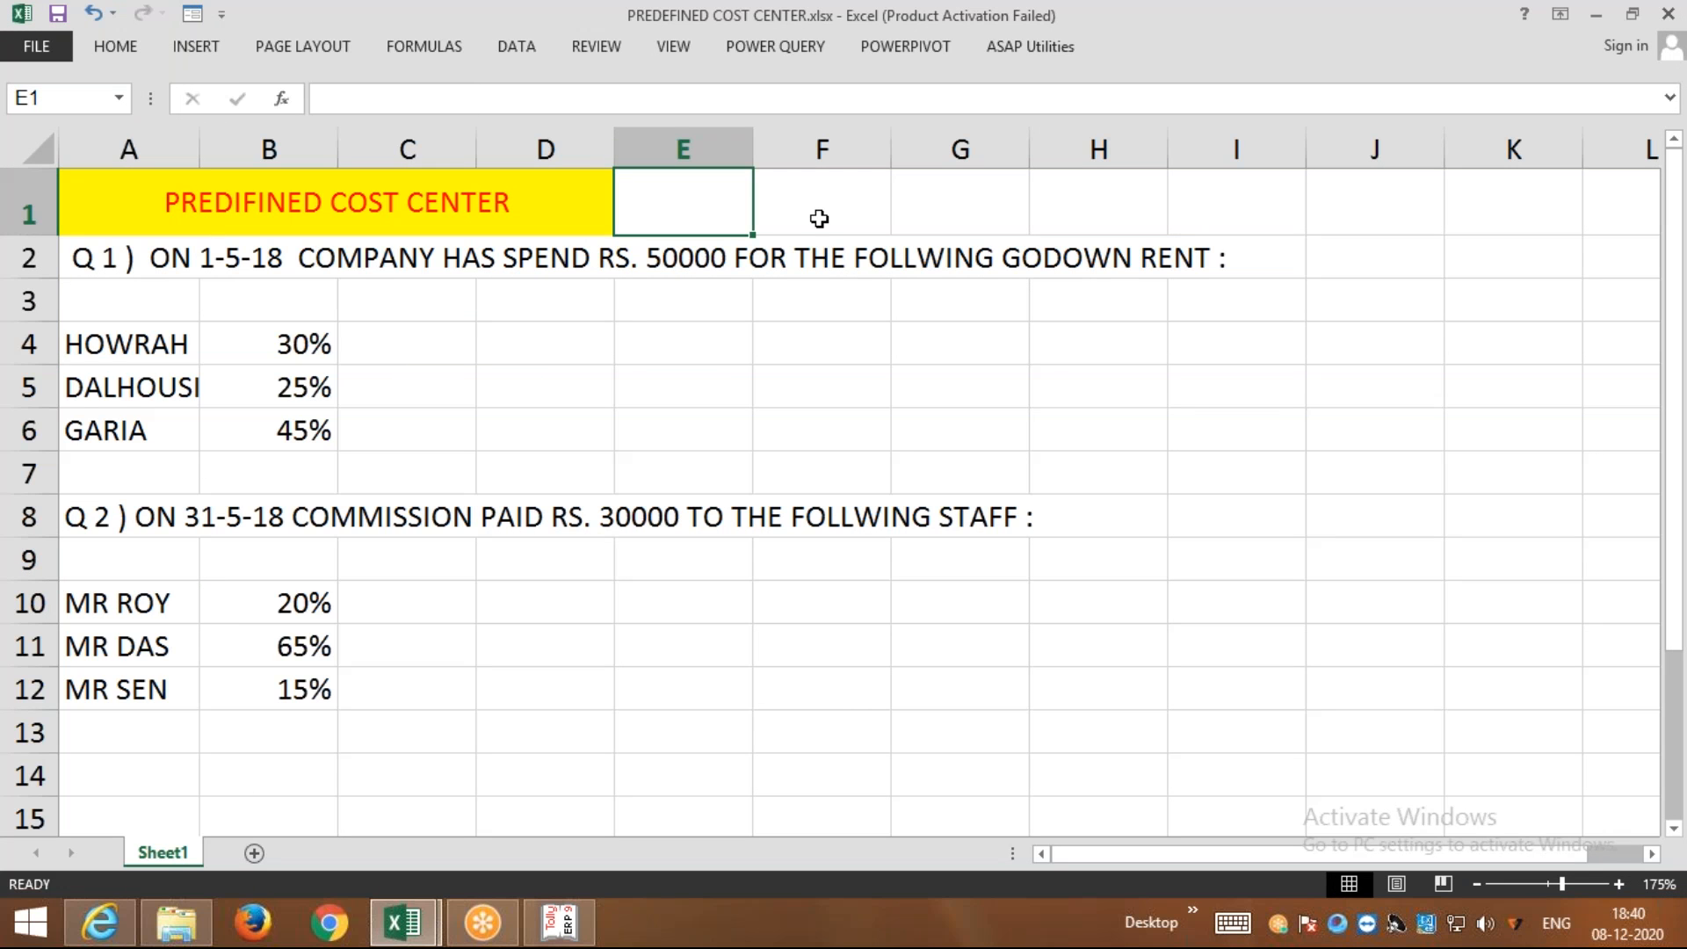
{"action": "type", "text": "% W"}
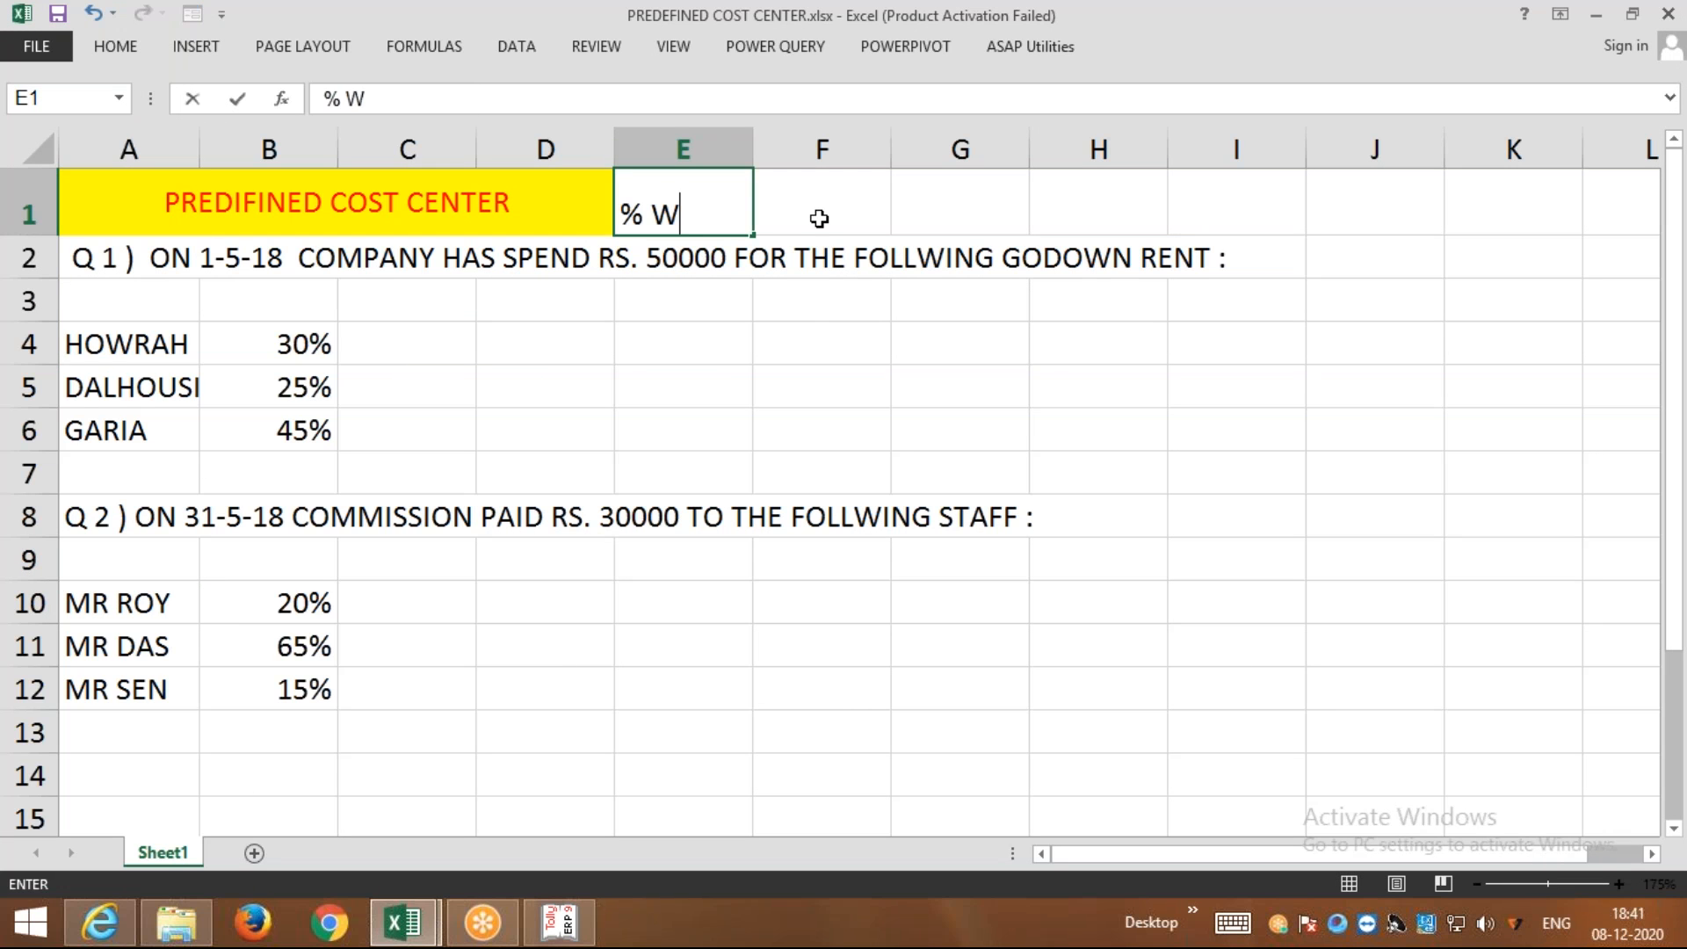
{"action": "type", "text": "ISE BREAK UP"}
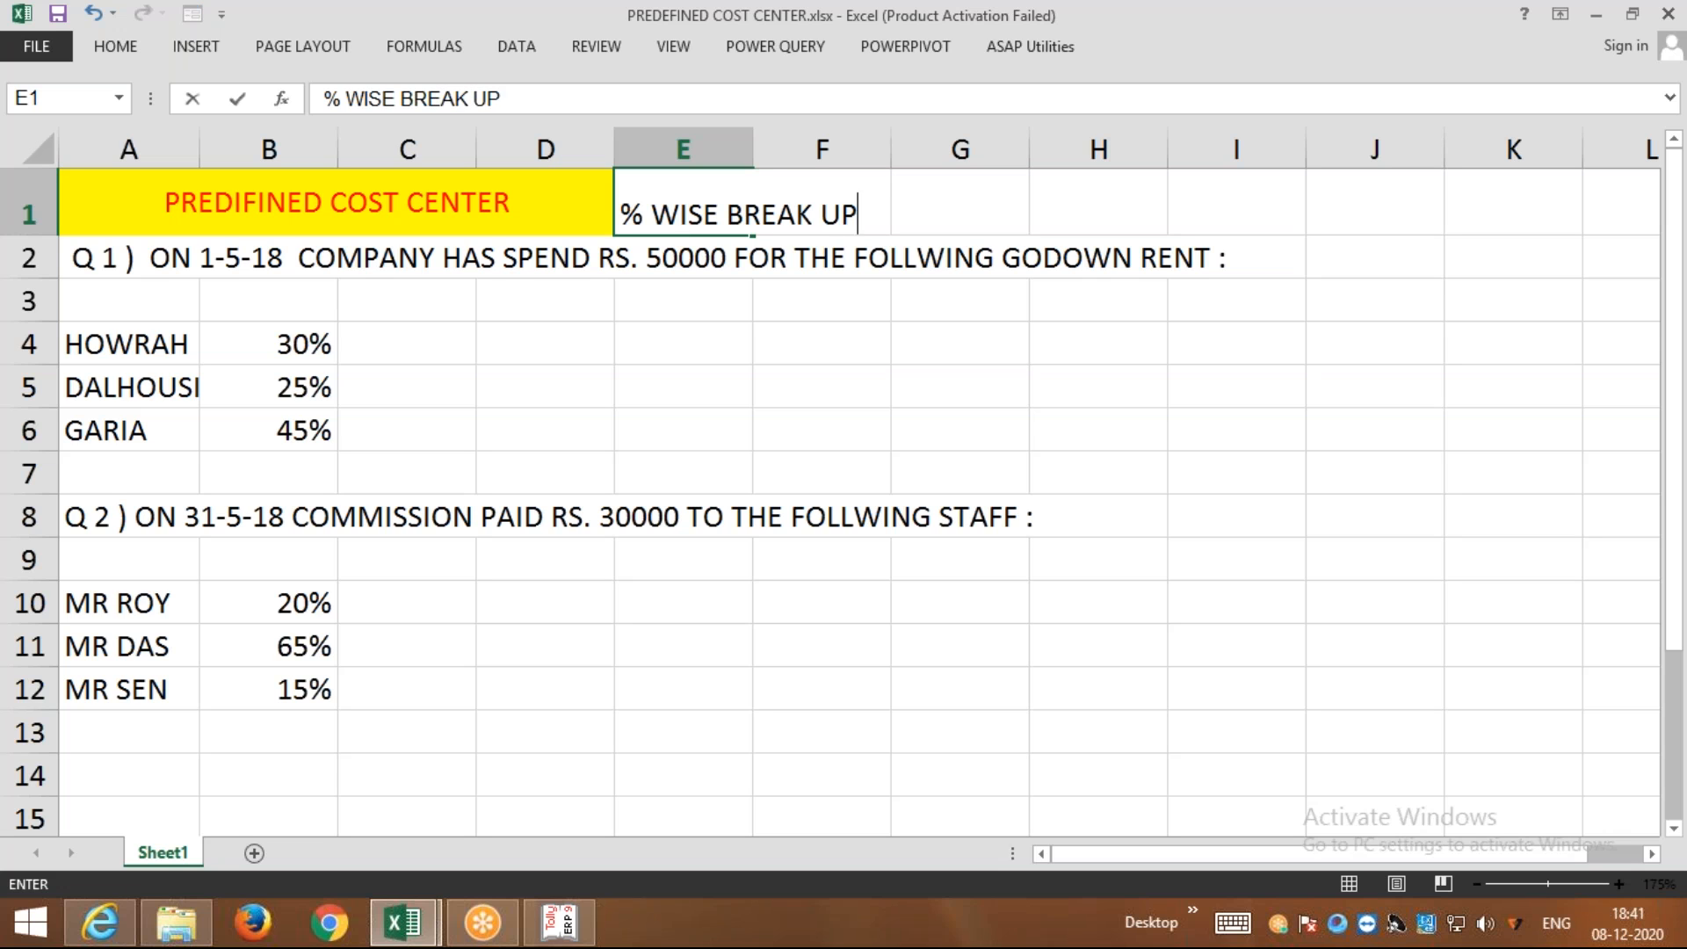
{"action": "key", "text": "Return"}
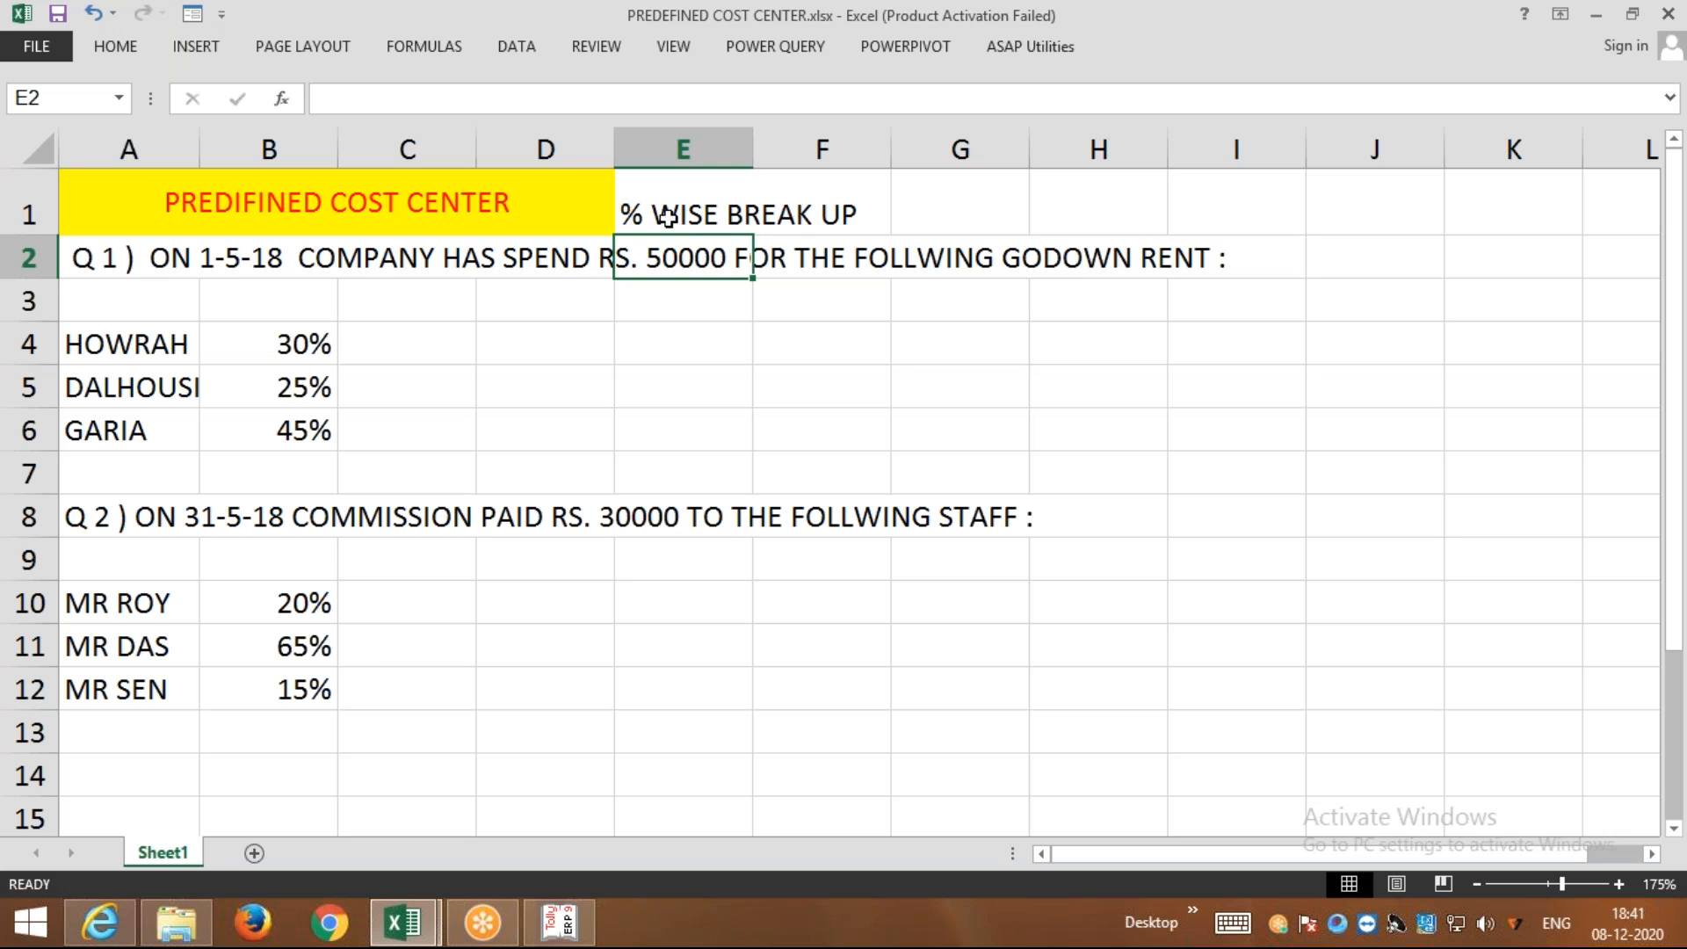
Format E1:F1 with a blue-grey fill and bold italic text
{"action": "left_click_drag", "start_coordinate": [632, 214], "coordinate": [774, 214]}
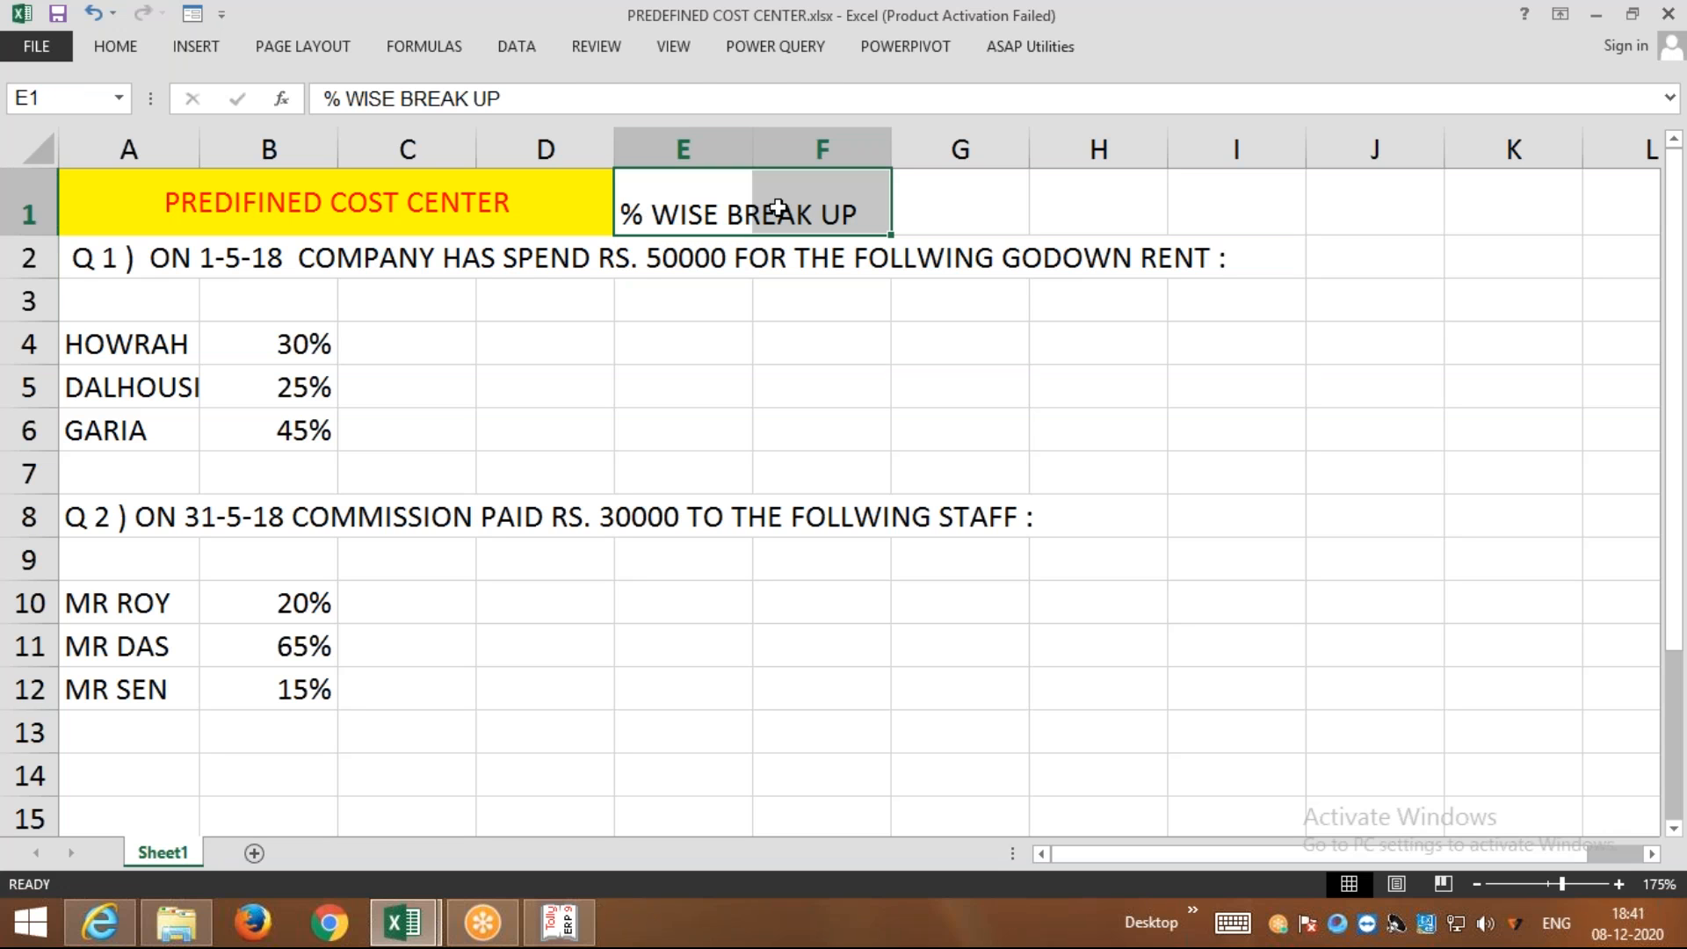
{"action": "left_click", "coordinate": [114, 48]}
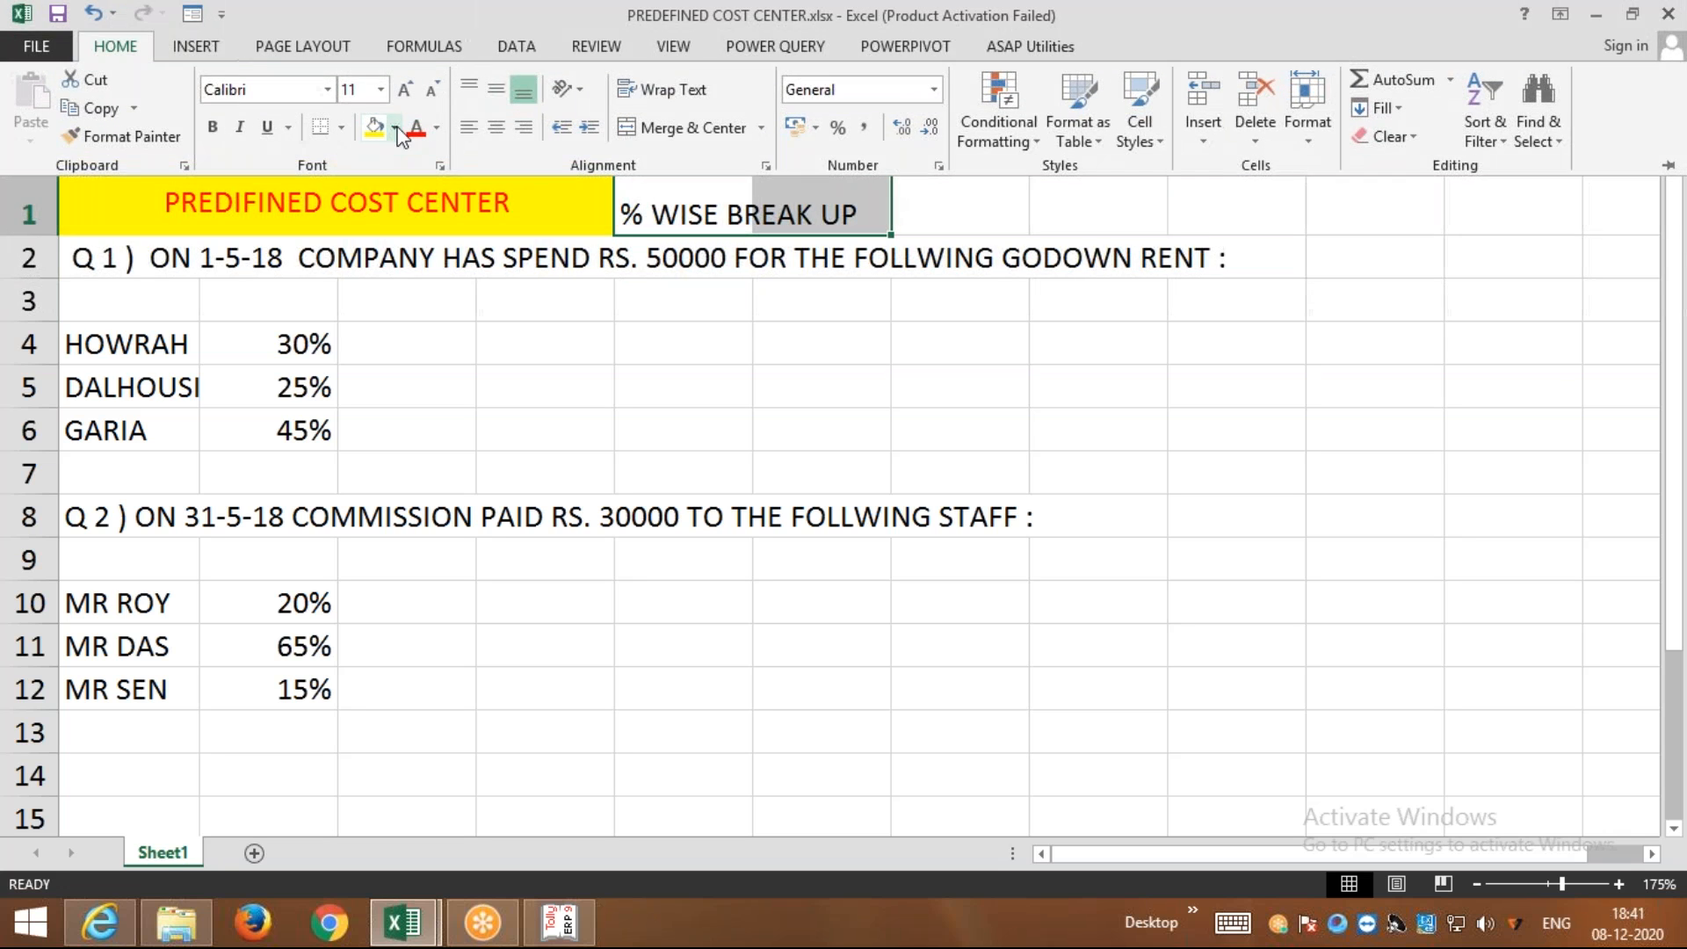
{"action": "left_click", "coordinate": [397, 128]}
{"action": "left_click", "coordinate": [432, 230]}
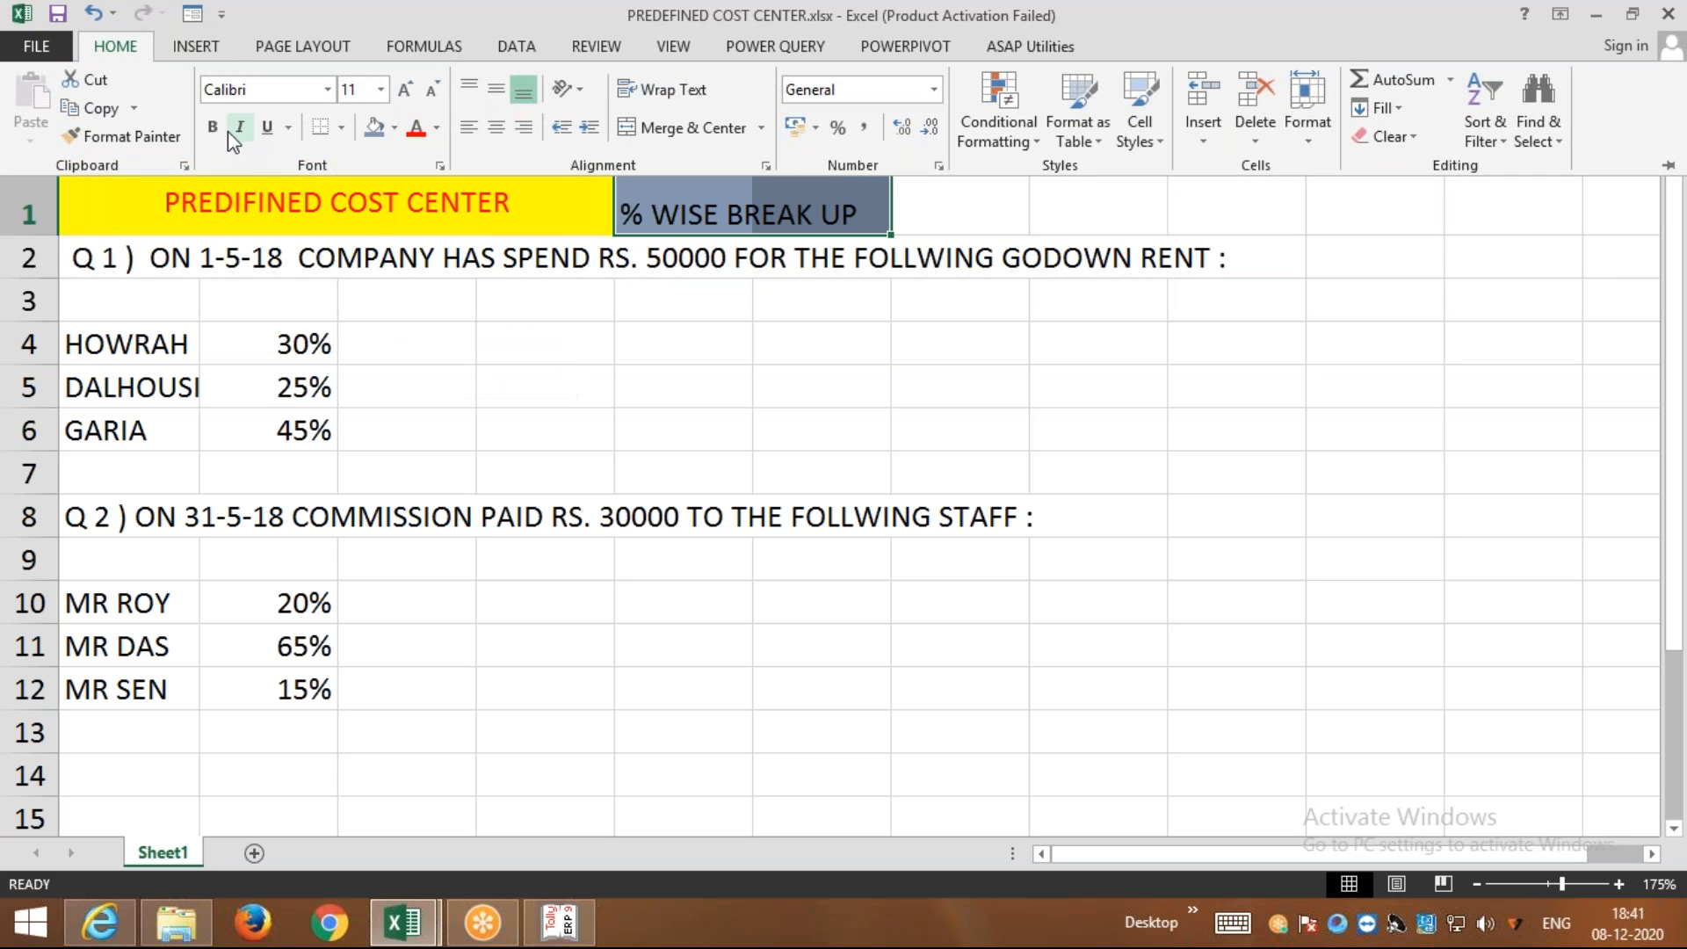
{"action": "left_click", "coordinate": [214, 128]}
{"action": "left_click", "coordinate": [239, 128]}
{"action": "left_click", "coordinate": [1167, 407]}
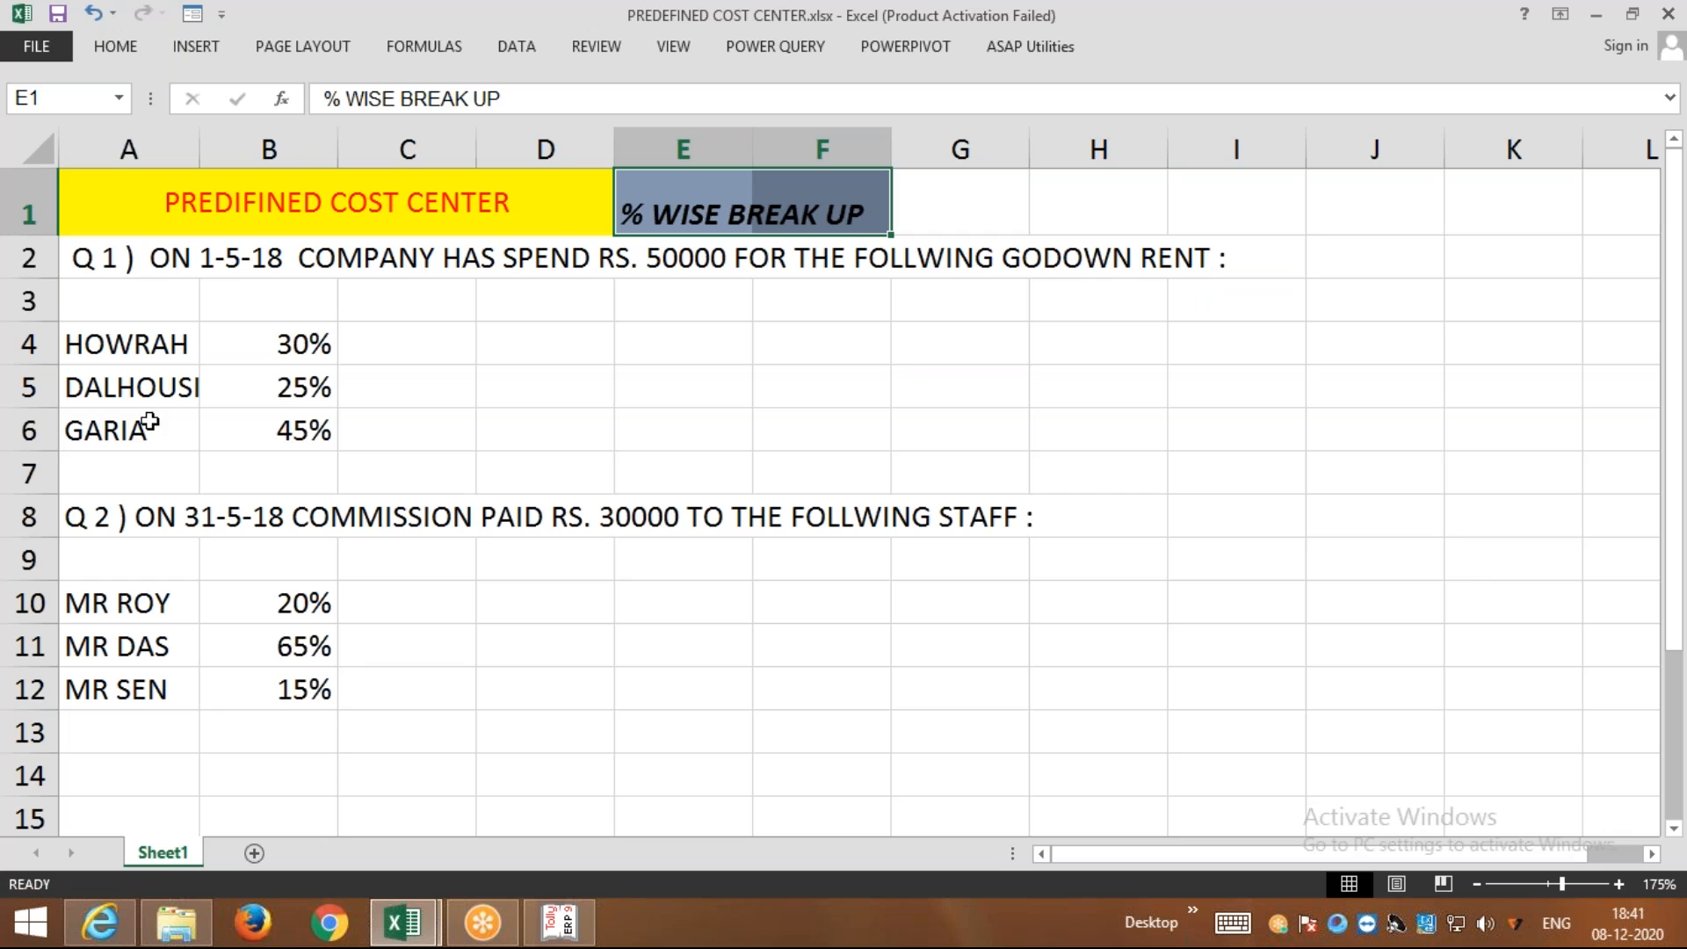
{"action": "left_click", "coordinate": [315, 347]}
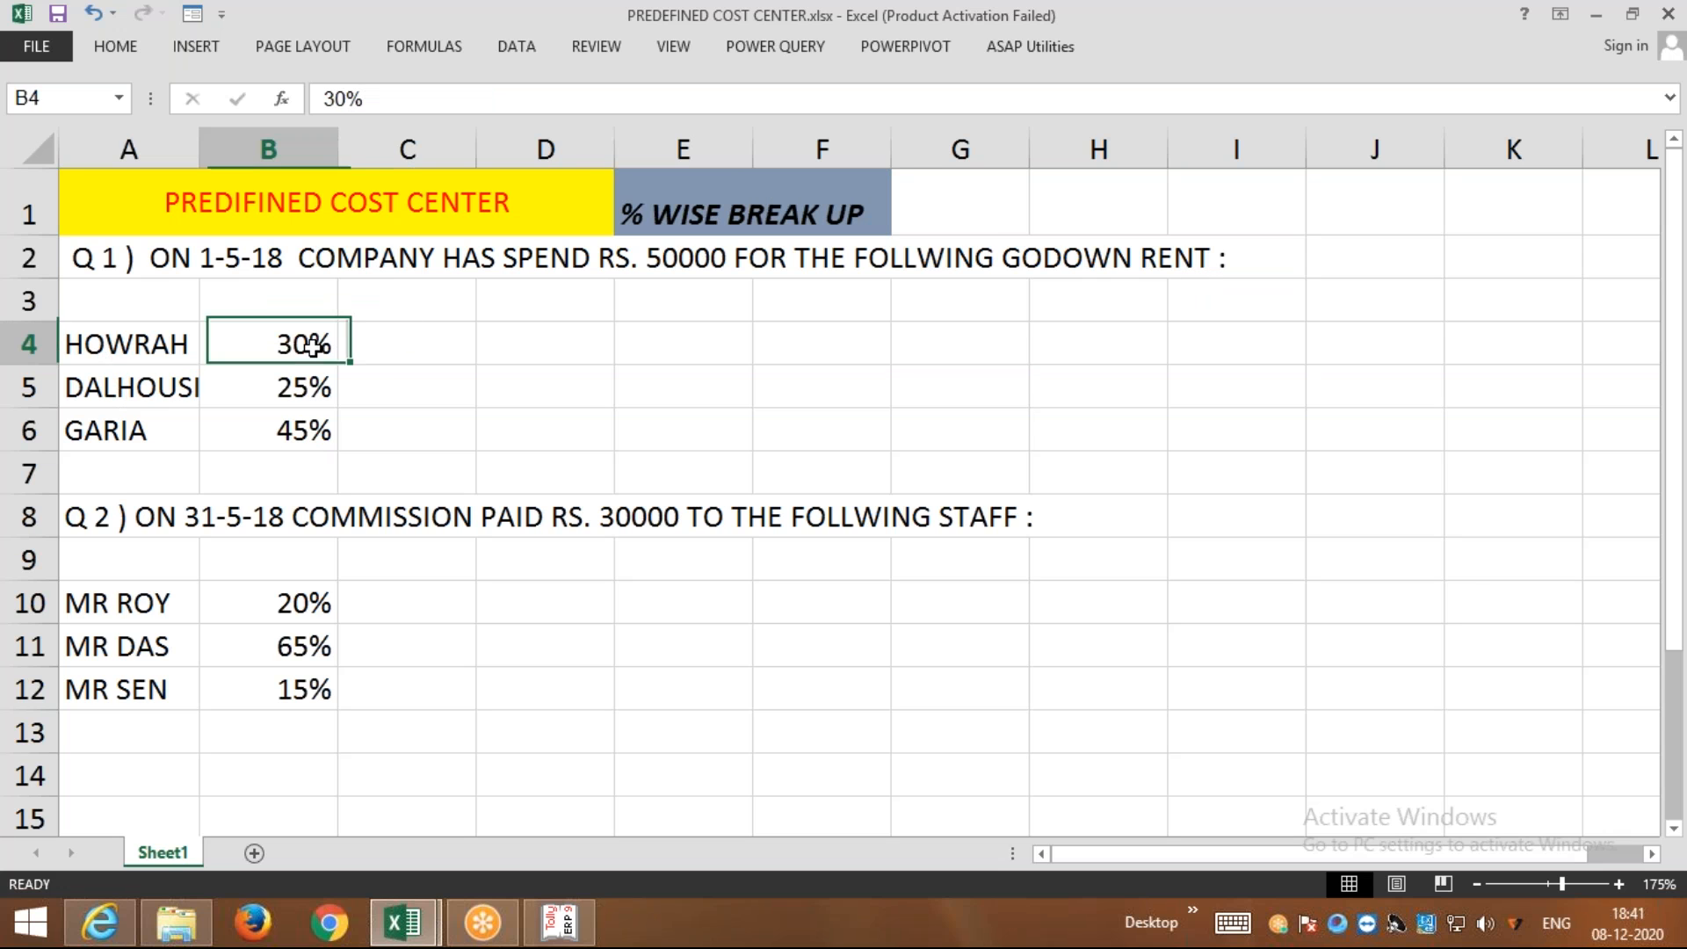
{"action": "left_click", "coordinate": [134, 391]}
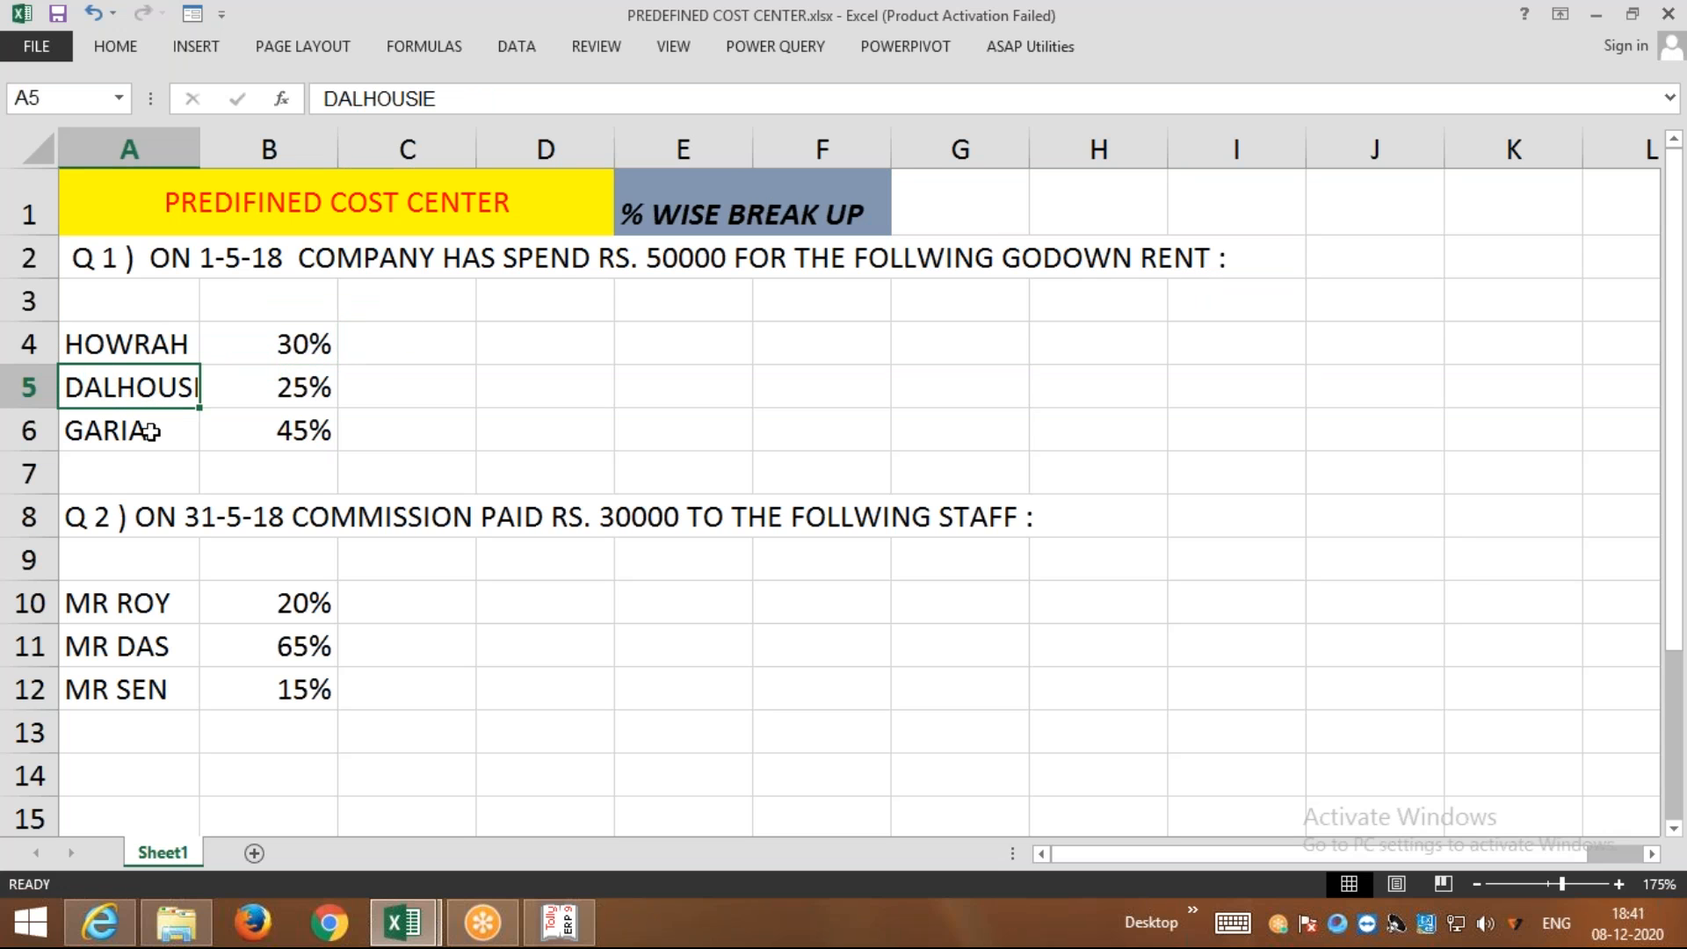
{"action": "left_click", "coordinate": [306, 396]}
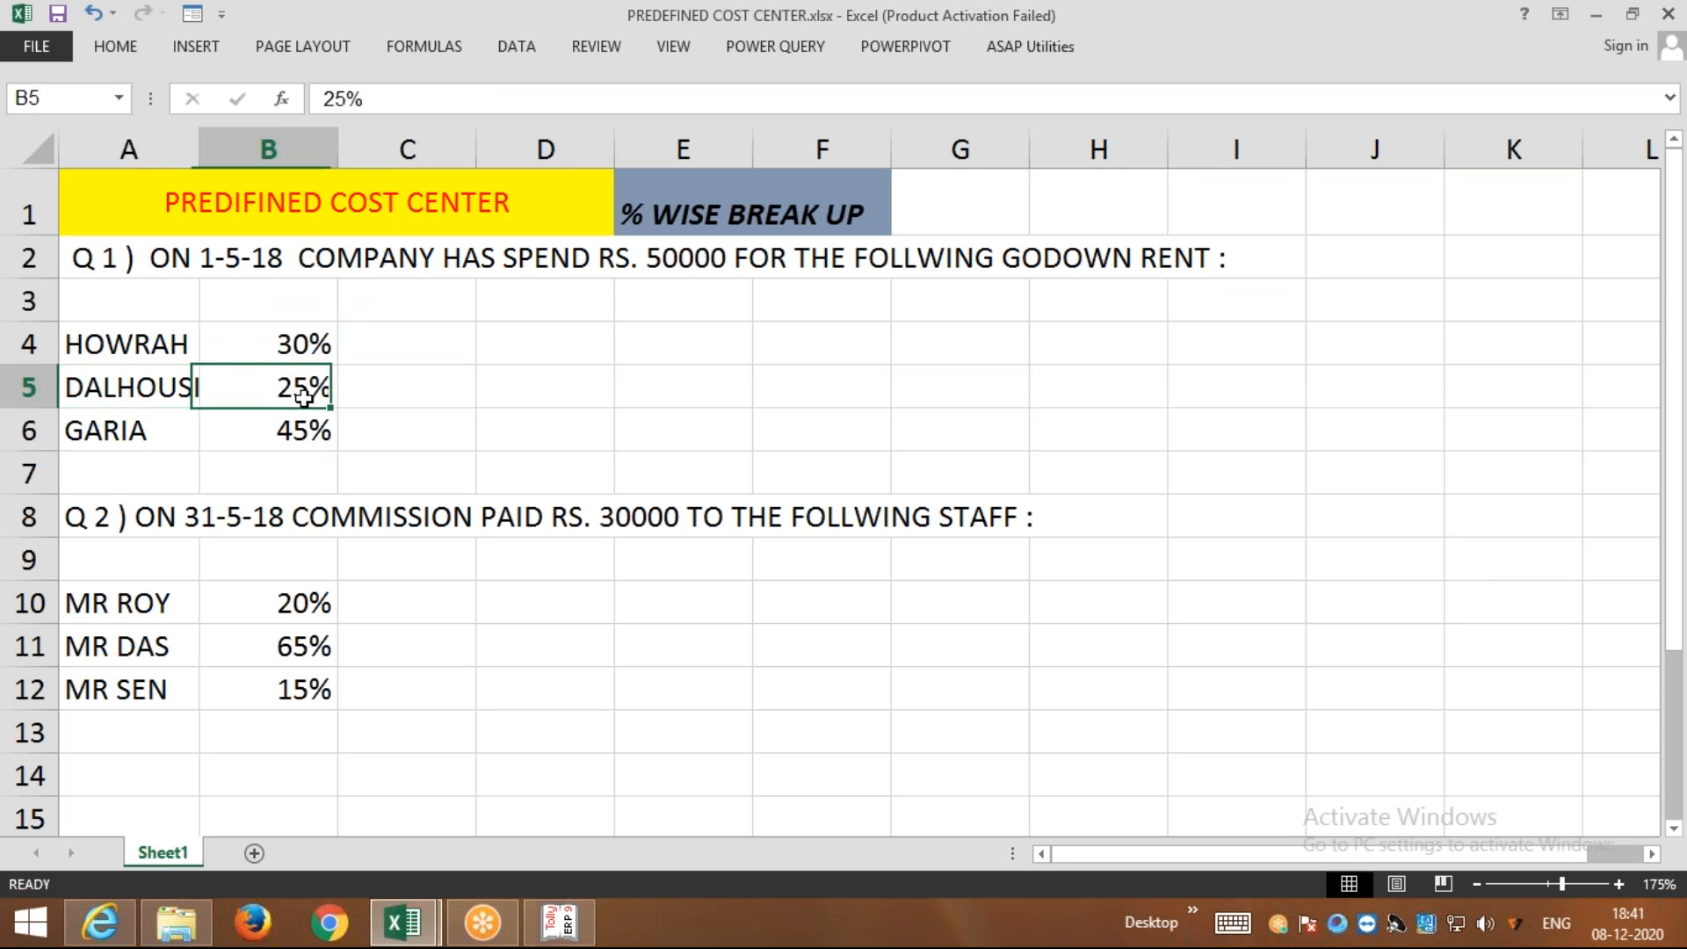
{"action": "left_click", "coordinate": [141, 433]}
{"action": "left_click", "coordinate": [318, 432]}
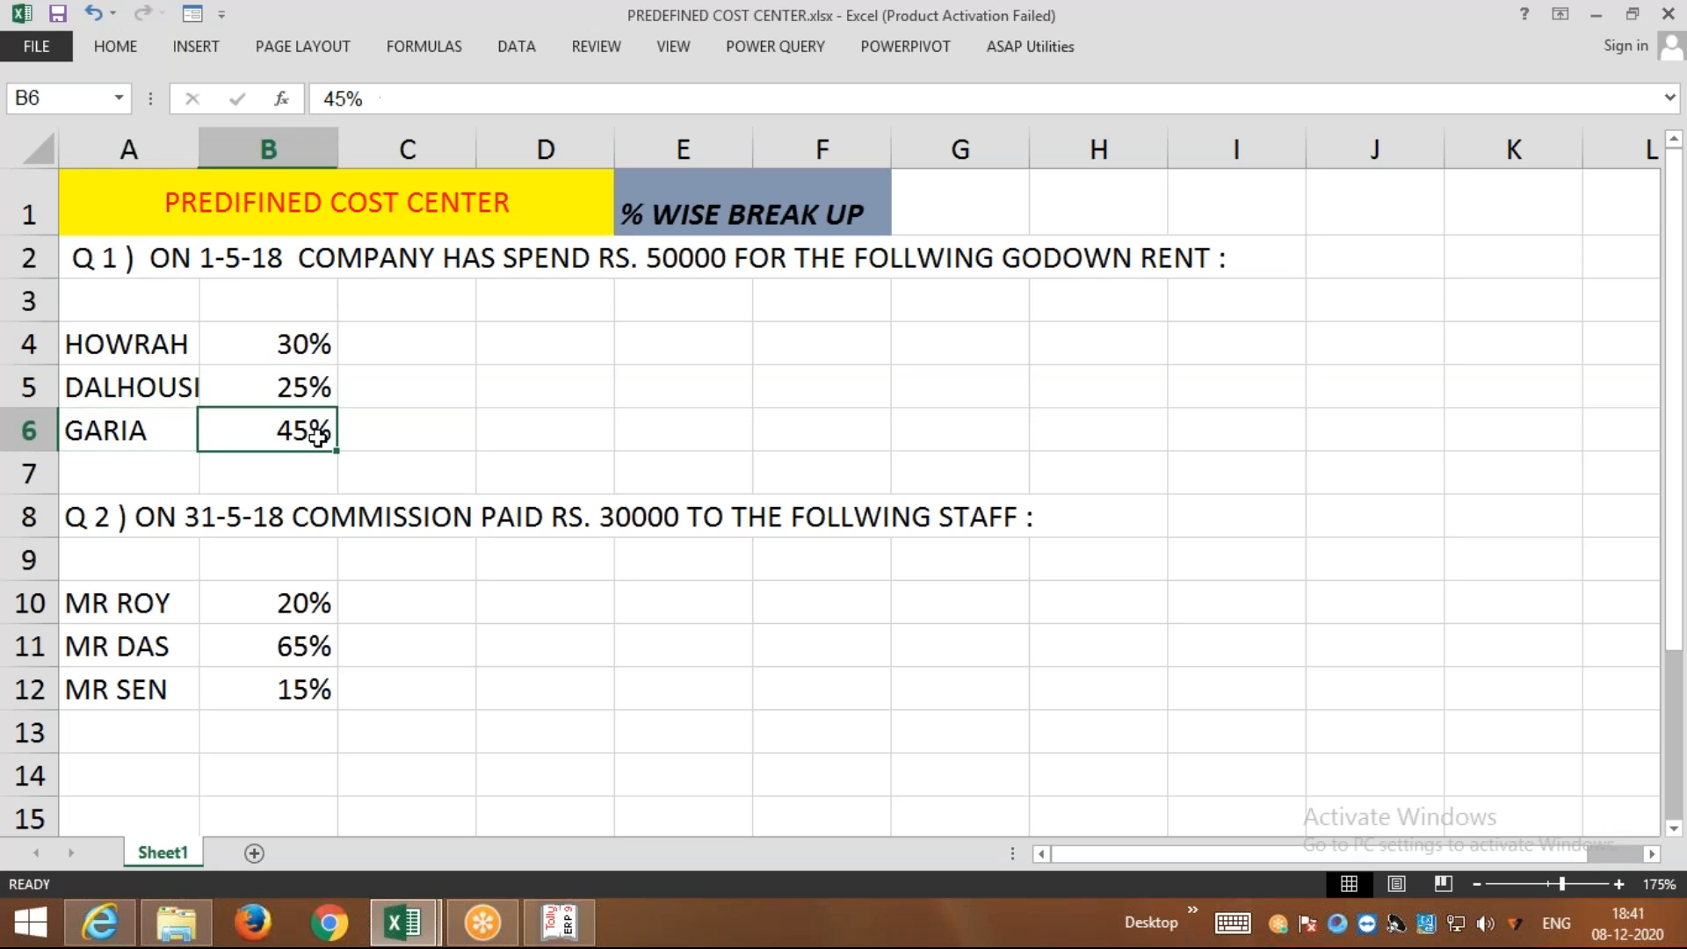
Apply all borders to the godown rent split table in A4:B6
{"action": "left_click", "coordinate": [93, 347]}
{"action": "left_click_drag", "start_coordinate": [207, 348], "coordinate": [293, 429]}
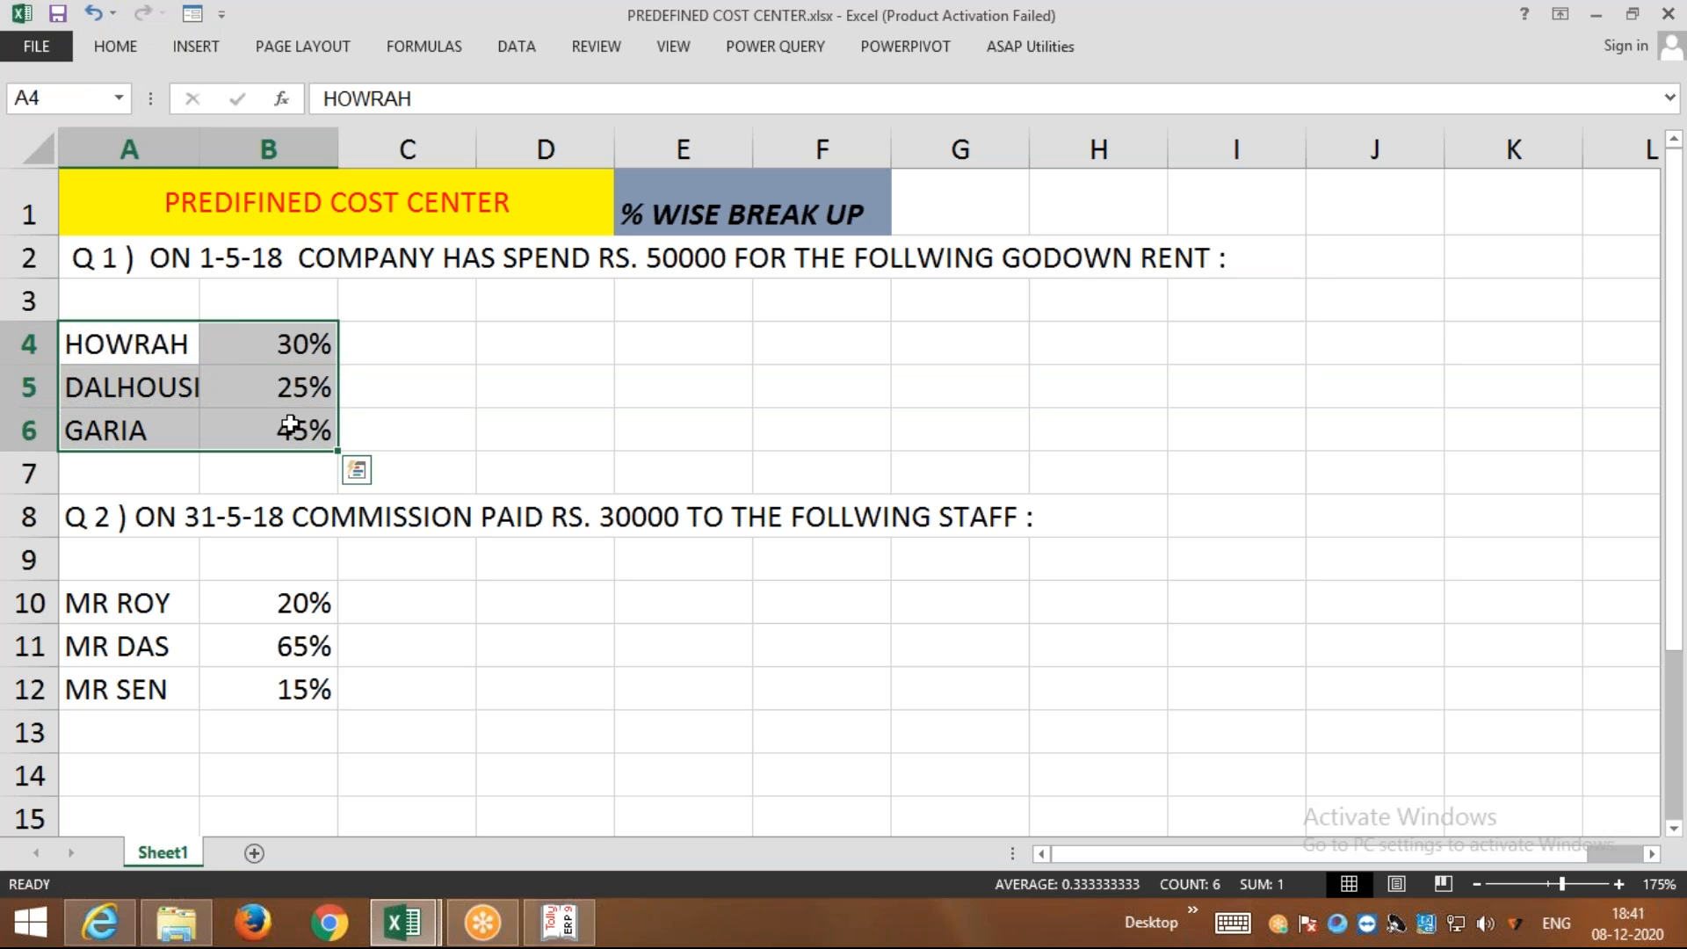
{"action": "left_click", "coordinate": [115, 46]}
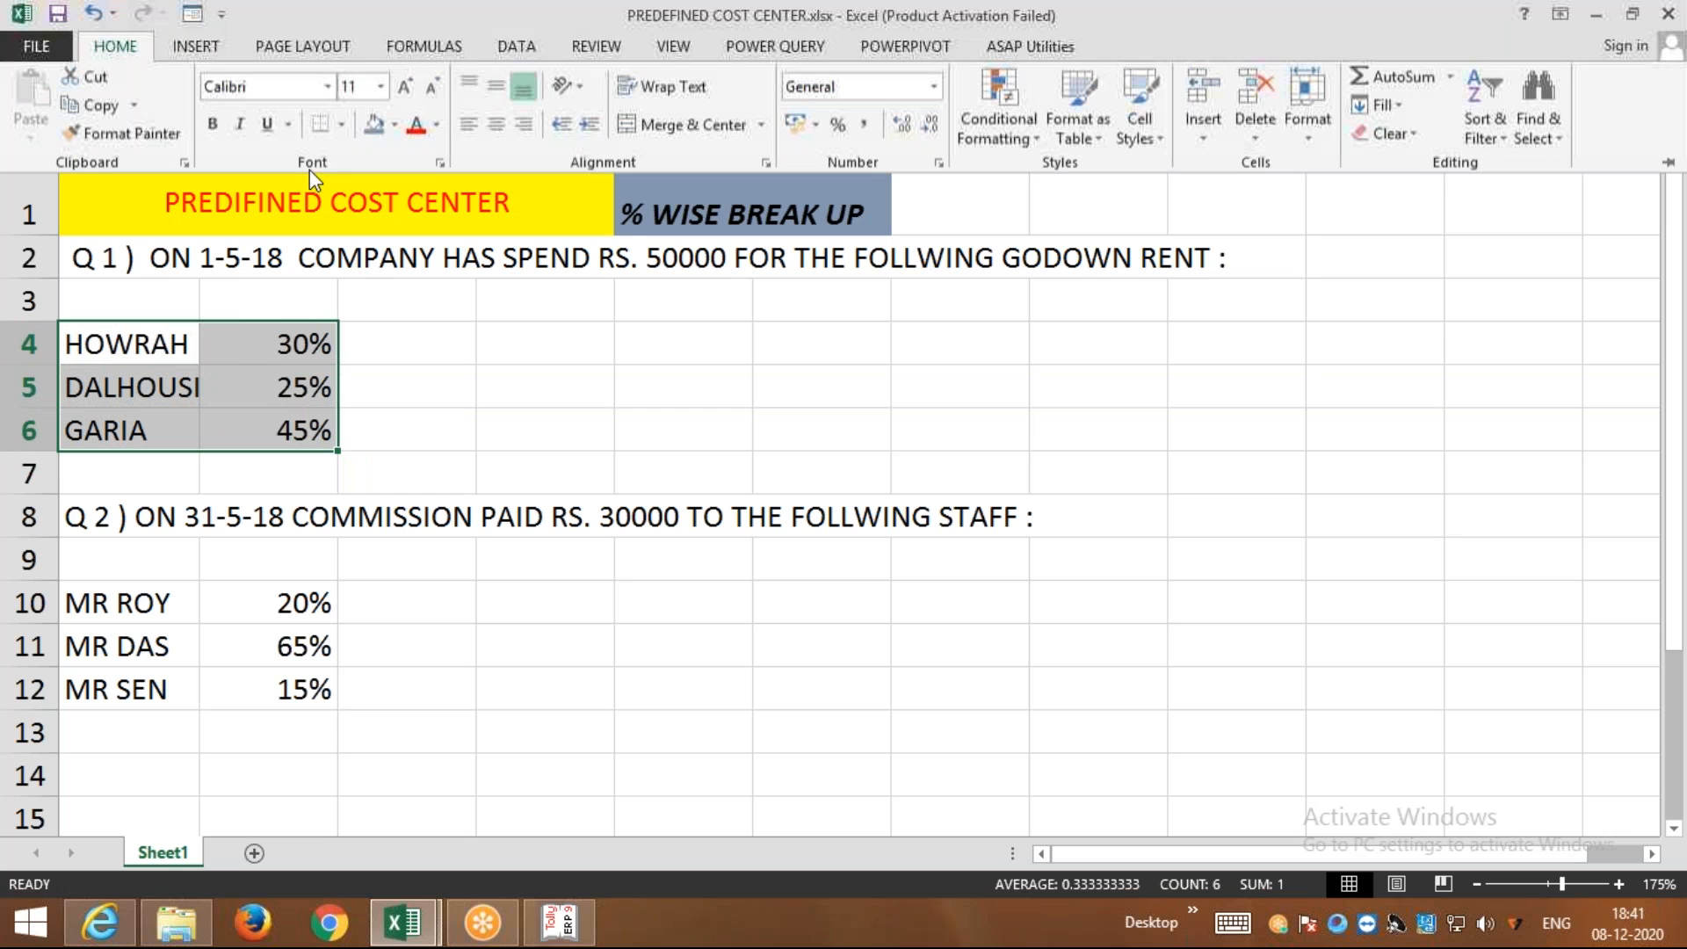
{"action": "left_click", "coordinate": [341, 128]}
{"action": "left_click", "coordinate": [358, 343]}
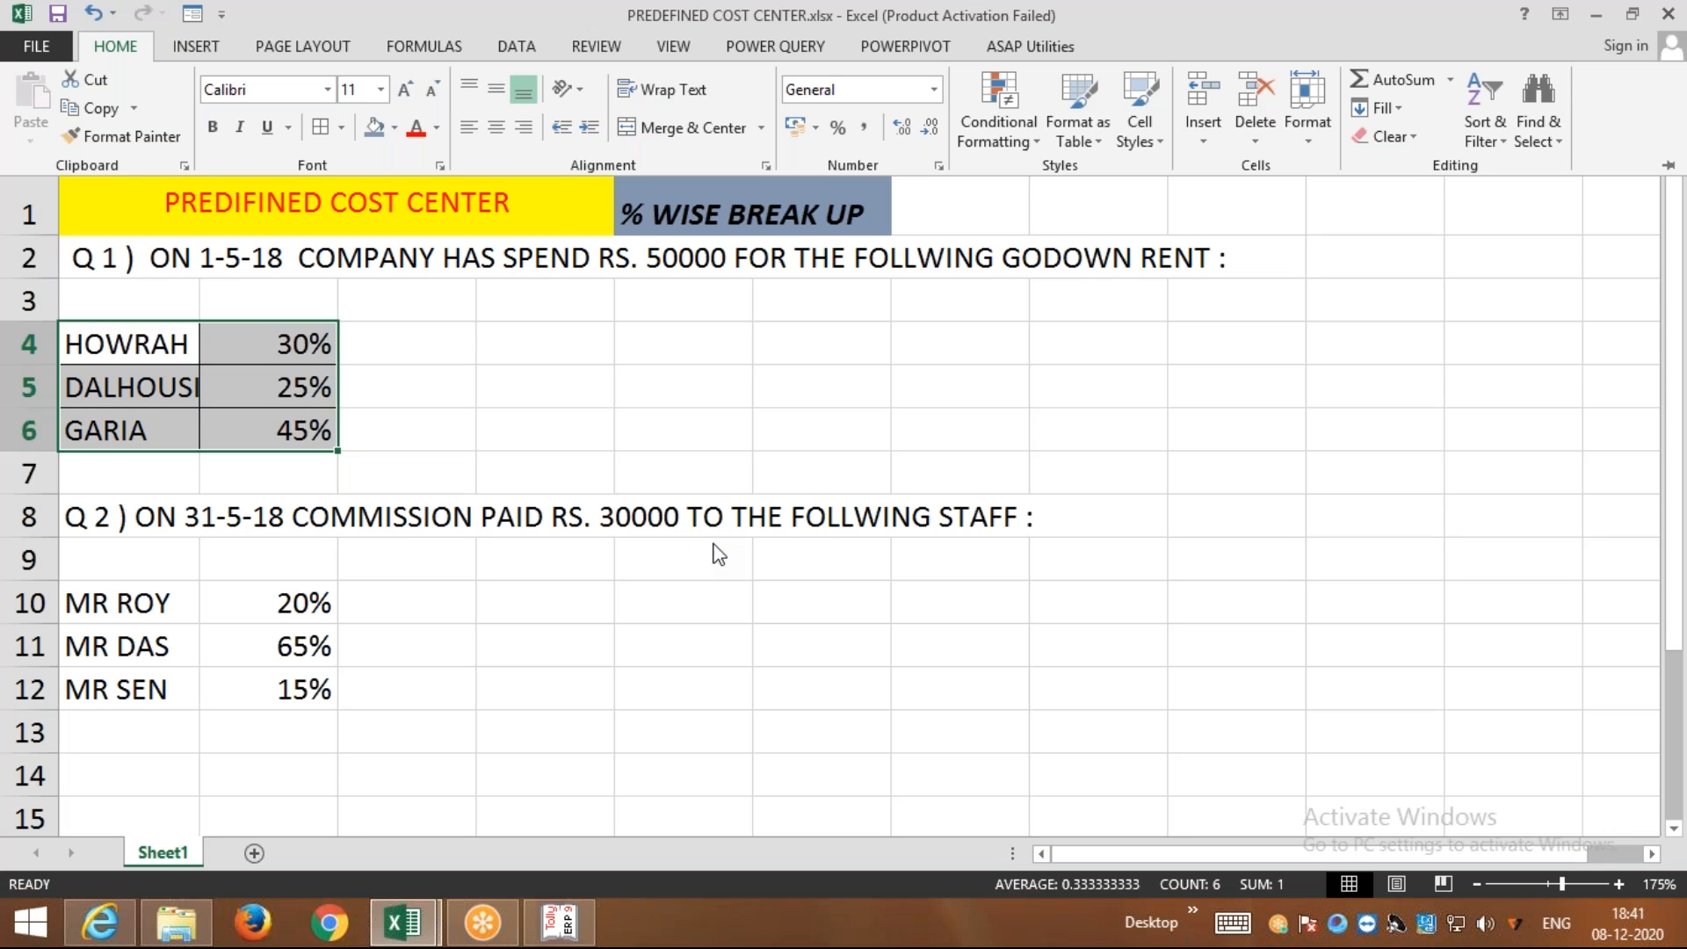
Apply all borders to the staff commission split table in A10:B12
{"action": "left_click", "coordinate": [105, 601]}
{"action": "left_click_drag", "start_coordinate": [105, 606], "coordinate": [276, 689]}
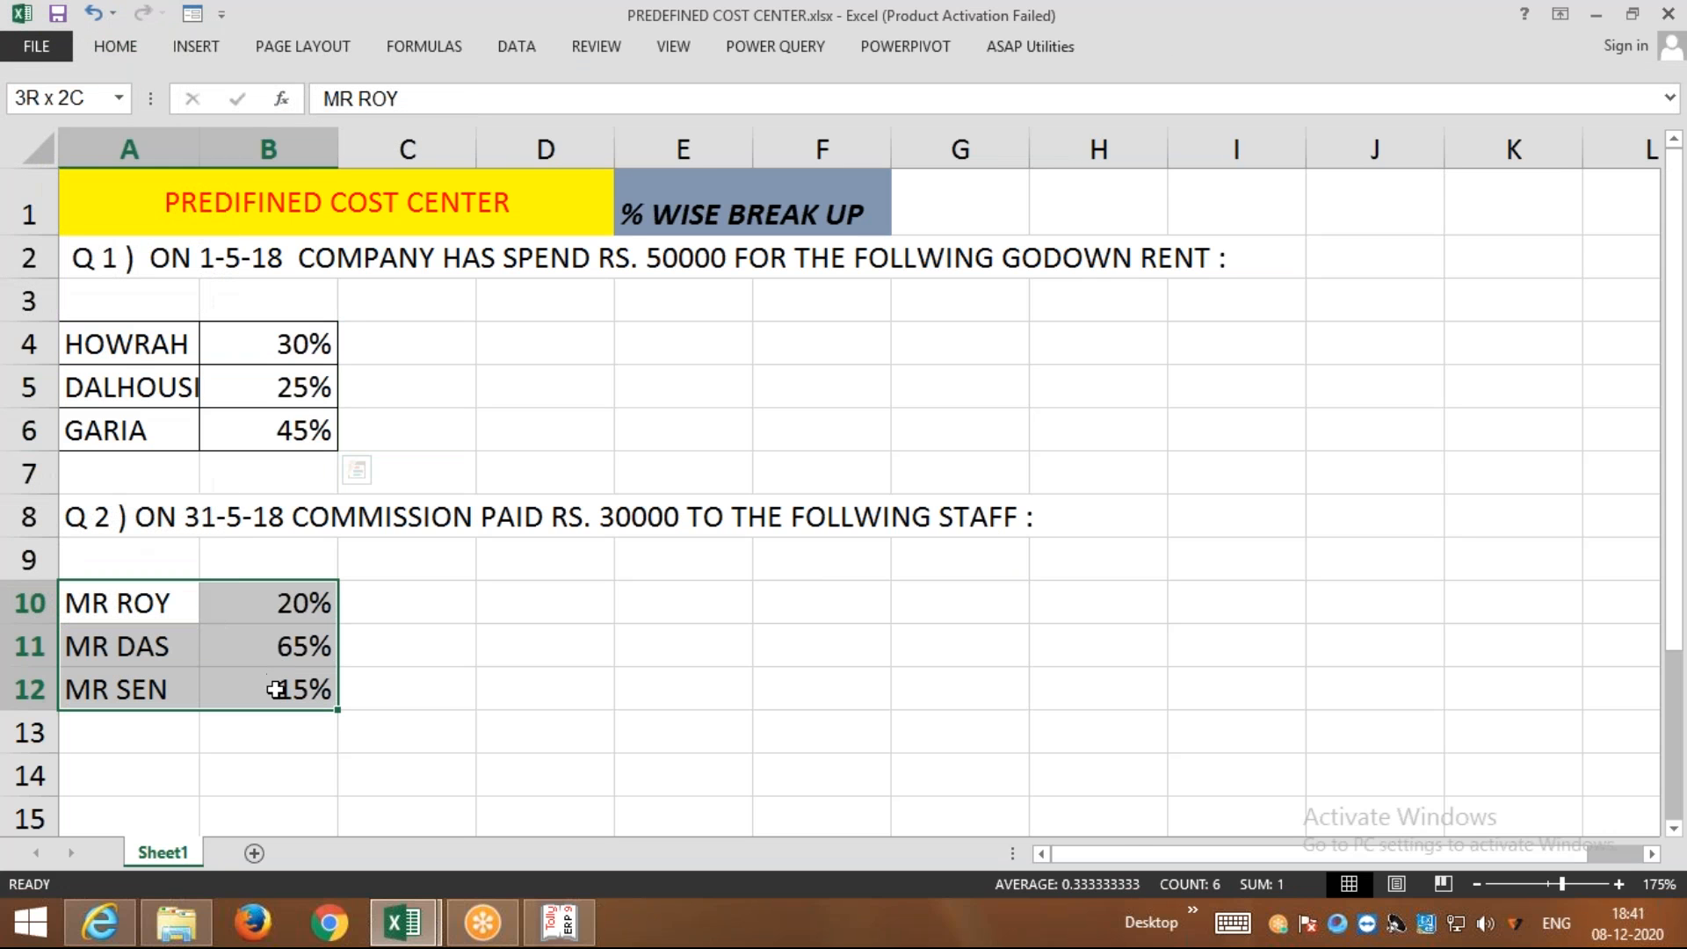
{"action": "left_click", "coordinate": [114, 44]}
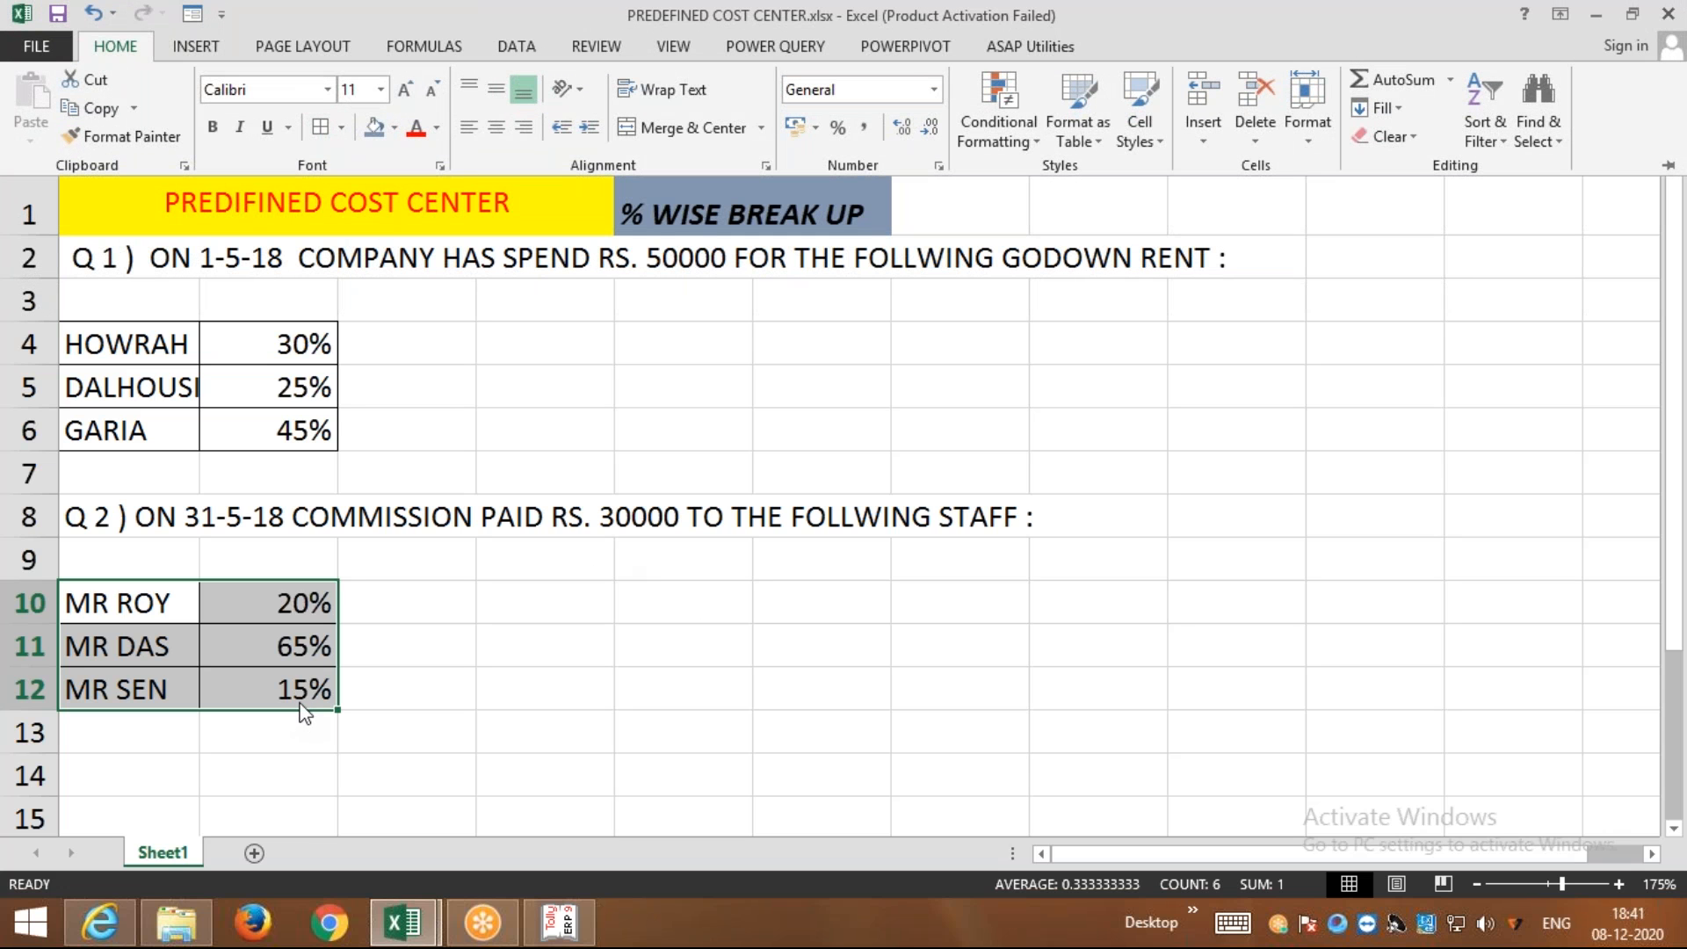
Set the merged title in A1 to font size 18 and widen column D slightly to fit it
{"action": "left_click", "coordinate": [268, 210]}
{"action": "left_click", "coordinate": [273, 209]}
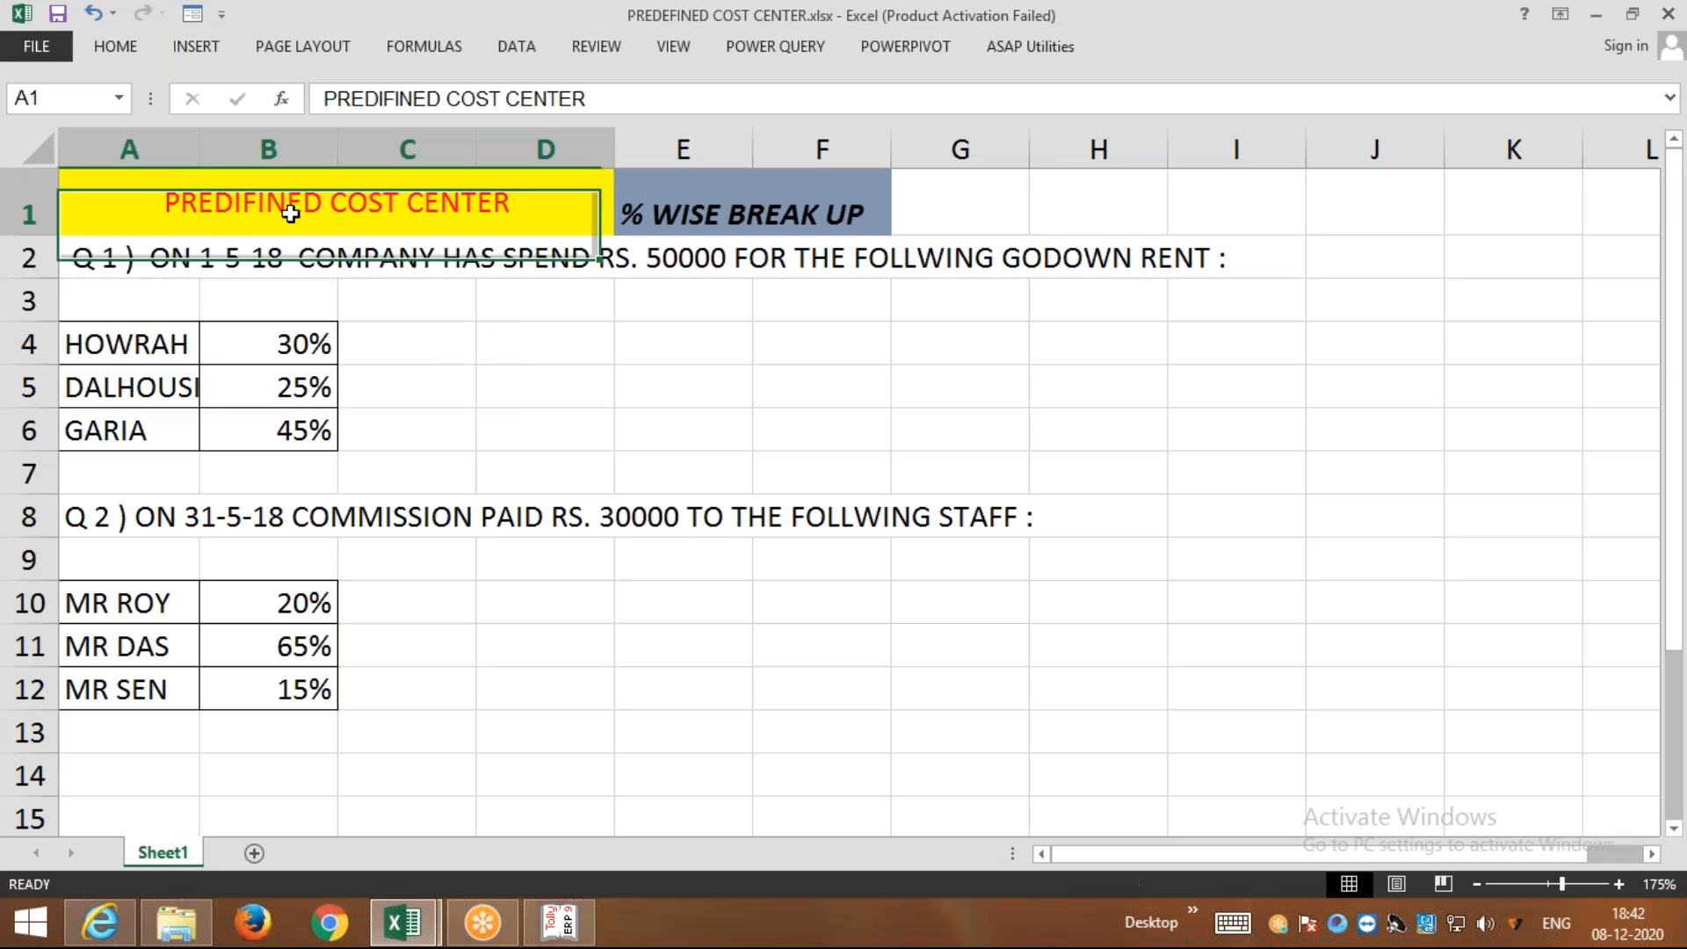
{"action": "left_click", "coordinate": [113, 52]}
{"action": "left_click", "coordinate": [381, 89]}
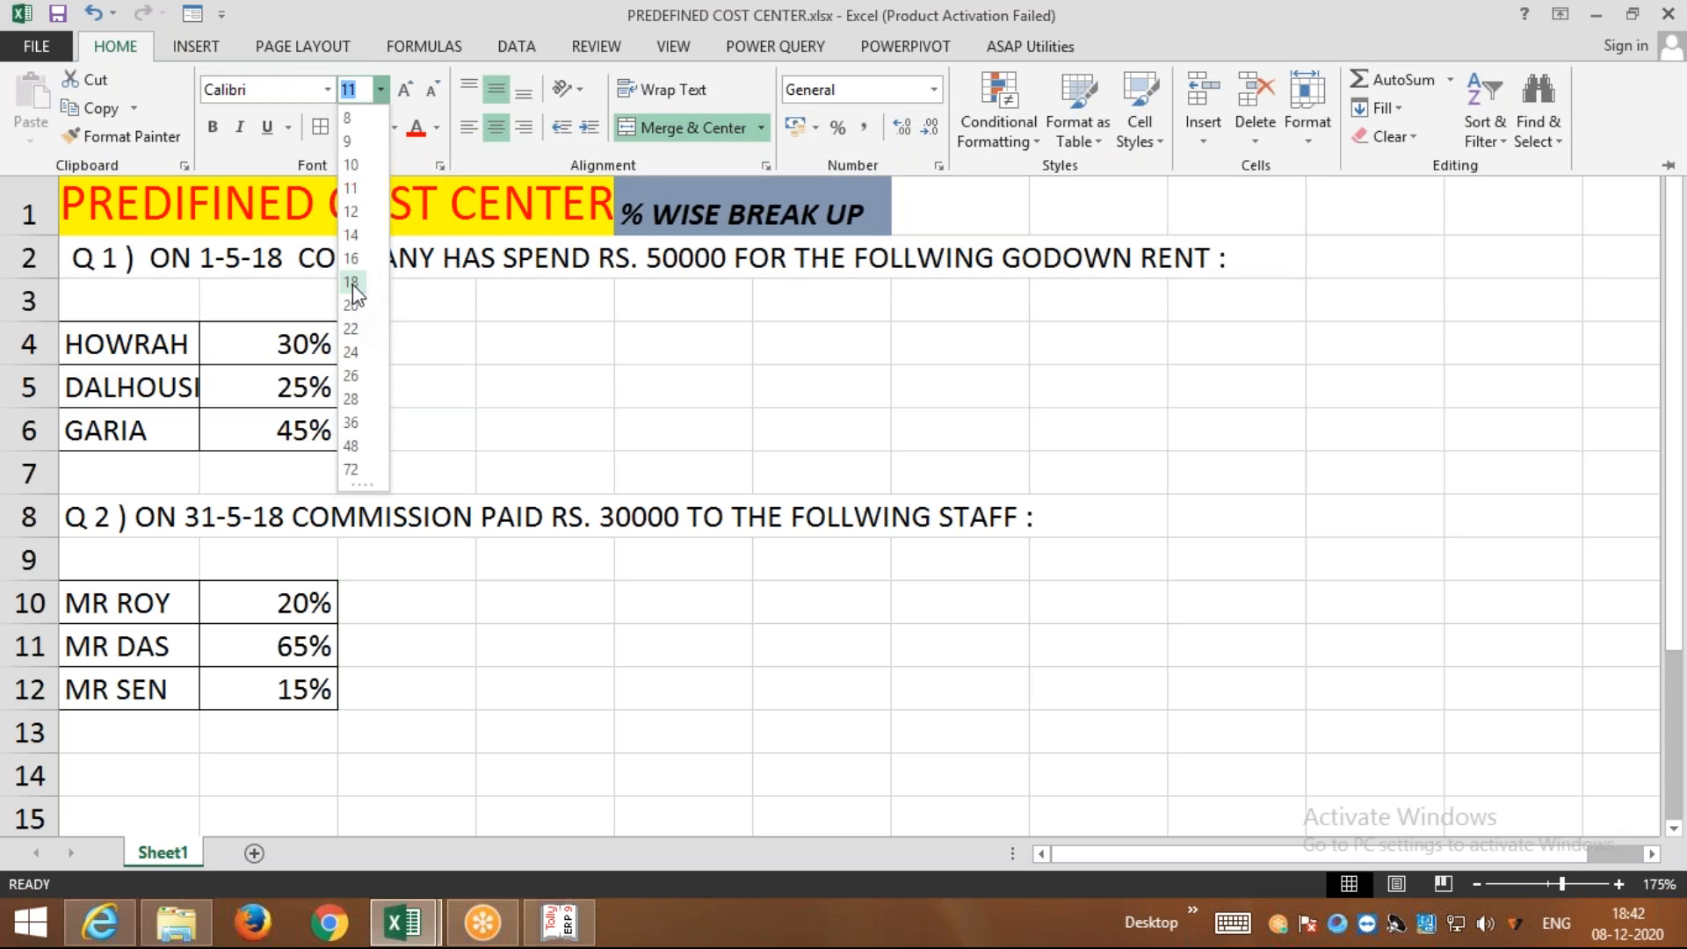
{"action": "left_click", "coordinate": [352, 283]}
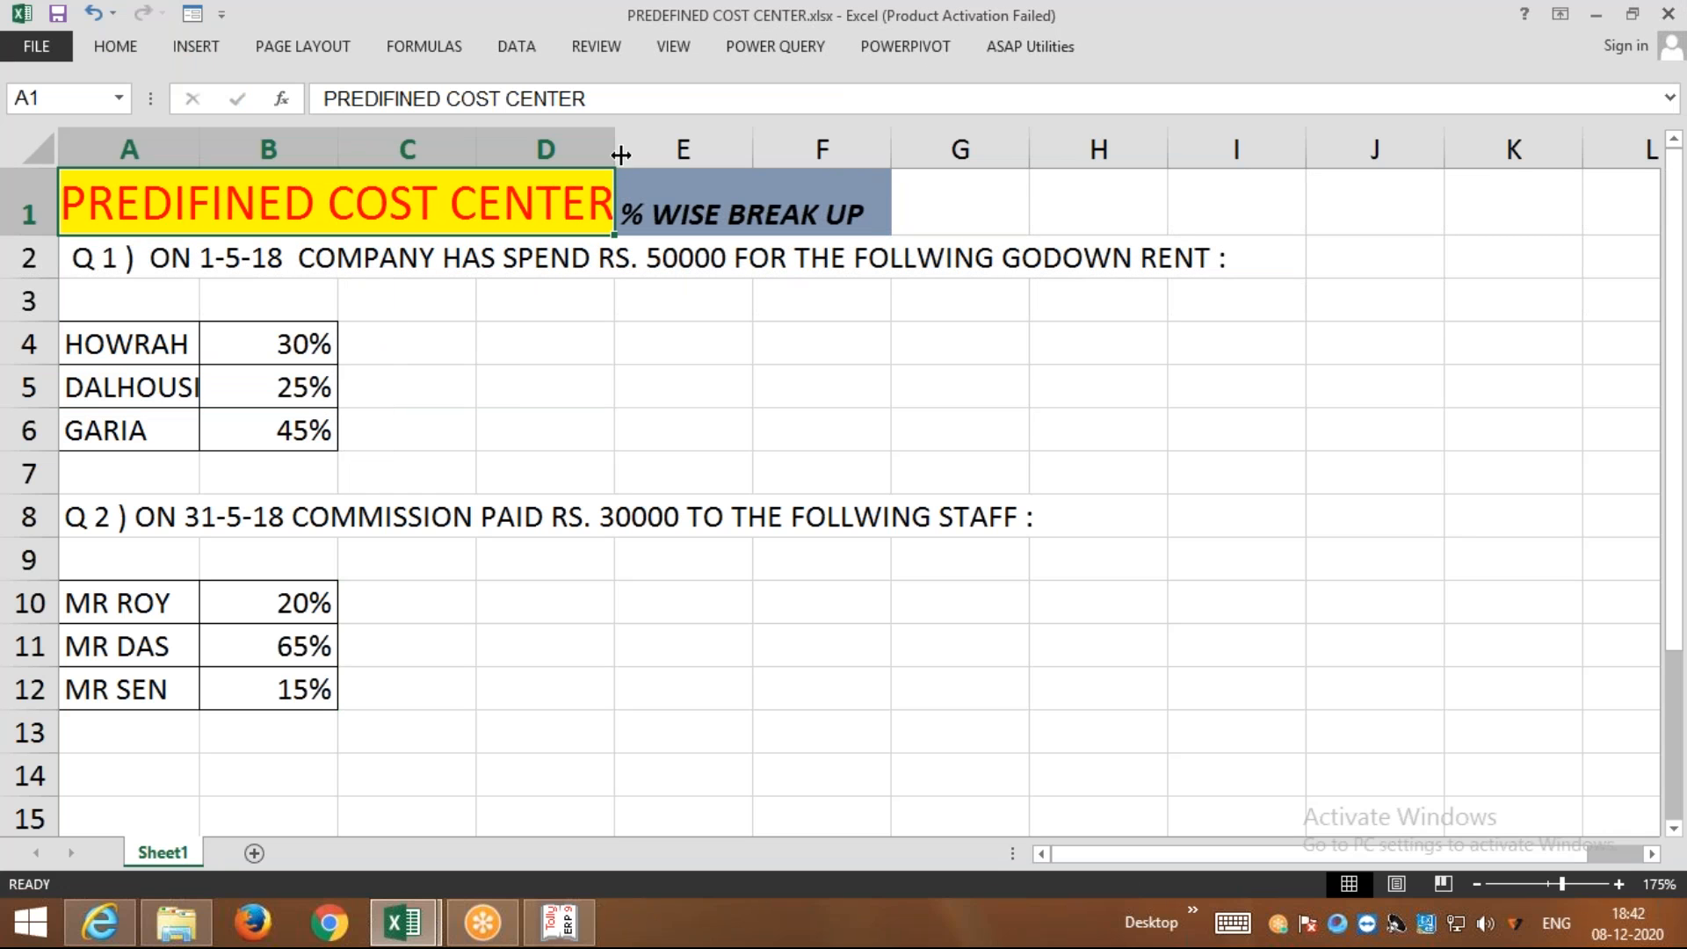
{"action": "left_click_drag", "start_coordinate": [616, 148], "coordinate": [624, 148]}
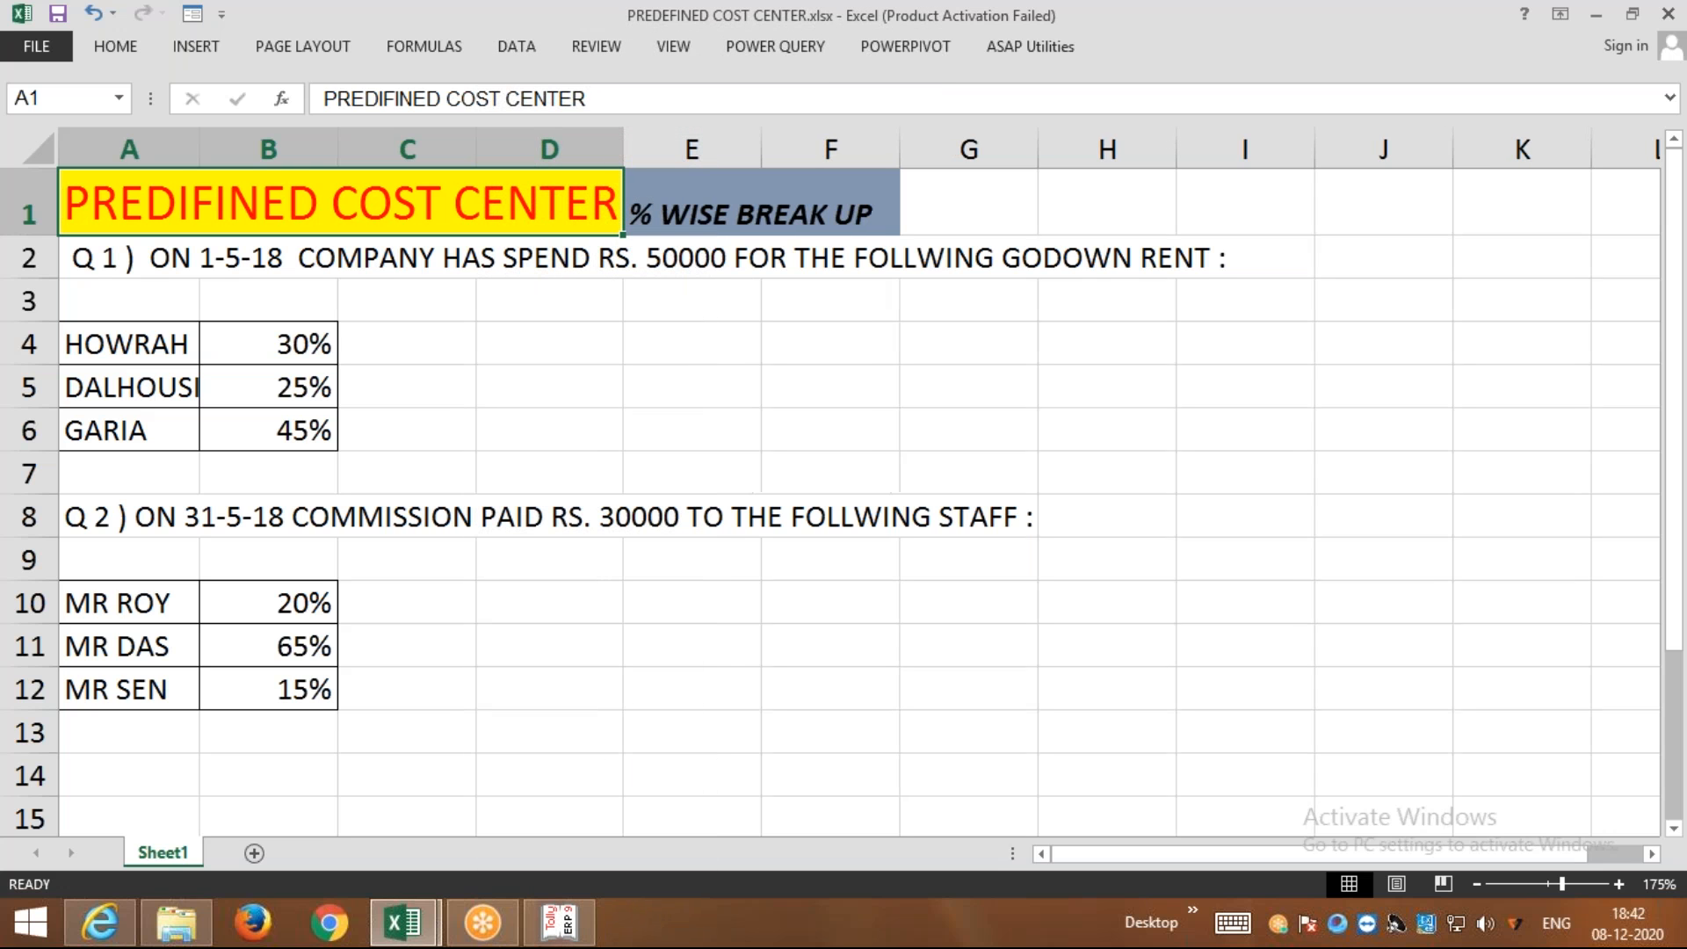
Put a thick box border around the merged title cell in row 1
{"action": "left_click", "coordinate": [127, 59]}
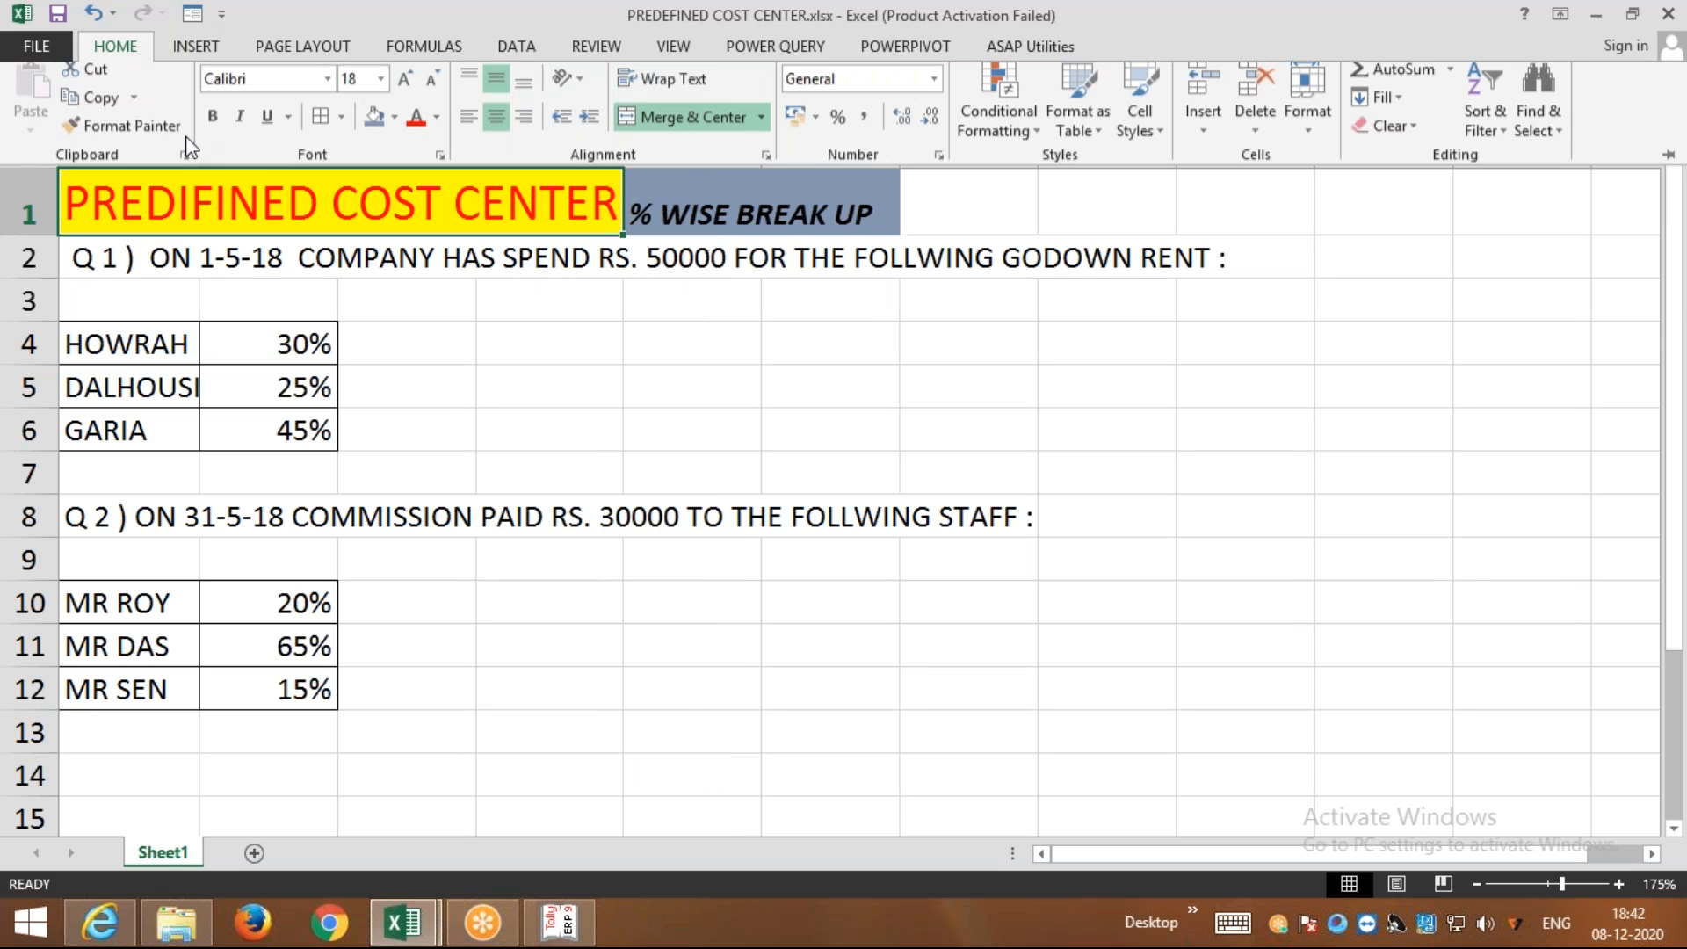
{"action": "left_click", "coordinate": [340, 127]}
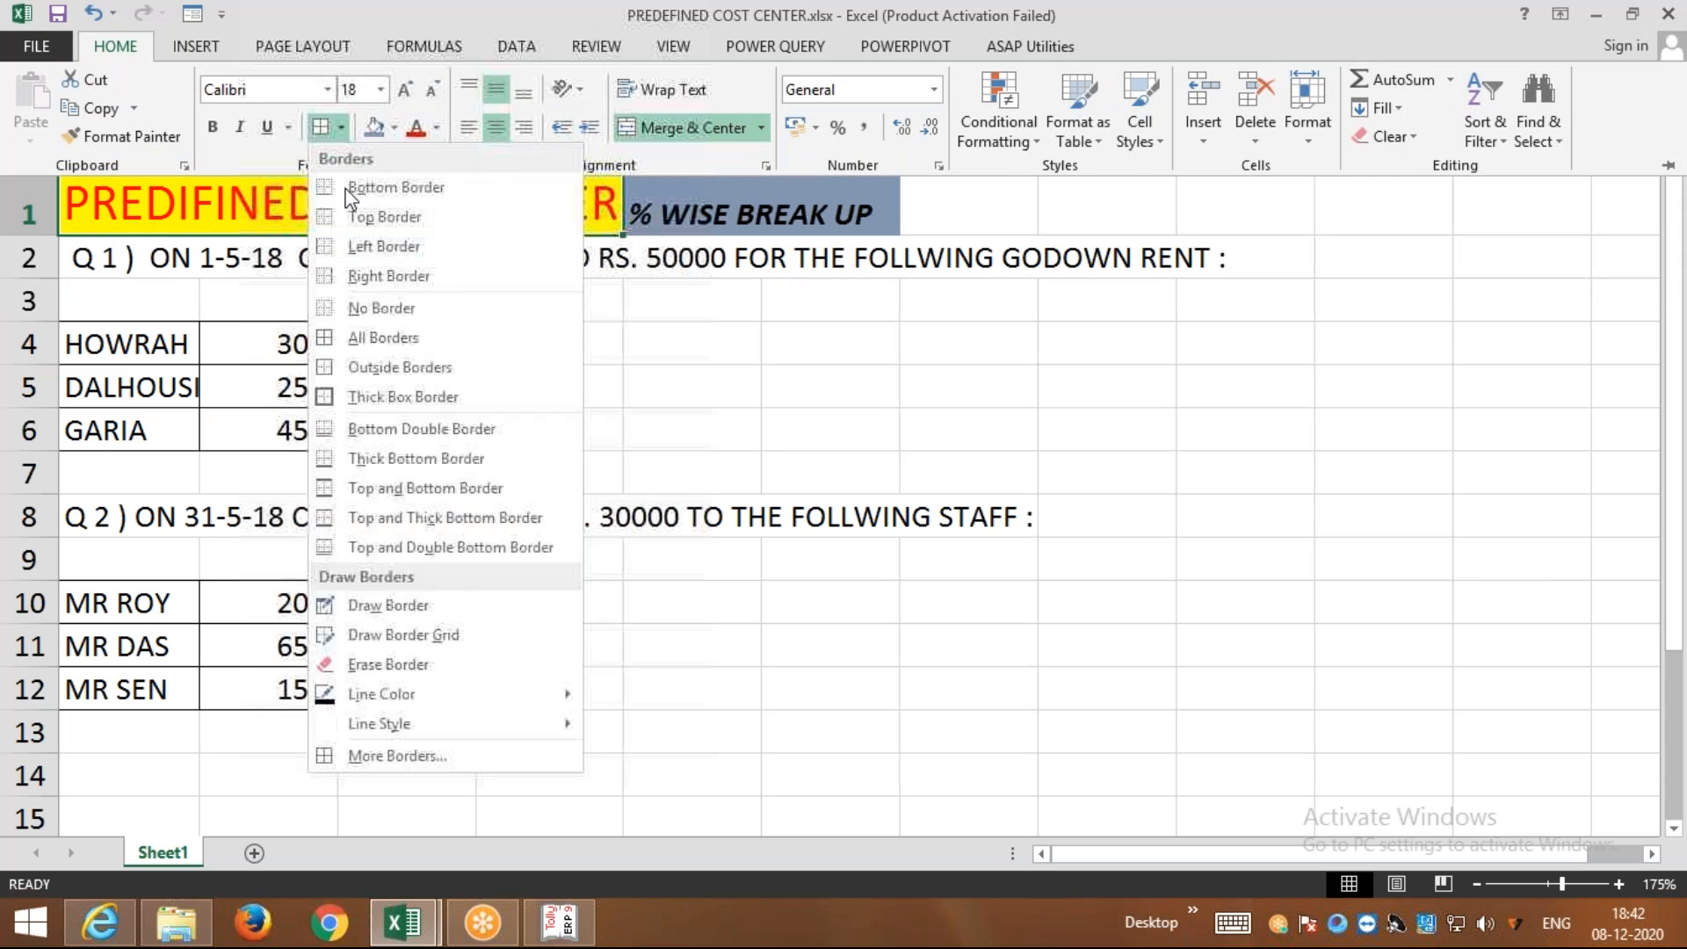
{"action": "left_click", "coordinate": [402, 396]}
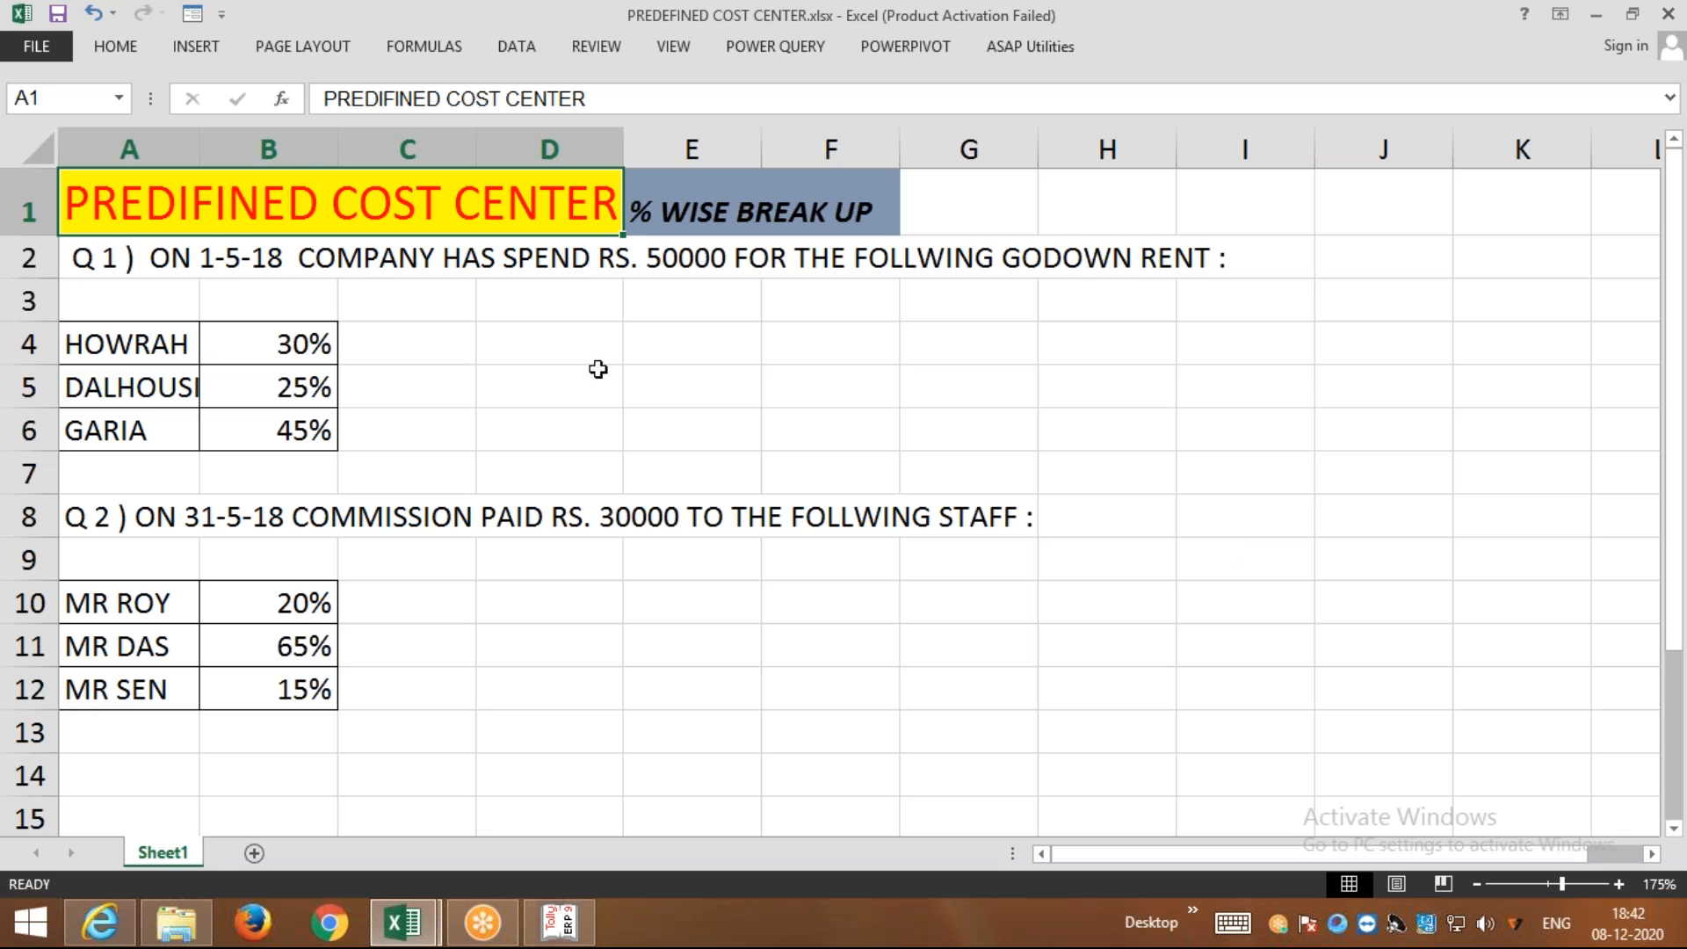
Widen column A so that the godown name DALHOUSIE fits completely in its cell
{"action": "left_click_drag", "start_coordinate": [208, 151], "coordinate": [230, 154]}
{"action": "left_click", "coordinate": [1173, 42]}
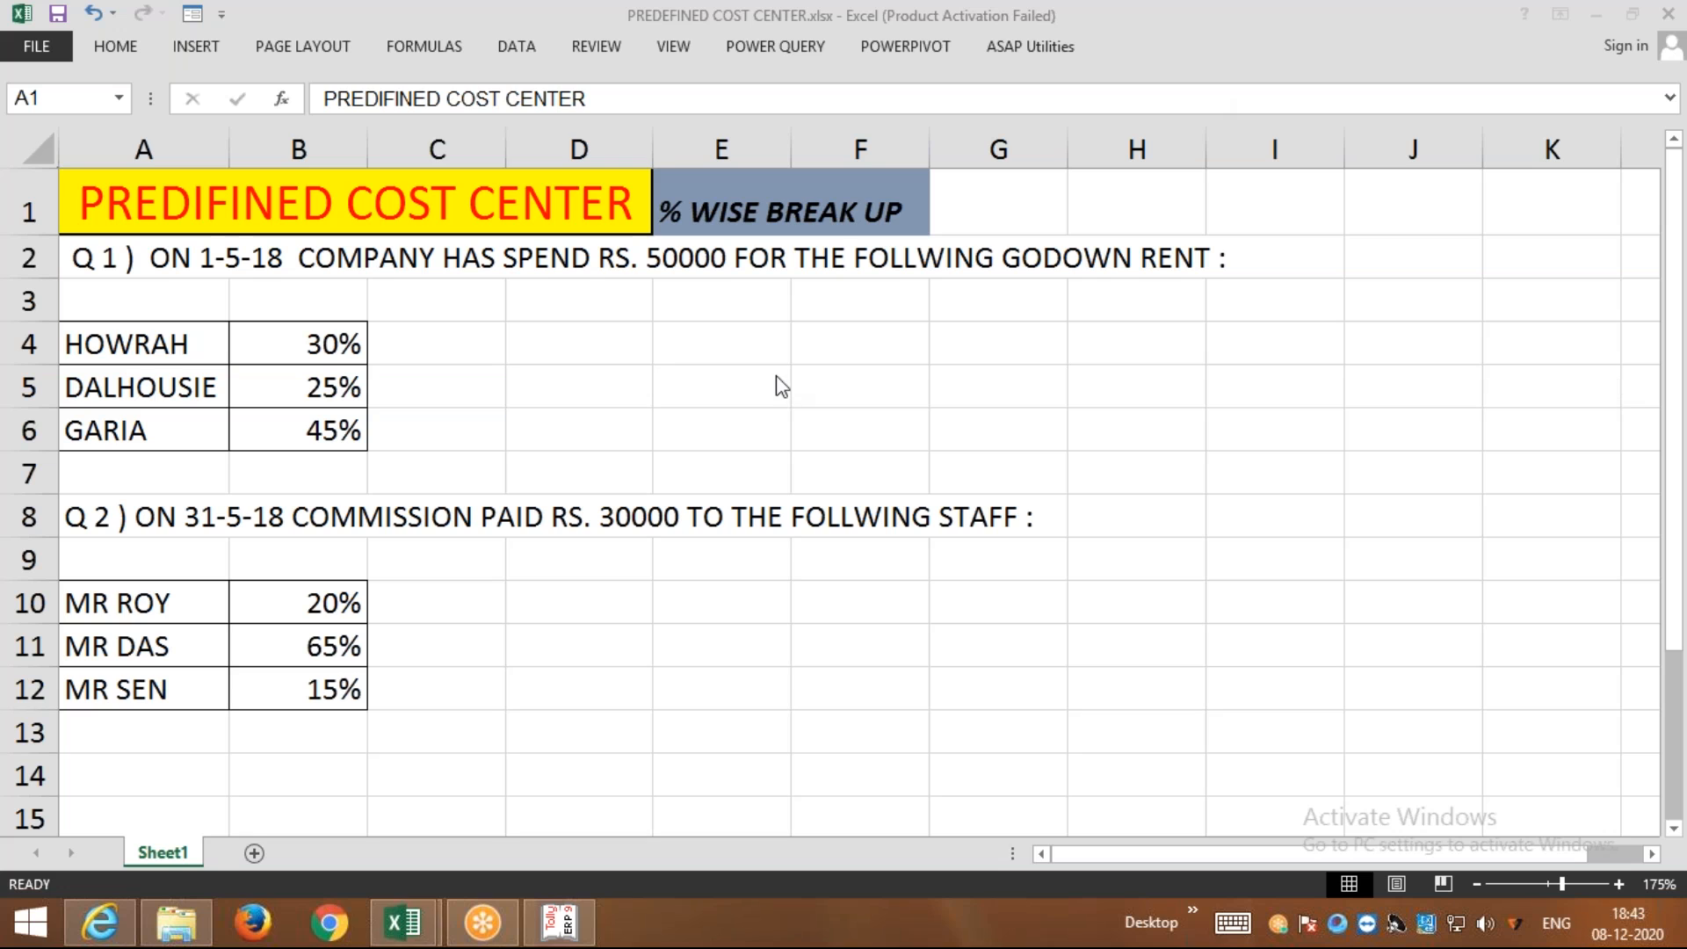
{"action": "left_click", "coordinate": [654, 366]}
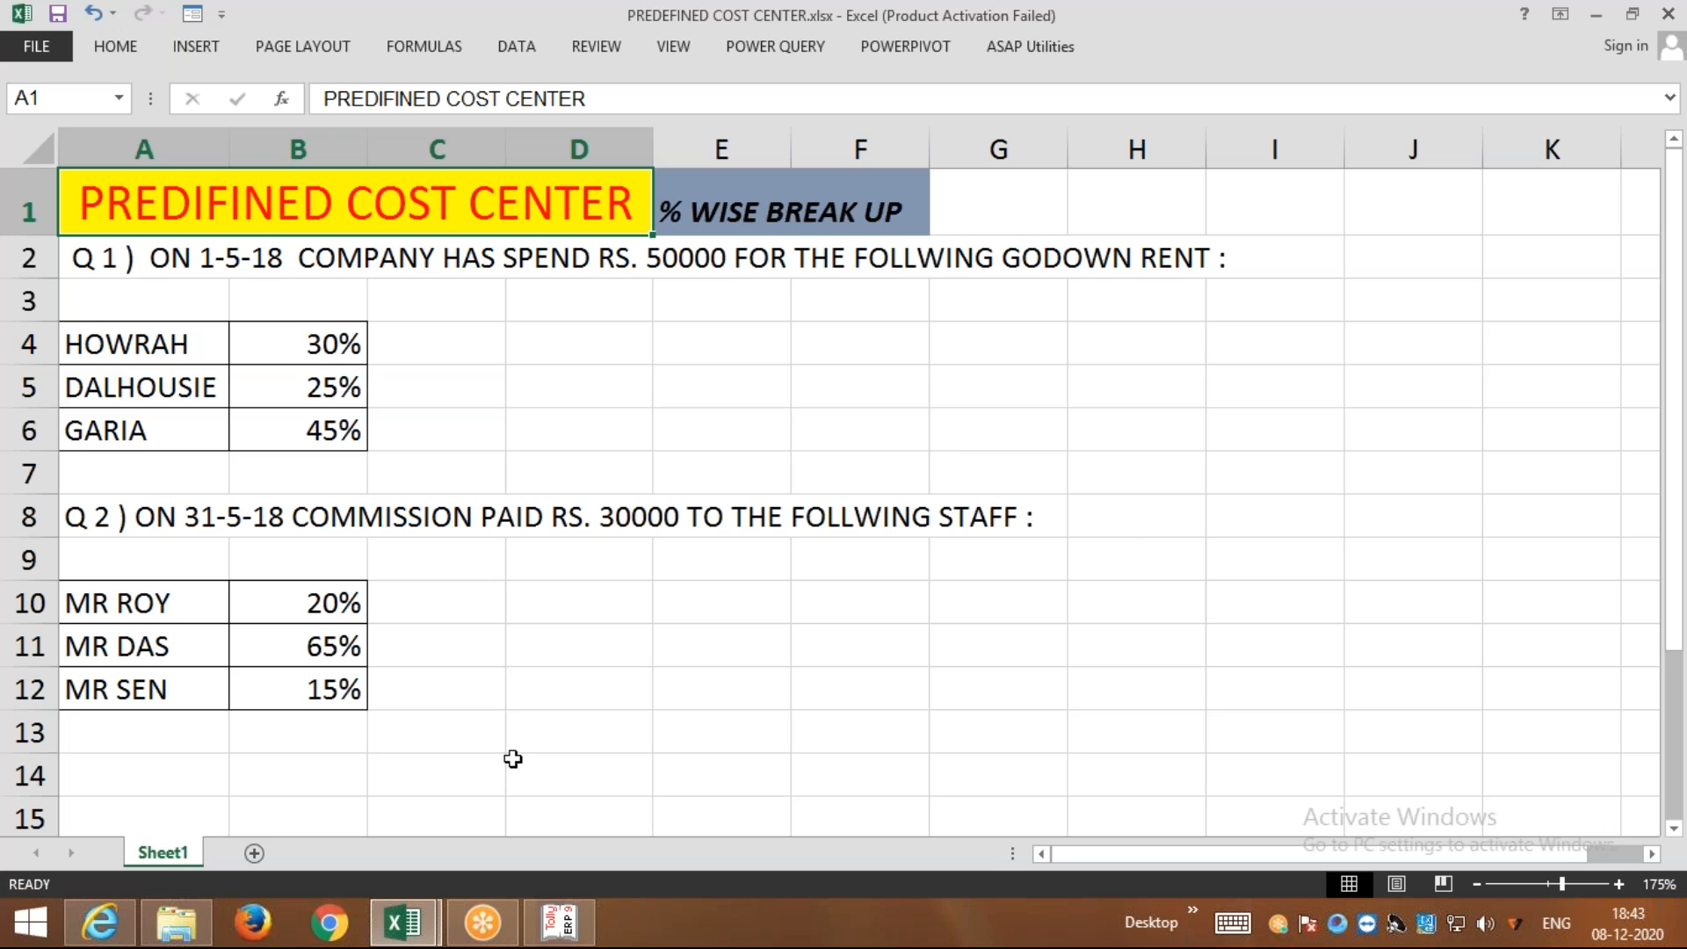
Switch to Tally.ERP 9 and open the Accounting Features of the company RAJAT LTD
{"action": "left_click", "coordinate": [558, 923]}
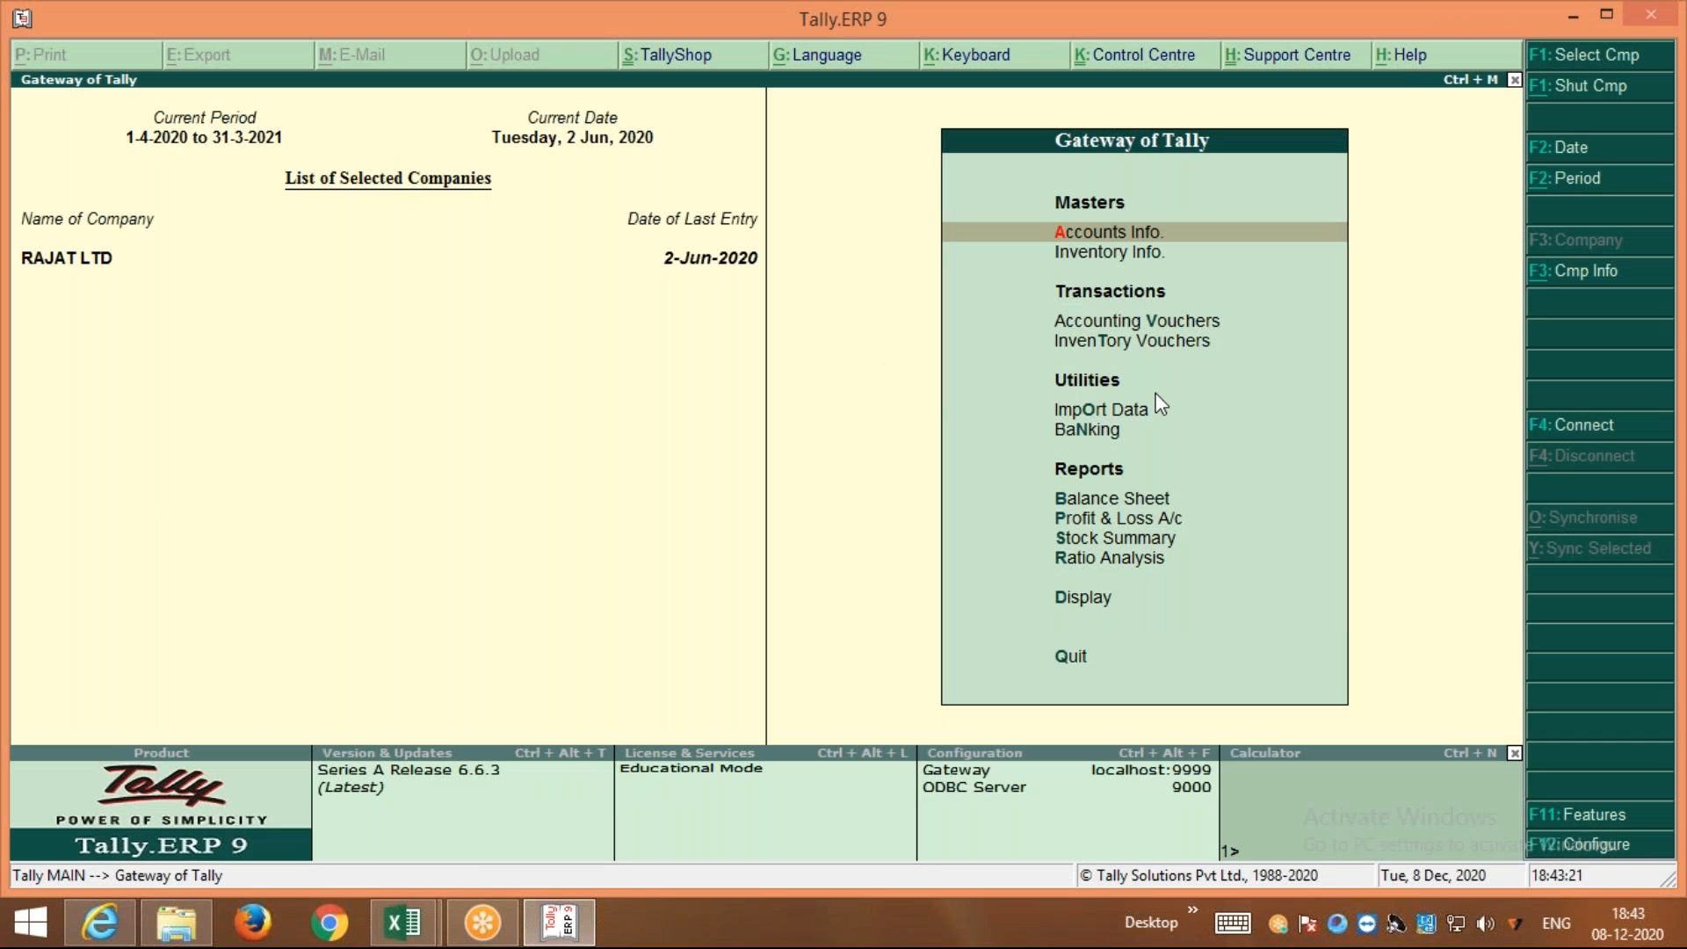
{"action": "key", "text": "F11"}
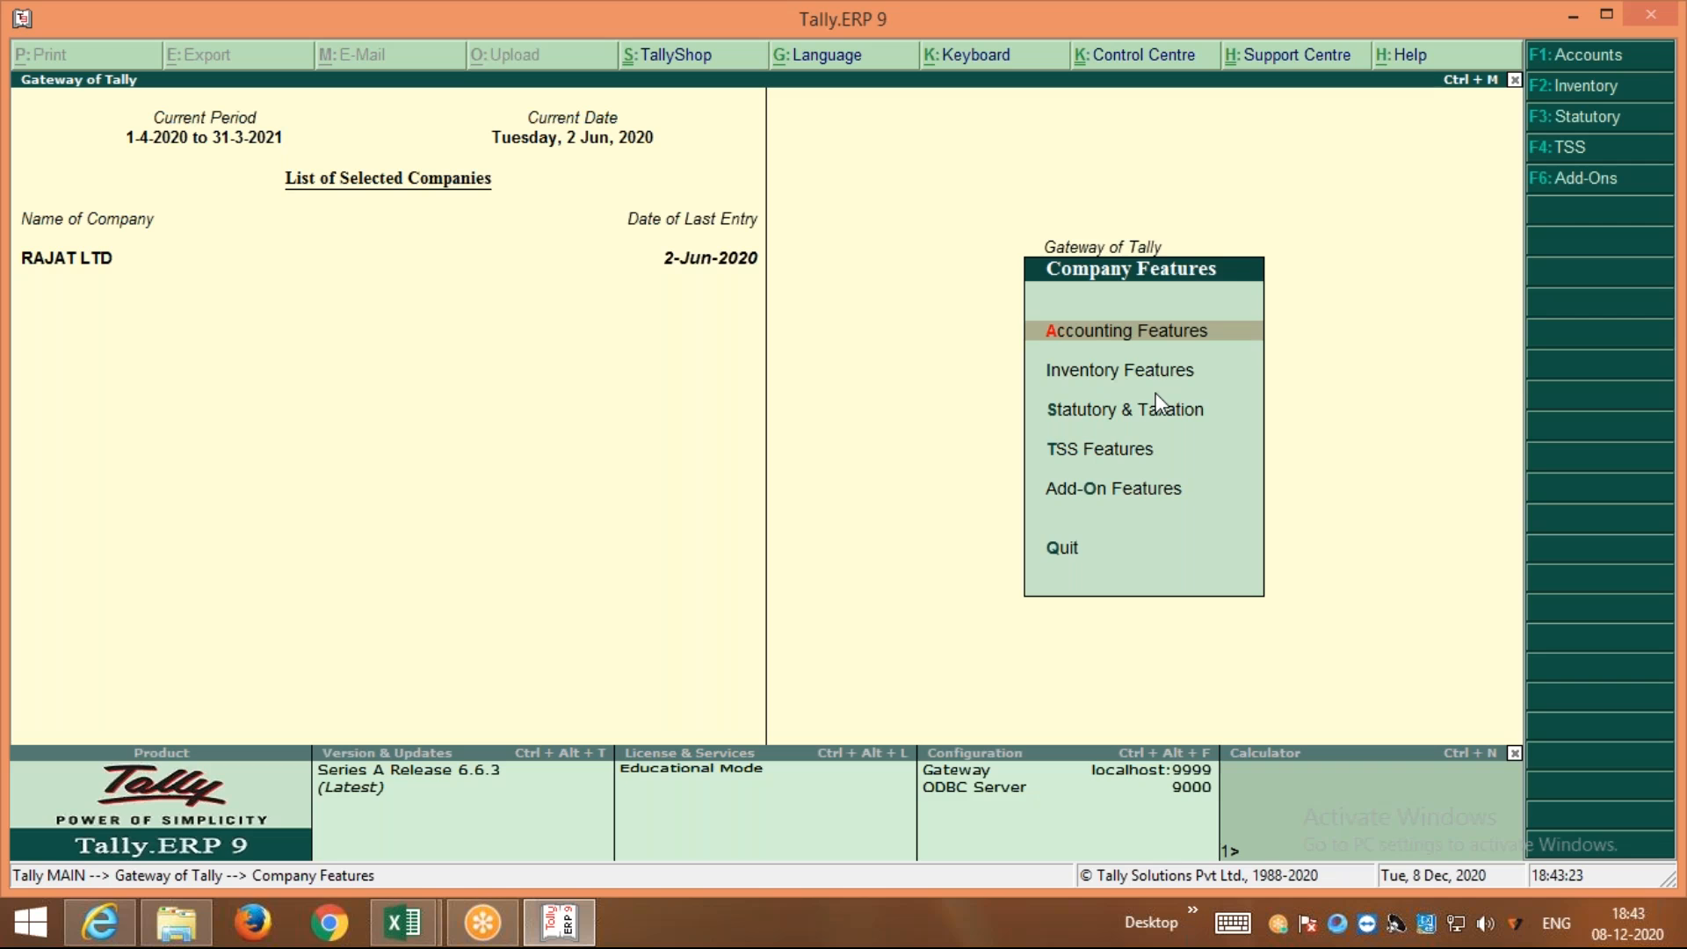
{"action": "key", "text": "Return"}
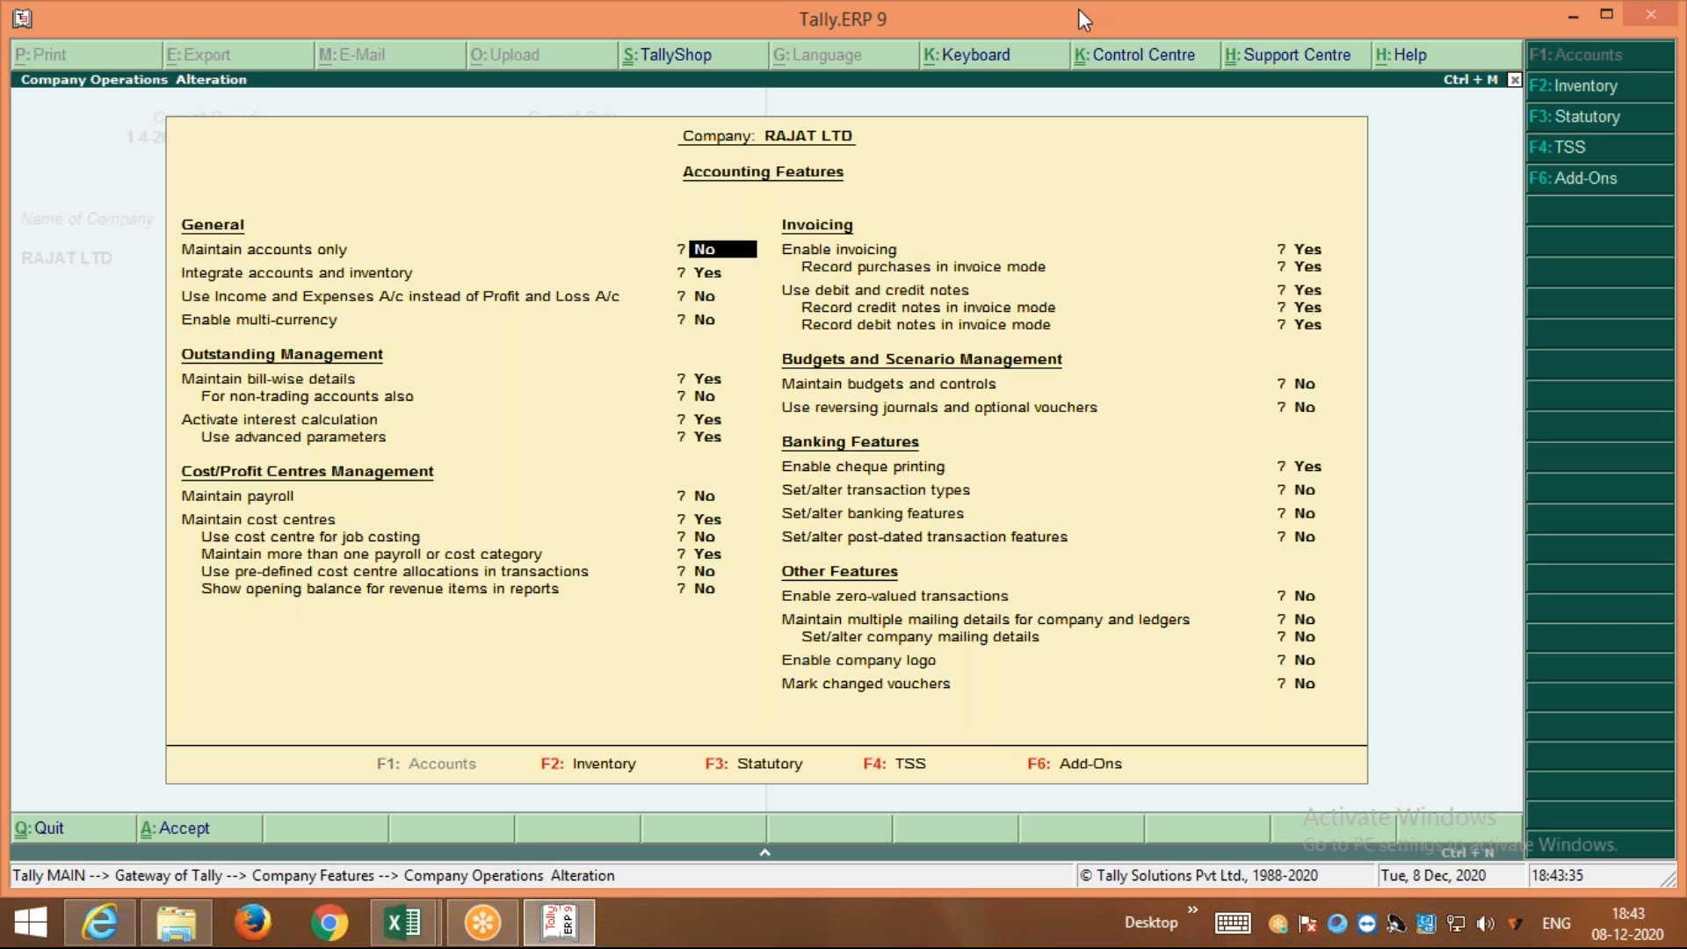
Underline the cost centres, more than one cost category and pre-defined cost centre allocations options with the red annotation pen
{"action": "left_click", "coordinate": [1052, 8]}
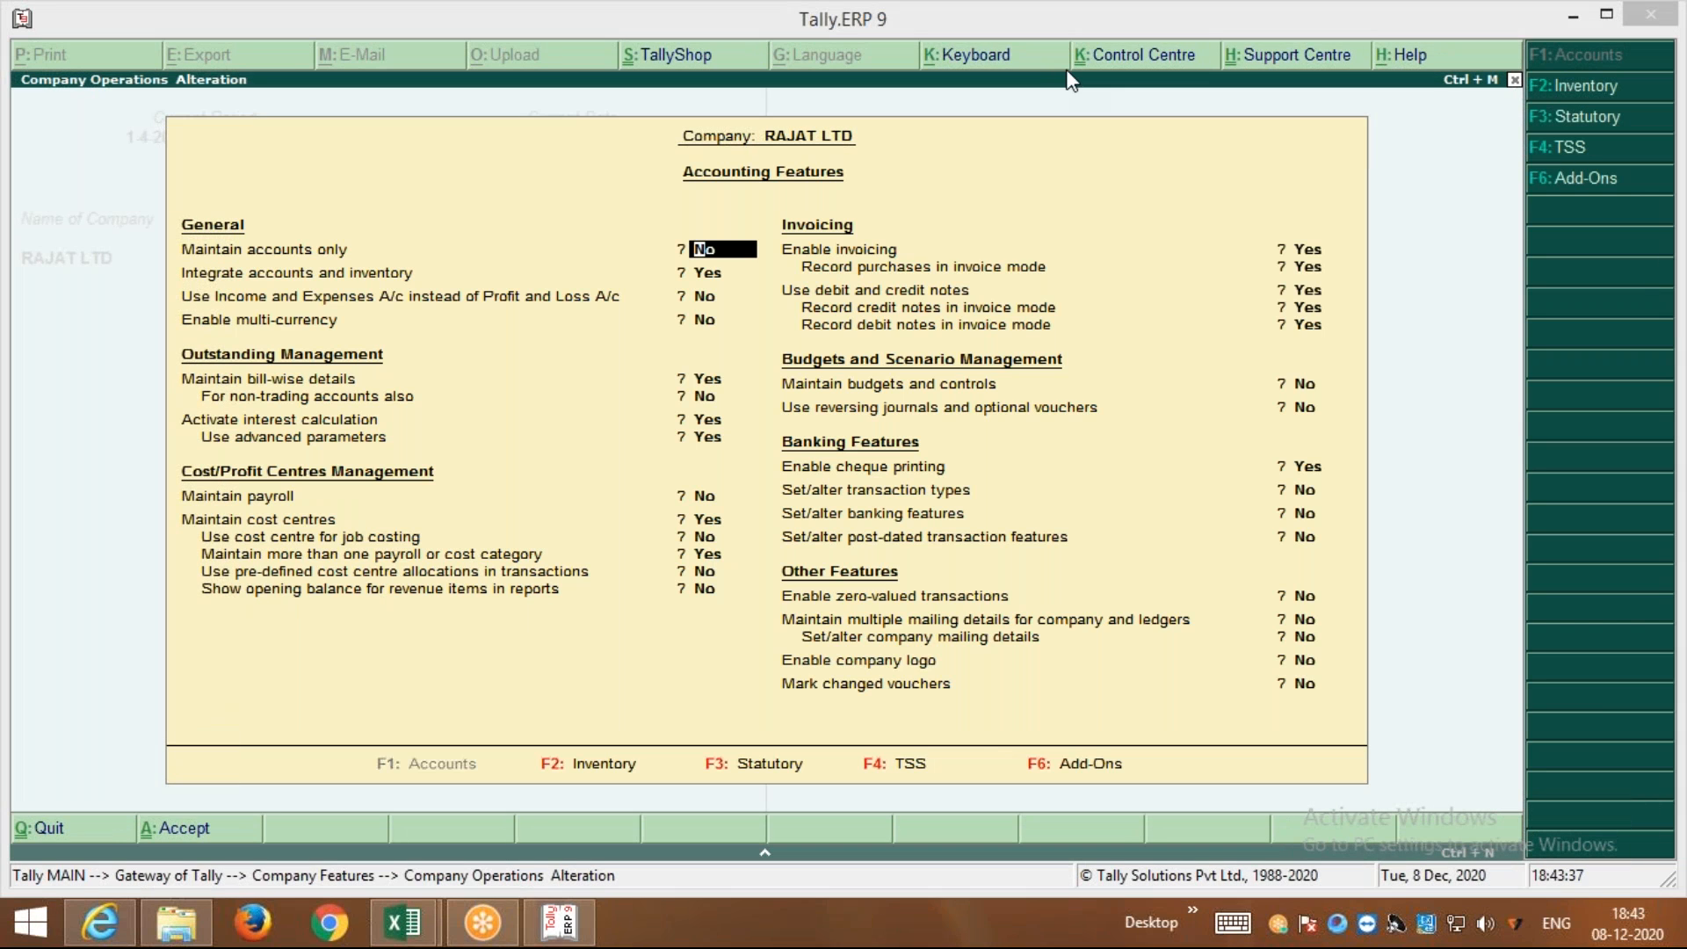
{"action": "left_click", "coordinate": [1066, 71]}
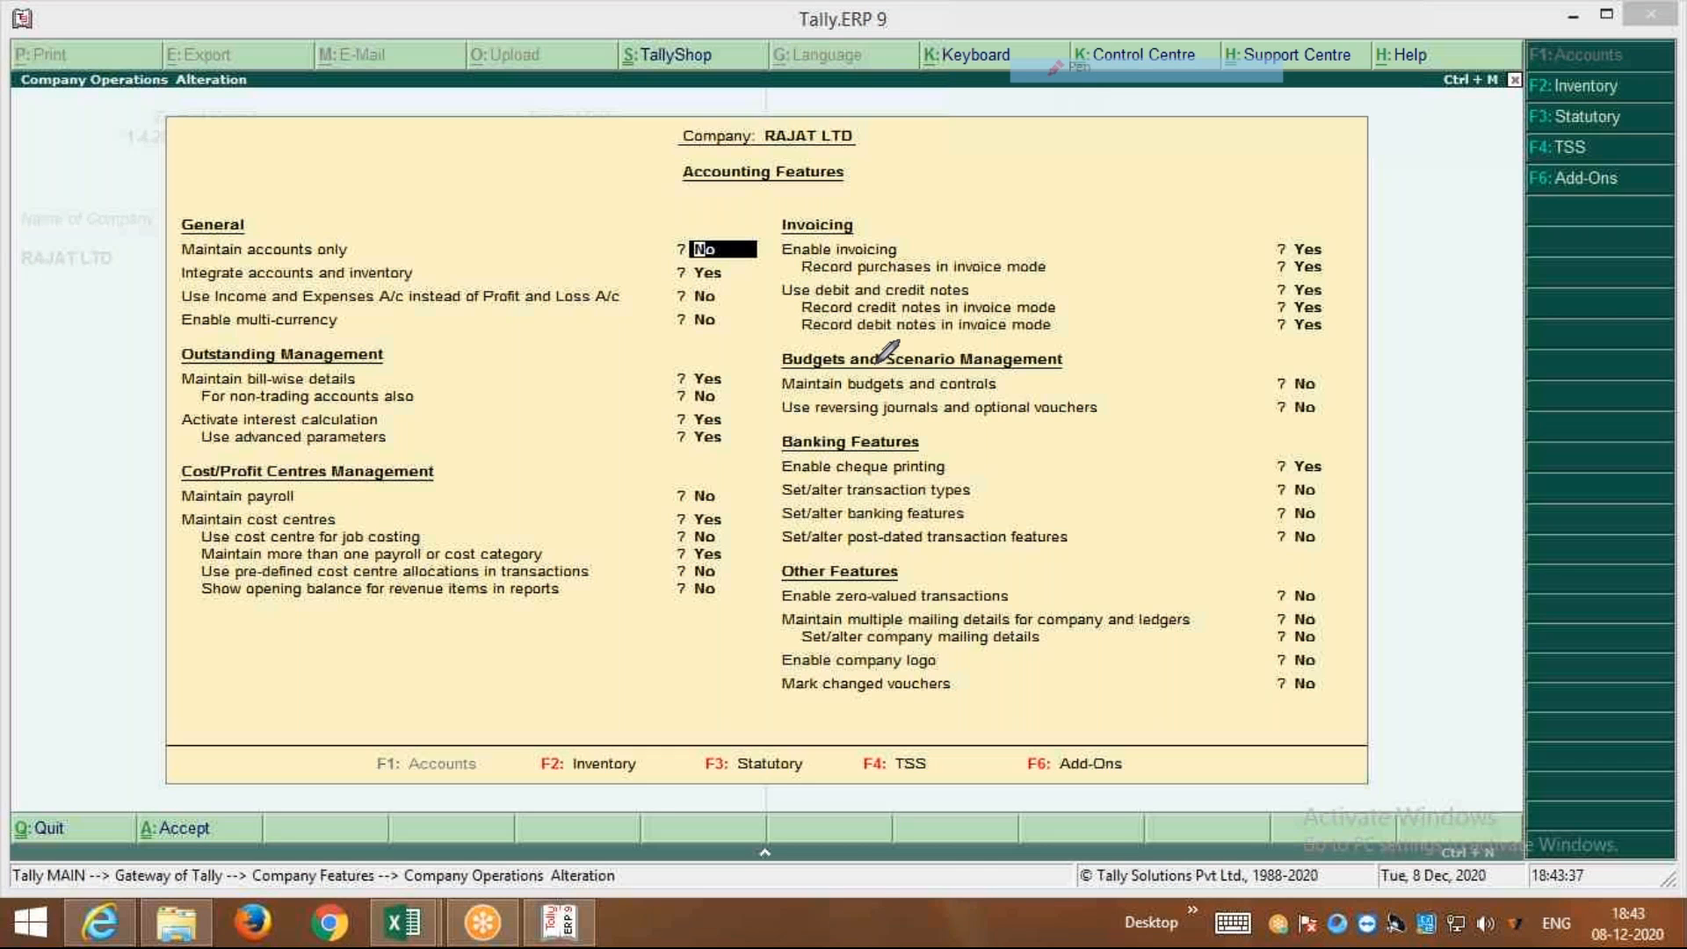
{"action": "left_click_drag", "start_coordinate": [181, 531], "coordinate": [694, 520]}
{"action": "left_click_drag", "start_coordinate": [434, 567], "coordinate": [694, 554]}
{"action": "left_click_drag", "start_coordinate": [201, 578], "coordinate": [687, 575]}
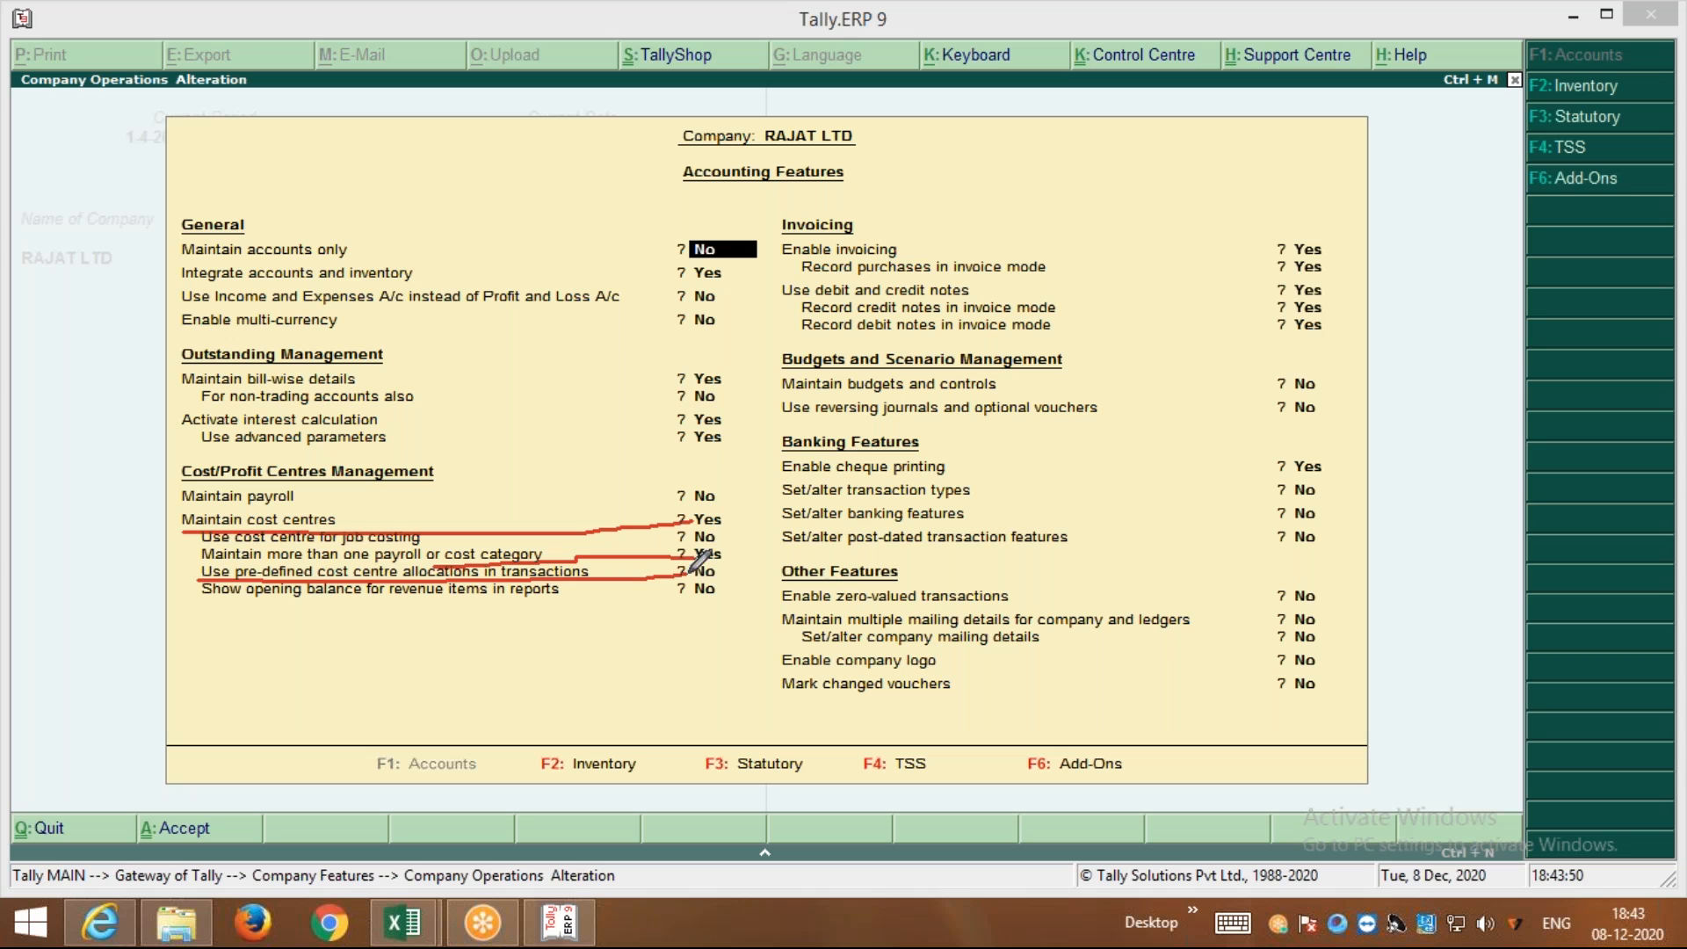
Enable pre-defined cost centre allocations in transactions, opening the cost centre classes, and clear the red annotation lines
{"action": "left_click", "coordinate": [741, 576]}
{"action": "type", "text": "YES"}
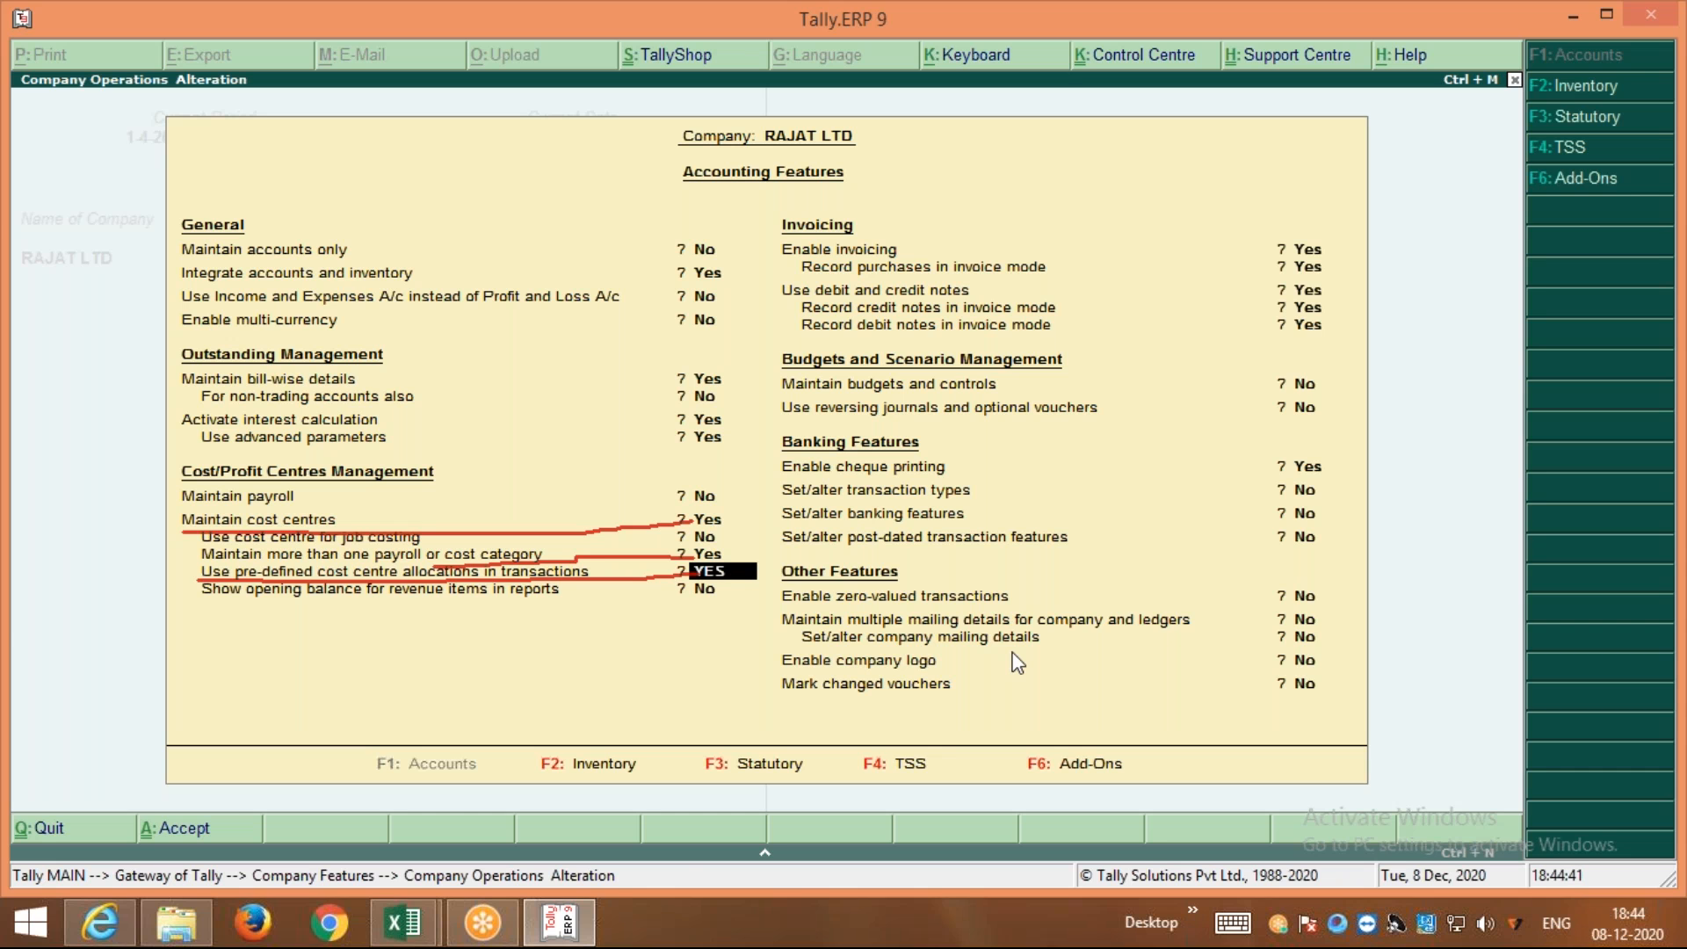
{"action": "key", "text": "Return"}
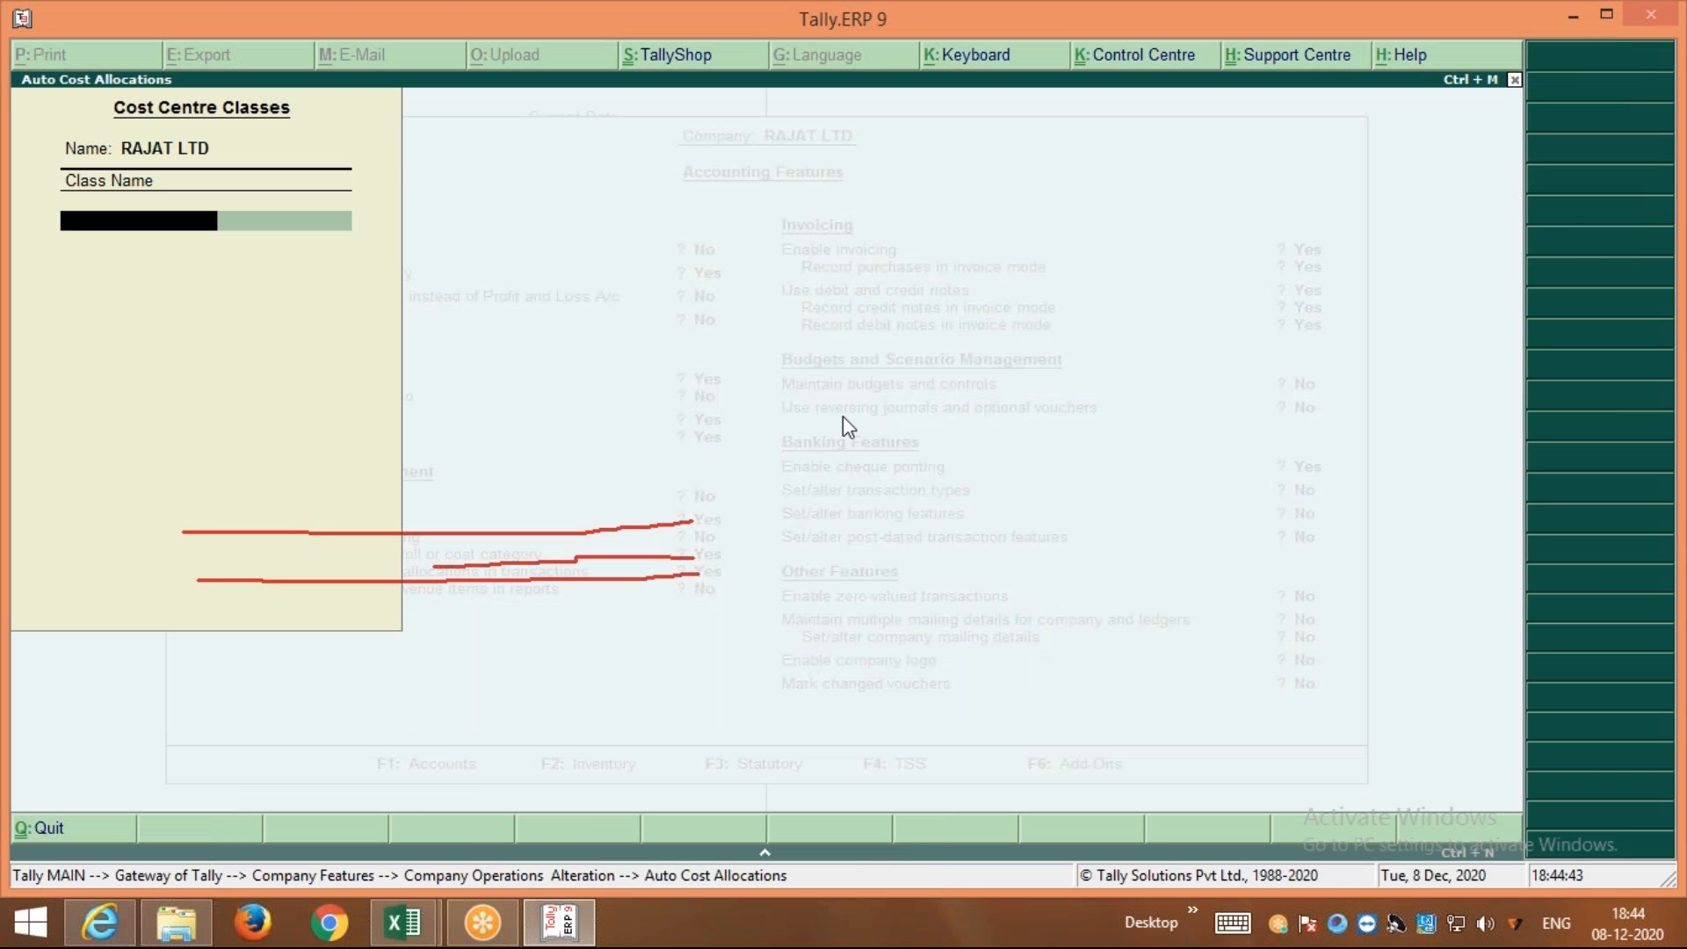
{"action": "left_click", "coordinate": [1069, 12]}
{"action": "left_click", "coordinate": [1079, 187]}
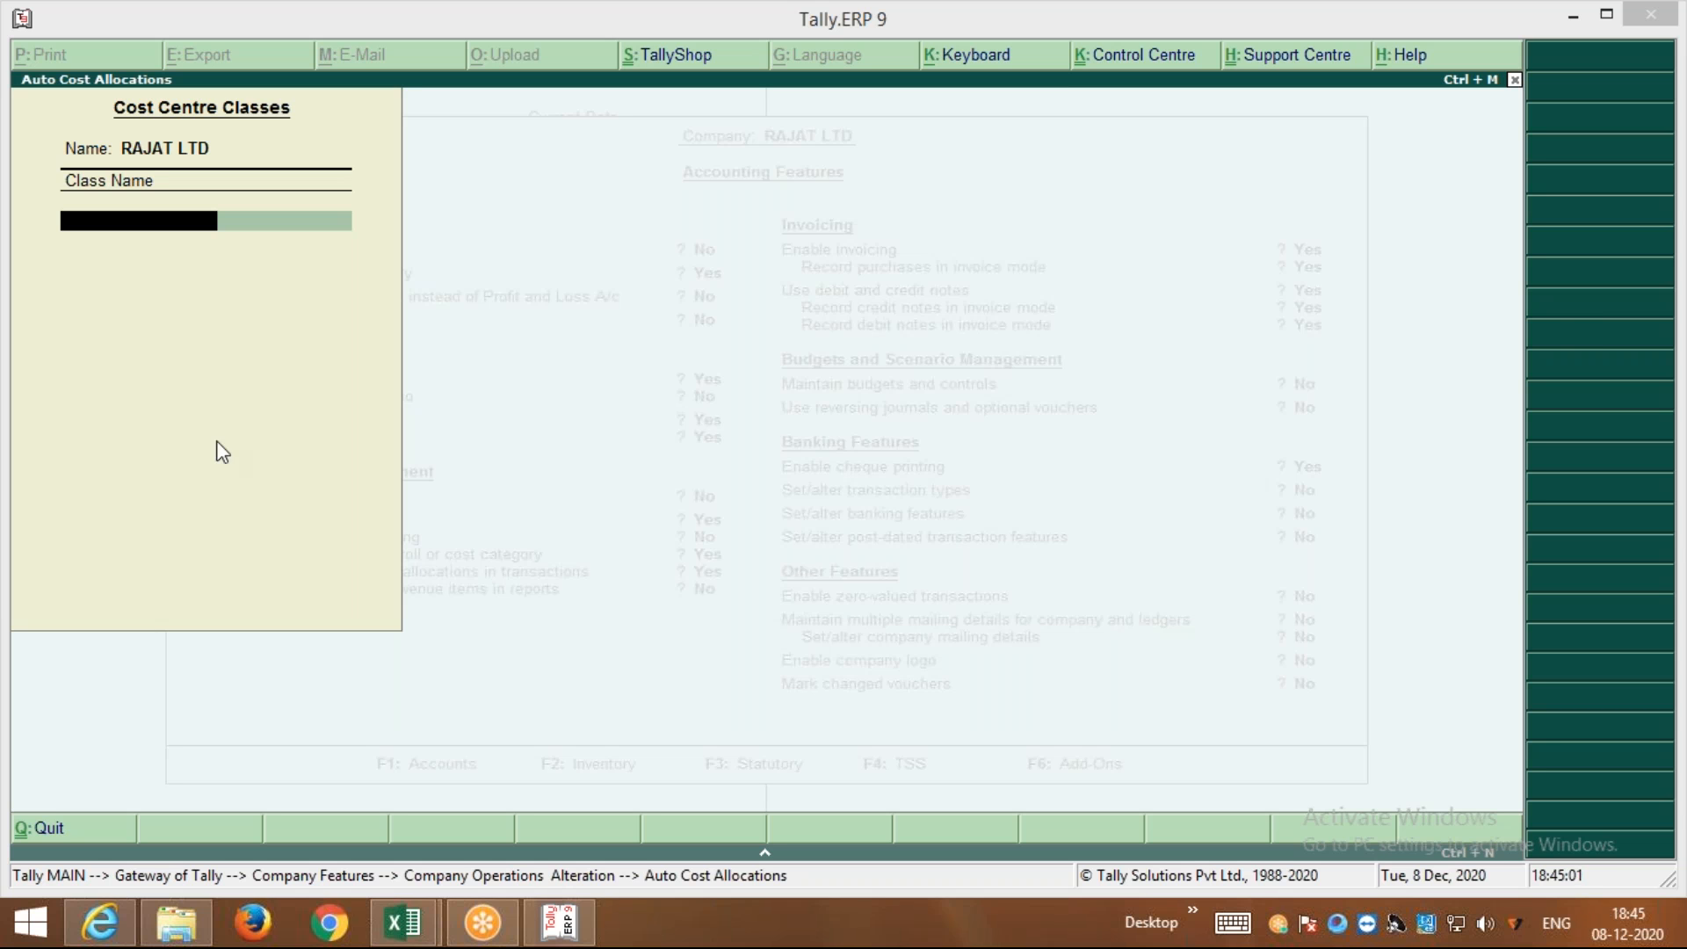
Consult the godown rent question in the PREDEFINED COST CENTER workbook and add a cost centre class named G-RENT in Tally.ERP 9
{"action": "mouse_move", "coordinate": [402, 930]}
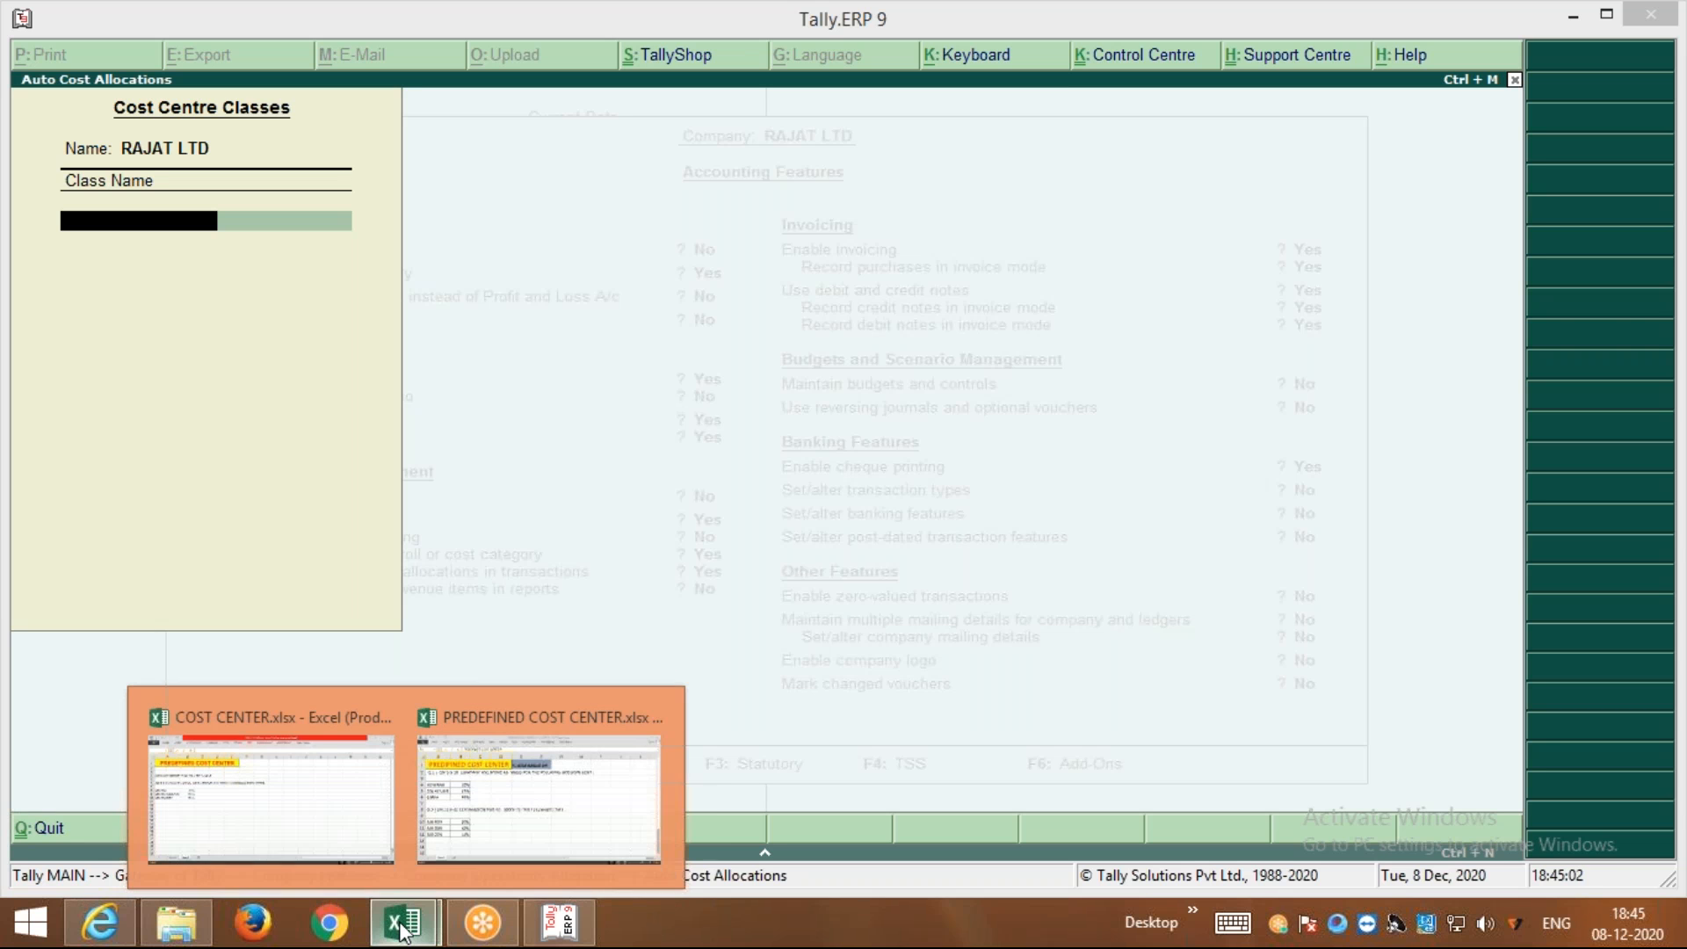
{"action": "left_click", "coordinate": [531, 768]}
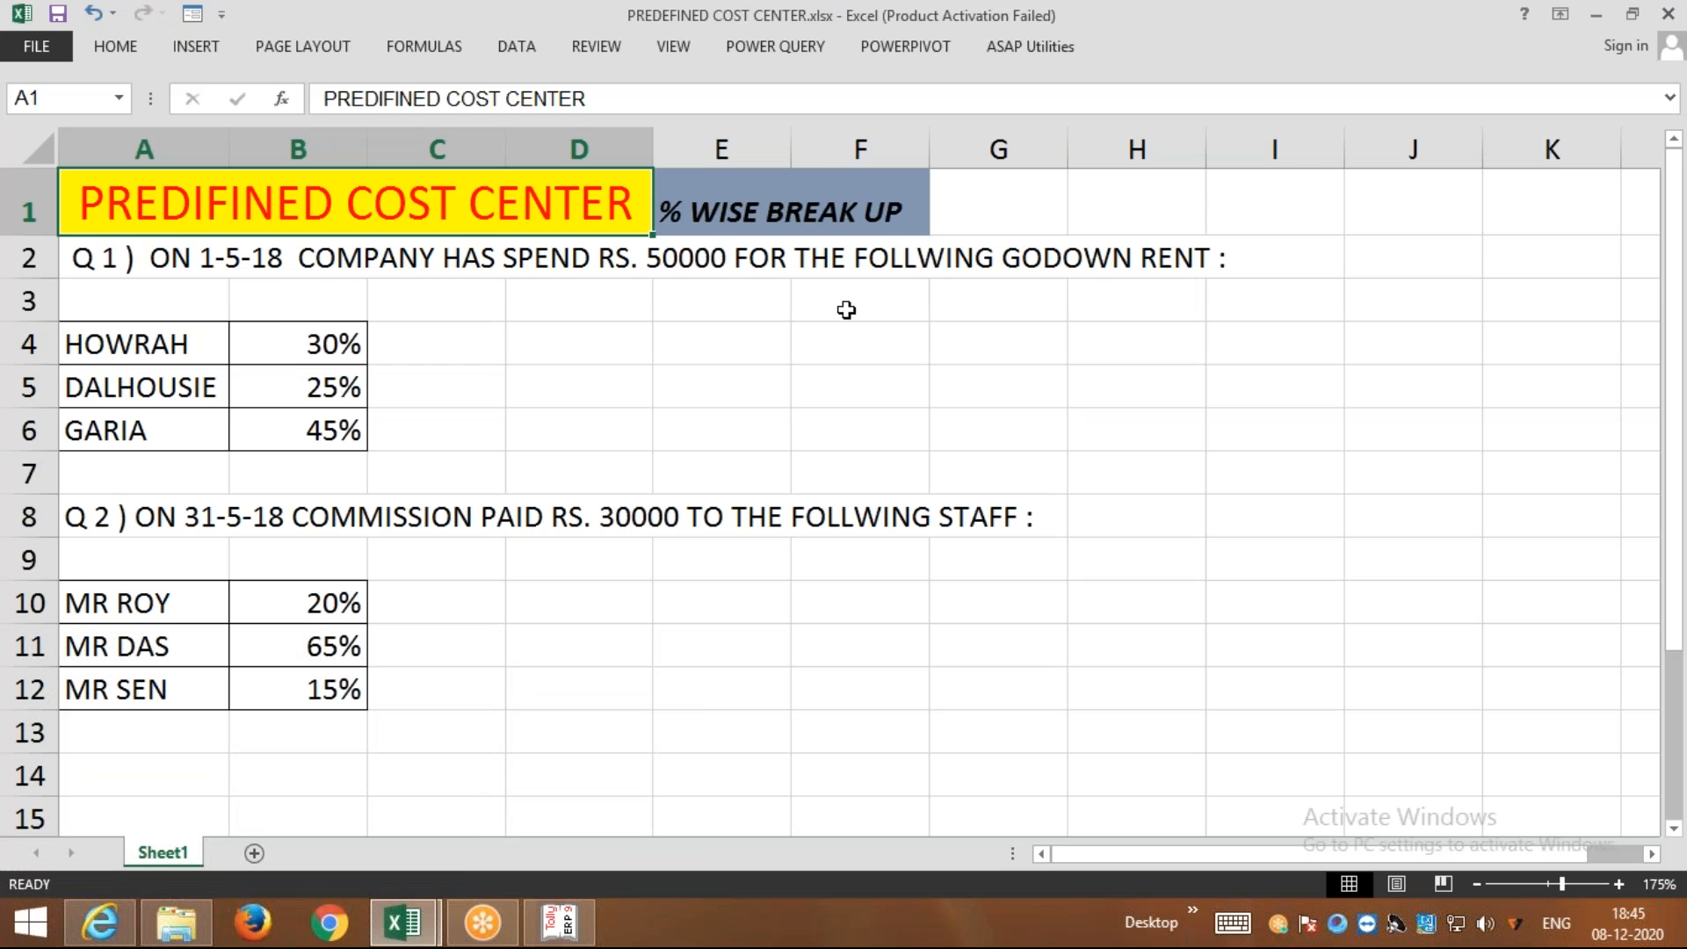
{"action": "left_click", "coordinate": [559, 923]}
{"action": "type", "text": "G"}
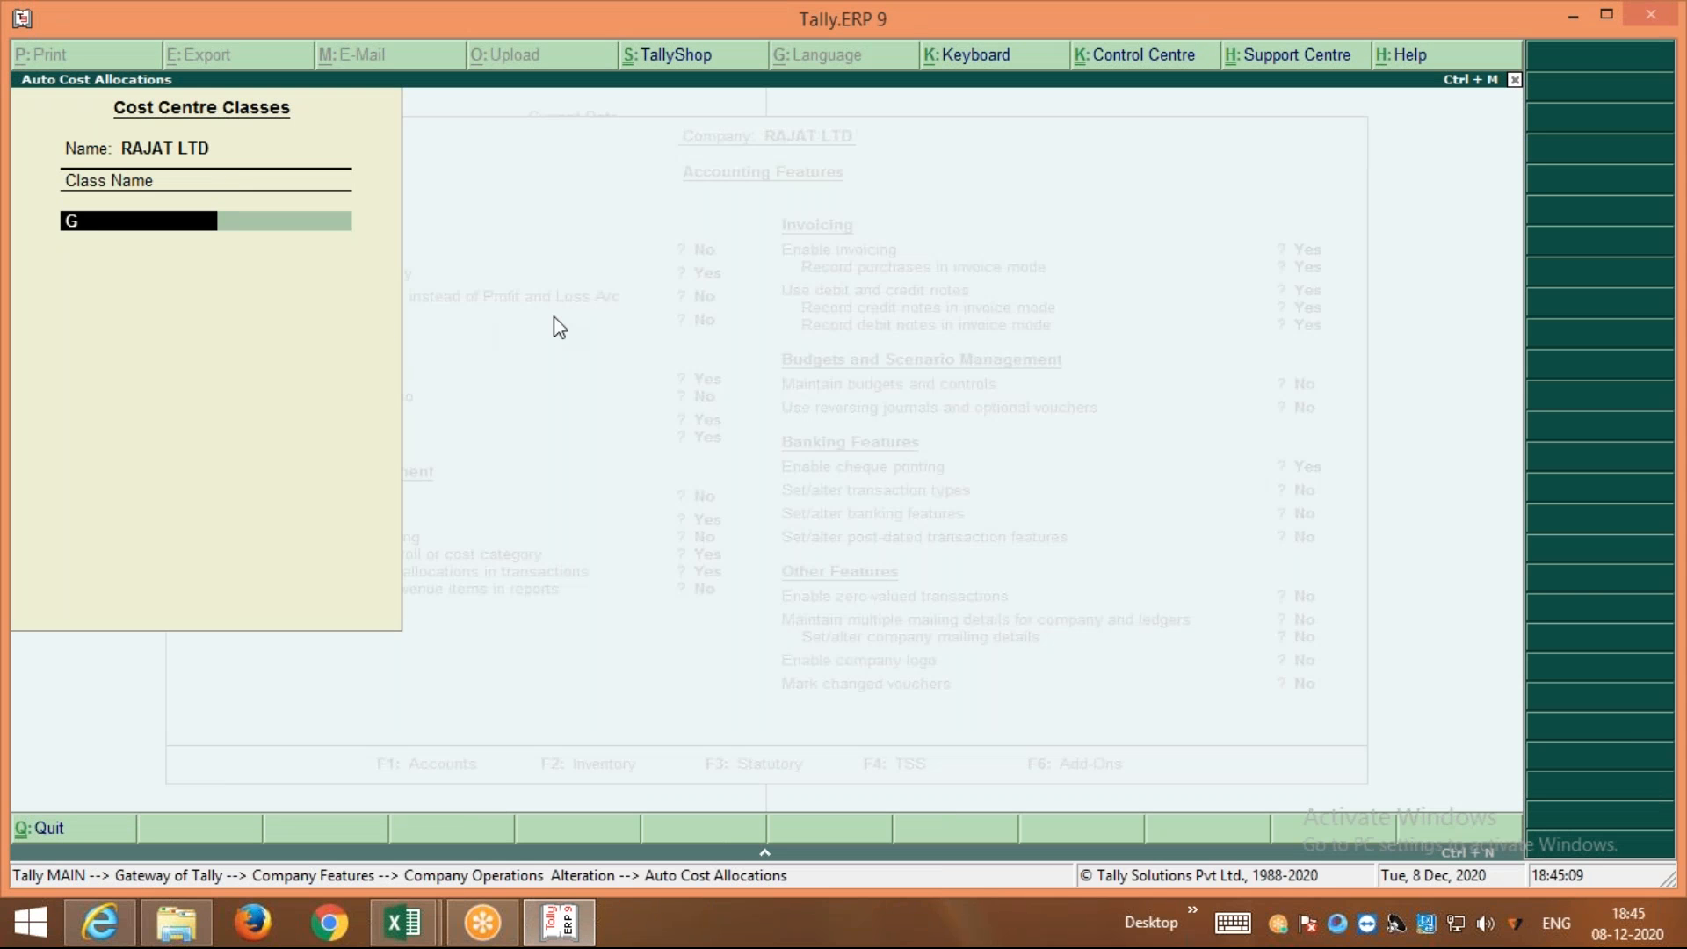
{"action": "type", "text": "-RENT"}
{"action": "key", "text": "Return"}
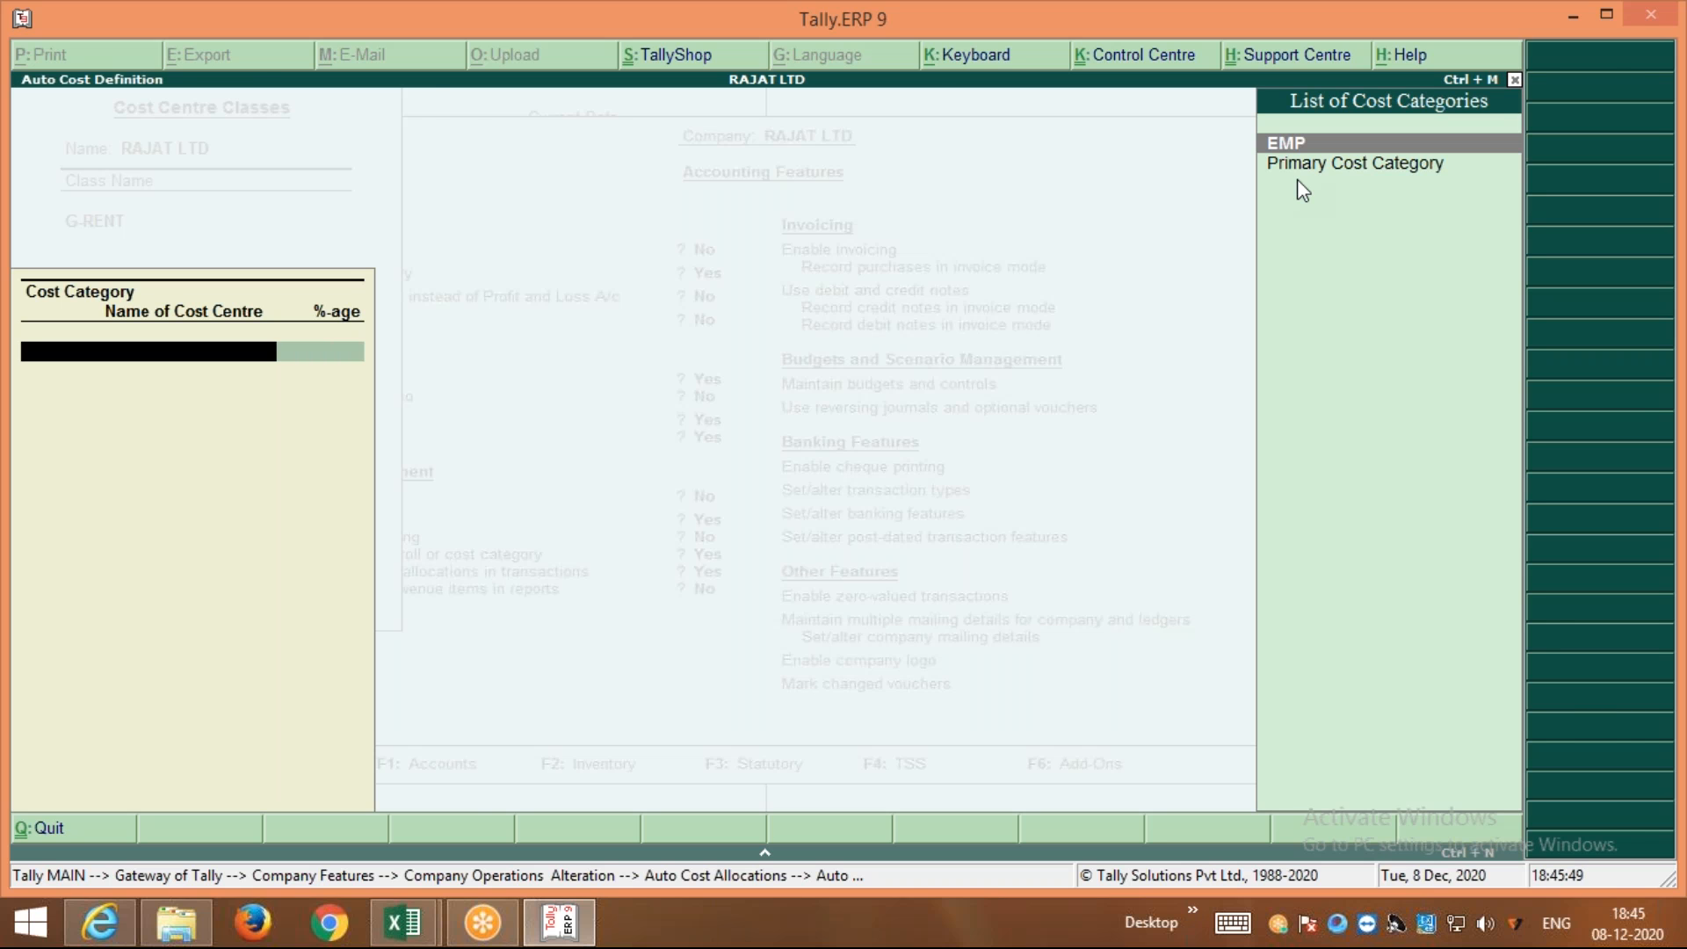
Create the cost category GODOWN for the G-RENT class, allocating both revenue and non-revenue items
{"action": "key", "text": "alt+c"}
{"action": "type", "text": "G"}
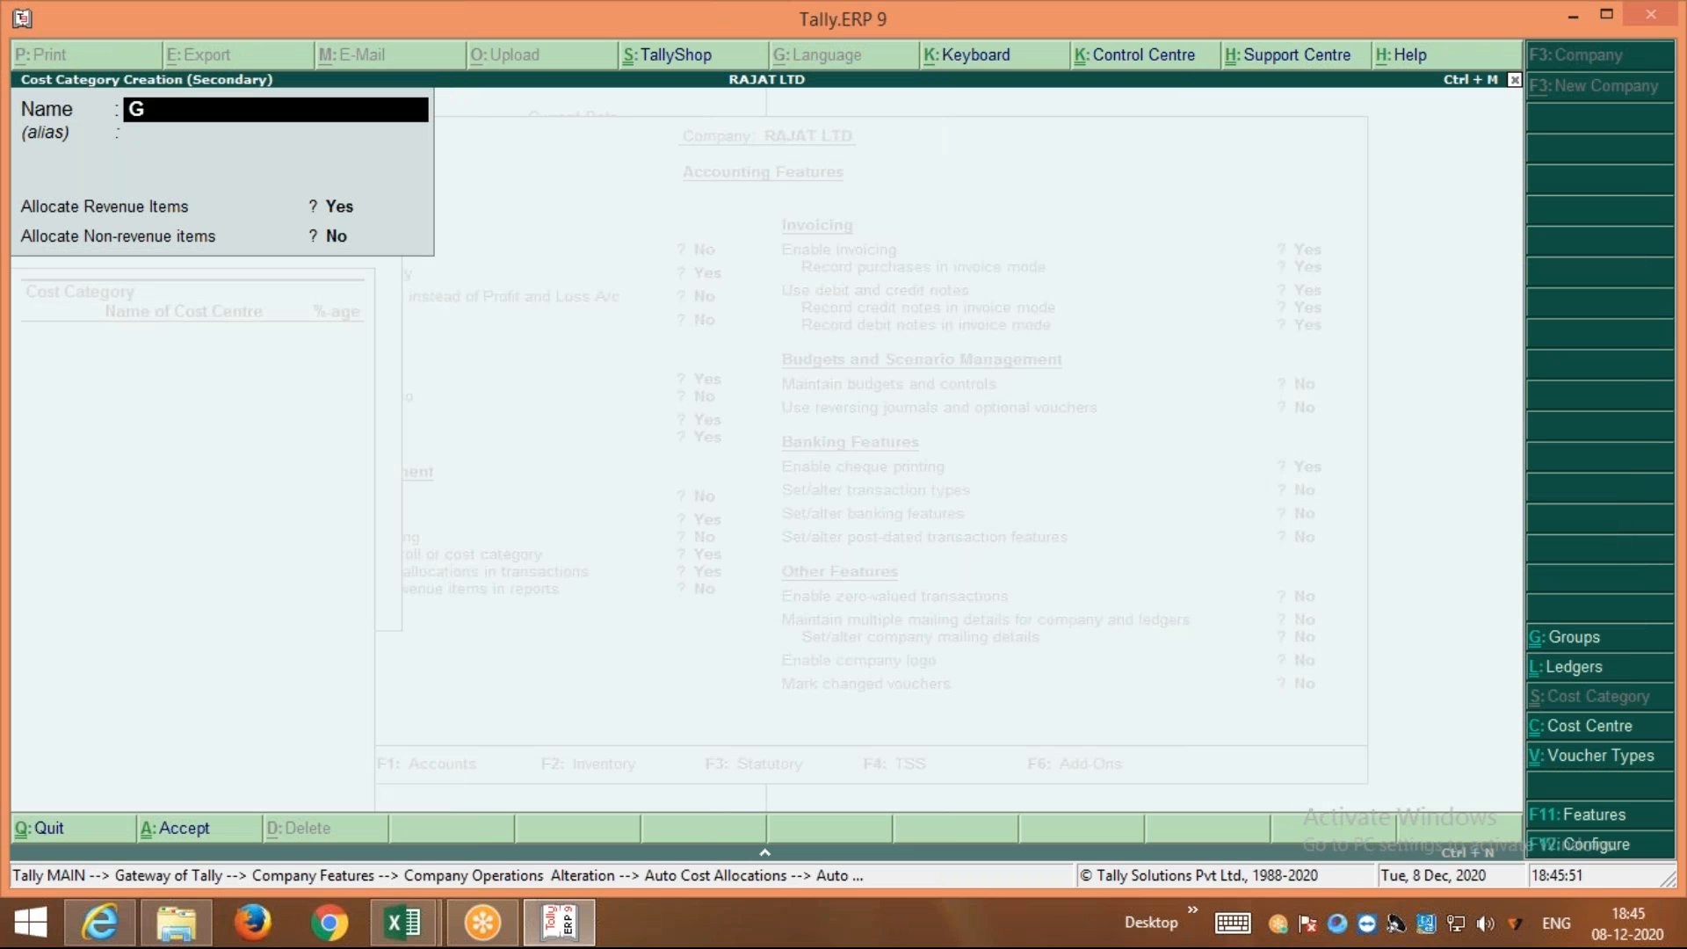
{"action": "type", "text": "ODOWN"}
{"action": "key", "text": "Return"}
{"action": "key", "text": "Return"}
{"action": "key", "text": "Return"}
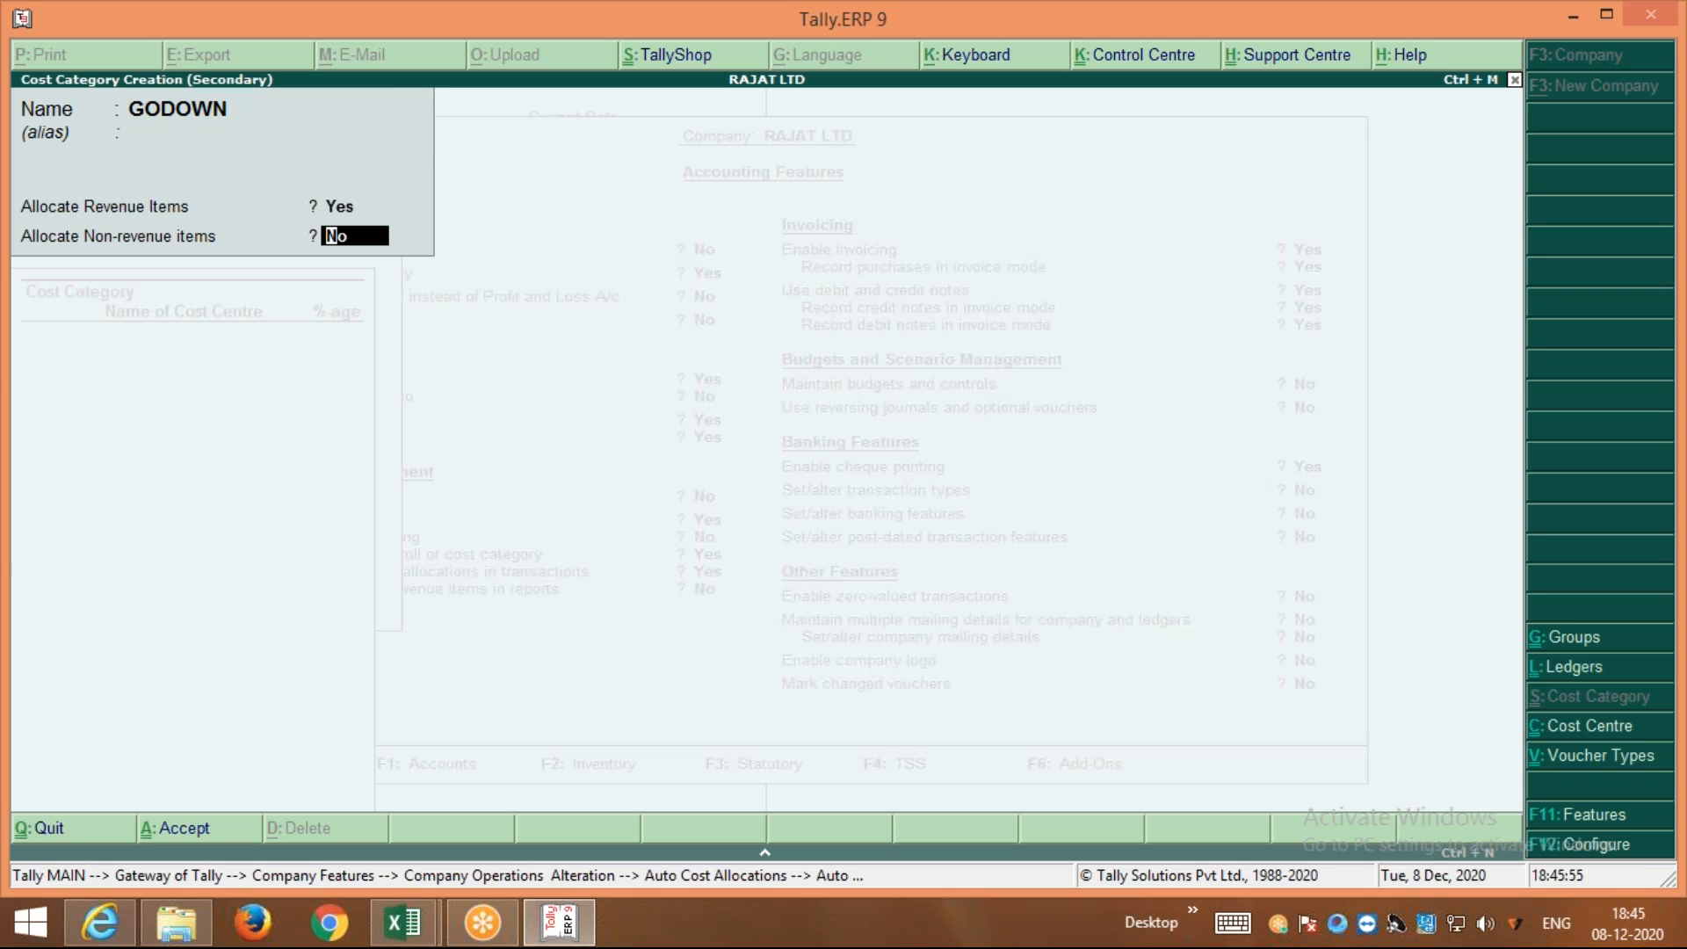
{"action": "type", "text": "Y"}
{"action": "key", "text": "Return"}
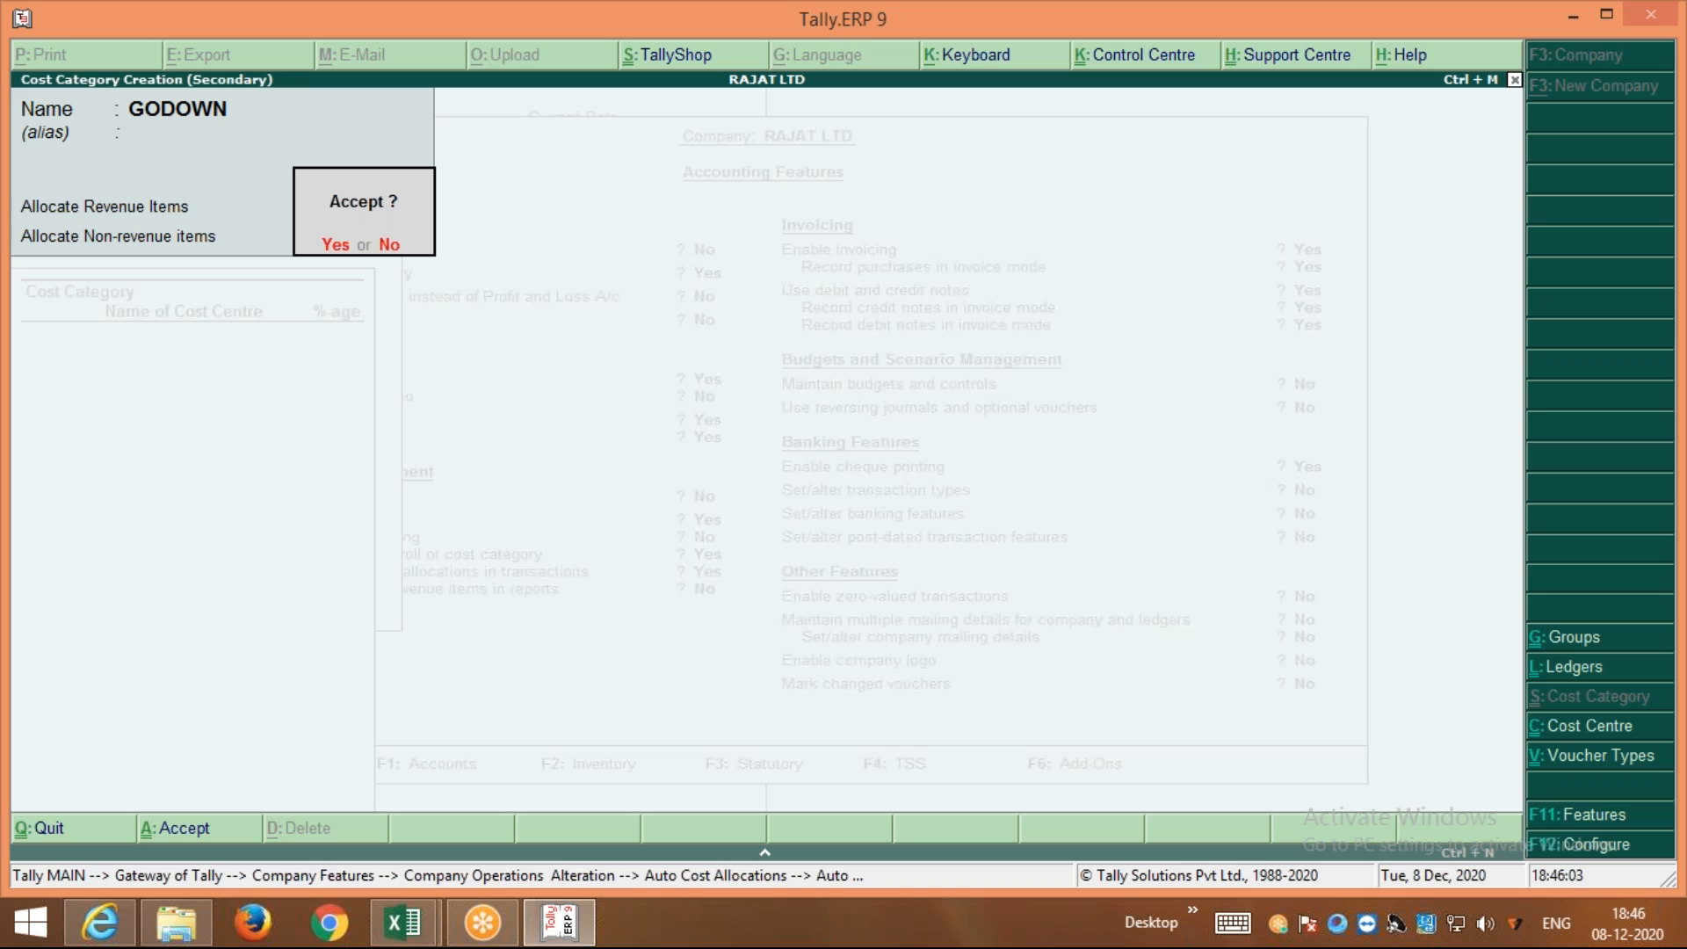
{"action": "key", "text": "Return"}
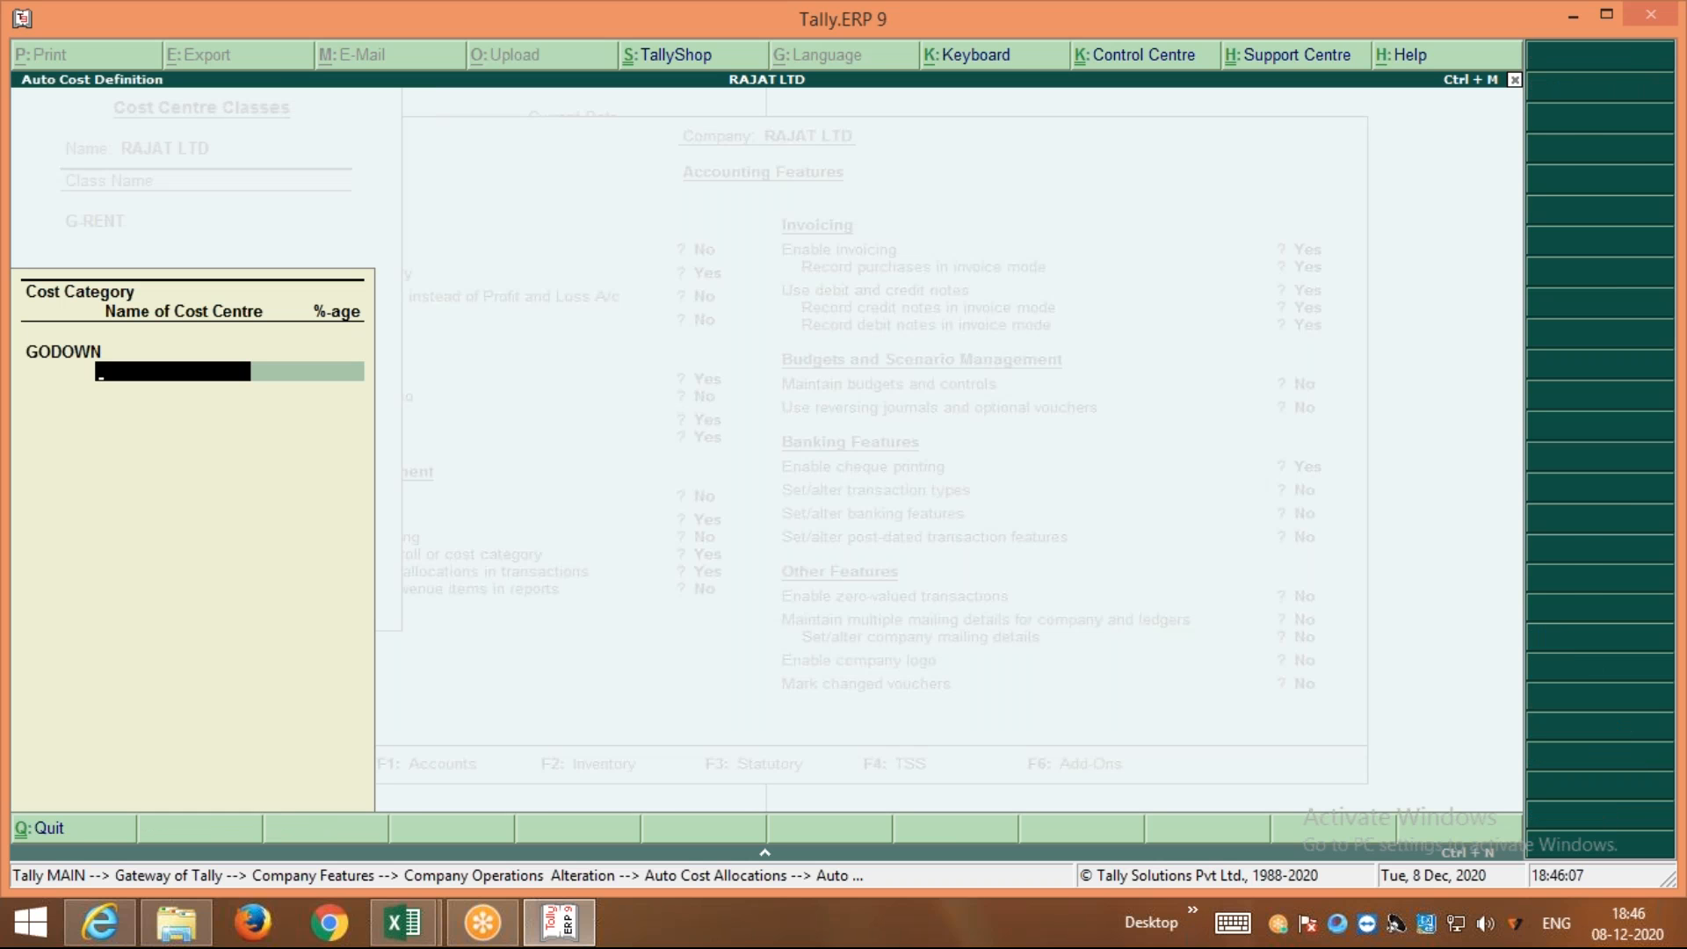
Create the cost centre HOWRAH in the GODOWN category, following the workbook, and allocate 30% to it
{"action": "key", "text": "alt+c"}
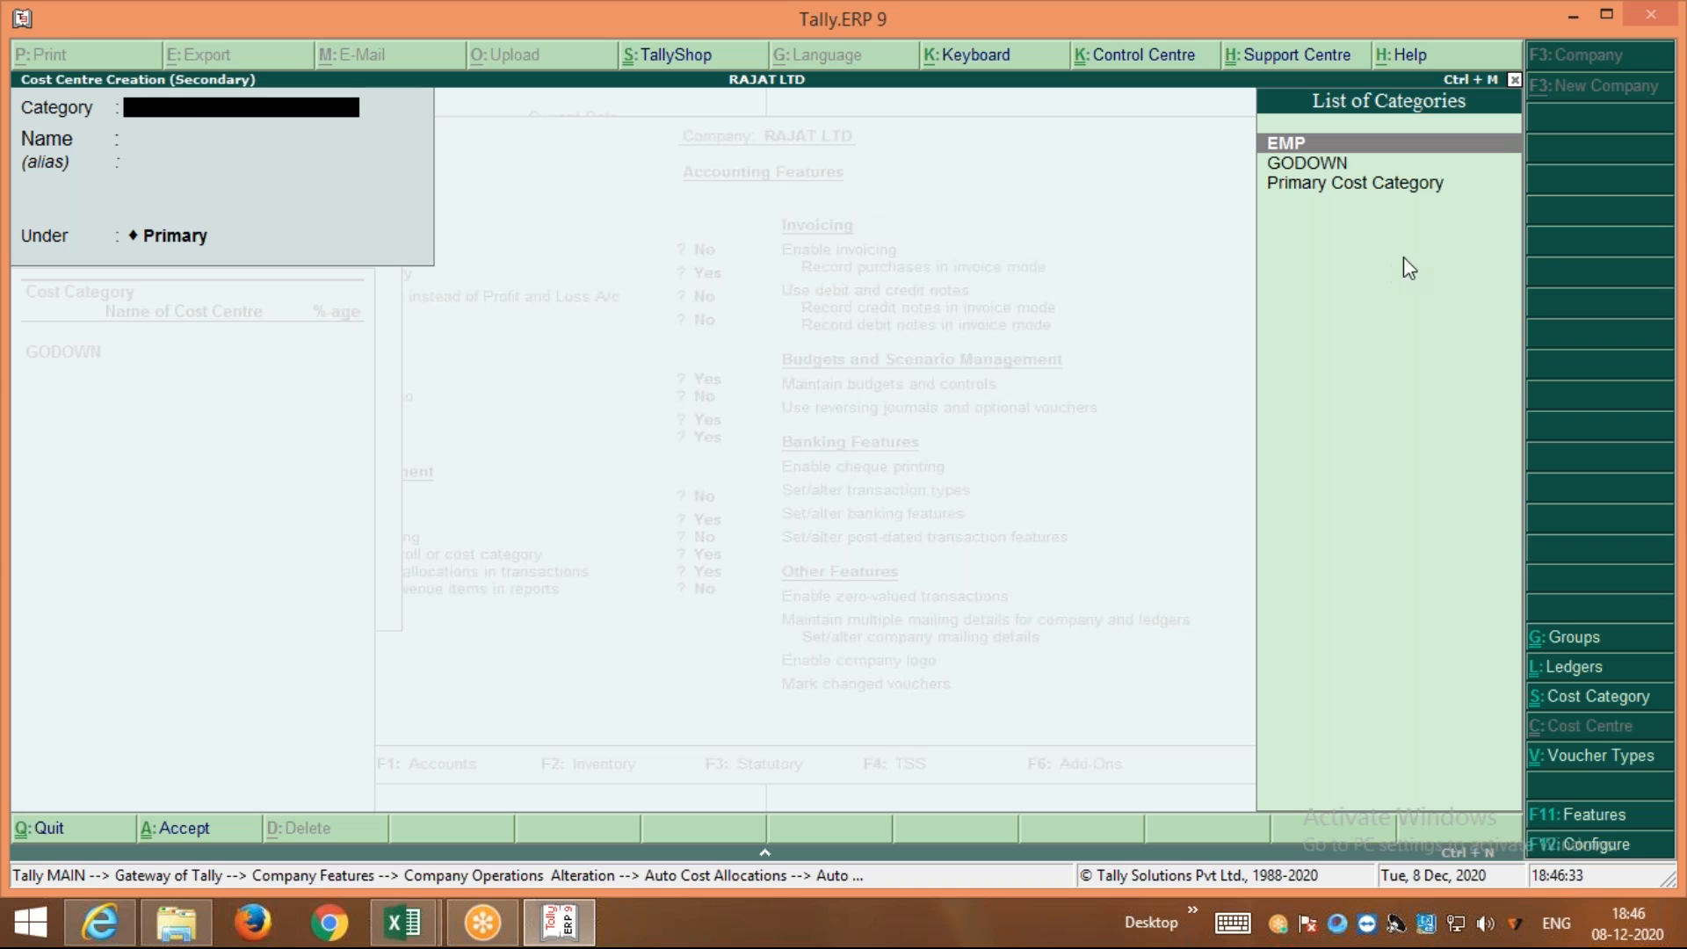
{"action": "key", "text": "Down"}
{"action": "key", "text": "Return"}
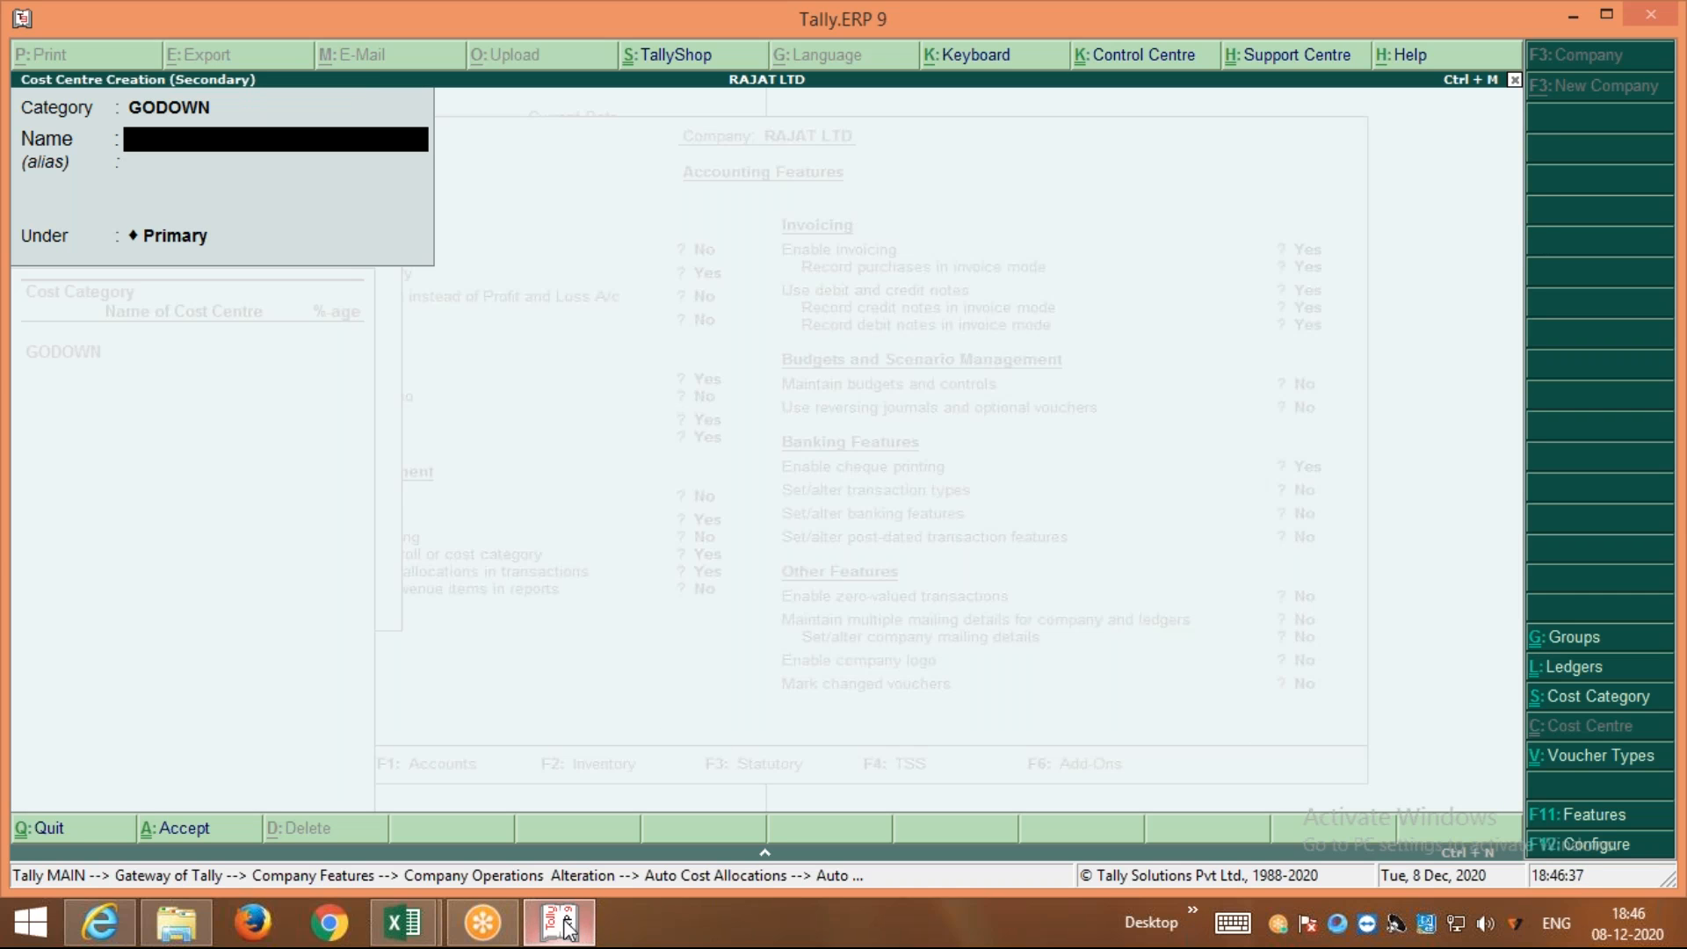
{"action": "left_click", "coordinate": [415, 925]}
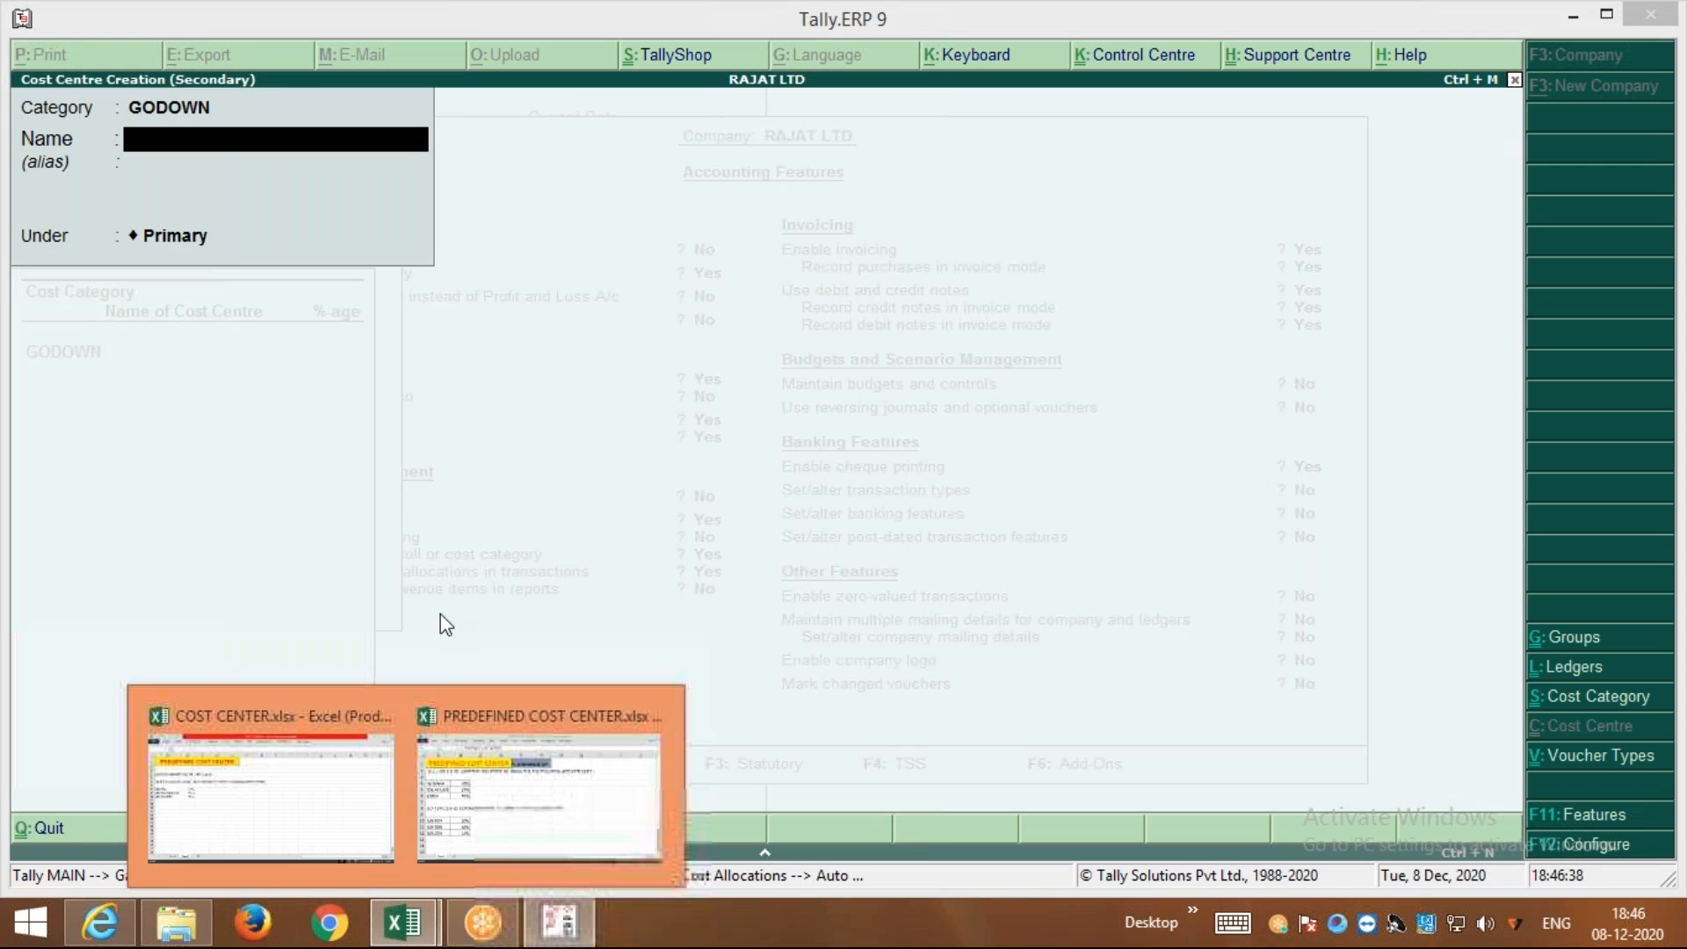
{"action": "left_click", "coordinate": [501, 782]}
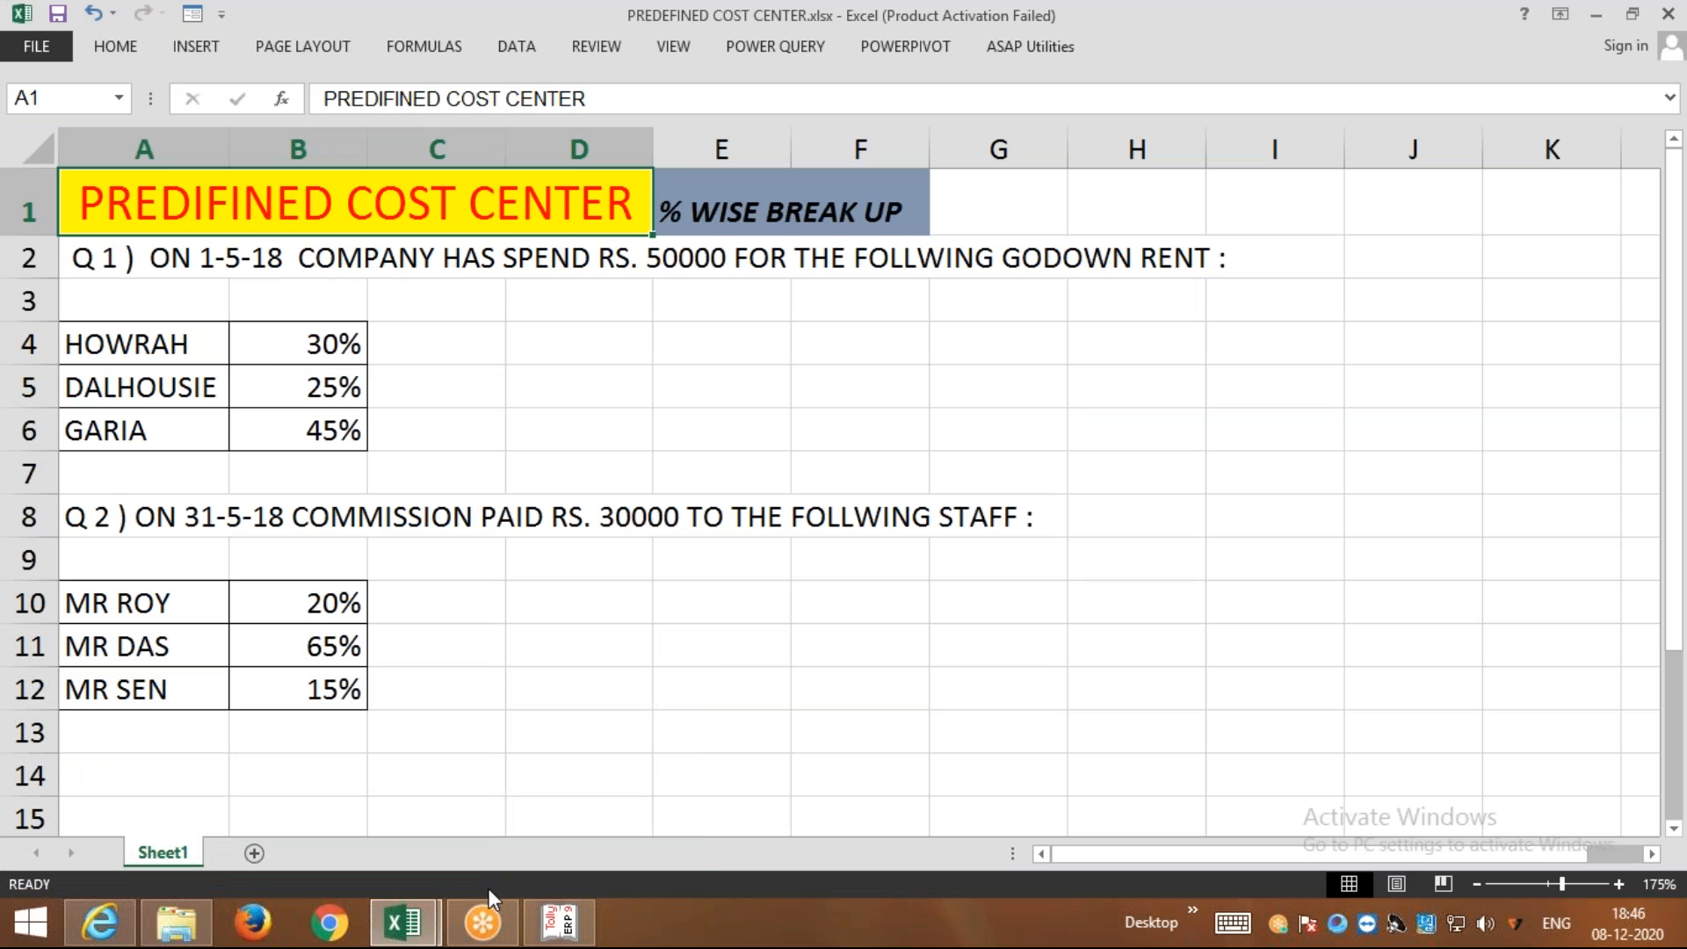
{"action": "left_click", "coordinate": [615, 765]}
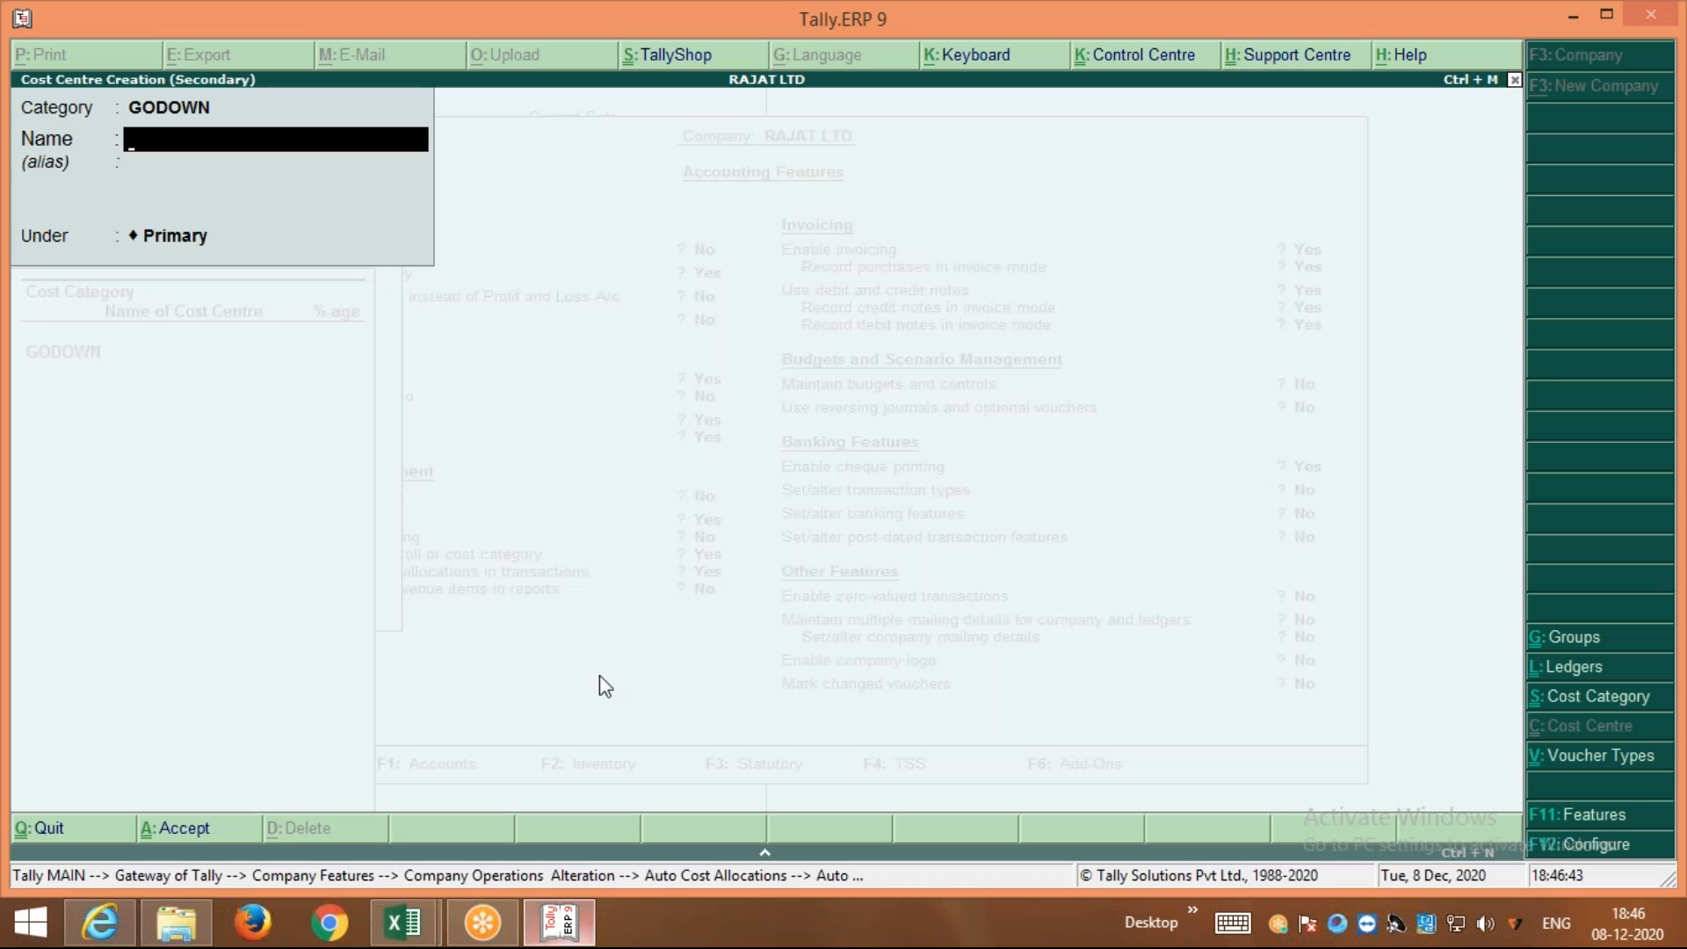
{"action": "type", "text": "HOWRAH"}
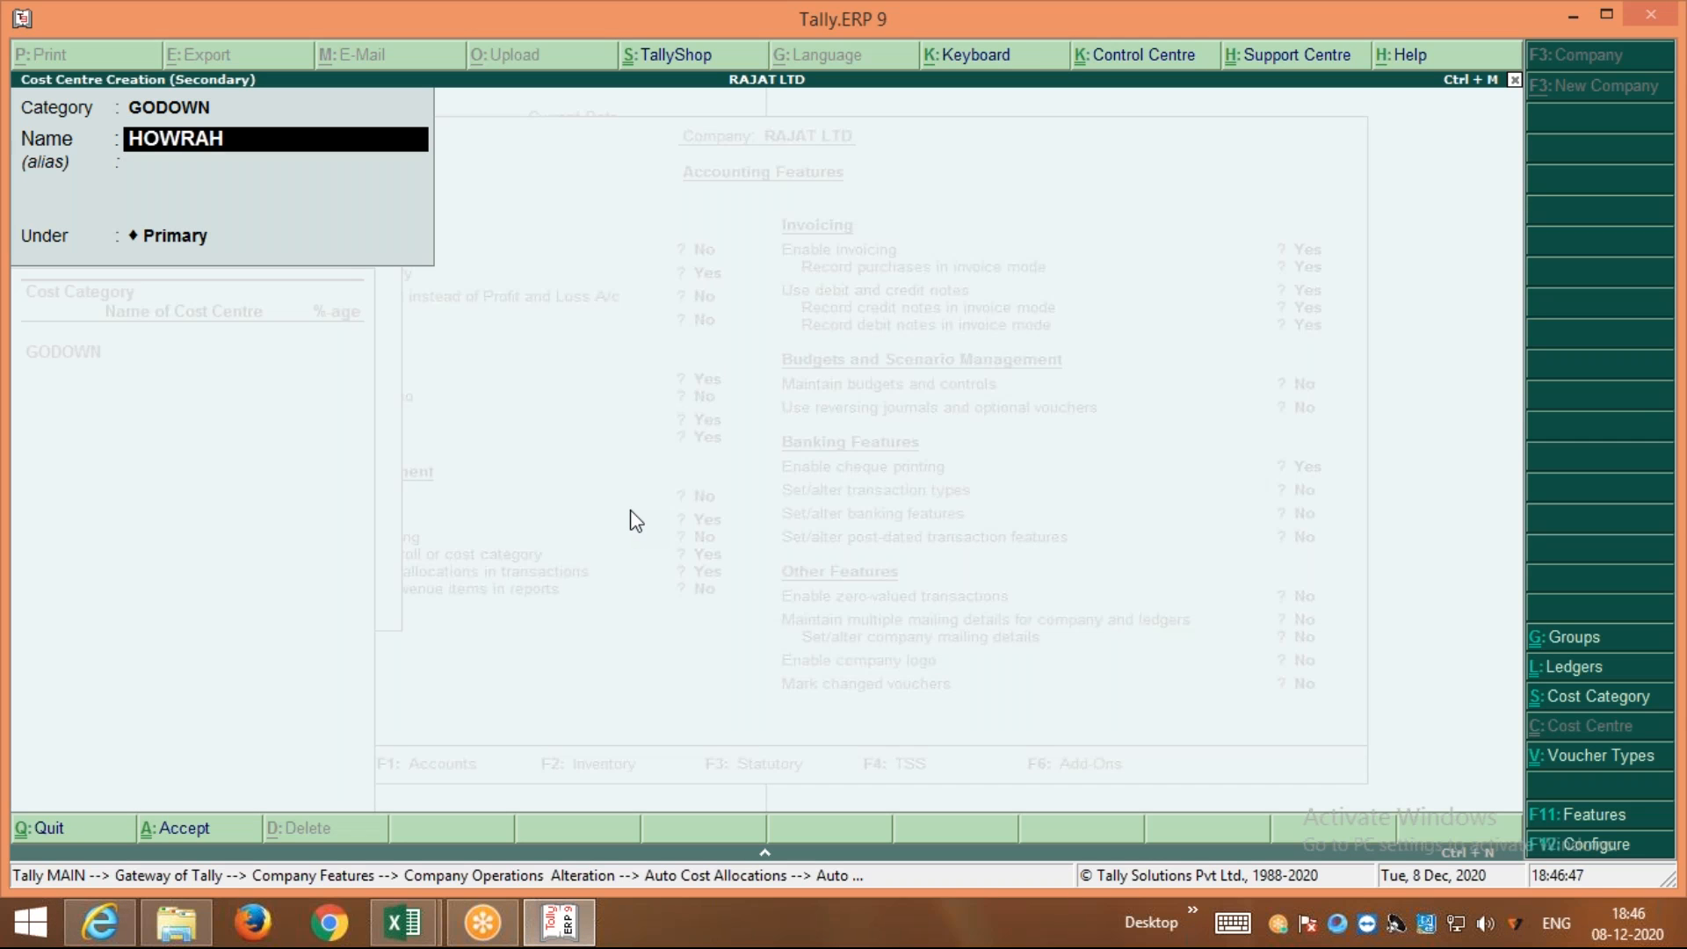
{"action": "key", "text": "Return"}
{"action": "key", "text": "Return"}
{"action": "key", "text": "Return"}
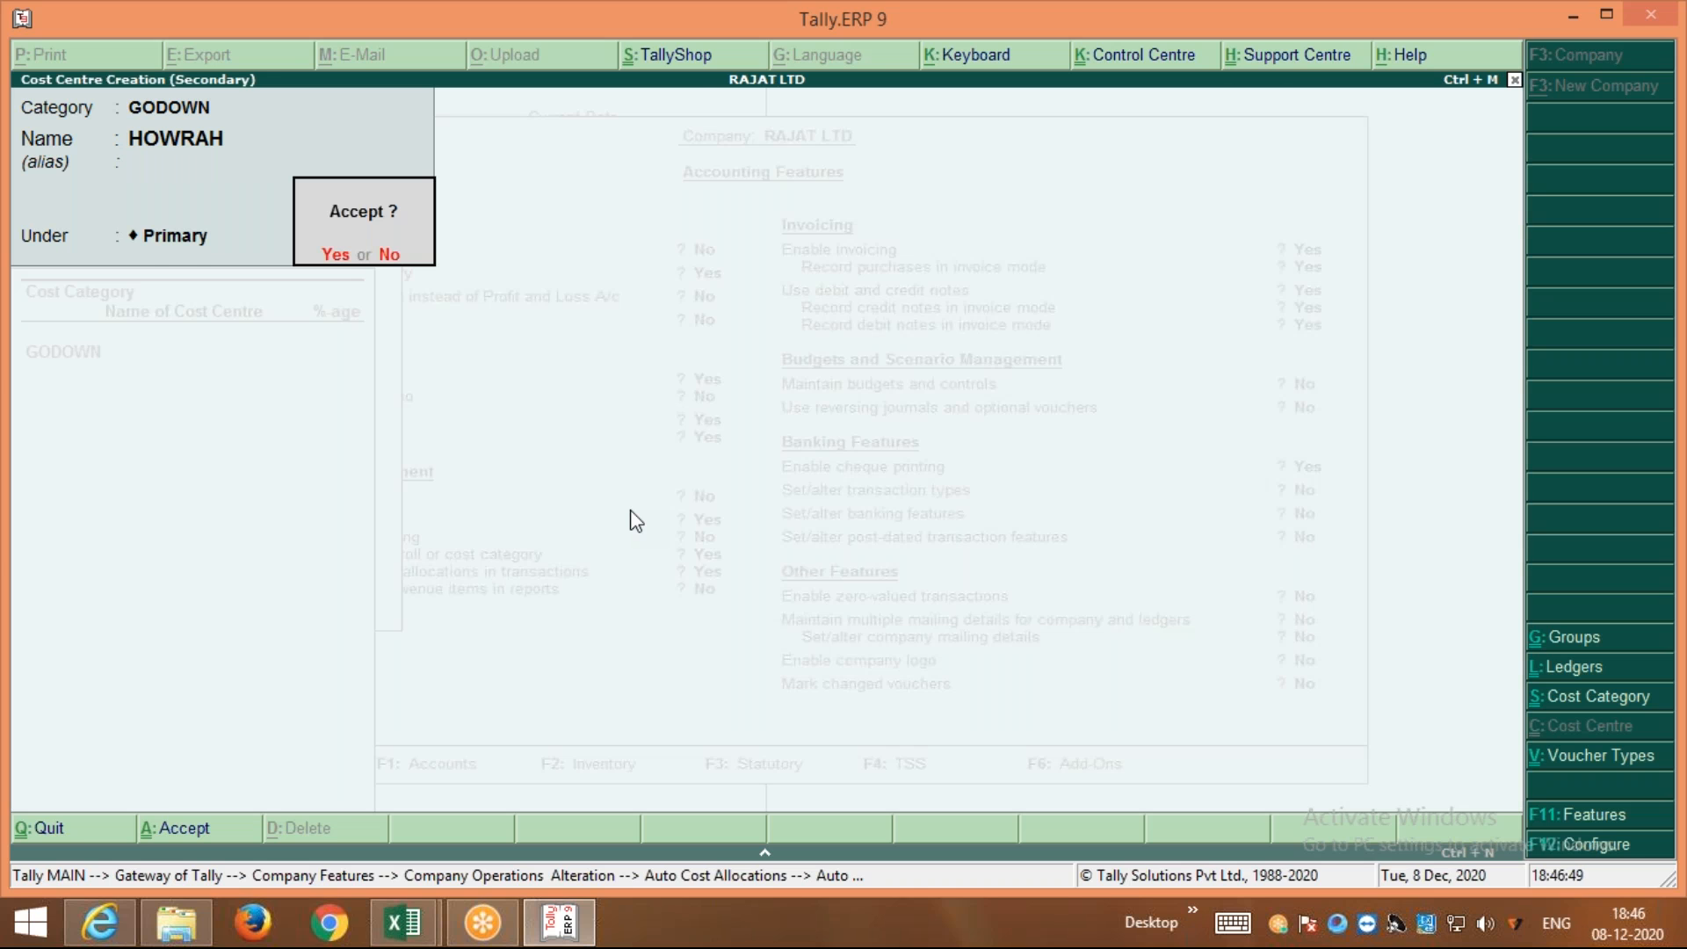
{"action": "key", "text": "Return"}
{"action": "type", "text": "30"}
{"action": "key", "text": "Return"}
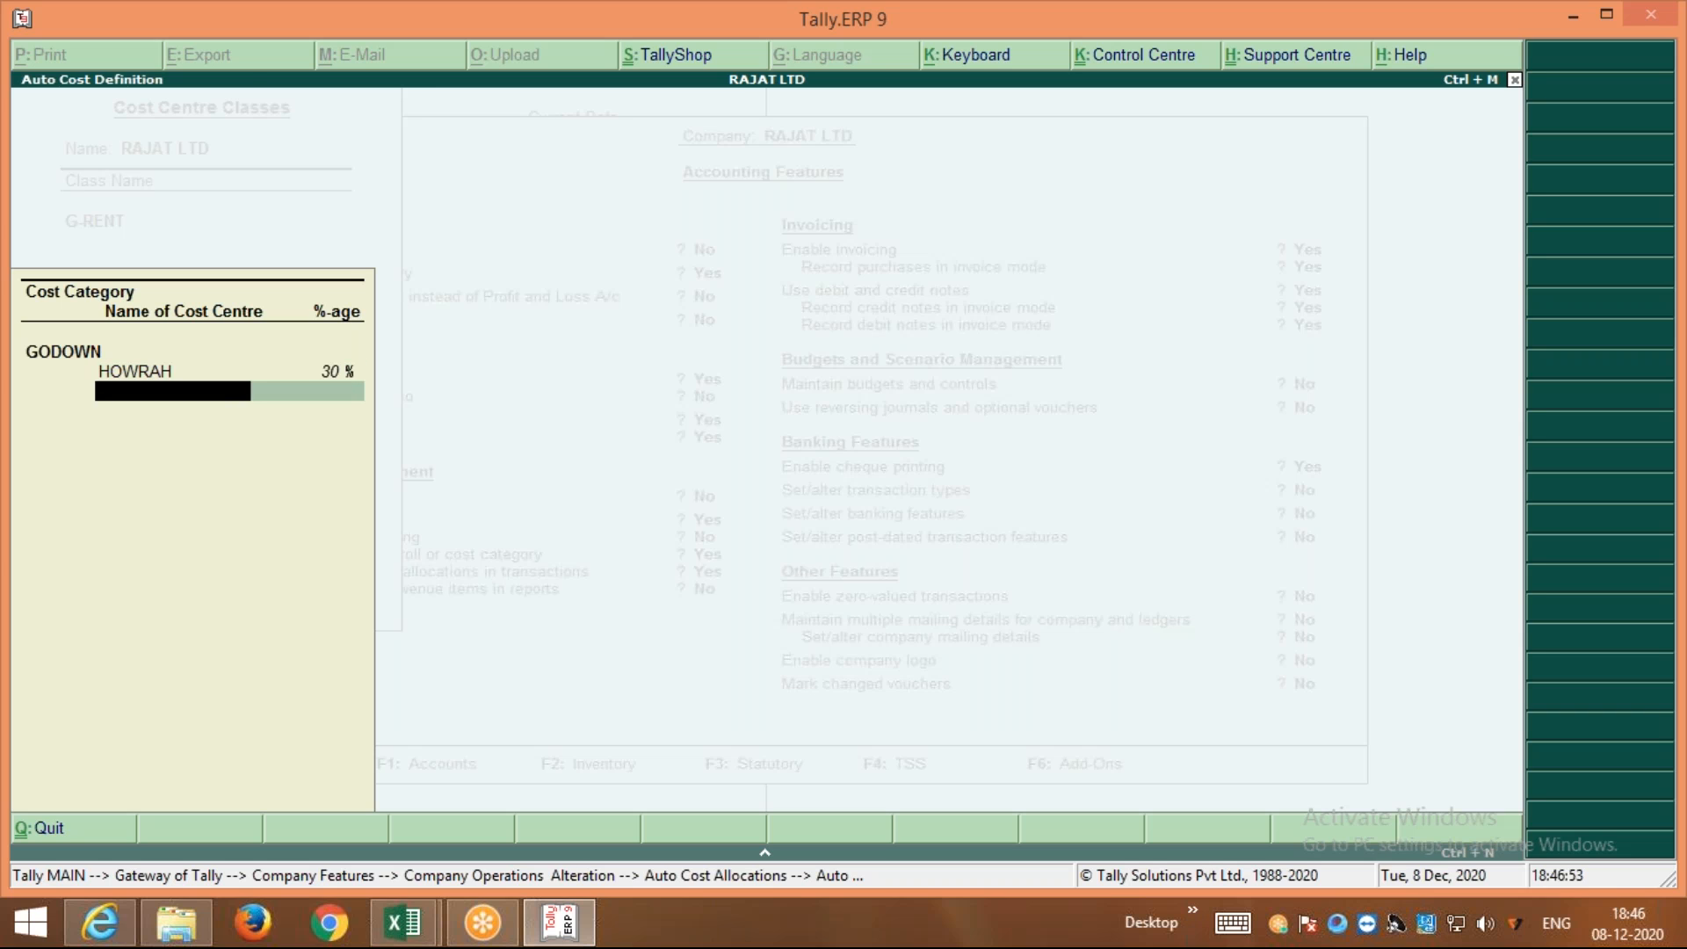
Create the cost centre DALHOUSIE in the GODOWN category and allocate 25% to it
{"action": "key", "text": "alt+c"}
{"action": "type", "text": "D"}
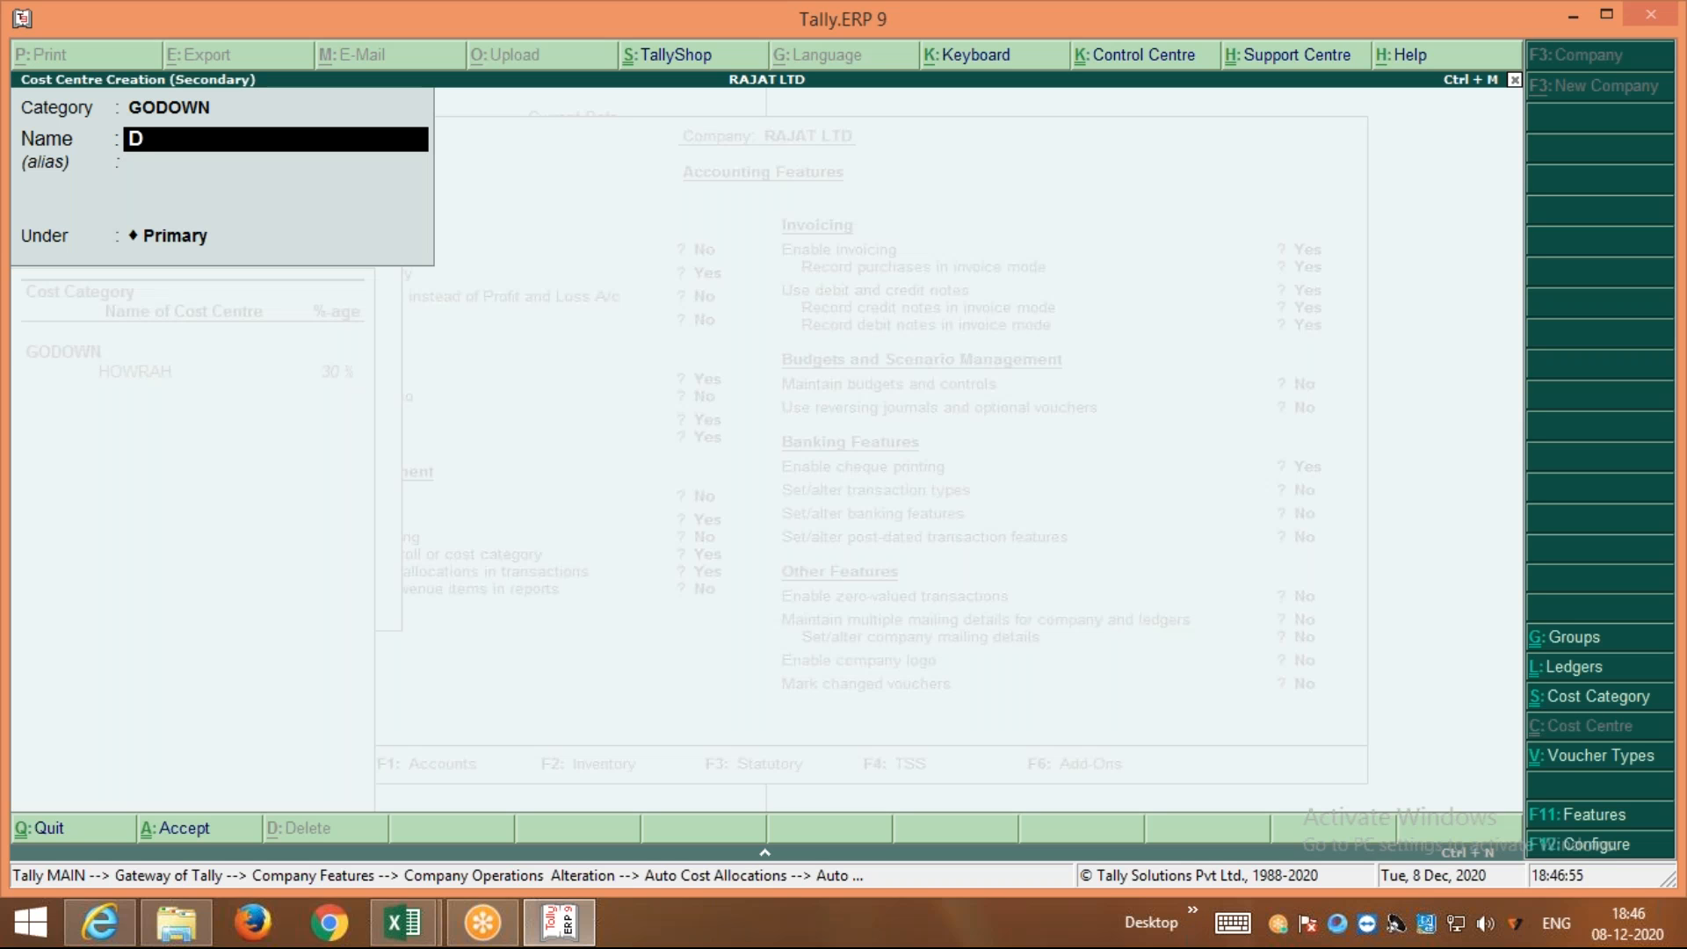
{"action": "type", "text": "ALHOUSIE"}
{"action": "key", "text": "Return"}
{"action": "key", "text": "Return"}
{"action": "key", "text": "Return"}
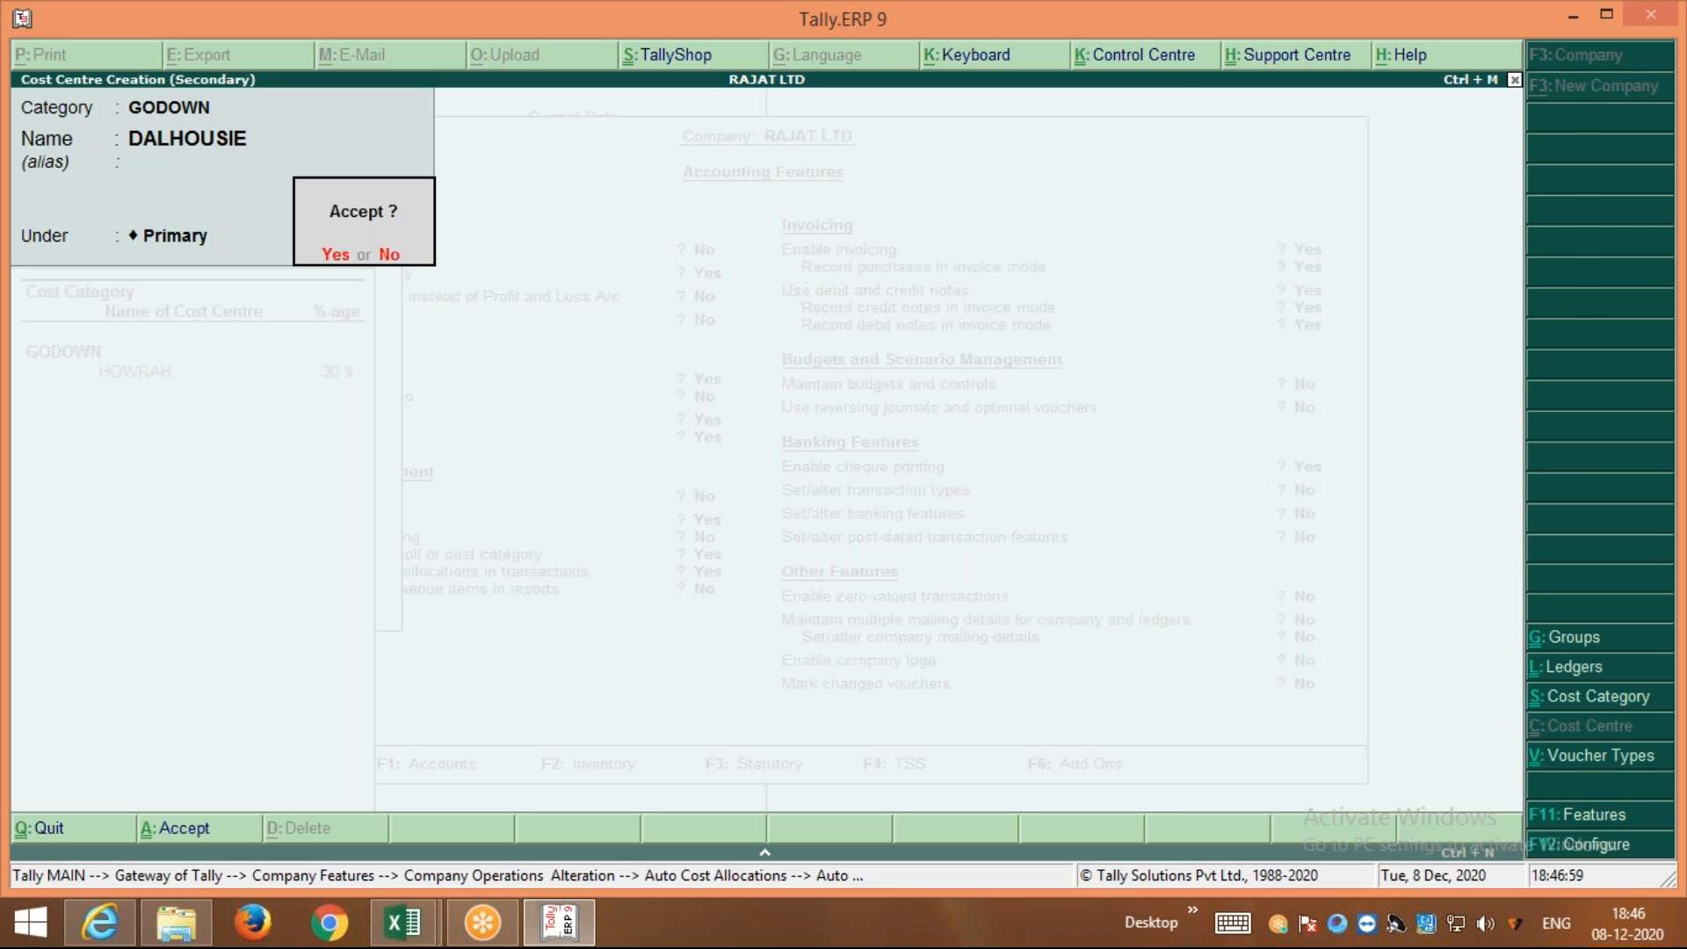
{"action": "key", "text": "Return"}
{"action": "type", "text": "25"}
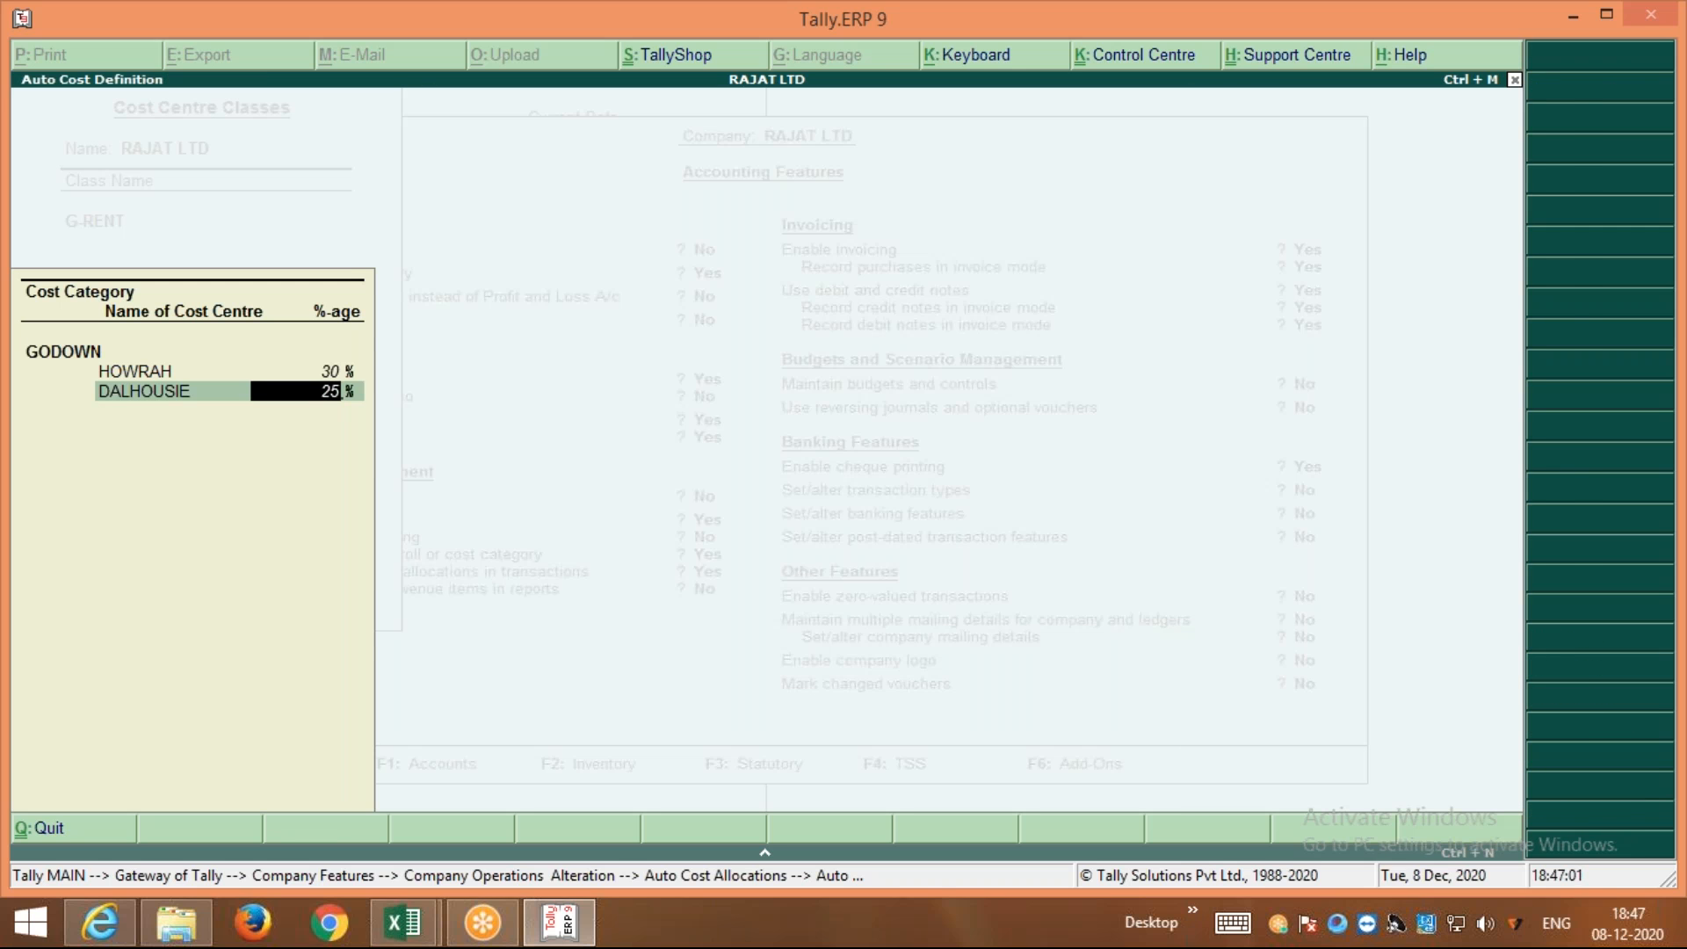
{"action": "key", "text": "Return"}
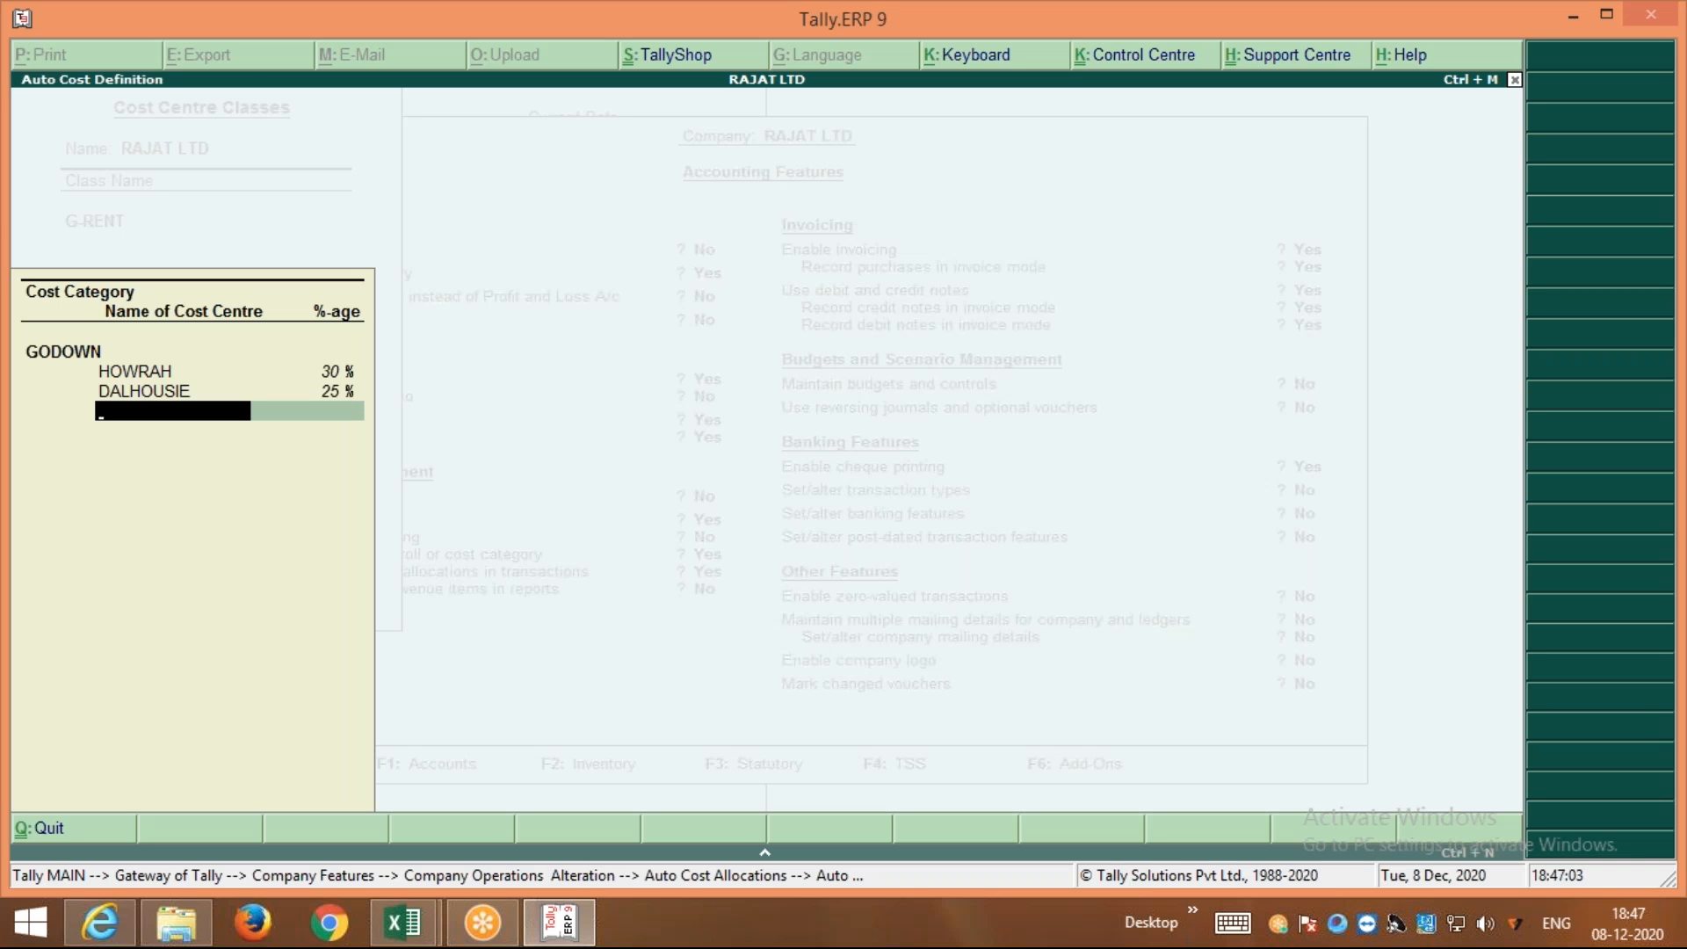
Create the cost centre GARIA in the GODOWN category and accept its 45% share after checking it against the workbook
{"action": "key", "text": "alt+c"}
{"action": "type", "text": "GARIA"}
{"action": "key", "text": "Return"}
{"action": "key", "text": "Return"}
{"action": "key", "text": "Return"}
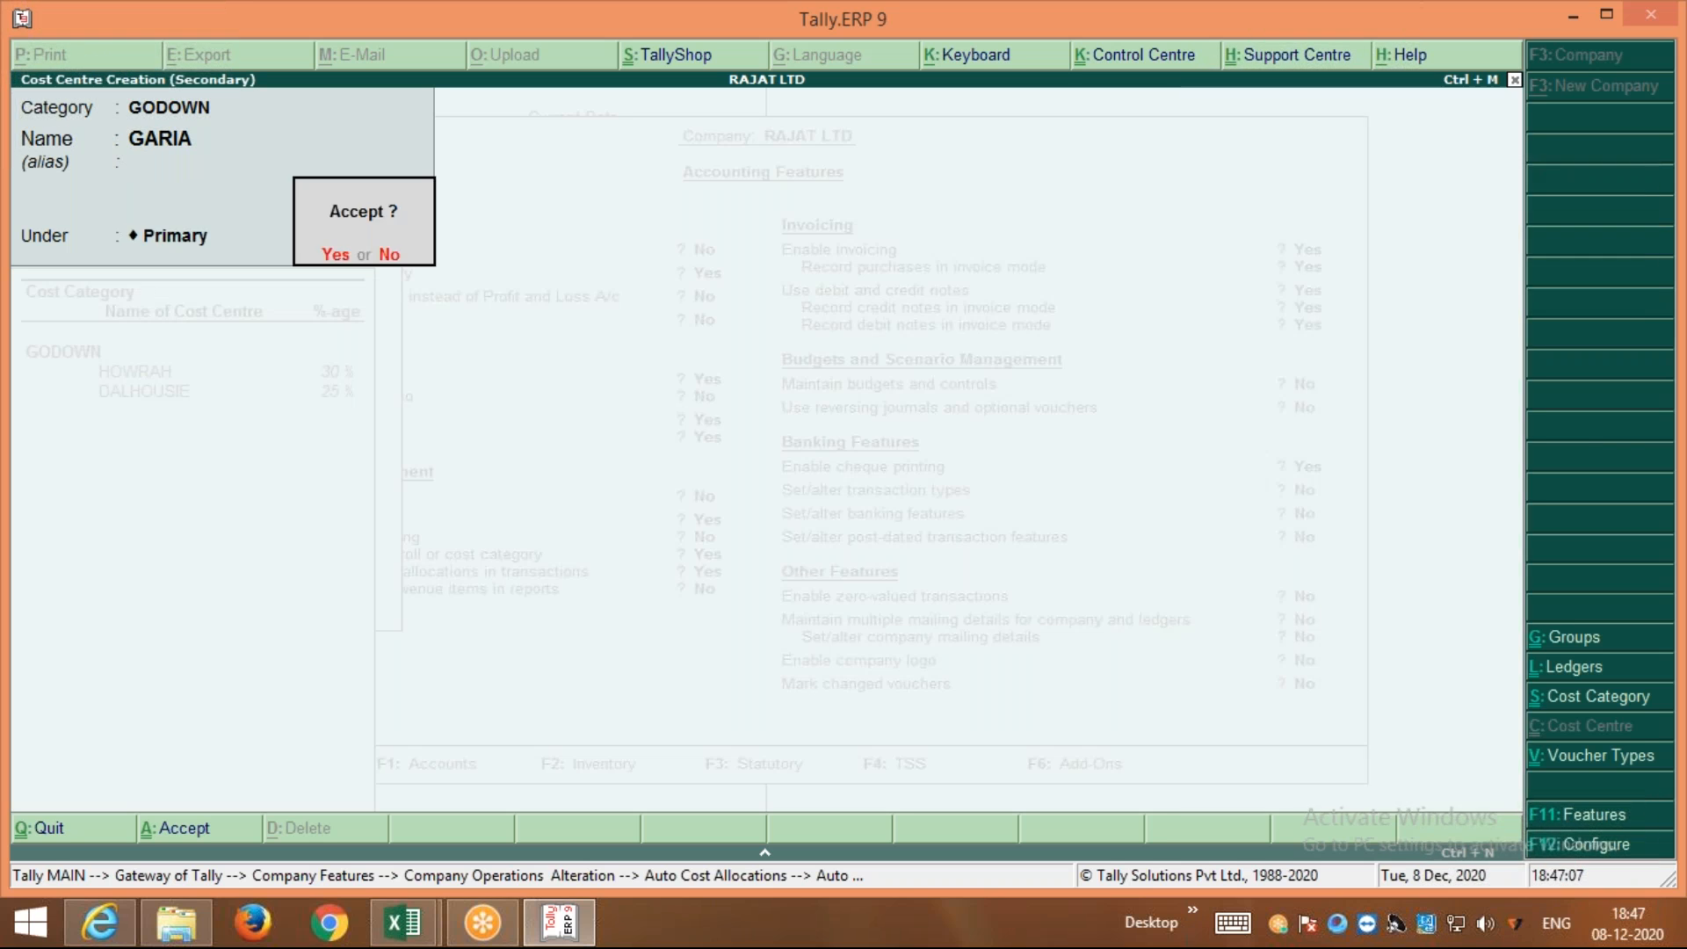
{"action": "key", "text": "Return"}
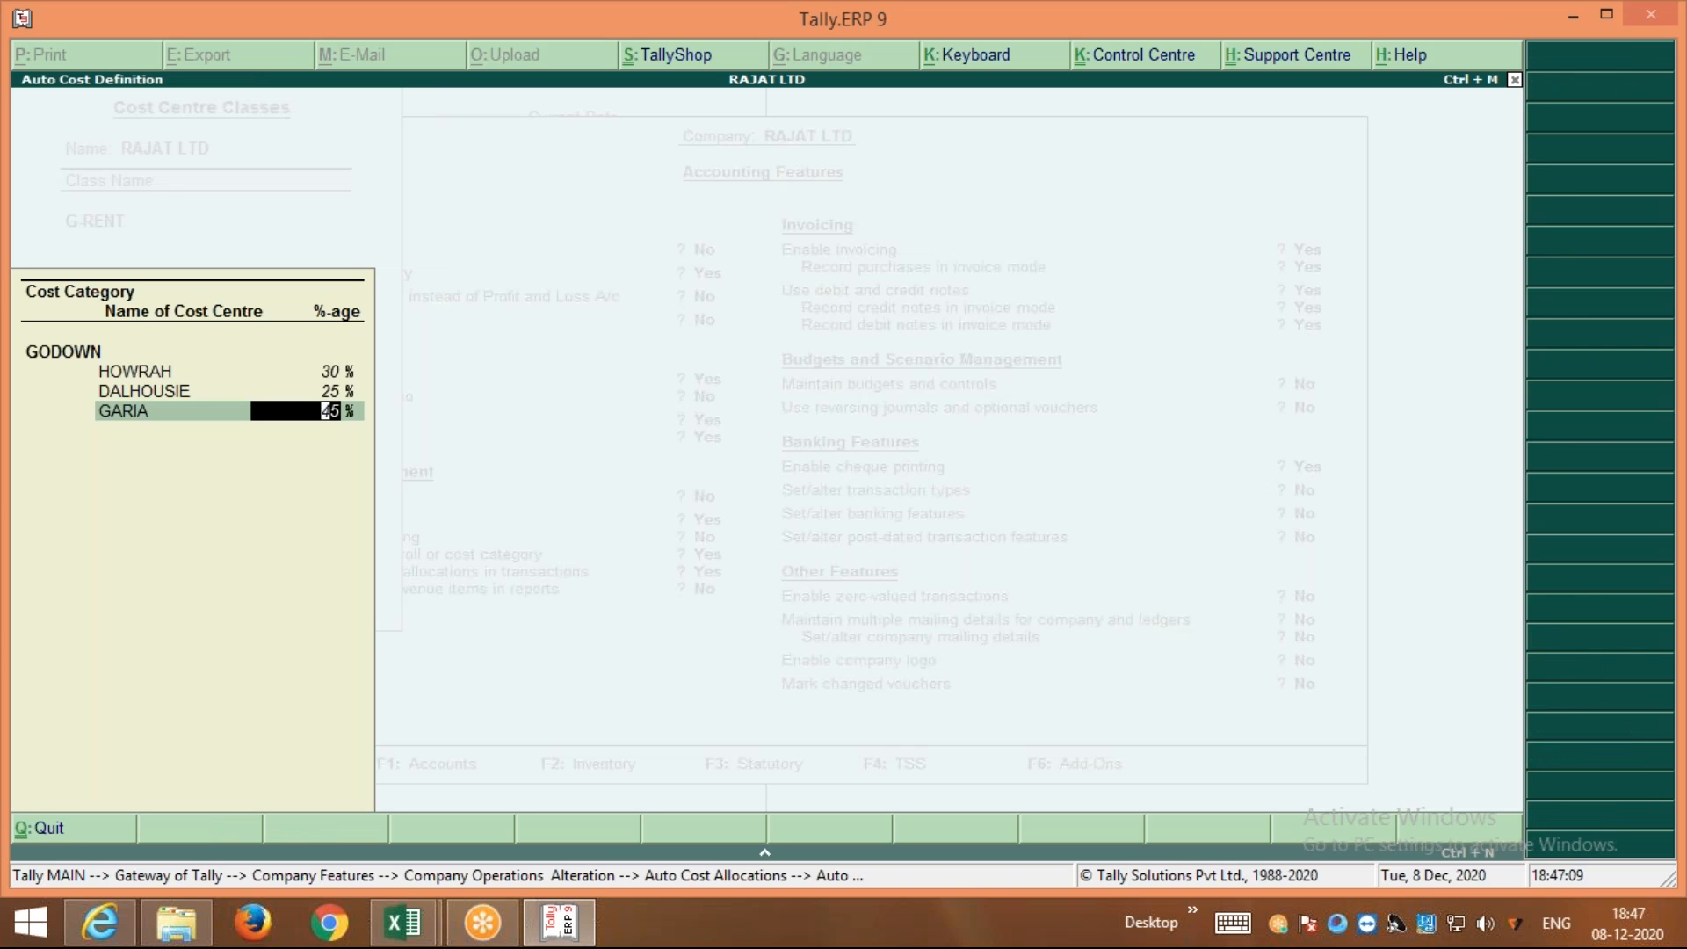
{"action": "left_click", "coordinate": [413, 926]}
{"action": "left_click", "coordinate": [528, 782]}
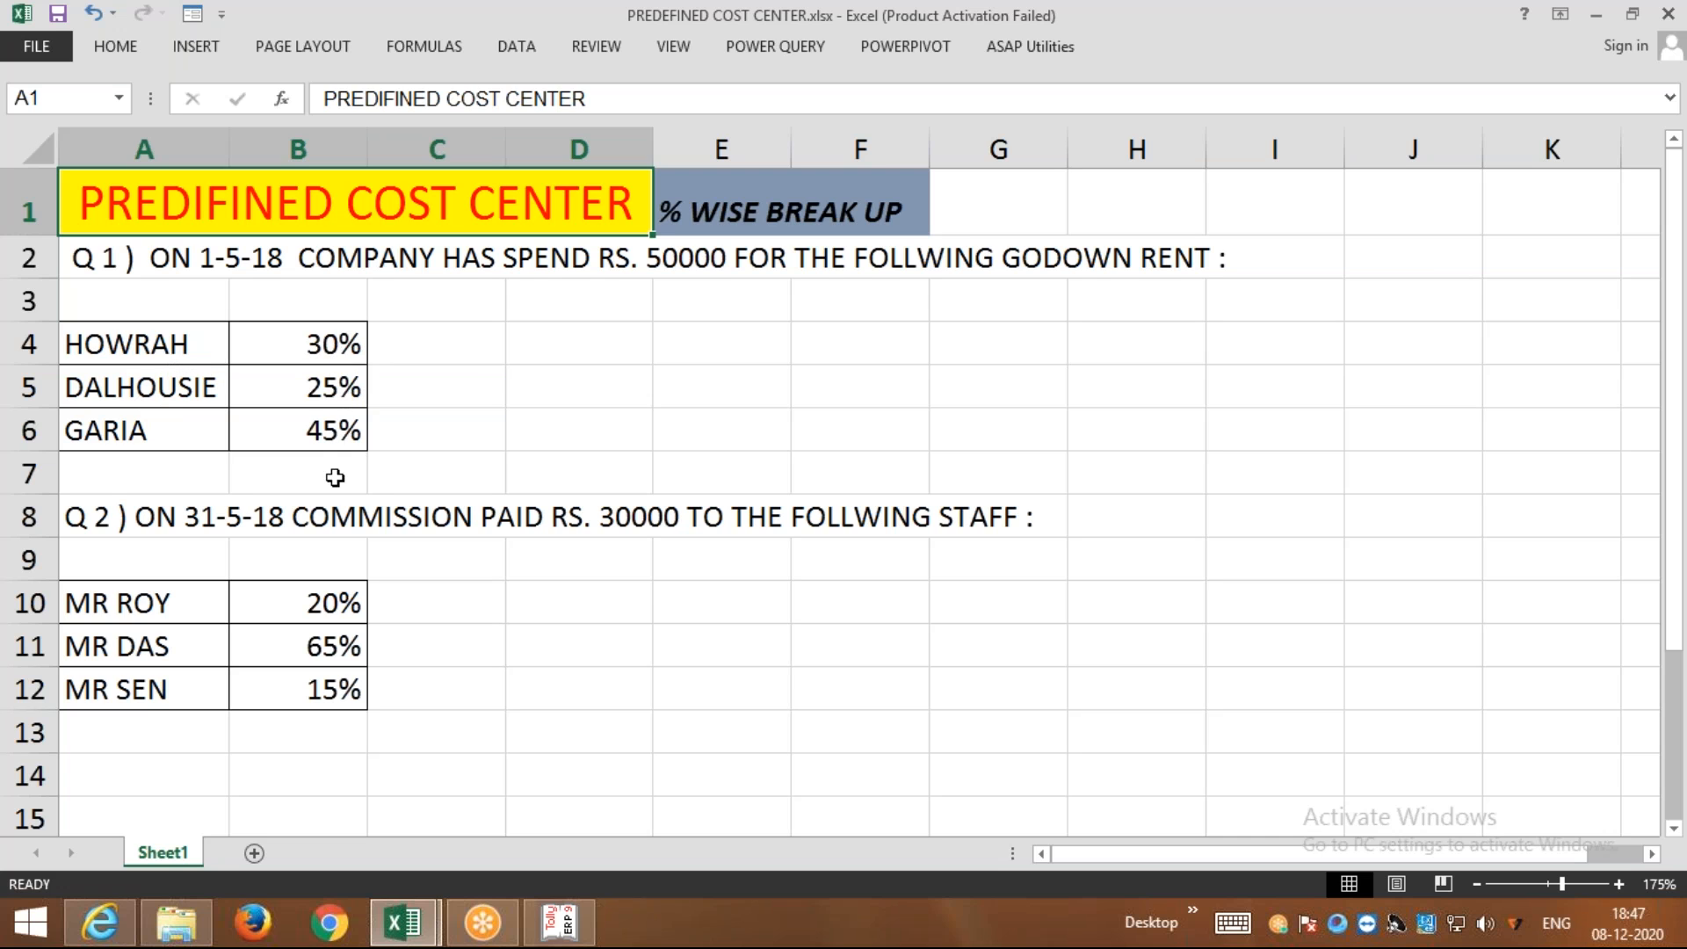
{"action": "left_click", "coordinate": [558, 921]}
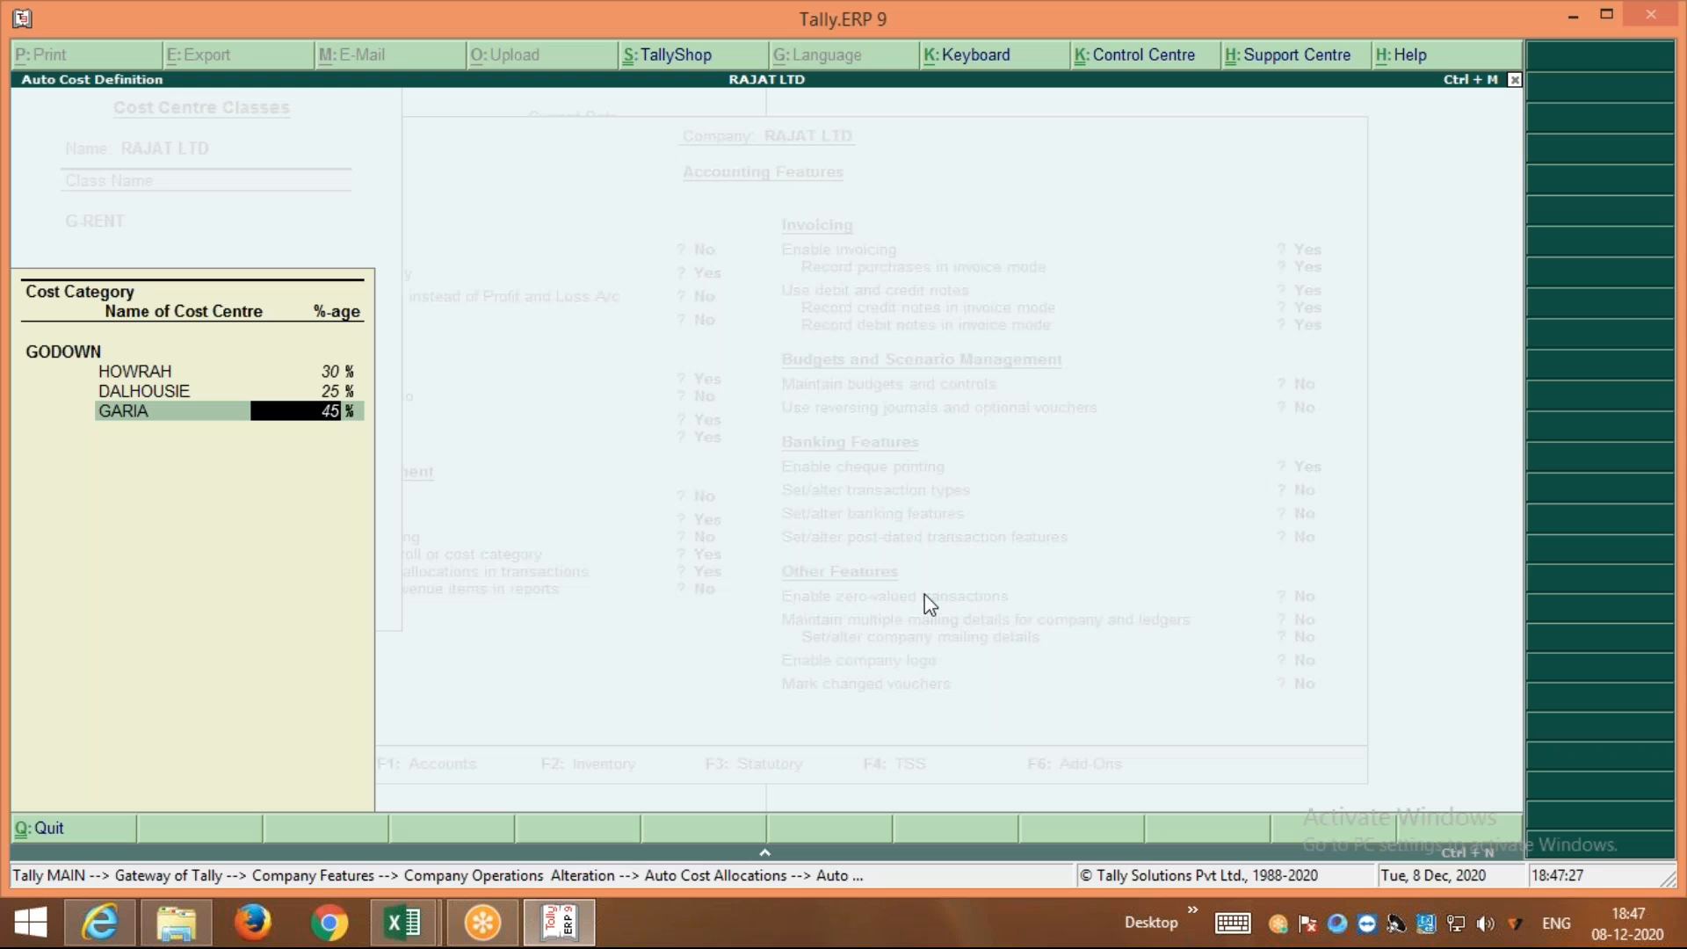
{"action": "key", "text": "Return"}
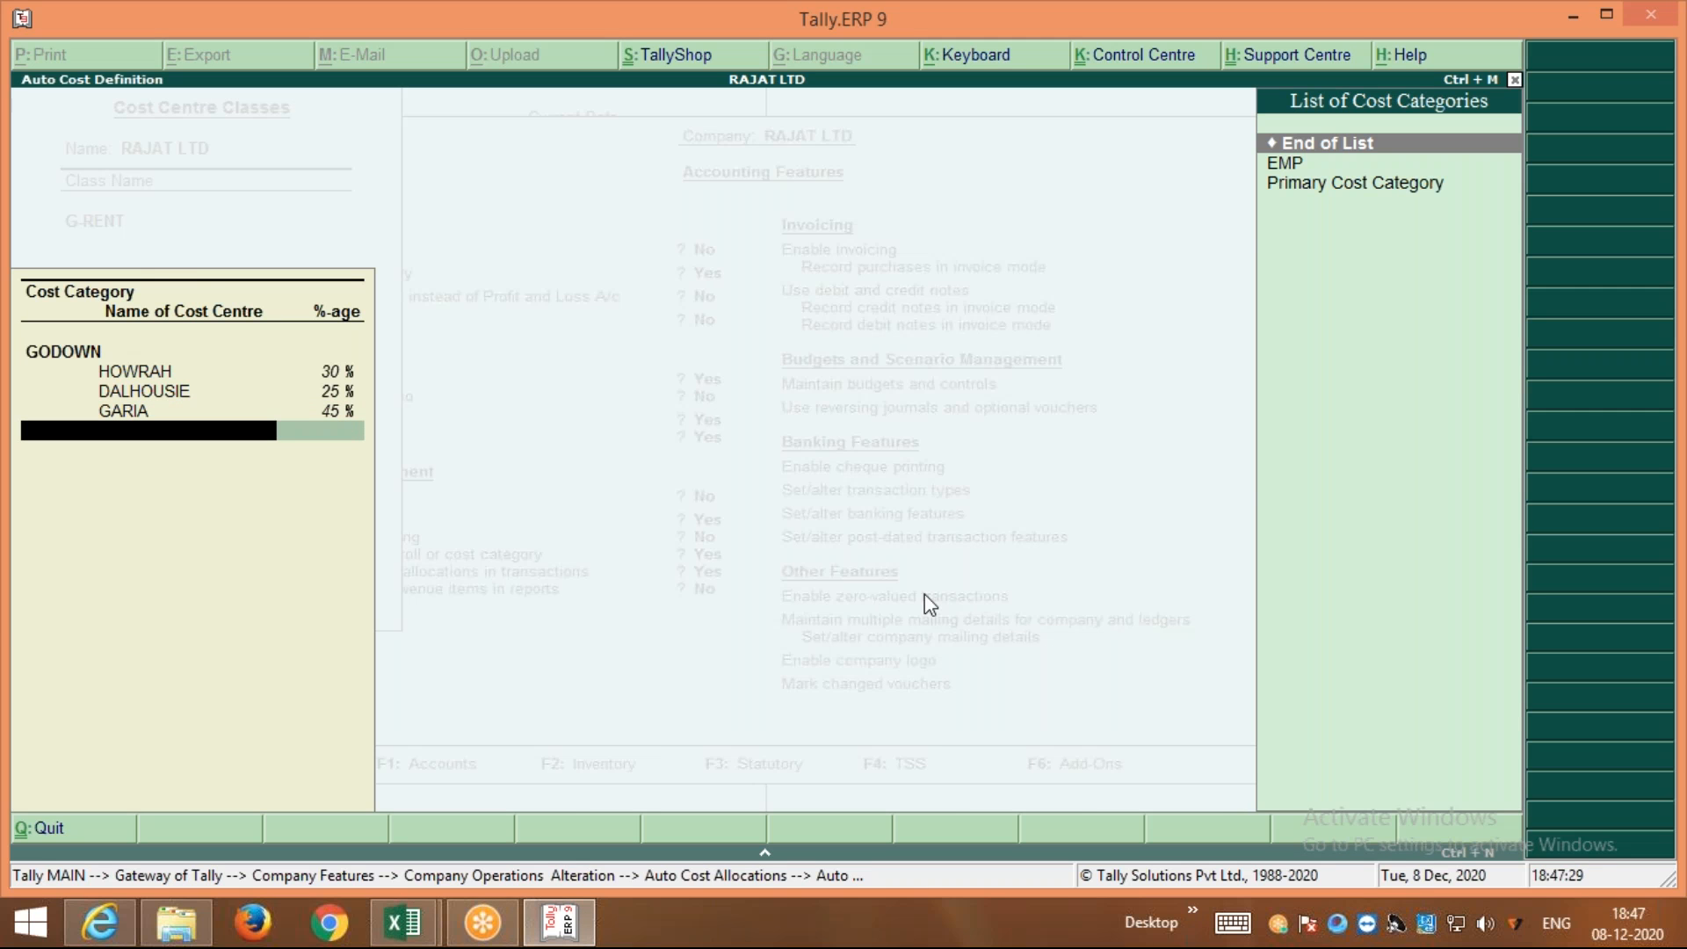
Finish the G-RENT class definition without further categories or classes and save the accounting features
{"action": "key", "text": "Return"}
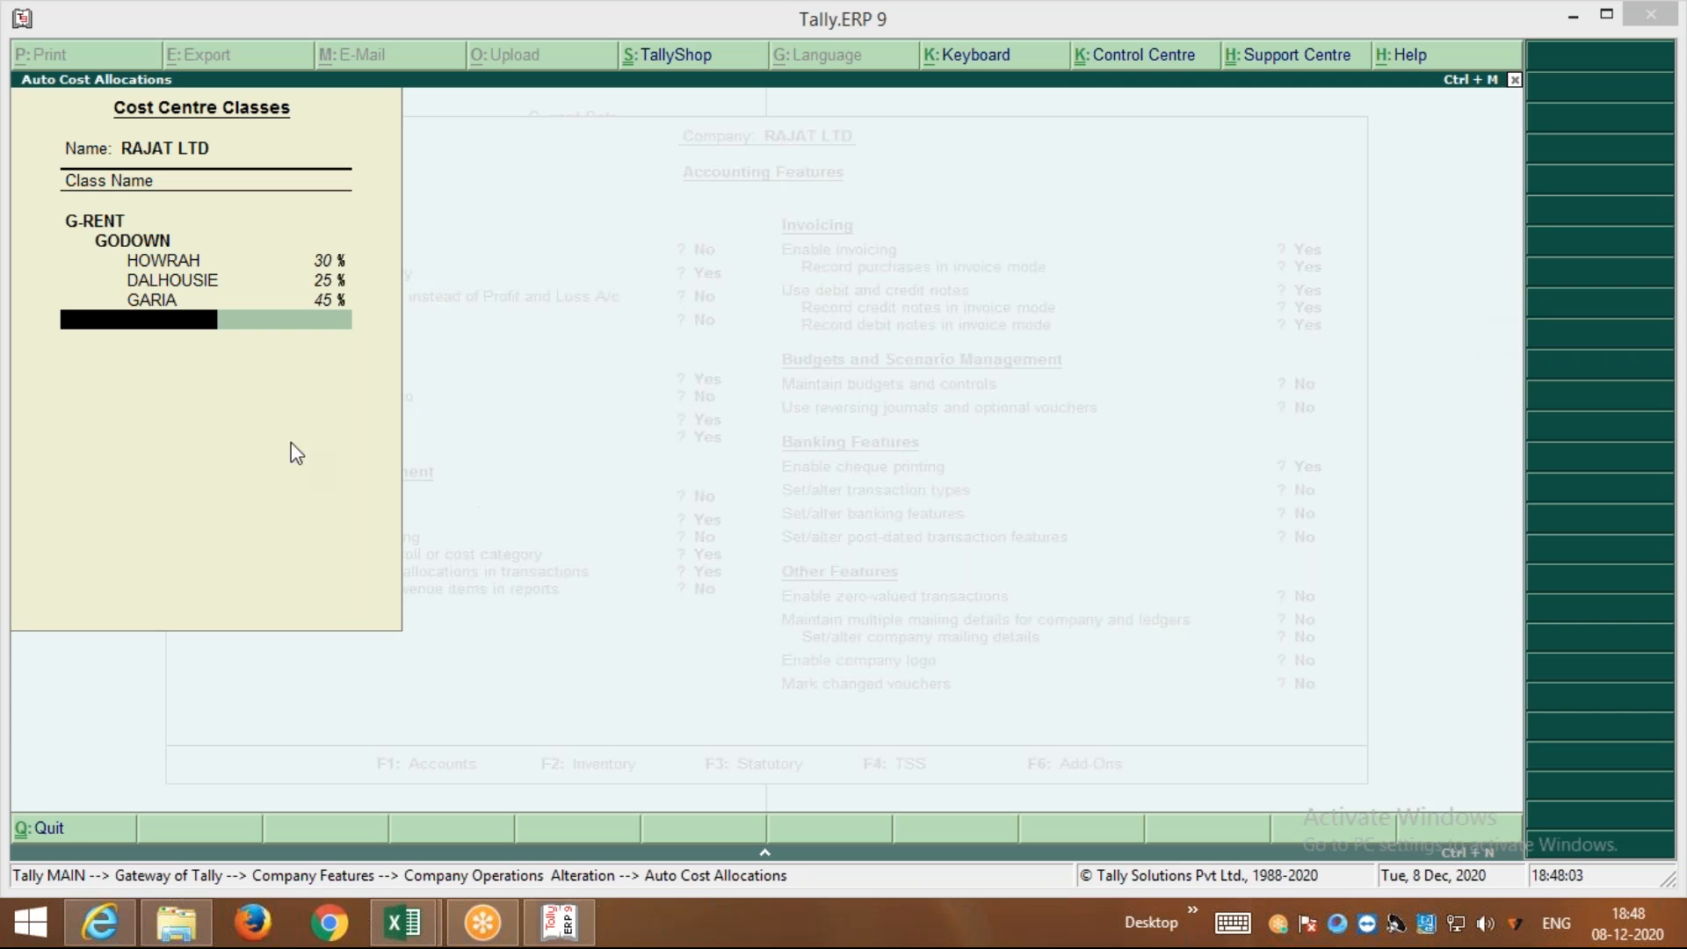
{"action": "left_click", "coordinate": [174, 306]}
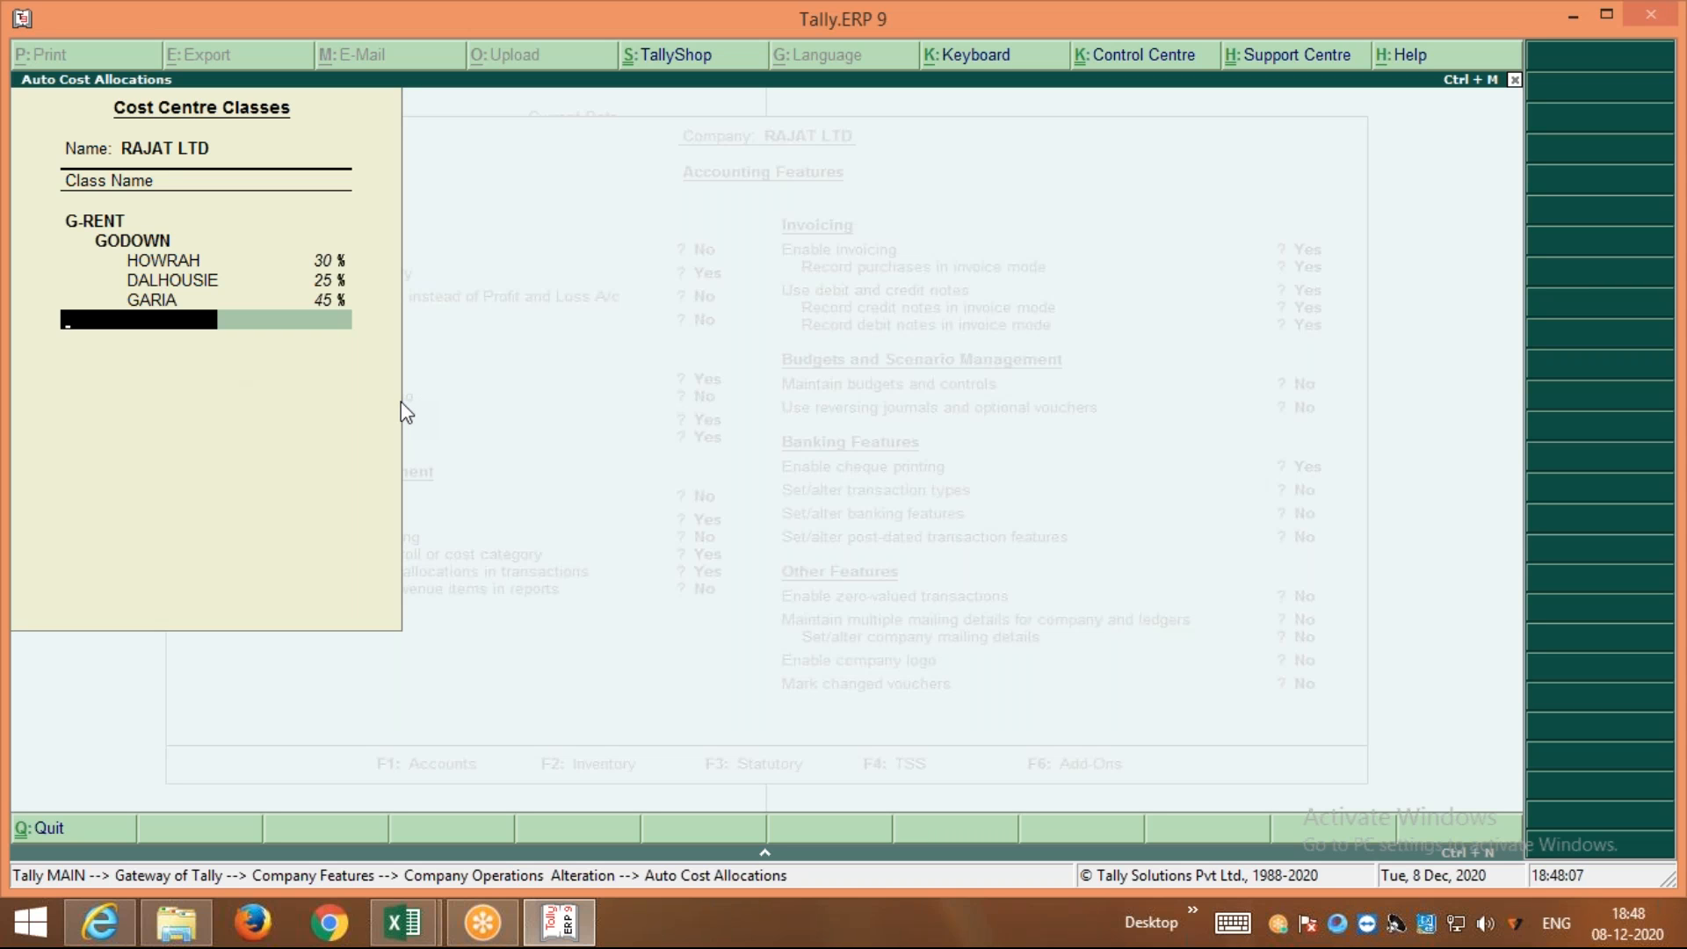
{"action": "key", "text": "Return"}
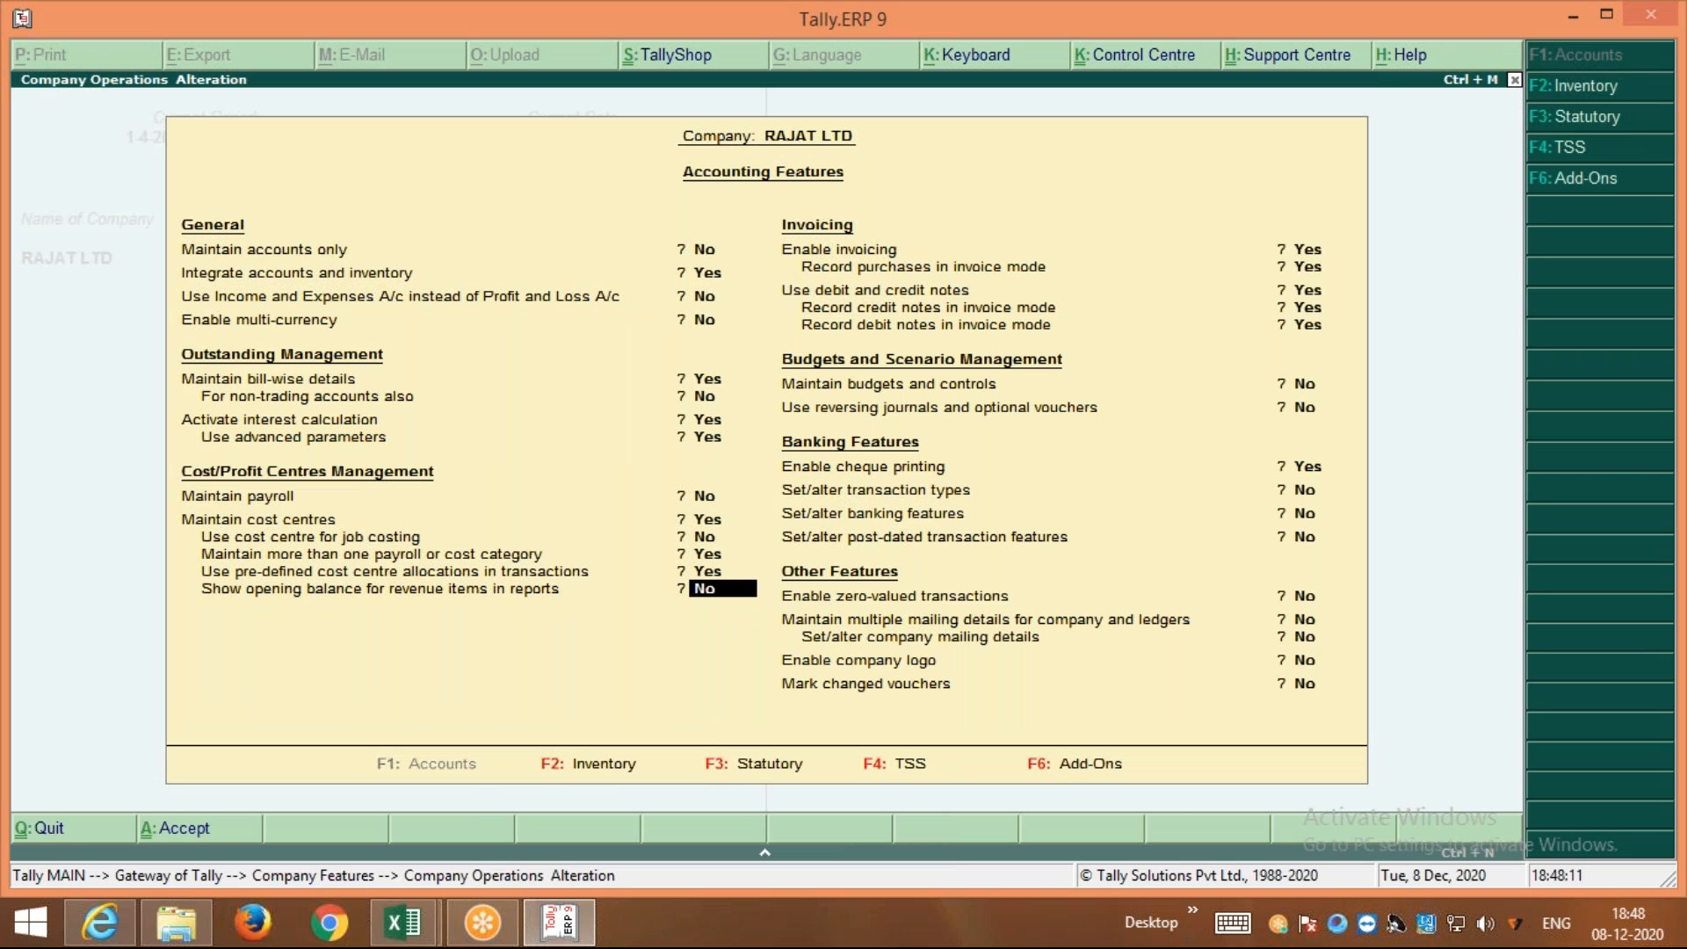
{"action": "key", "text": "ctrl+a"}
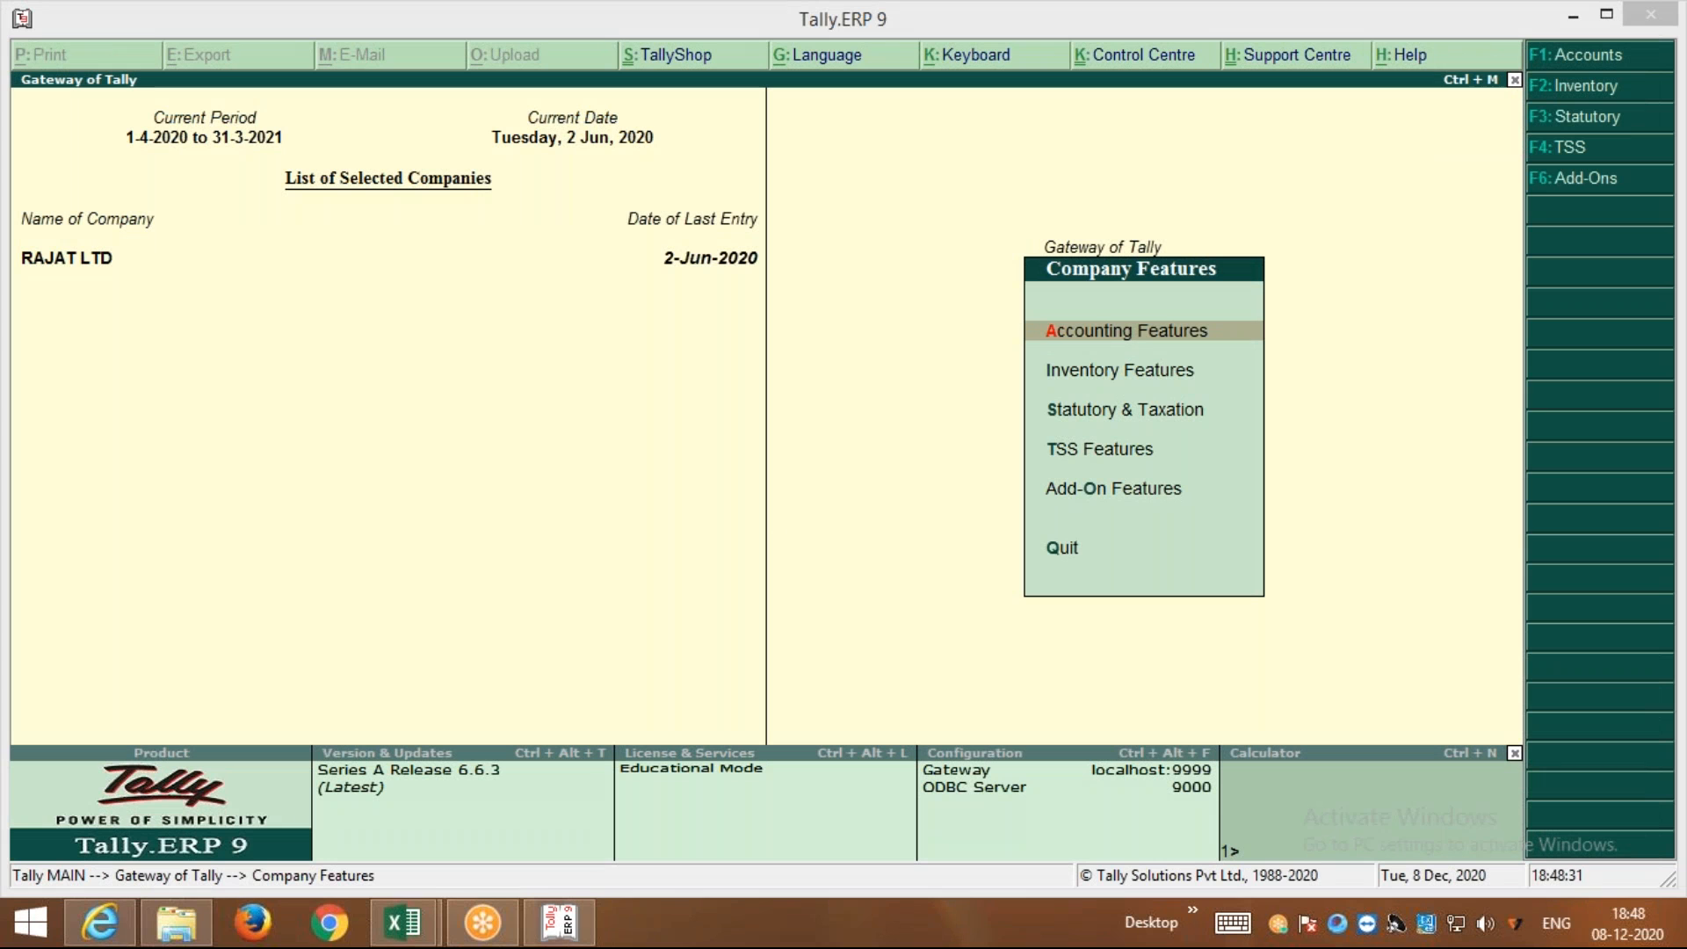
Leave the company features, switch to the PREDEFINED COST CENTER workbook in Excel and enter F5 in cell D4
{"action": "left_click", "coordinate": [824, 529]}
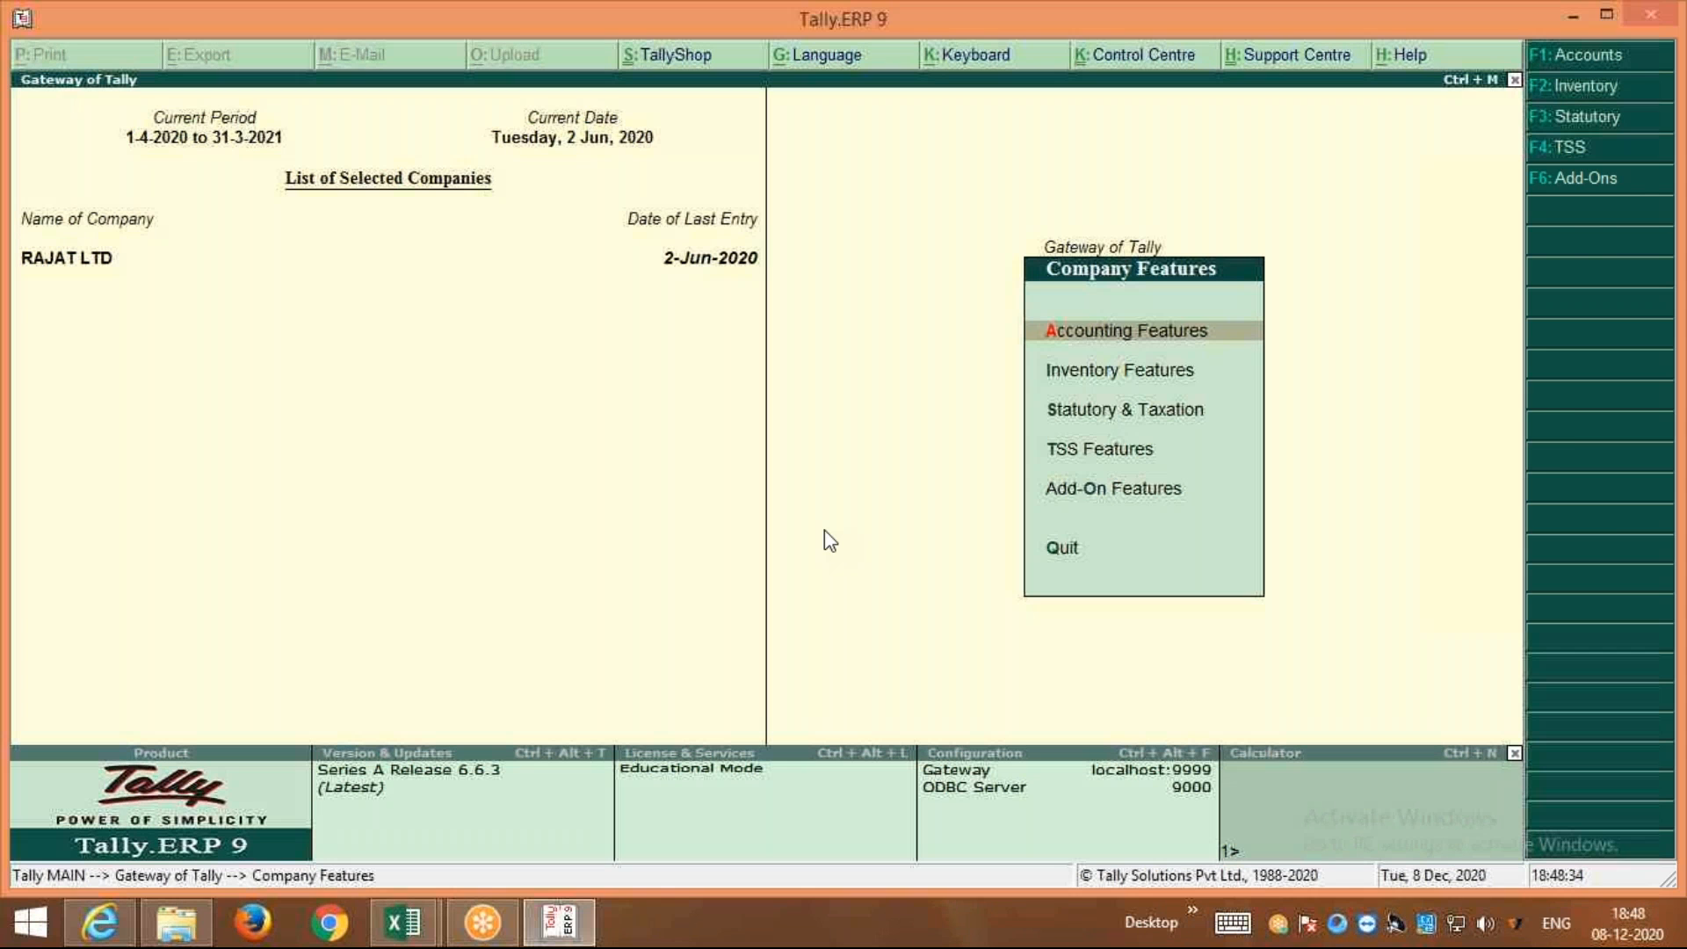
{"action": "key", "text": "Escape"}
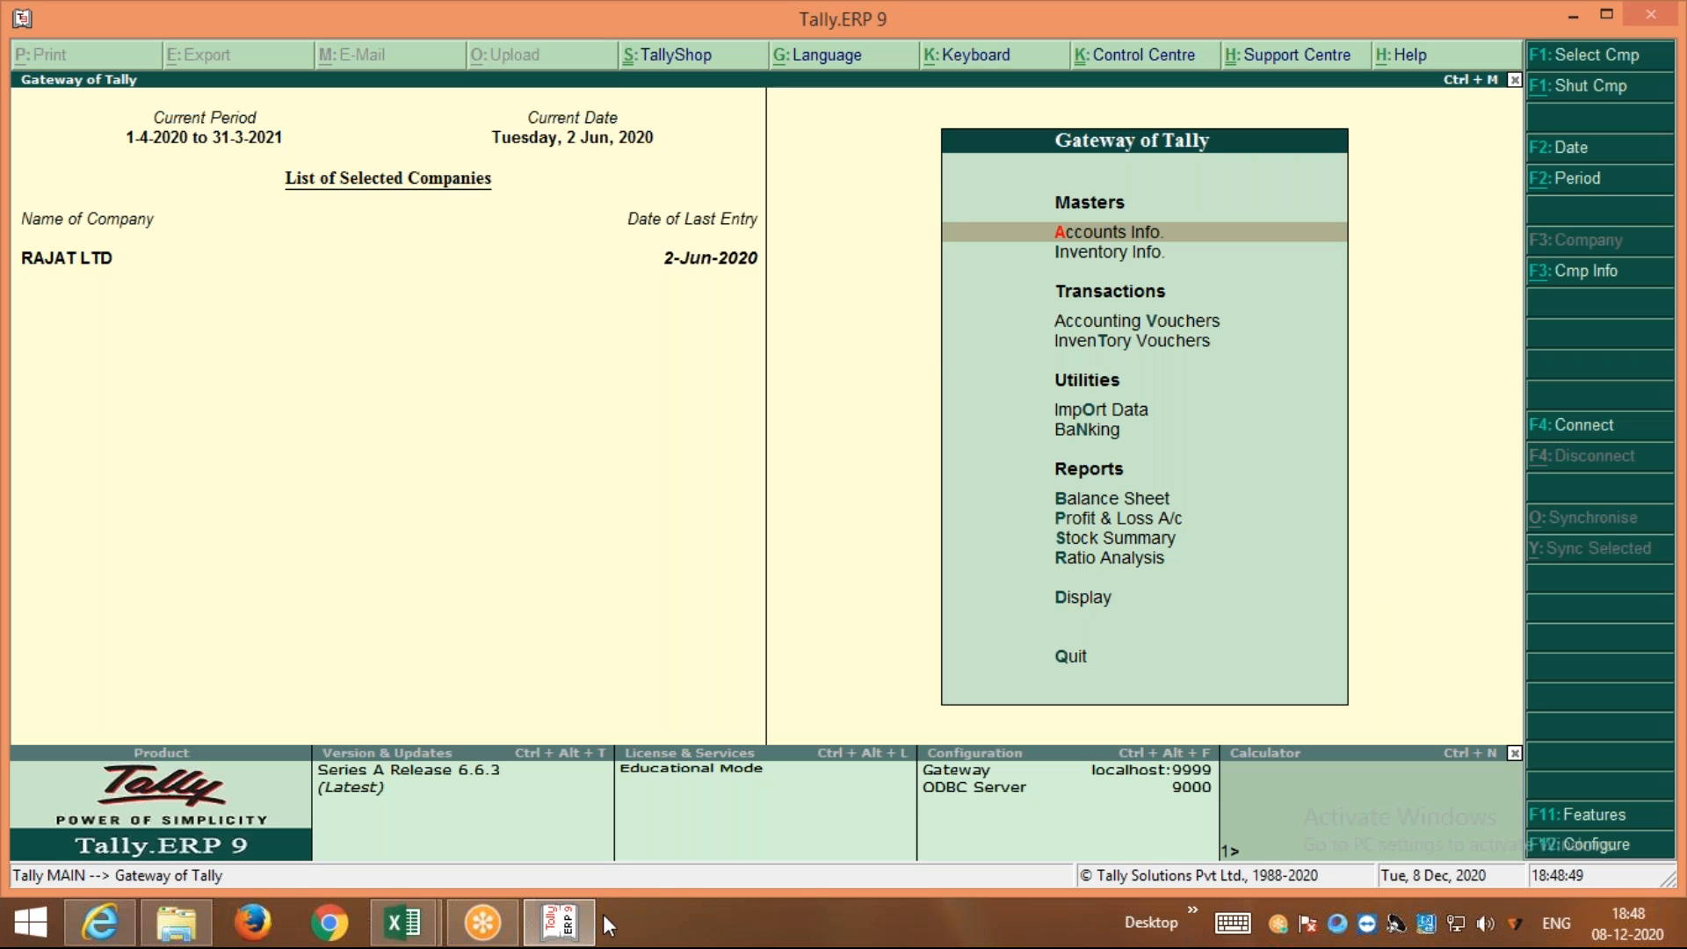
{"action": "mouse_move", "coordinate": [402, 922]}
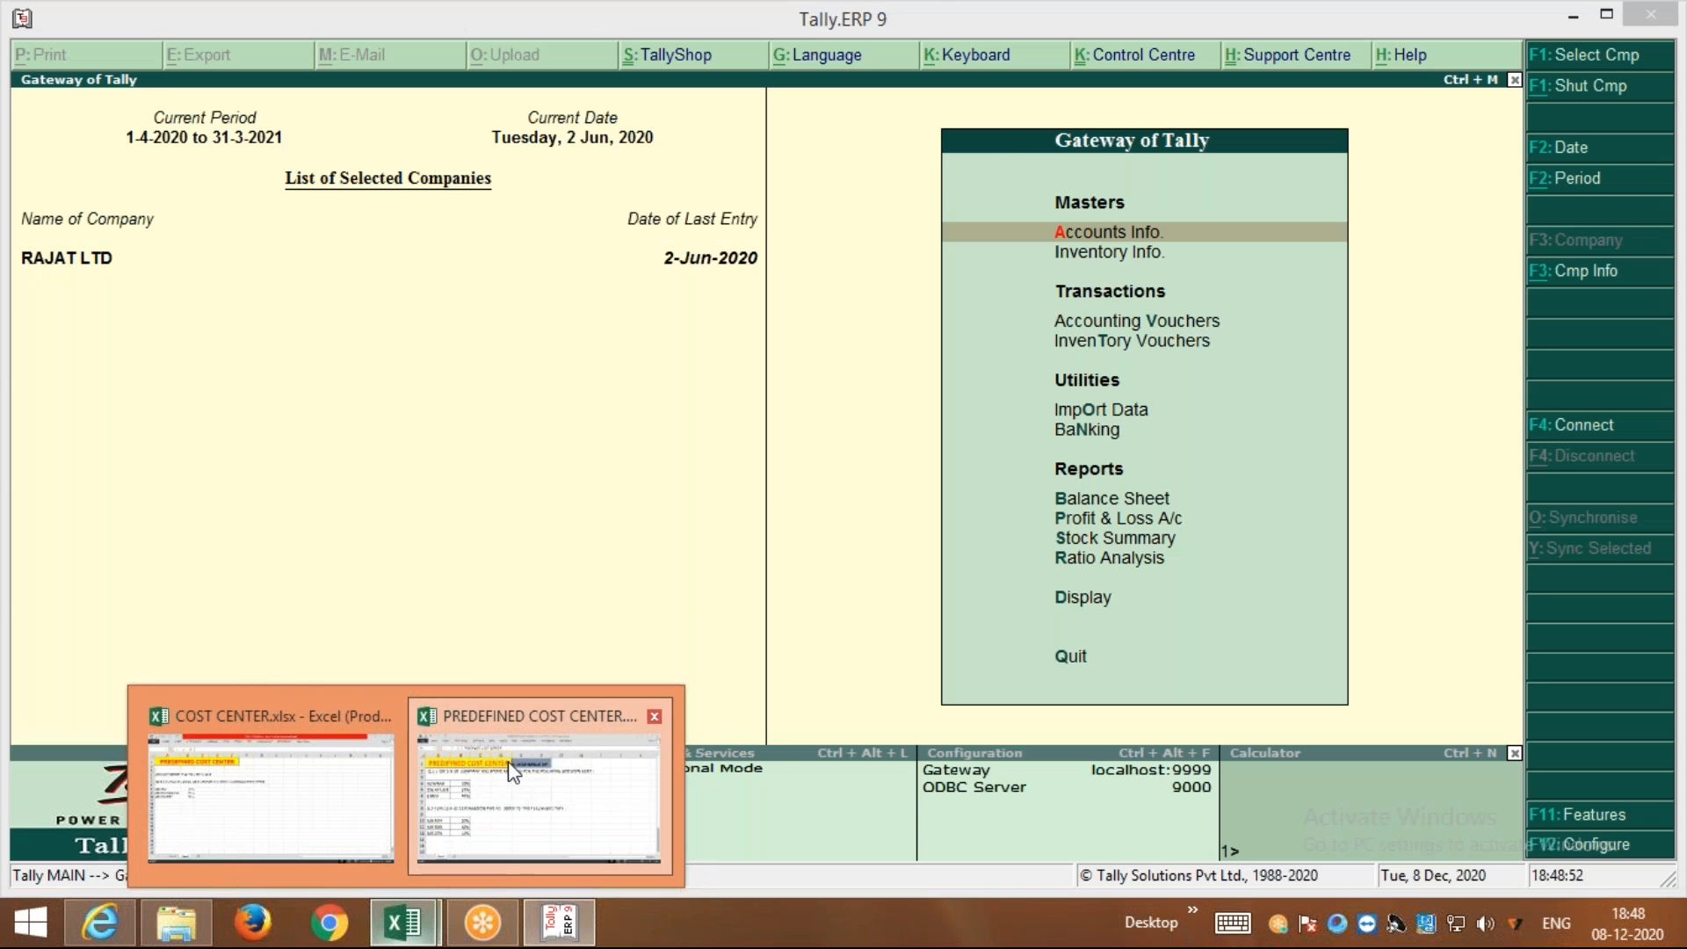
{"action": "left_click", "coordinate": [448, 729]}
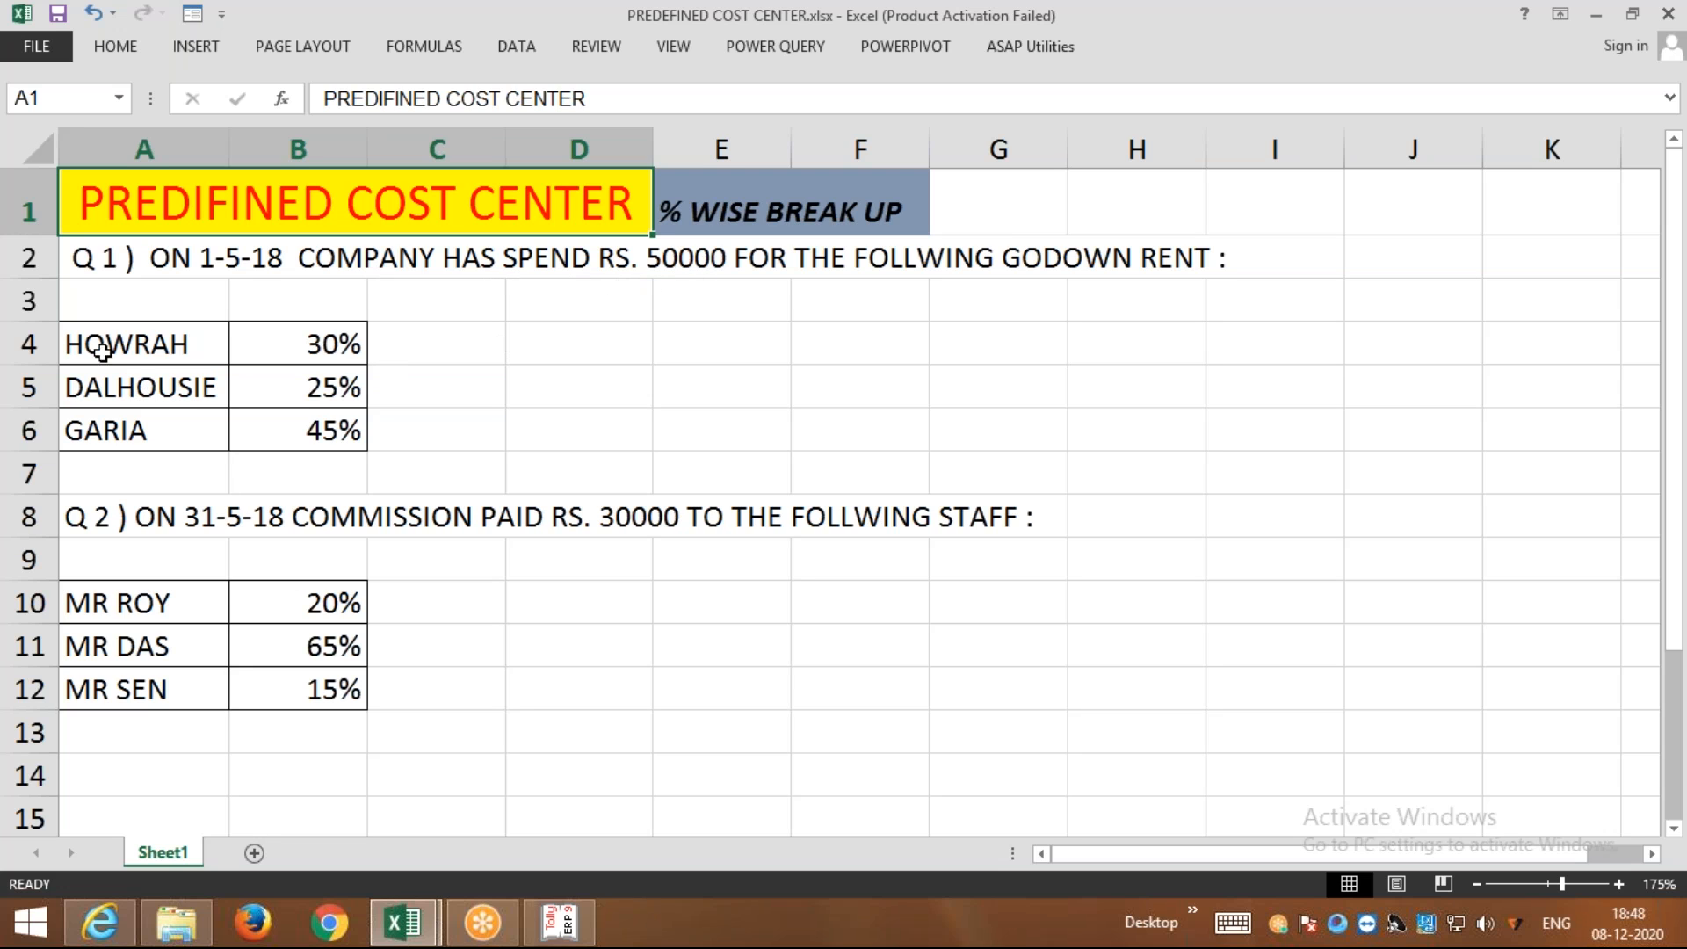
{"action": "left_click_drag", "start_coordinate": [30, 259], "coordinate": [30, 430]}
{"action": "left_click", "coordinate": [619, 361]}
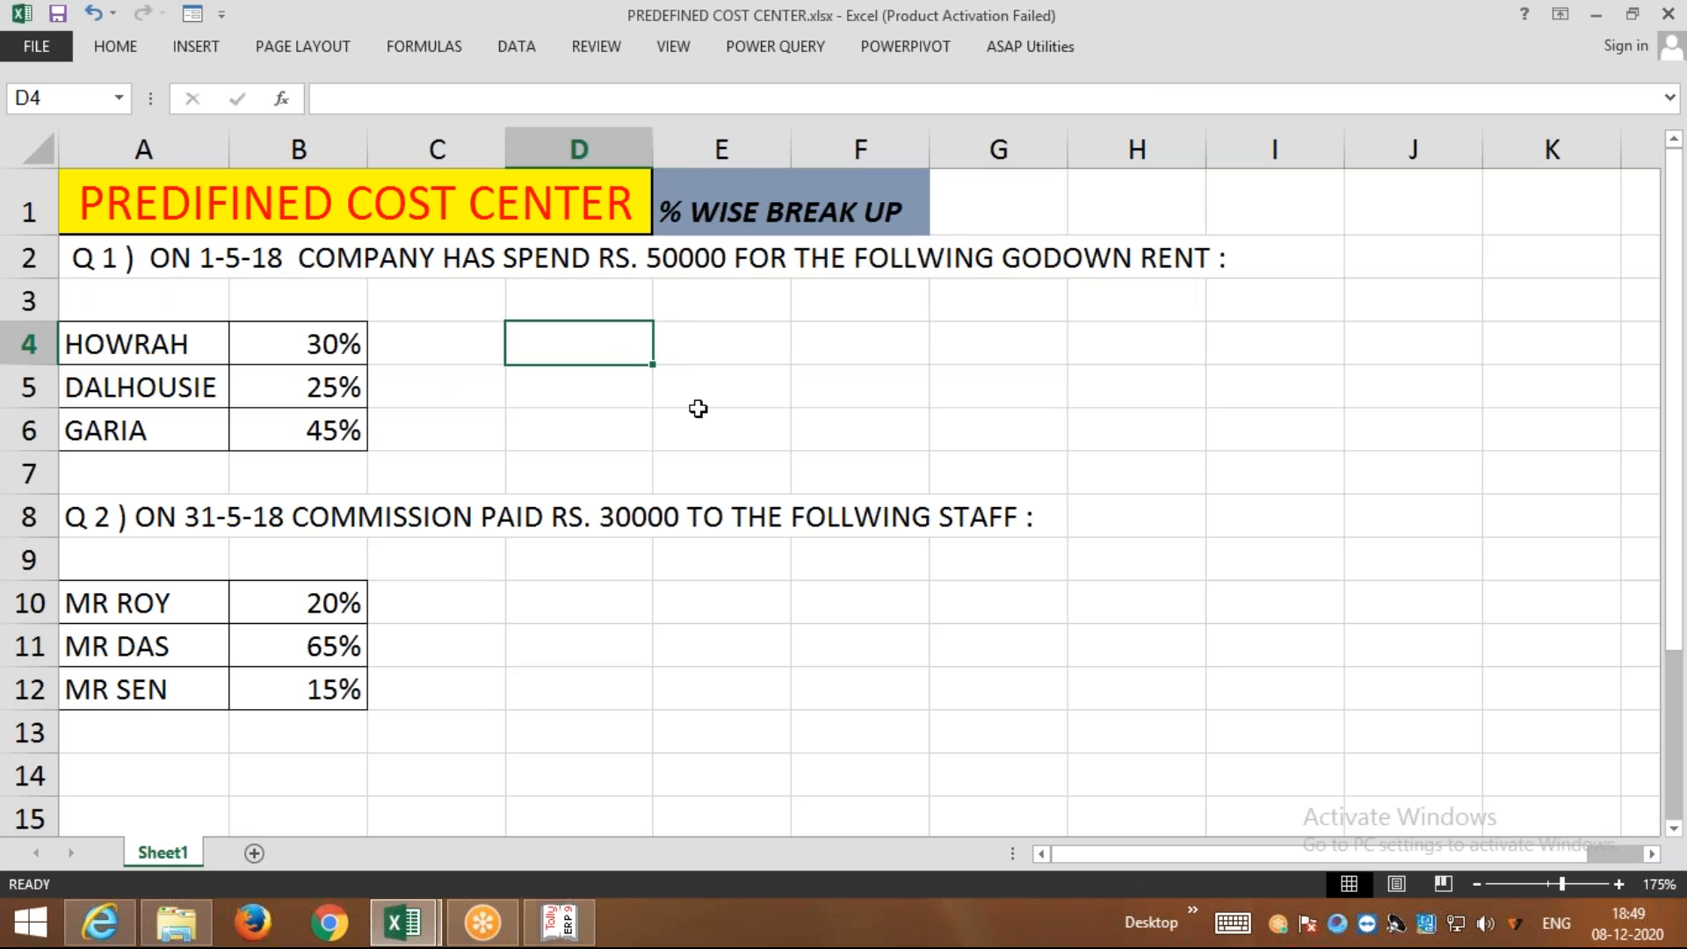
{"action": "type", "text": "F5"}
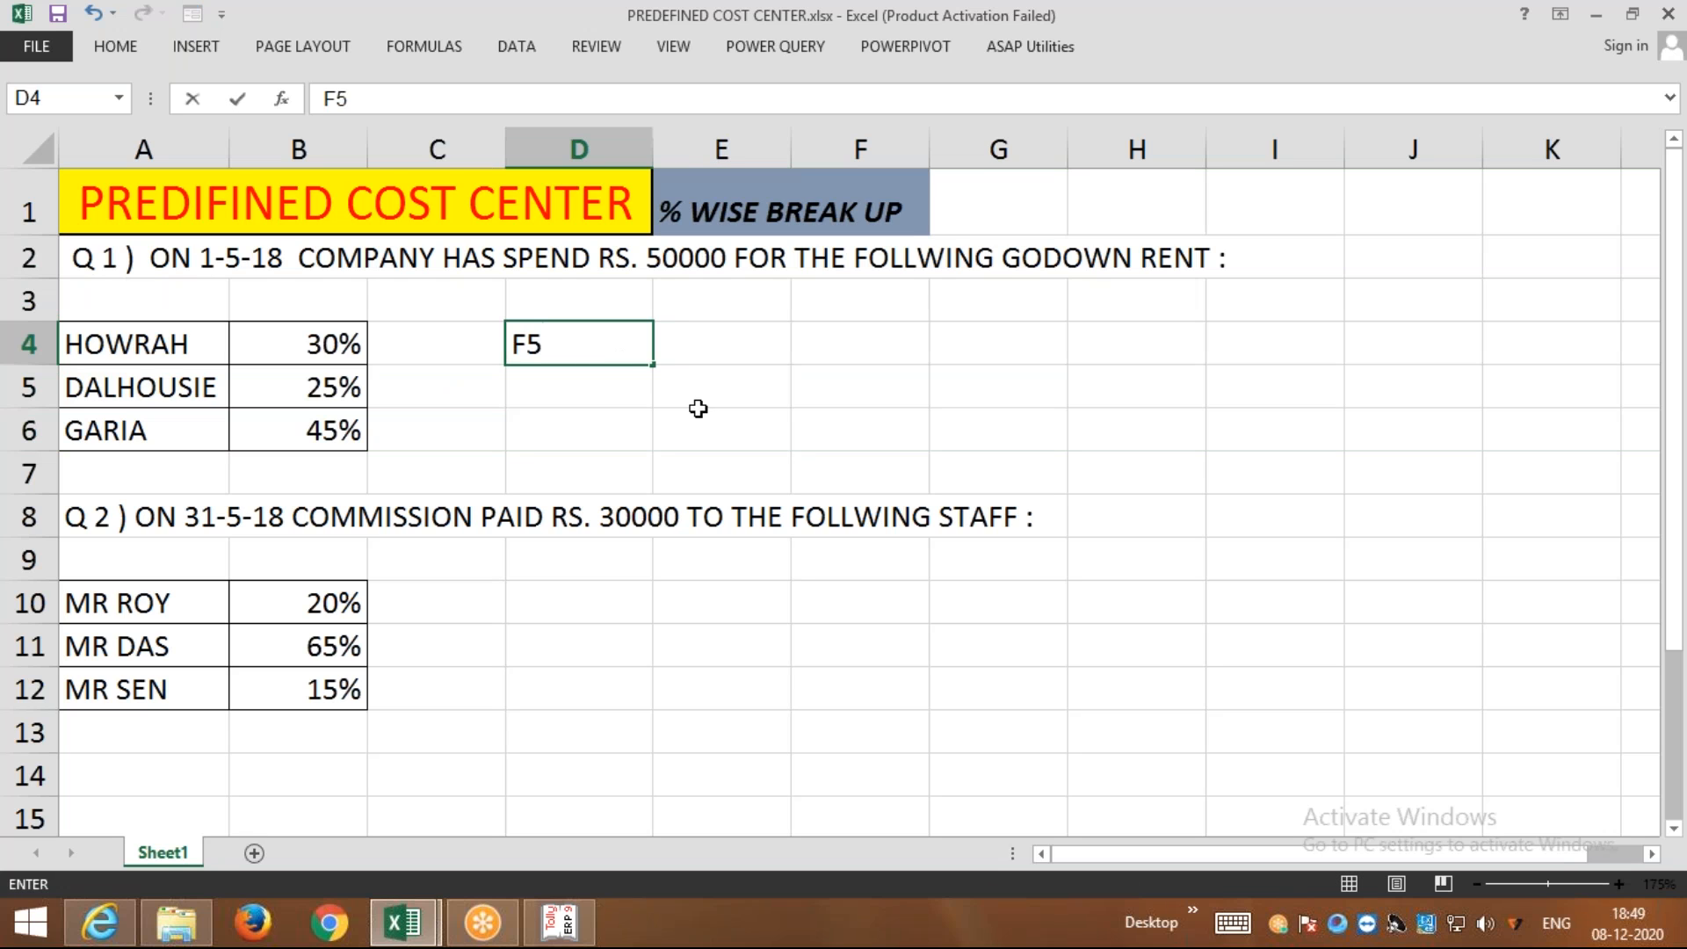
{"action": "key", "text": "Return"}
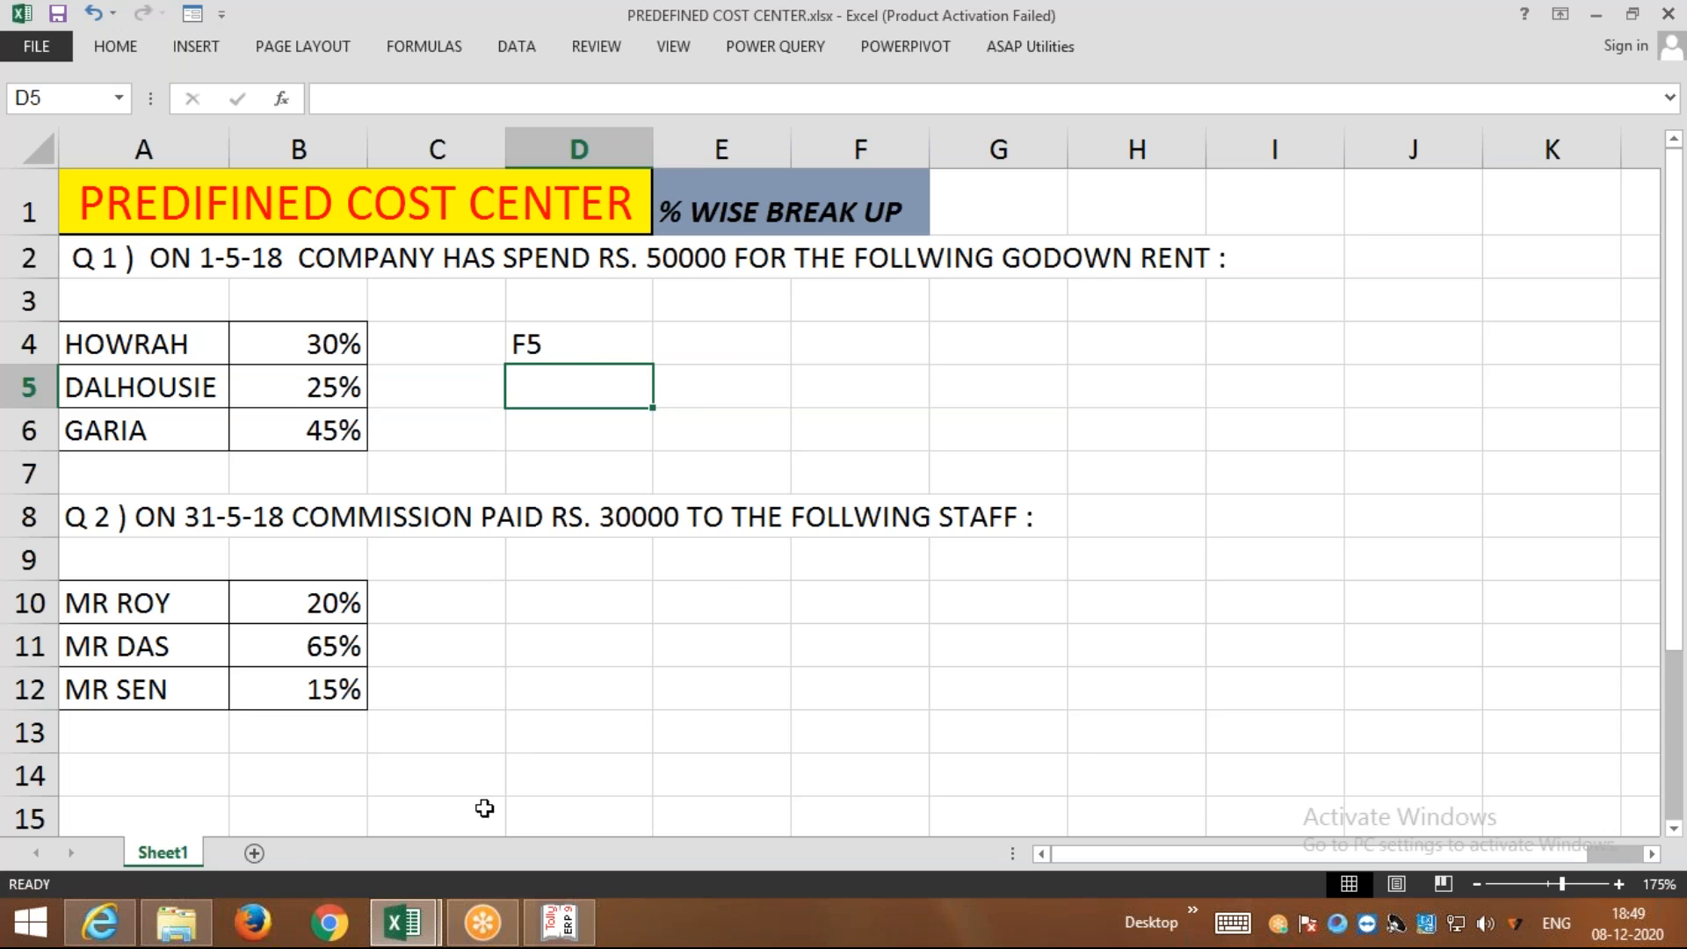
Start a payment voucher for RAJAT LTD in Tally.ERP 9 and set the voucher date to 1-5
{"action": "left_click", "coordinate": [559, 923]}
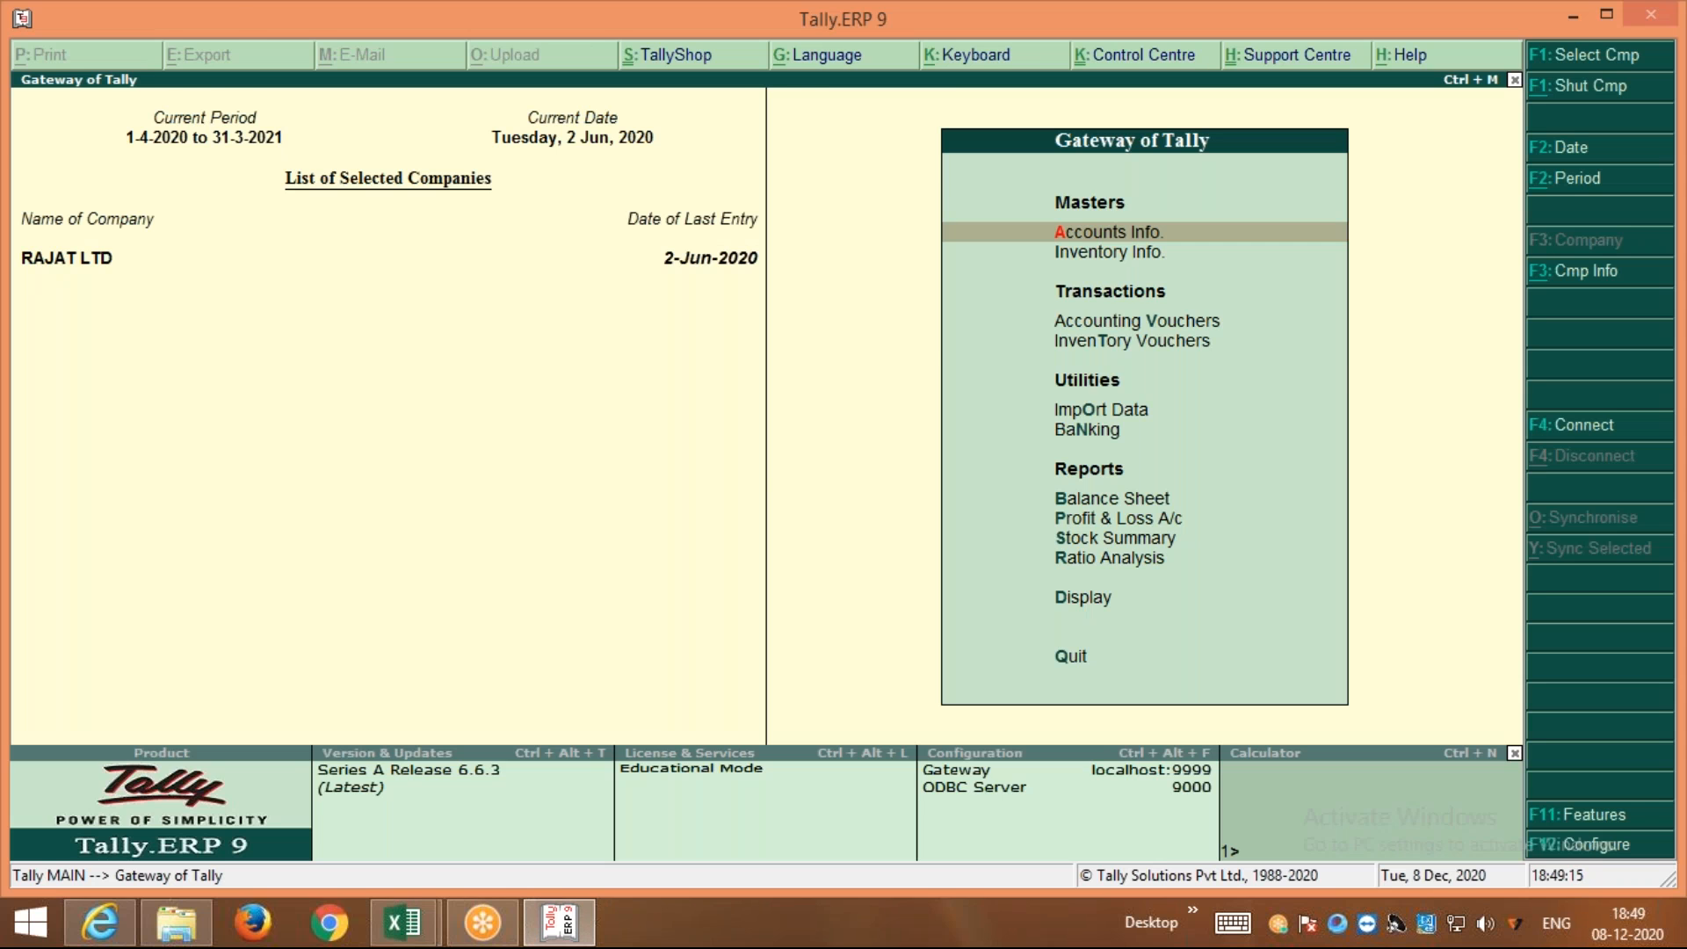
{"action": "key", "text": "v"}
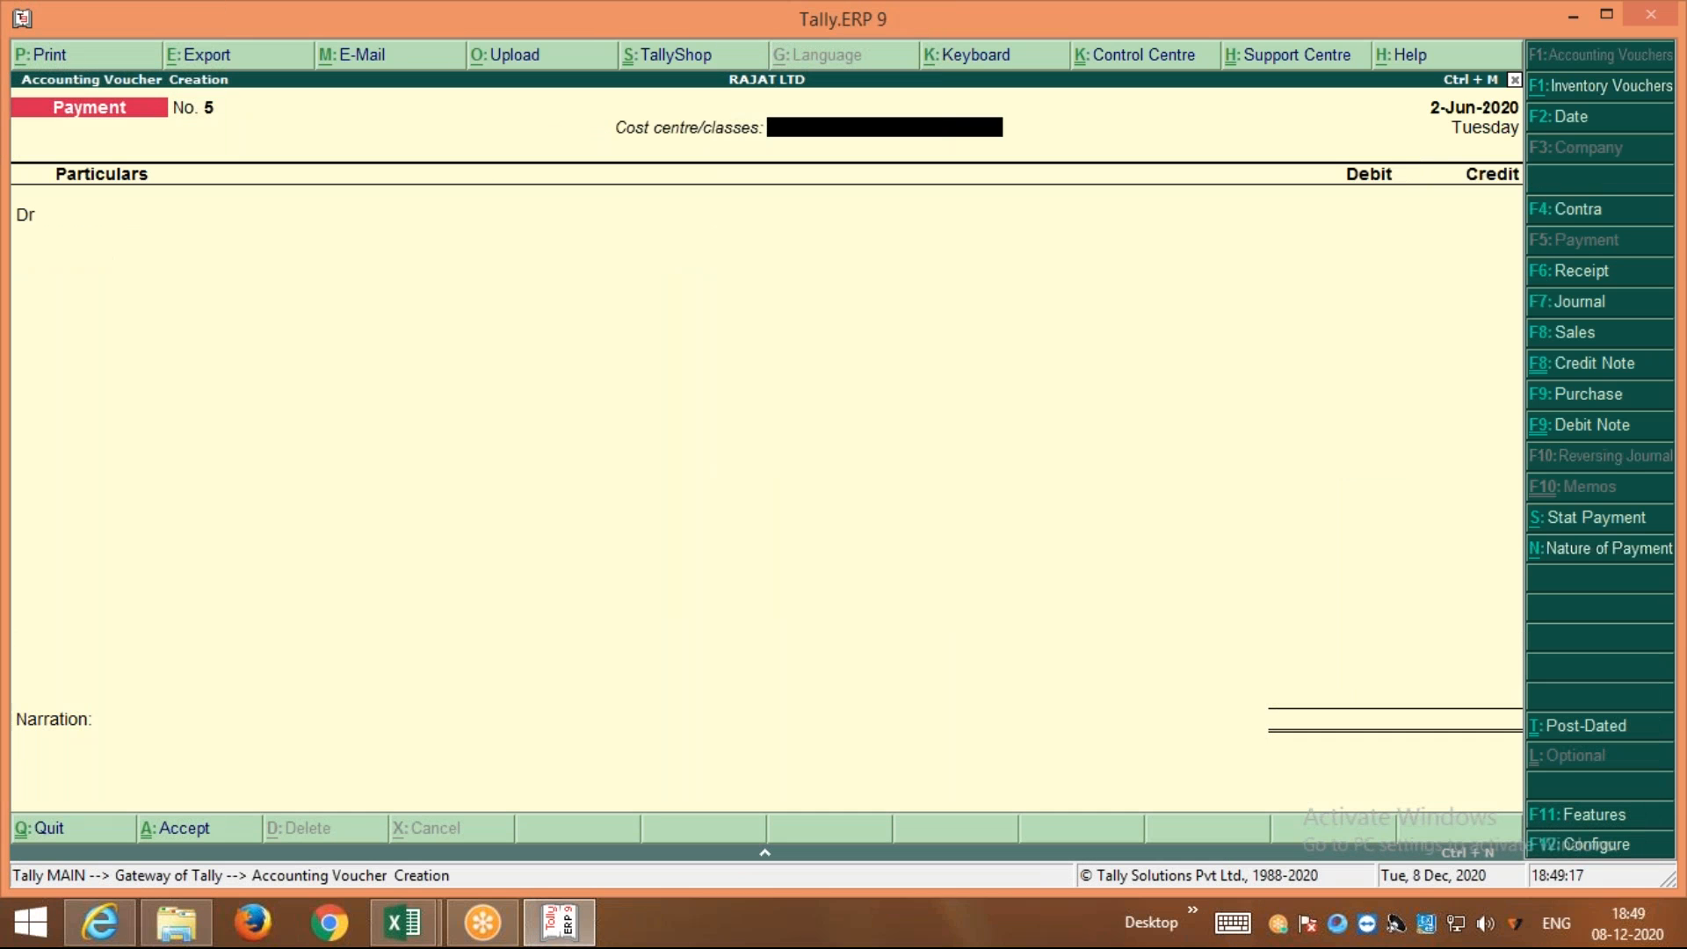
{"action": "key", "text": "F2"}
{"action": "type", "text": "1-5"}
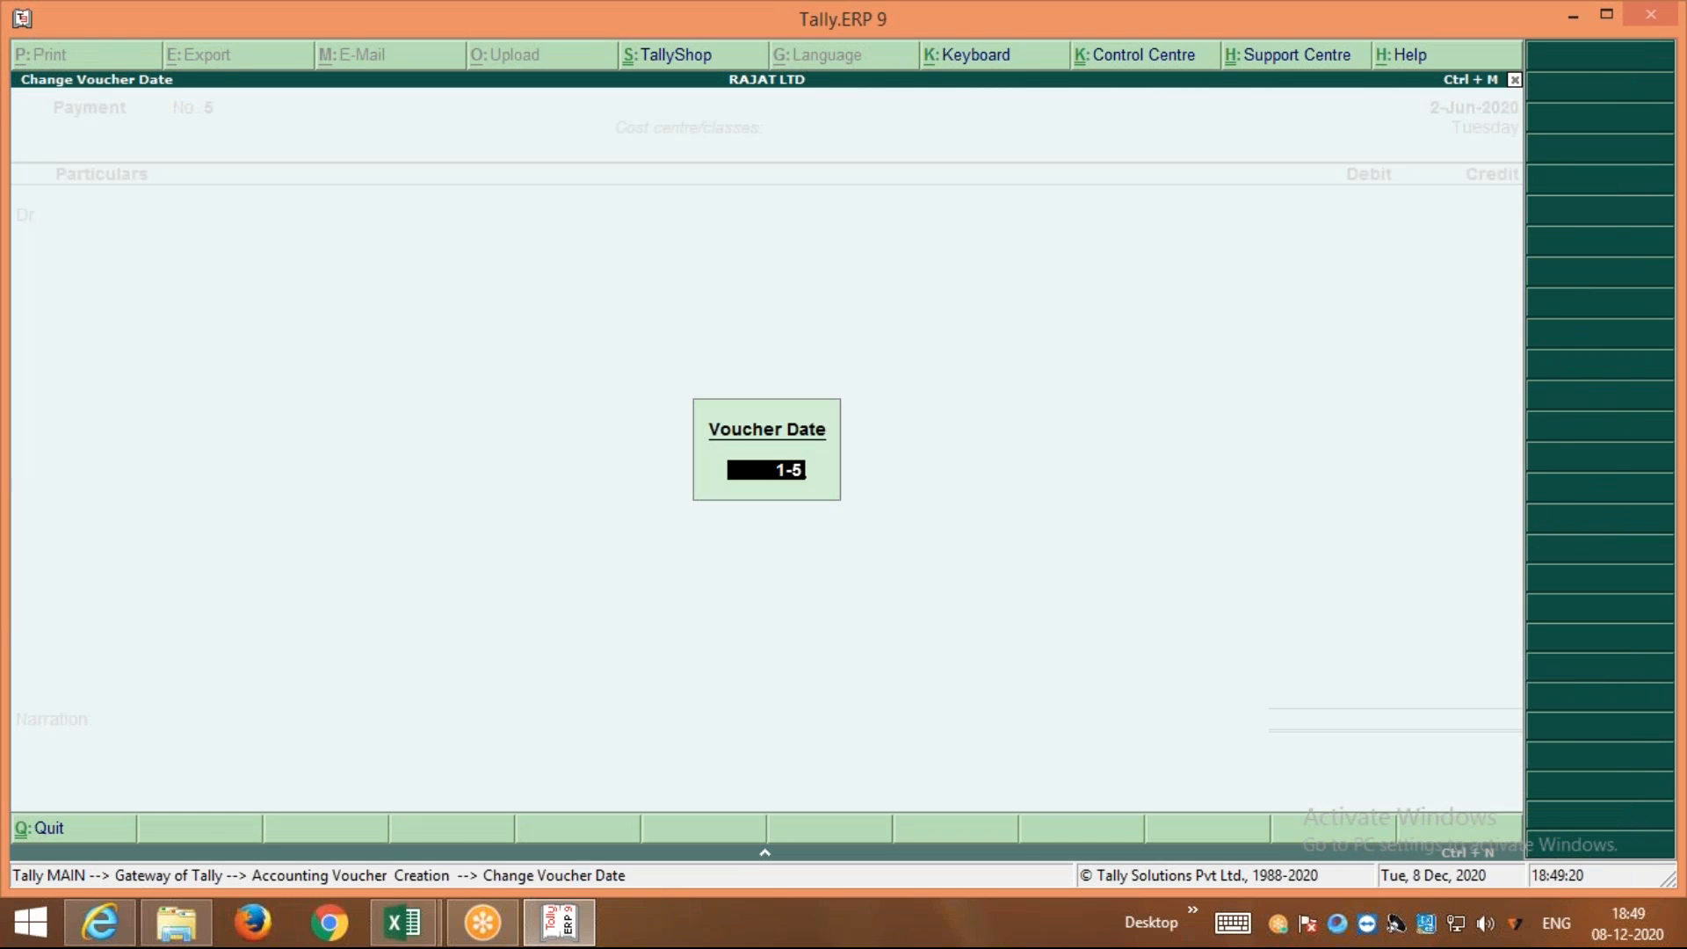
{"action": "key", "text": "Return"}
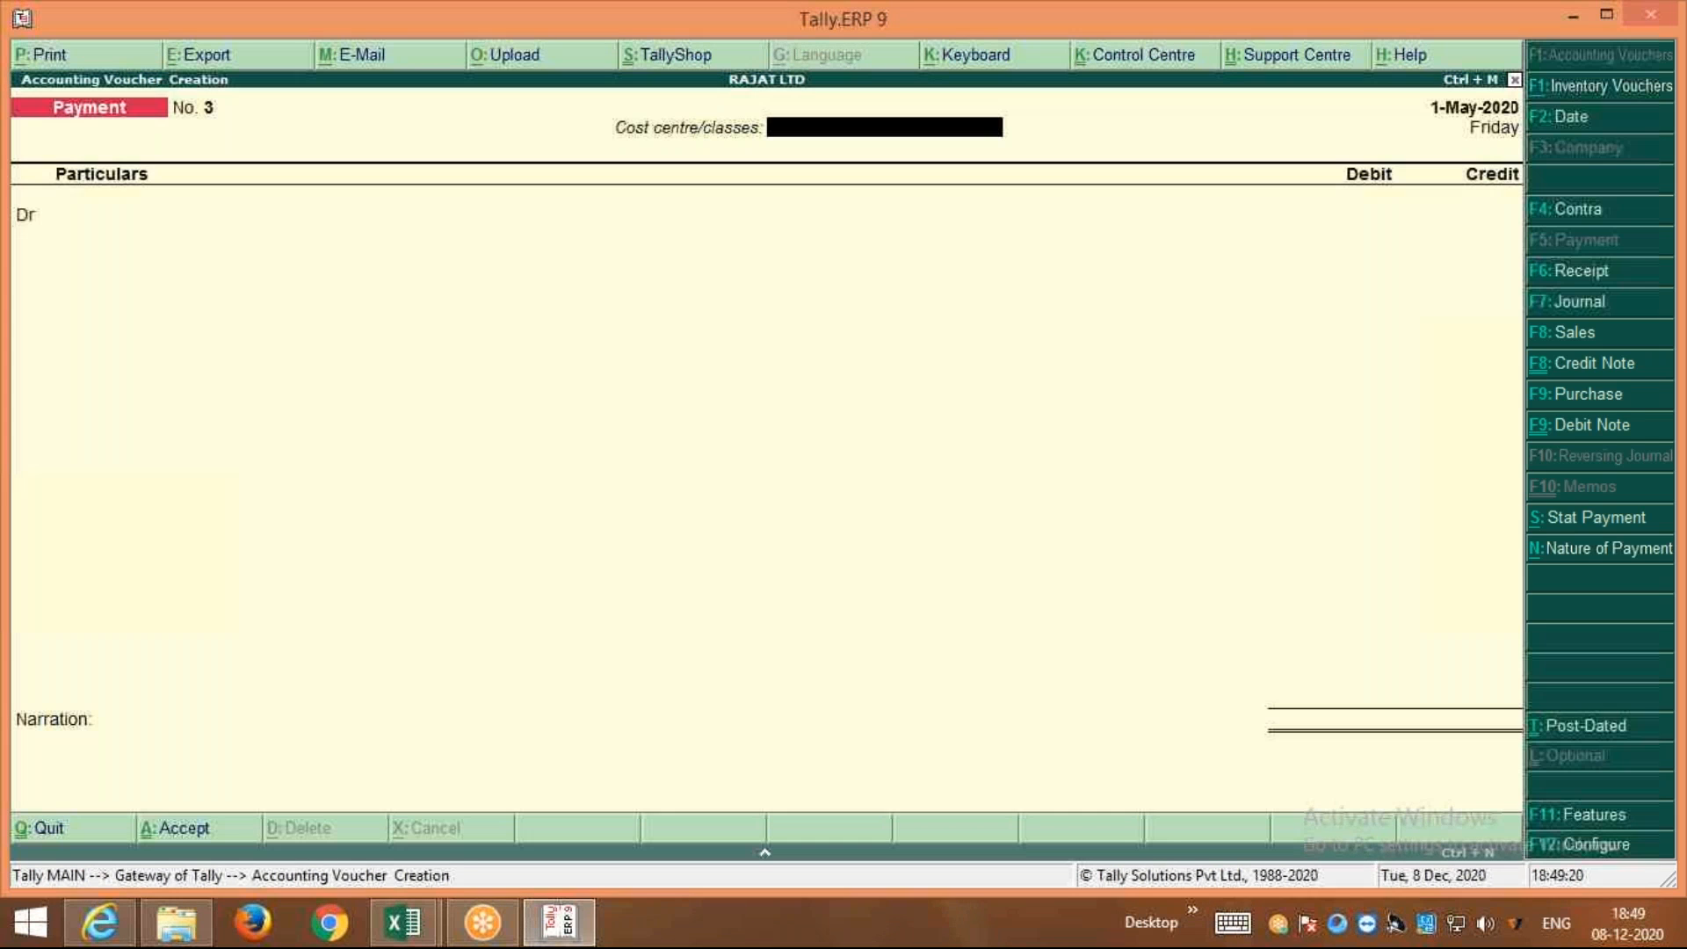
{"action": "left_click", "coordinate": [1067, 20]}
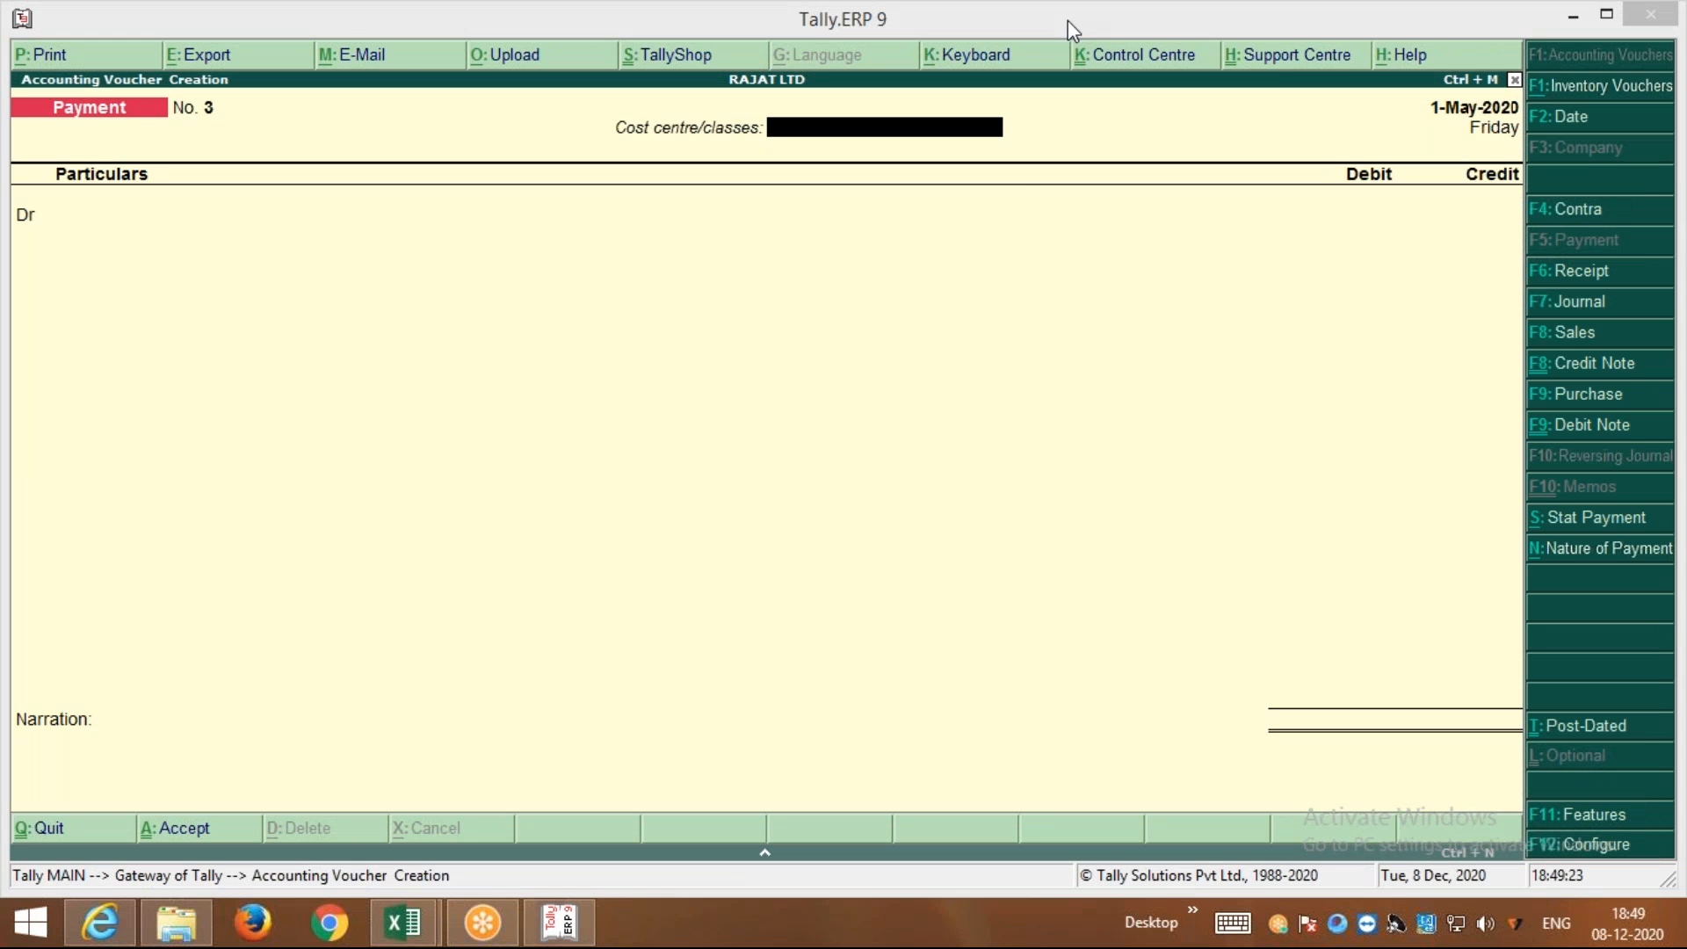
{"action": "left_click", "coordinate": [1065, 69]}
{"action": "mouse_move", "coordinate": [574, 109]}
{"action": "left_mouse_down"}
{"action": "mouse_move", "coordinate": [574, 147]}
{"action": "mouse_move", "coordinate": [615, 156]}
{"action": "mouse_move", "coordinate": [957, 157]}
{"action": "mouse_move", "coordinate": [1025, 127]}
{"action": "mouse_move", "coordinate": [984, 108]}
{"action": "mouse_move", "coordinate": [560, 103]}
{"action": "left_mouse_up"}
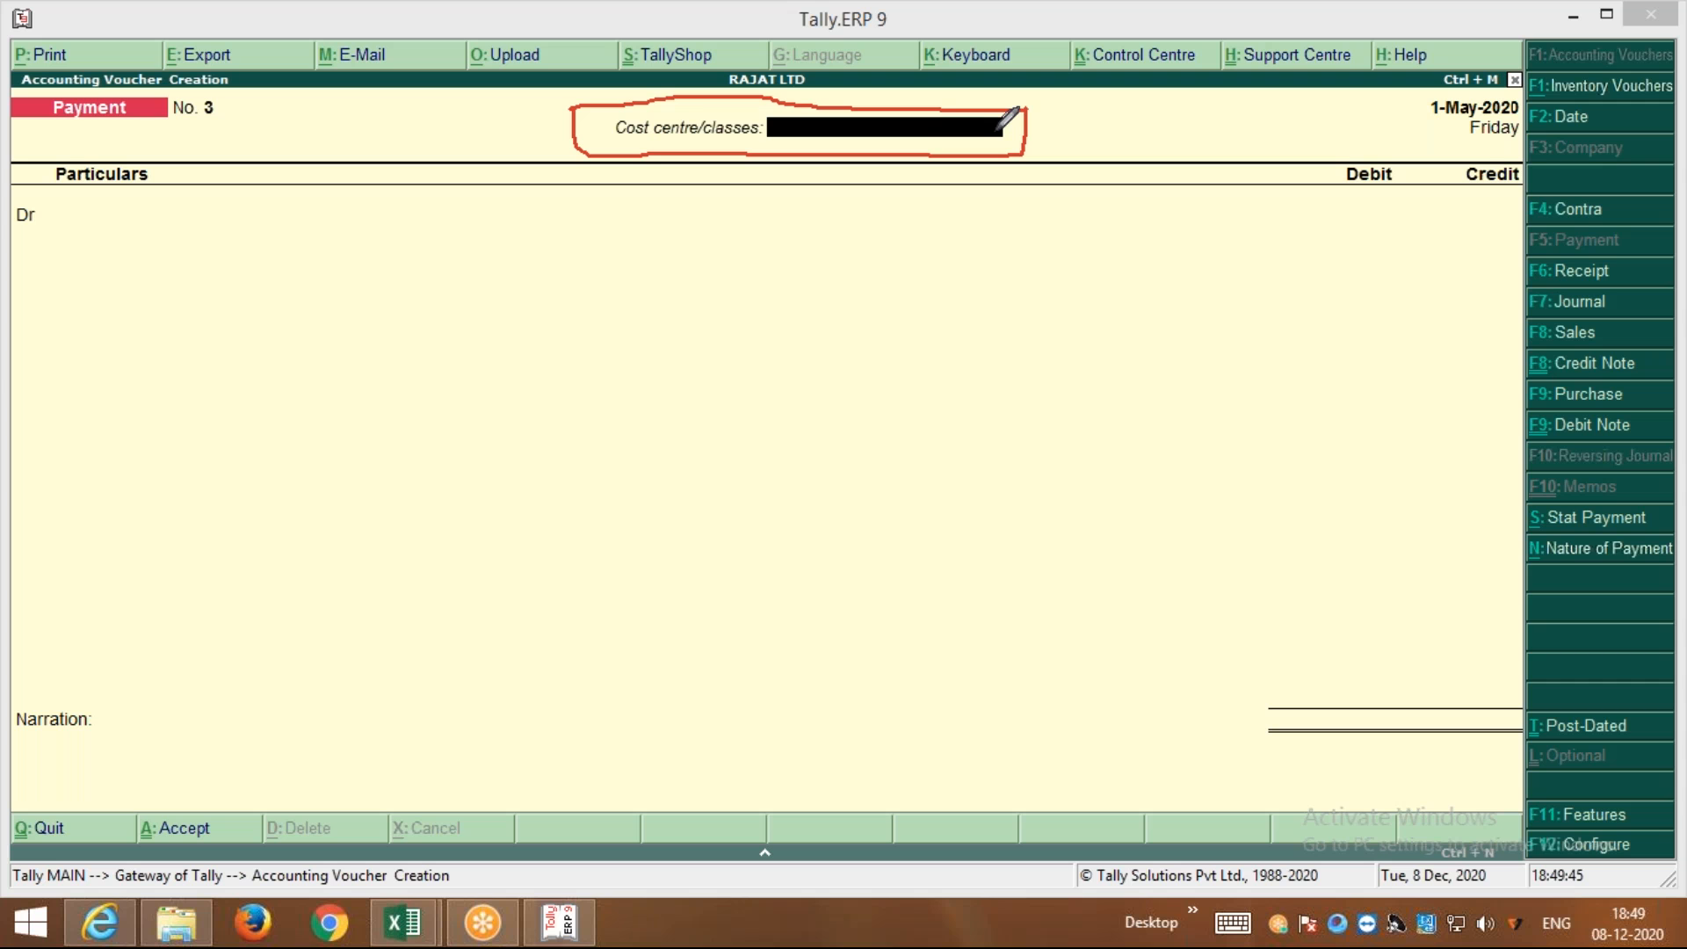
{"action": "key", "text": "Escape"}
Assign the predefined cost centre class G-RENT to the payment voucher
{"action": "left_click", "coordinate": [940, 129]}
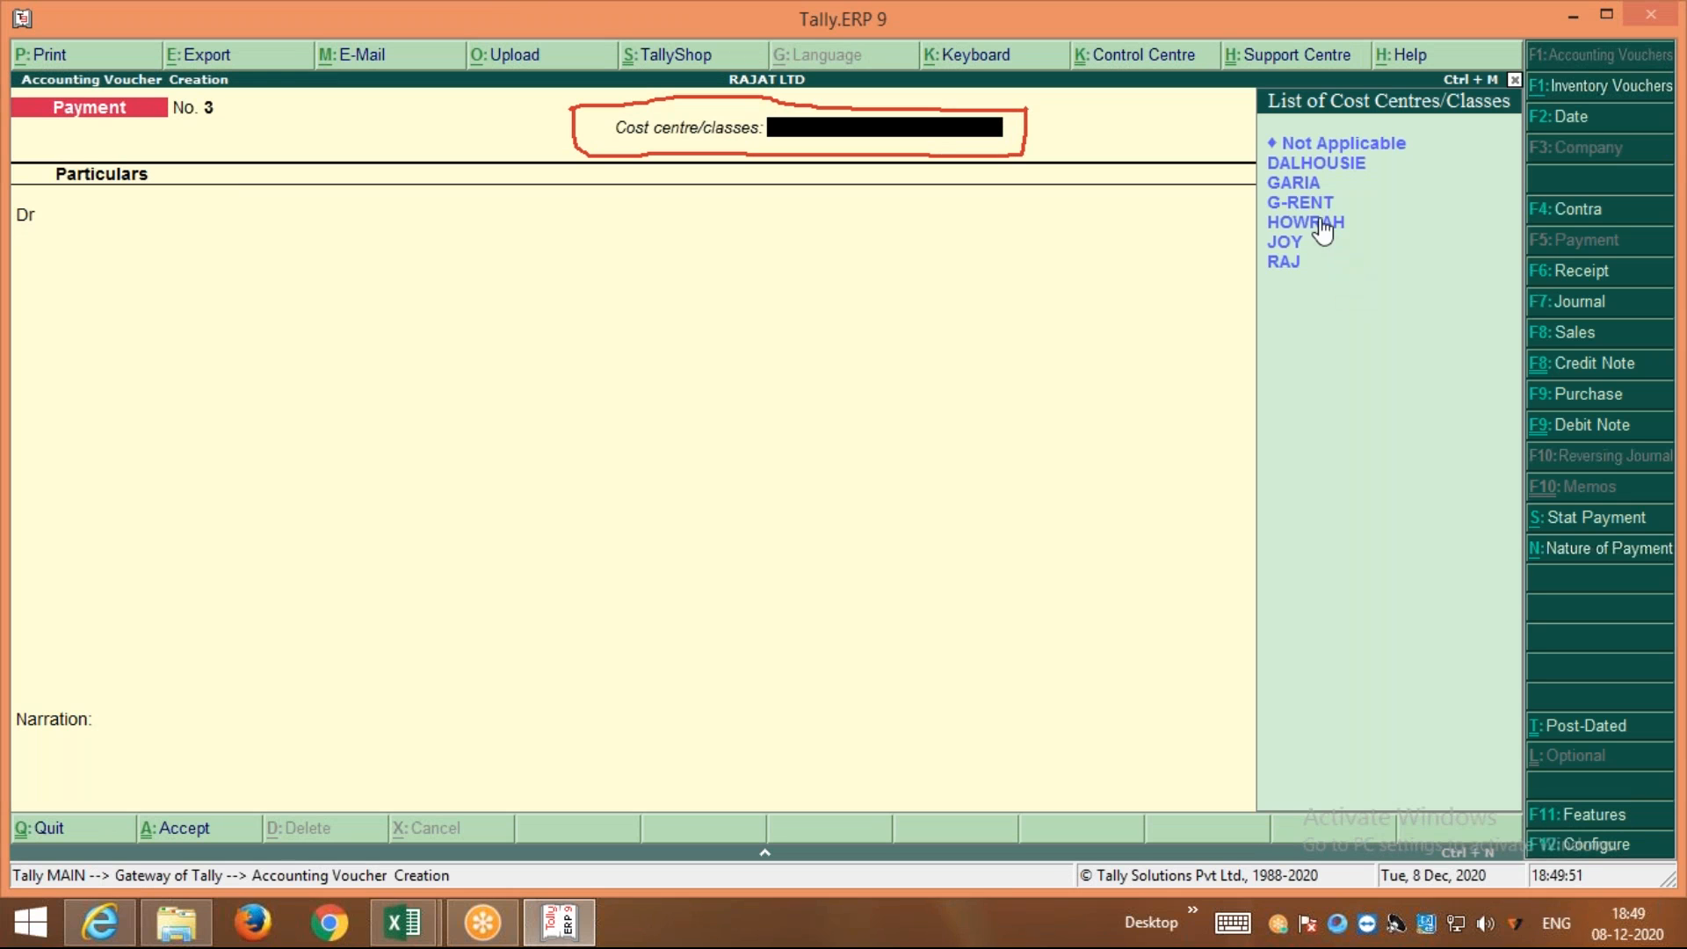
{"action": "left_click", "coordinate": [1315, 206]}
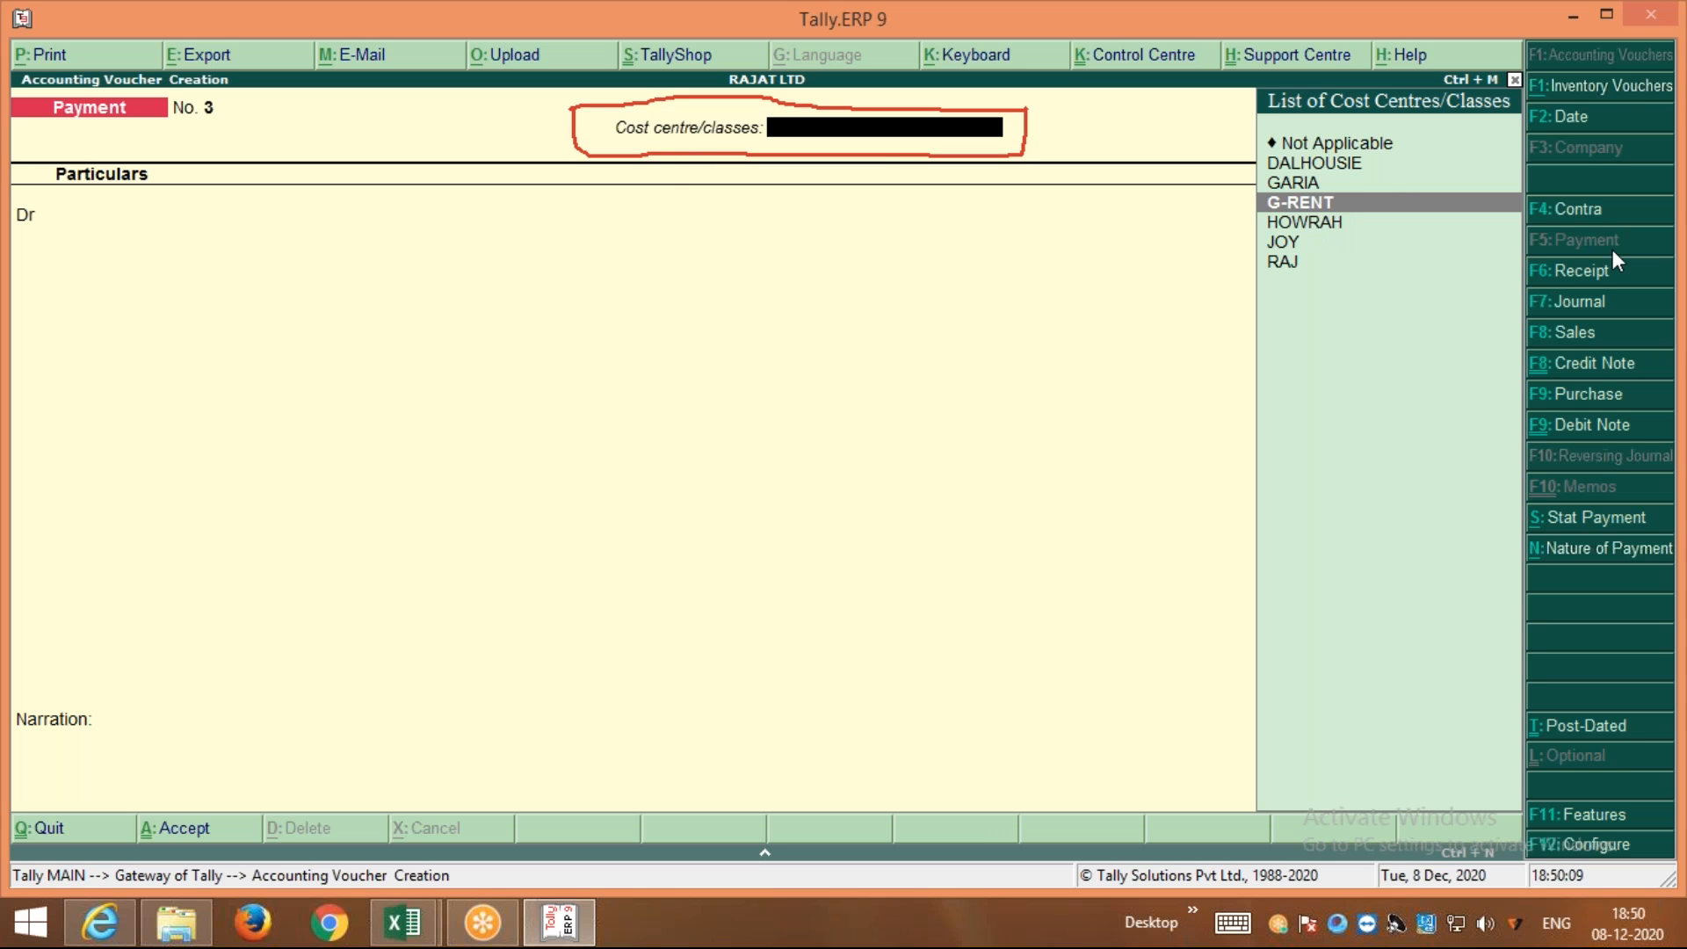
{"action": "key", "text": "Return"}
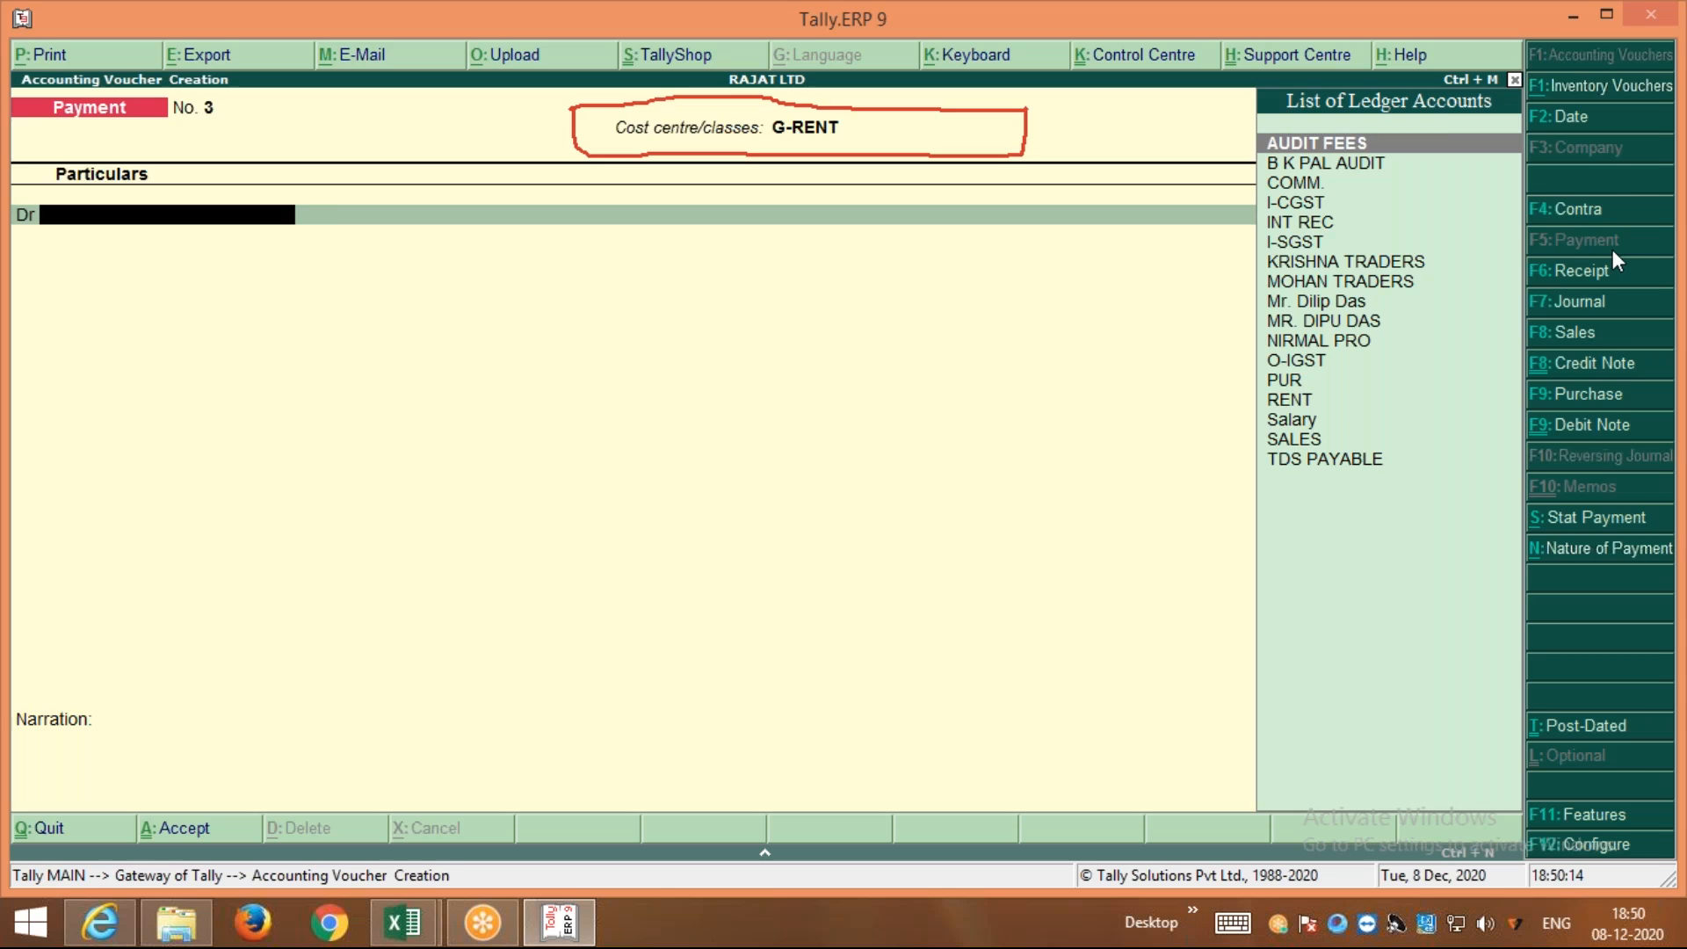
Create a ledger named GOD RENT under Indirect Expenses from the voucher's debit line
{"action": "key", "text": "alt+c"}
{"action": "type", "text": "GO"}
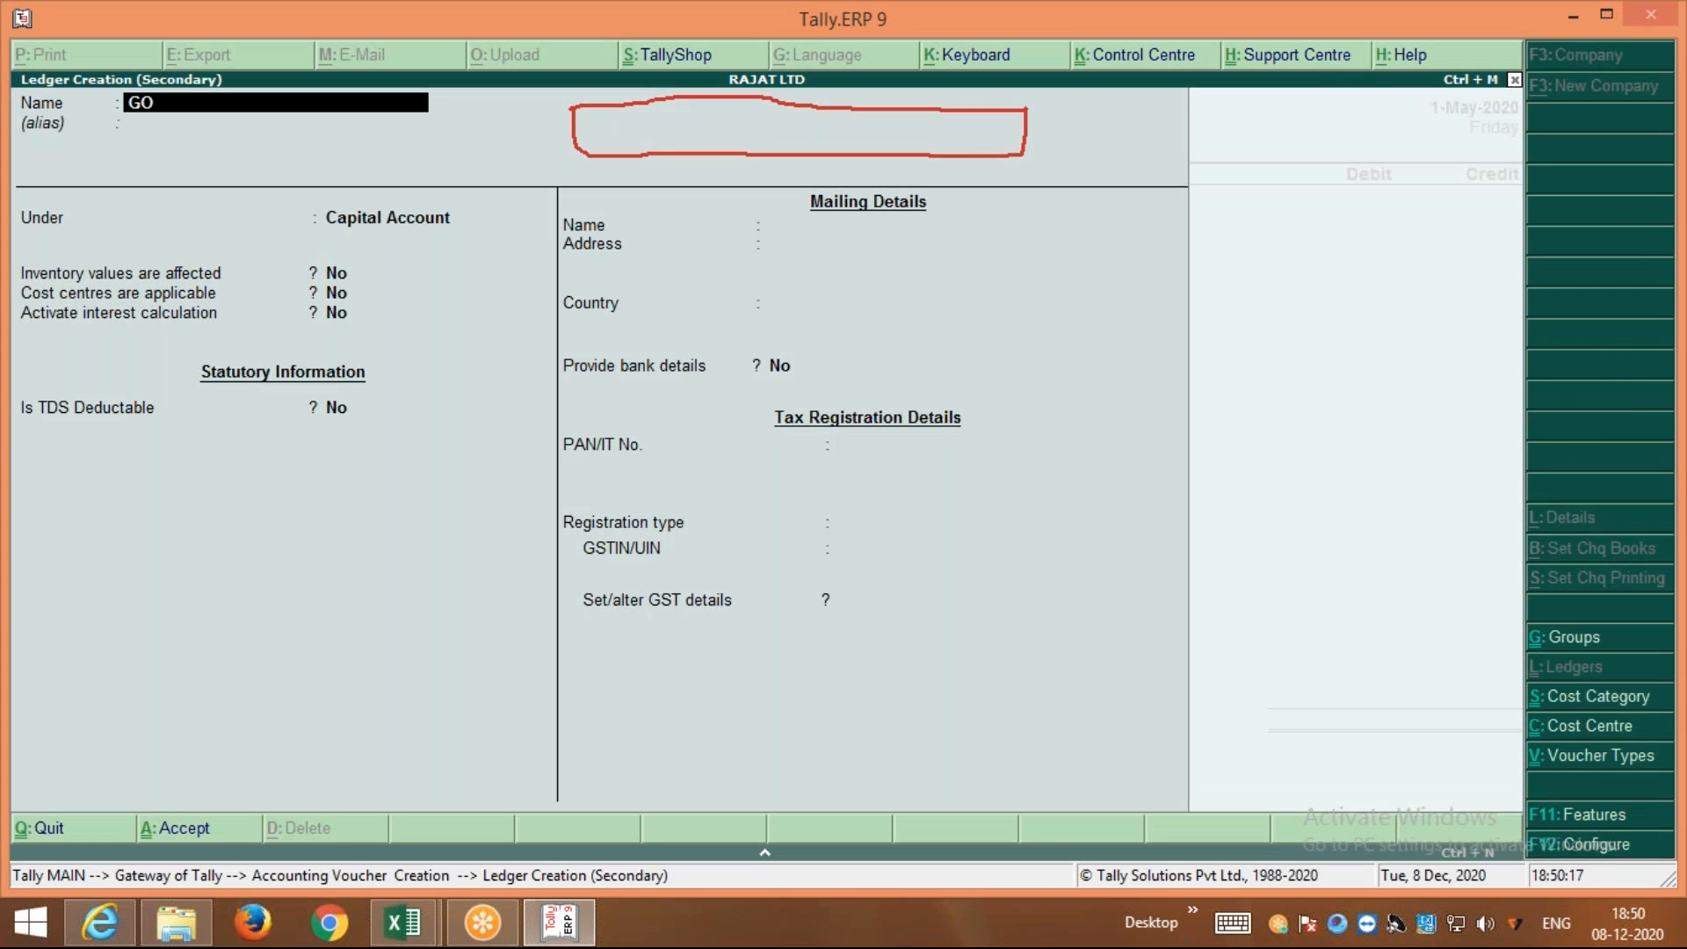
{"action": "type", "text": "D RENT"}
{"action": "key", "text": "Return"}
{"action": "key", "text": "Return"}
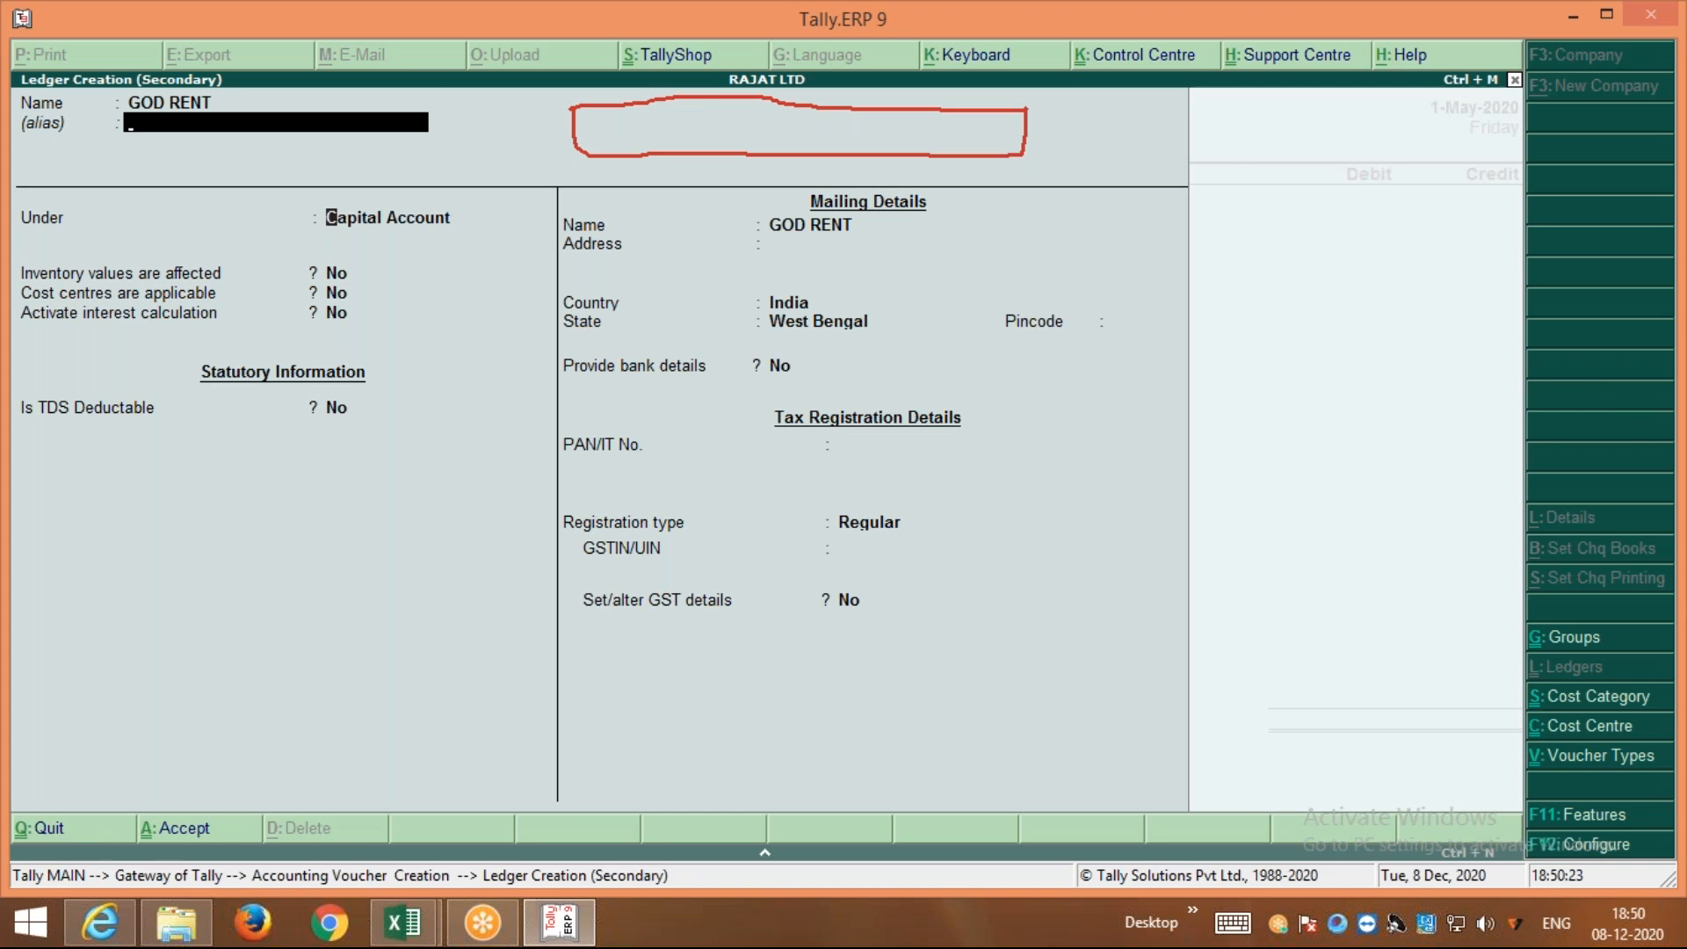
{"action": "type", "text": "E"}
{"action": "key", "text": "Down"}
{"action": "key", "text": "Return"}
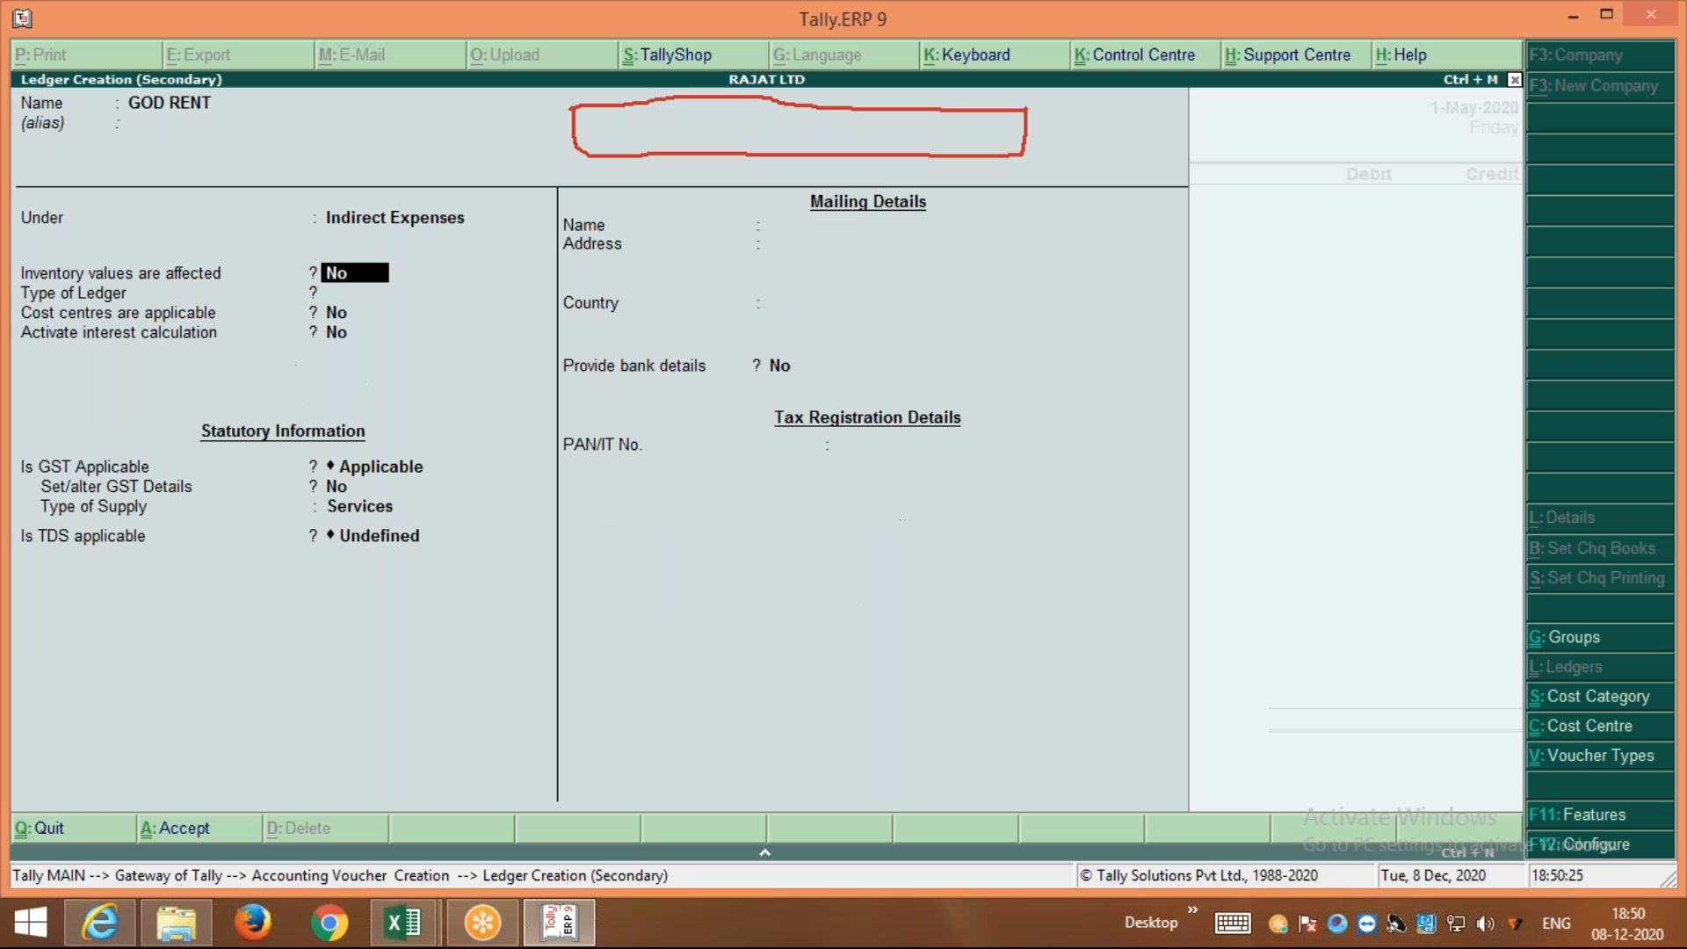
Make cost centres applicable and GST not applicable for the GOD RENT ledger, and save it
{"action": "key", "text": "Return"}
{"action": "key", "text": "Return"}
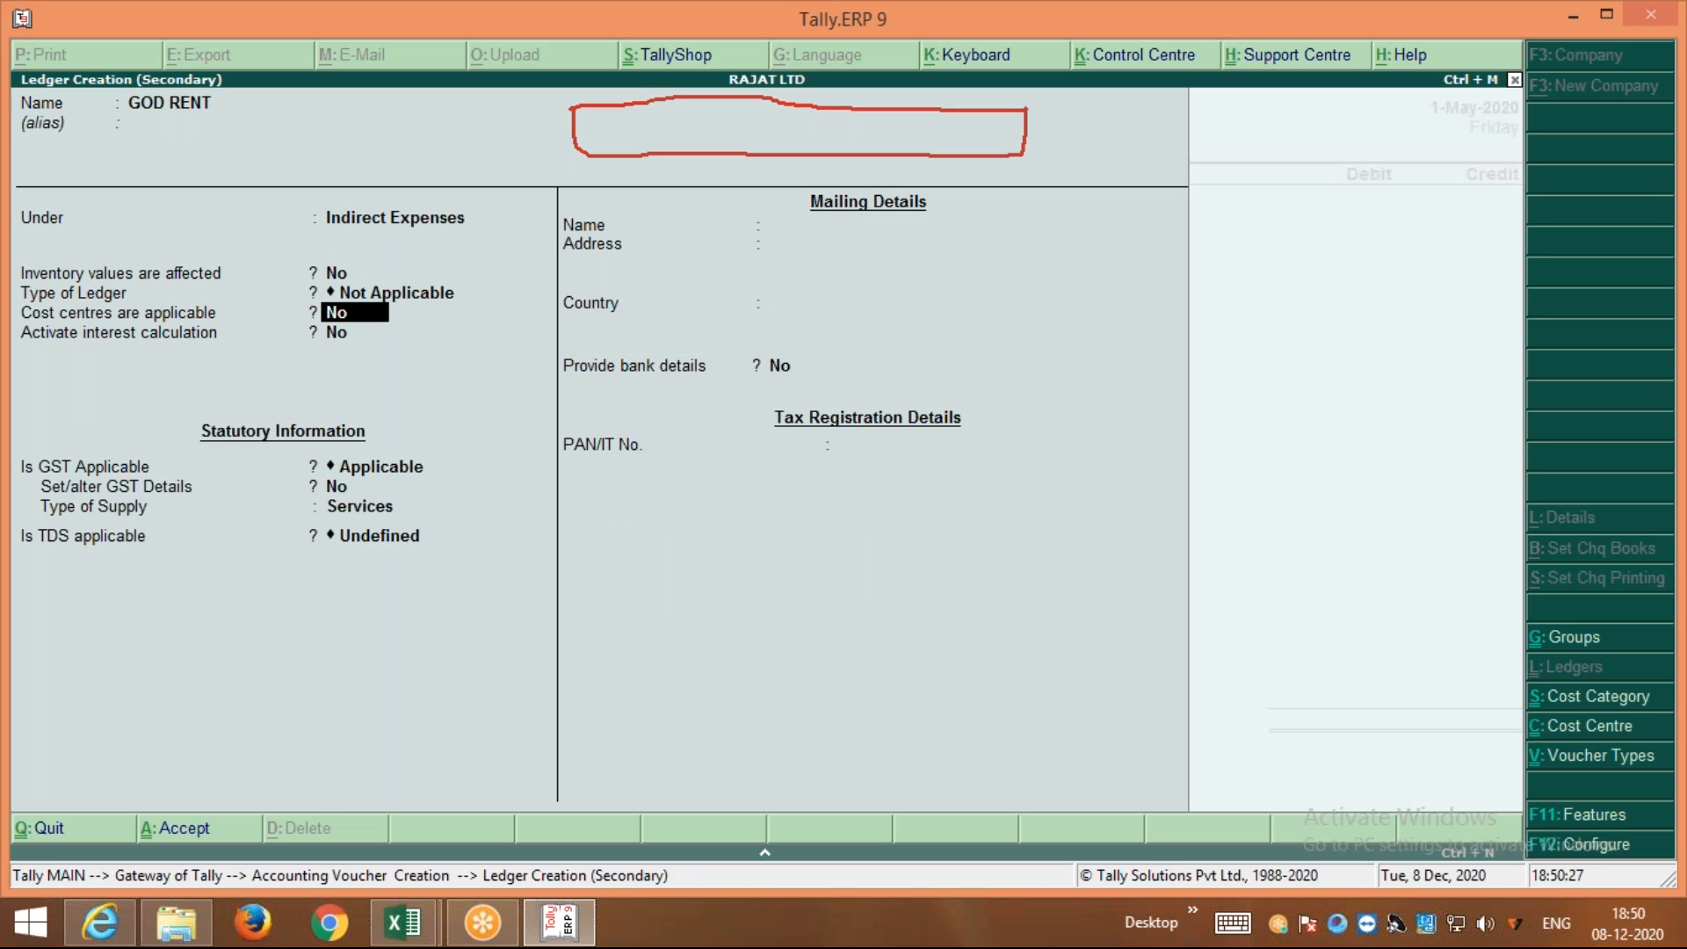
{"action": "type", "text": "Y"}
{"action": "key", "text": "Return"}
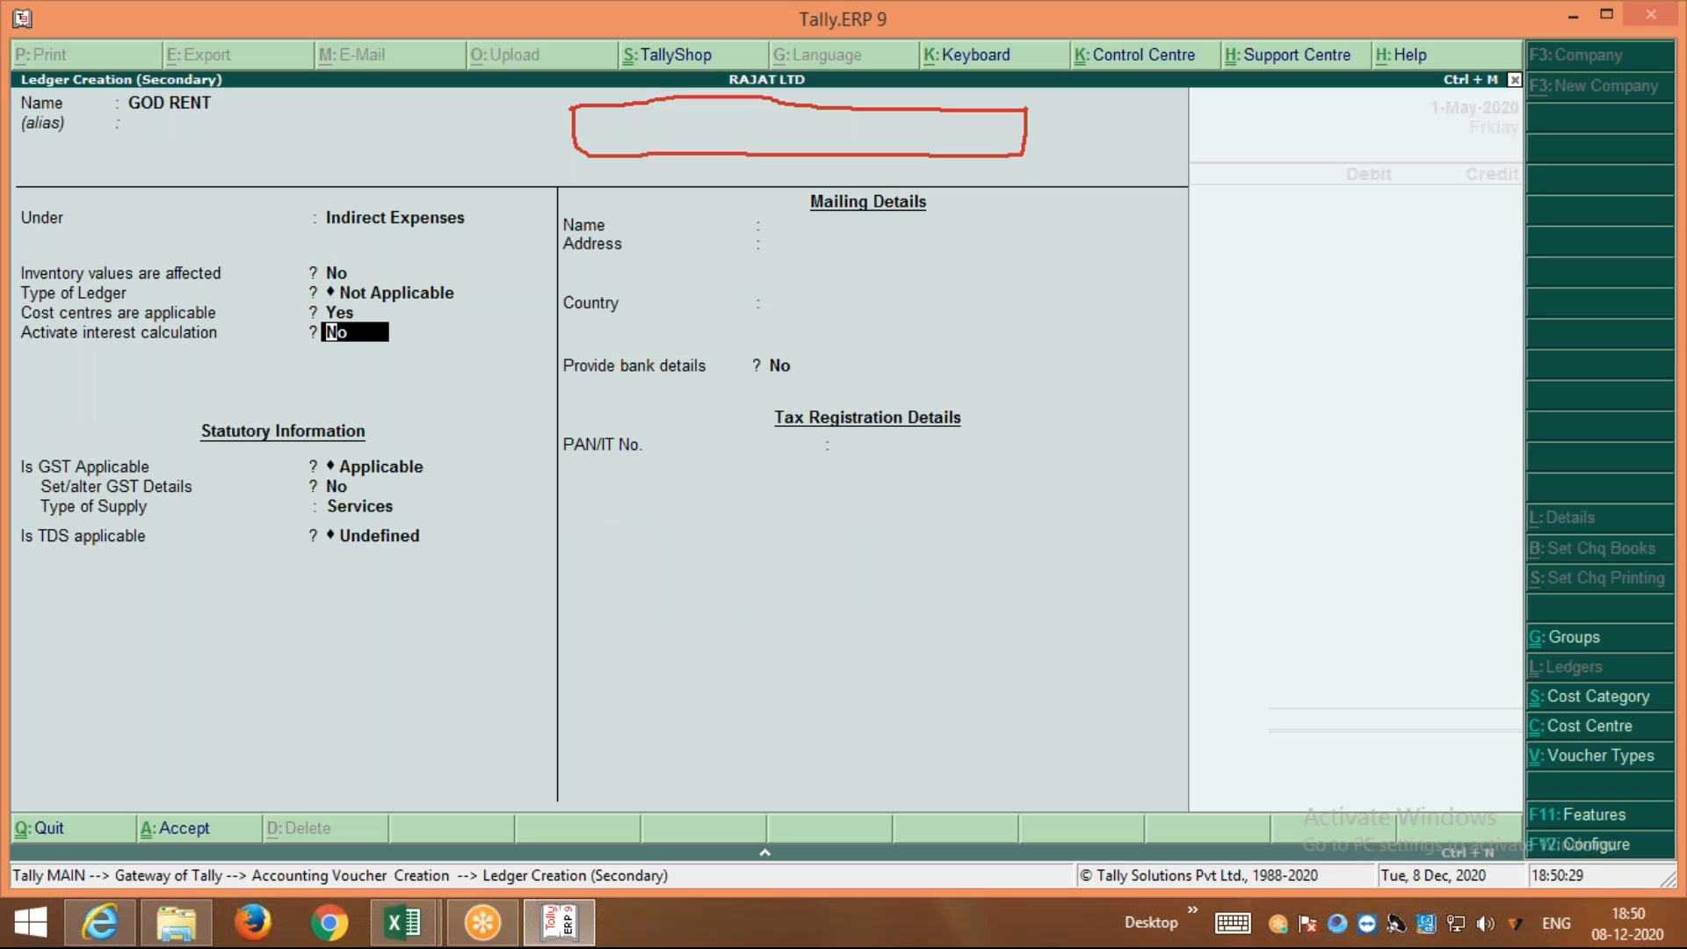
{"action": "key", "text": "Return"}
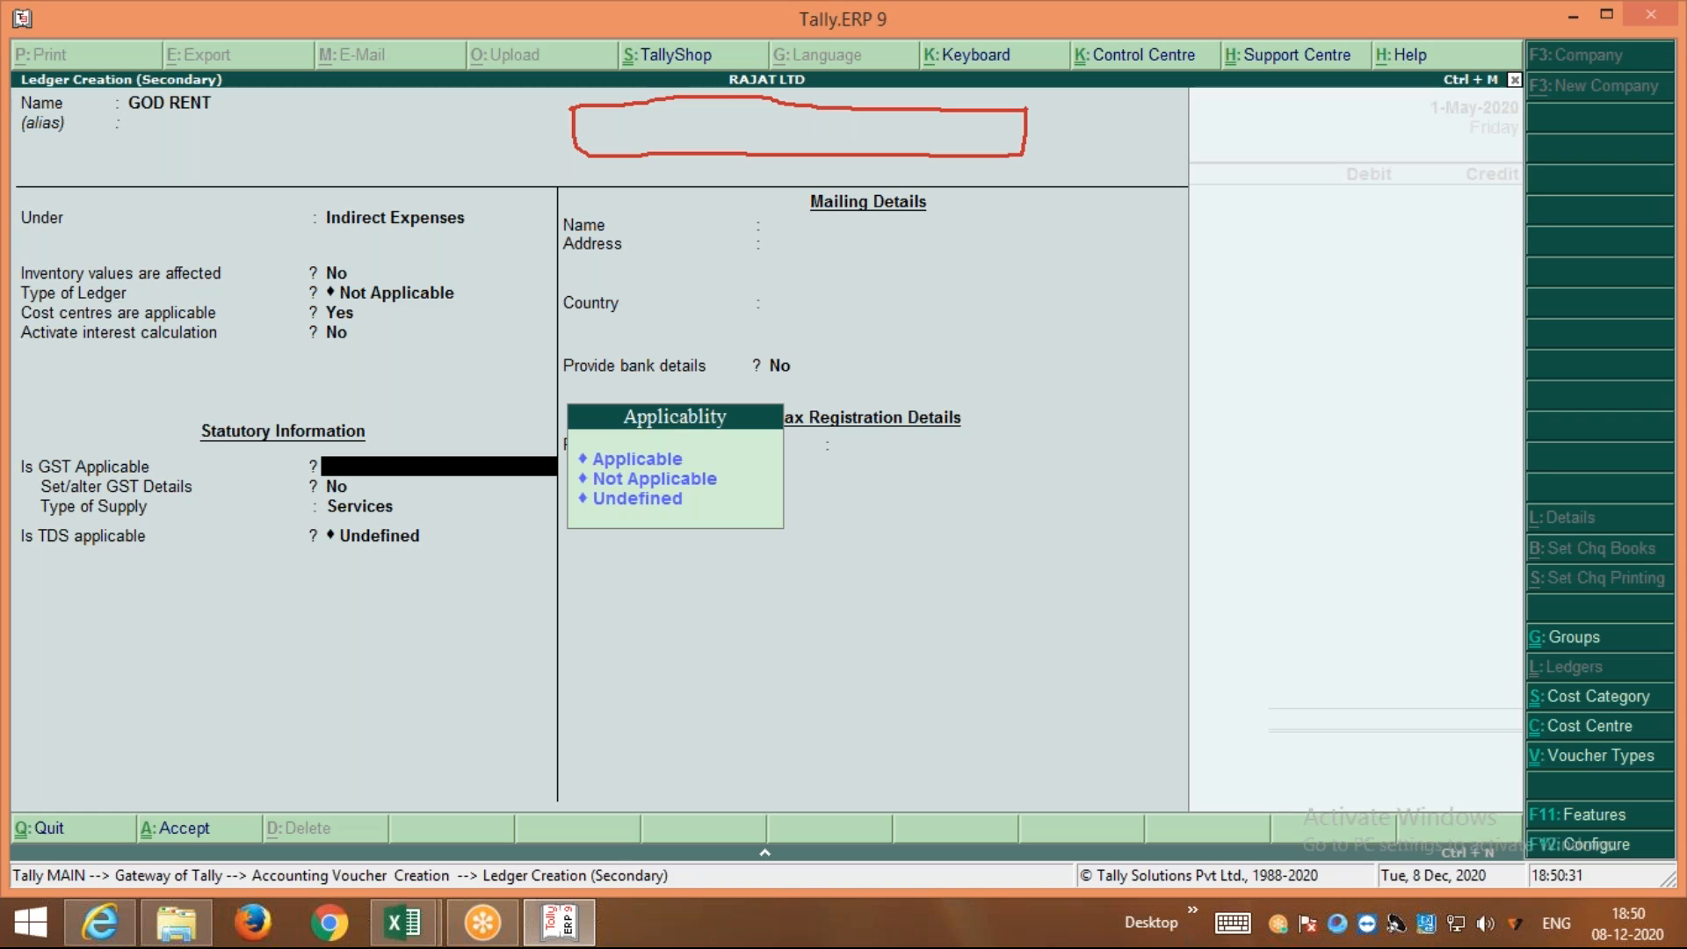
{"action": "key", "text": "Up"}
{"action": "key", "text": "Return"}
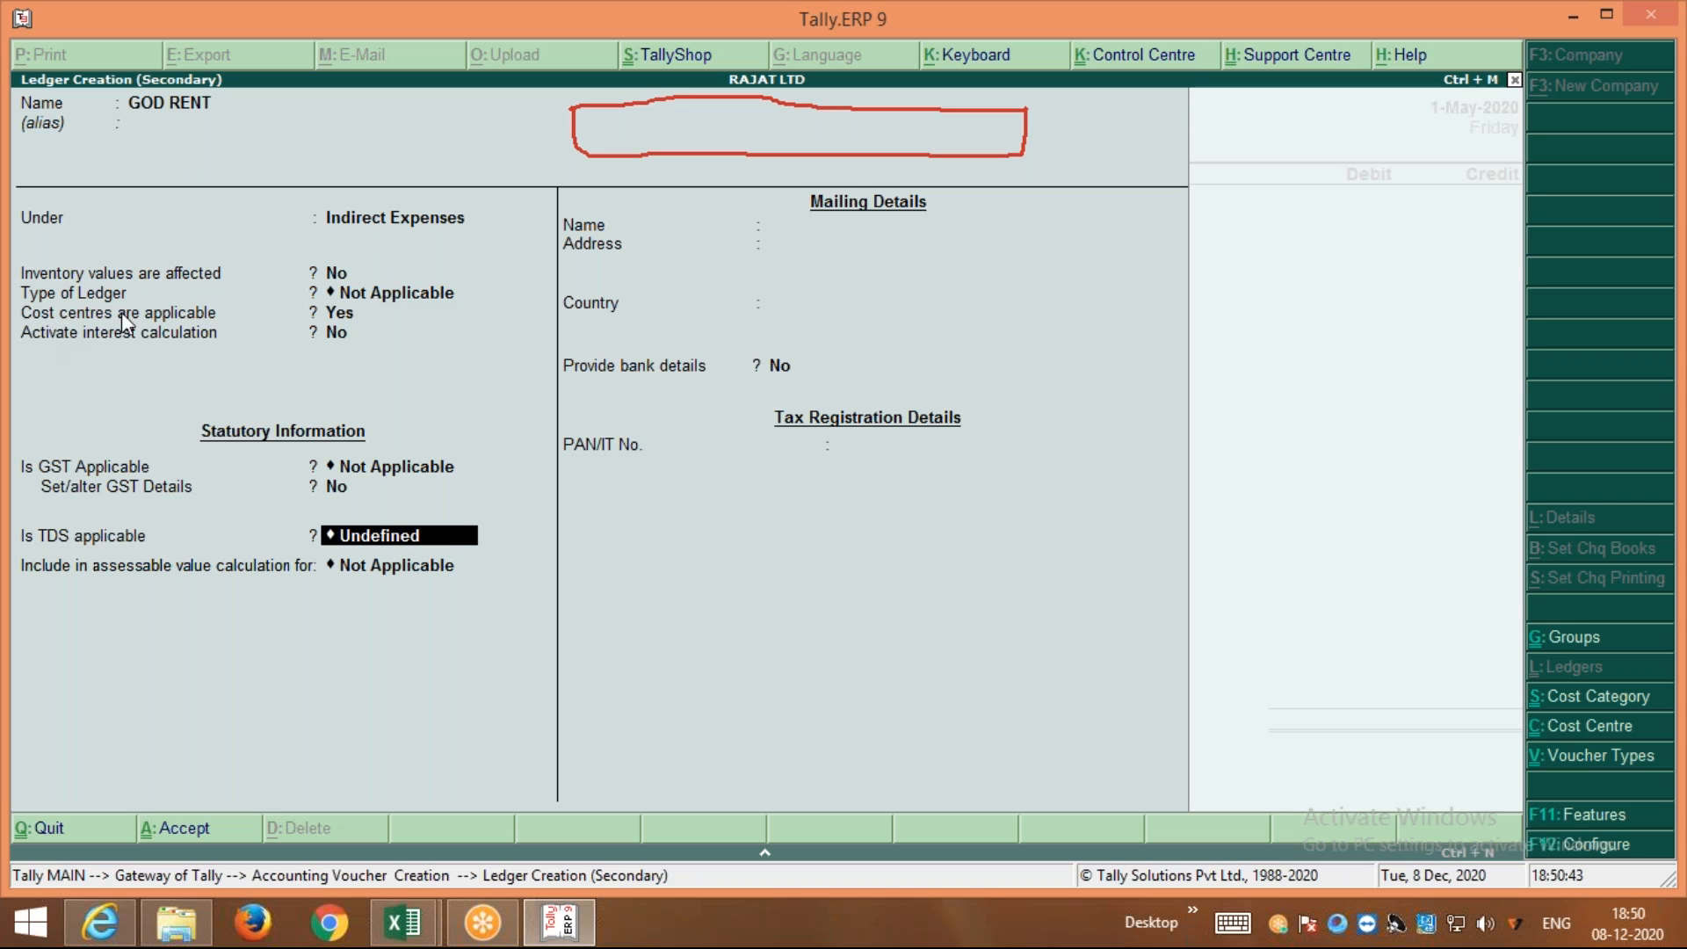
{"action": "left_click", "coordinate": [341, 317]}
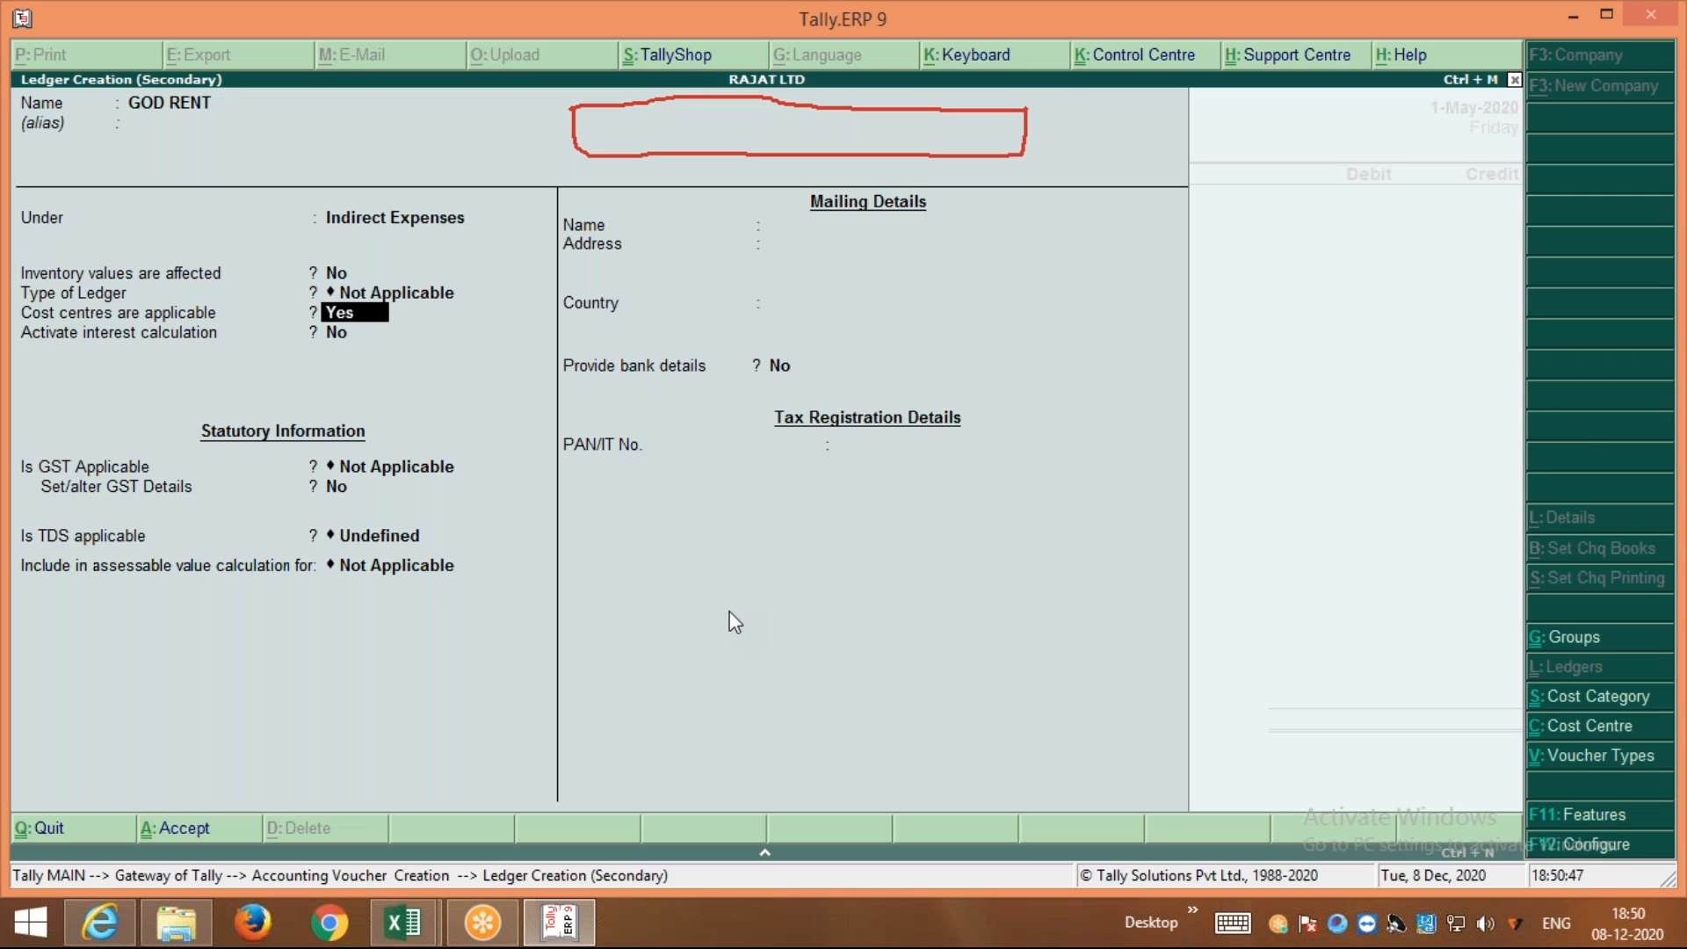
{"action": "key", "text": "ctrl+a"}
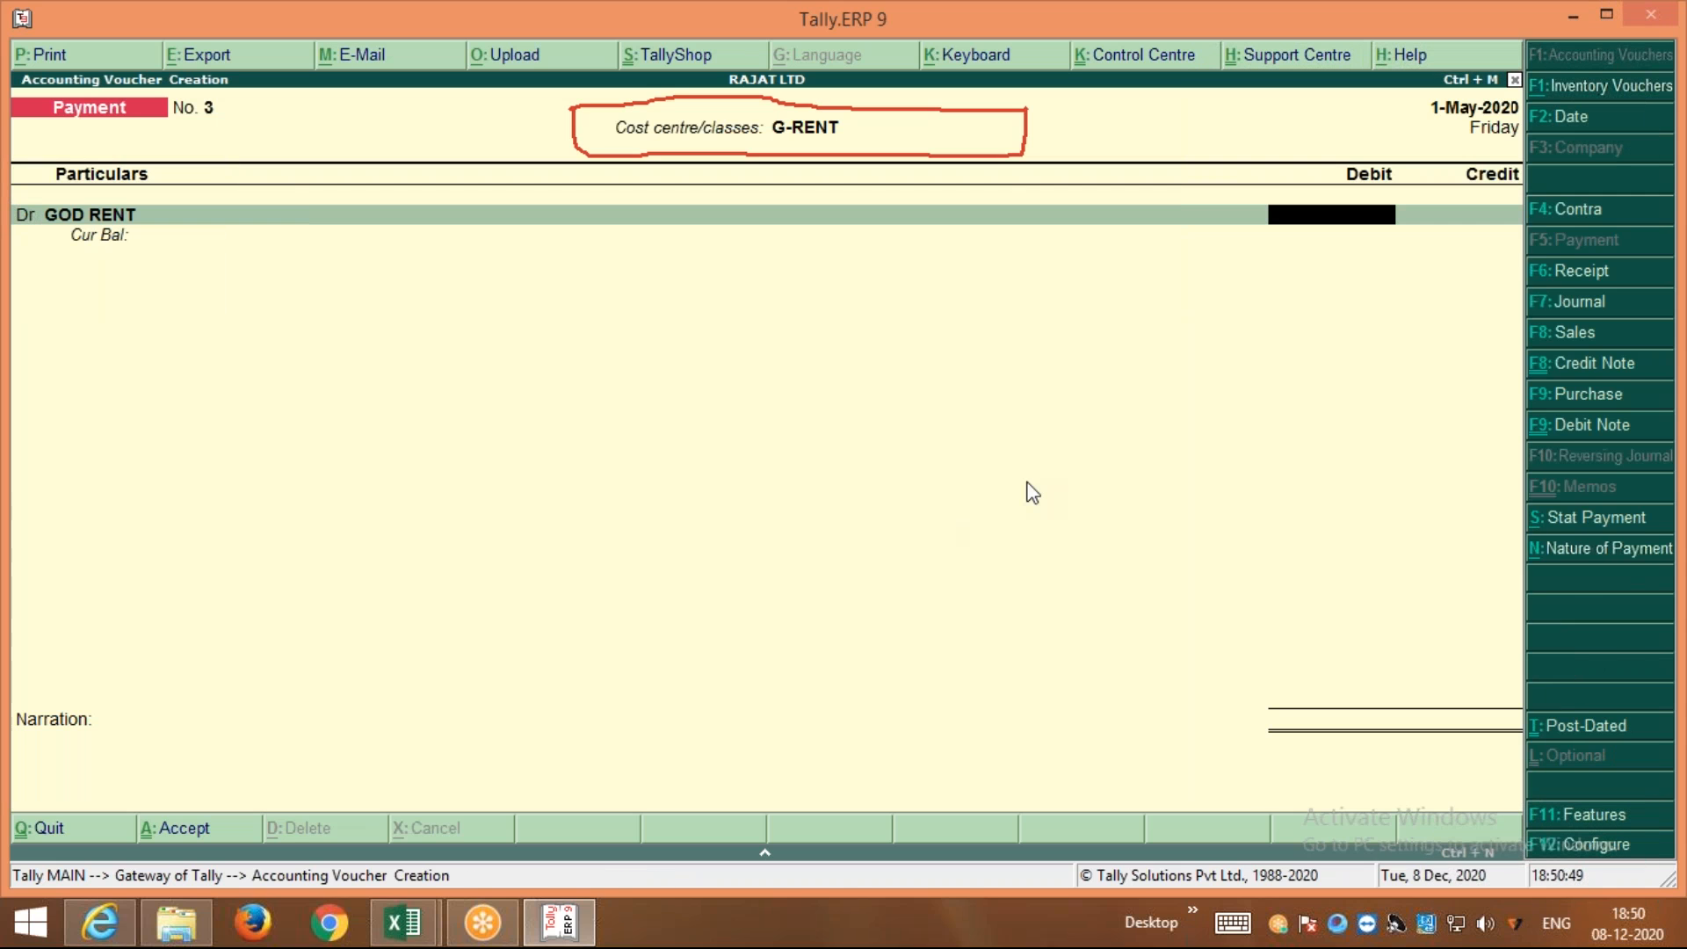
Consult the godown rent question in the workbook, and review the GOD RENT ledger's cost centre setting in Tally
{"action": "left_click", "coordinate": [422, 926]}
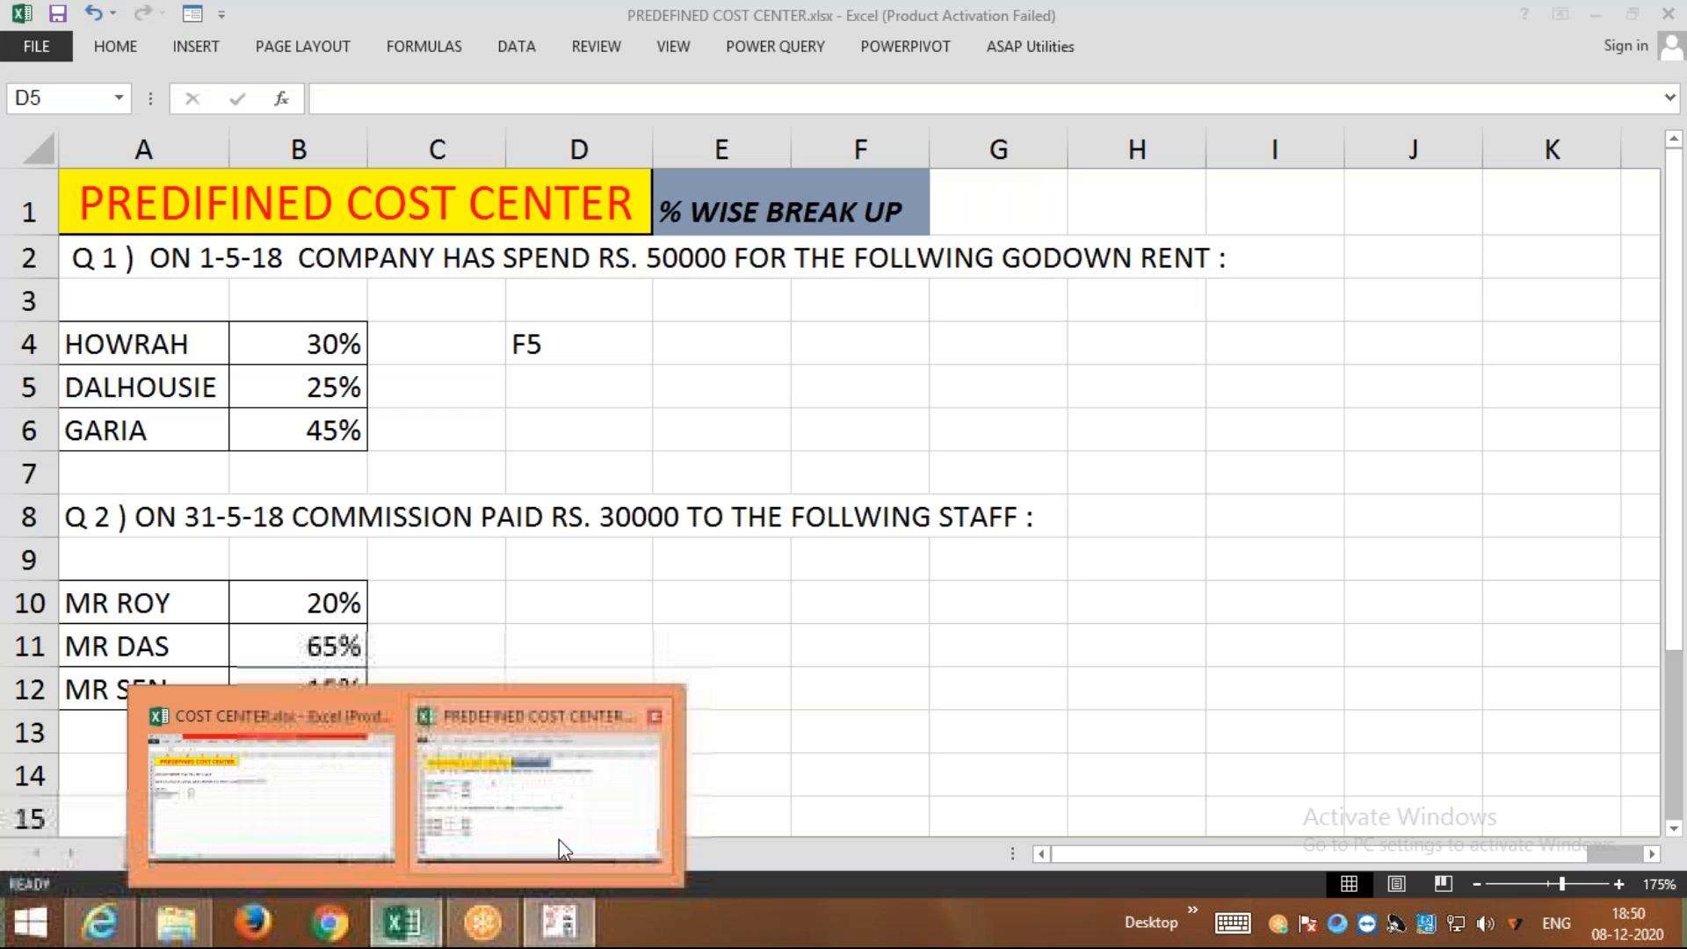
{"action": "left_click", "coordinate": [558, 840]}
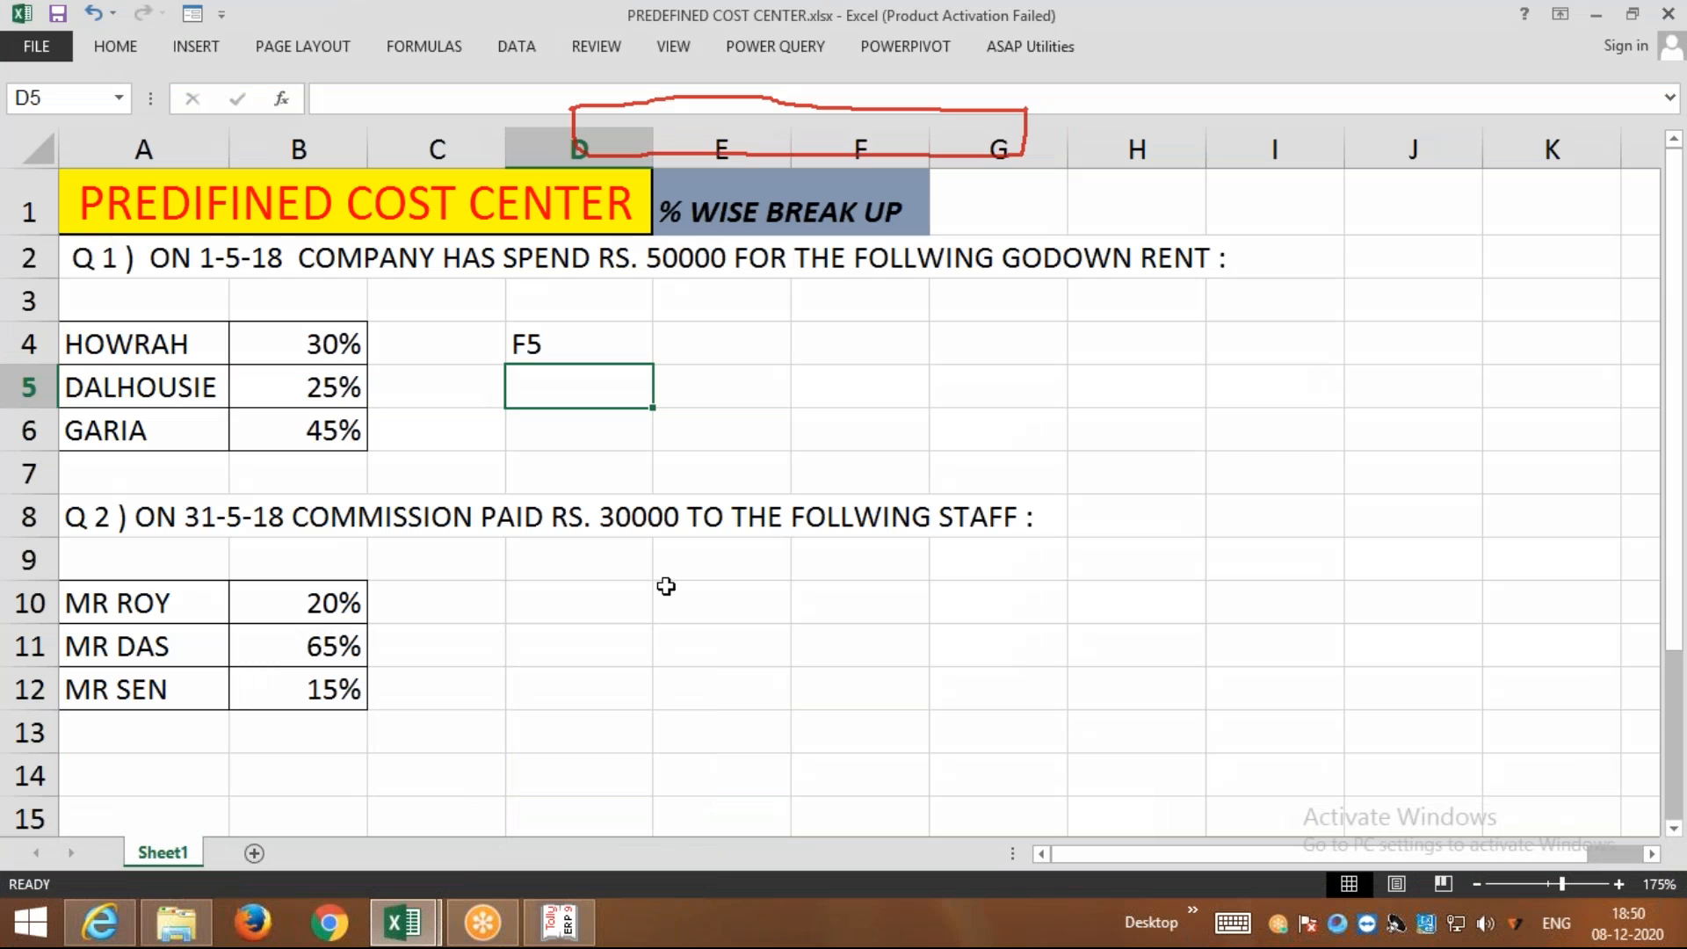
{"action": "key", "text": "alt+Tab"}
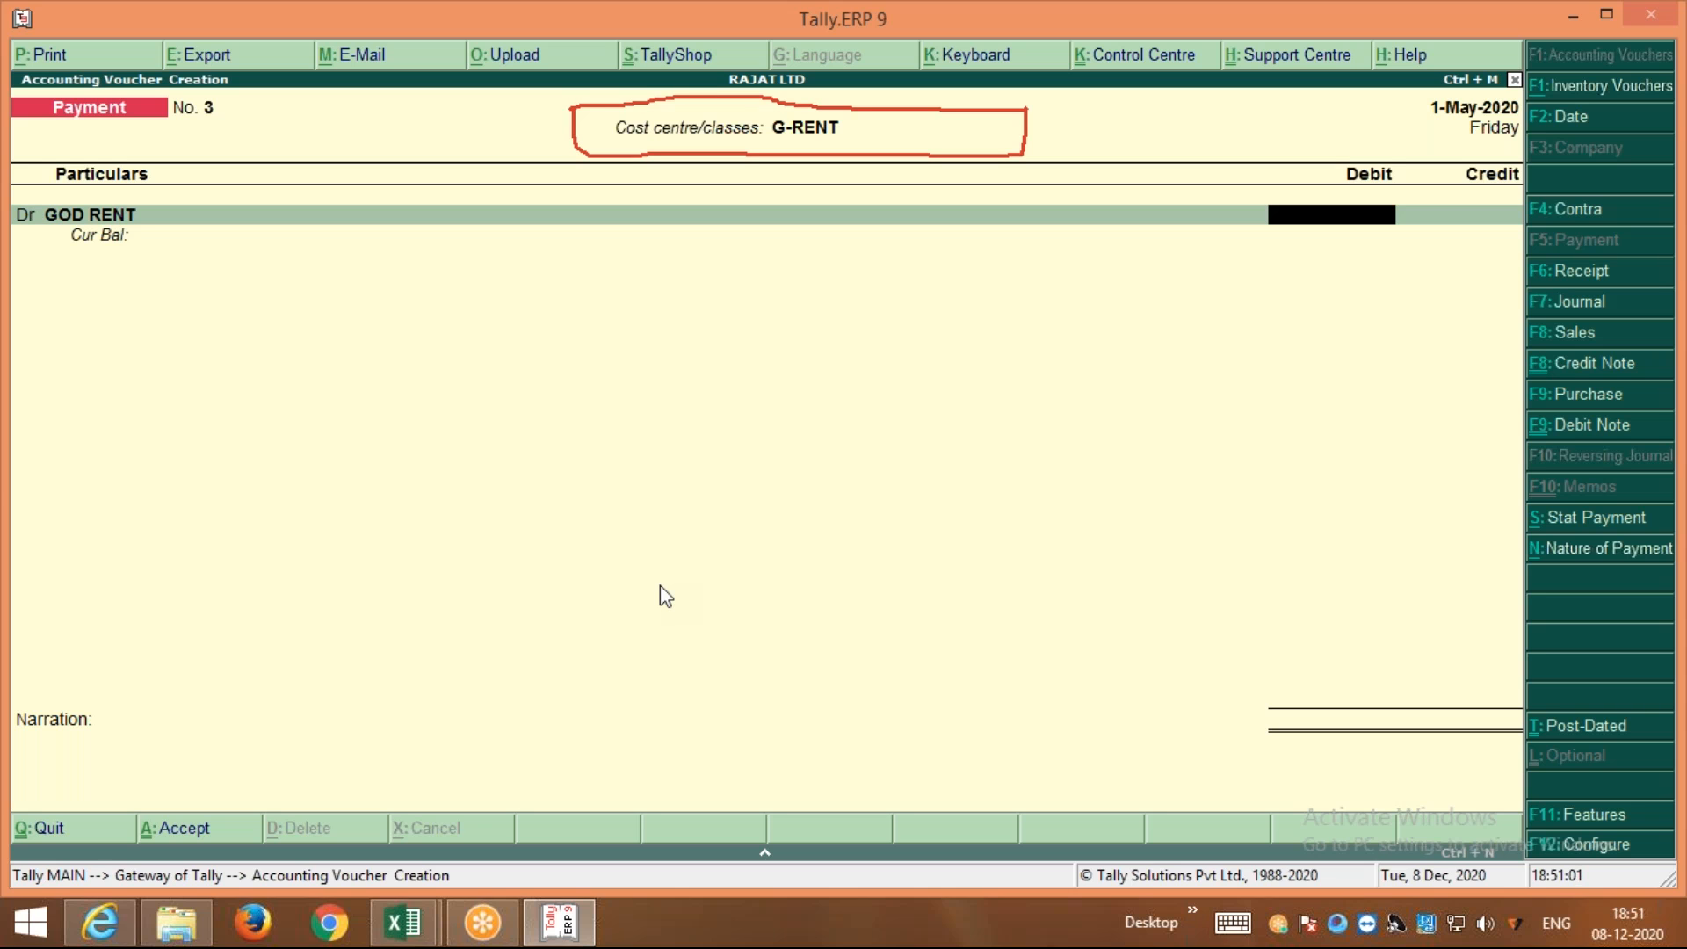
{"action": "left_click", "coordinate": [123, 218]}
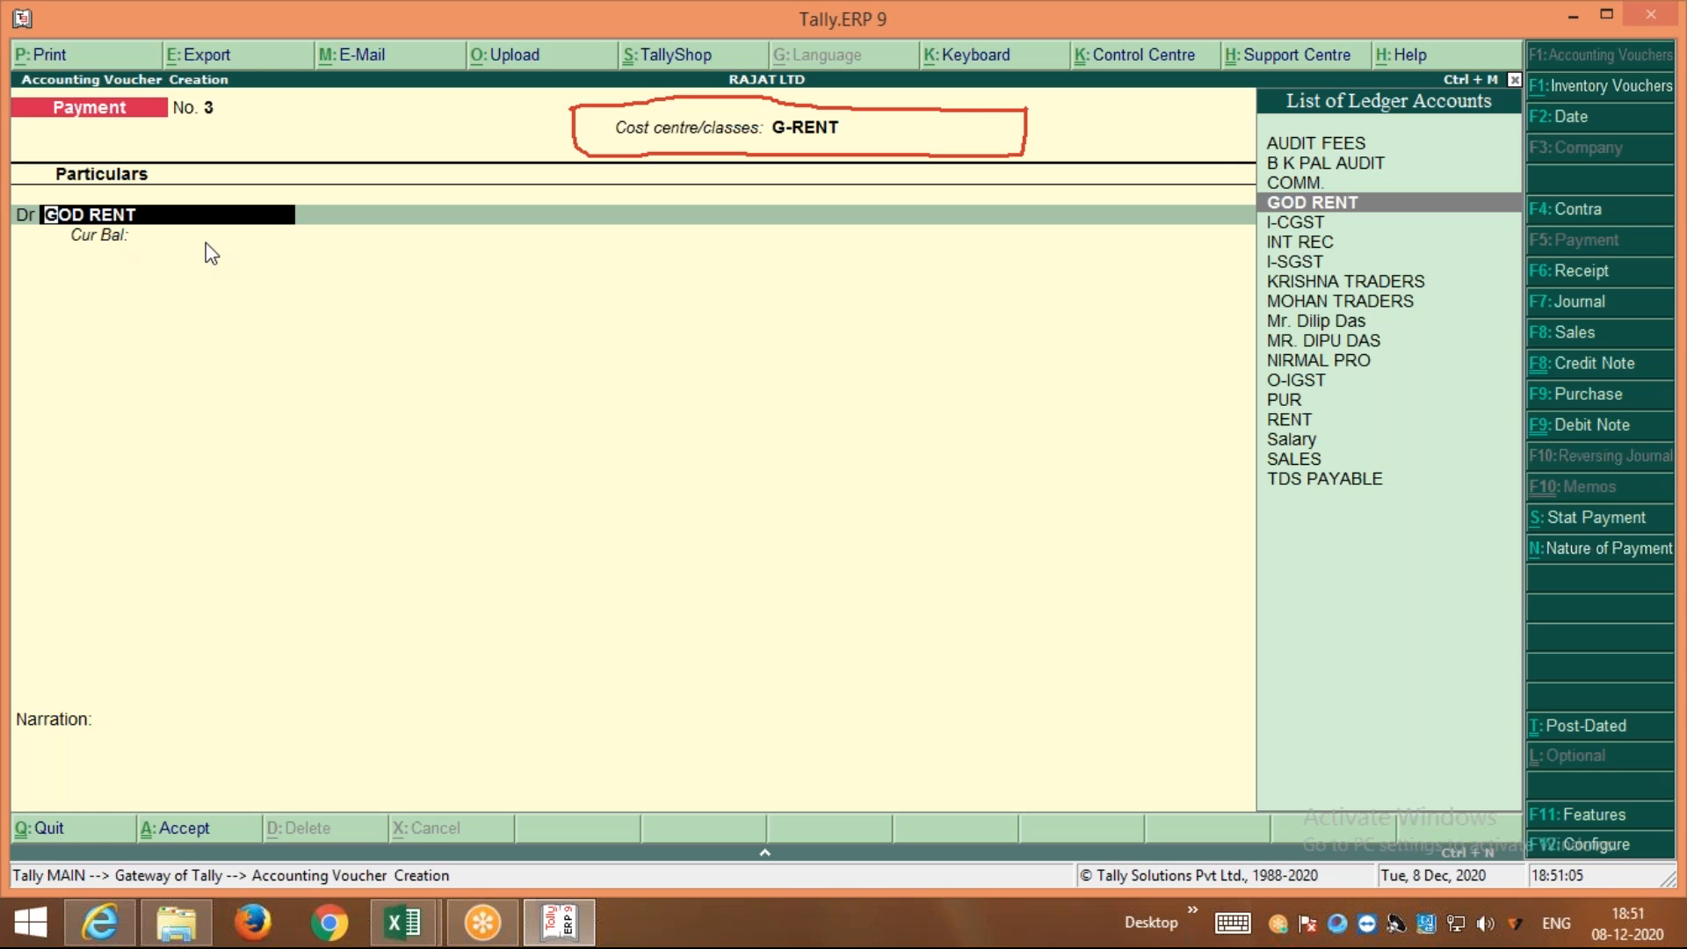
{"action": "key", "text": "ctrl+Return"}
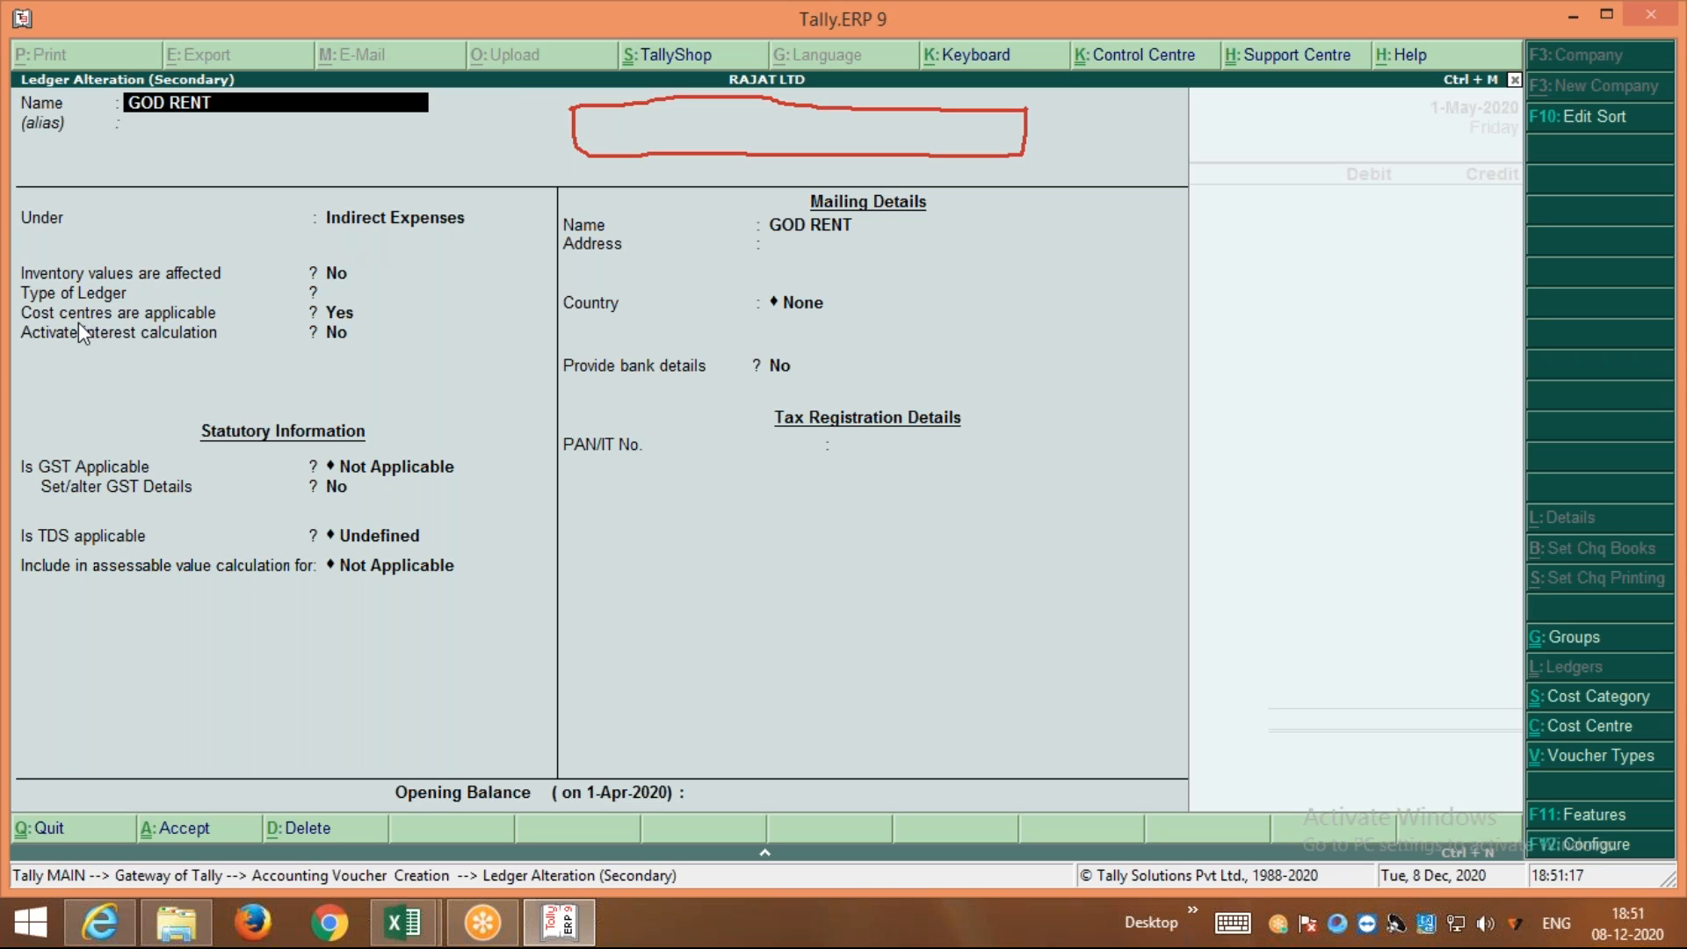
{"action": "left_click", "coordinate": [338, 316]}
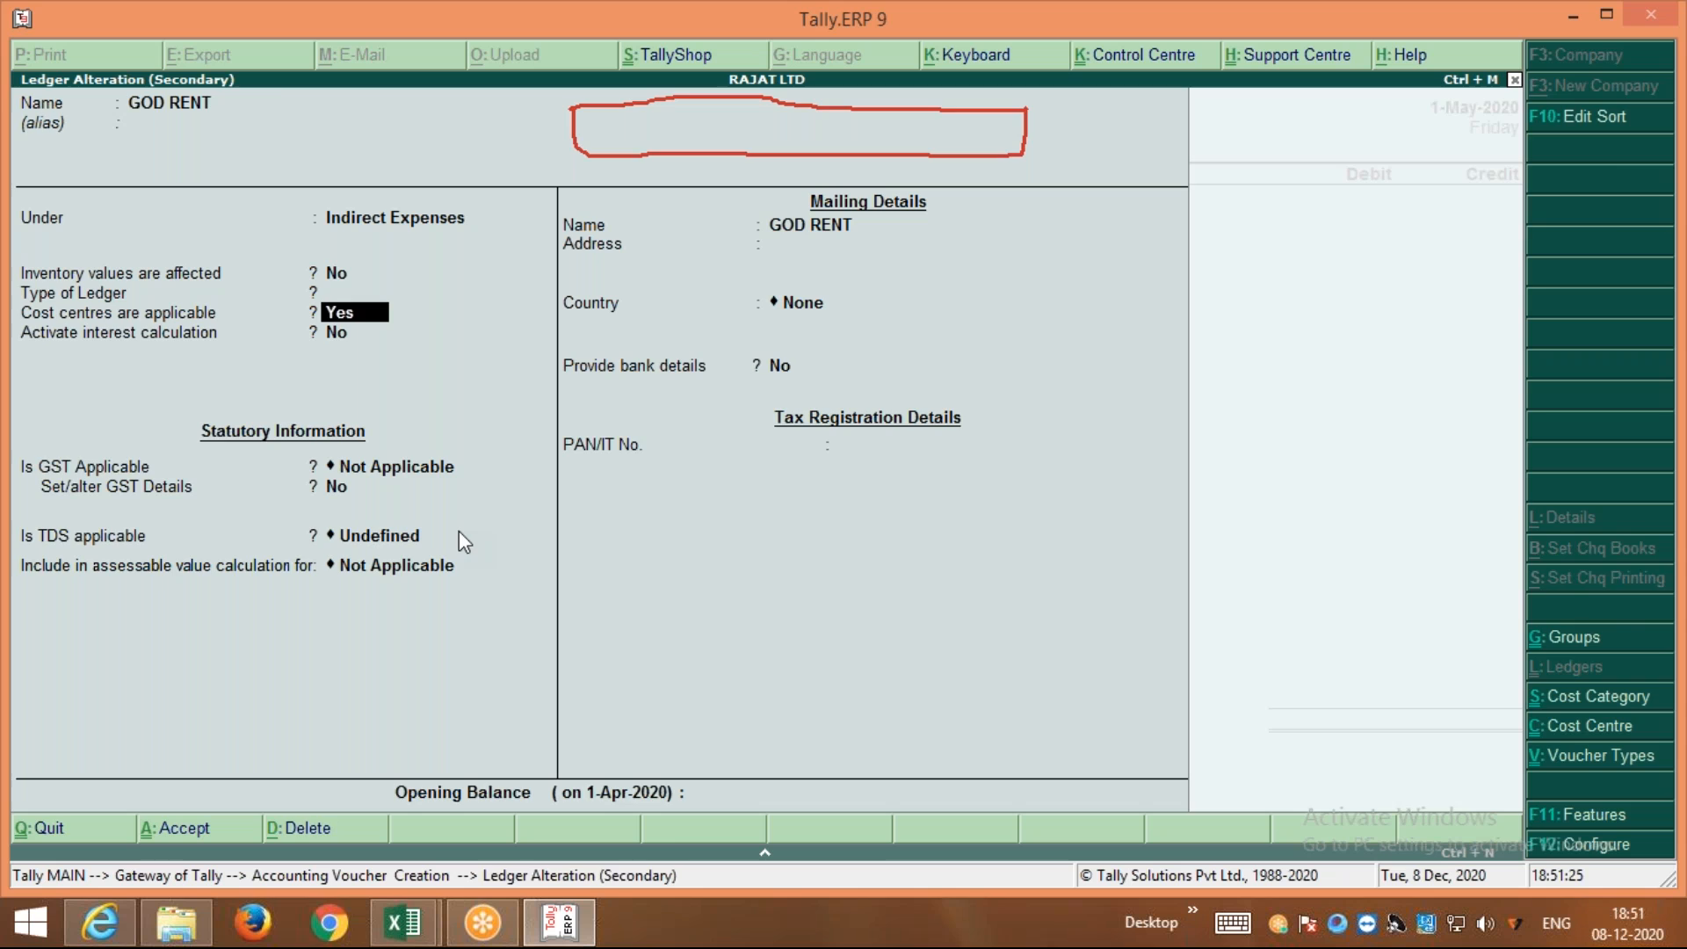
{"action": "key", "text": "ctrl+a"}
Enter 50000 as the debit amount for GOD RENT and check the percentage split in the Excel workbook
{"action": "type", "text": "50000"}
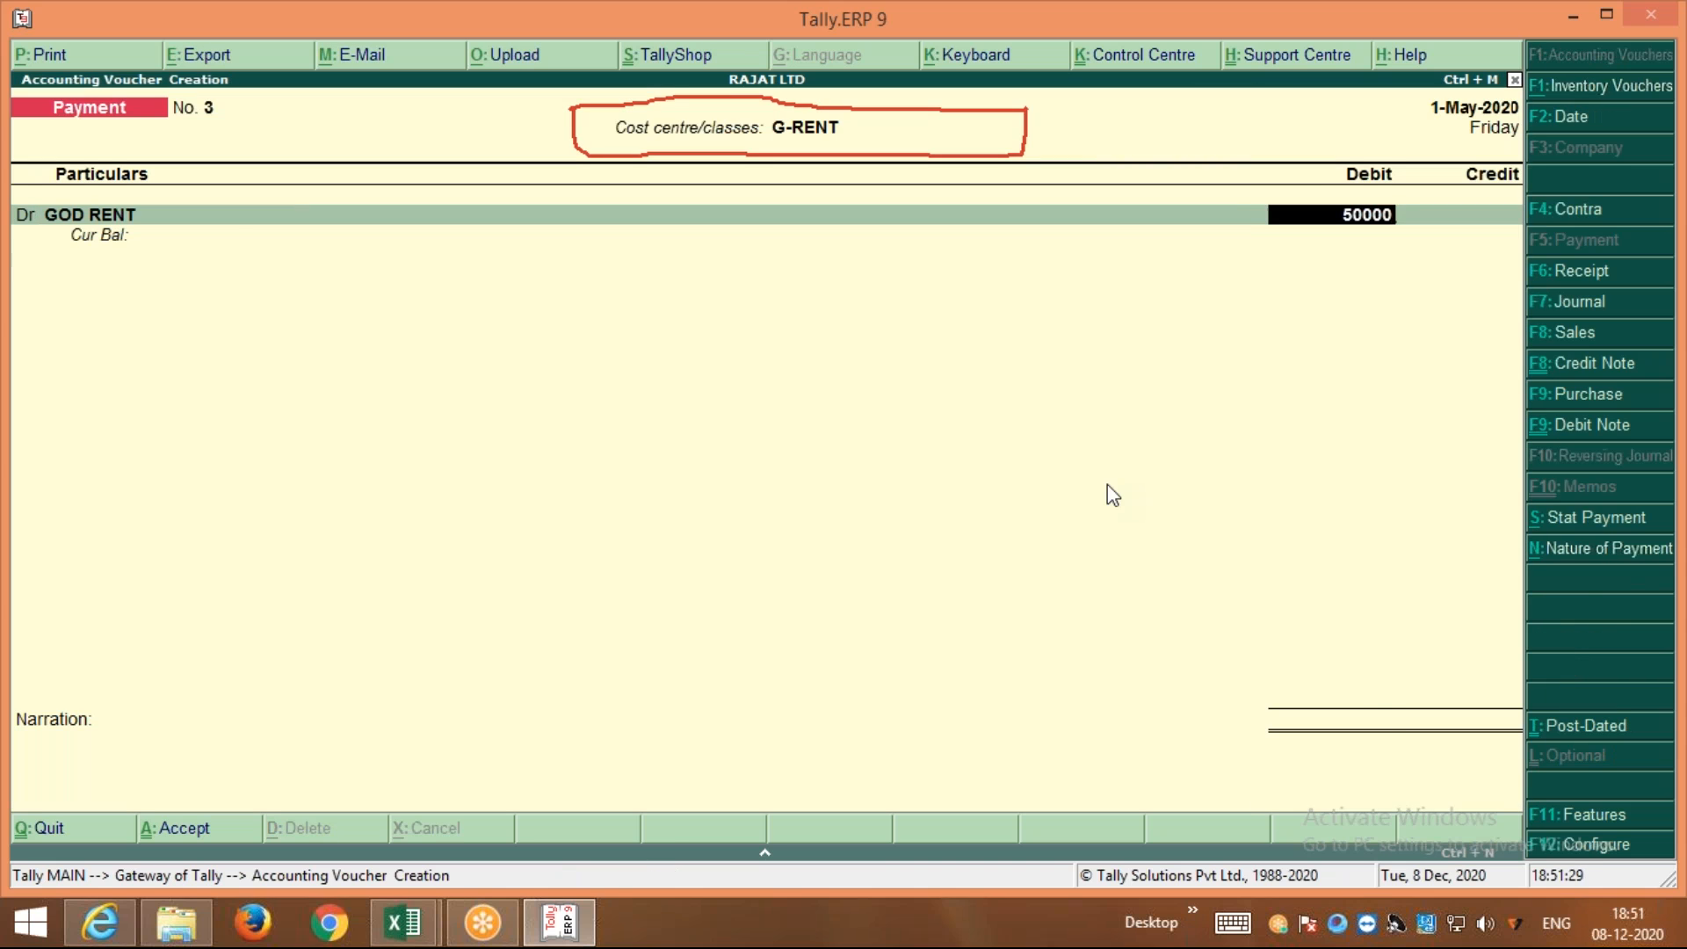
{"action": "key", "text": "Return"}
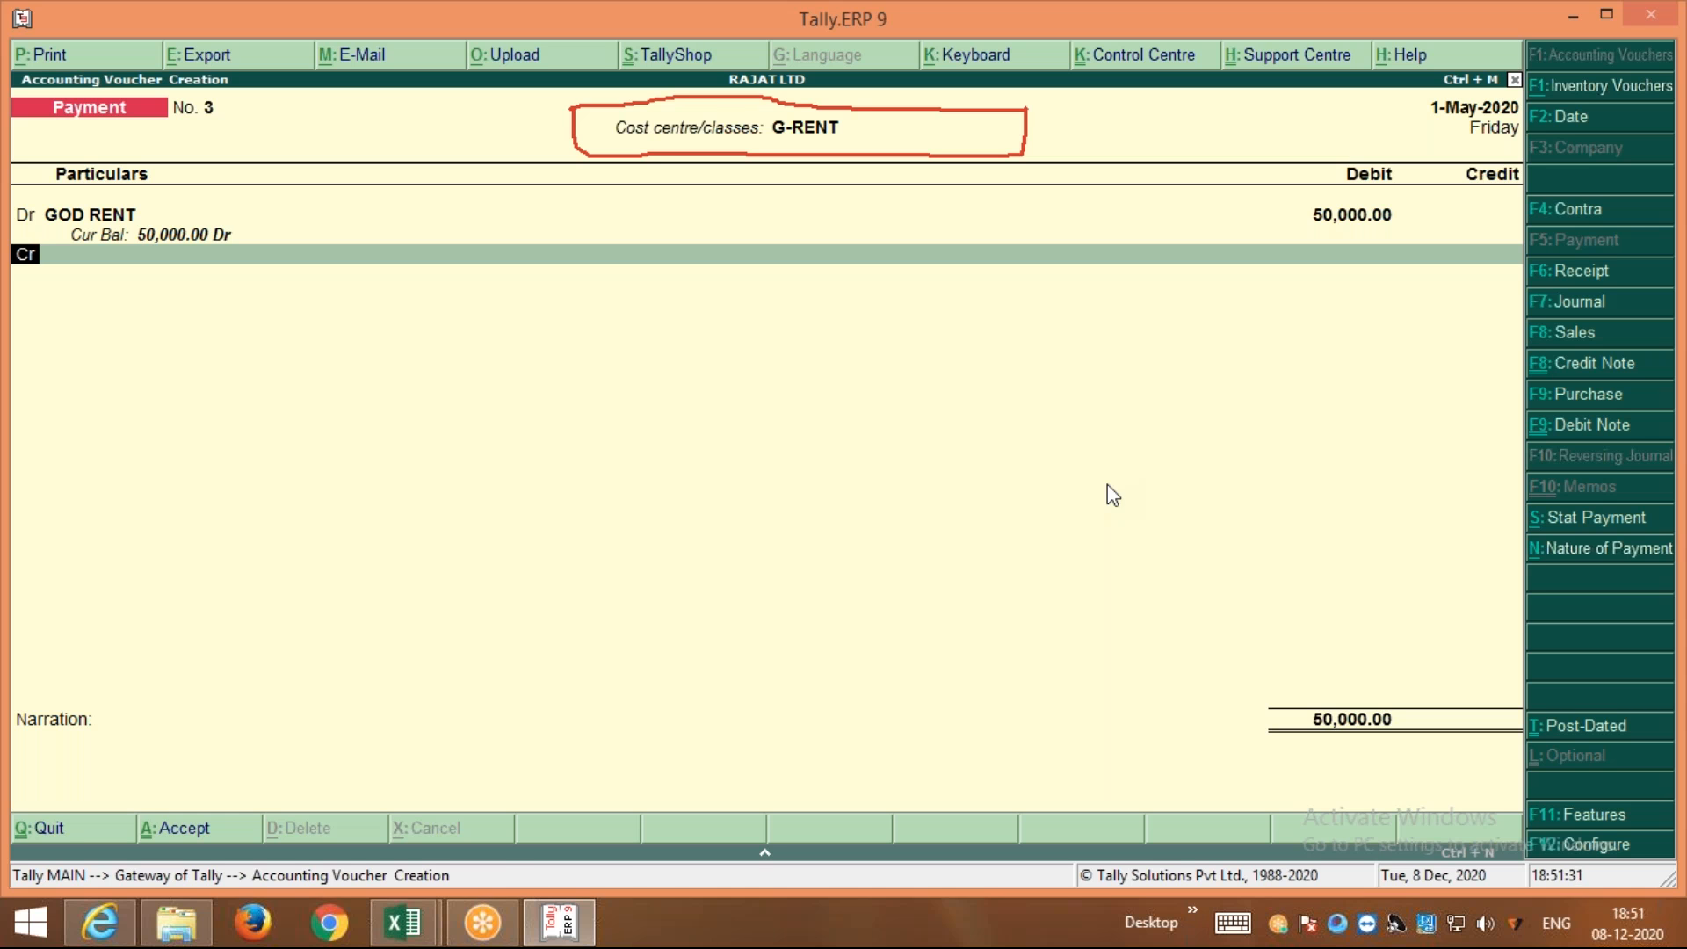
{"action": "left_click", "coordinate": [566, 932]}
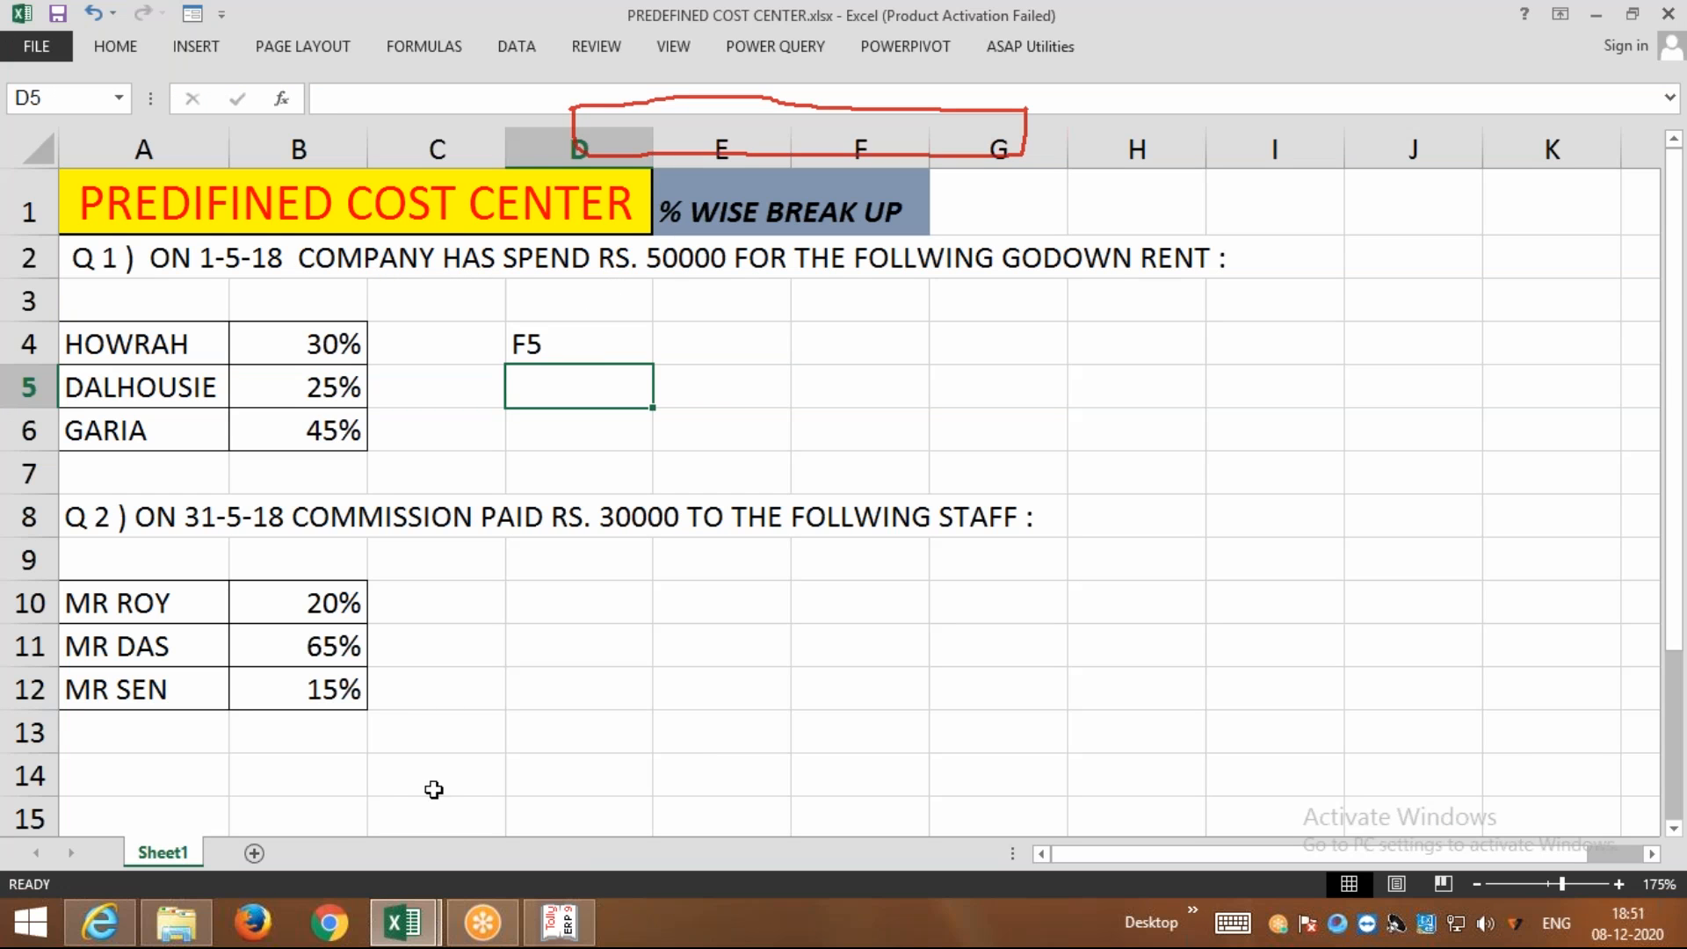
{"action": "mouse_move", "coordinate": [567, 928]}
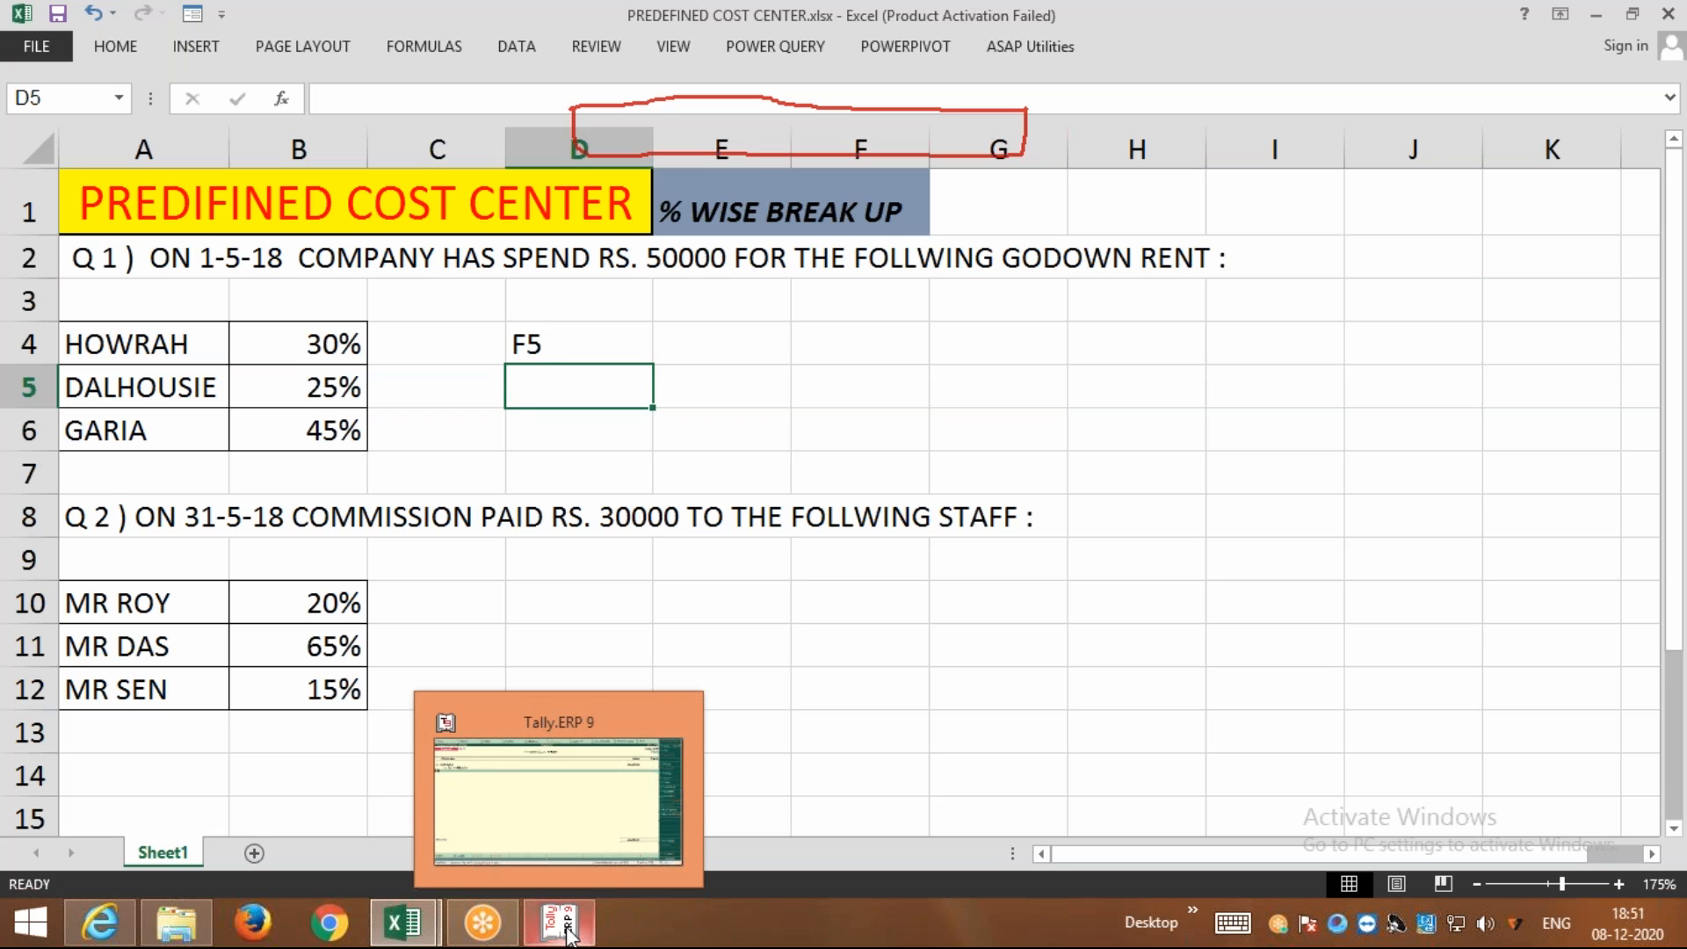
Switch back to Tally, credit Cash with 50,000 in the G-RENT payment voucher and leave the narration blank
{"action": "left_click", "coordinate": [567, 932]}
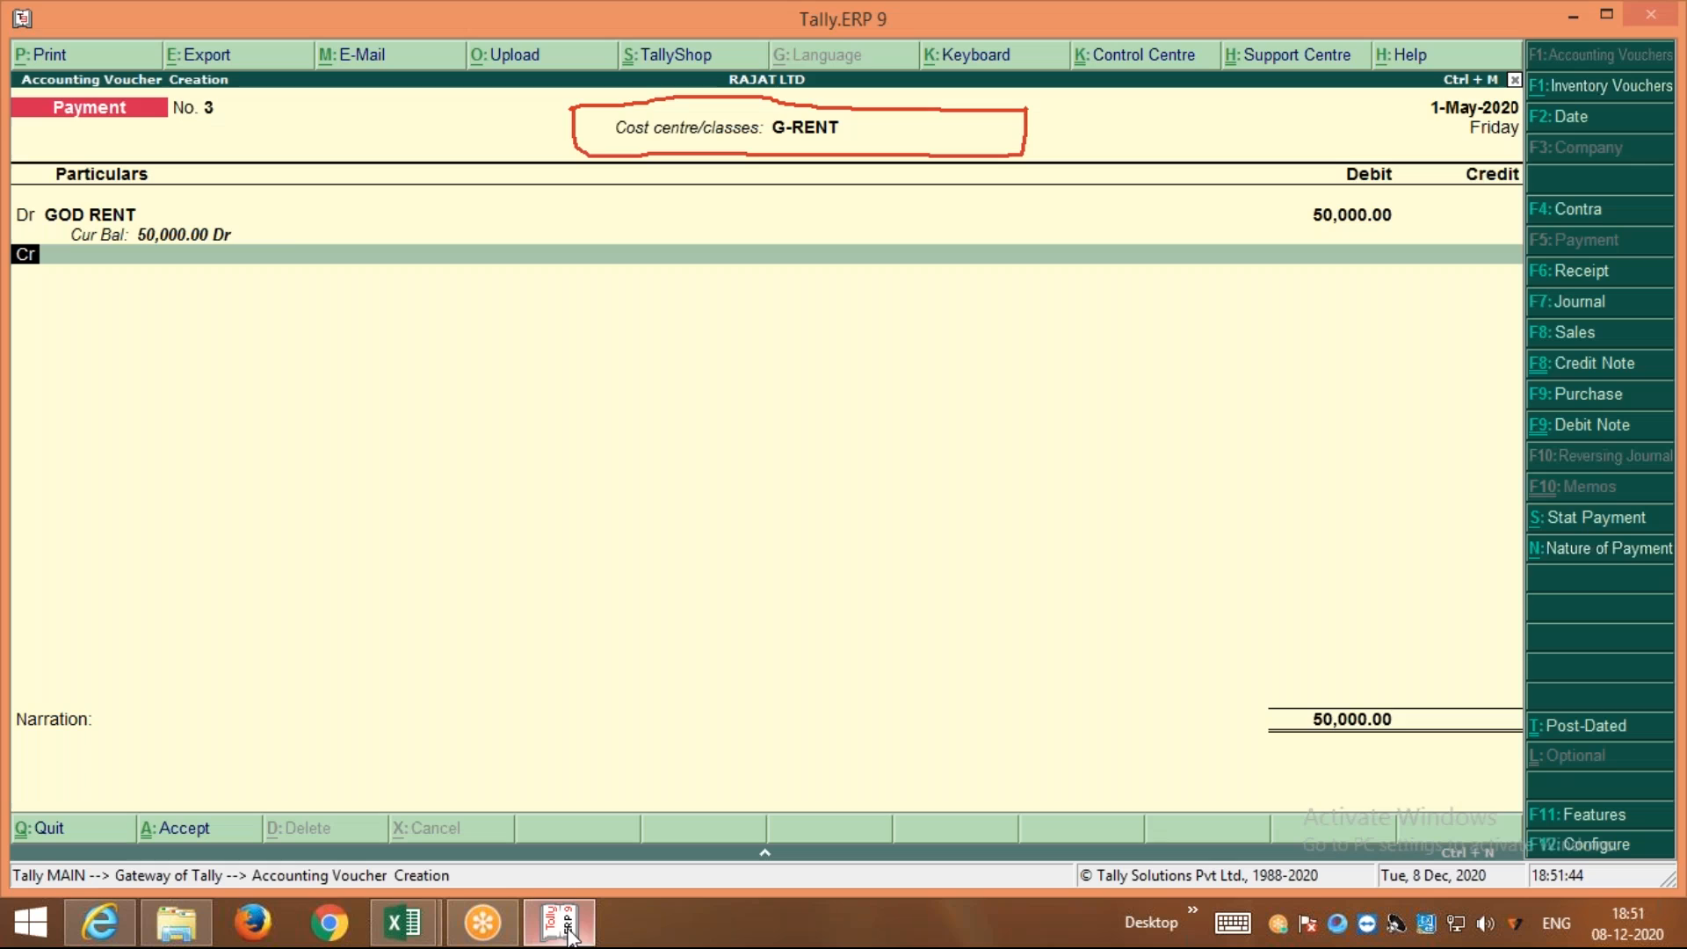
{"action": "type", "text": "C"}
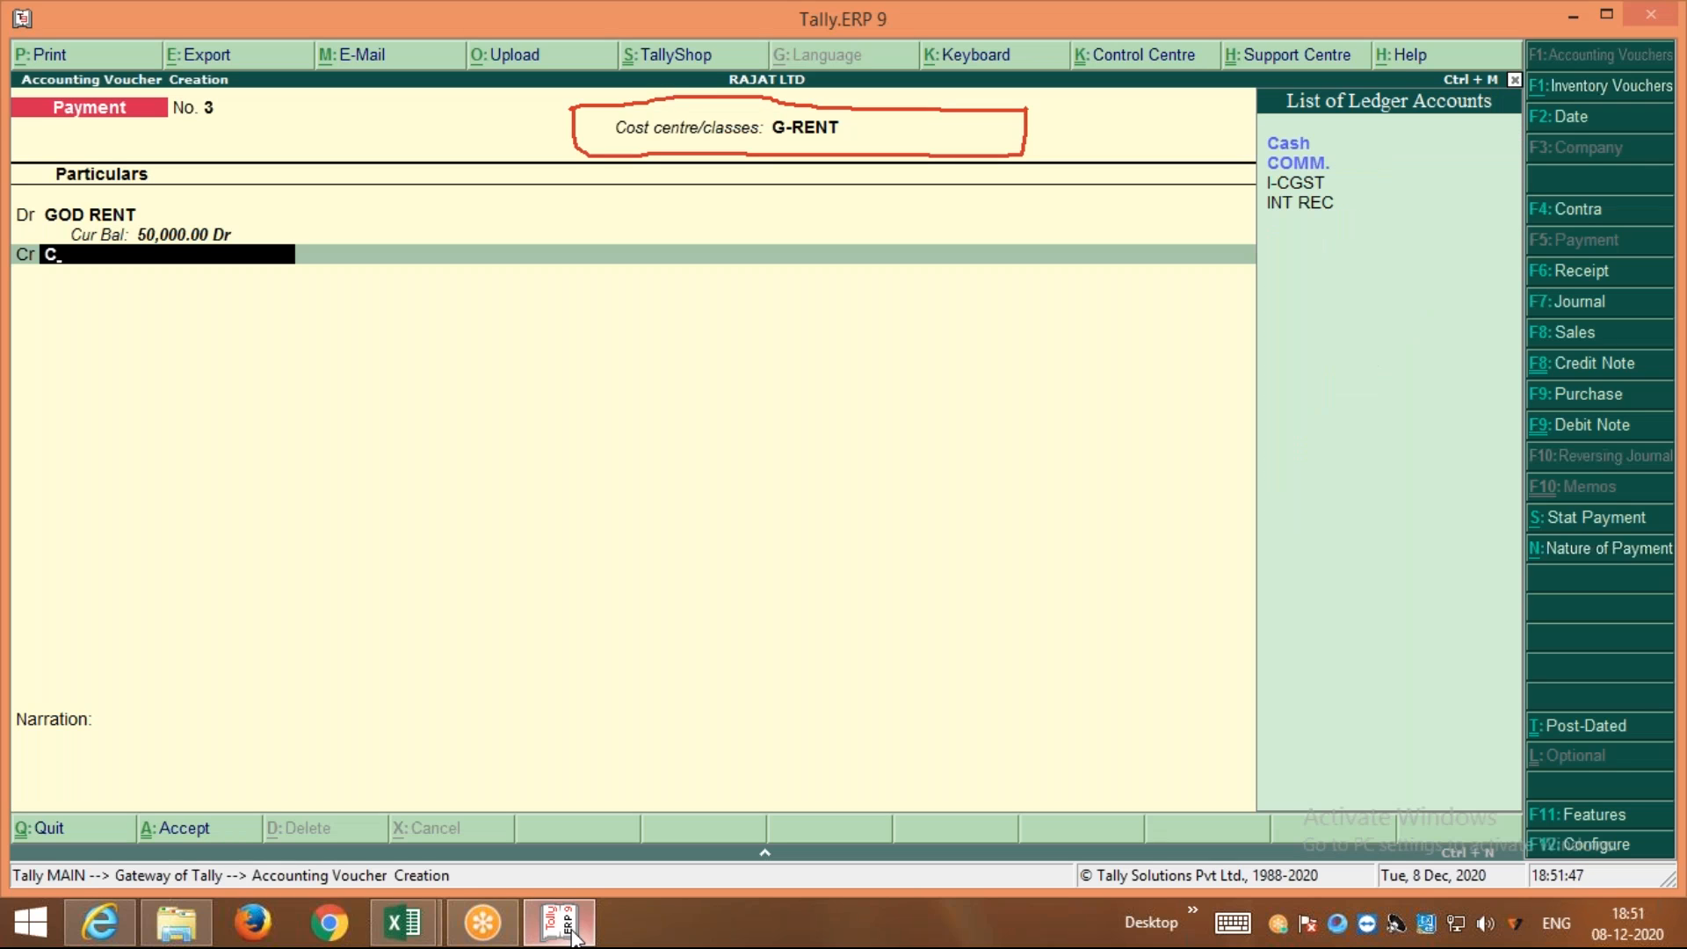
{"action": "key", "text": "Return"}
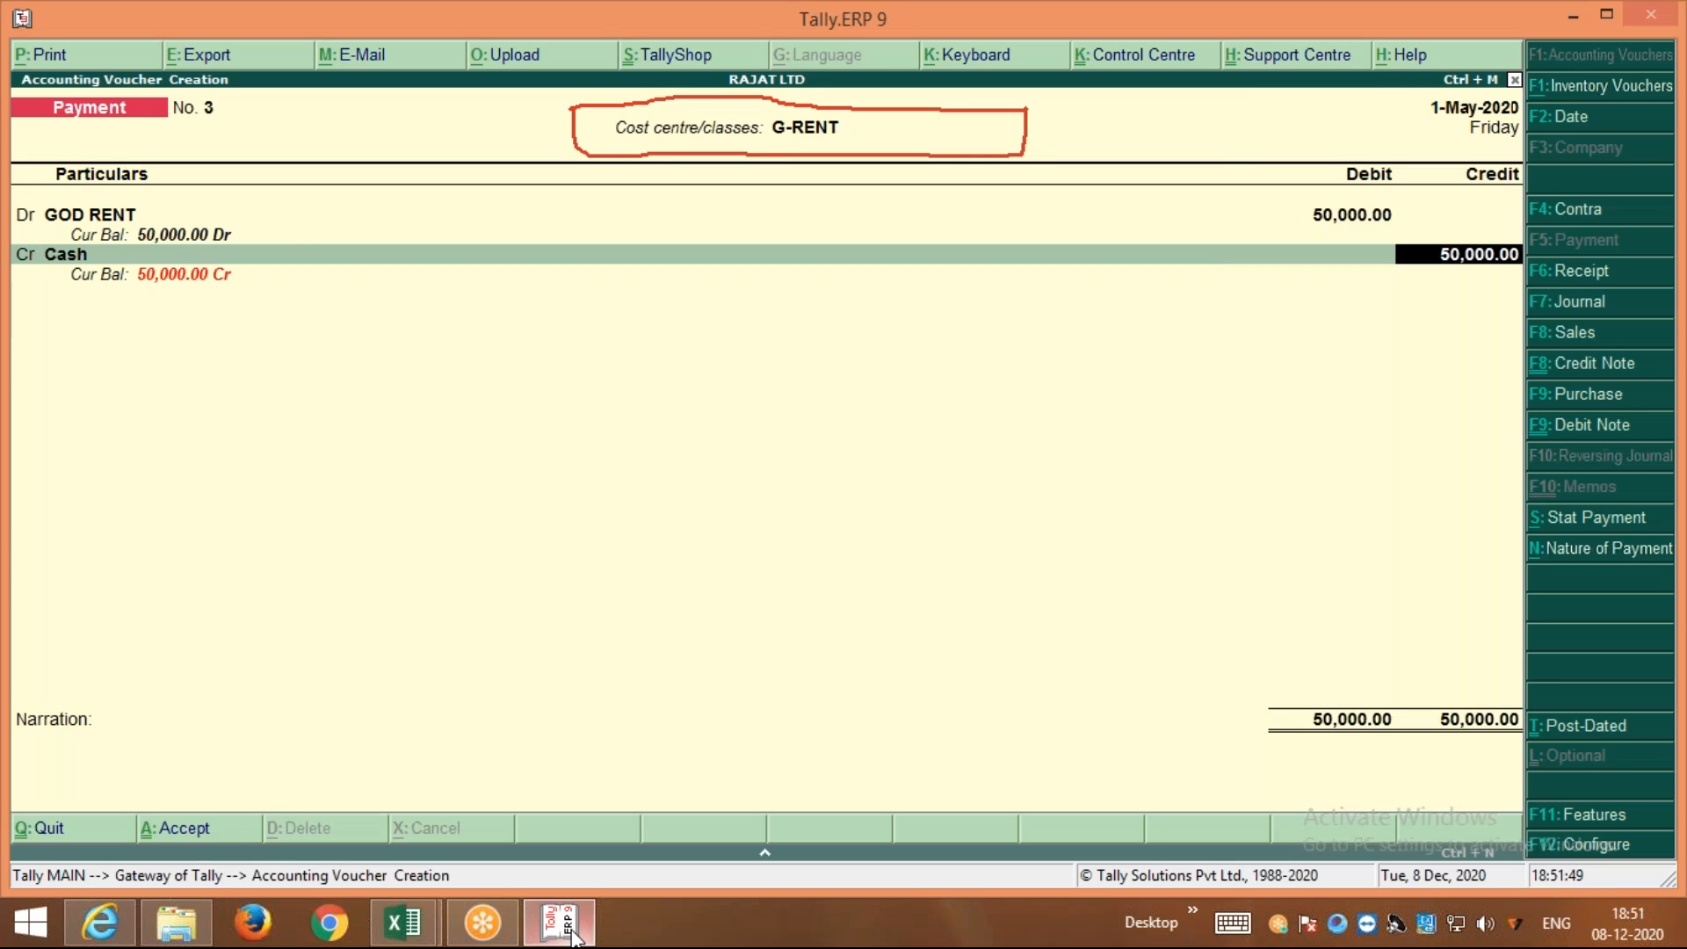
{"action": "key", "text": "Return"}
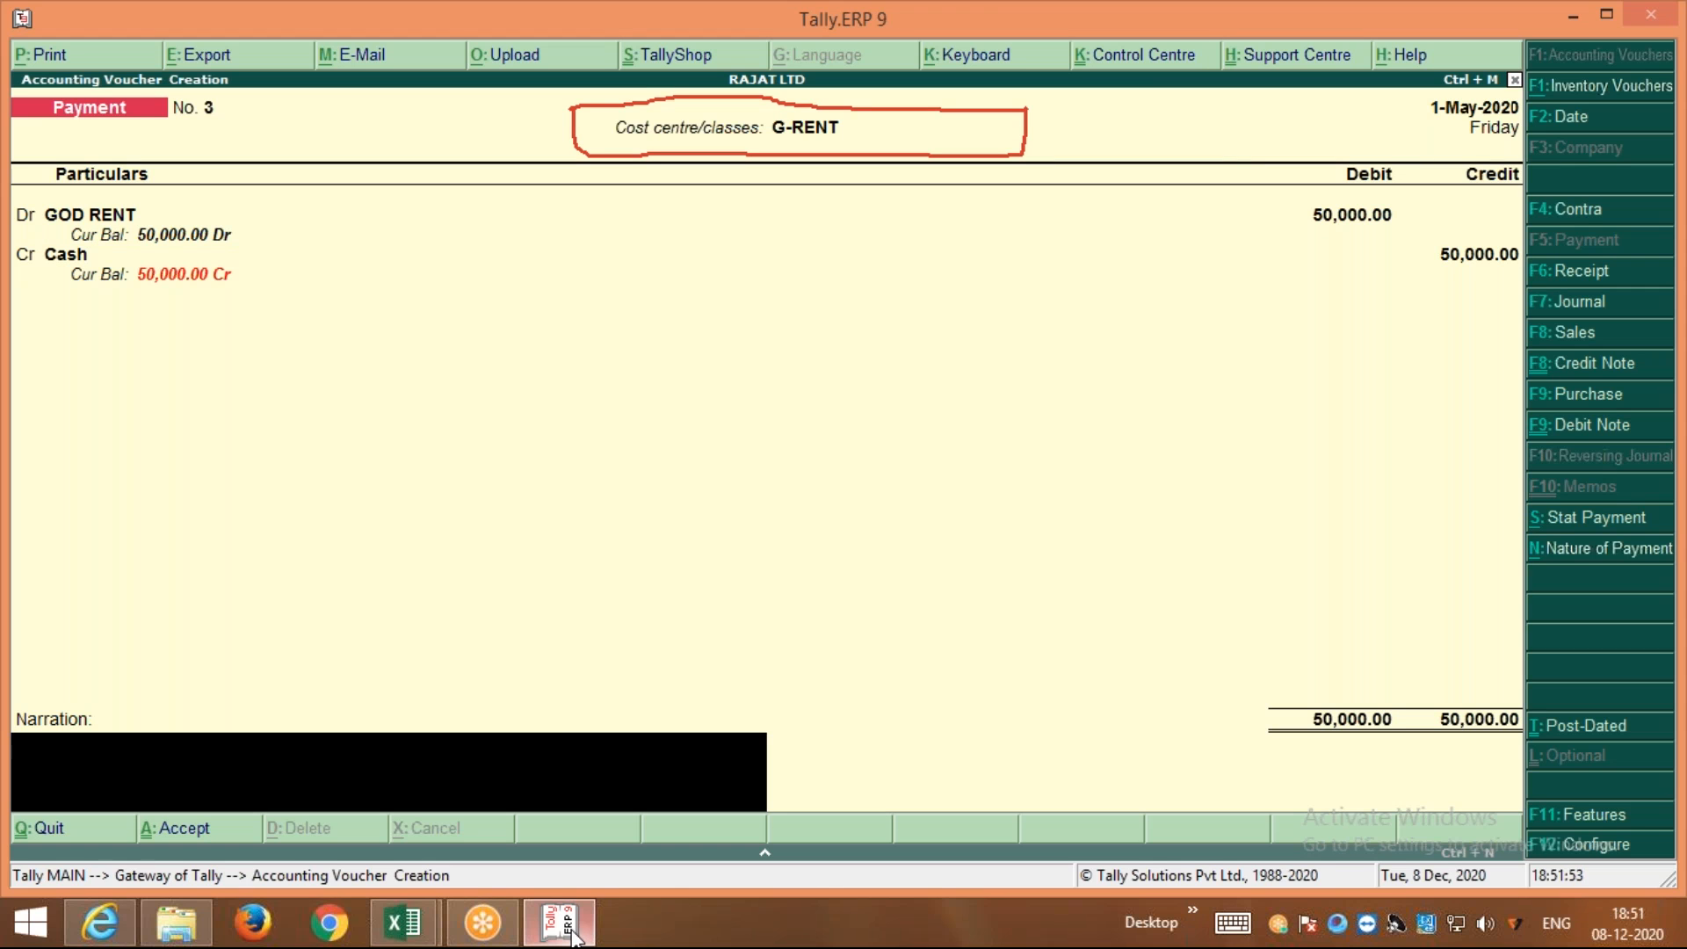
{"action": "key", "text": "Return"}
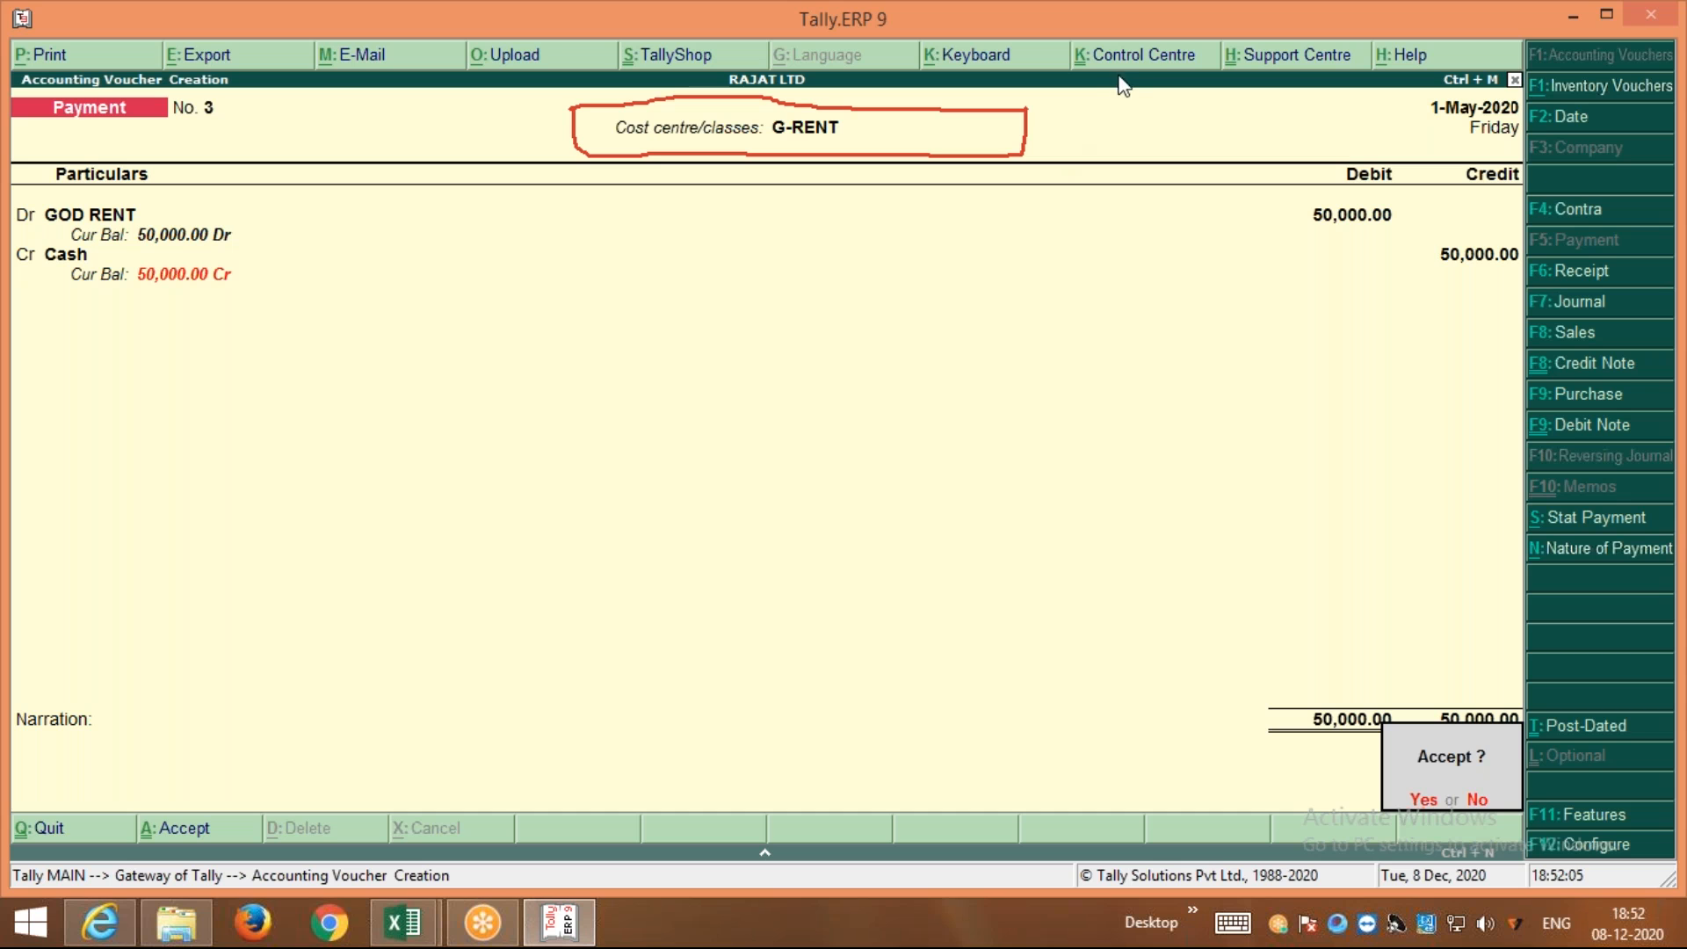
{"action": "left_click", "coordinate": [1179, 34]}
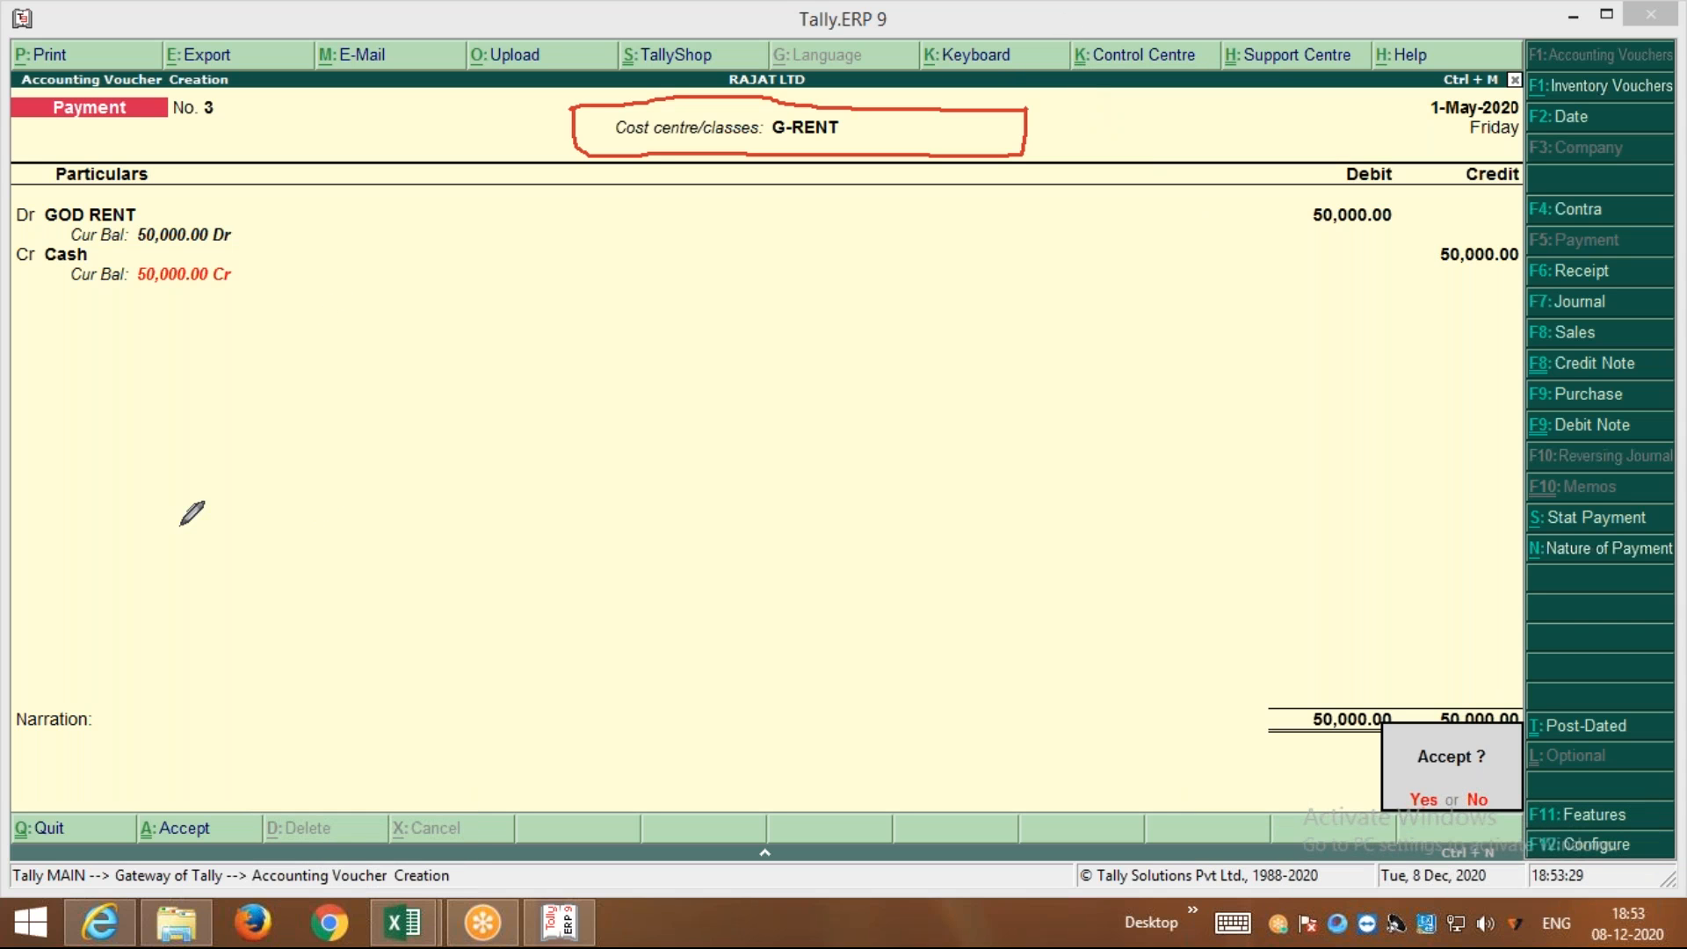
{"action": "mouse_move", "coordinate": [154, 526]}
{"action": "left_mouse_down"}
{"action": "mouse_move", "coordinate": [150, 484]}
{"action": "mouse_move", "coordinate": [215, 499]}
{"action": "mouse_move", "coordinate": [230, 439]}
{"action": "mouse_move", "coordinate": [245, 495]}
{"action": "mouse_move", "coordinate": [247, 463]}
{"action": "left_mouse_up"}
{"action": "left_click", "coordinate": [270, 471]}
{"action": "left_click", "coordinate": [272, 489]}
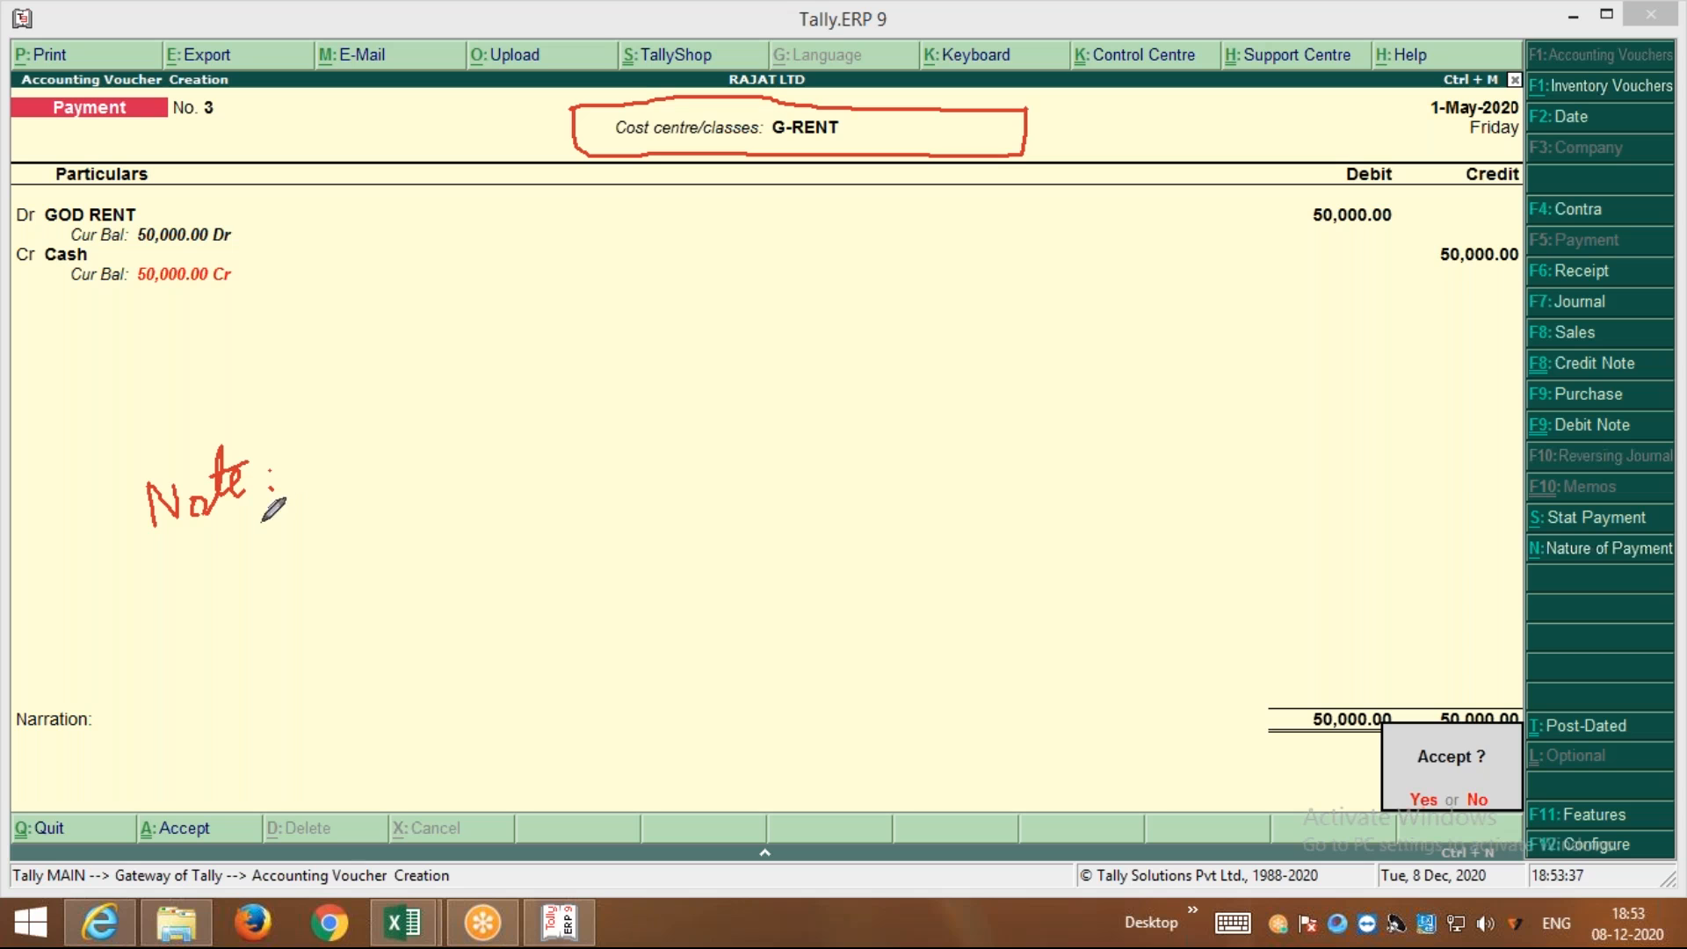
{"action": "left_click_drag", "start_coordinate": [156, 568], "coordinate": [260, 520]}
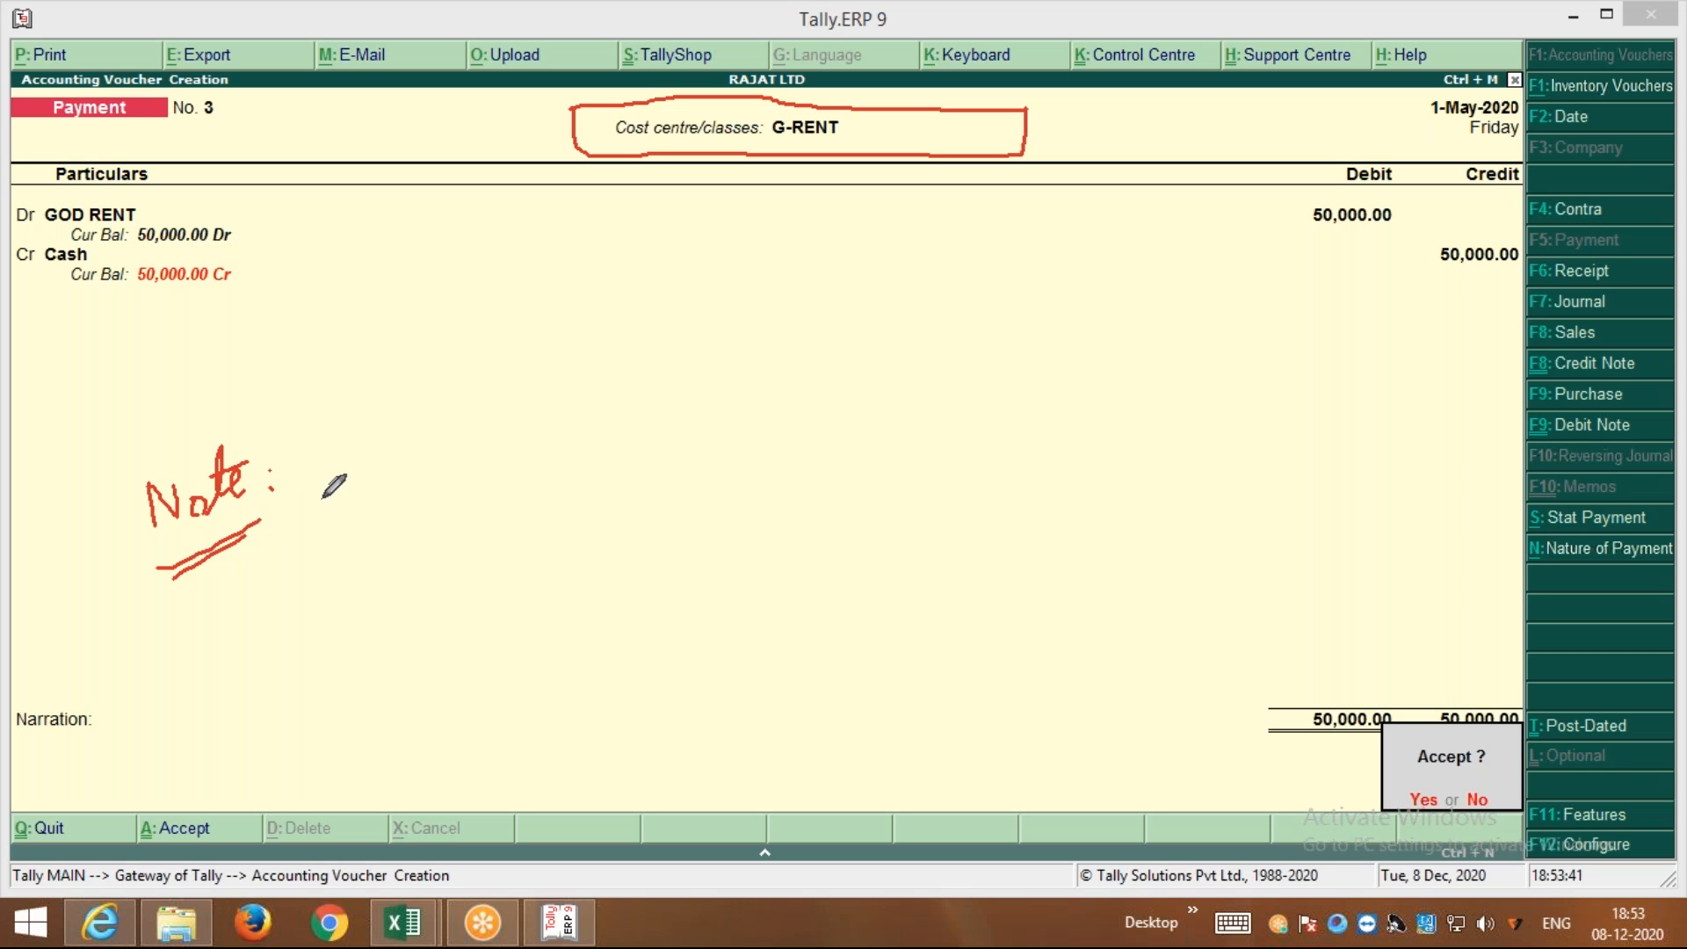
{"action": "mouse_move", "coordinate": [331, 453]}
{"action": "left_mouse_down"}
{"action": "mouse_move", "coordinate": [316, 474]}
{"action": "mouse_move", "coordinate": [354, 391]}
{"action": "mouse_move", "coordinate": [359, 453]}
{"action": "mouse_move", "coordinate": [457, 404]}
{"action": "mouse_move", "coordinate": [479, 423]}
{"action": "mouse_move", "coordinate": [520, 403]}
{"action": "left_mouse_up"}
{"action": "left_click_drag", "start_coordinate": [546, 340], "coordinate": [553, 392]}
{"action": "mouse_move", "coordinate": [538, 377]}
{"action": "left_mouse_down"}
{"action": "mouse_move", "coordinate": [570, 365]}
{"action": "mouse_move", "coordinate": [573, 387]}
{"action": "mouse_move", "coordinate": [636, 346]}
{"action": "mouse_move", "coordinate": [727, 395]}
{"action": "mouse_move", "coordinate": [710, 333]}
{"action": "mouse_move", "coordinate": [743, 322]}
{"action": "left_mouse_up"}
{"action": "left_click", "coordinate": [796, 299]}
{"action": "left_click_drag", "start_coordinate": [832, 271], "coordinate": [794, 347]}
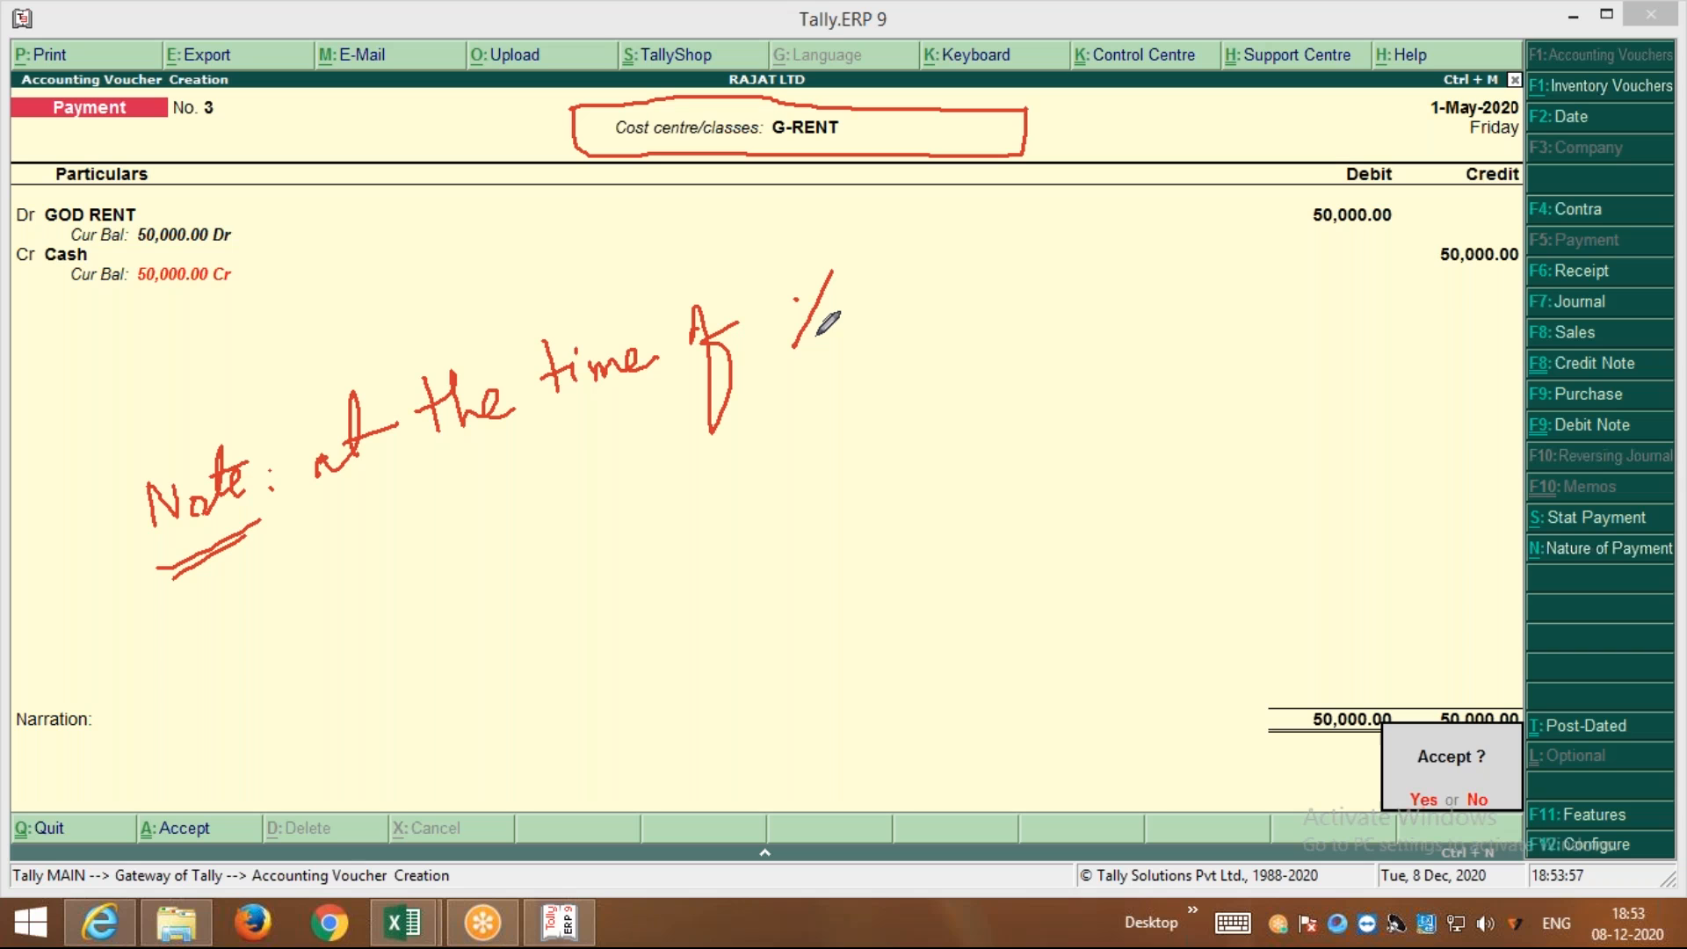
{"action": "left_click", "coordinate": [817, 336]}
{"action": "left_click_drag", "start_coordinate": [757, 304], "coordinate": [772, 332]}
{"action": "left_click_drag", "start_coordinate": [711, 268], "coordinate": [770, 264]}
{"action": "mouse_move", "coordinate": [764, 193]}
{"action": "left_mouse_down"}
{"action": "mouse_move", "coordinate": [766, 268]}
{"action": "mouse_move", "coordinate": [795, 221]}
{"action": "mouse_move", "coordinate": [789, 234]}
{"action": "mouse_move", "coordinate": [820, 214]}
{"action": "mouse_move", "coordinate": [833, 227]}
{"action": "left_mouse_up"}
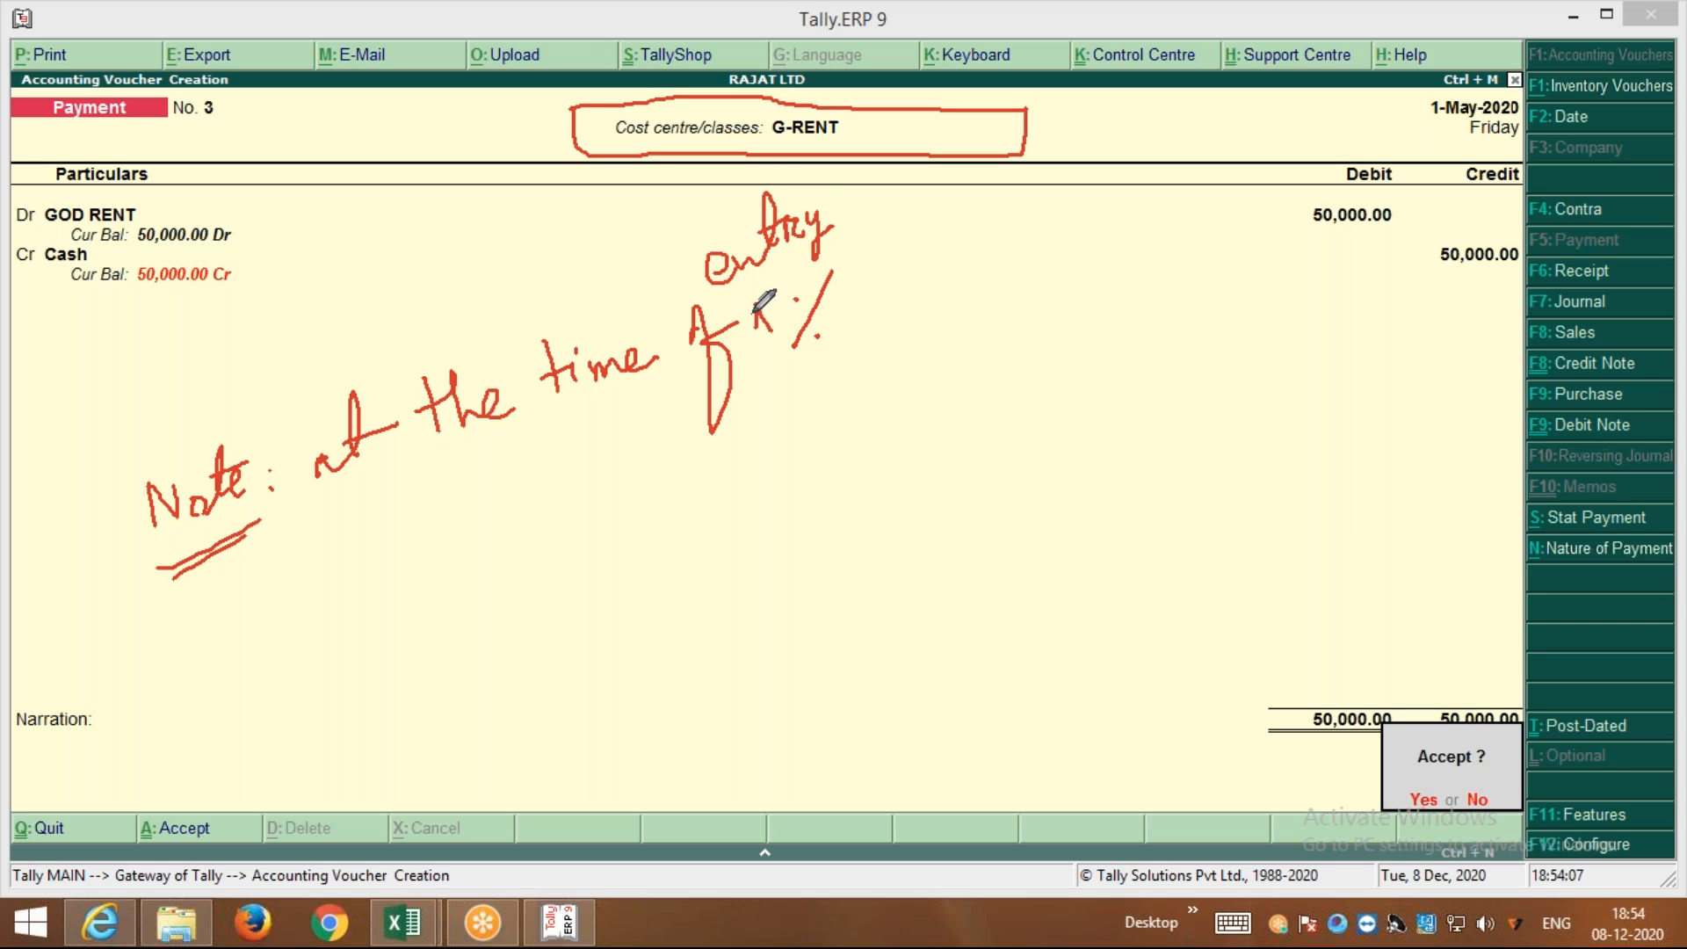
{"action": "left_click_drag", "start_coordinate": [756, 297], "coordinate": [757, 335]}
{"action": "mouse_move", "coordinate": [857, 272]}
{"action": "left_mouse_down"}
{"action": "mouse_move", "coordinate": [861, 303]}
{"action": "mouse_move", "coordinate": [898, 268]}
{"action": "mouse_move", "coordinate": [959, 296]}
{"action": "left_mouse_up"}
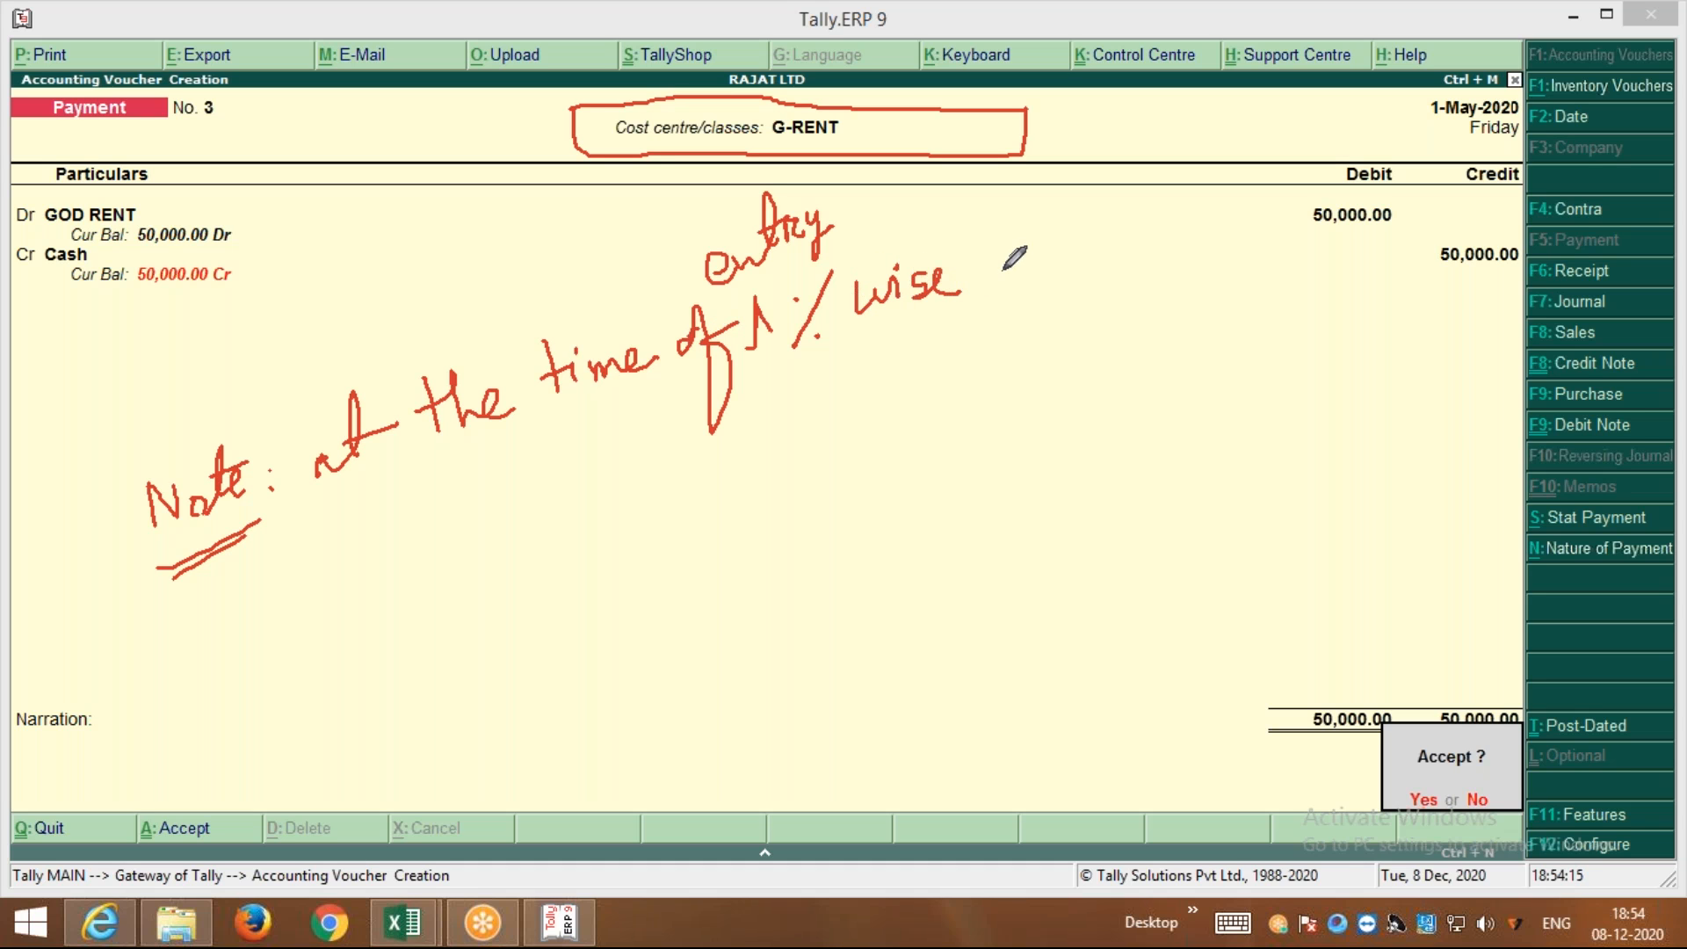
{"action": "mouse_move", "coordinate": [1004, 239]}
{"action": "left_mouse_down"}
{"action": "mouse_move", "coordinate": [1006, 284]}
{"action": "mouse_move", "coordinate": [1021, 261]}
{"action": "mouse_move", "coordinate": [1074, 276]}
{"action": "mouse_move", "coordinate": [1167, 222]}
{"action": "mouse_move", "coordinate": [1147, 261]}
{"action": "mouse_move", "coordinate": [1188, 242]}
{"action": "mouse_move", "coordinate": [1200, 258]}
{"action": "mouse_move", "coordinate": [1202, 236]}
{"action": "left_mouse_up"}
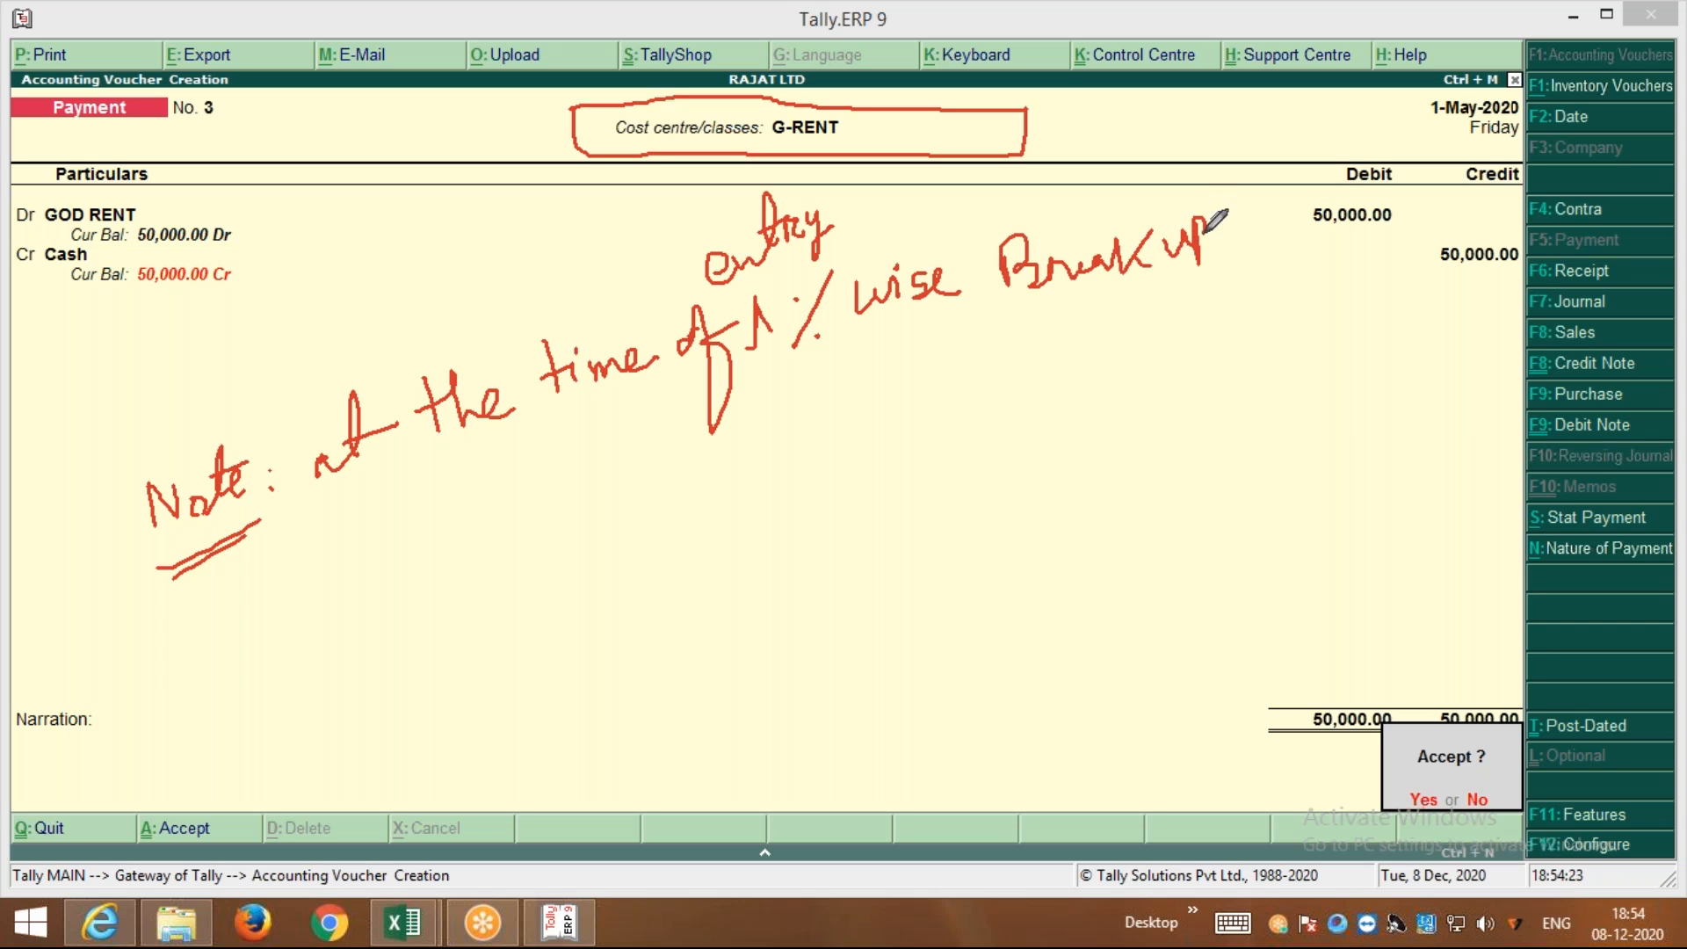
{"action": "mouse_move", "coordinate": [245, 587]}
{"action": "left_mouse_down"}
{"action": "mouse_move", "coordinate": [286, 619]}
{"action": "mouse_move", "coordinate": [379, 580]}
{"action": "mouse_move", "coordinate": [470, 607]}
{"action": "mouse_move", "coordinate": [492, 580]}
{"action": "mouse_move", "coordinate": [501, 601]}
{"action": "mouse_move", "coordinate": [528, 551]}
{"action": "left_mouse_up"}
{"action": "left_click", "coordinate": [310, 575]}
{"action": "left_click_drag", "start_coordinate": [600, 503], "coordinate": [569, 552]}
{"action": "mouse_move", "coordinate": [631, 464]}
{"action": "left_mouse_down"}
{"action": "mouse_move", "coordinate": [622, 526]}
{"action": "mouse_move", "coordinate": [703, 470]}
{"action": "mouse_move", "coordinate": [775, 450]}
{"action": "mouse_move", "coordinate": [787, 494]}
{"action": "mouse_move", "coordinate": [799, 442]}
{"action": "mouse_move", "coordinate": [897, 413]}
{"action": "mouse_move", "coordinate": [949, 420]}
{"action": "mouse_move", "coordinate": [925, 474]}
{"action": "mouse_move", "coordinate": [972, 422]}
{"action": "mouse_move", "coordinate": [993, 425]}
{"action": "left_mouse_up"}
{"action": "mouse_move", "coordinate": [1008, 334]}
{"action": "left_mouse_down"}
{"action": "mouse_move", "coordinate": [1027, 422]}
{"action": "mouse_move", "coordinate": [1087, 379]}
{"action": "left_mouse_up"}
{"action": "mouse_move", "coordinate": [1004, 365]}
{"action": "left_mouse_down"}
{"action": "mouse_move", "coordinate": [1050, 354]}
{"action": "mouse_move", "coordinate": [1134, 364]}
{"action": "mouse_move", "coordinate": [1121, 385]}
{"action": "mouse_move", "coordinate": [1197, 383]}
{"action": "mouse_move", "coordinate": [1287, 264]}
{"action": "mouse_move", "coordinate": [1292, 325]}
{"action": "mouse_move", "coordinate": [1402, 281]}
{"action": "left_mouse_up"}
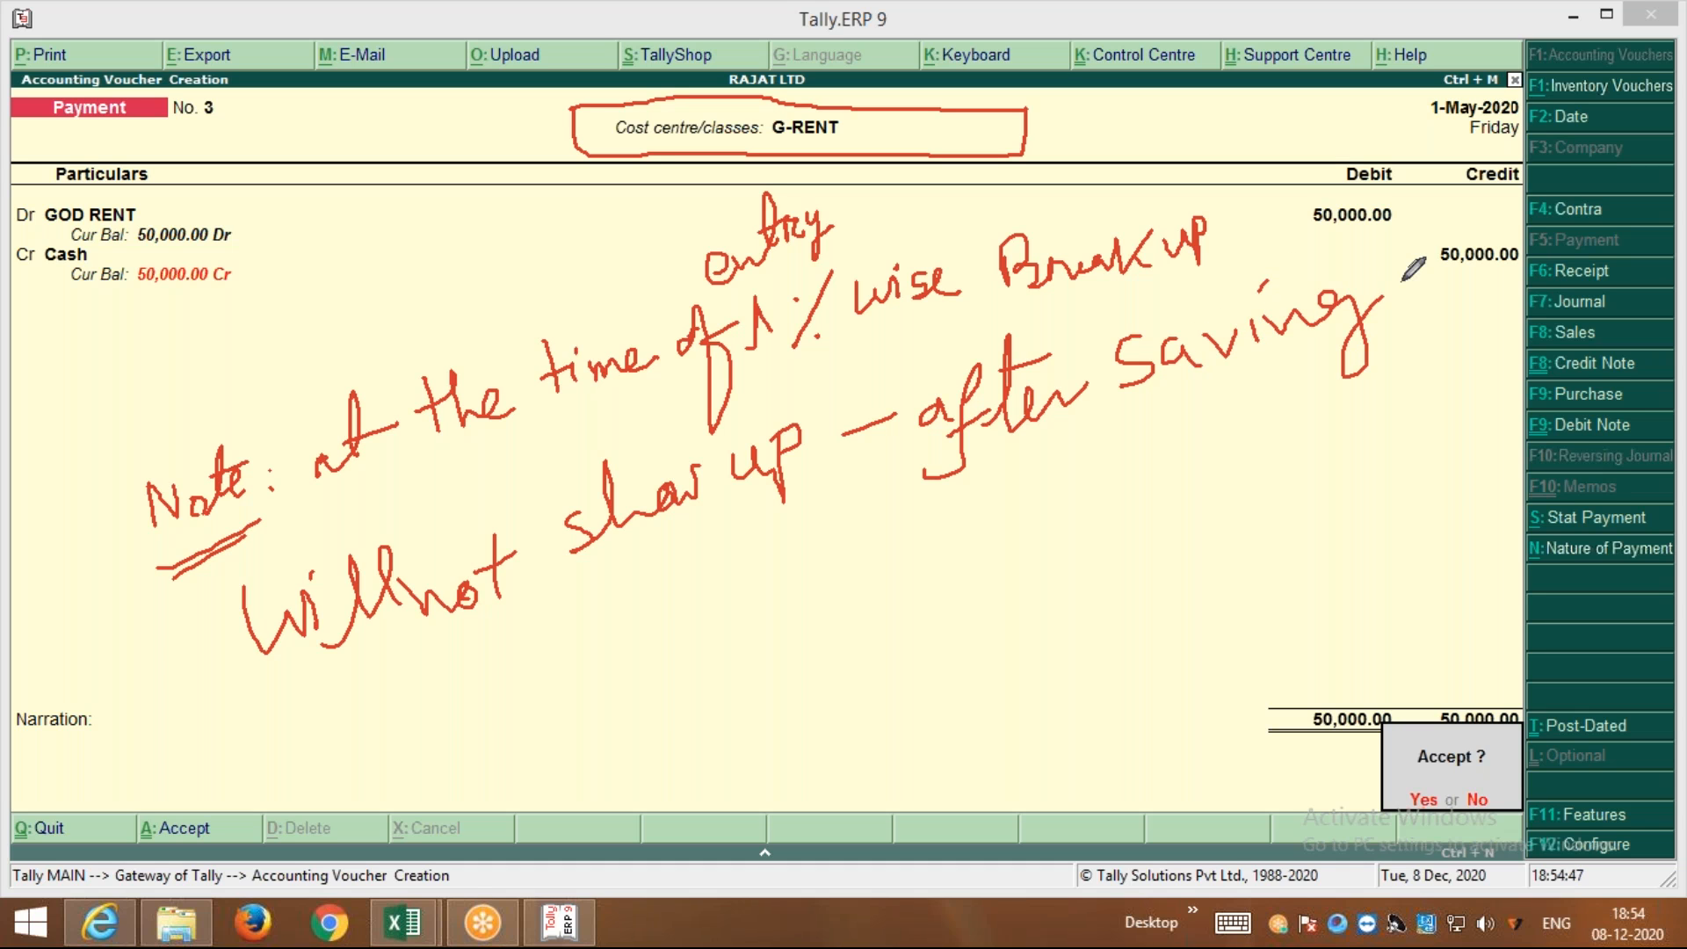
{"action": "left_click_drag", "start_coordinate": [371, 716], "coordinate": [392, 740]}
{"action": "left_click", "coordinate": [366, 692]}
{"action": "mouse_move", "coordinate": [417, 706]}
{"action": "left_mouse_down"}
{"action": "mouse_move", "coordinate": [401, 728]}
{"action": "mouse_move", "coordinate": [415, 712]}
{"action": "mouse_move", "coordinate": [443, 738]}
{"action": "left_mouse_up"}
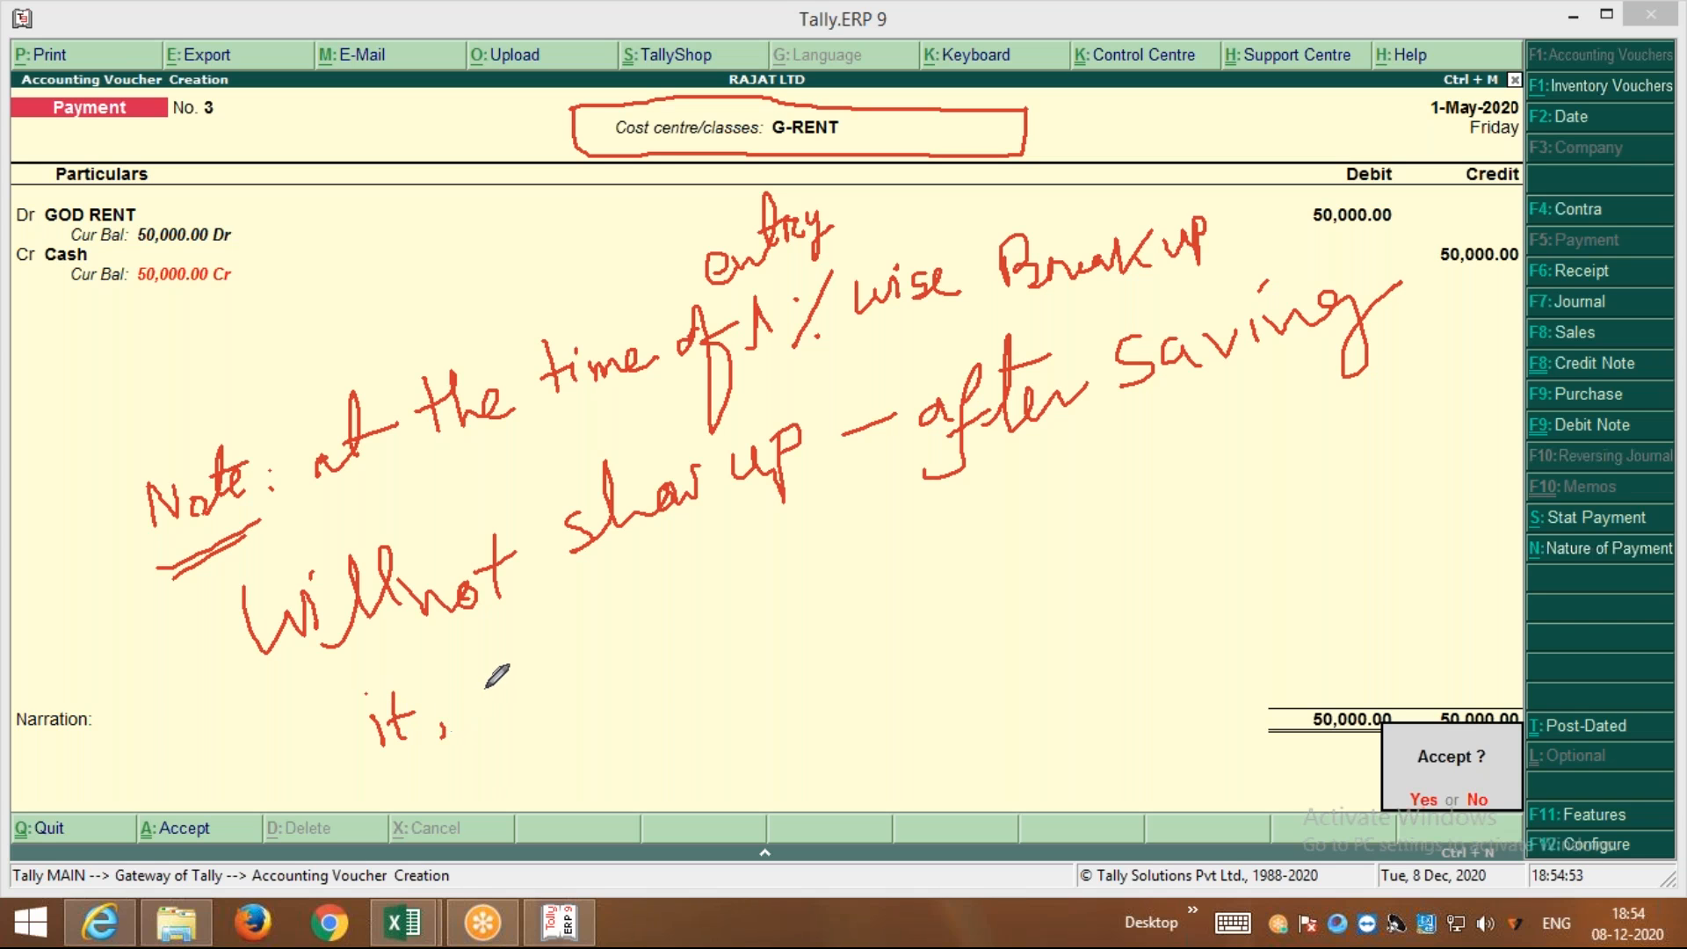
{"action": "mouse_move", "coordinate": [482, 682]}
{"action": "left_mouse_down"}
{"action": "mouse_move", "coordinate": [520, 635]}
{"action": "mouse_move", "coordinate": [515, 693]}
{"action": "mouse_move", "coordinate": [538, 657]}
{"action": "mouse_move", "coordinate": [609, 651]}
{"action": "left_mouse_up"}
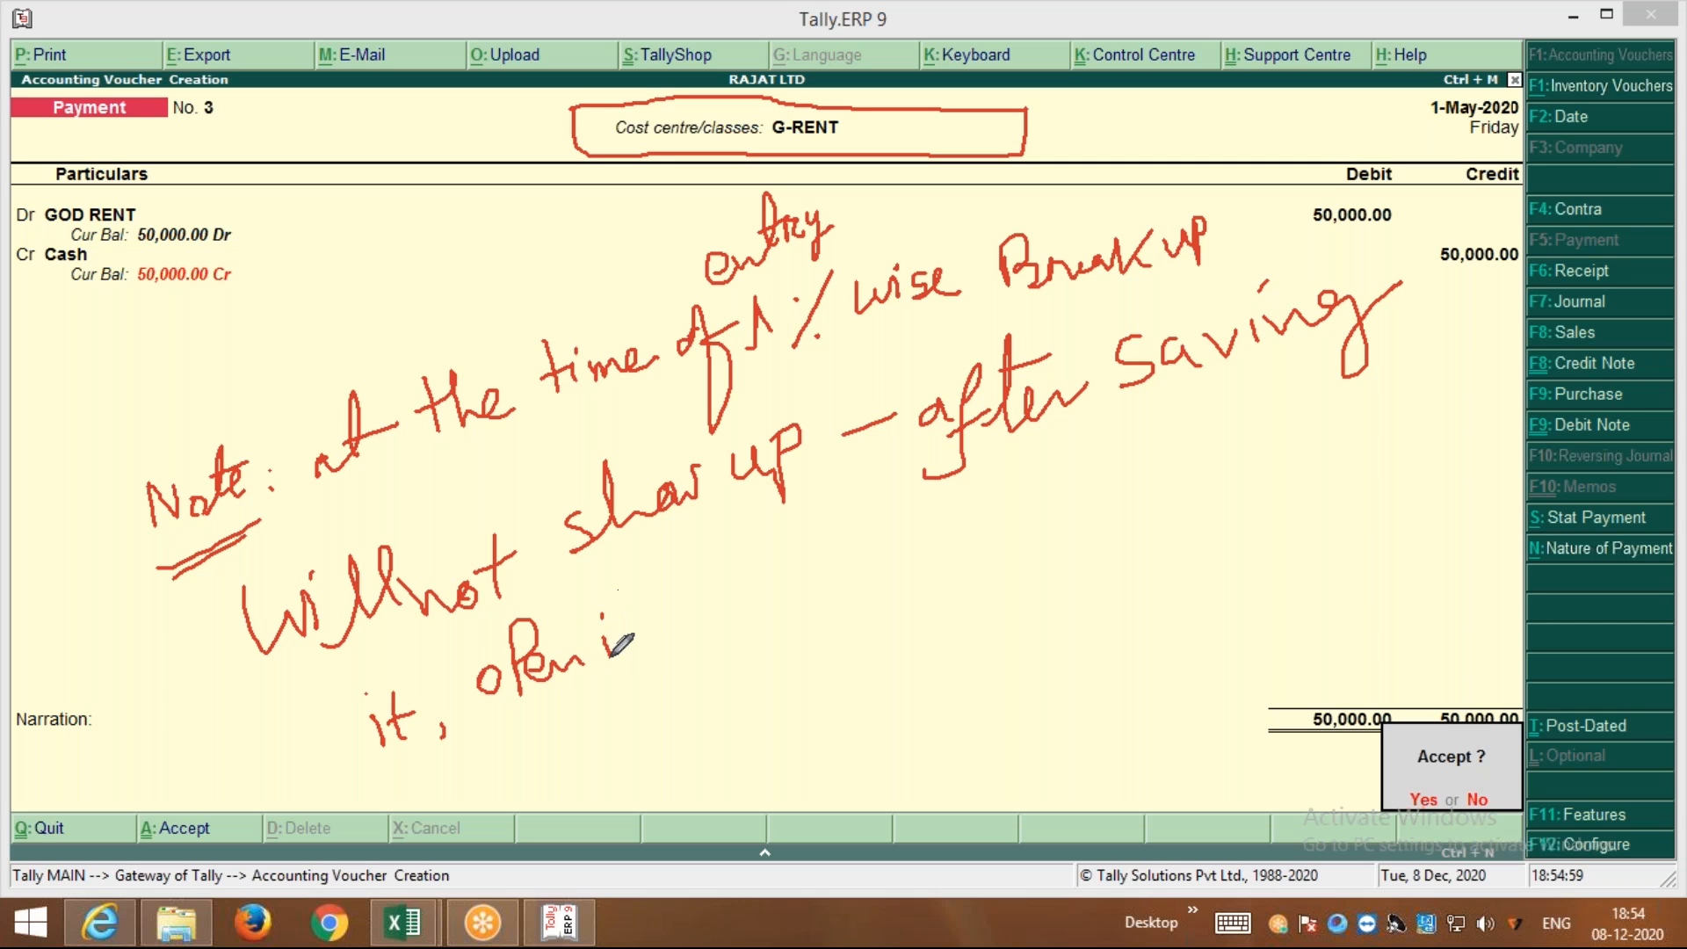
{"action": "mouse_move", "coordinate": [636, 567]}
{"action": "left_mouse_down"}
{"action": "mouse_move", "coordinate": [640, 653]}
{"action": "mouse_move", "coordinate": [669, 606]}
{"action": "left_mouse_up"}
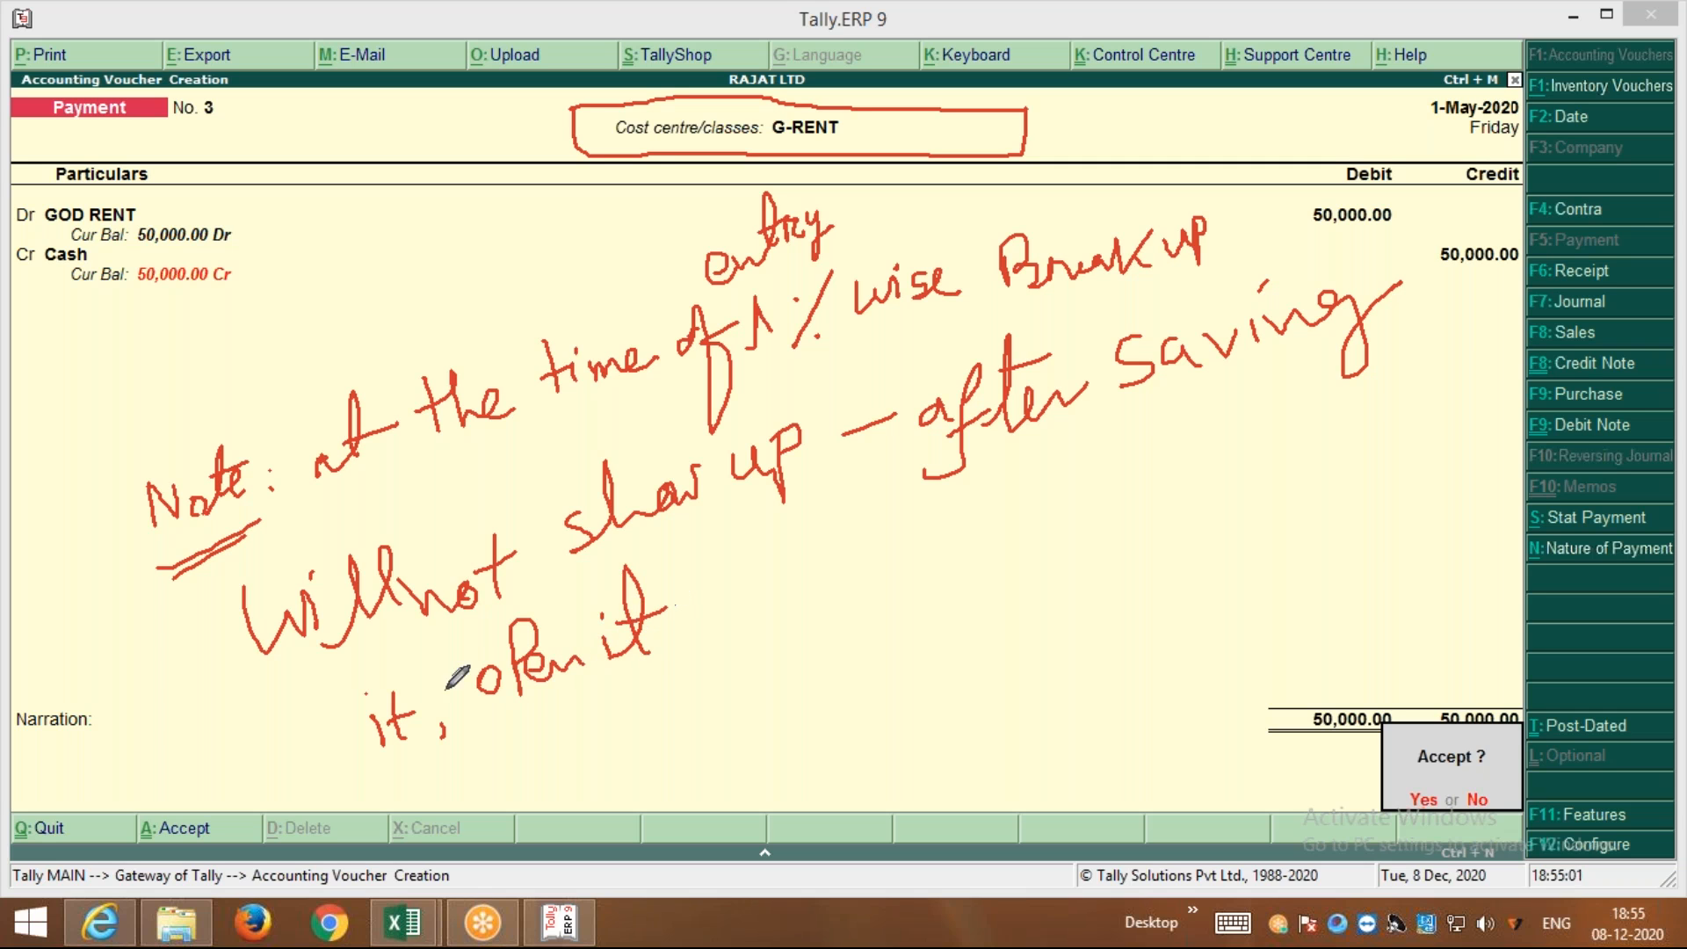
{"action": "mouse_move", "coordinate": [741, 576]}
{"action": "left_mouse_down"}
{"action": "mouse_move", "coordinate": [881, 567]}
{"action": "mouse_move", "coordinate": [965, 518]}
{"action": "mouse_move", "coordinate": [1100, 492]}
{"action": "mouse_move", "coordinate": [1155, 464]}
{"action": "mouse_move", "coordinate": [1160, 444]}
{"action": "mouse_move", "coordinate": [1137, 501]}
{"action": "mouse_move", "coordinate": [1178, 429]}
{"action": "mouse_move", "coordinate": [1238, 434]}
{"action": "mouse_move", "coordinate": [1314, 391]}
{"action": "mouse_move", "coordinate": [1341, 407]}
{"action": "mouse_move", "coordinate": [1346, 369]}
{"action": "mouse_move", "coordinate": [1339, 407]}
{"action": "left_mouse_up"}
{"action": "mouse_move", "coordinate": [1386, 353]}
{"action": "left_mouse_down"}
{"action": "mouse_move", "coordinate": [1390, 383]}
{"action": "mouse_move", "coordinate": [1419, 355]}
{"action": "mouse_move", "coordinate": [1424, 379]}
{"action": "mouse_move", "coordinate": [1453, 350]}
{"action": "mouse_move", "coordinate": [1495, 353]}
{"action": "left_mouse_up"}
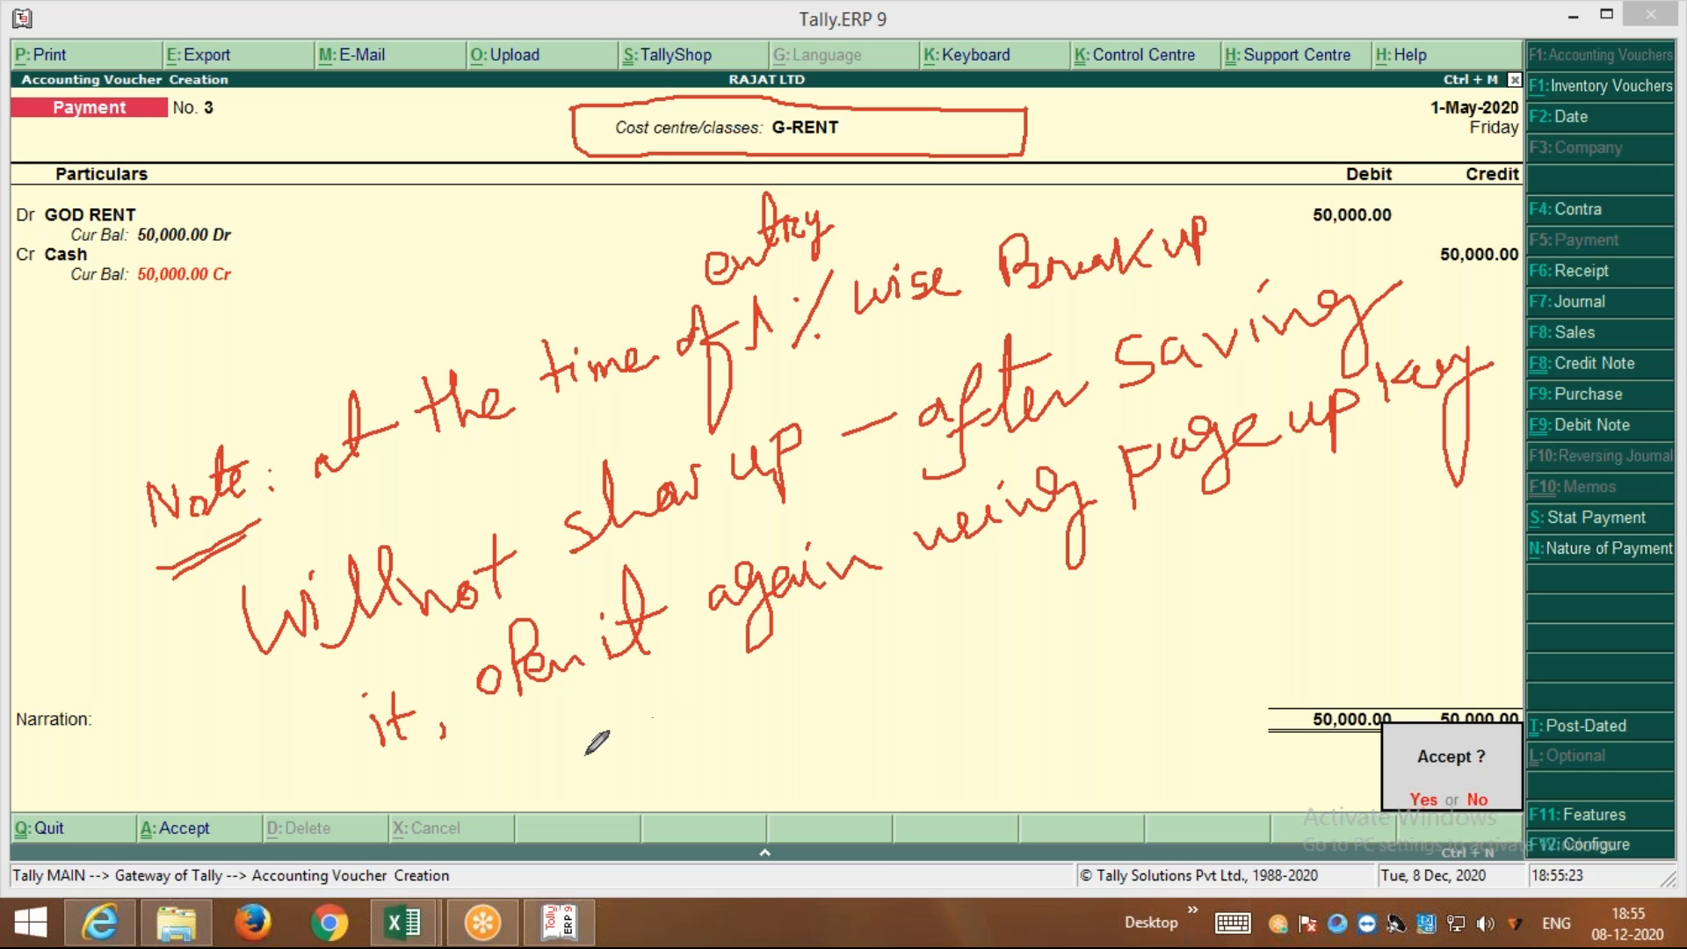
{"action": "mouse_move", "coordinate": [575, 732]}
{"action": "left_mouse_down"}
{"action": "mouse_move", "coordinate": [577, 776]}
{"action": "mouse_move", "coordinate": [615, 710]}
{"action": "mouse_move", "coordinate": [674, 757]}
{"action": "mouse_move", "coordinate": [763, 731]}
{"action": "mouse_move", "coordinate": [770, 787]}
{"action": "left_mouse_up"}
{"action": "mouse_move", "coordinate": [789, 703]}
{"action": "left_mouse_down"}
{"action": "mouse_move", "coordinate": [798, 723]}
{"action": "mouse_move", "coordinate": [1033, 605]}
{"action": "mouse_move", "coordinate": [1040, 641]}
{"action": "mouse_move", "coordinate": [1085, 655]}
{"action": "mouse_move", "coordinate": [1143, 571]}
{"action": "mouse_move", "coordinate": [1143, 590]}
{"action": "mouse_move", "coordinate": [1182, 605]}
{"action": "mouse_move", "coordinate": [1204, 584]}
{"action": "mouse_move", "coordinate": [1226, 600]}
{"action": "mouse_move", "coordinate": [1272, 538]}
{"action": "mouse_move", "coordinate": [1334, 555]}
{"action": "mouse_move", "coordinate": [1309, 518]}
{"action": "mouse_move", "coordinate": [1360, 511]}
{"action": "left_mouse_up"}
{"action": "mouse_move", "coordinate": [910, 733]}
{"action": "left_mouse_down"}
{"action": "mouse_move", "coordinate": [883, 782]}
{"action": "mouse_move", "coordinate": [1025, 717]}
{"action": "mouse_move", "coordinate": [1086, 699]}
{"action": "mouse_move", "coordinate": [1098, 713]}
{"action": "left_mouse_up"}
{"action": "mouse_move", "coordinate": [1138, 654]}
{"action": "left_mouse_down"}
{"action": "mouse_move", "coordinate": [1134, 701]}
{"action": "mouse_move", "coordinate": [1158, 670]}
{"action": "mouse_move", "coordinate": [1247, 657]}
{"action": "mouse_move", "coordinate": [1269, 619]}
{"action": "mouse_move", "coordinate": [1294, 655]}
{"action": "left_mouse_up"}
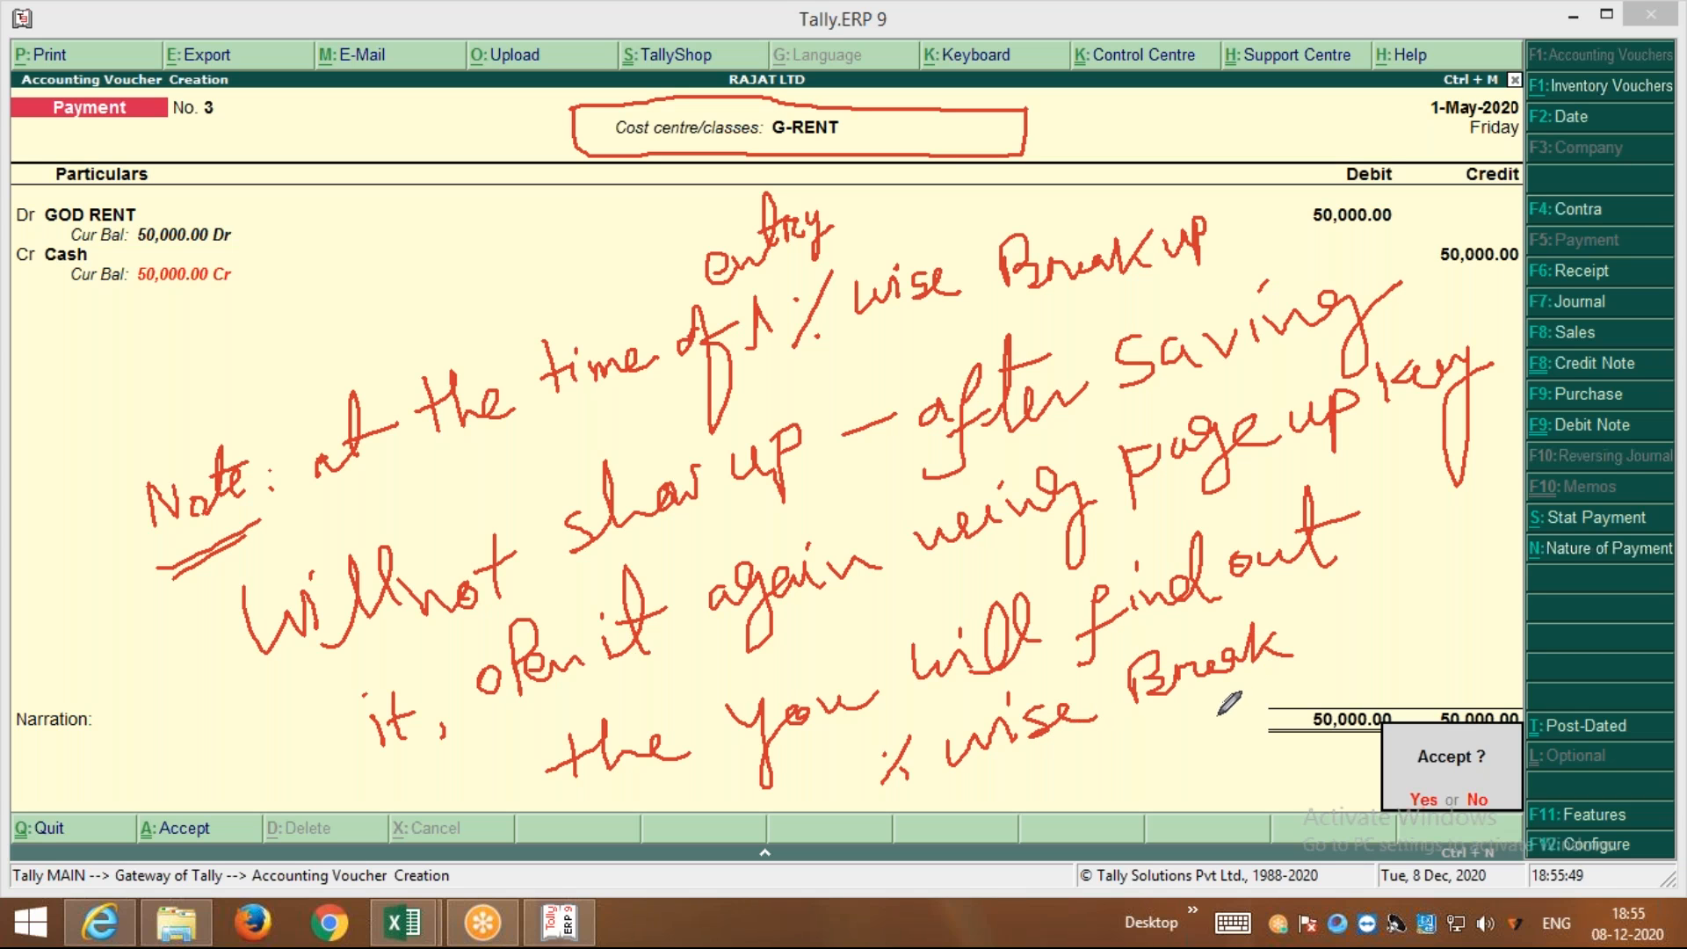
{"action": "mouse_move", "coordinate": [1306, 613]}
{"action": "left_mouse_down"}
{"action": "mouse_move", "coordinate": [1337, 628]}
{"action": "mouse_move", "coordinate": [1369, 615]}
{"action": "left_mouse_up"}
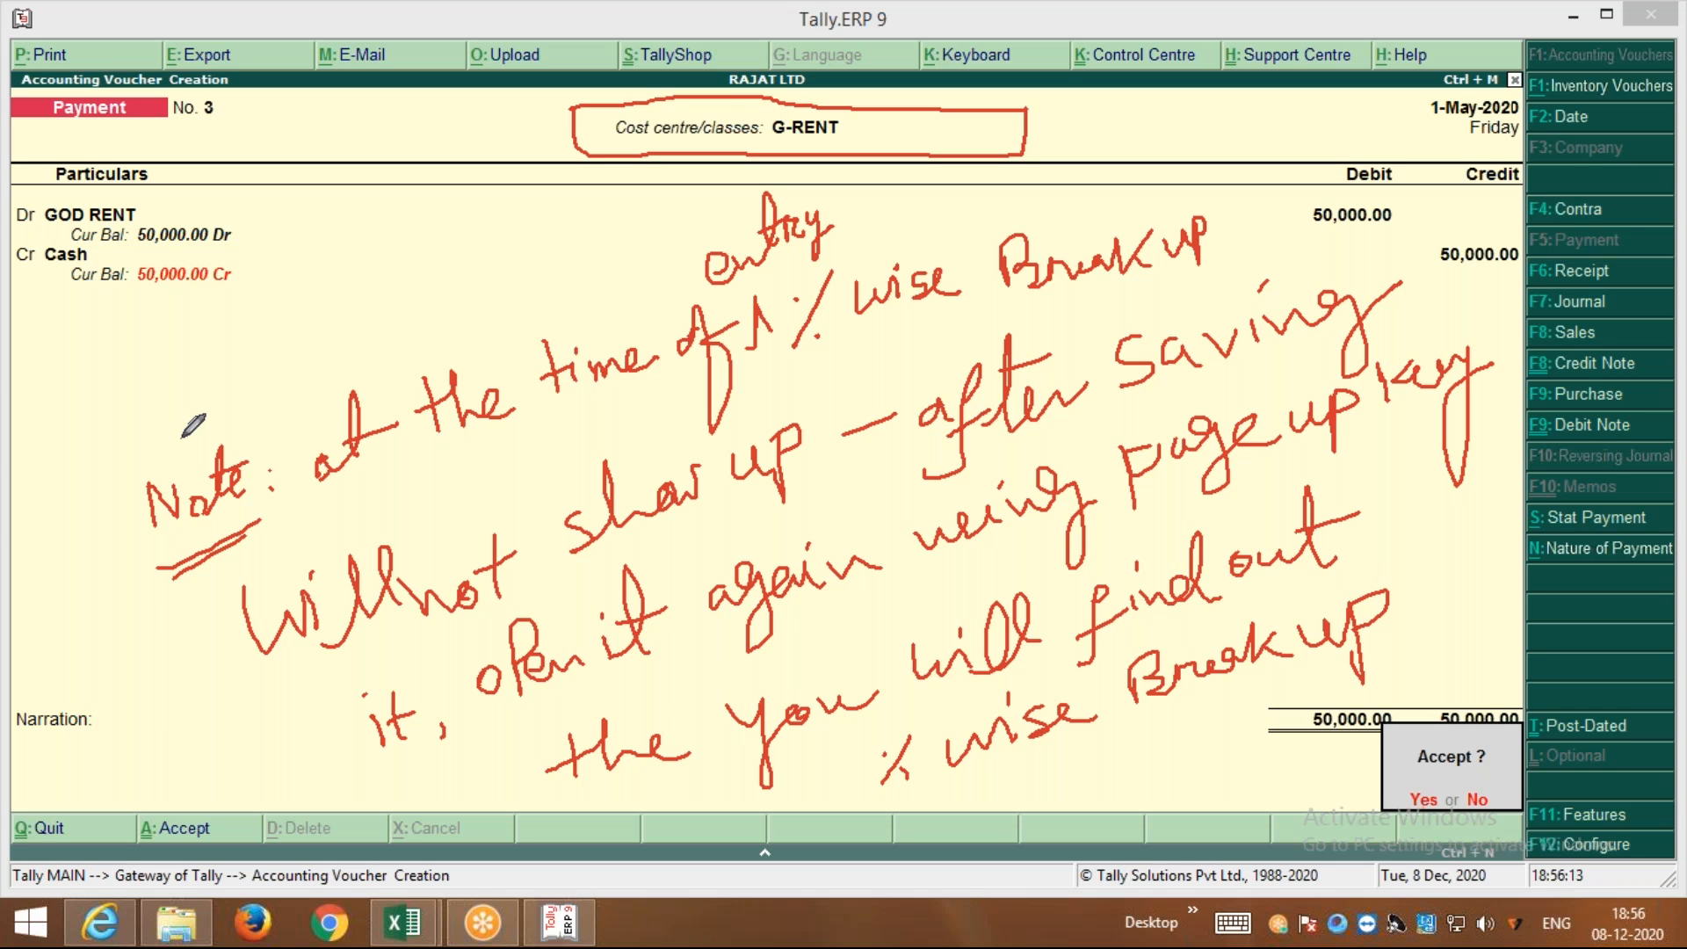
{"action": "left_click_drag", "start_coordinate": [673, 735], "coordinate": [708, 756]}
{"action": "left_click", "coordinate": [1066, 183]}
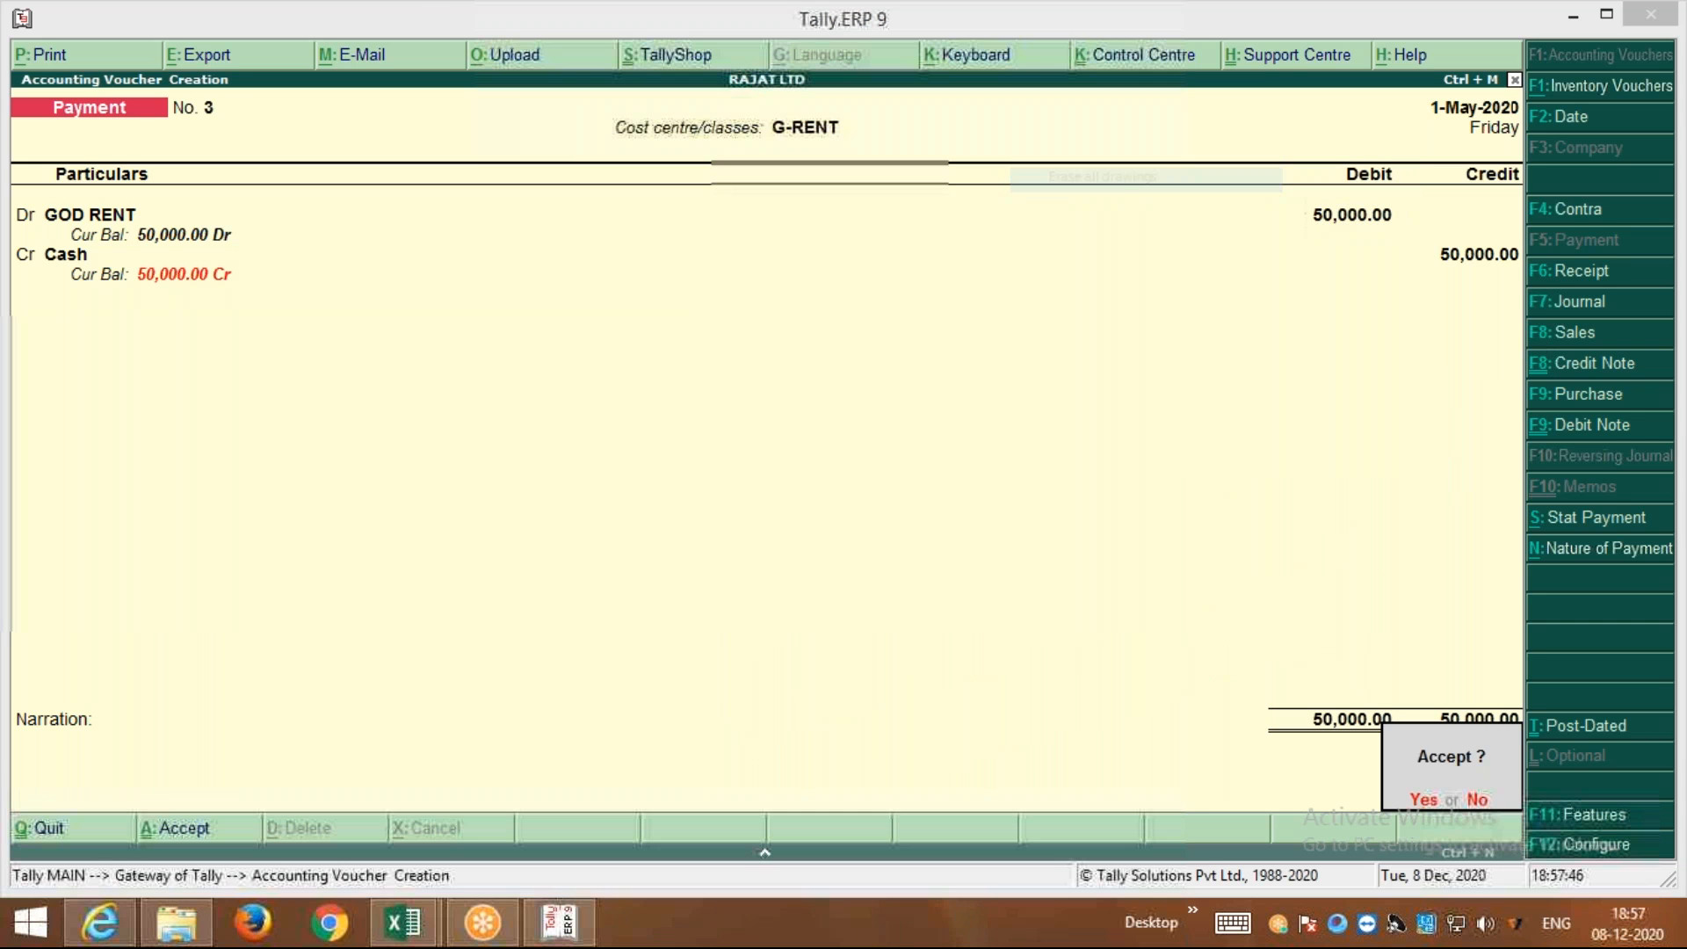
{"action": "left_click", "coordinate": [968, 582]}
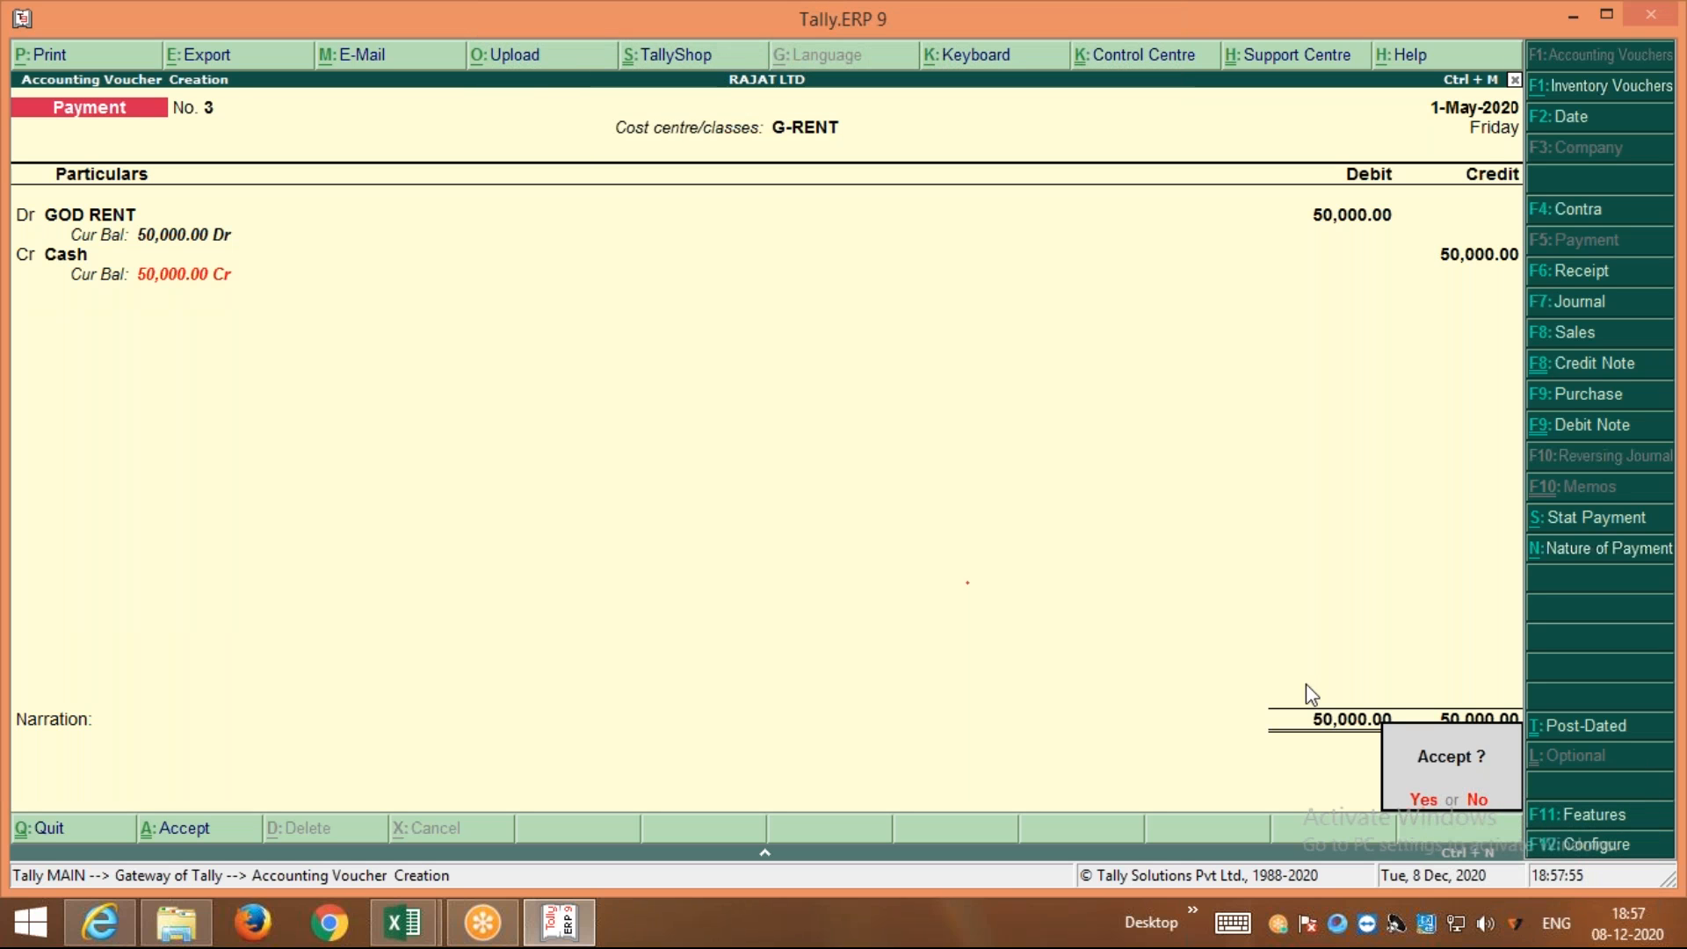
Save the godown rent payment voucher and reopen it to review the cost centre break-up under GOD RENT before accepting it again
{"action": "key", "text": "Return"}
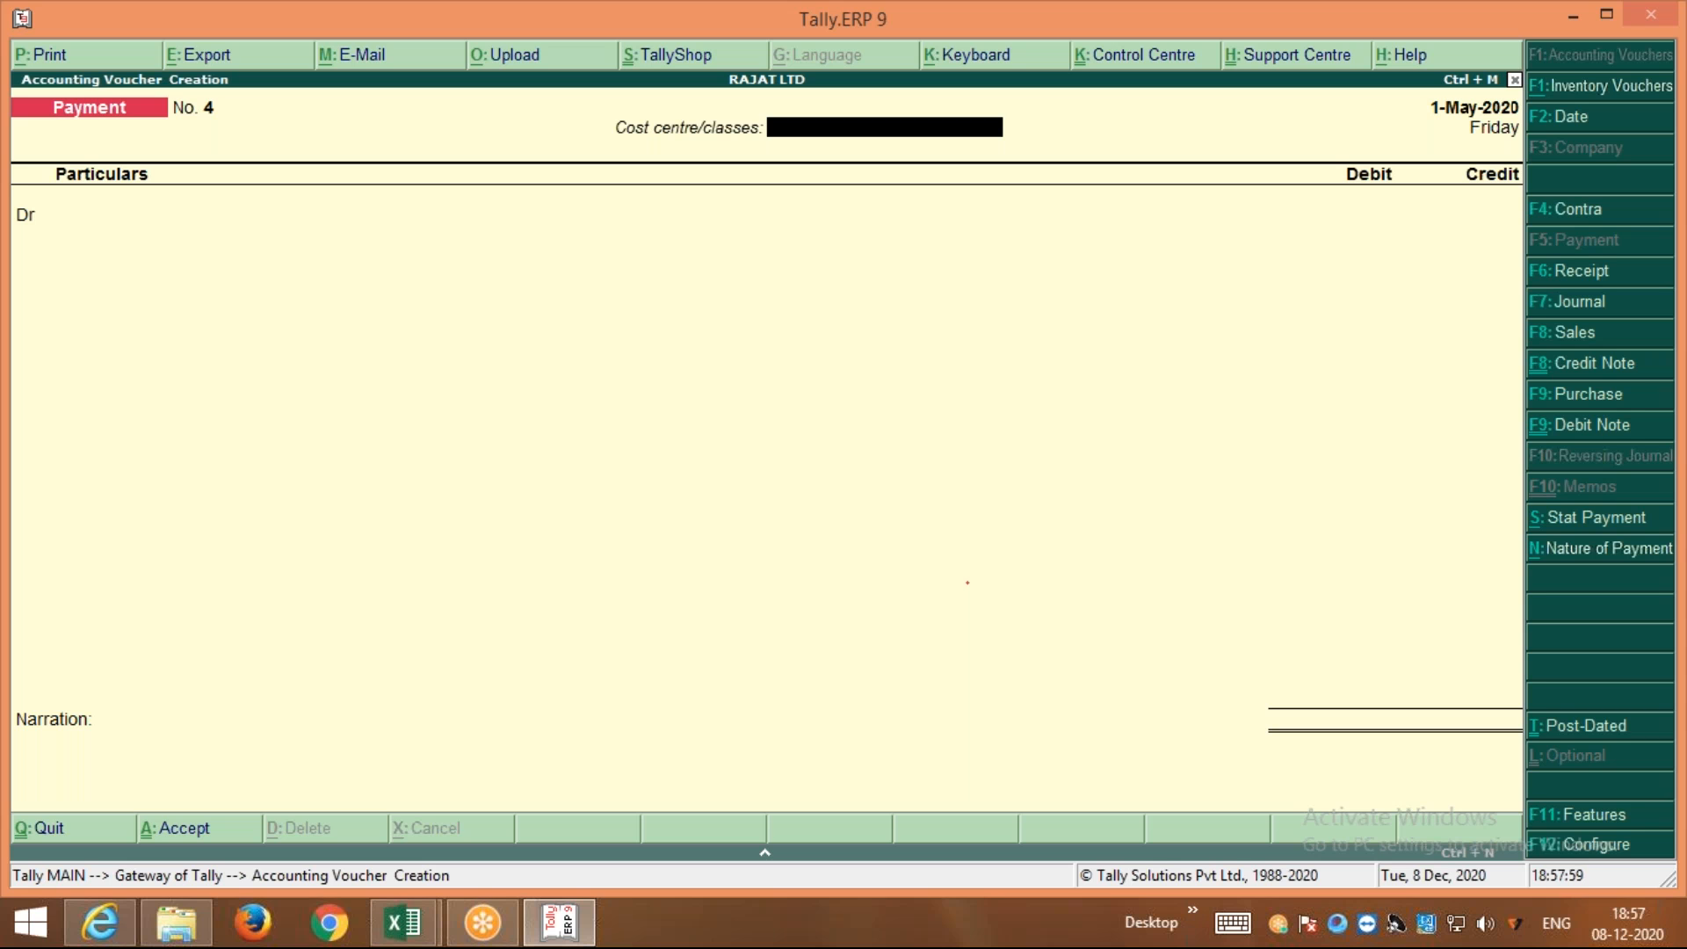
{"action": "key", "text": "Page_Up"}
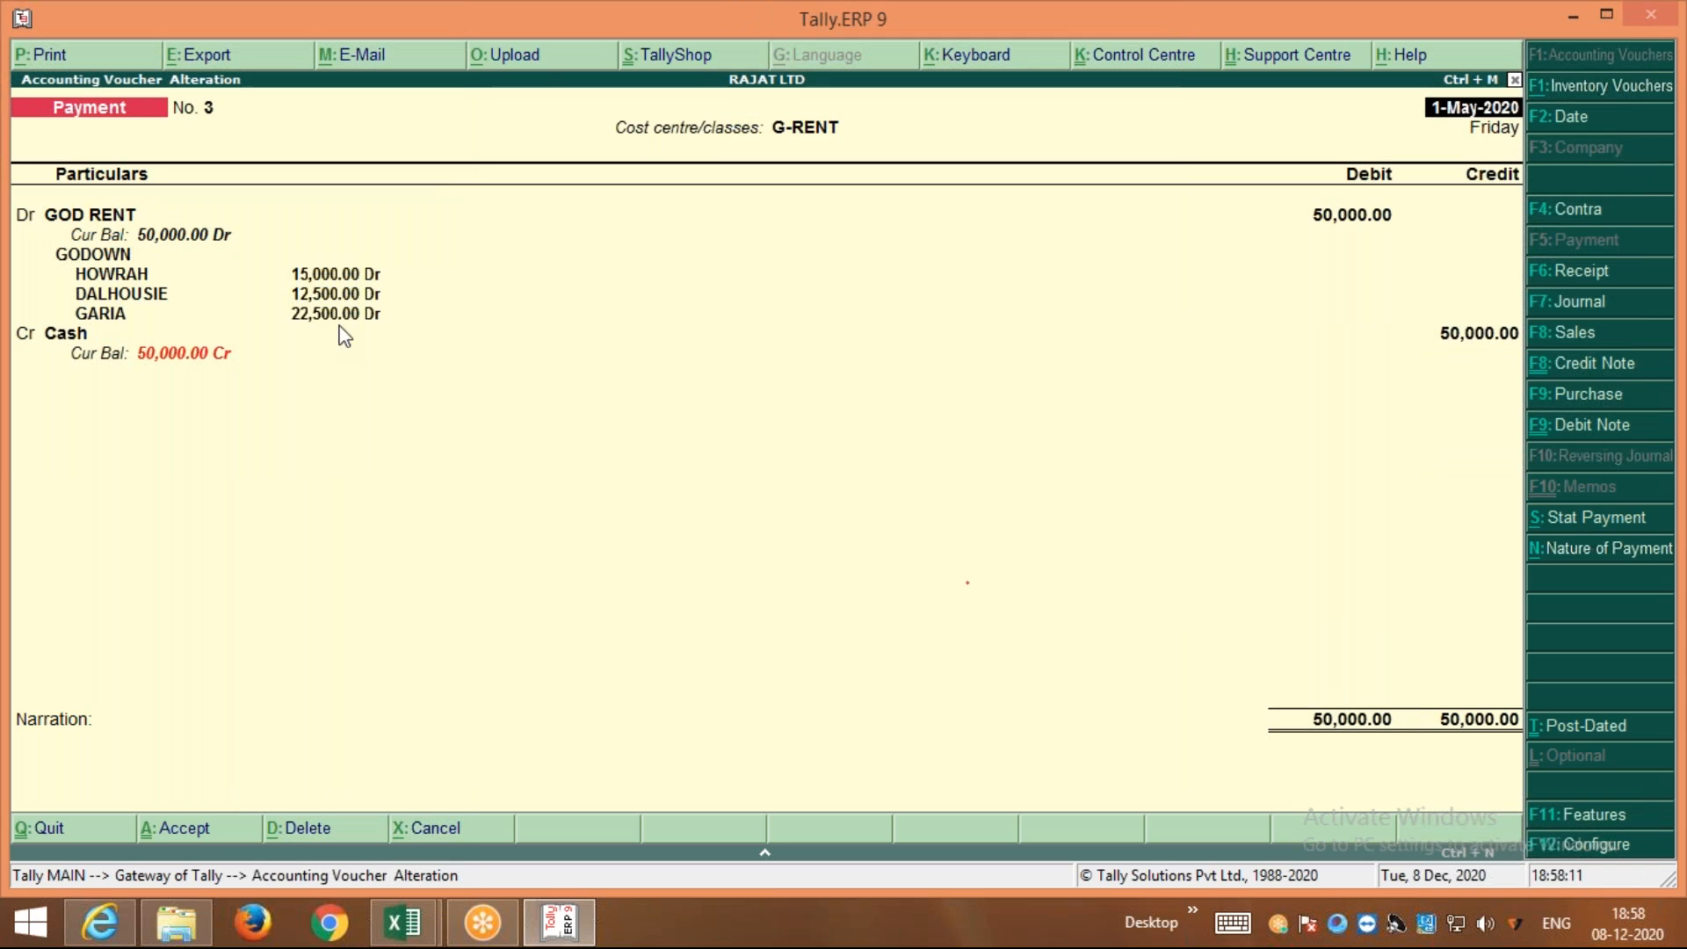
{"action": "left_click", "coordinate": [1053, 10]}
{"action": "left_click", "coordinate": [1069, 73]}
{"action": "mouse_move", "coordinate": [36, 250]}
{"action": "left_mouse_down"}
{"action": "mouse_move", "coordinate": [292, 234]}
{"action": "mouse_move", "coordinate": [432, 297]}
{"action": "mouse_move", "coordinate": [253, 343]}
{"action": "mouse_move", "coordinate": [118, 341]}
{"action": "mouse_move", "coordinate": [51, 318]}
{"action": "mouse_move", "coordinate": [35, 257]}
{"action": "left_mouse_up"}
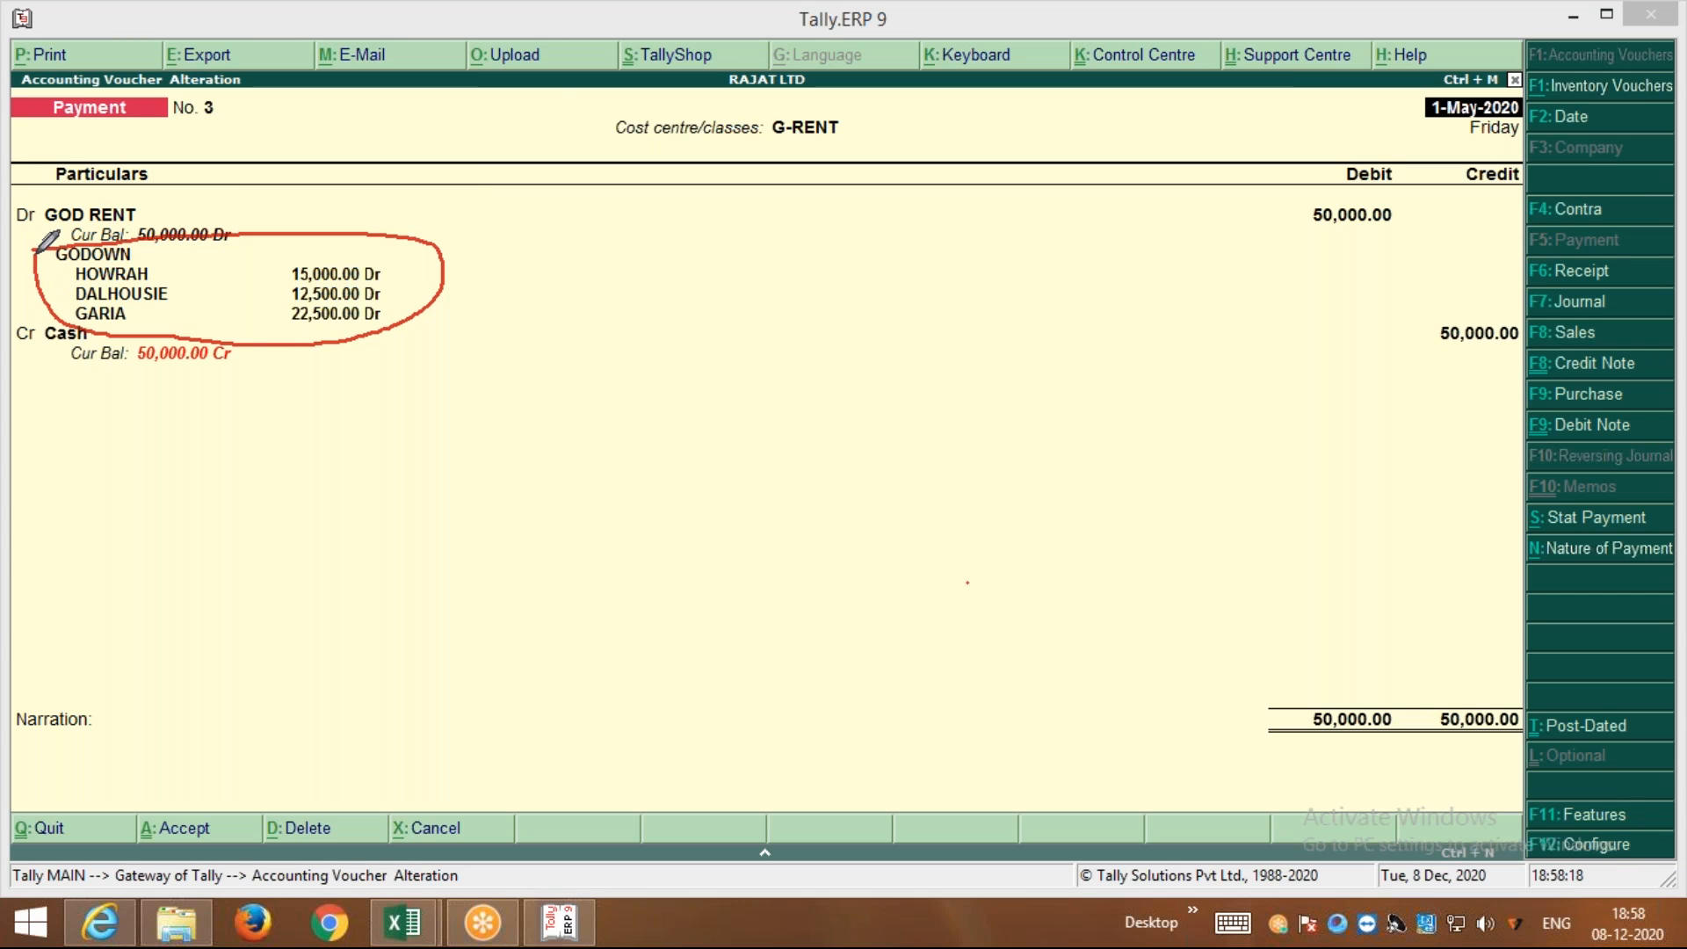
{"action": "mouse_move", "coordinate": [415, 299]}
{"action": "left_mouse_down"}
{"action": "mouse_move", "coordinate": [424, 320]}
{"action": "mouse_move", "coordinate": [943, 228]}
{"action": "left_mouse_up"}
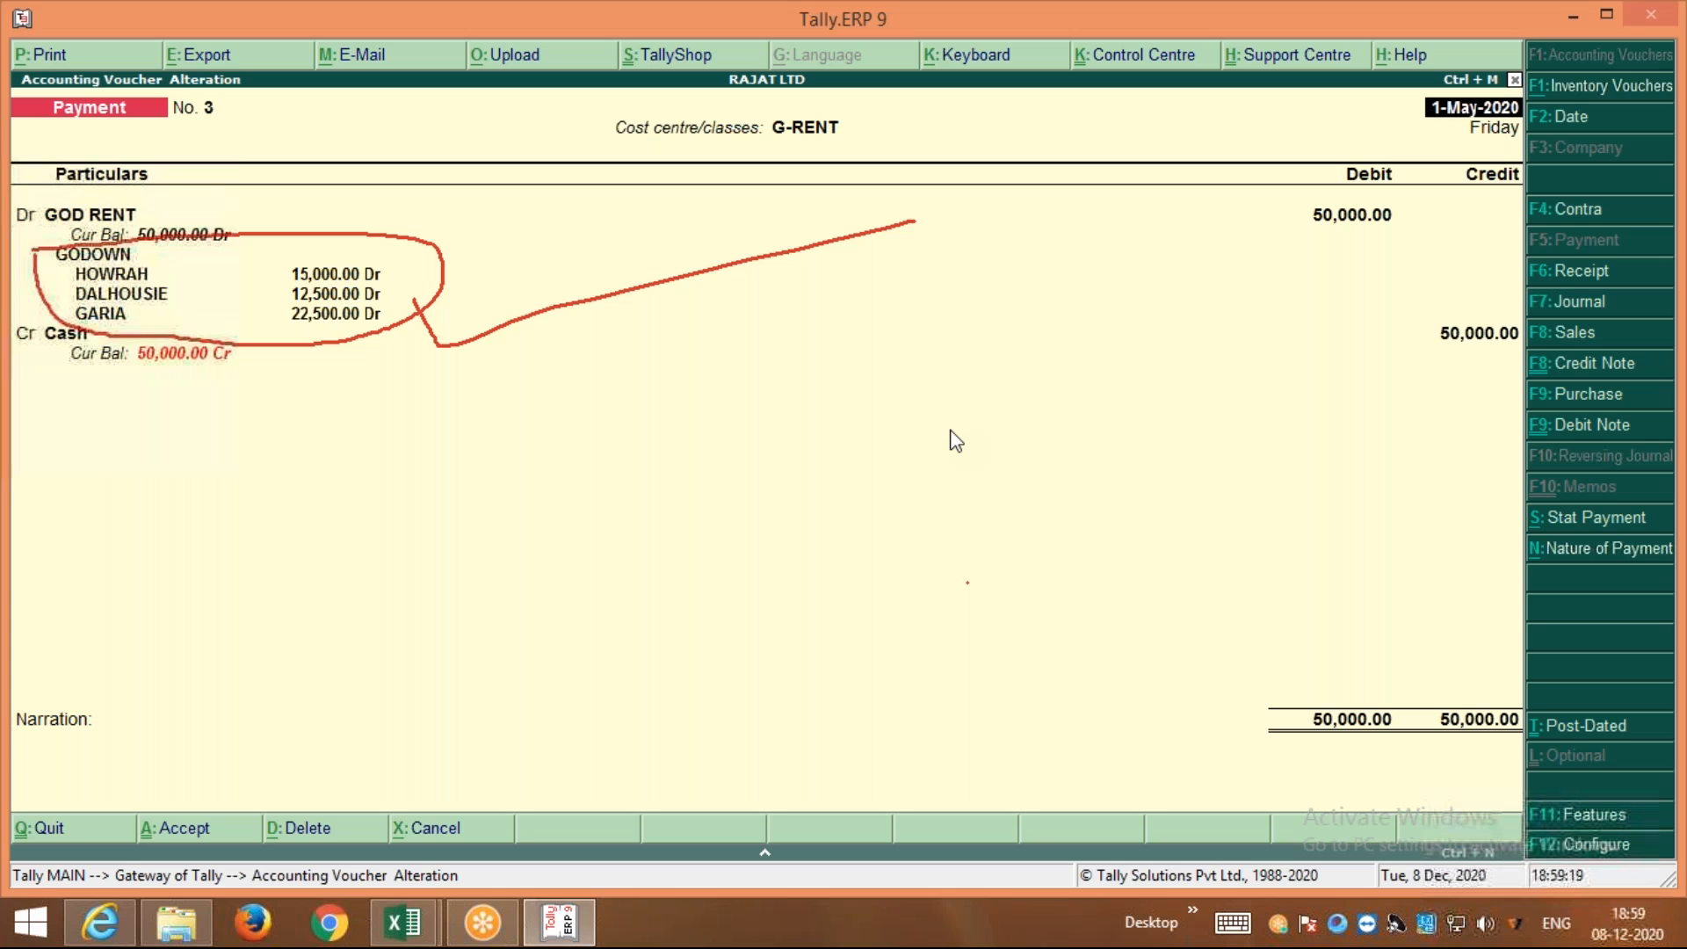
{"action": "key", "text": "ctrl+a"}
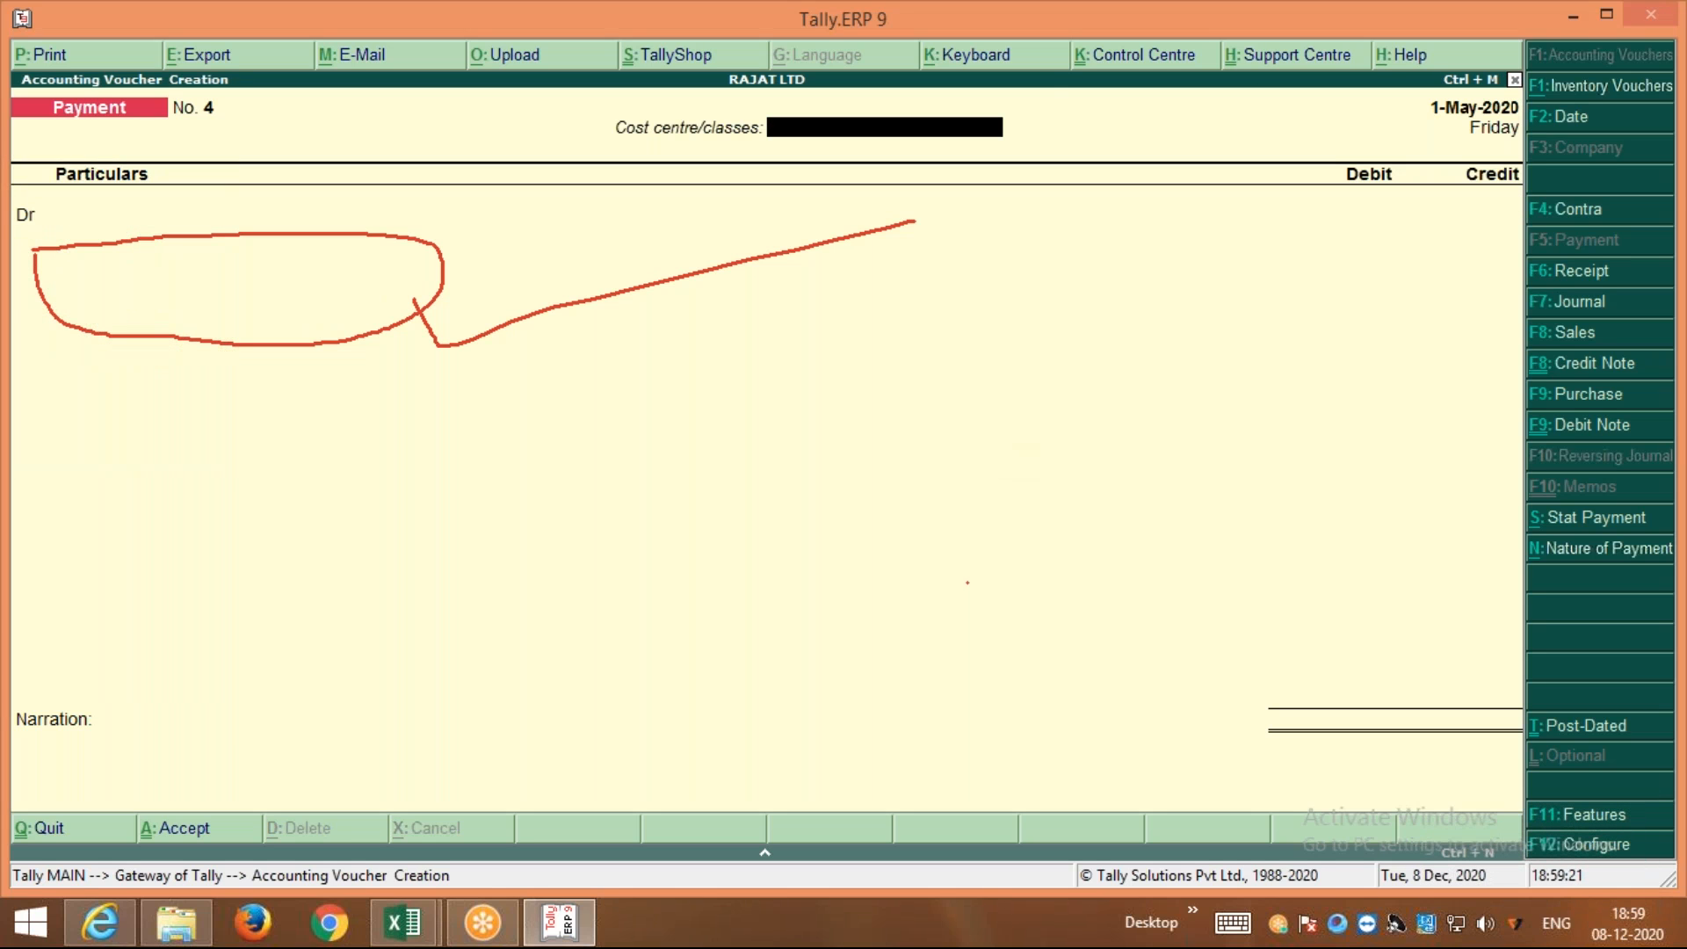
{"action": "left_click", "coordinate": [1051, 9]}
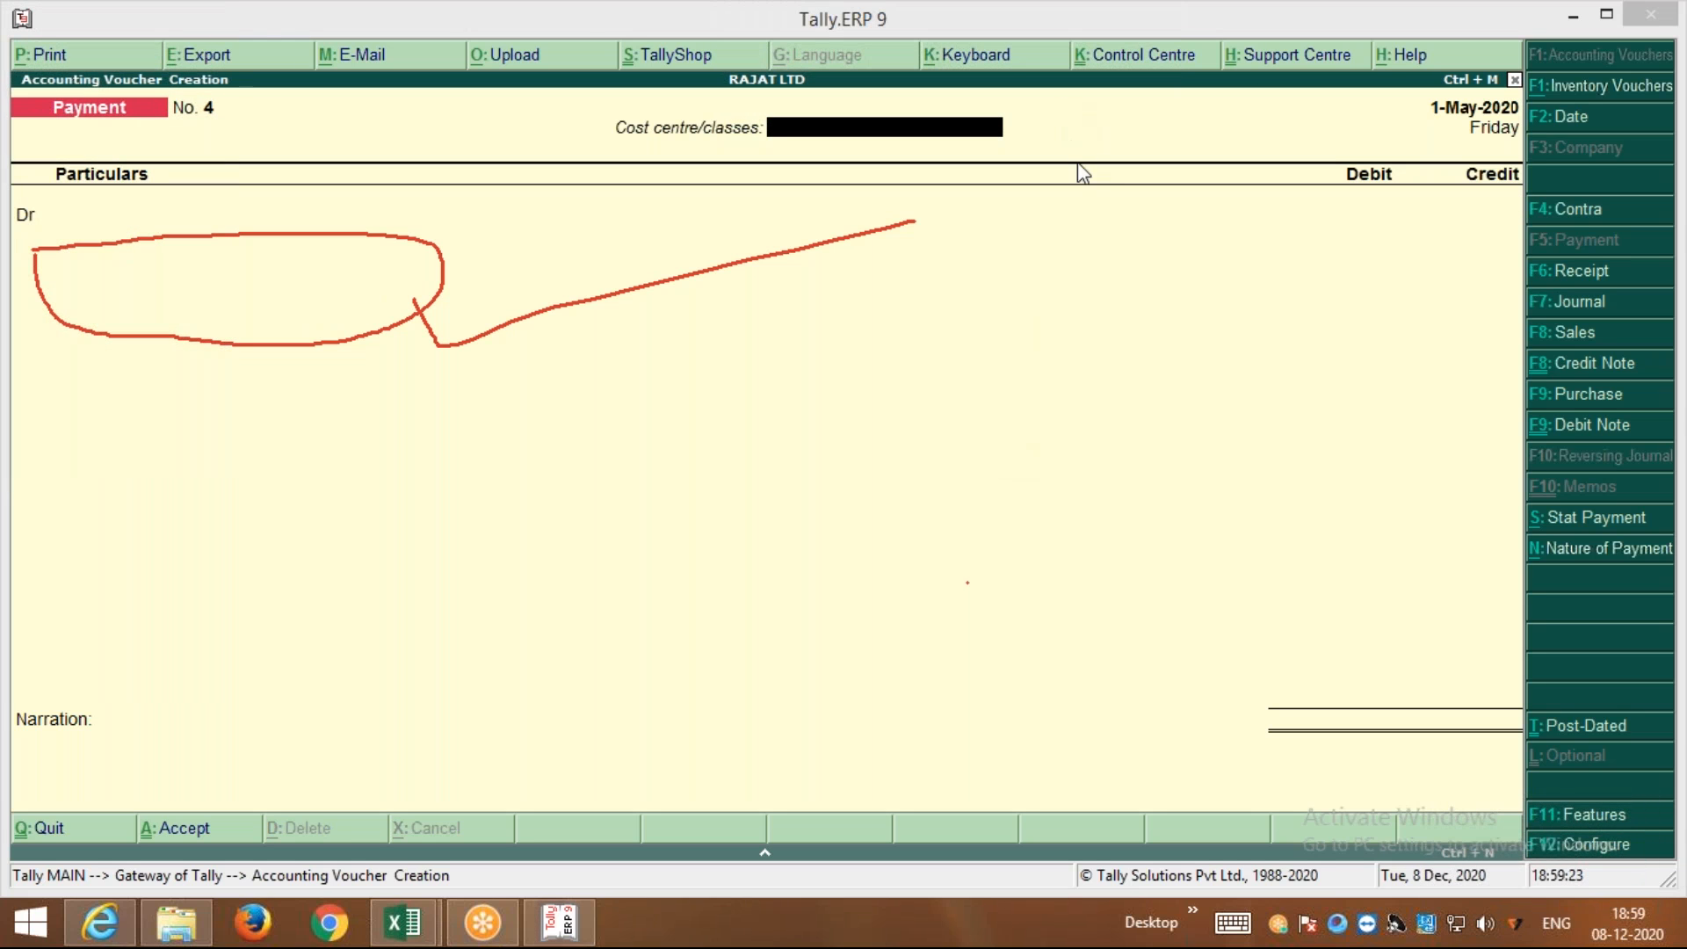
{"action": "left_click", "coordinate": [1083, 186]}
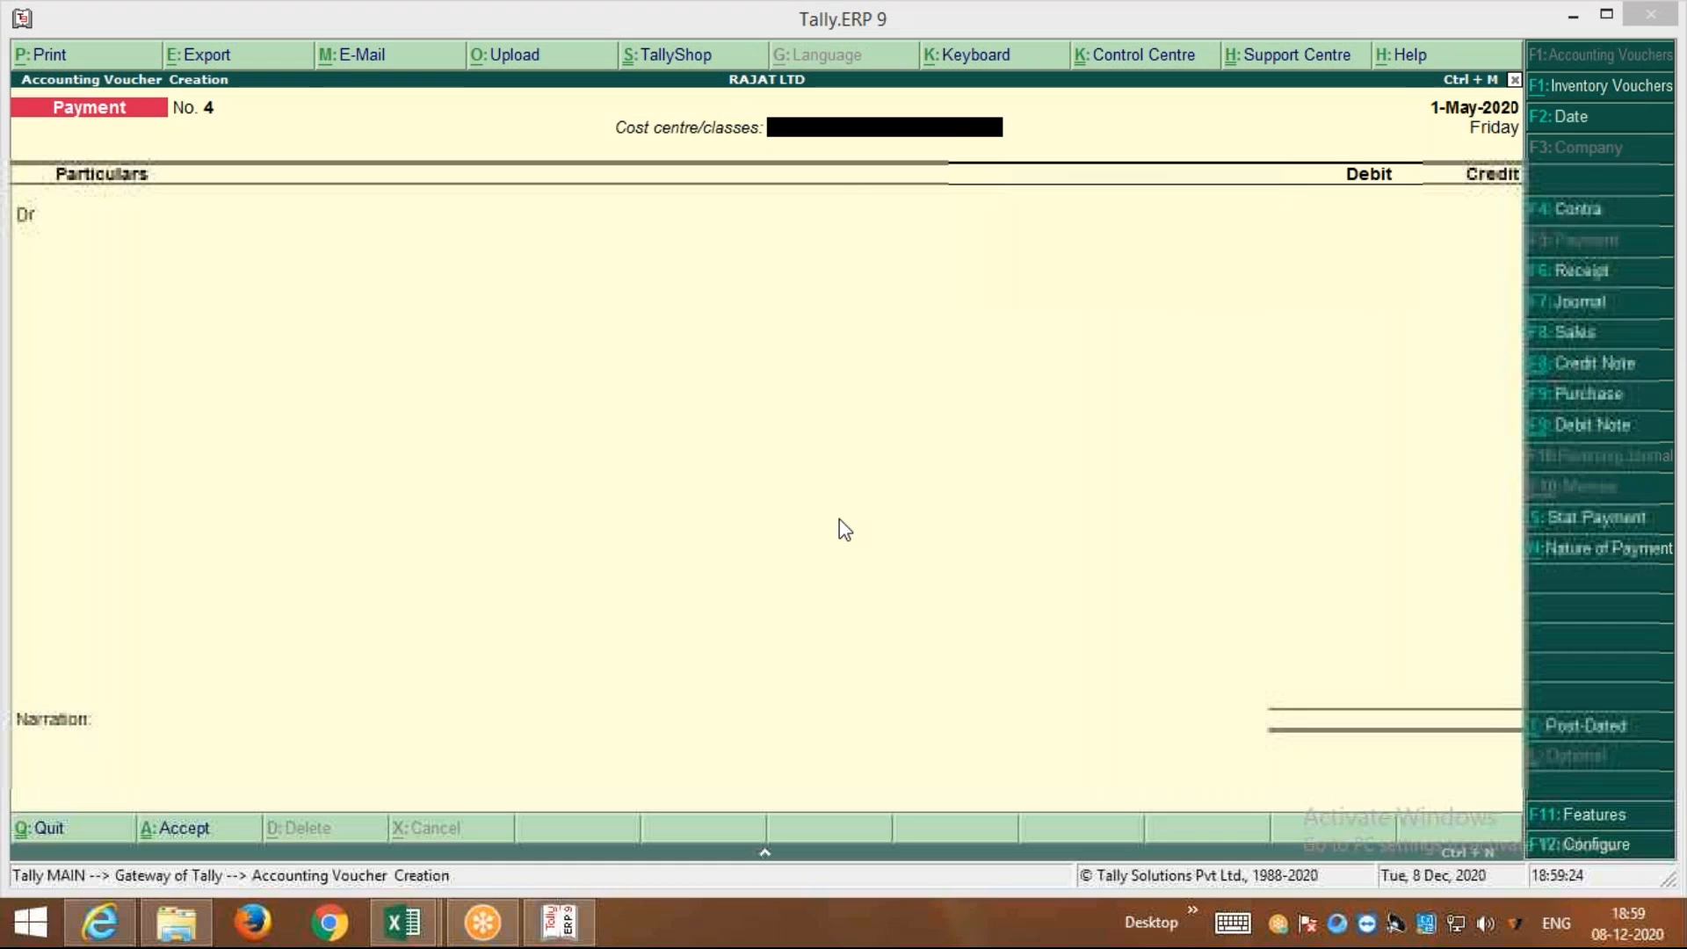
Consult the second question in the PREDEFINED COST CENTER workbook for the staff commission amount and percentage split
{"action": "mouse_move", "coordinate": [416, 934]}
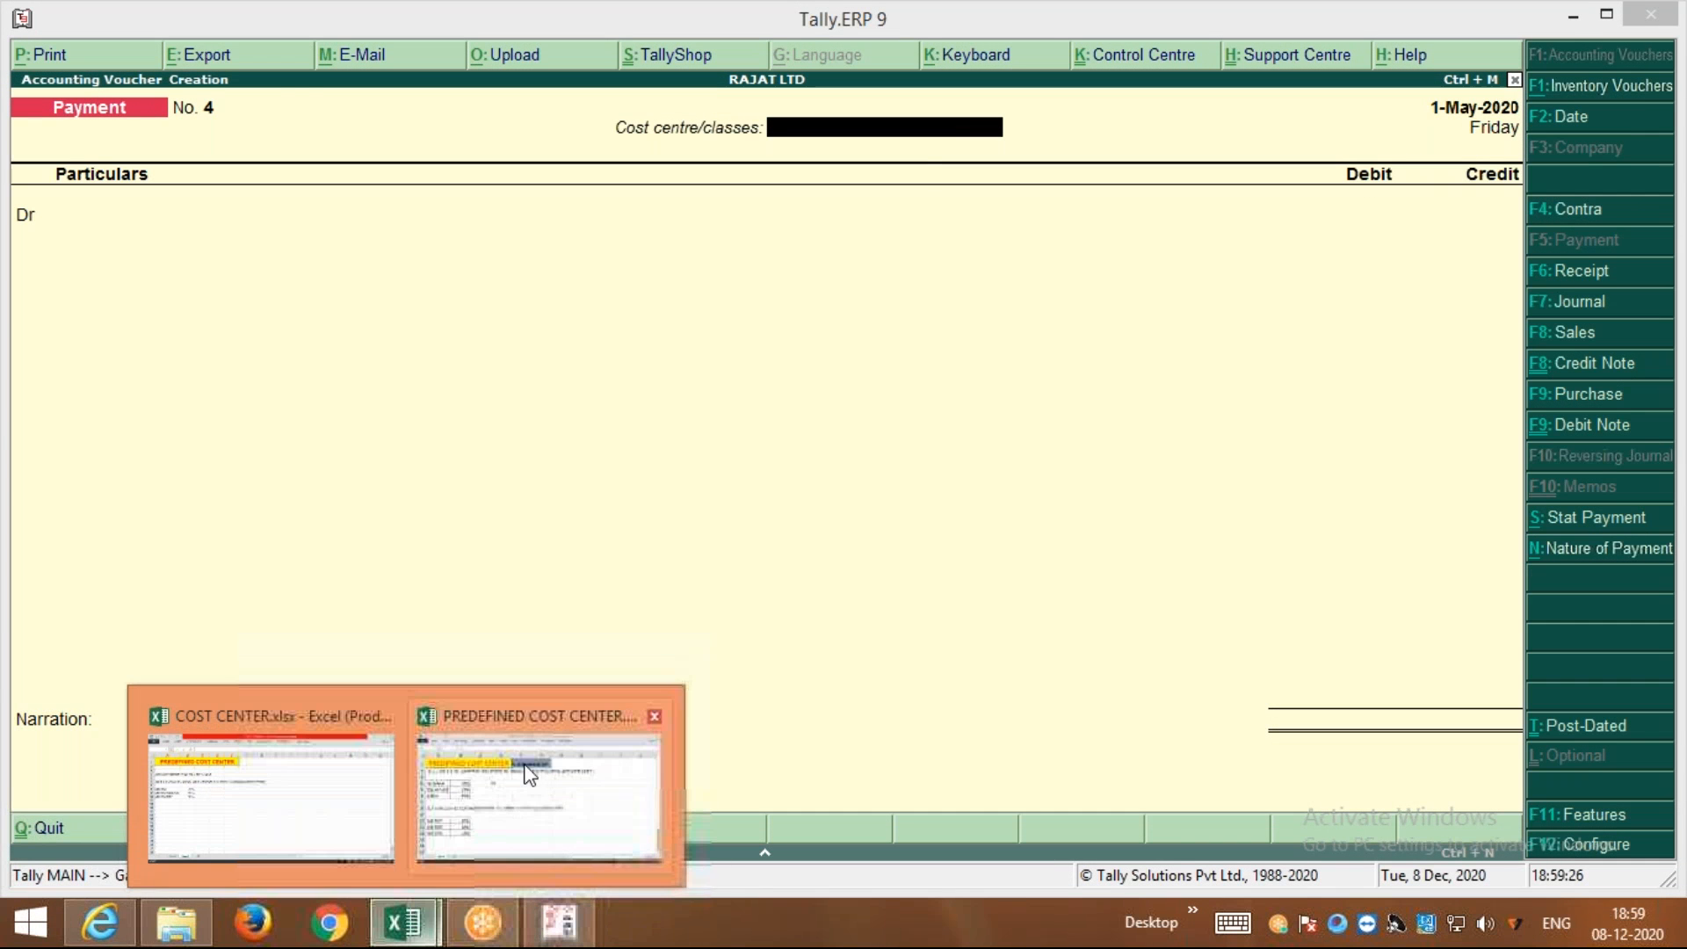
{"action": "left_click", "coordinate": [554, 767]}
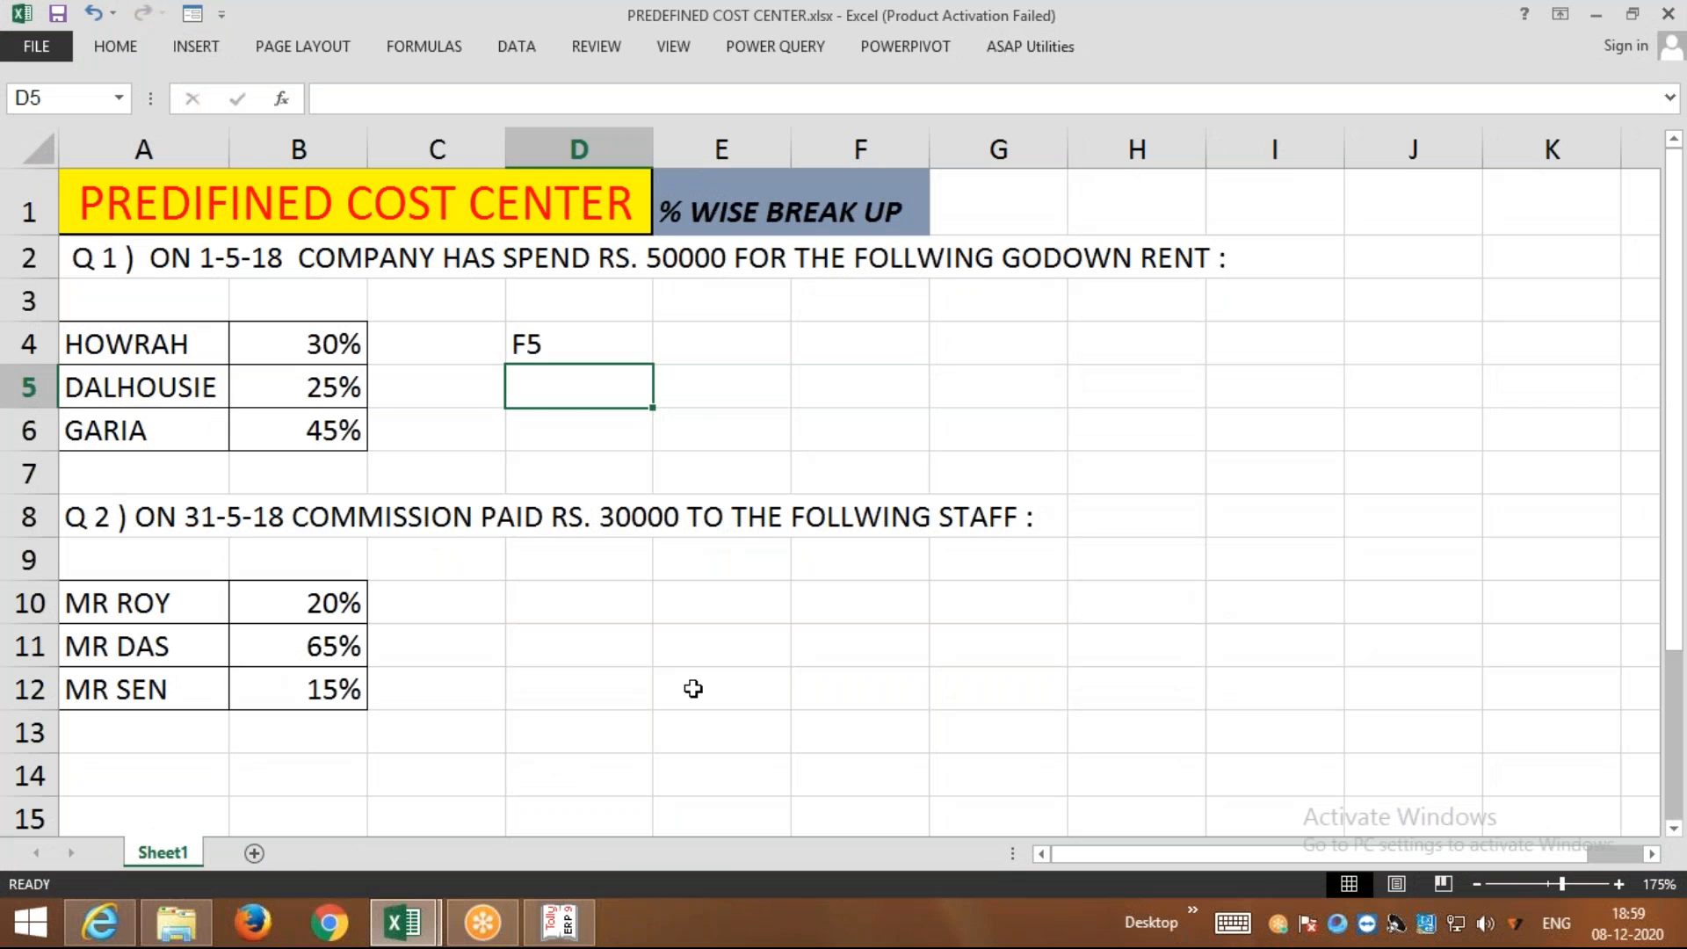
{"action": "scroll", "coordinate": [693, 689], "scroll_direction": "down", "scroll_amount": 1}
{"action": "scroll", "coordinate": [693, 688], "scroll_direction": "down", "scroll_amount": 2}
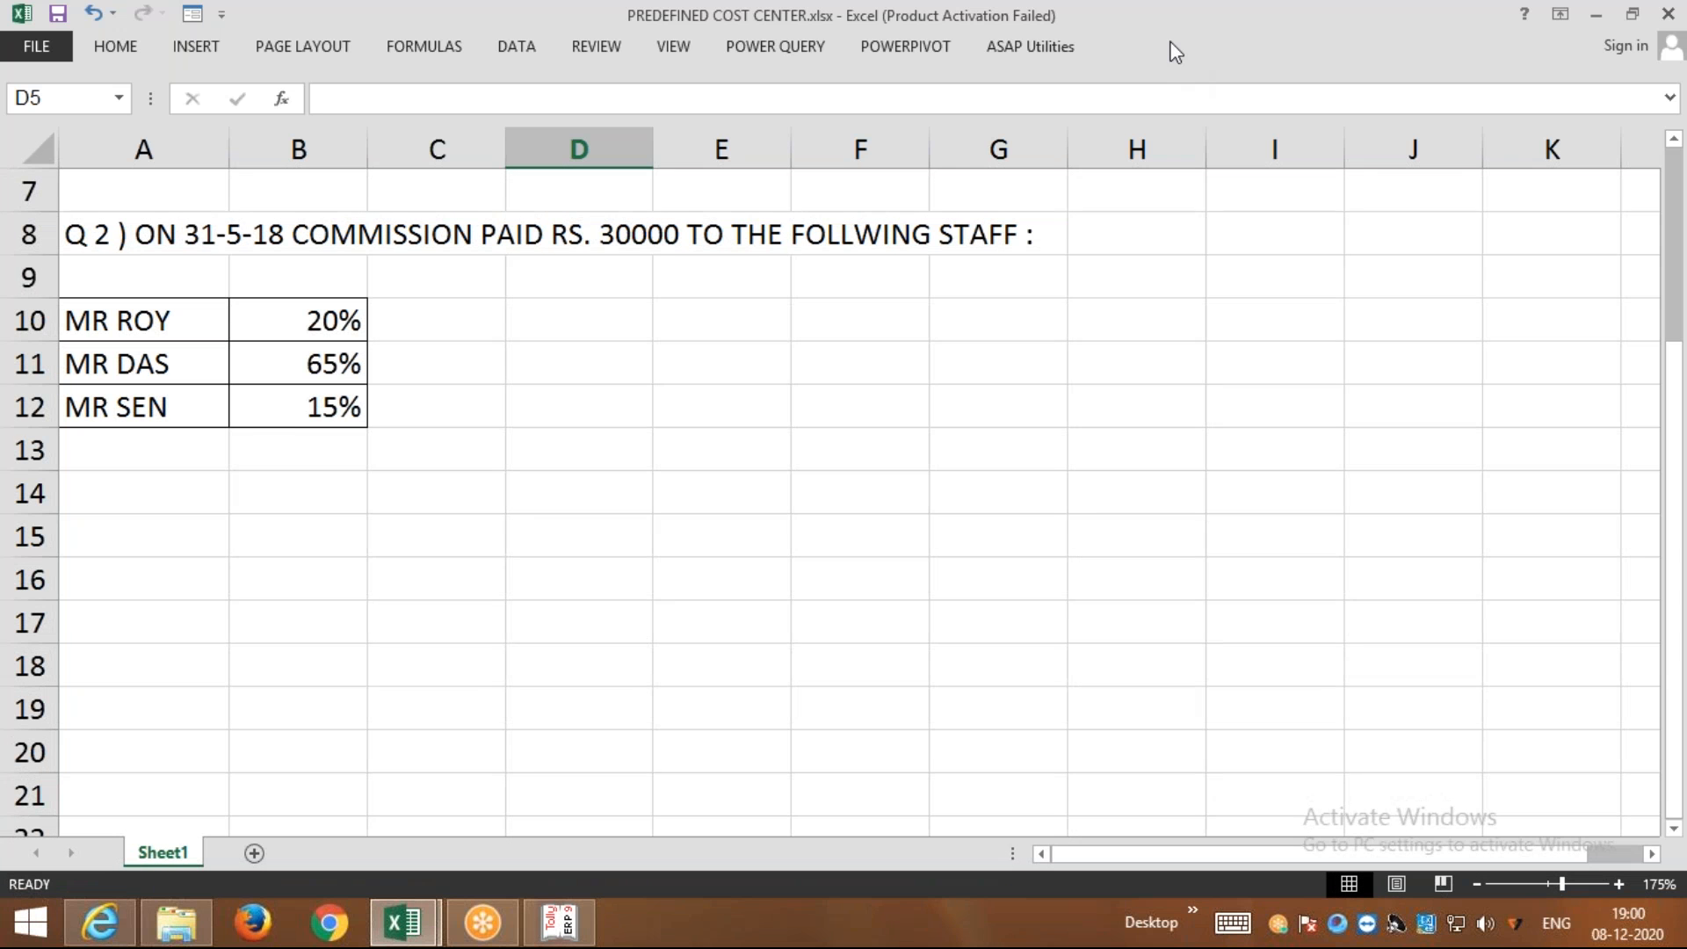
Return to Tally and leave the blank payment voucher for the Gateway of Tally without quitting the program
{"action": "key", "text": "alt+Tab"}
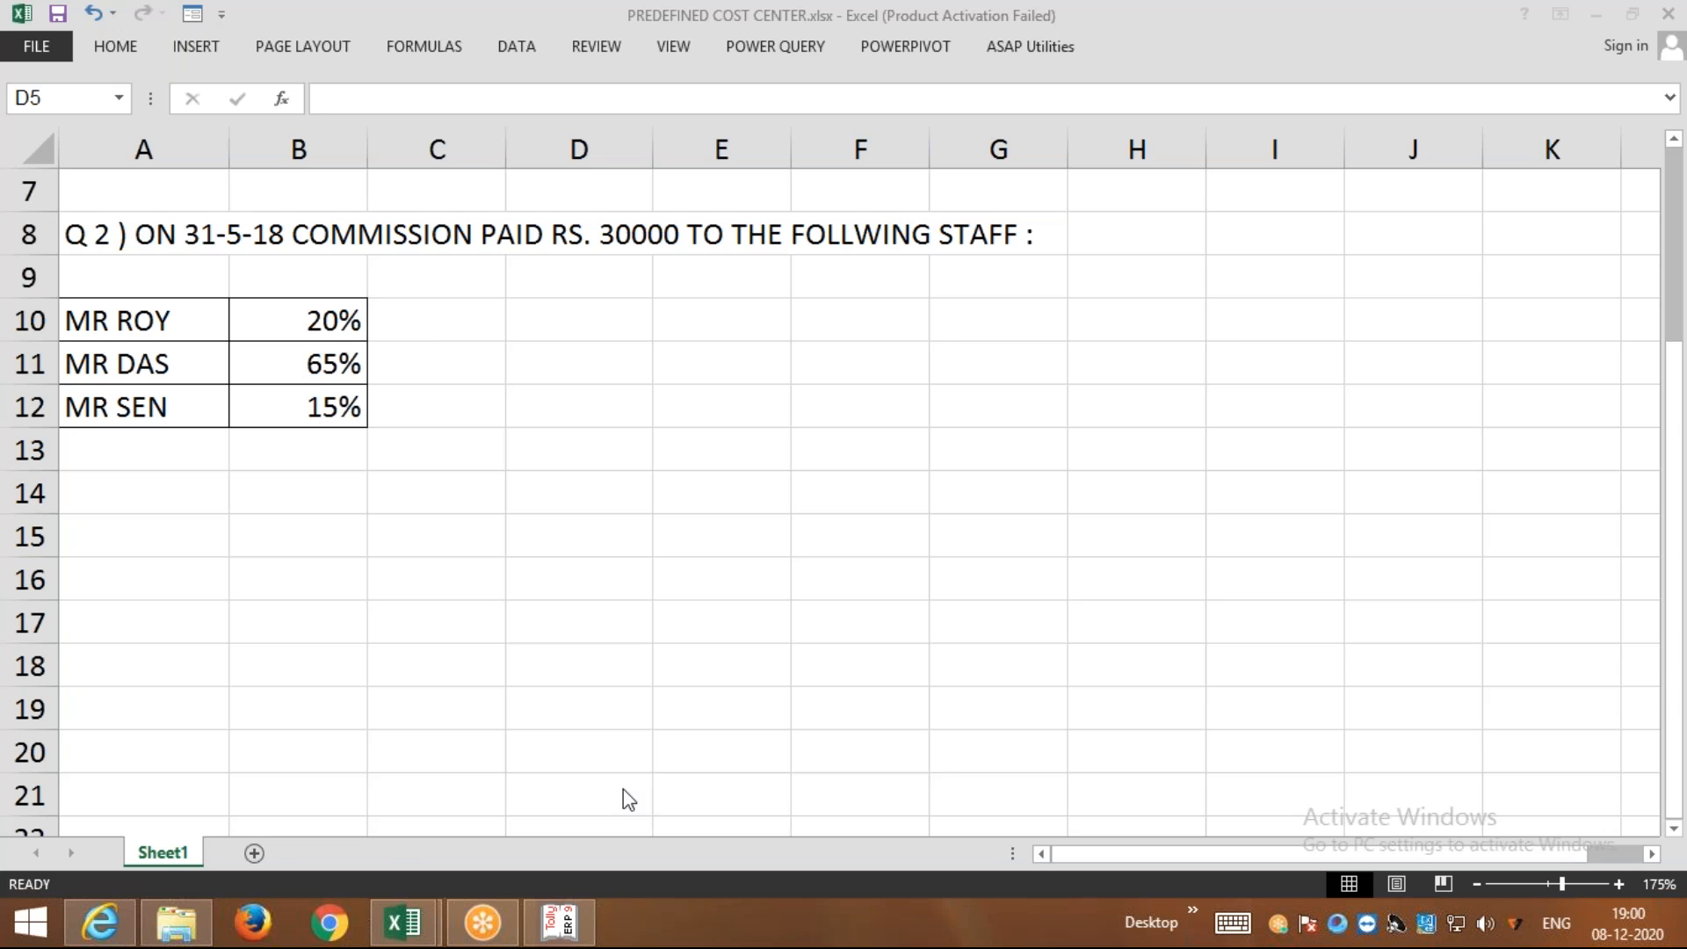
{"action": "left_click", "coordinate": [559, 922]}
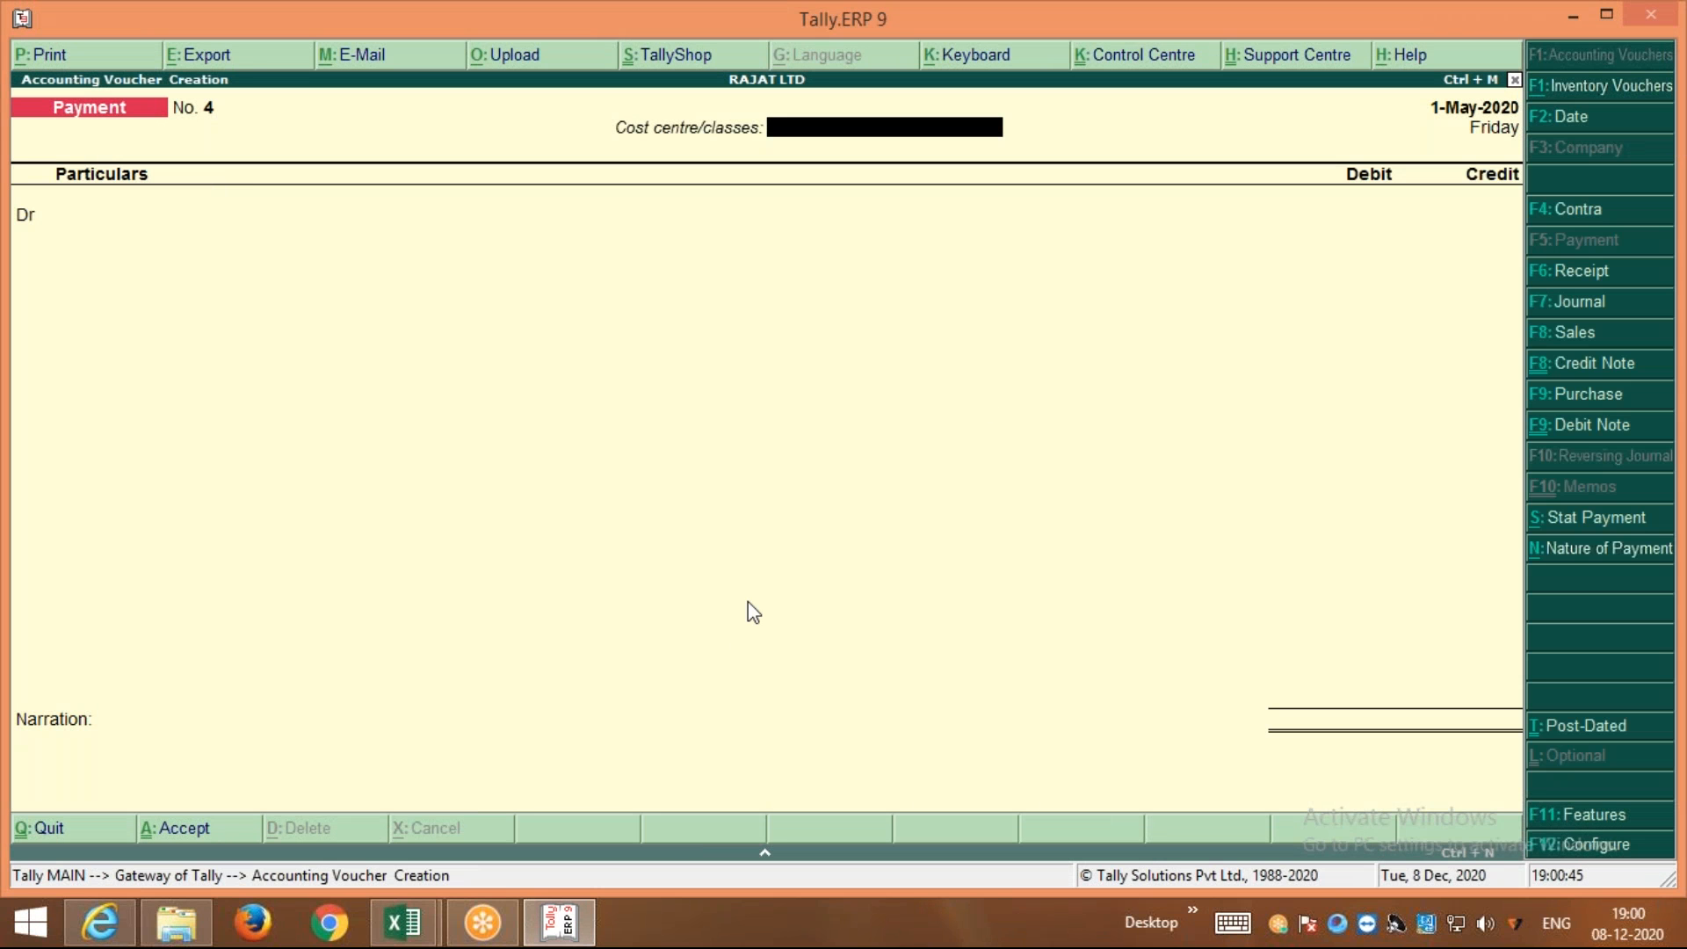
{"action": "key", "text": "Escape"}
{"action": "key", "text": "y"}
{"action": "key", "text": "Escape"}
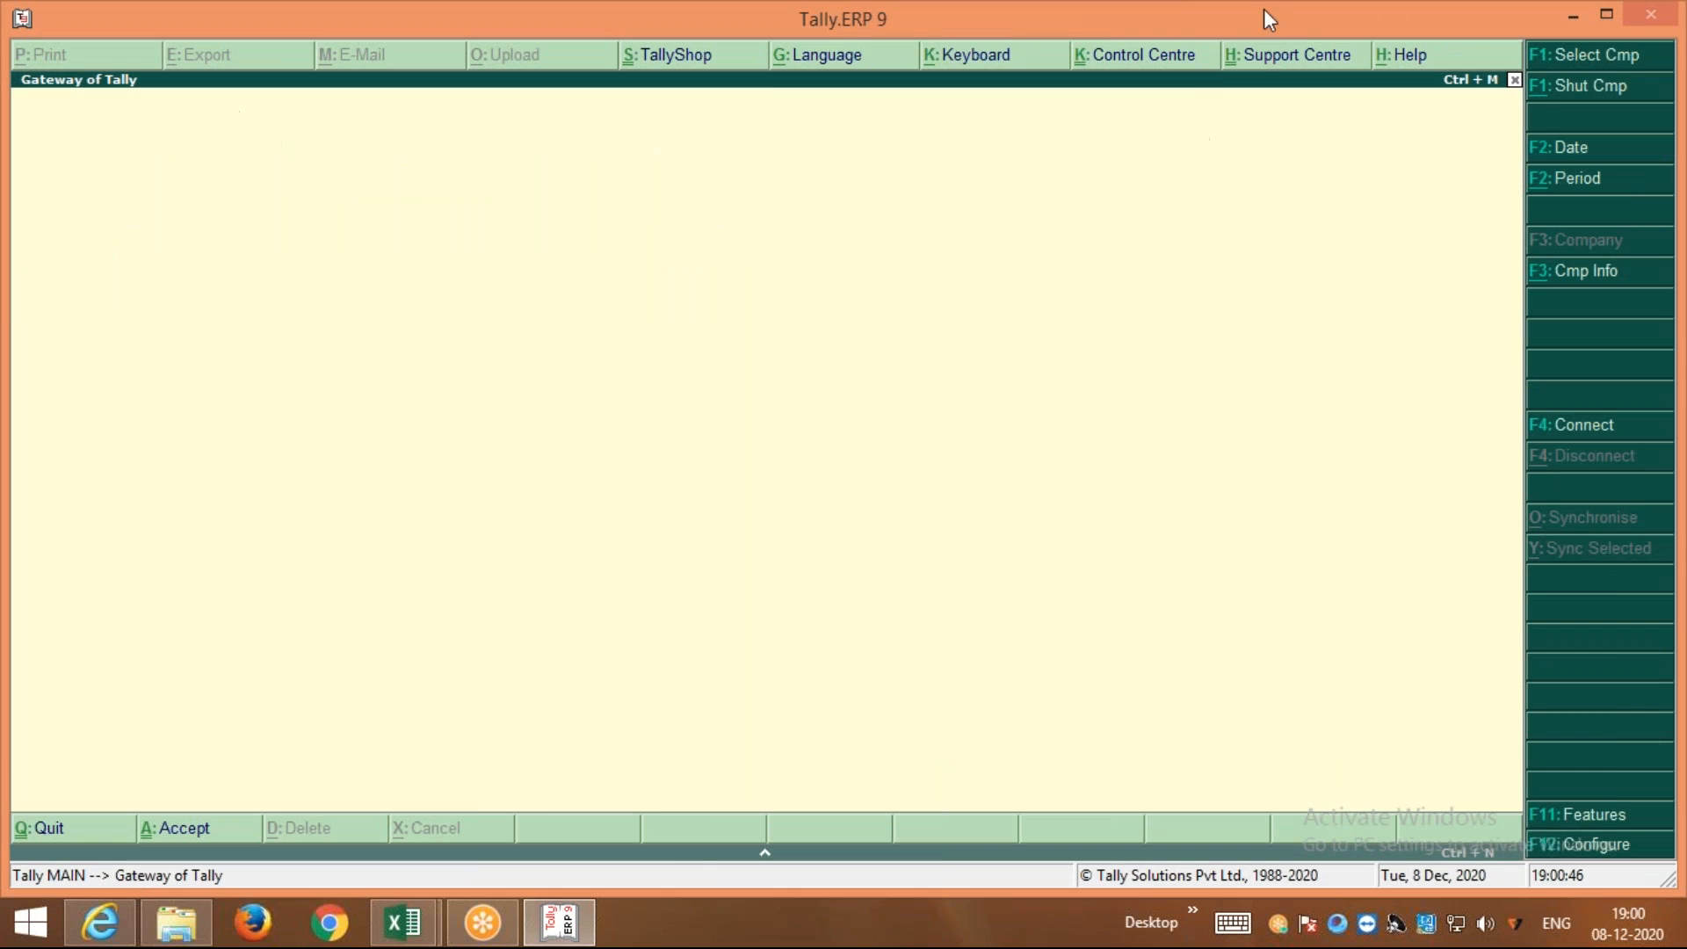
{"action": "key", "text": "n"}
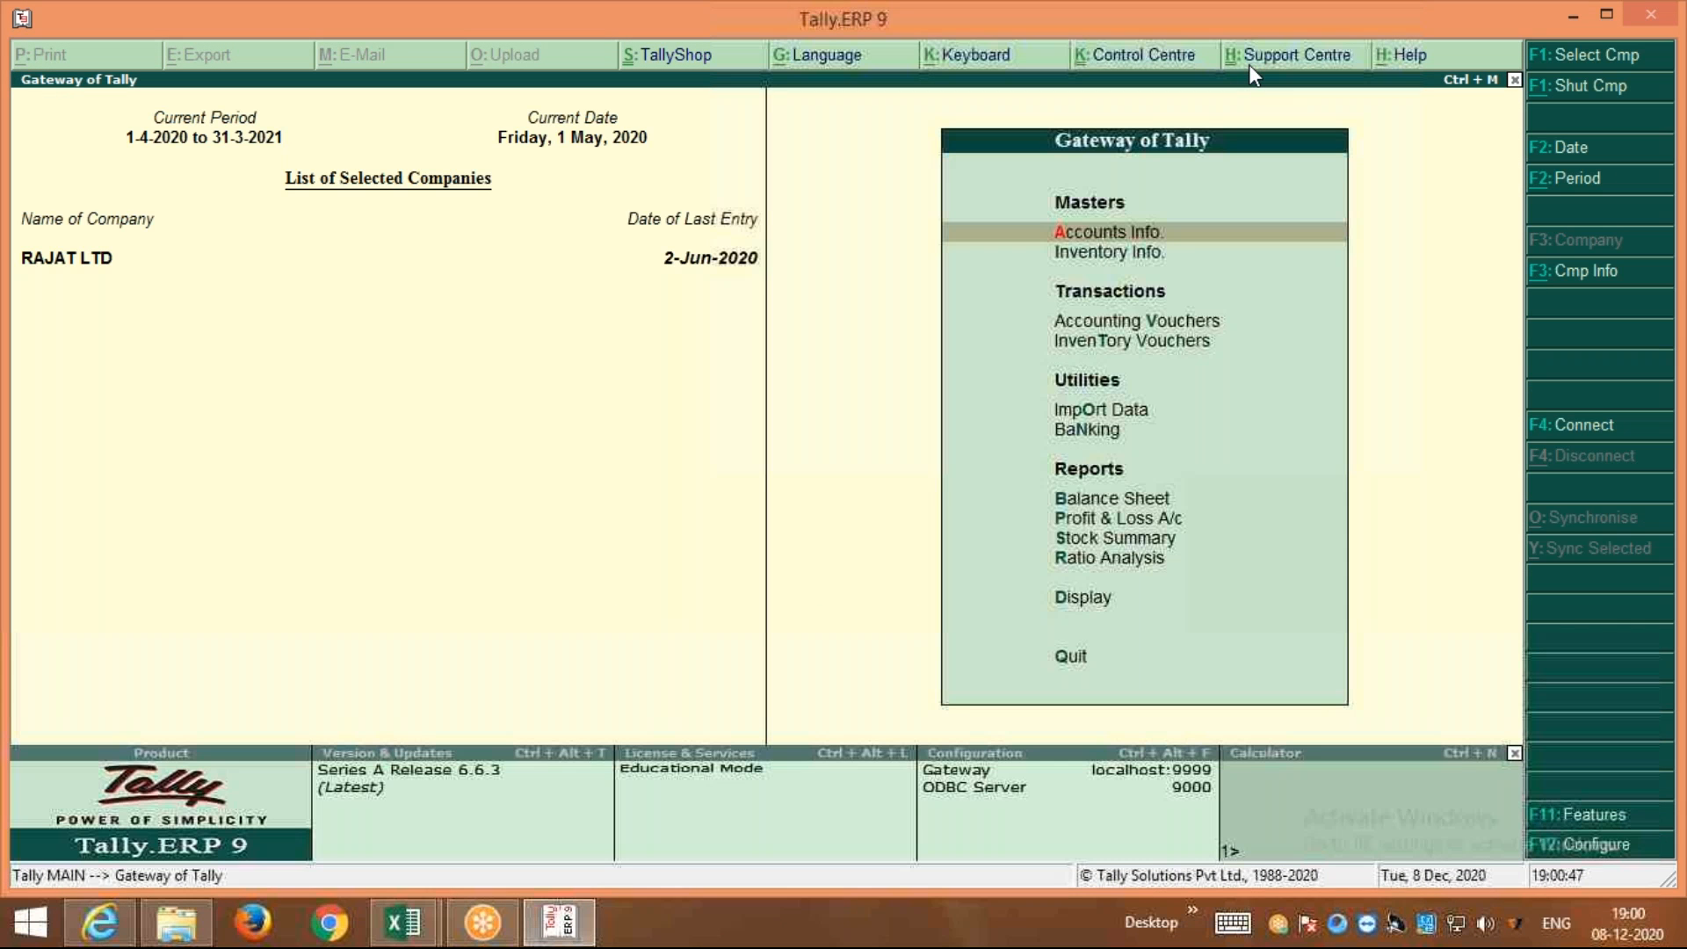
Open the company's accounting features and bring up the cost centre classes for pre-defined allocations in transactions
{"action": "left_click", "coordinate": [1249, 67]}
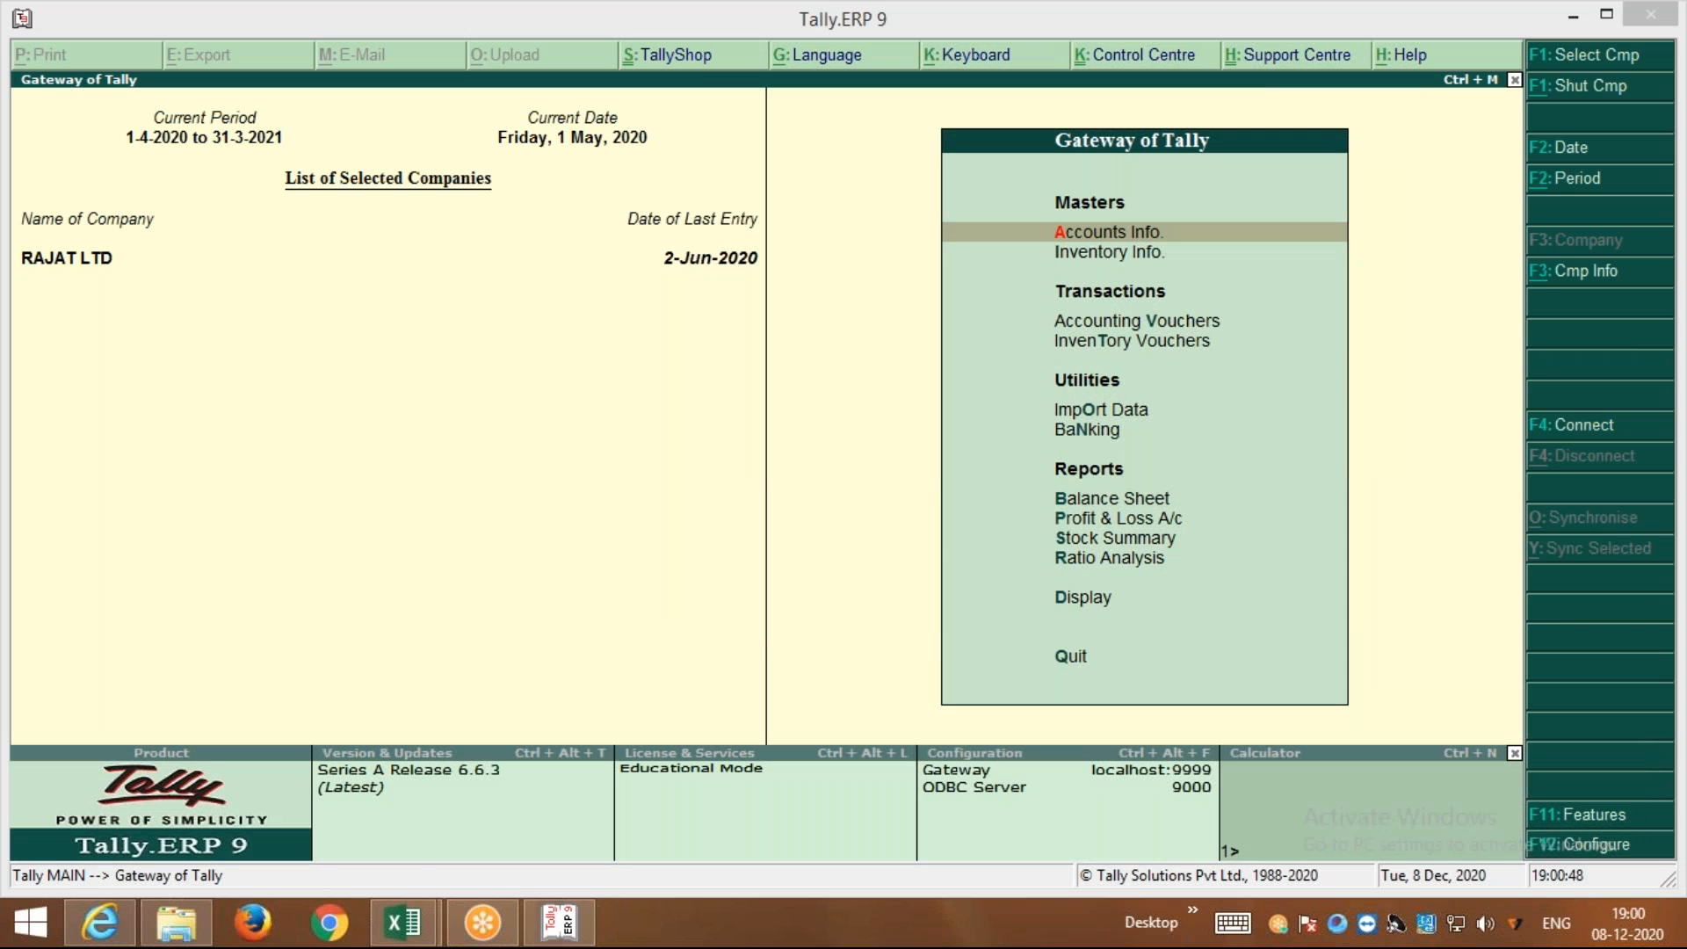
{"action": "left_click", "coordinate": [865, 389]}
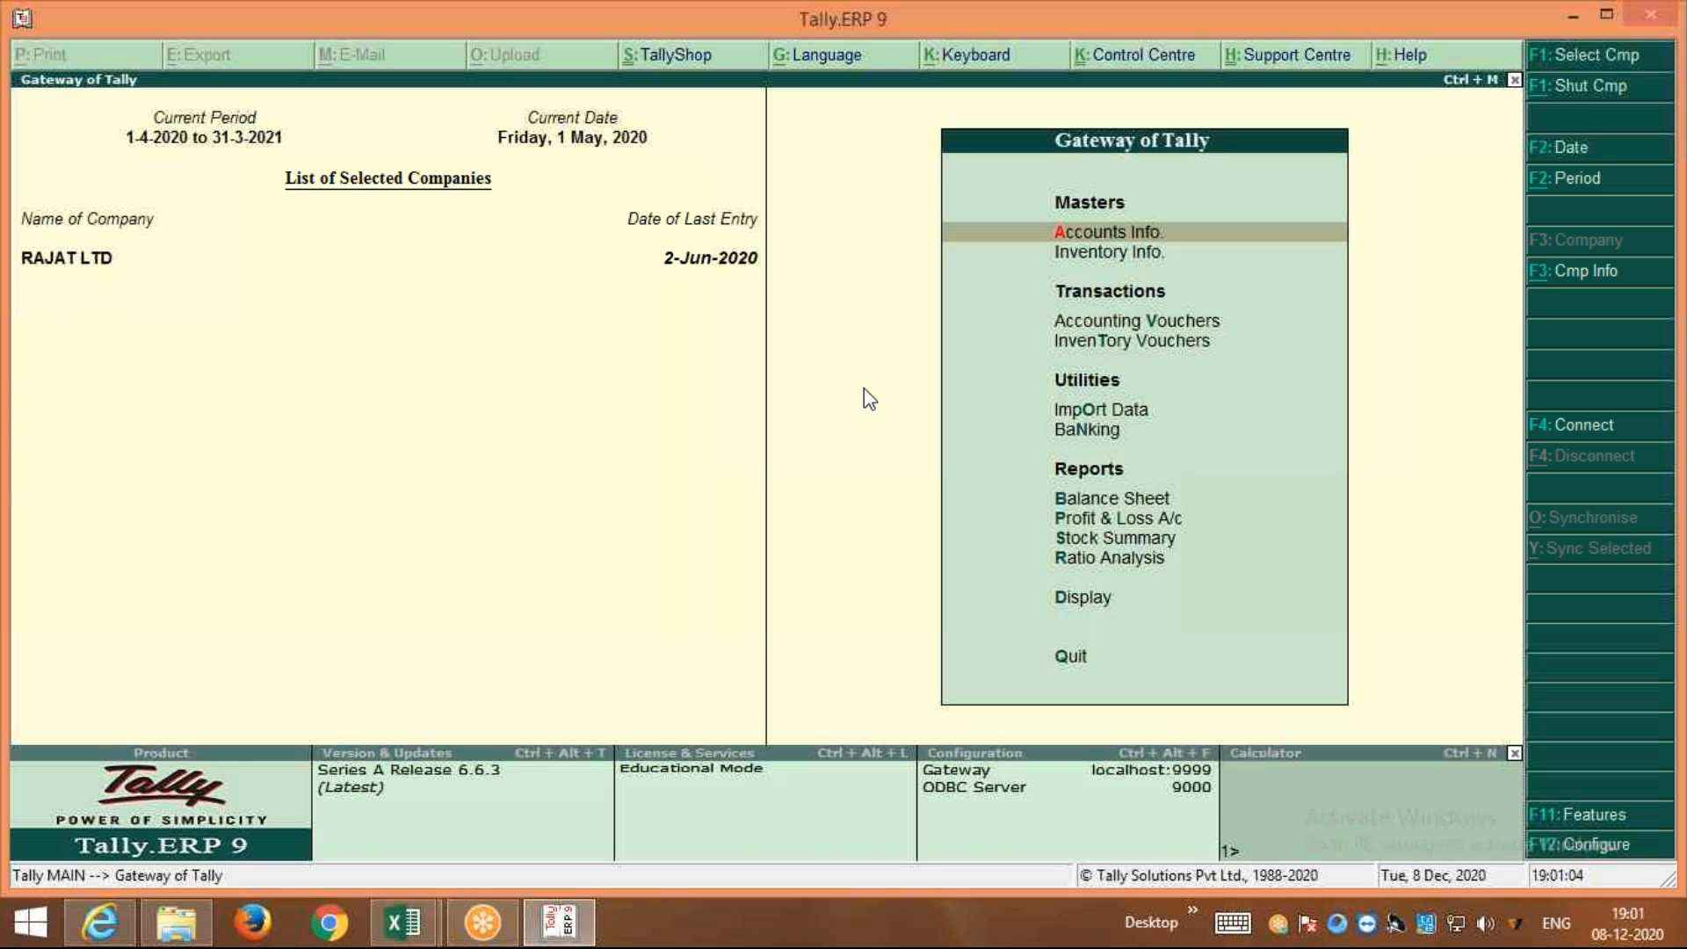
{"action": "key", "text": "F11"}
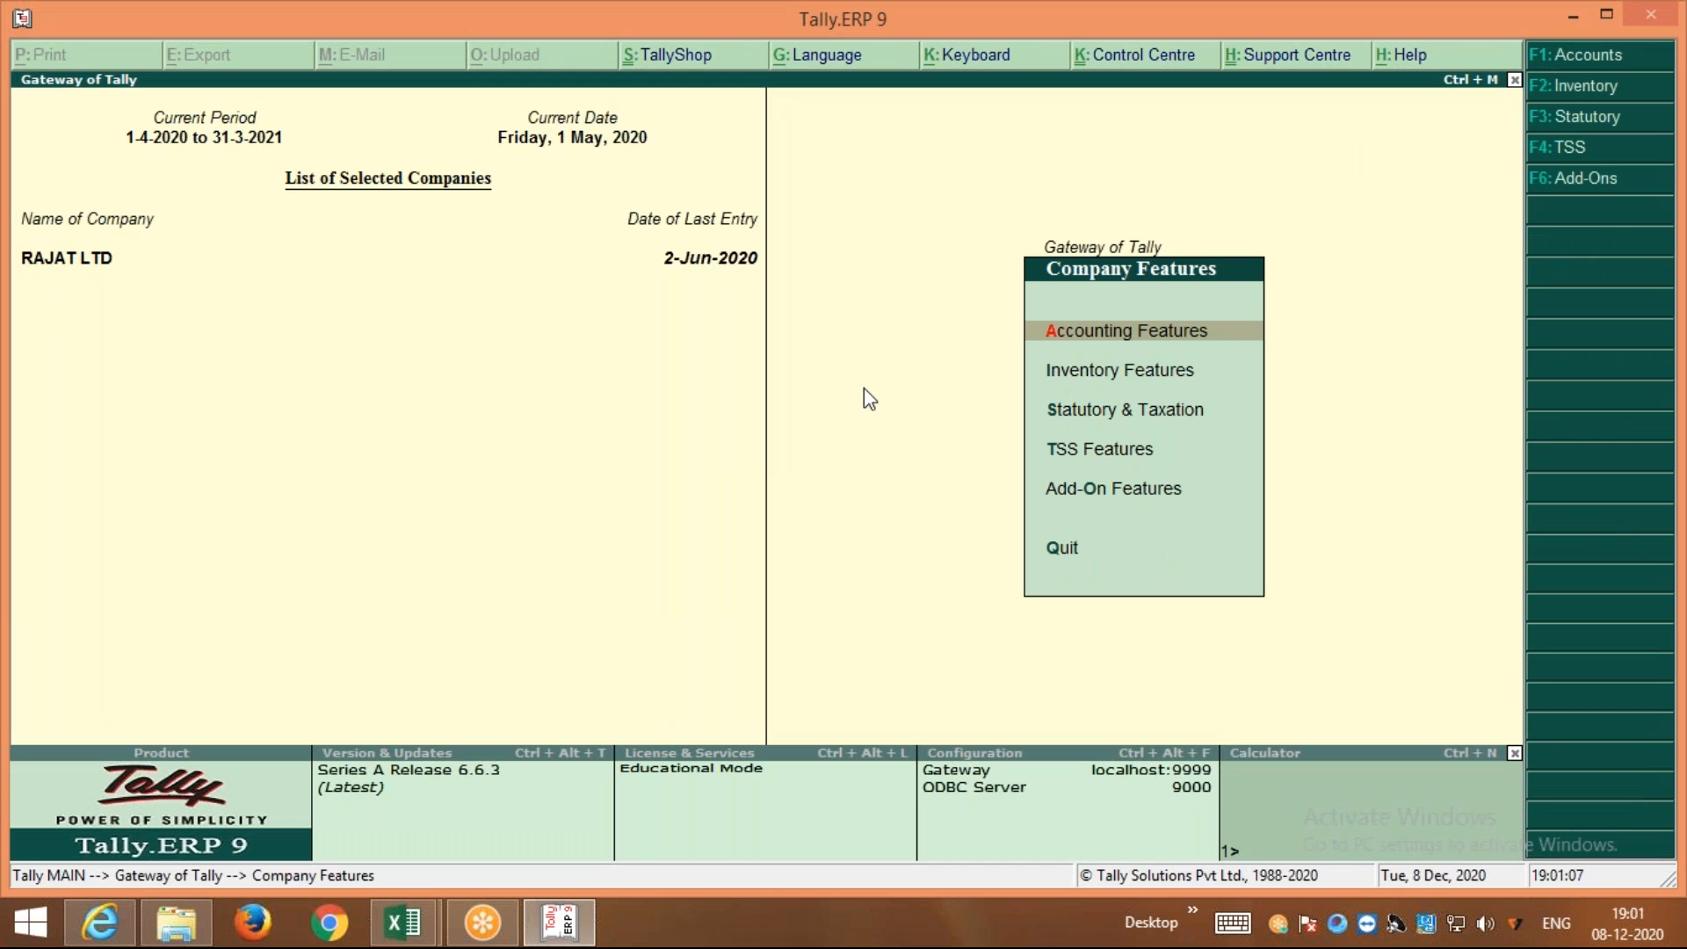
{"action": "key", "text": "Return"}
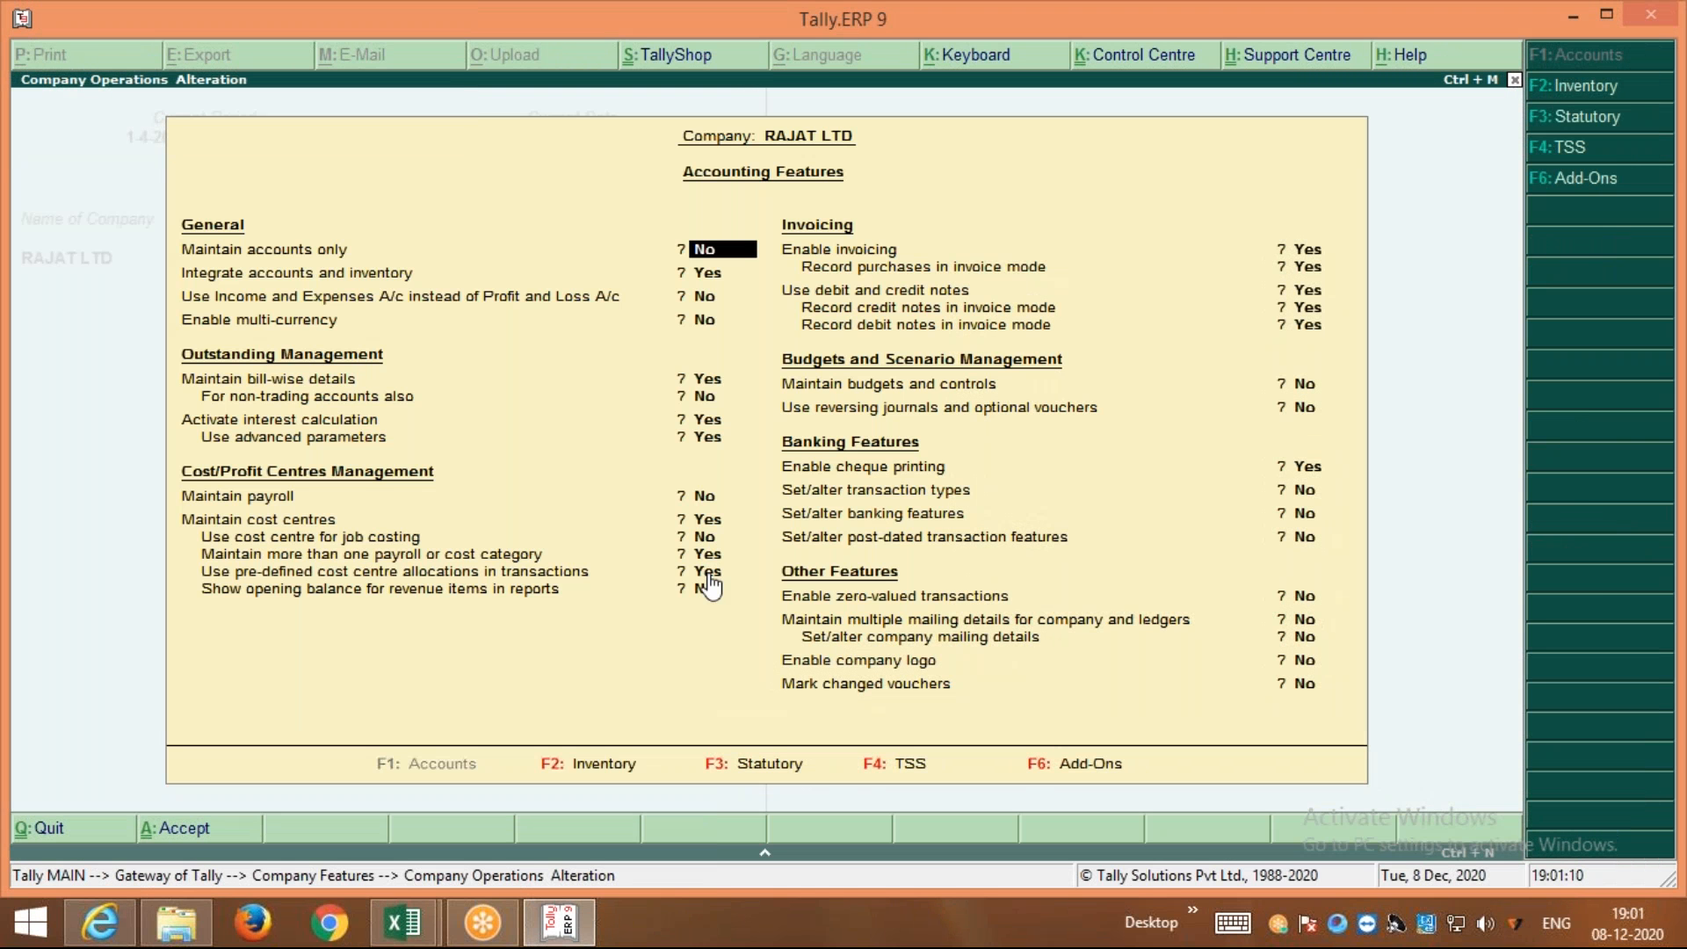
{"action": "left_click", "coordinate": [705, 571]}
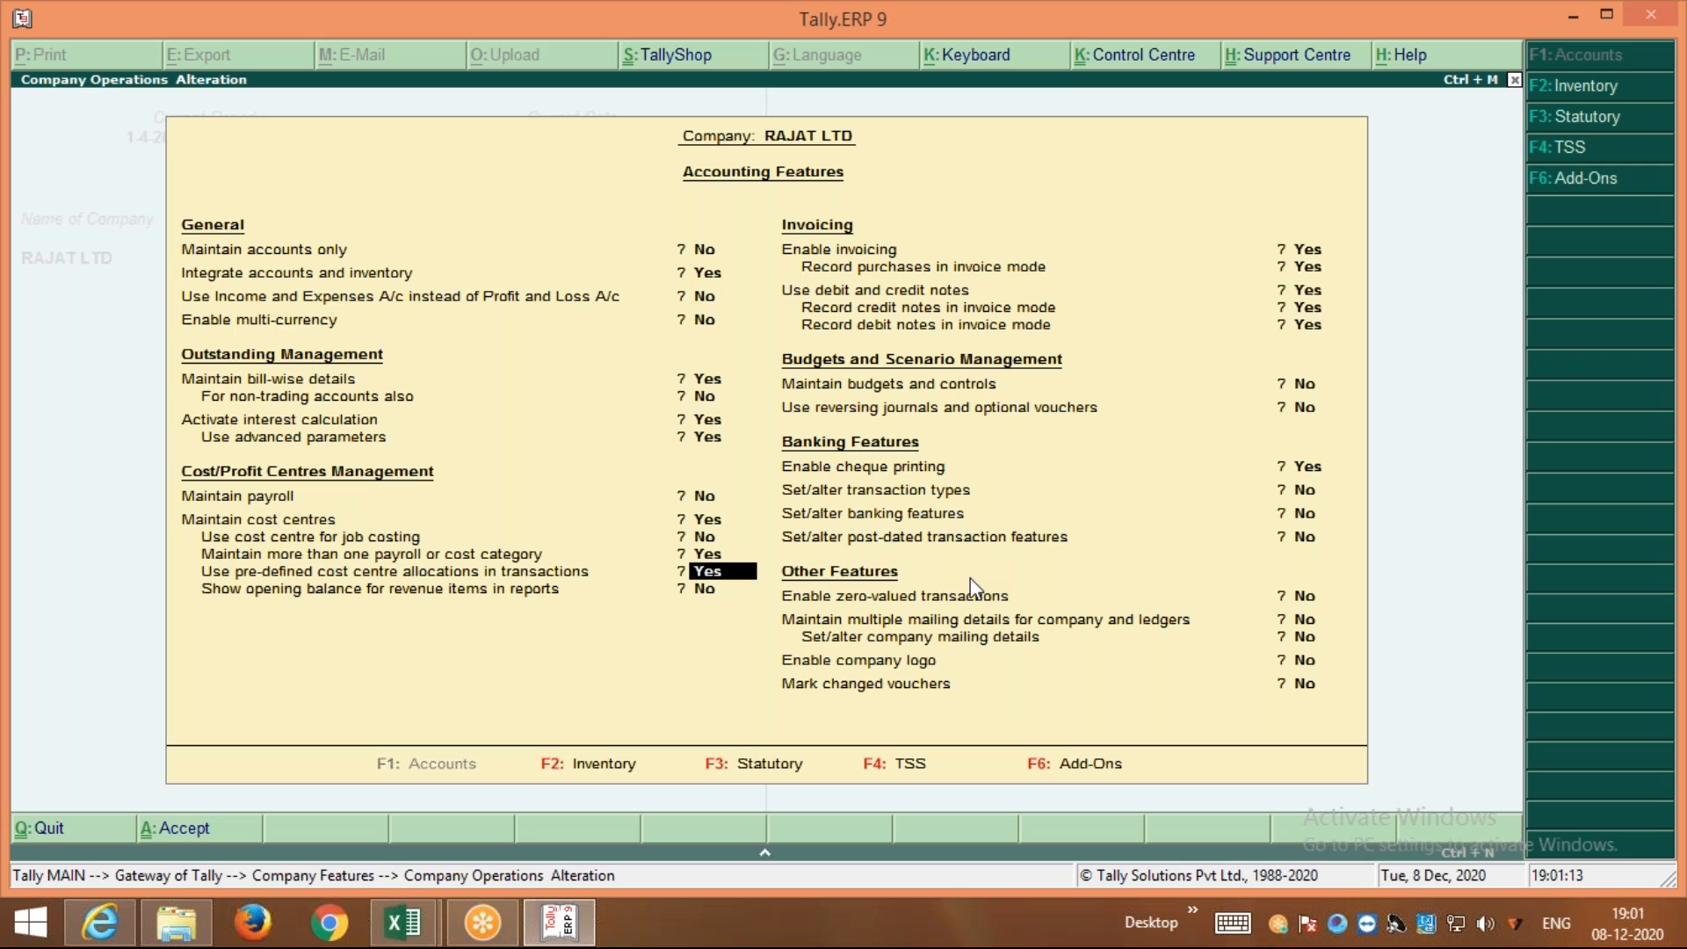
{"action": "key", "text": "Return"}
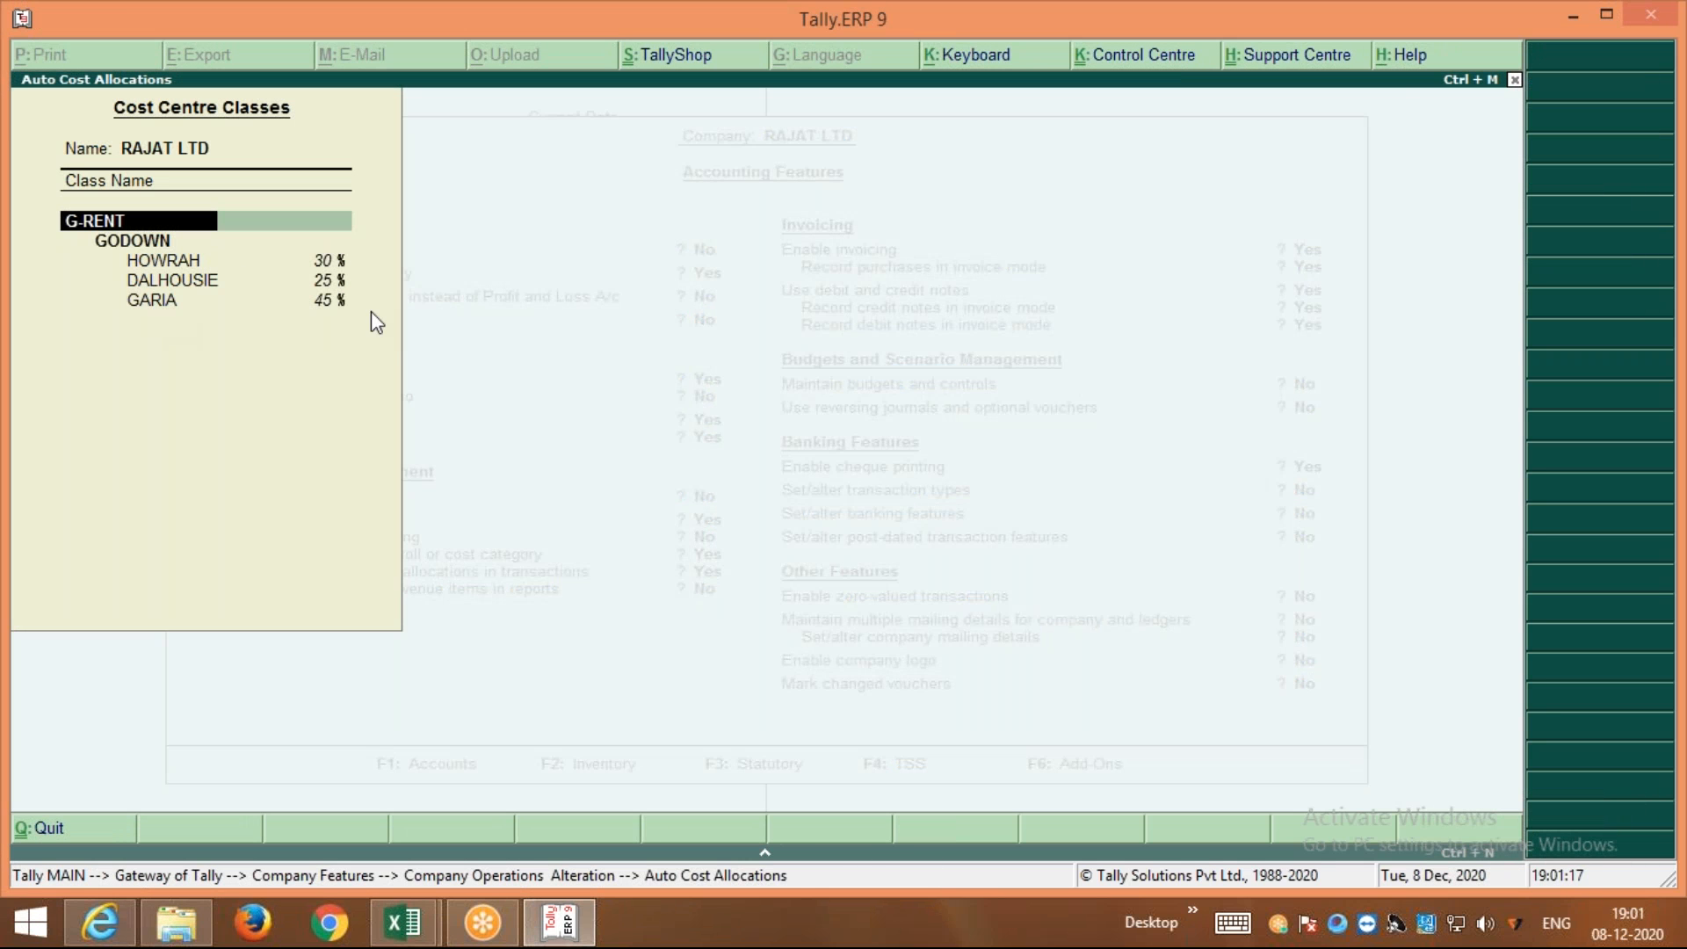
Add a cost centre class named COMM. below G-RENT and choose EMP as its cost category
{"action": "key", "text": "Return"}
{"action": "key", "text": "Return"}
{"action": "key", "text": "Return"}
{"action": "key", "text": "Return"}
{"action": "key", "text": "Return"}
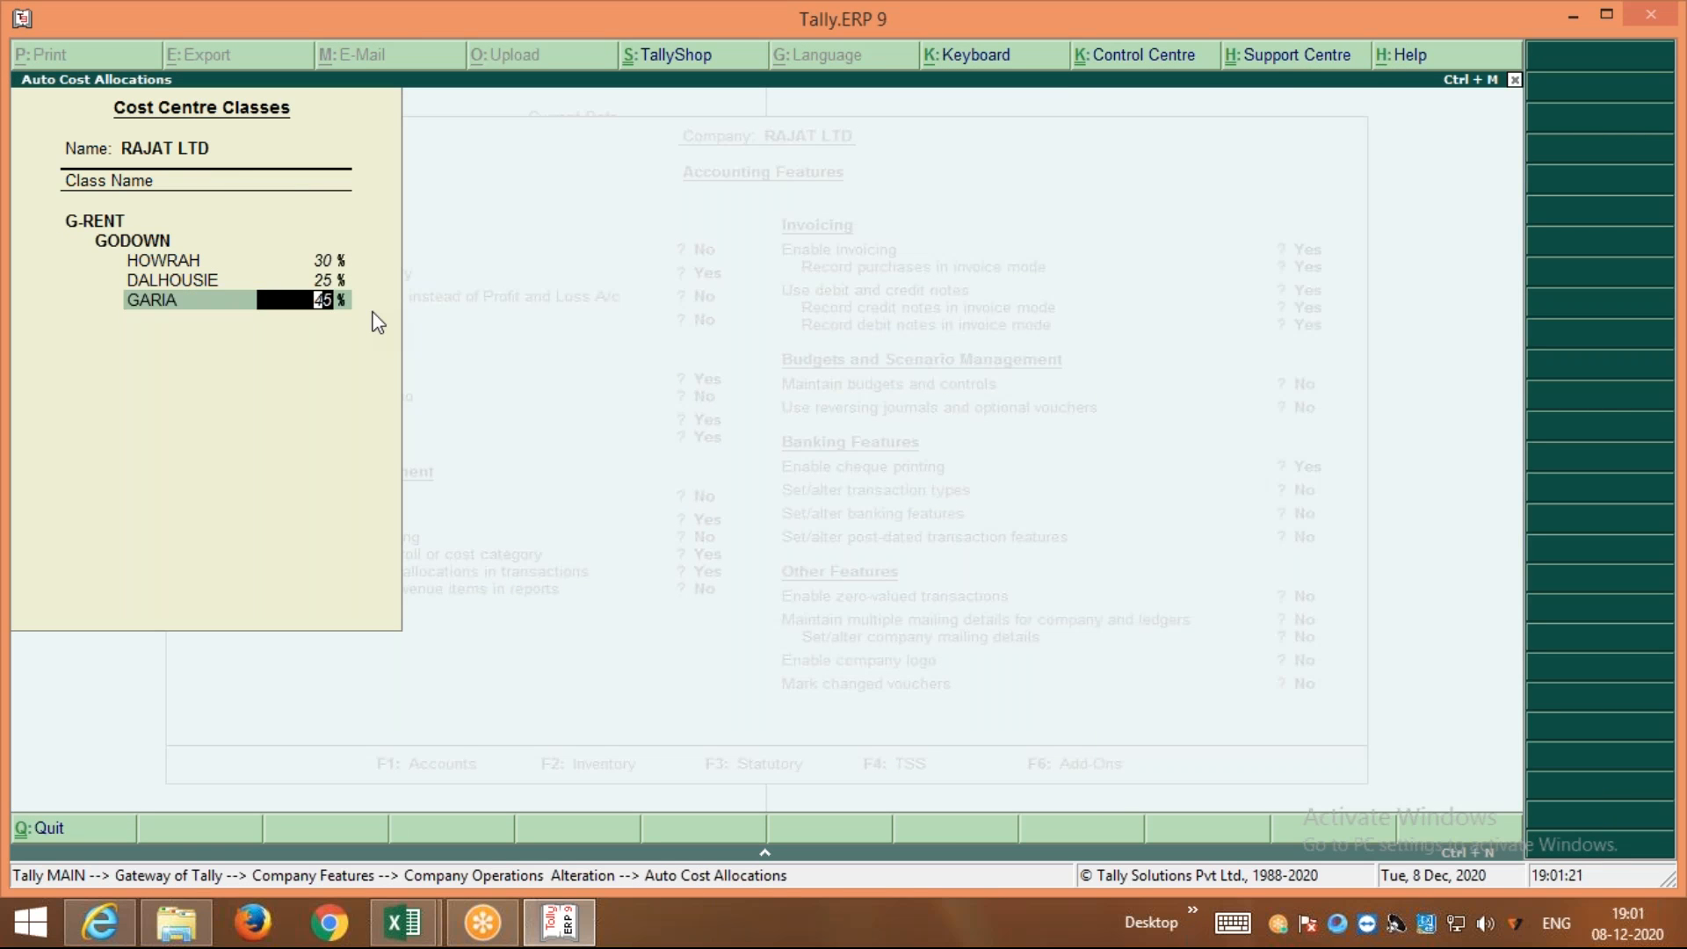
{"action": "key", "text": "Return"}
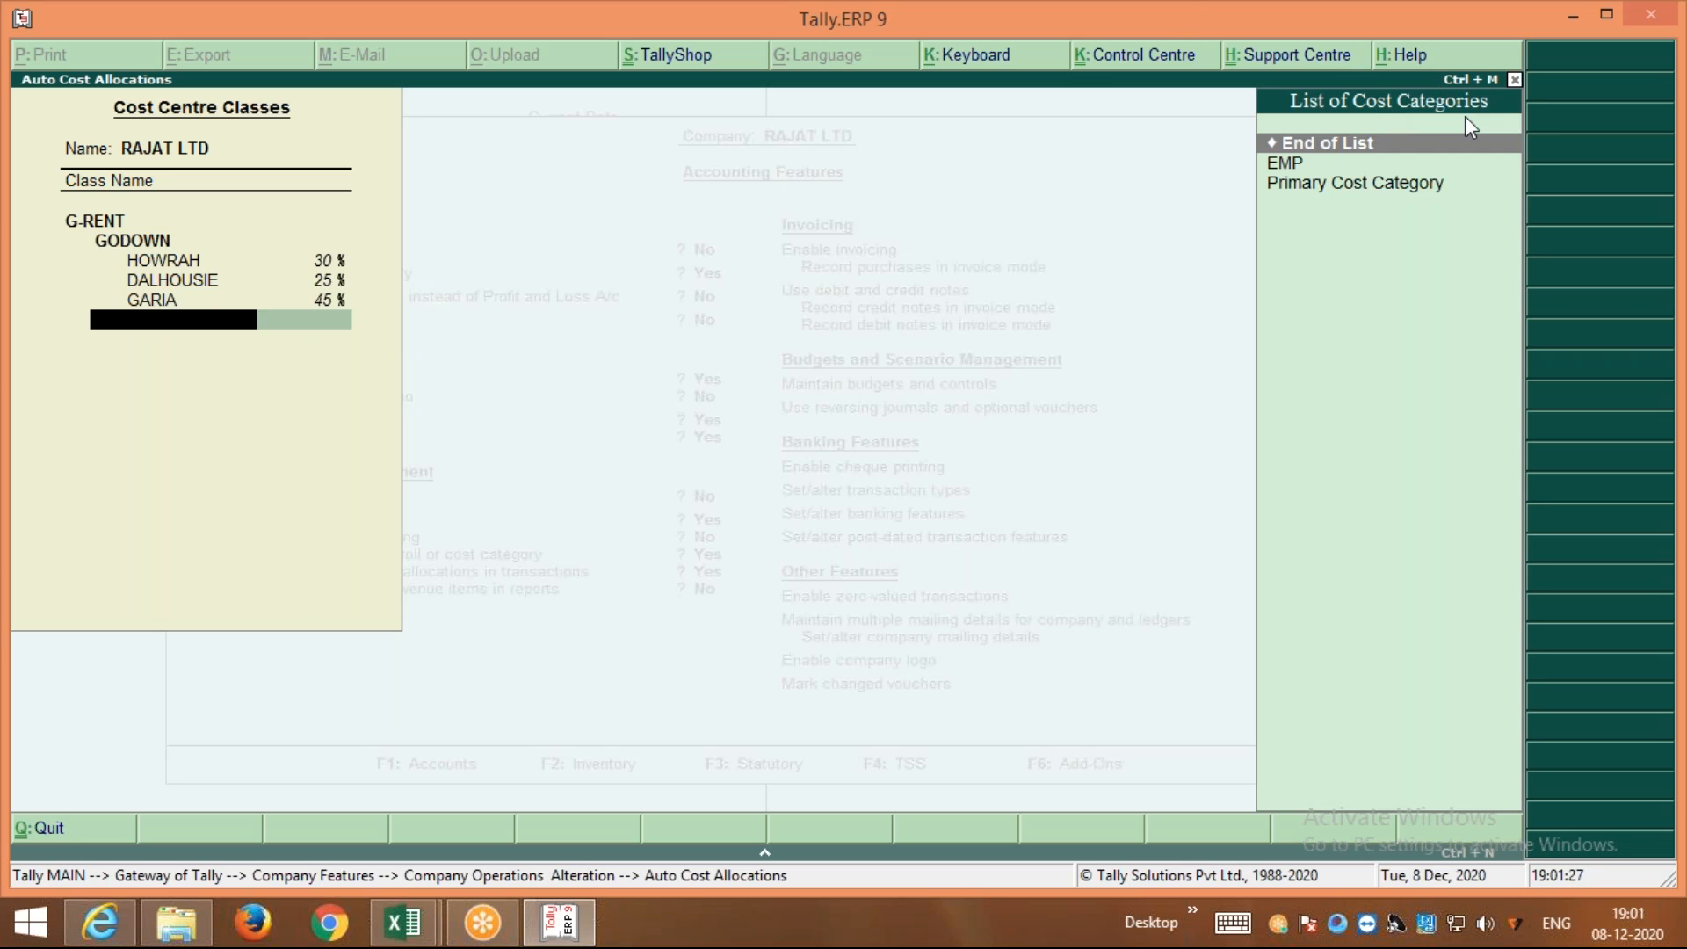
{"action": "key", "text": "Return"}
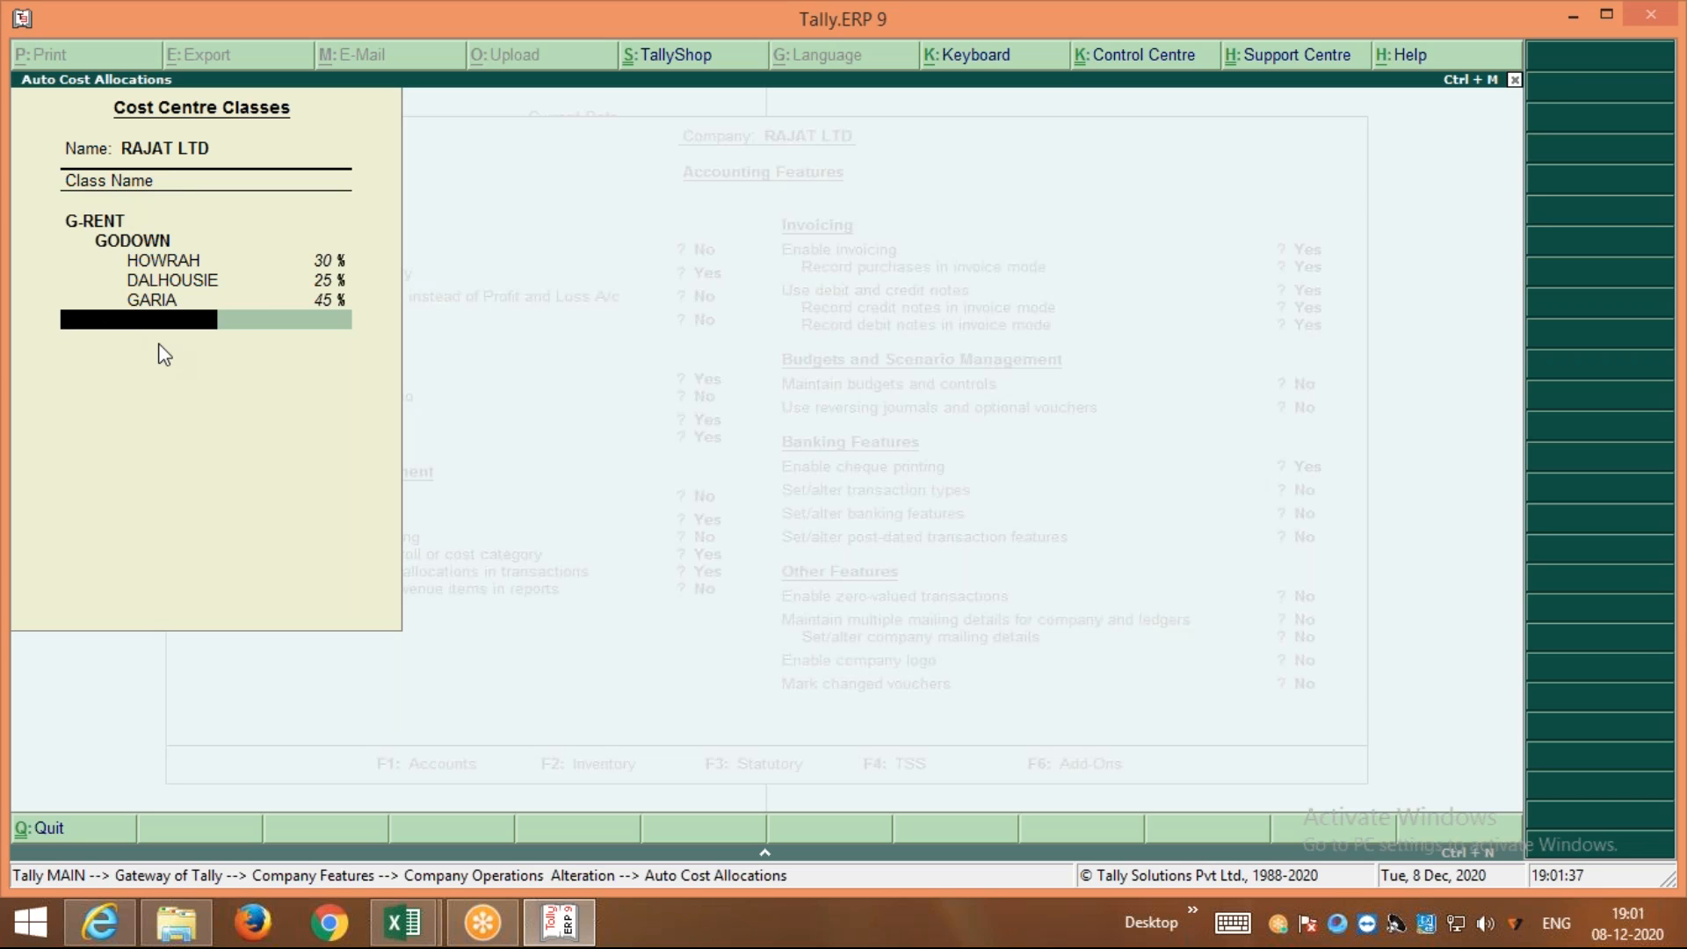
{"action": "type", "text": "COMM."}
{"action": "key", "text": "Return"}
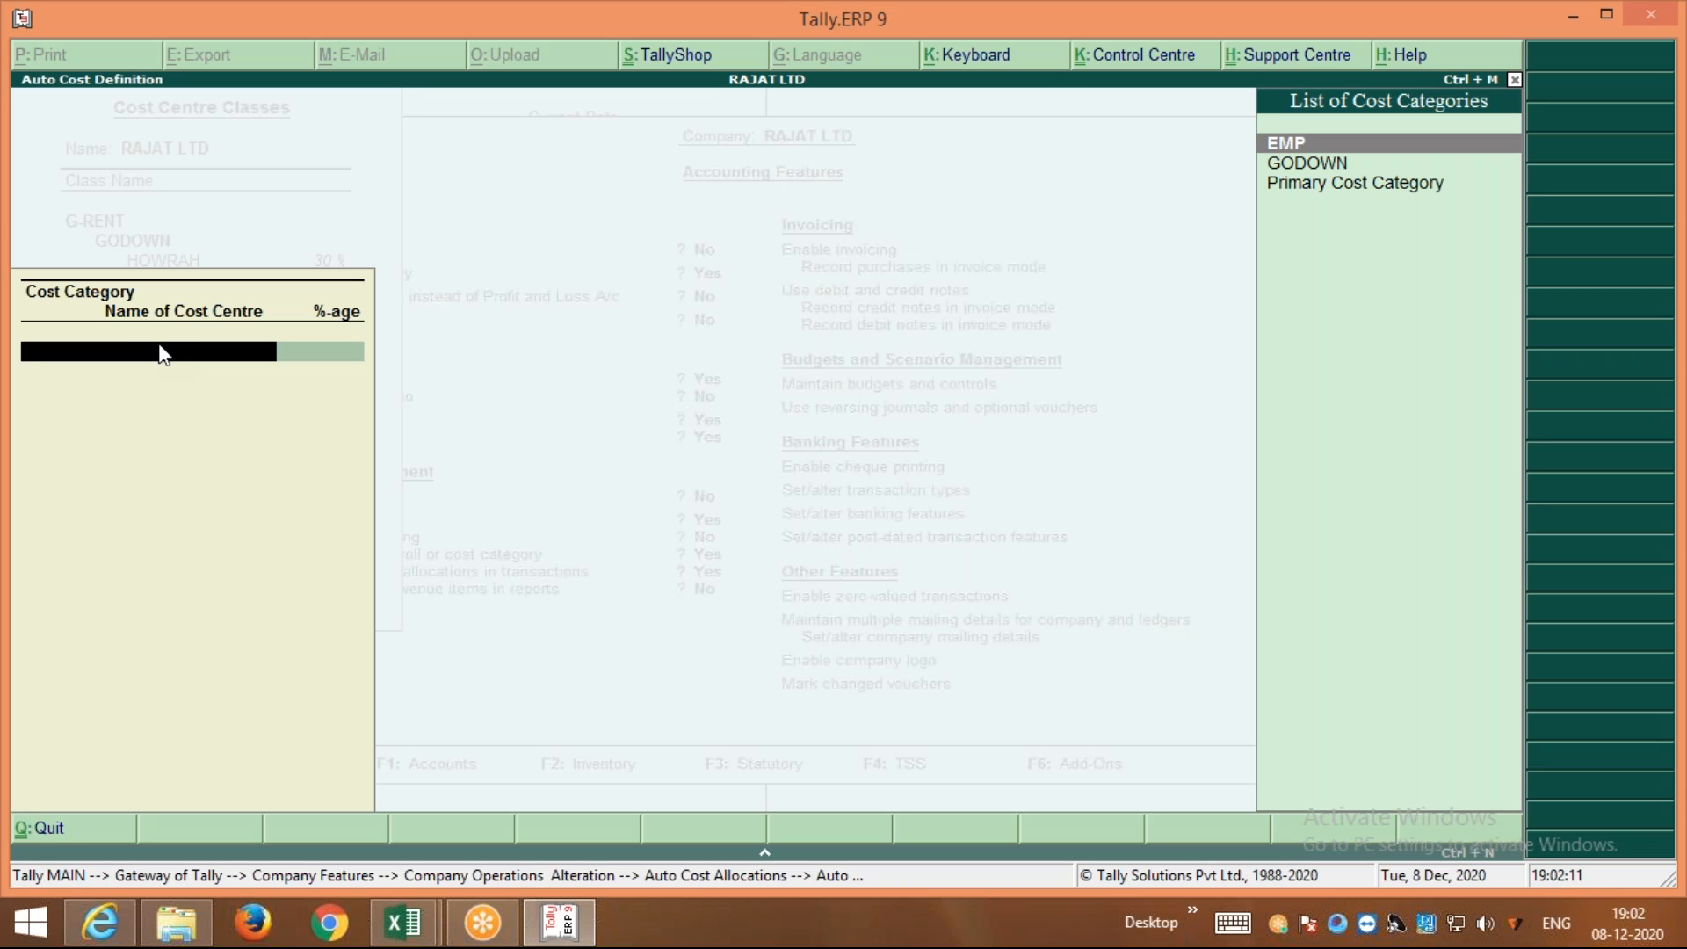
{"action": "key", "text": "Return"}
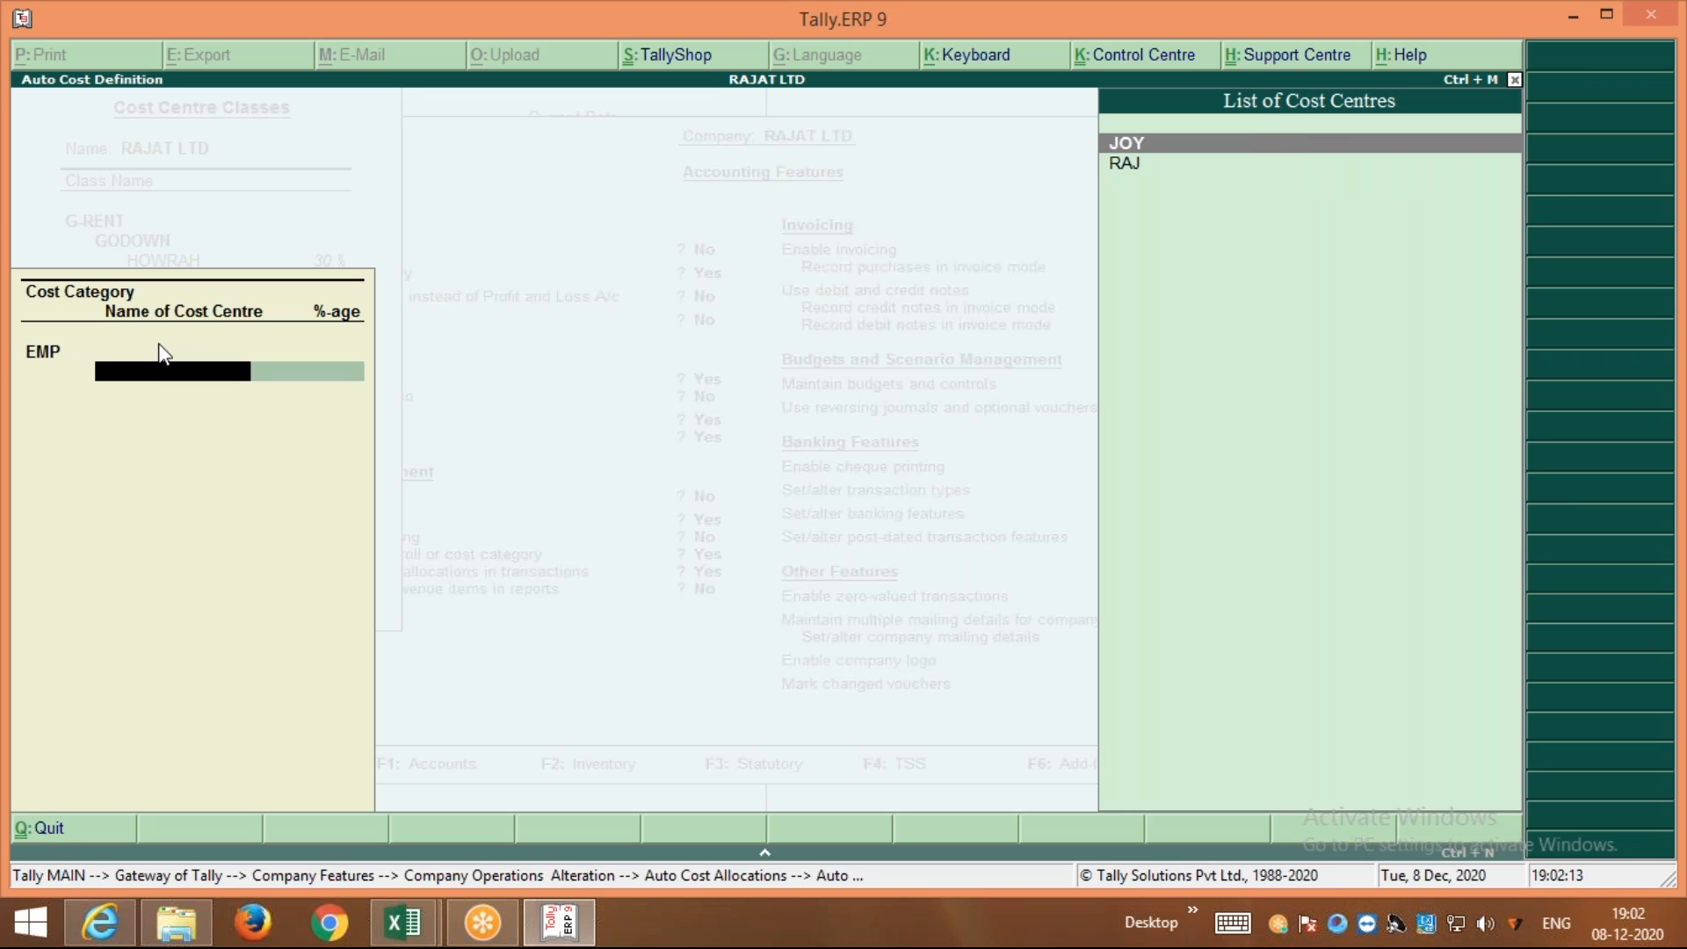
Start a new cost centre in the EMP category and check the first staff name in the PREDEFINED COST CENTER workbook
{"action": "key", "text": "alt+c"}
{"action": "key", "text": "BackSpace"}
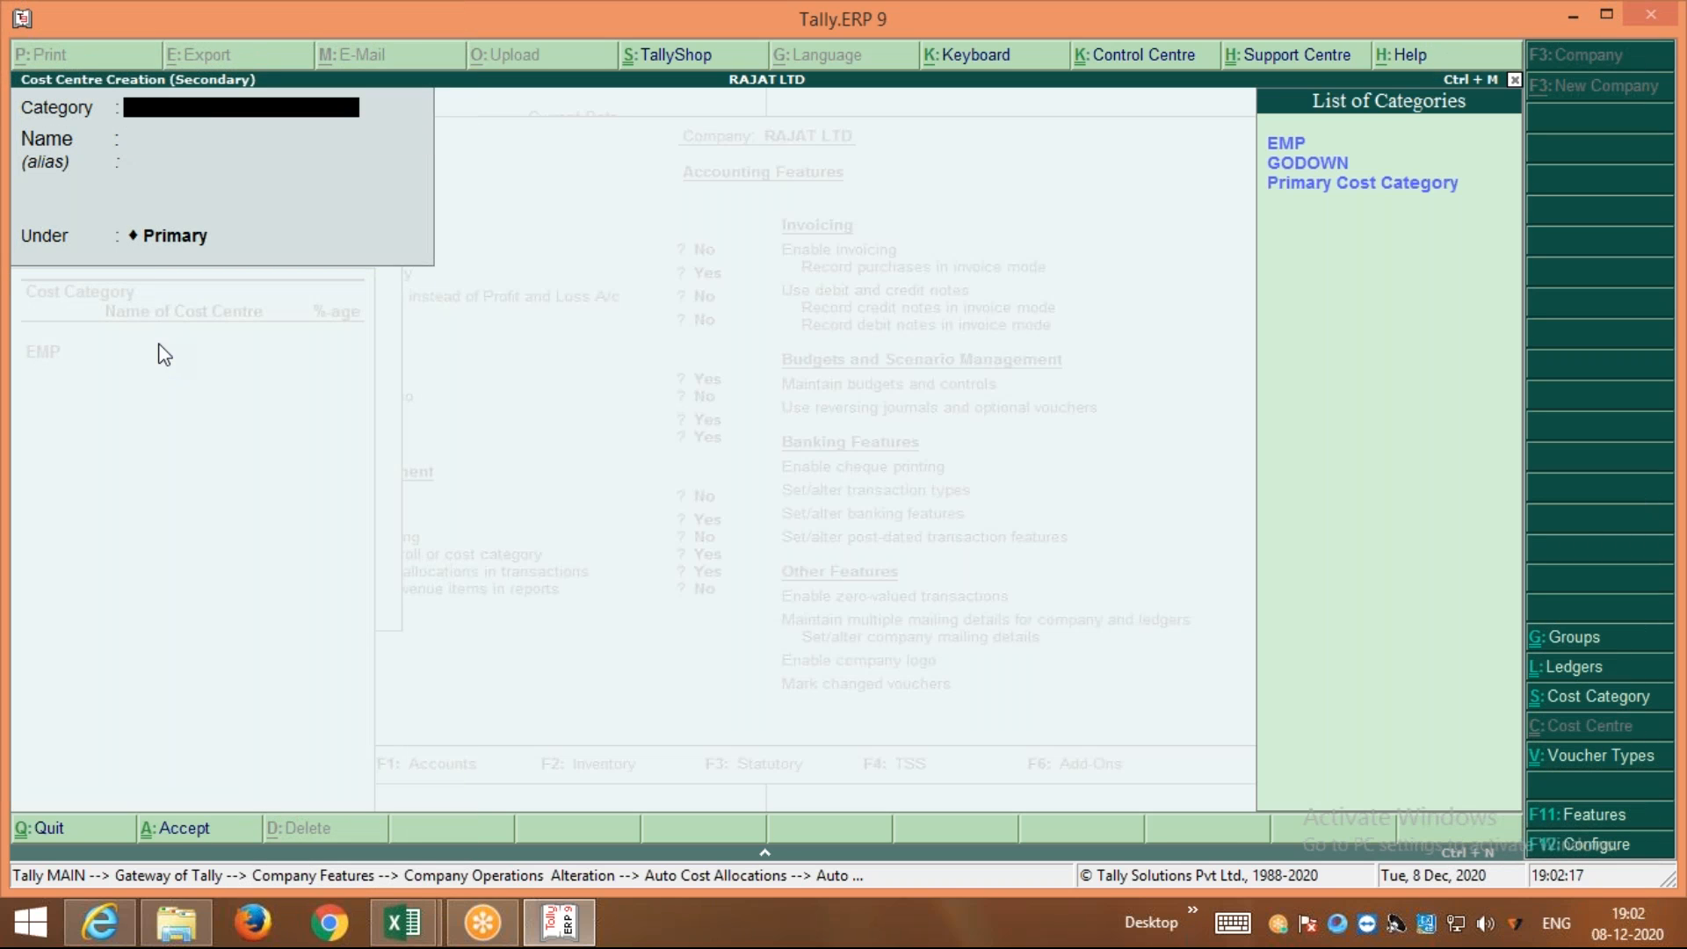
{"action": "key", "text": "Up"}
{"action": "key", "text": "Return"}
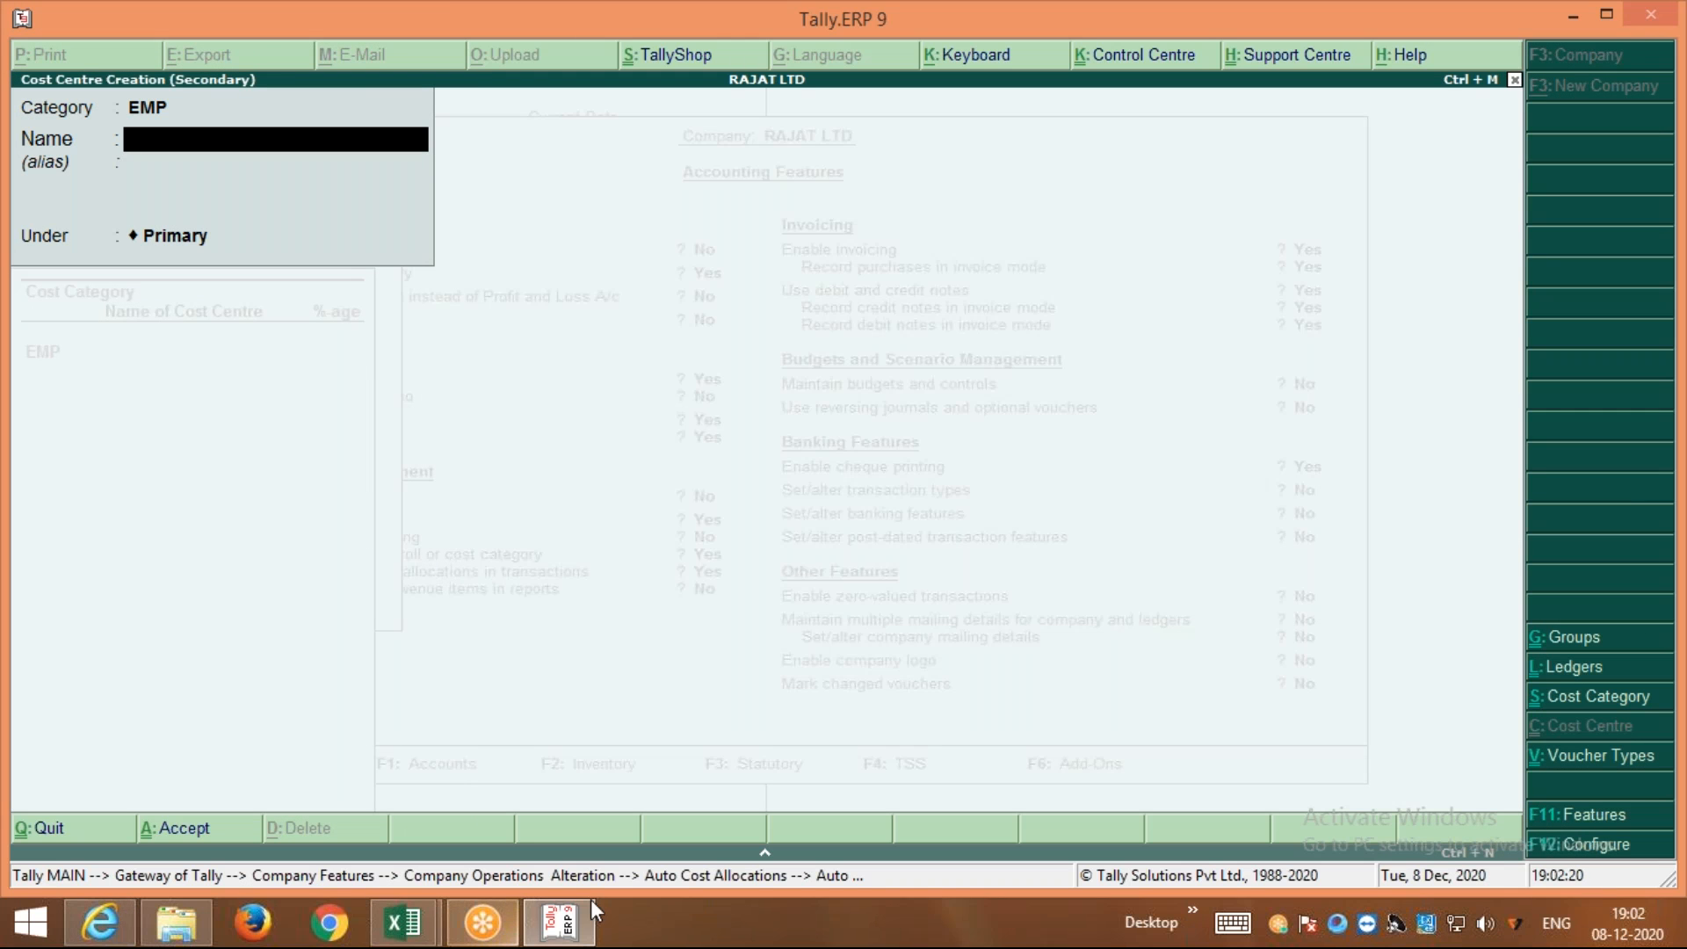
{"action": "mouse_move", "coordinate": [402, 923]}
{"action": "left_click", "coordinate": [455, 828]}
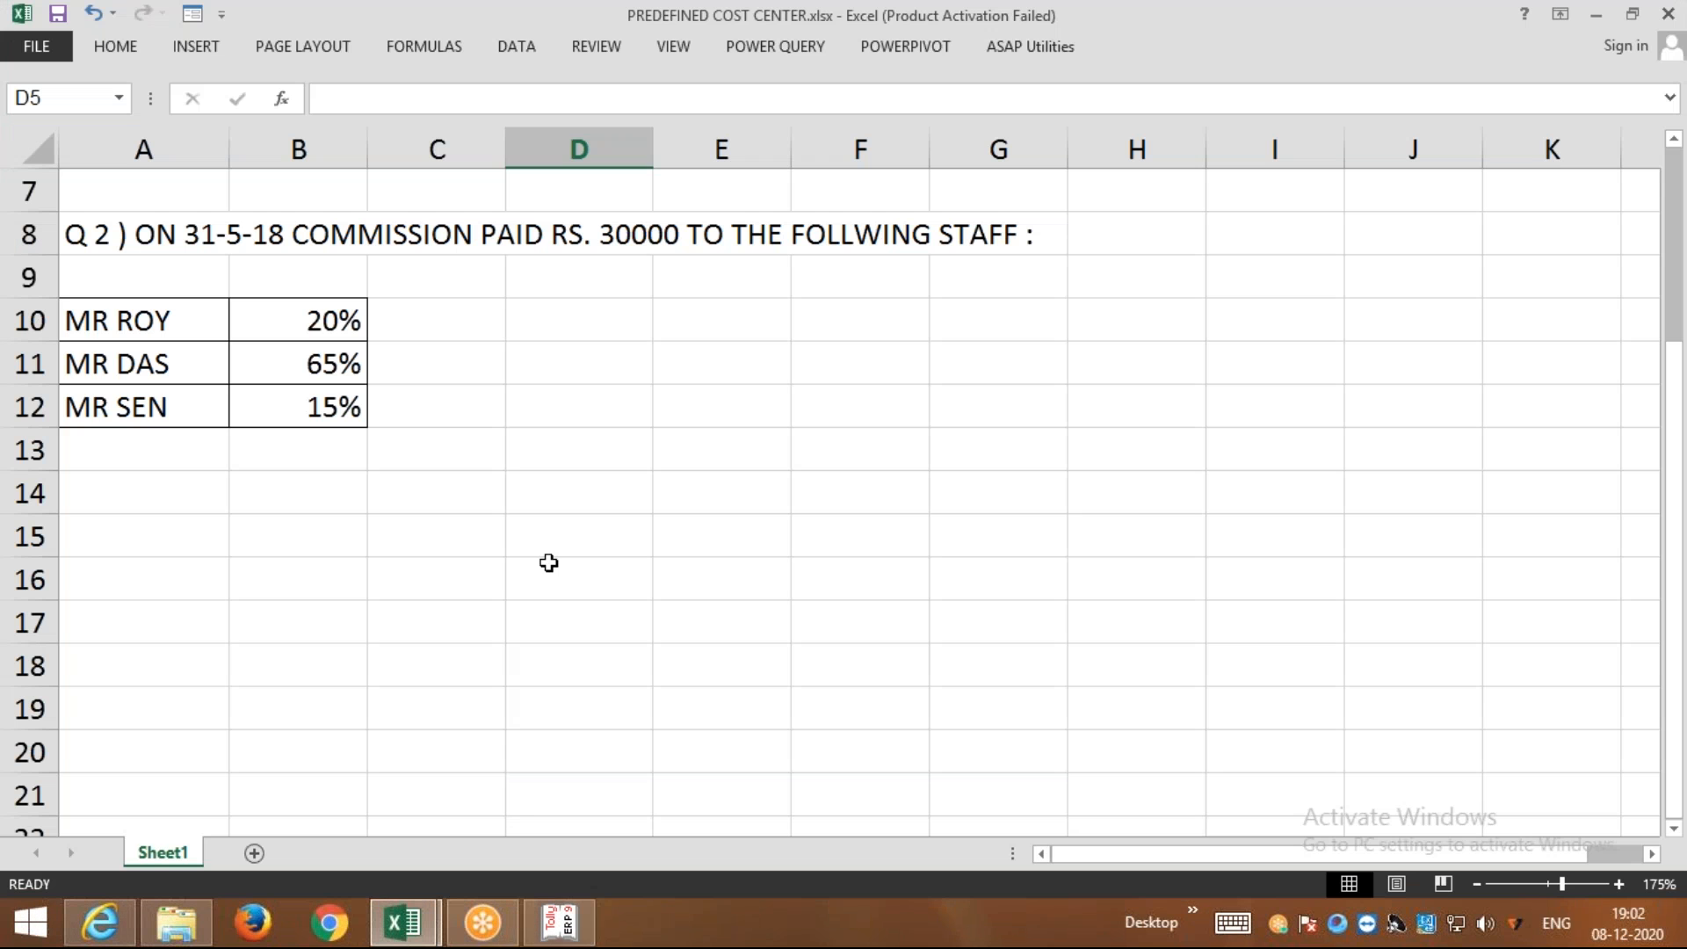
{"action": "mouse_move", "coordinate": [567, 939]}
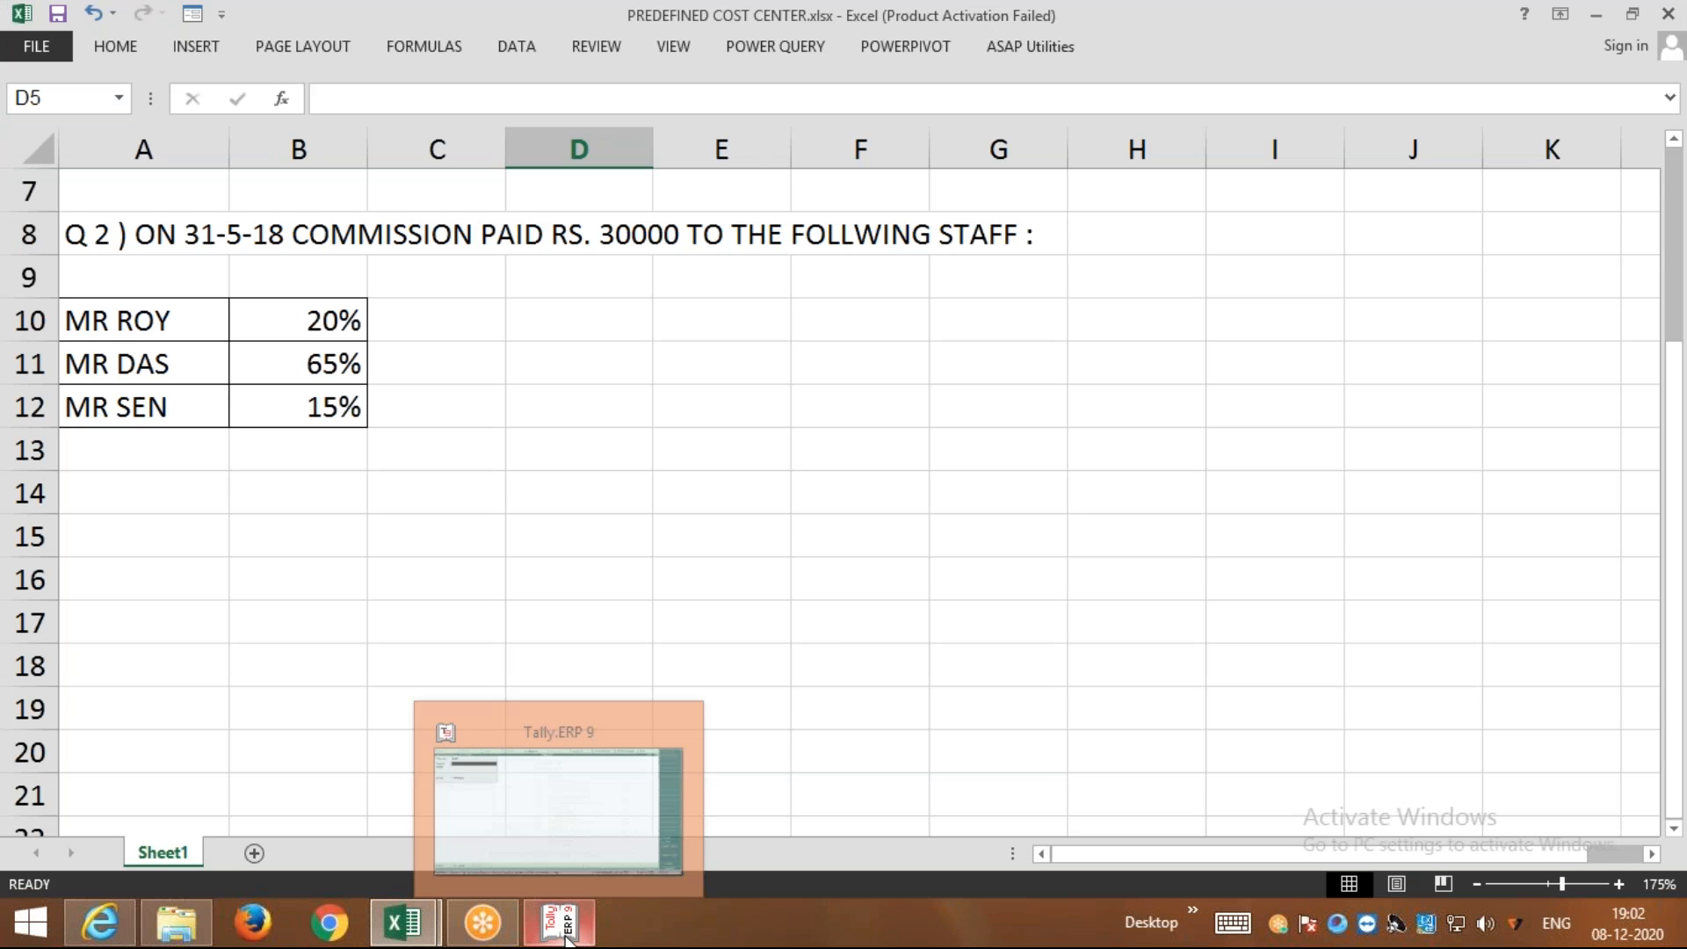
{"action": "left_click", "coordinate": [566, 939]}
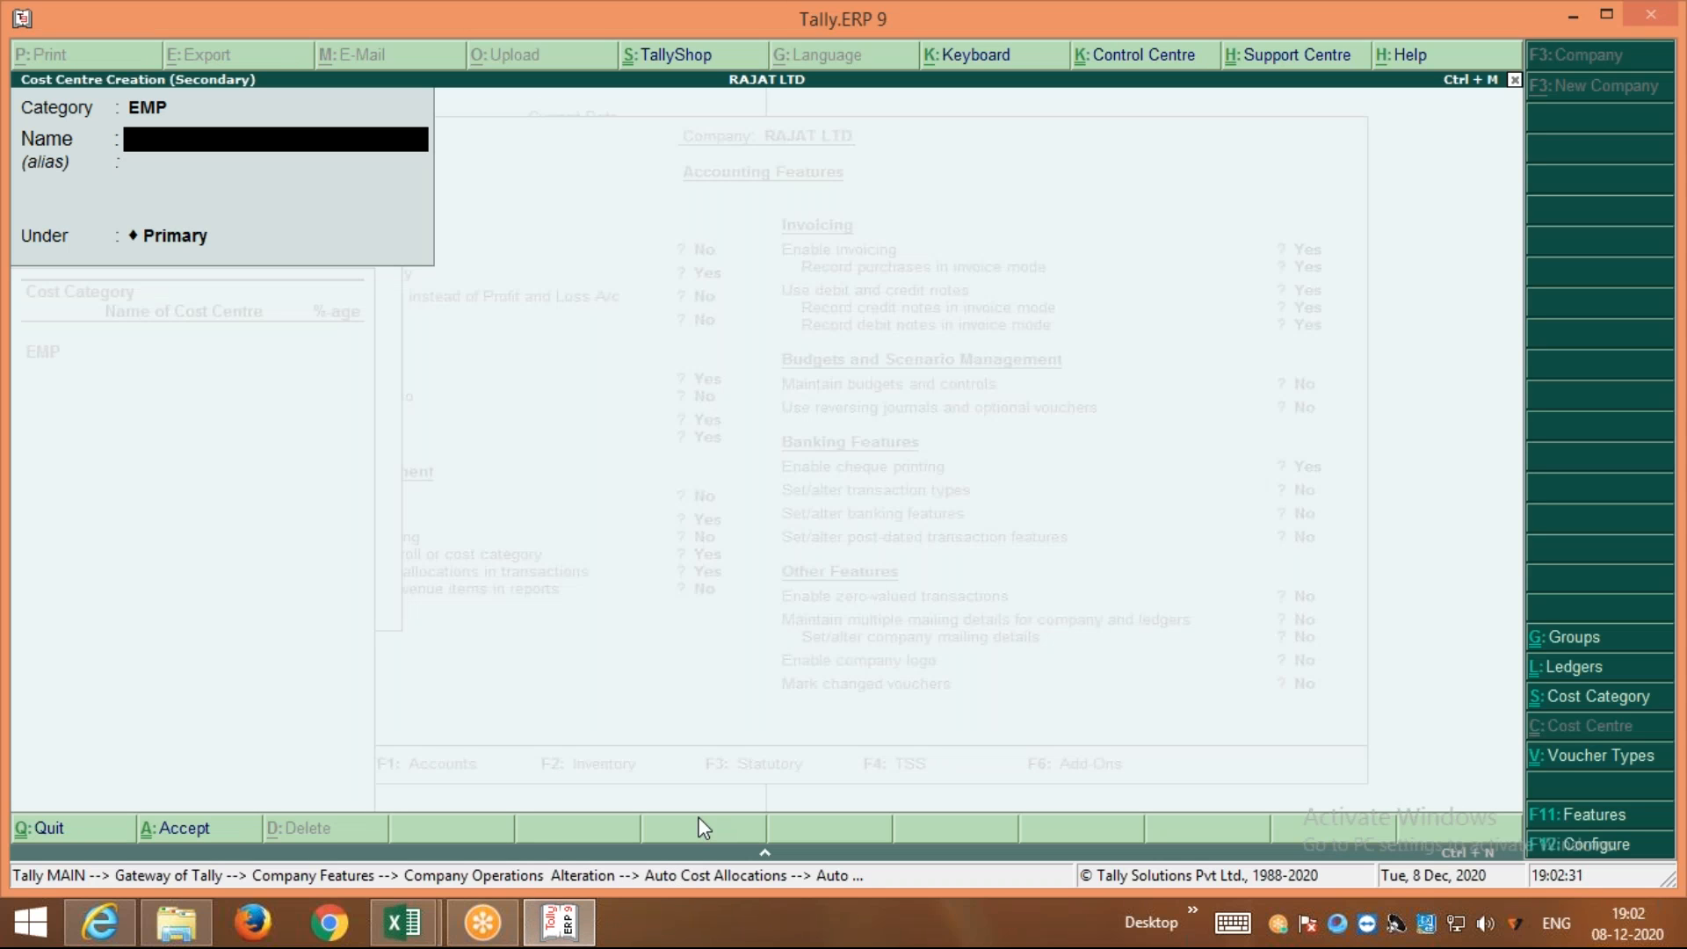
Name the cost centre after the first listed staff member, place it under Primary and allocate 20% to it
{"action": "type", "text": "MR. ROY"}
{"action": "key", "text": "Return"}
{"action": "key", "text": "Return"}
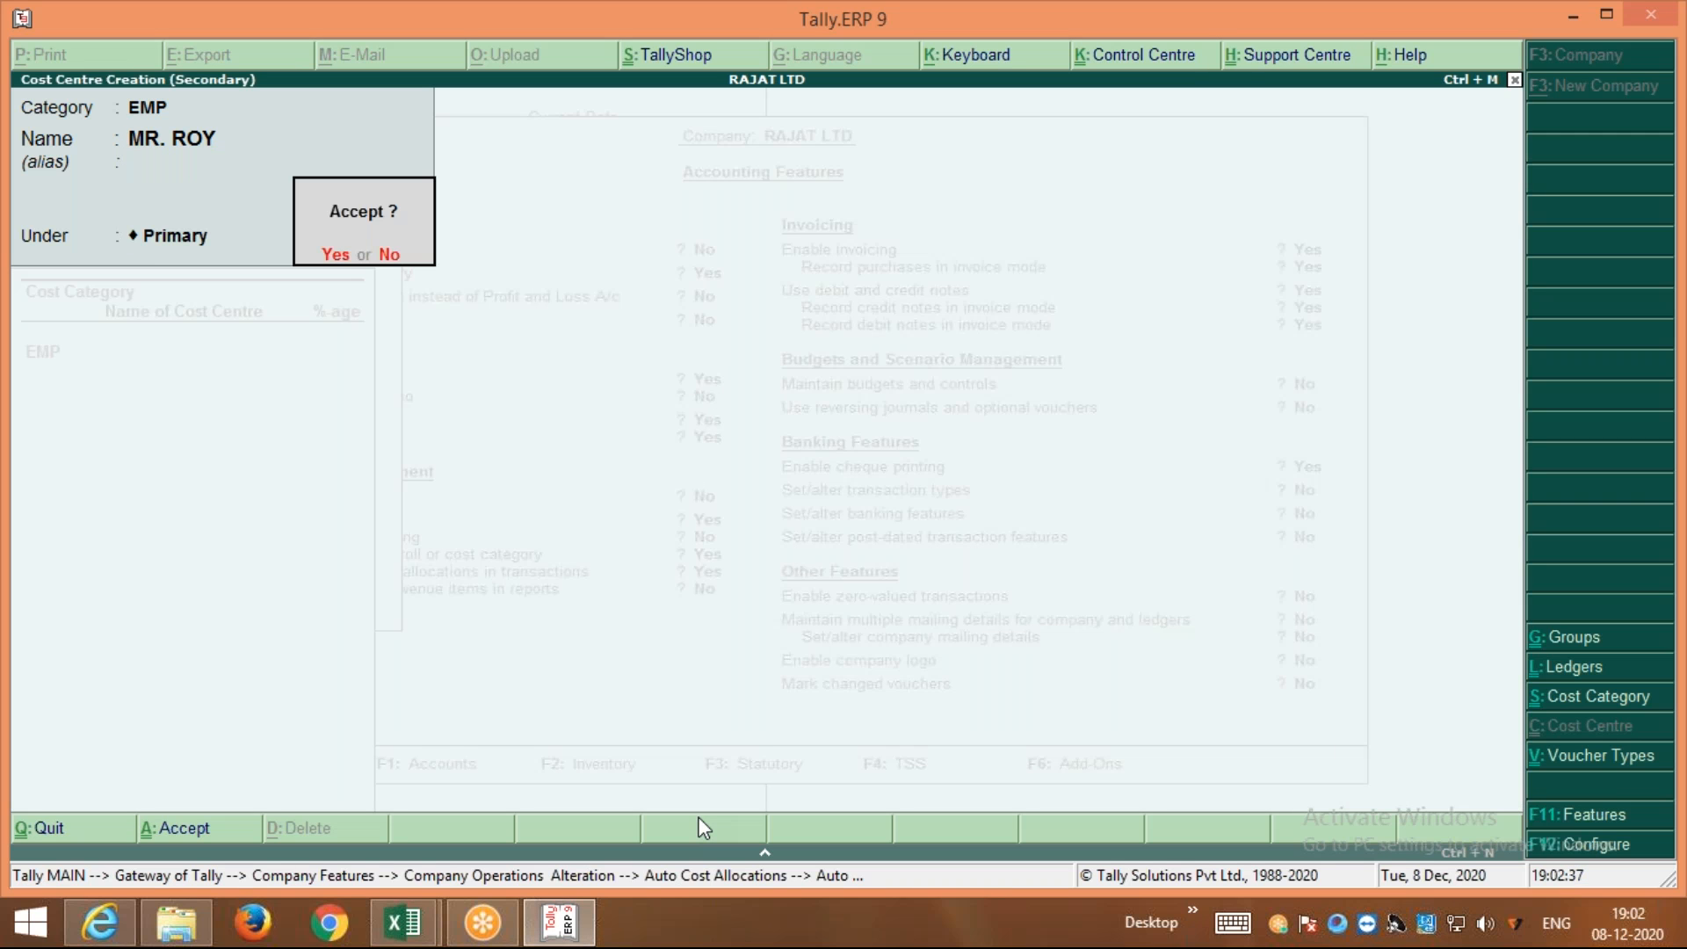
{"action": "type", "text": "y"}
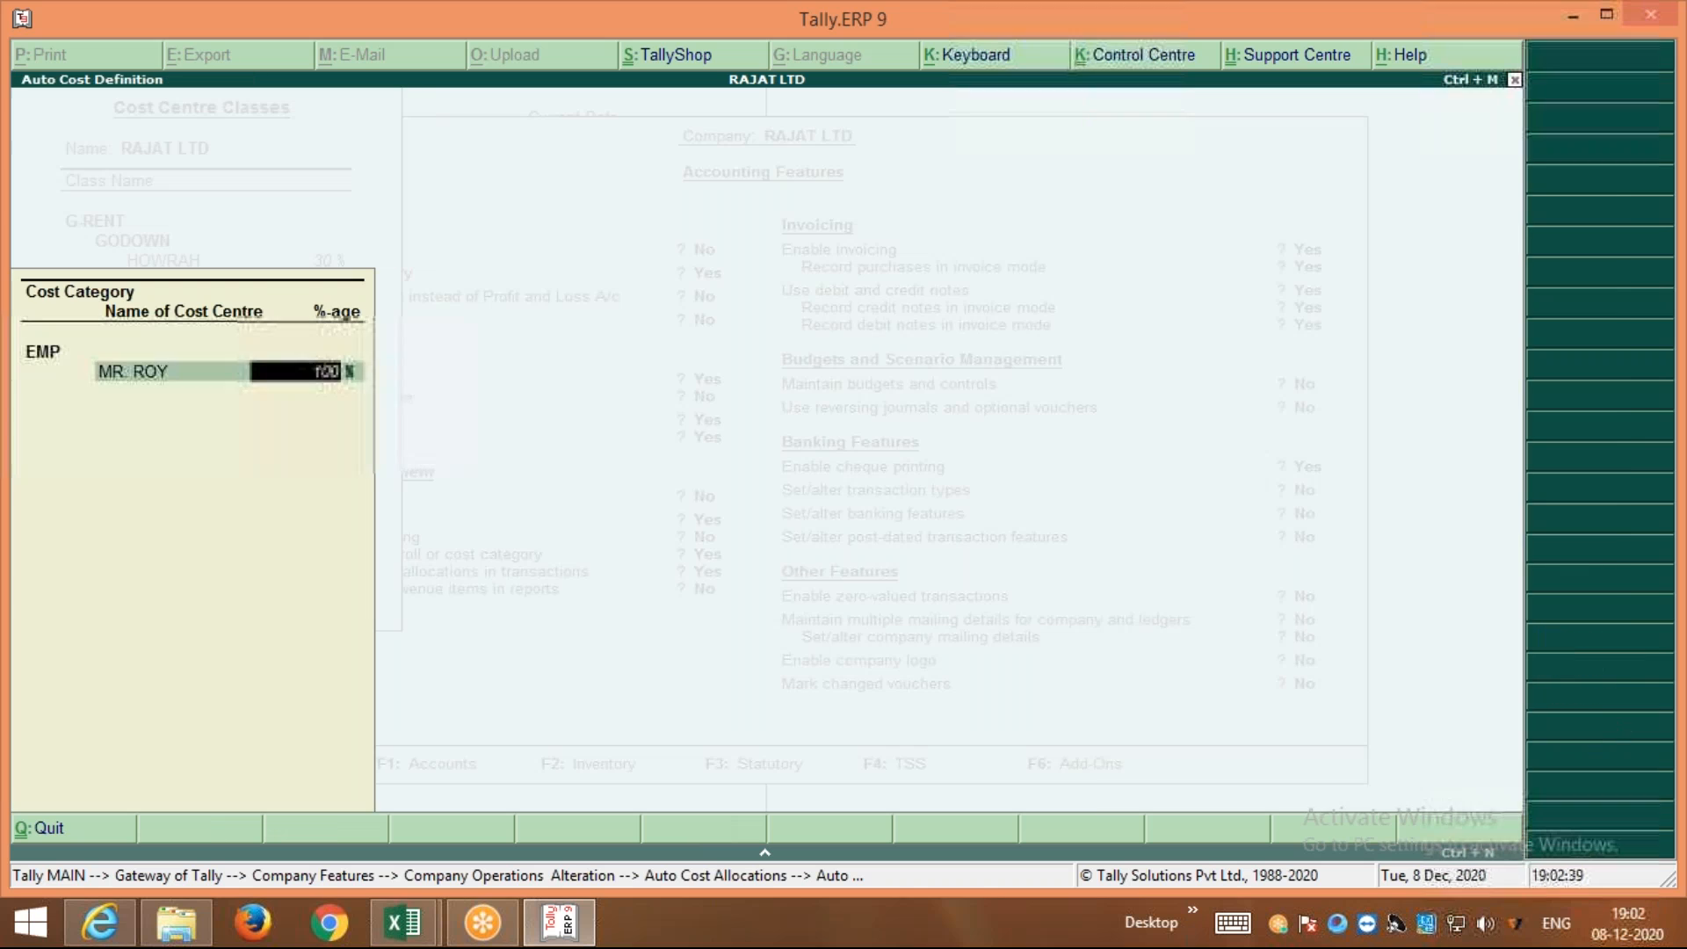
{"action": "type", "text": "20"}
{"action": "key", "text": "Return"}
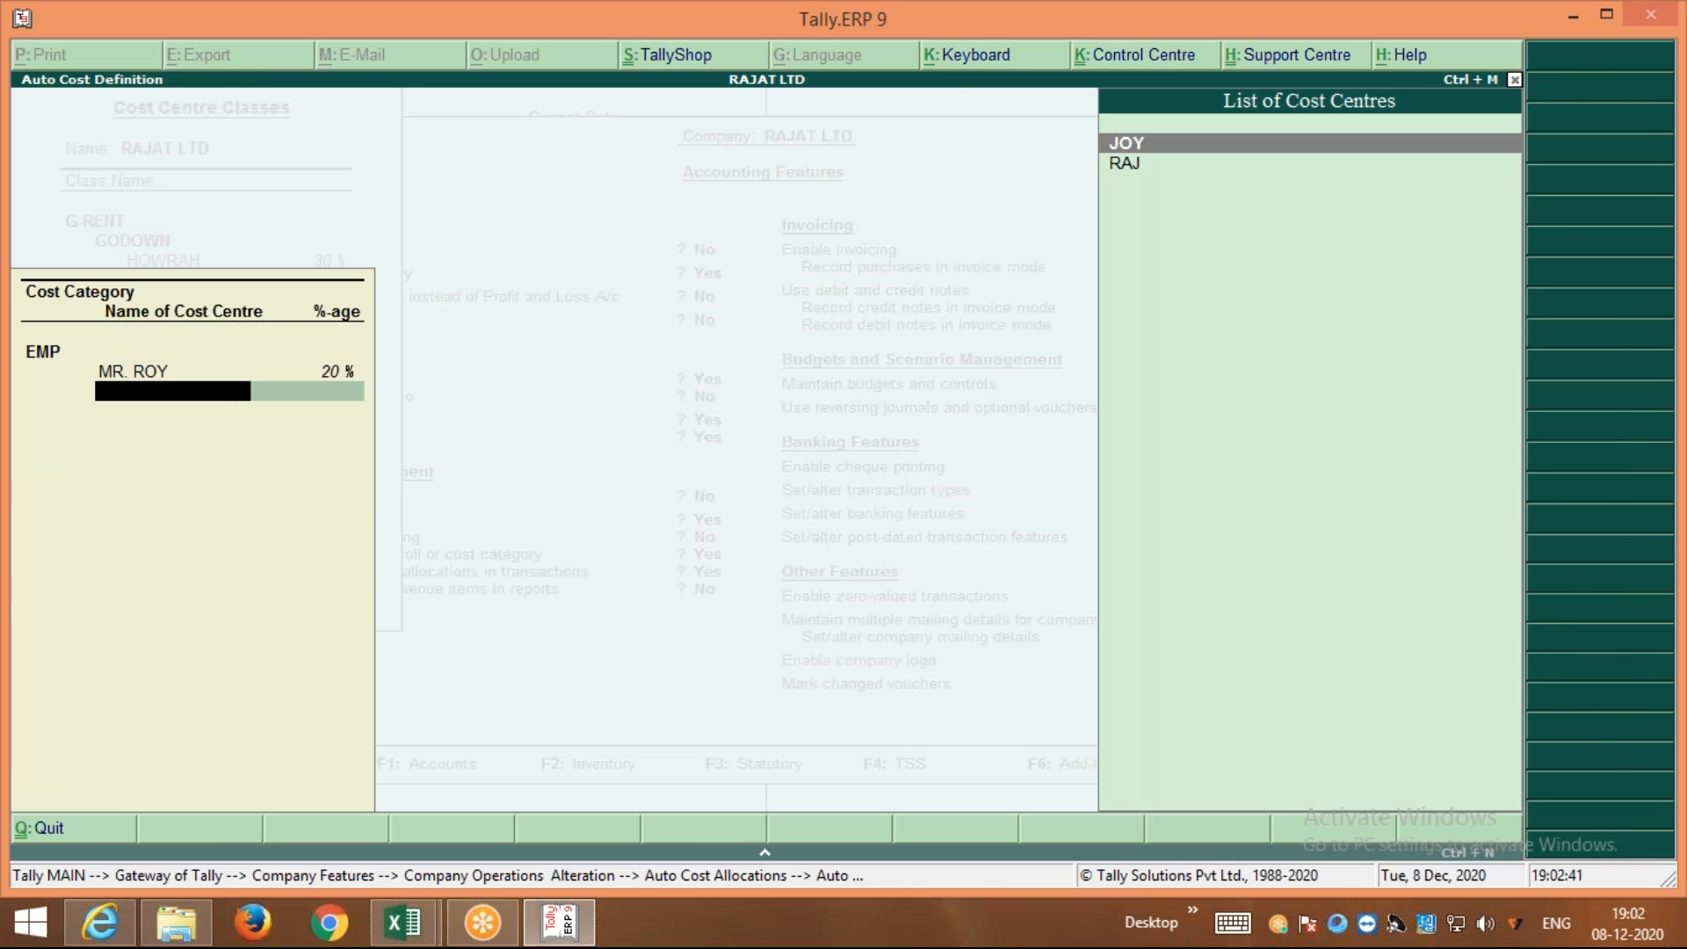
Create an EMP cost centre for the workbook's second staff member and allocate 65% to it in the COMM. class
{"action": "key", "text": "alt+c"}
{"action": "type", "text": "MR."}
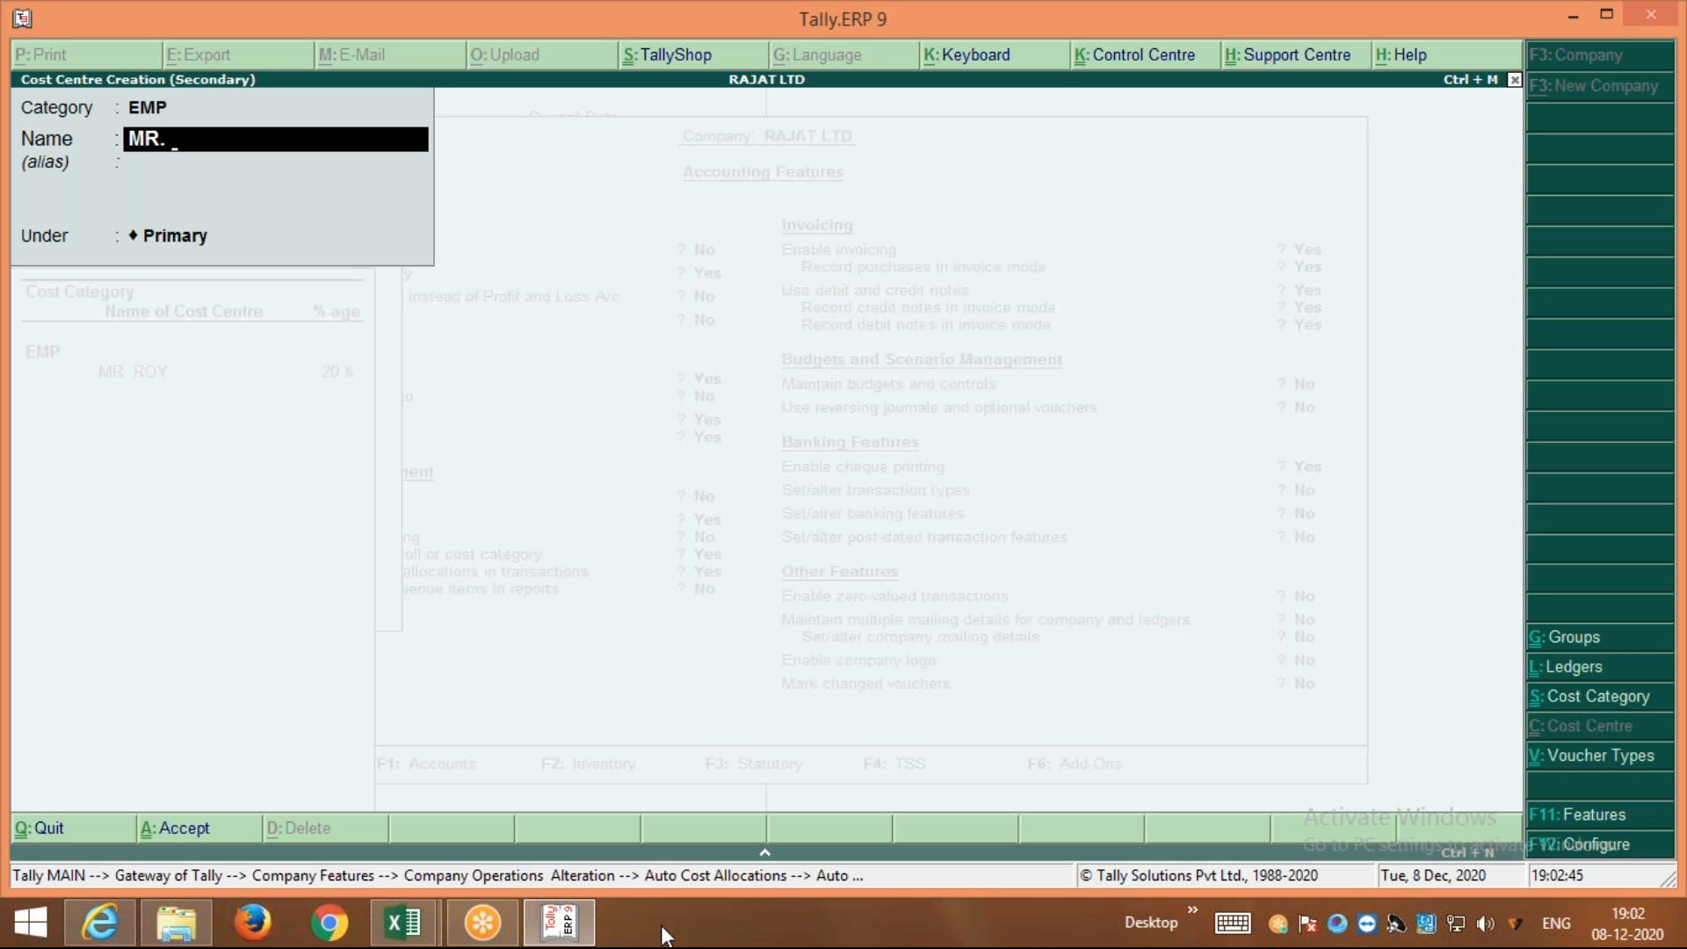
{"action": "left_click", "coordinate": [406, 924]}
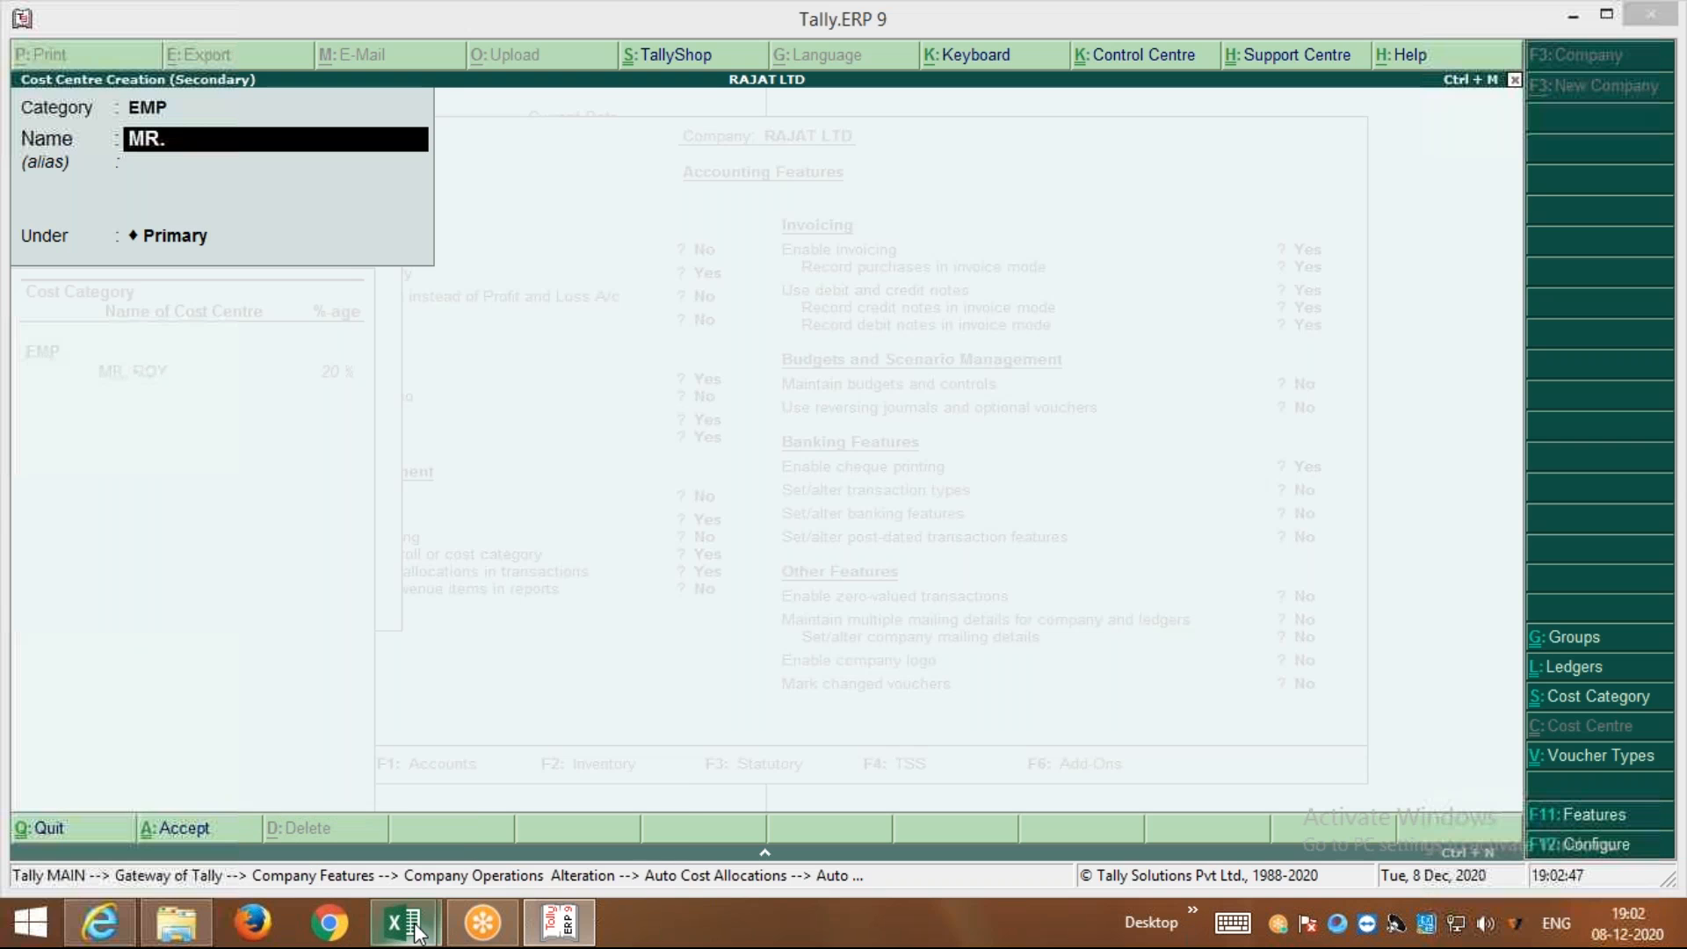
{"action": "left_click", "coordinate": [545, 795]}
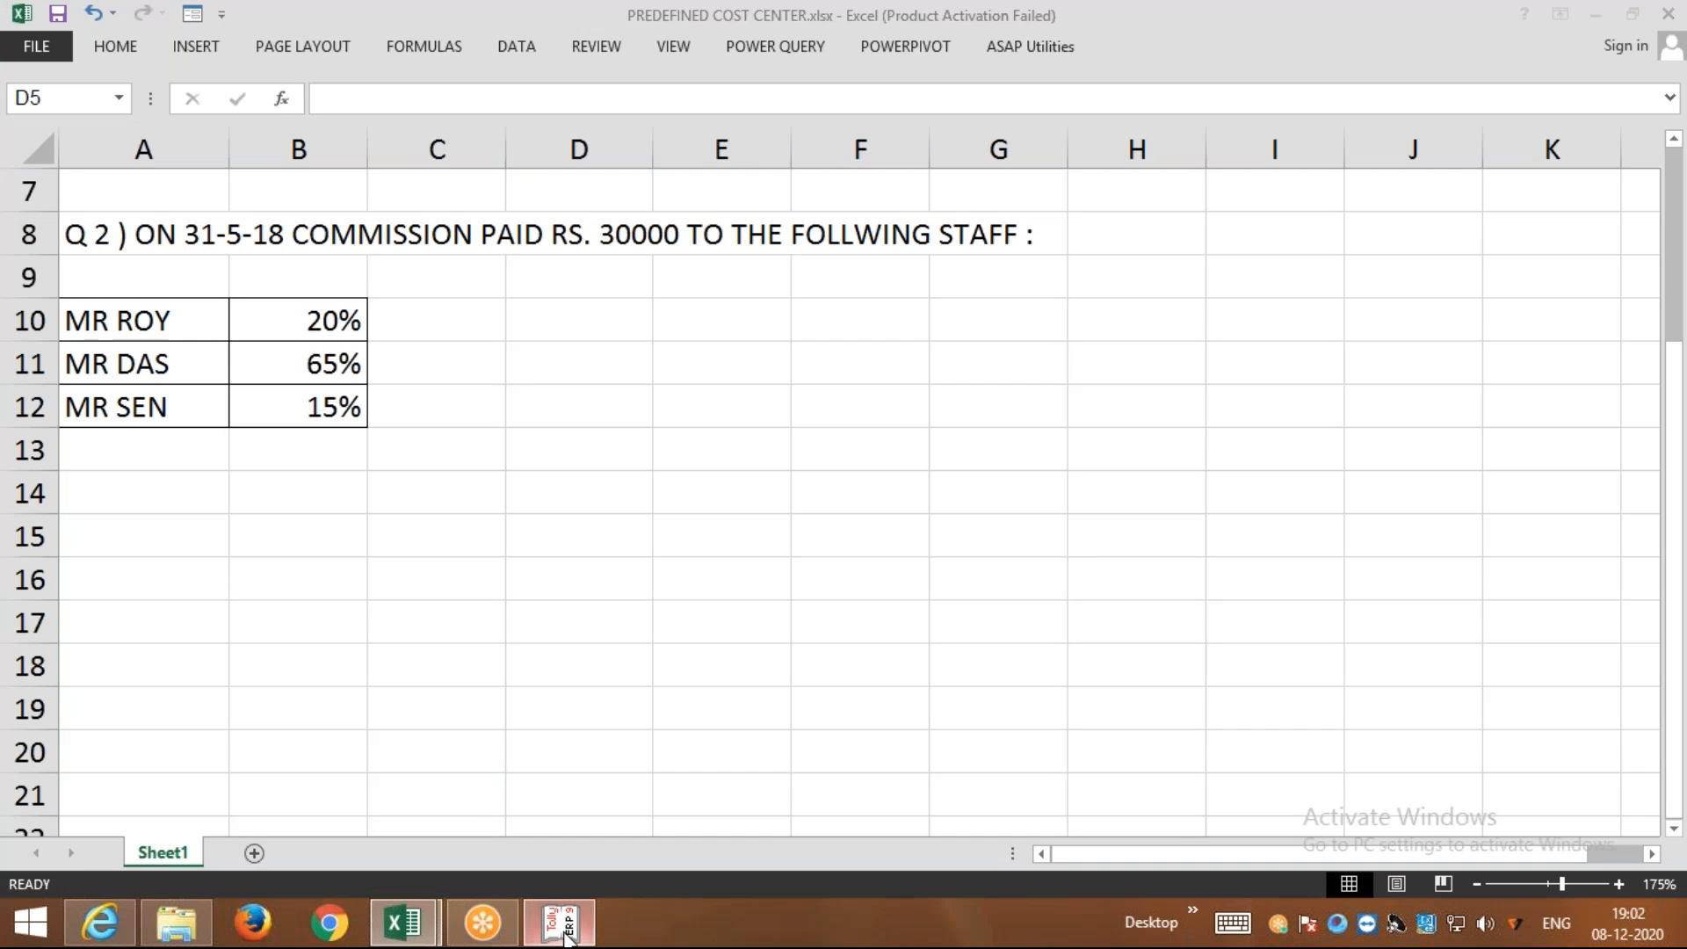
{"action": "left_click", "coordinate": [565, 937]}
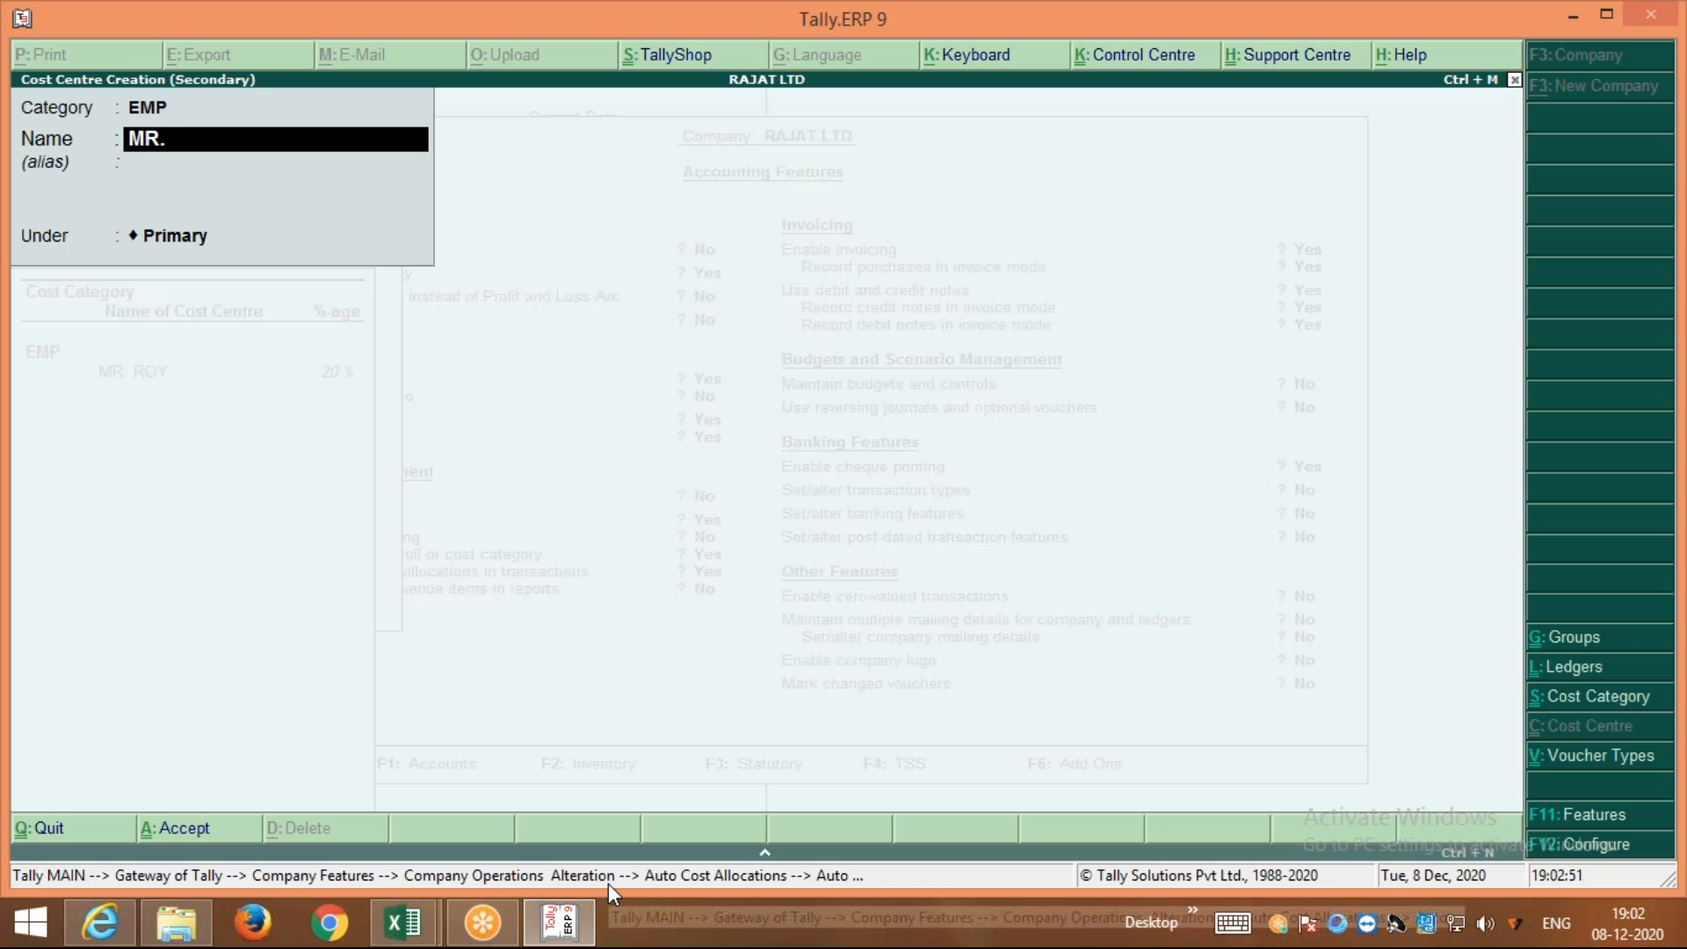
{"action": "key", "text": "Return"}
{"action": "key", "text": "Return"}
{"action": "key", "text": "Return"}
{"action": "type", "text": "65"}
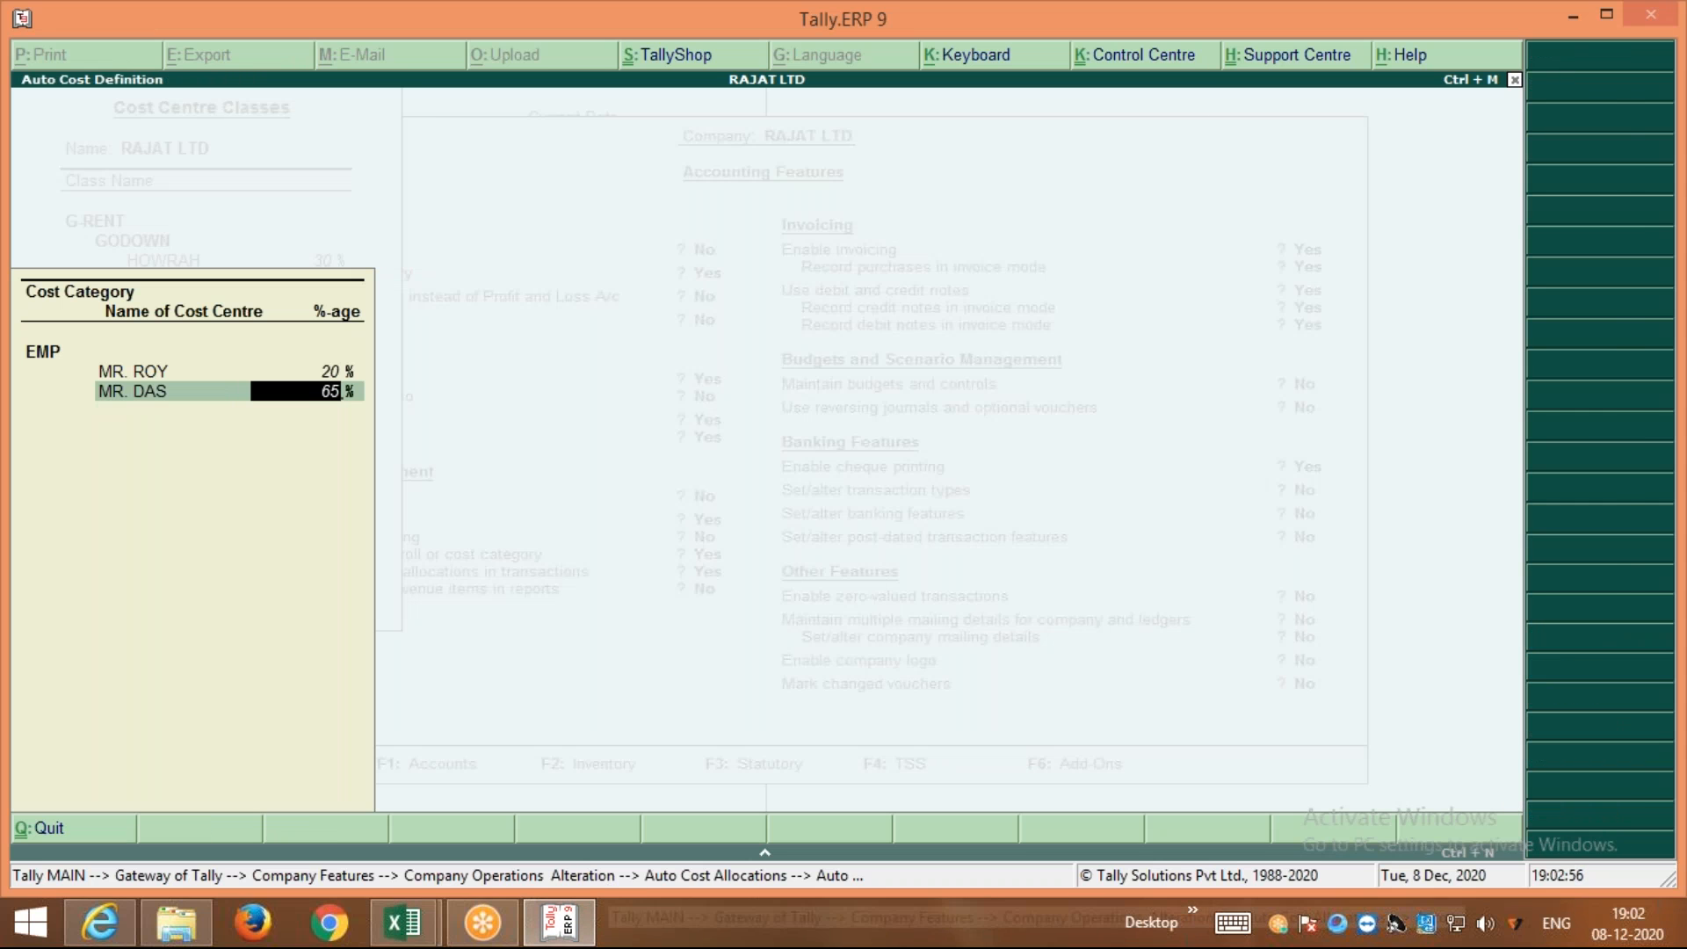
{"action": "key", "text": "Return"}
Create an EMP cost centre for the workbook's third staff member under Primary and allocate the remaining 15% to it
{"action": "key", "text": "alt+c"}
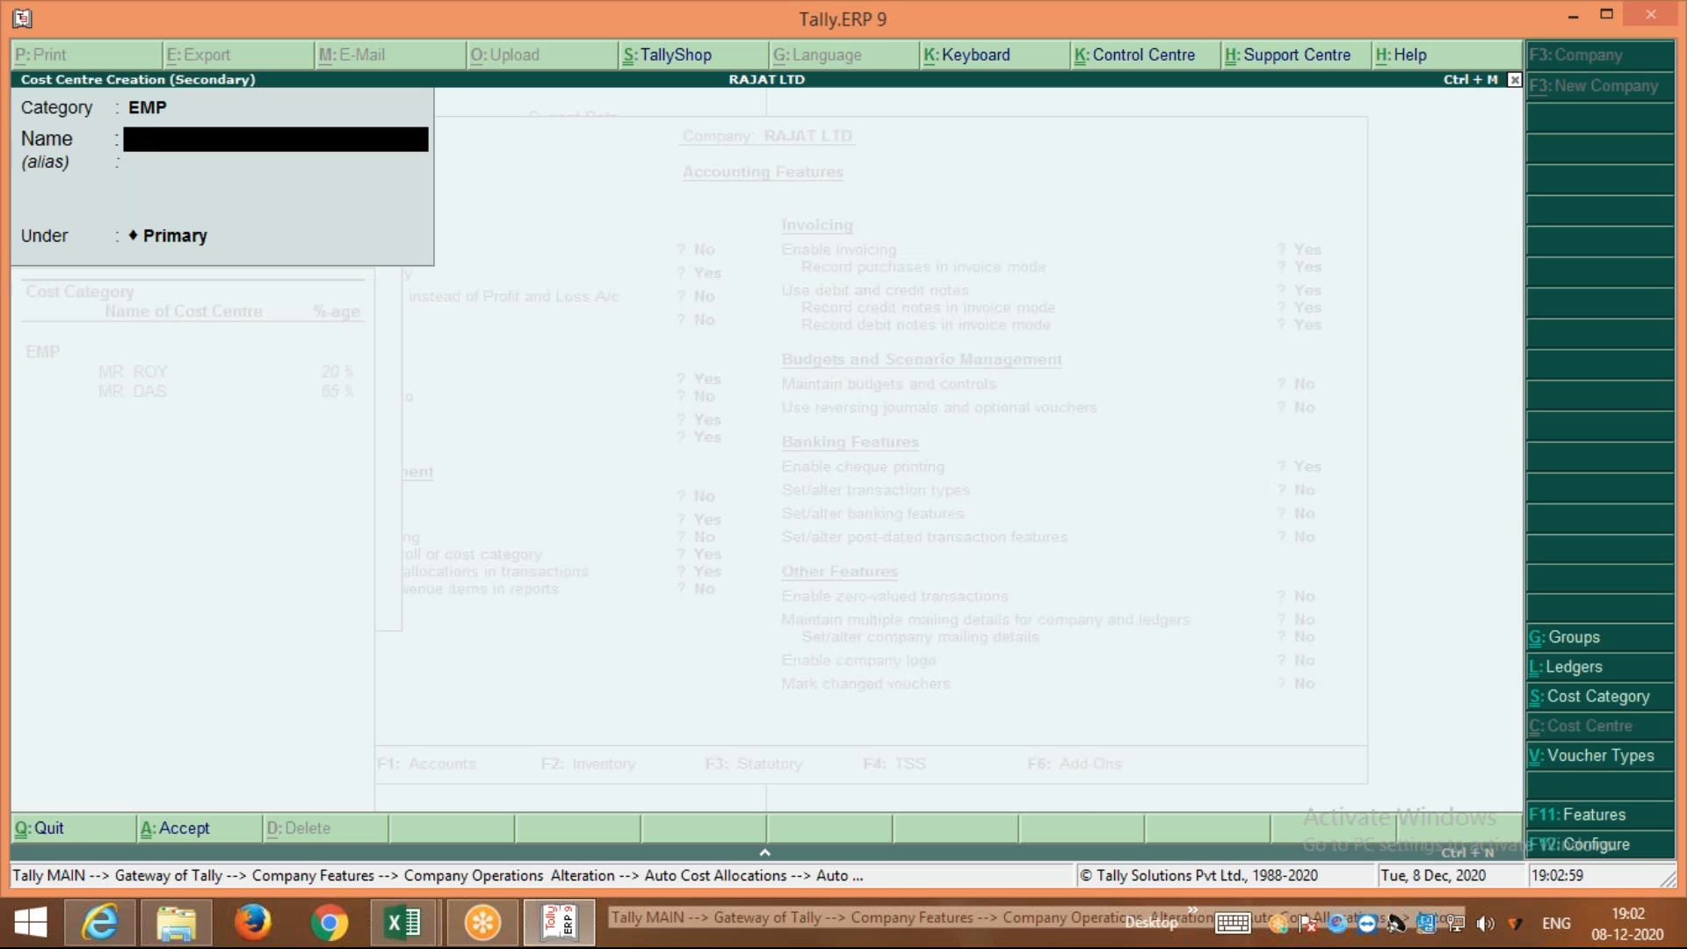
{"action": "left_click", "coordinate": [419, 911]}
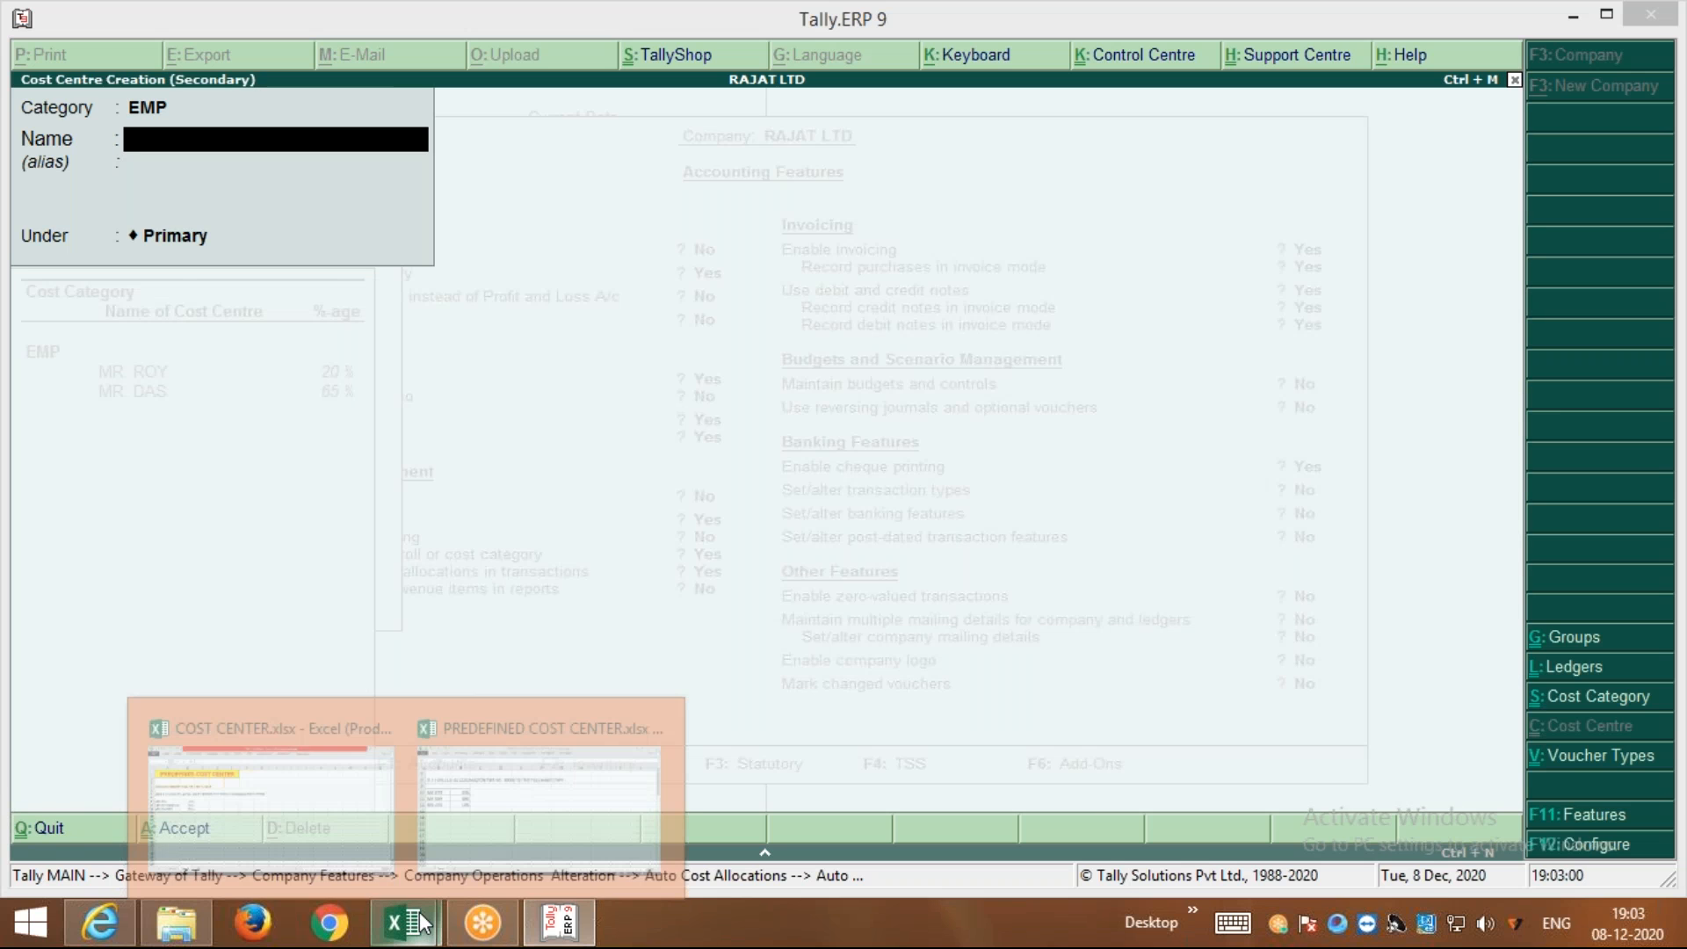
{"action": "left_click", "coordinate": [540, 791]}
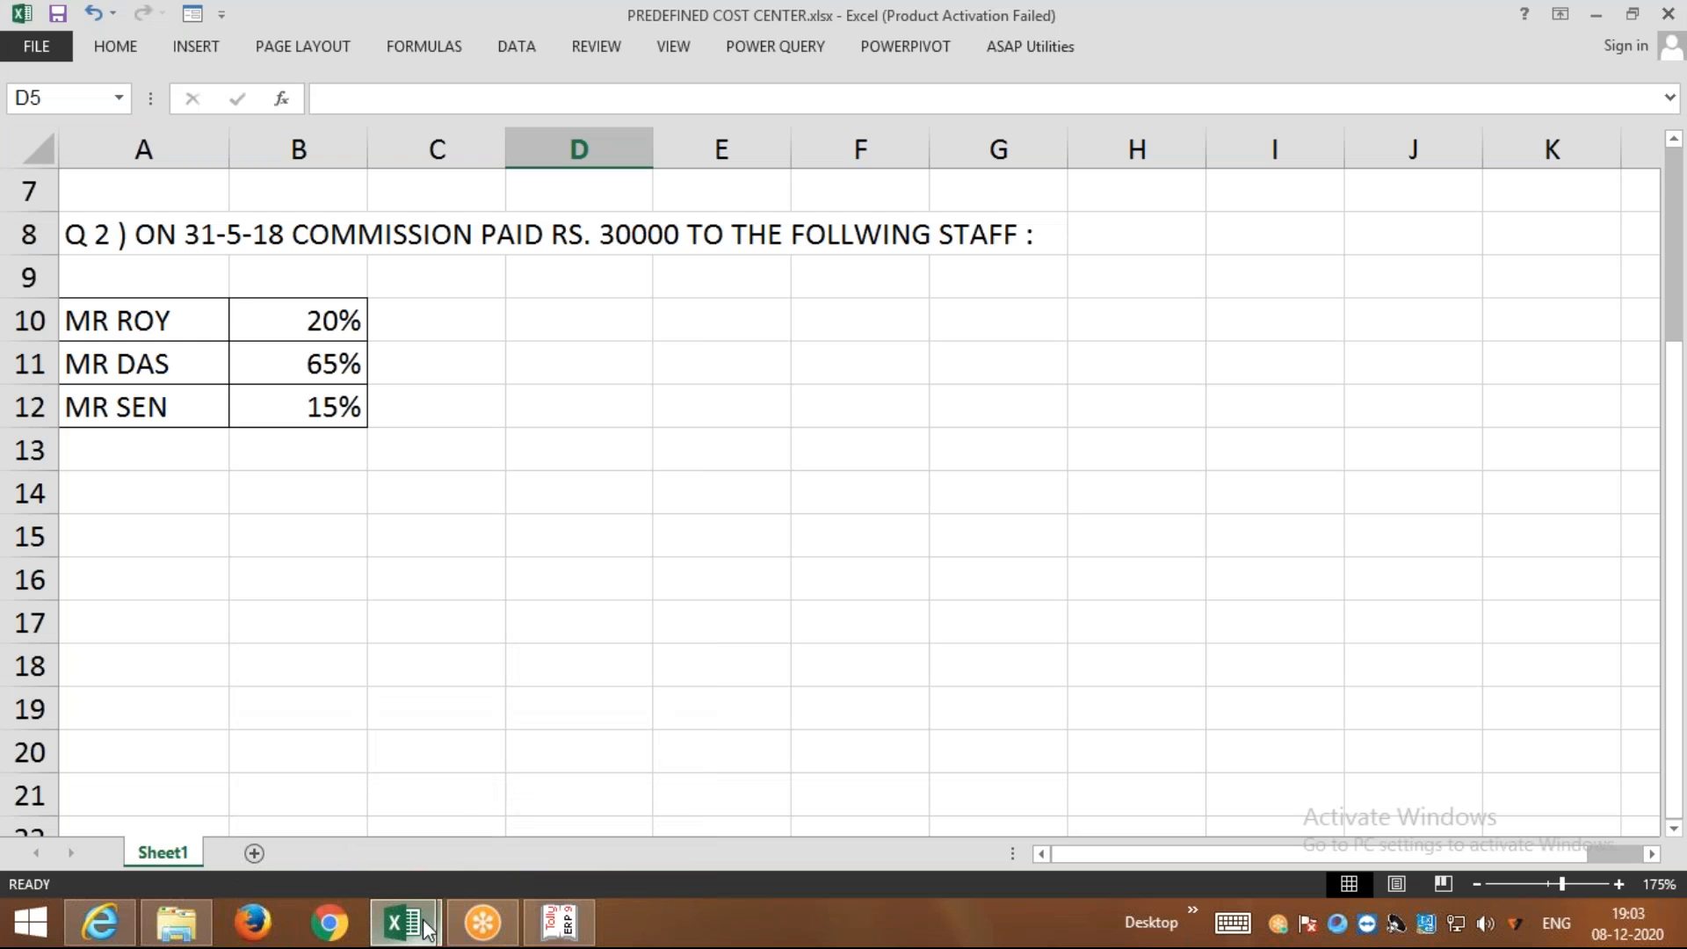
{"action": "left_click", "coordinate": [560, 927]}
{"action": "type", "text": "MR"}
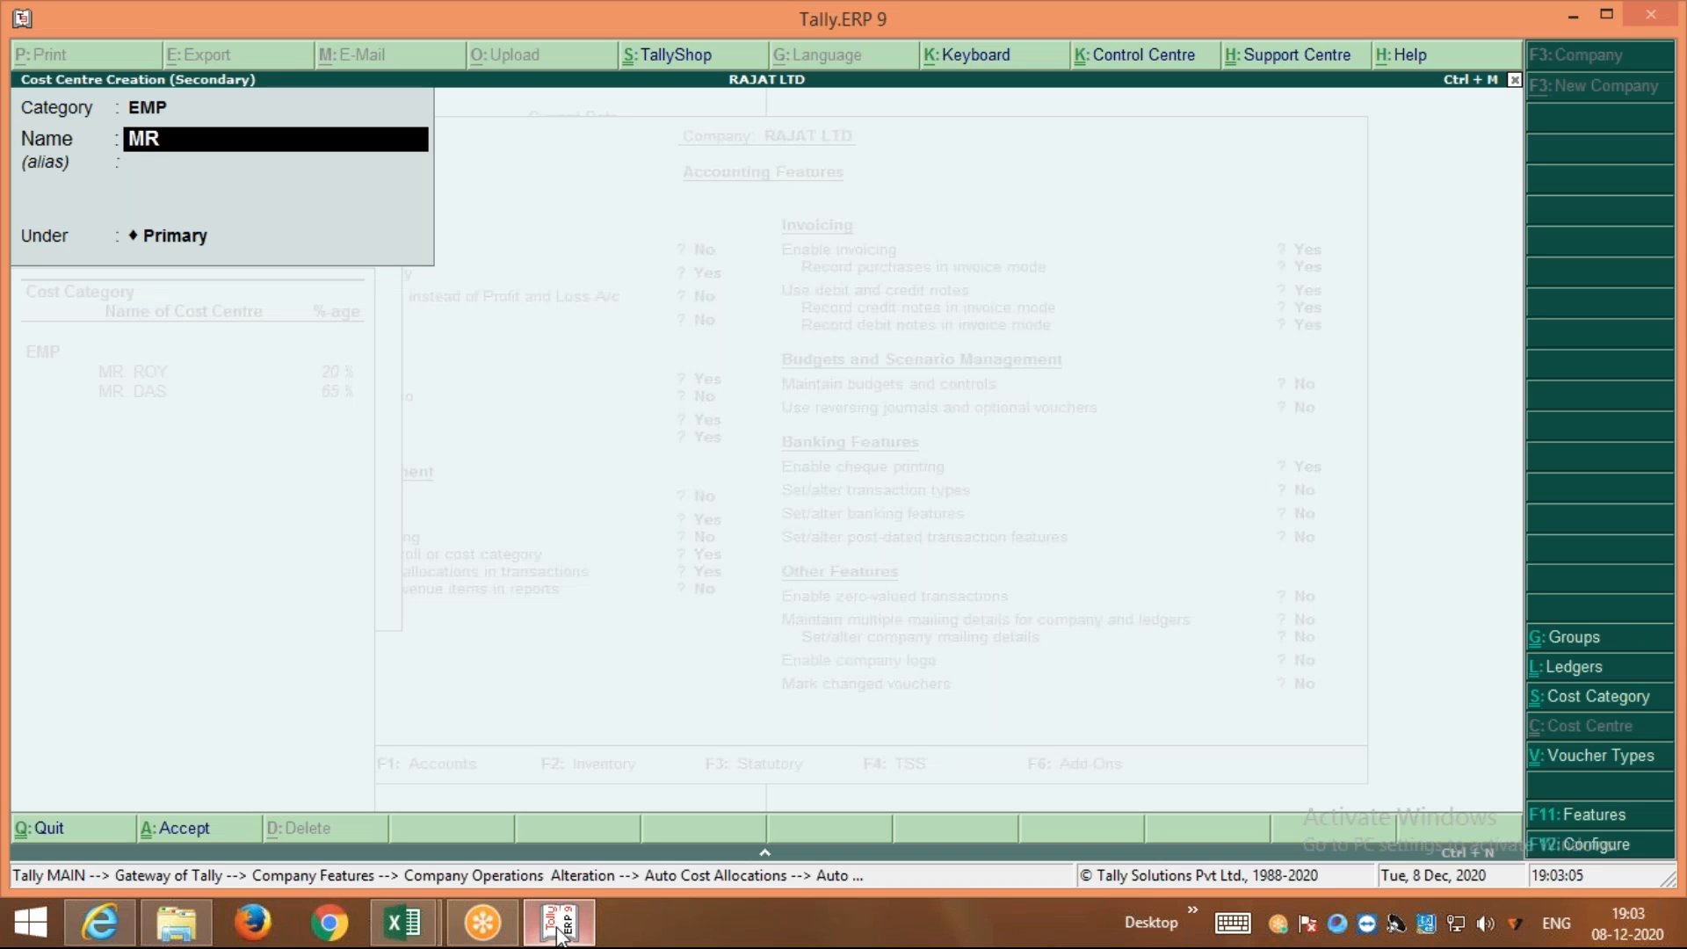
{"action": "type", "text": " SEN"}
{"action": "key", "text": "Return"}
{"action": "key", "text": "Return"}
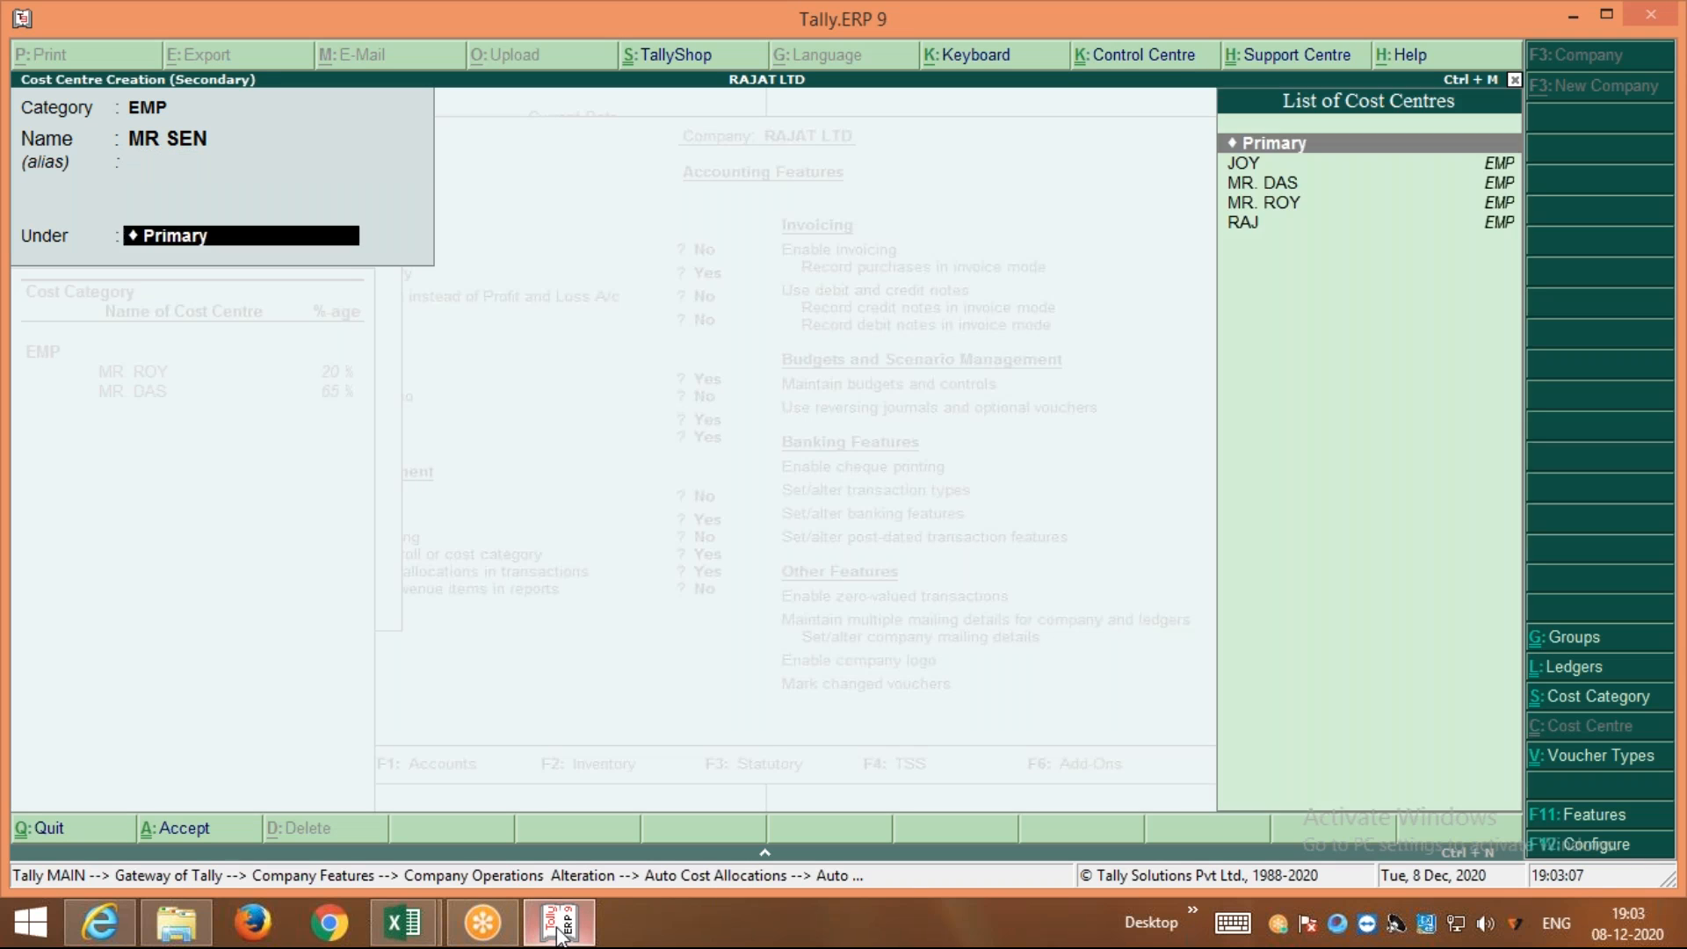
{"action": "key", "text": "Return"}
{"action": "key", "text": "Return"}
{"action": "key", "text": "Return"}
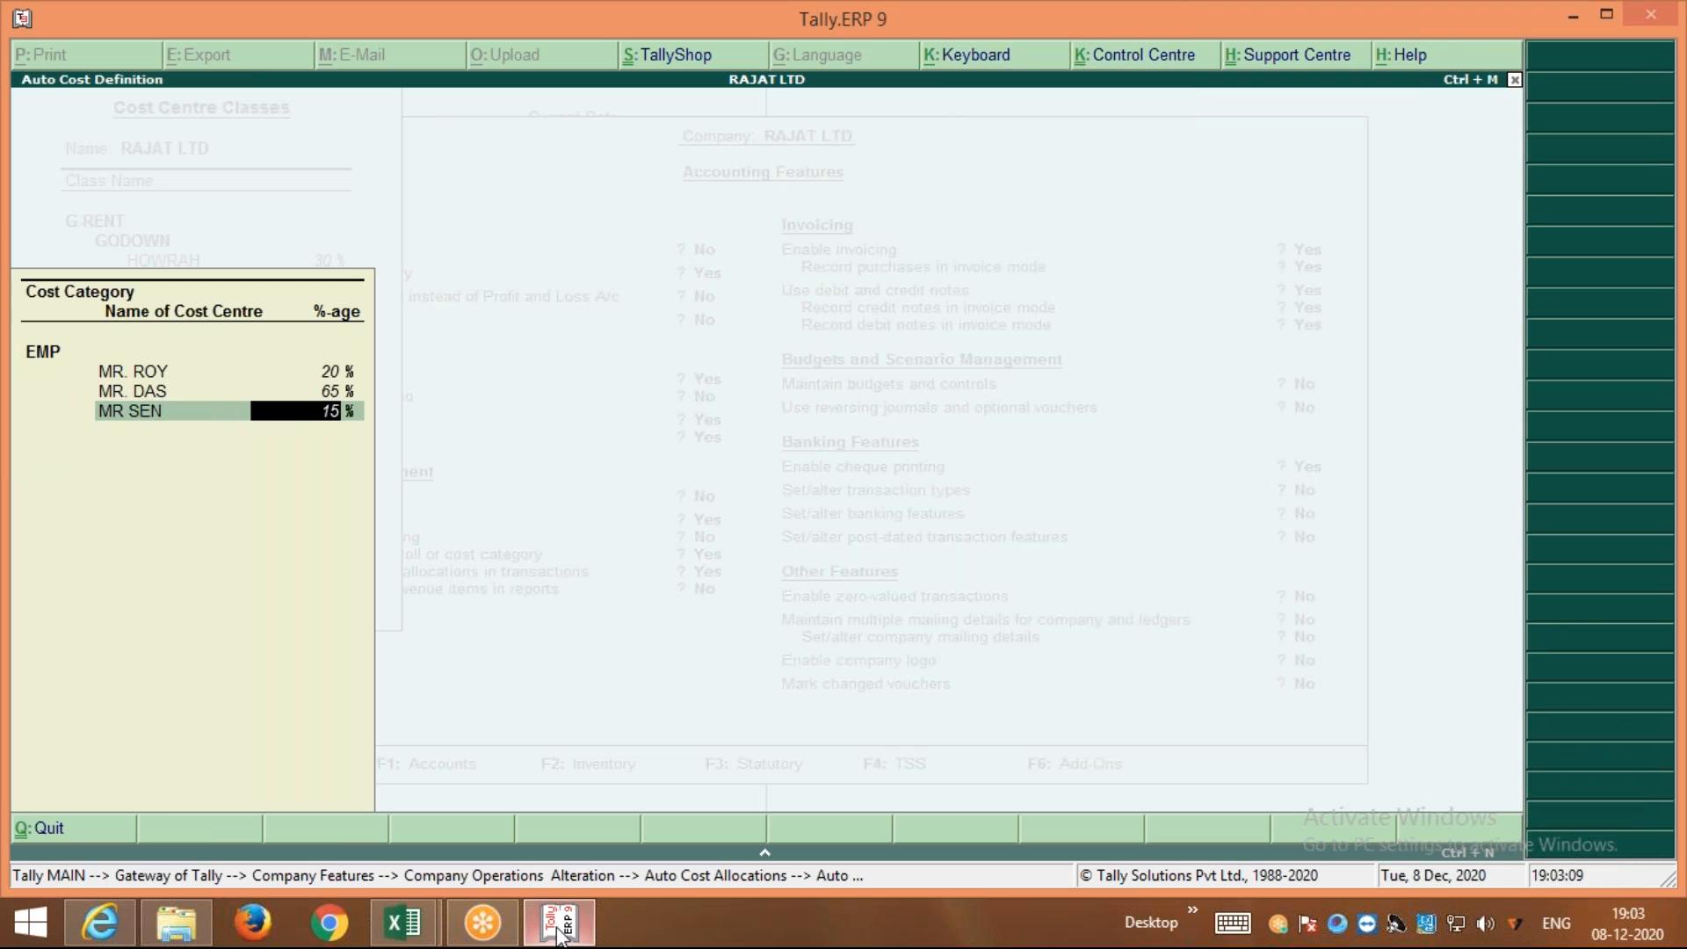
{"action": "key", "text": "Return"}
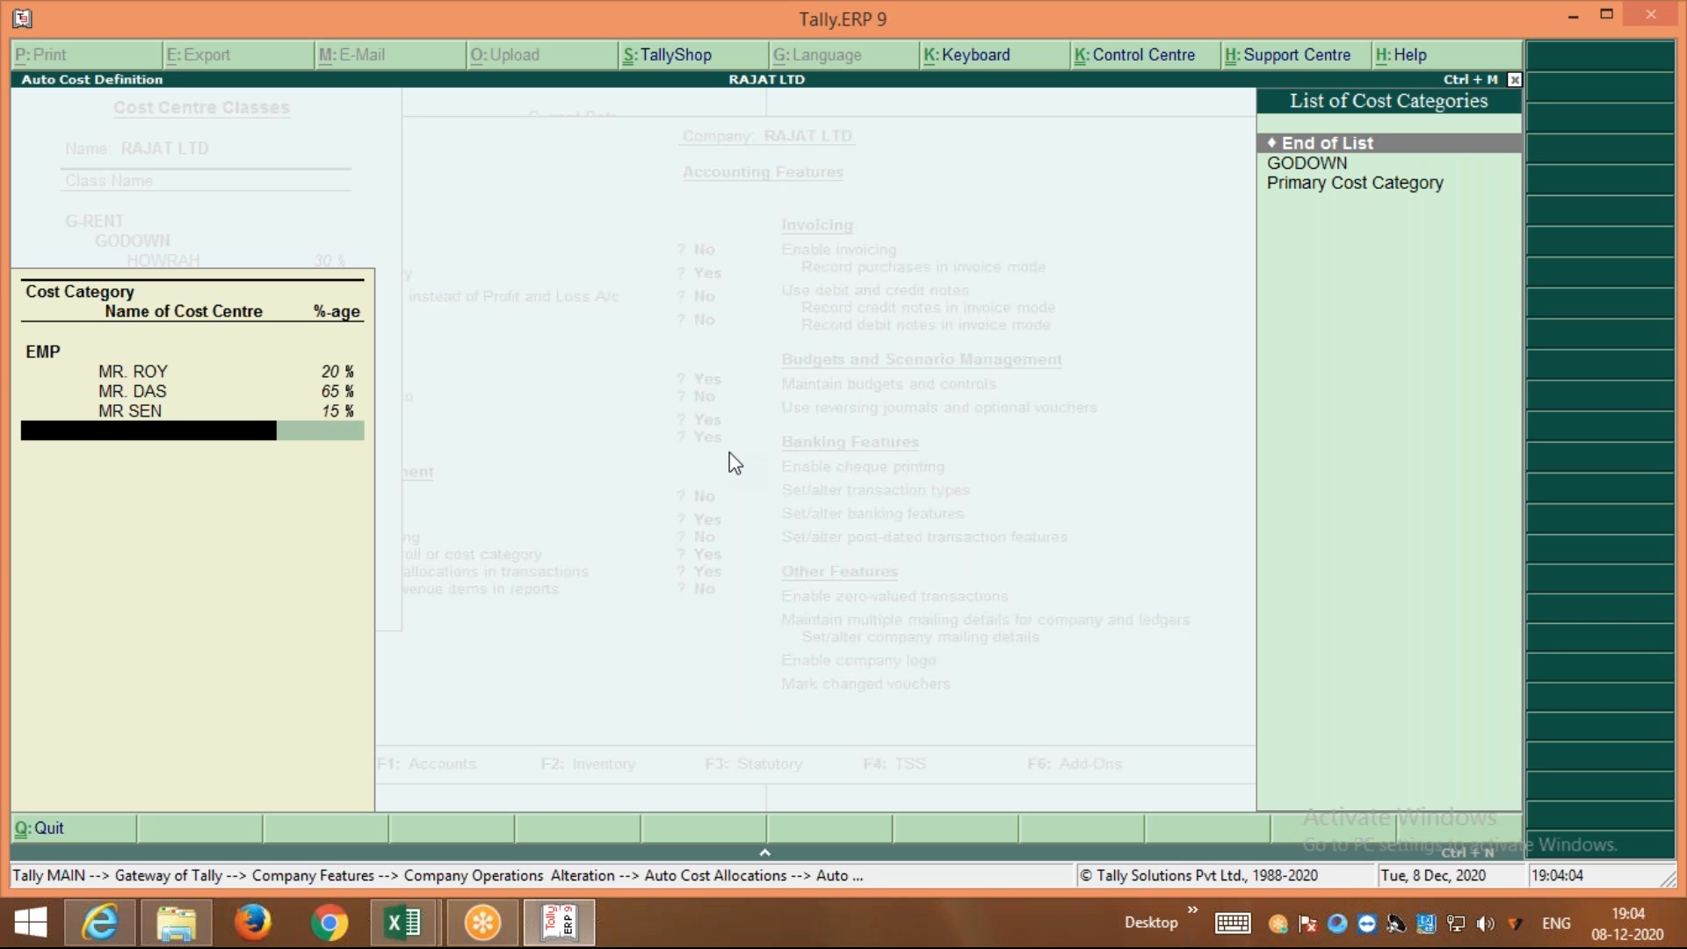
Finish the COMM. allocation list, close the cost centre classes and save the accounting features
{"action": "key", "text": "Return"}
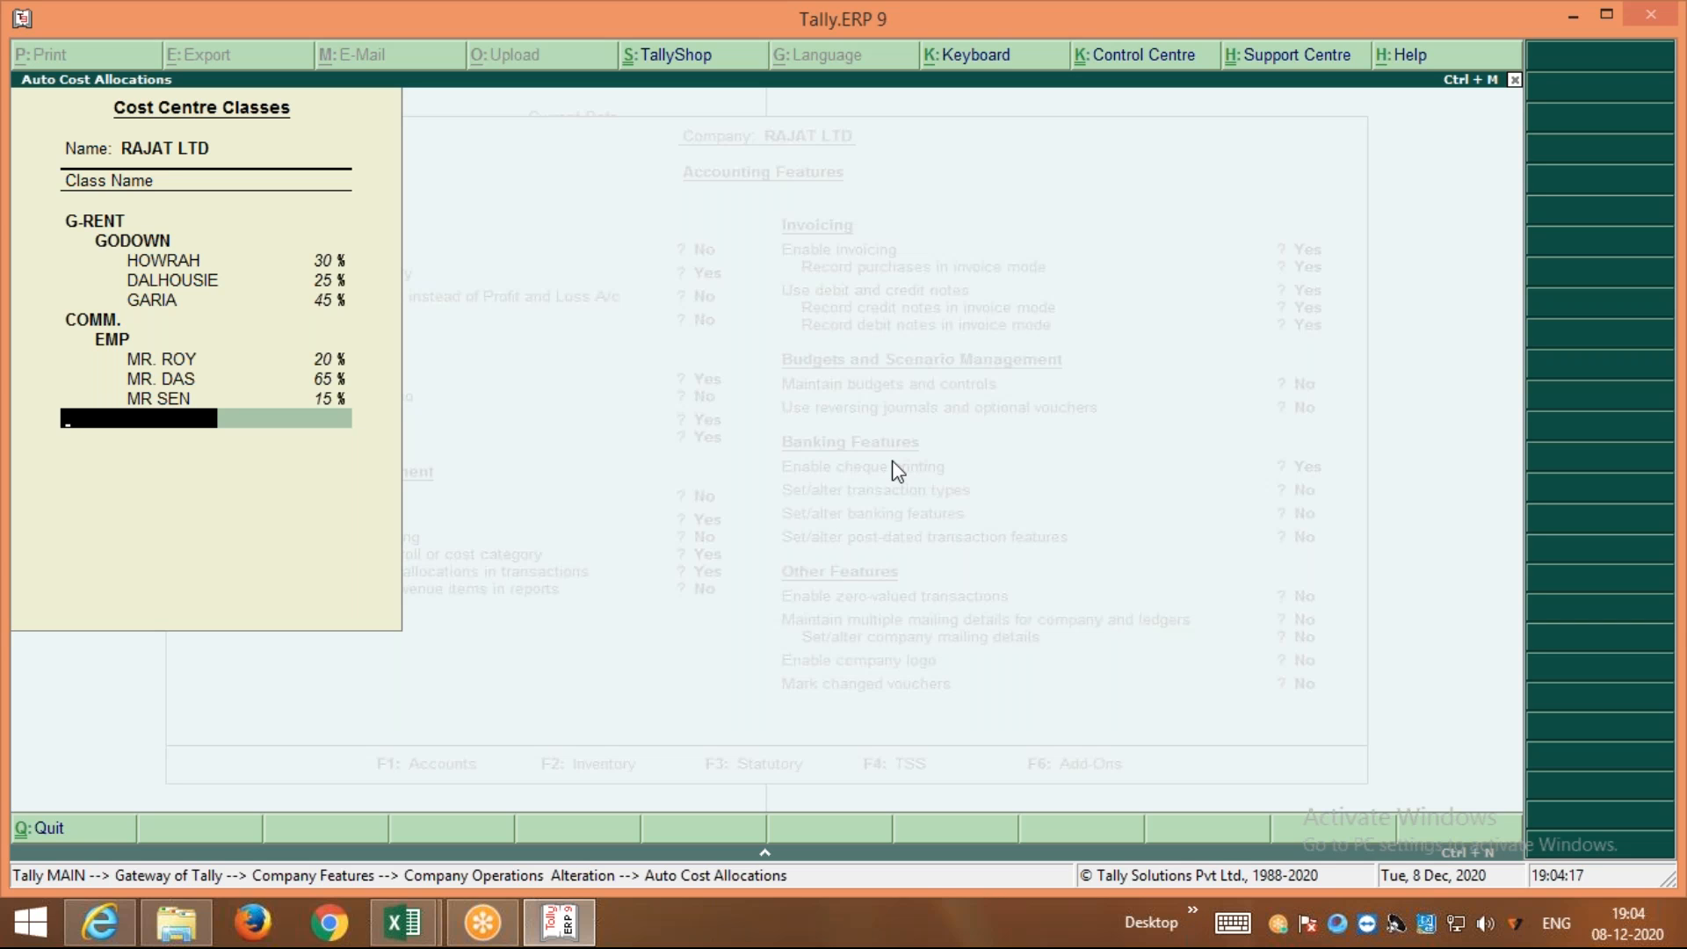
{"action": "key", "text": "Return"}
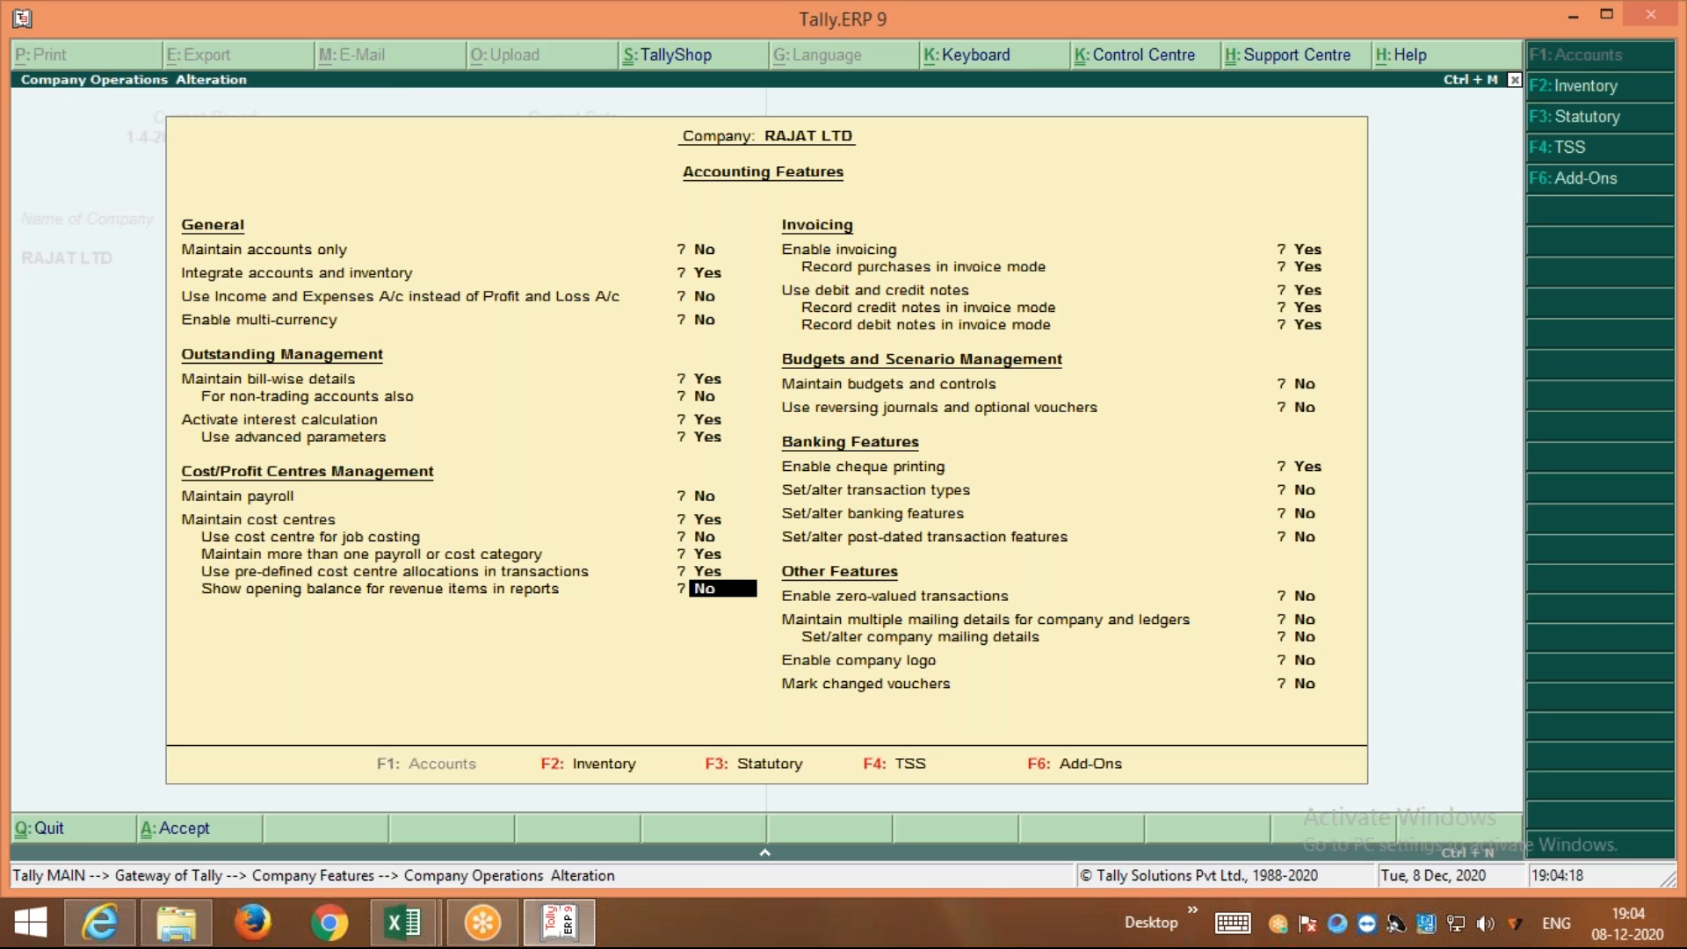
{"action": "key", "text": "ctrl+a"}
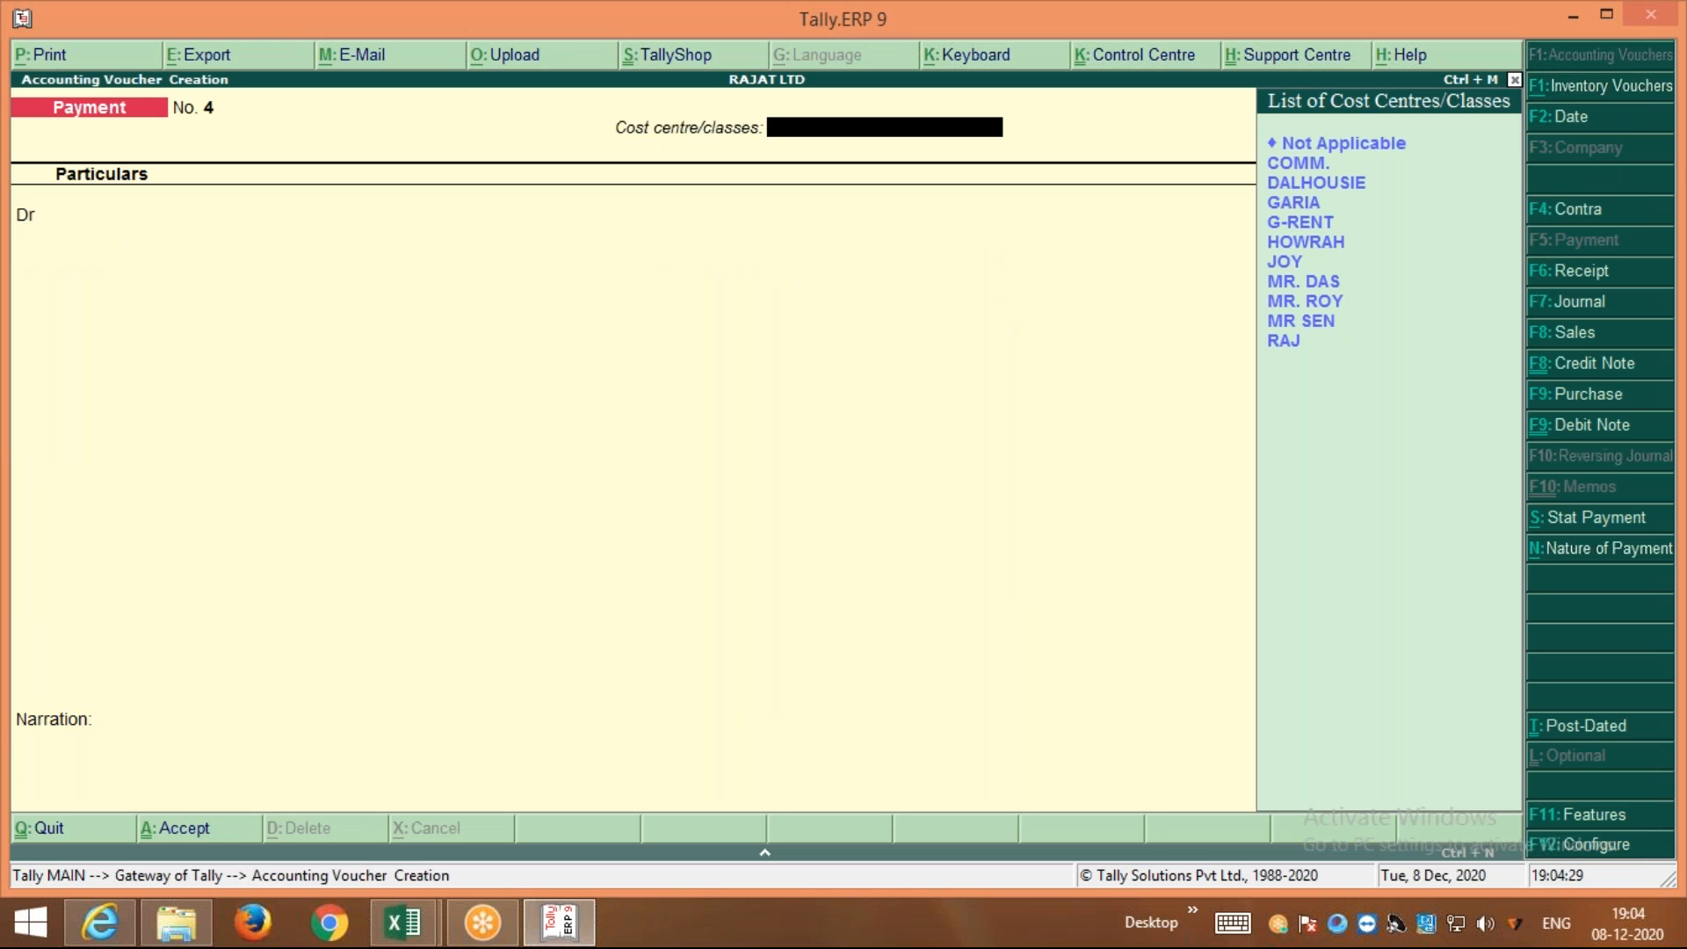
Assign the COMM. cost centre class to the new payment voucher and choose the COMM. ledger as the debit account
{"action": "key", "text": "Down"}
{"action": "key", "text": "Down"}
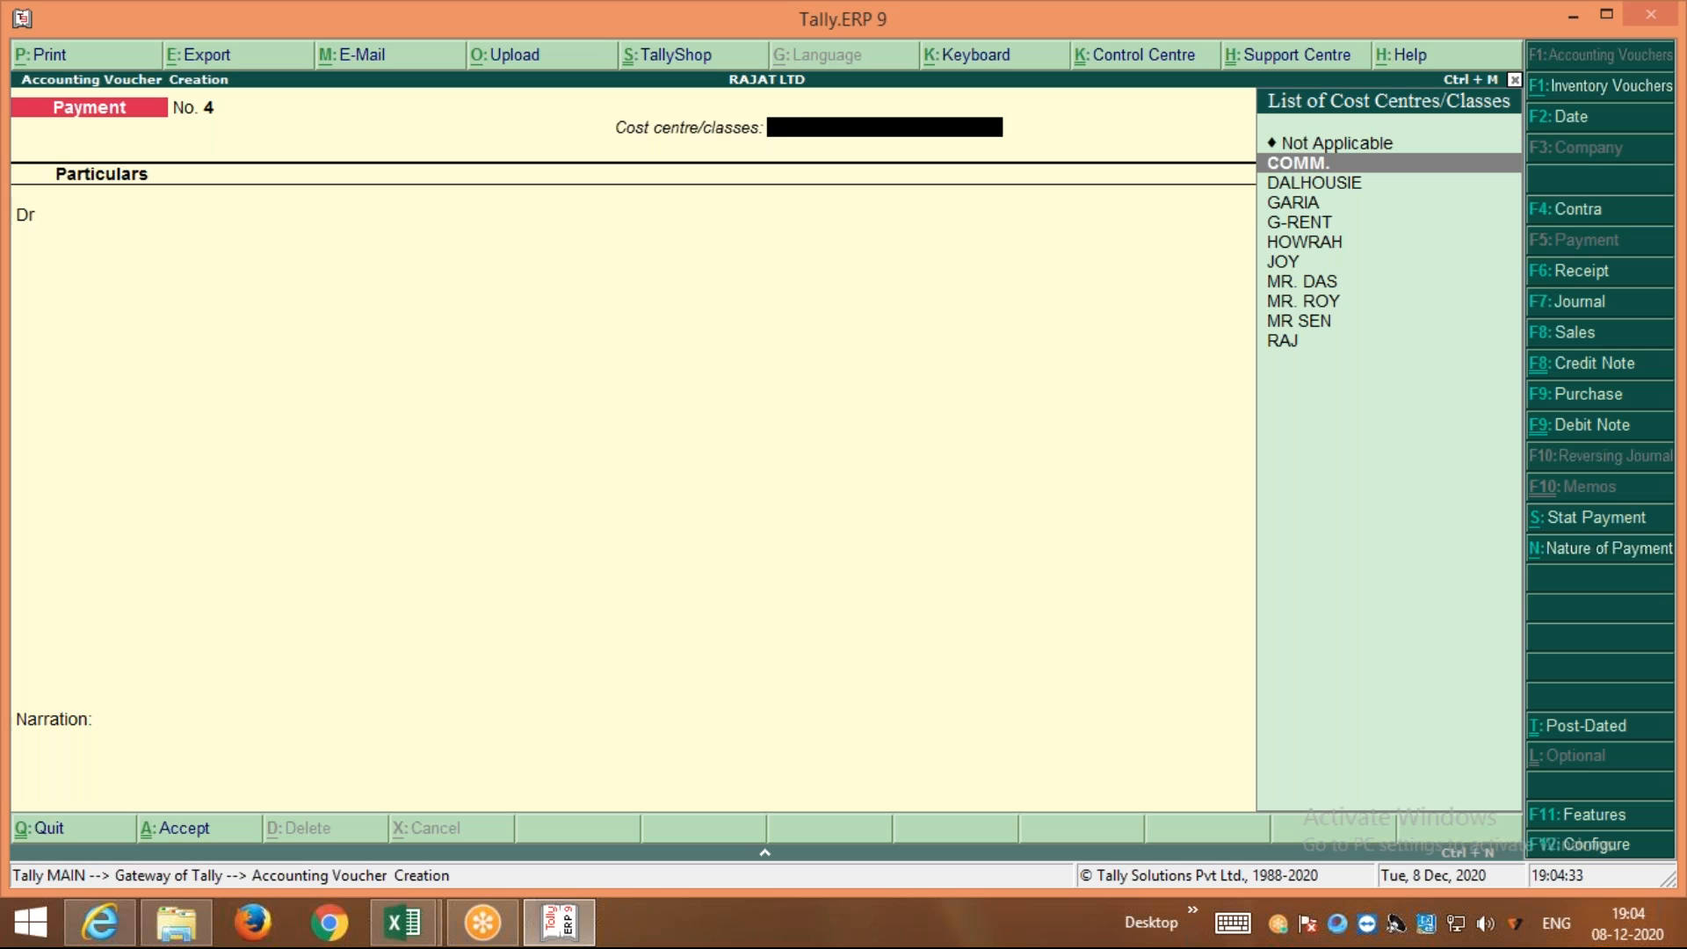
{"action": "key", "text": "Return"}
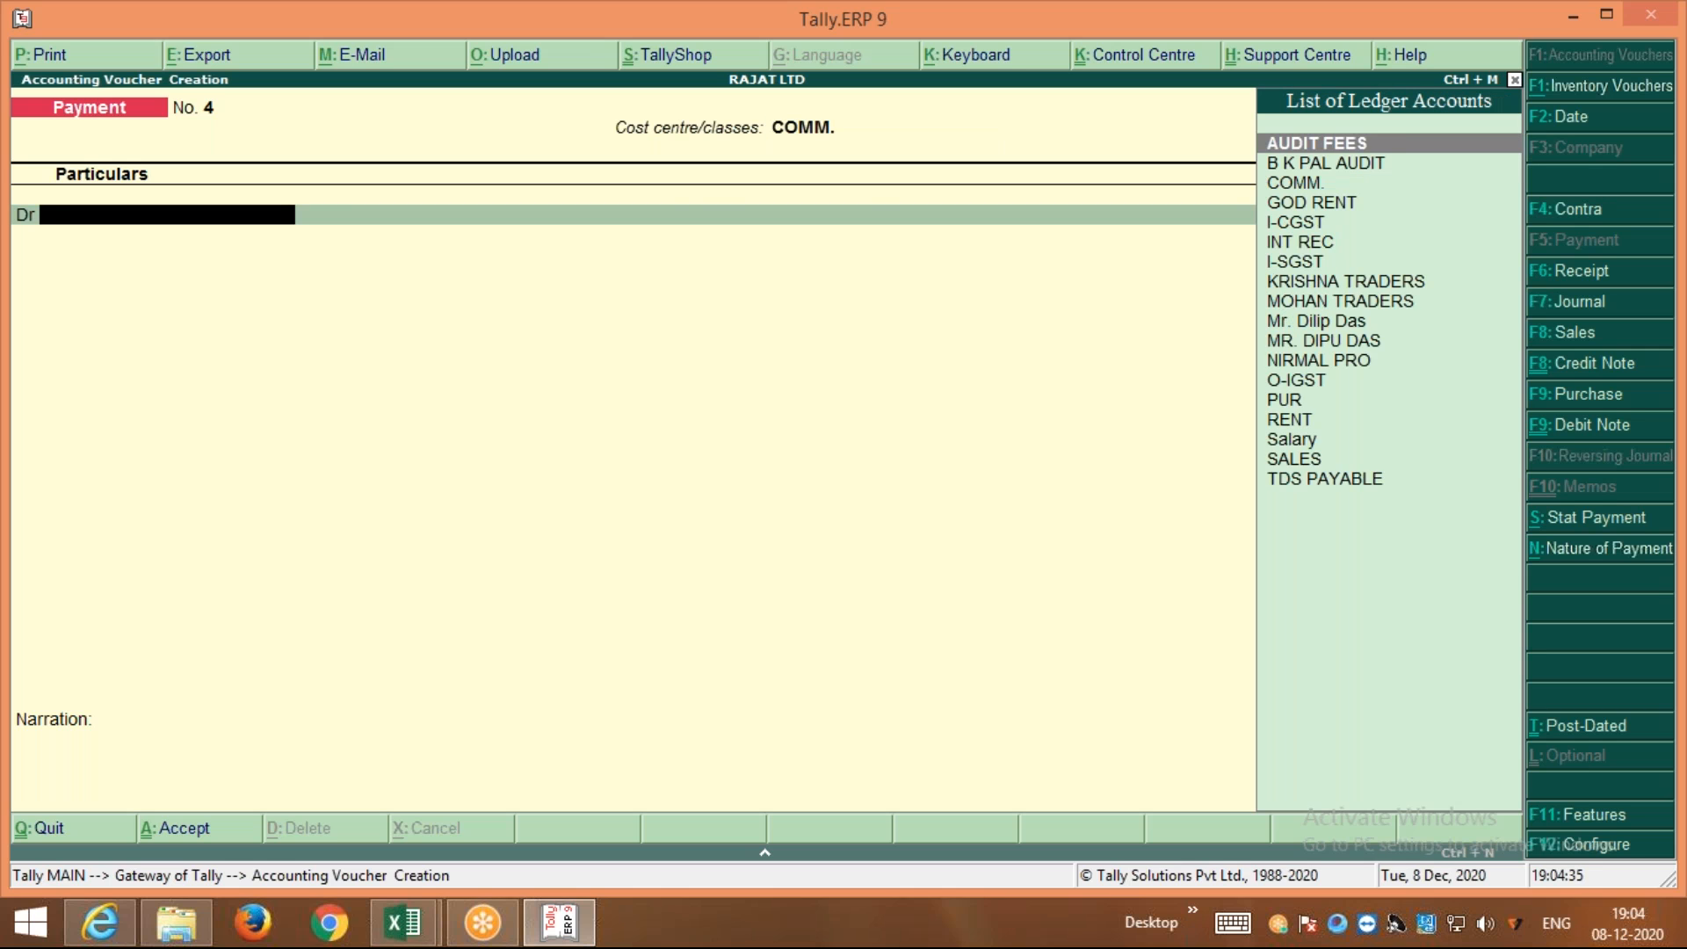
{"action": "type", "text": "C"}
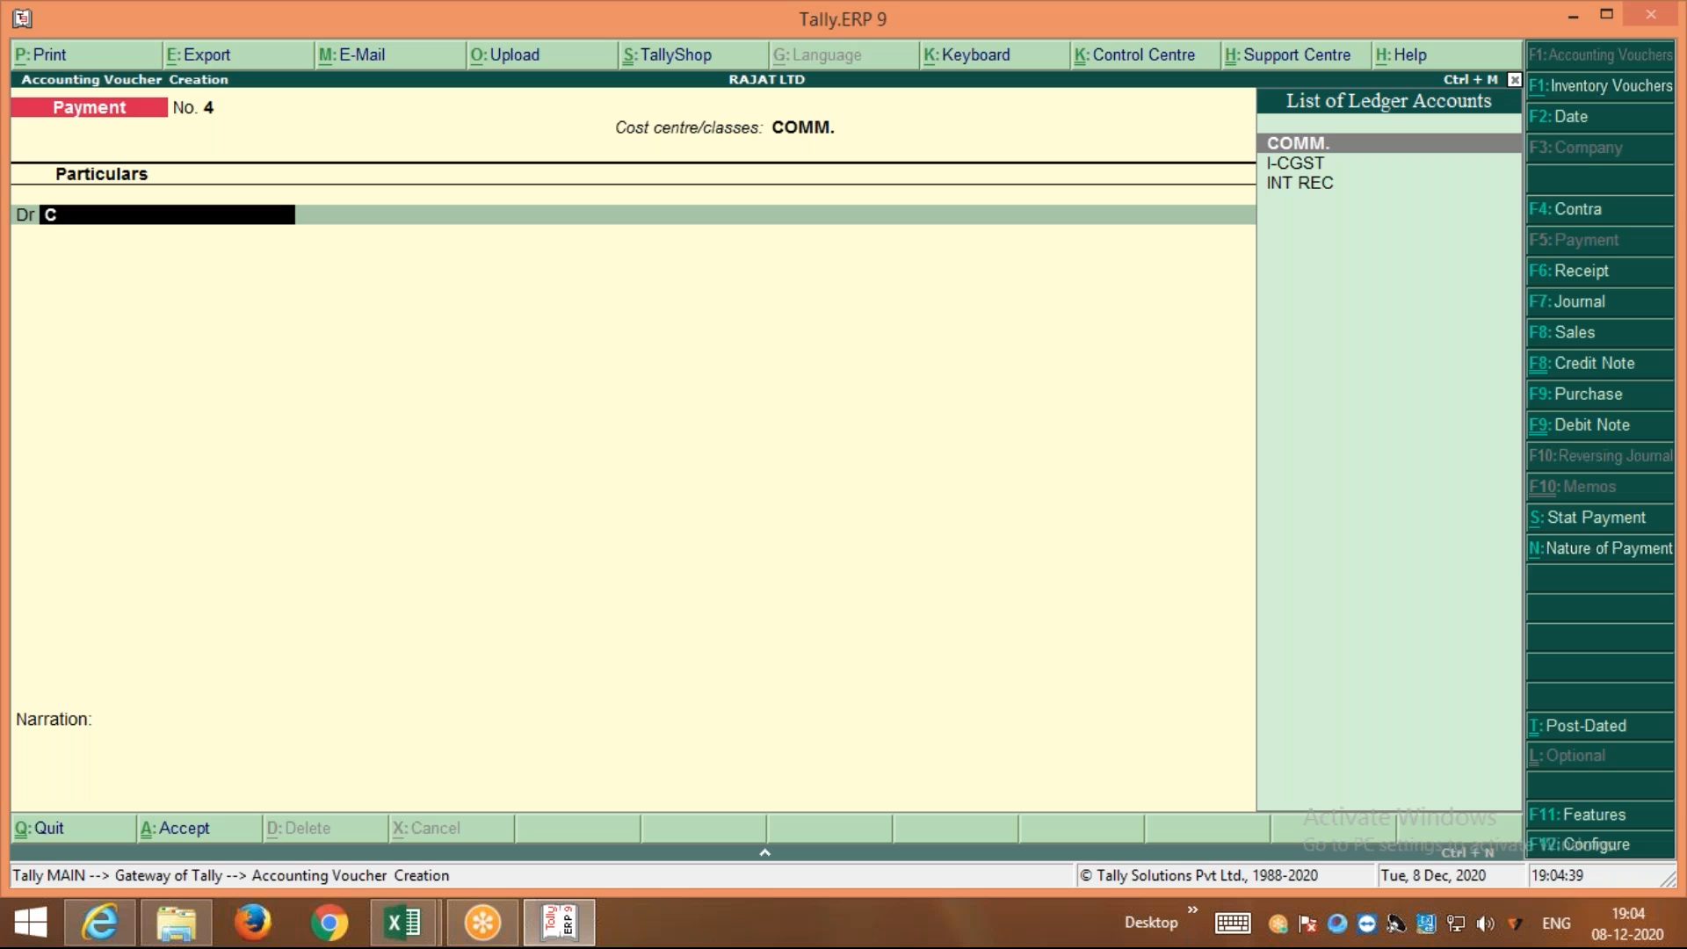
{"action": "key", "text": "Return"}
Open the COMM. ledger for alteration from the voucher and make cost centres applicable to it
{"action": "key", "text": "BackSpace"}
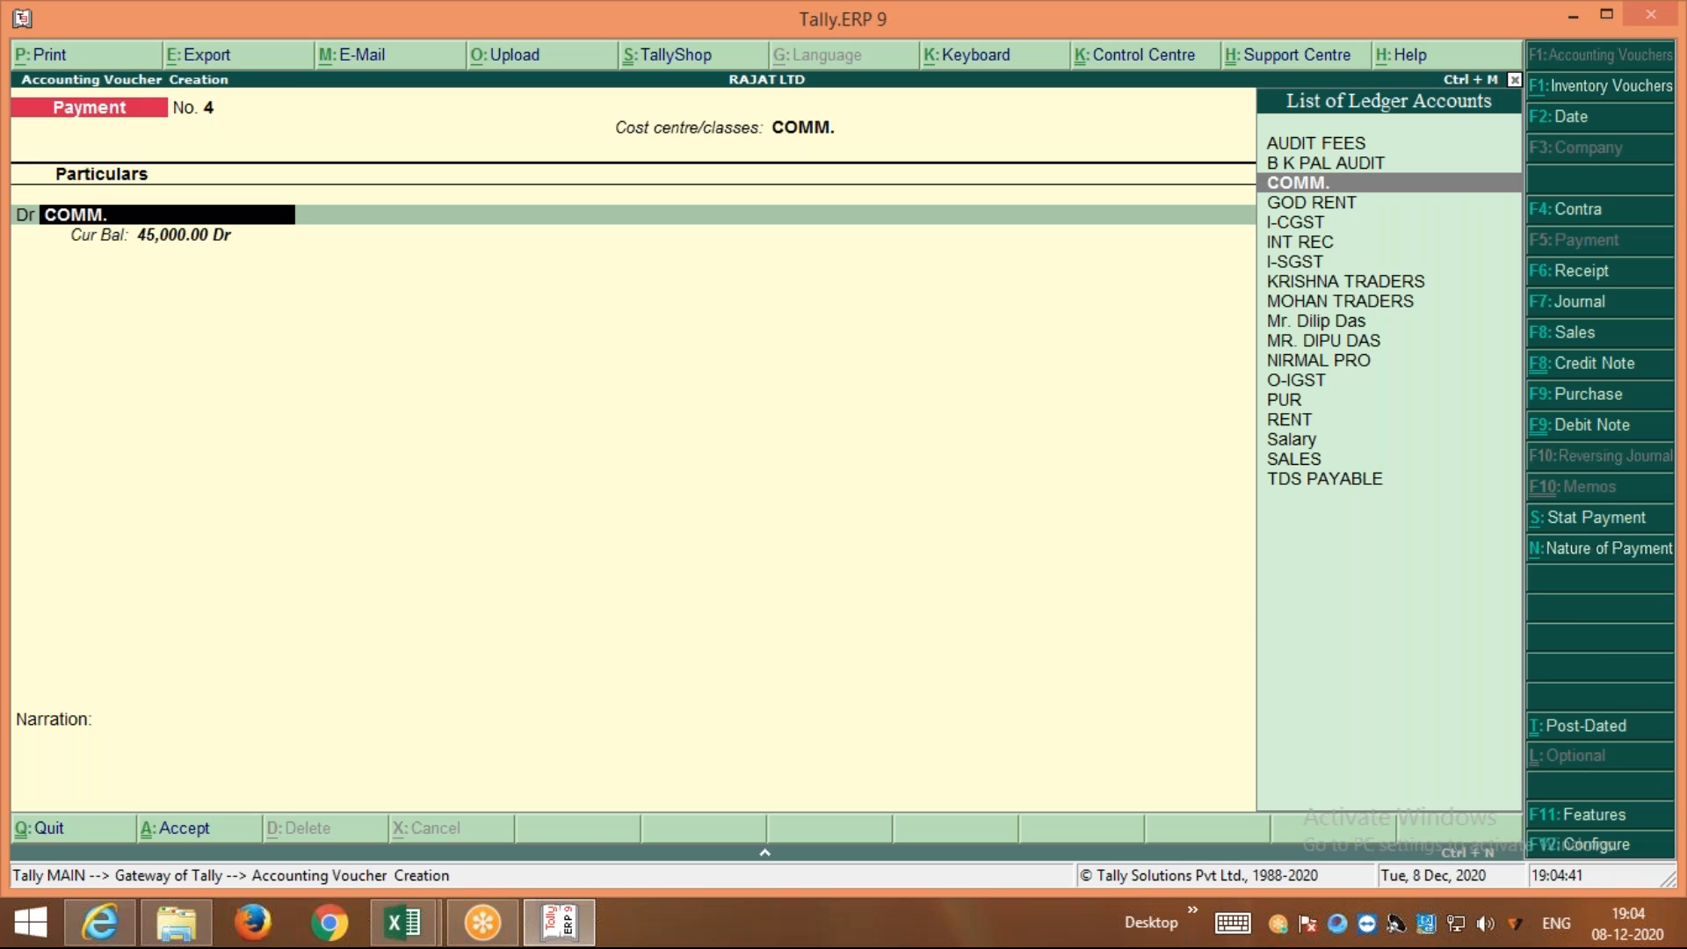
{"action": "key", "text": "ctrl+Return"}
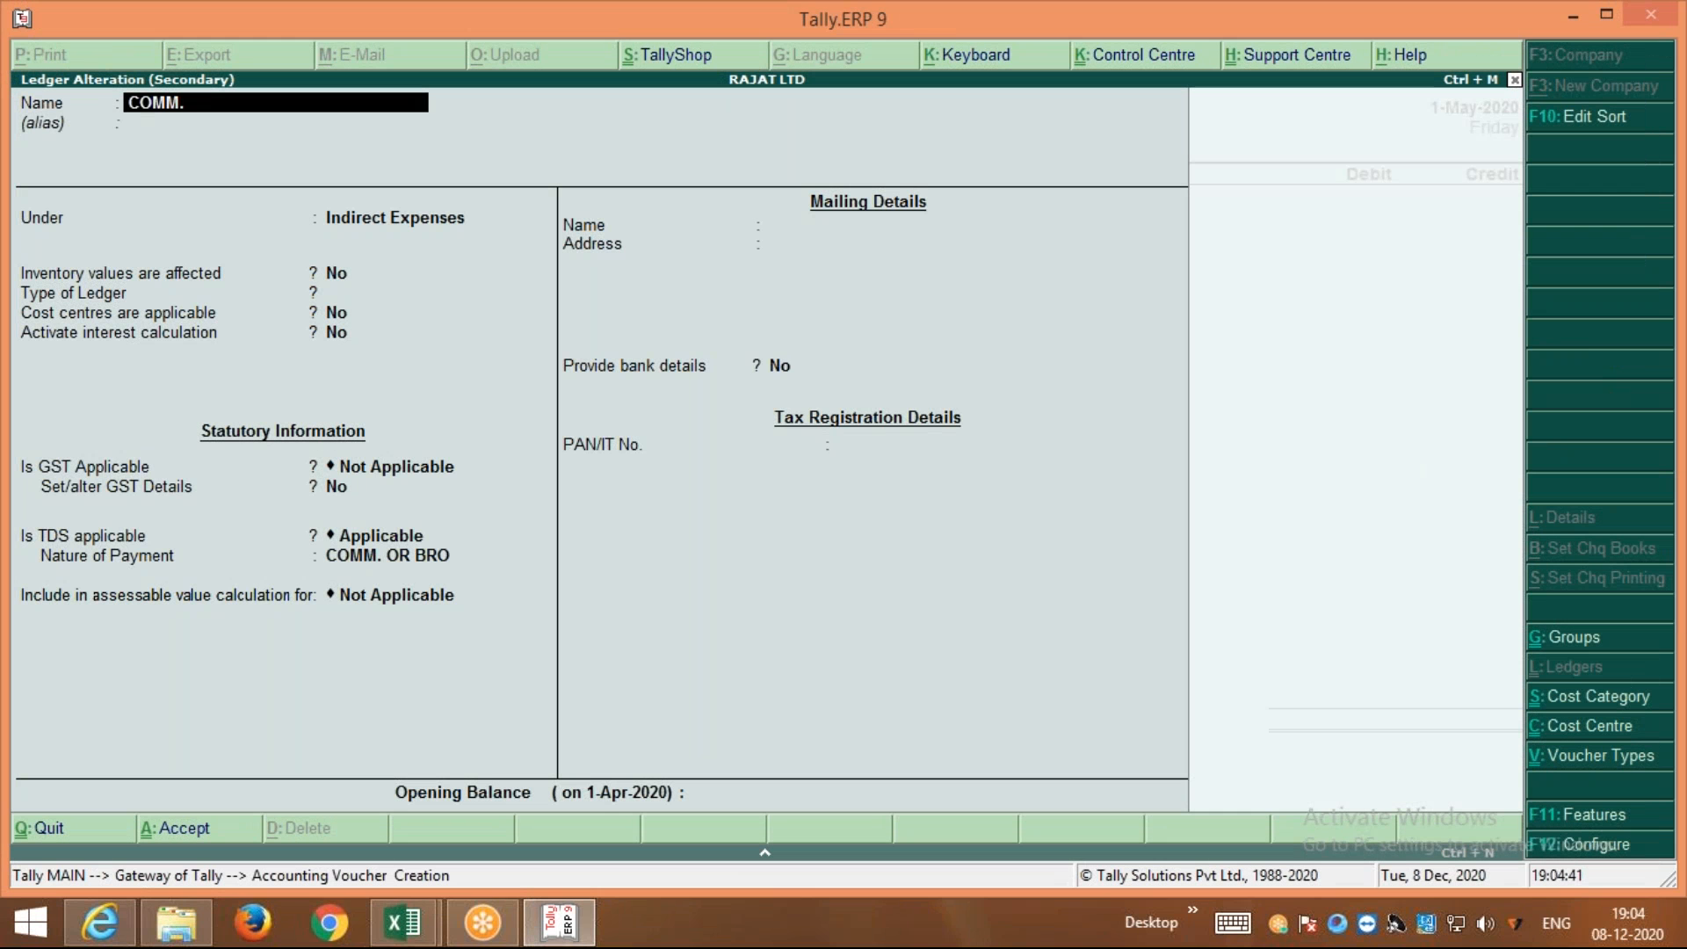
{"action": "key", "text": "Return"}
{"action": "key", "text": "Return"}
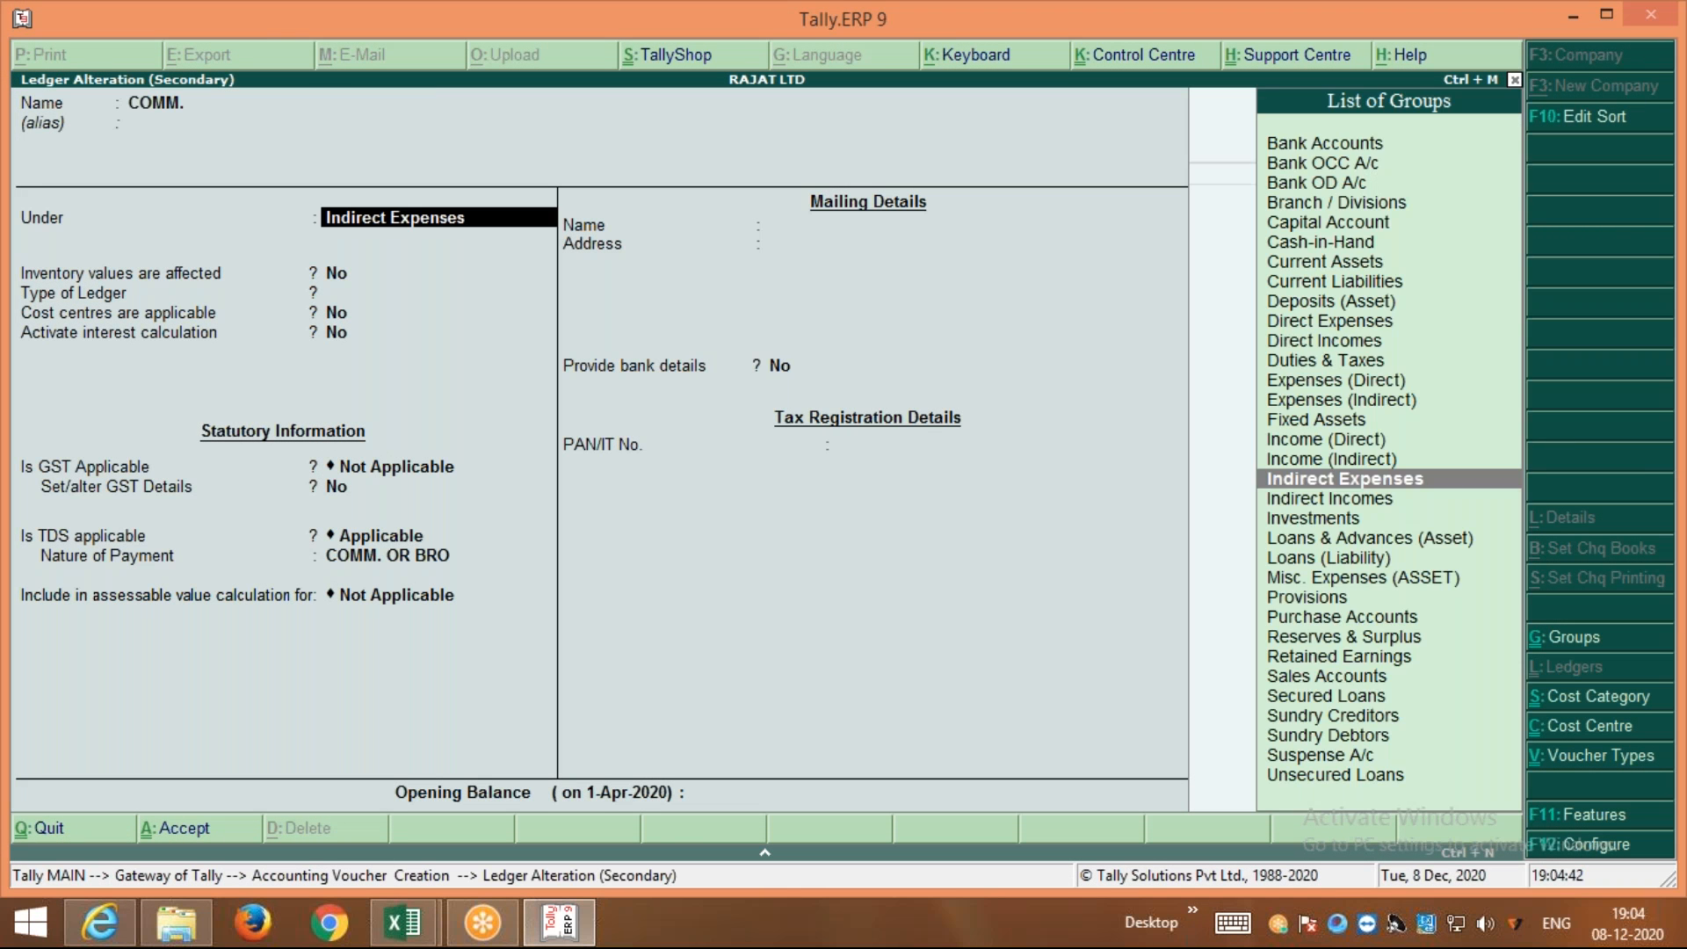
{"action": "key", "text": "Return"}
{"action": "key", "text": "Return"}
{"action": "key", "text": "Return"}
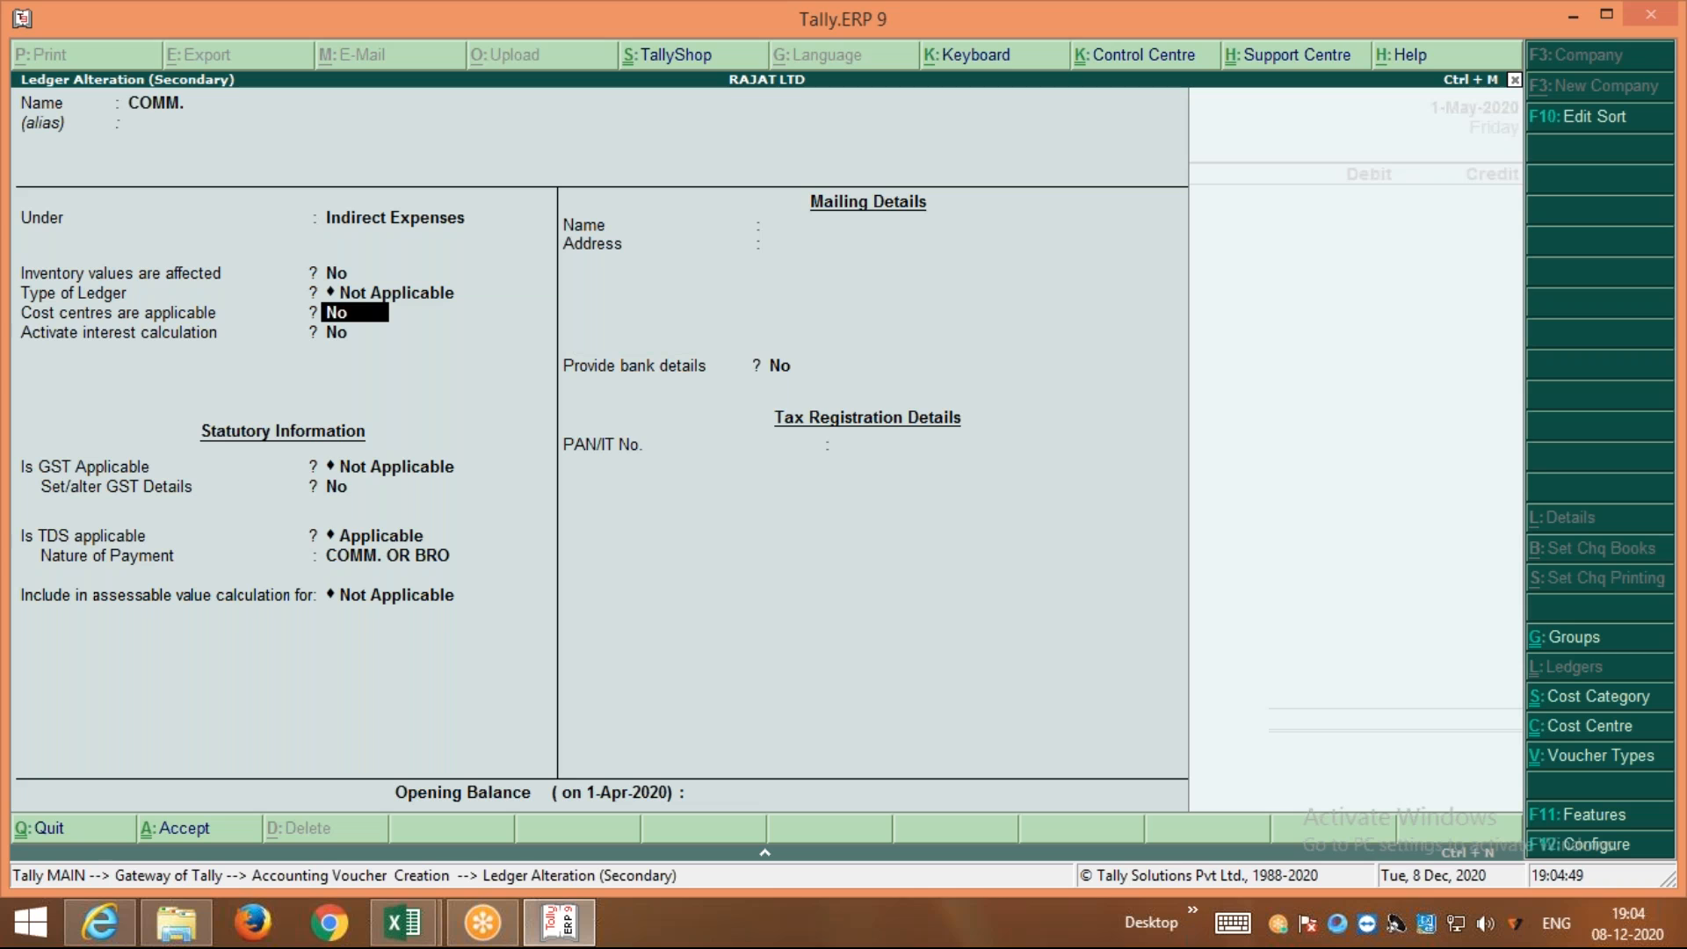
{"action": "key", "text": "y"}
{"action": "key", "text": "Return"}
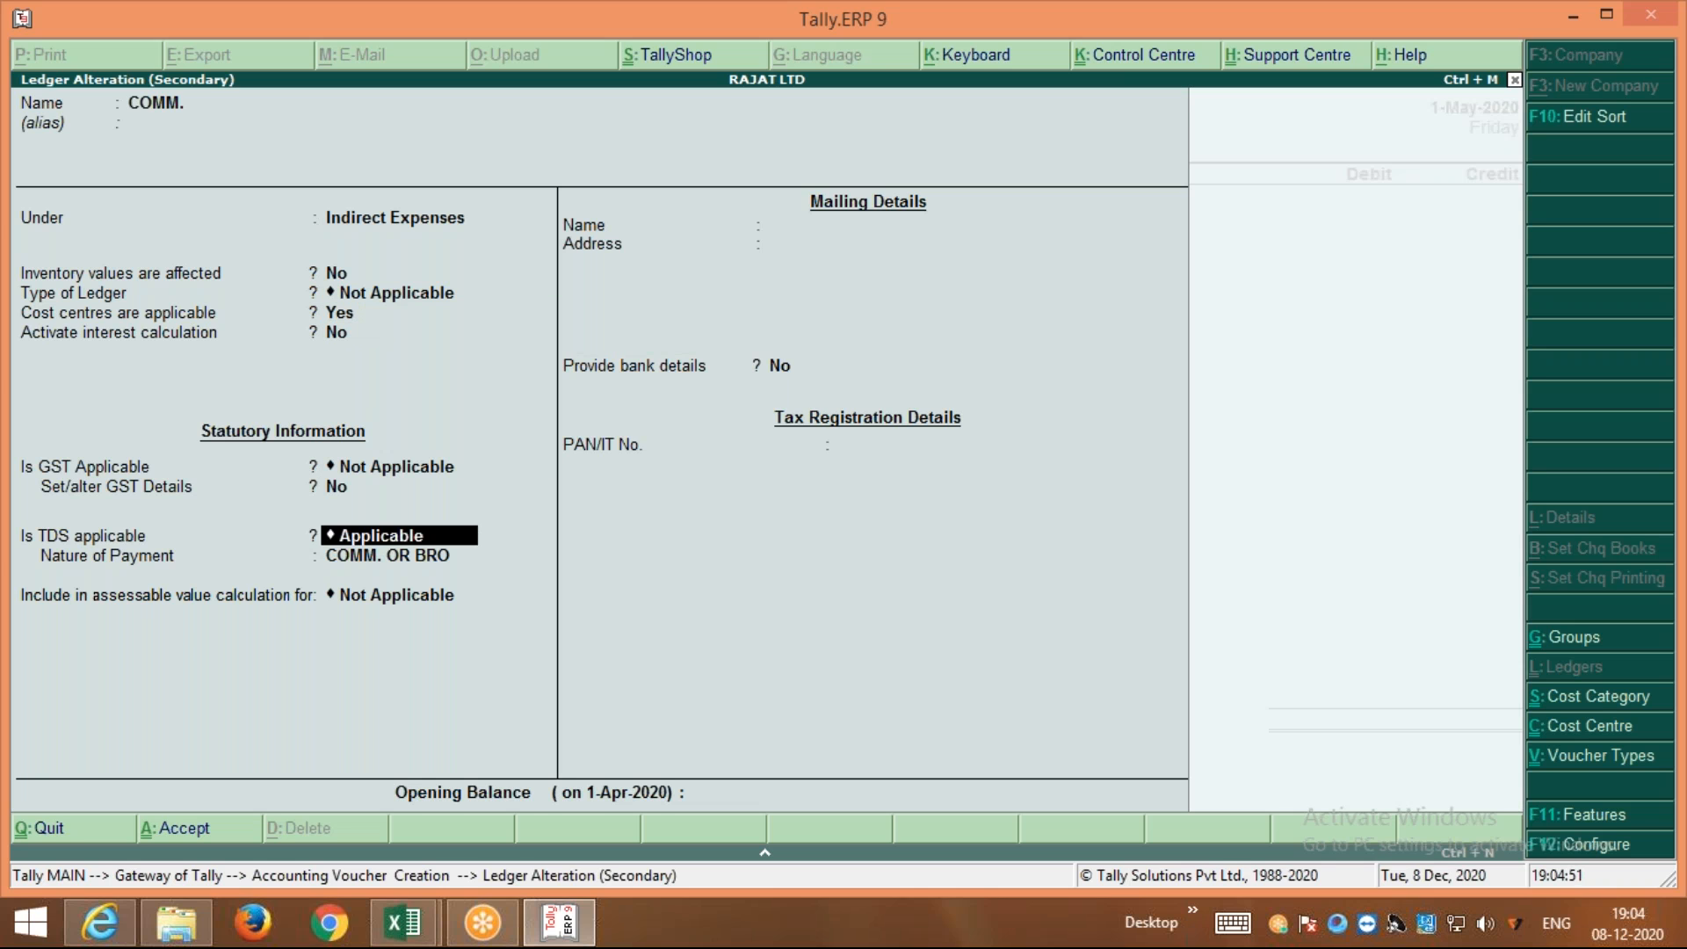
Set TDS to Not Applicable for the COMM. ledger and save the ledger
{"action": "key", "text": "Return"}
{"action": "key", "text": "Up"}
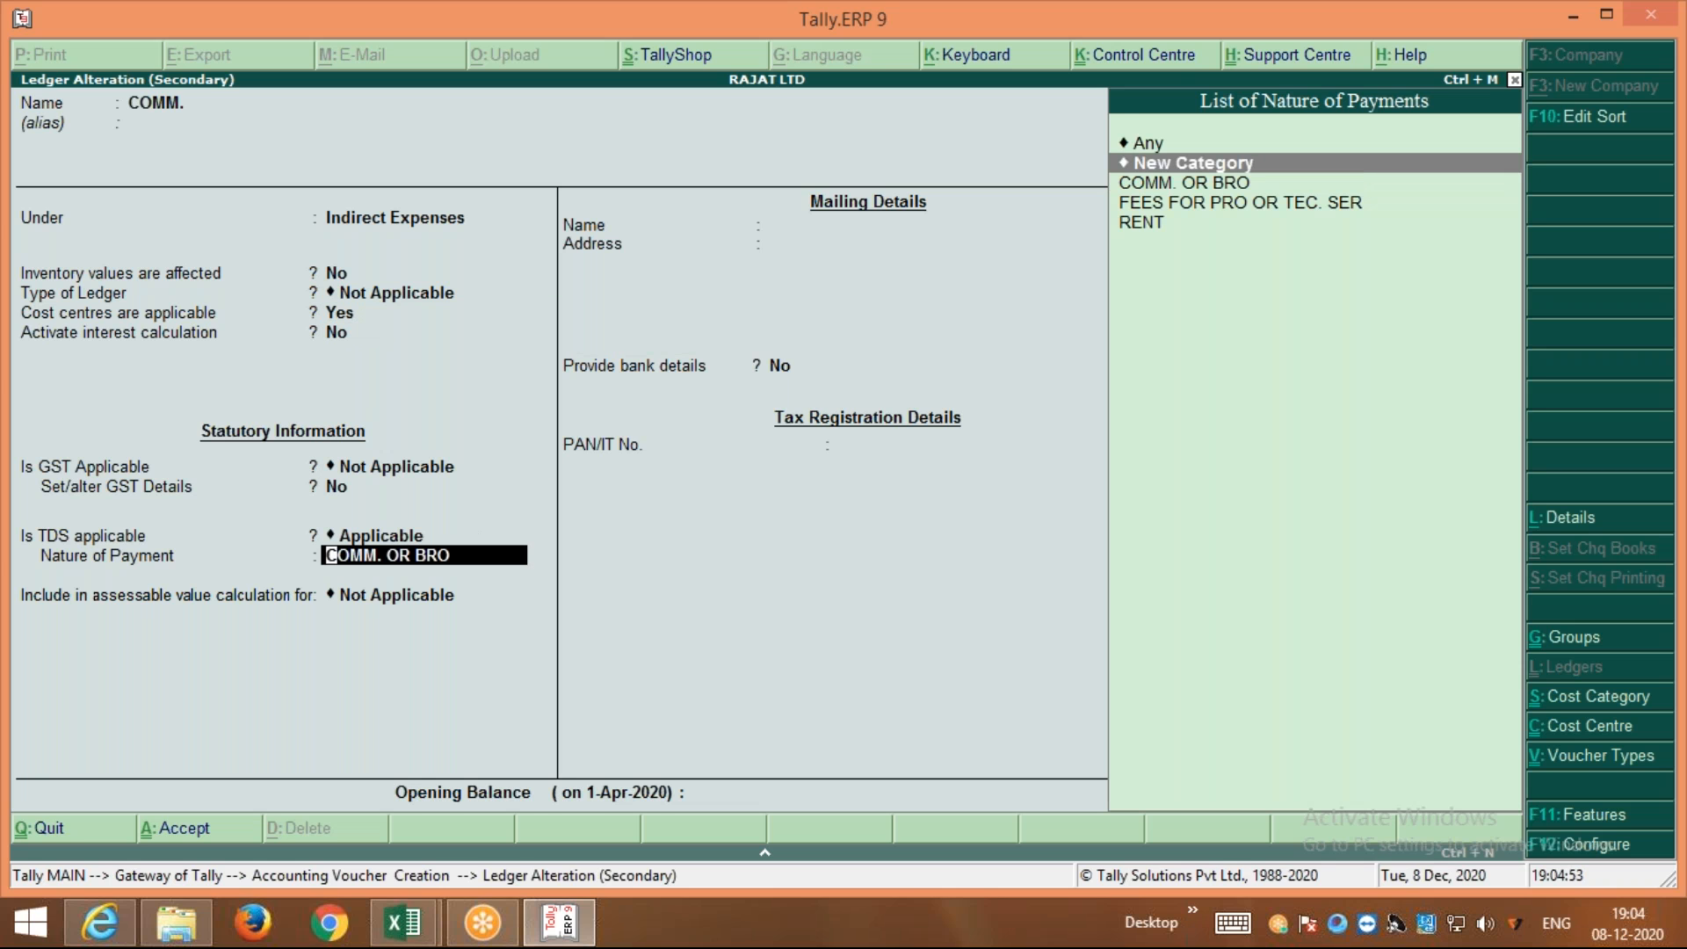
{"action": "key", "text": "Up"}
{"action": "key", "text": "BackSpace"}
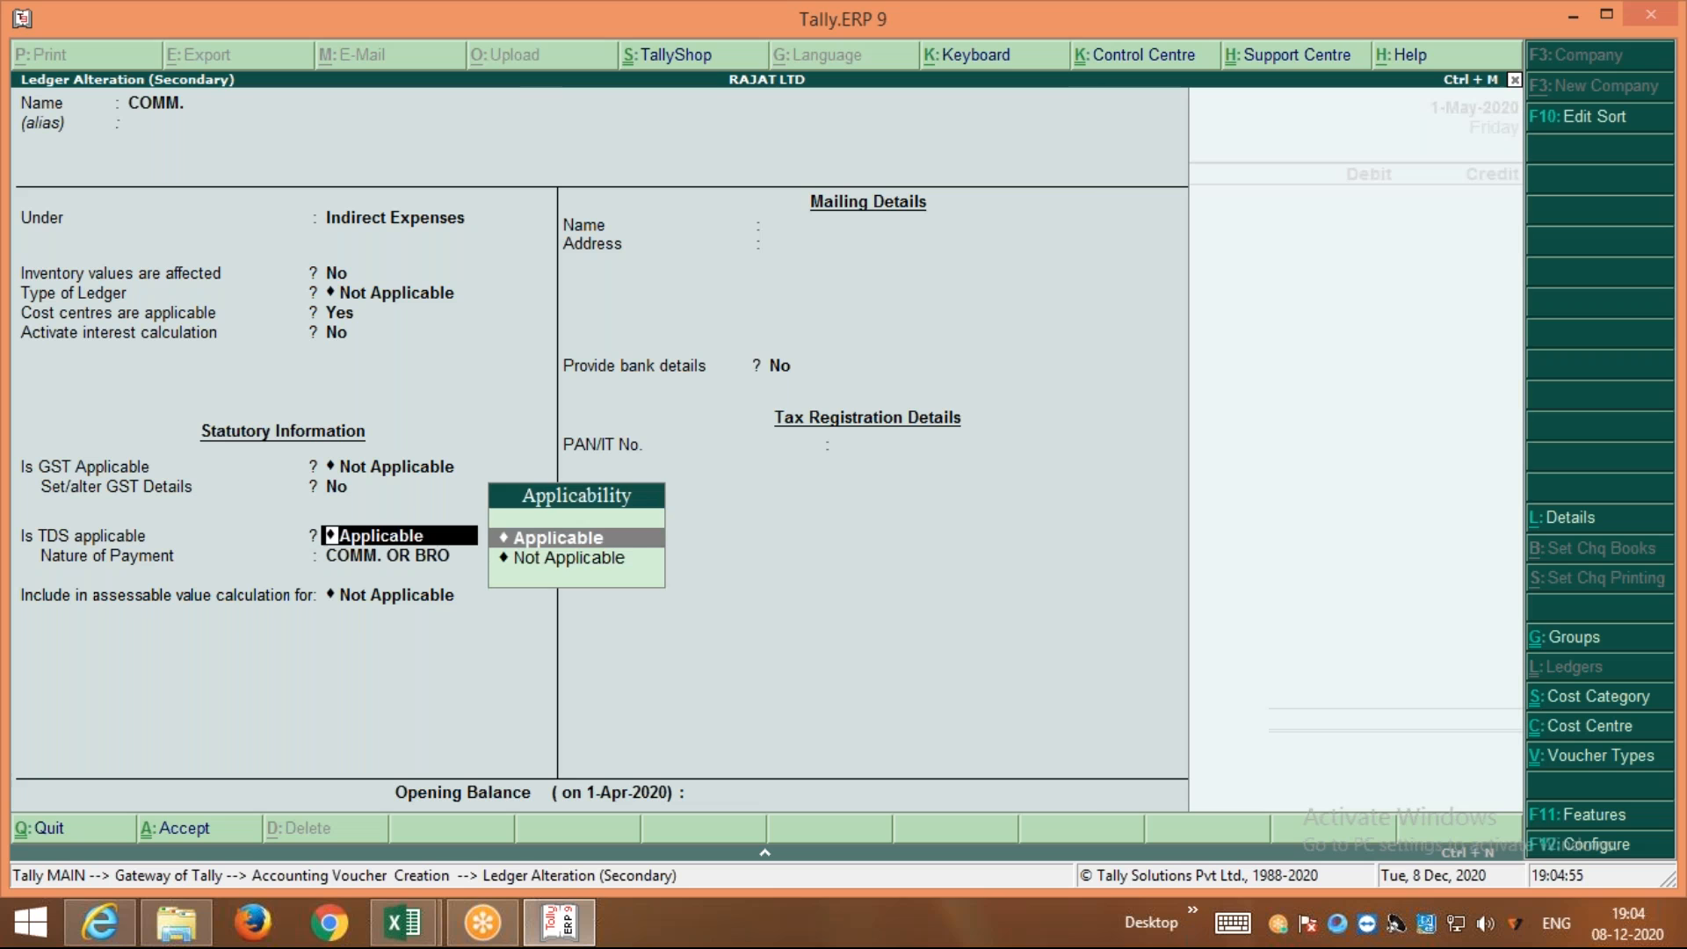
{"action": "key", "text": "Down"}
{"action": "key", "text": "Return"}
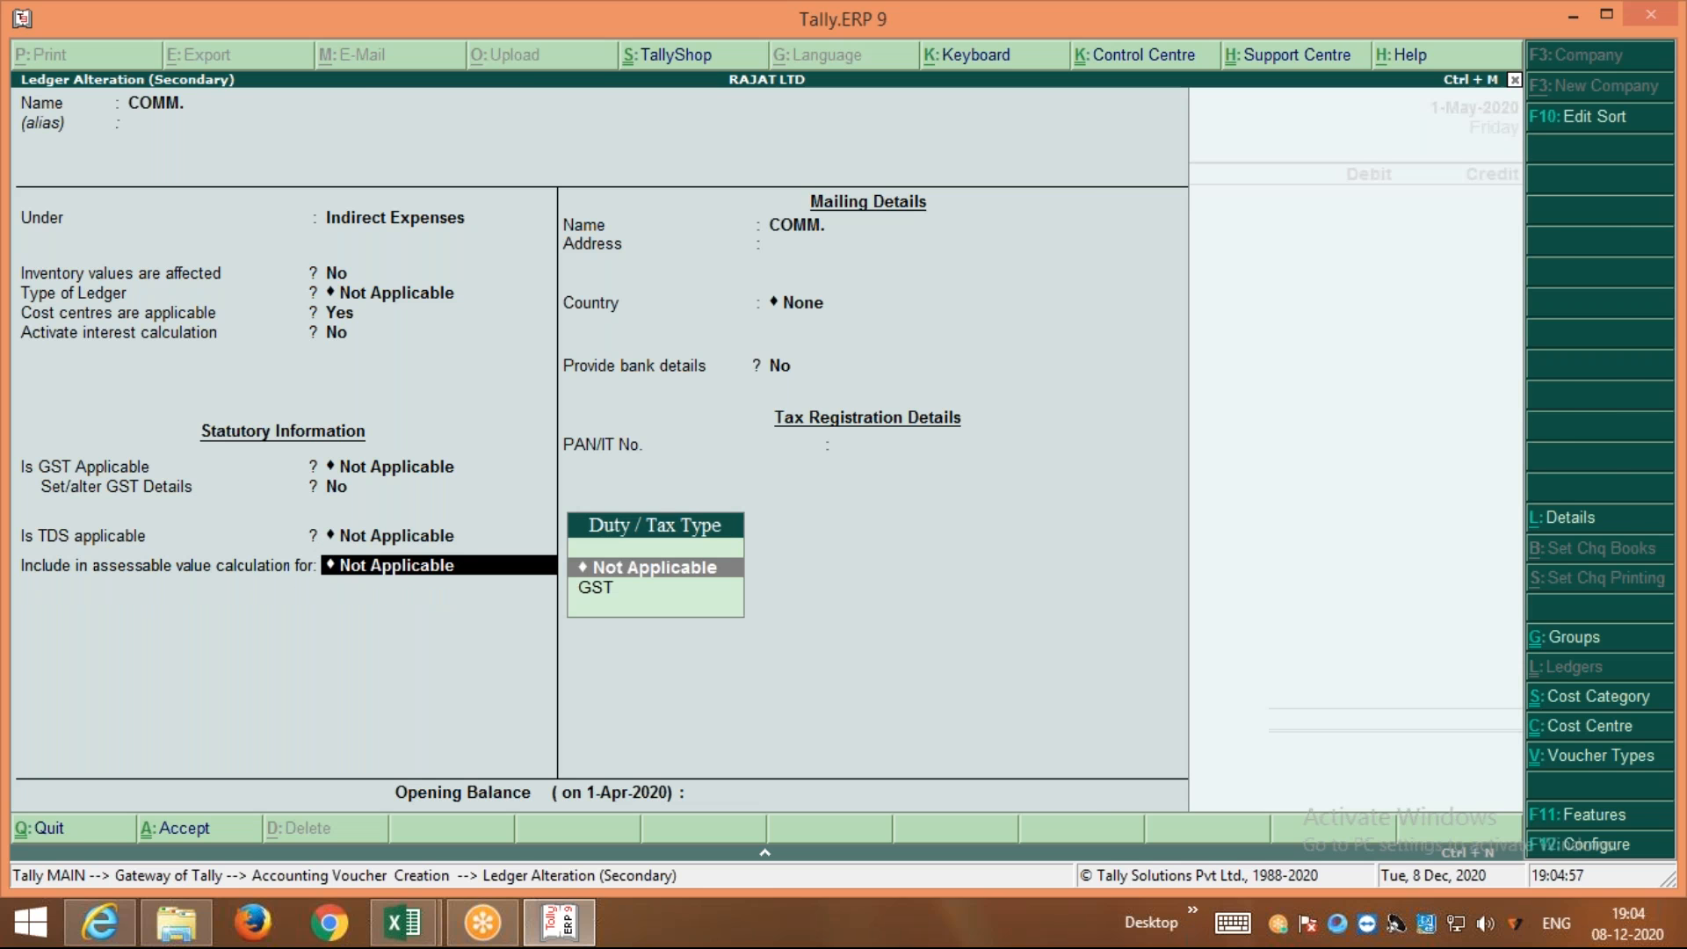
{"action": "key", "text": "ctrl+a"}
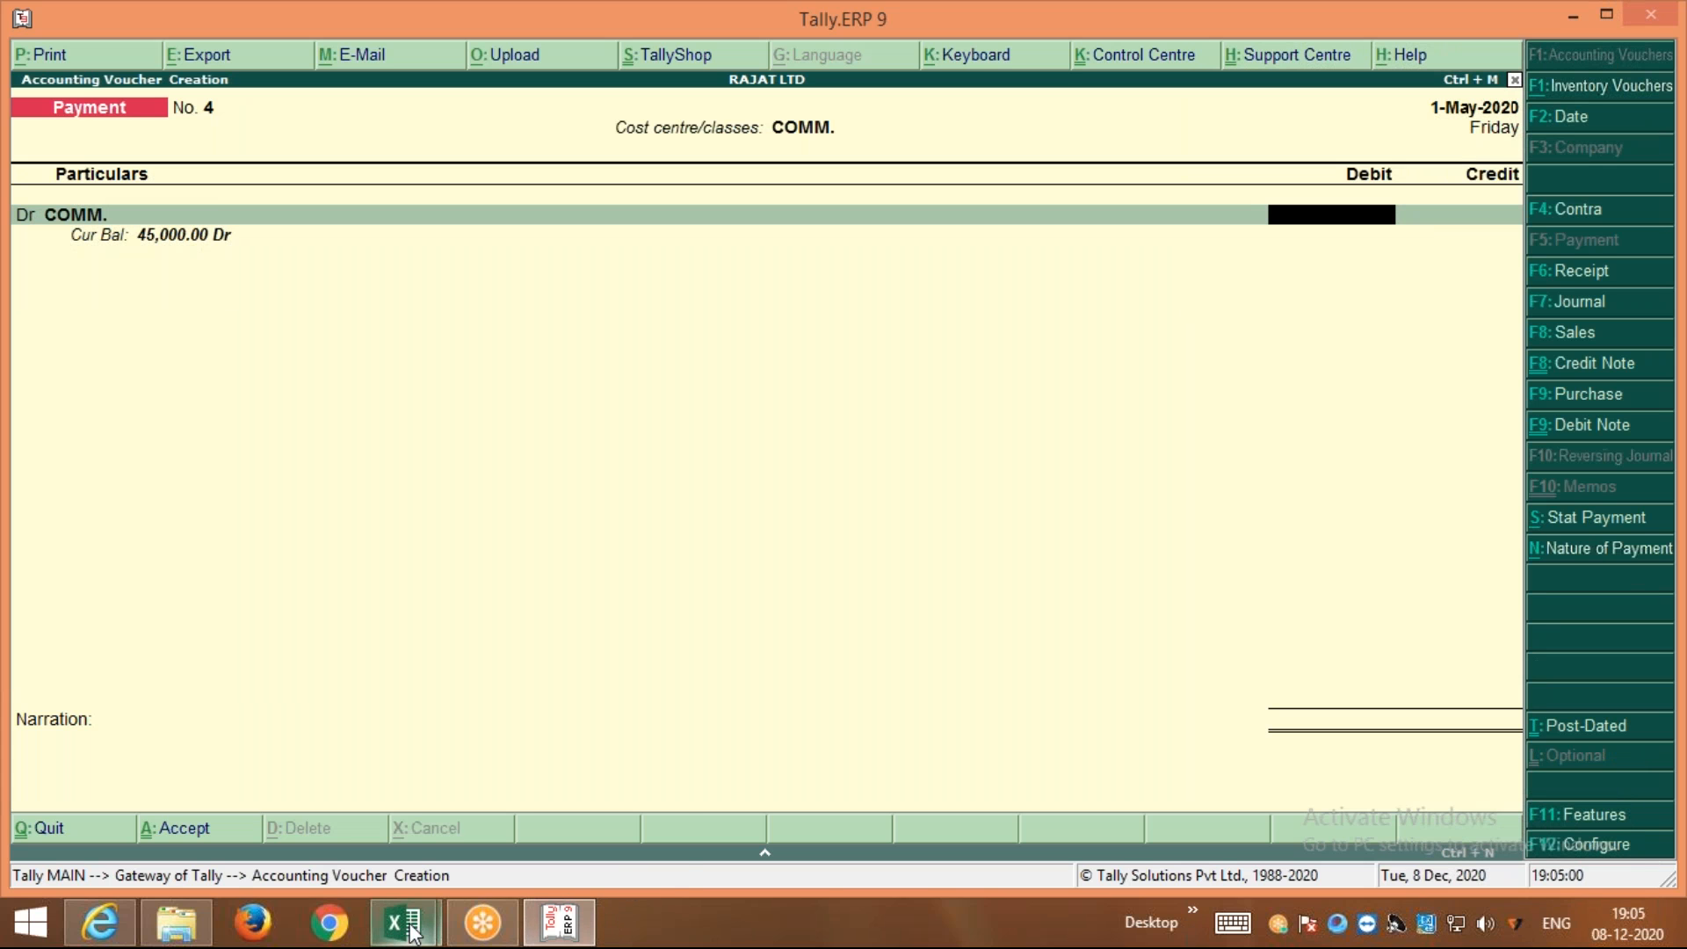
Check the commission amount in the PREDEFINED COST CENTER workbook, return to Tally.ERP 9 and debit COMM. with 30000
{"action": "mouse_move", "coordinate": [413, 933]}
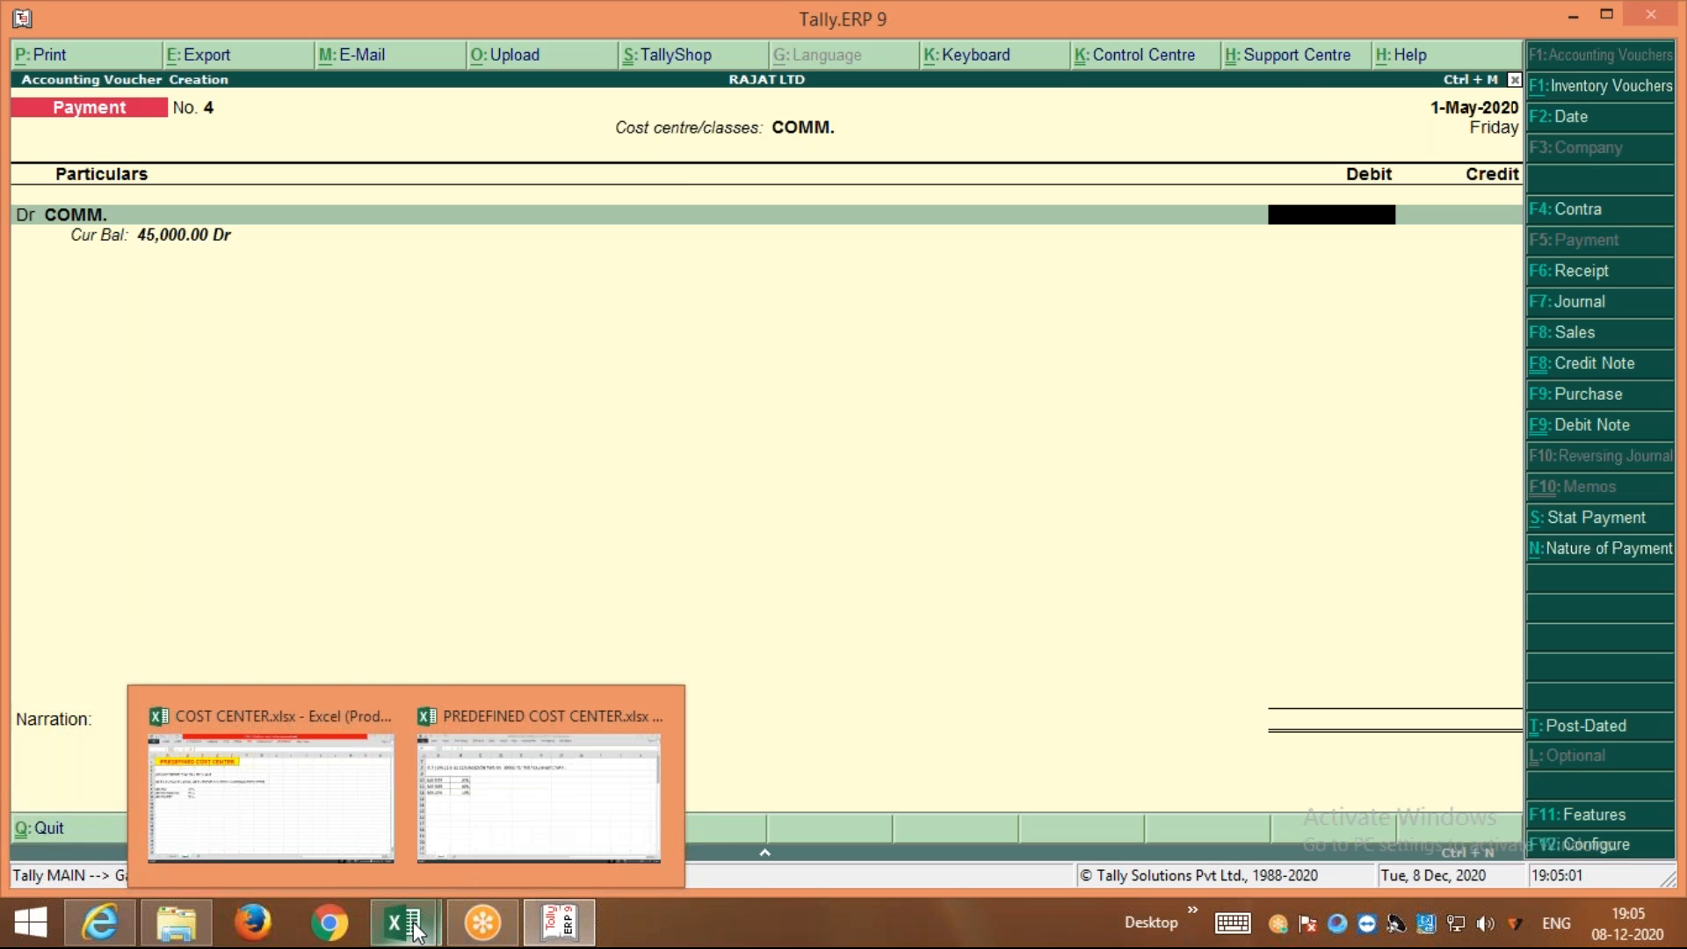
{"action": "left_click", "coordinate": [498, 832]}
{"action": "left_click", "coordinate": [409, 934]}
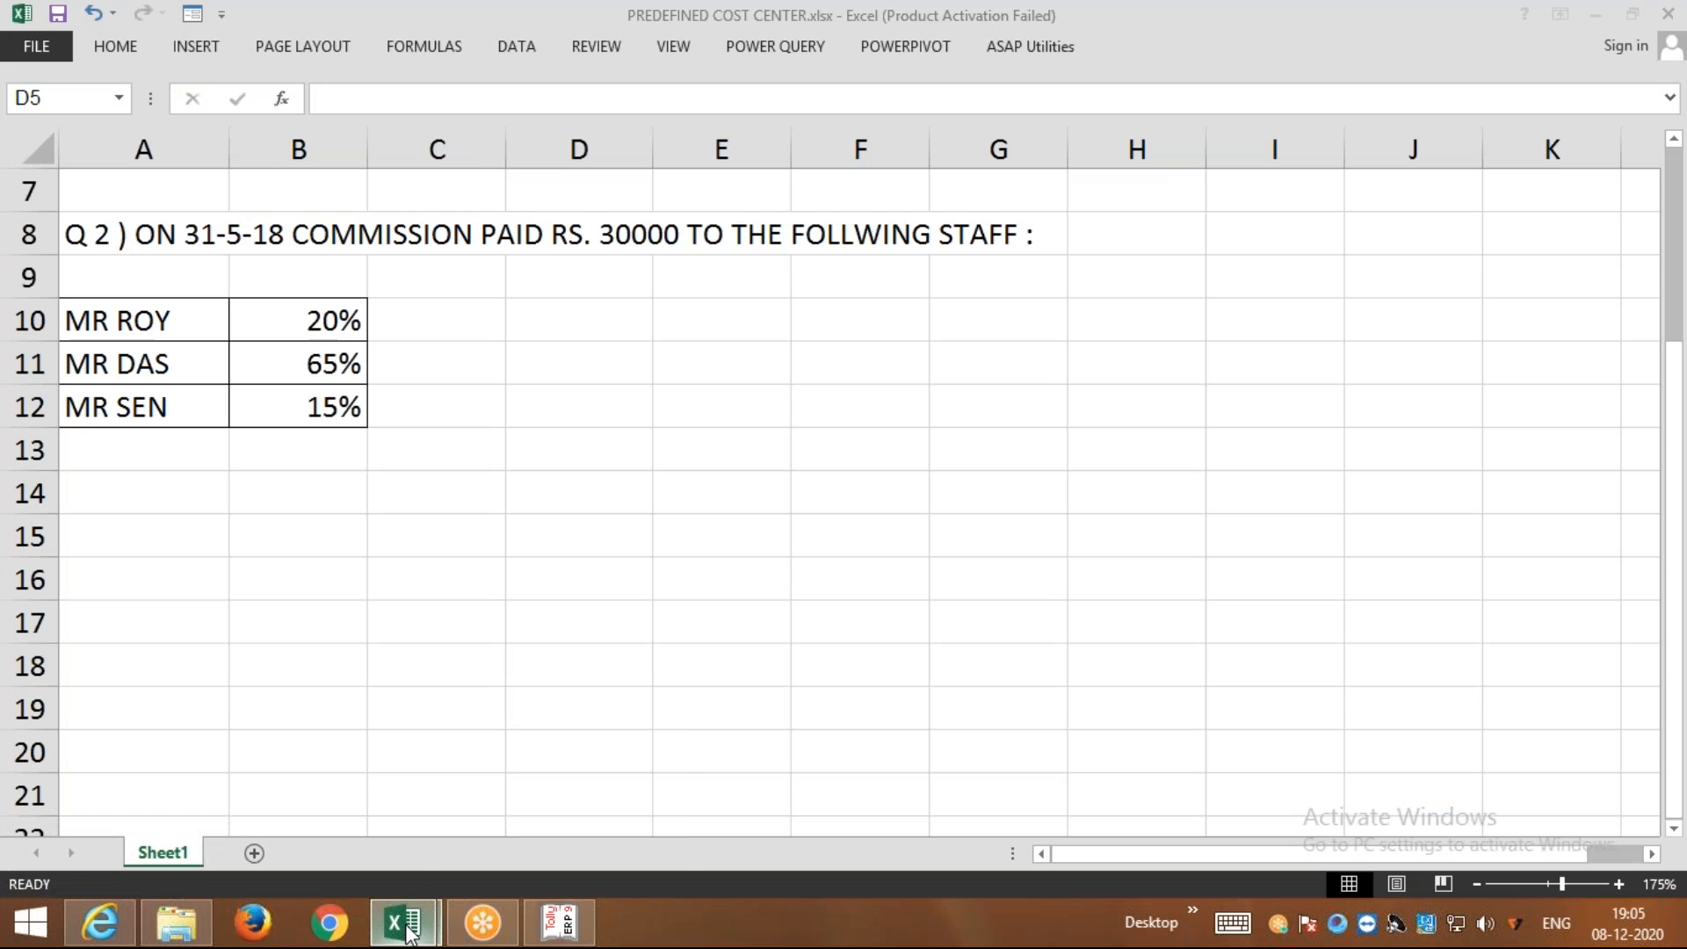
{"action": "left_click", "coordinate": [549, 920]}
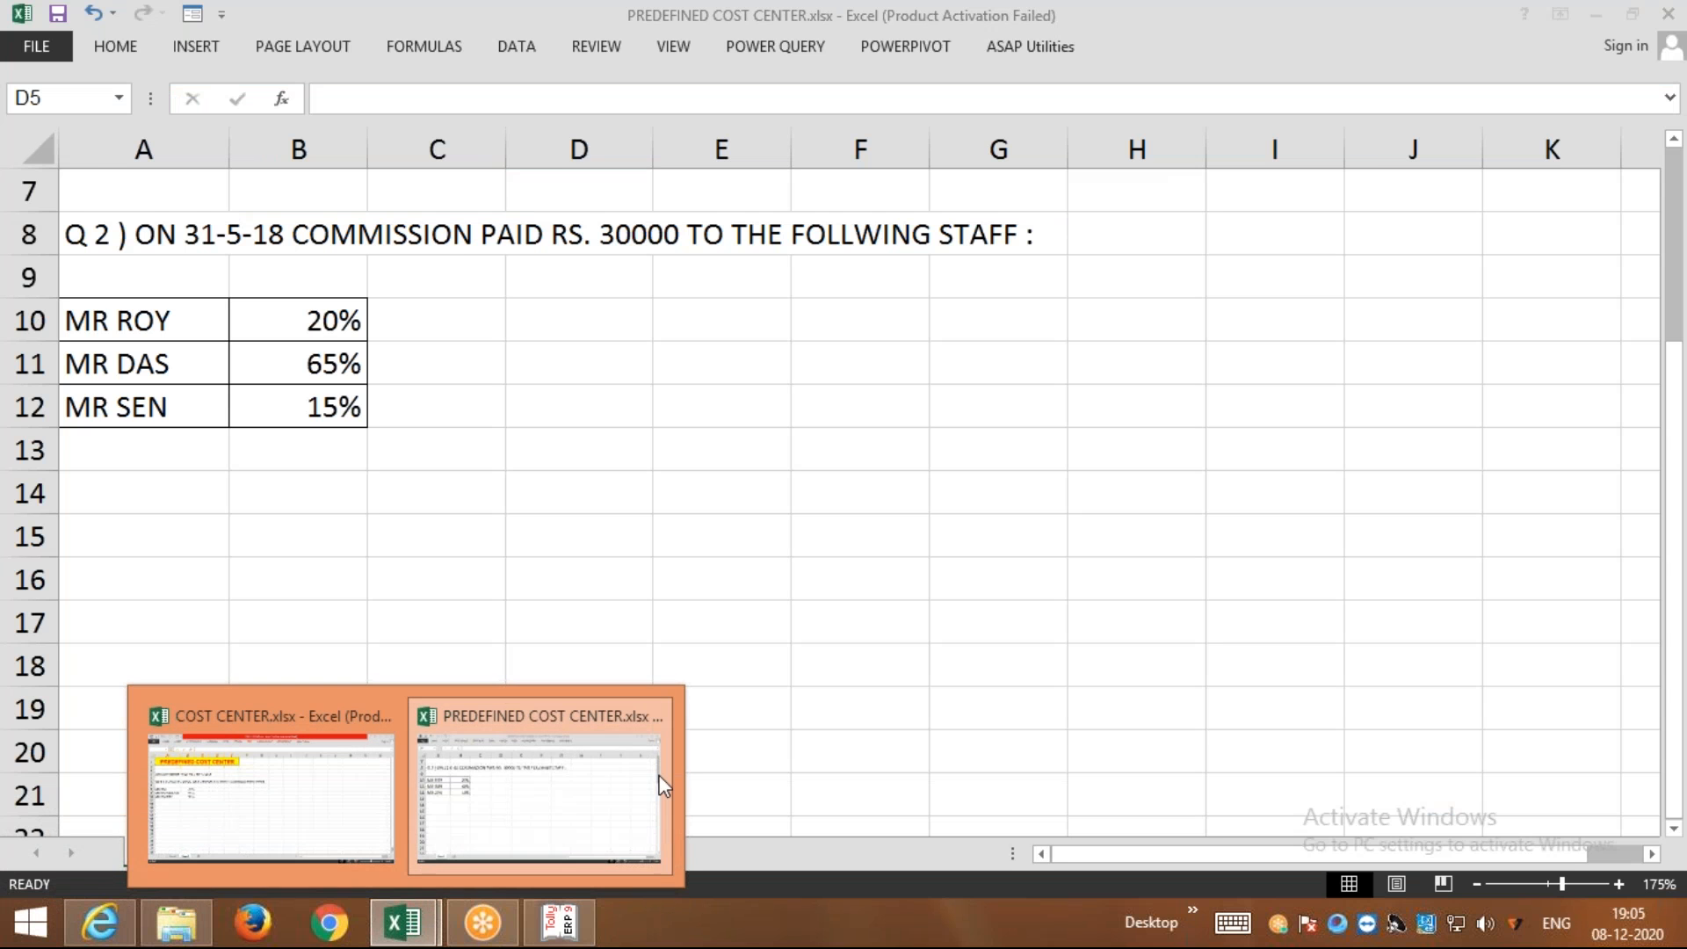
{"action": "type", "text": "30000"}
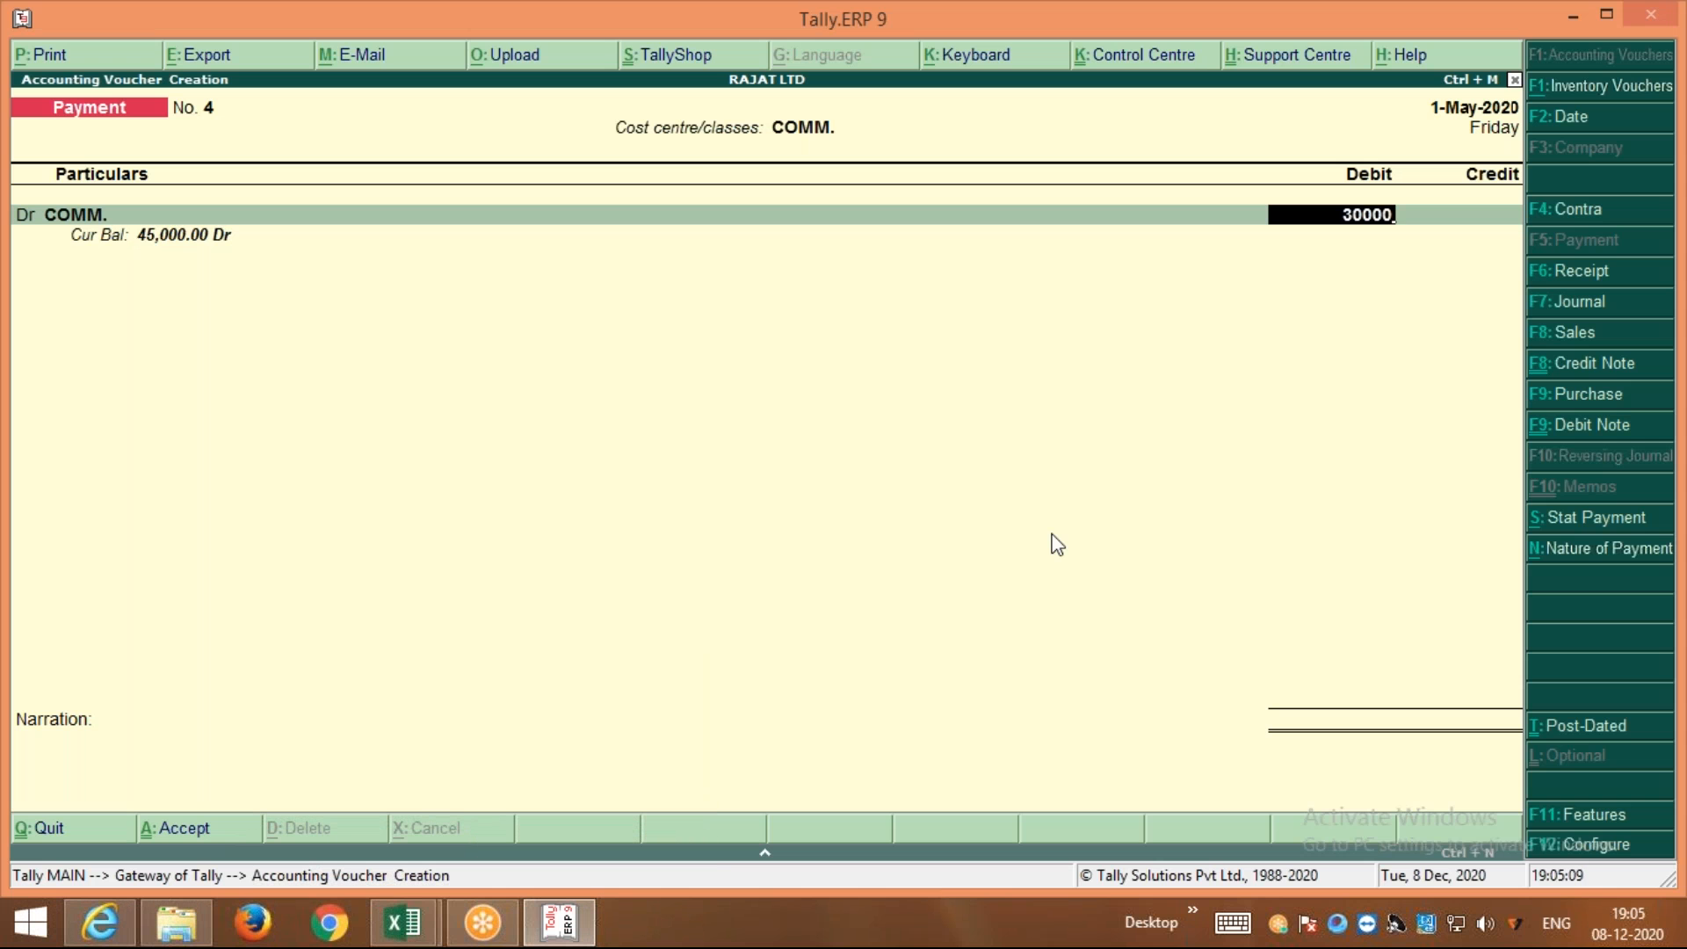
{"action": "key", "text": "Return"}
{"action": "key", "text": "Return"}
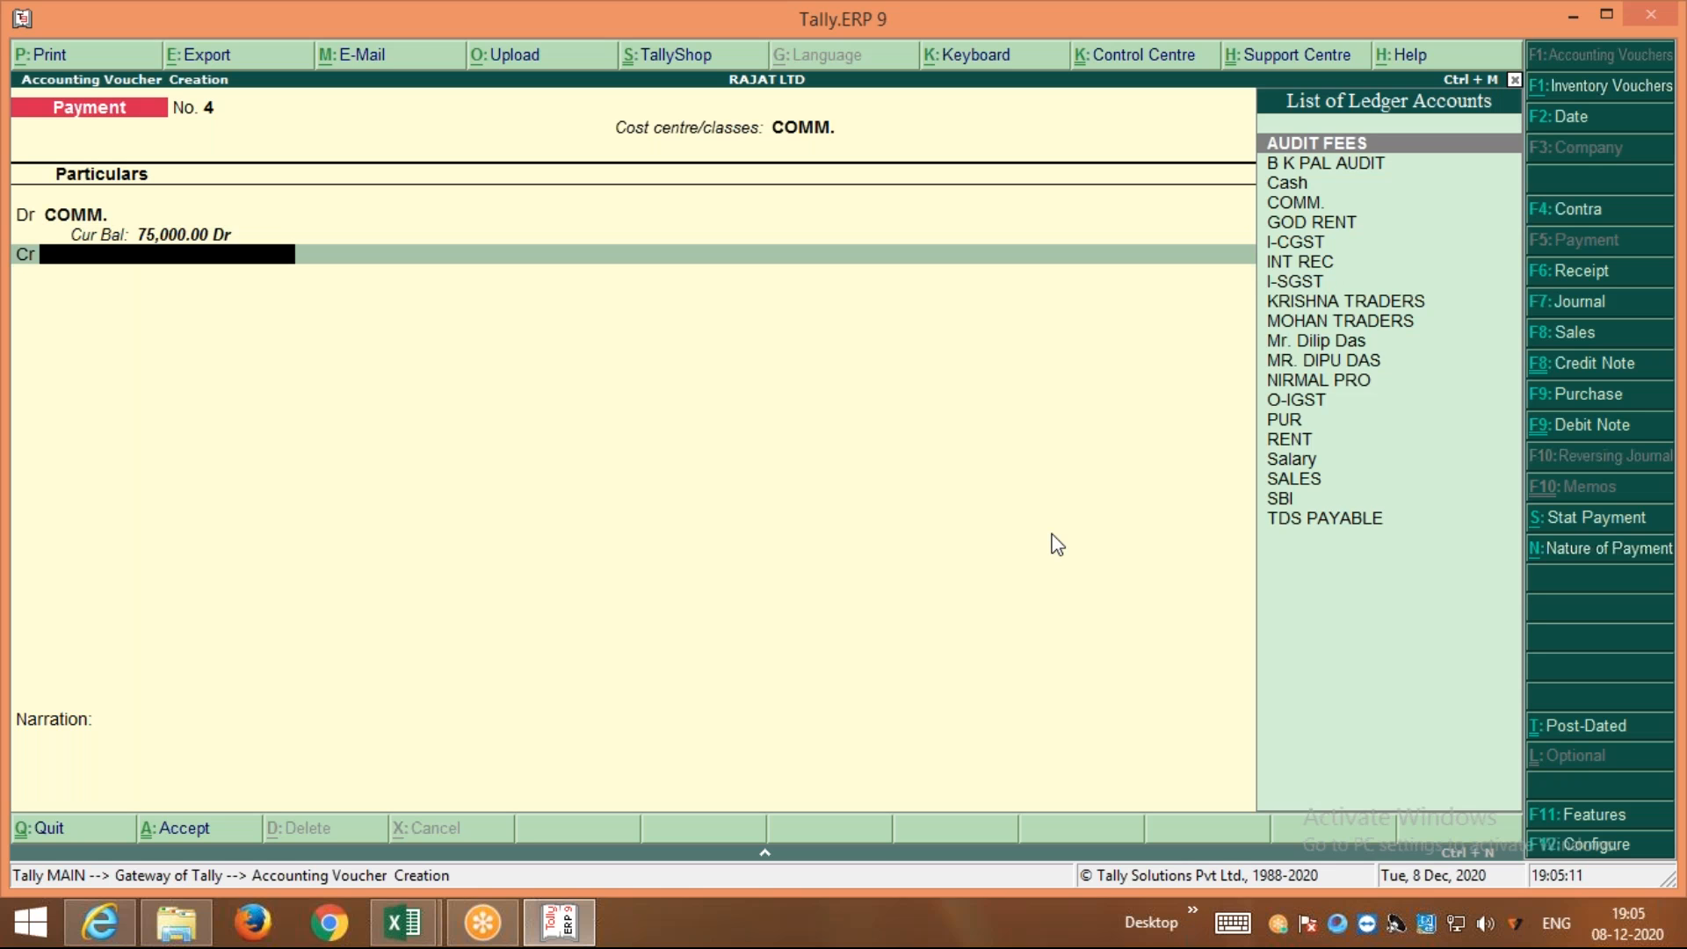
Credit the 30,000.00 commission payment to Cash, leave the narration empty and accept the voucher
{"action": "type", "text": "C"}
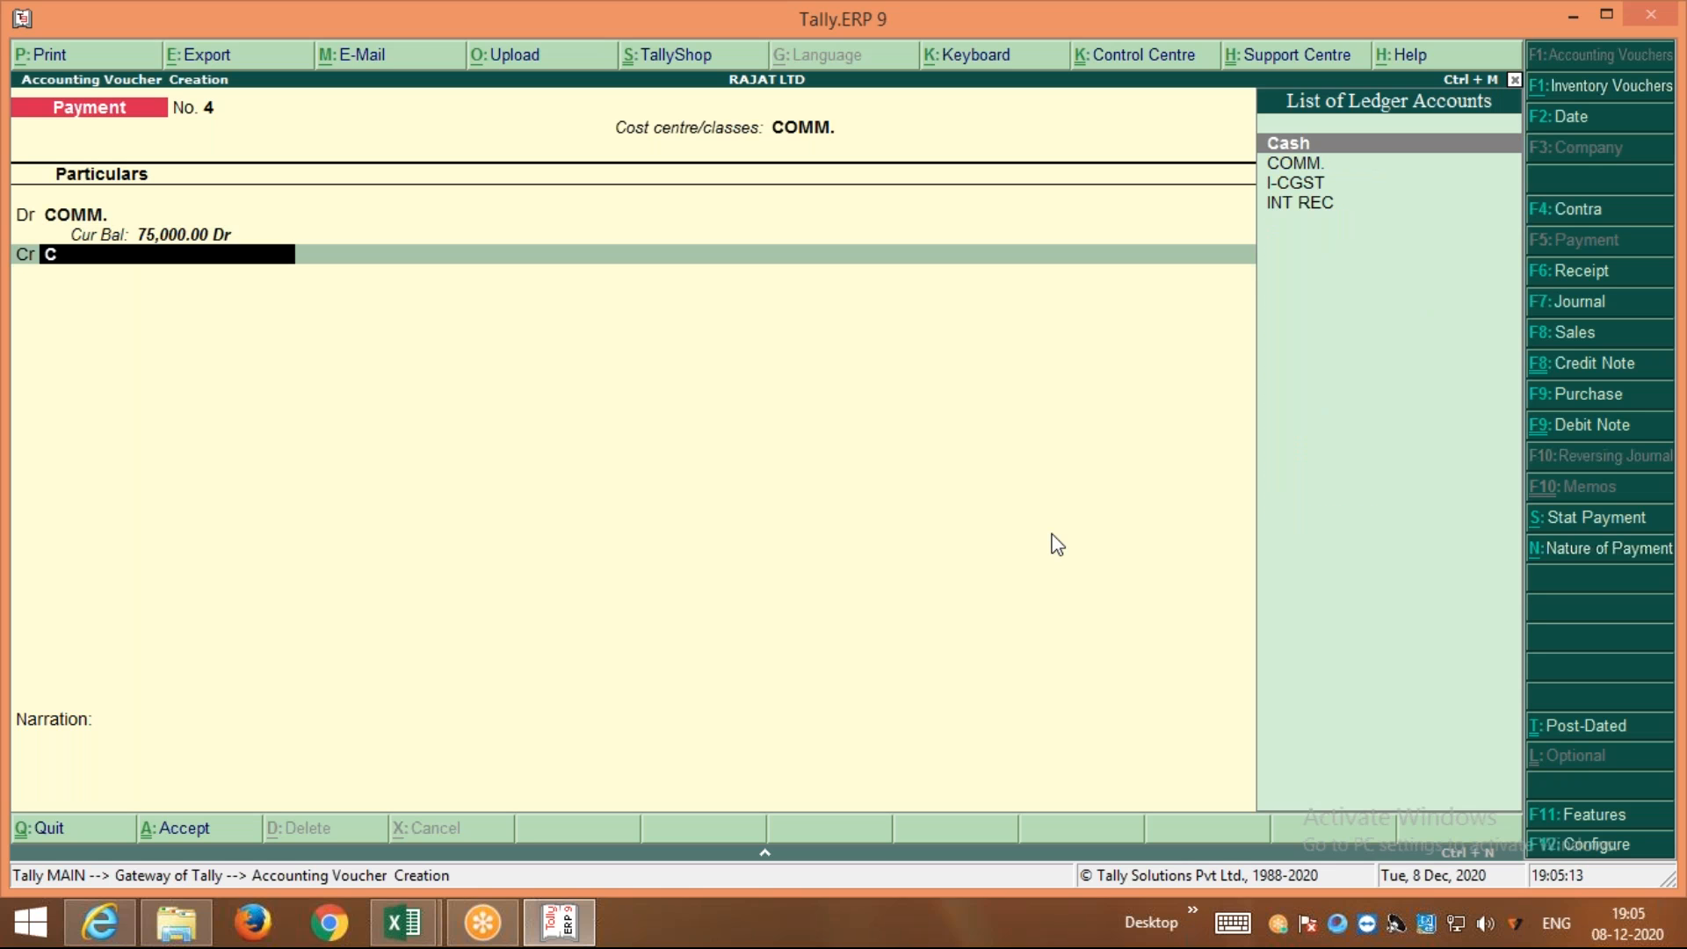
{"action": "key", "text": "Return"}
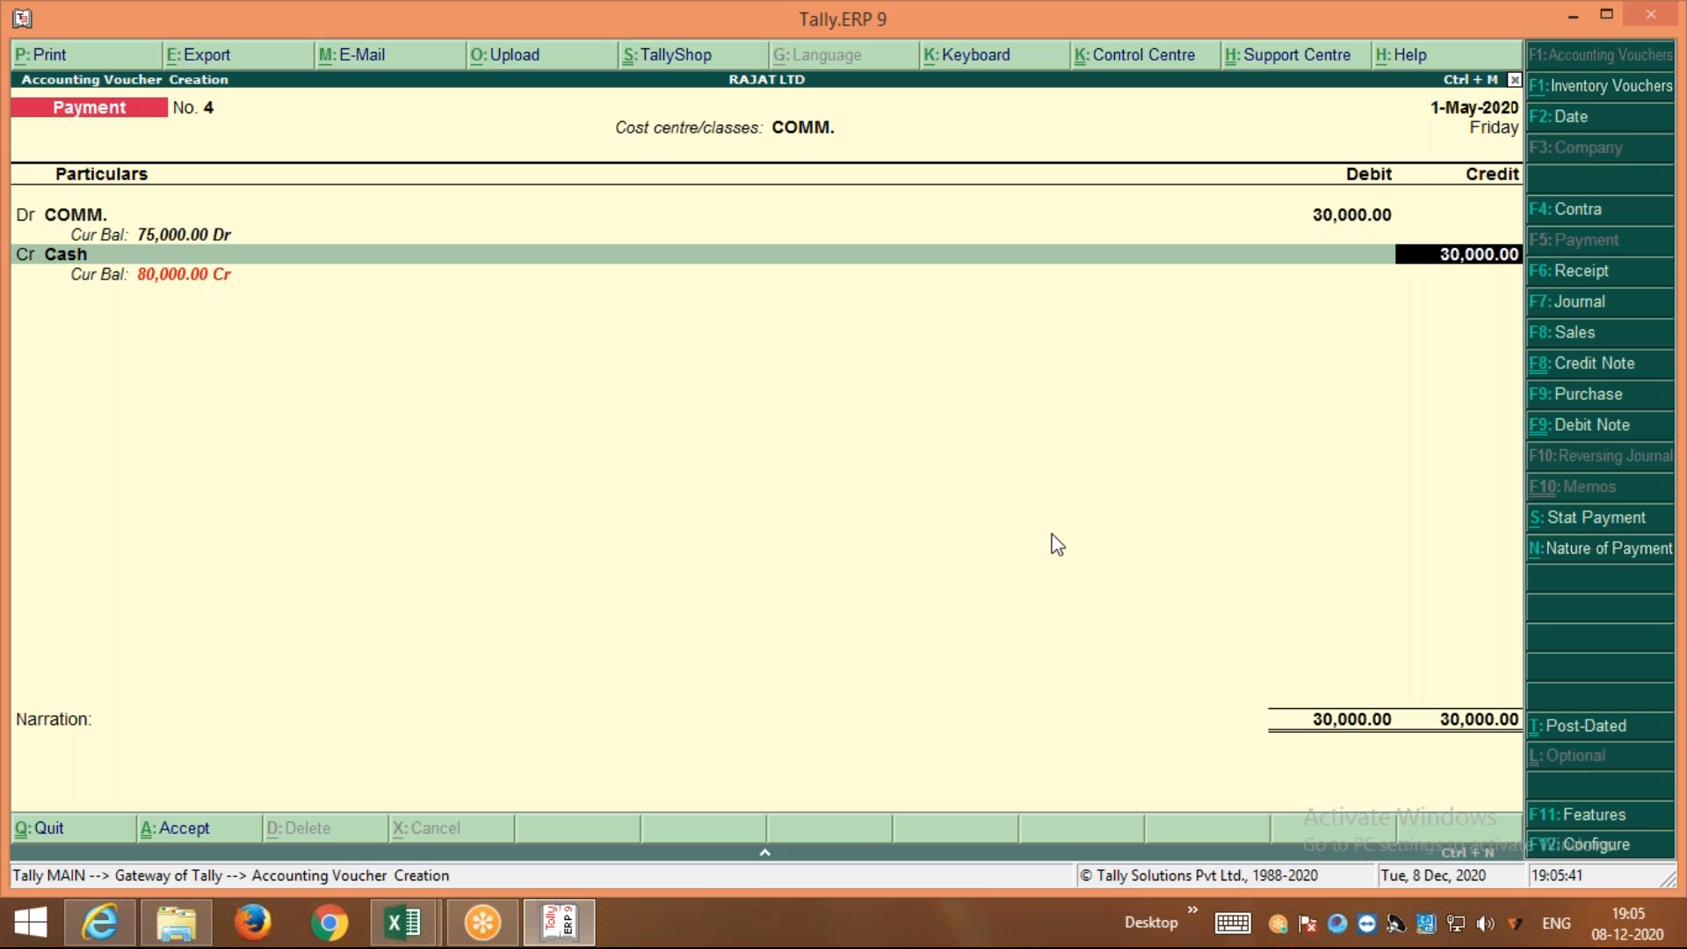
{"action": "key", "text": "Return"}
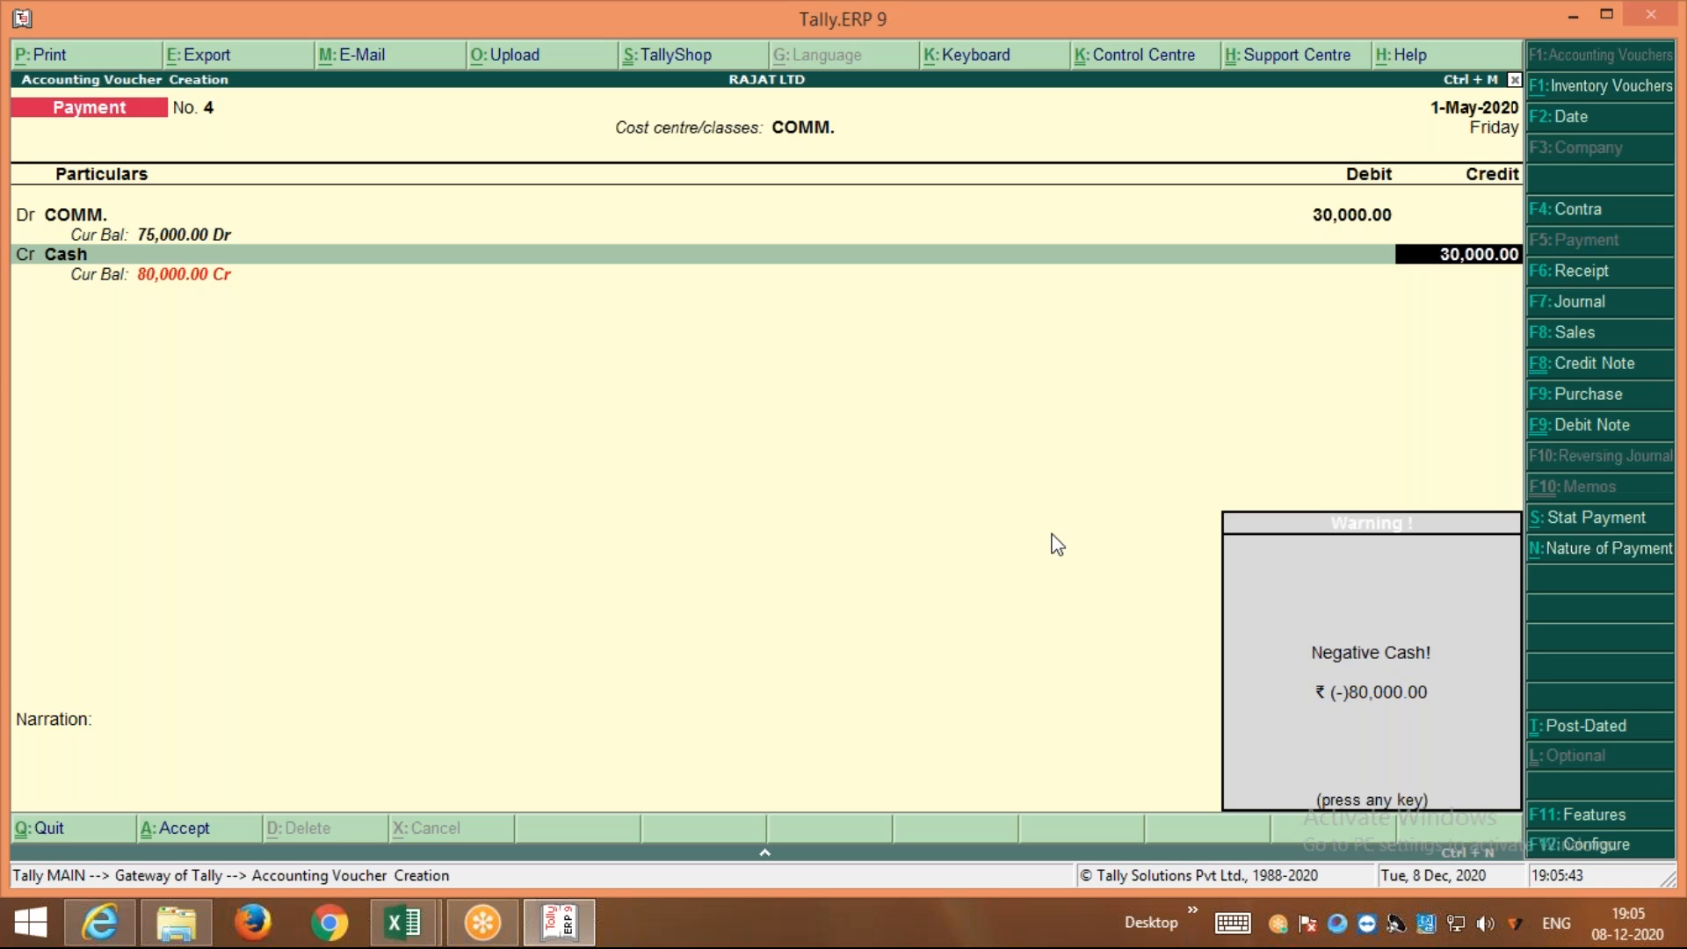
{"action": "key", "text": "Return"}
{"action": "key", "text": "Return"}
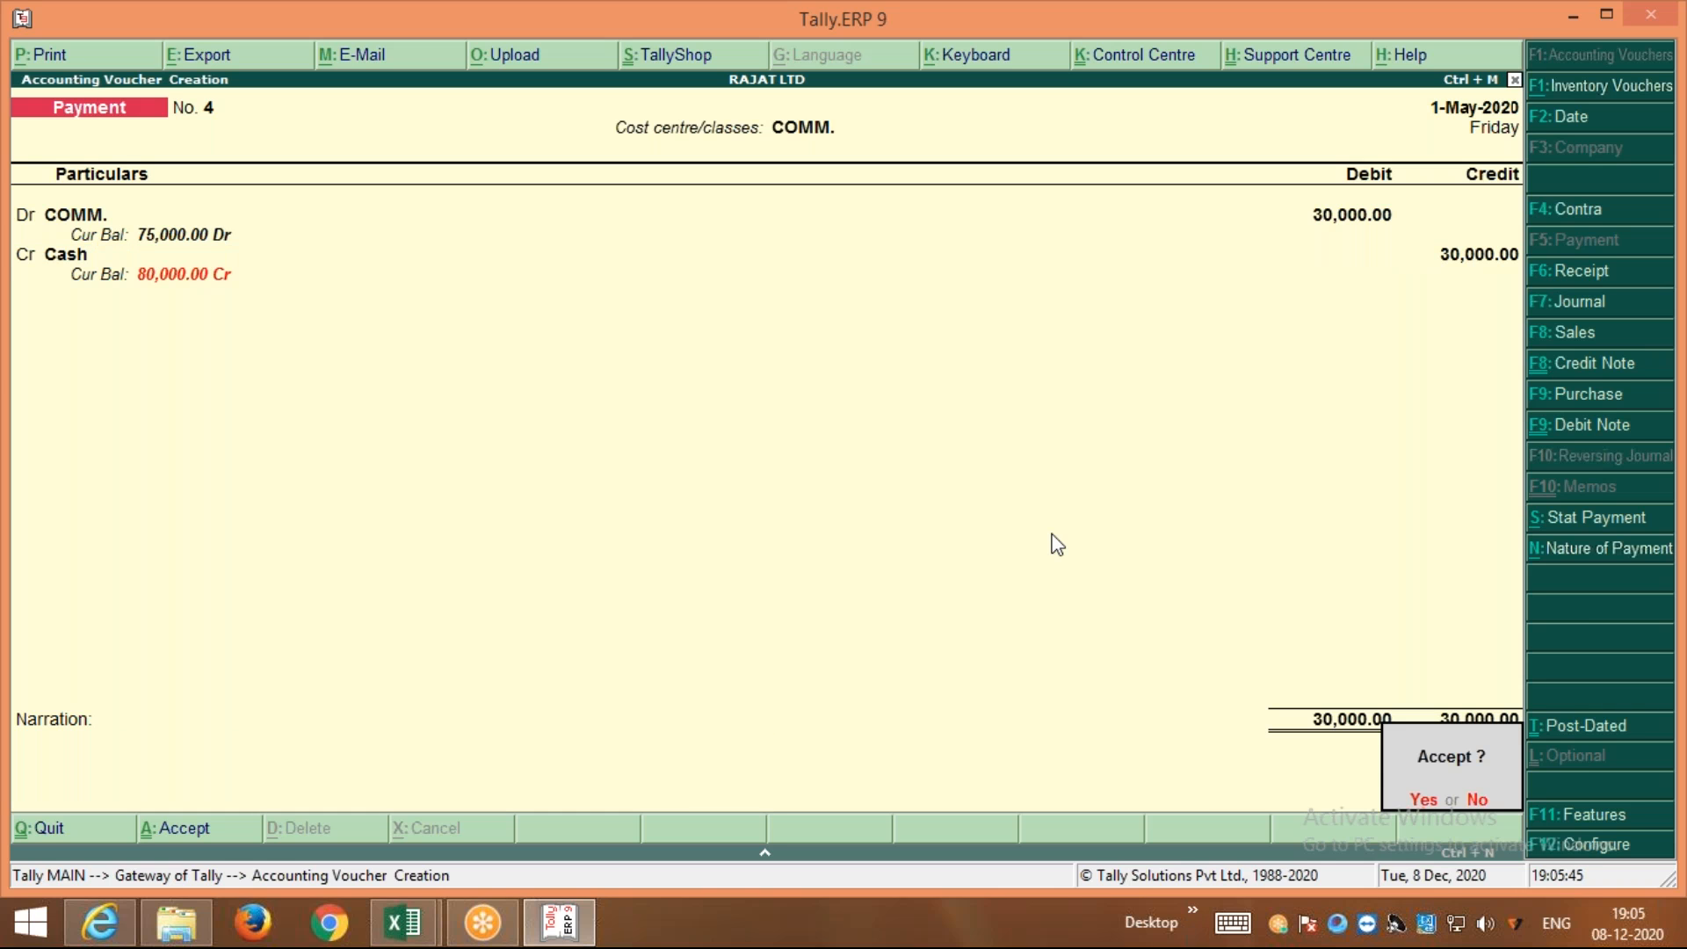
{"action": "key", "text": "Return"}
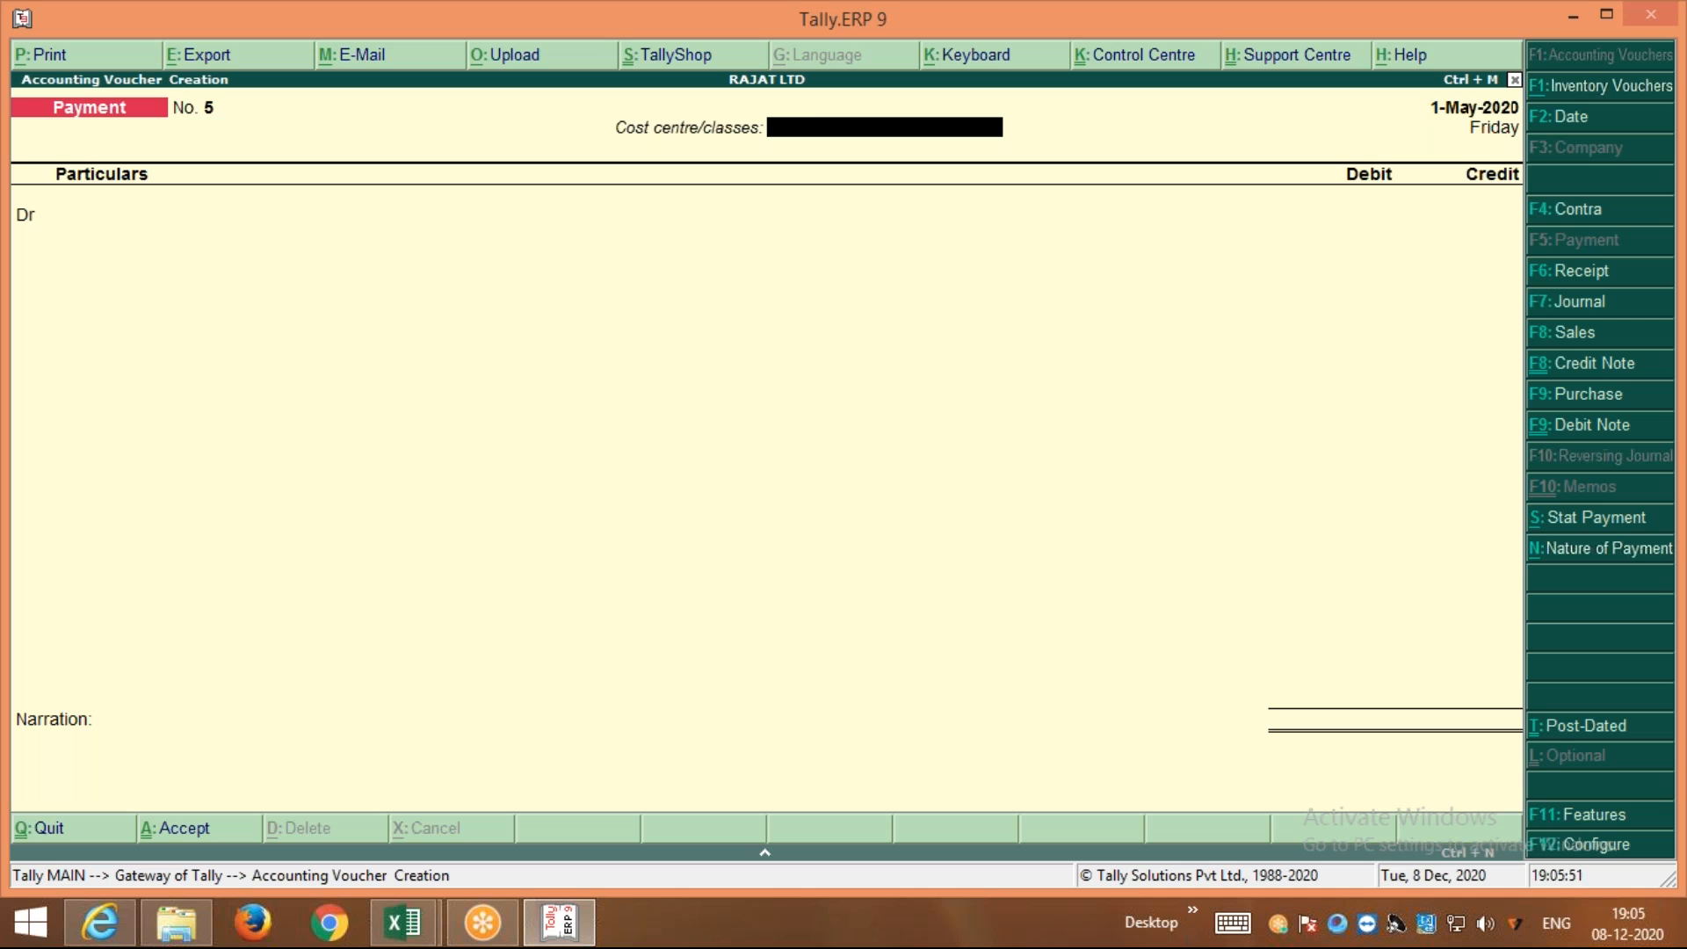
Reopen the saved commission payment voucher and compare its staff cost centre allocations with the workbook's percentages
{"action": "key", "text": "Page_Up"}
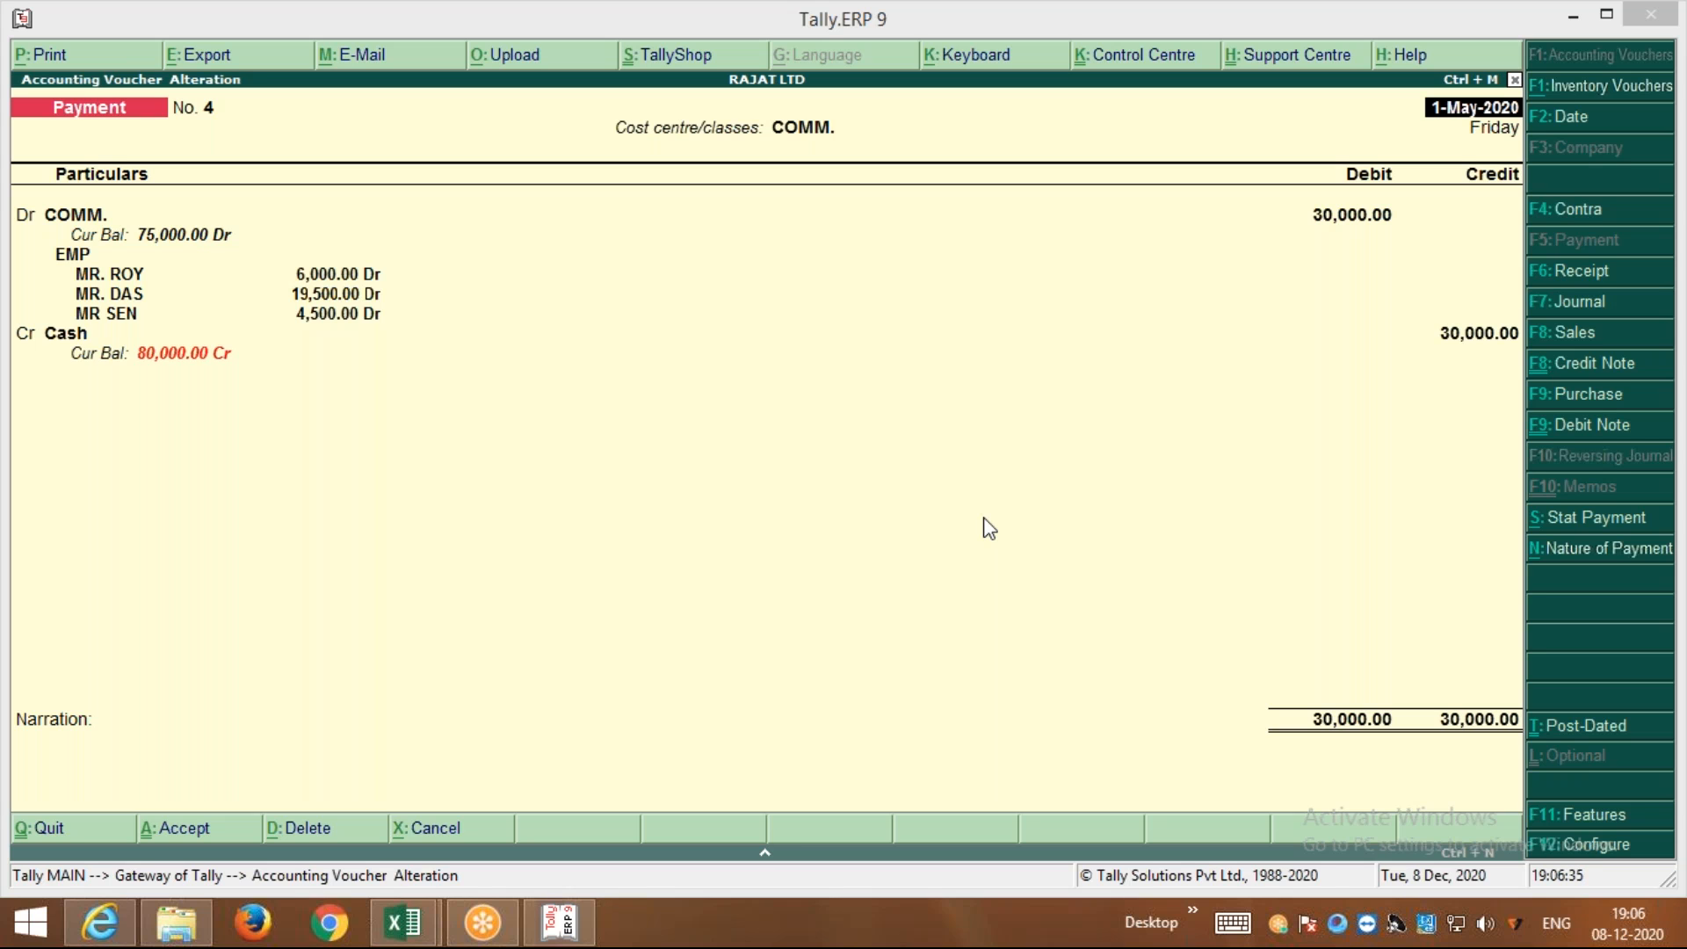
{"action": "left_click", "coordinate": [580, 451]}
{"action": "mouse_move", "coordinate": [402, 933]}
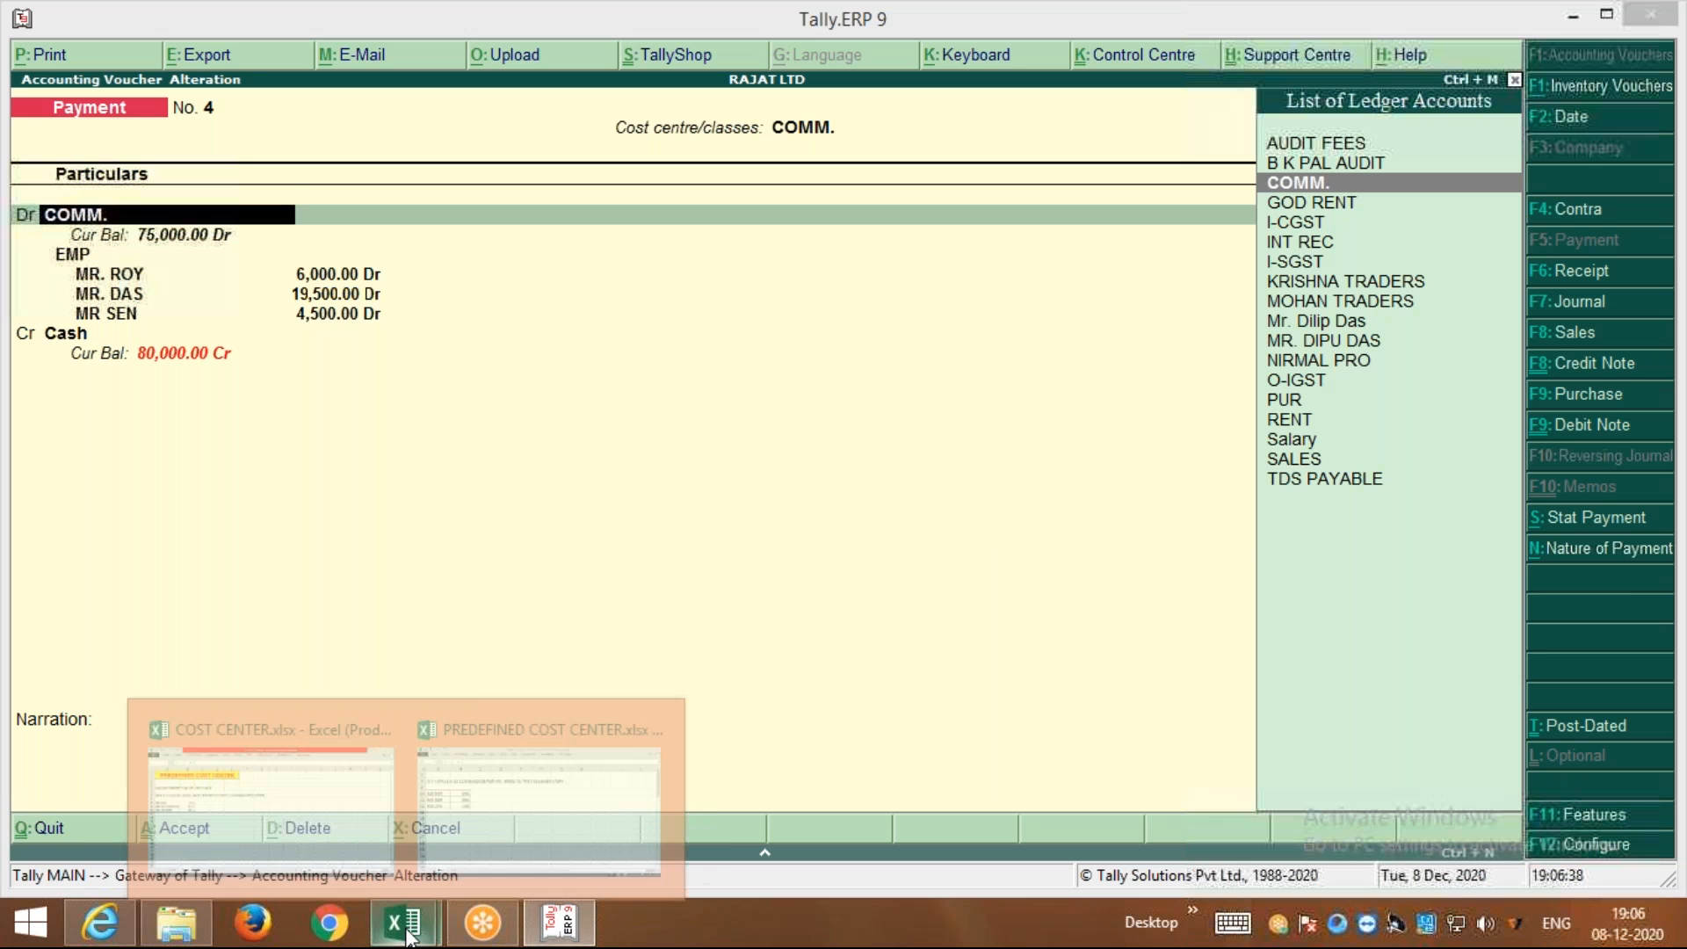
{"action": "left_click", "coordinate": [541, 789]}
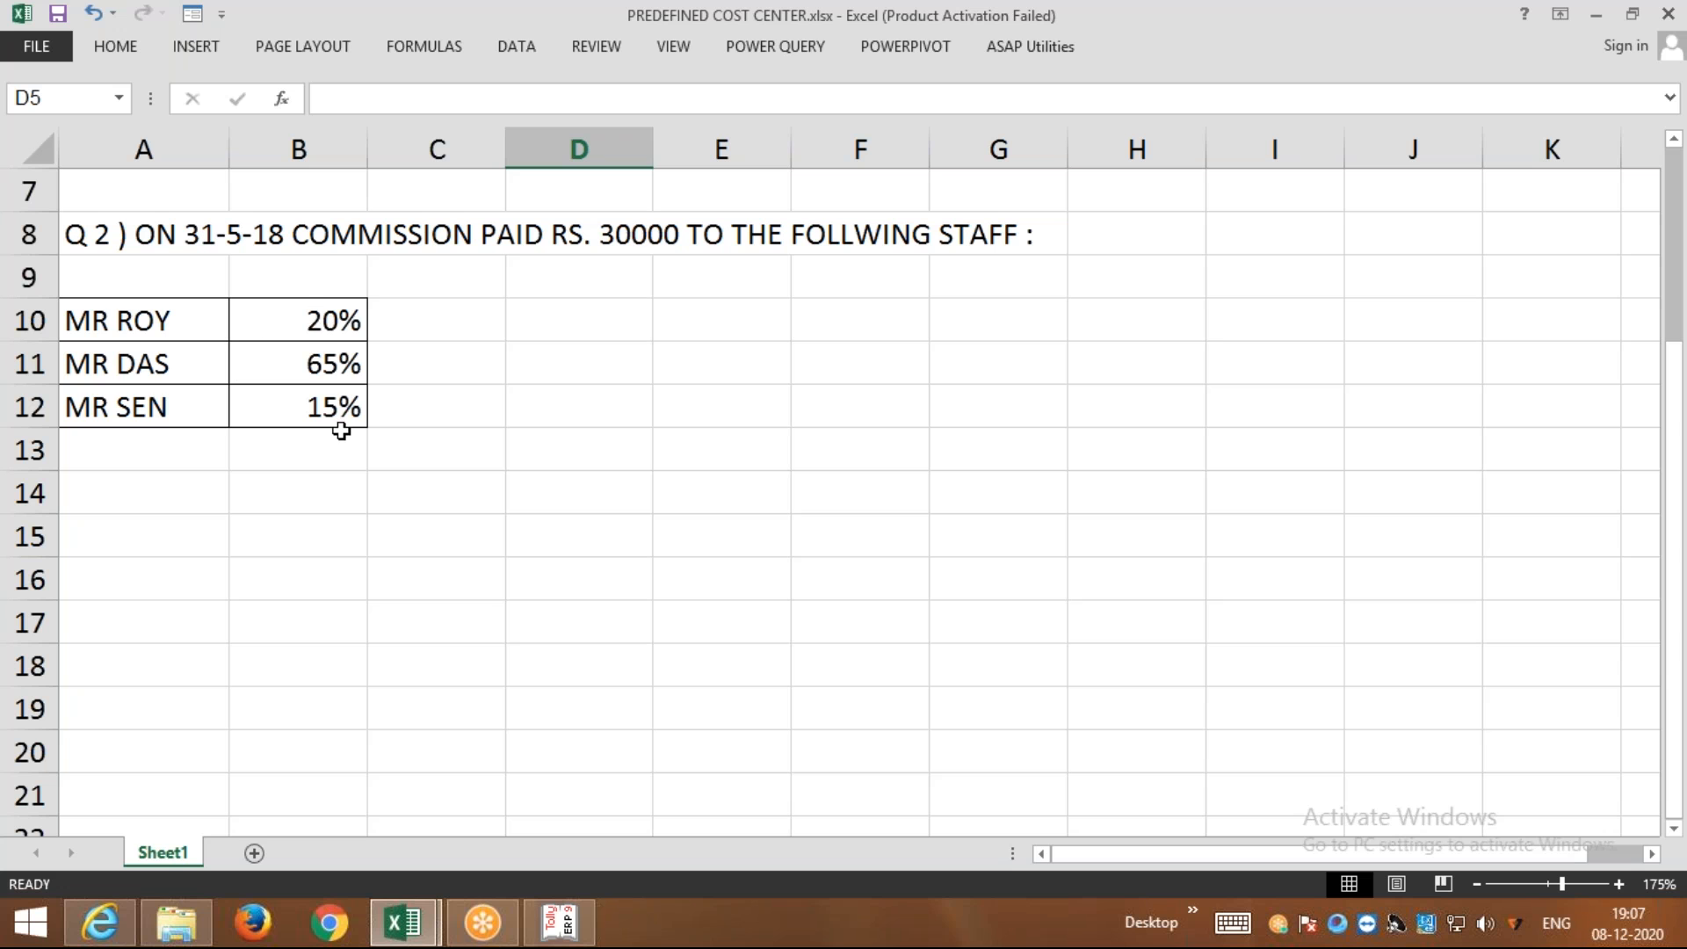
{"action": "left_click", "coordinate": [556, 937]}
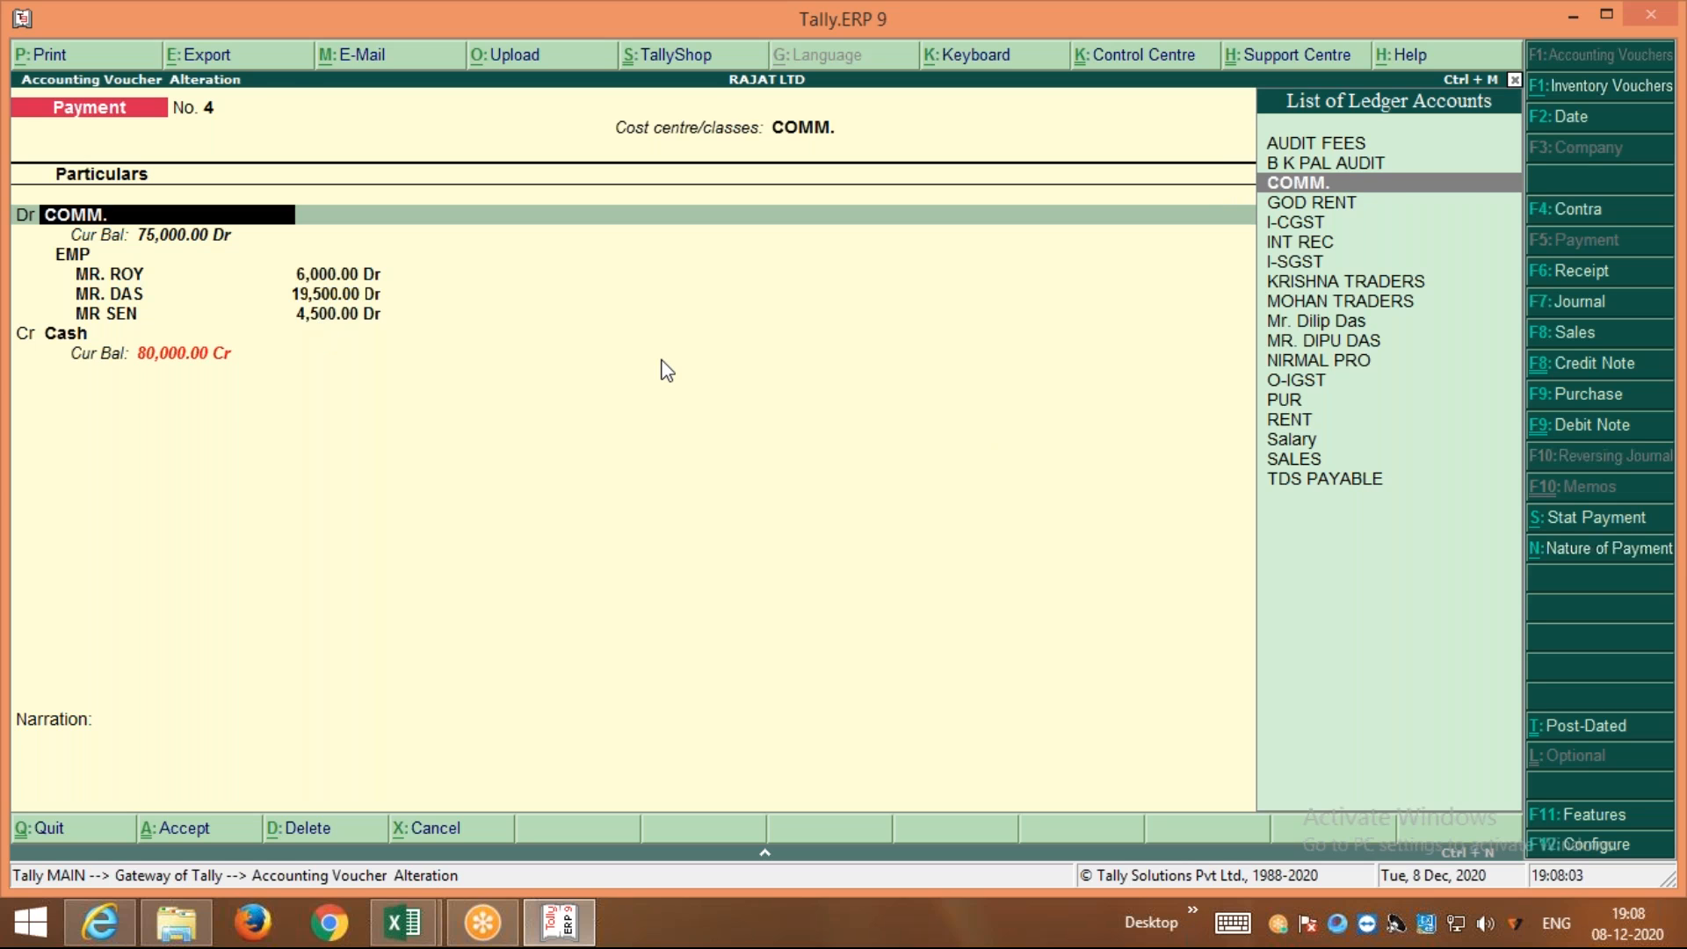
{"action": "key", "text": "Return"}
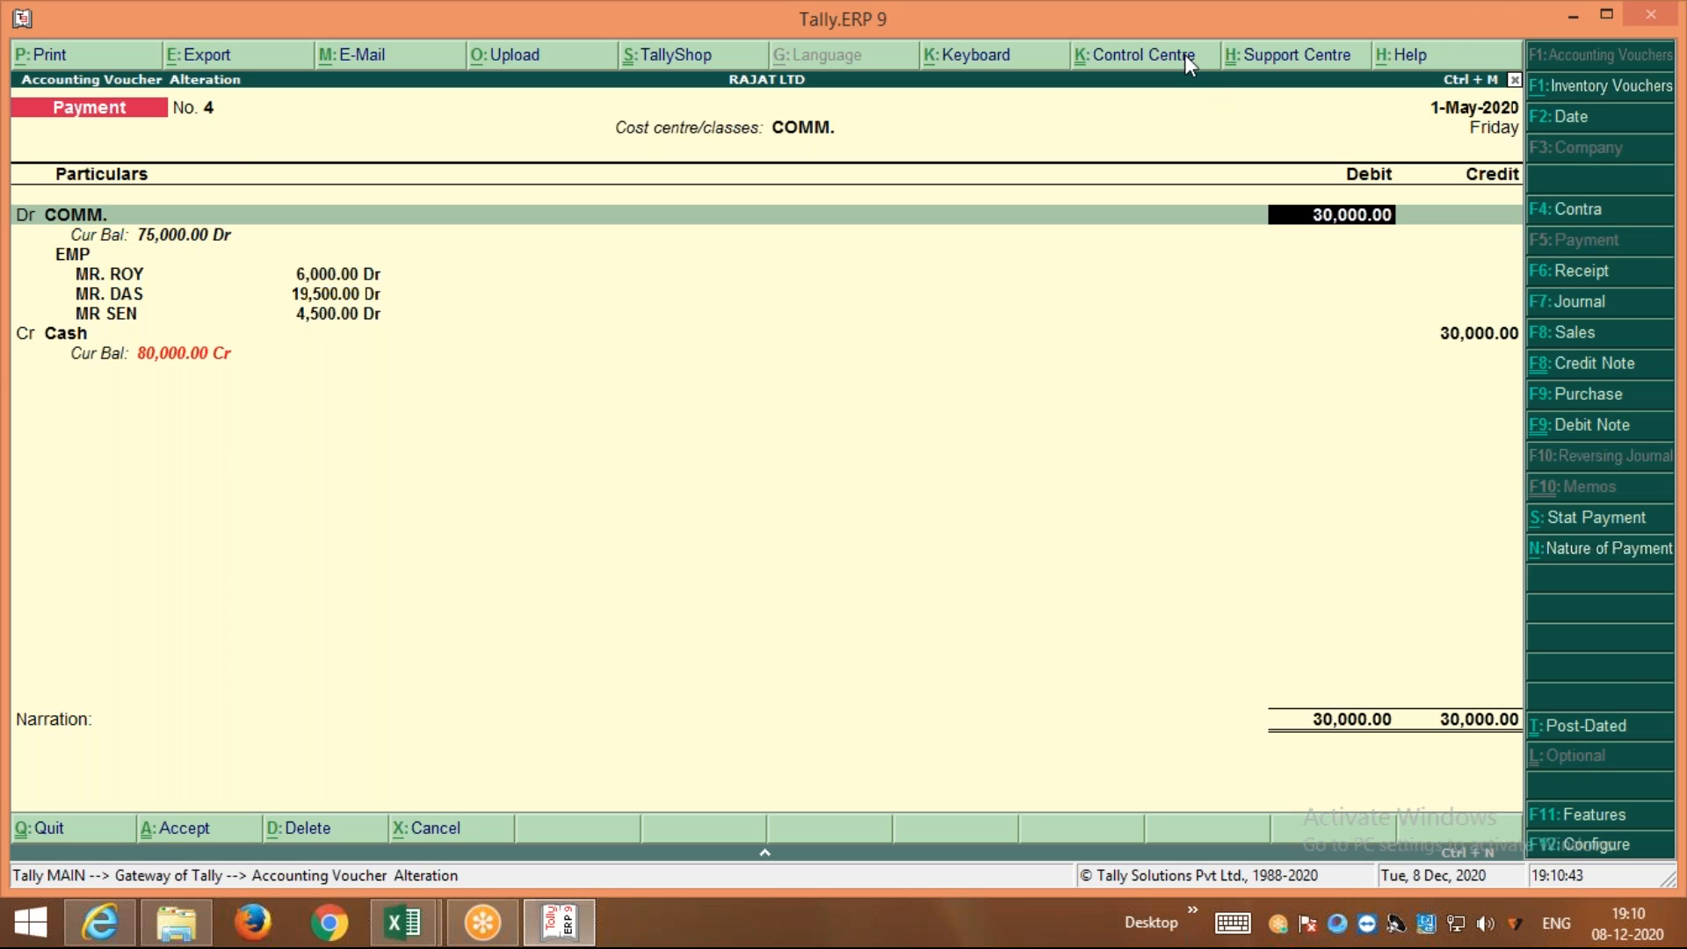
{"action": "left_click", "coordinate": [1172, 33]}
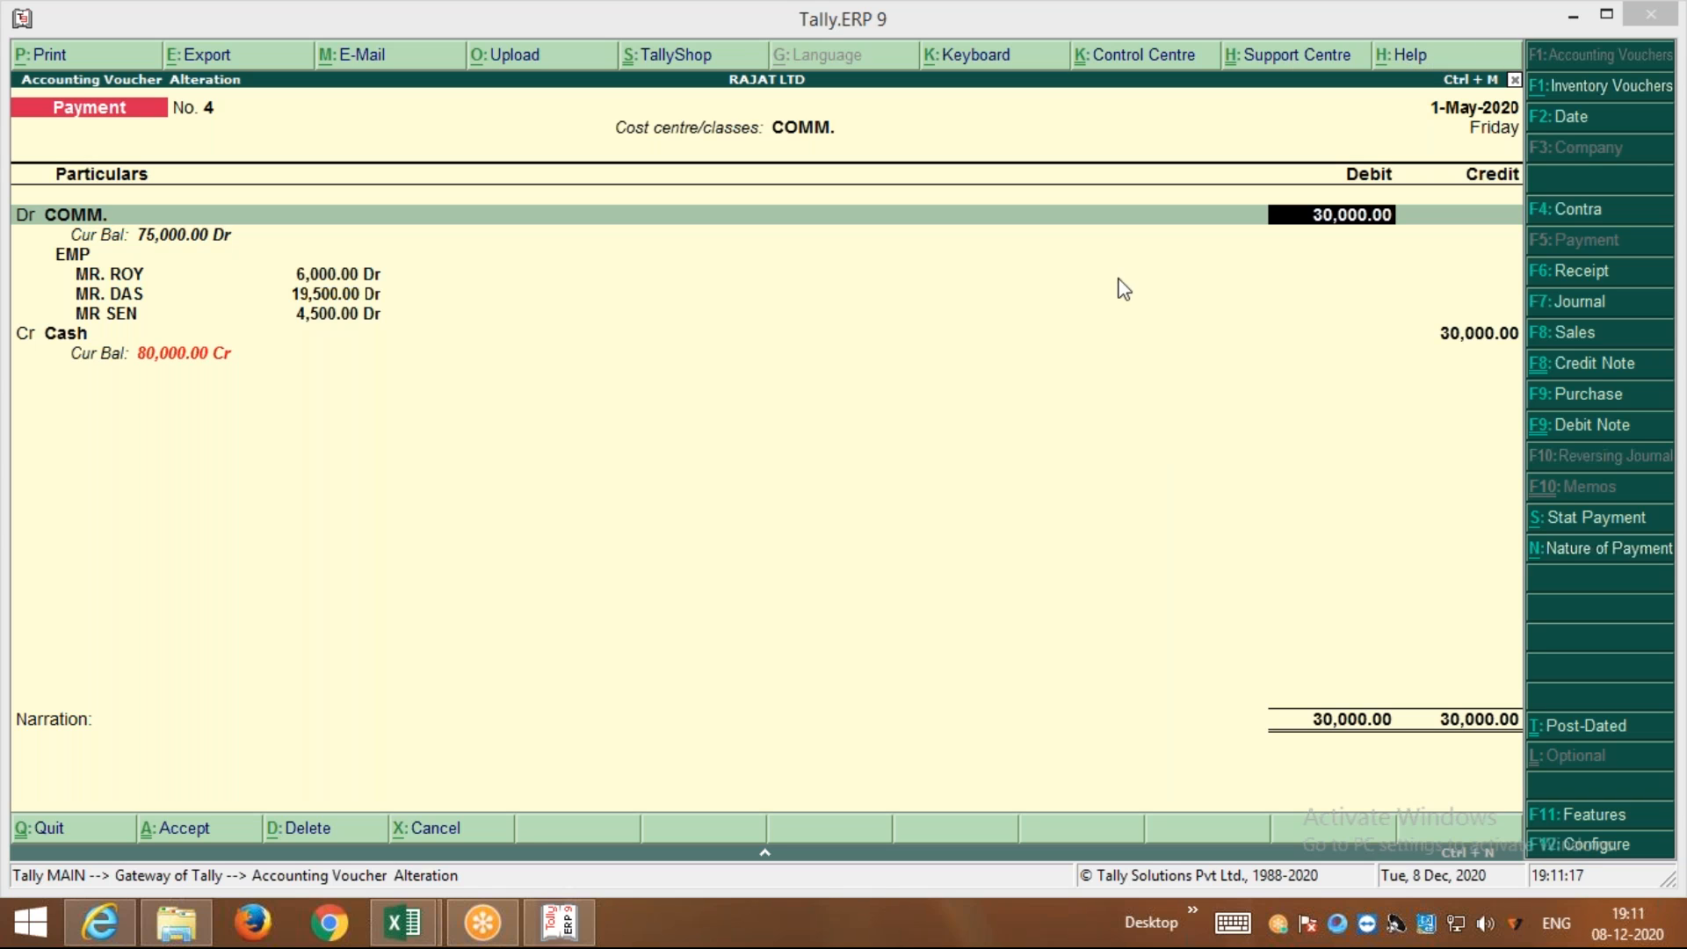
Switch to the PREDEFINED COST CENTER workbook in Excel and add a new blank worksheet after Sheet1
{"action": "mouse_move", "coordinate": [411, 938]}
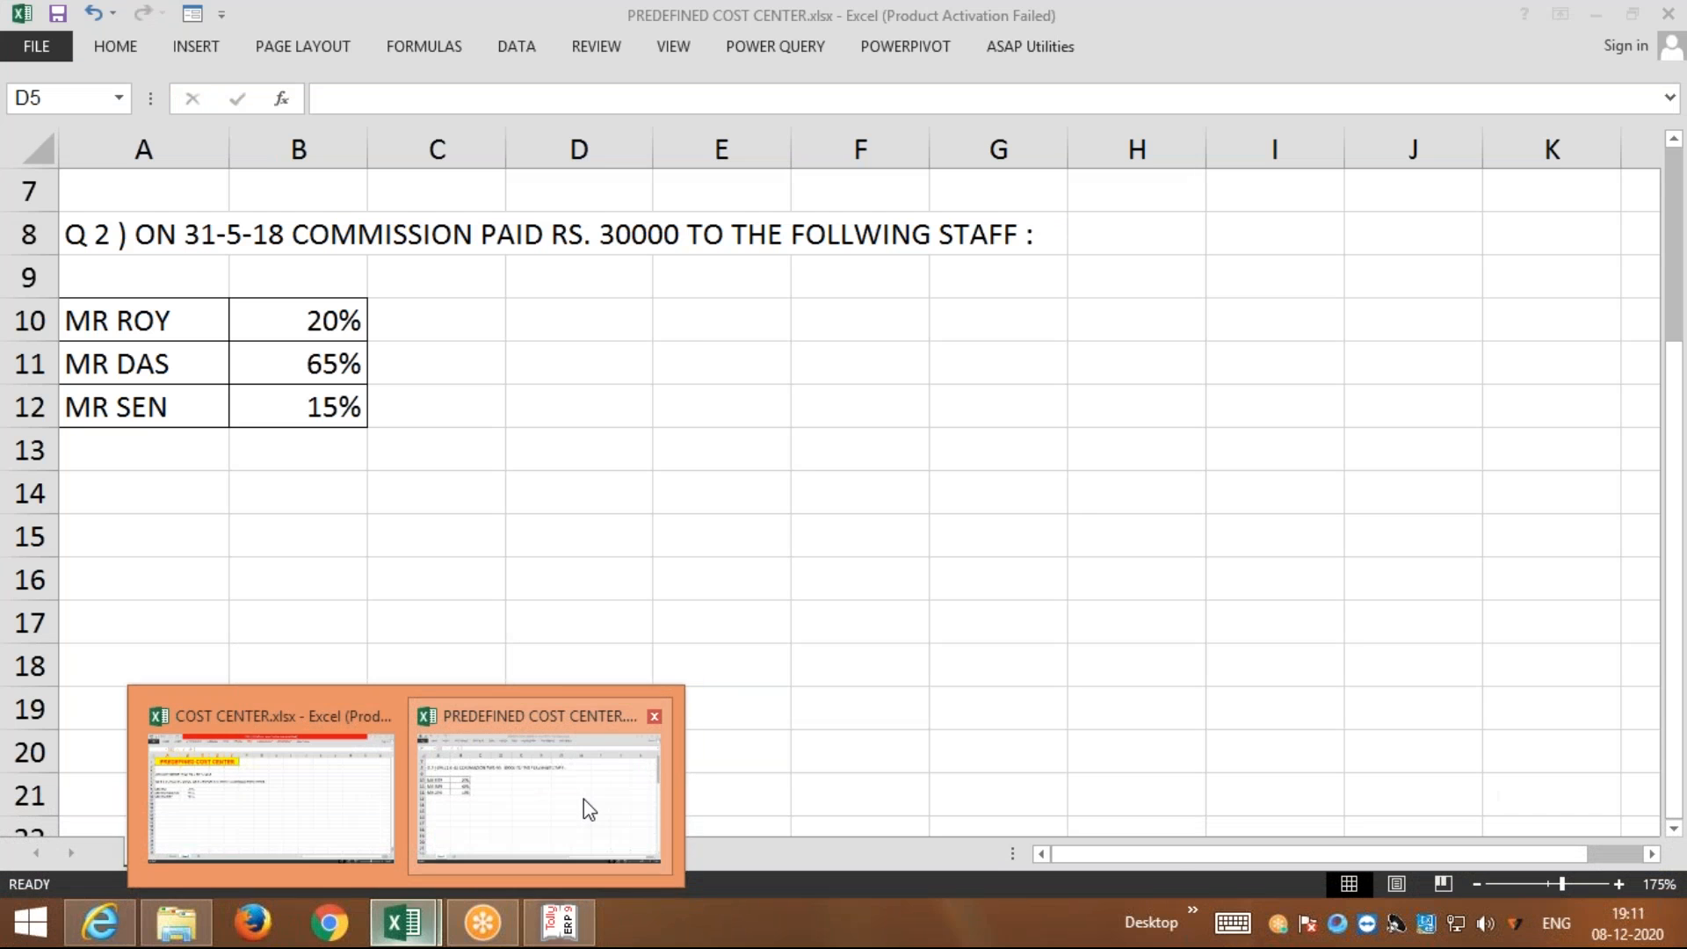
{"action": "left_click", "coordinate": [584, 800]}
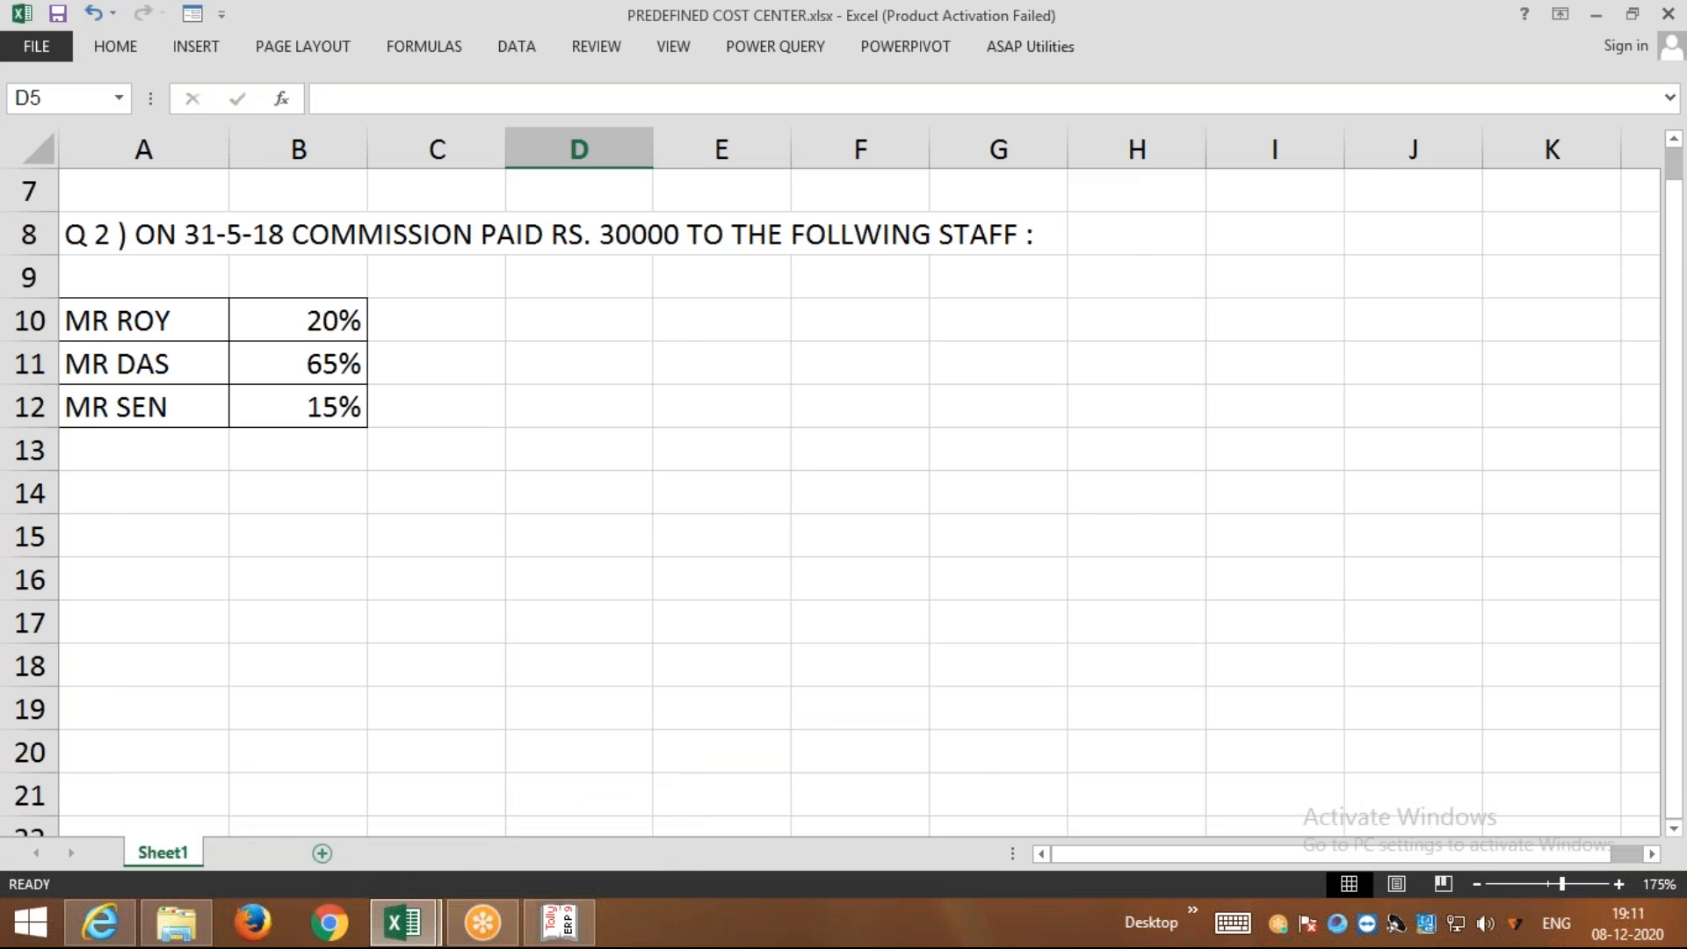
{"action": "left_click", "coordinate": [323, 854]}
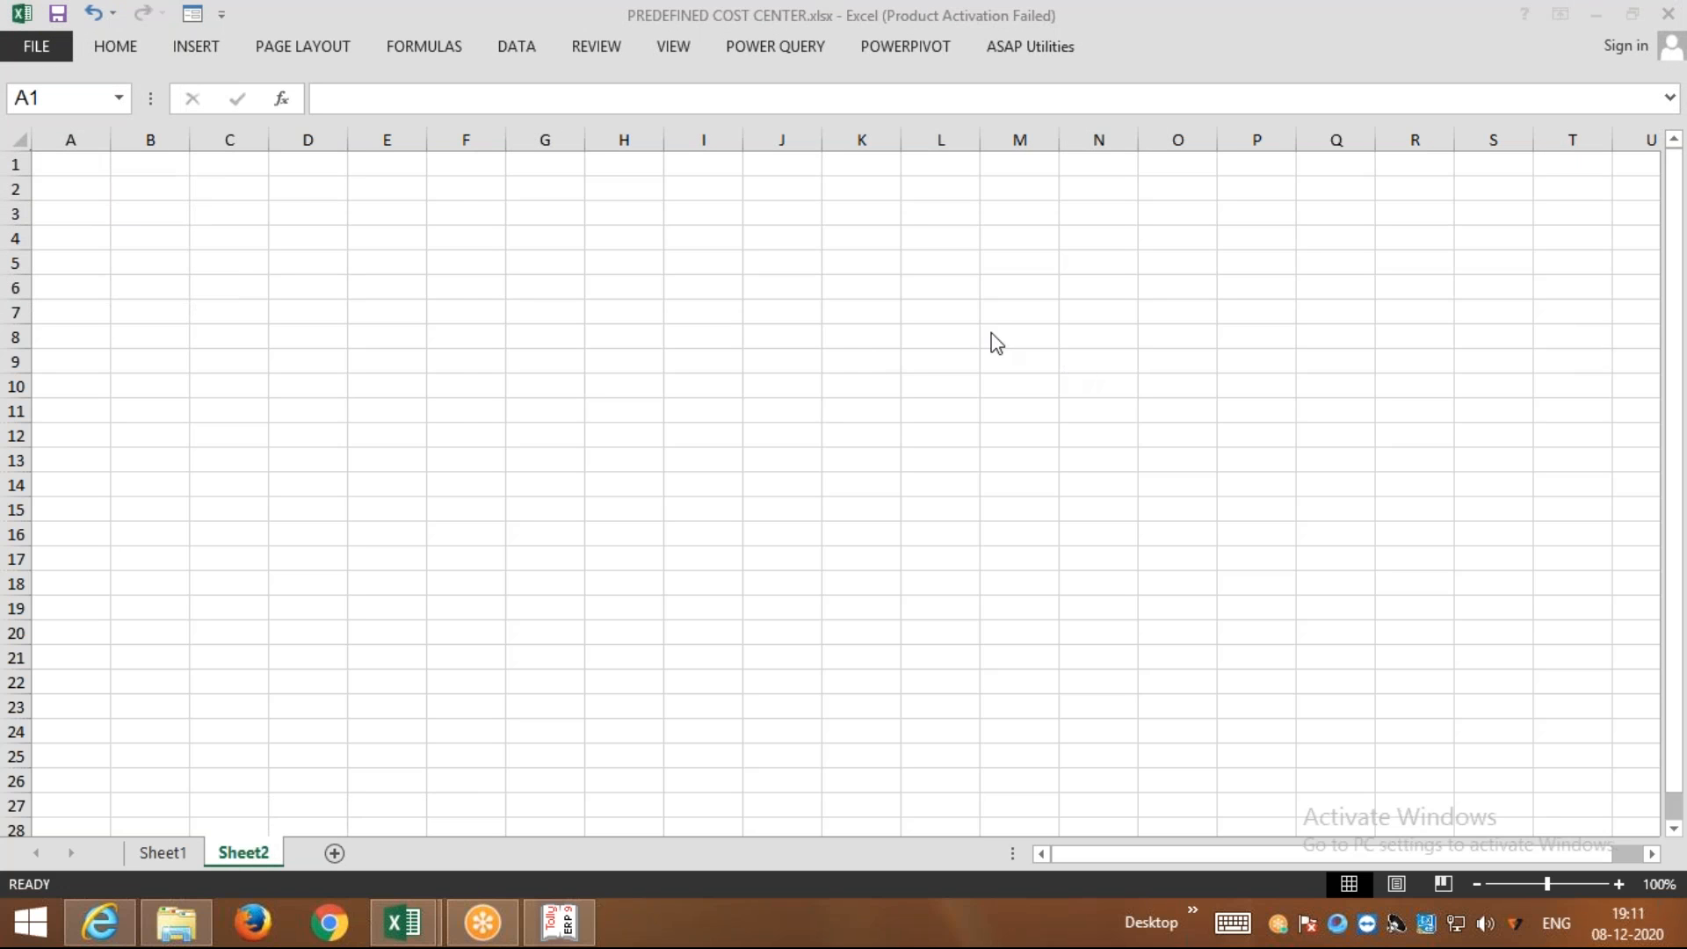
{"action": "left_click", "coordinate": [1000, 325]}
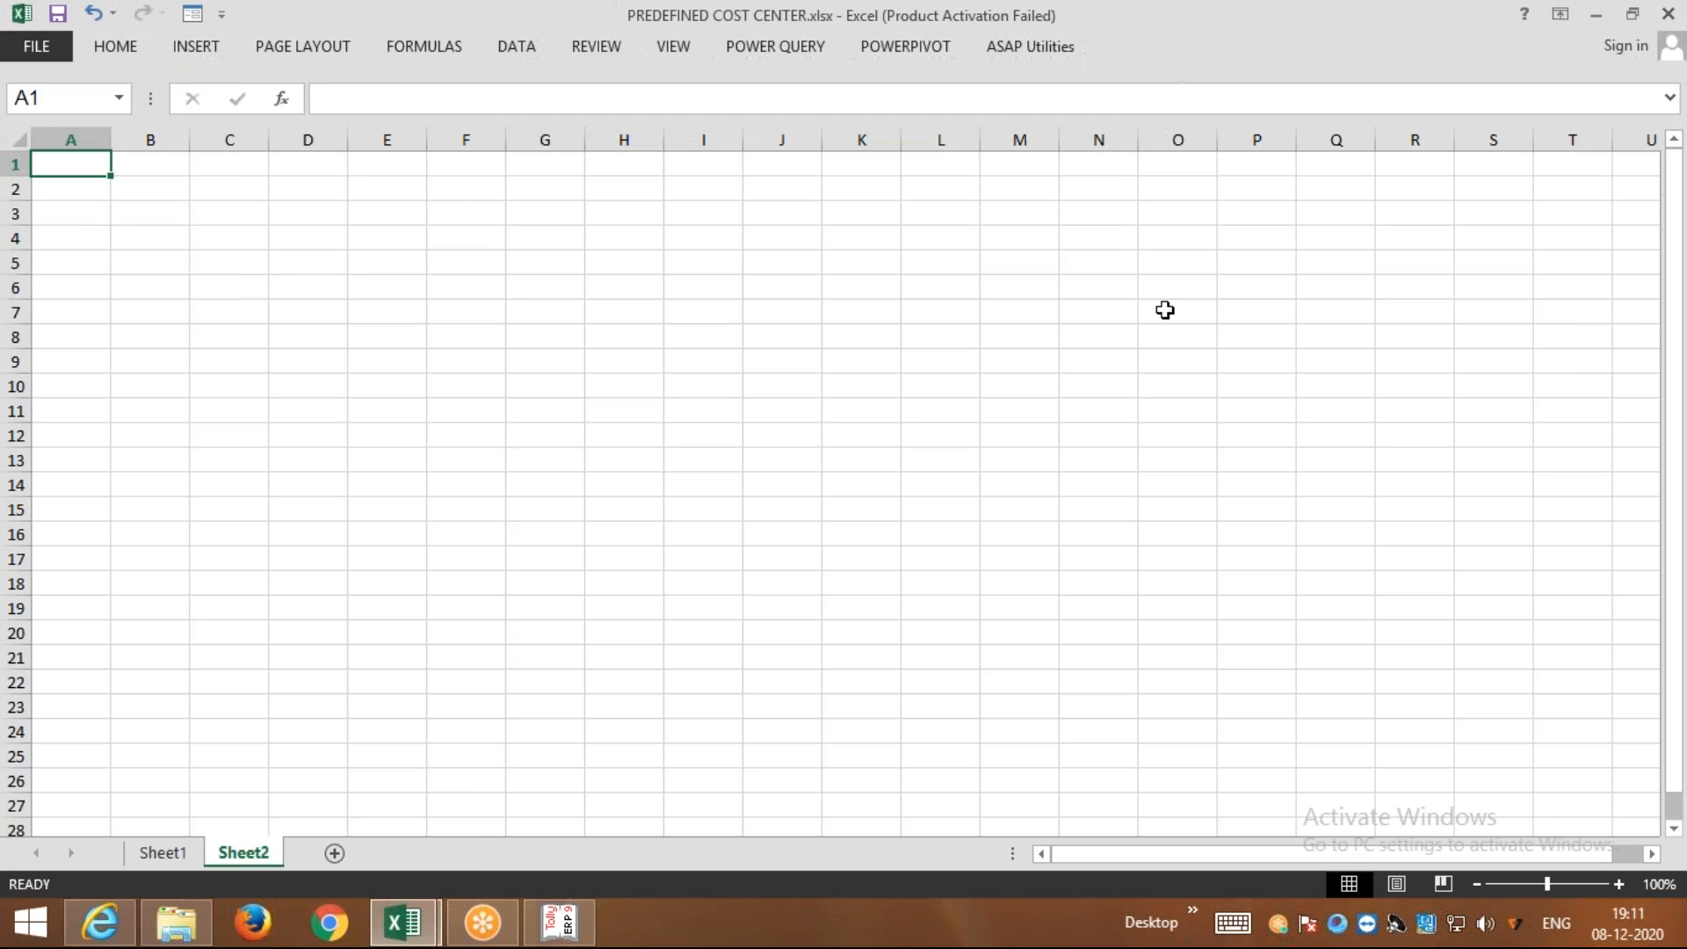
{"action": "key", "text": "alt+Tab"}
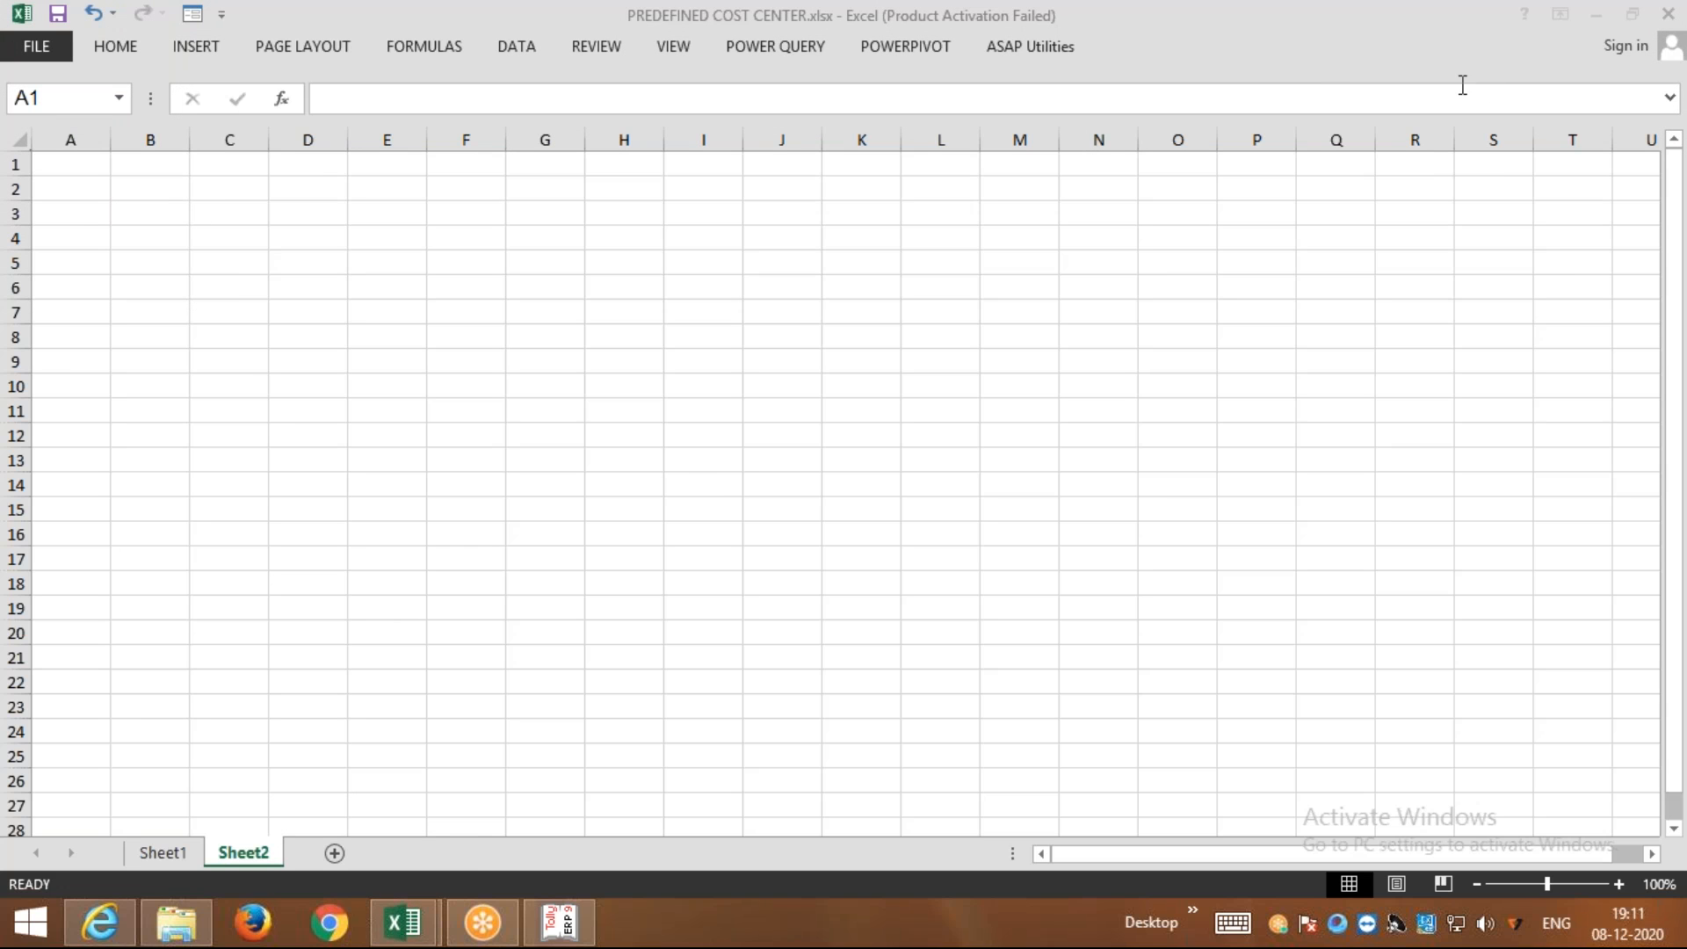
{"action": "key", "text": "alt+Tab"}
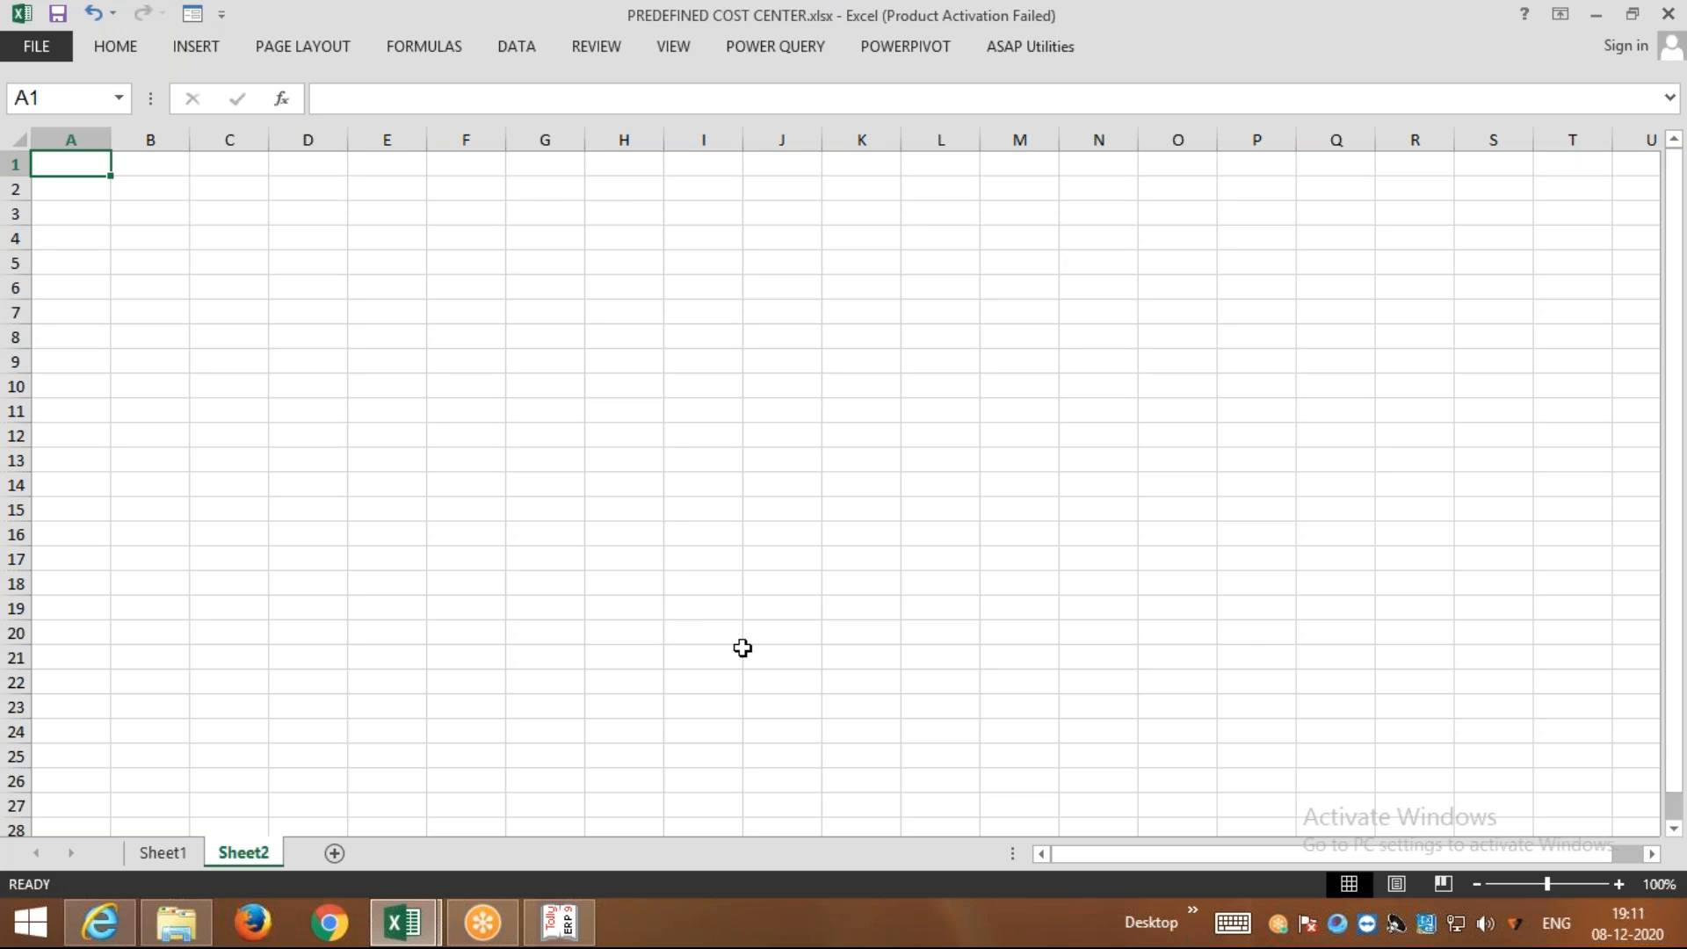
{"action": "scroll", "coordinate": [742, 648], "scroll_direction": "up", "scroll_amount": 15, "text": "ctrl"}
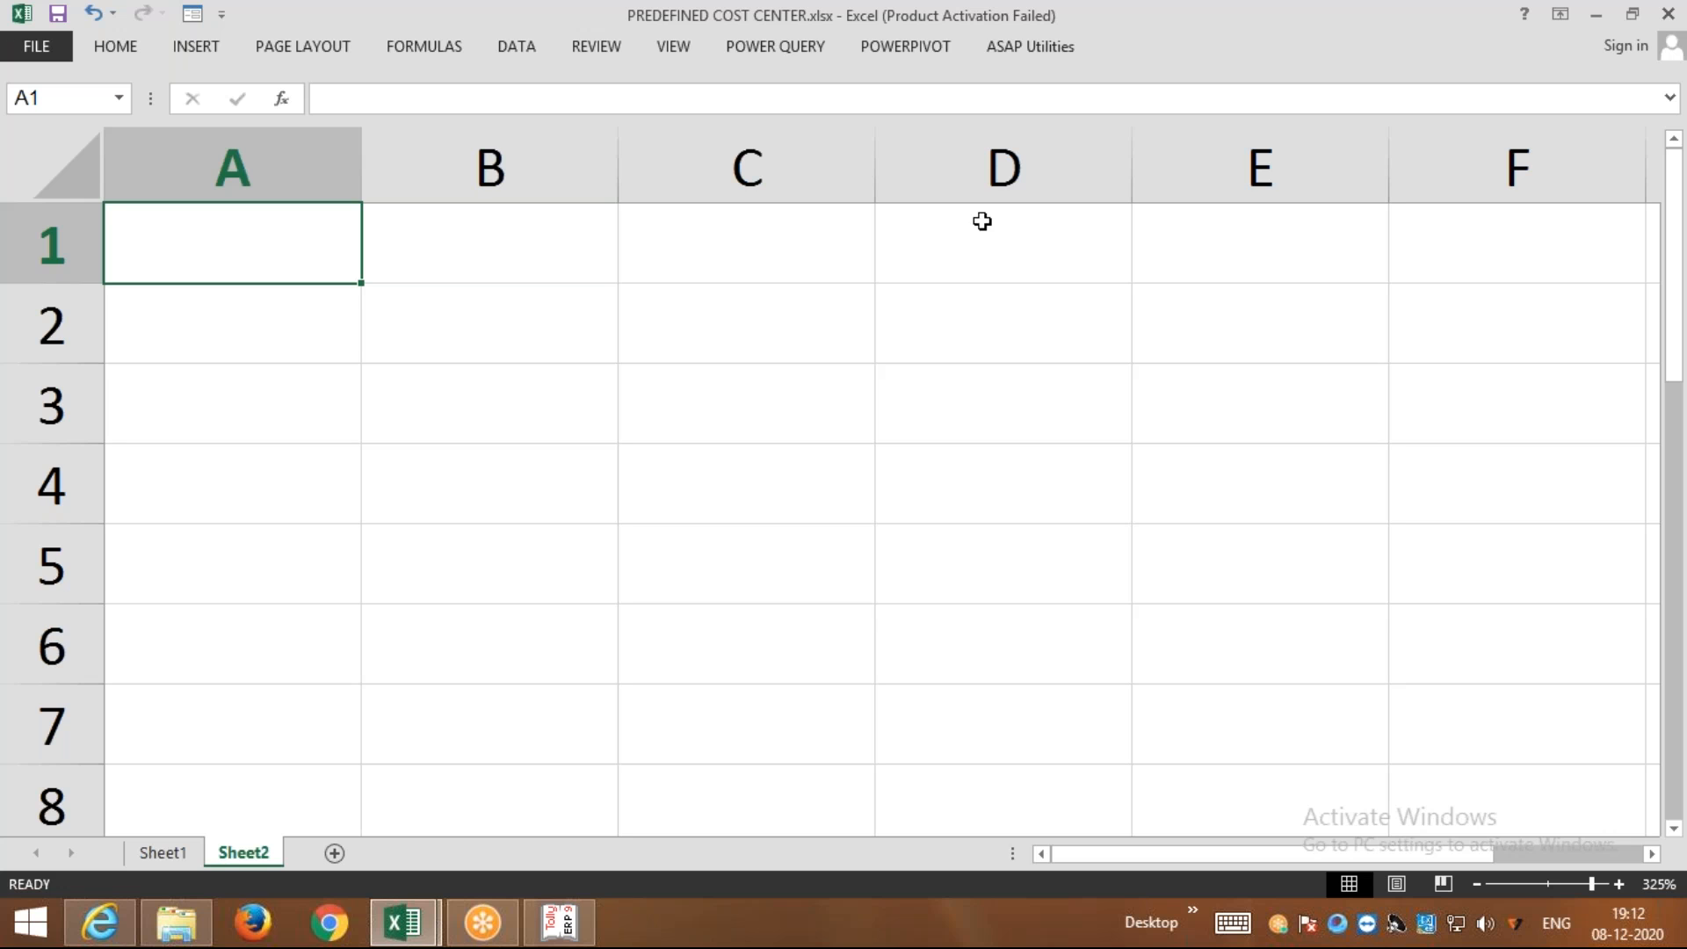
Enter the label O VALUE OF ASSTES in cell A1 of the new sheet
{"action": "left_click", "coordinate": [393, 249]}
{"action": "key", "text": "Left"}
{"action": "type", "text": "O"}
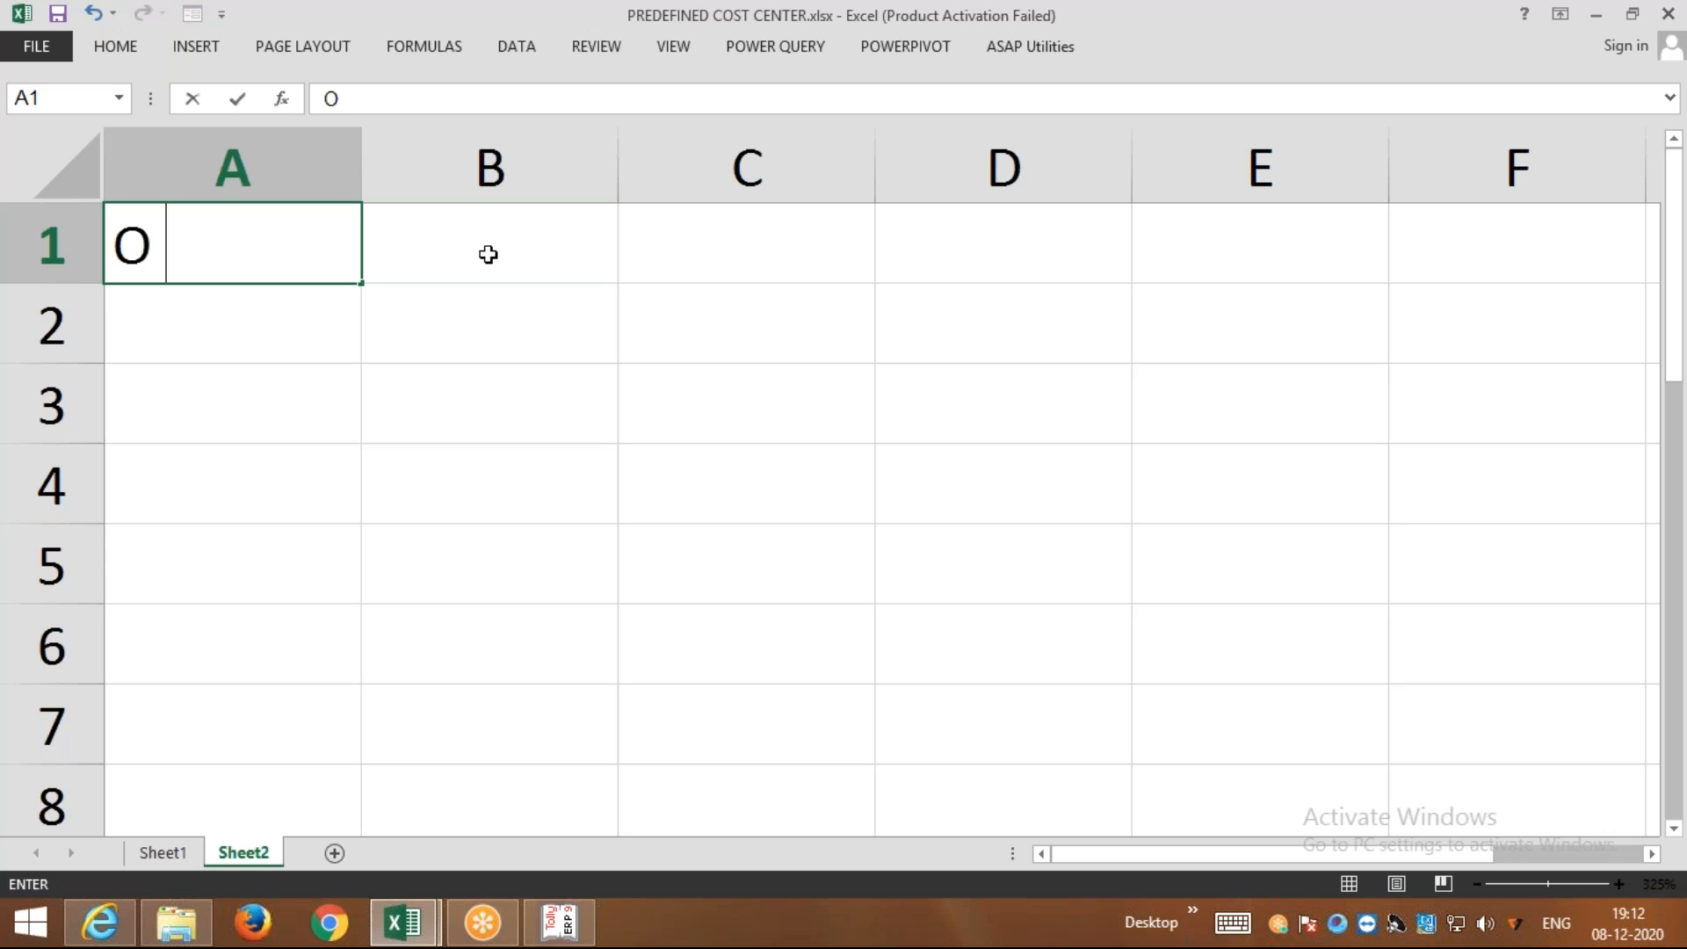
{"action": "type", "text": " VALU"}
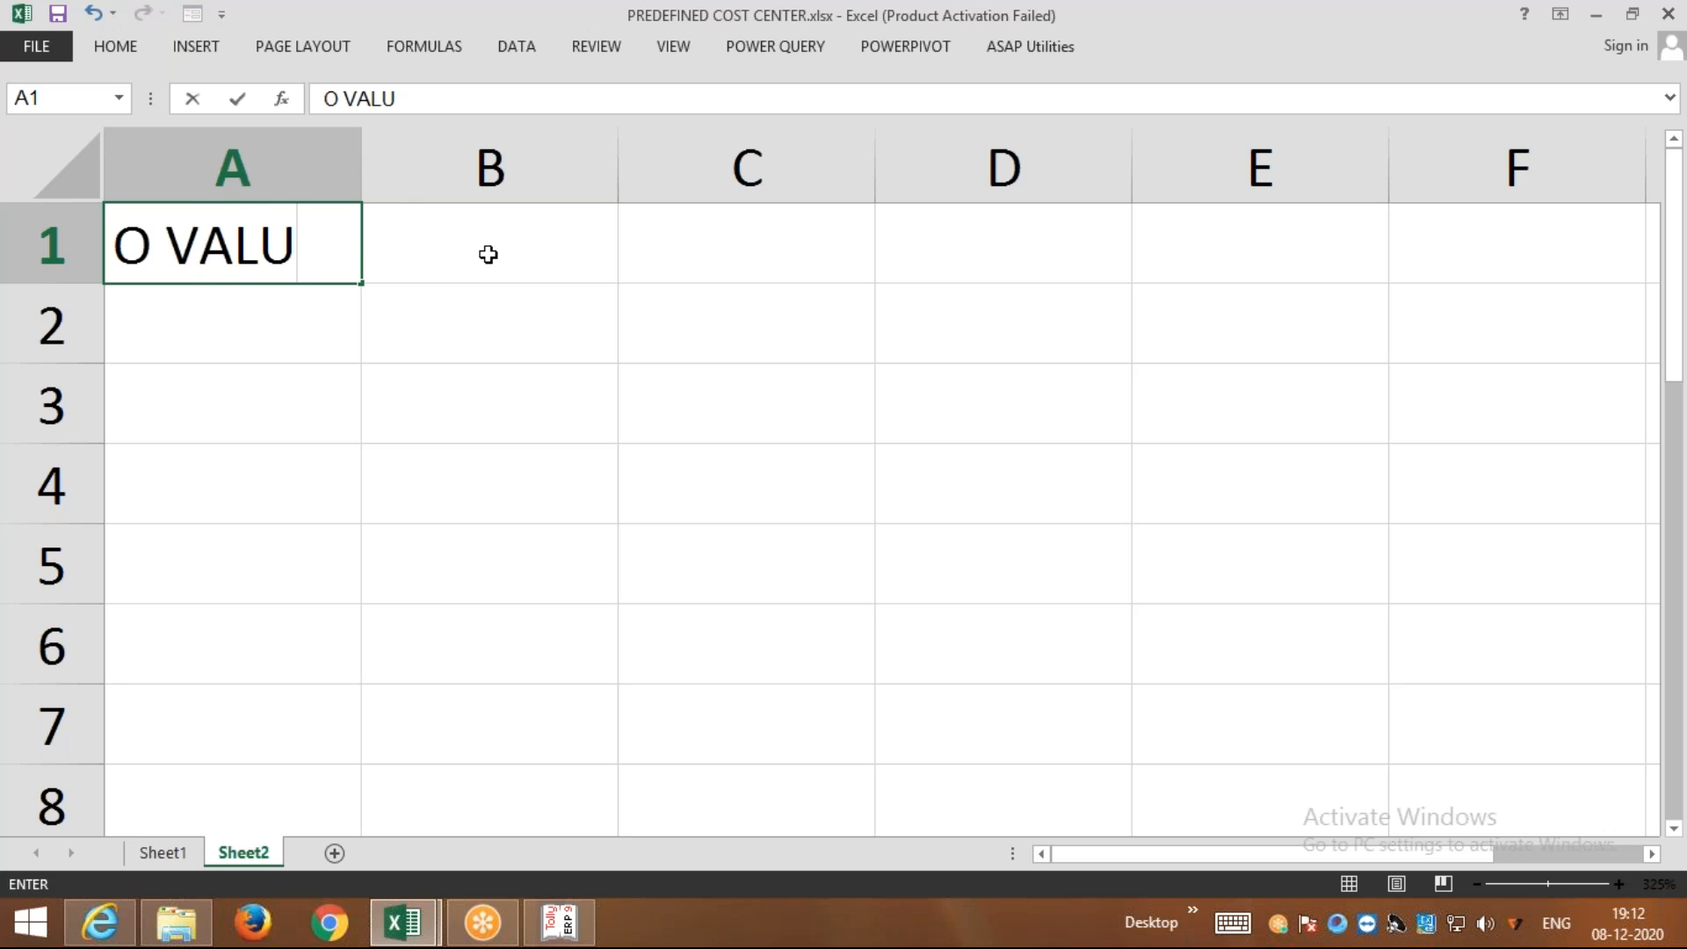
{"action": "type", "text": "E OF "}
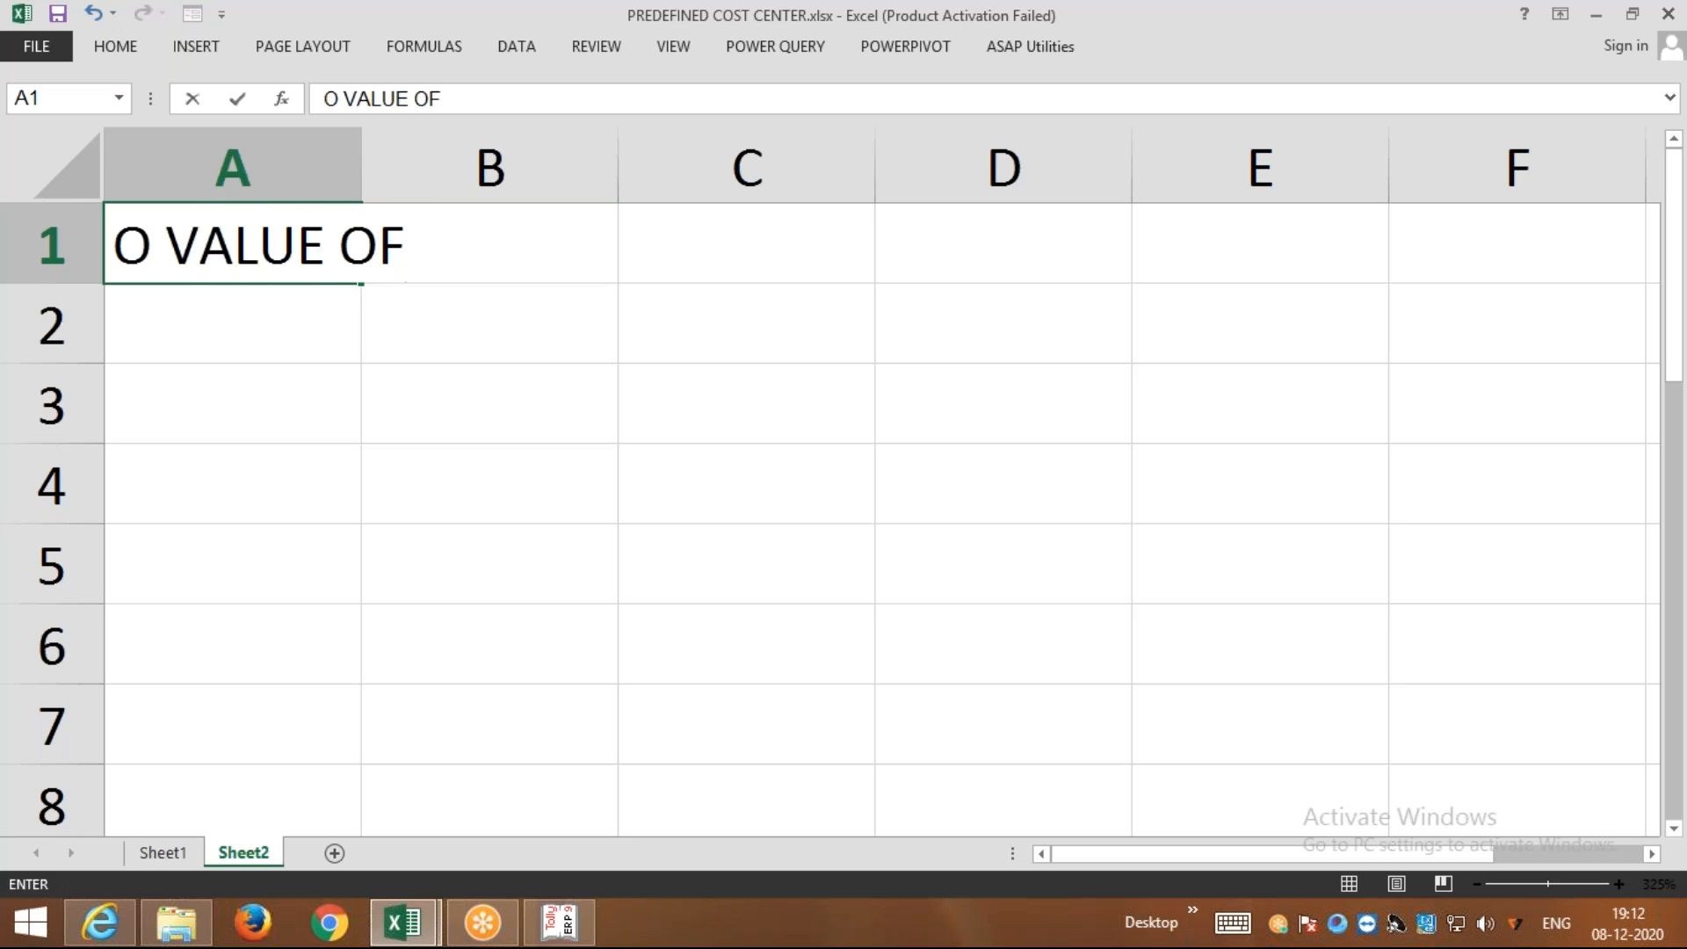
{"action": "type", "text": "ASSTES"}
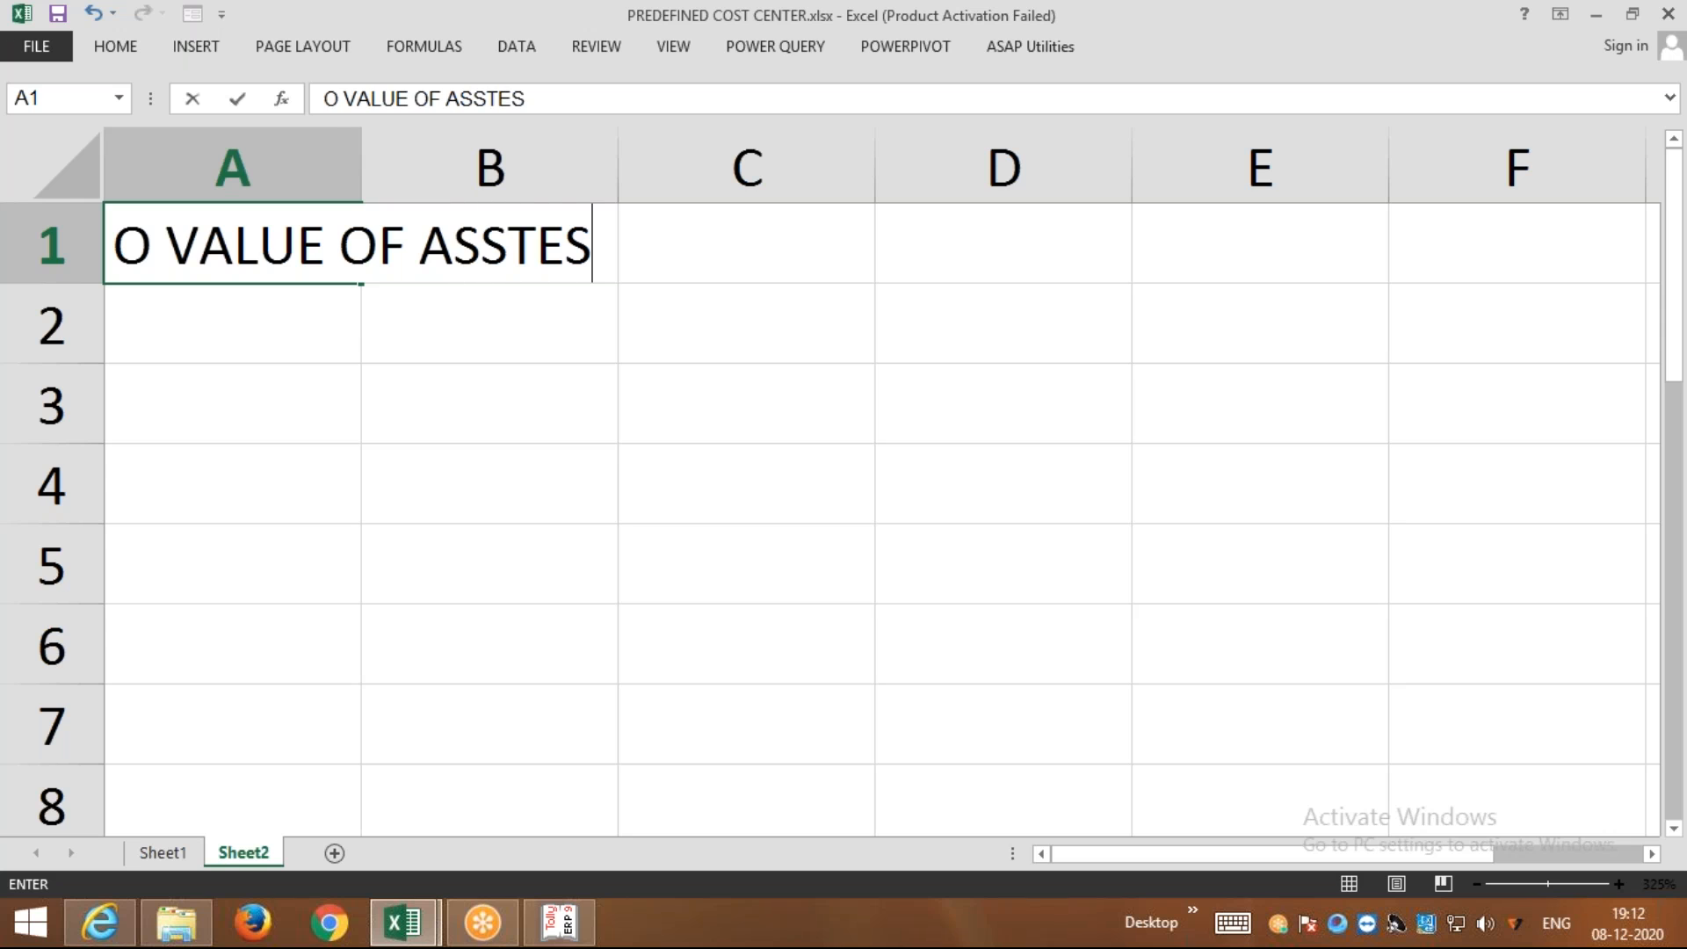
{"action": "key", "text": "Tab"}
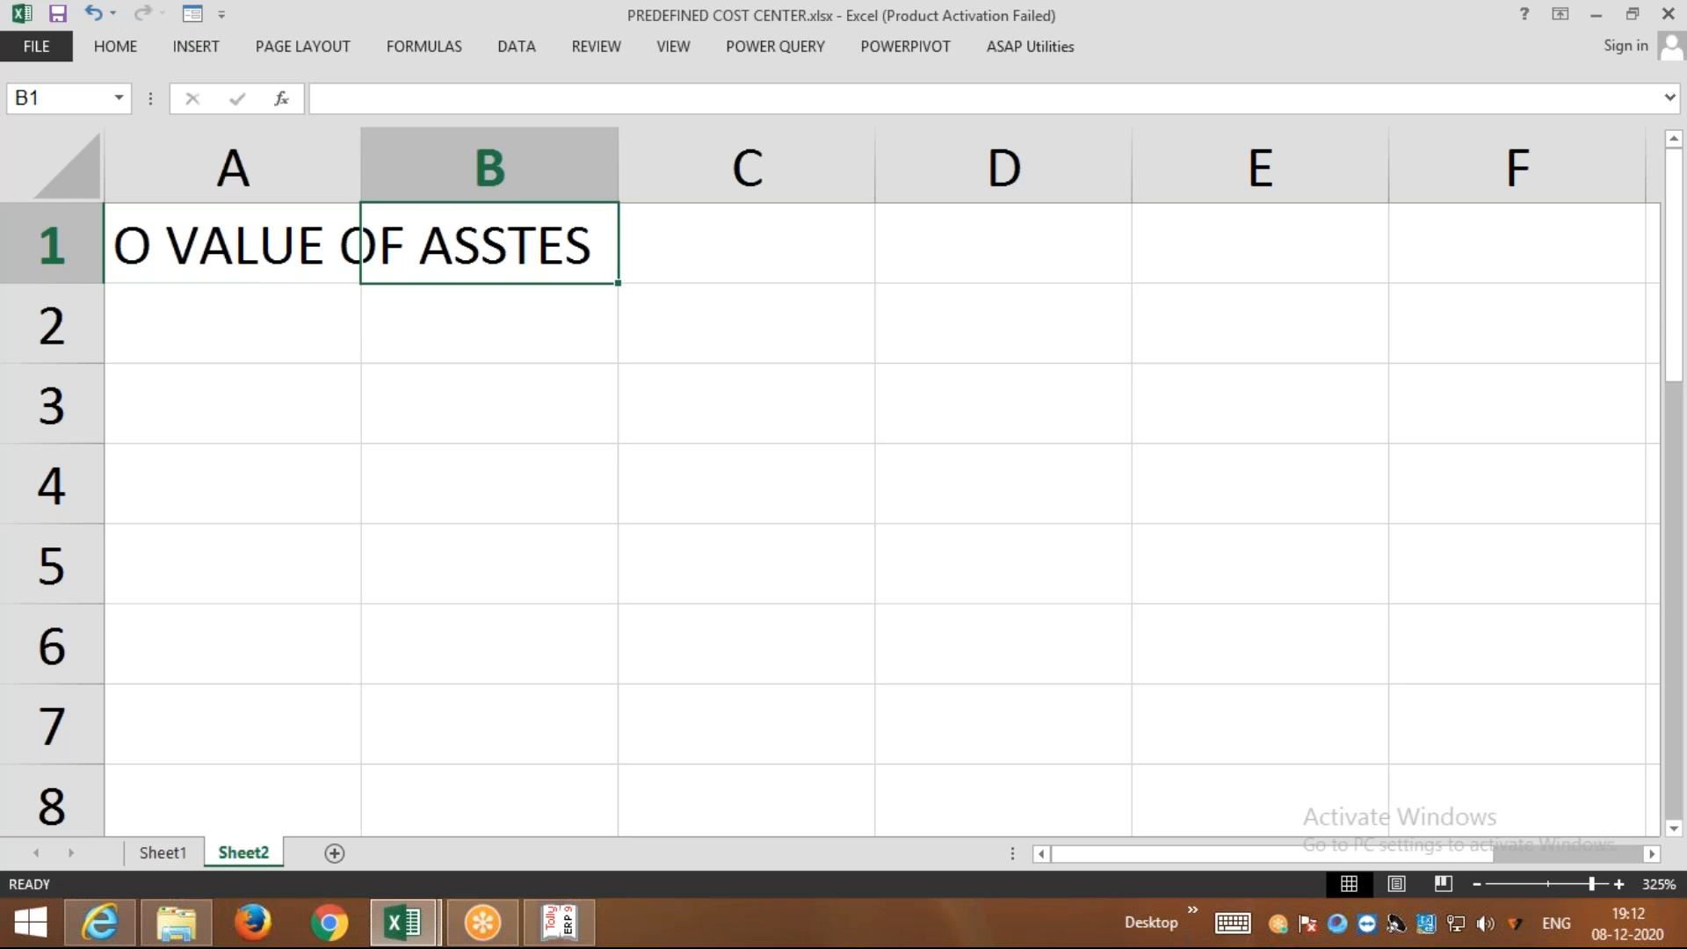
Enter 125000 in cell C1 as the original value of the assets
{"action": "left_click", "coordinate": [798, 240]}
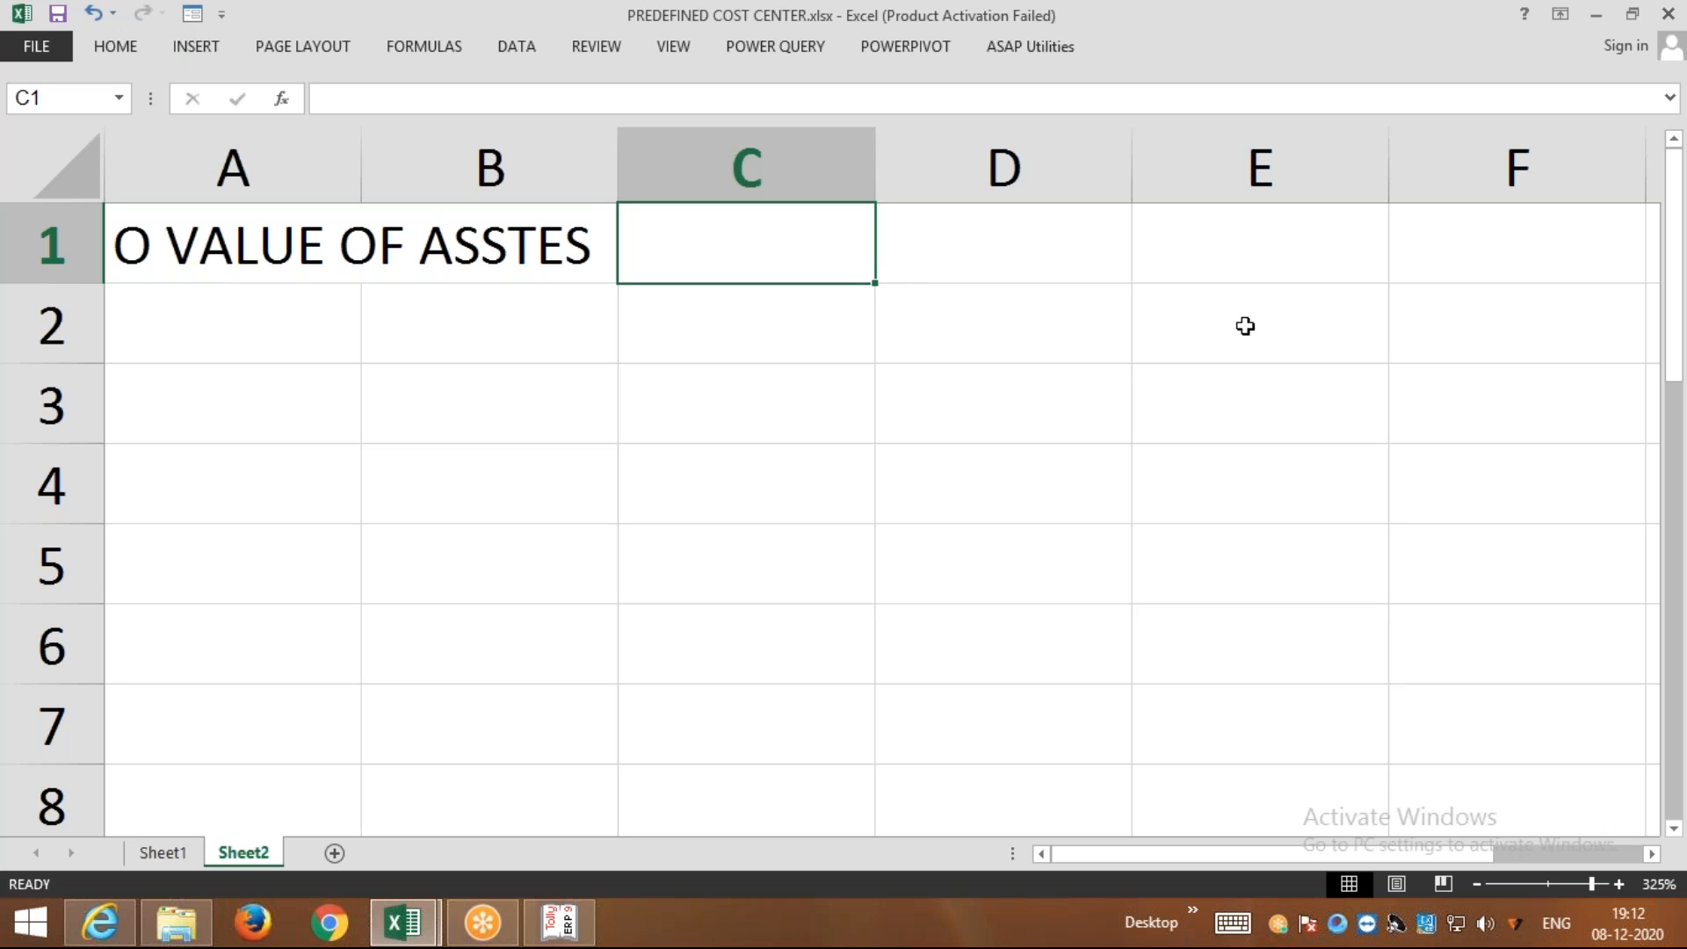
{"action": "type", "text": "1"}
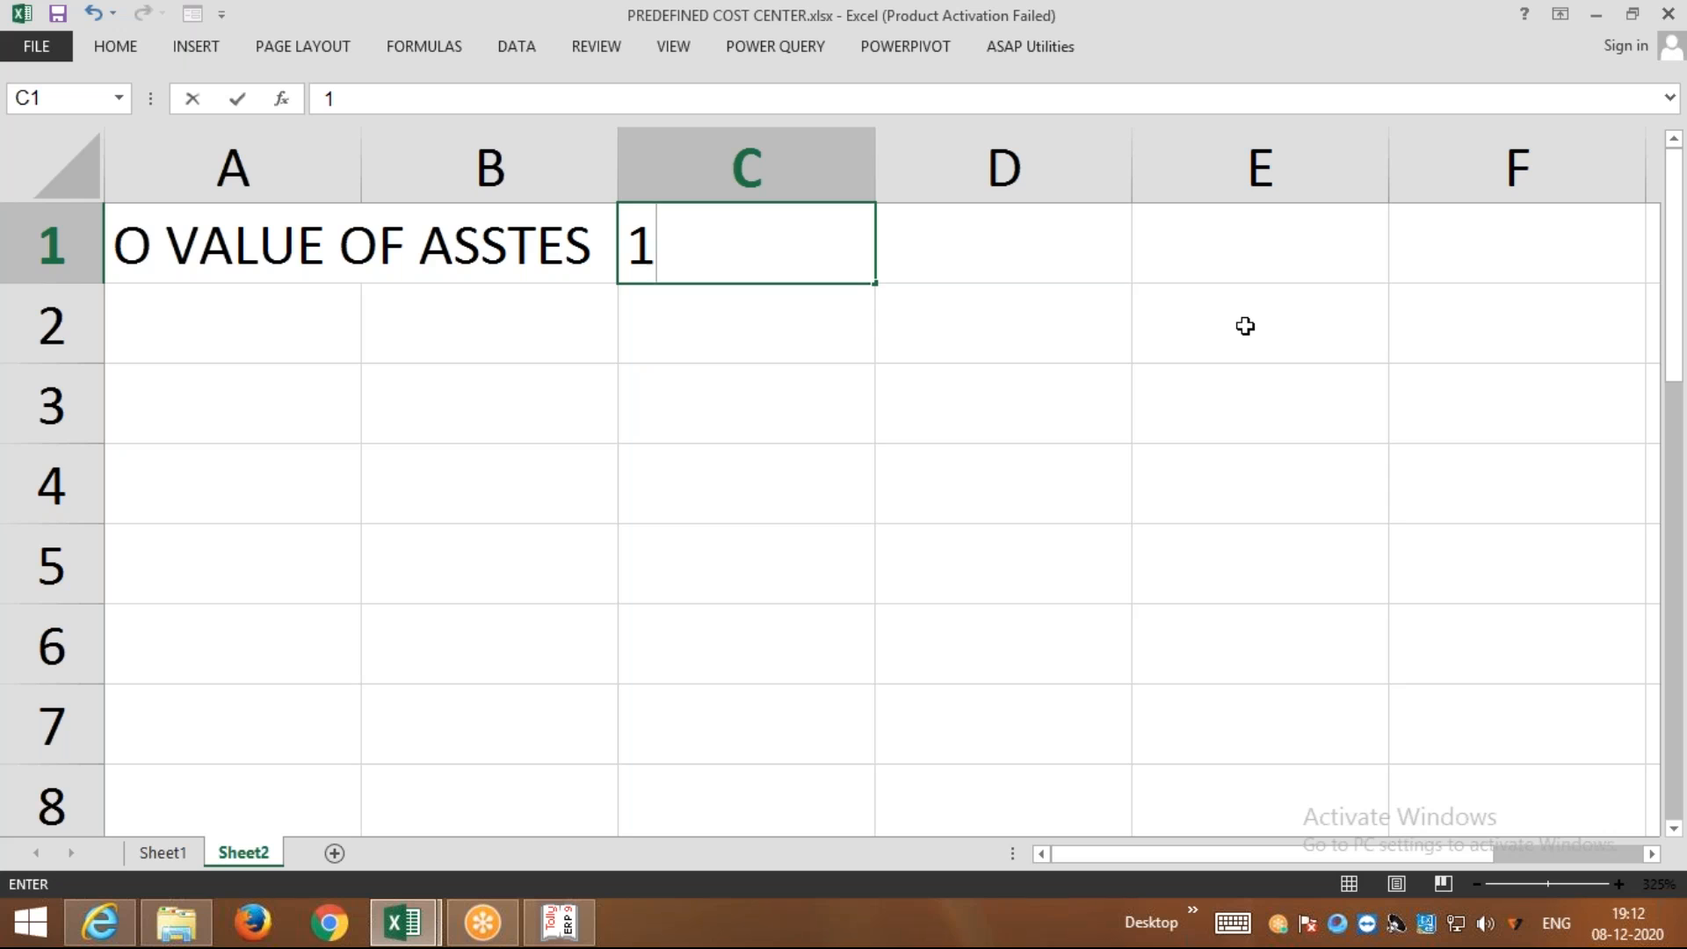
{"action": "key", "text": "BackSpace"}
{"action": "type", "text": "25000"}
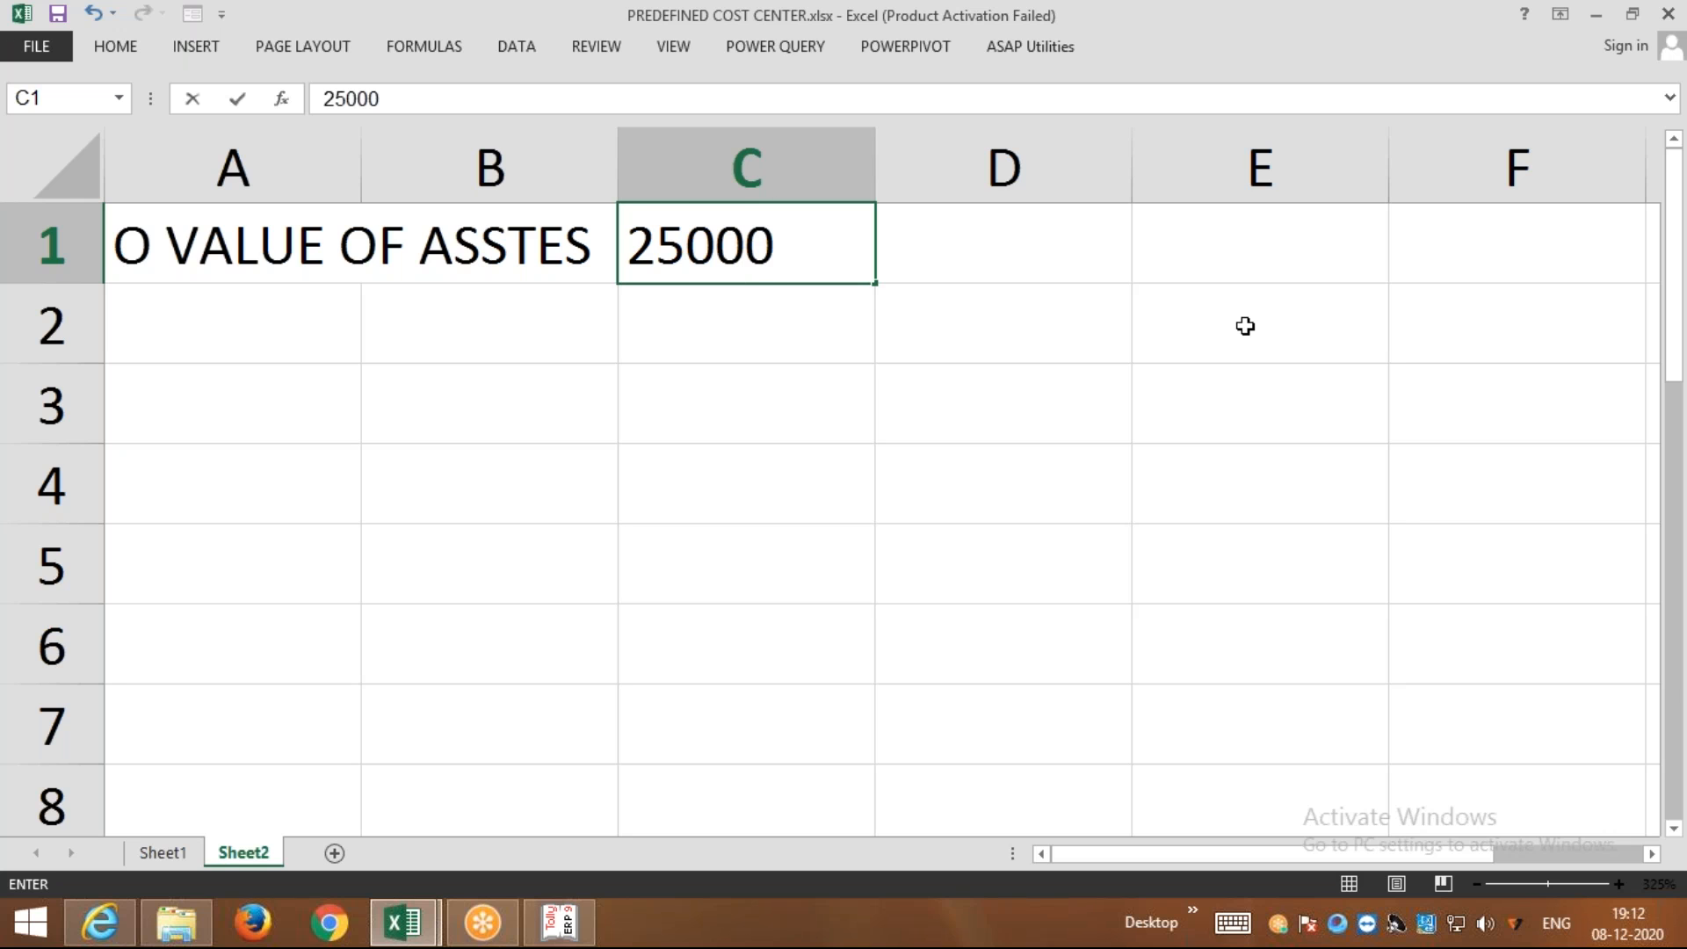
{"action": "key", "text": "Return"}
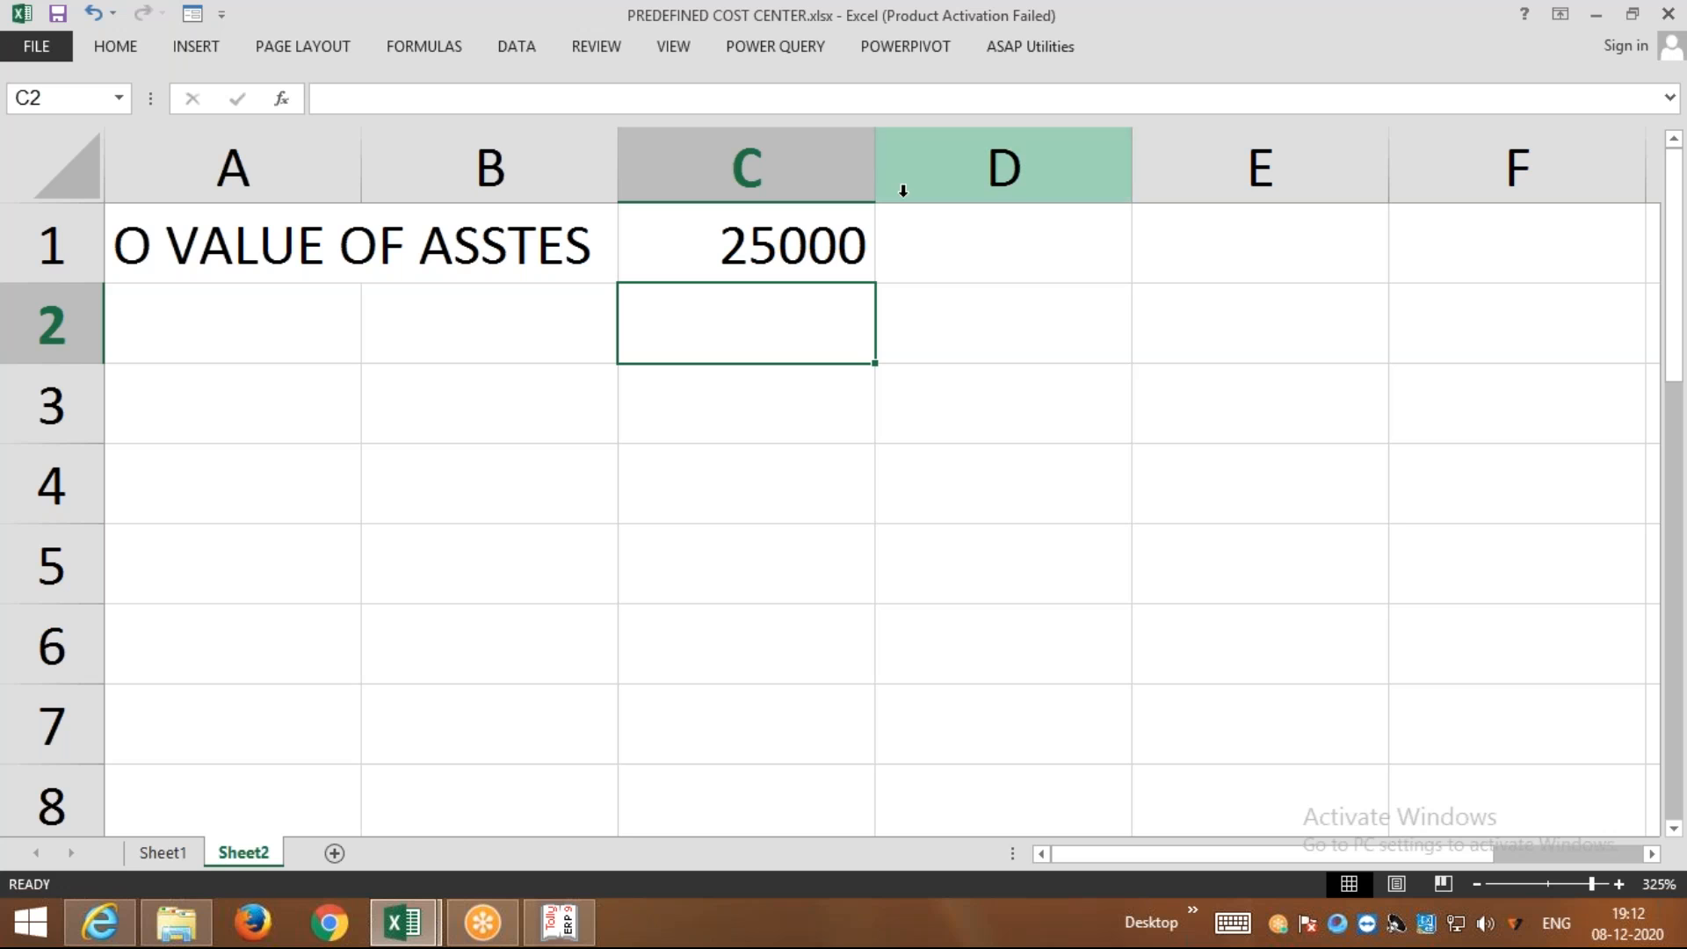
{"action": "double_click", "coordinate": [721, 255]}
{"action": "type", "text": "1"}
{"action": "left_click", "coordinate": [788, 352]}
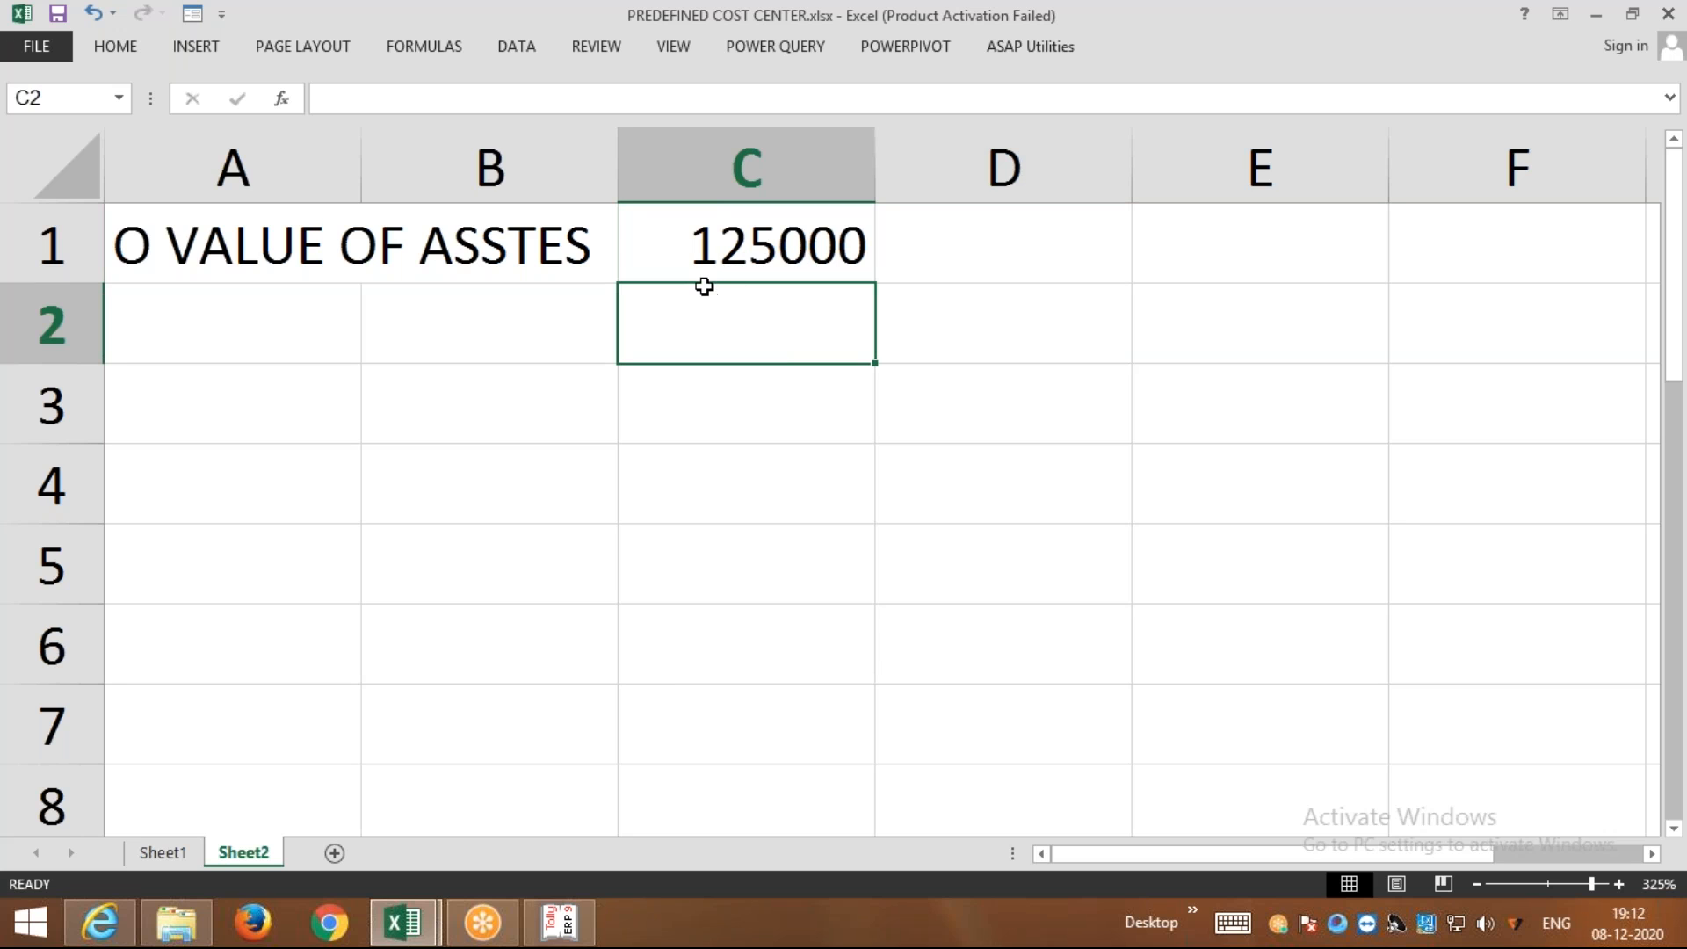
{"action": "left_click", "coordinate": [809, 254]}
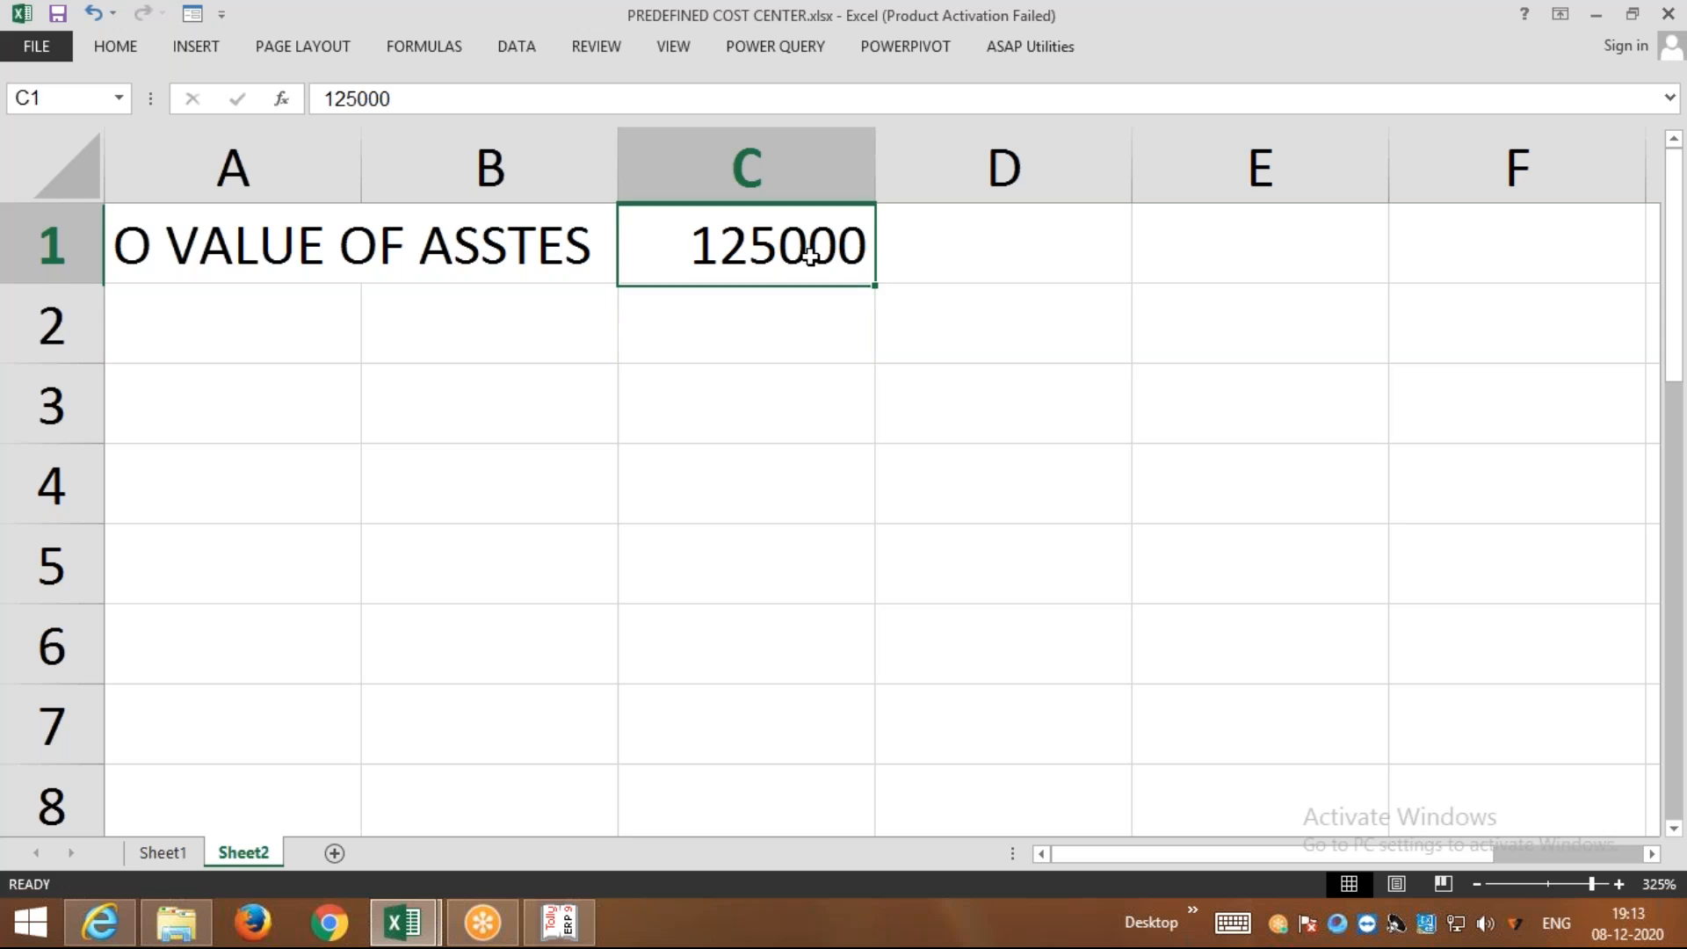
Add a second row with the label NOW in B2 and the value 27000 in C2
{"action": "left_click", "coordinate": [208, 317]}
{"action": "left_click", "coordinate": [766, 329]}
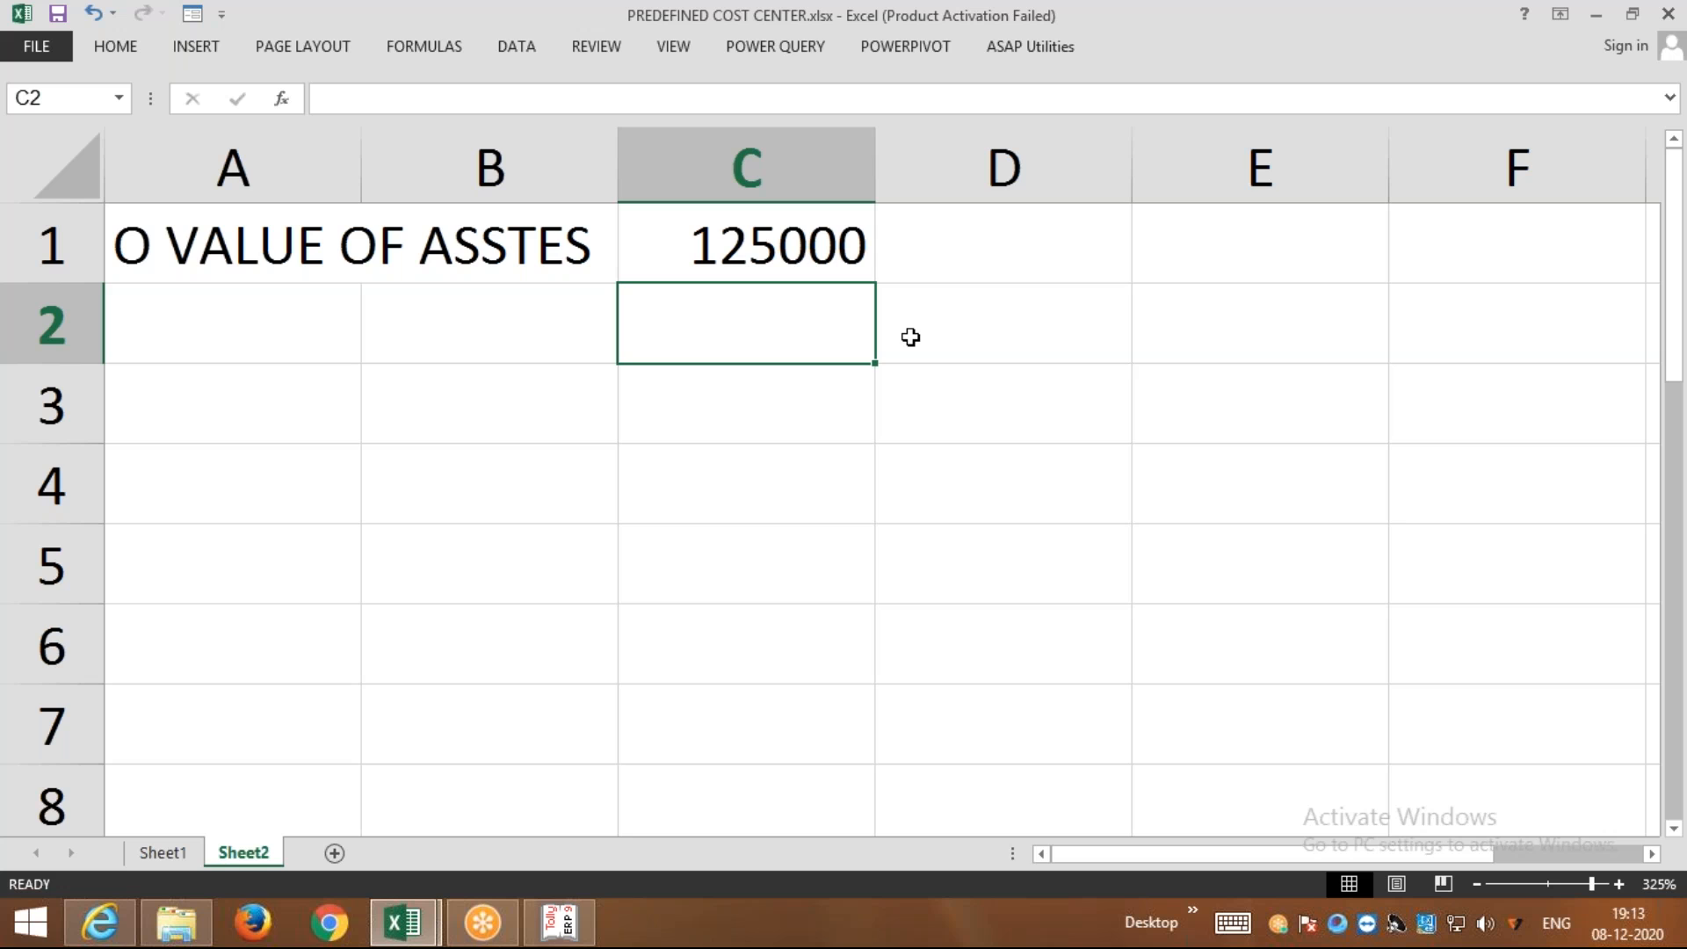
{"action": "key", "text": "Left"}
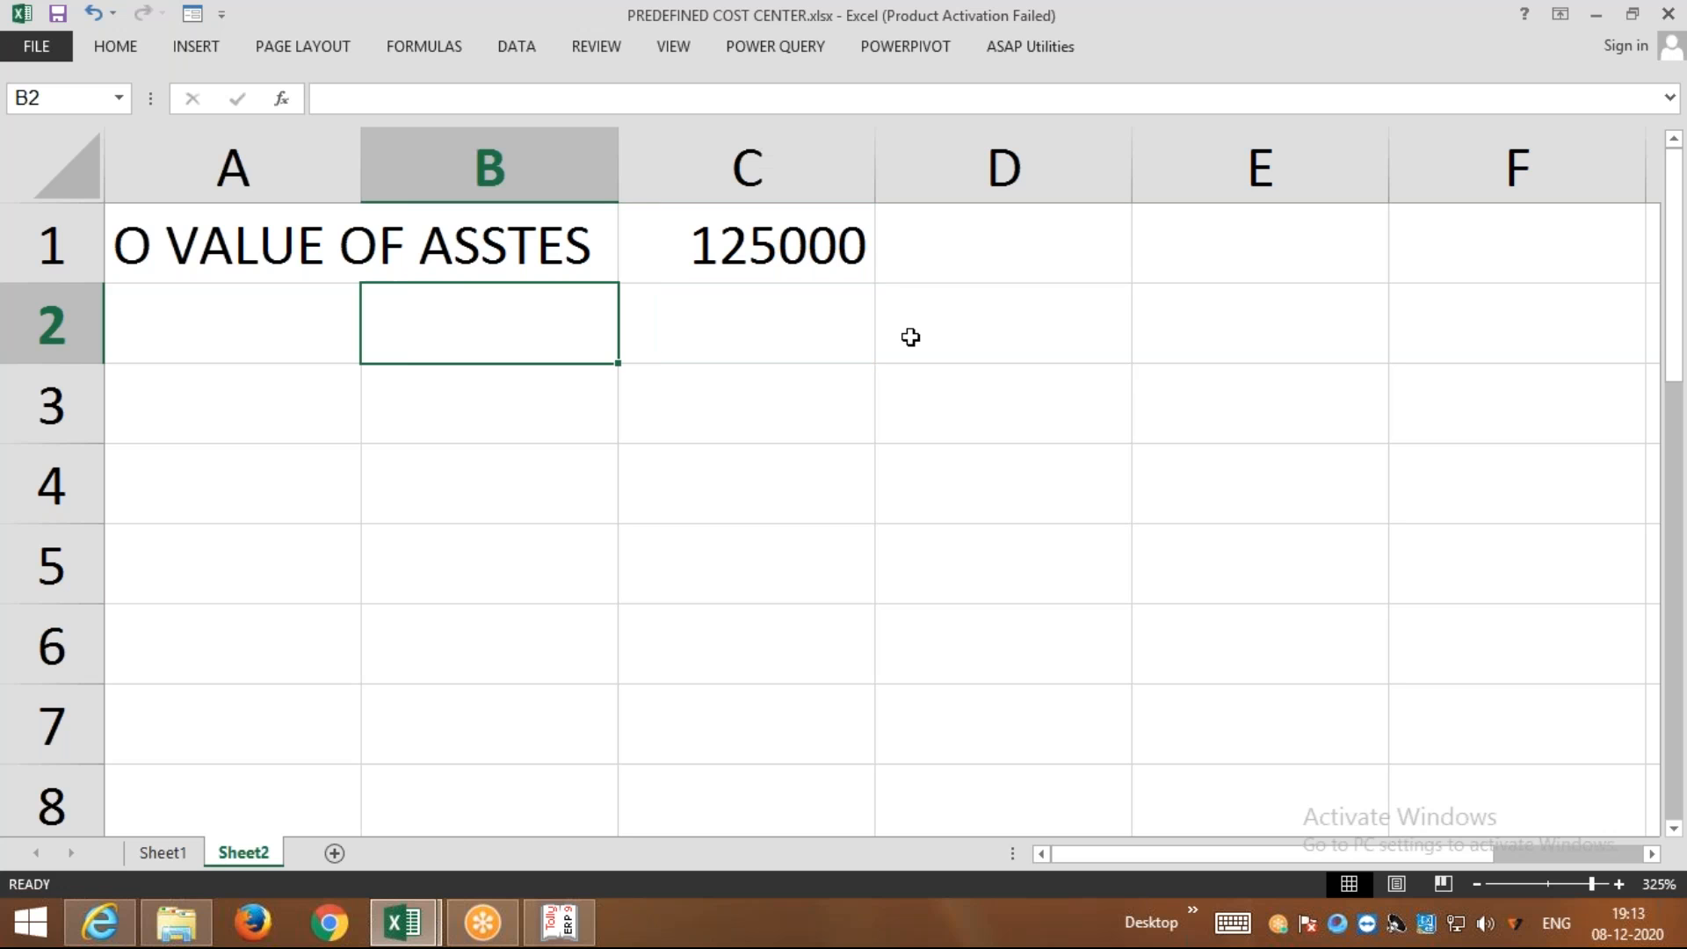
{"action": "type", "text": "NOW"}
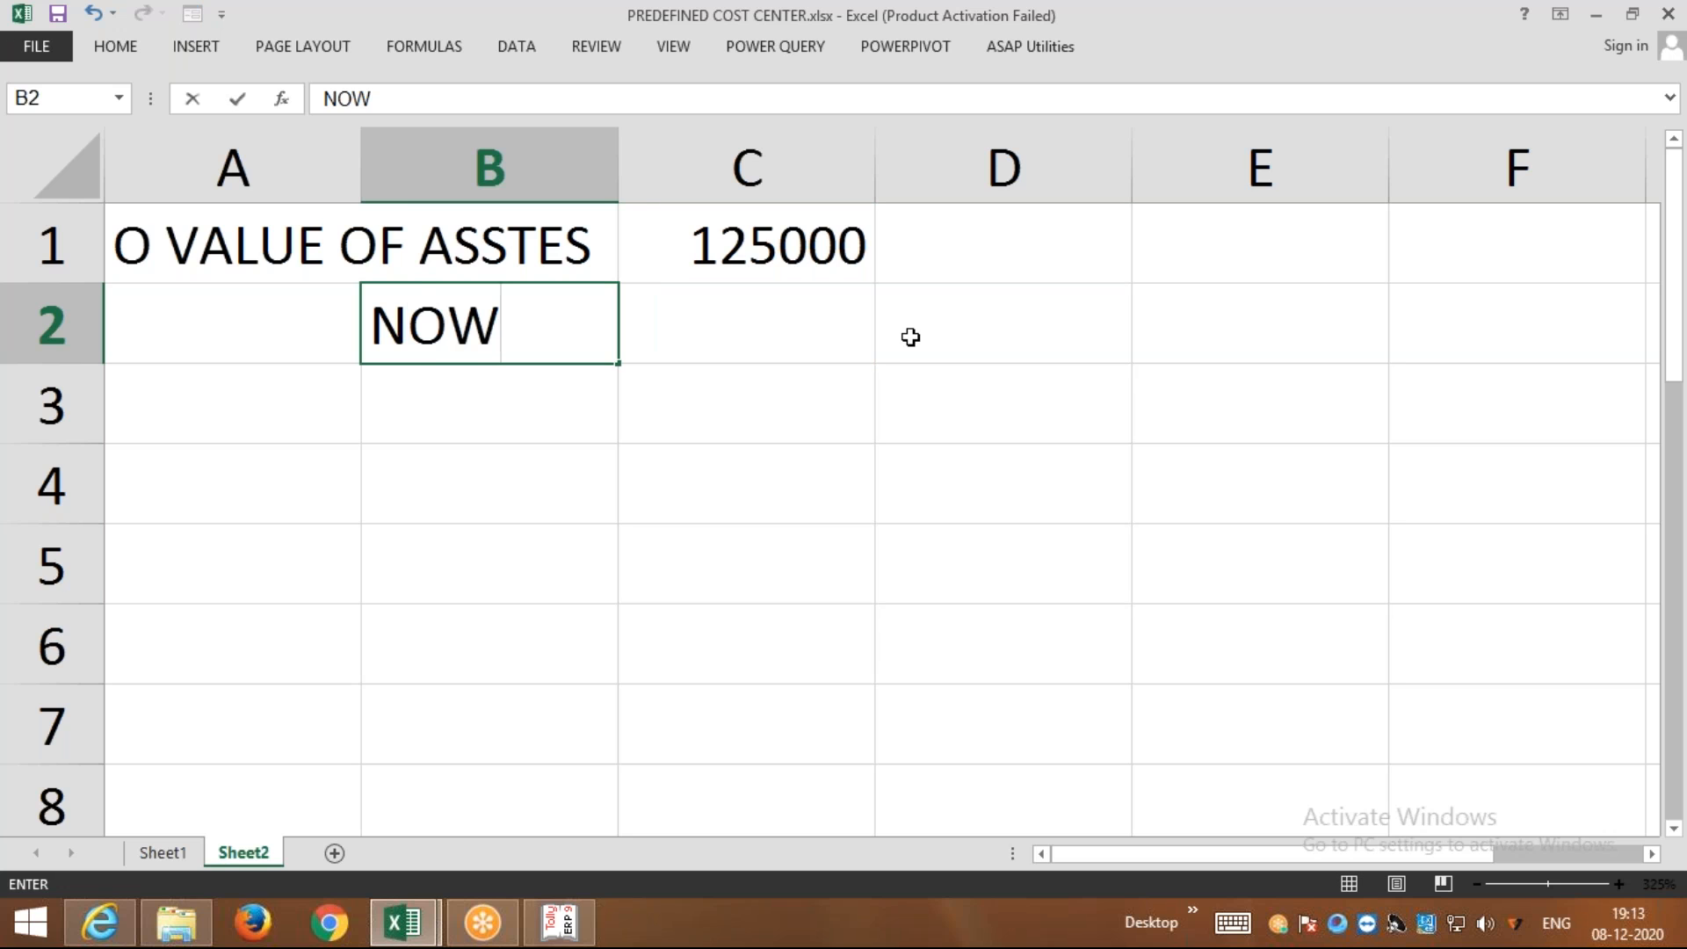
{"action": "key", "text": "Right"}
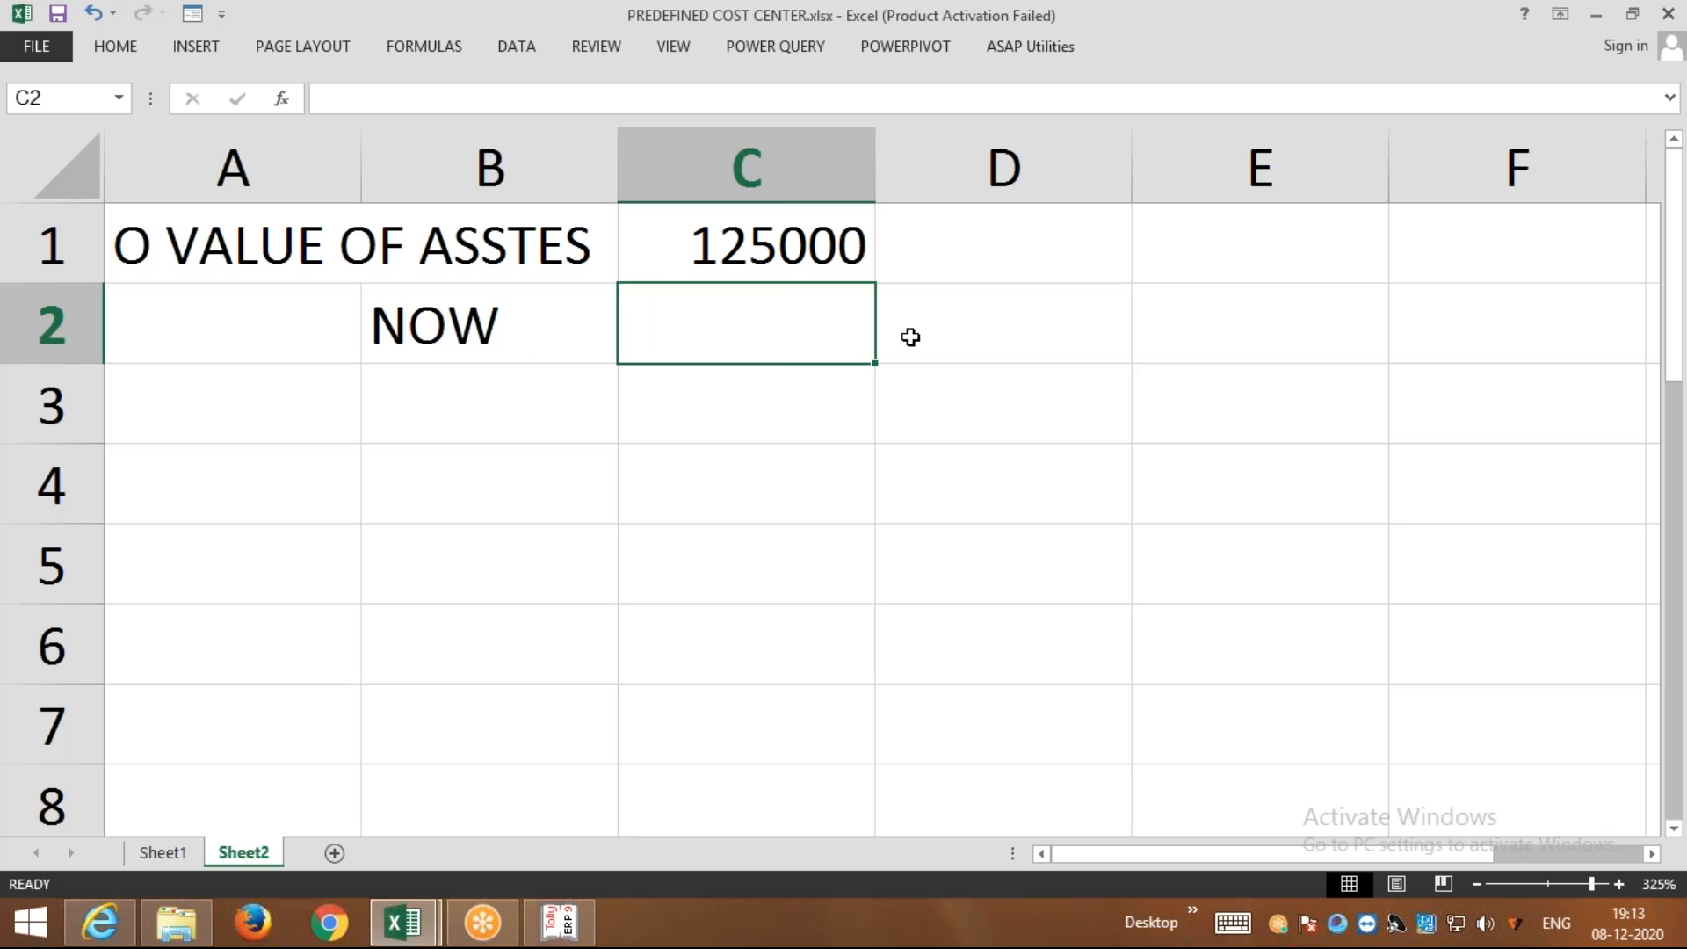
{"action": "type", "text": "27000"}
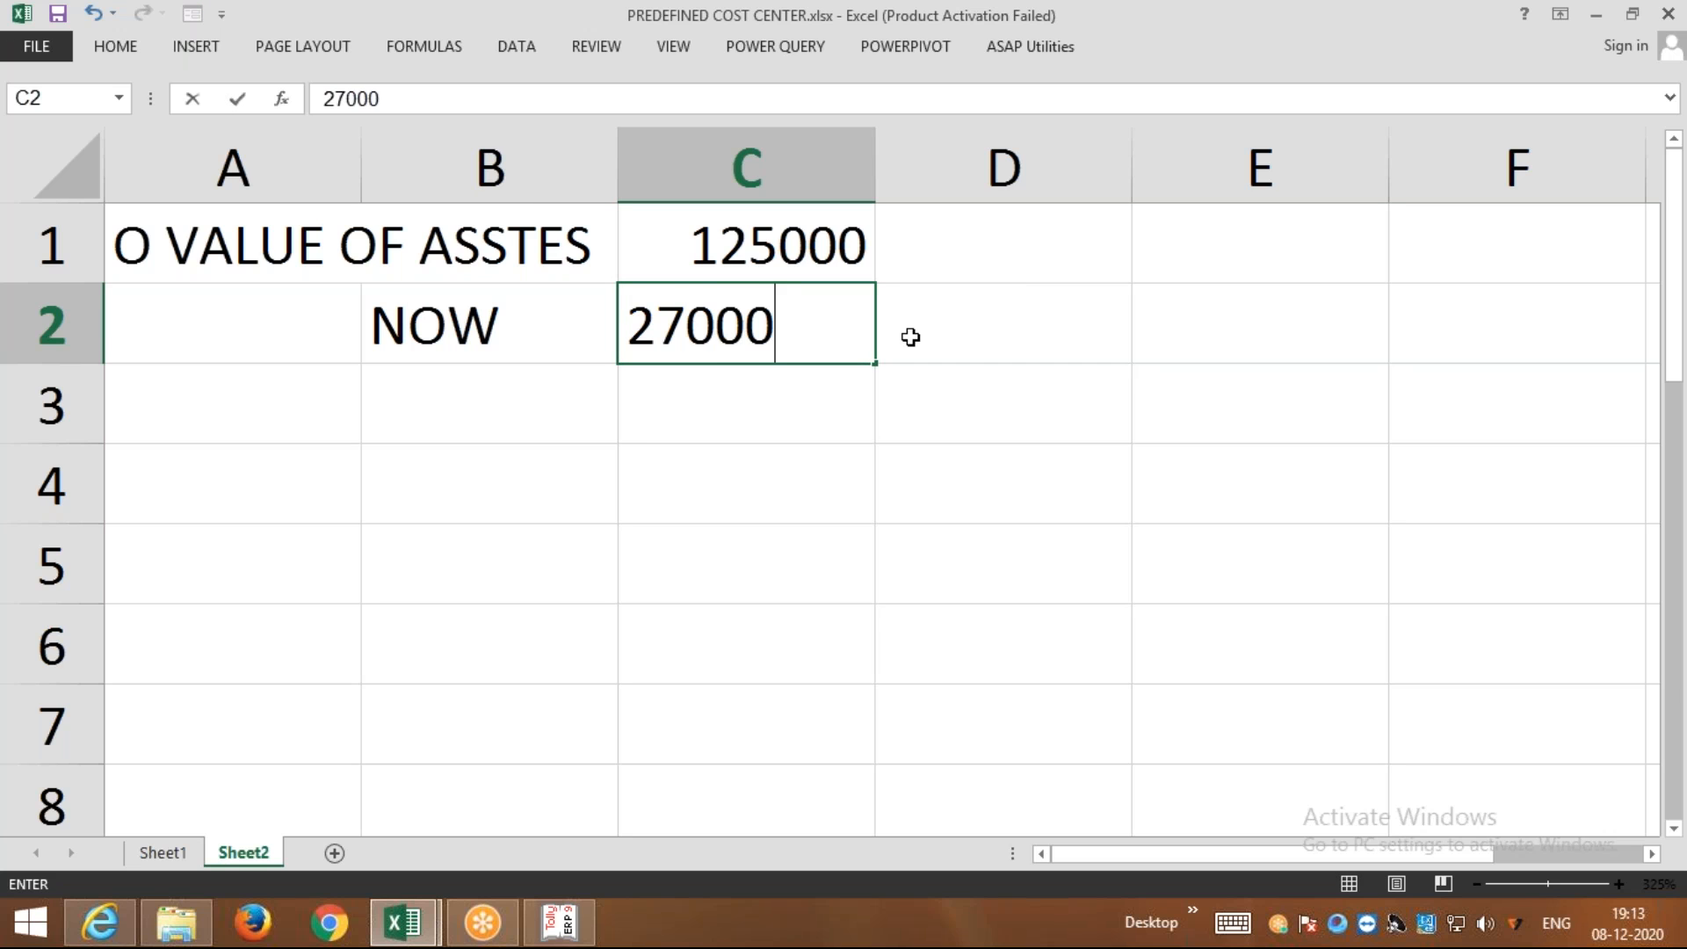
{"action": "key", "text": "Return"}
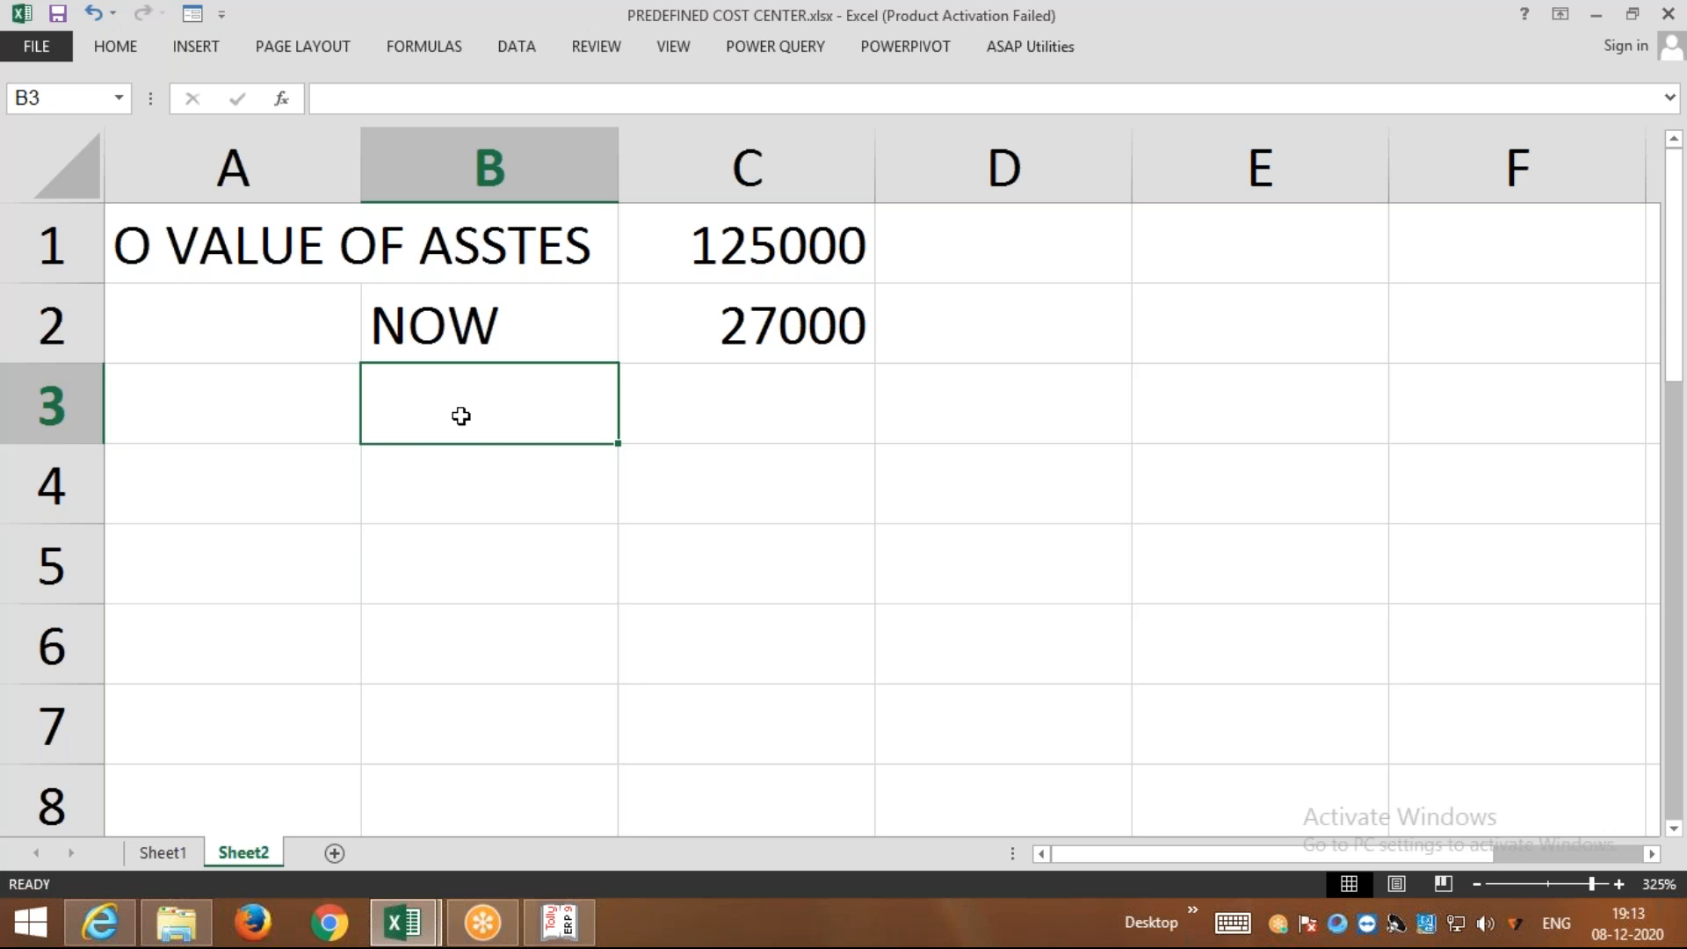
Add a third row with the label SELLING P in B3 and the value 21870 in C3
{"action": "type", "text": "SELL"}
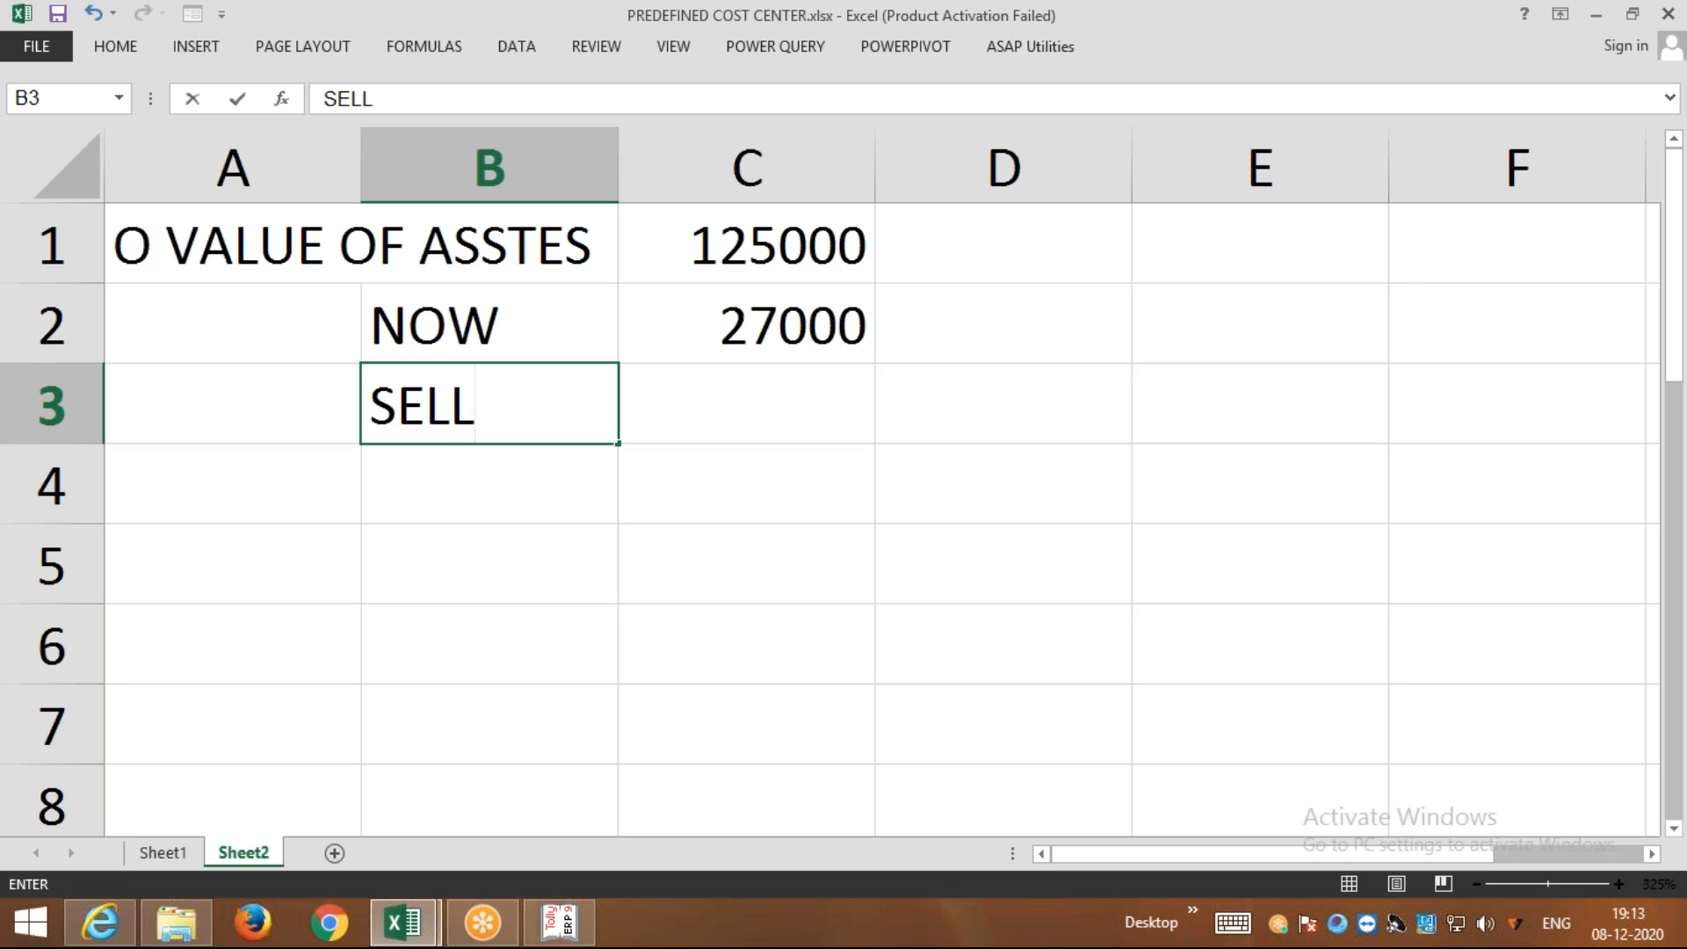
{"action": "type", "text": "ING P"}
{"action": "key", "text": "Tab"}
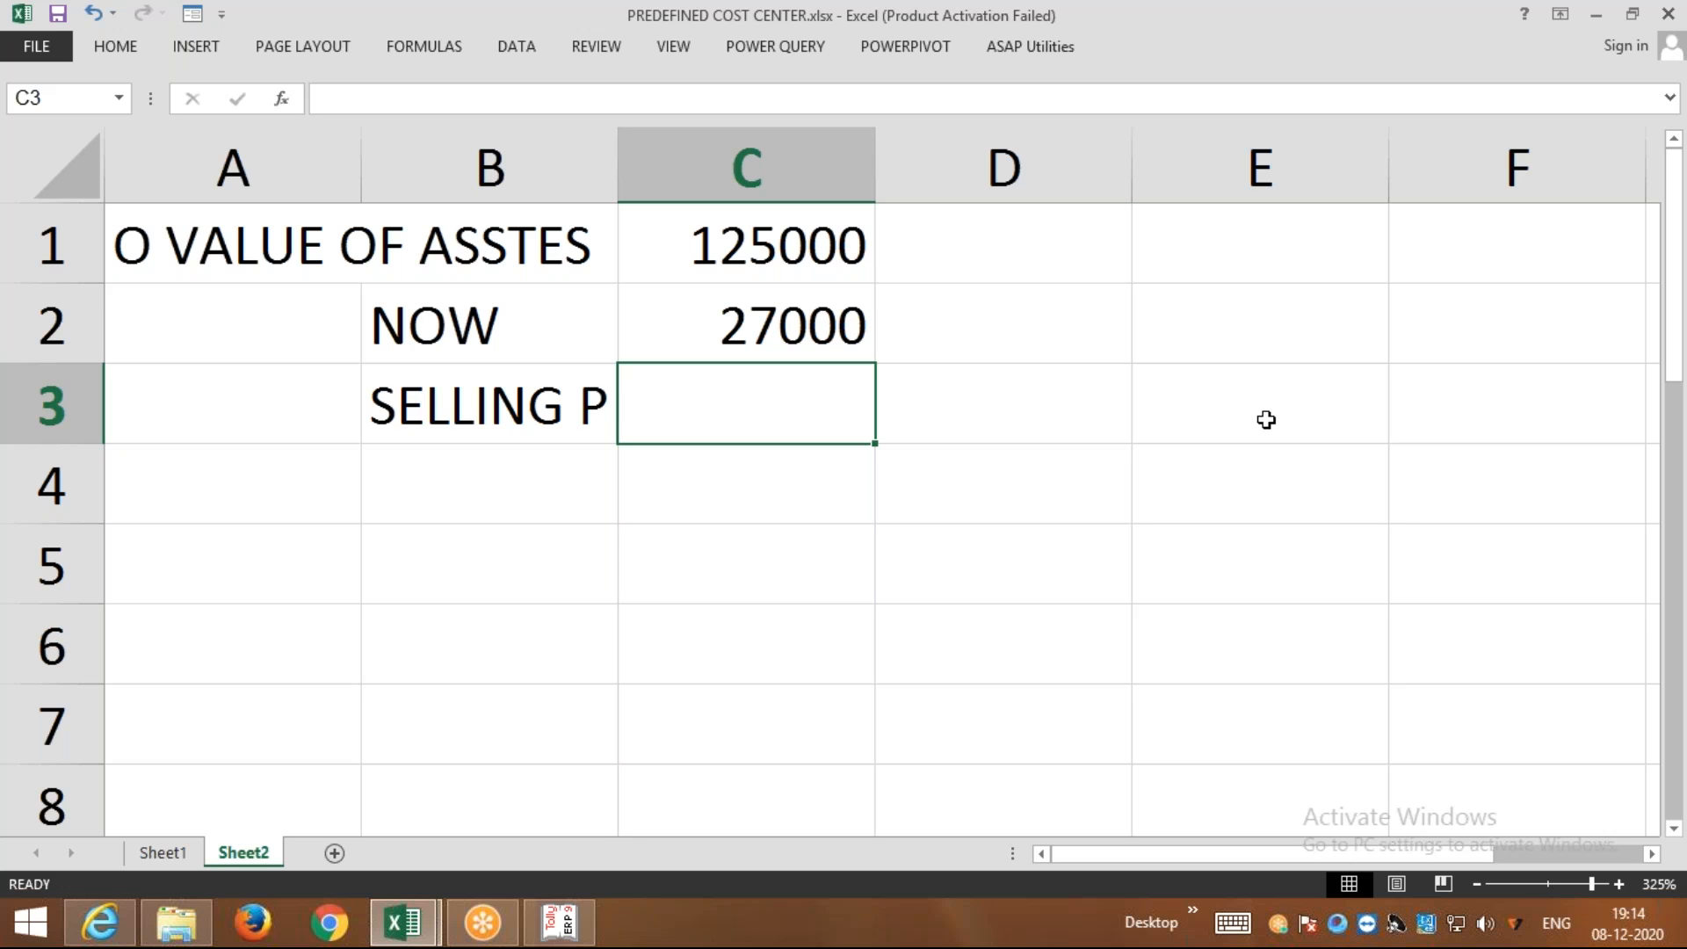
{"action": "type", "text": "2"}
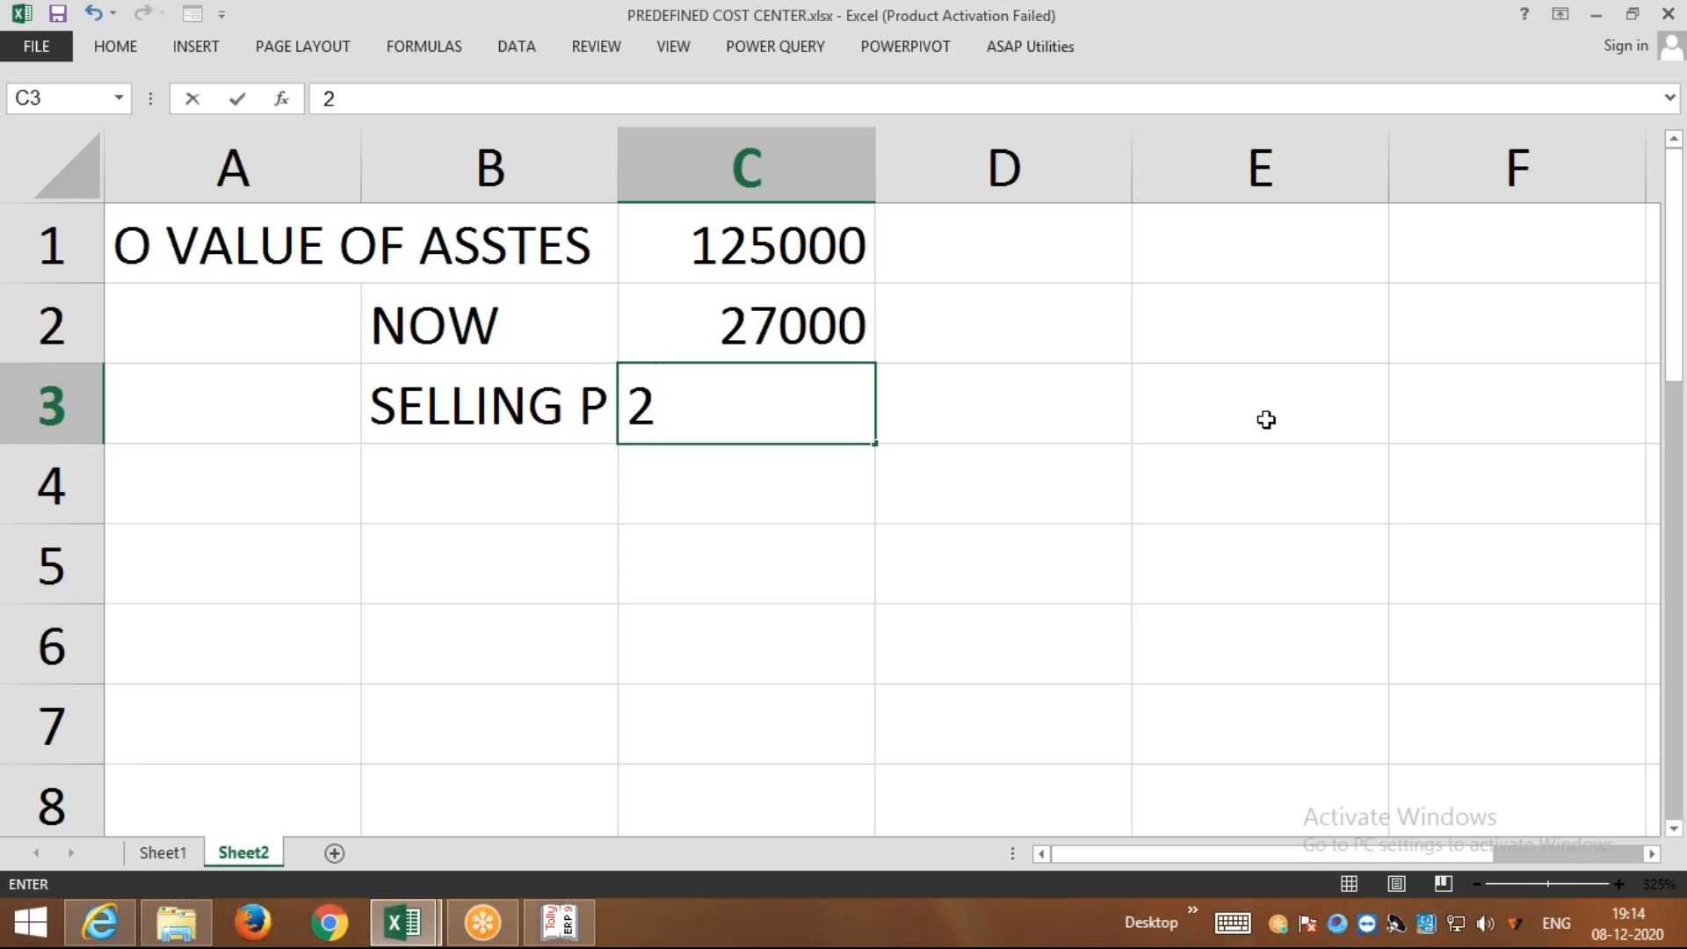
{"action": "type", "text": "18"}
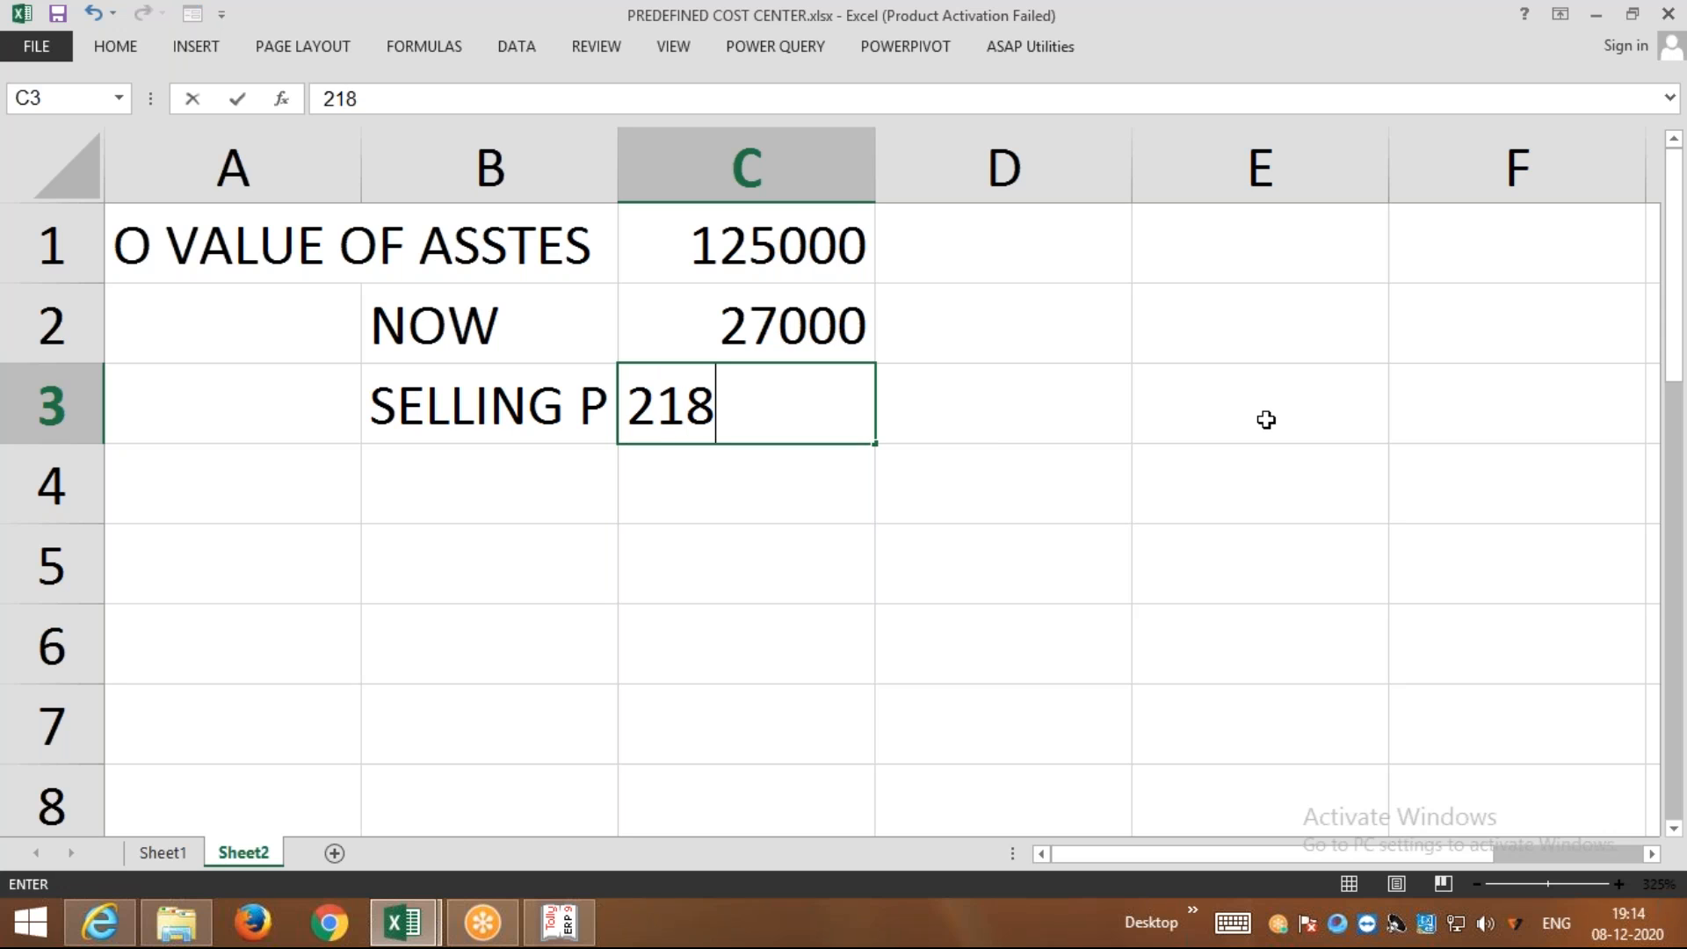
{"action": "type", "text": "70"}
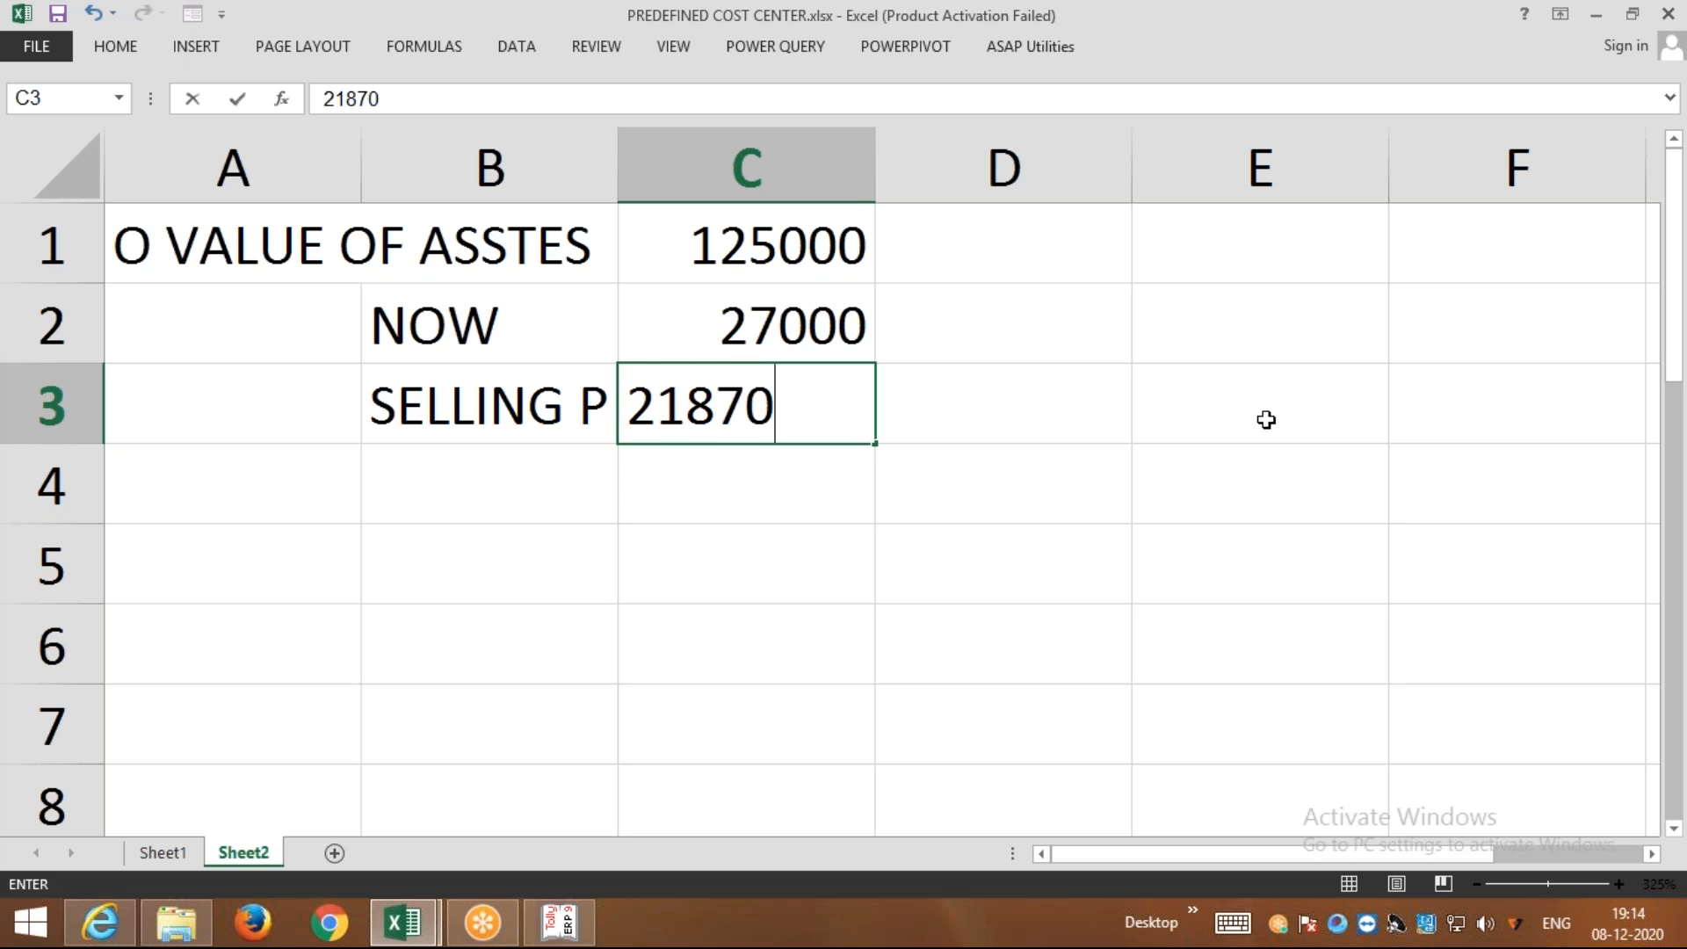
{"action": "key", "text": "Return"}
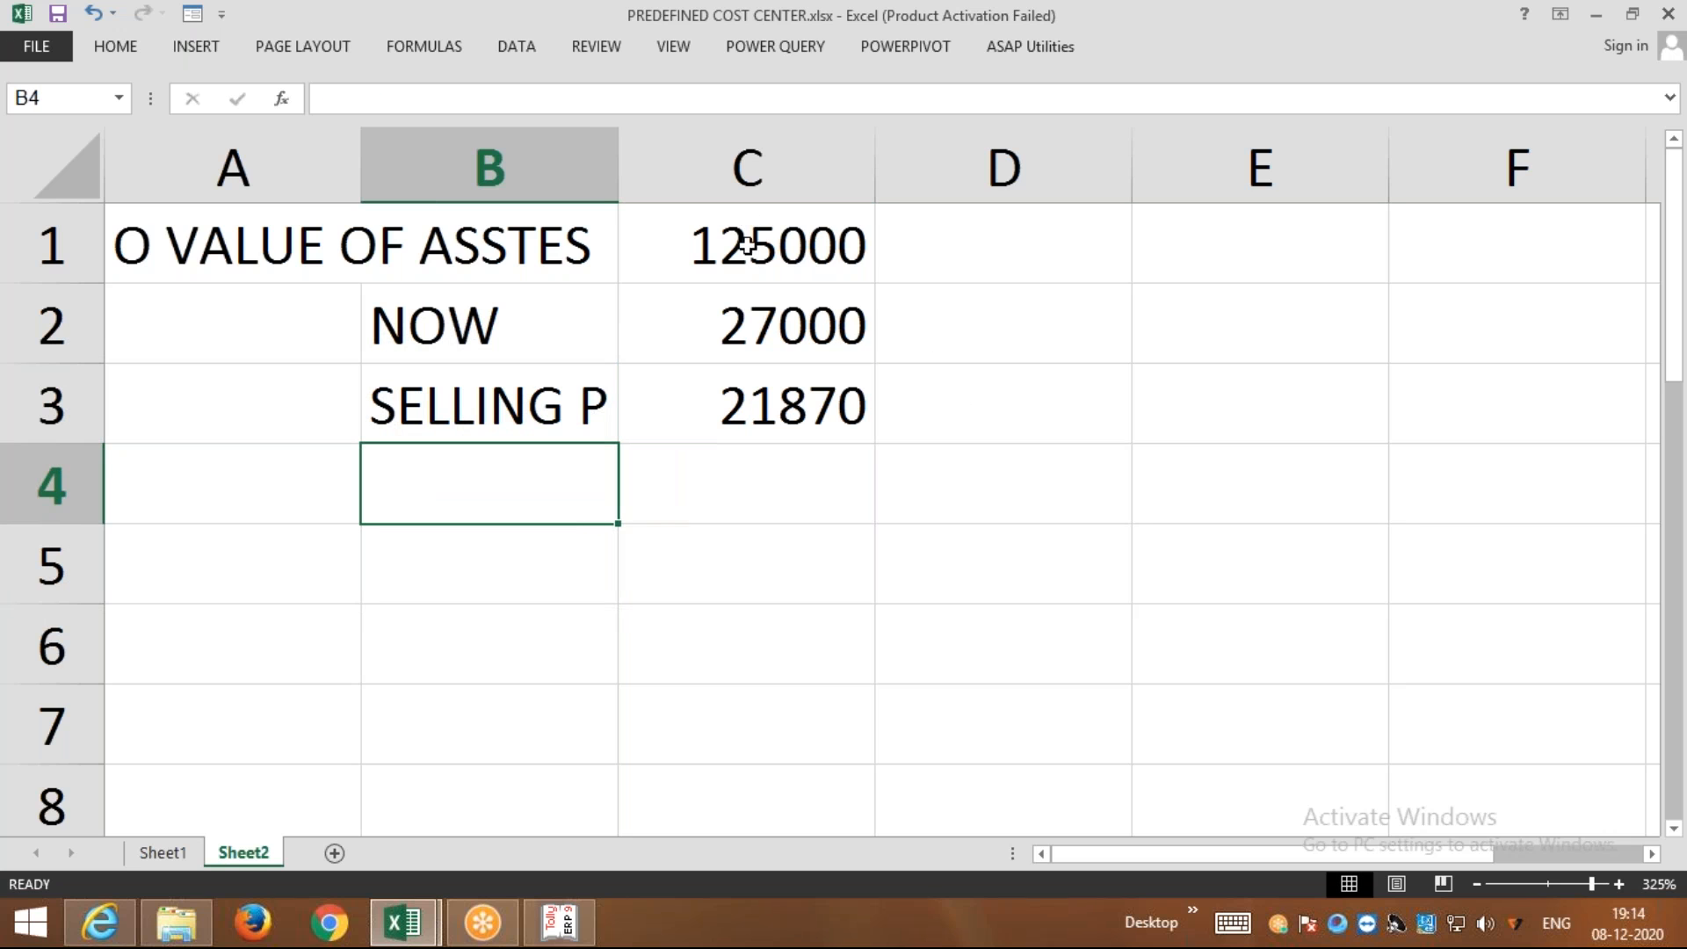
Label the NOW row as WDV in cell A2
{"action": "left_click", "coordinate": [800, 264]}
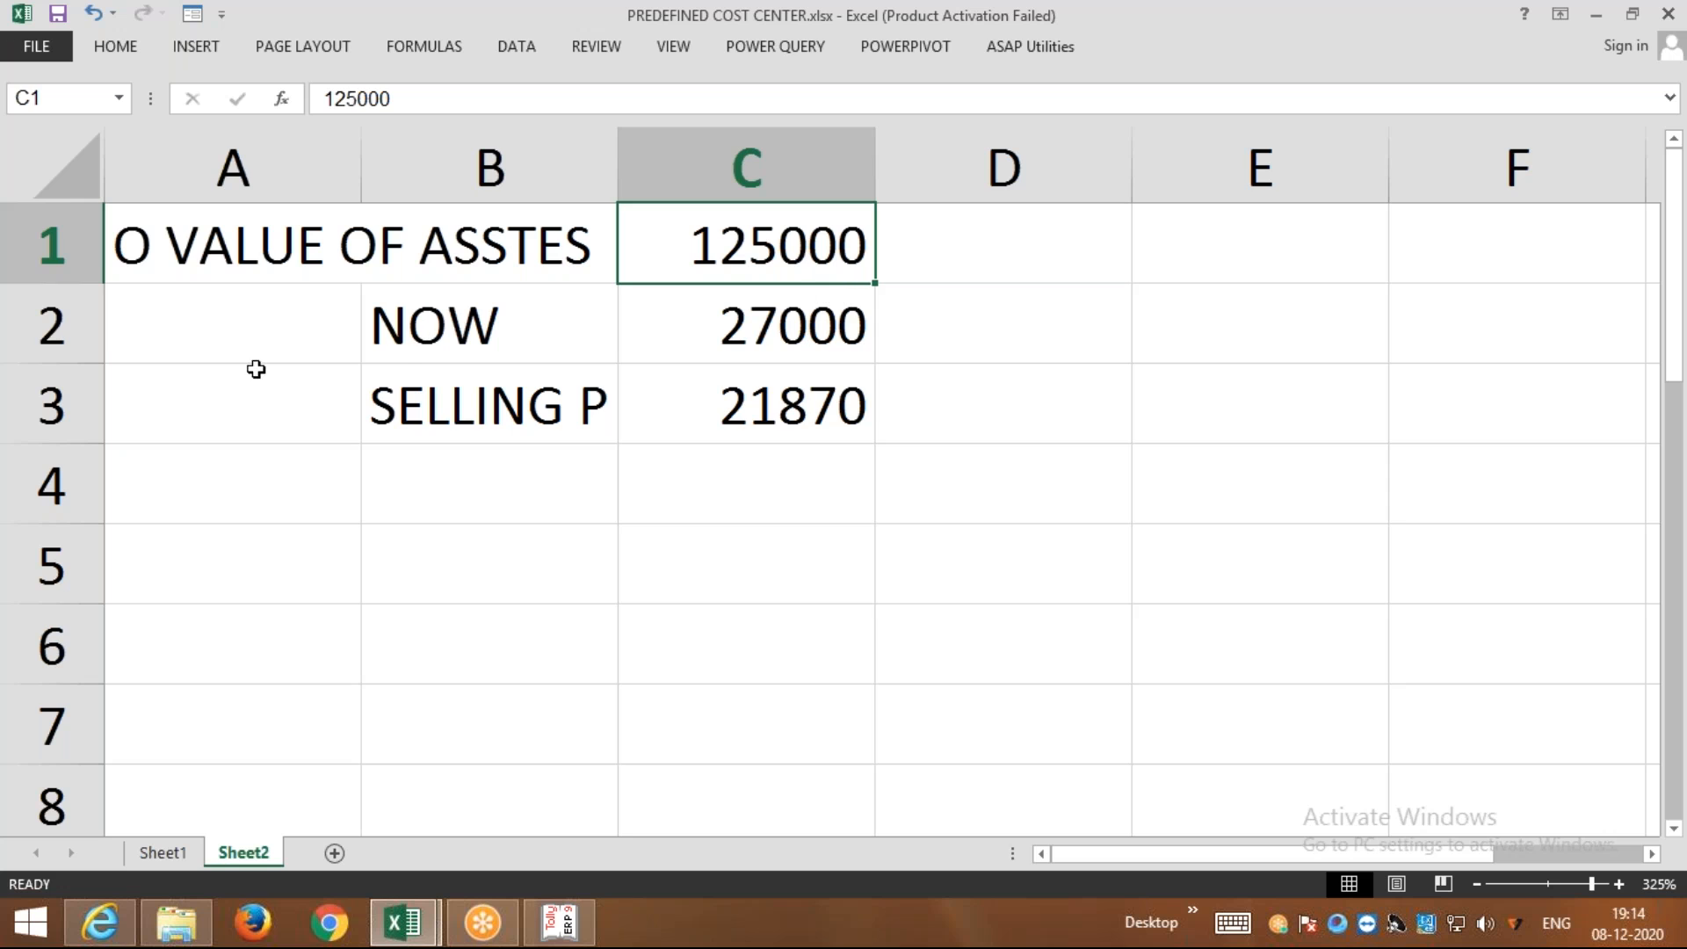
{"action": "left_click", "coordinate": [239, 327]}
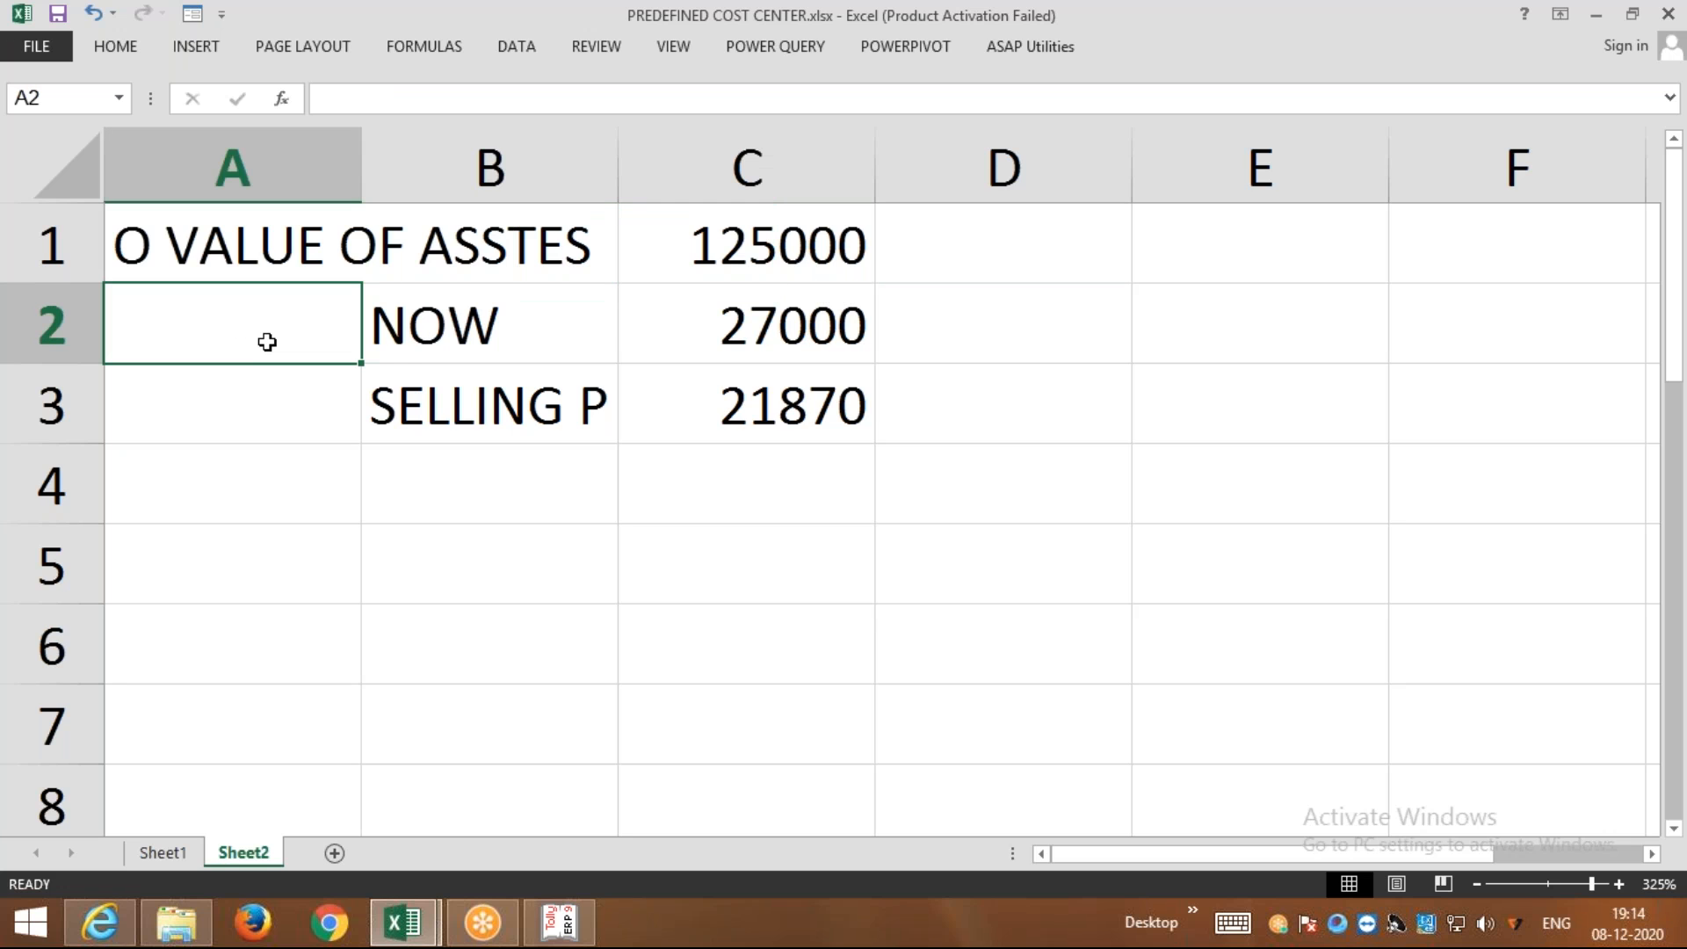
{"action": "type", "text": "WDV"}
{"action": "key", "text": "Return"}
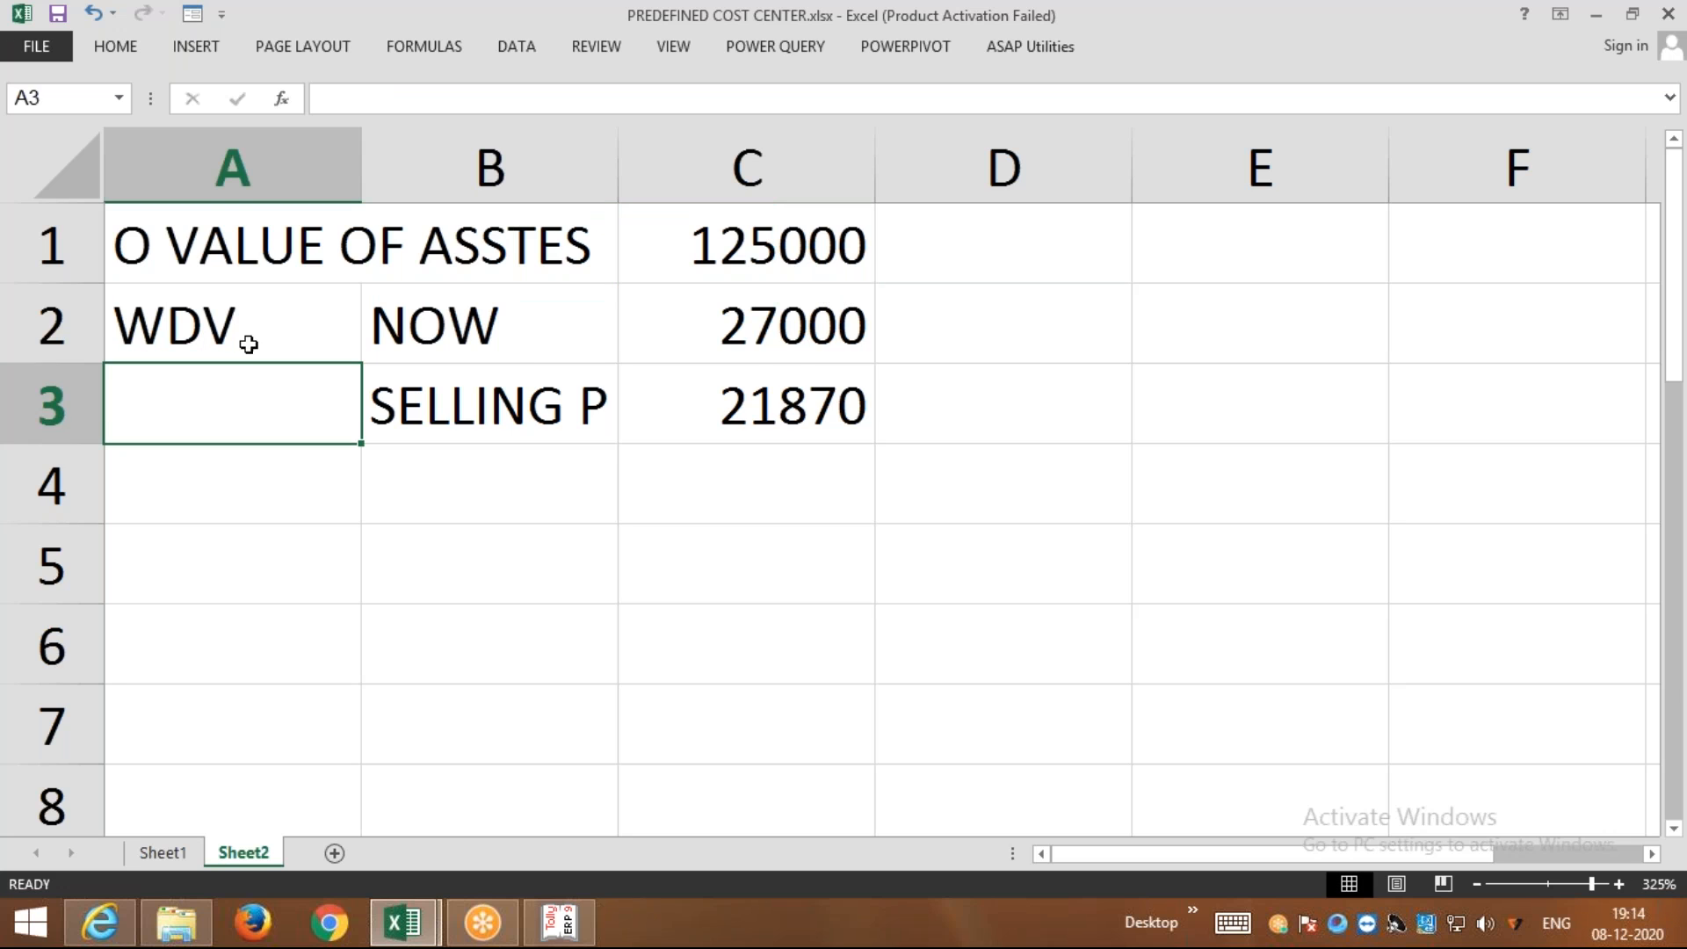
{"action": "left_click", "coordinate": [800, 338]}
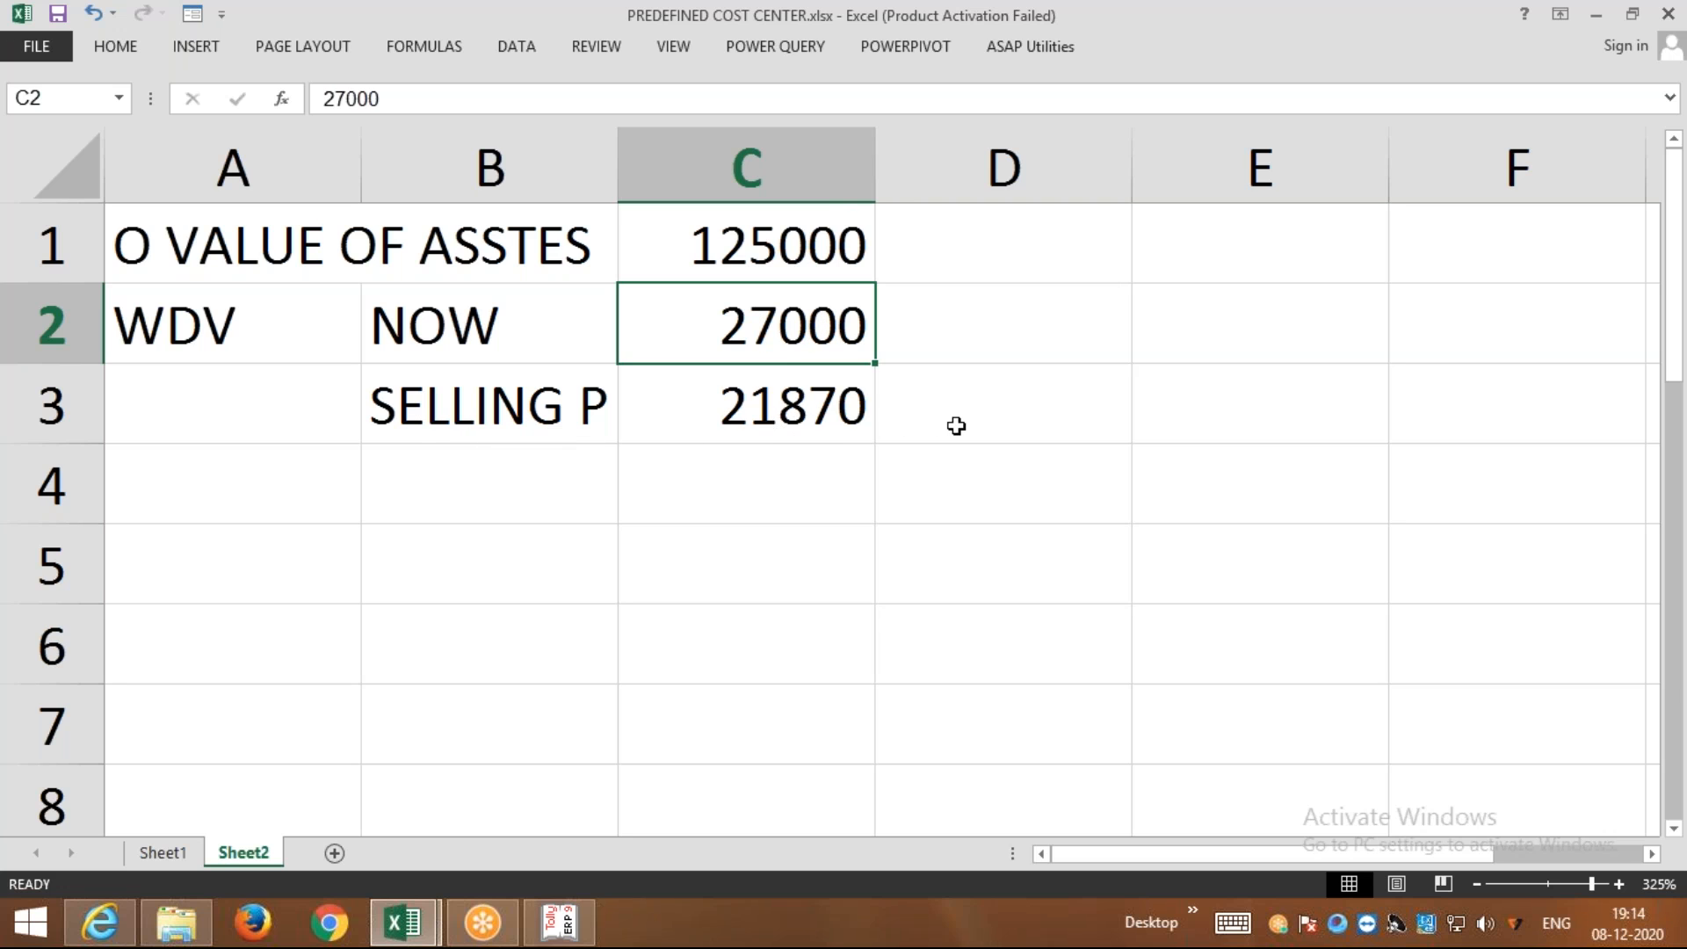
Enter the label LOSS ON SALES in B4 and widen column B to fit it
{"action": "left_click", "coordinate": [811, 481]}
{"action": "left_click", "coordinate": [532, 488]}
{"action": "left_click", "coordinate": [821, 463]}
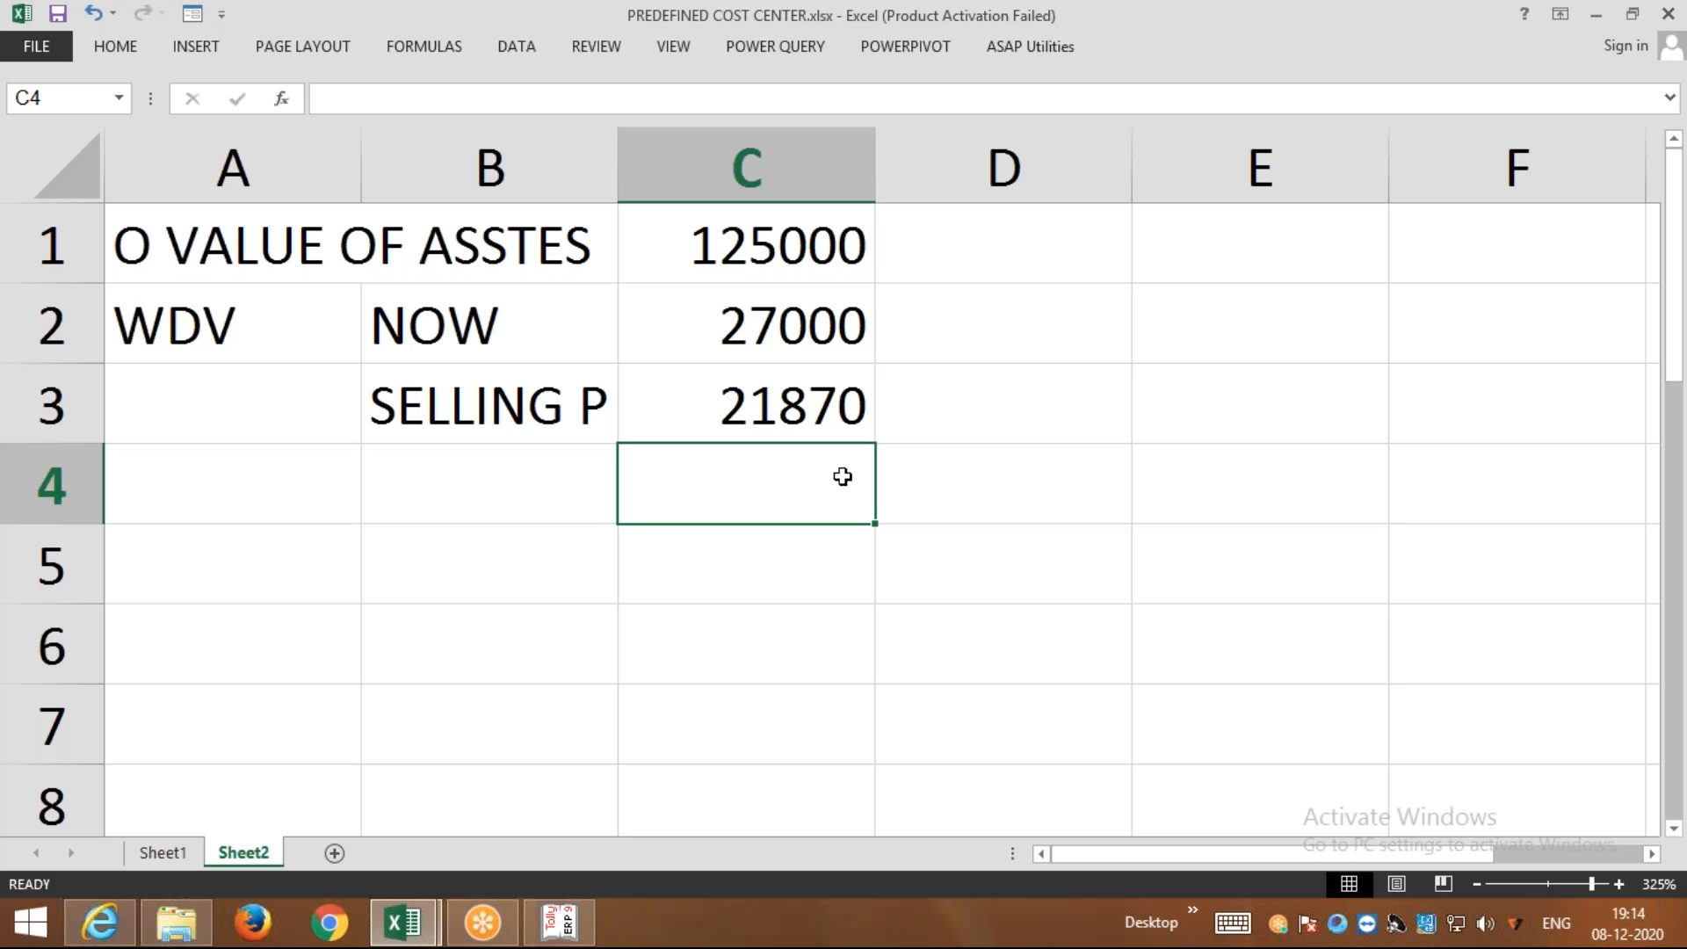
{"action": "key", "text": "Left"}
{"action": "type", "text": "LO"}
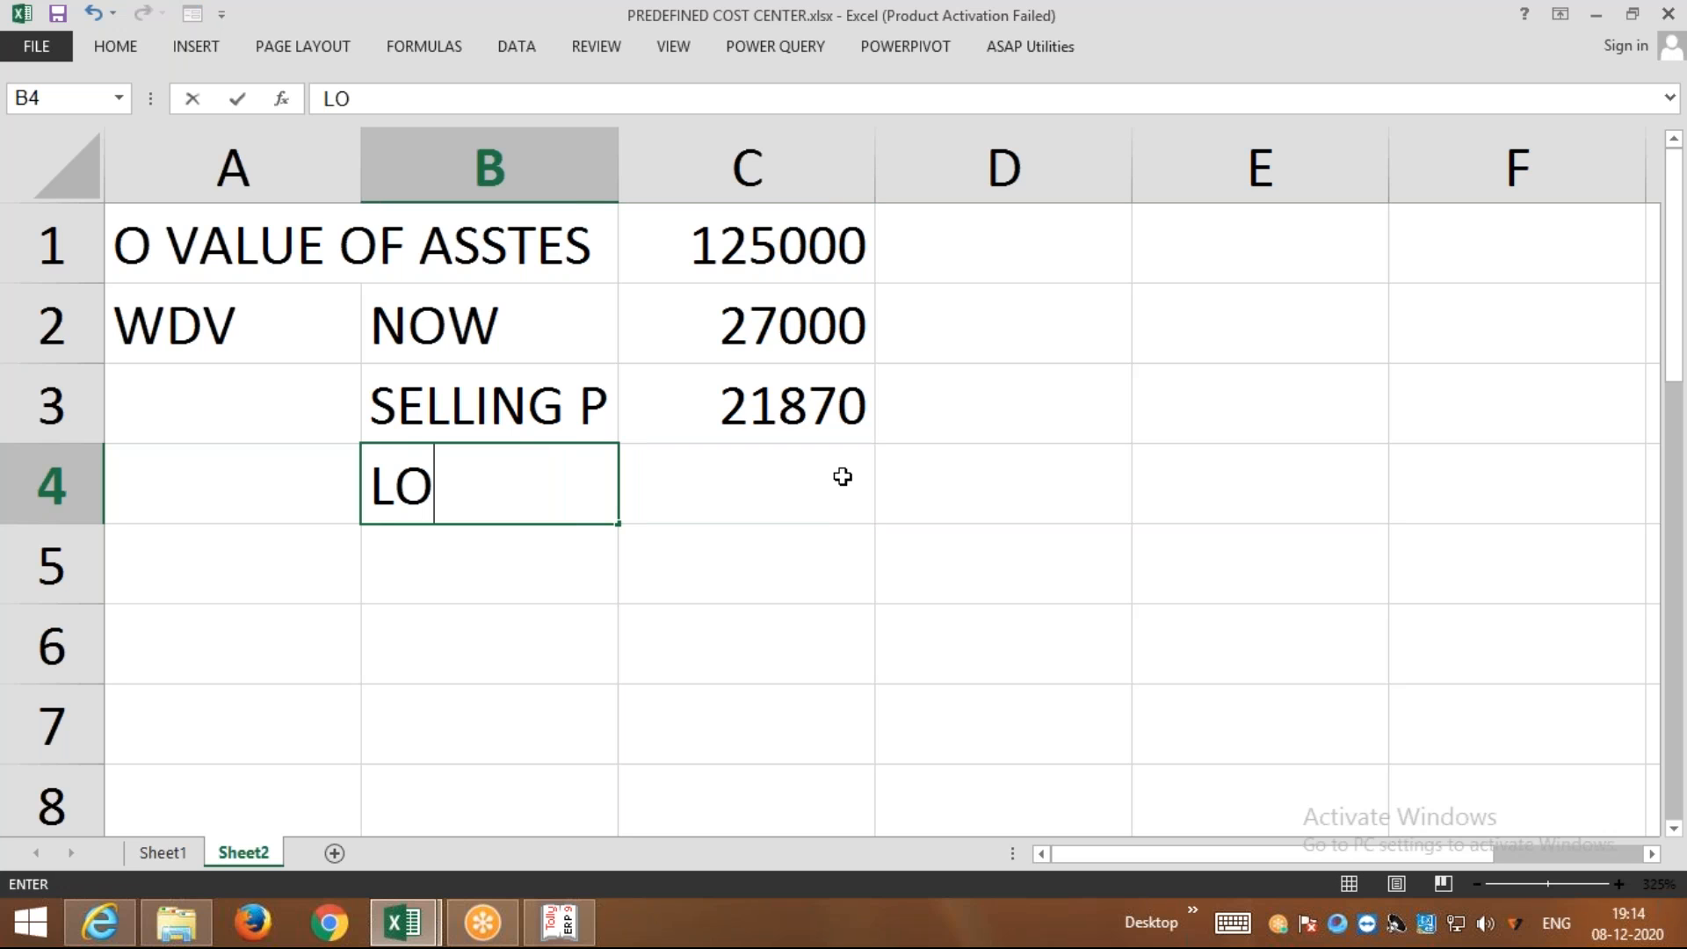
{"action": "type", "text": "SS ON "}
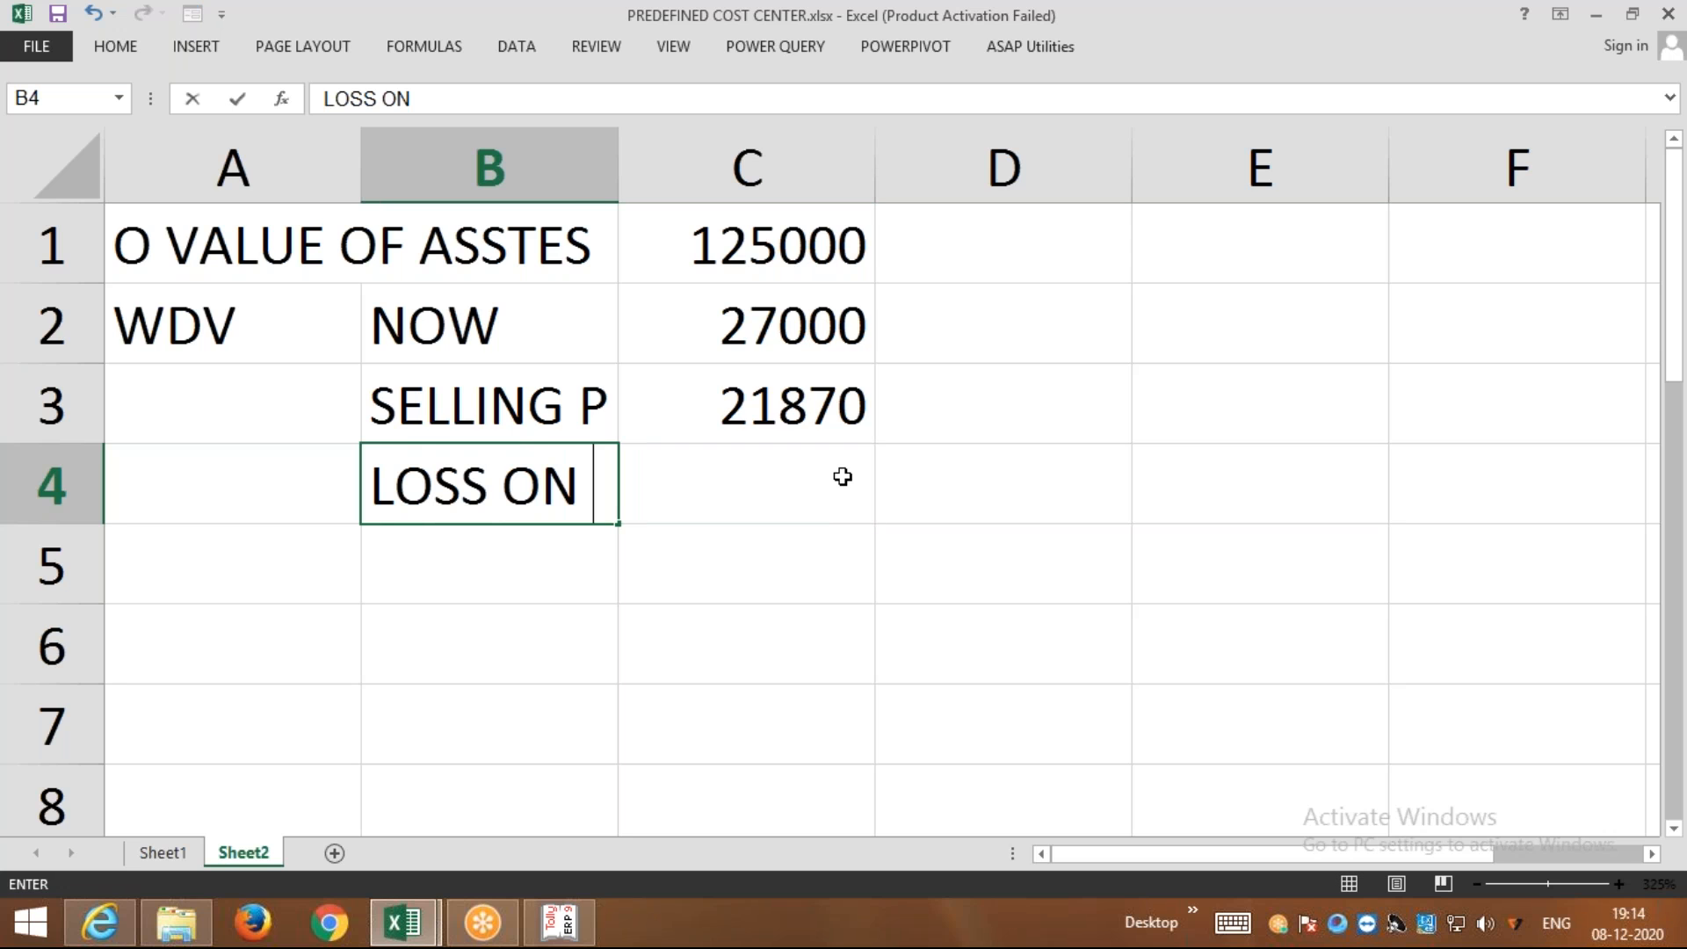
{"action": "type", "text": "SALES"}
{"action": "key", "text": "Tab"}
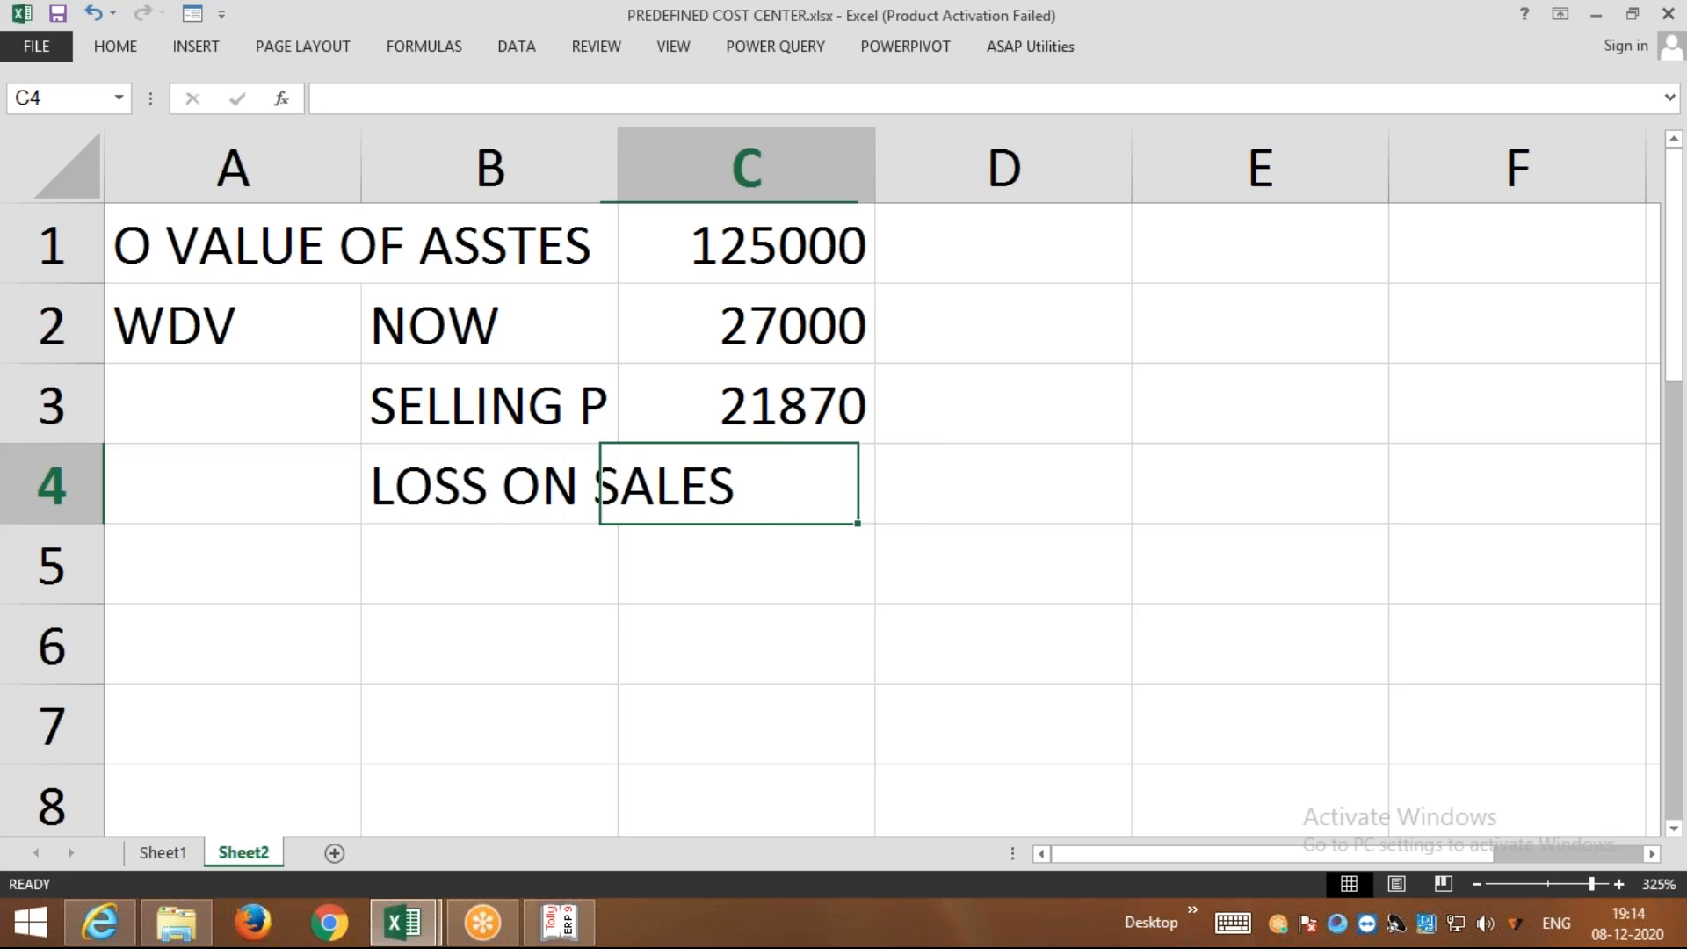
{"action": "left_click_drag", "start_coordinate": [622, 146], "coordinate": [753, 210]}
Calculate the loss on sales in C4 with the formula =C2-C3
{"action": "type", "text": "="}
{"action": "left_click", "coordinate": [925, 342]}
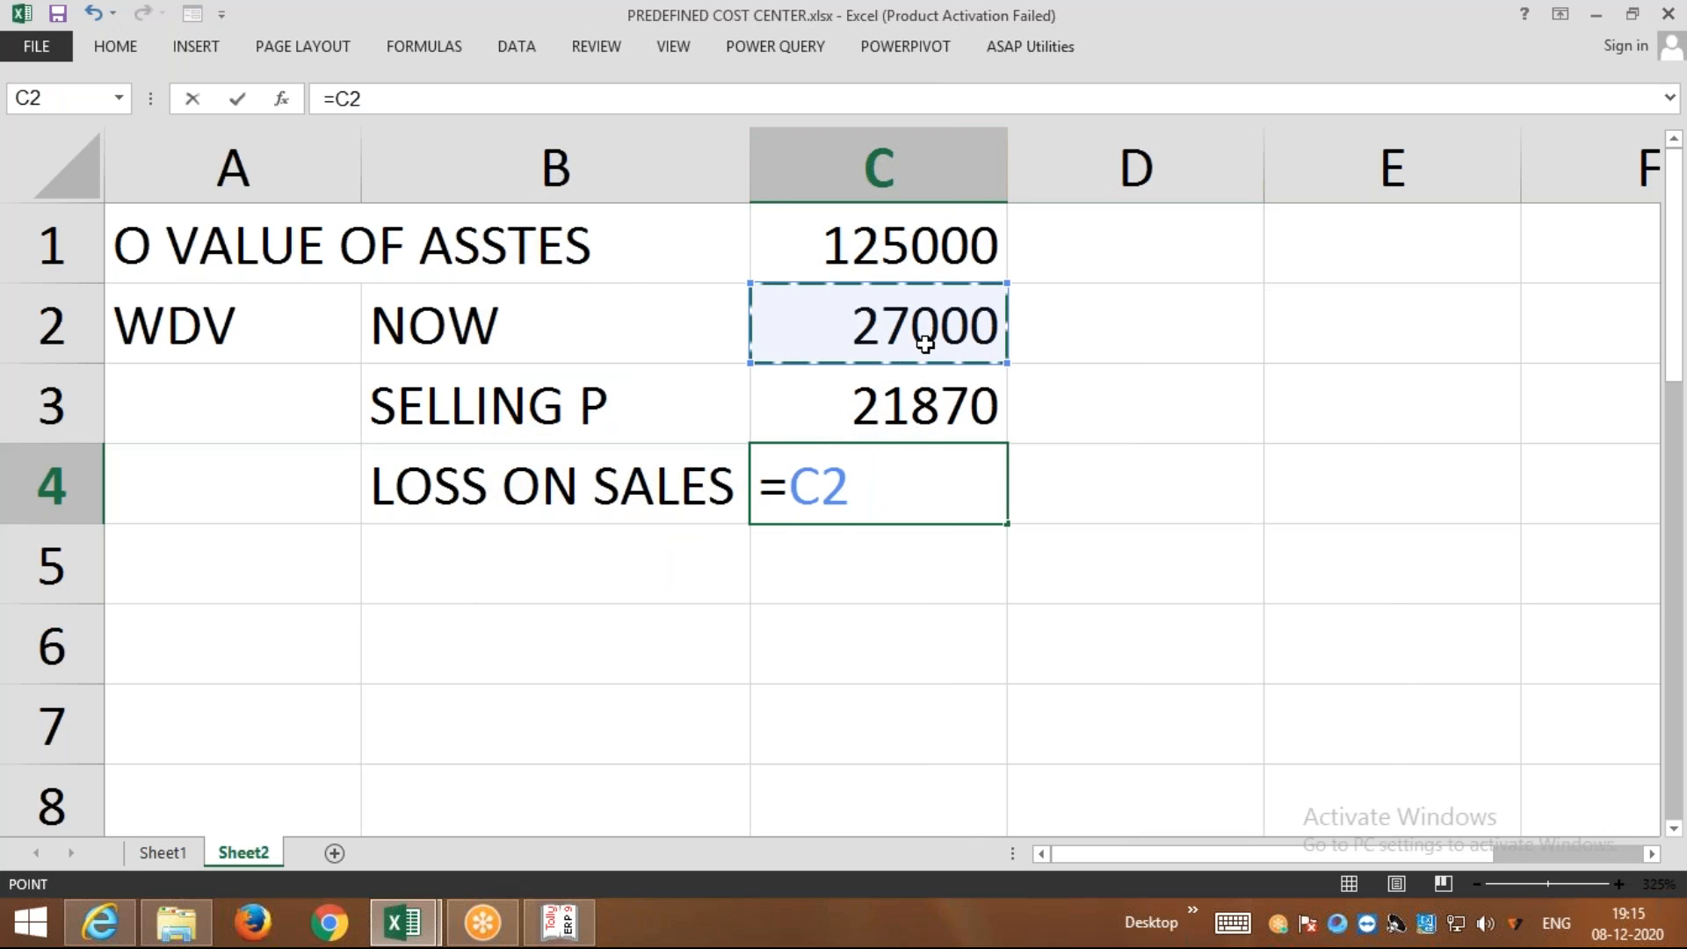
{"action": "type", "text": "-"}
{"action": "left_click", "coordinate": [916, 405]}
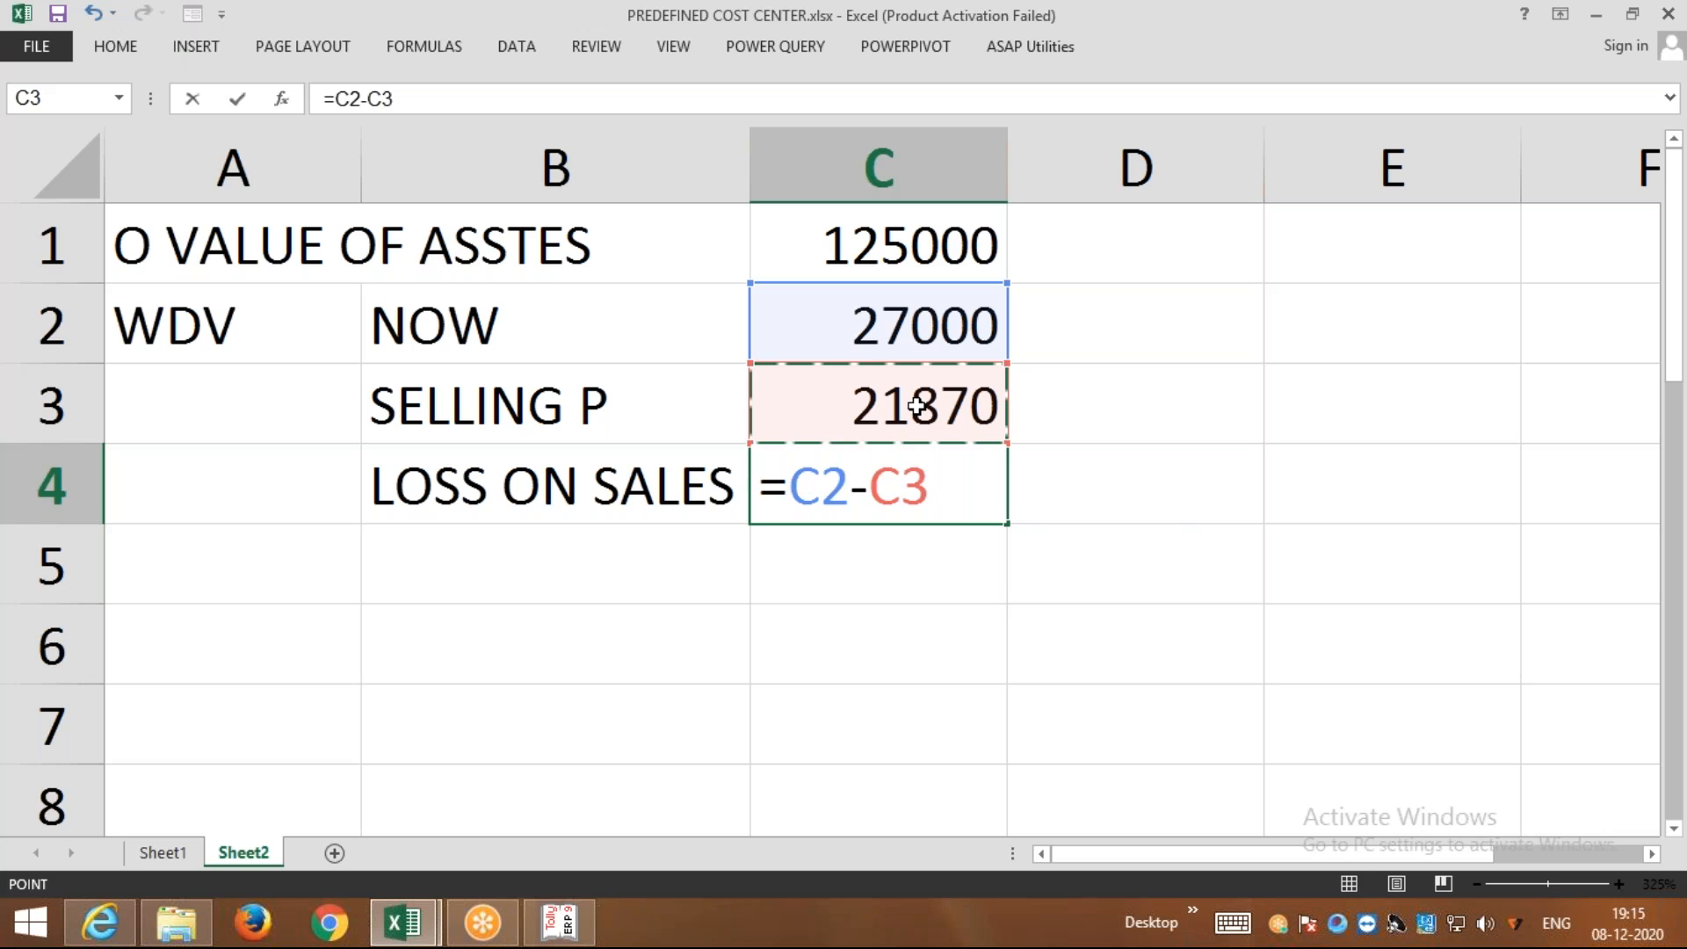
{"action": "key", "text": "Return"}
Highlight the loss on sales result in C4 with the standard orange fill colour
{"action": "left_click", "coordinate": [975, 482]}
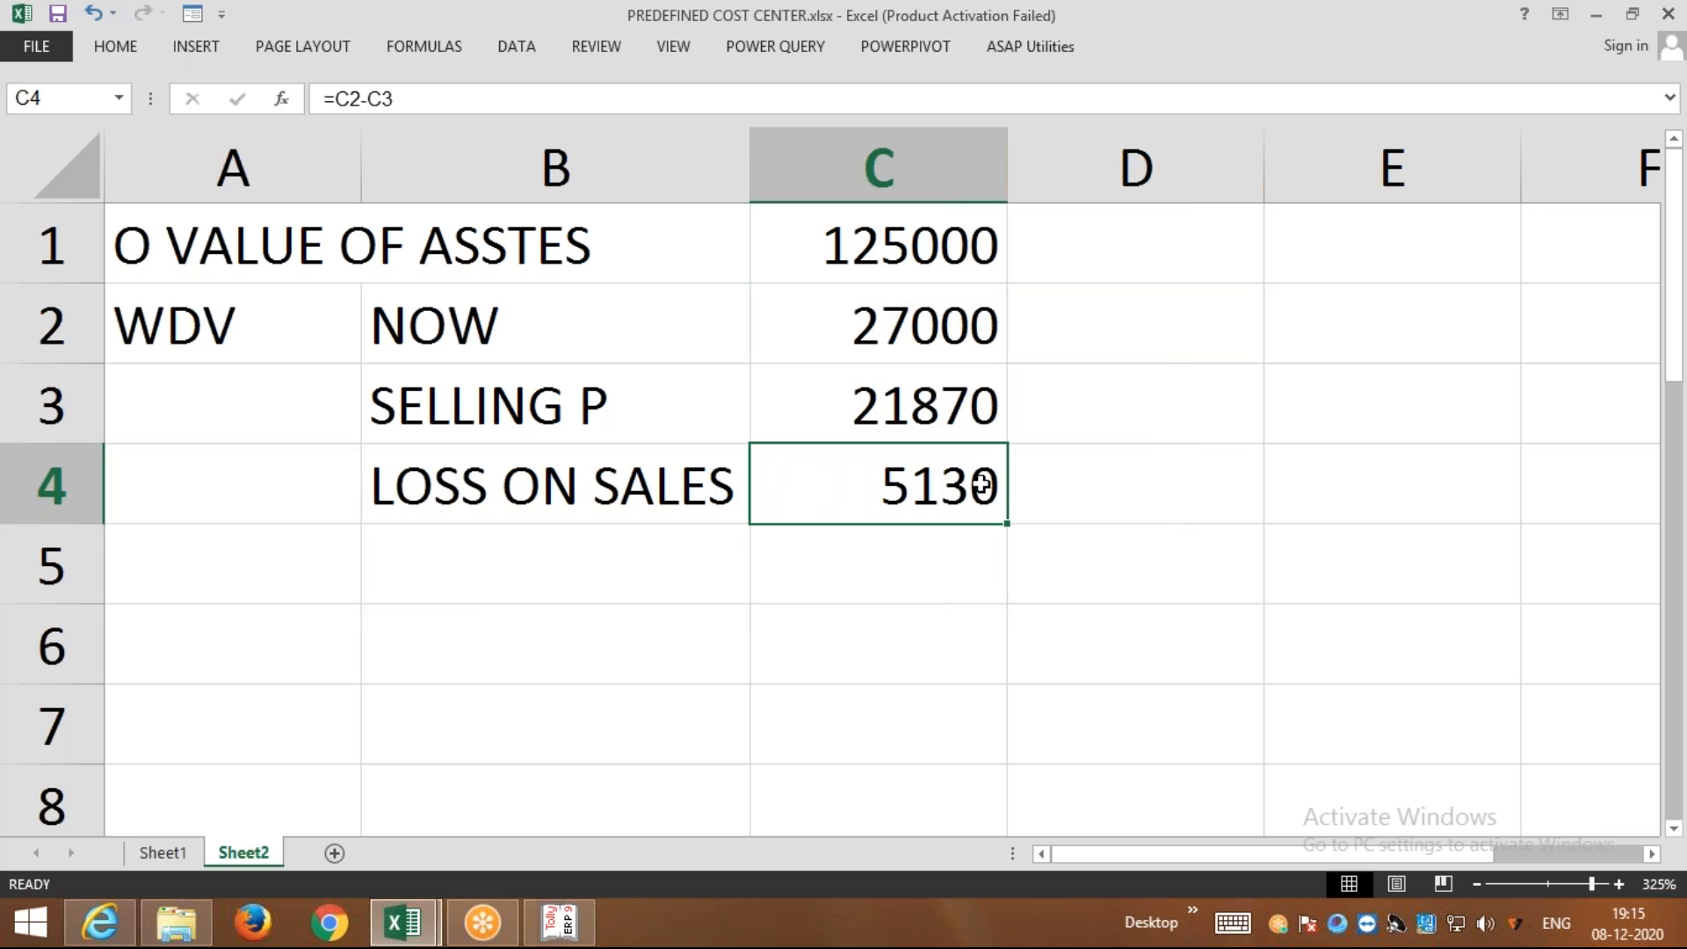
{"action": "left_click", "coordinate": [115, 49]}
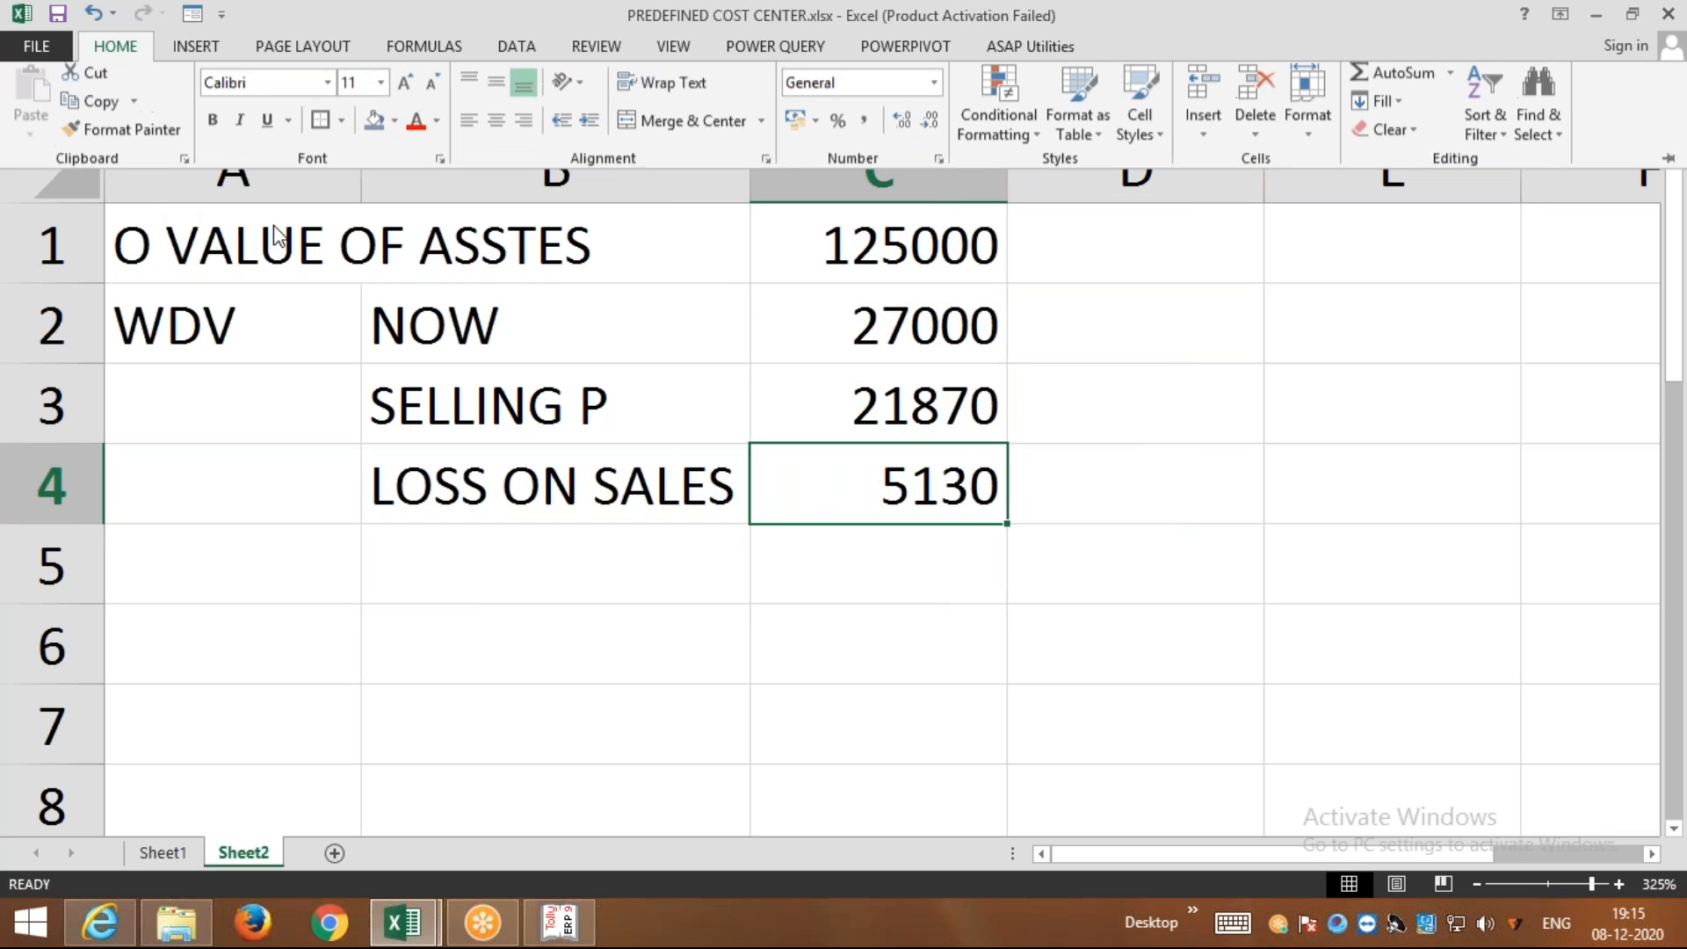
{"action": "left_click", "coordinate": [394, 128]}
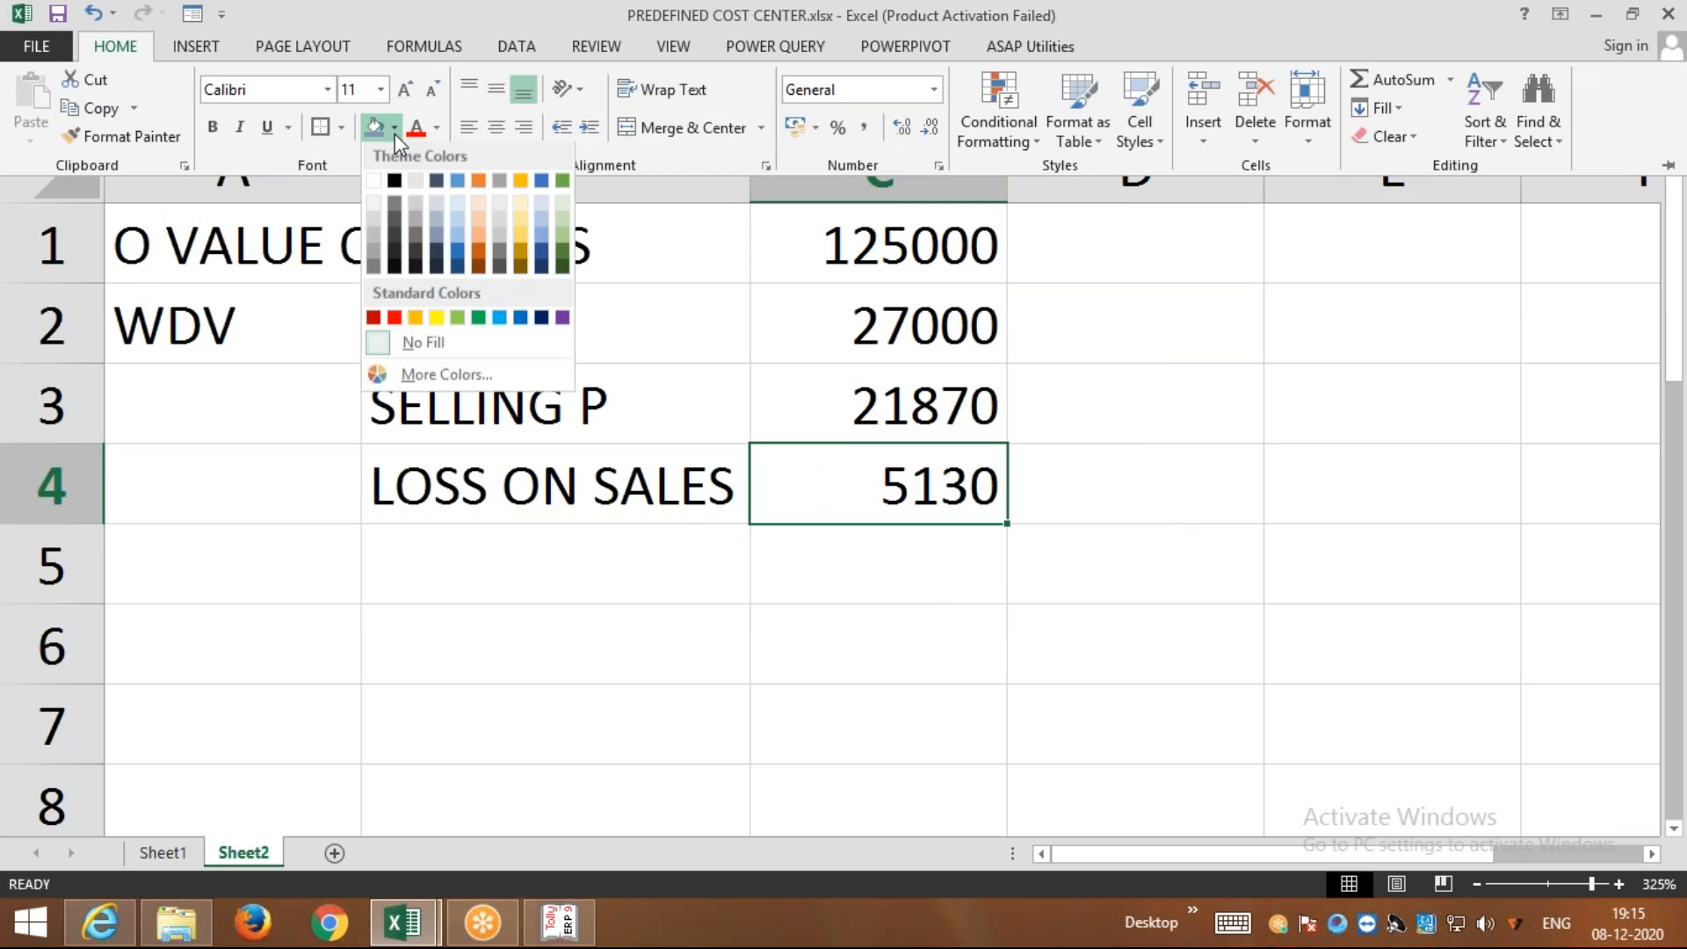
{"action": "left_click", "coordinate": [411, 321]}
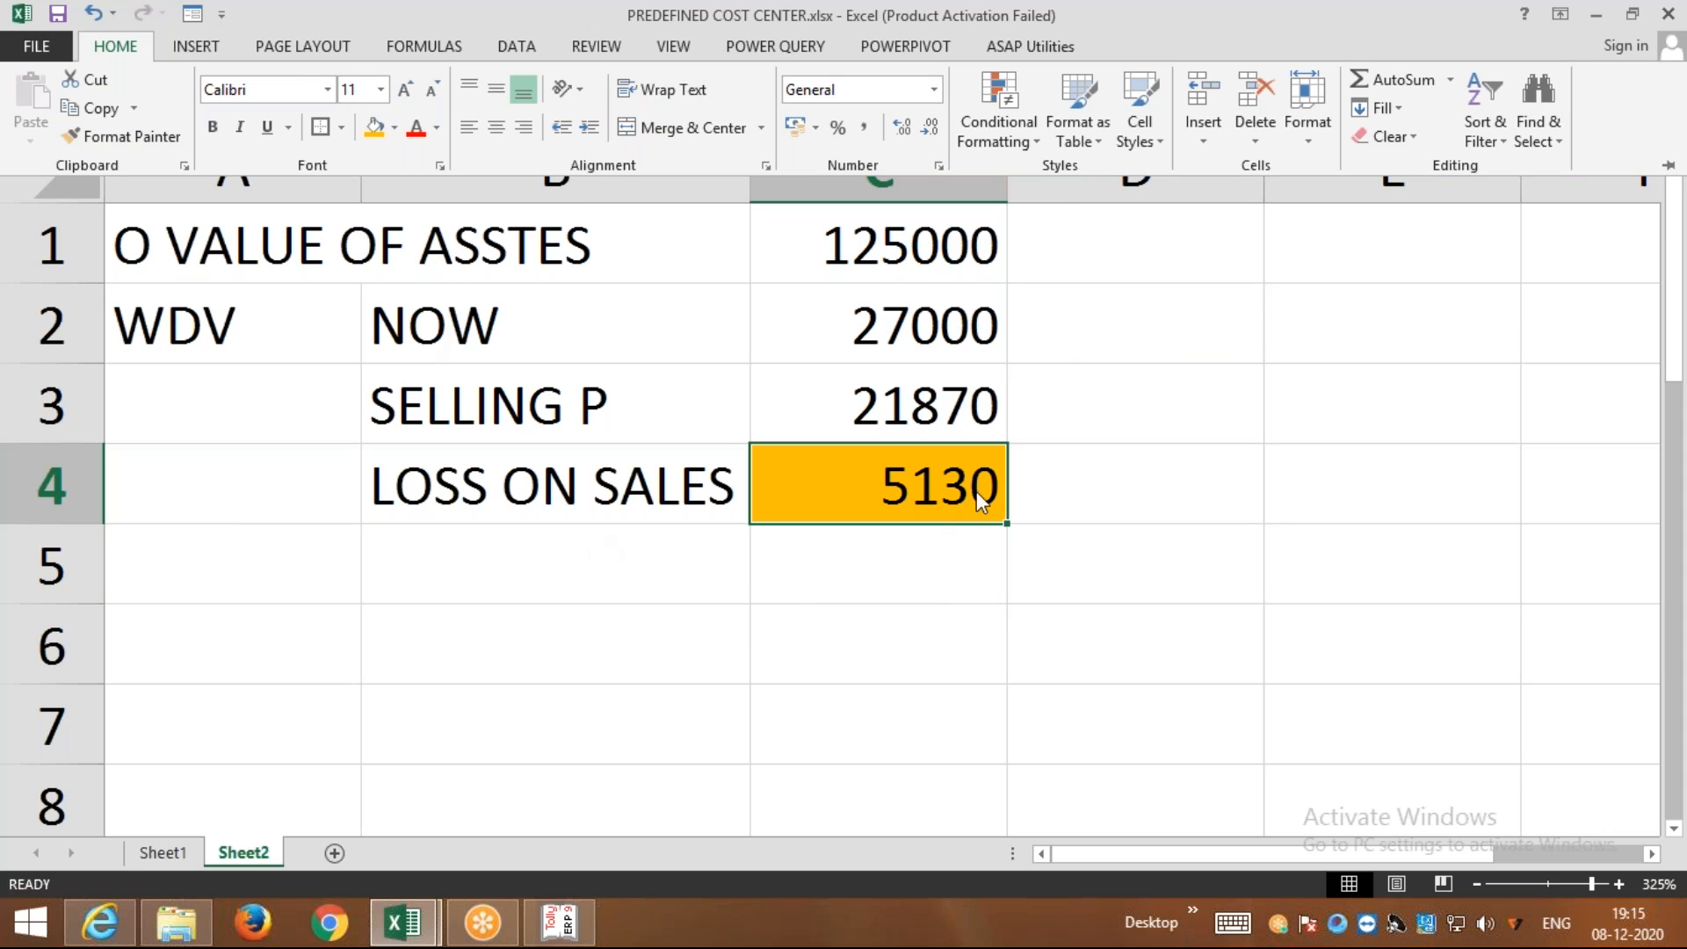
Start the journal entry in row 5 with the label COR ....DR in A5 and the amount 21870 in B5
{"action": "left_click", "coordinate": [216, 576]}
{"action": "left_click", "coordinate": [218, 577]}
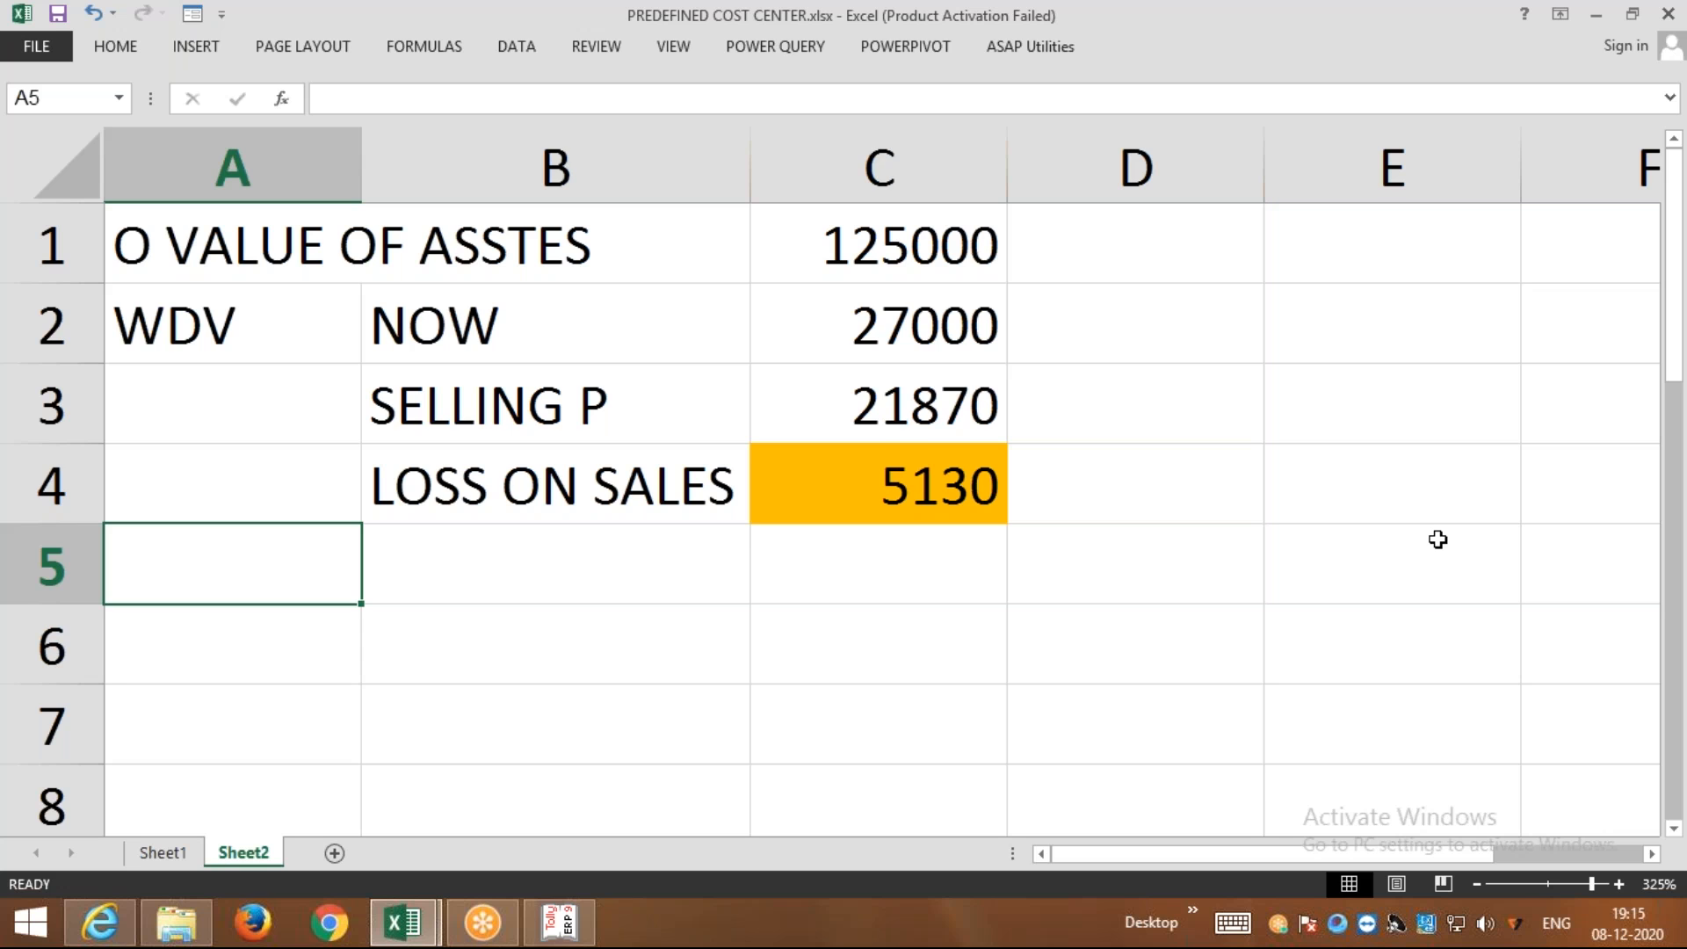
{"action": "type", "text": "COR ....DR"}
{"action": "key", "text": "ctrl+Return"}
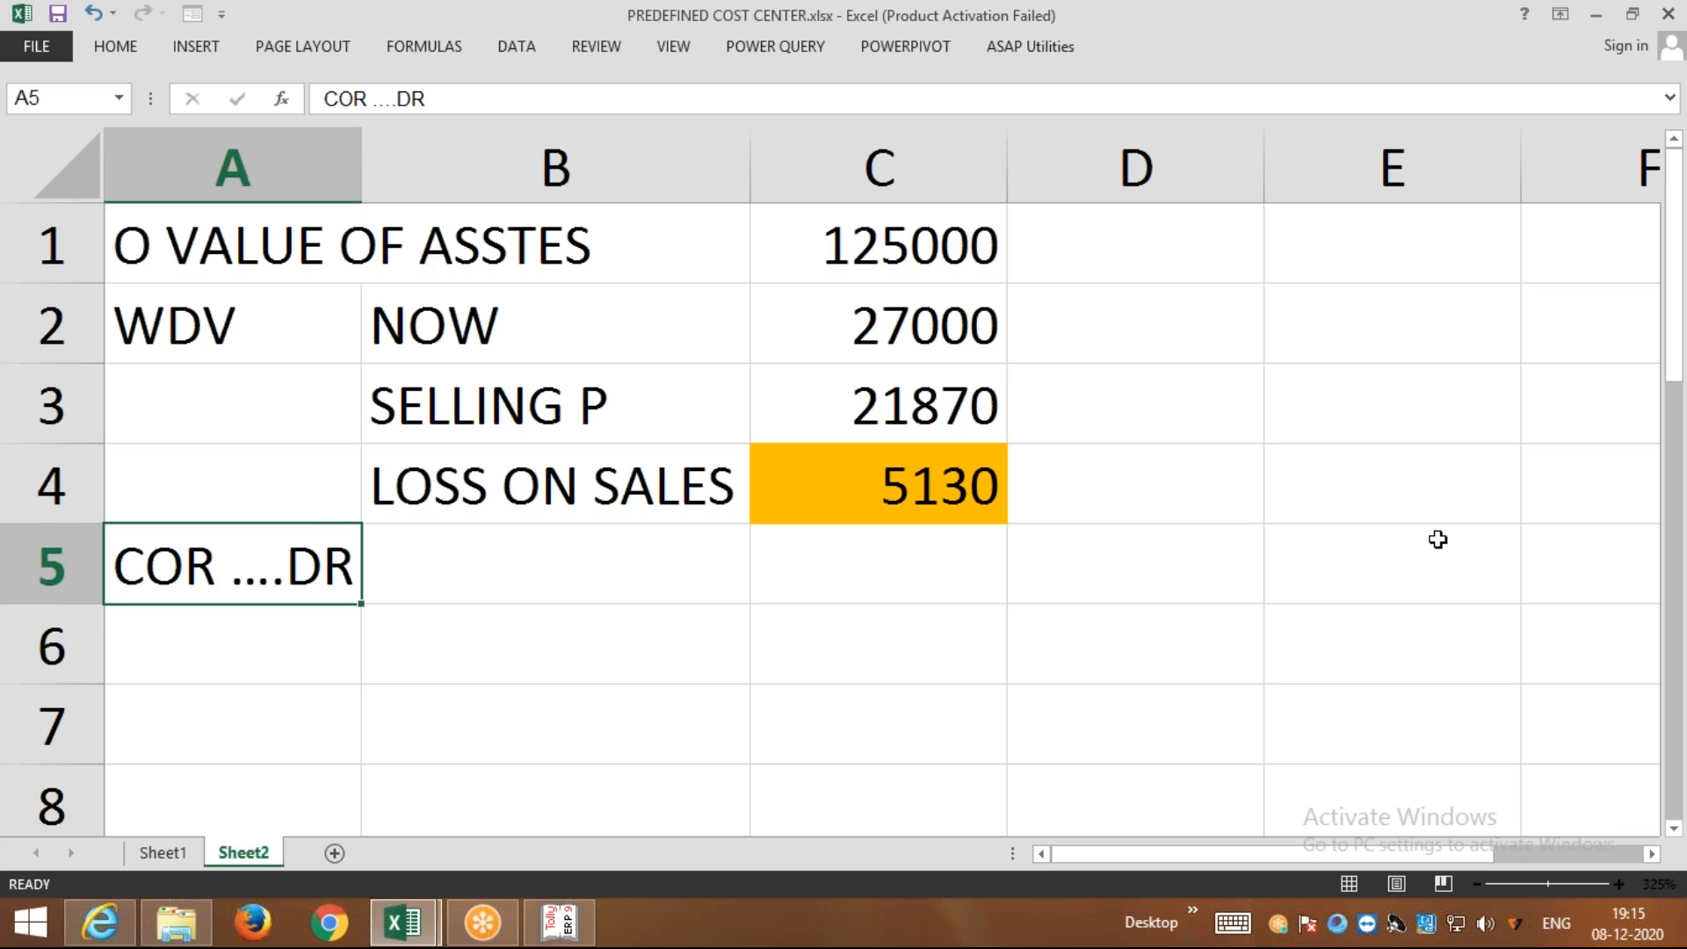
{"action": "key", "text": "Tab"}
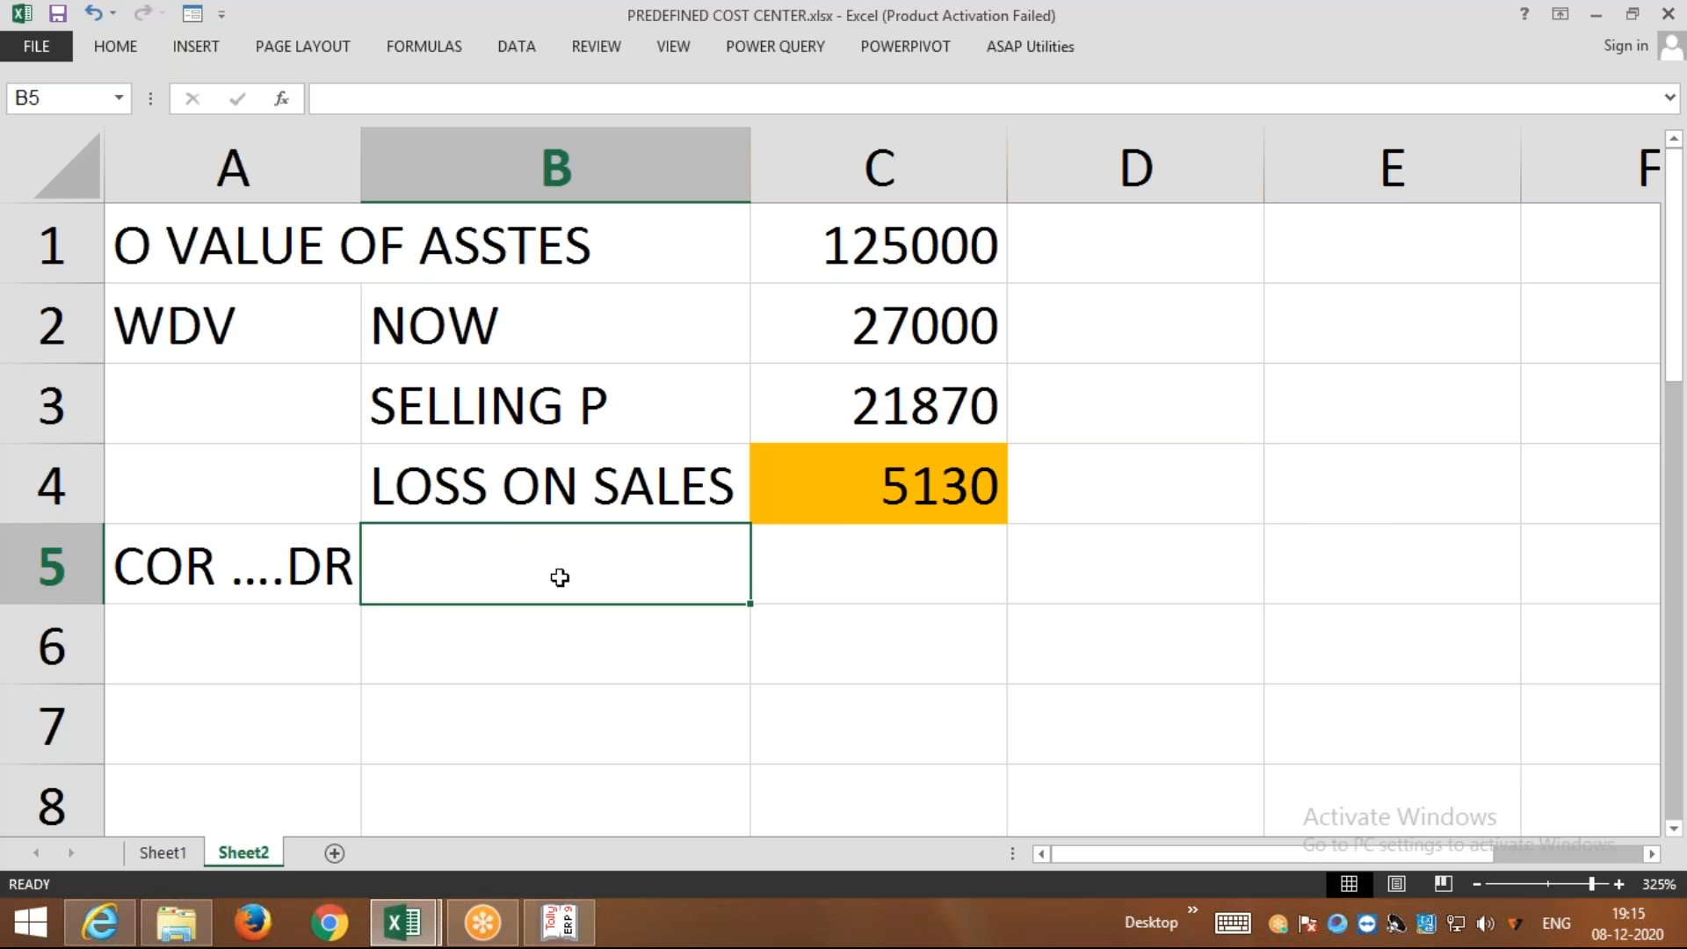
{"action": "type", "text": "21"}
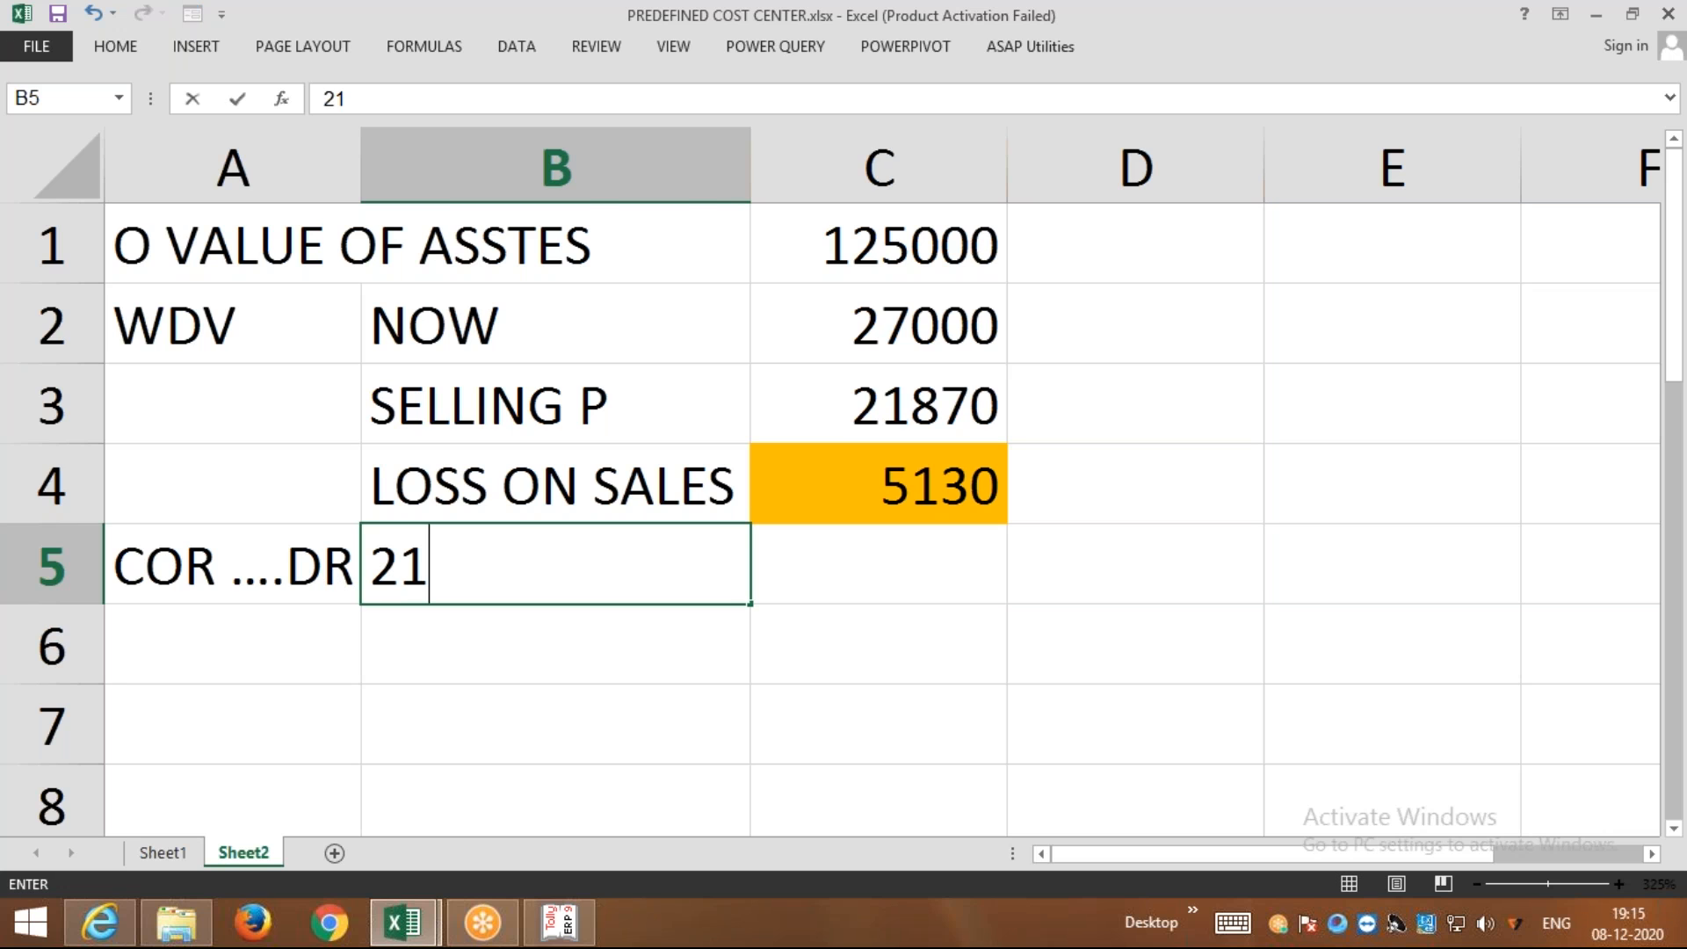
{"action": "type", "text": "870"}
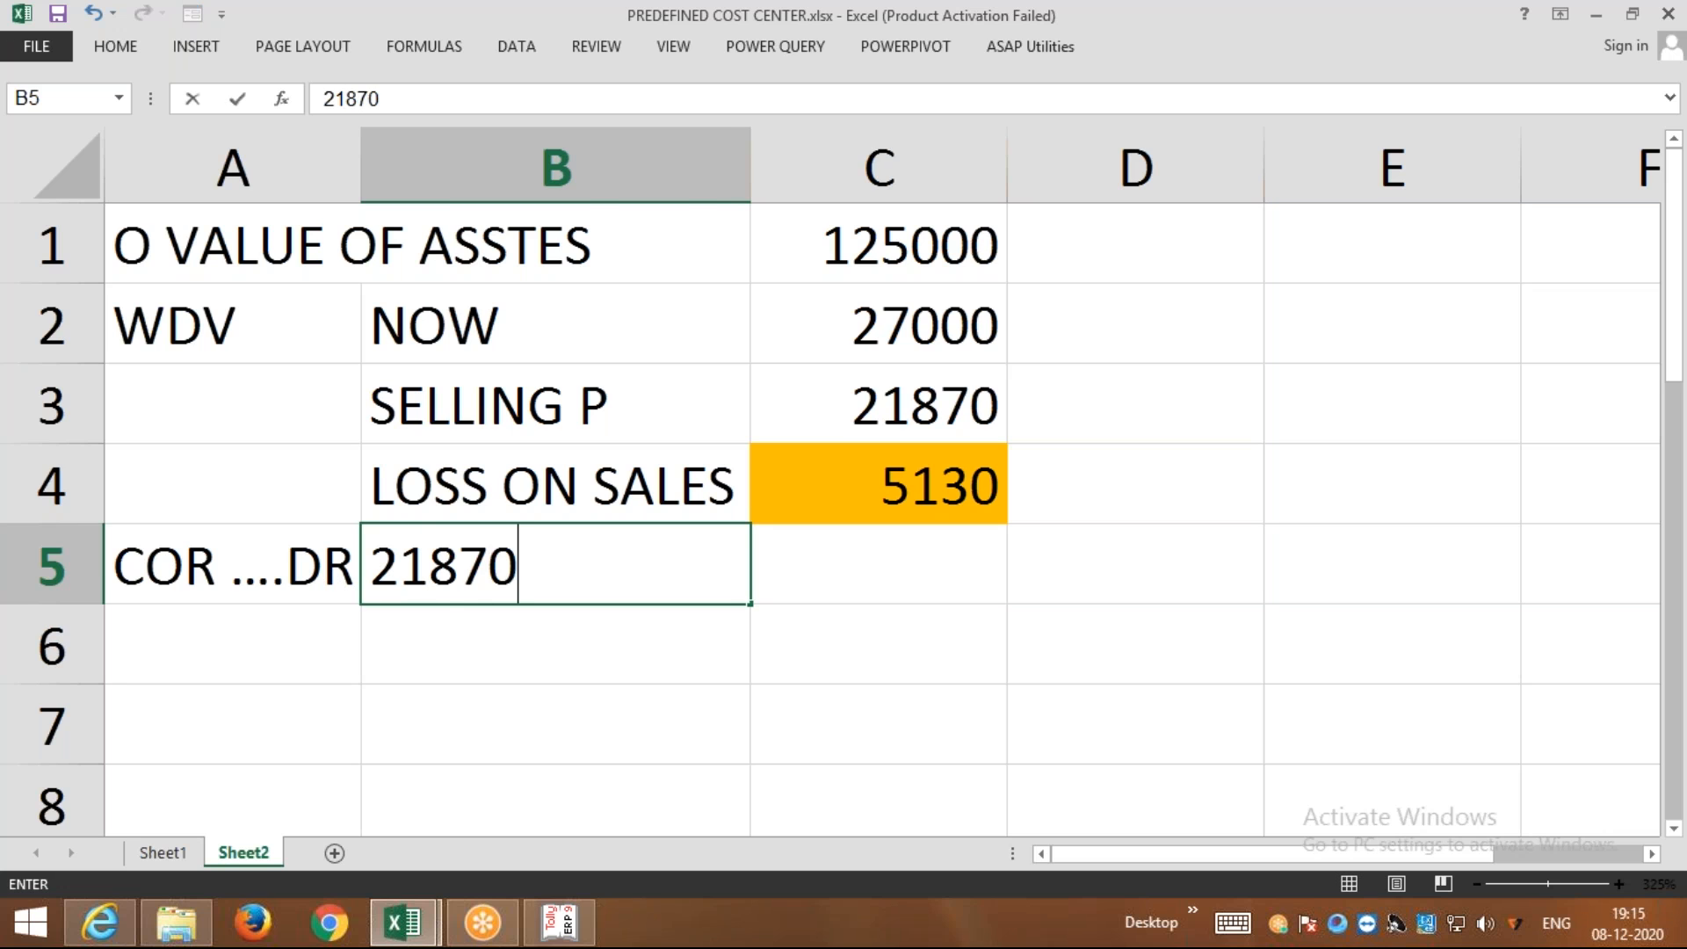
{"action": "key", "text": "Return"}
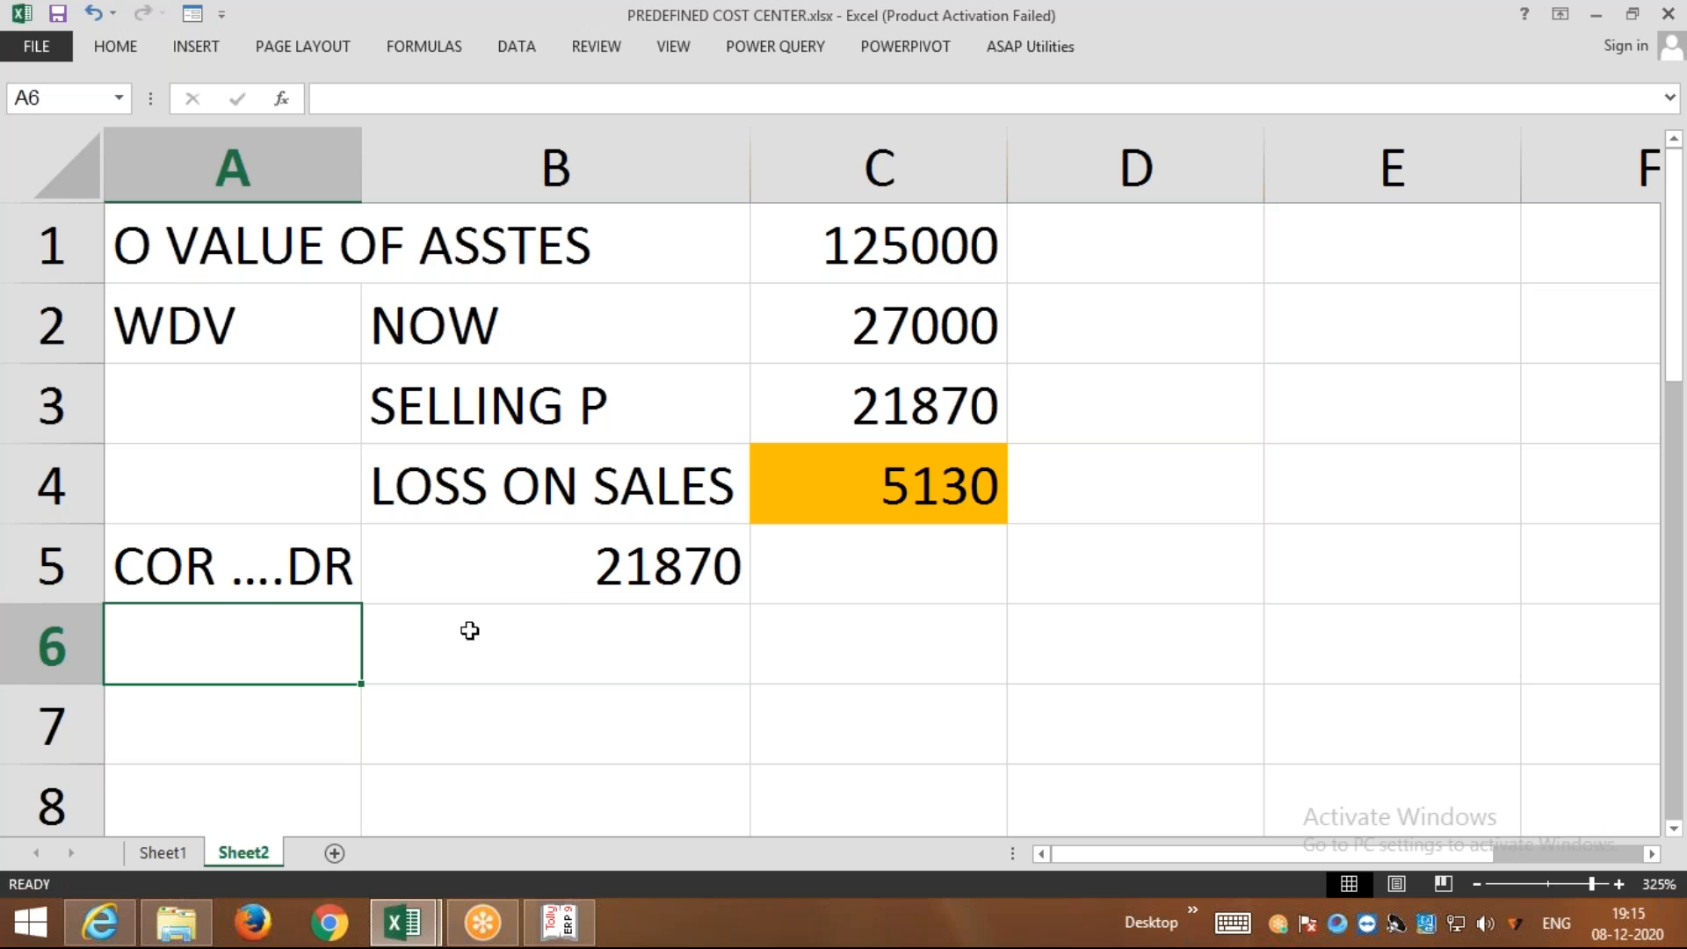
Enter the label LOSS ON SALE OF ASSETS in cell A6
{"action": "type", "text": "LO"}
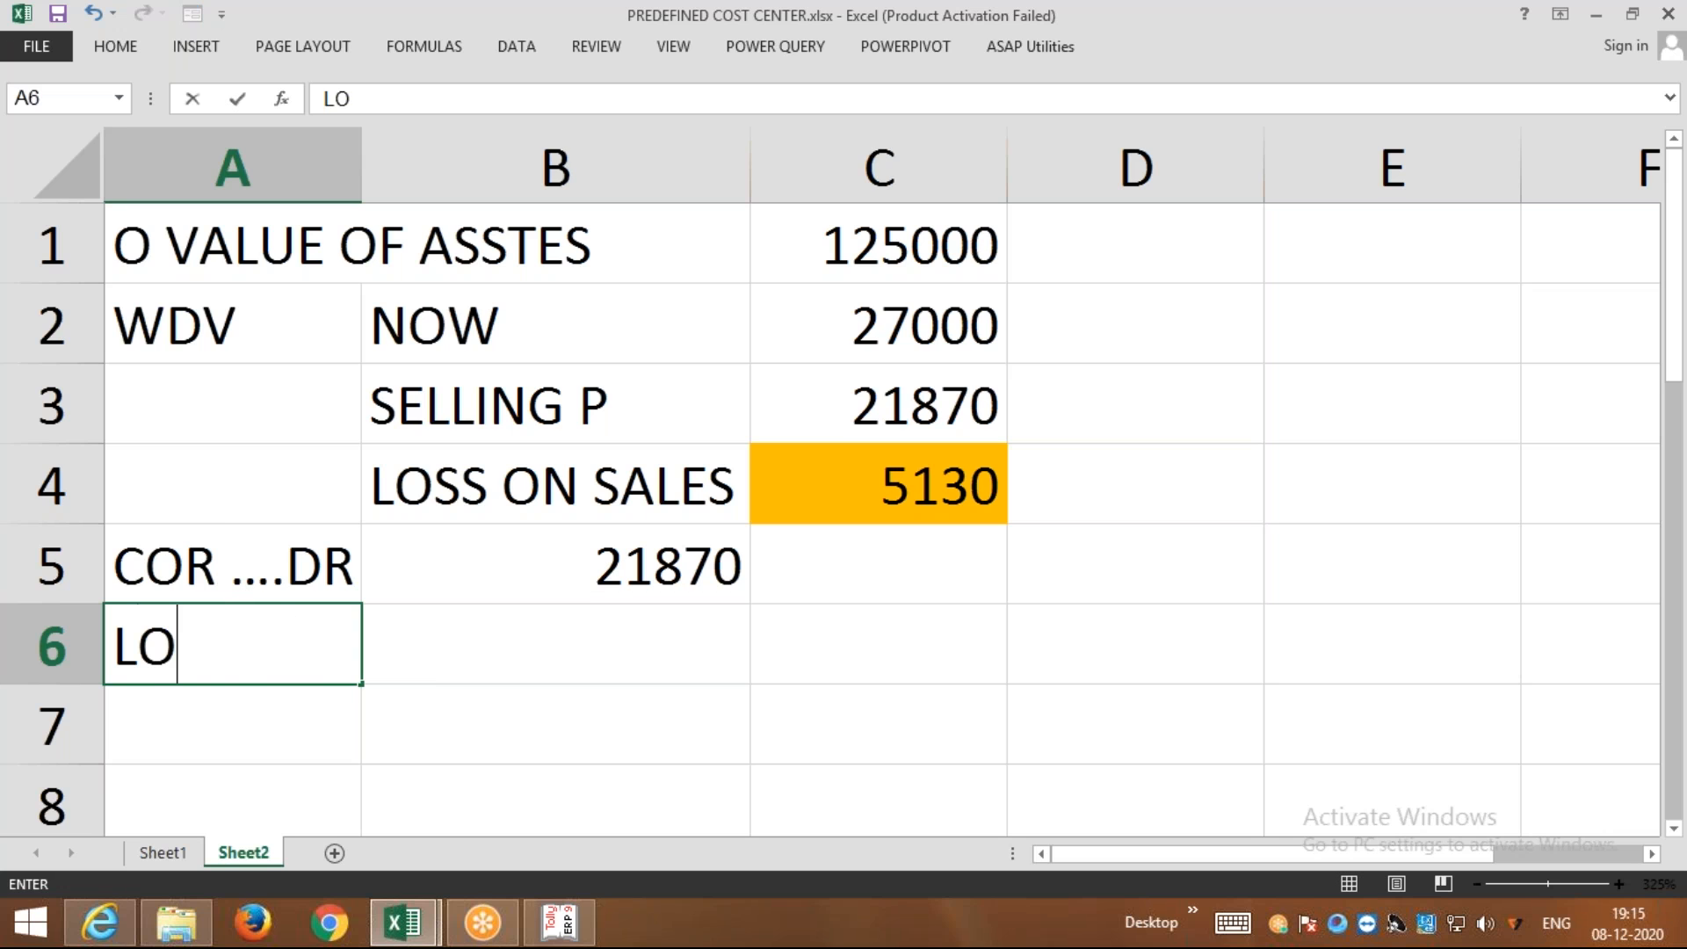
{"action": "type", "text": "SS ON S"}
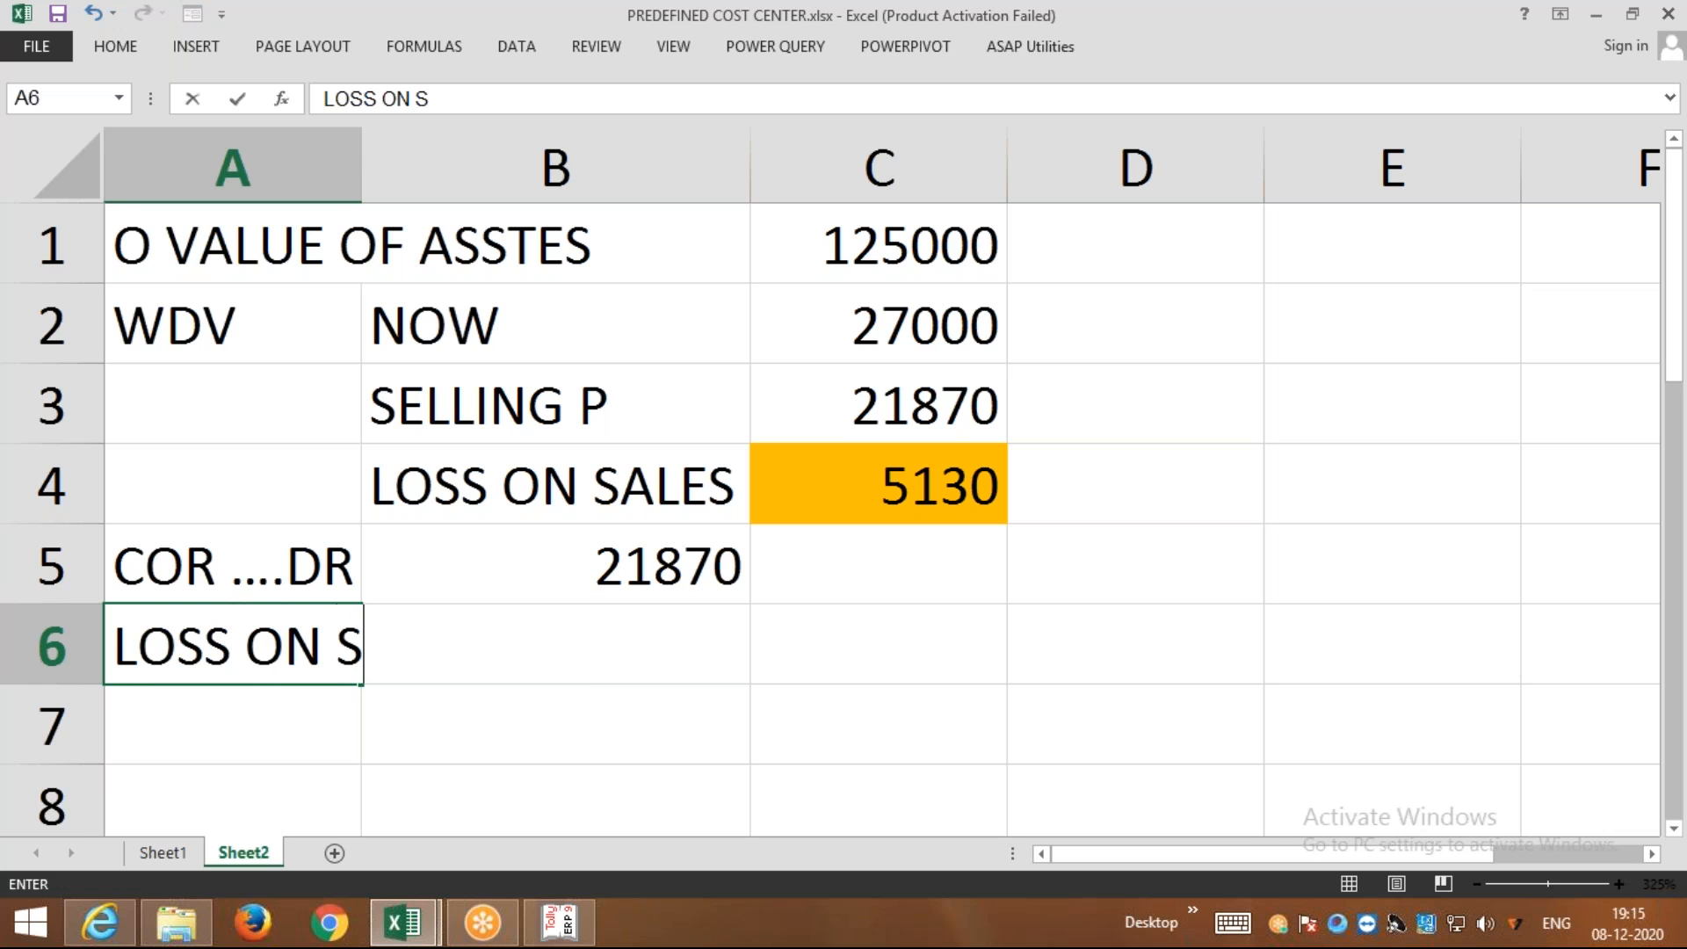
{"action": "type", "text": "ALE O"}
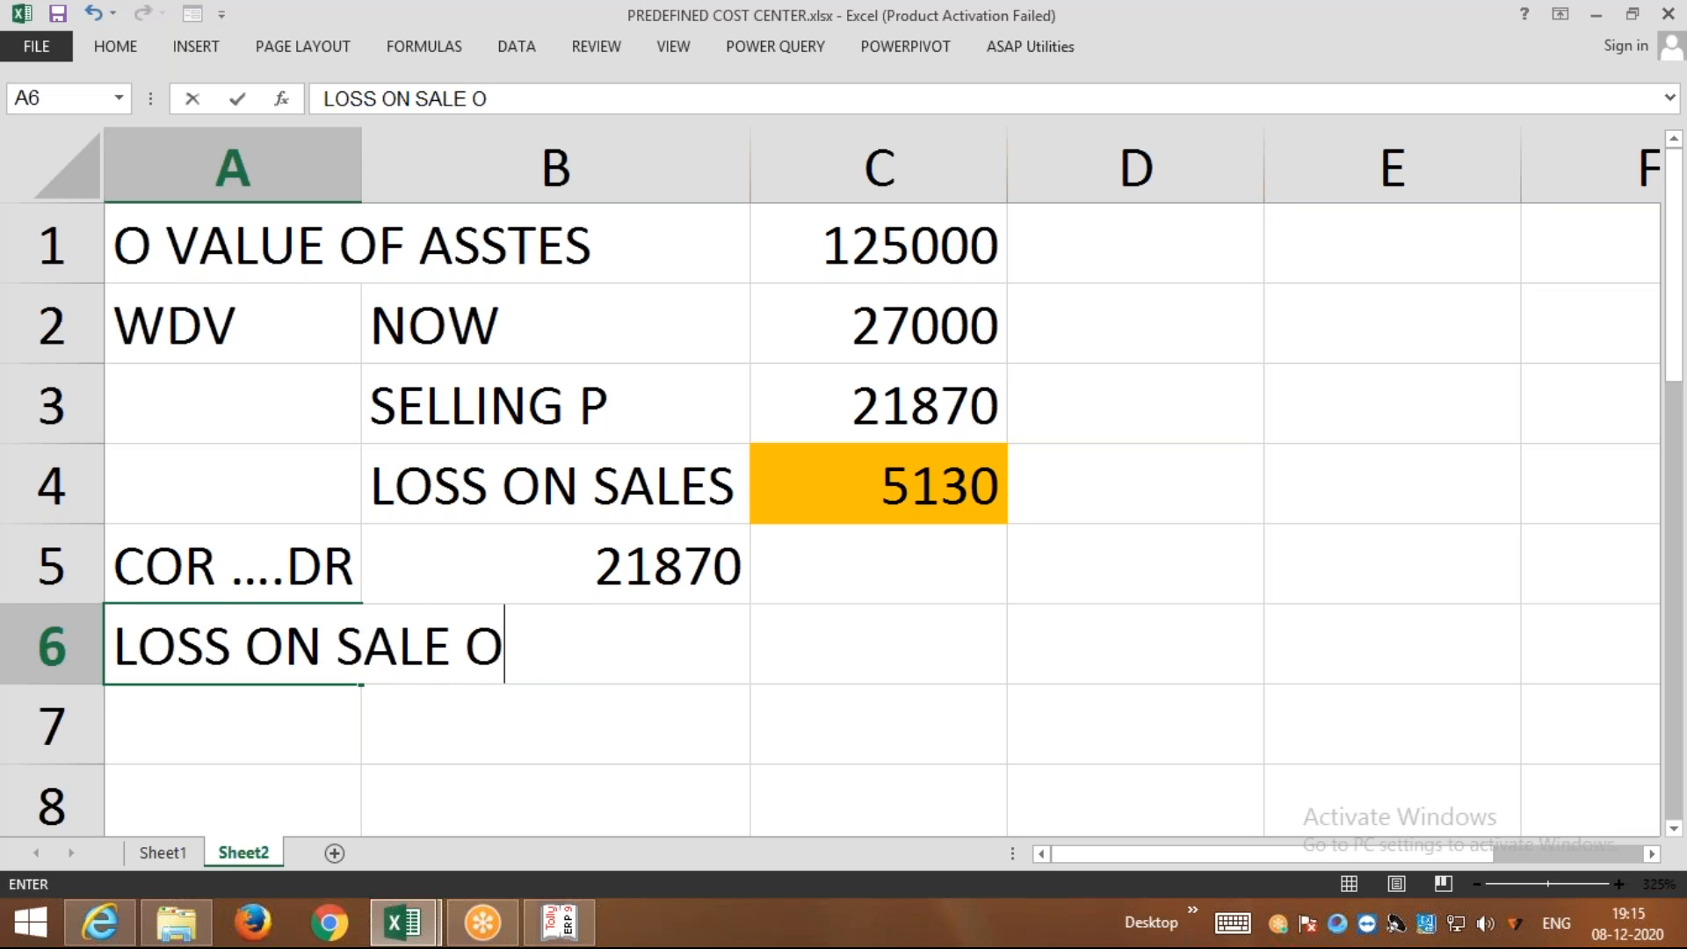
{"action": "type", "text": "F ASS"}
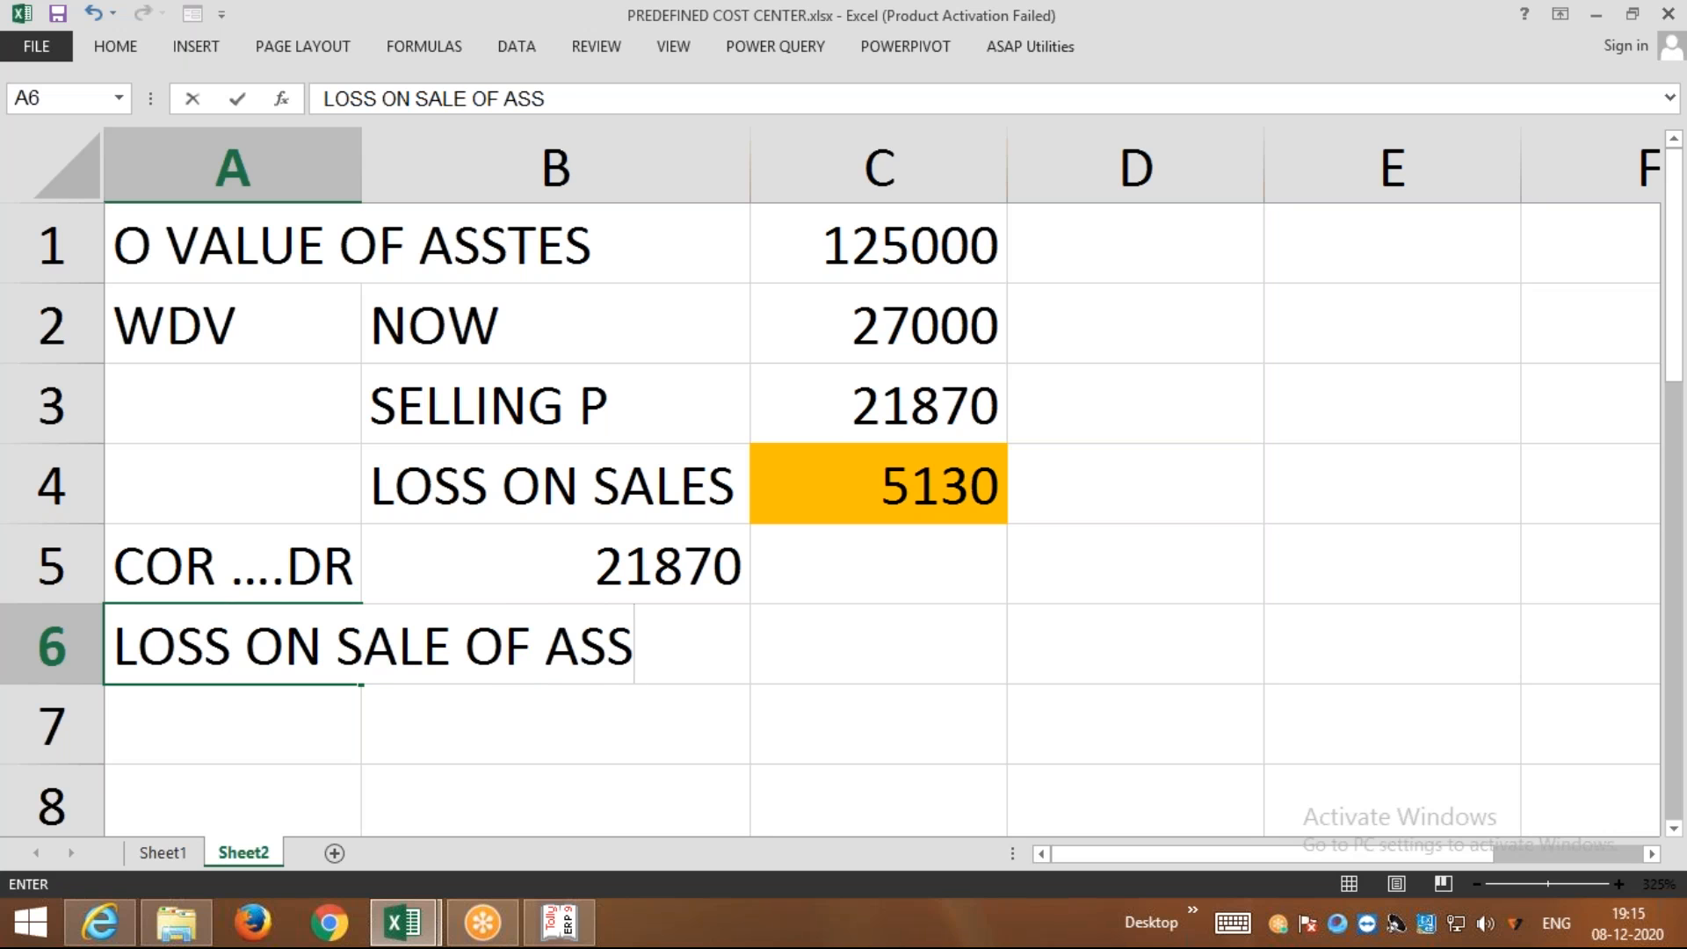
{"action": "type", "text": "ETS"}
{"action": "key", "text": "Tab"}
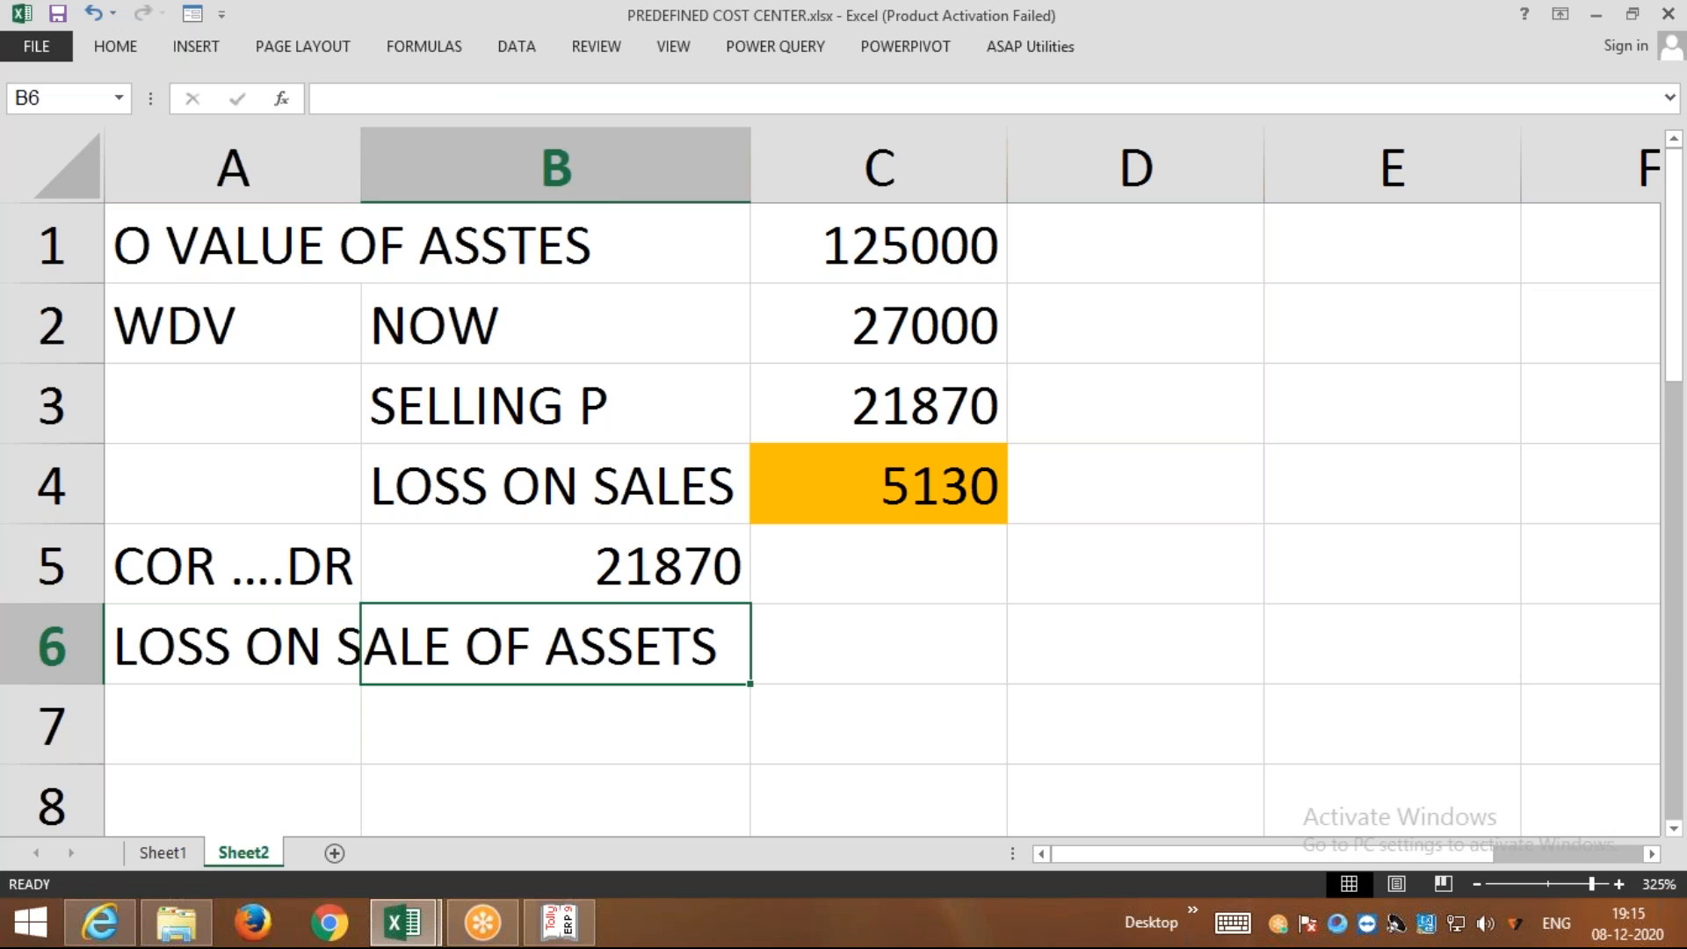
Move the 21870 amount from B5 to C5 and enter 5130 below it in C6
{"action": "left_click", "coordinate": [648, 582]}
{"action": "left_click_drag", "start_coordinate": [751, 564], "coordinate": [932, 650]}
{"action": "left_click", "coordinate": [936, 650]}
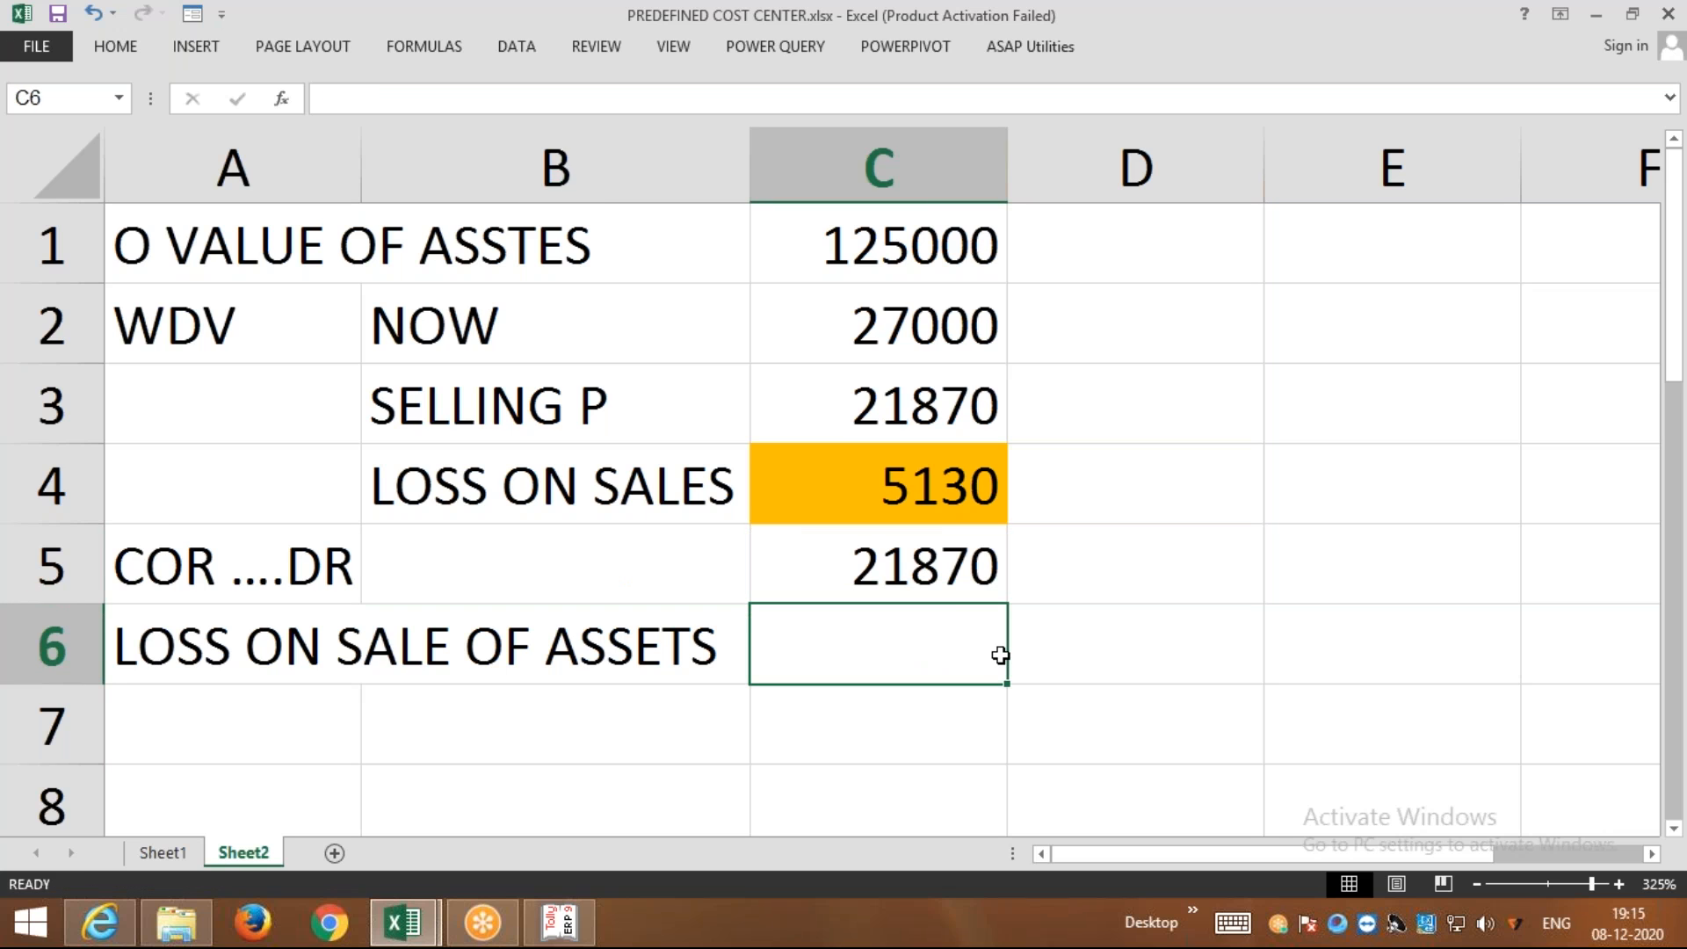
{"action": "type", "text": "51"}
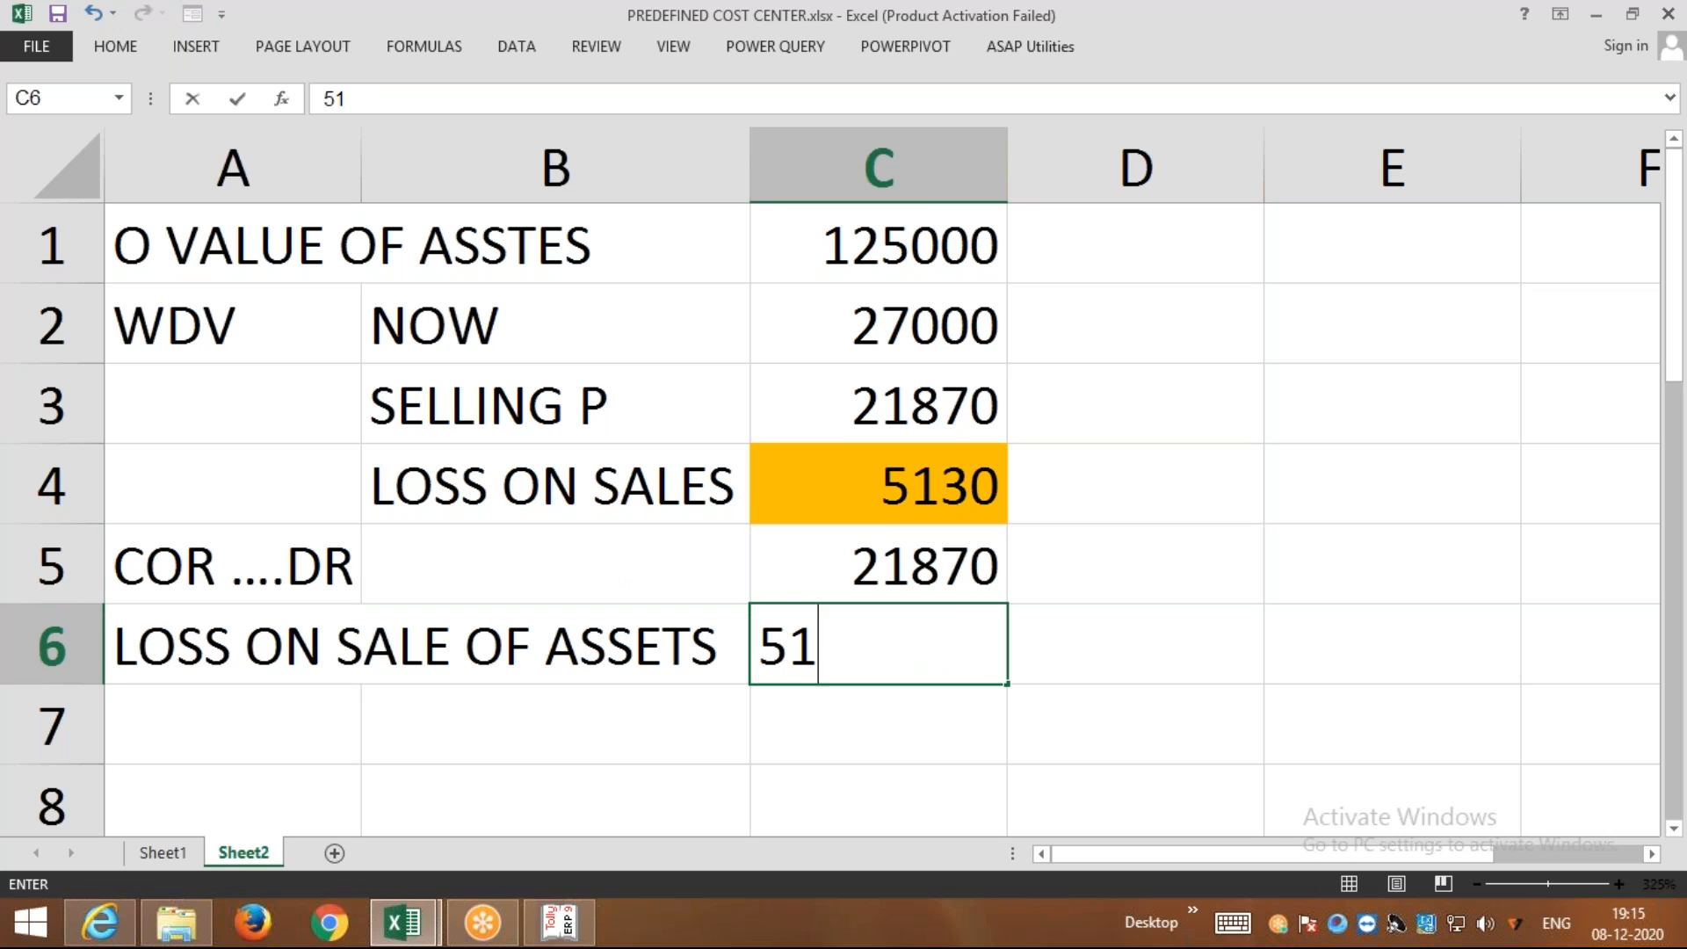
{"action": "type", "text": "30"}
{"action": "key", "text": "Return"}
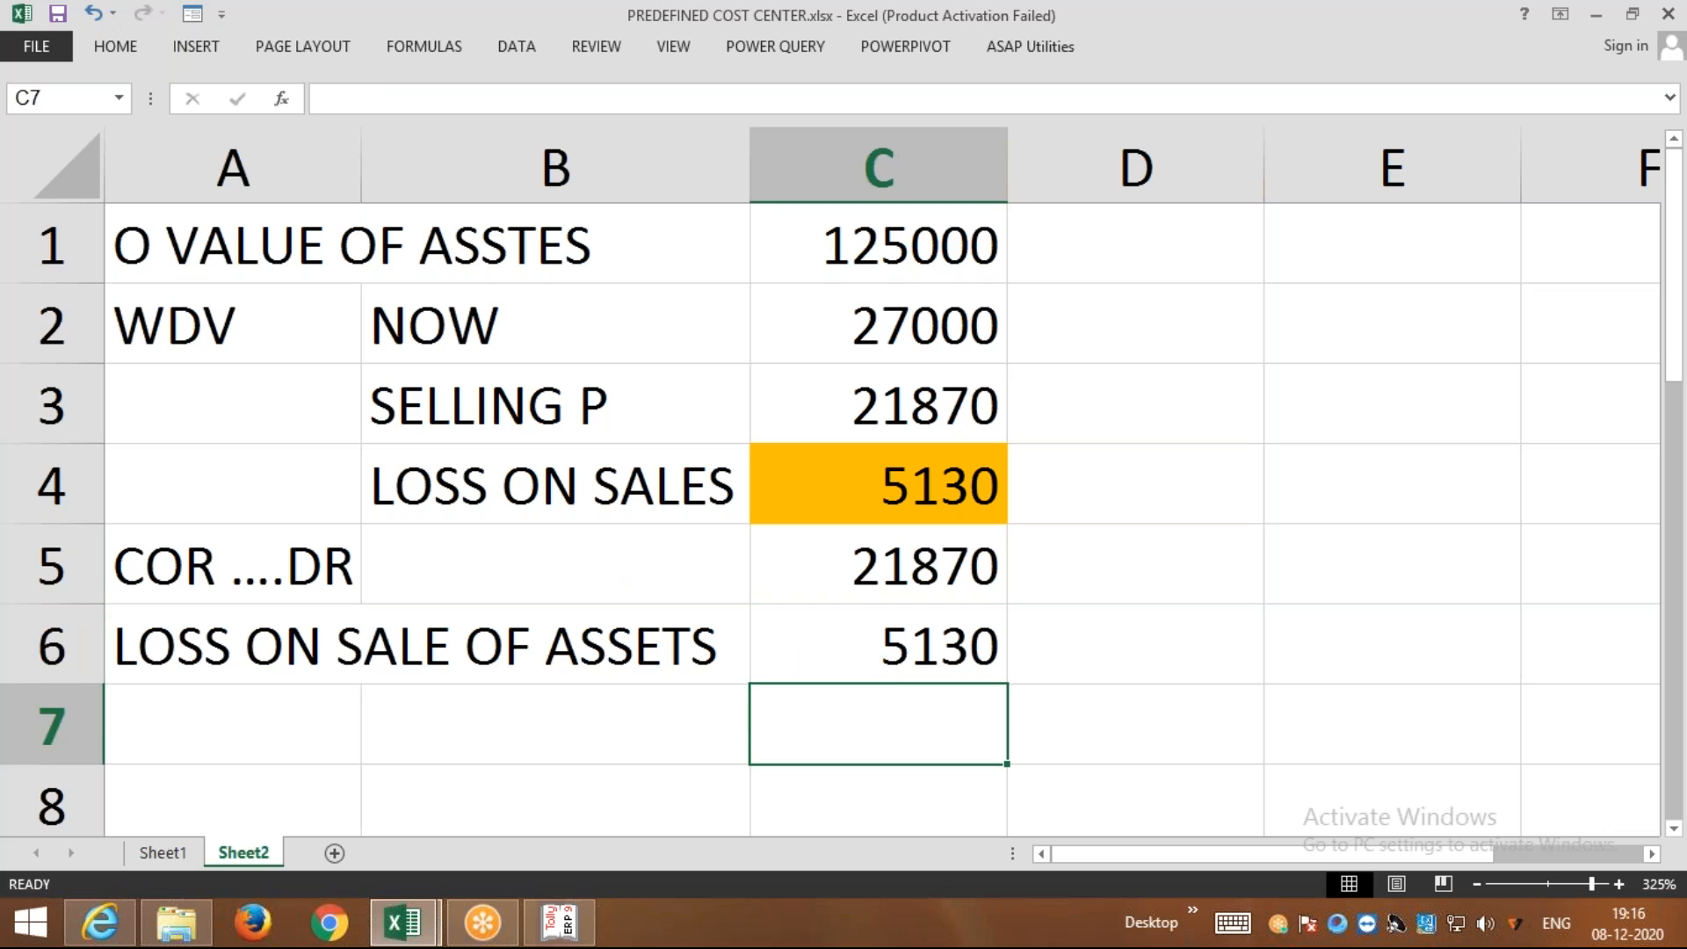
Append ...DR to the LOSS ON SALE OF ASSETS label in A6 and widen column B to fit it
{"action": "left_click", "coordinate": [714, 655]}
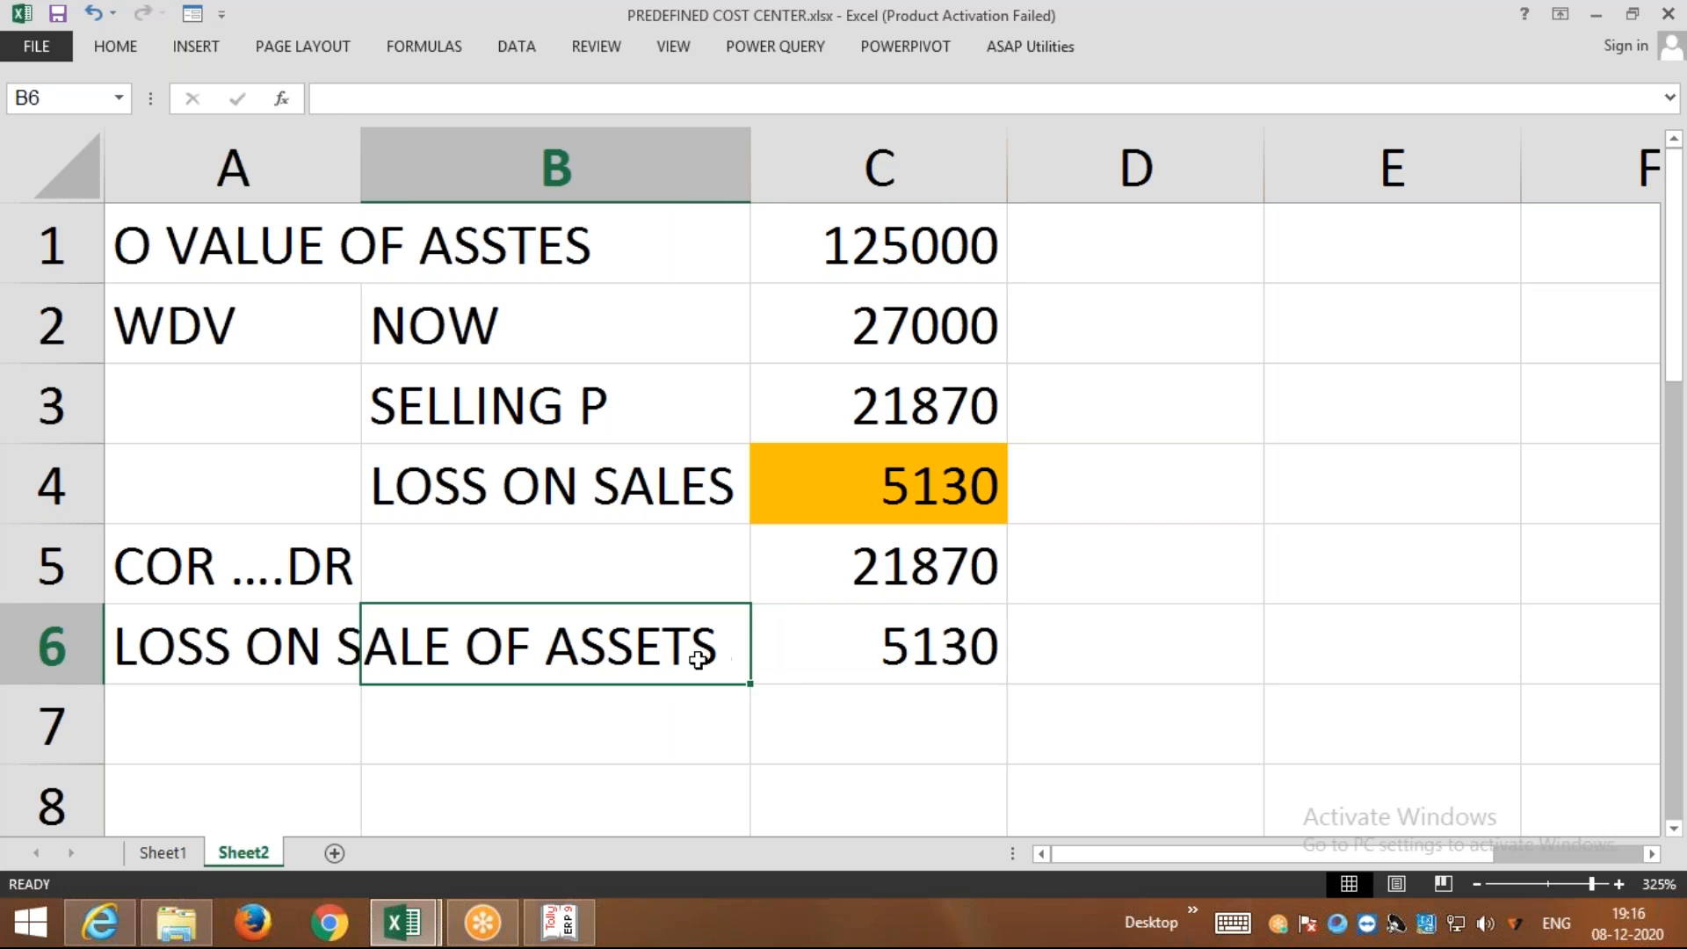
{"action": "left_click", "coordinate": [181, 648]}
{"action": "left_click", "coordinate": [588, 100]}
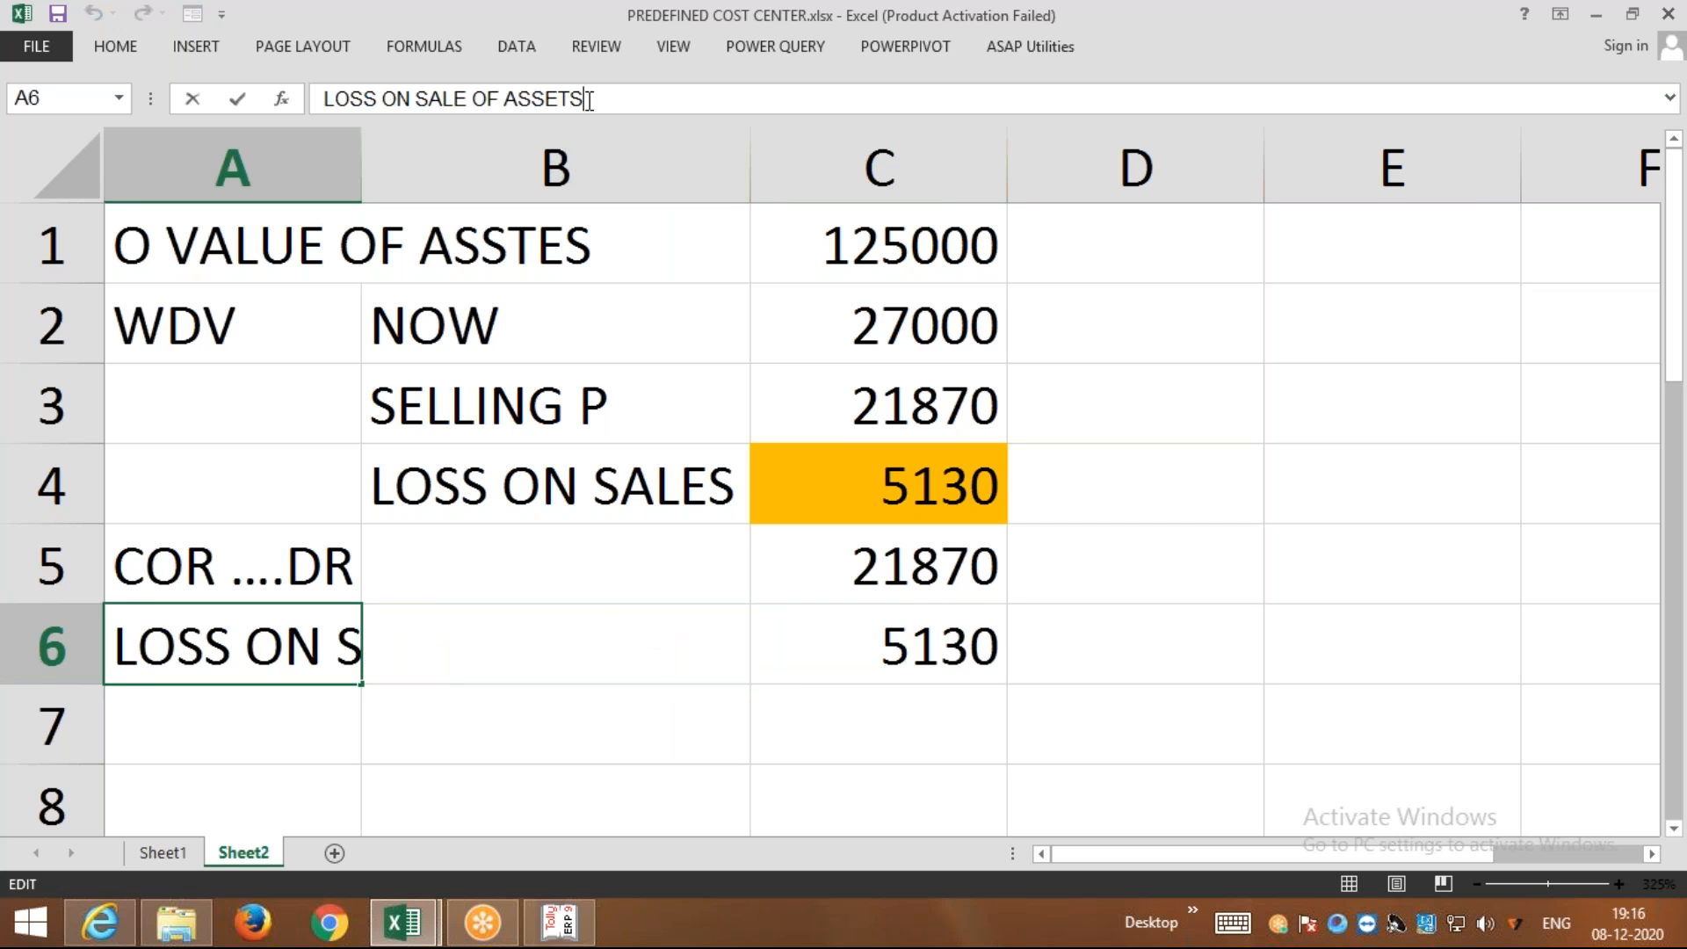
{"action": "type", "text": "....DR"}
{"action": "key", "text": "Tab"}
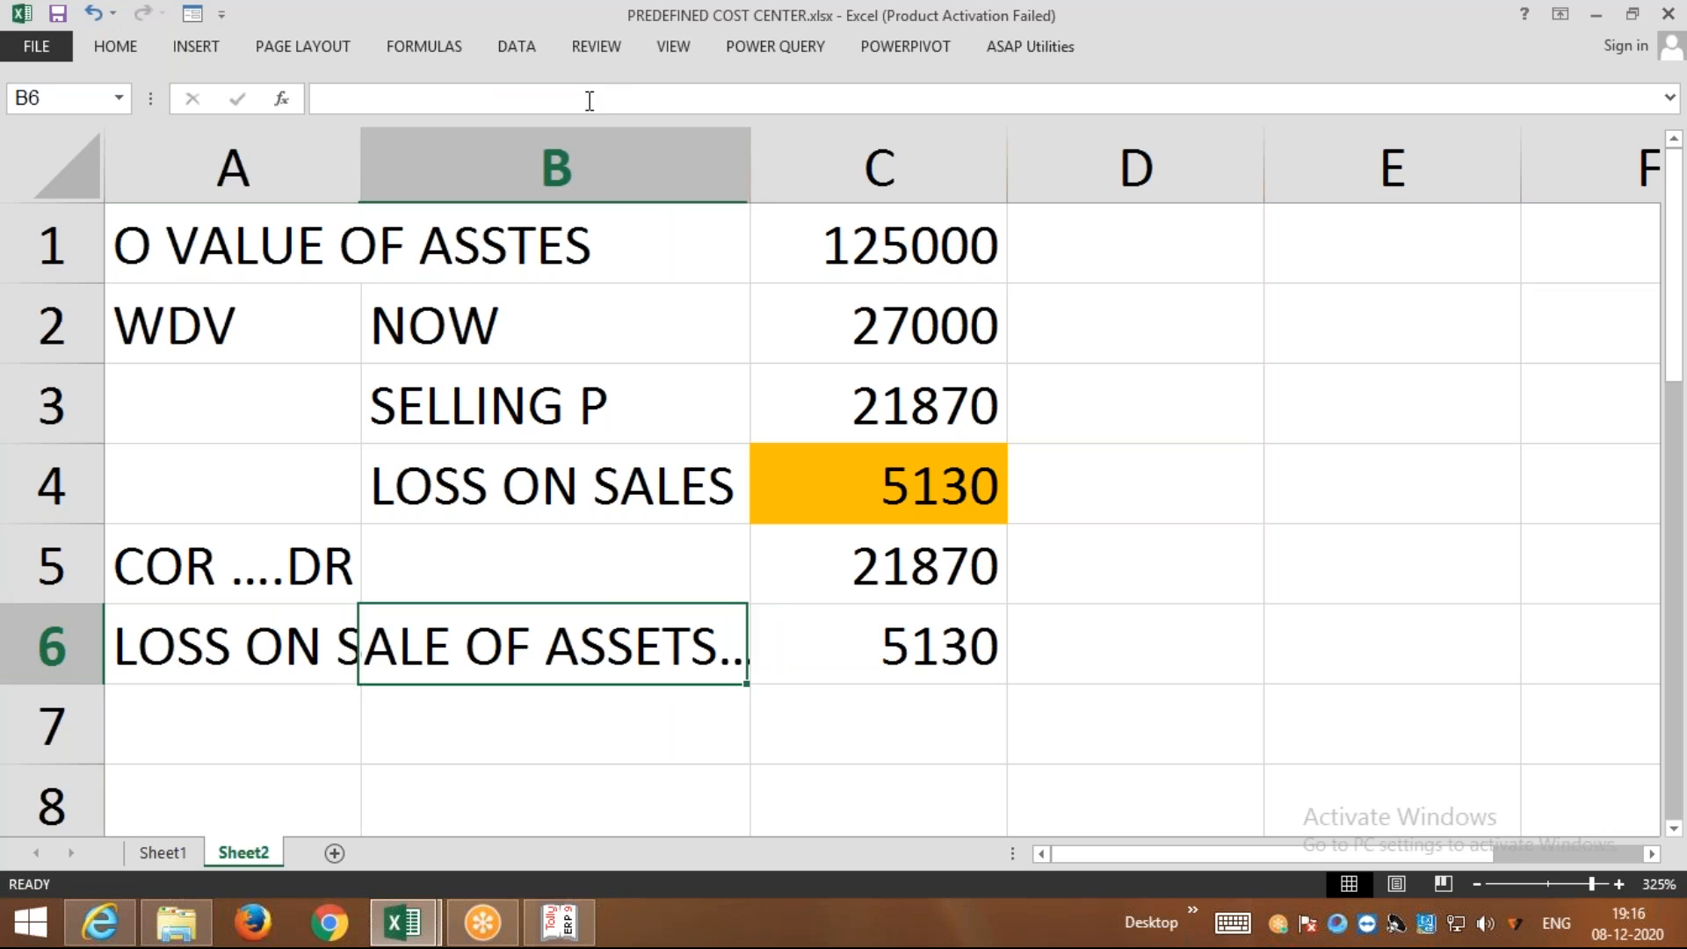
{"action": "key", "text": "Return"}
{"action": "left_click_drag", "start_coordinate": [751, 158], "coordinate": [862, 172]}
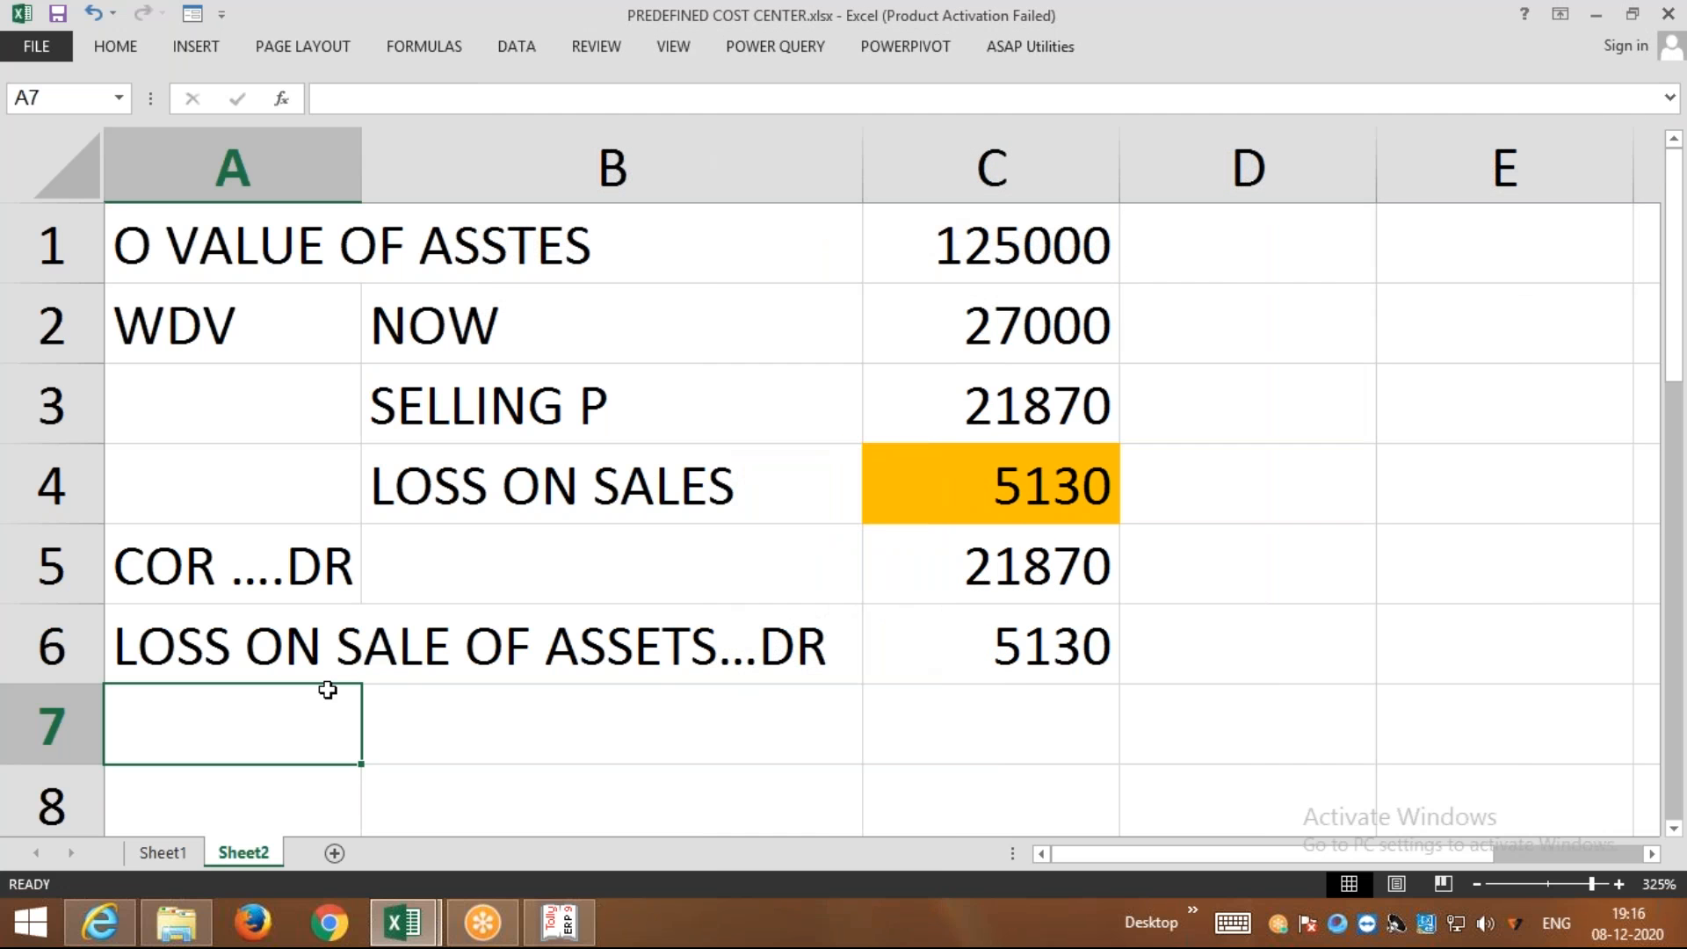
Add the credit line with TO MAC in A7 and the amount 27000 in D7
{"action": "type", "text": "TO"}
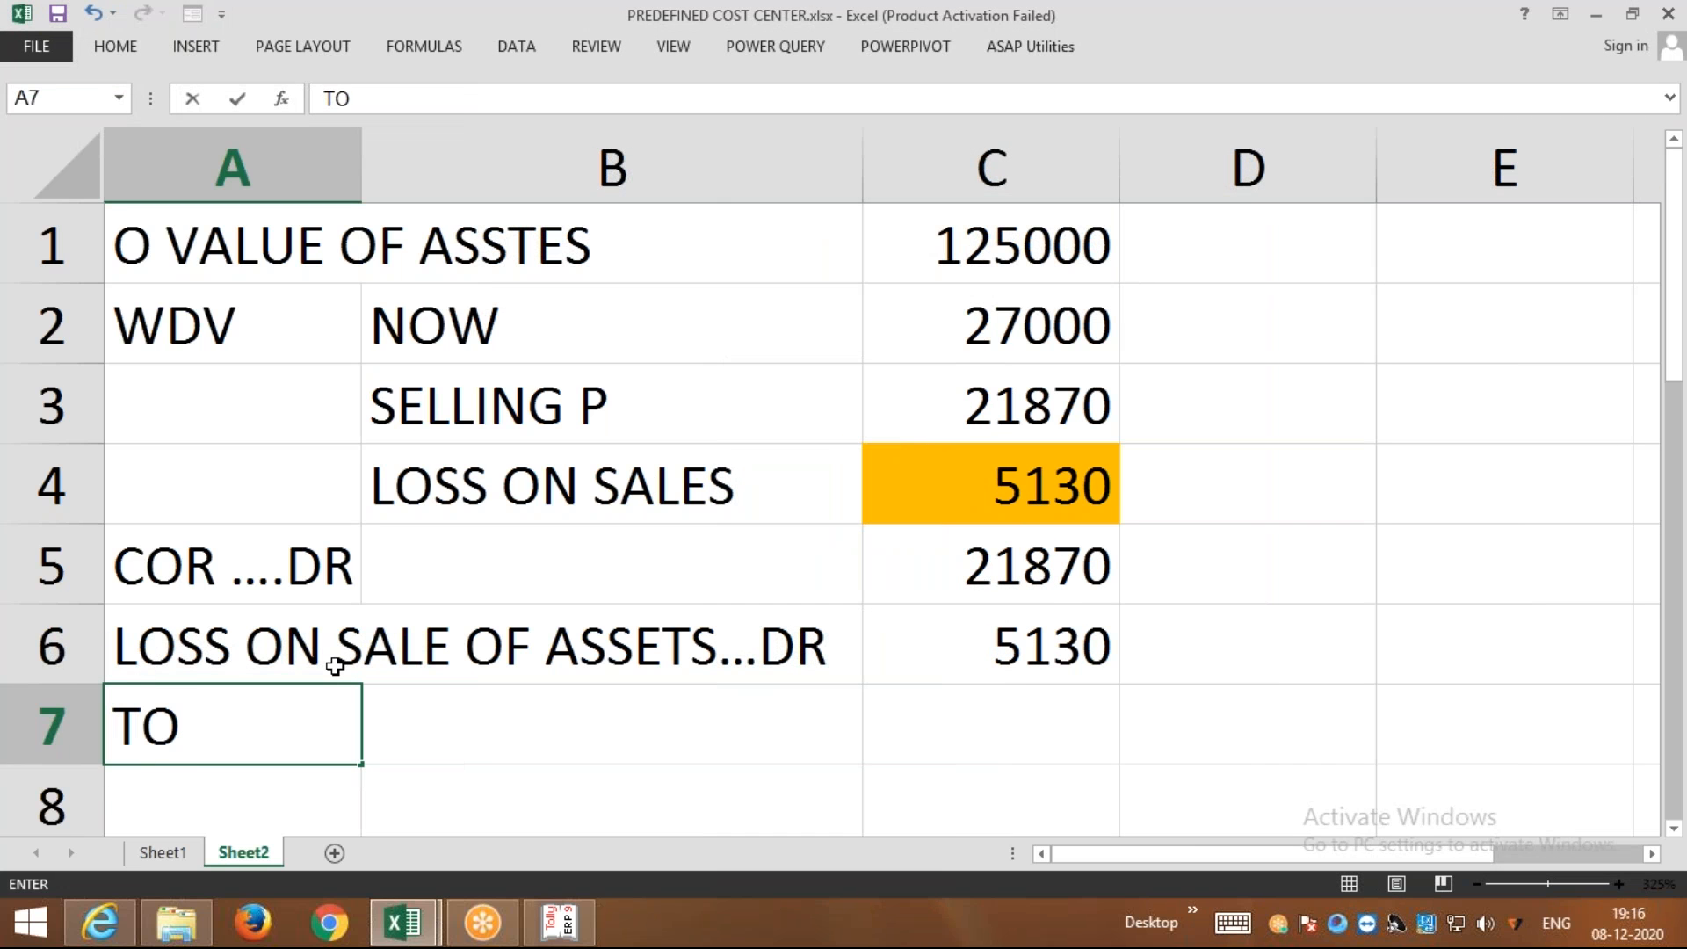
{"action": "type", "text": " MAC"}
{"action": "key", "text": "Right"}
{"action": "key", "text": "Right"}
{"action": "key", "text": "Right"}
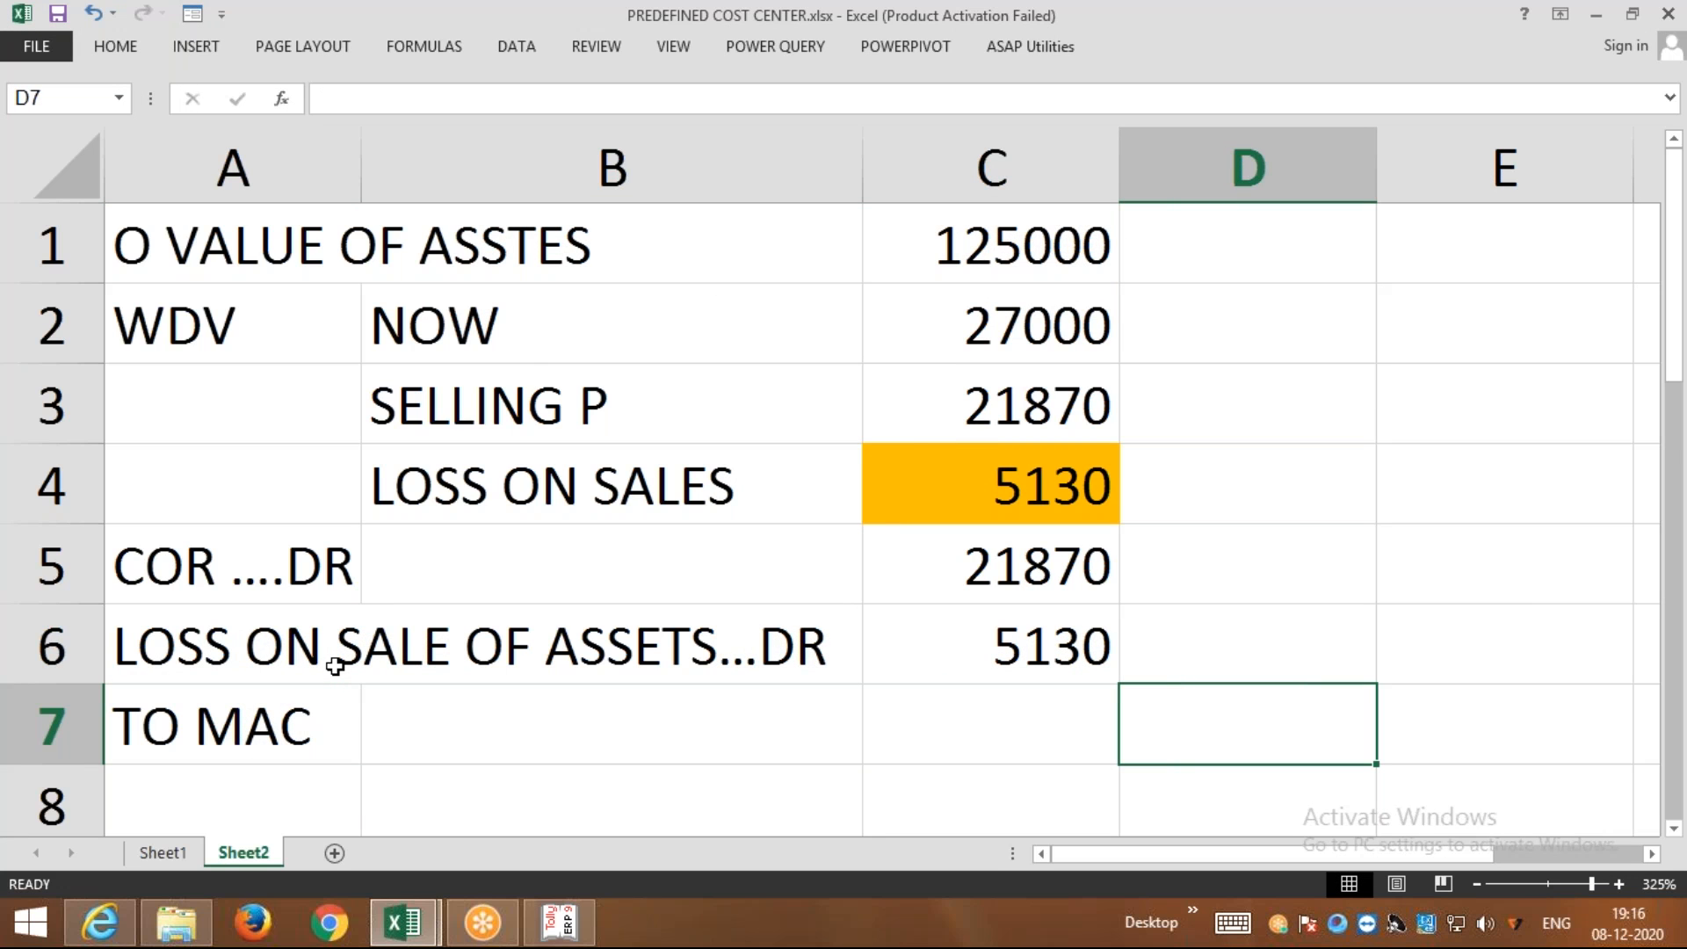
{"action": "type", "text": "27000"}
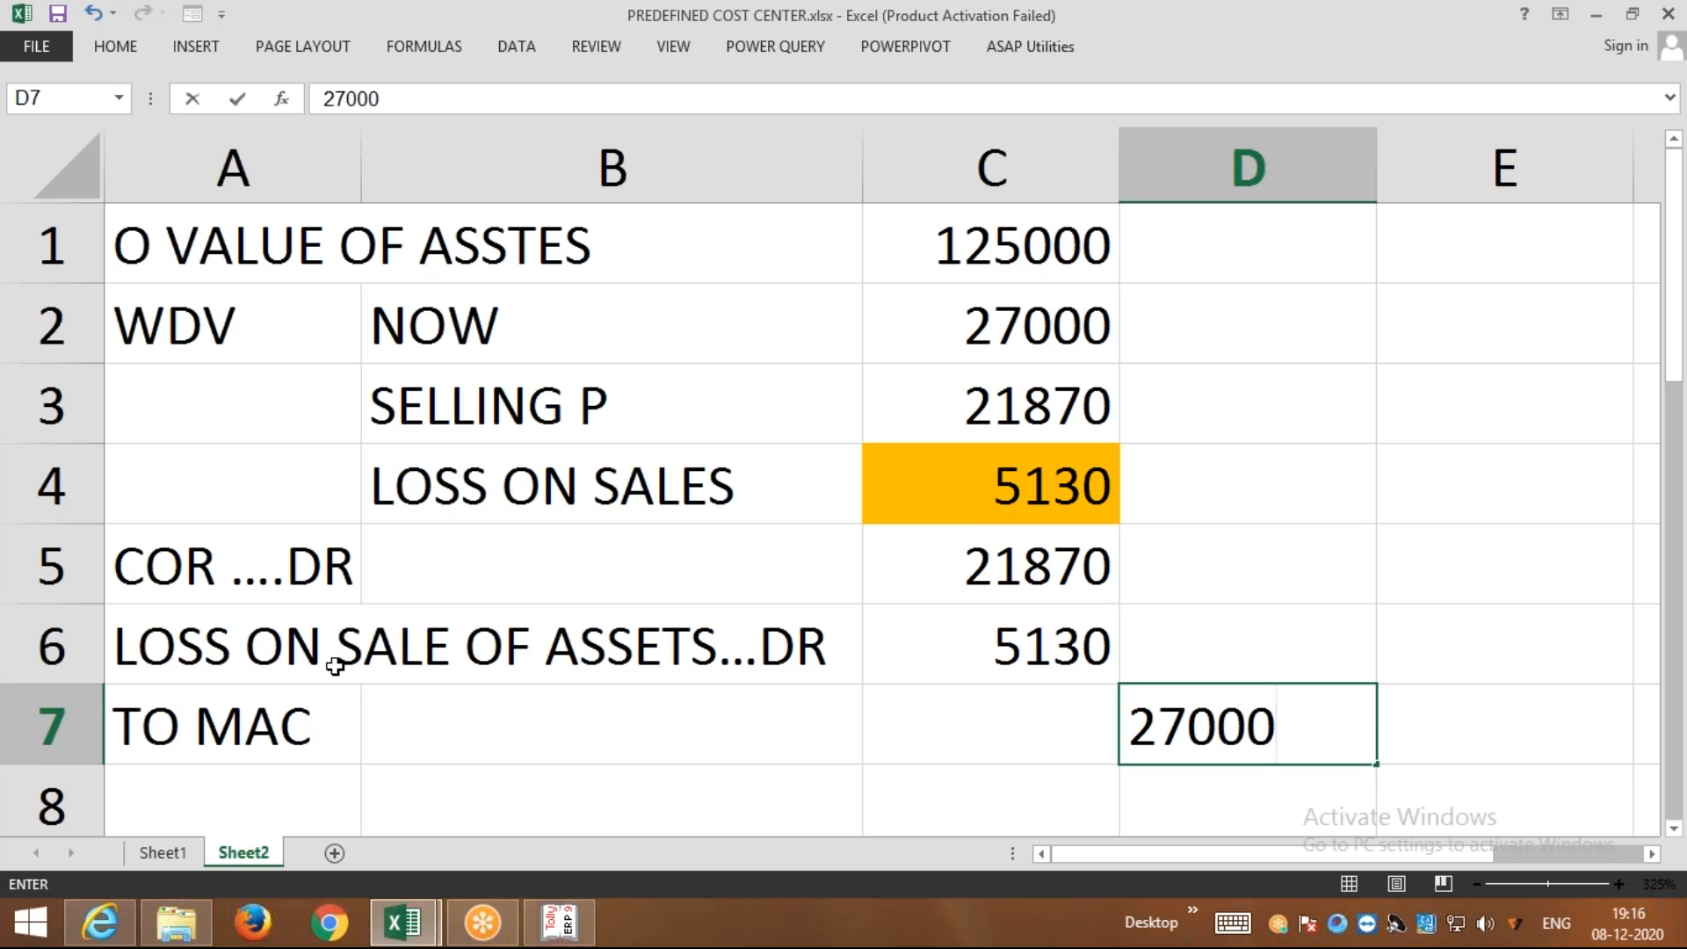
{"action": "key", "text": "ctrl+Return"}
{"action": "key", "text": "Return"}
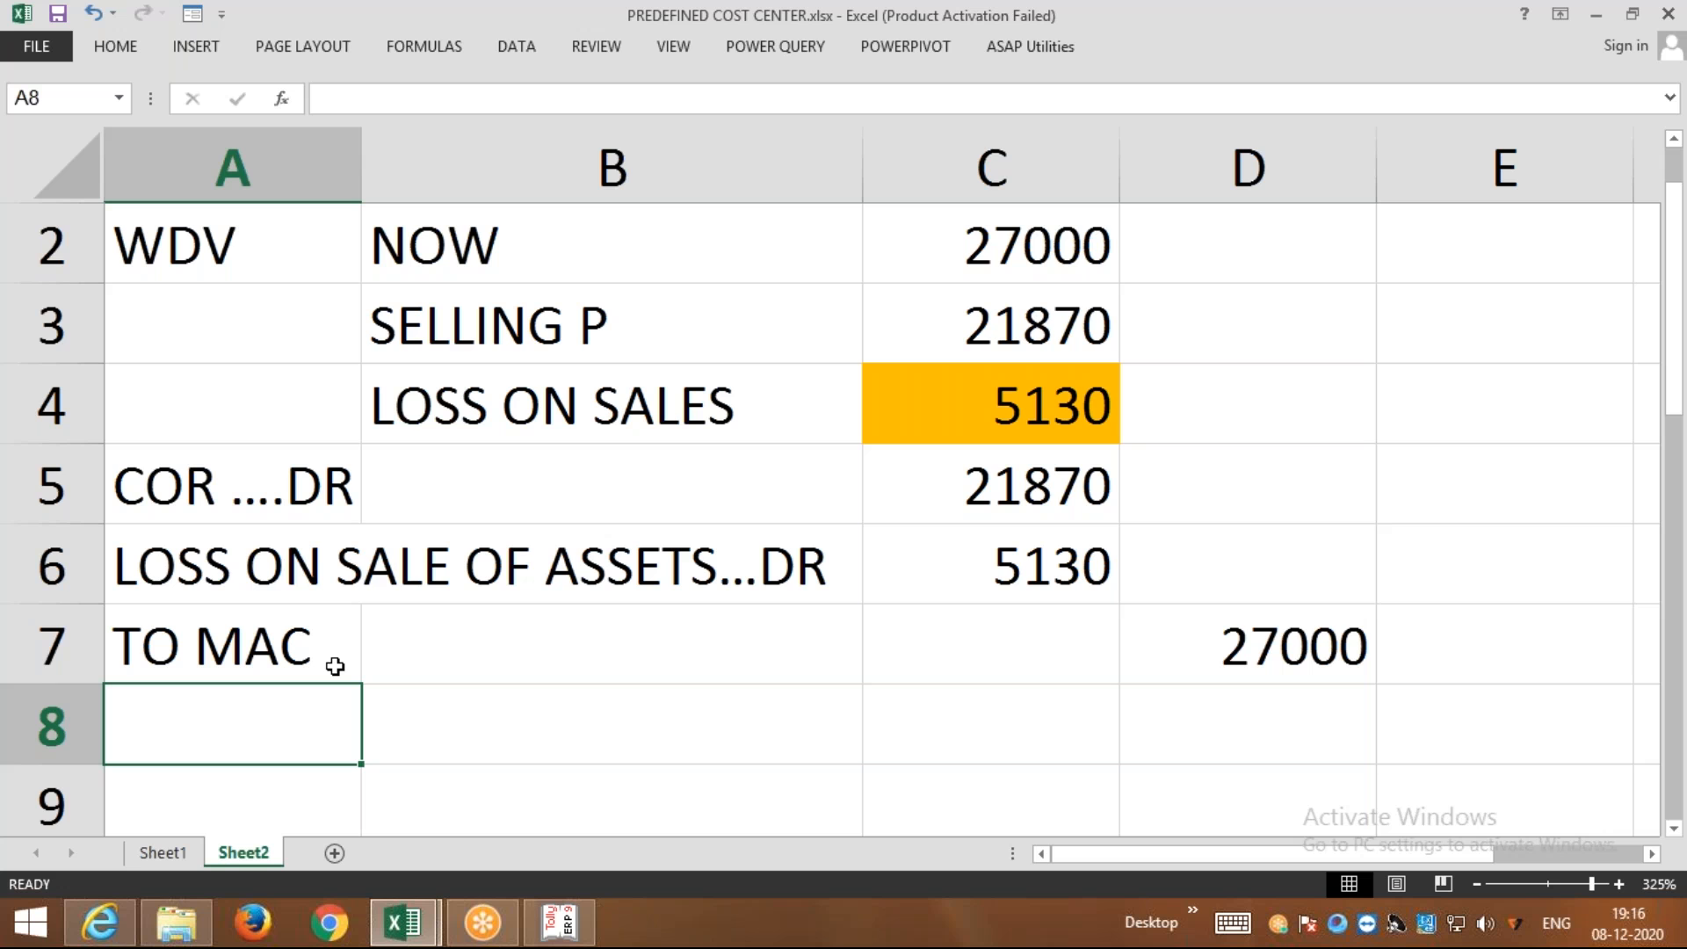
Apply all borders to the journal entry range A5:D7
{"action": "left_click_drag", "start_coordinate": [165, 483], "coordinate": [1393, 704]}
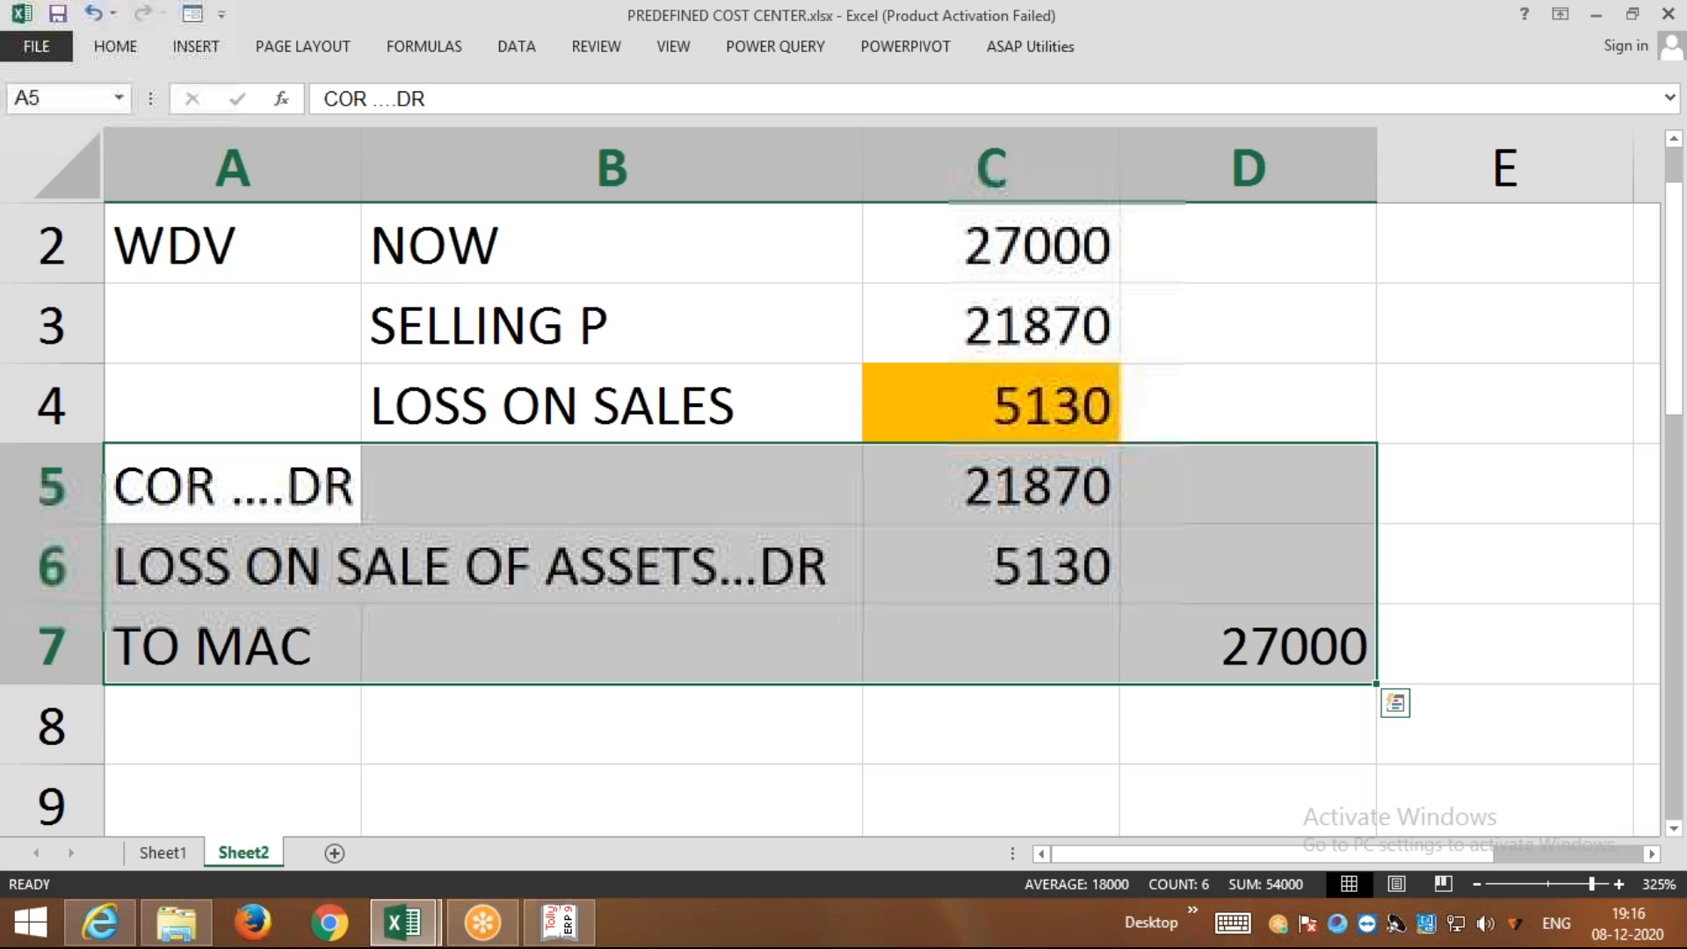
{"action": "left_click", "coordinate": [115, 46]}
{"action": "left_click", "coordinate": [342, 127]}
{"action": "left_click", "coordinate": [344, 337]}
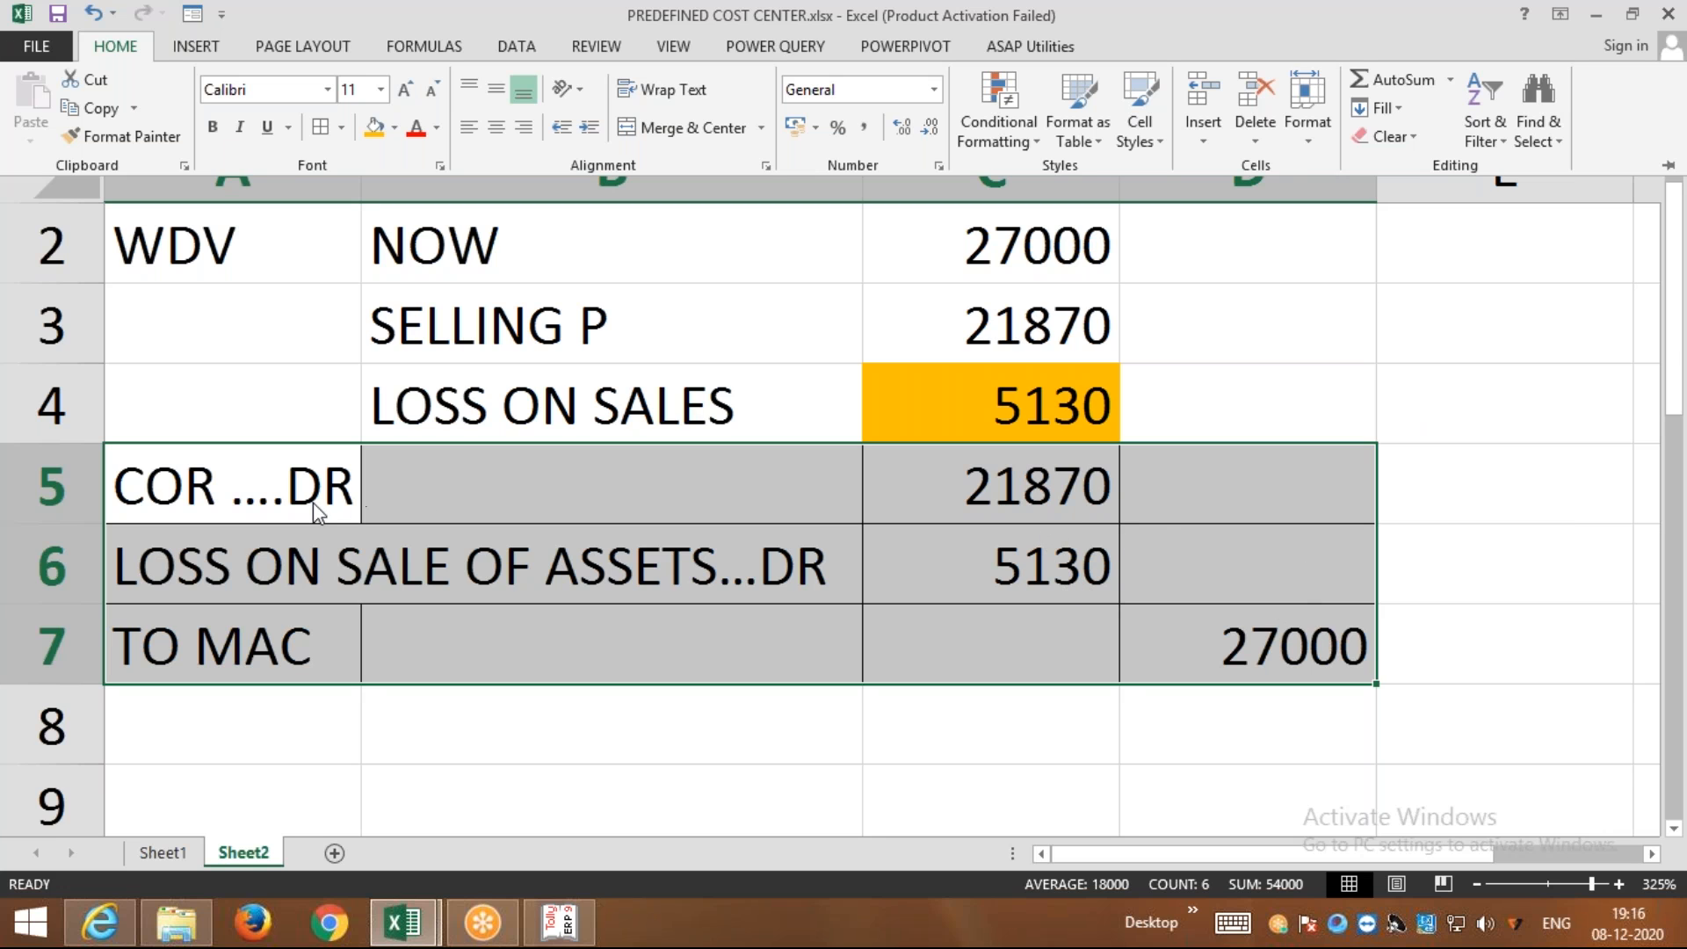
Insert BANK after COR in the A5 label so it reads COR BANK....DR
{"action": "left_click", "coordinate": [233, 489]}
{"action": "double_click", "coordinate": [234, 490]}
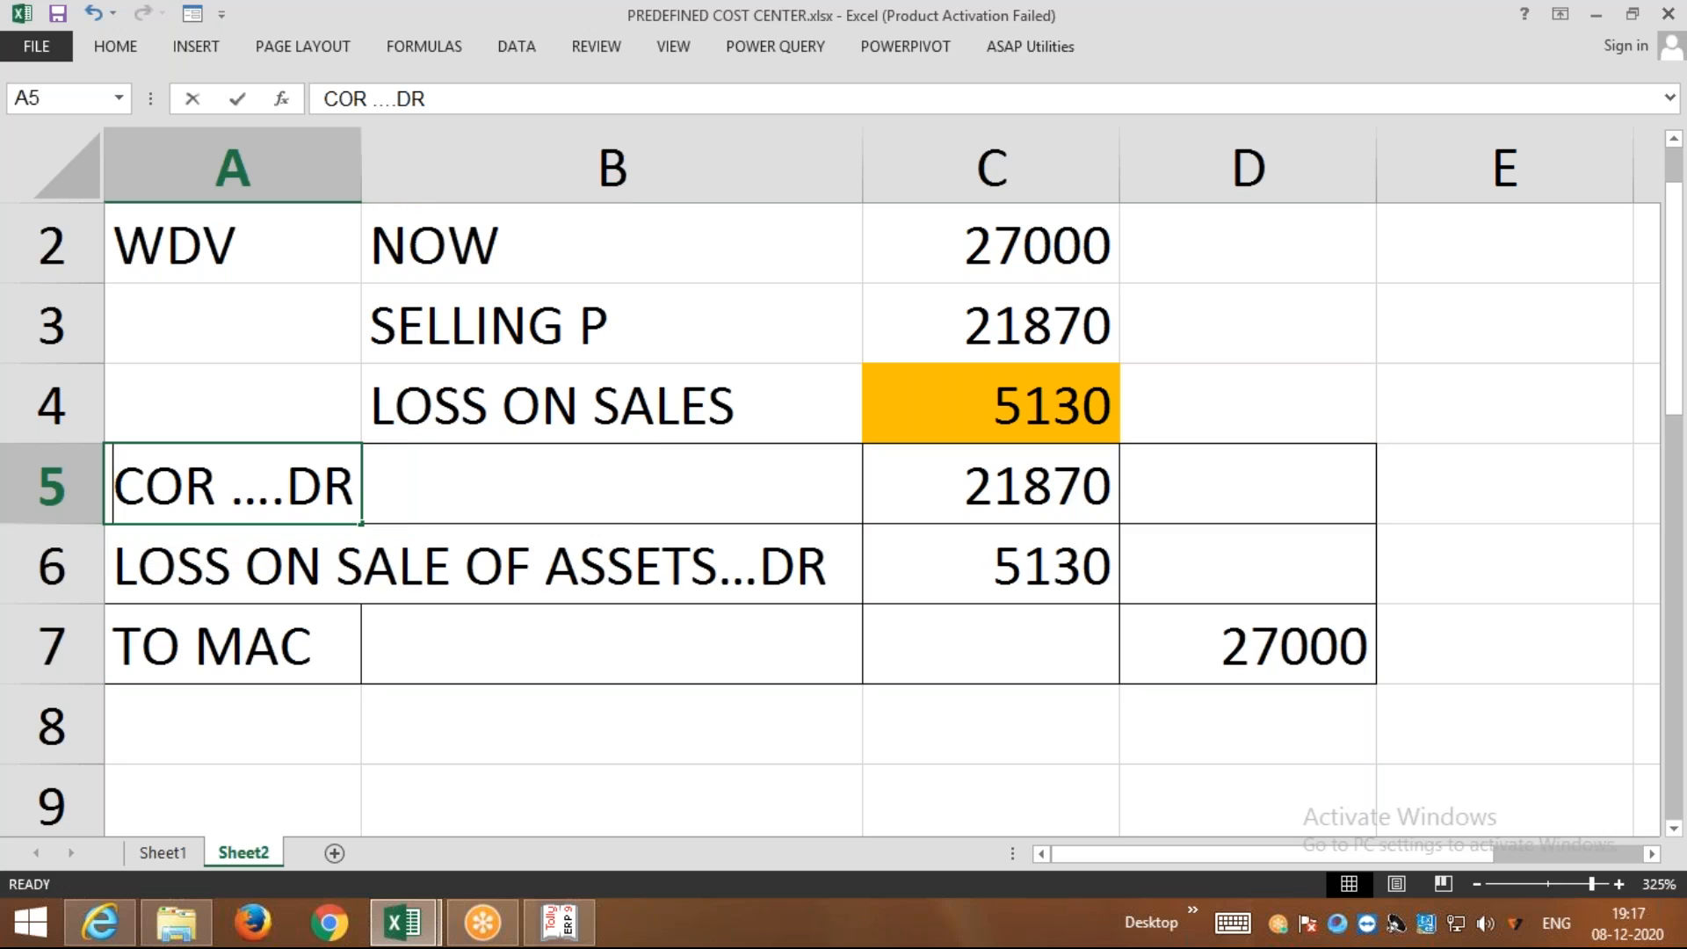
{"action": "type", "text": "BANK"}
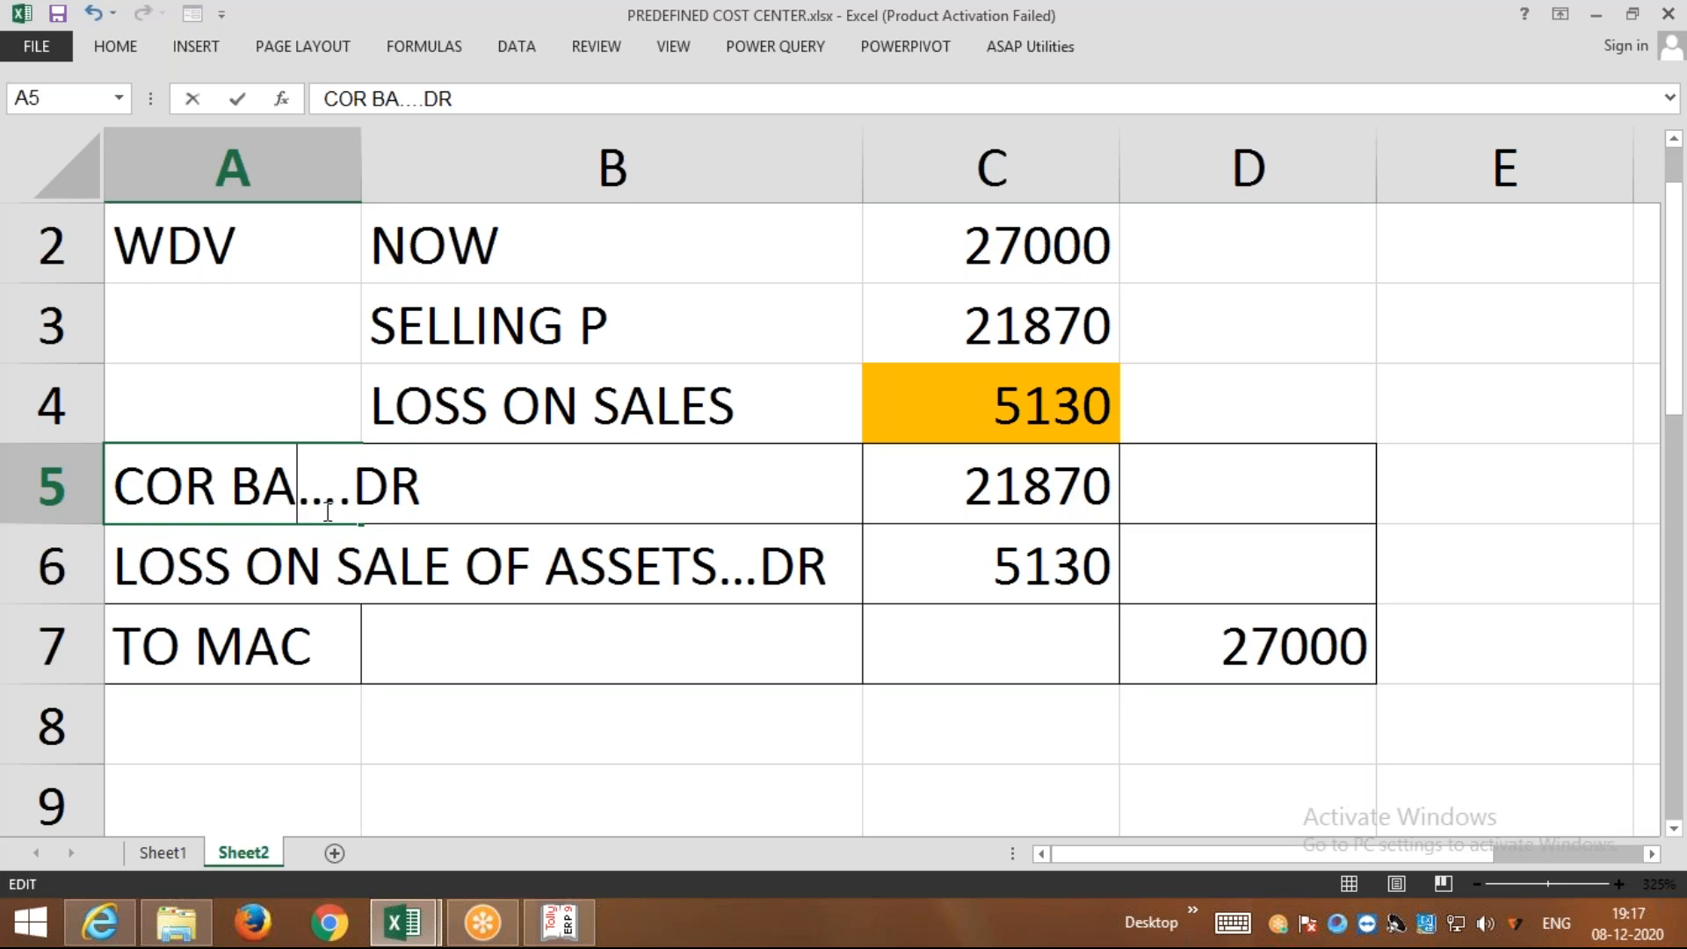
{"action": "key", "text": "Return"}
{"action": "key", "text": "Down"}
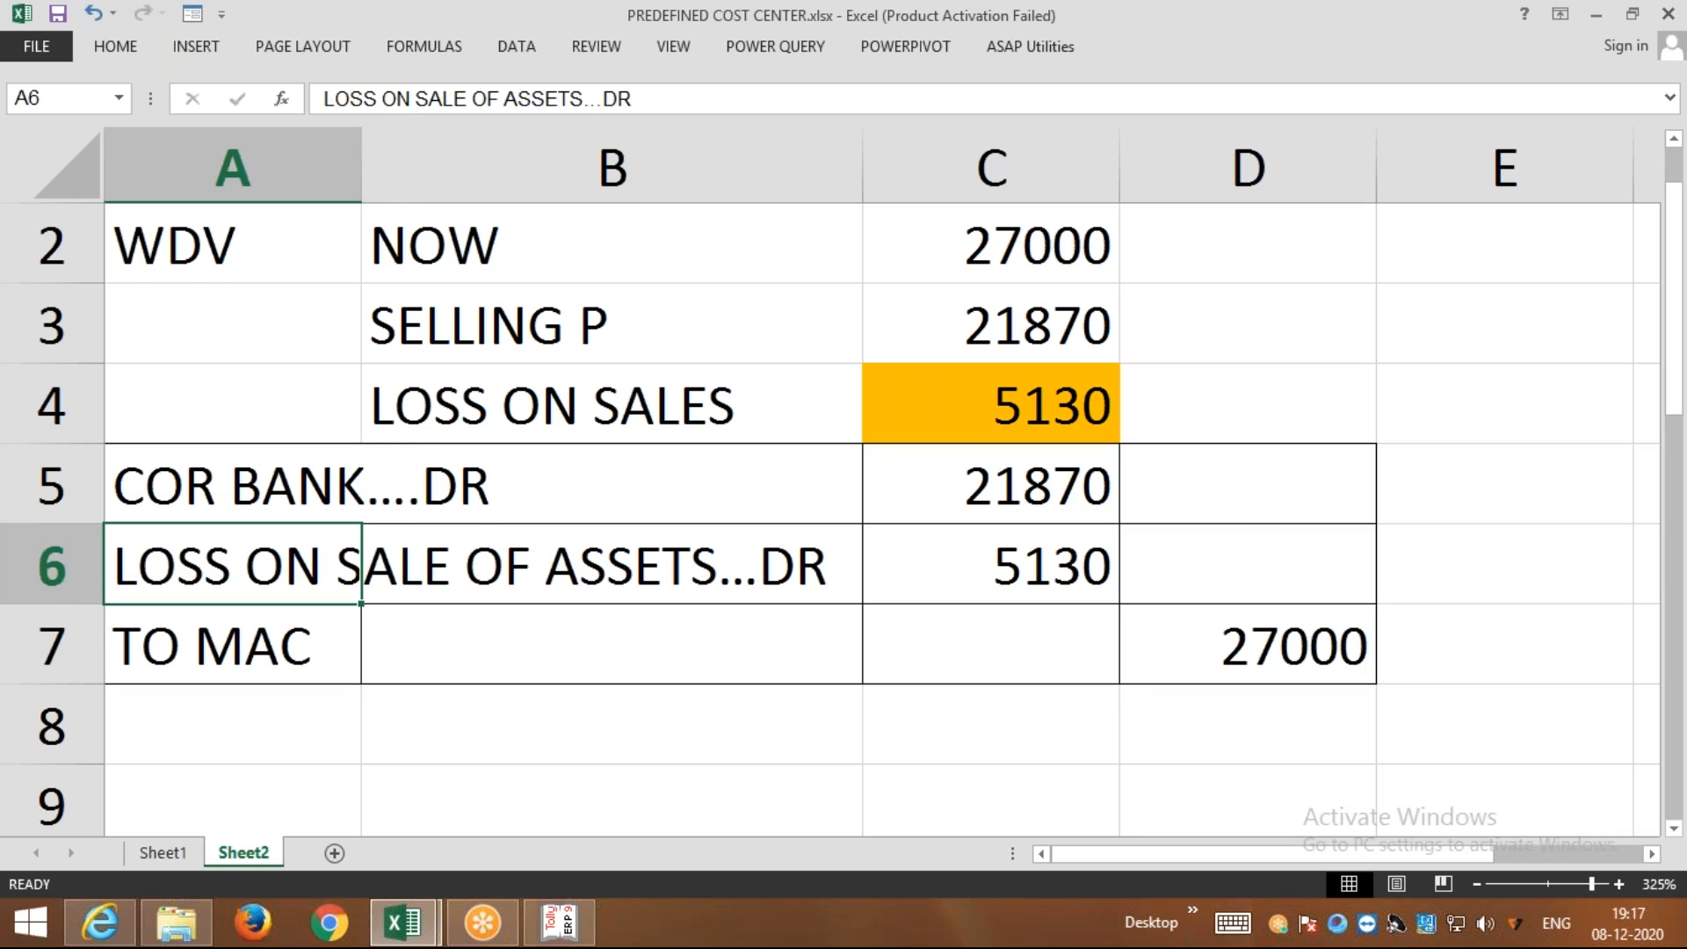
Note the voucher key F6 in D5 beside the COR BANK amount
{"action": "left_click", "coordinate": [1343, 492]}
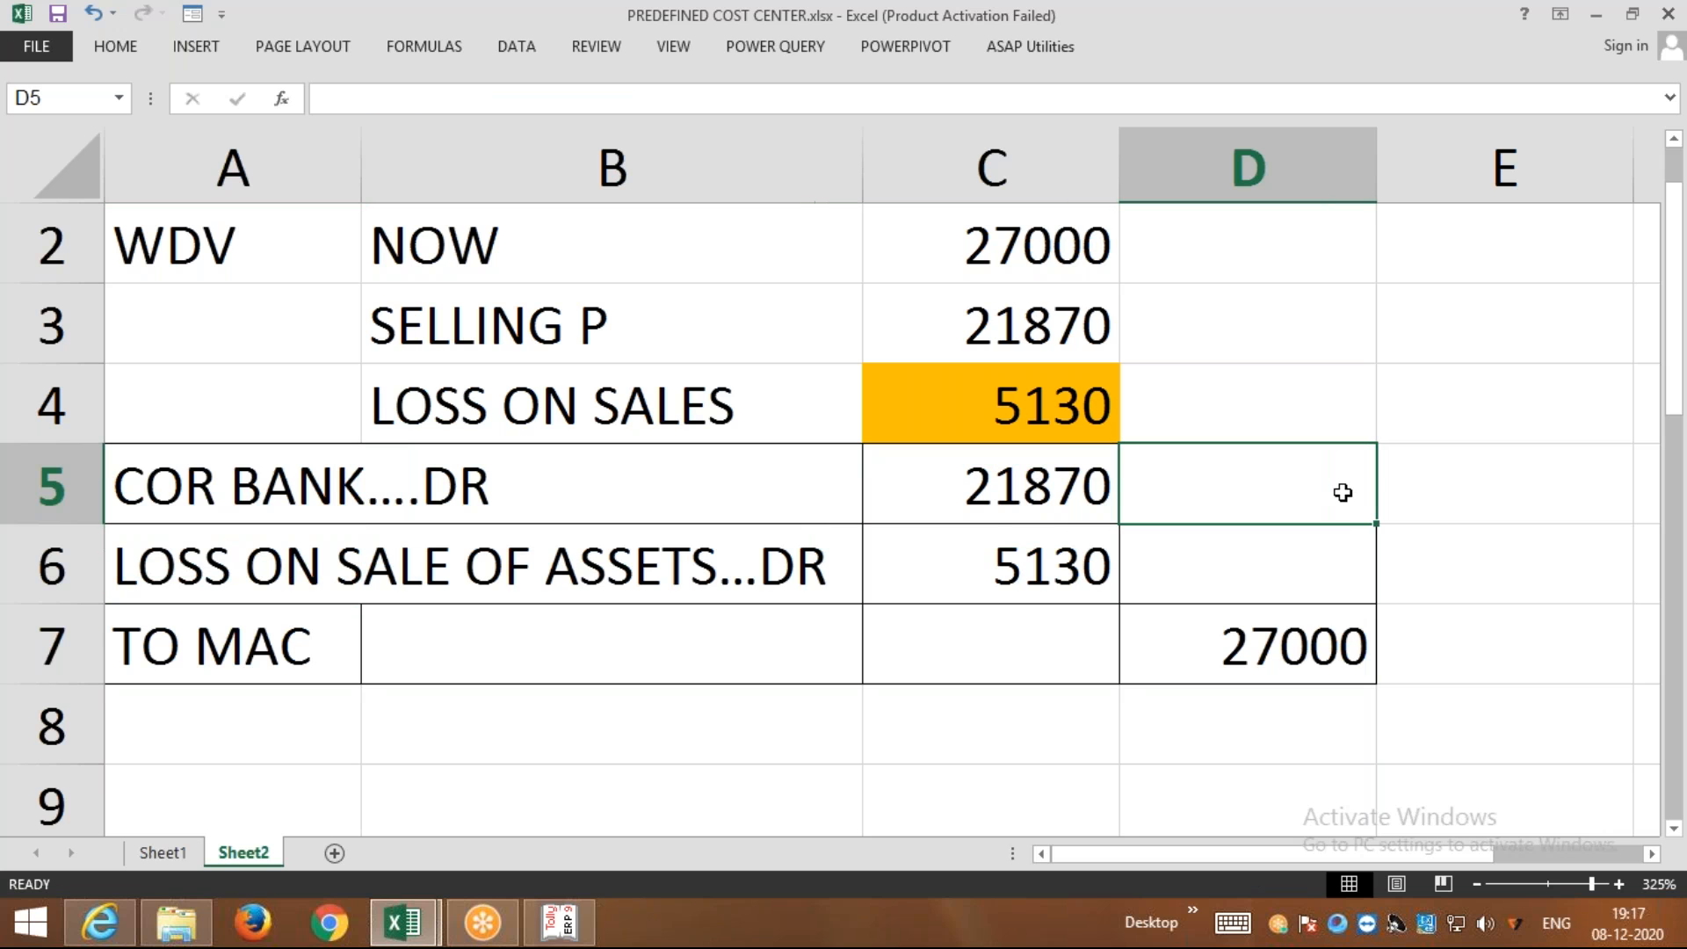
{"action": "type", "text": "F6"}
{"action": "key", "text": "Return"}
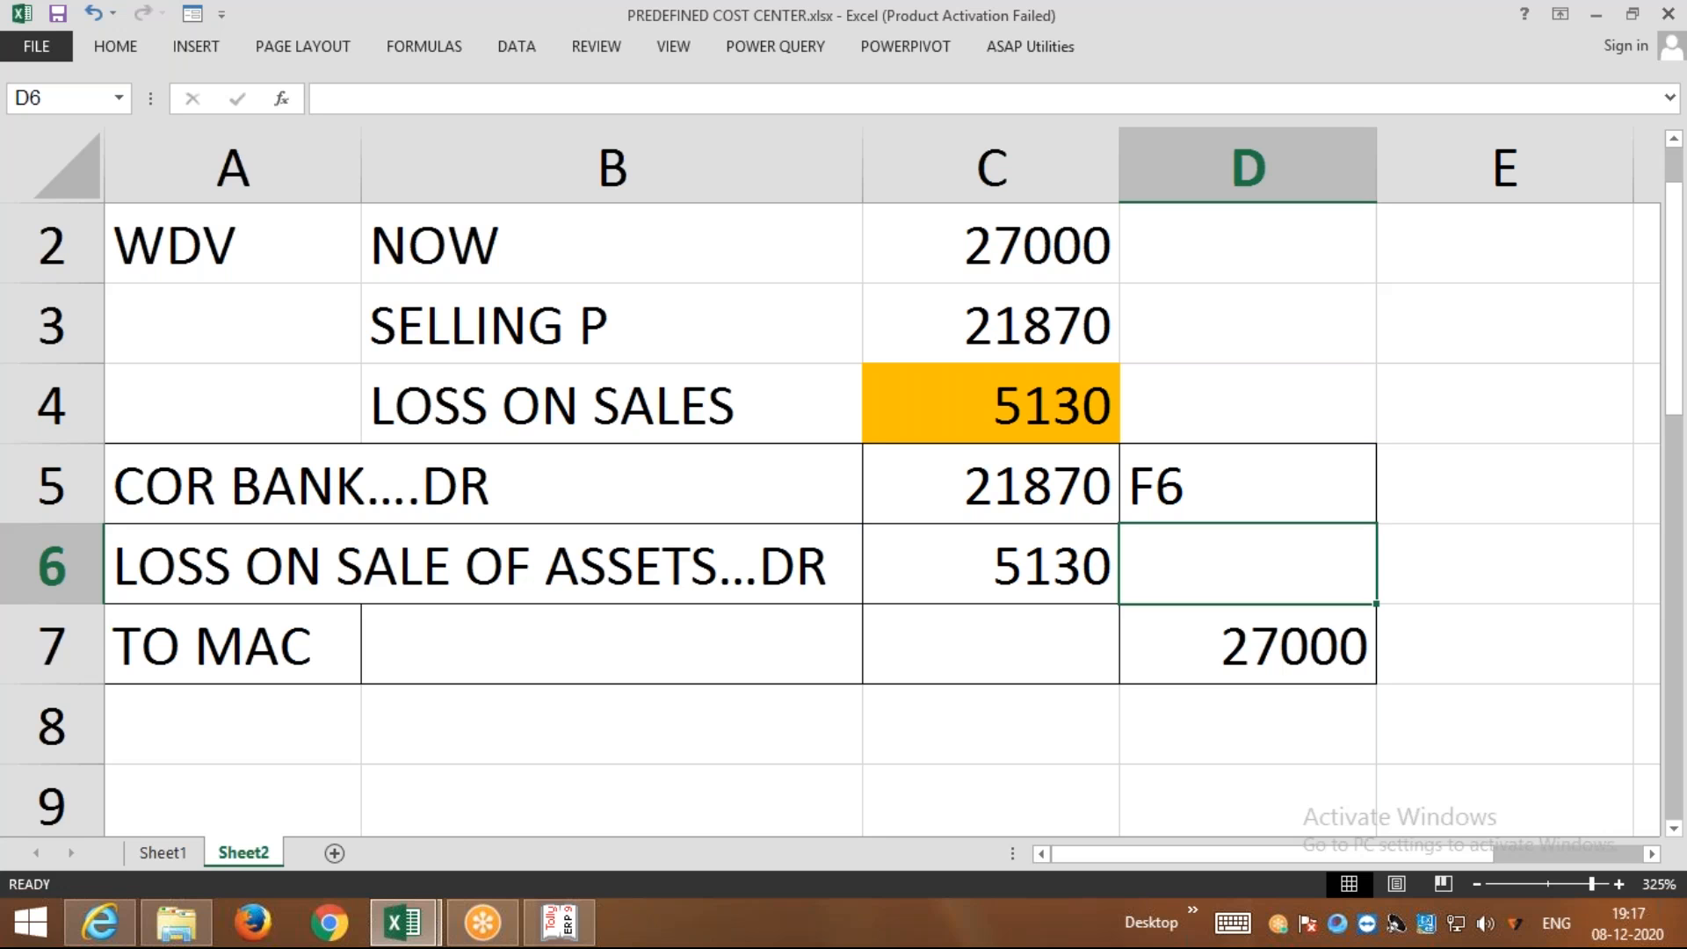
Number the journal entry by entering 3) in cell A4
{"action": "left_click", "coordinate": [155, 417]}
{"action": "type", "text": "3)"}
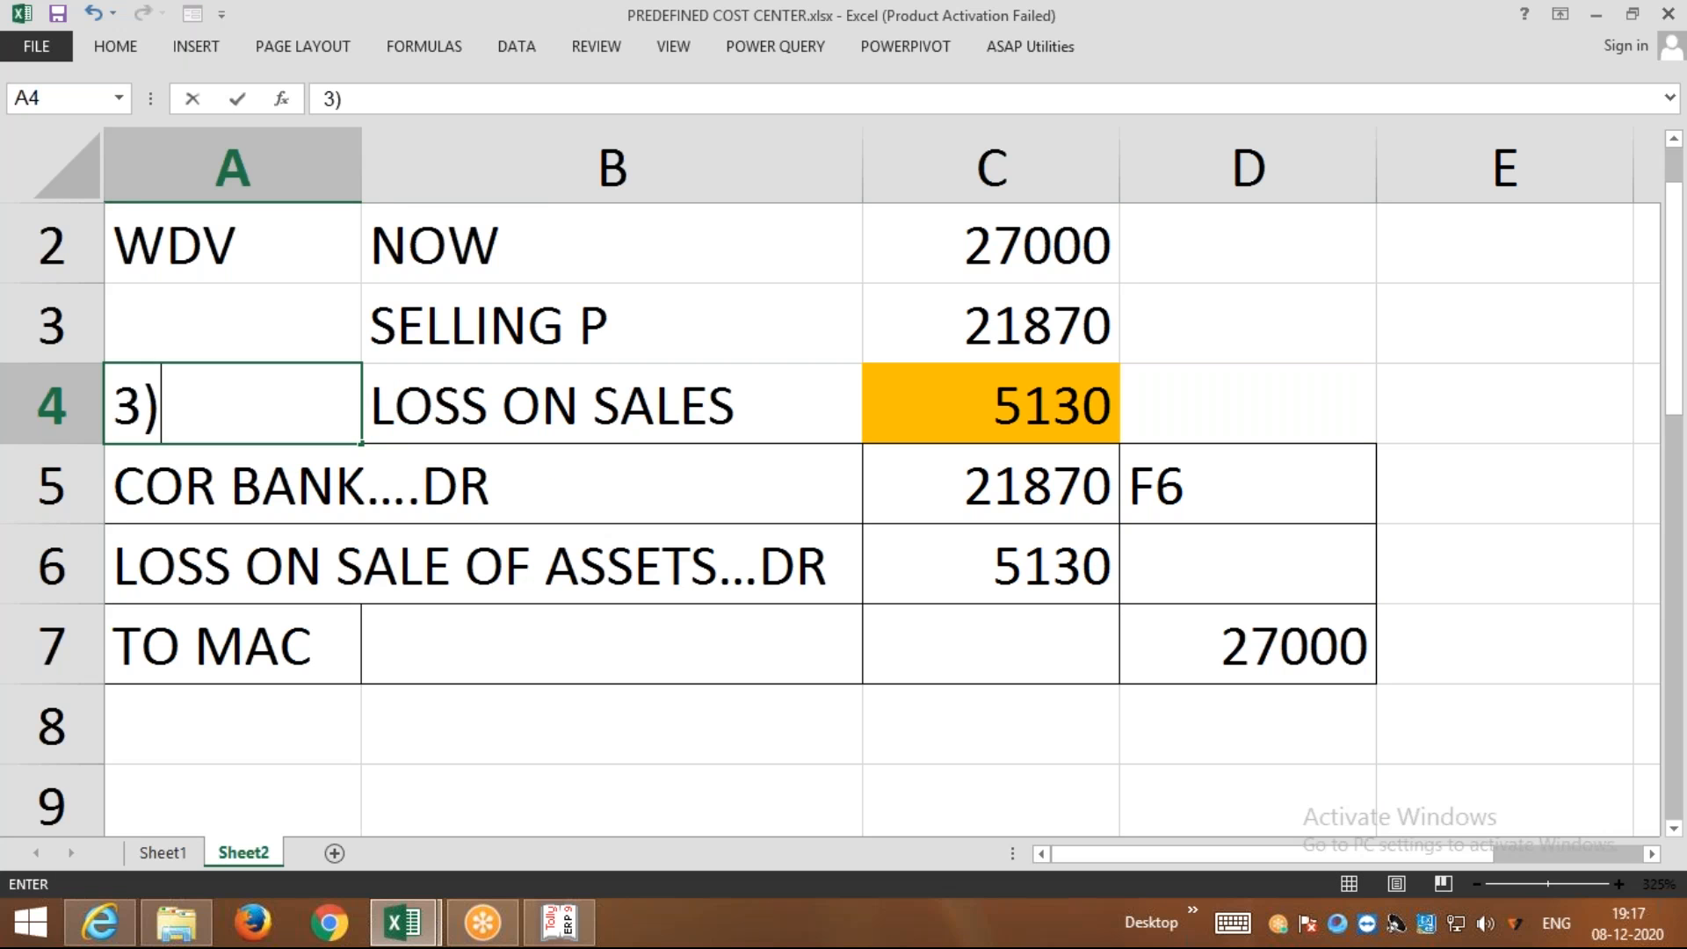
{"action": "key", "text": "Return"}
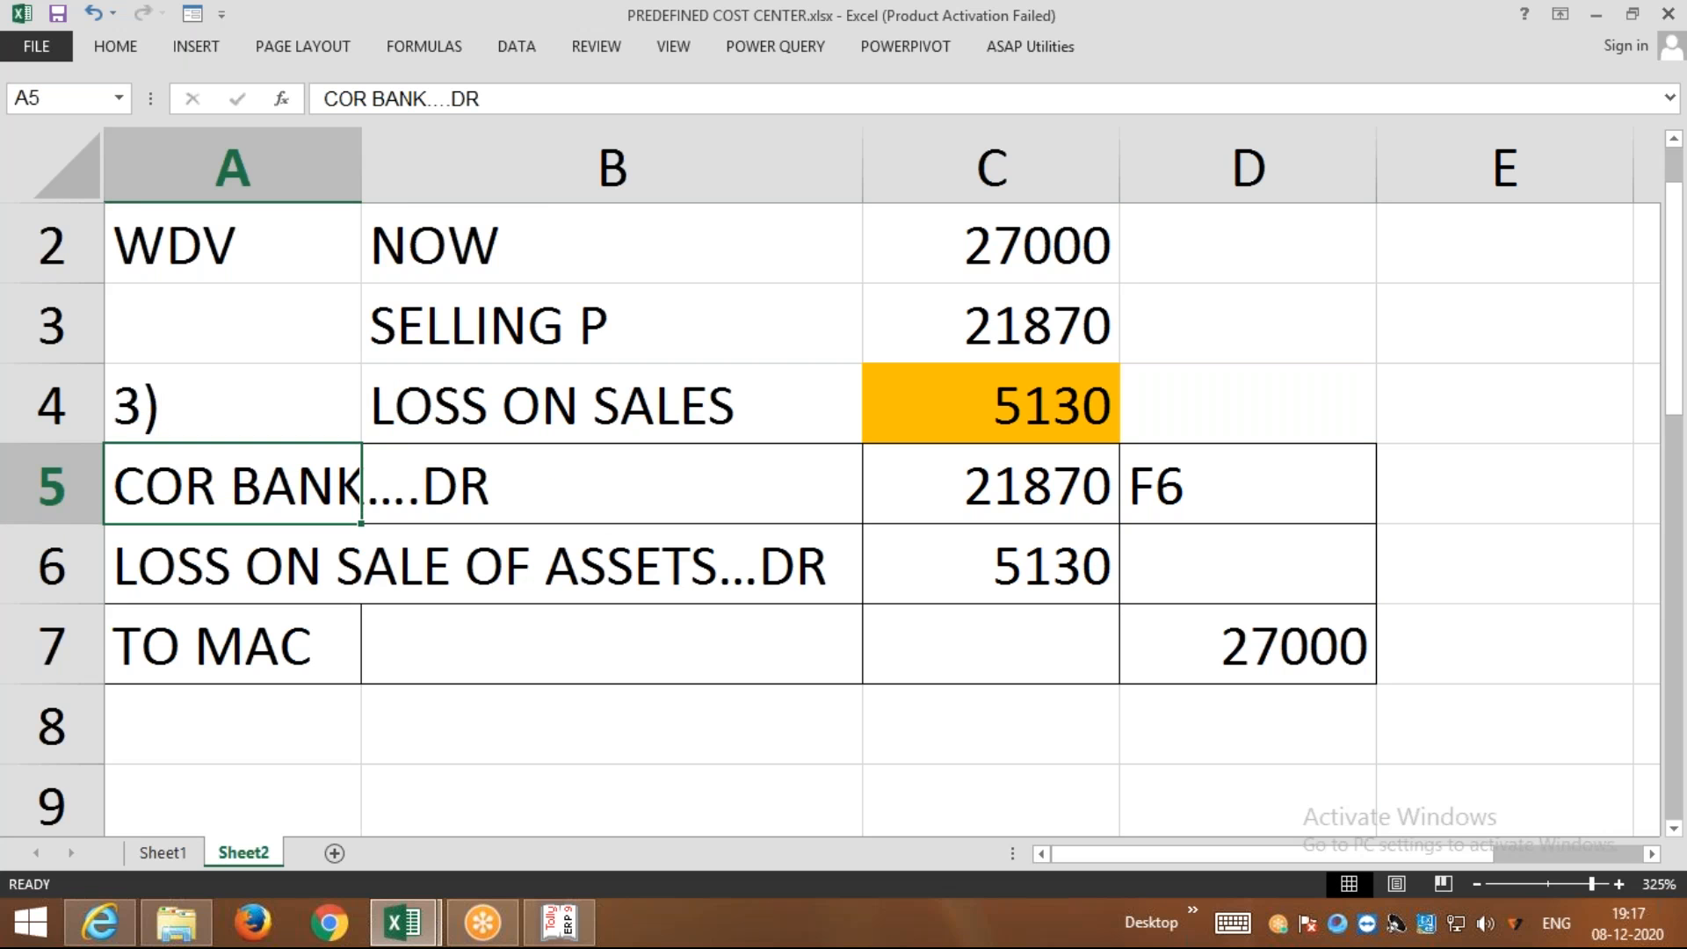
Fill cell D5 with orange and centre its F6 text horizontally and vertically
{"action": "left_click", "coordinate": [1218, 480]}
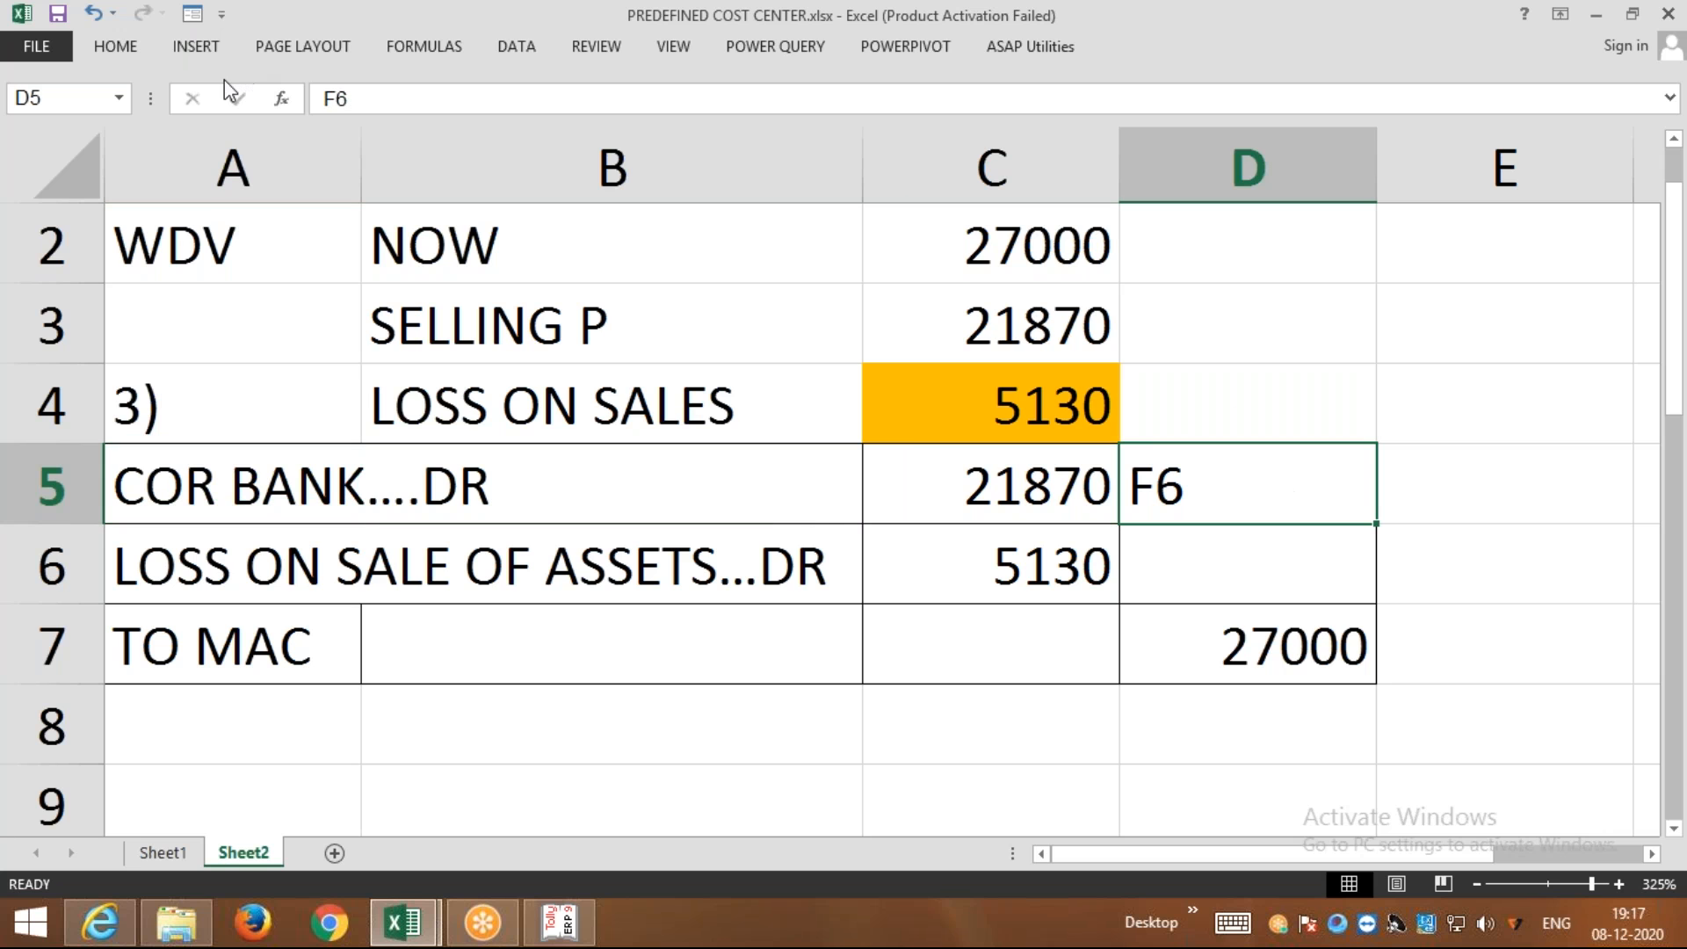
{"action": "left_click", "coordinate": [115, 46]}
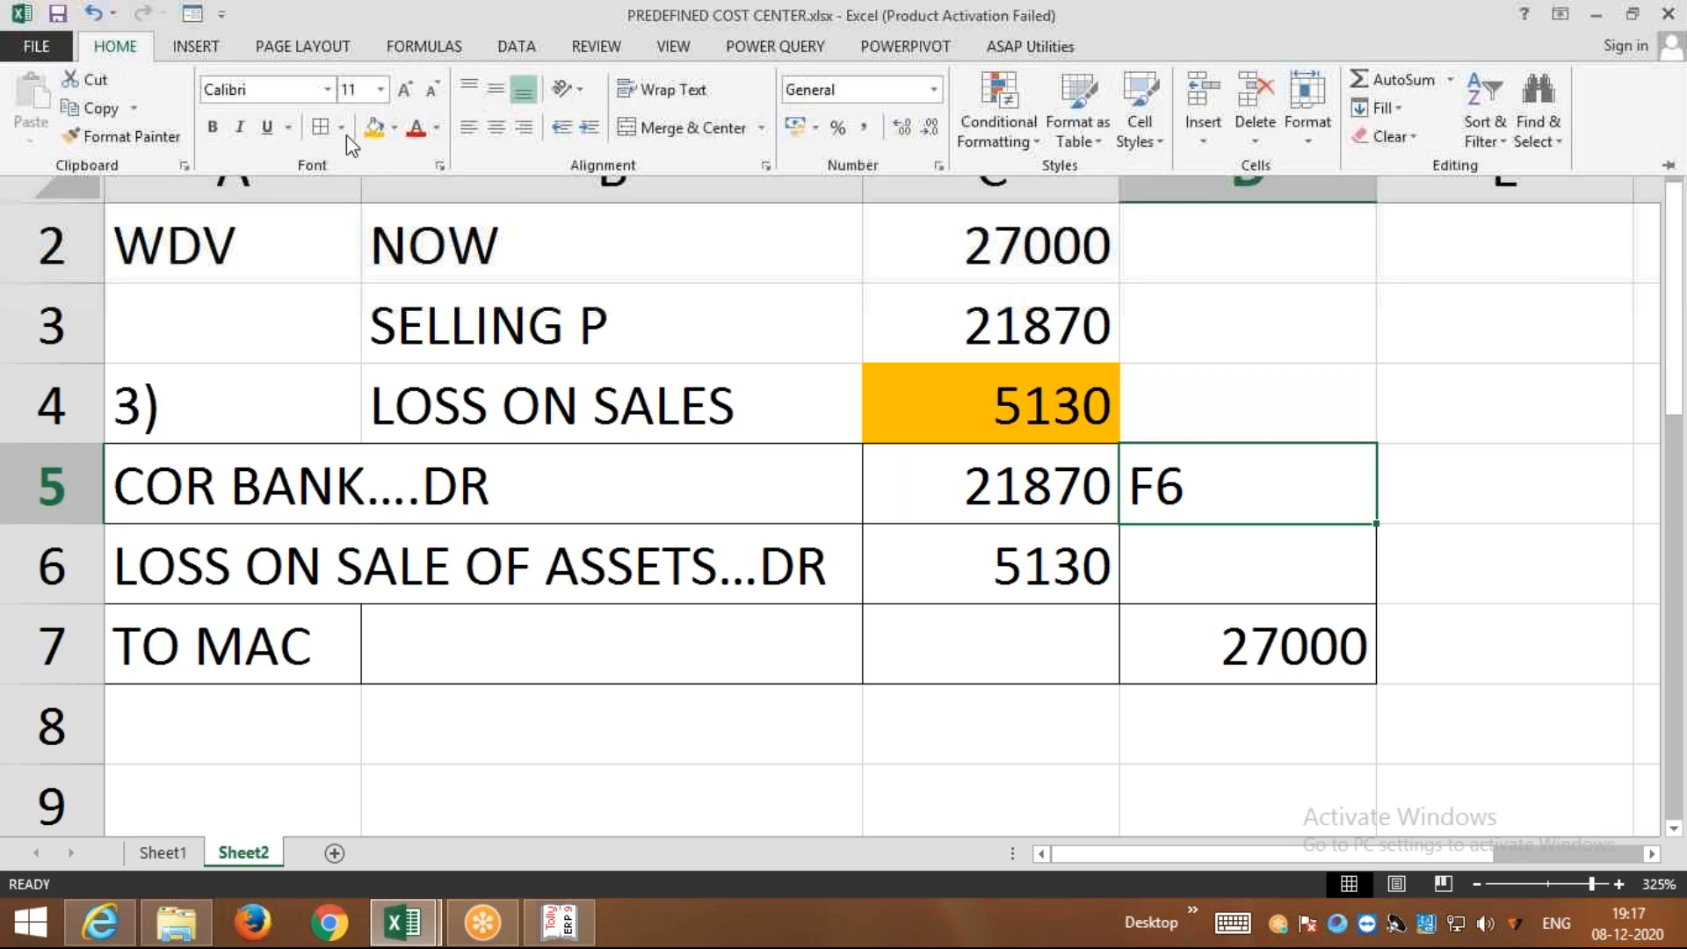
{"action": "left_click", "coordinate": [375, 128]}
{"action": "left_click", "coordinate": [507, 128]}
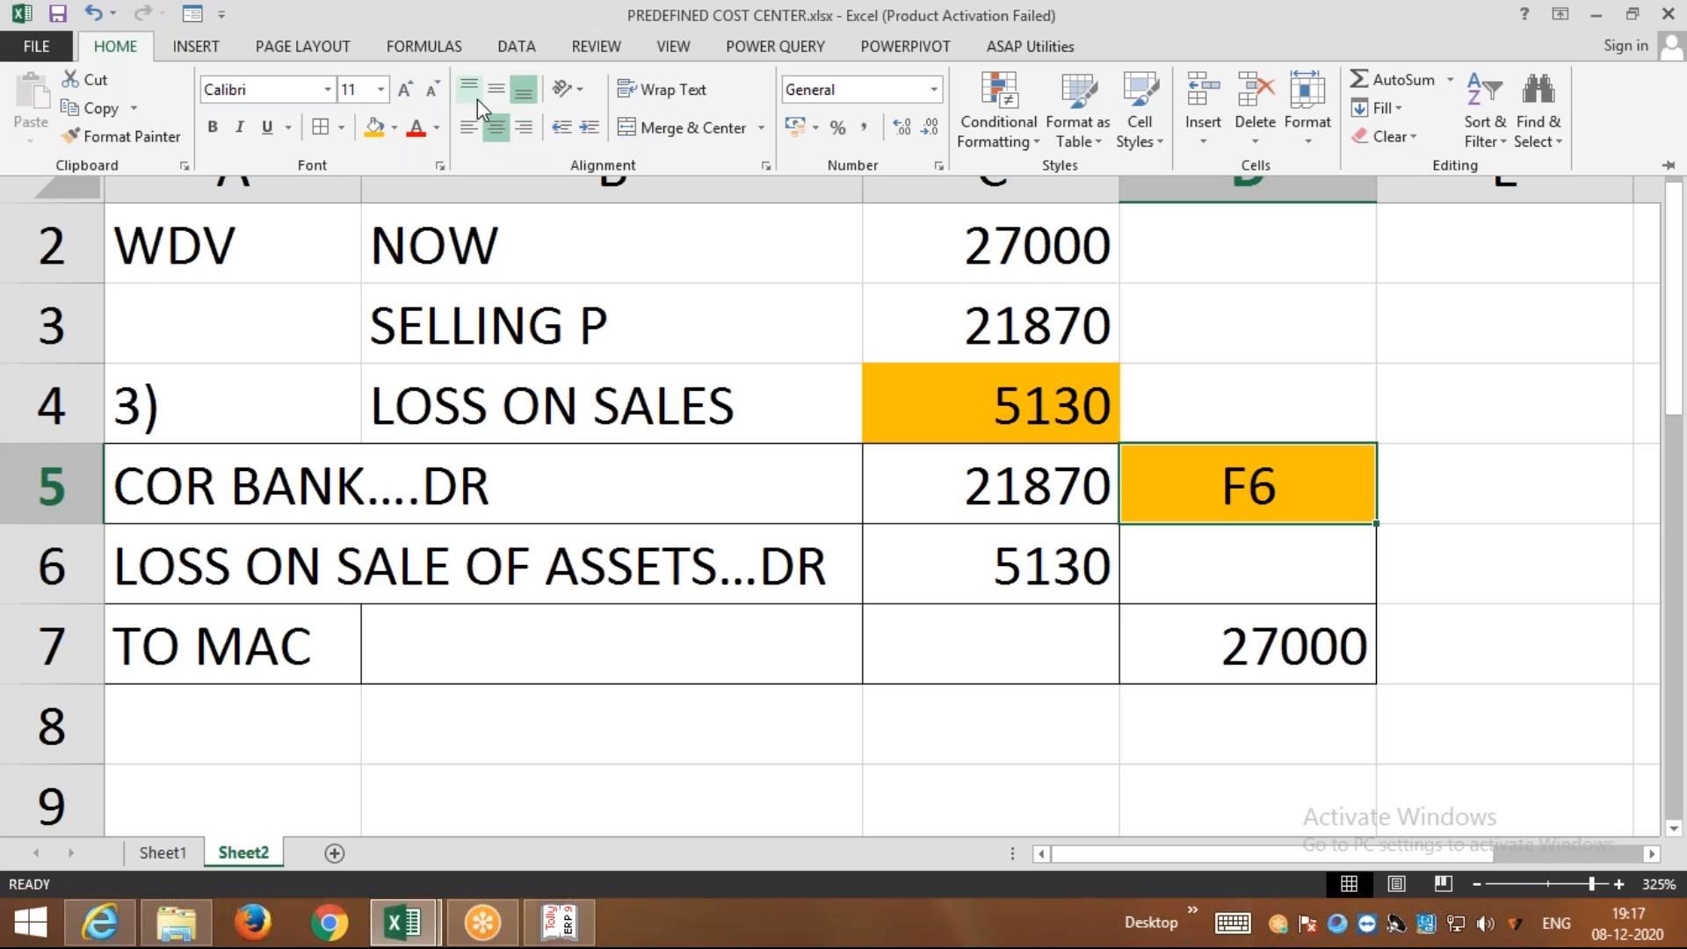
{"action": "left_click", "coordinate": [497, 89]}
{"action": "key", "text": "ctrl+F1"}
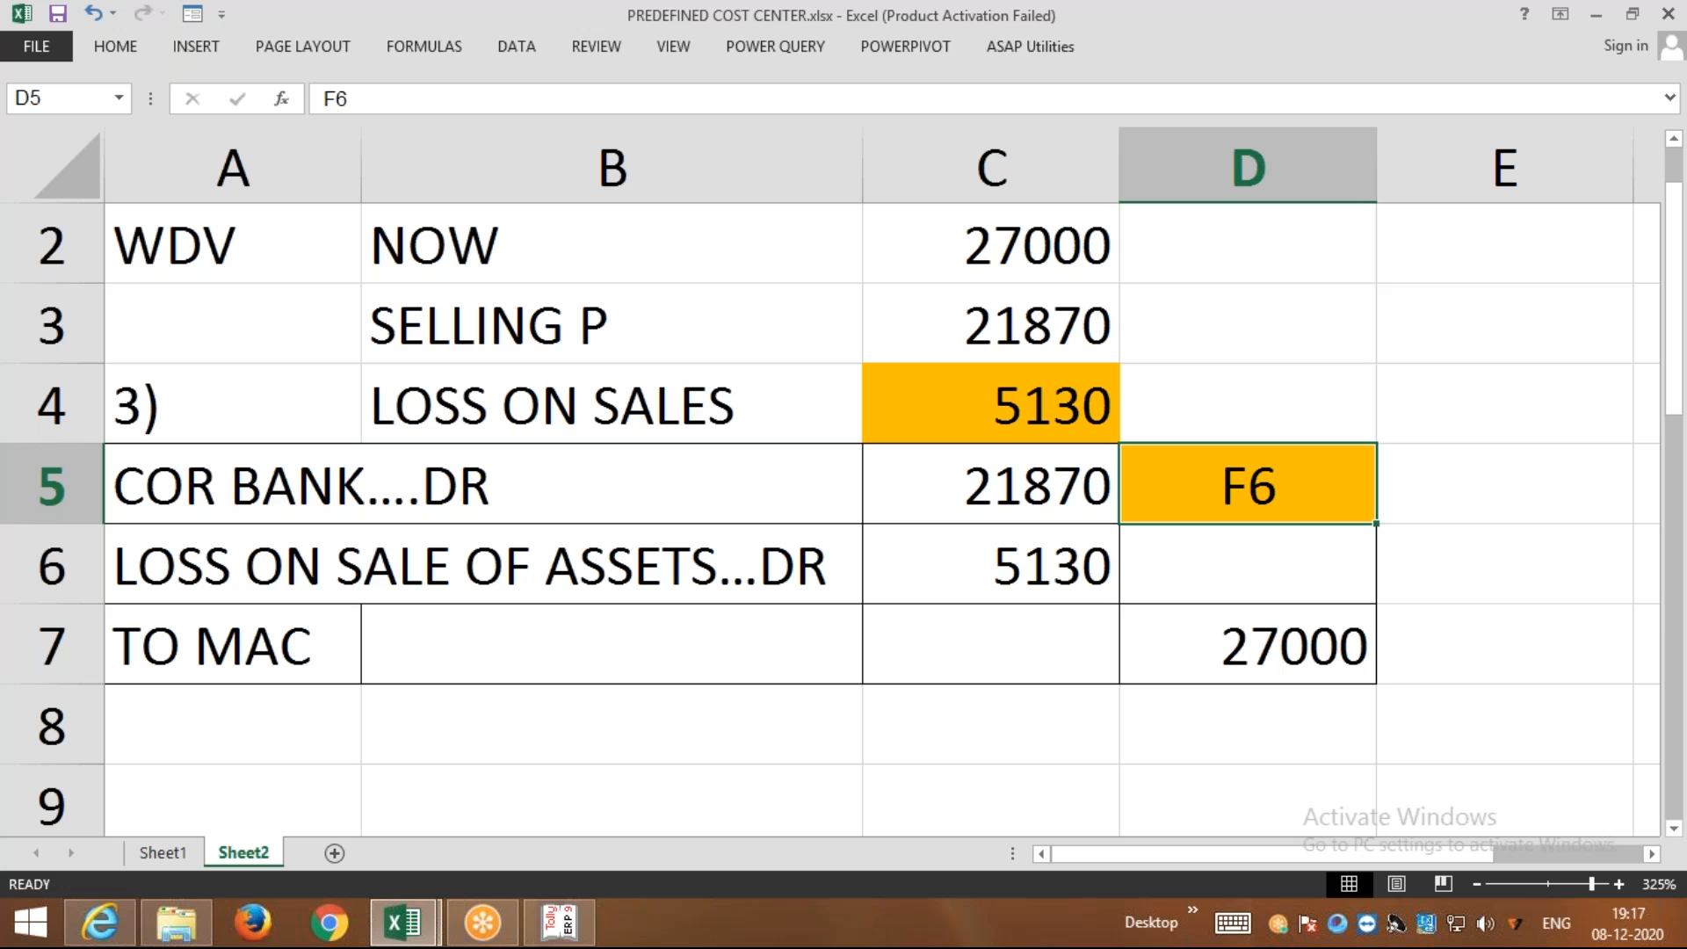
Note IN. EXP. in D6 as the ledger group beside the LOSS ON SALE OF ASSETS amount
{"action": "left_click", "coordinate": [670, 567]}
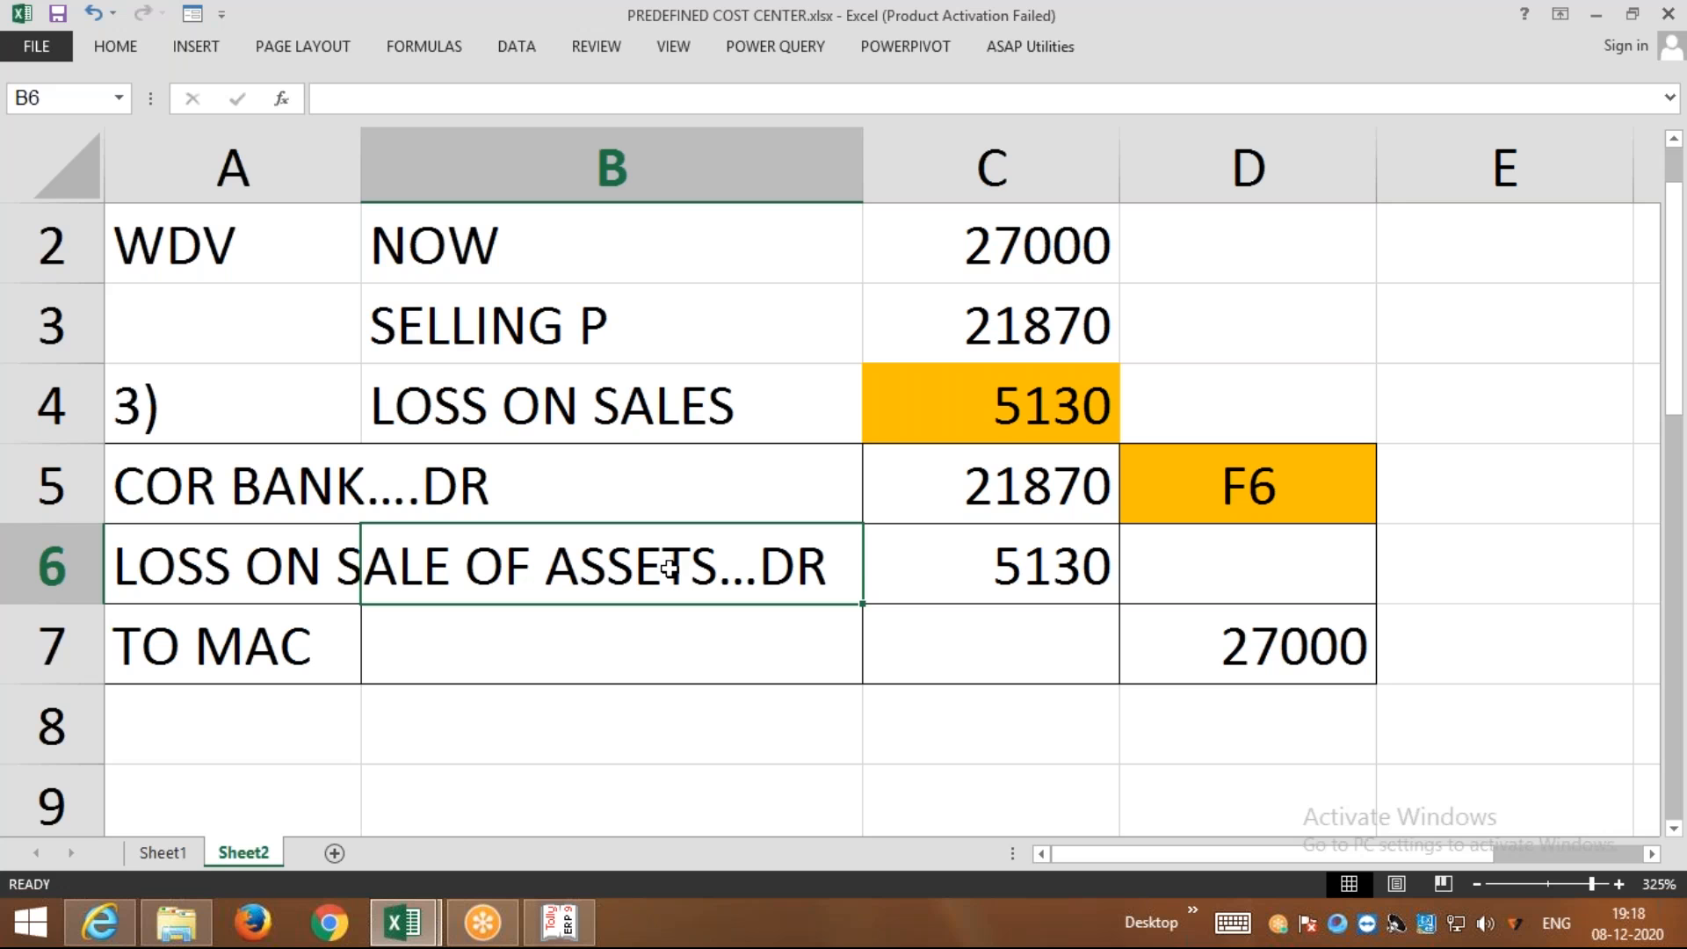
{"action": "left_click", "coordinate": [1231, 560]}
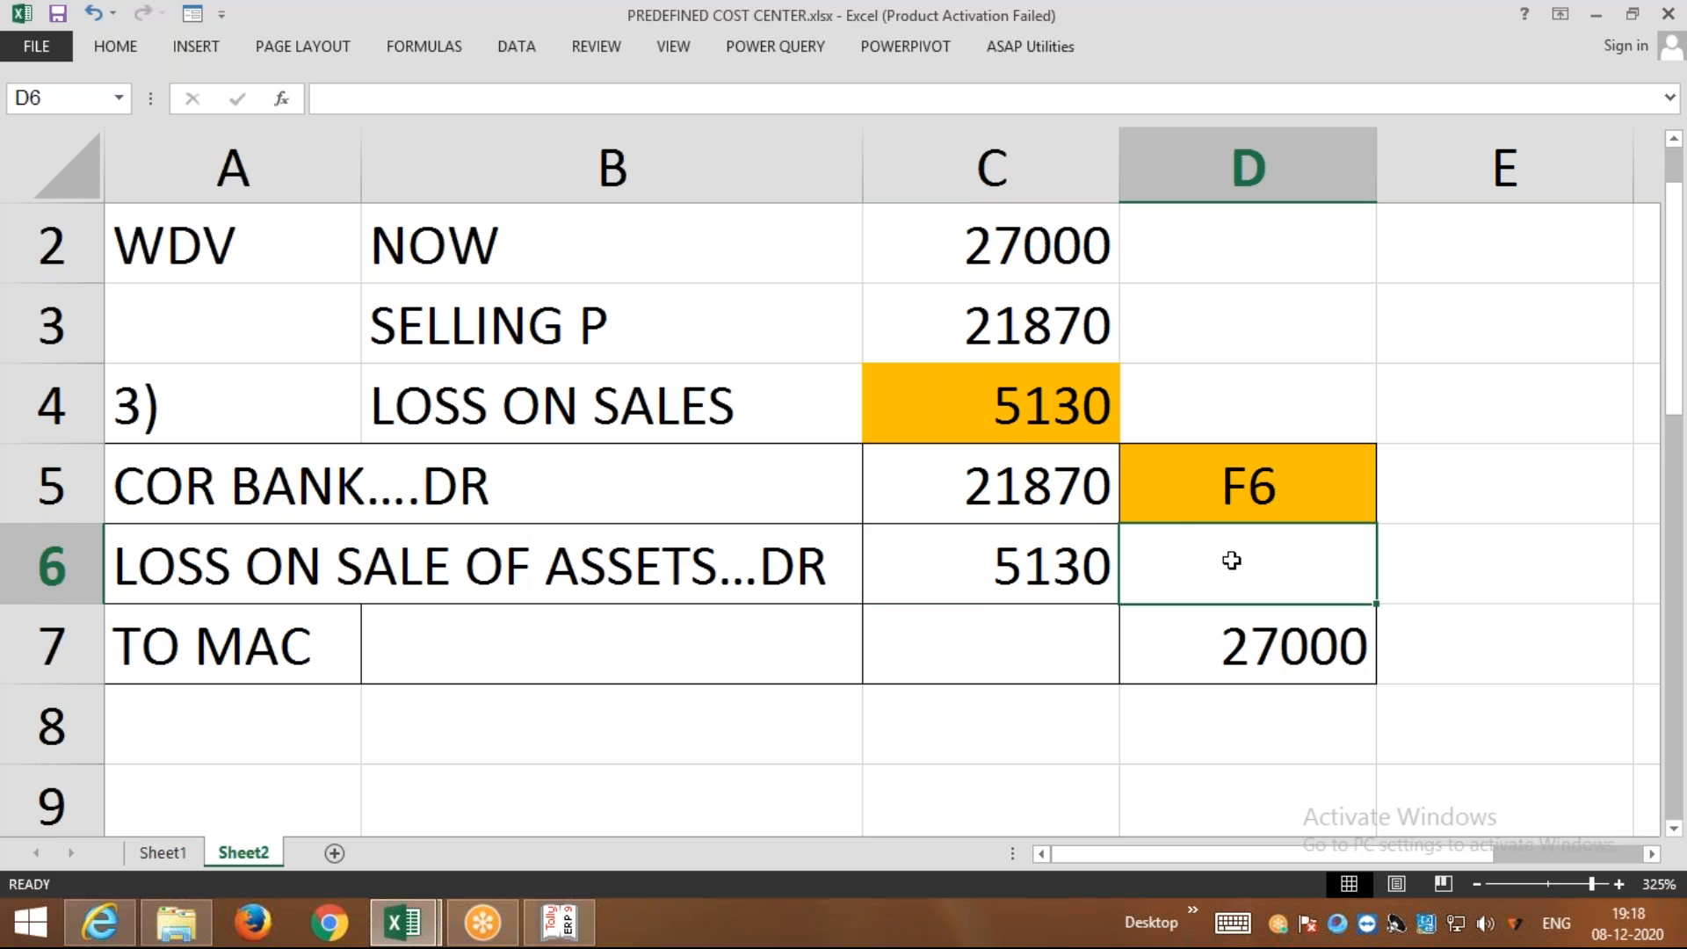
{"action": "type", "text": "IN. EXP."}
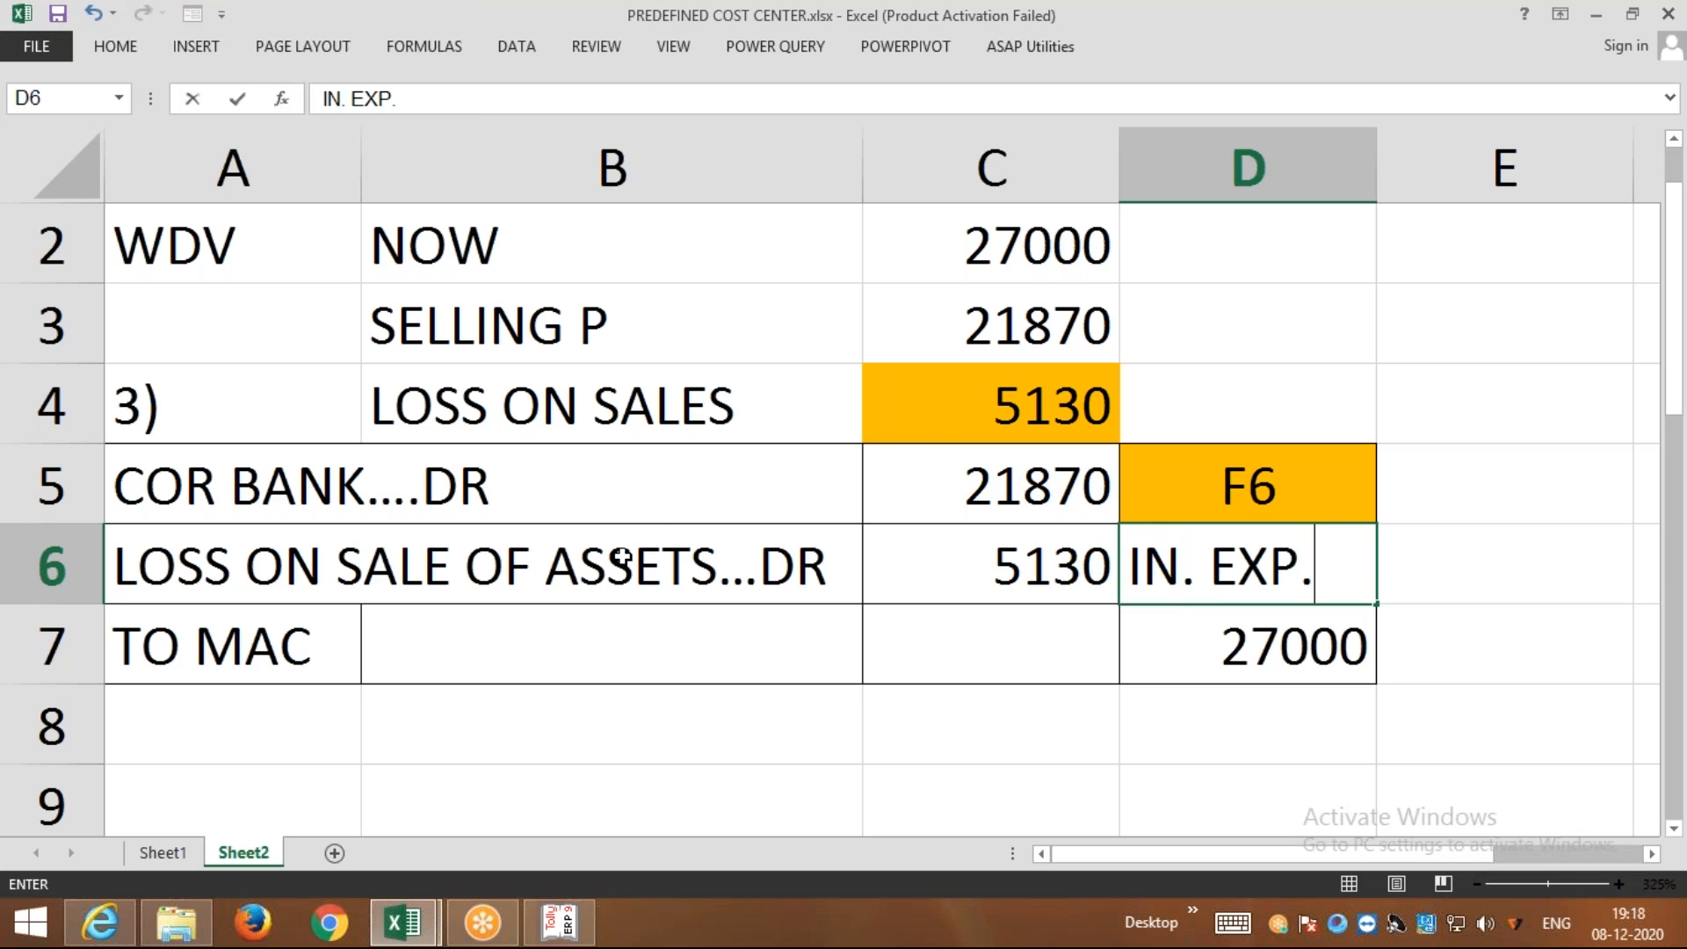
{"action": "key", "text": "Return"}
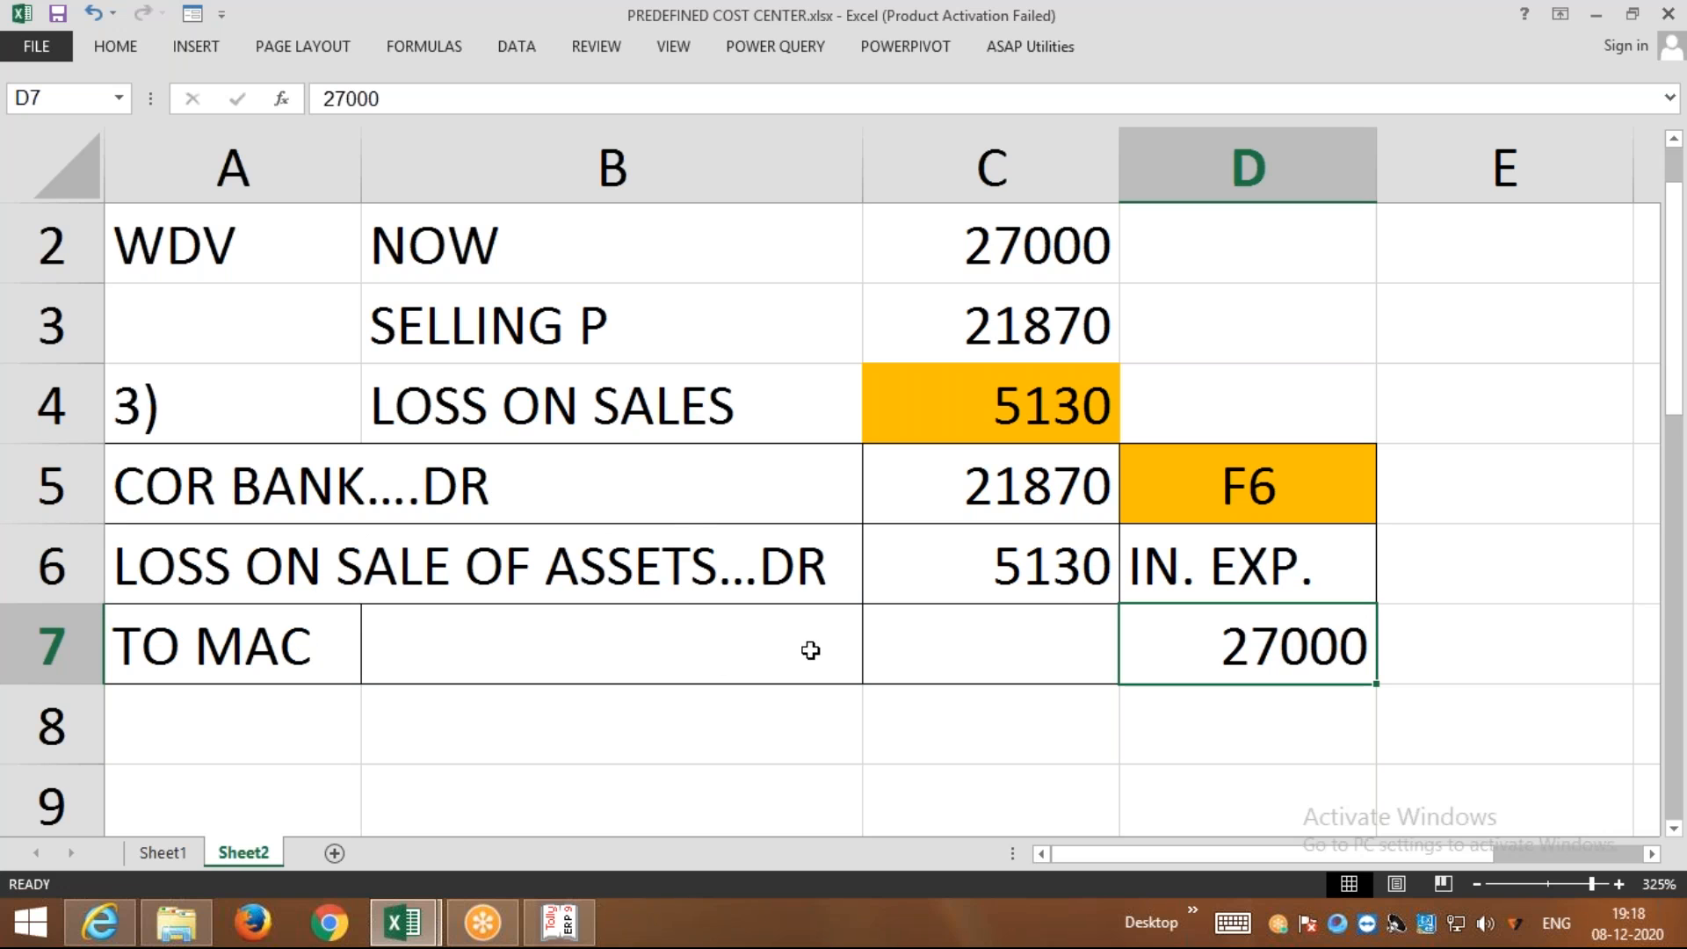
{"action": "left_click_drag", "start_coordinate": [181, 478], "coordinate": [1247, 642]}
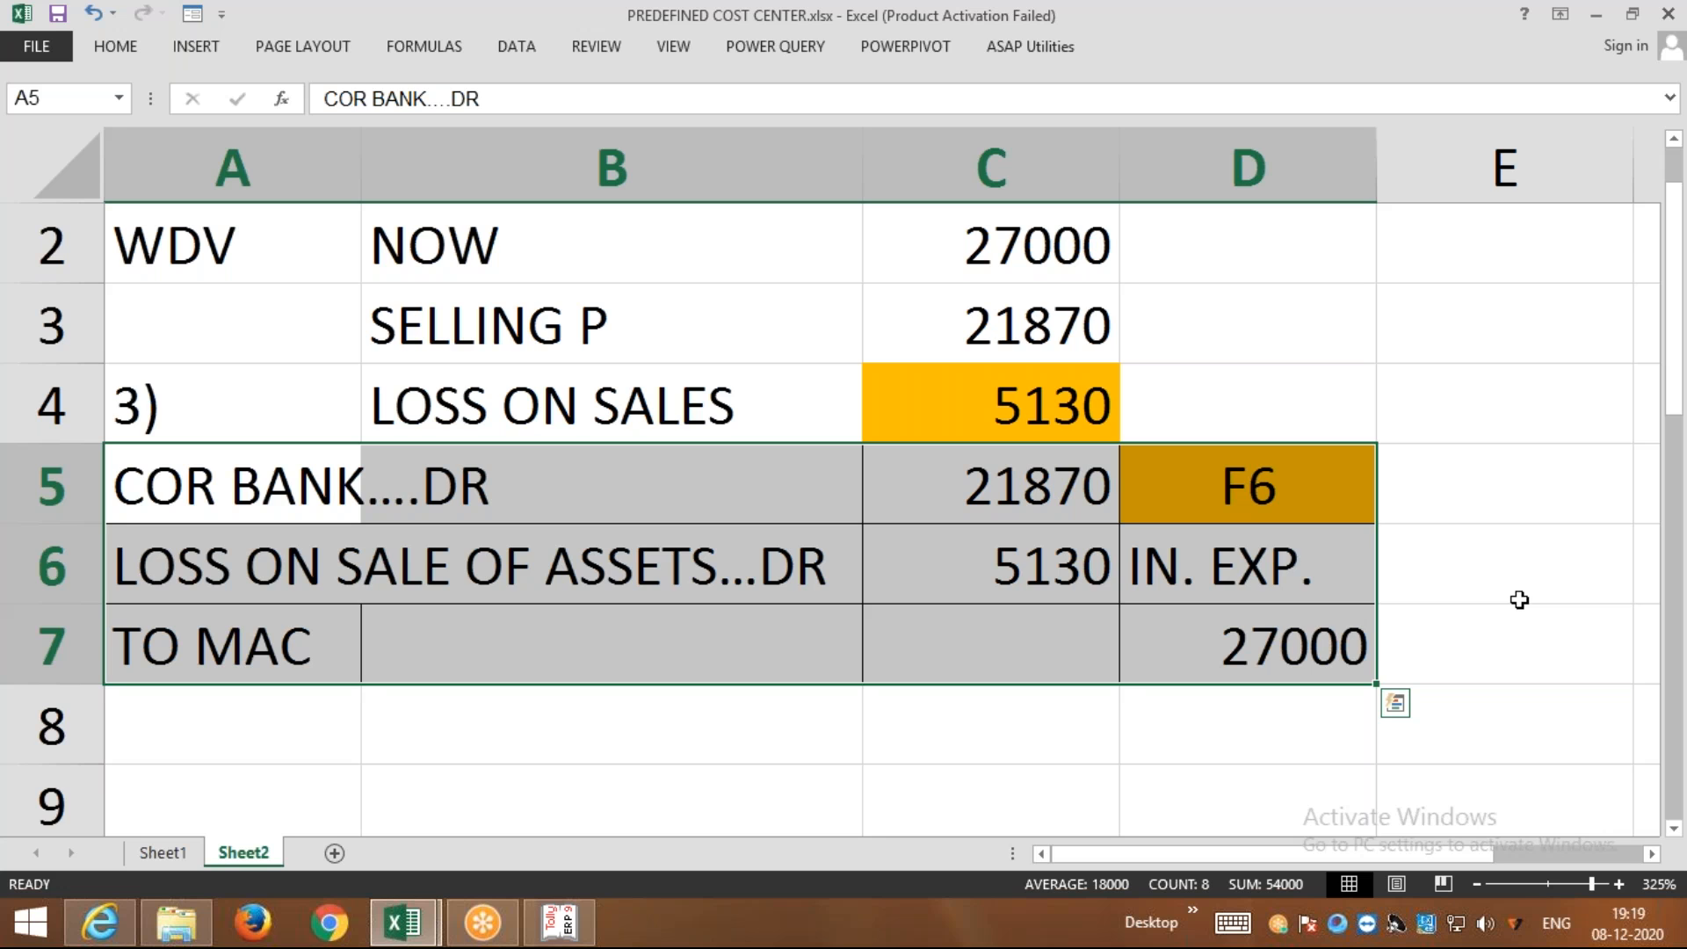
{"action": "left_click", "coordinate": [1167, 35]}
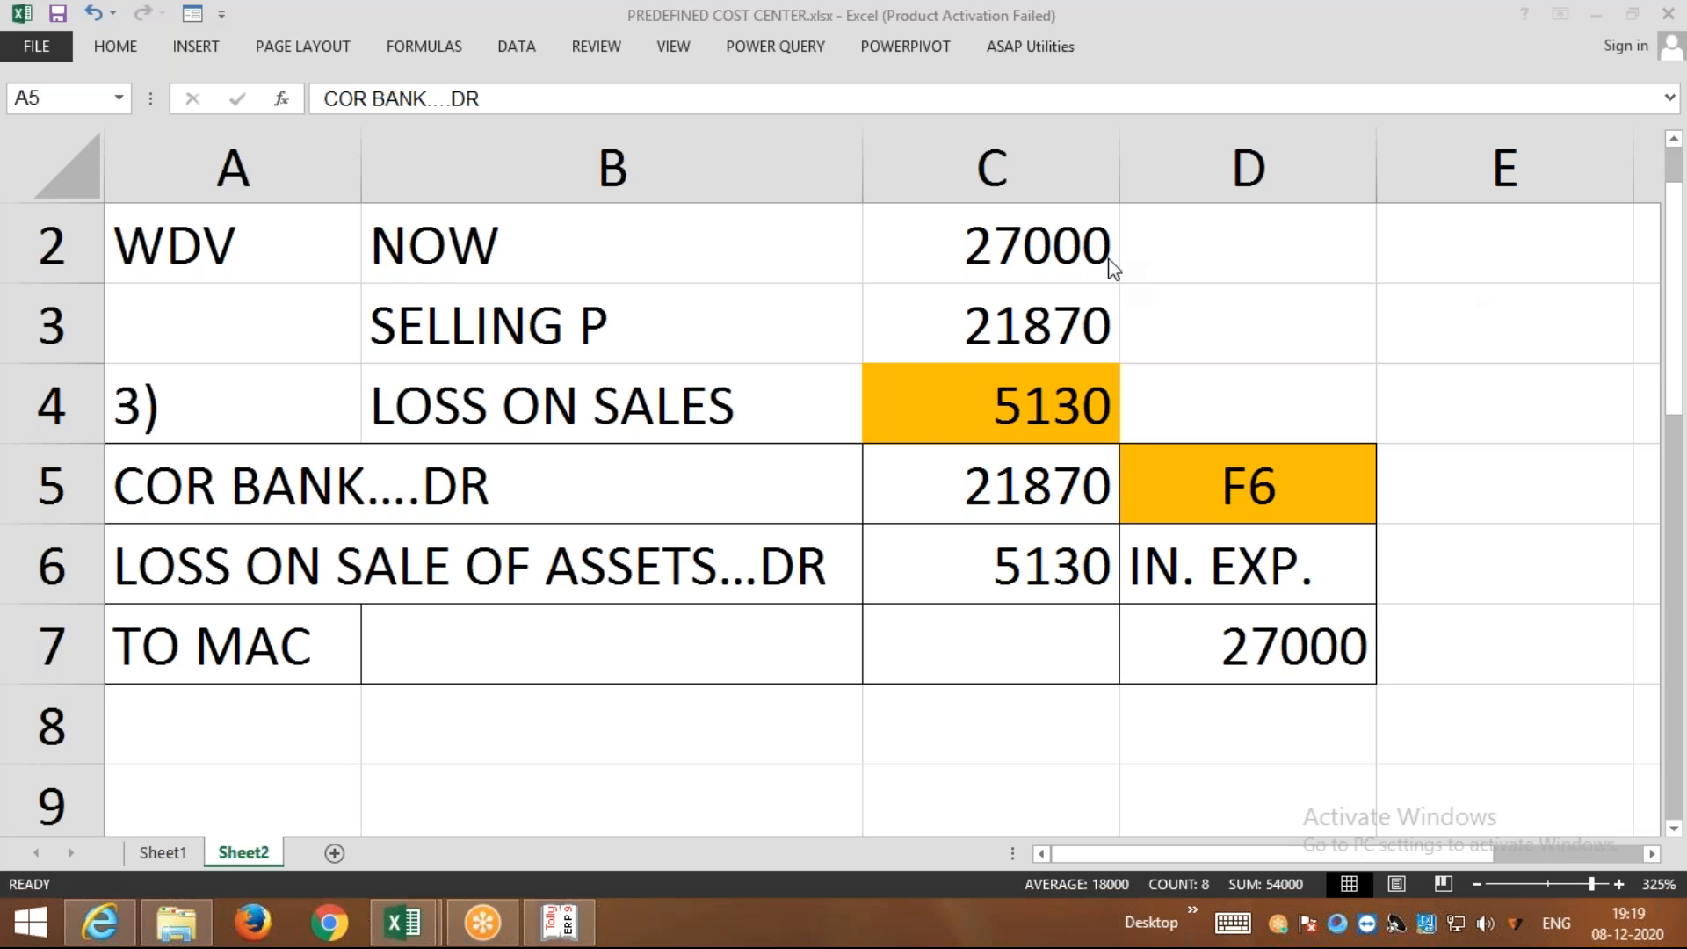
{"action": "left_click", "coordinate": [1116, 233]}
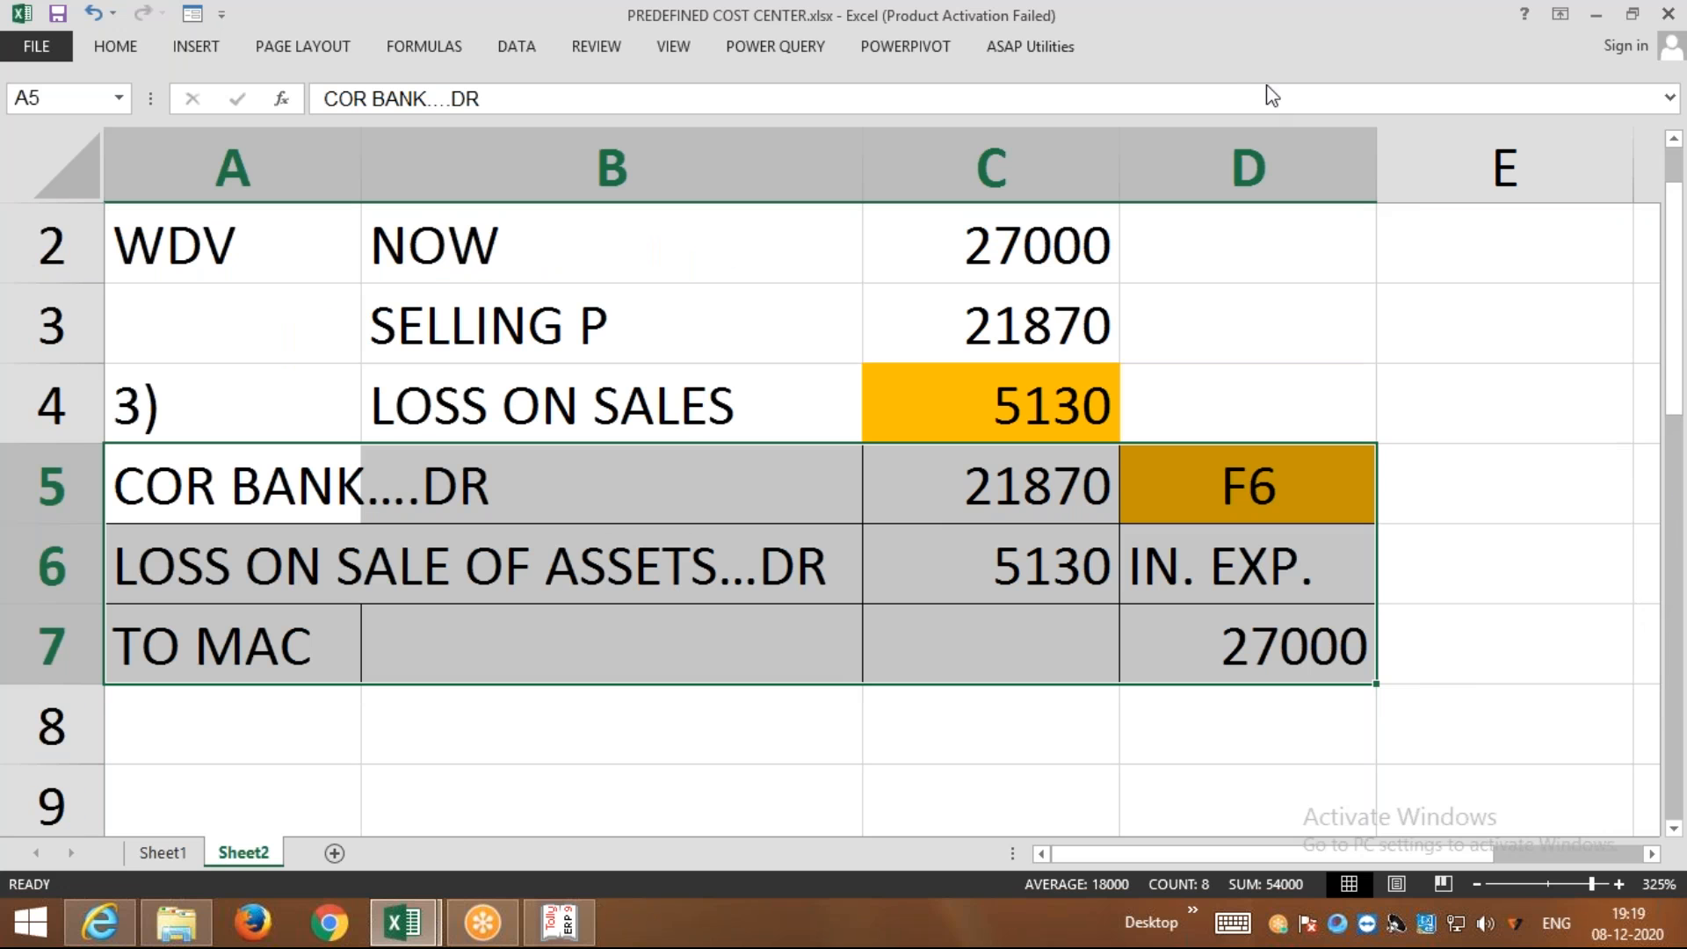
{"action": "left_click", "coordinate": [1244, 68]}
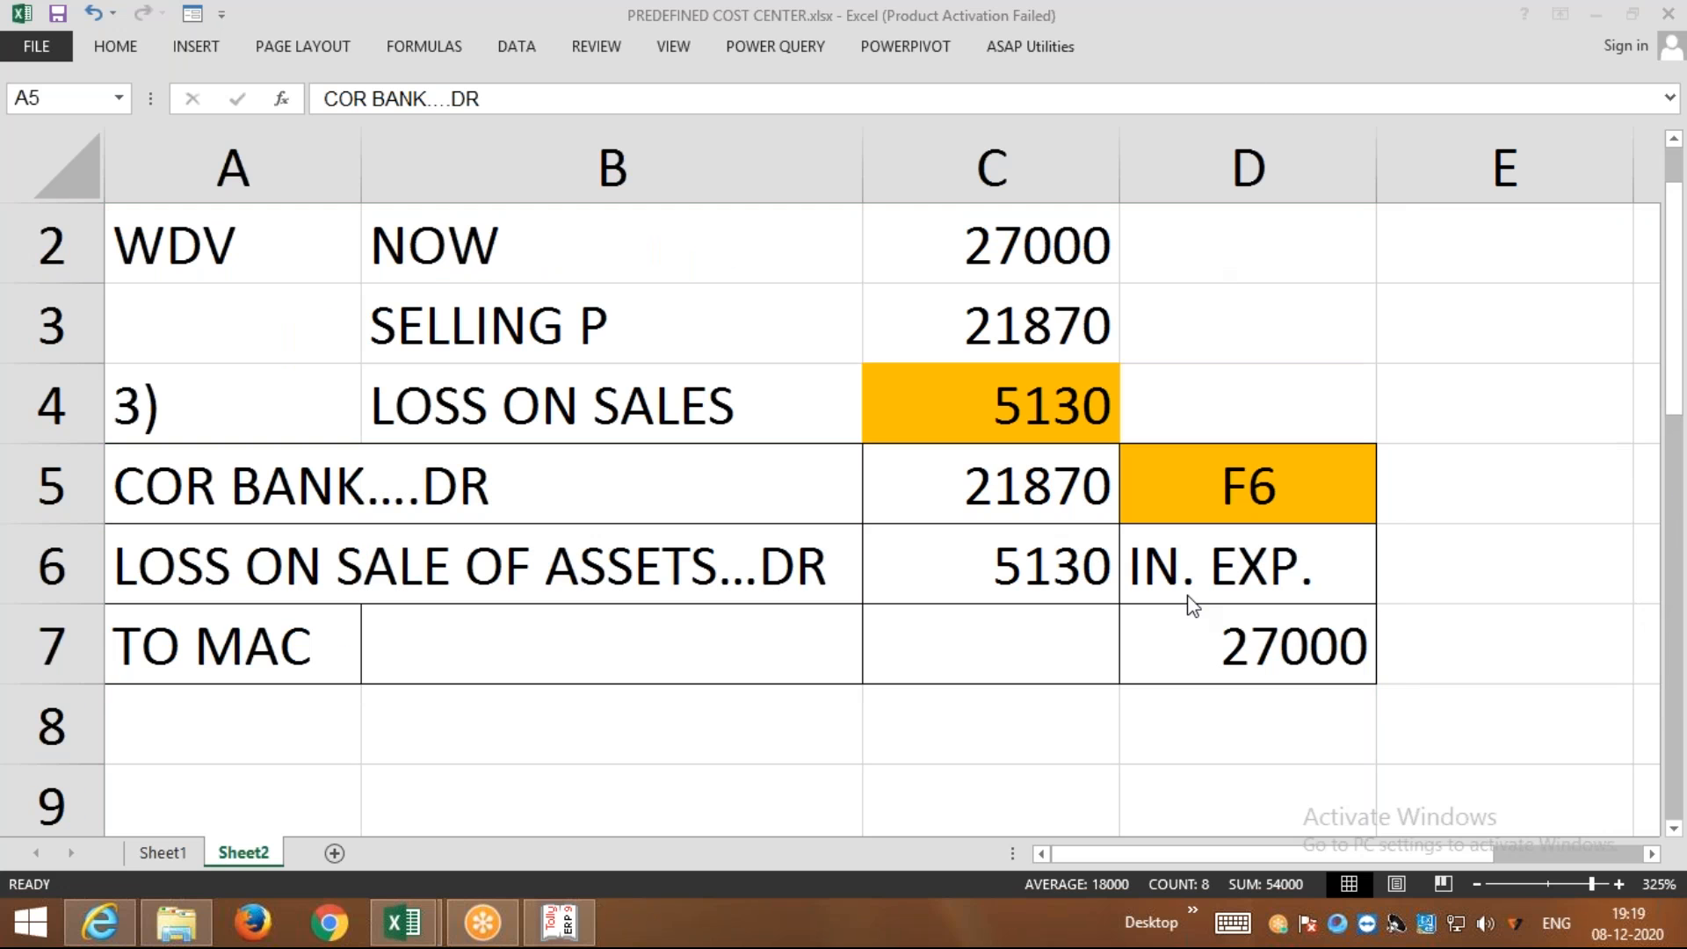
Switch to Tally.ERP 9 and start a new Receipt voucher dated 2-5-2020, leaving the cost centre class blank
{"action": "left_click", "coordinate": [567, 922]}
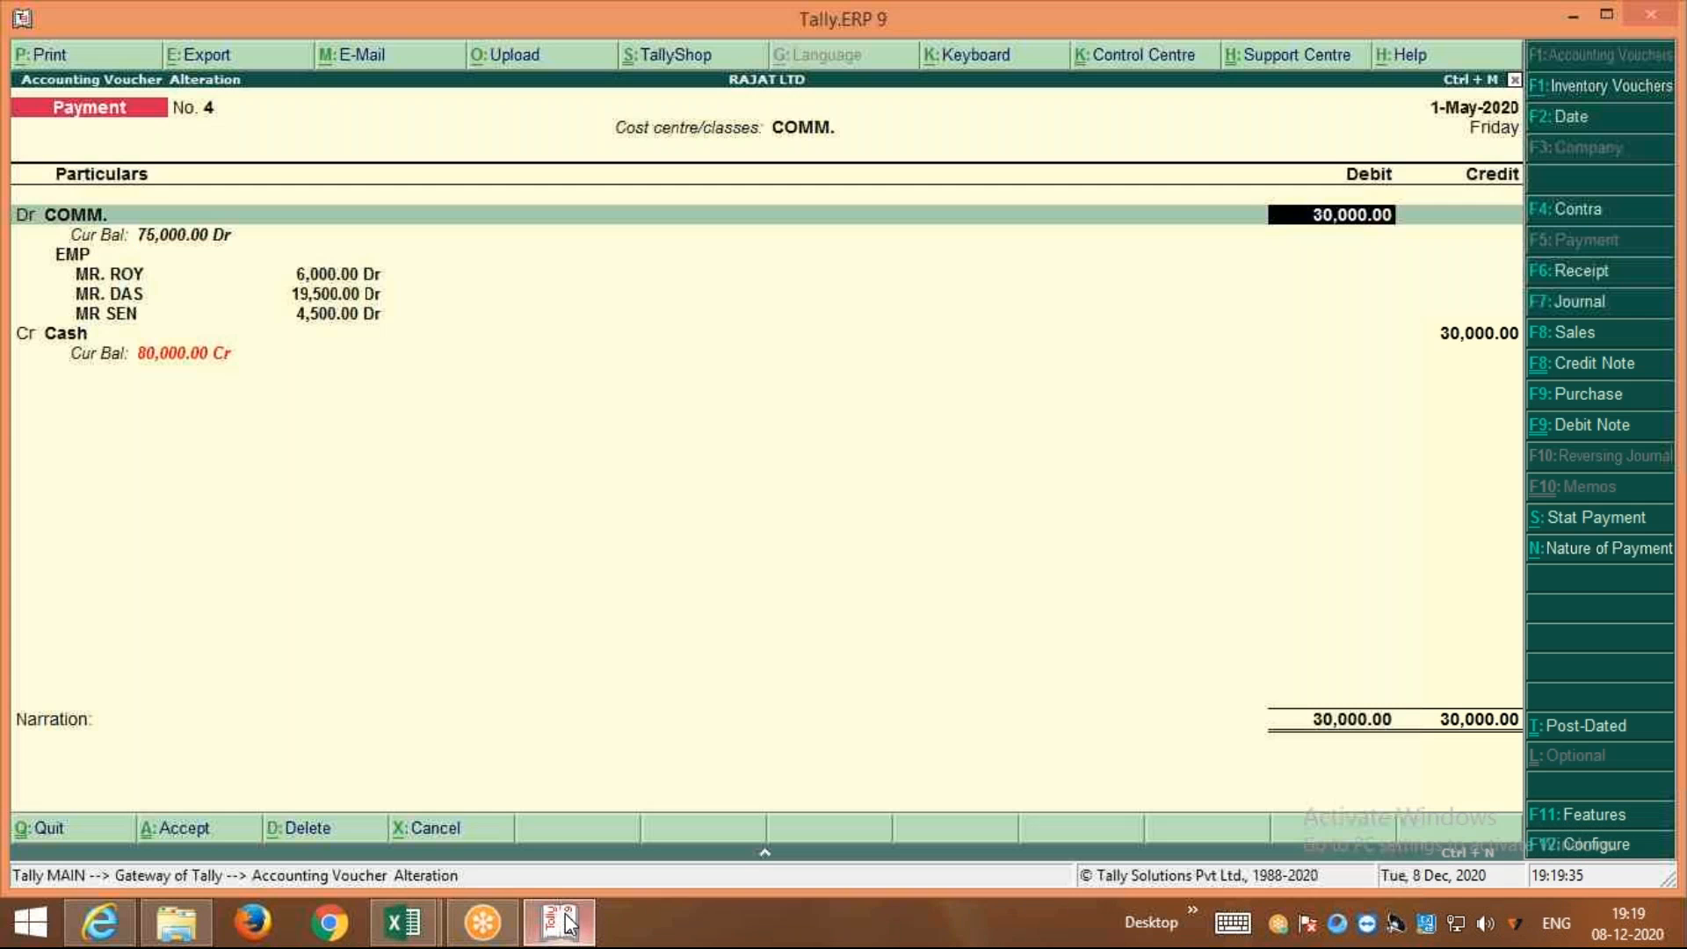
{"action": "key", "text": "Page_Down"}
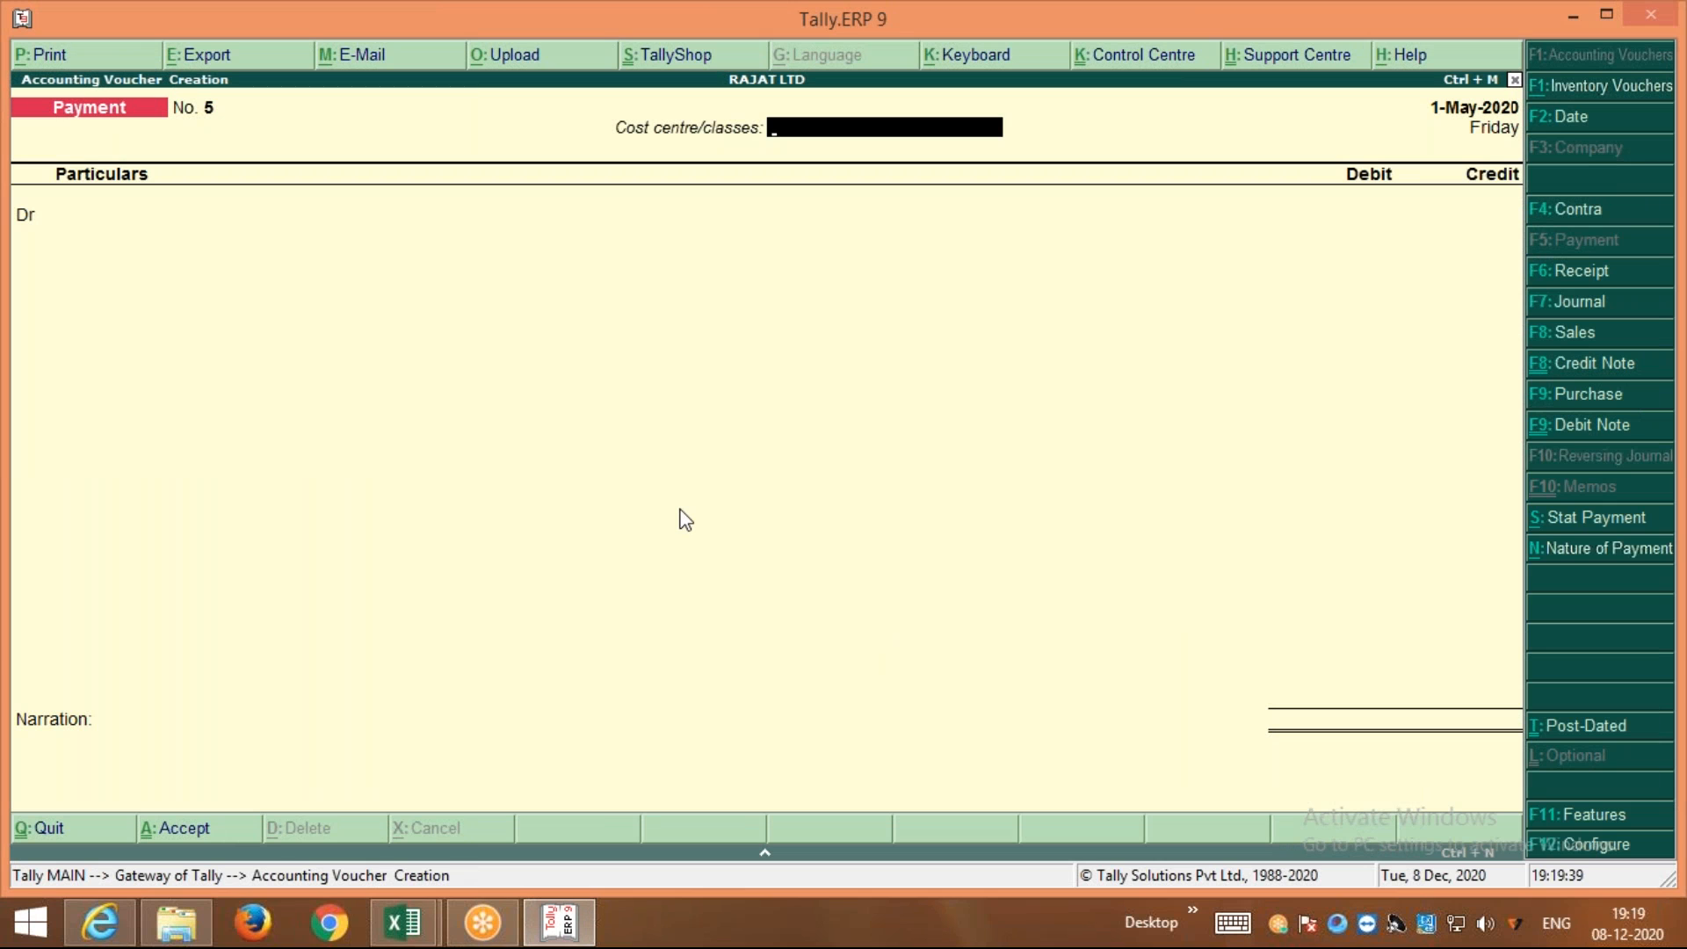
{"action": "key", "text": "F6"}
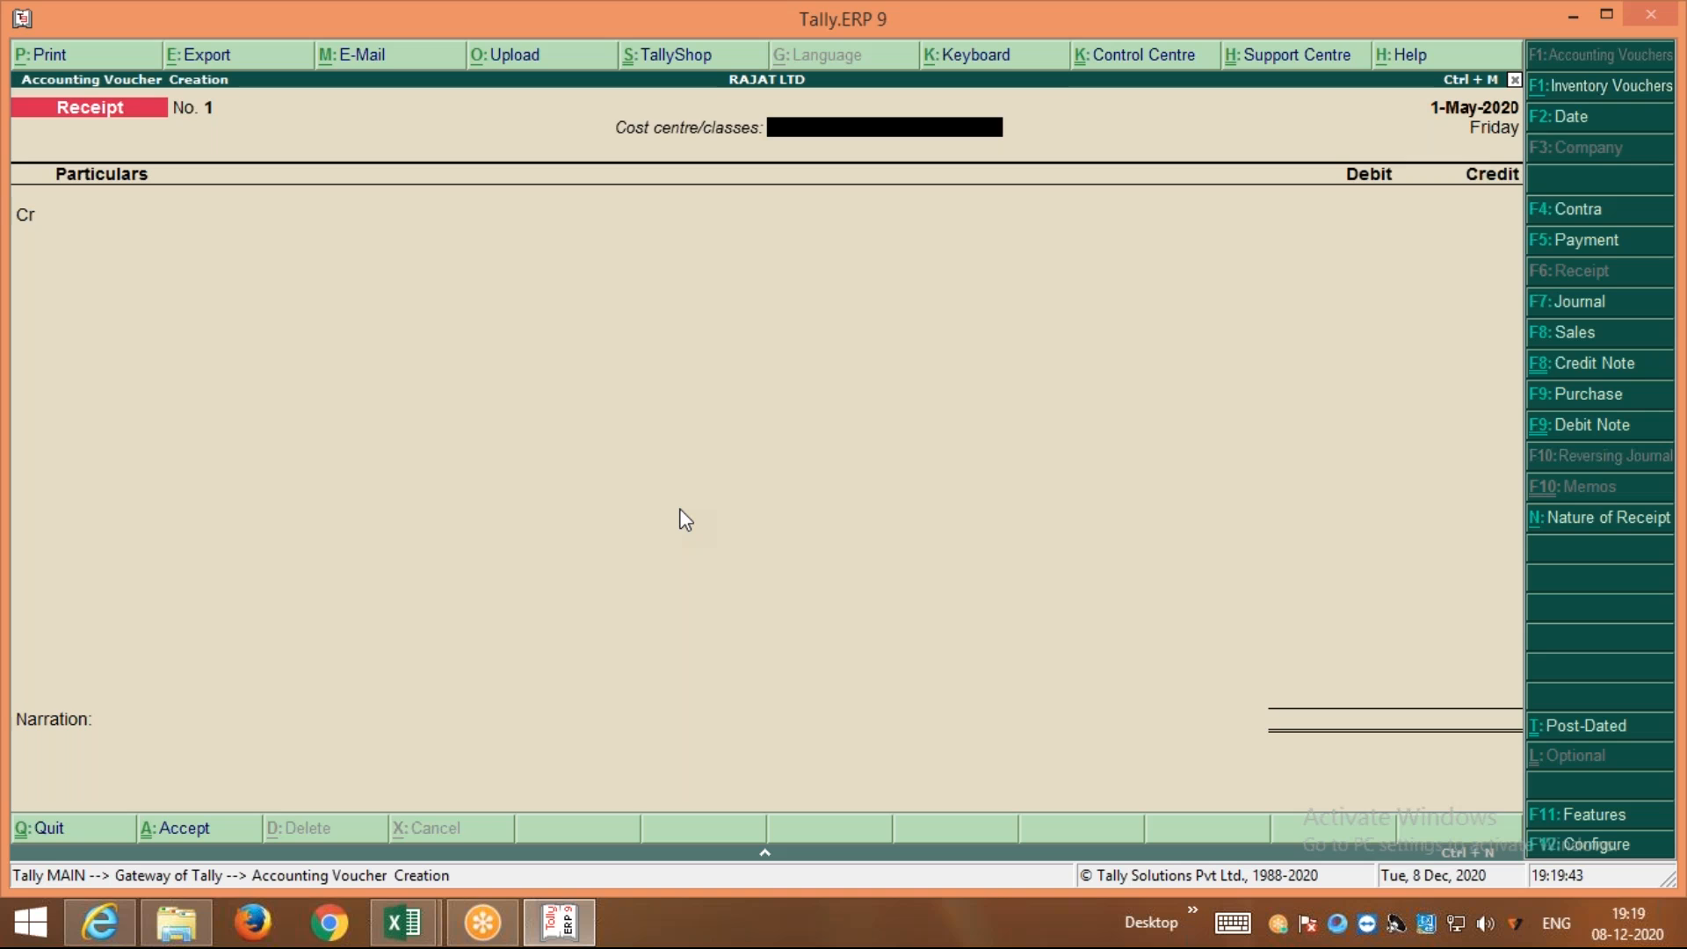
{"action": "key", "text": "F2"}
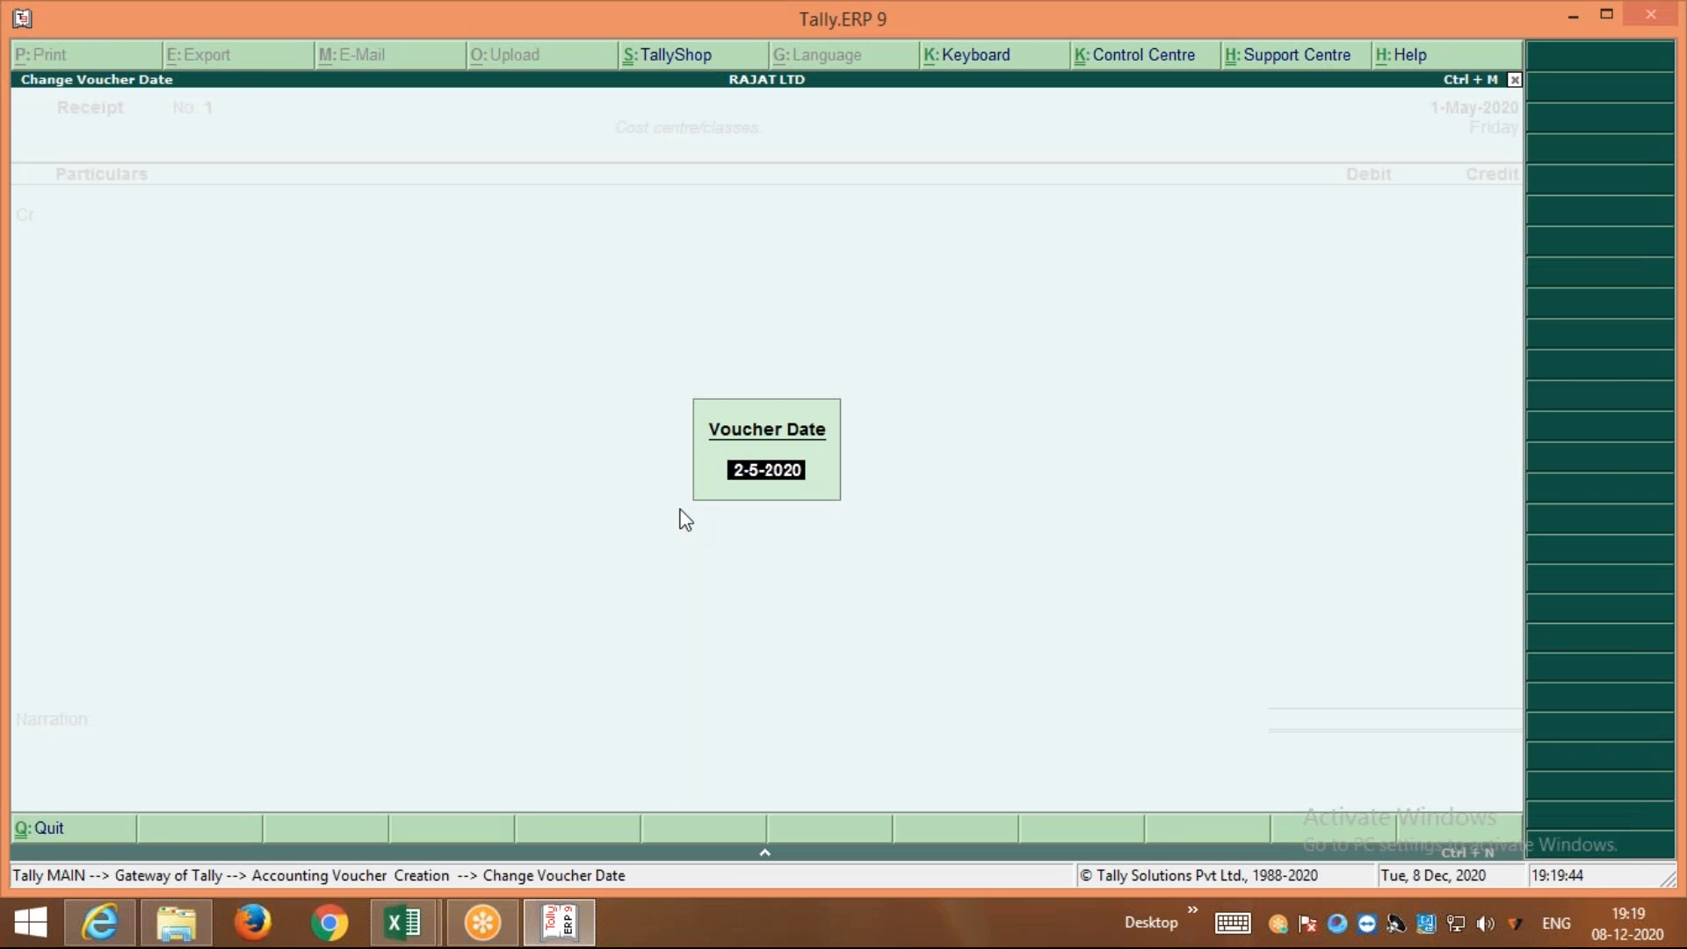
{"action": "key", "text": "Return"}
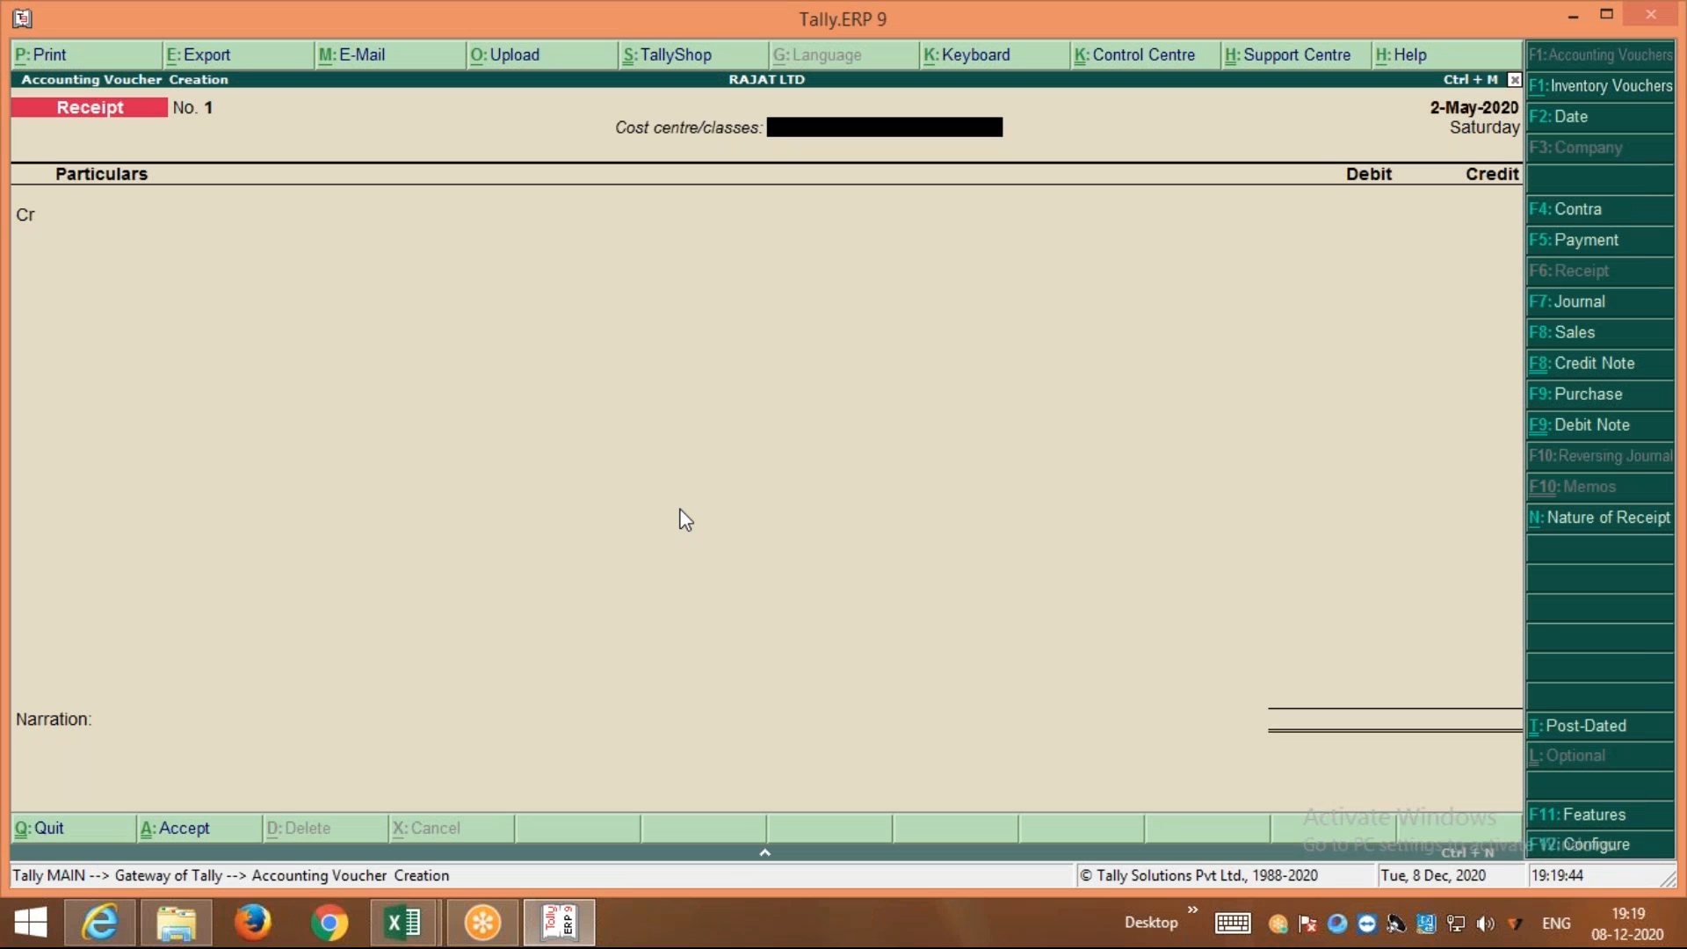
{"action": "key", "text": "Return"}
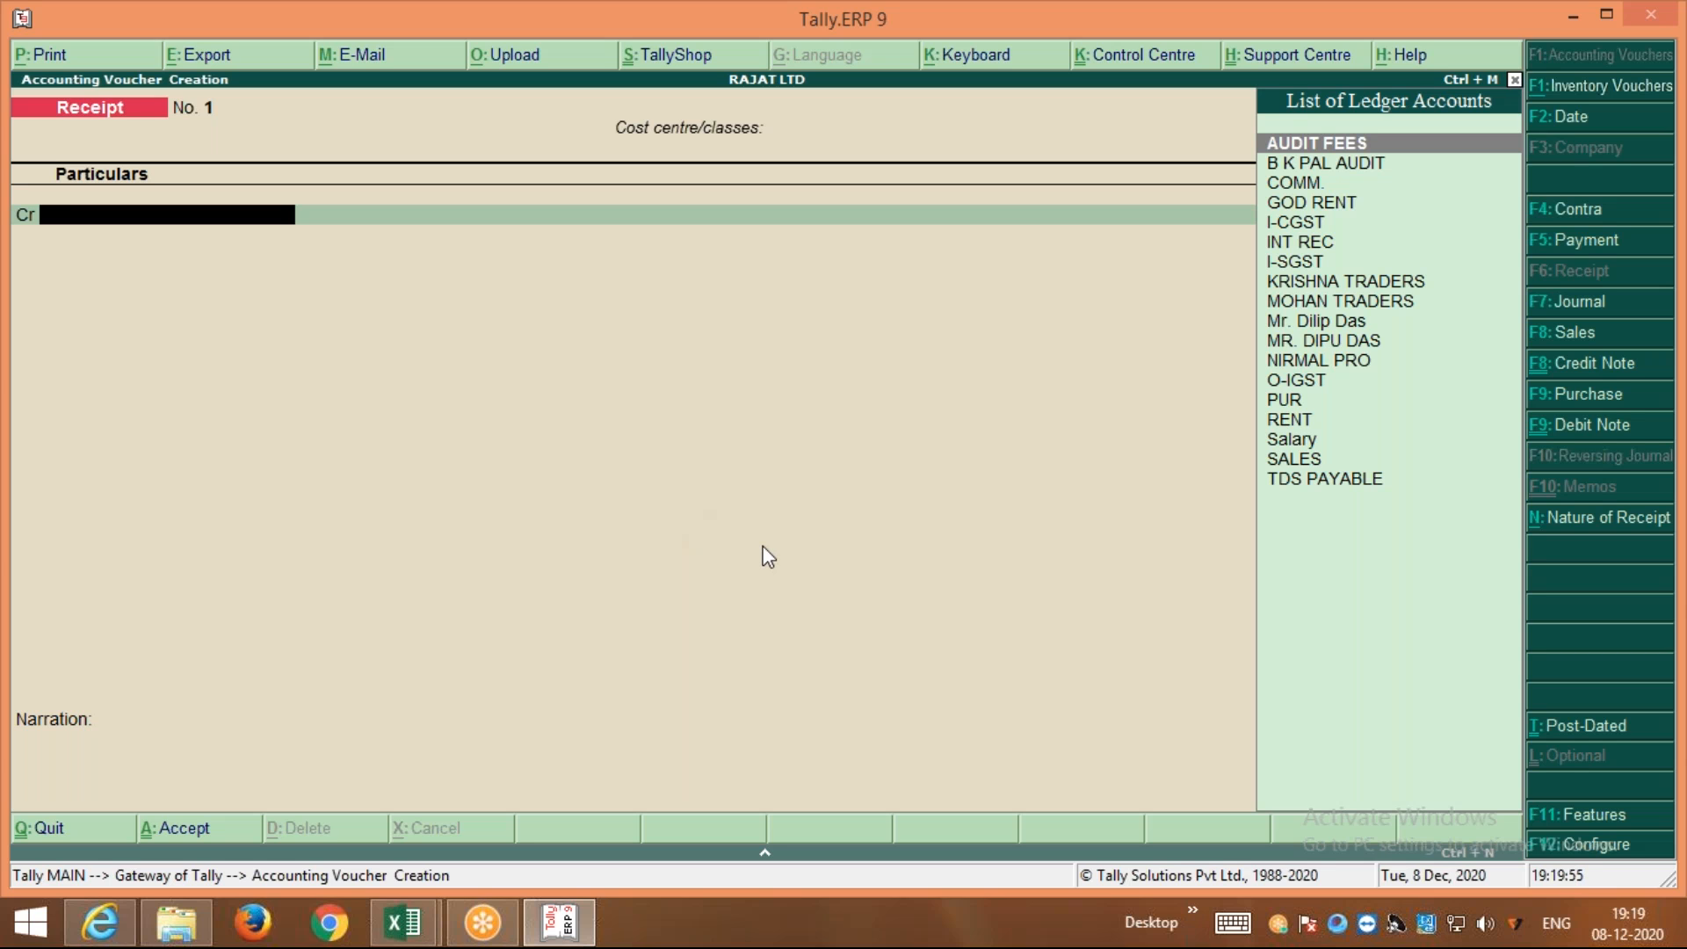
Start a new ledger named MACHINERY from the voucher's credit line
{"action": "type", "text": "M"}
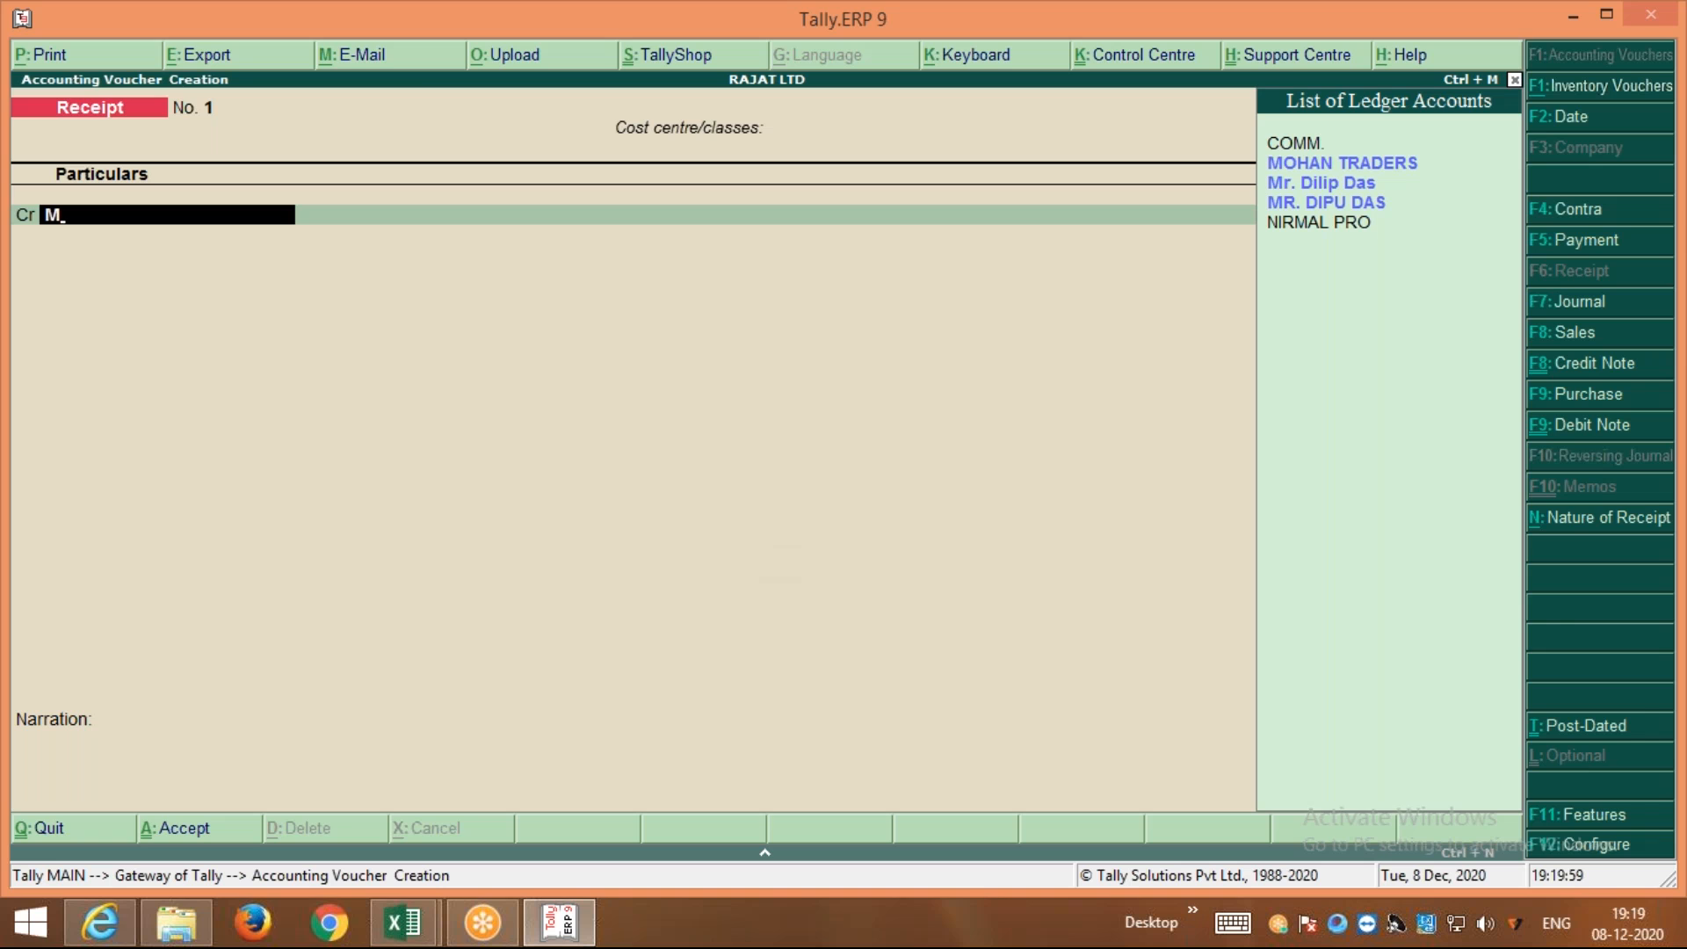
{"action": "key", "text": "alt+c"}
{"action": "type", "text": "MACHINERY"}
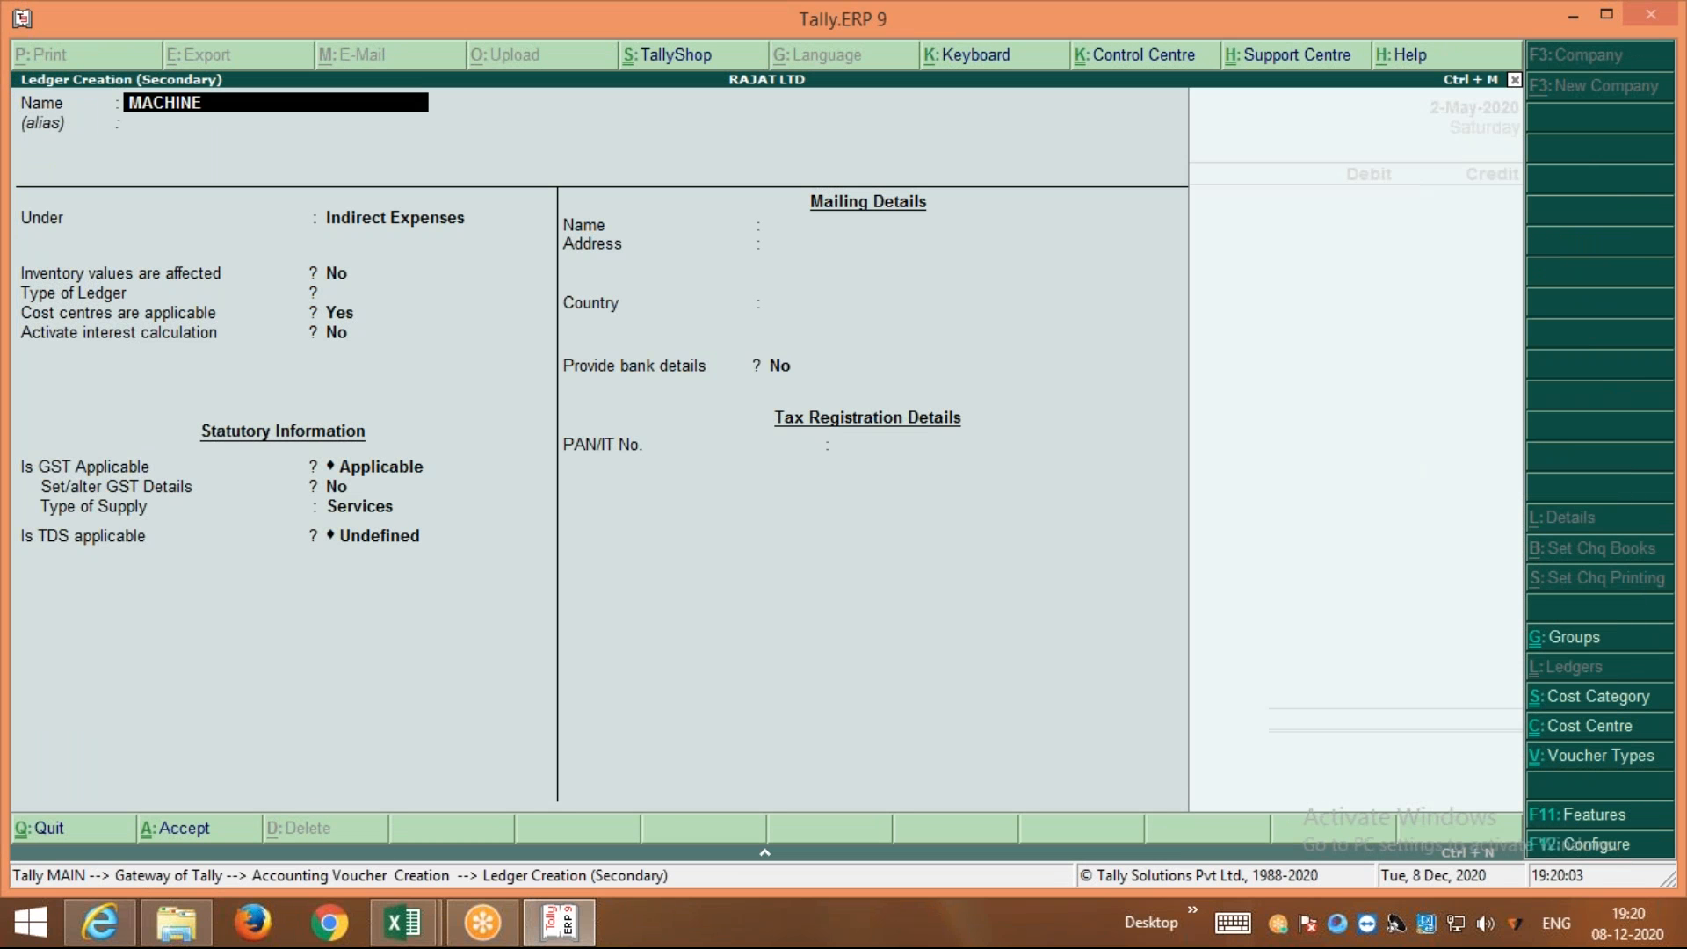
Name the new ledger MACHINERY and place it under Fixed Assets, with cost centres and interest calculation set to No
{"action": "key", "text": "Return"}
{"action": "key", "text": "Return"}
{"action": "type", "text": "F"}
{"action": "key", "text": "Return"}
{"action": "key", "text": "Return"}
{"action": "key", "text": "Return"}
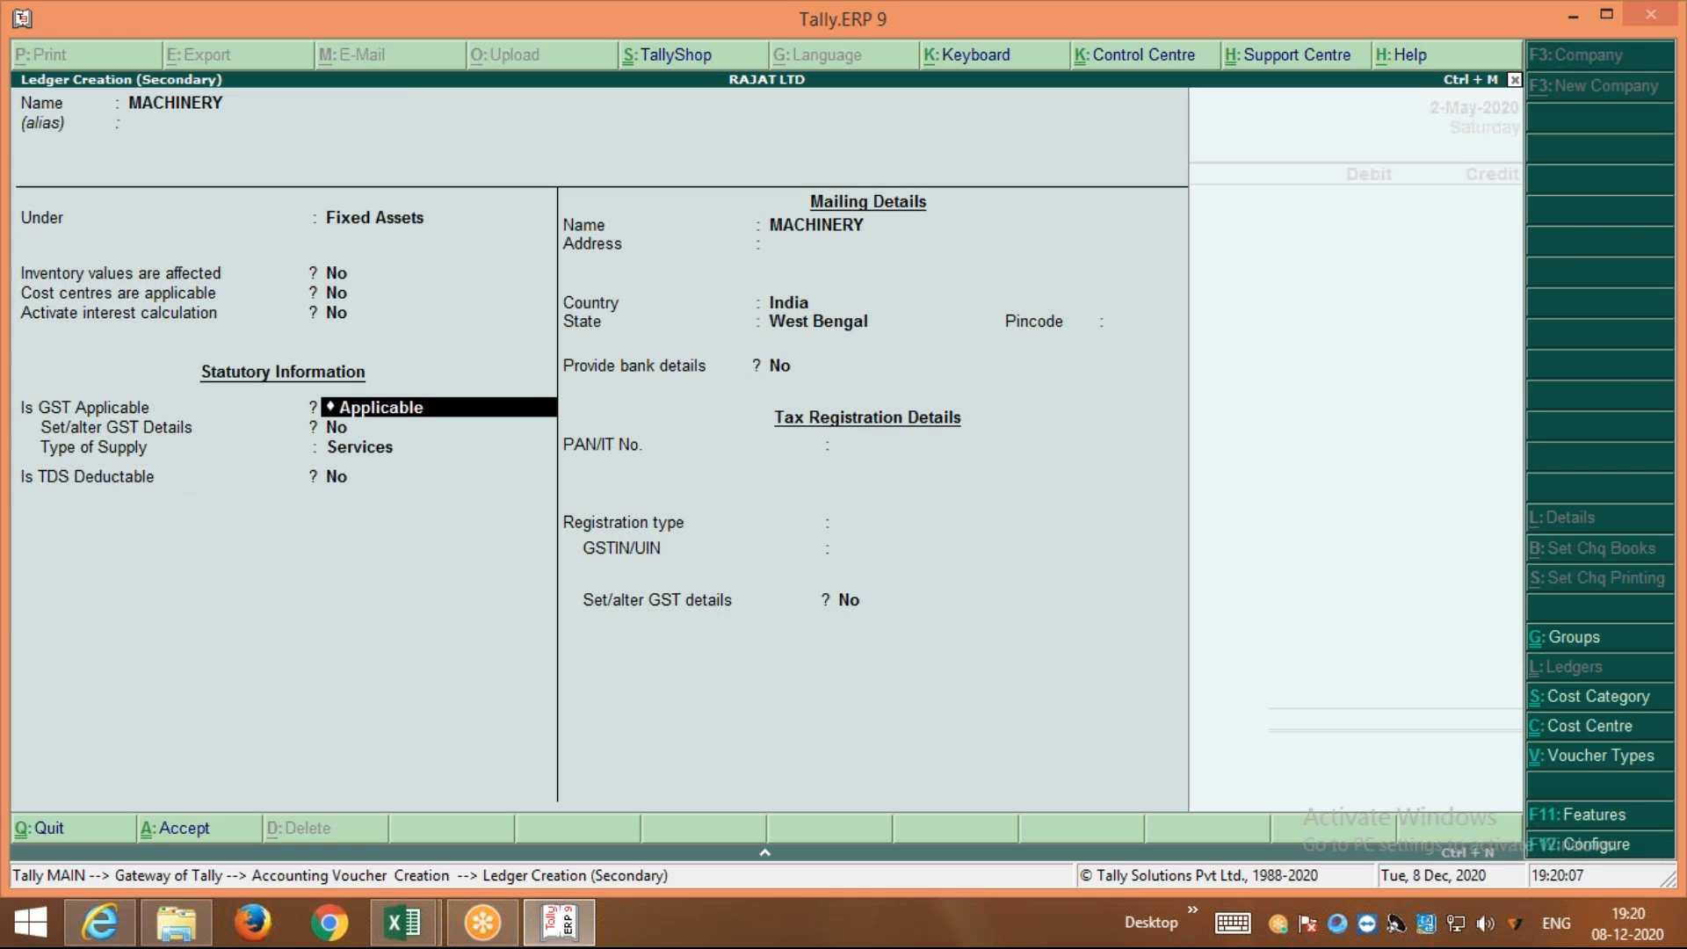
Set GST applicability to Not Applicable for the MACHINERY ledger
{"action": "key", "text": "space"}
{"action": "key", "text": "Up"}
{"action": "key", "text": "Up"}
{"action": "key", "text": "Return"}
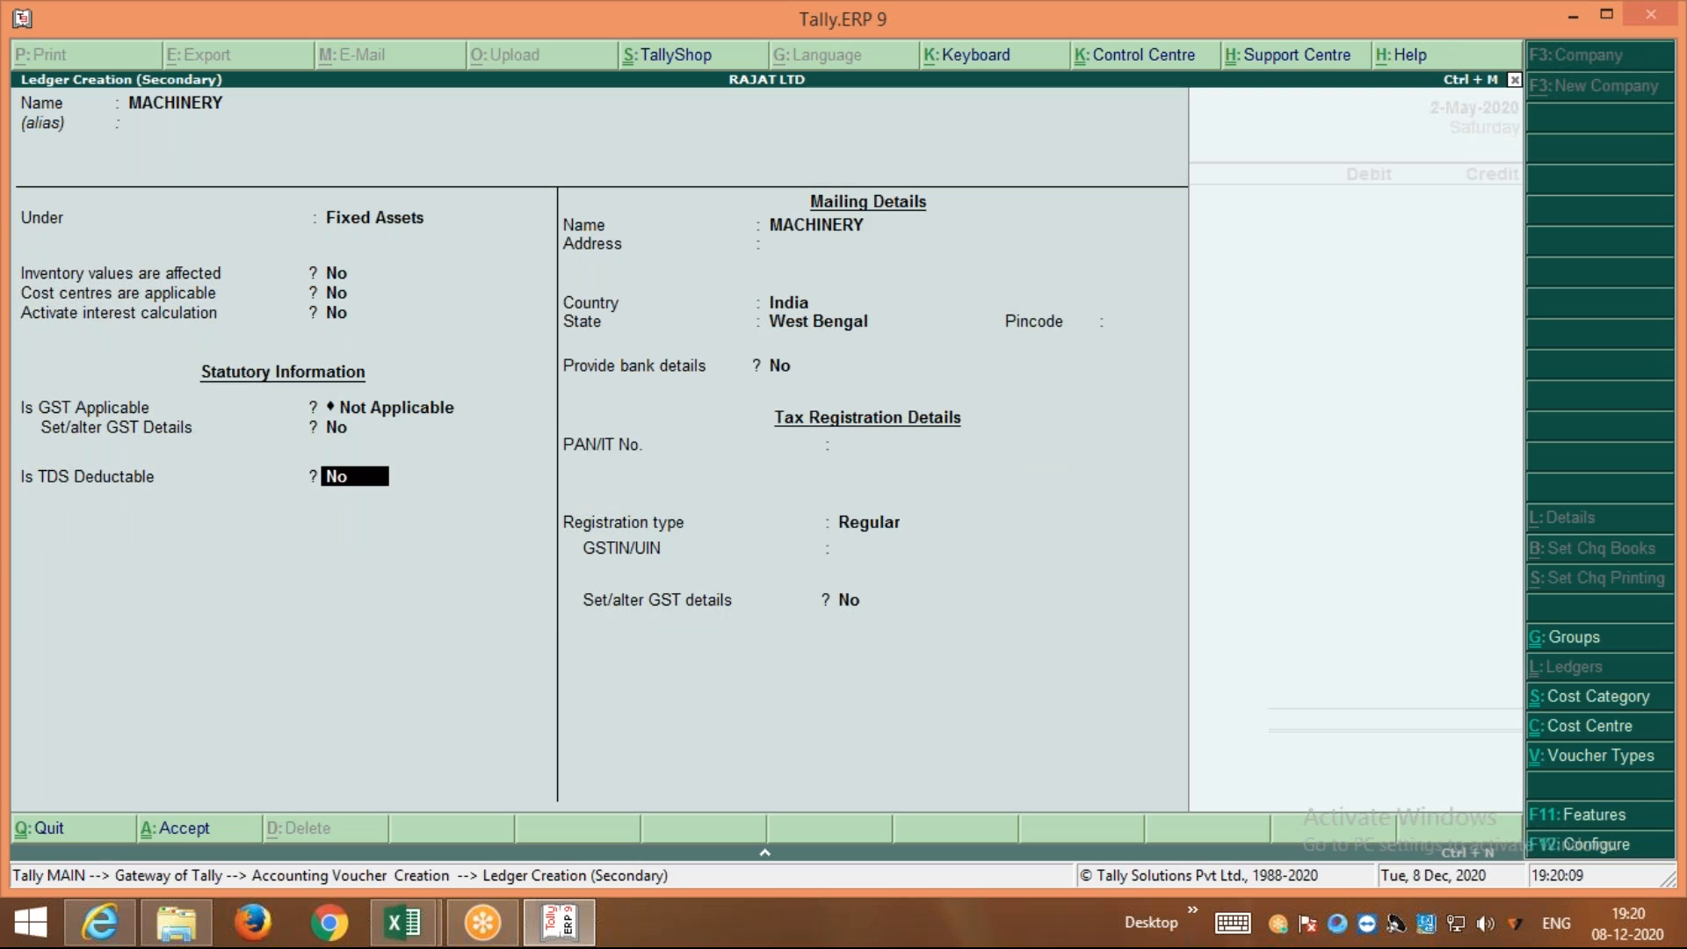
Keep the remaining MACHINERY defaults with Regular registration and a blank GSTIN/UIN, and save the ledger
{"action": "key", "text": "Return"}
{"action": "key", "text": "Return"}
{"action": "key", "text": "Return"}
{"action": "key", "text": "Return"}
{"action": "key", "text": "Return"}
{"action": "key", "text": "Return"}
{"action": "key", "text": "Return"}
{"action": "key", "text": "Return"}
{"action": "key", "text": "Return"}
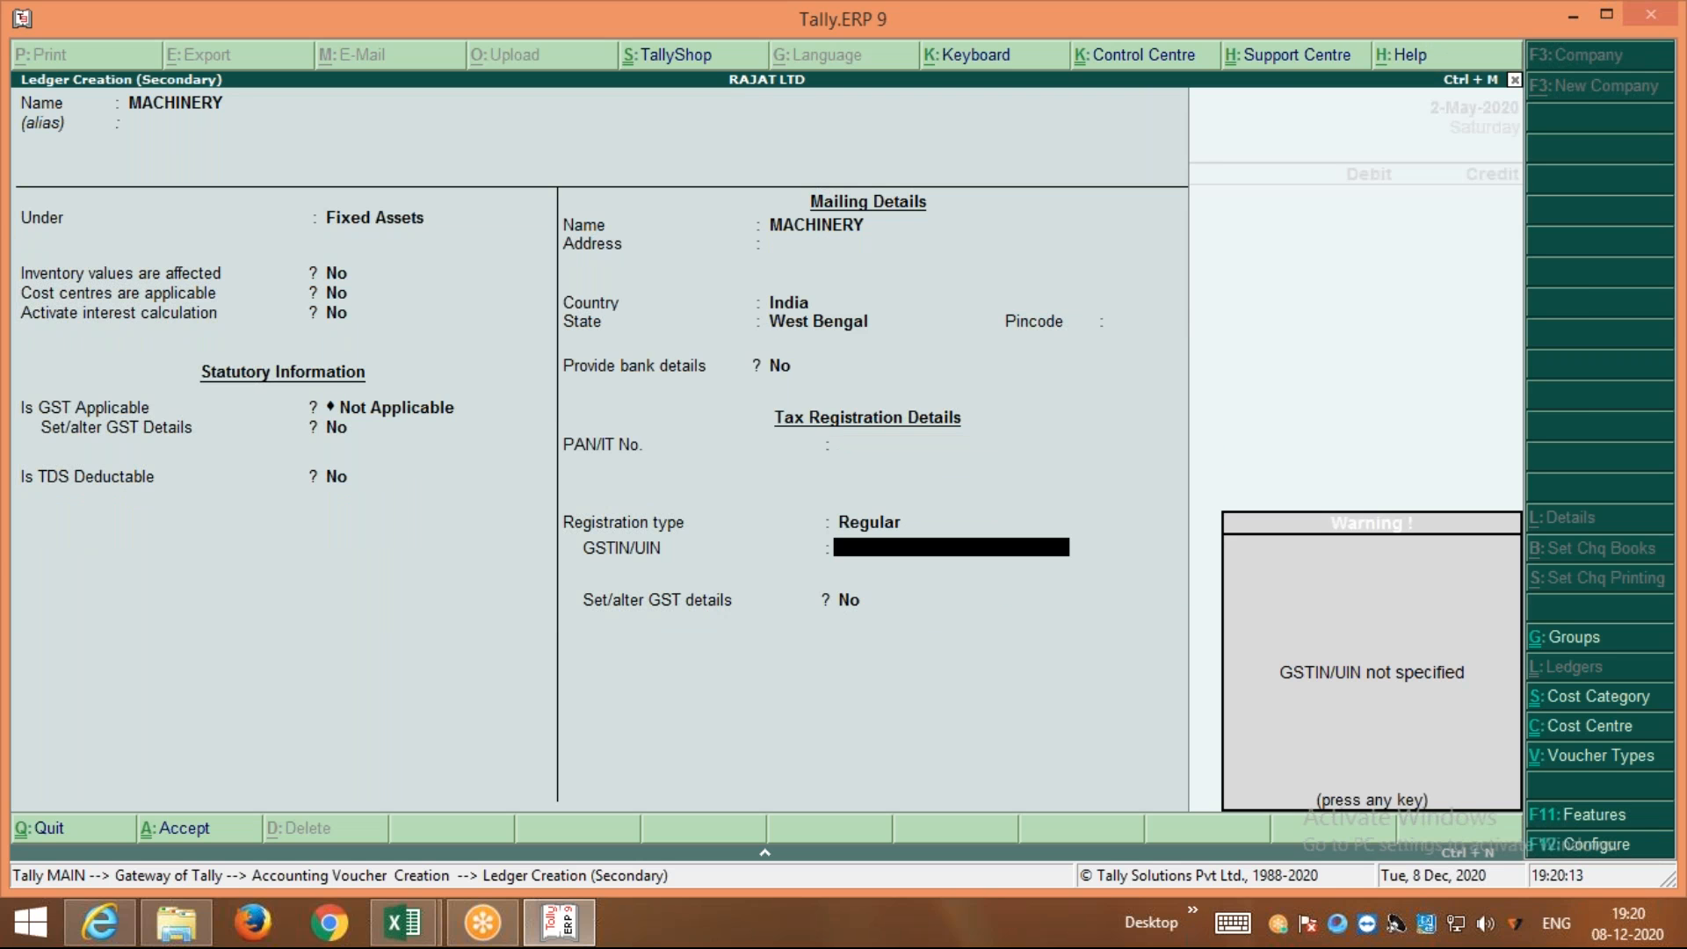
{"action": "key", "text": "Return"}
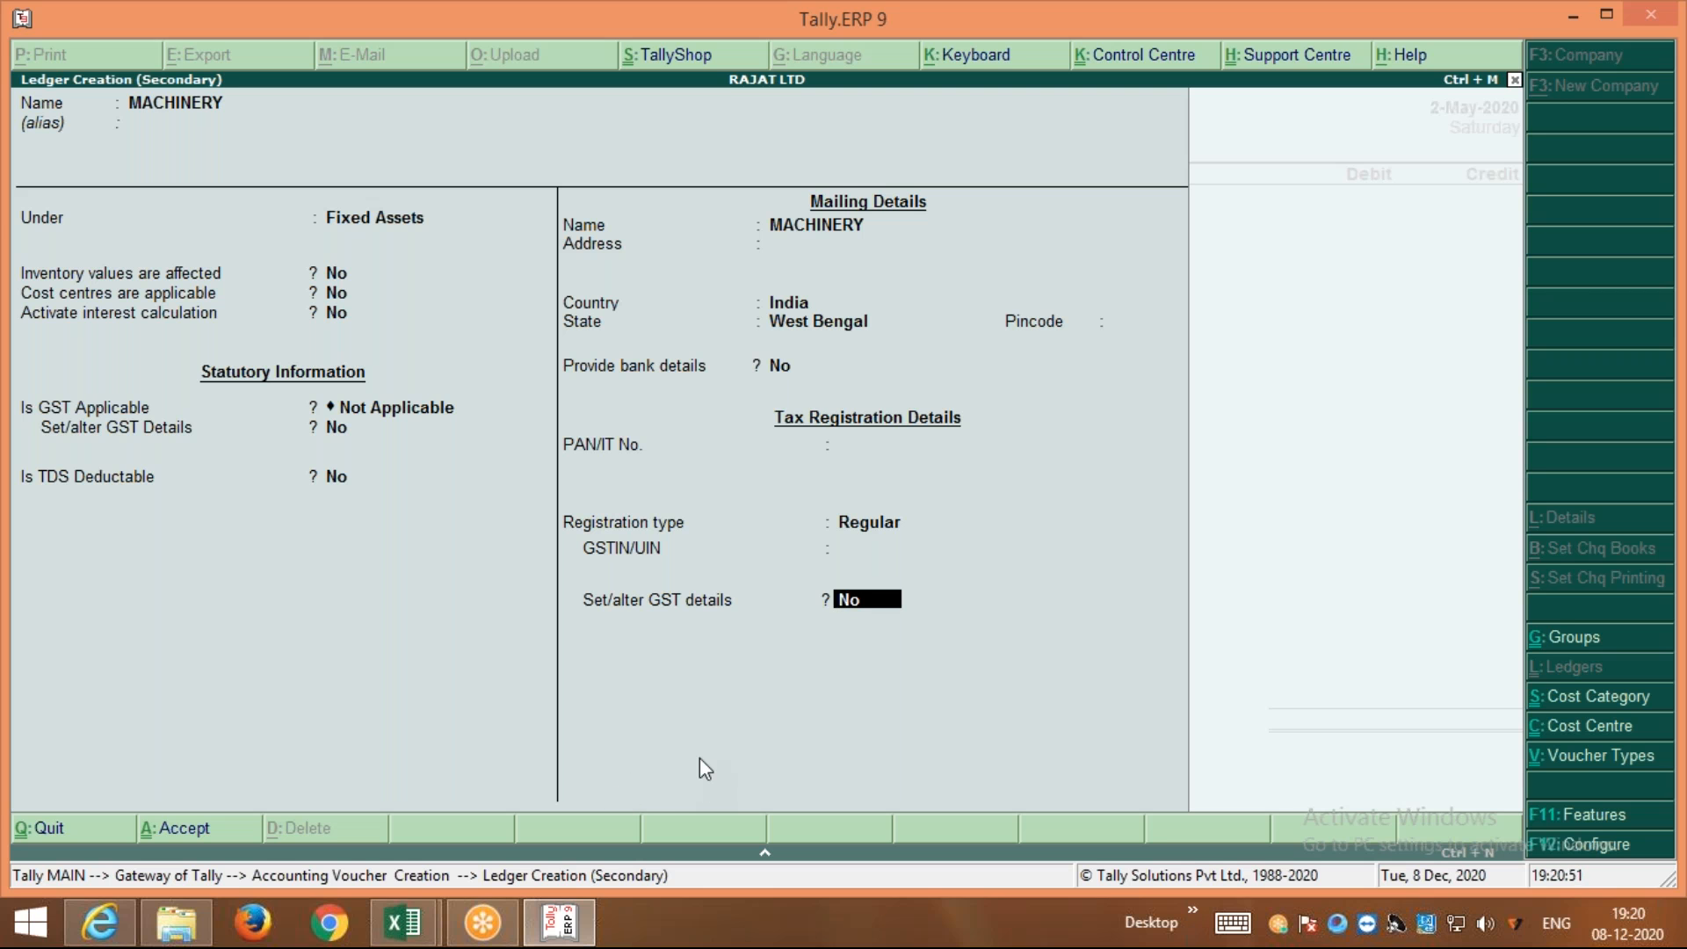
{"action": "key", "text": "Return"}
{"action": "key", "text": "Return"}
{"action": "key", "text": "Return"}
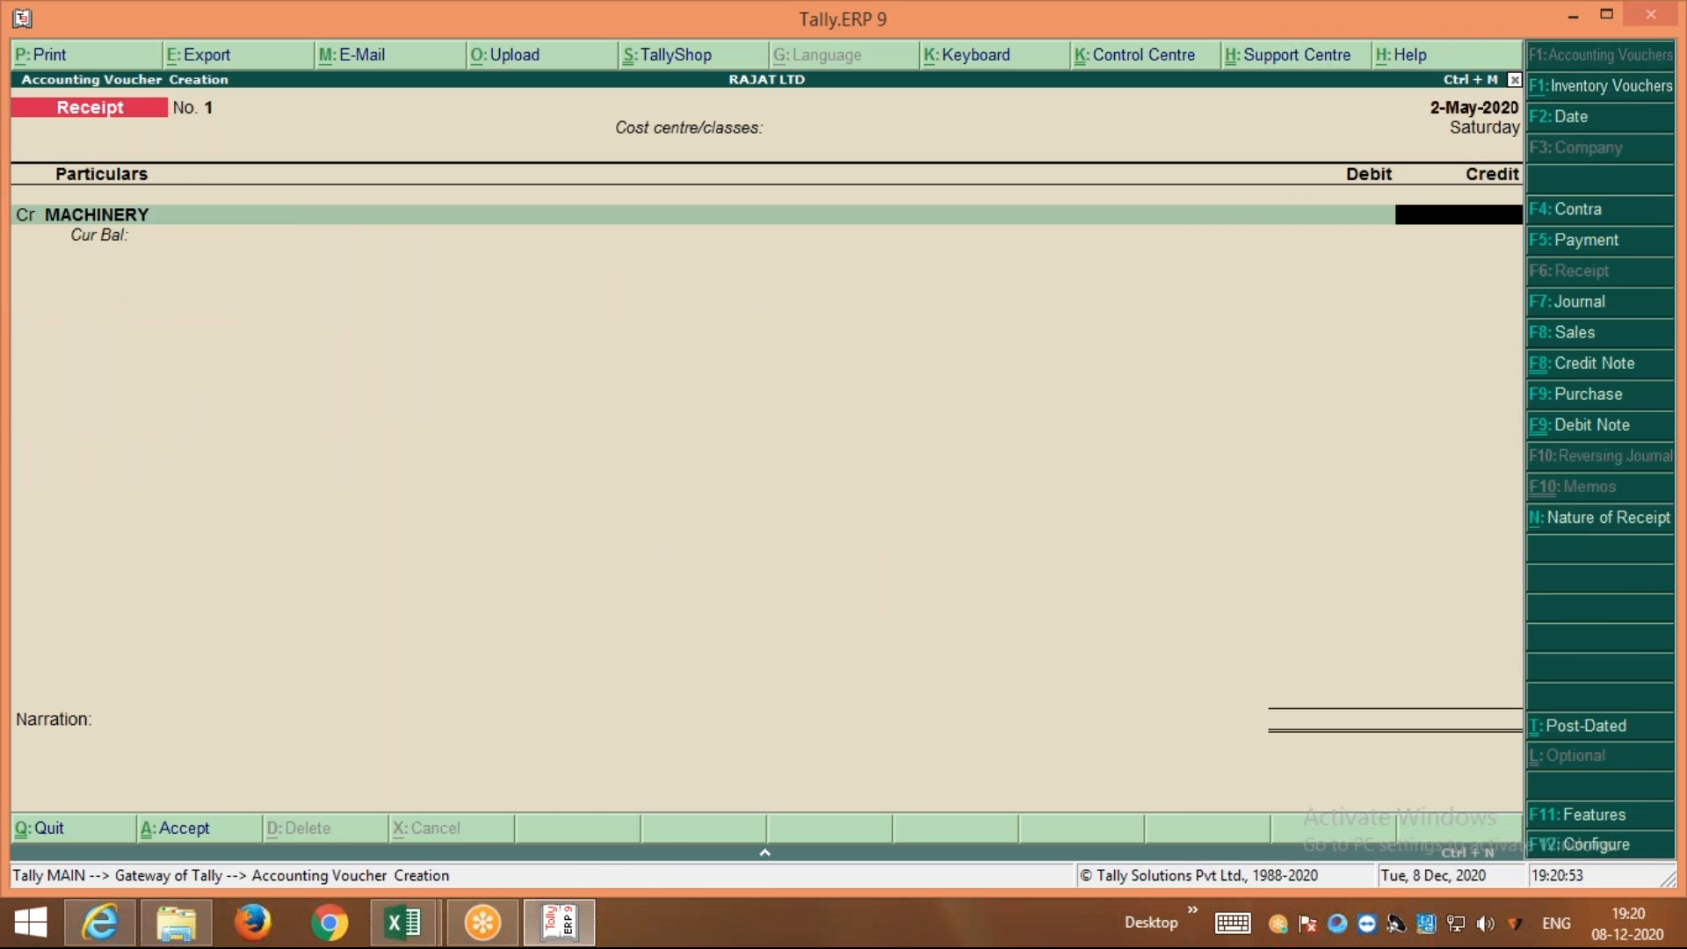
Open the MACHINERY ledger for alteration from the receipt voucher and save it with a 1,25,000 debit opening balance
{"action": "key", "text": "BackSpace"}
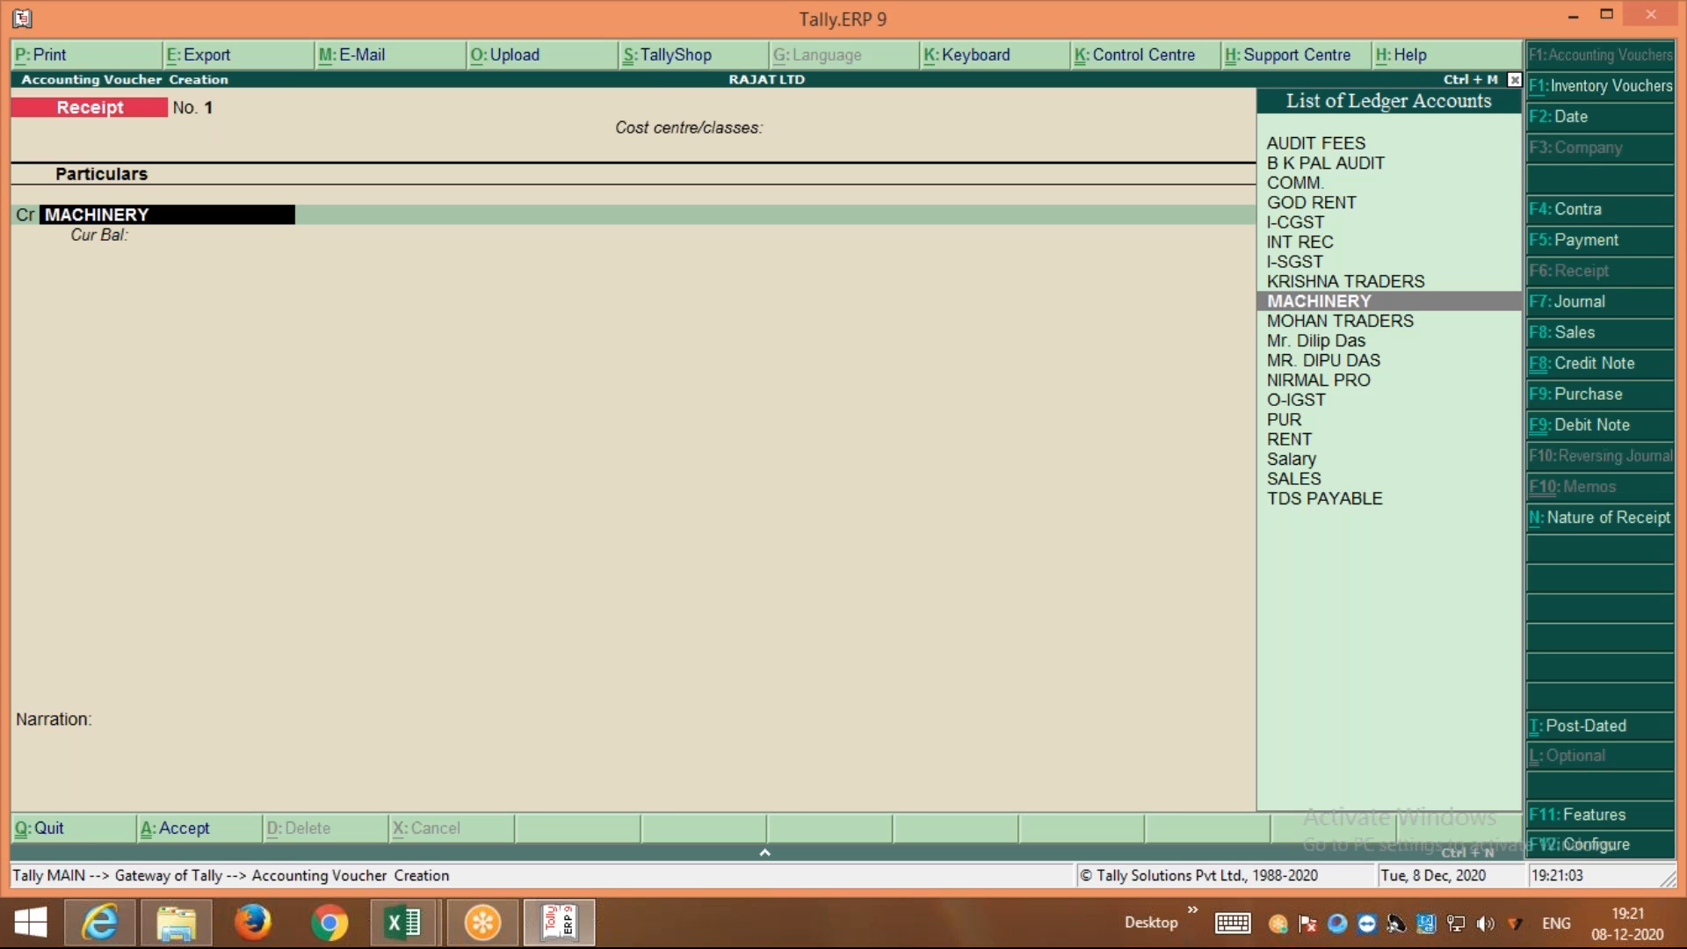
{"action": "key", "text": "ctrl+Return"}
{"action": "key", "text": "ctrl+a"}
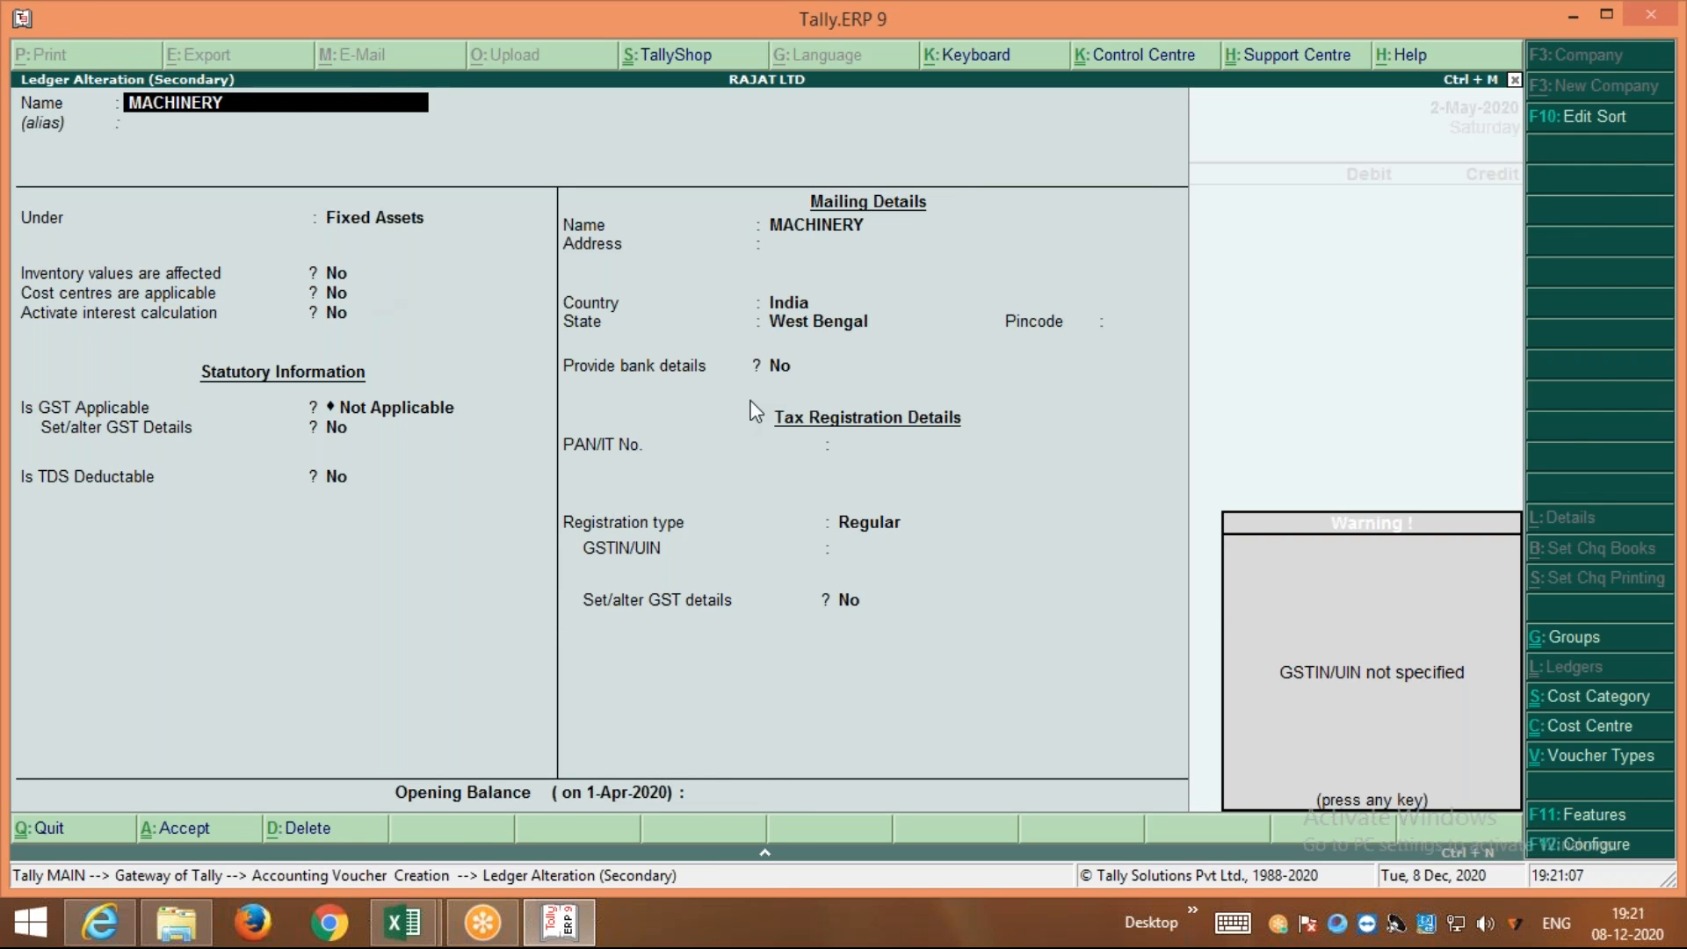
{"action": "key", "text": "Return"}
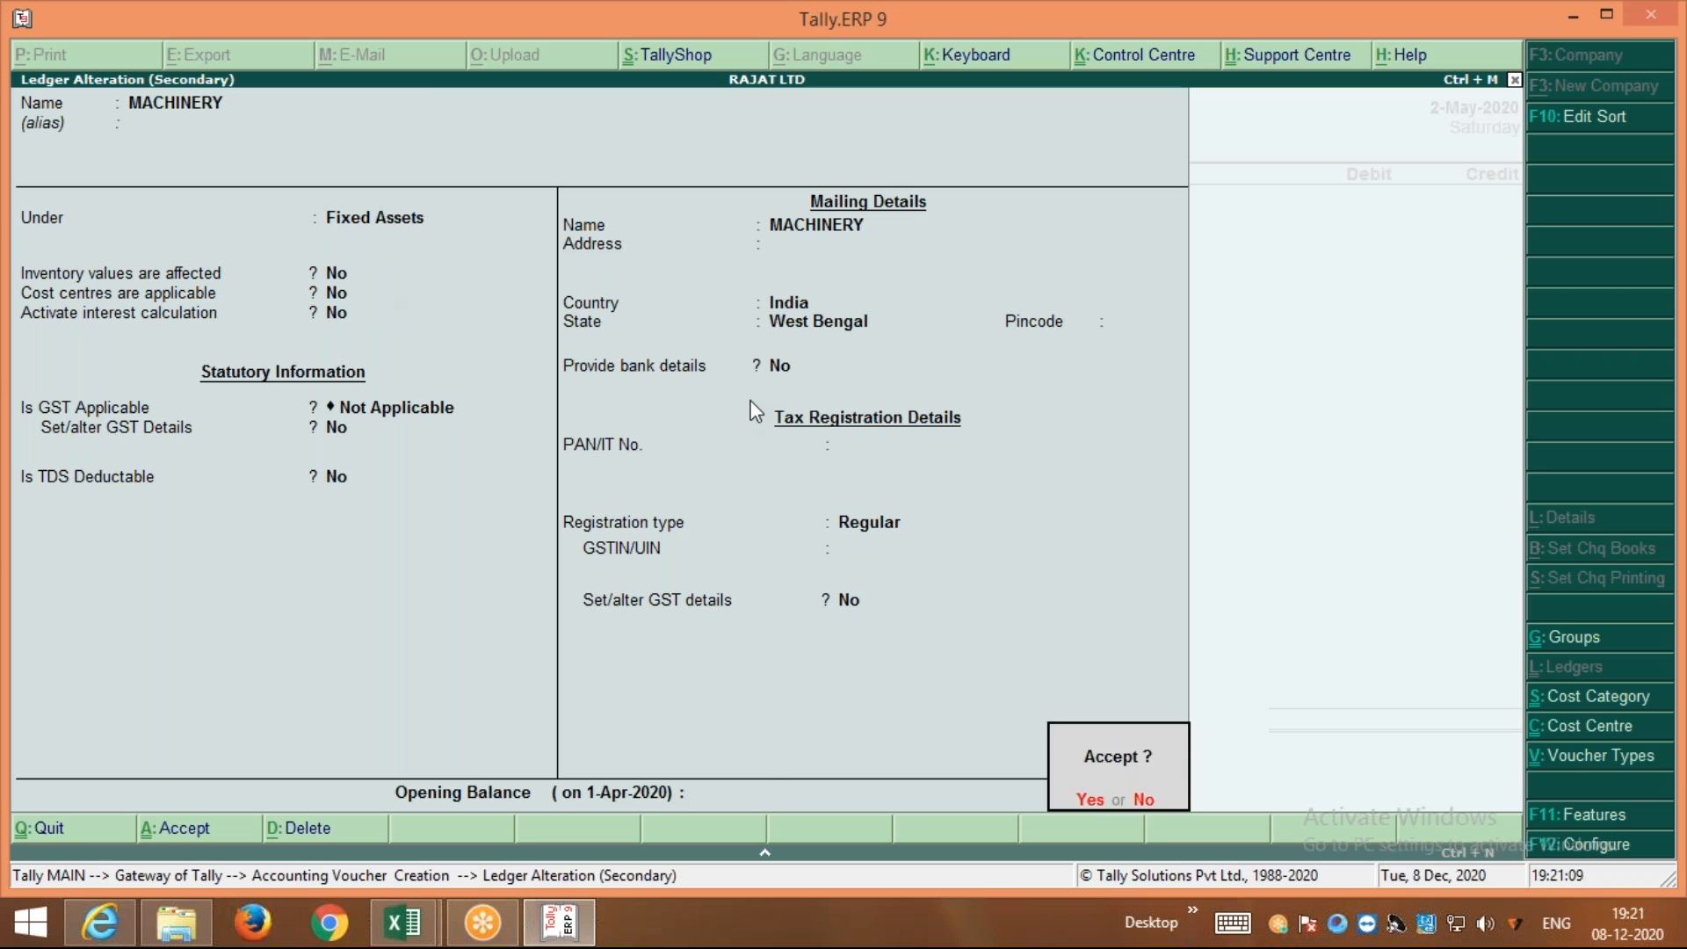
{"action": "type", "text": "n"}
{"action": "type", "text": "1250"}
{"action": "type", "text": "00"}
{"action": "key", "text": "Return"}
{"action": "key", "text": "Return"}
{"action": "key", "text": "Return"}
Reopen the MACHINERY ledger, review its settings through to the opening balance, and return to the receipt's credit amount
{"action": "key", "text": "BackSpace"}
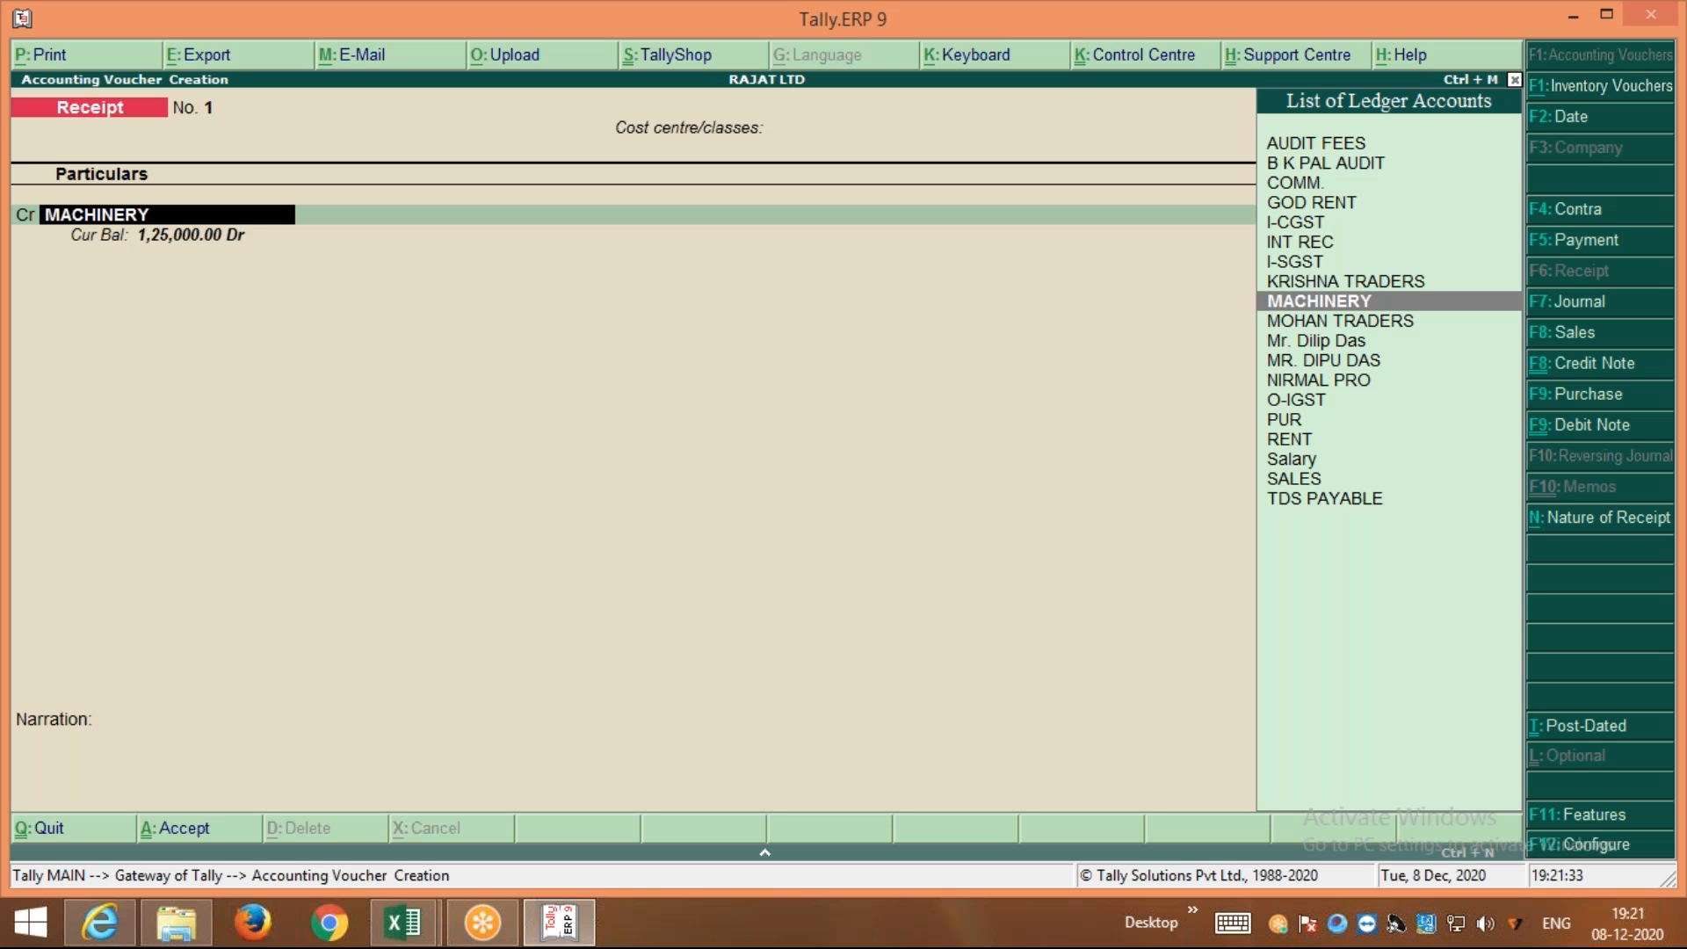
{"action": "key", "text": "ctrl+Return"}
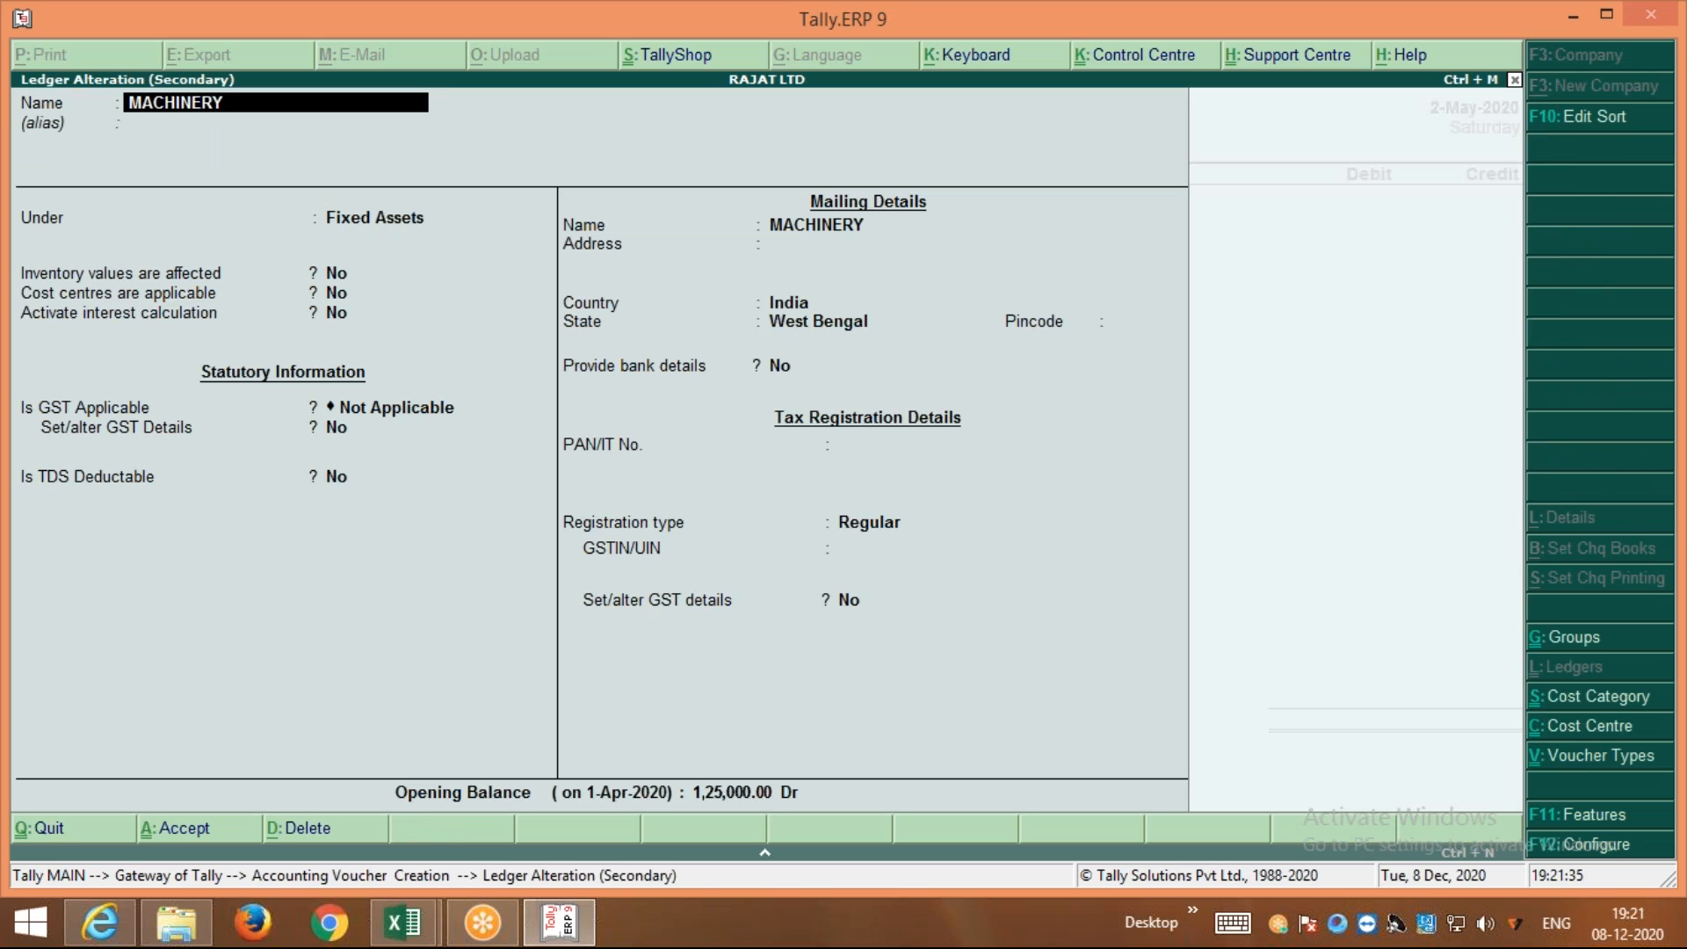
{"action": "key", "text": "Return"}
{"action": "key", "text": "Return"}
{"action": "key", "text": "Return"}
{"action": "key", "text": "Return"}
{"action": "key", "text": "Return"}
{"action": "key", "text": "Return"}
{"action": "key", "text": "Return"}
{"action": "key", "text": "Return"}
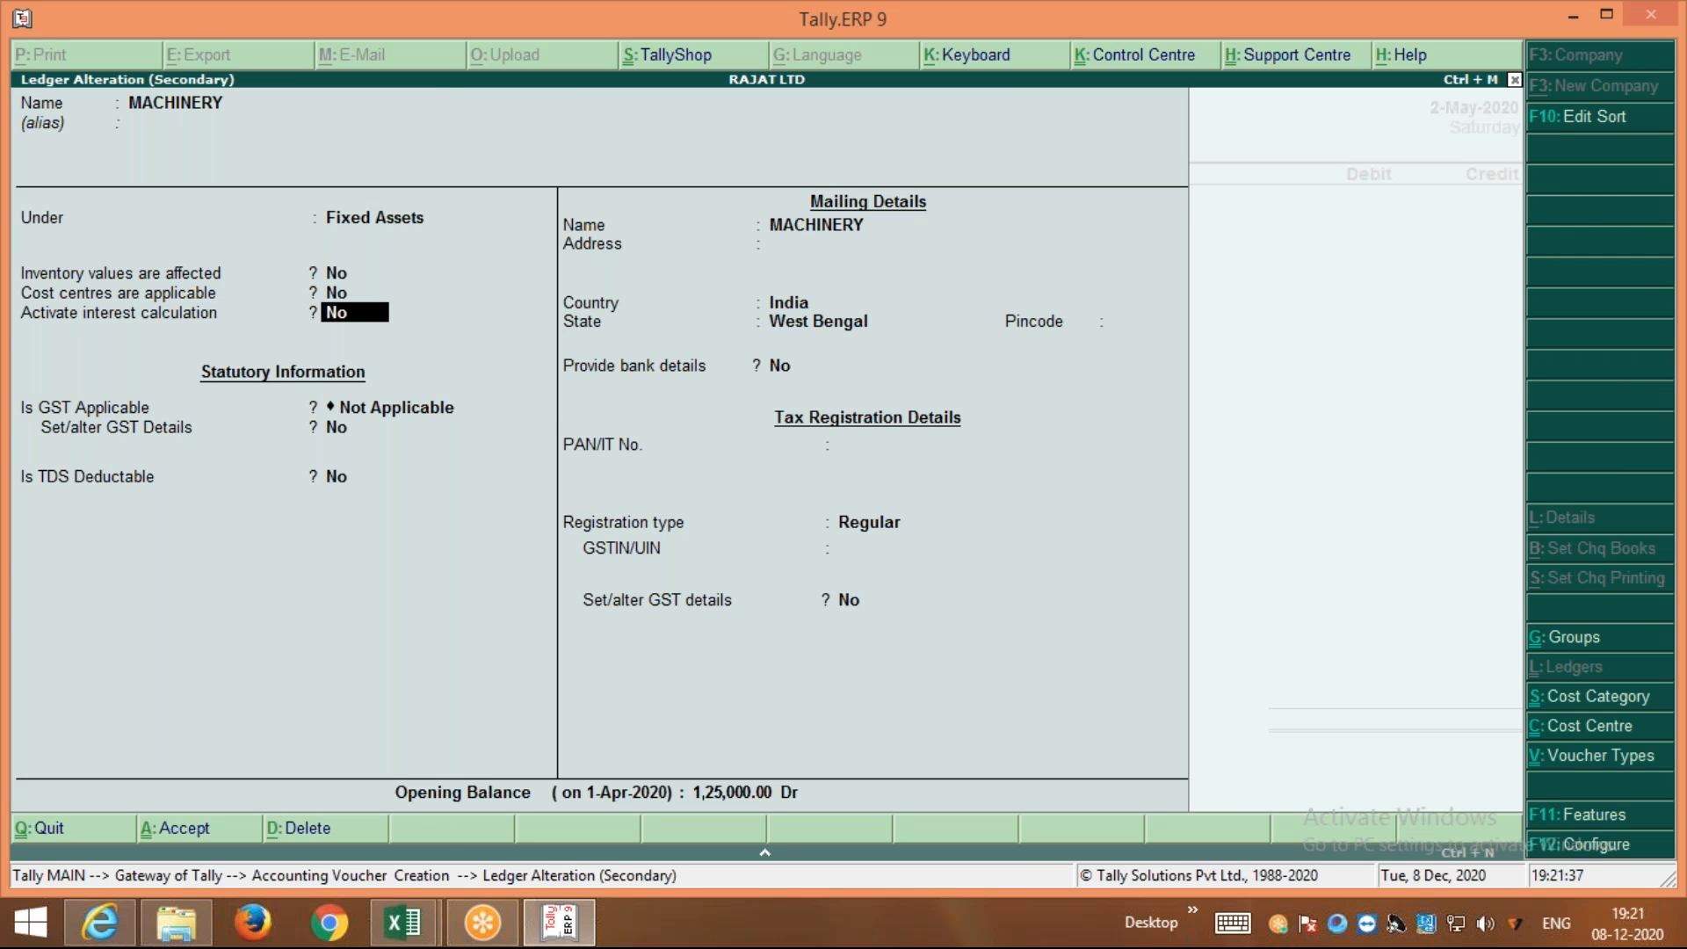
{"action": "key", "text": "Return"}
{"action": "key", "text": "Return"}
{"action": "key", "text": "Return"}
{"action": "key", "text": "Return"}
{"action": "key", "text": "Return"}
{"action": "key", "text": "Return"}
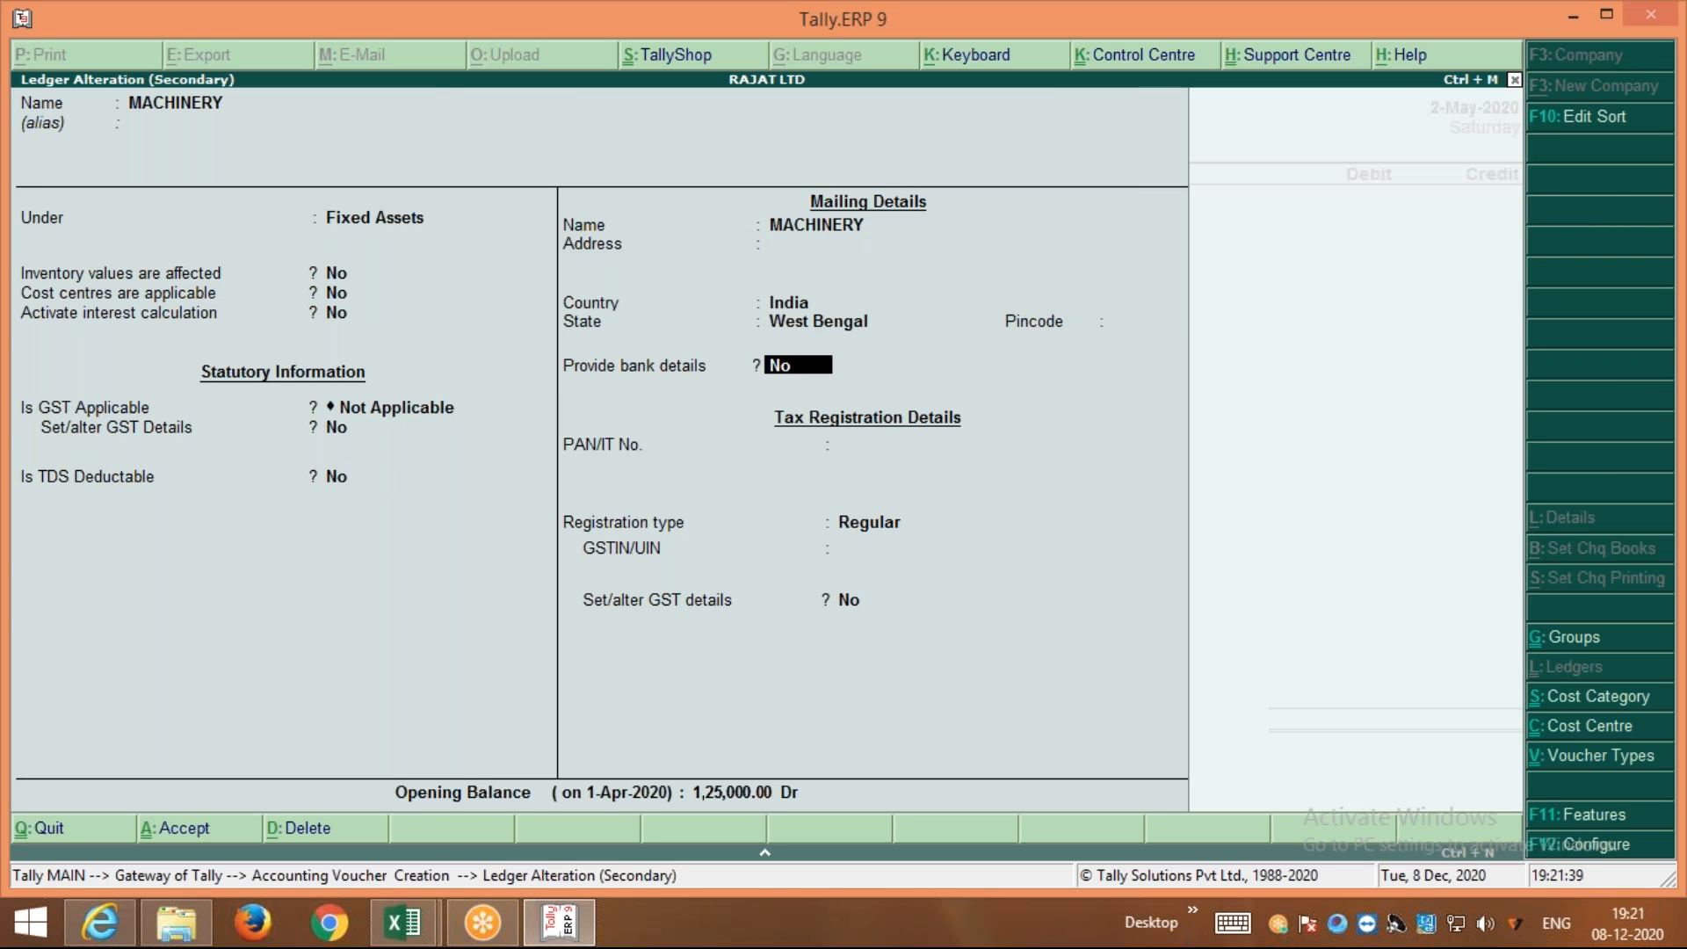
{"action": "key", "text": "Return"}
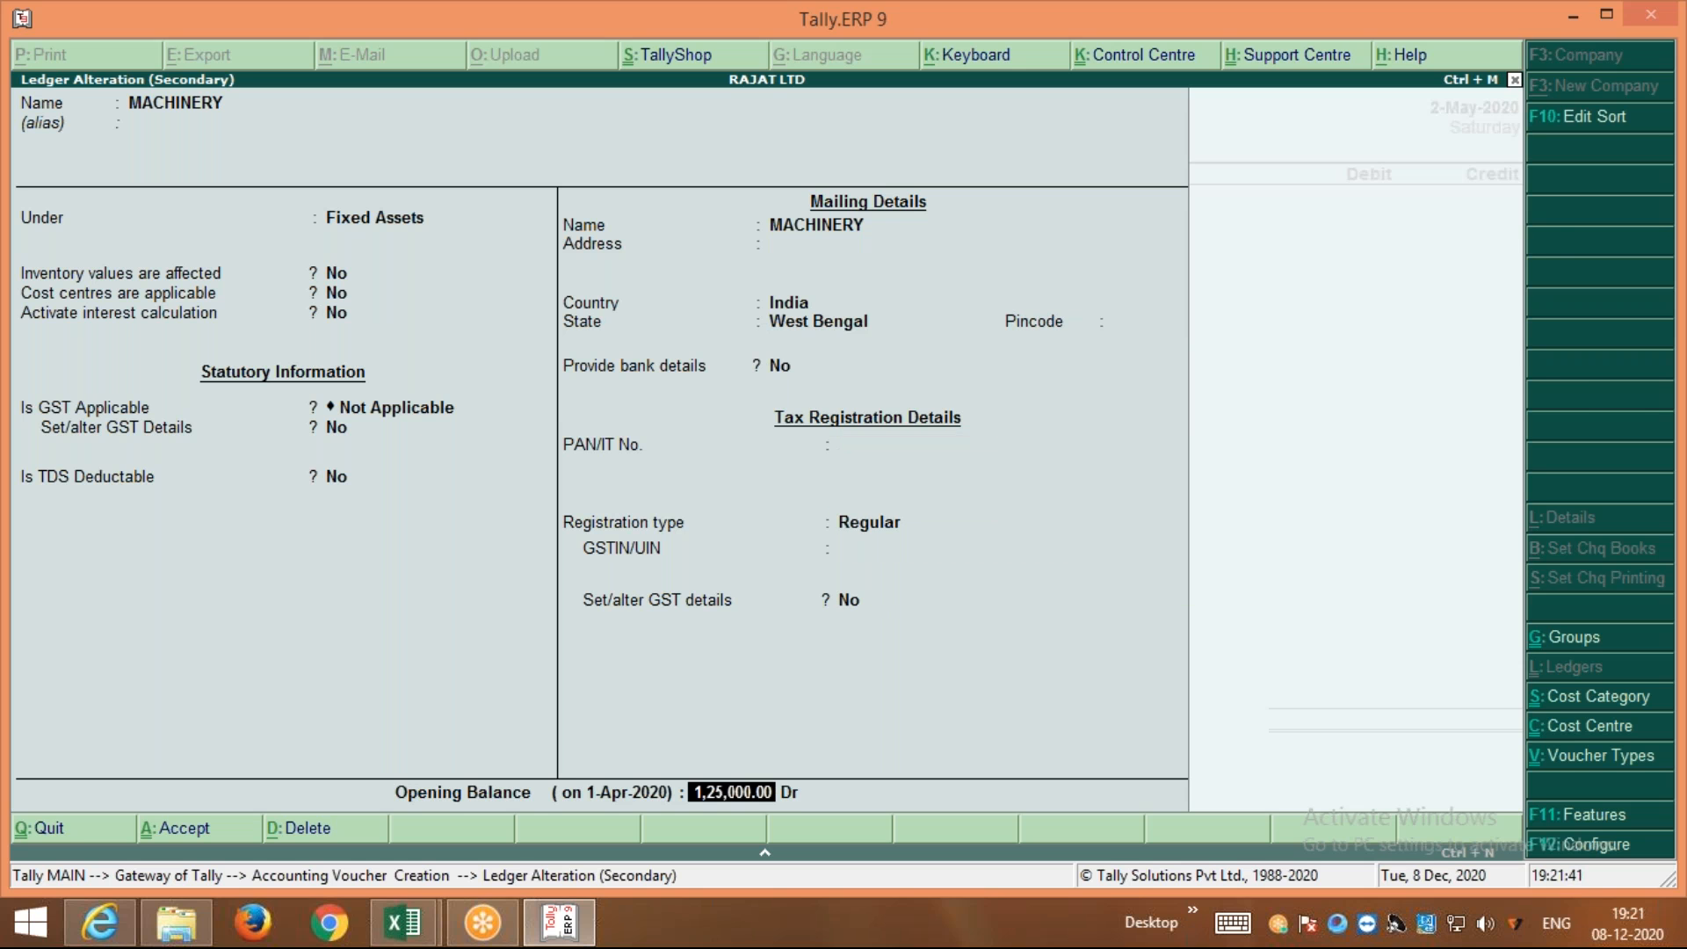
{"action": "key", "text": "Return"}
{"action": "key", "text": "Return"}
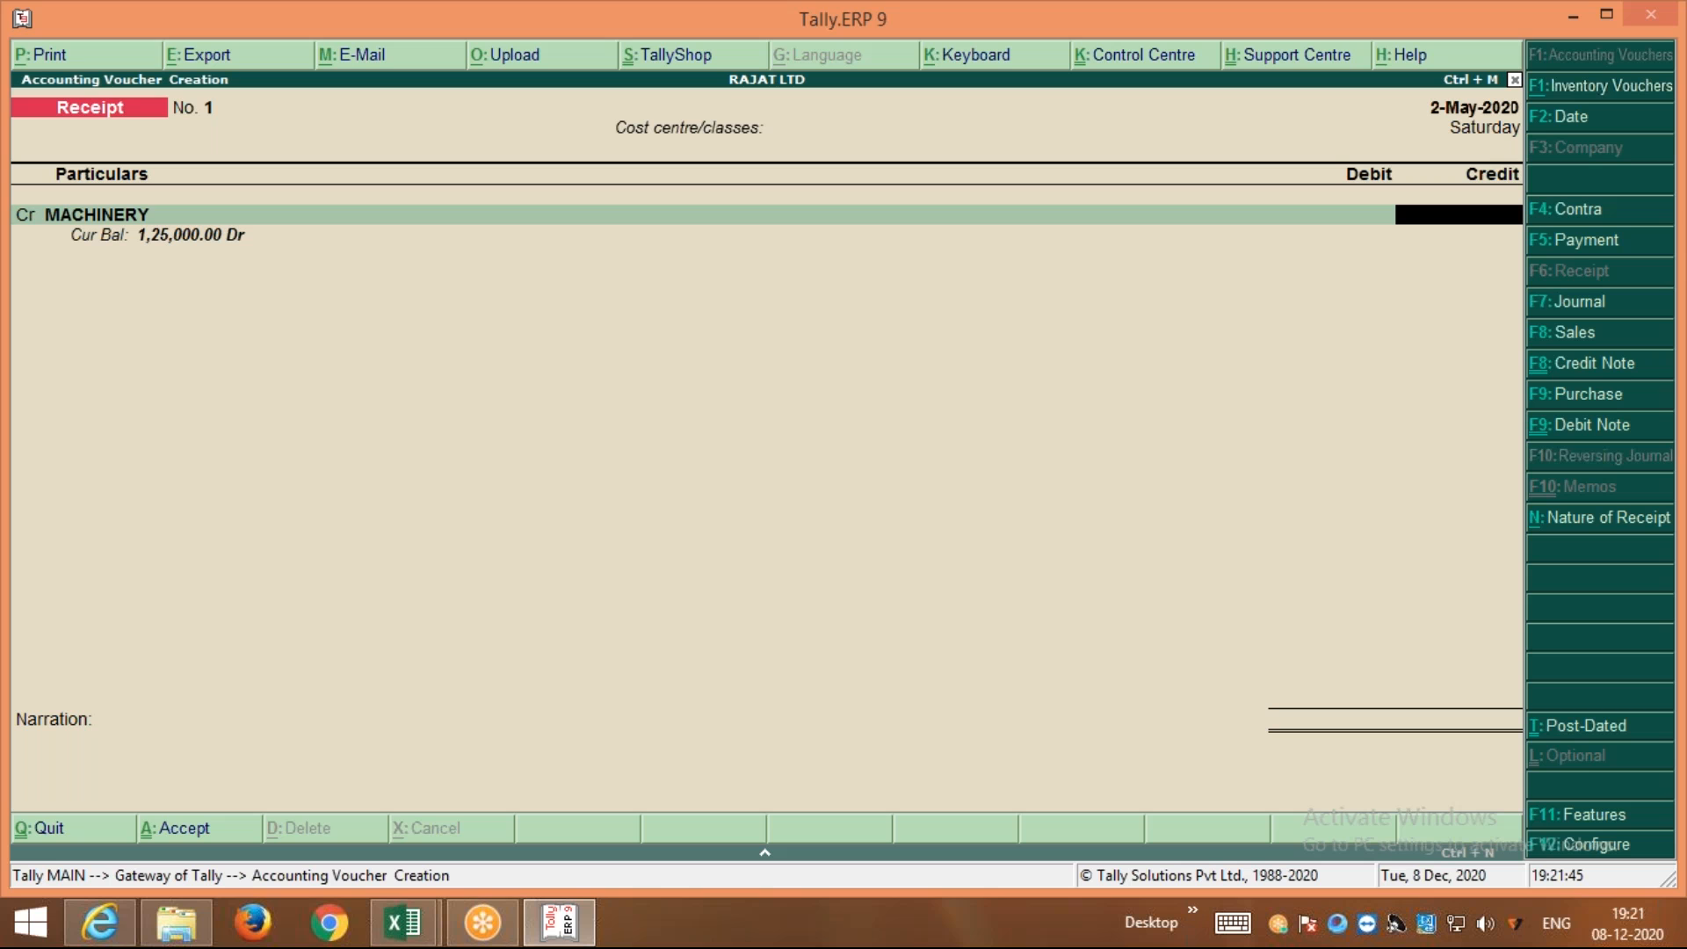
Check the machinery amount in the PREDEFINED COST CENTER.xlsx workbook in Excel and credit MACHINERY with 27,000 in the Tally receipt
{"action": "left_click", "coordinate": [421, 925]}
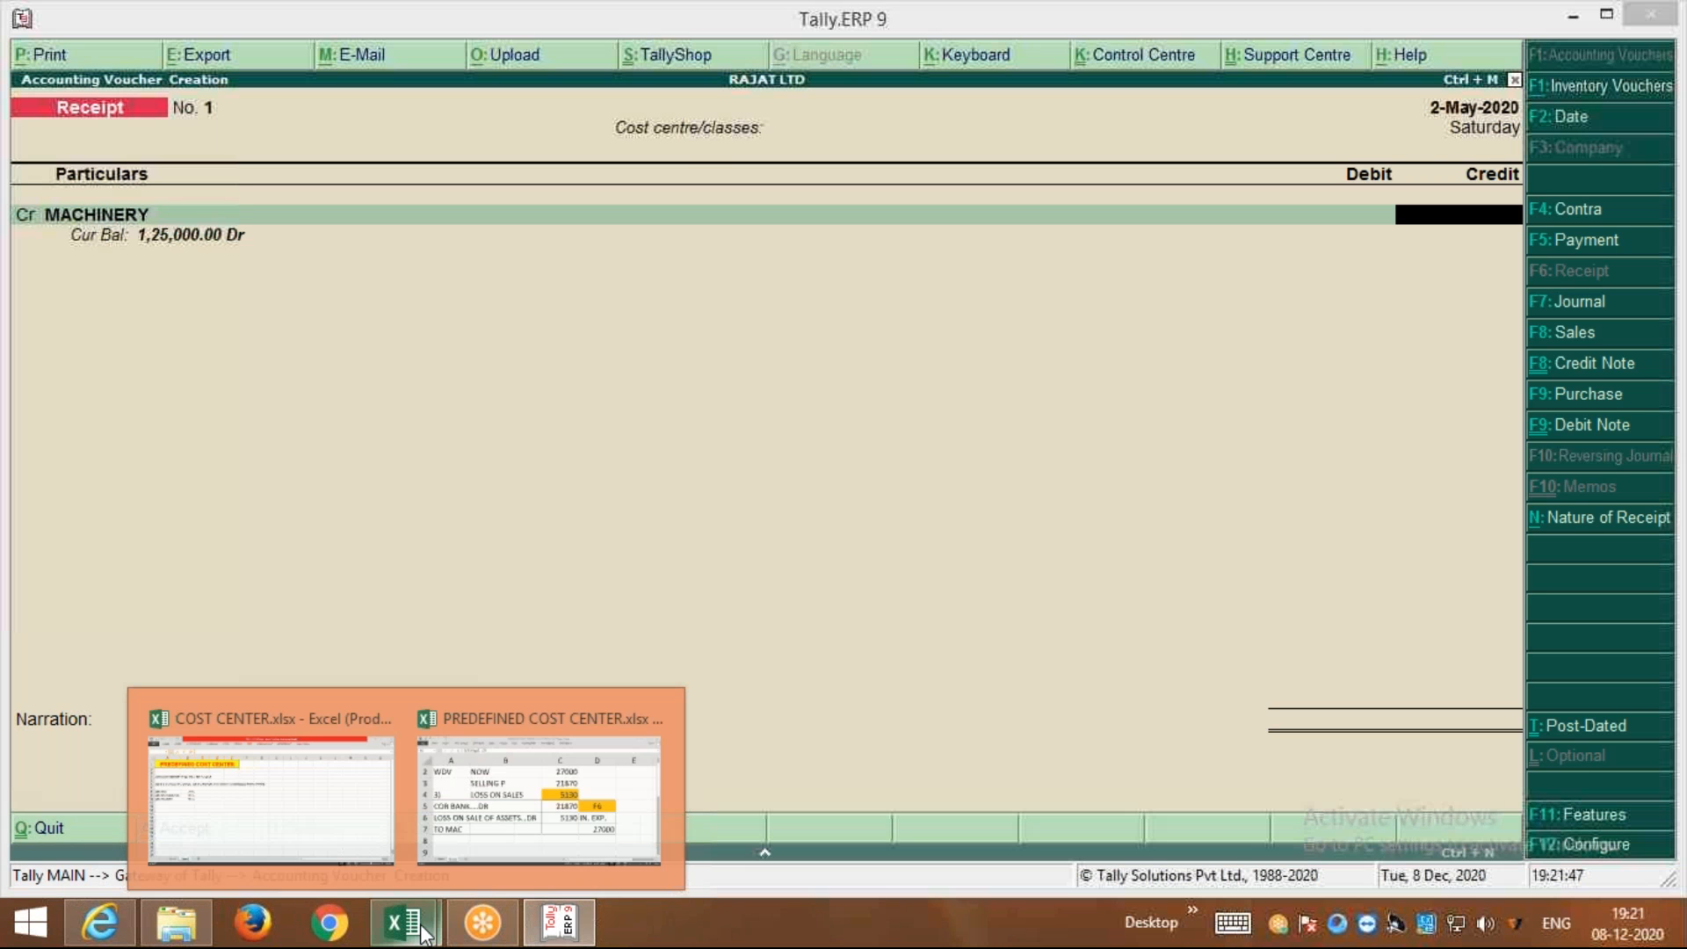
{"action": "left_click", "coordinate": [483, 833]}
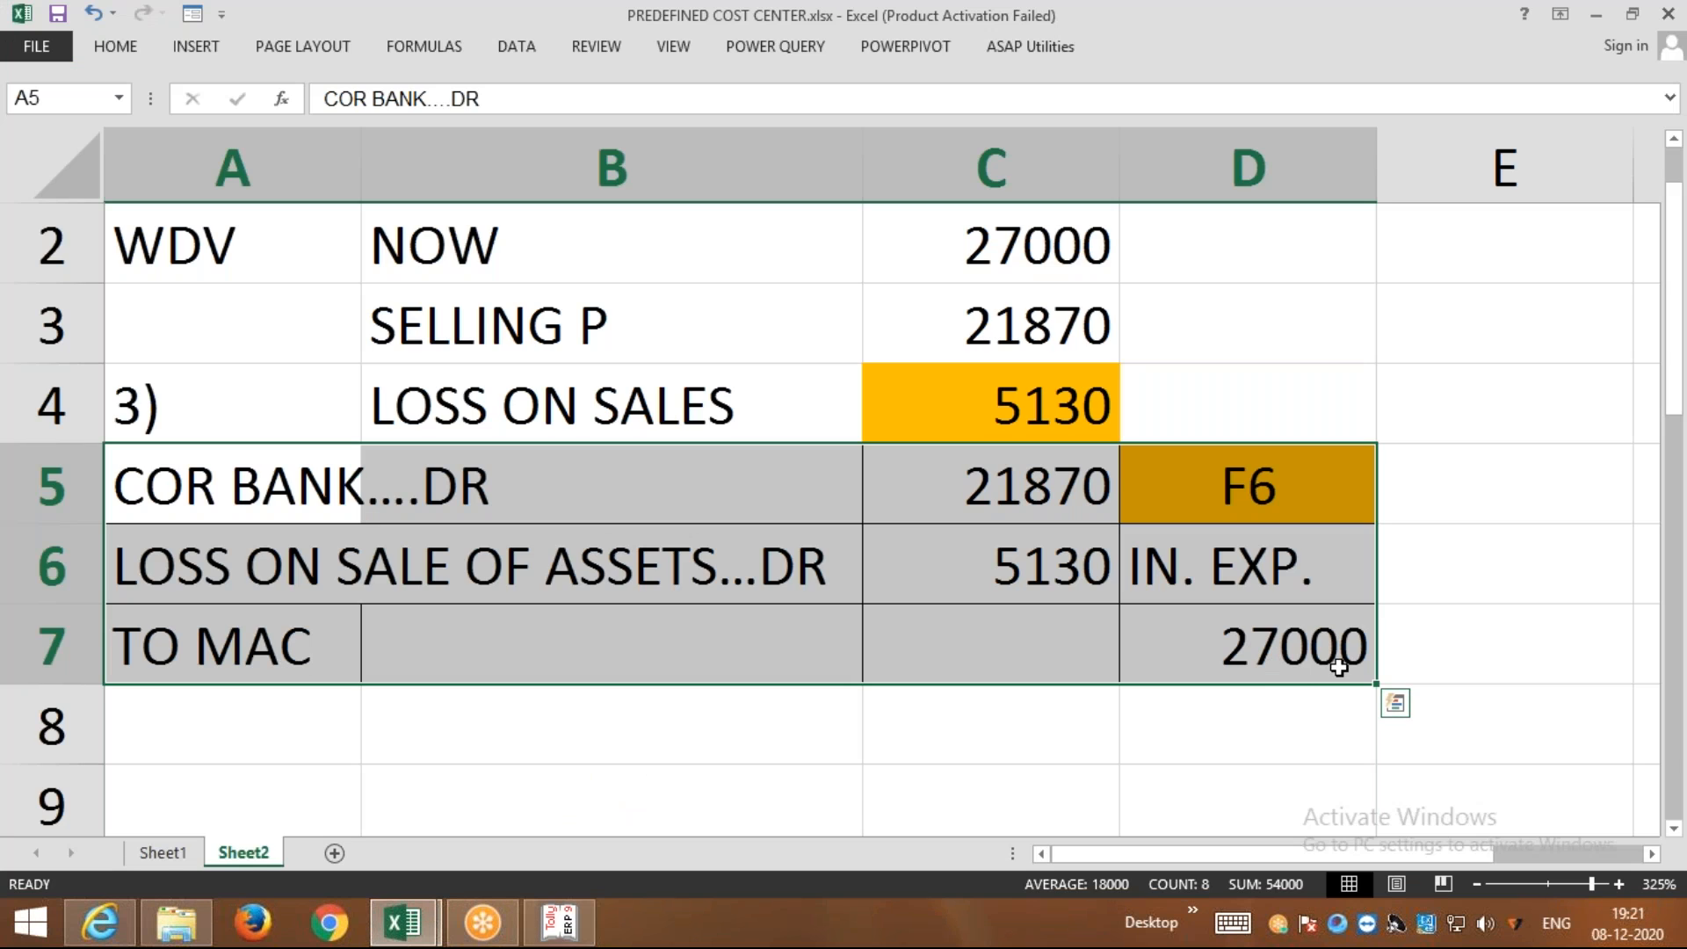
{"action": "left_click", "coordinate": [564, 927]}
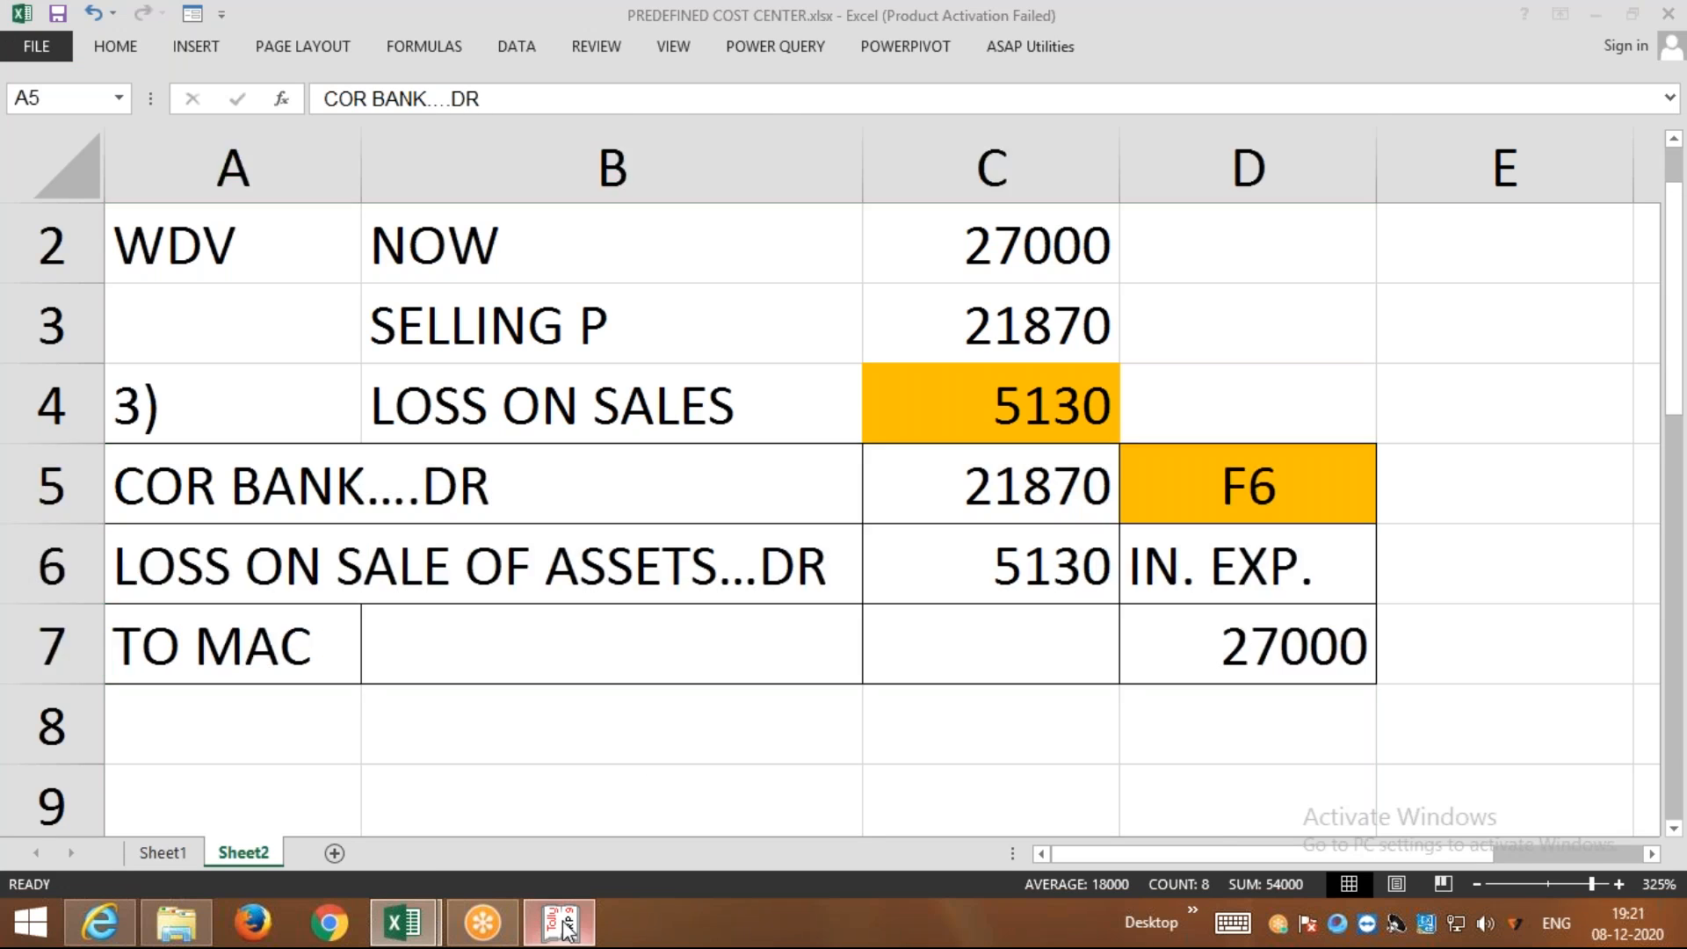
{"action": "type", "text": "27,000"}
{"action": "key", "text": "Return"}
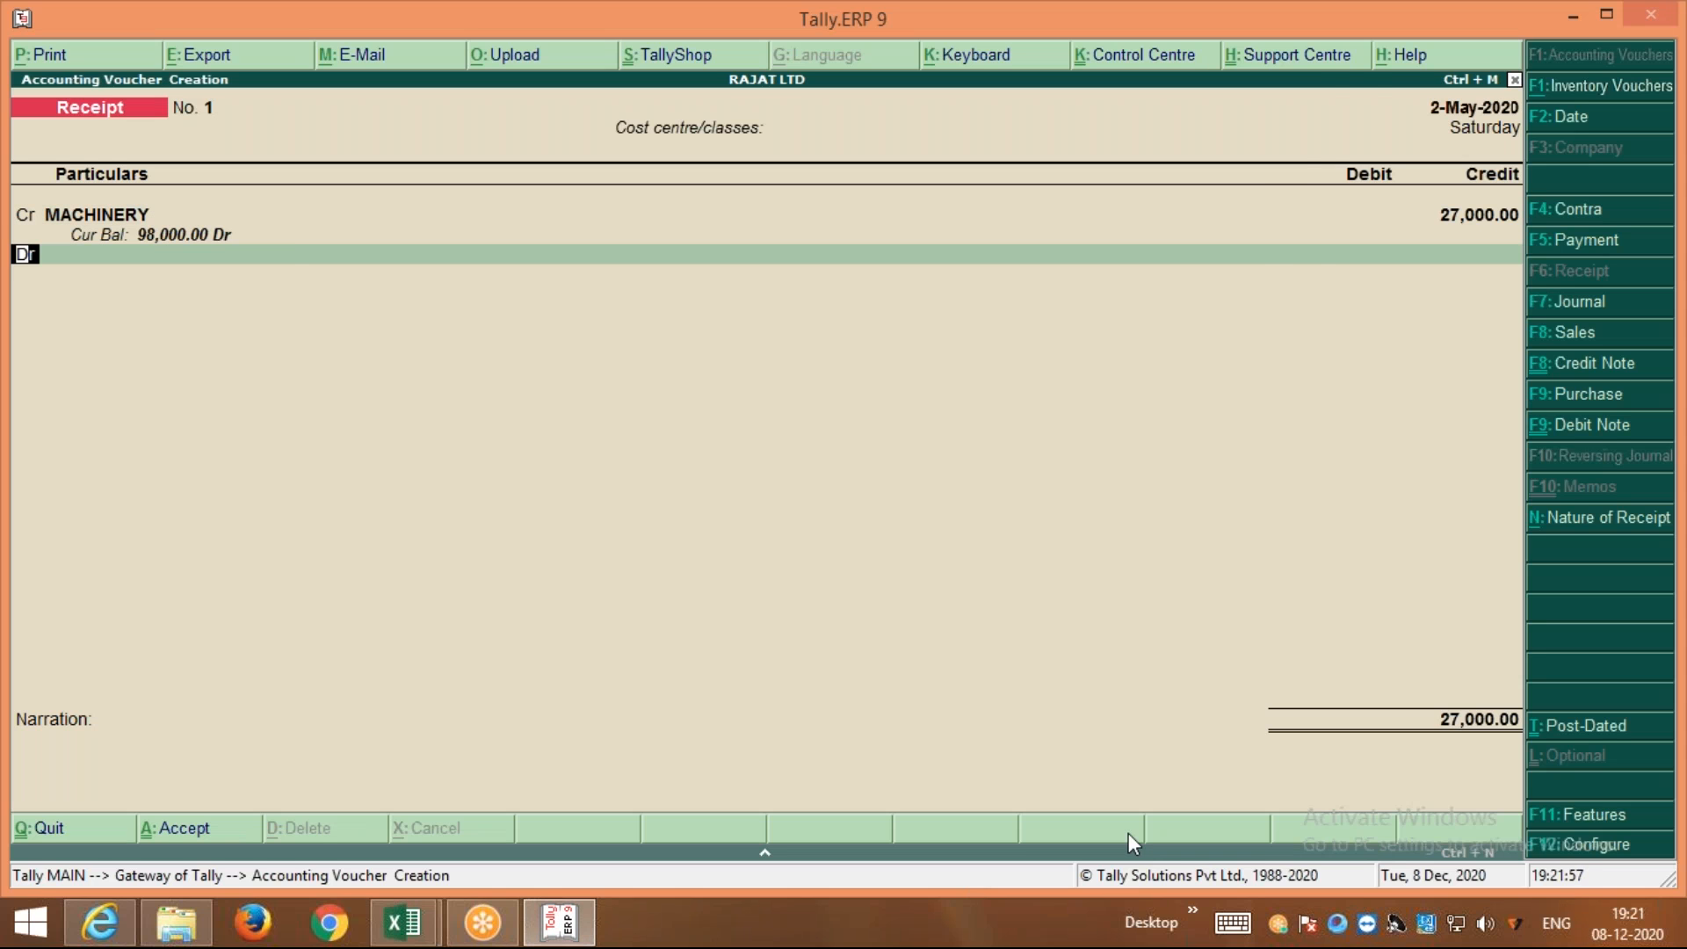
Create the debit ledger COR. BANK under Bank Accounts and use it on the receipt's second line
{"action": "key", "text": "Return"}
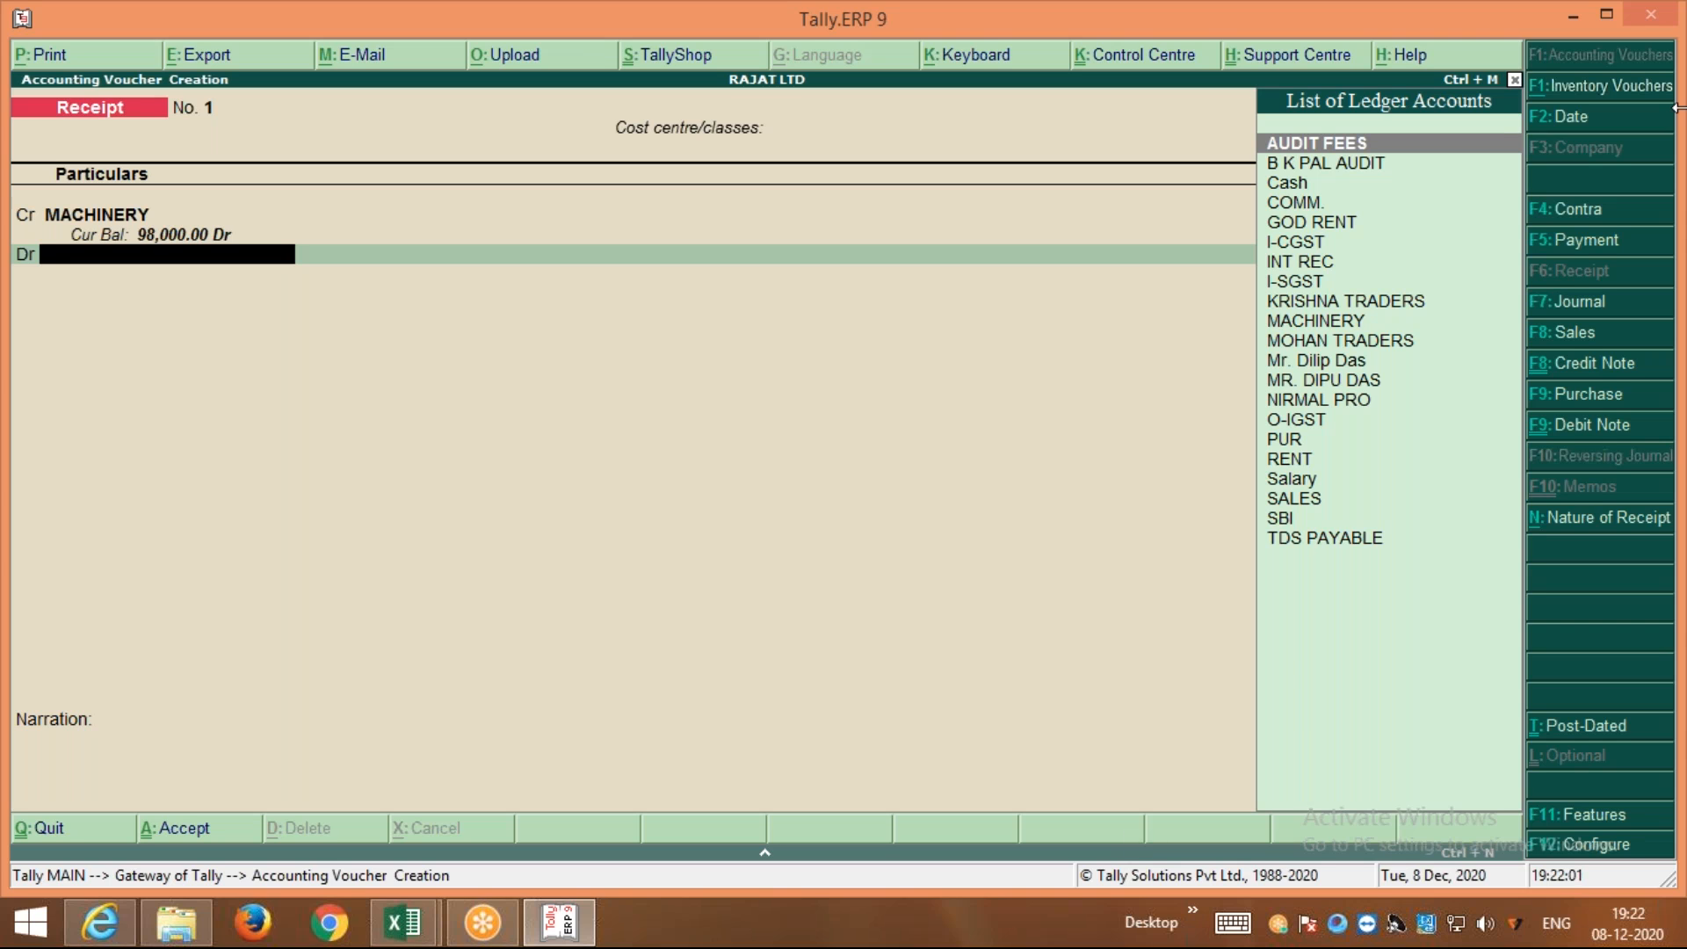
{"action": "type", "text": "C"}
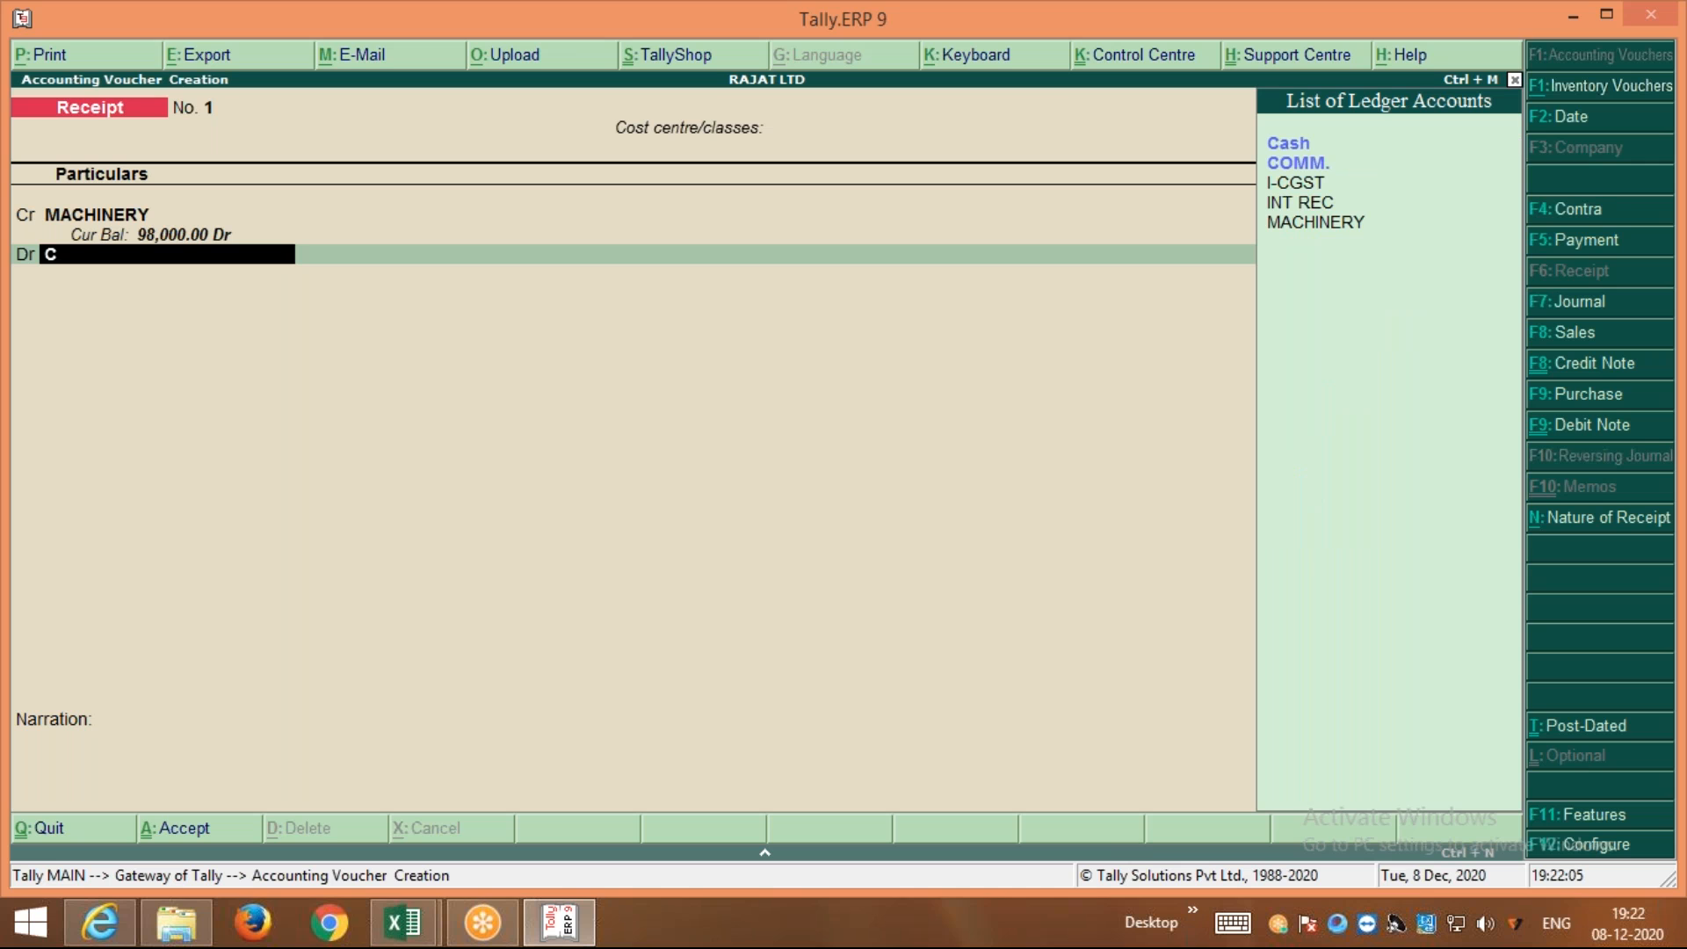
{"action": "key", "text": "alt+c"}
{"action": "type", "text": "C"}
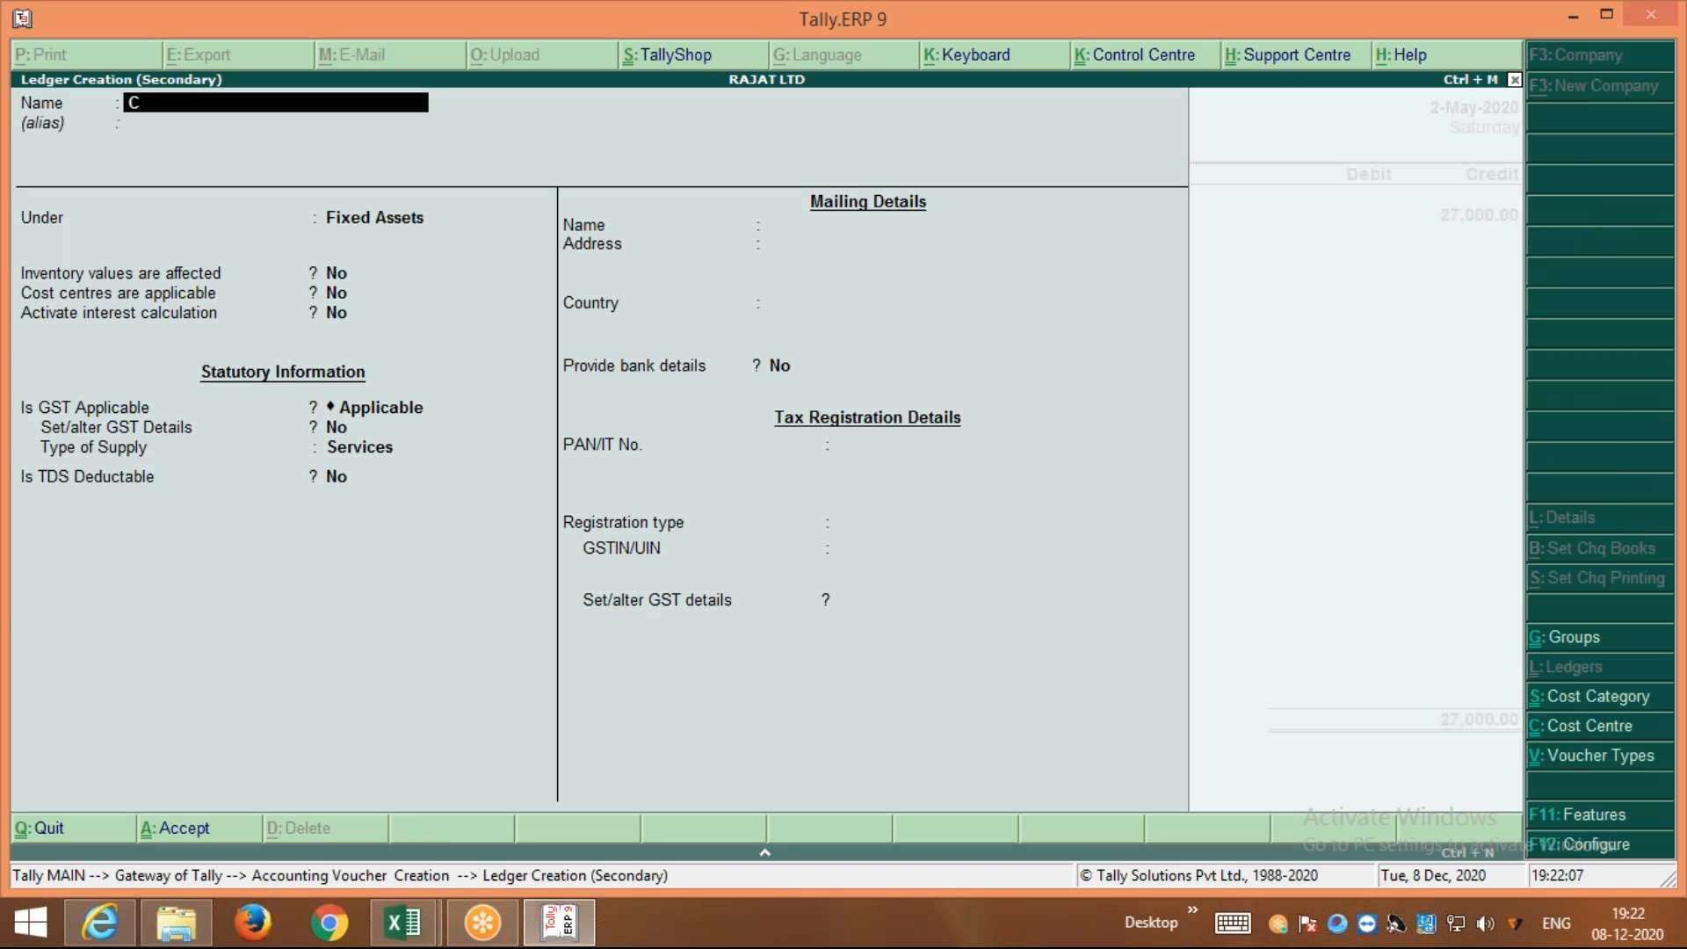
{"action": "type", "text": "OR. BANK"}
{"action": "key", "text": "Return"}
{"action": "key", "text": "Return"}
{"action": "type", "text": "B"}
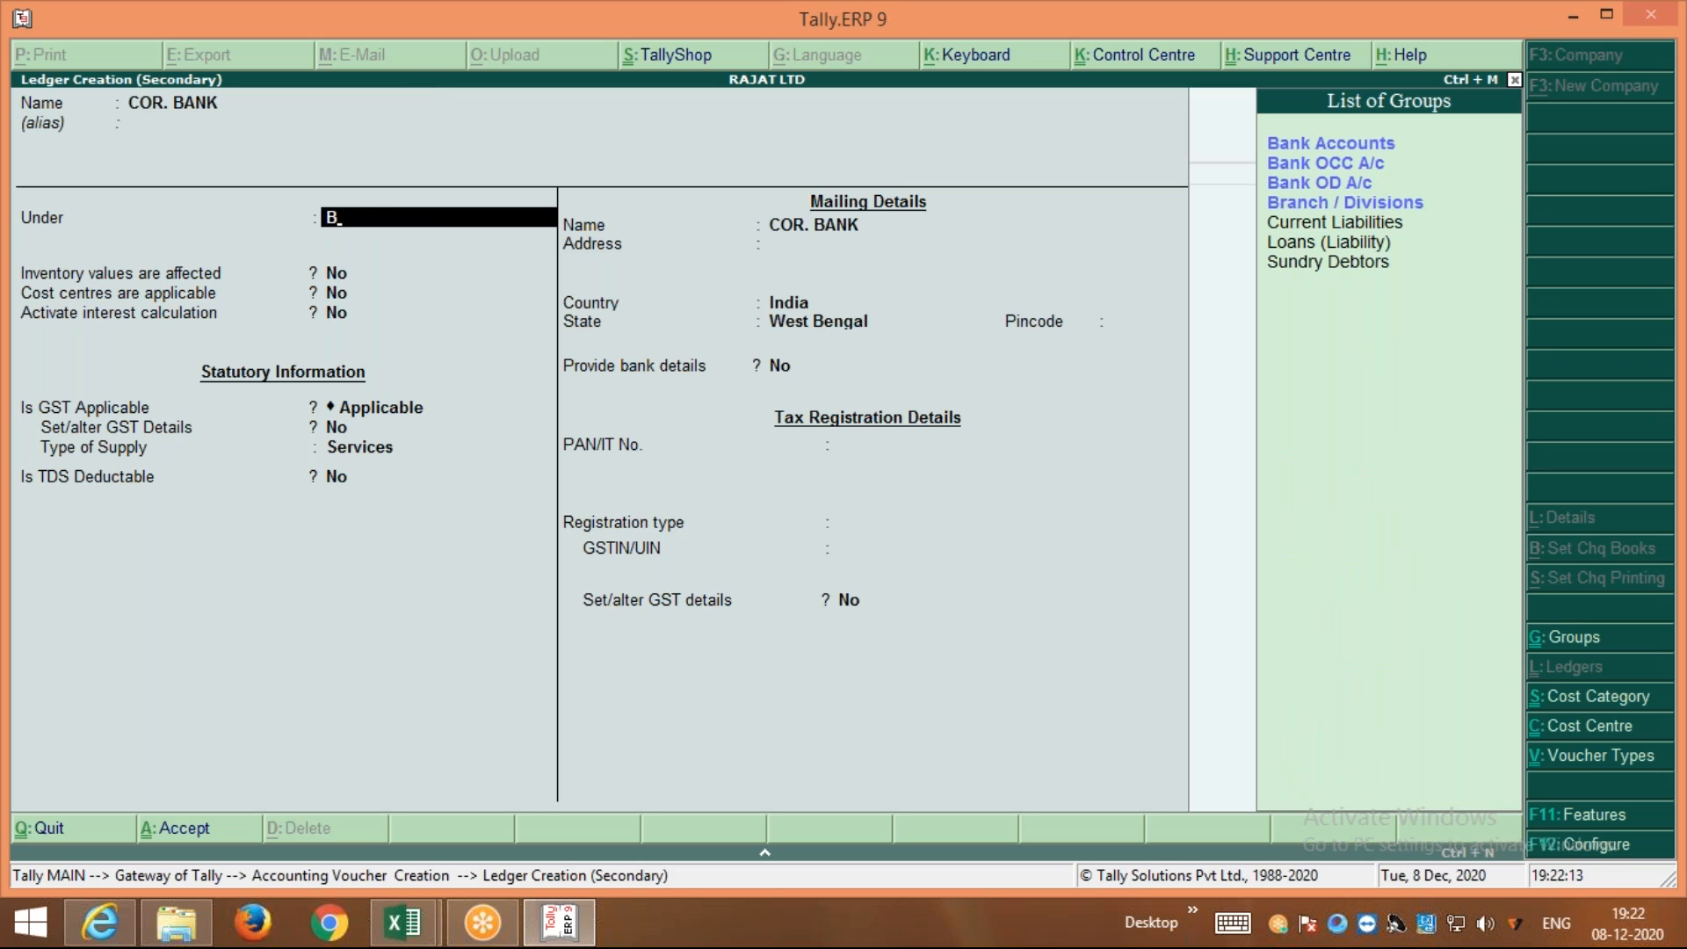
{"action": "key", "text": "Return"}
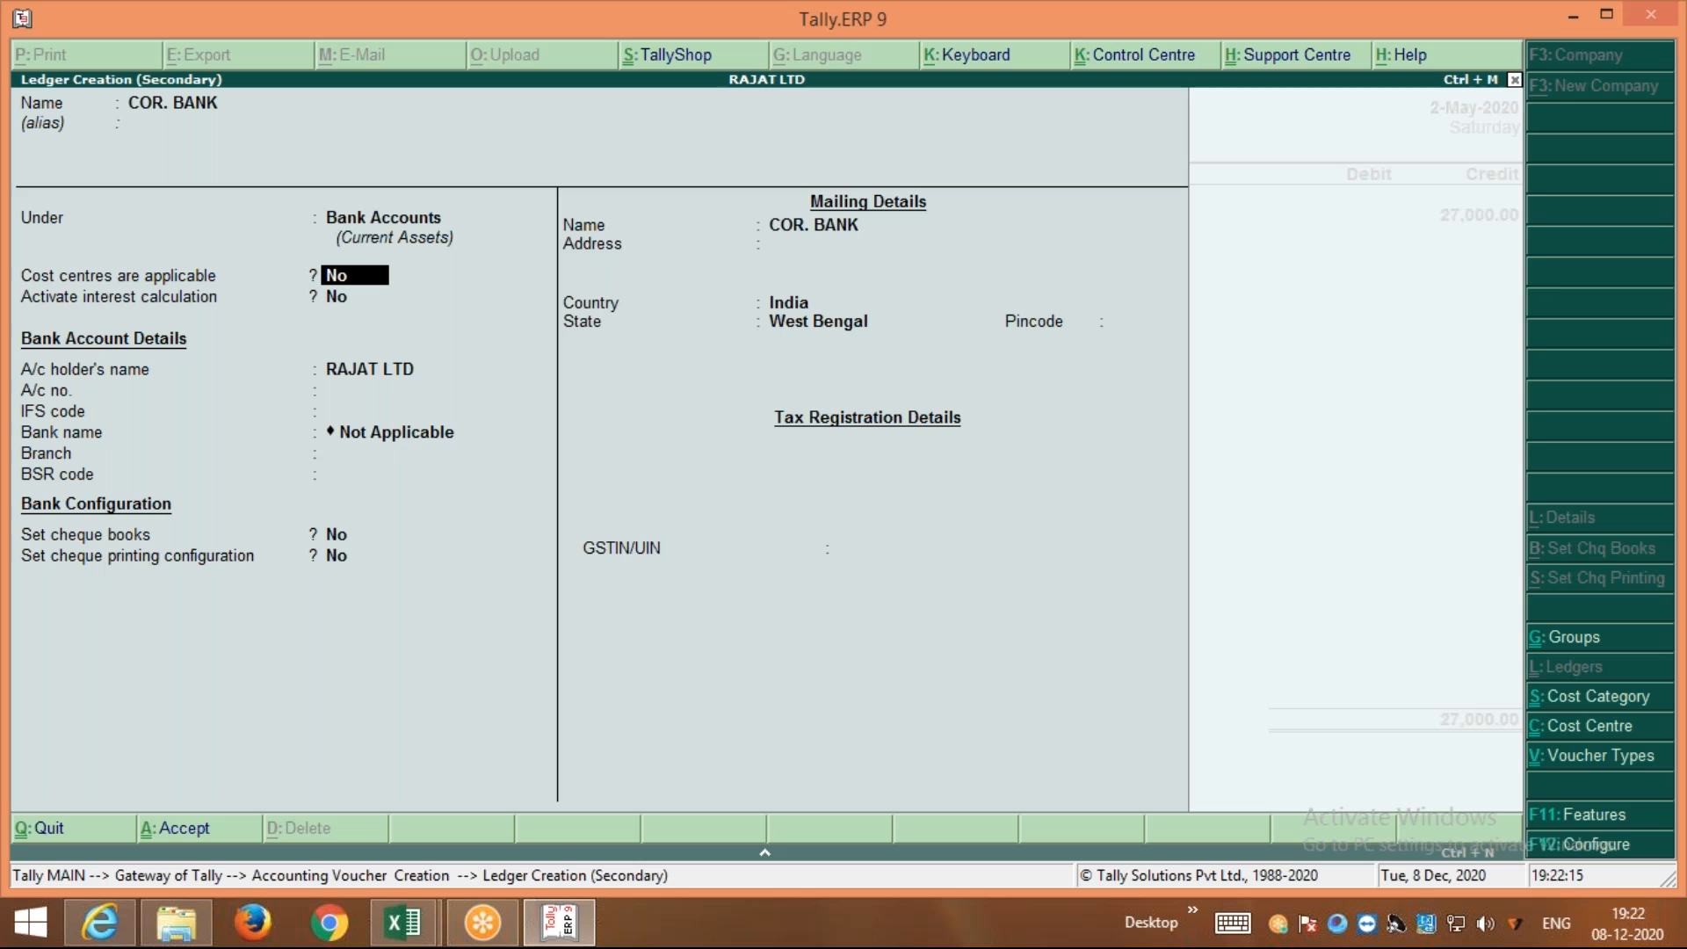
{"action": "key", "text": "ctrl+a"}
{"action": "key", "text": "Return"}
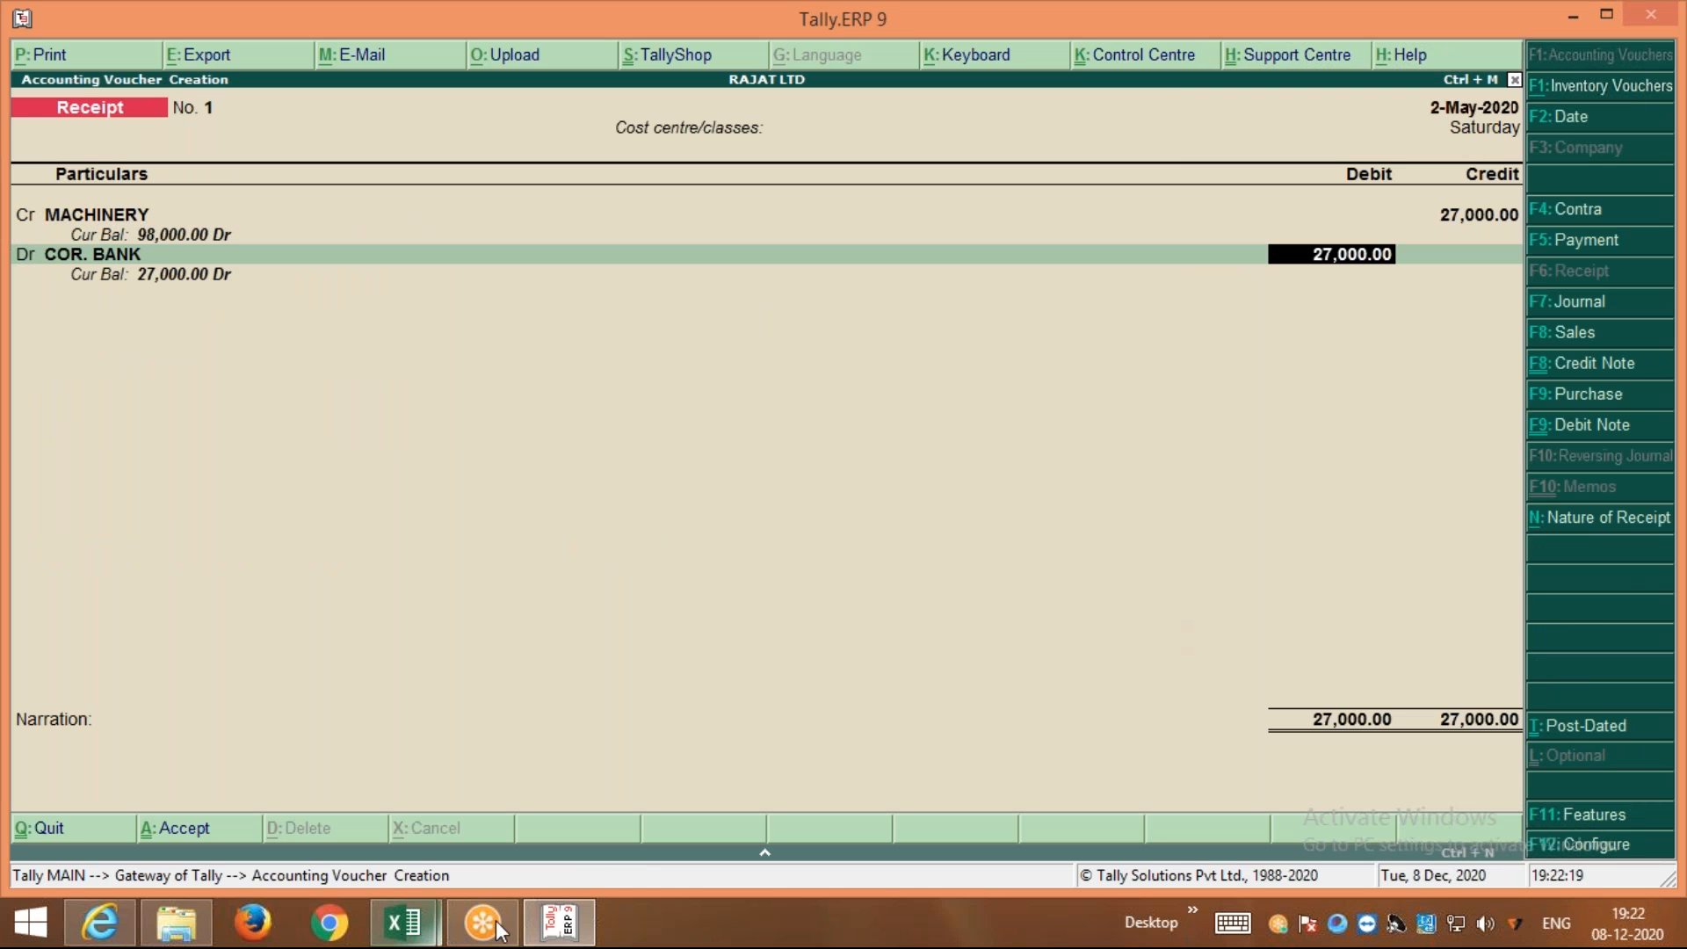
Check the bank amount in the PREDEFINED COST CENTER.xlsx workbook in Excel and debit COR. BANK with 21,870 in the Tally receipt
{"action": "left_click", "coordinate": [404, 922]}
{"action": "left_click", "coordinate": [540, 795]}
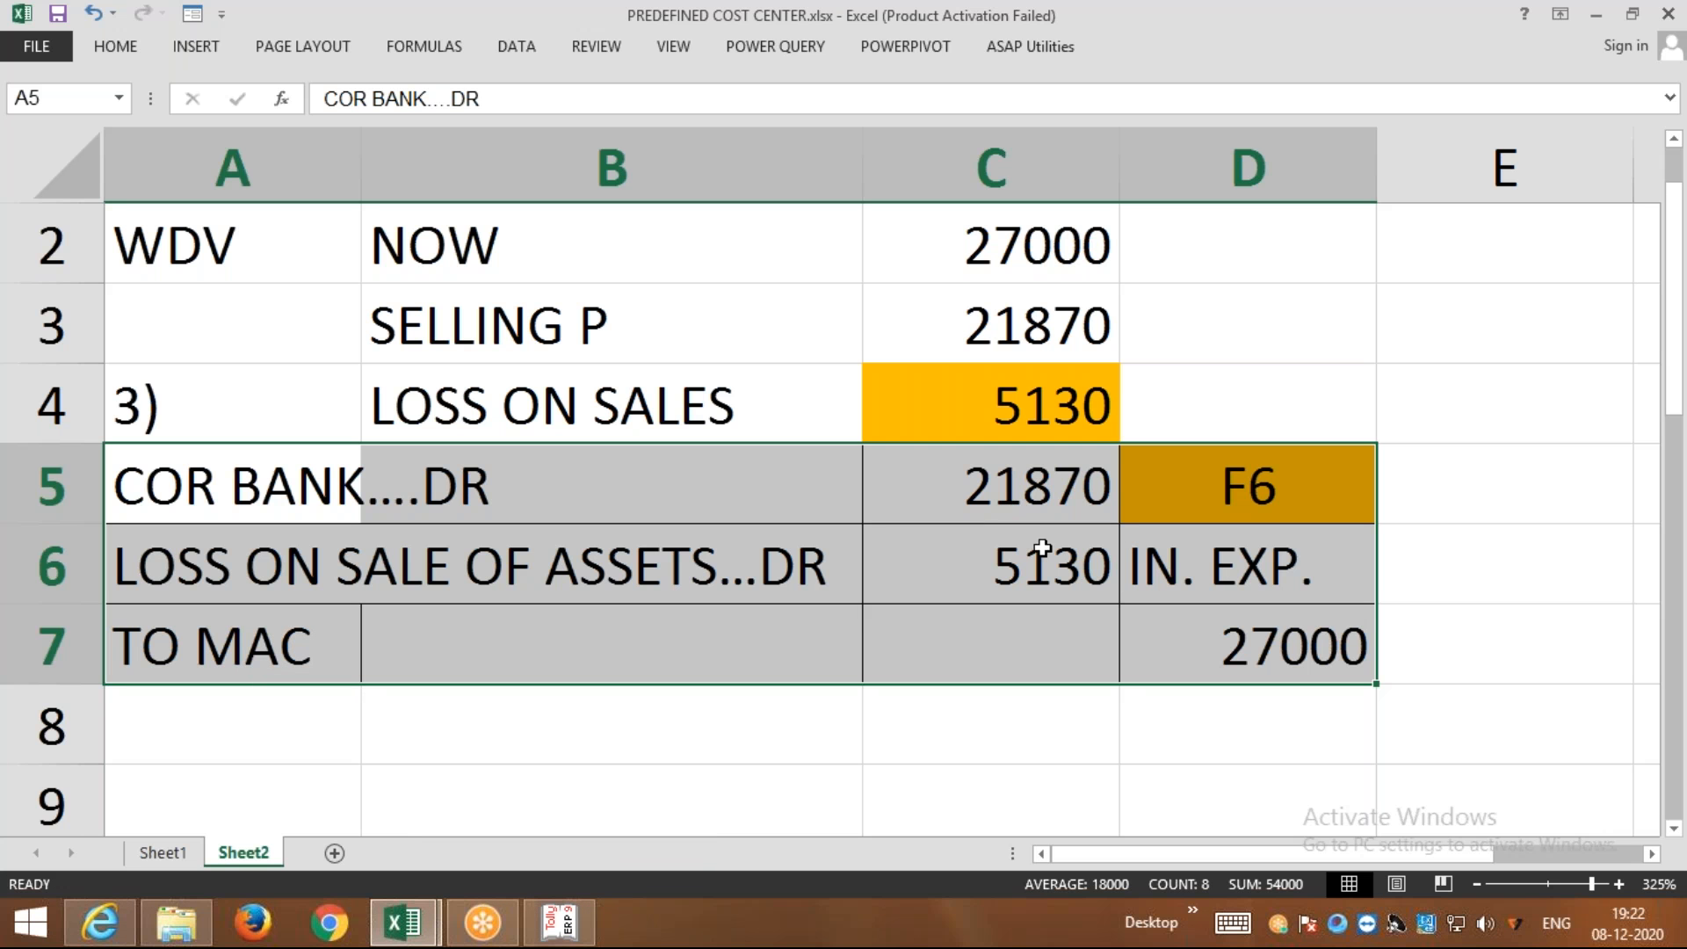
{"action": "left_click", "coordinate": [560, 922]}
{"action": "type", "text": "21"}
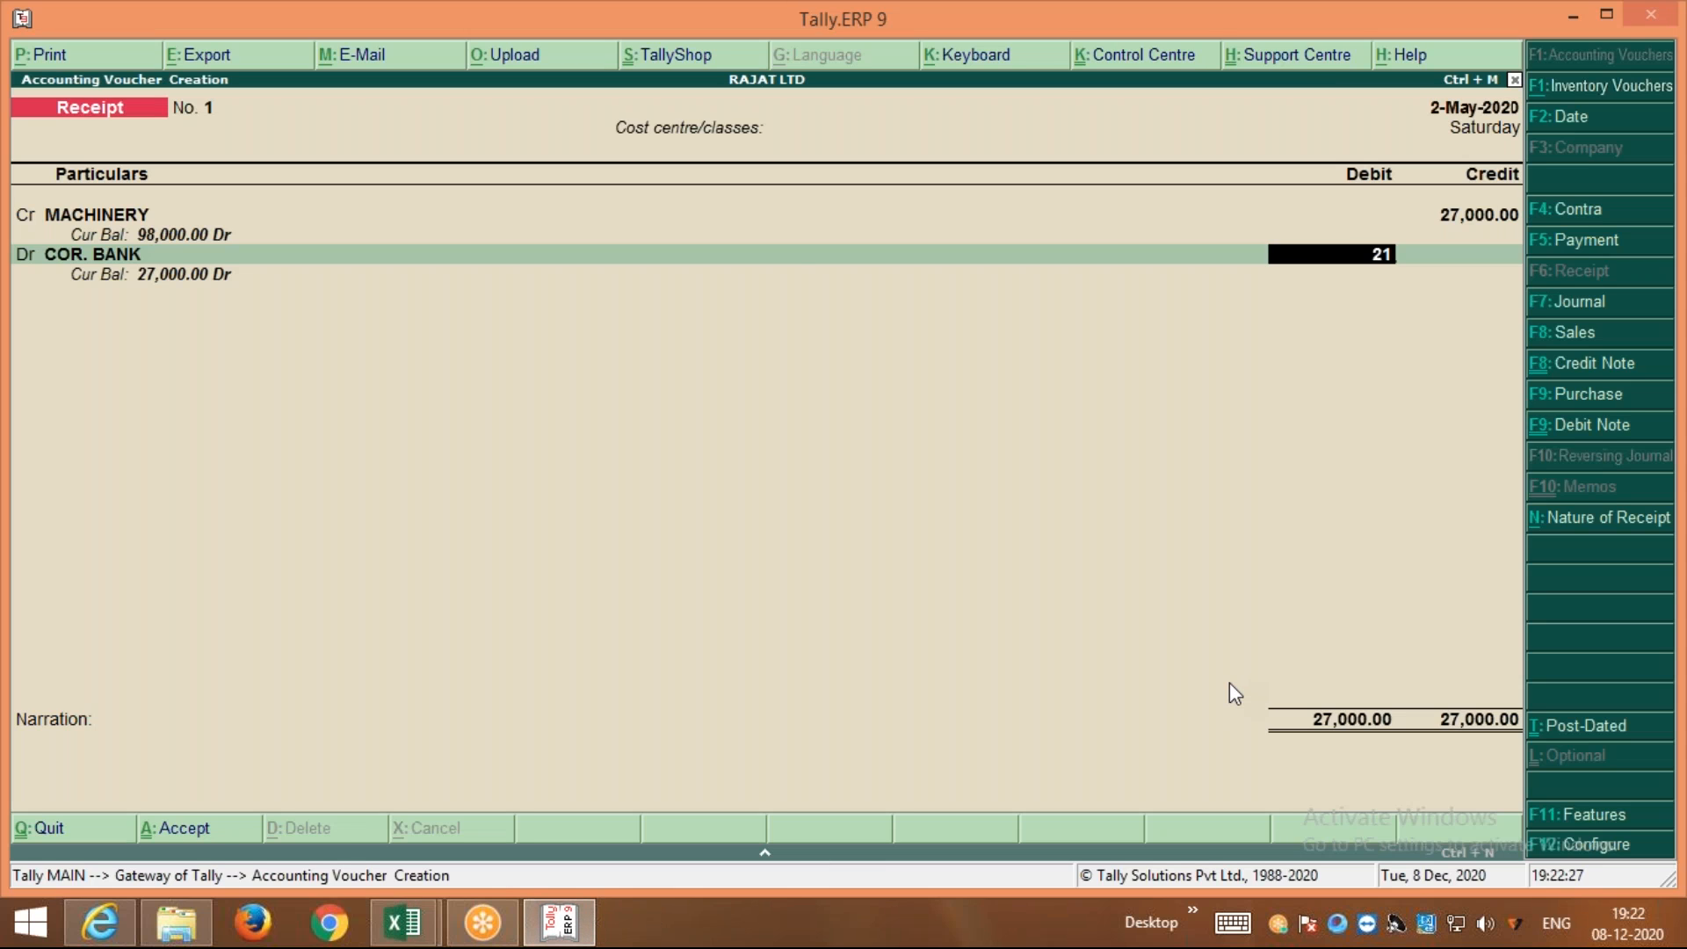
{"action": "type", "text": ",870"}
{"action": "key", "text": "Return"}
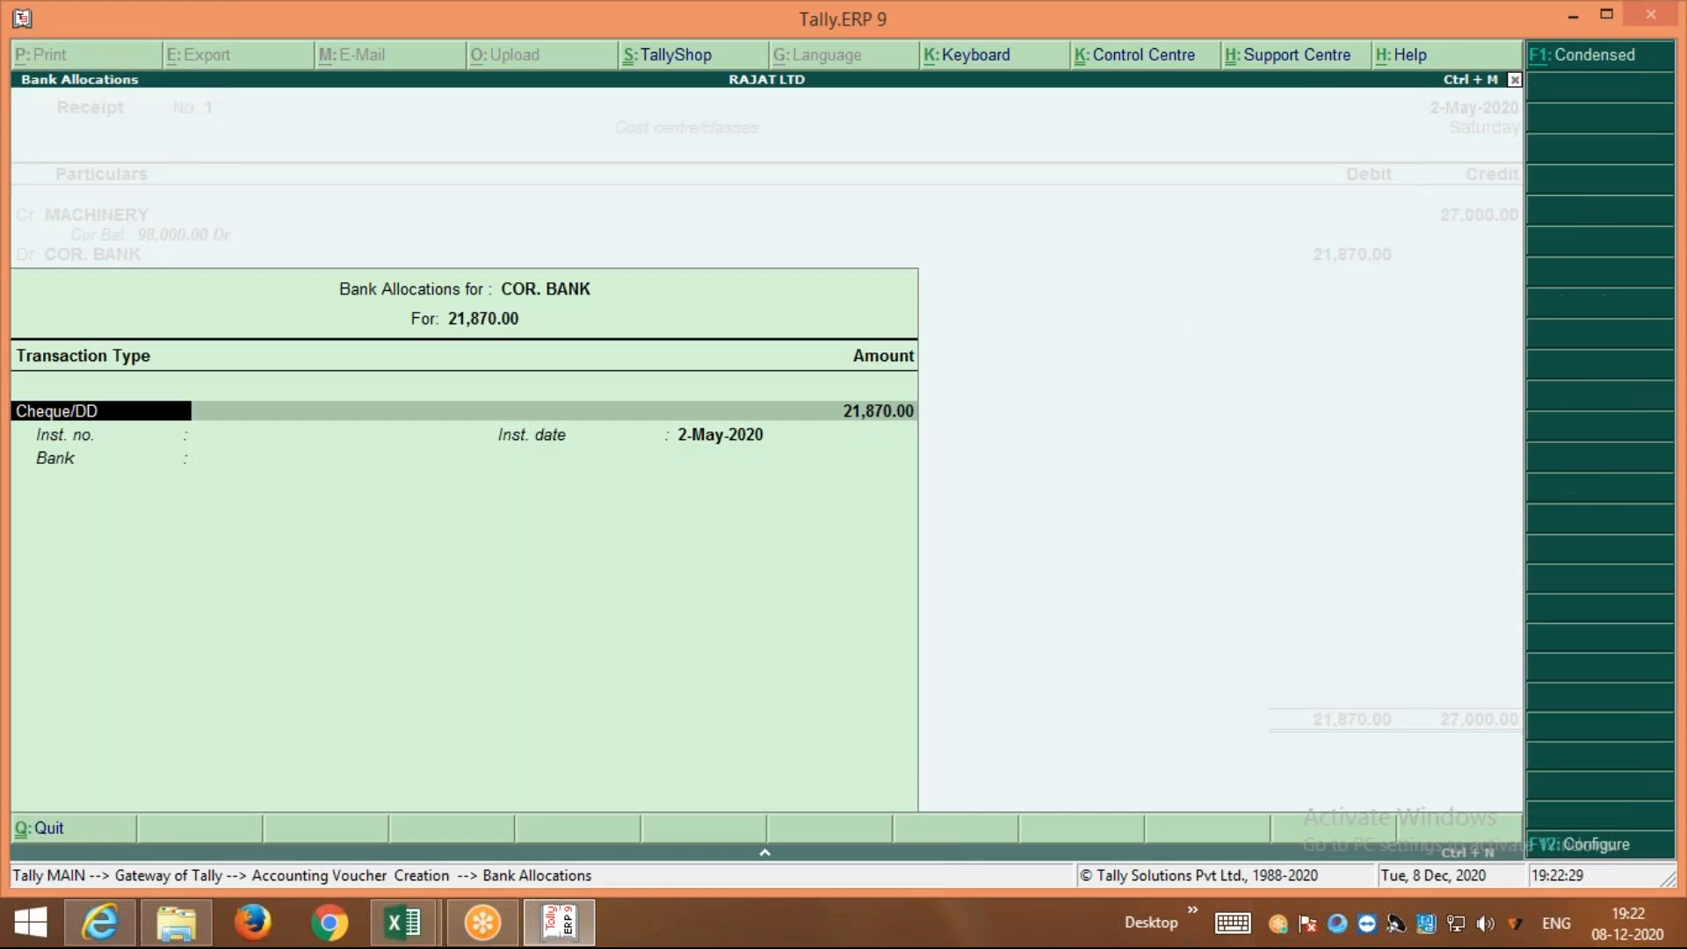
Complete the COR. BANK allocation as Cheque/DD with instrument number 774411, dated 2-May-2020
{"action": "key", "text": "Return"}
{"action": "key", "text": "Return"}
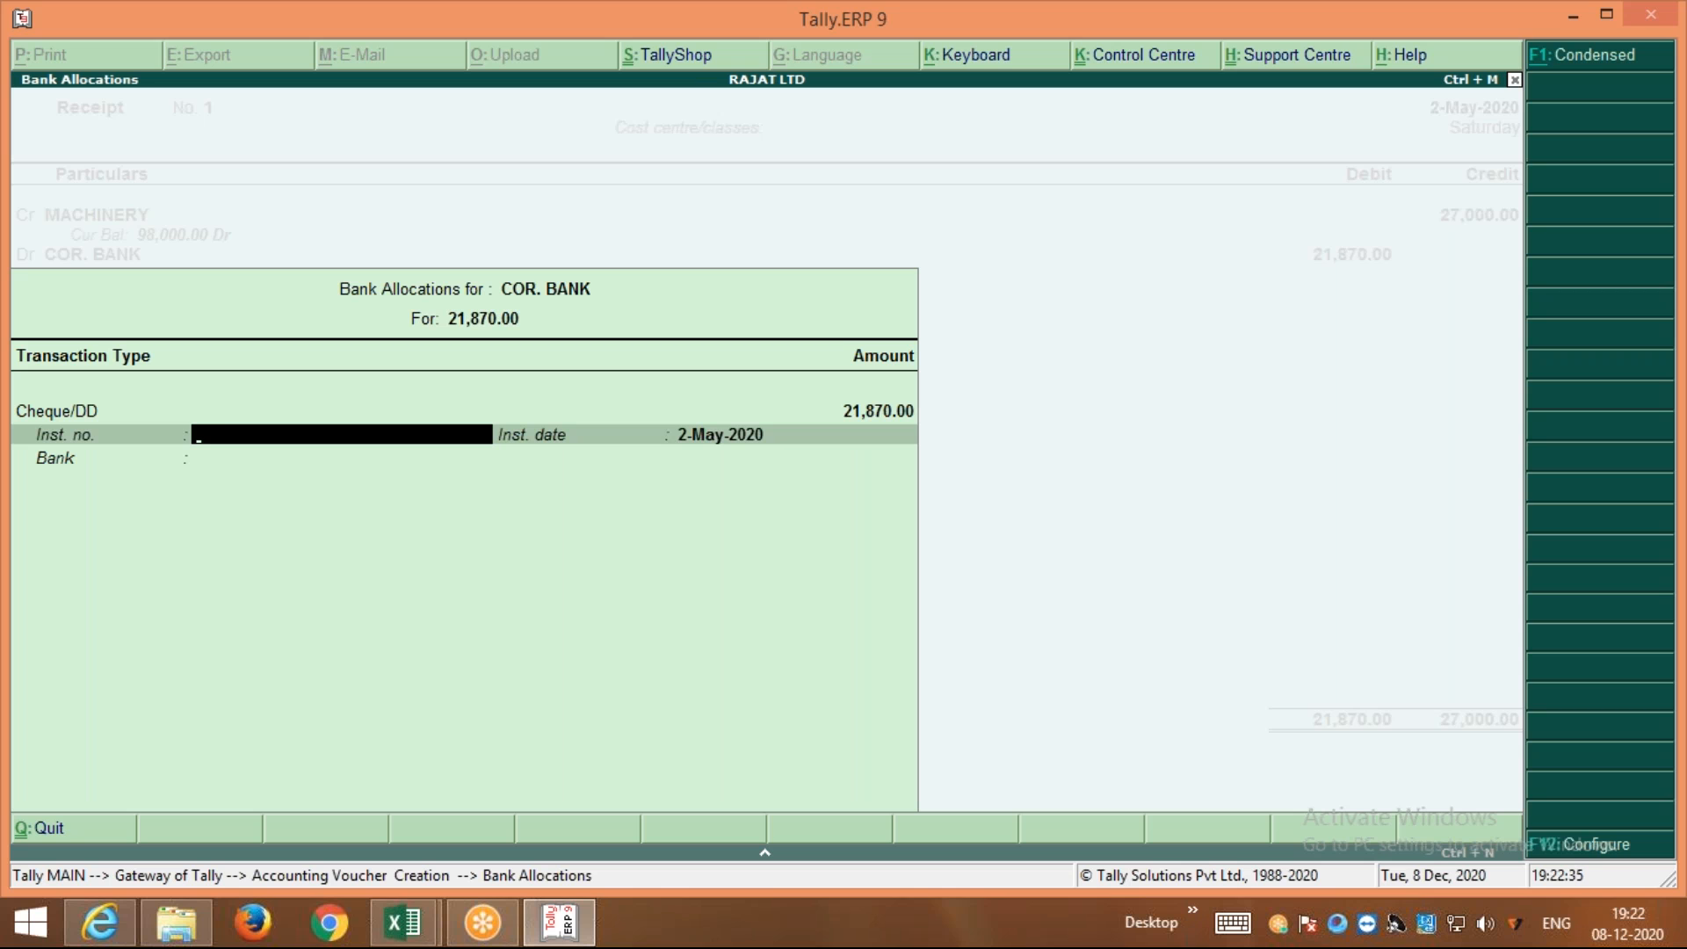
{"action": "type", "text": "774411"}
{"action": "key", "text": "Return"}
{"action": "key", "text": "Return"}
{"action": "key", "text": "Return"}
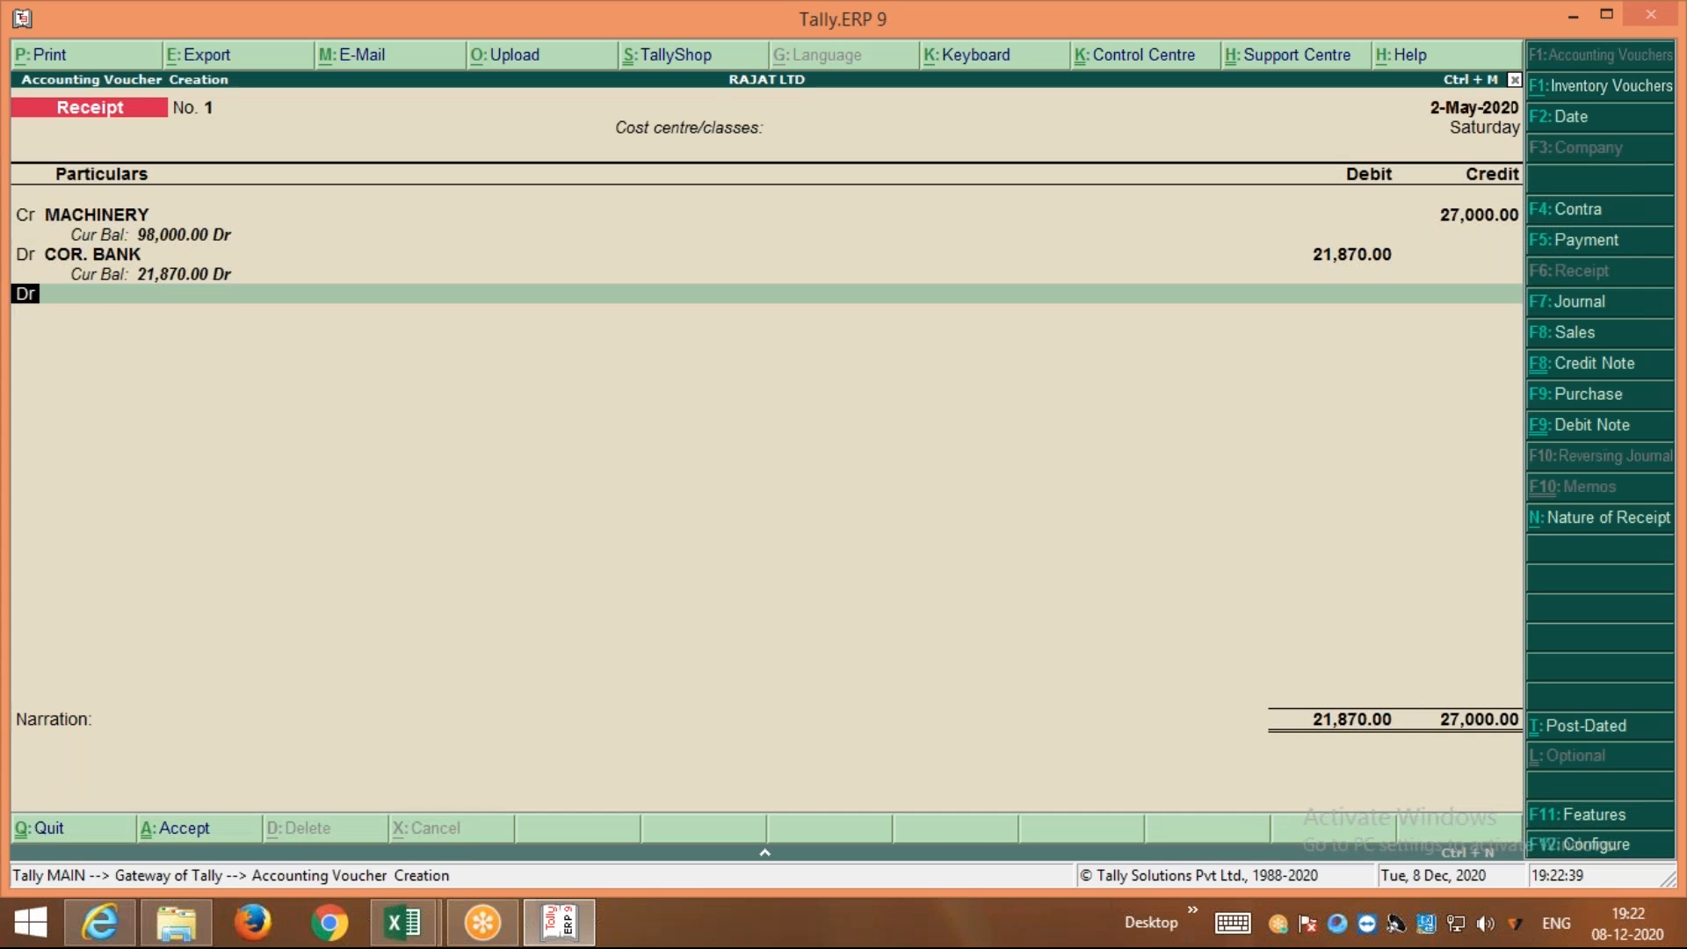
Start a debit ledger named LOS ON SALE OF MAC. under Indirect Expenses, with ledger type Not Applicable and cost centres Yes
{"action": "key", "text": "Return"}
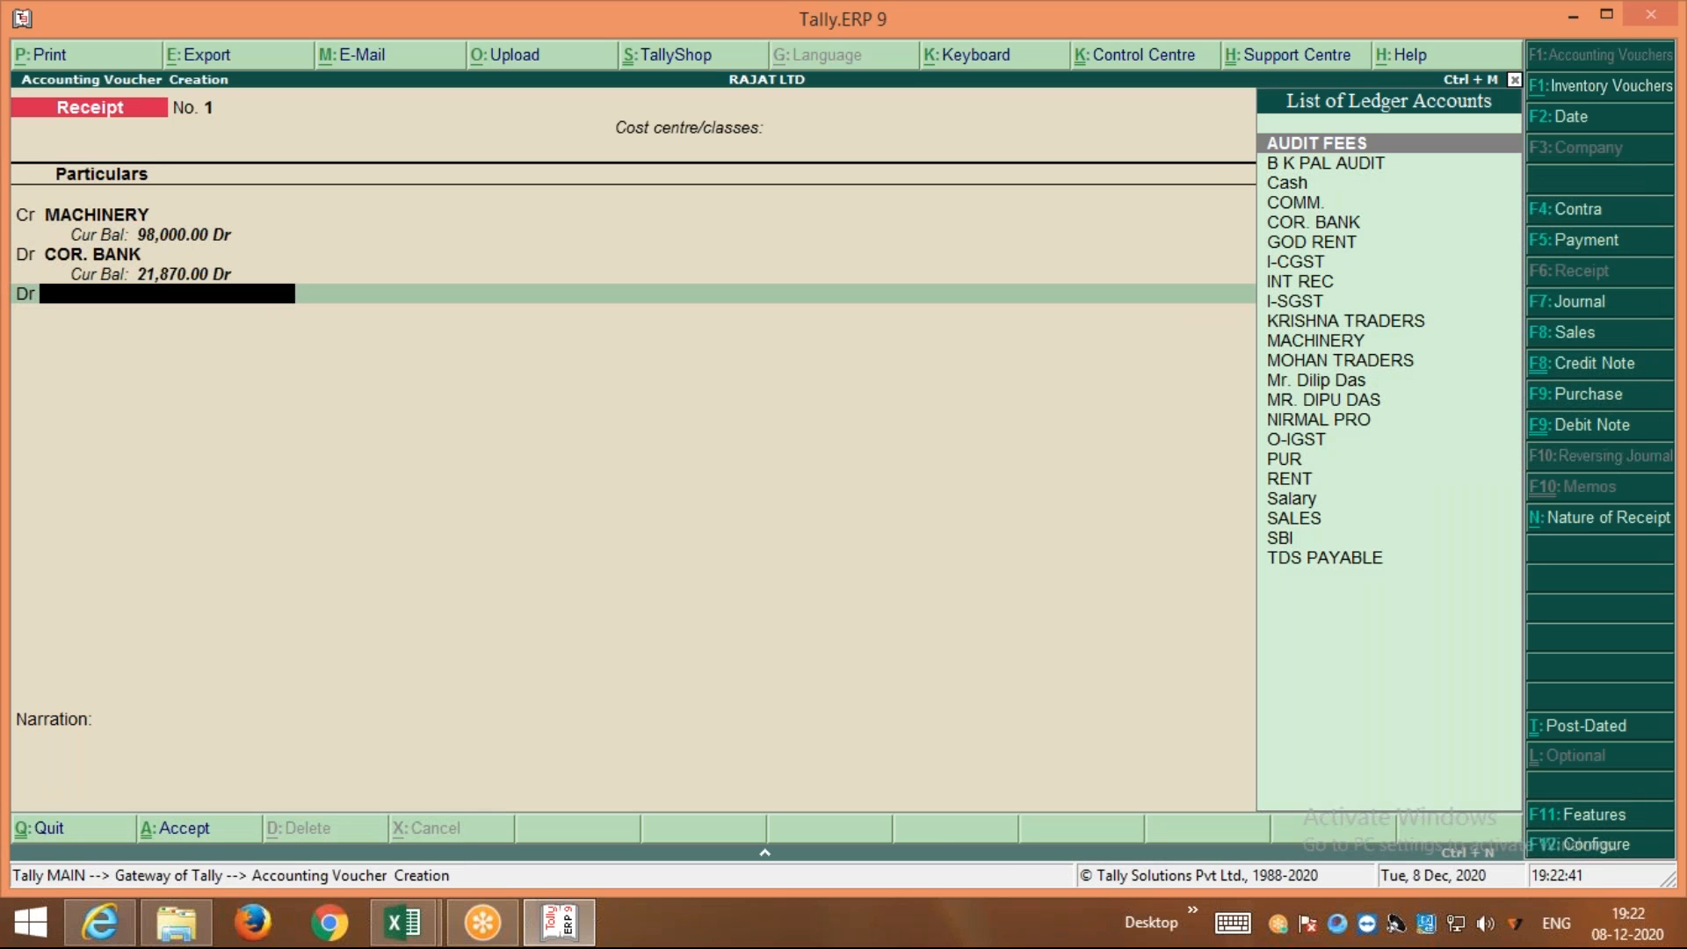
{"action": "key", "text": "alt+c"}
{"action": "type", "text": "LOS ON S"}
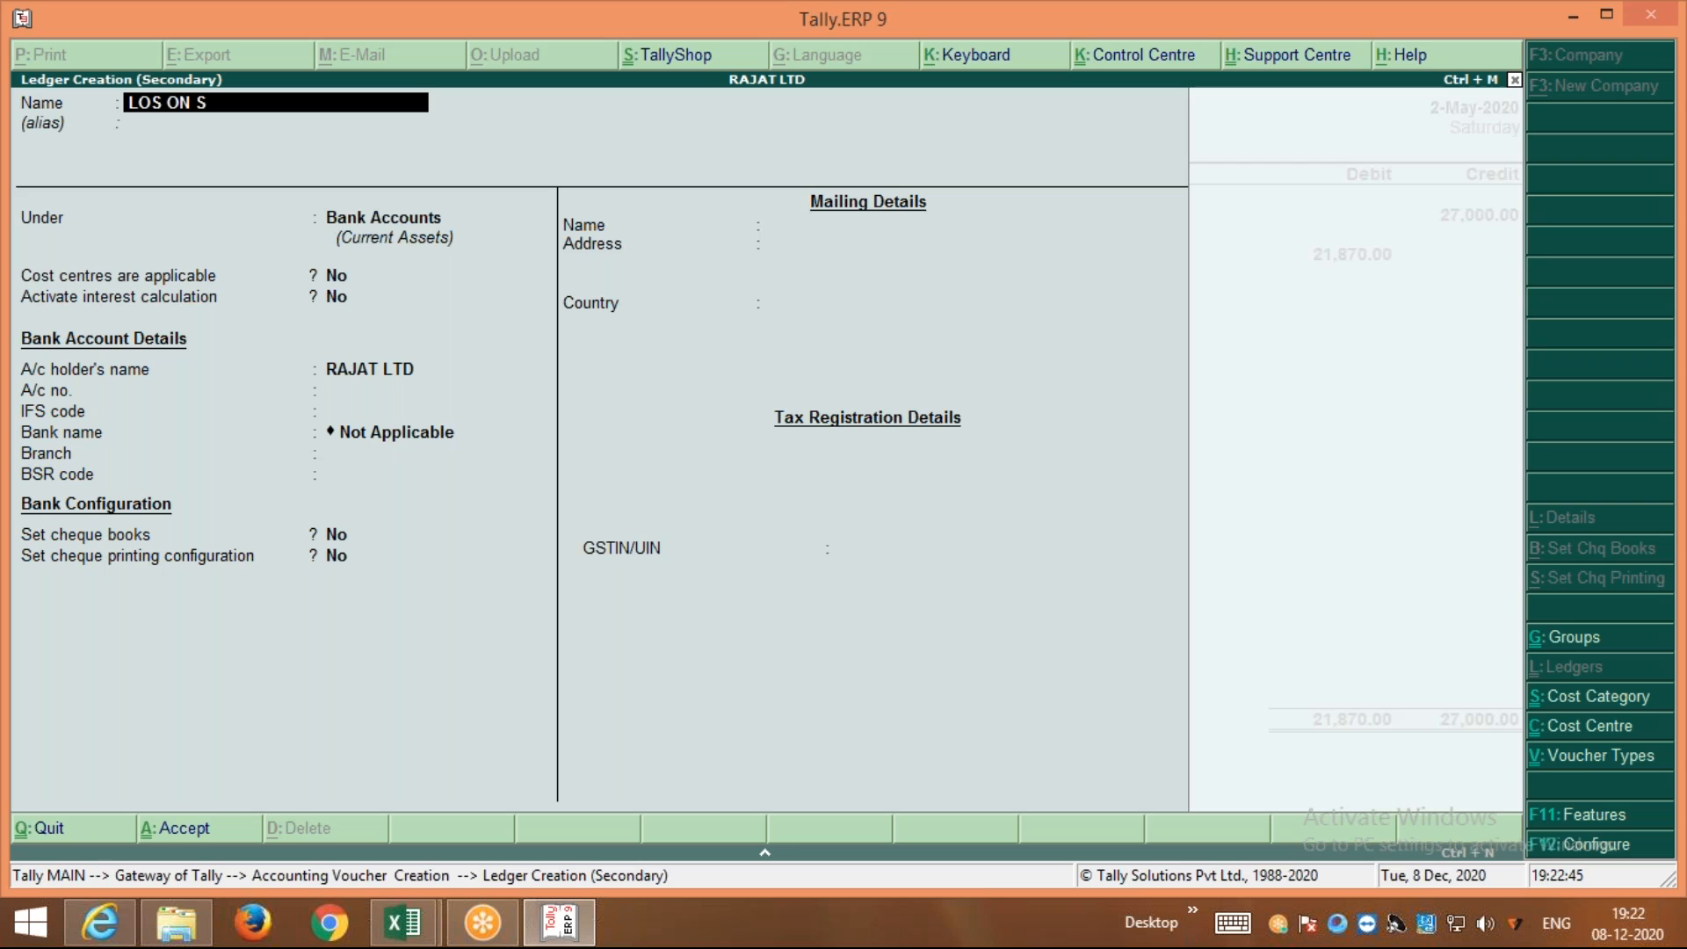
{"action": "type", "text": "ALE OF"}
{"action": "type", "text": "MAC"}
{"action": "key", "text": "Return"}
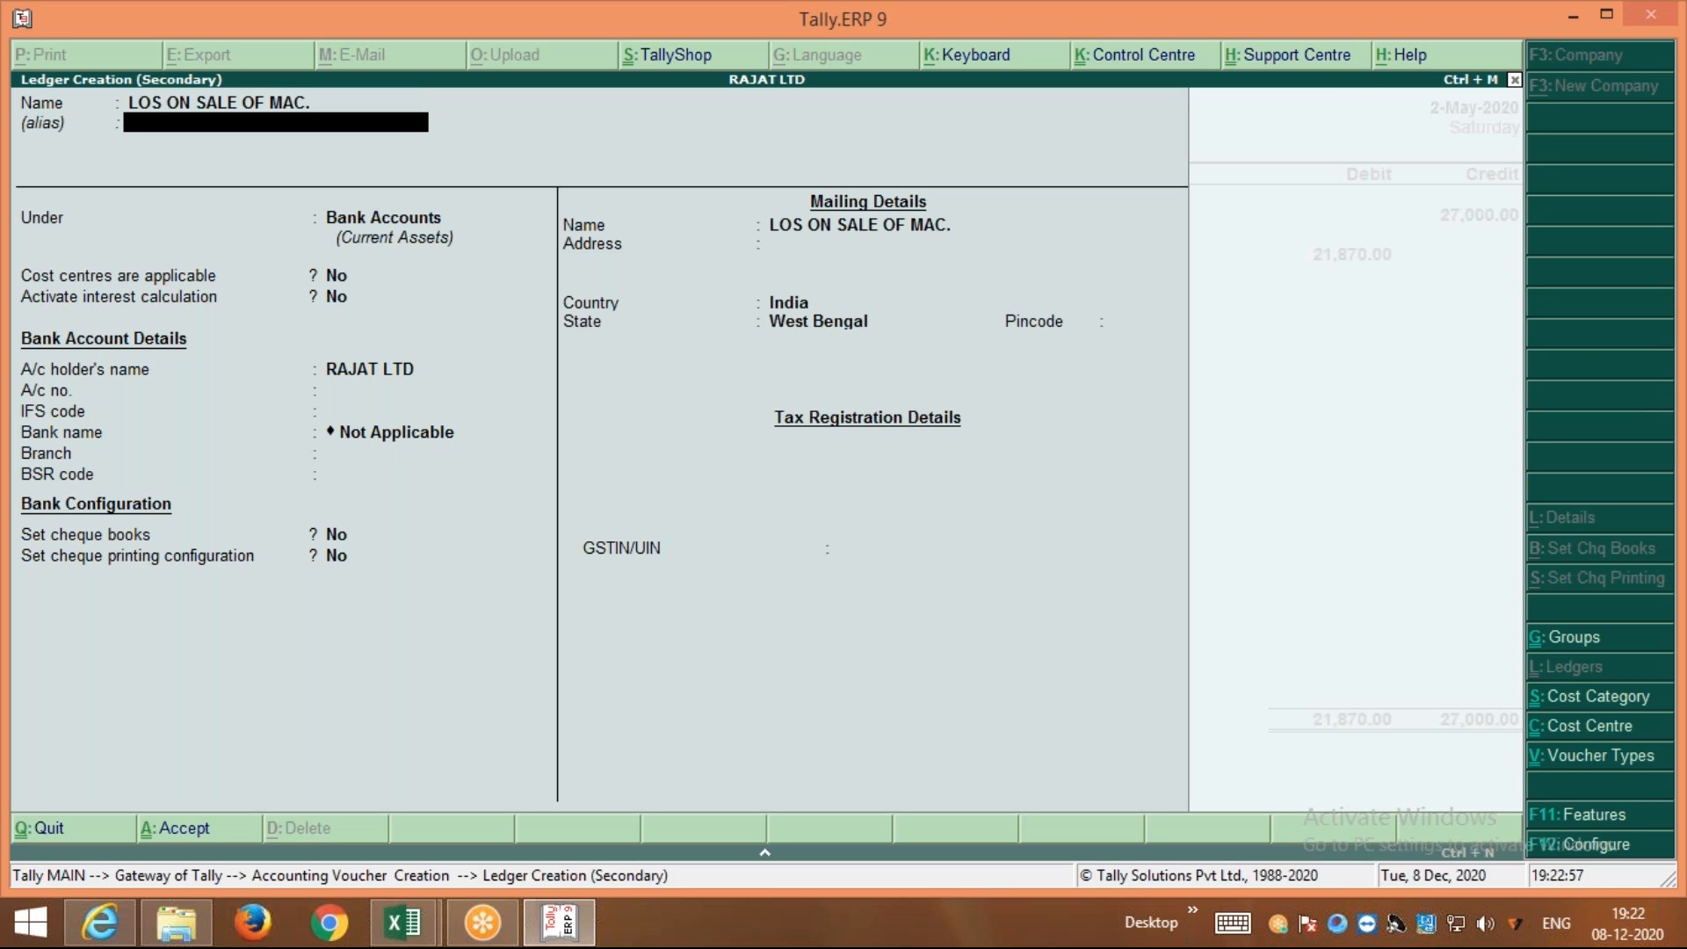
{"action": "key", "text": "Return"}
{"action": "type", "text": "E"}
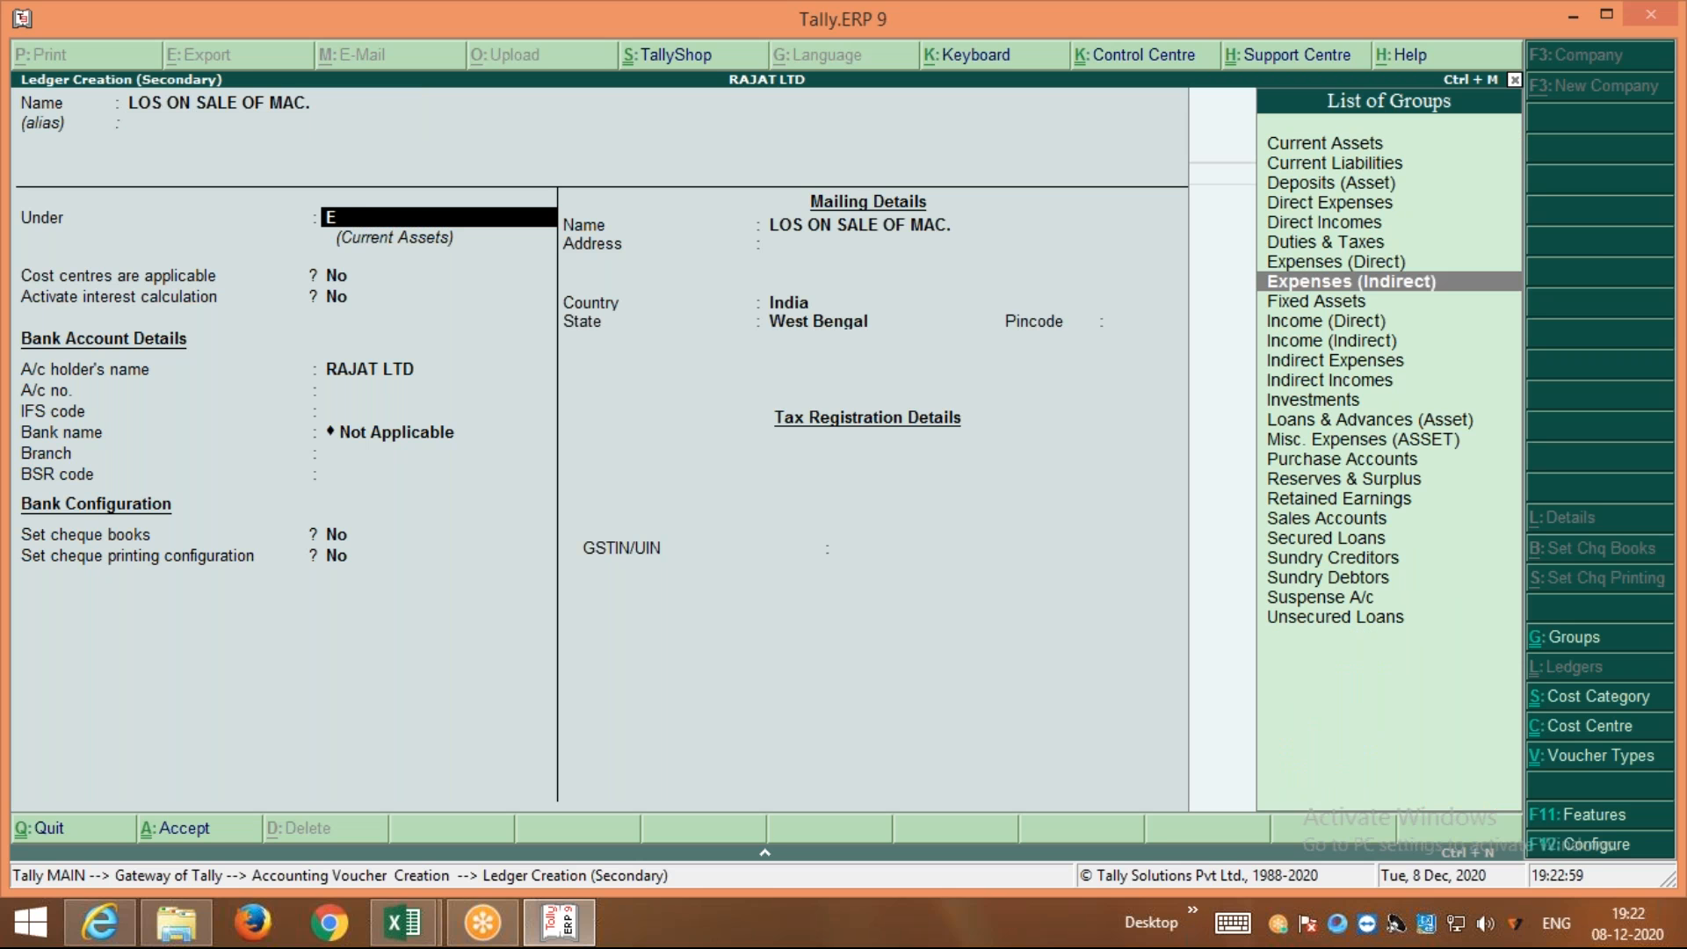
{"action": "key", "text": "Return"}
{"action": "key", "text": "Return"}
{"action": "key", "text": "Return"}
{"action": "key", "text": "Return"}
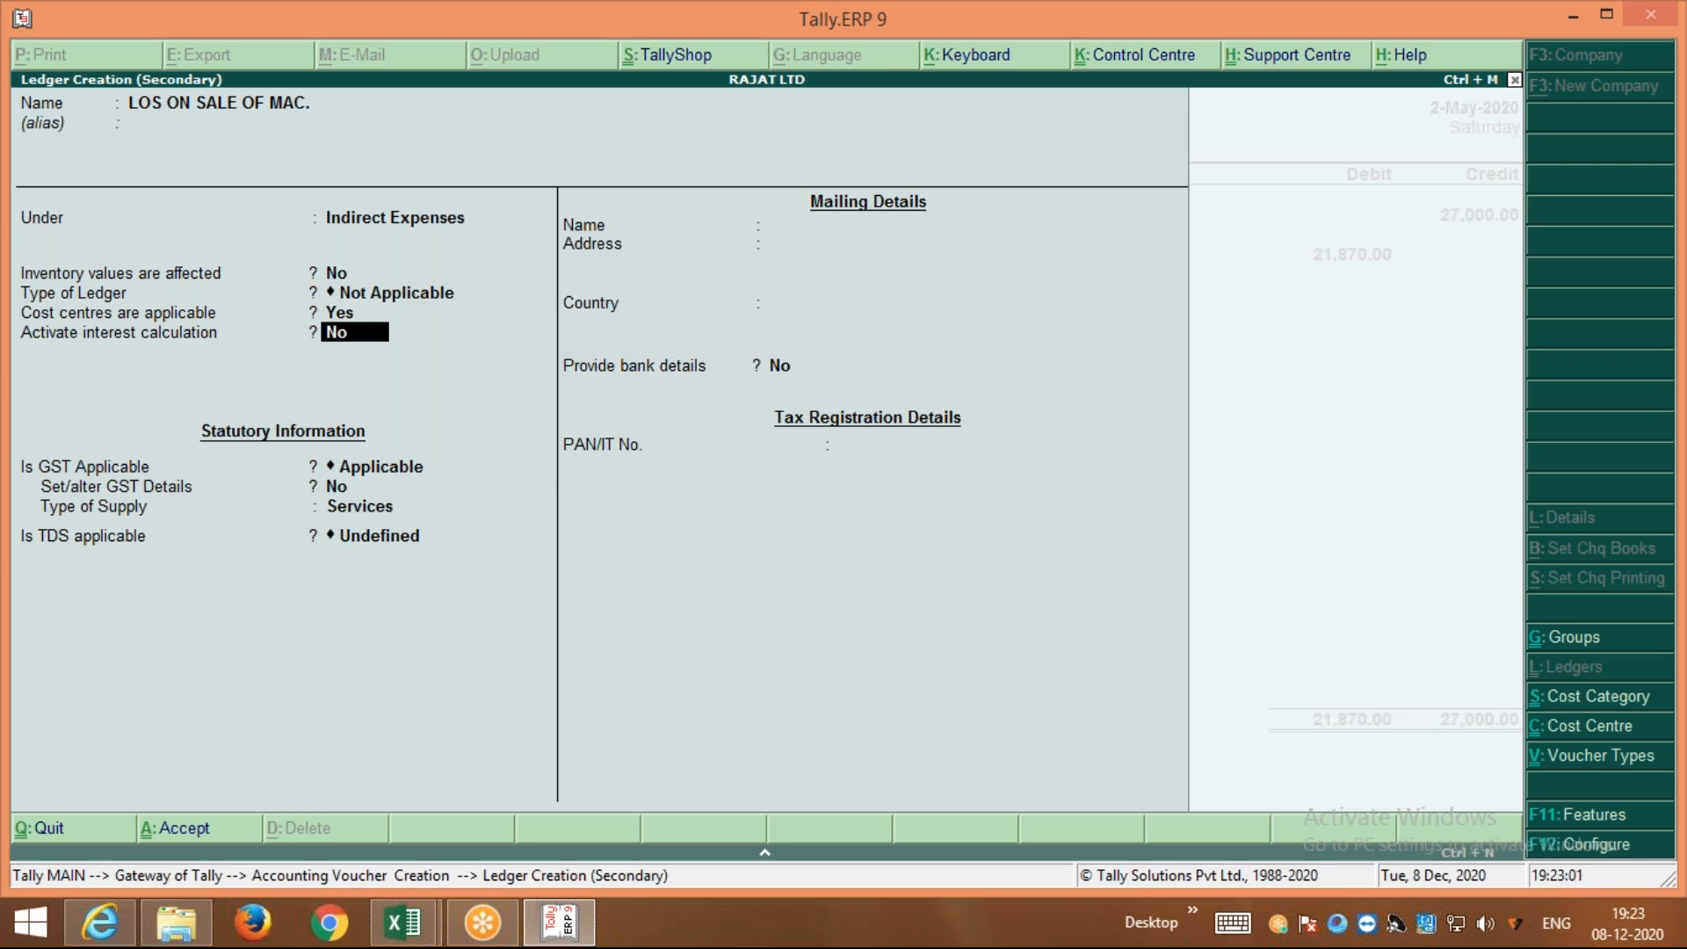
Set GST to Not Applicable and cost centres to No for the LOS ON SALE OF MAC. ledger, and save it
{"action": "key", "text": "Return"}
{"action": "key", "text": "Down"}
{"action": "key", "text": "Down"}
{"action": "key", "text": "Up"}
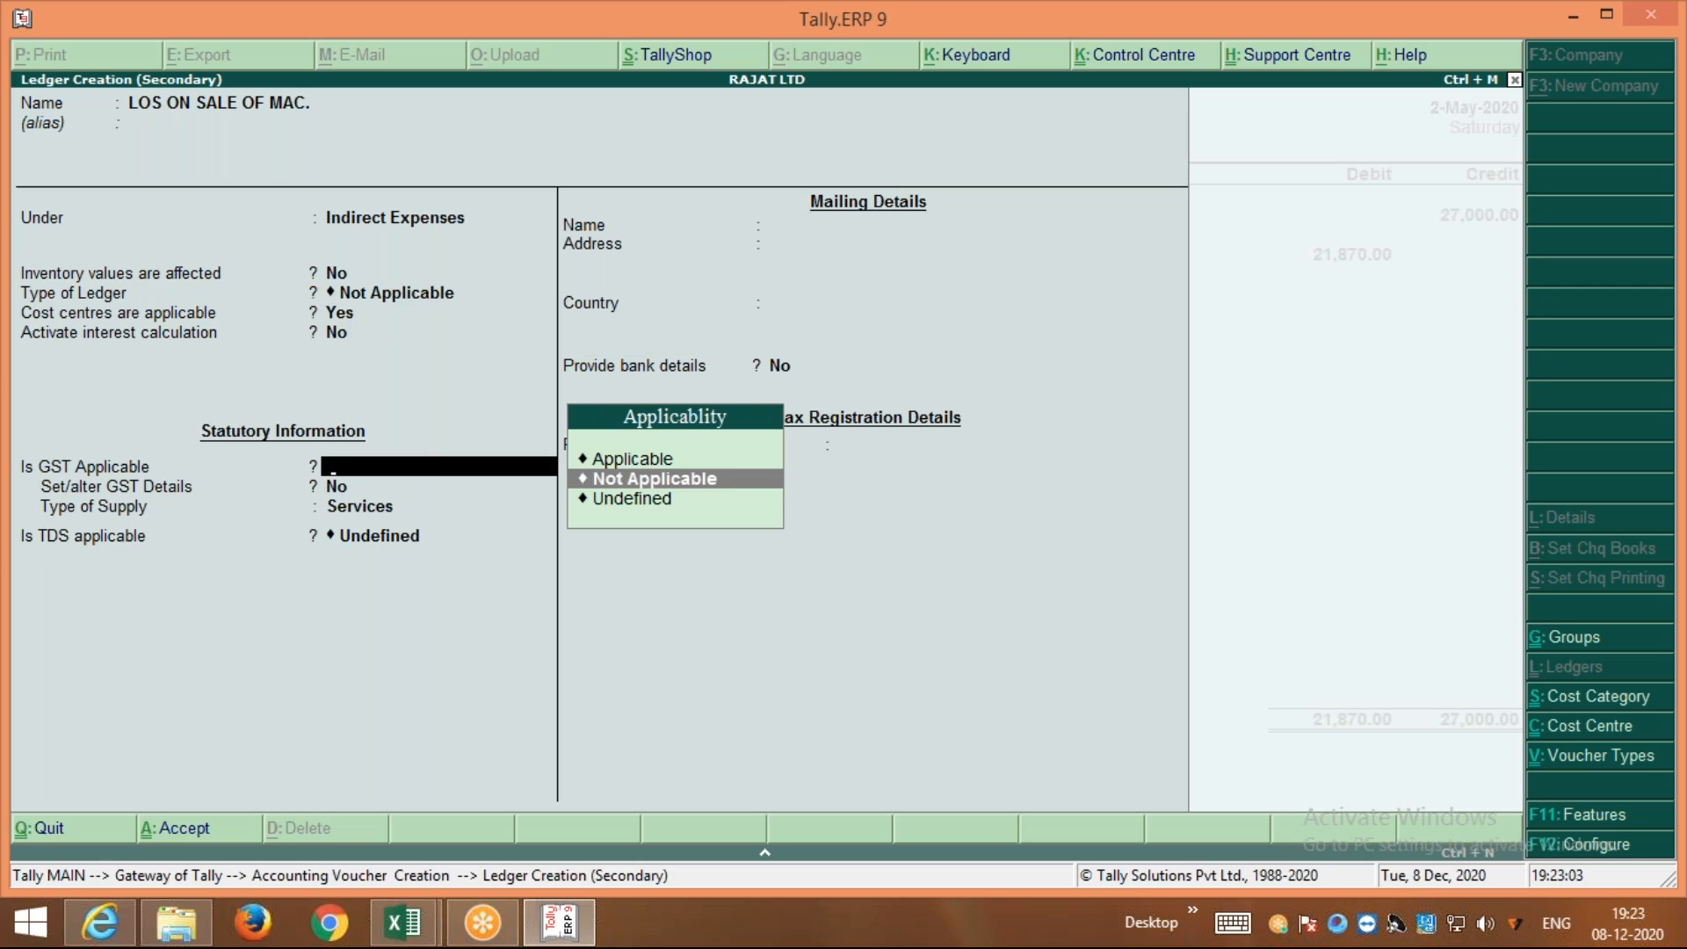
{"action": "key", "text": "Return"}
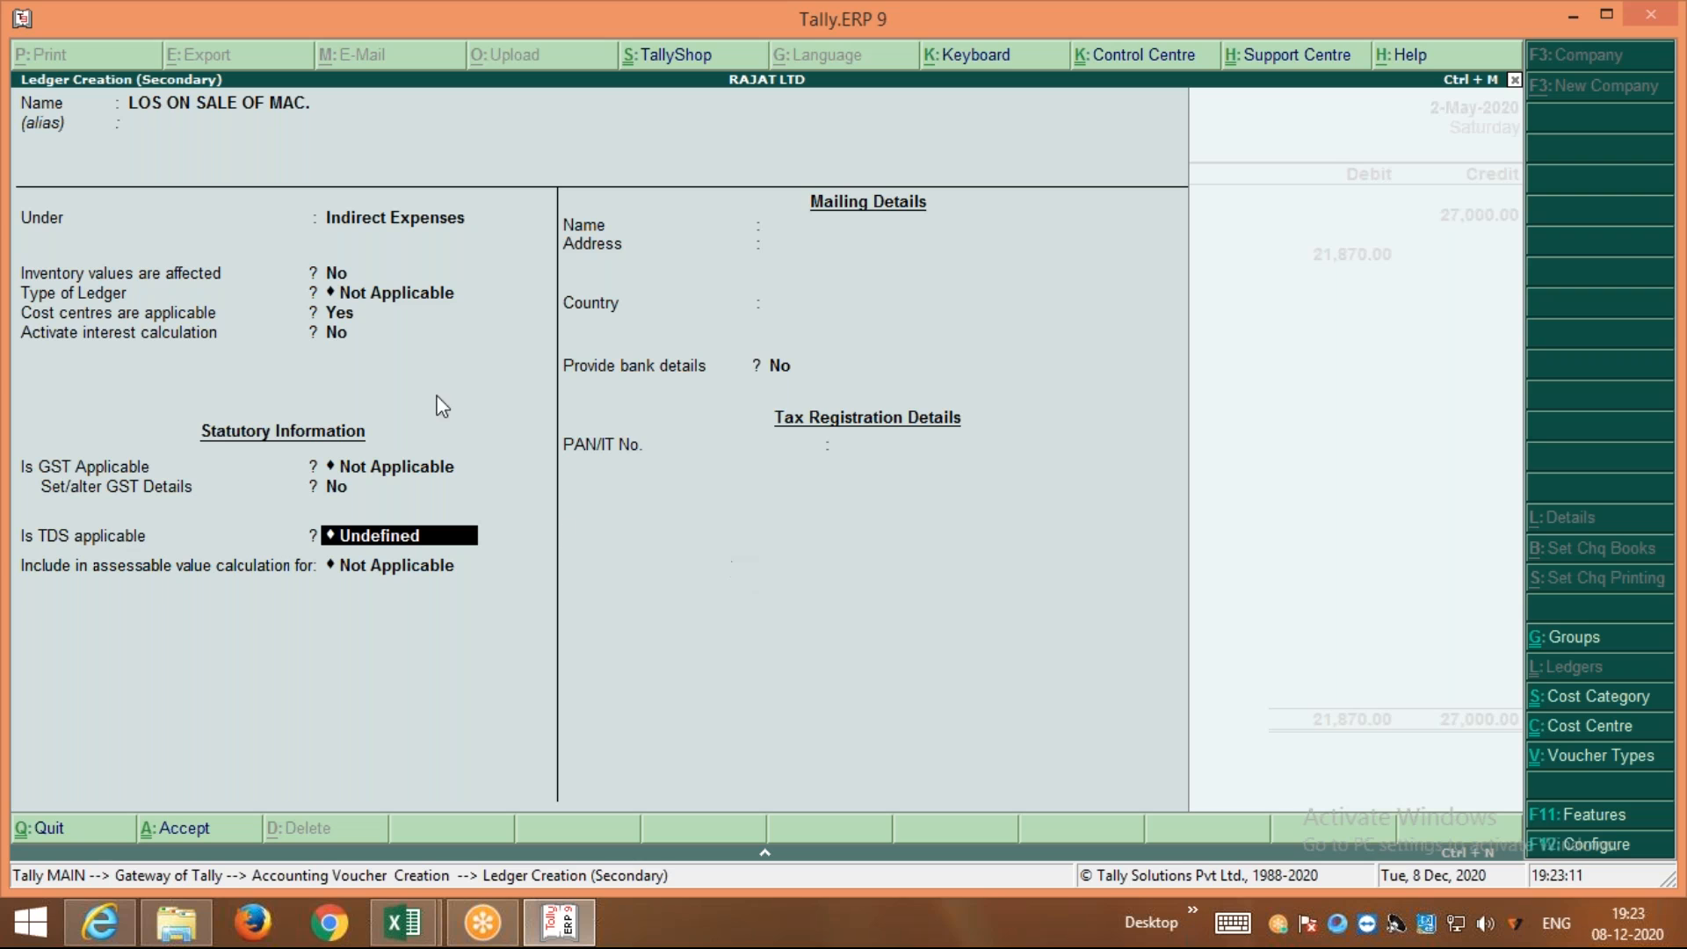
{"action": "left_click", "coordinate": [334, 313]}
{"action": "type", "text": "n"}
{"action": "key", "text": "Return"}
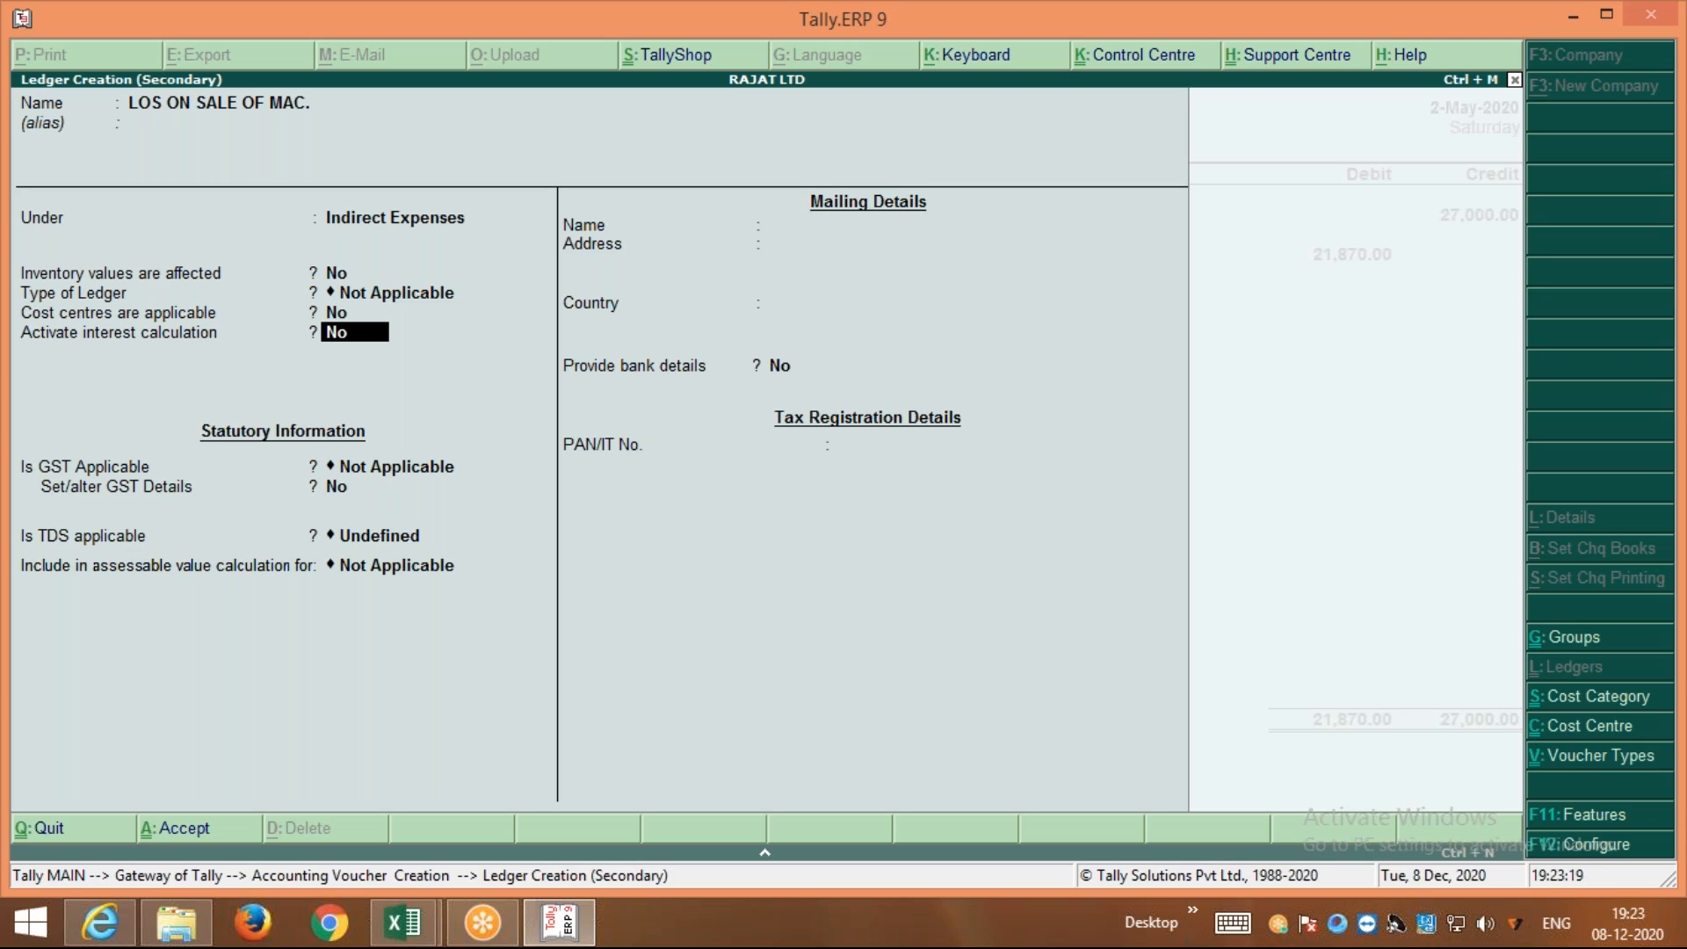
{"action": "key", "text": "ctrl+a"}
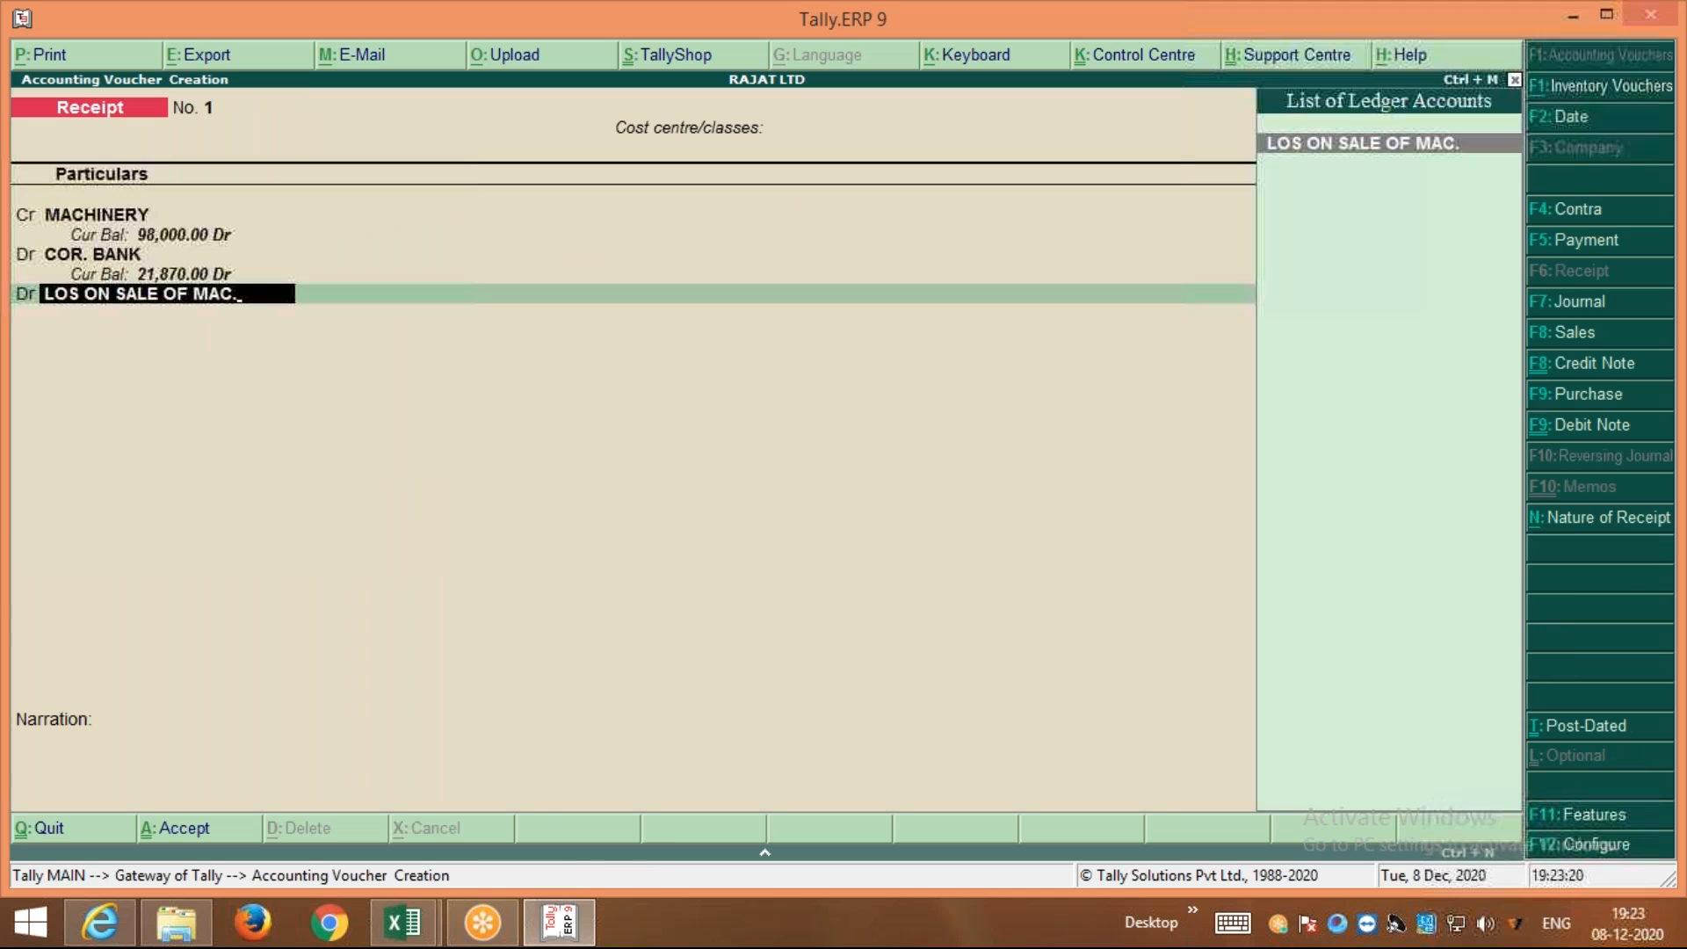
Debit LOS ON SALE OF MAC. with 5,130, save the receipt without a narration, and reopen it for review
{"action": "key", "text": "Return"}
{"action": "key", "text": "Return"}
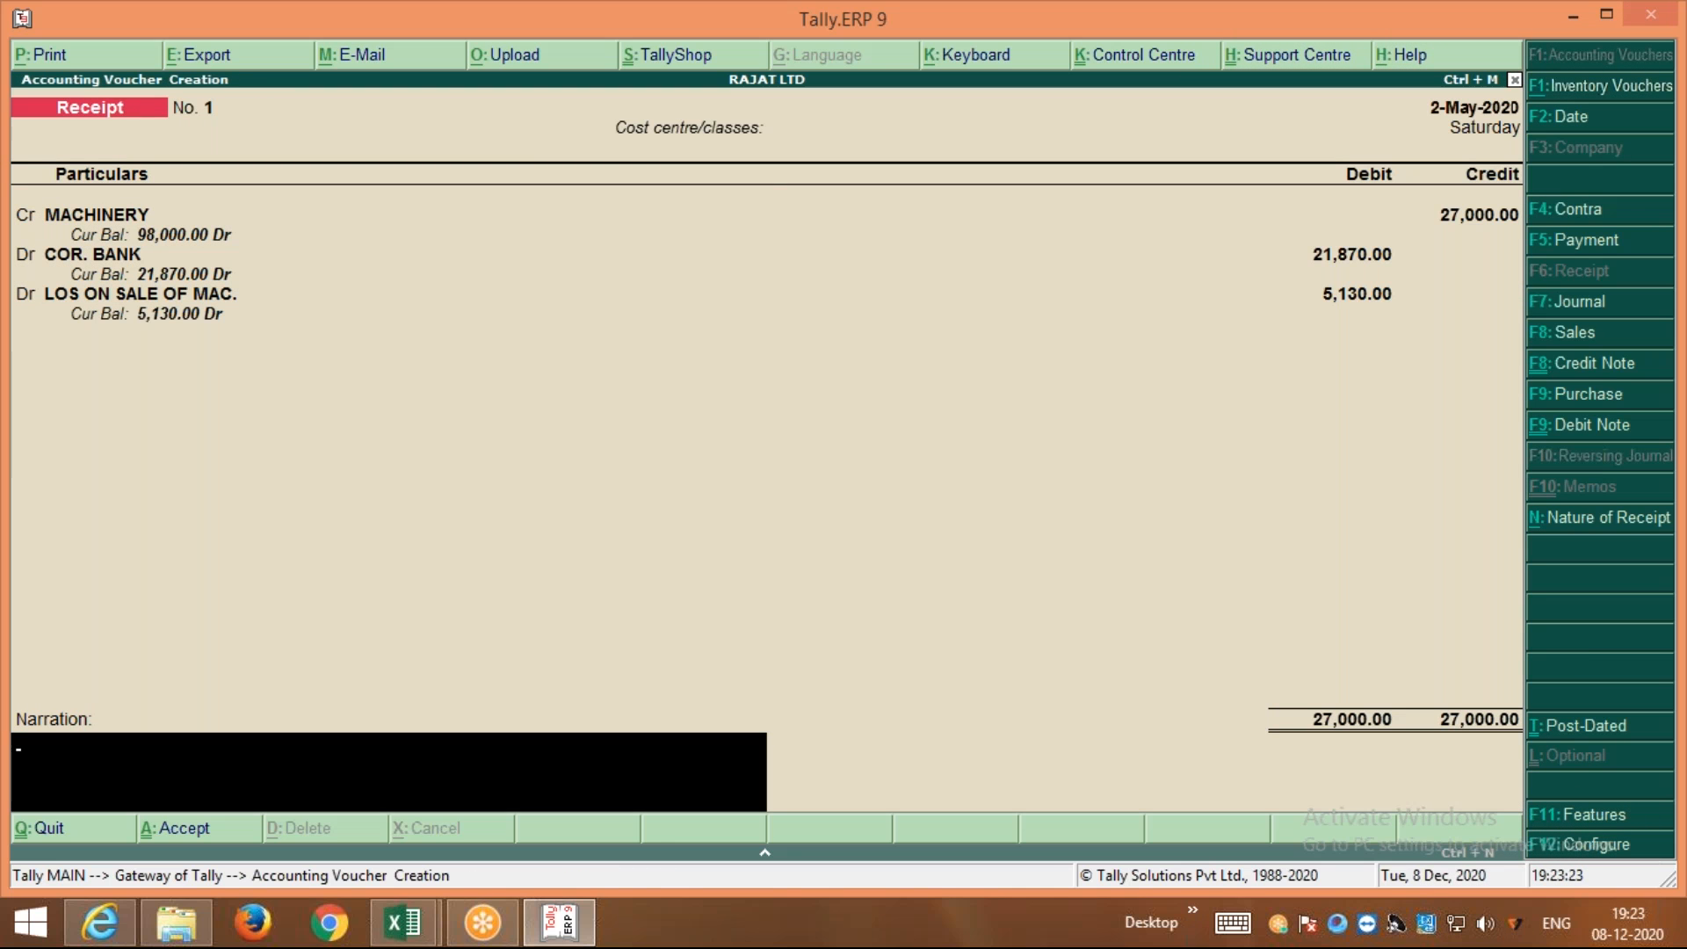
{"action": "key", "text": "Return"}
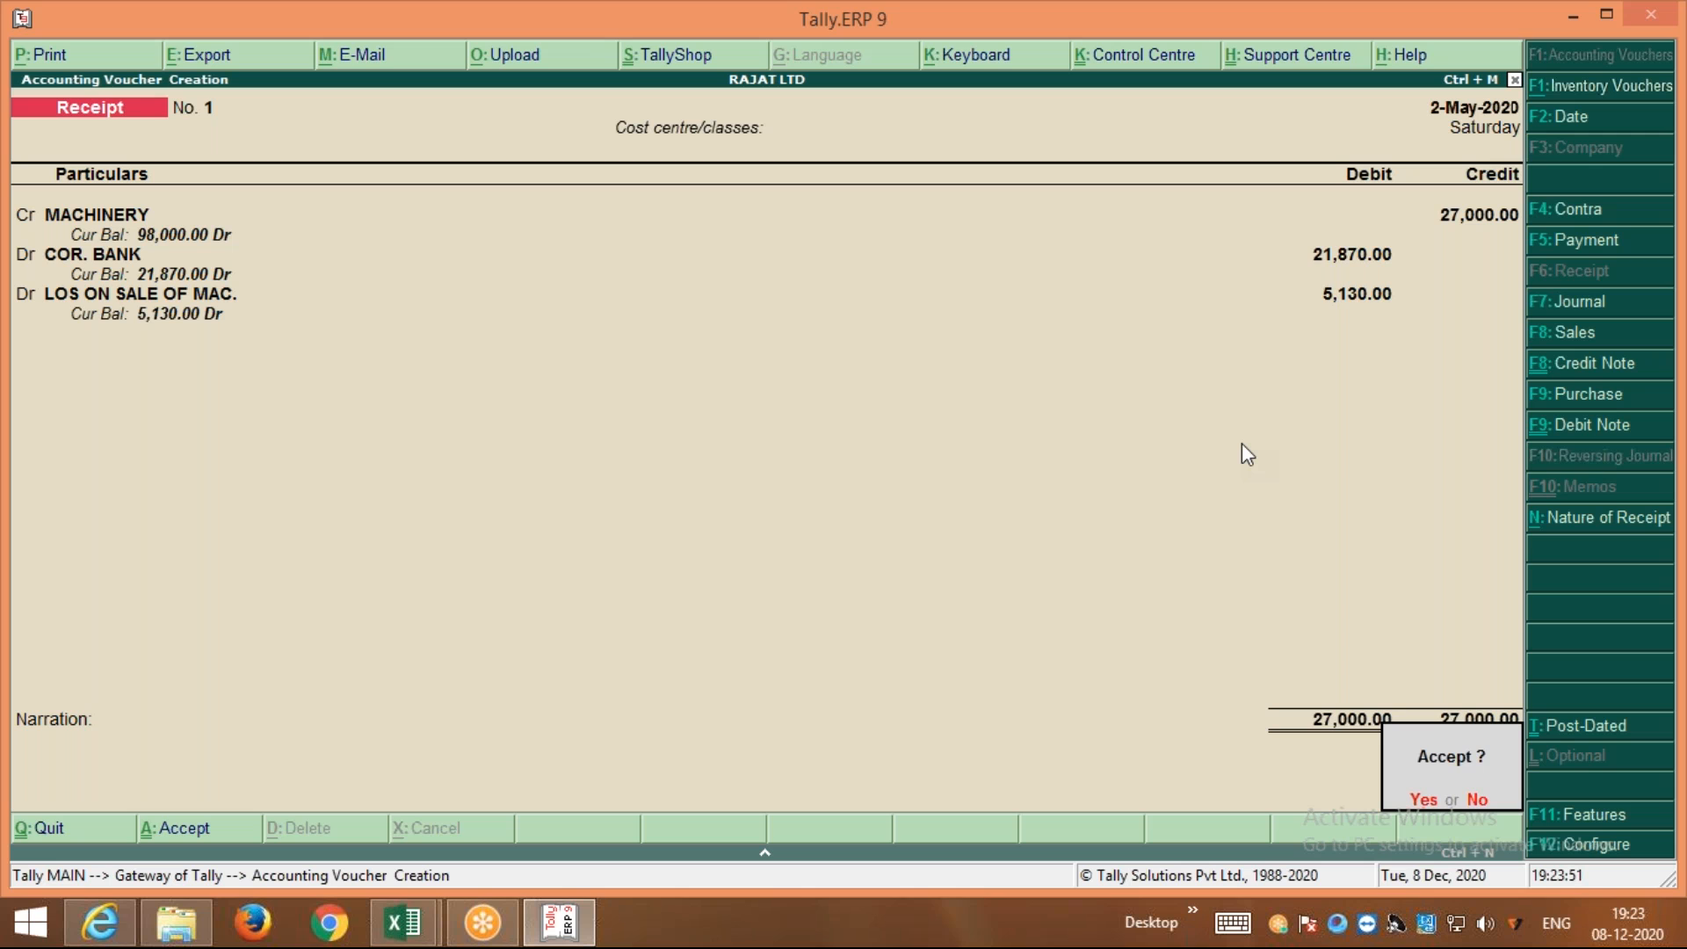
{"action": "key", "text": "Return"}
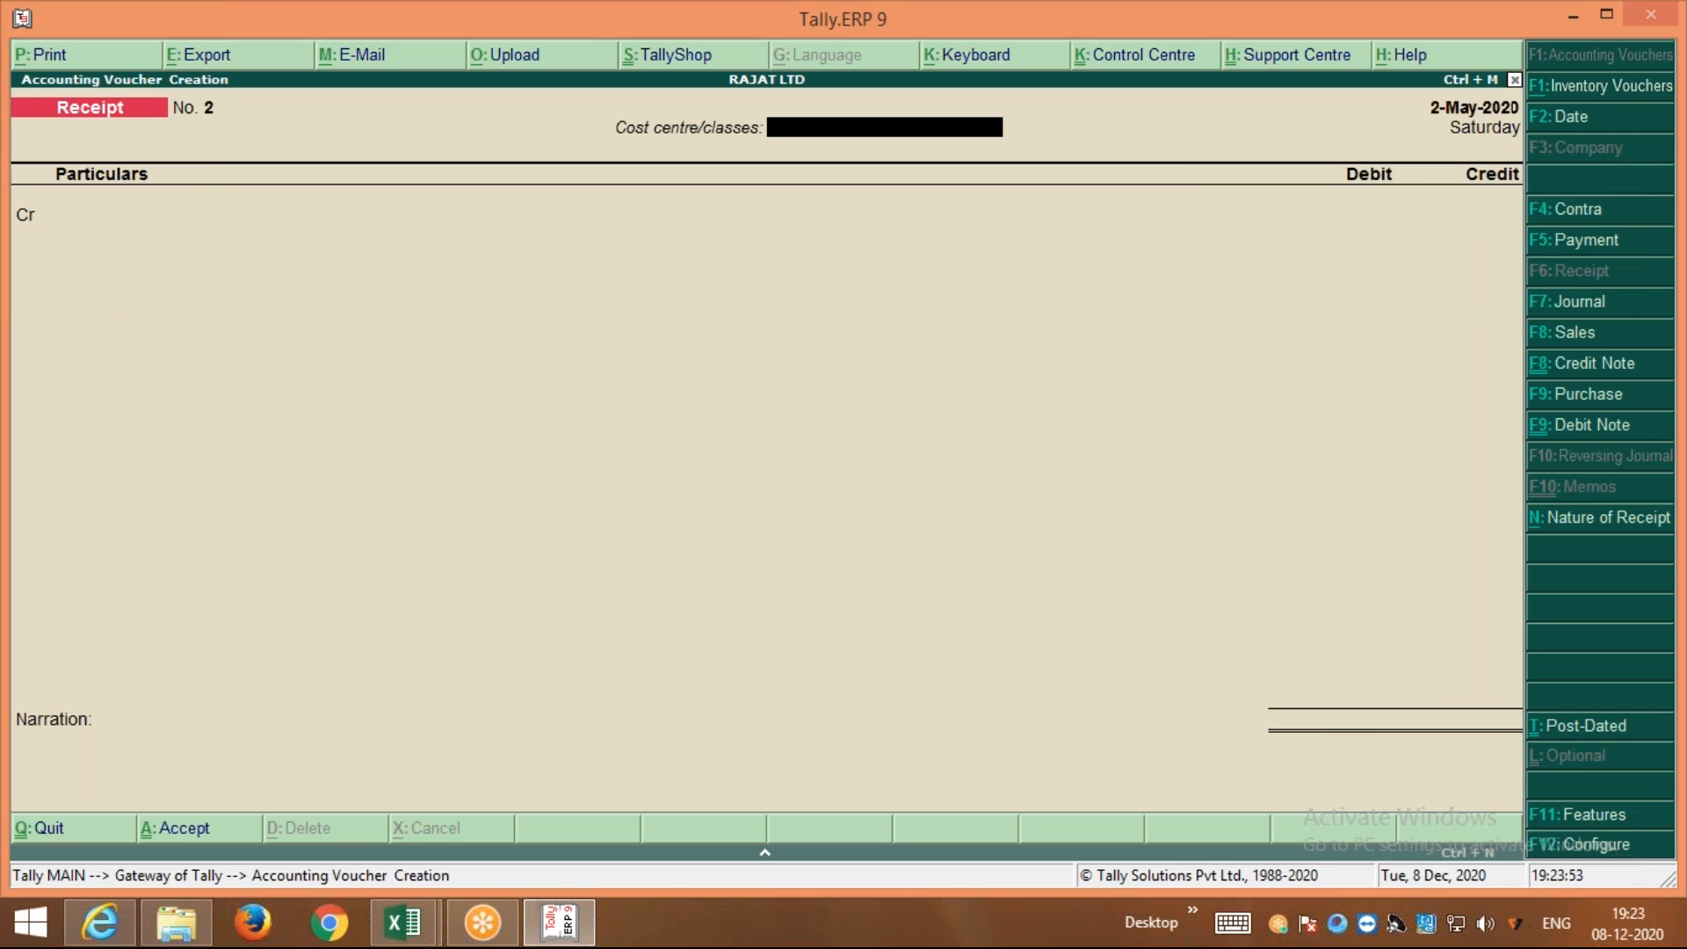
{"action": "key", "text": "Page_Up"}
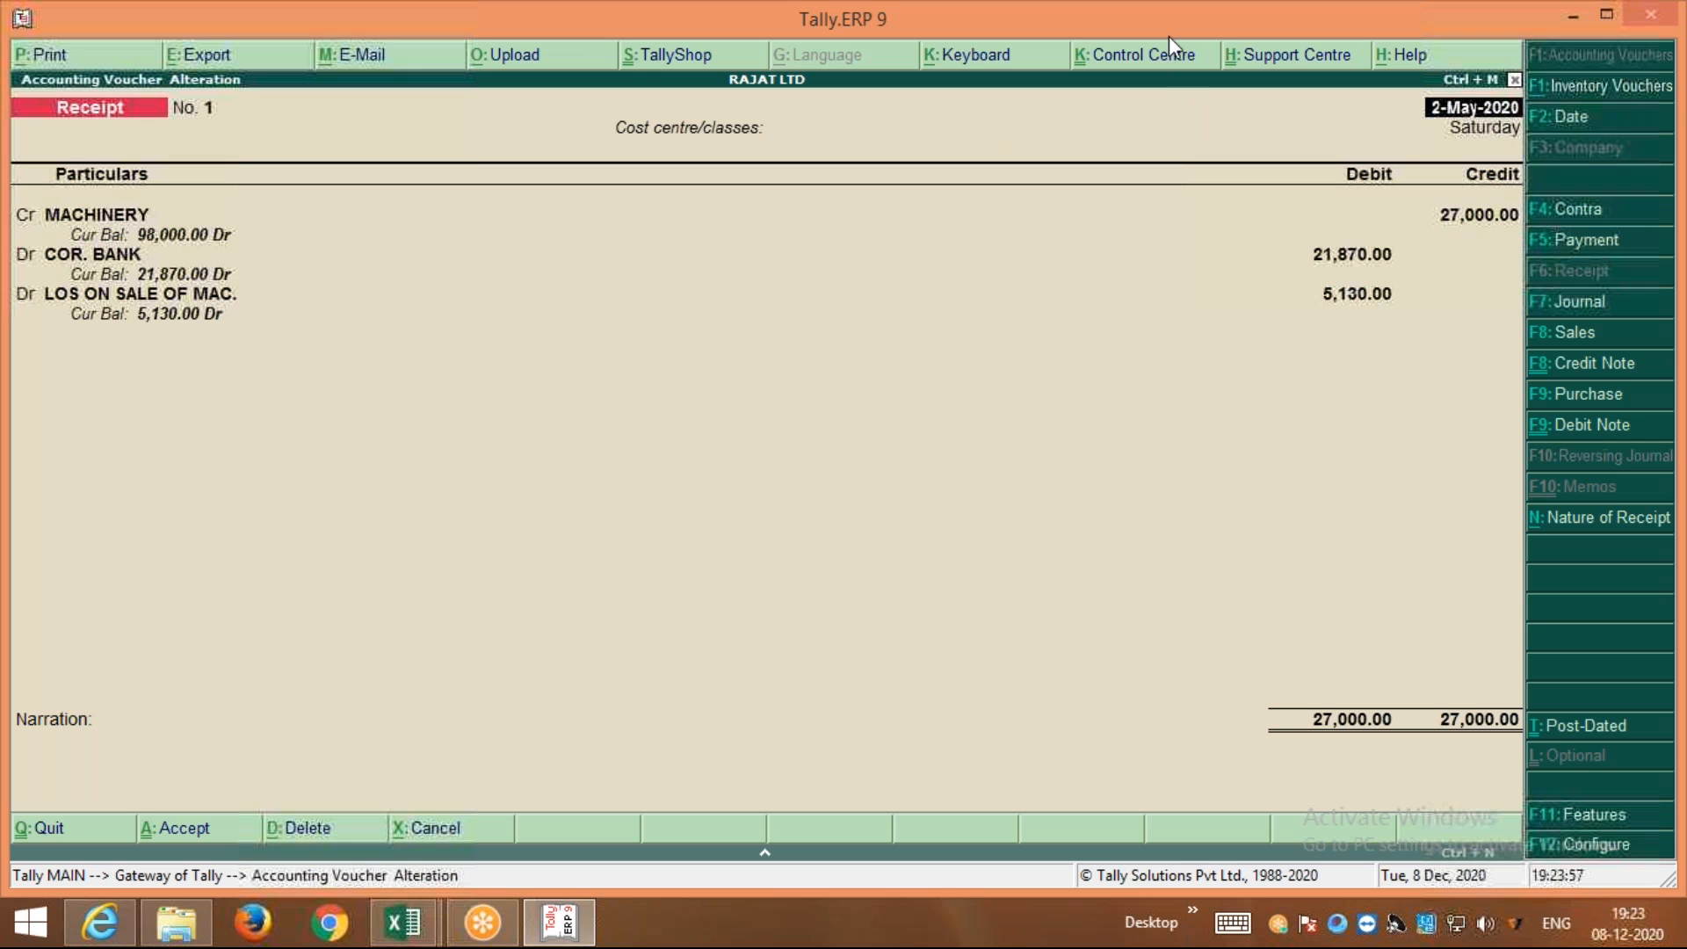
{"action": "left_click", "coordinate": [1146, 10]}
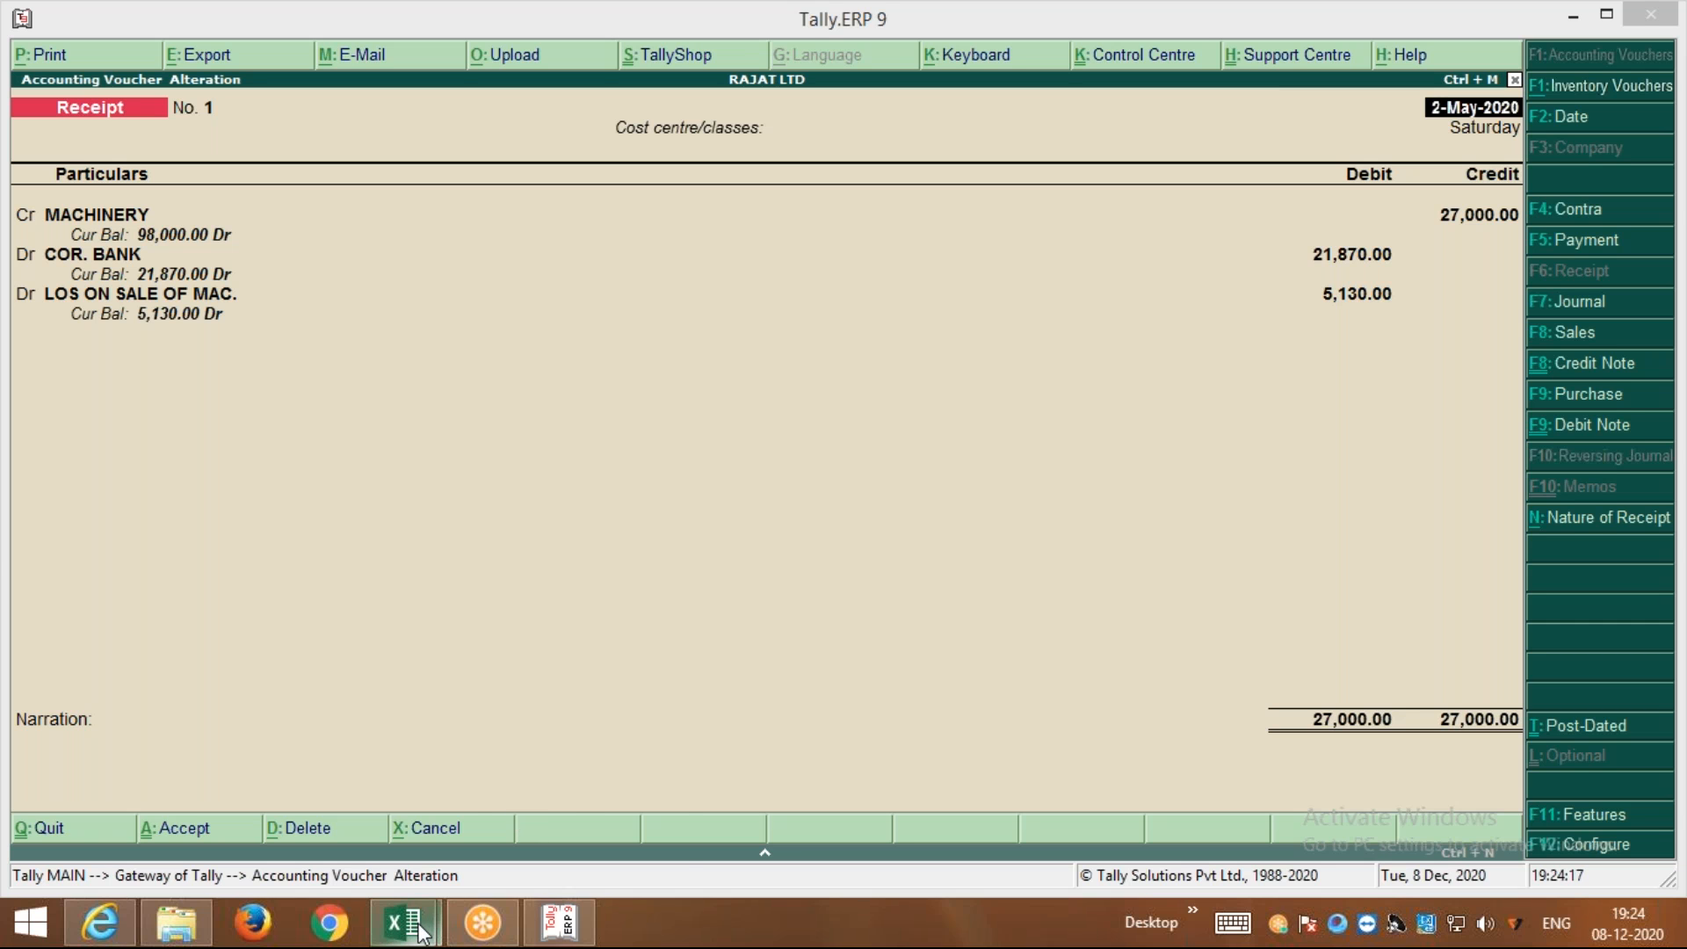
Switch to the PREDEFINED COST CENTER.xlsx workbook in Excel and enter 4) in A8 and 5) in A9 of Sheet2
{"action": "mouse_move", "coordinate": [422, 930]}
{"action": "left_click", "coordinate": [539, 795]}
{"action": "left_click", "coordinate": [237, 742]}
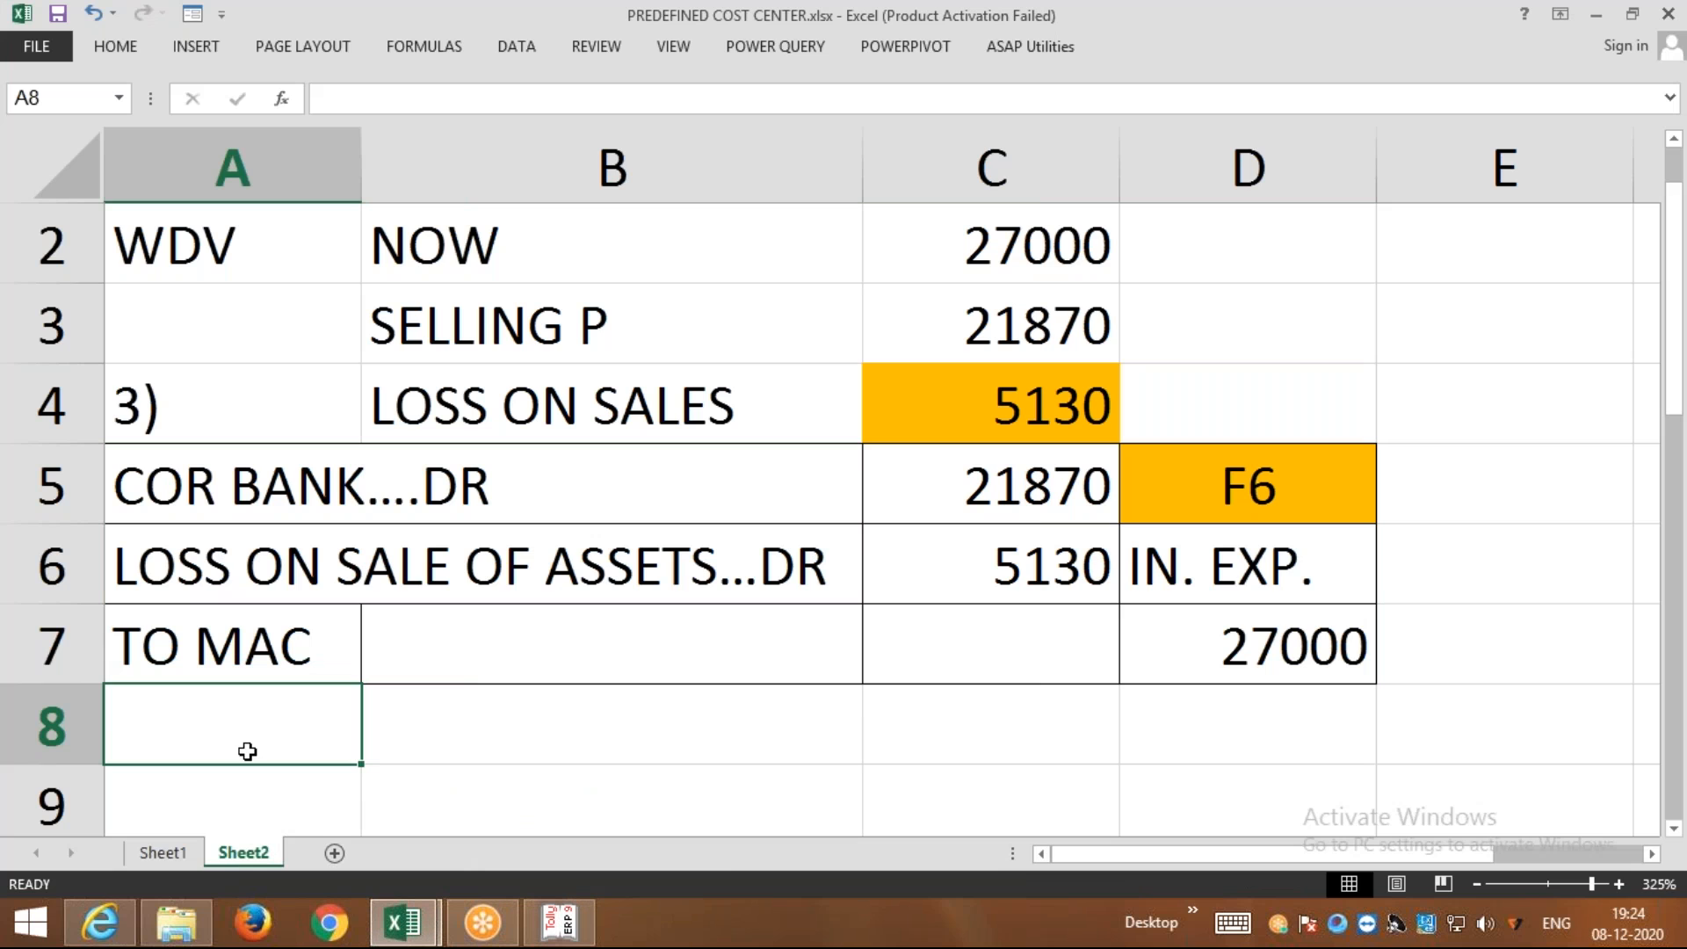
{"action": "type", "text": "4)"}
{"action": "key", "text": "ctrl+Return"}
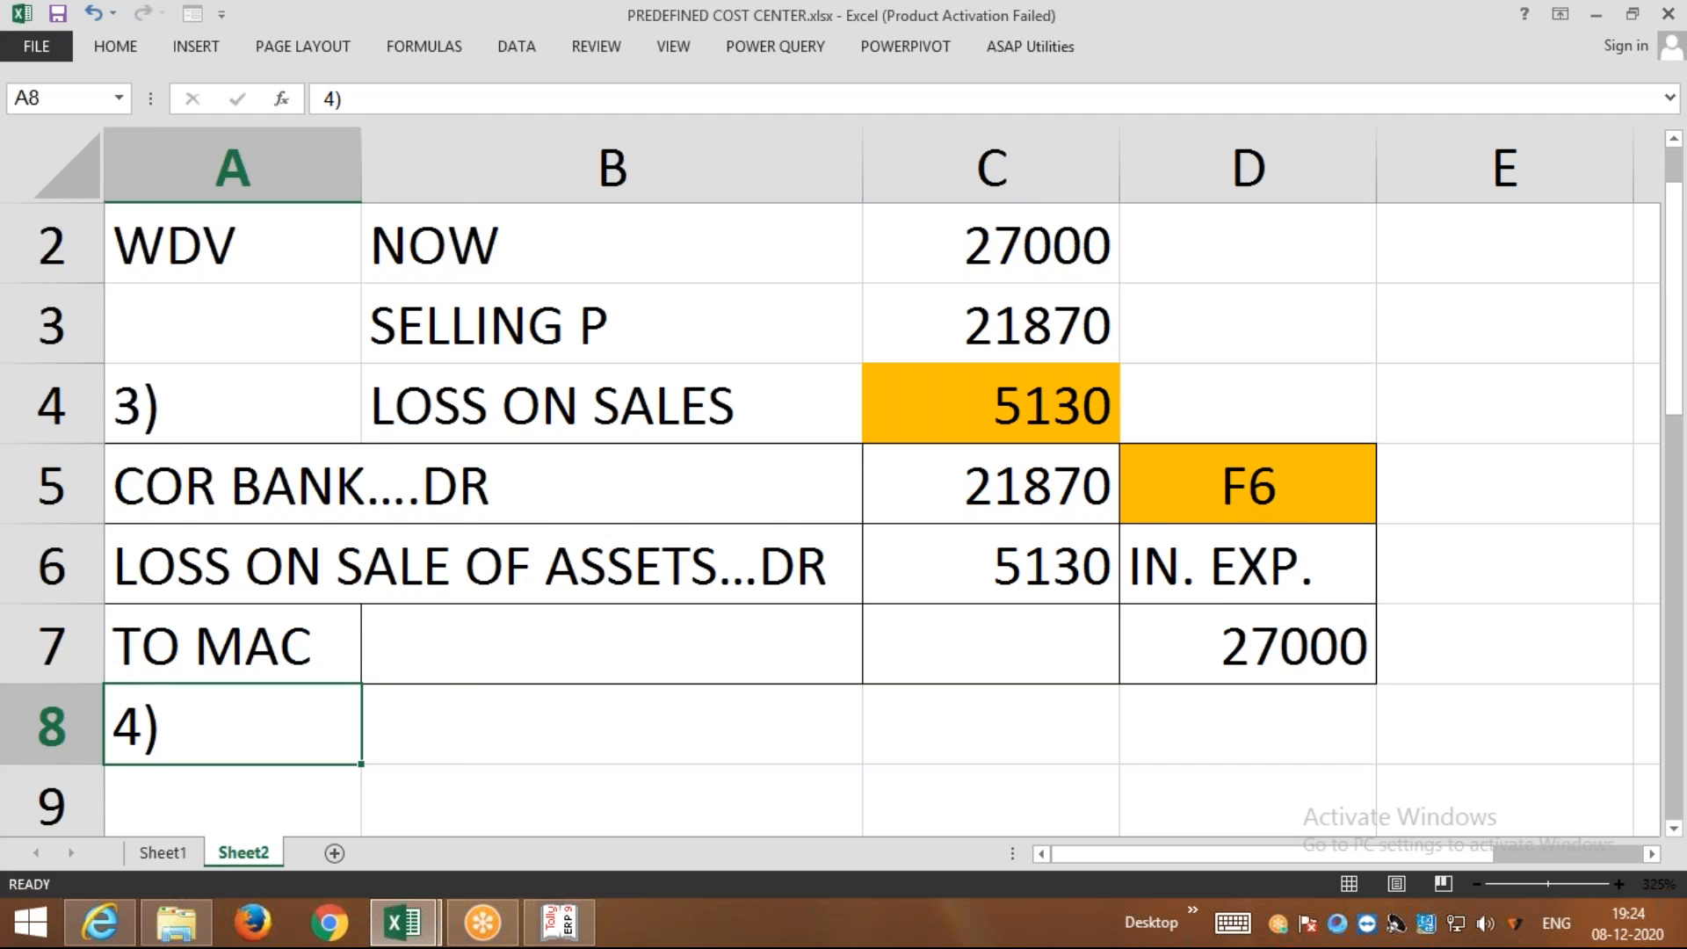
{"action": "key", "text": "Return"}
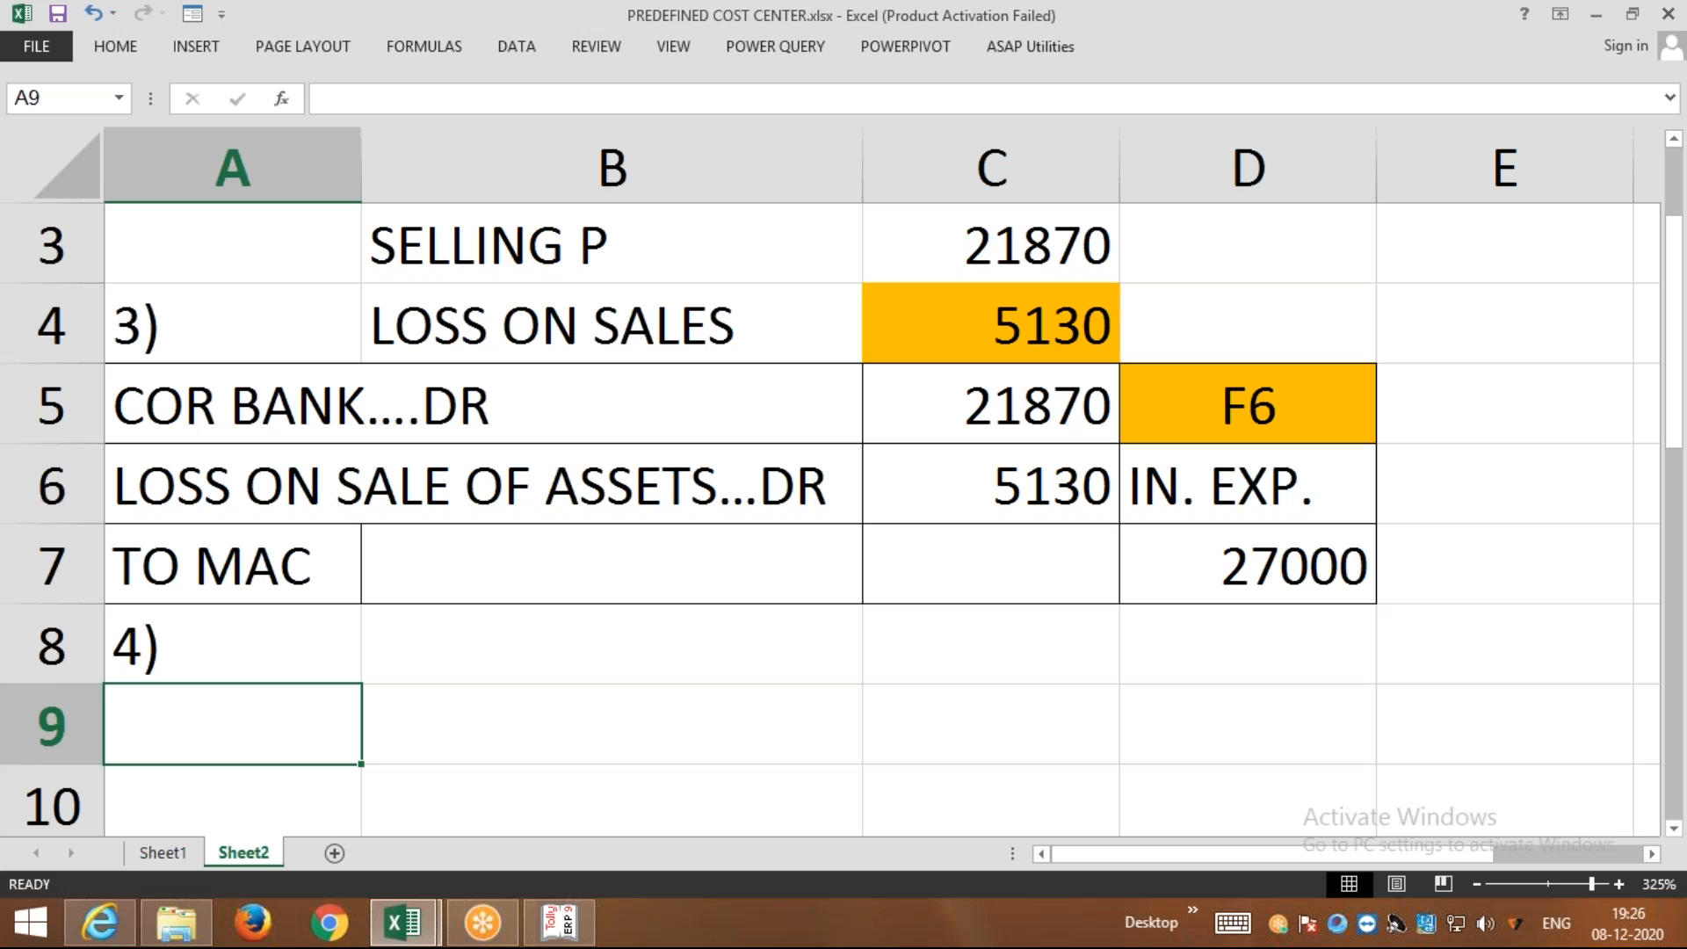
{"action": "type", "text": "5)"}
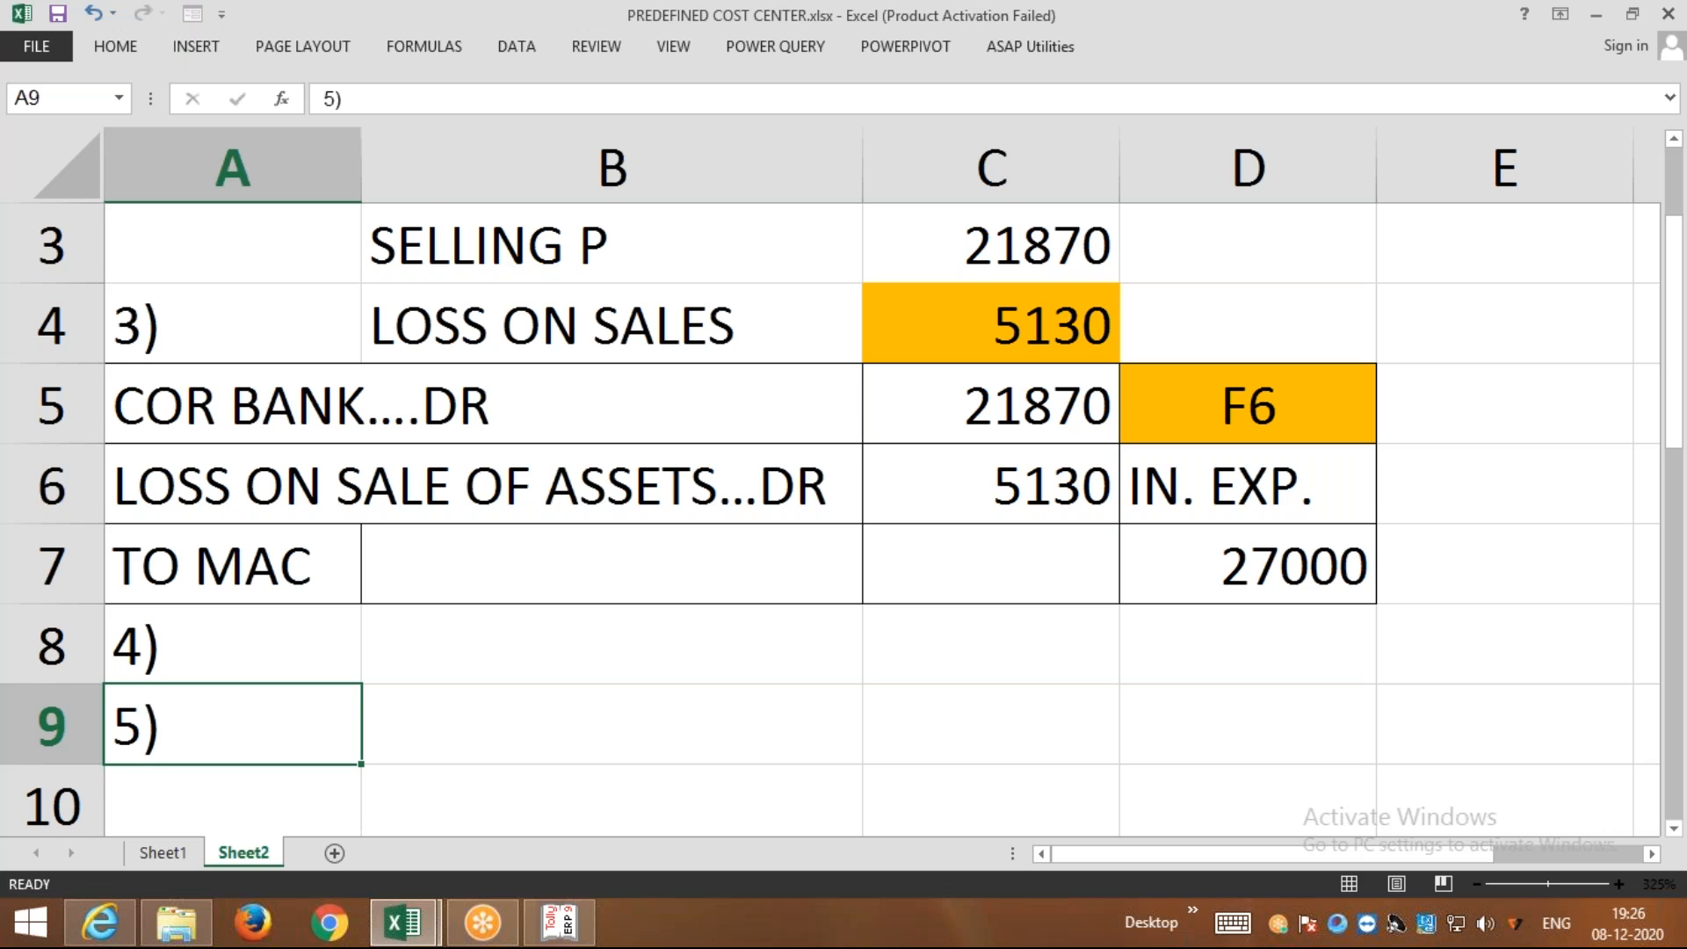
{"action": "key", "text": "Return"}
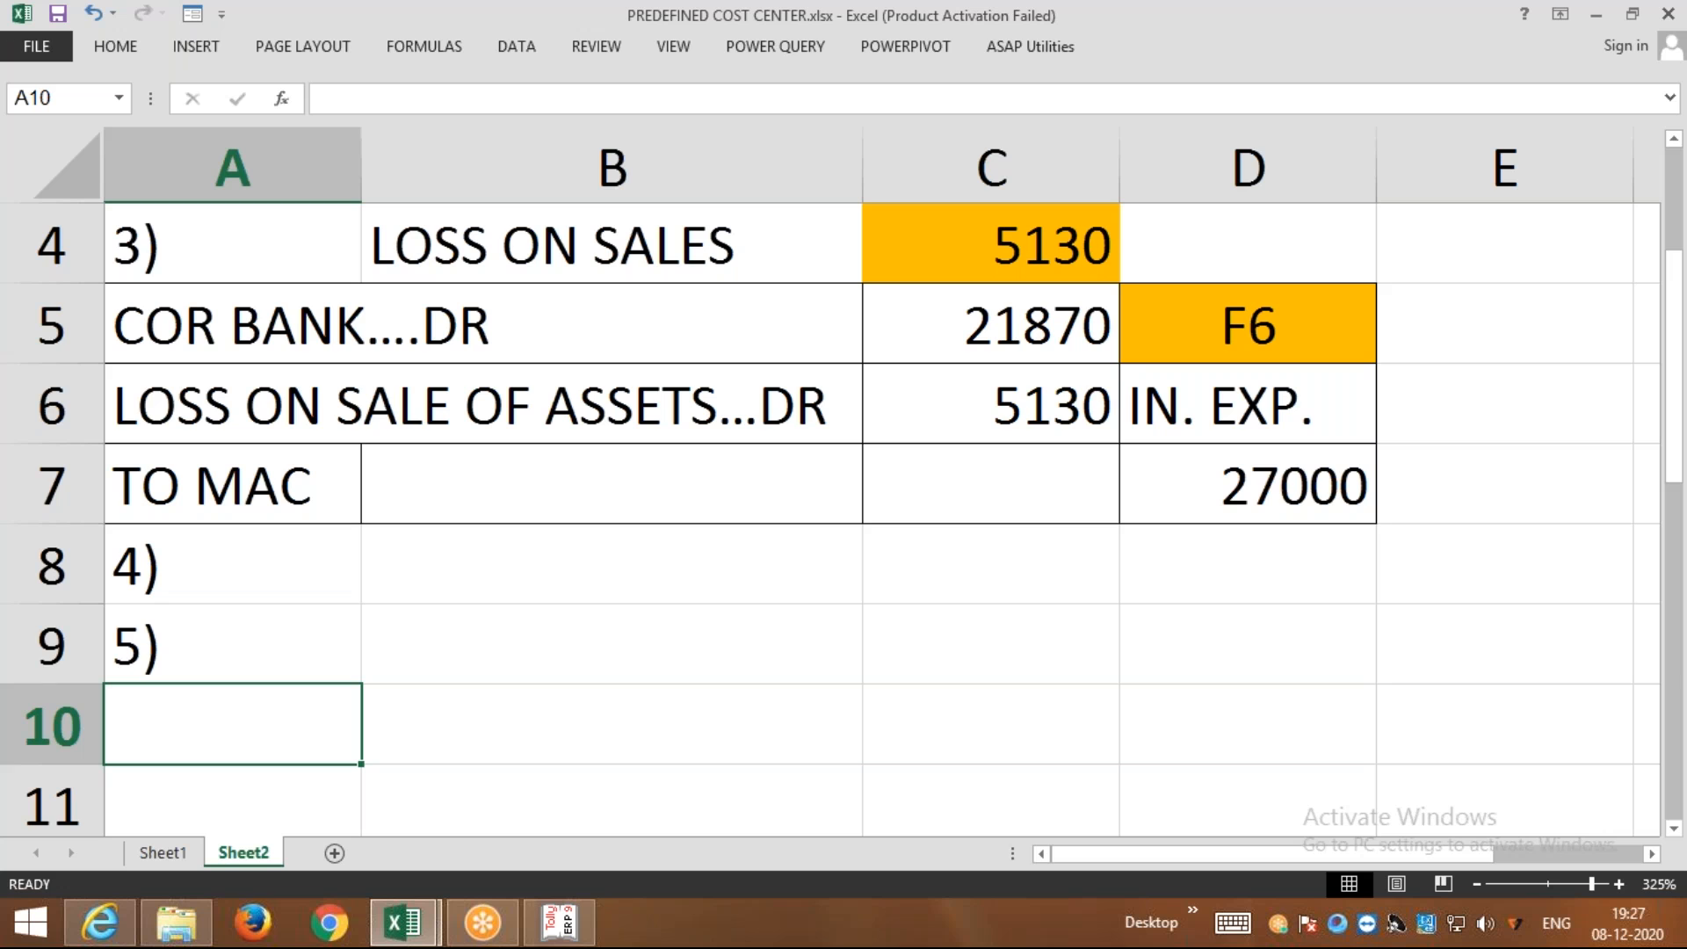
Enter the heading ADV COST CENTER in A10 and the note CATEGORY : ADV. in A11
{"action": "type", "text": "ADV"}
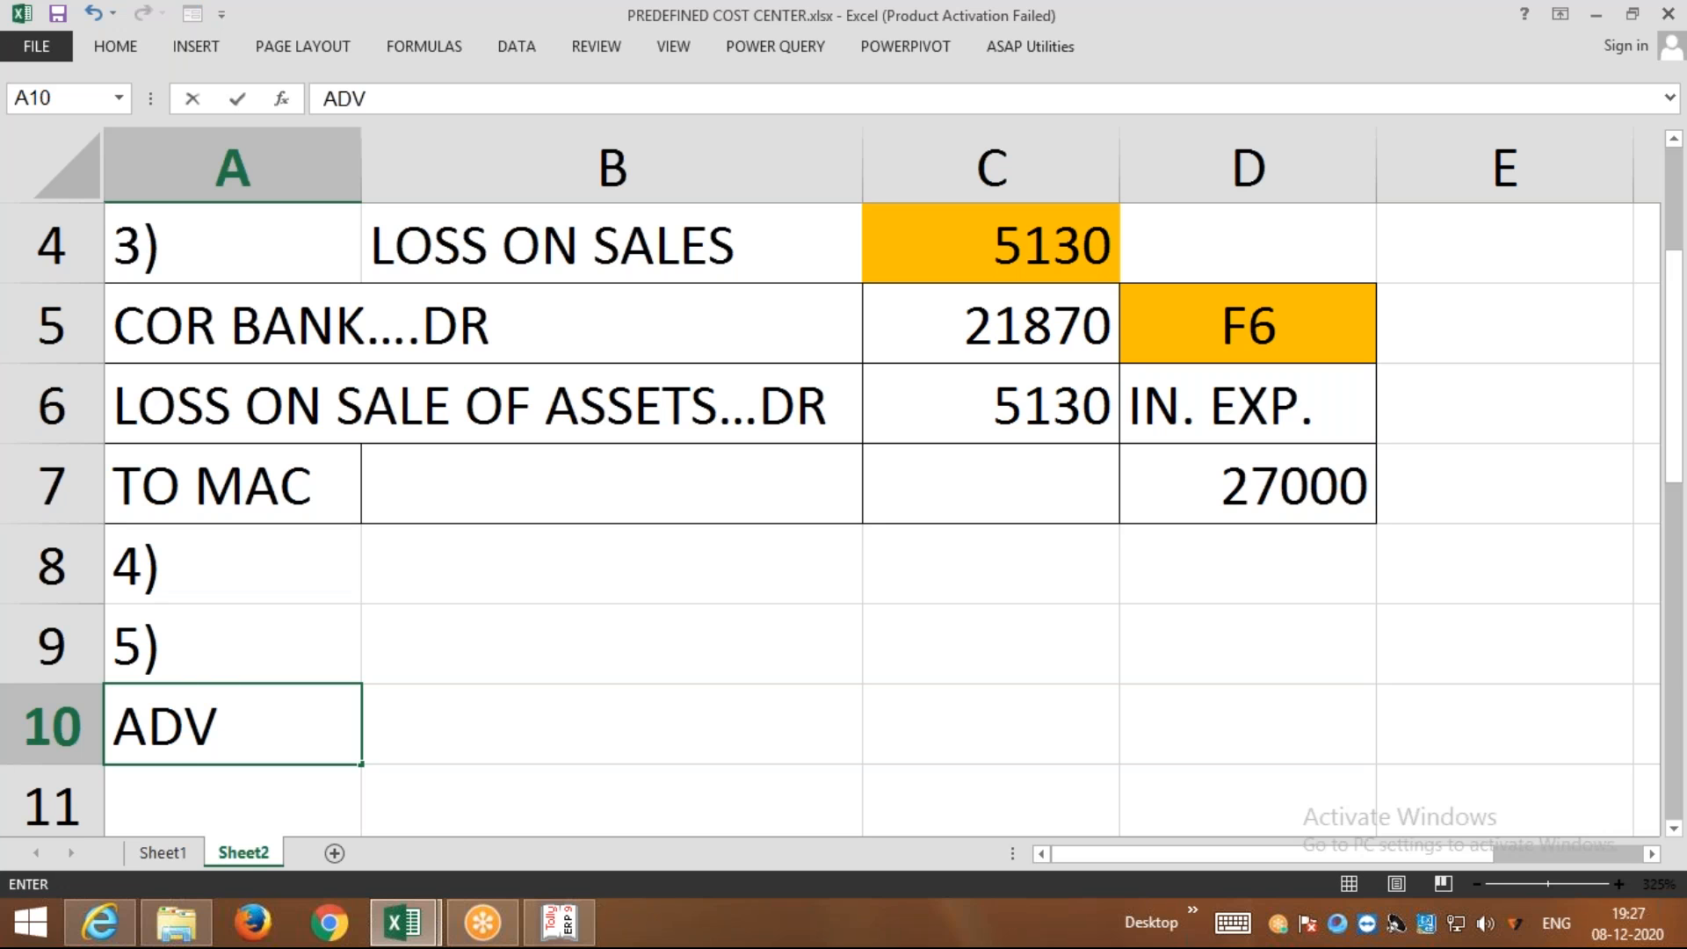
{"action": "type", "text": " COST "}
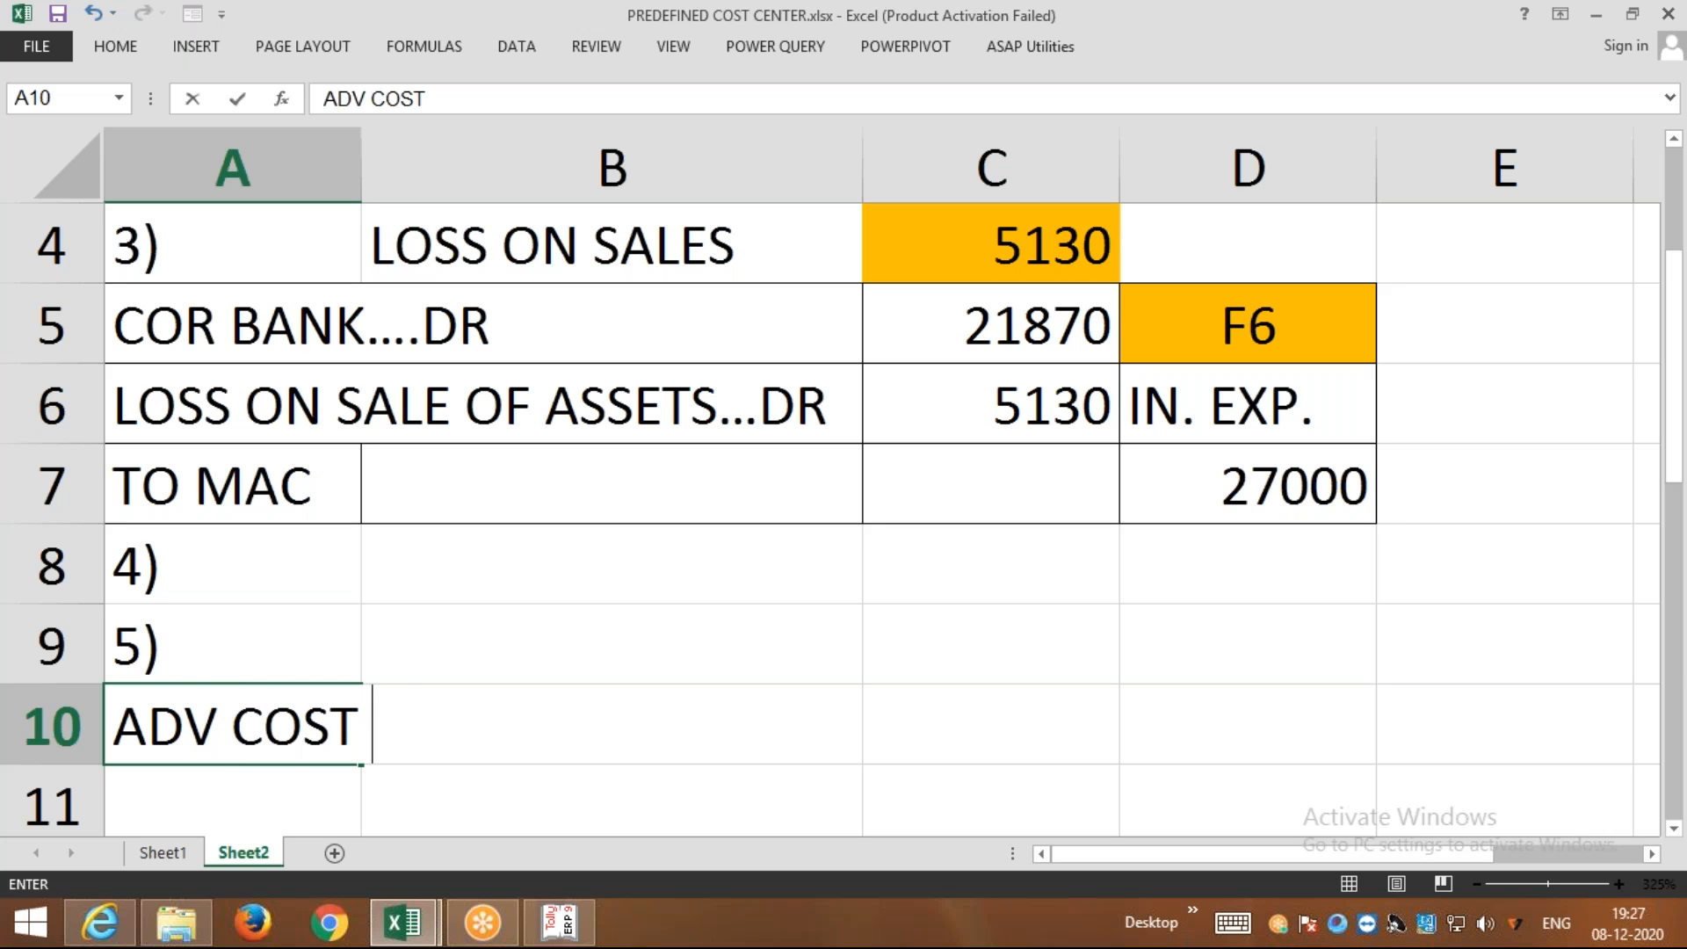
{"action": "type", "text": "CENTER'"}
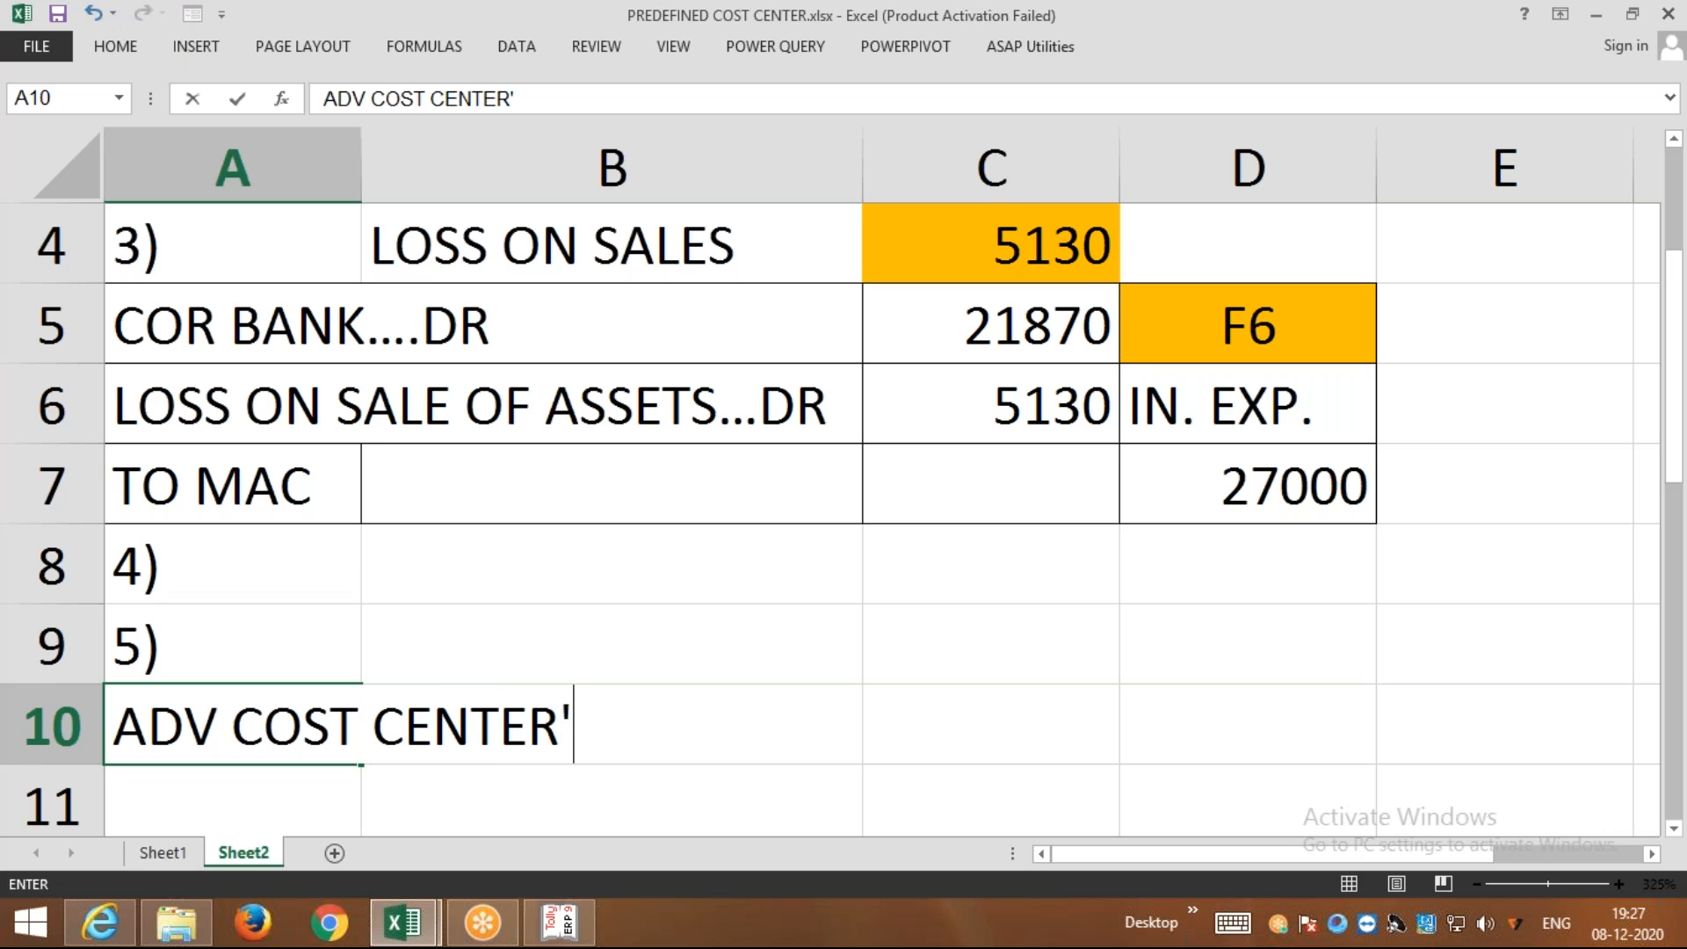
{"action": "key", "text": "BackSpace"}
{"action": "key", "text": "ctrl+Return"}
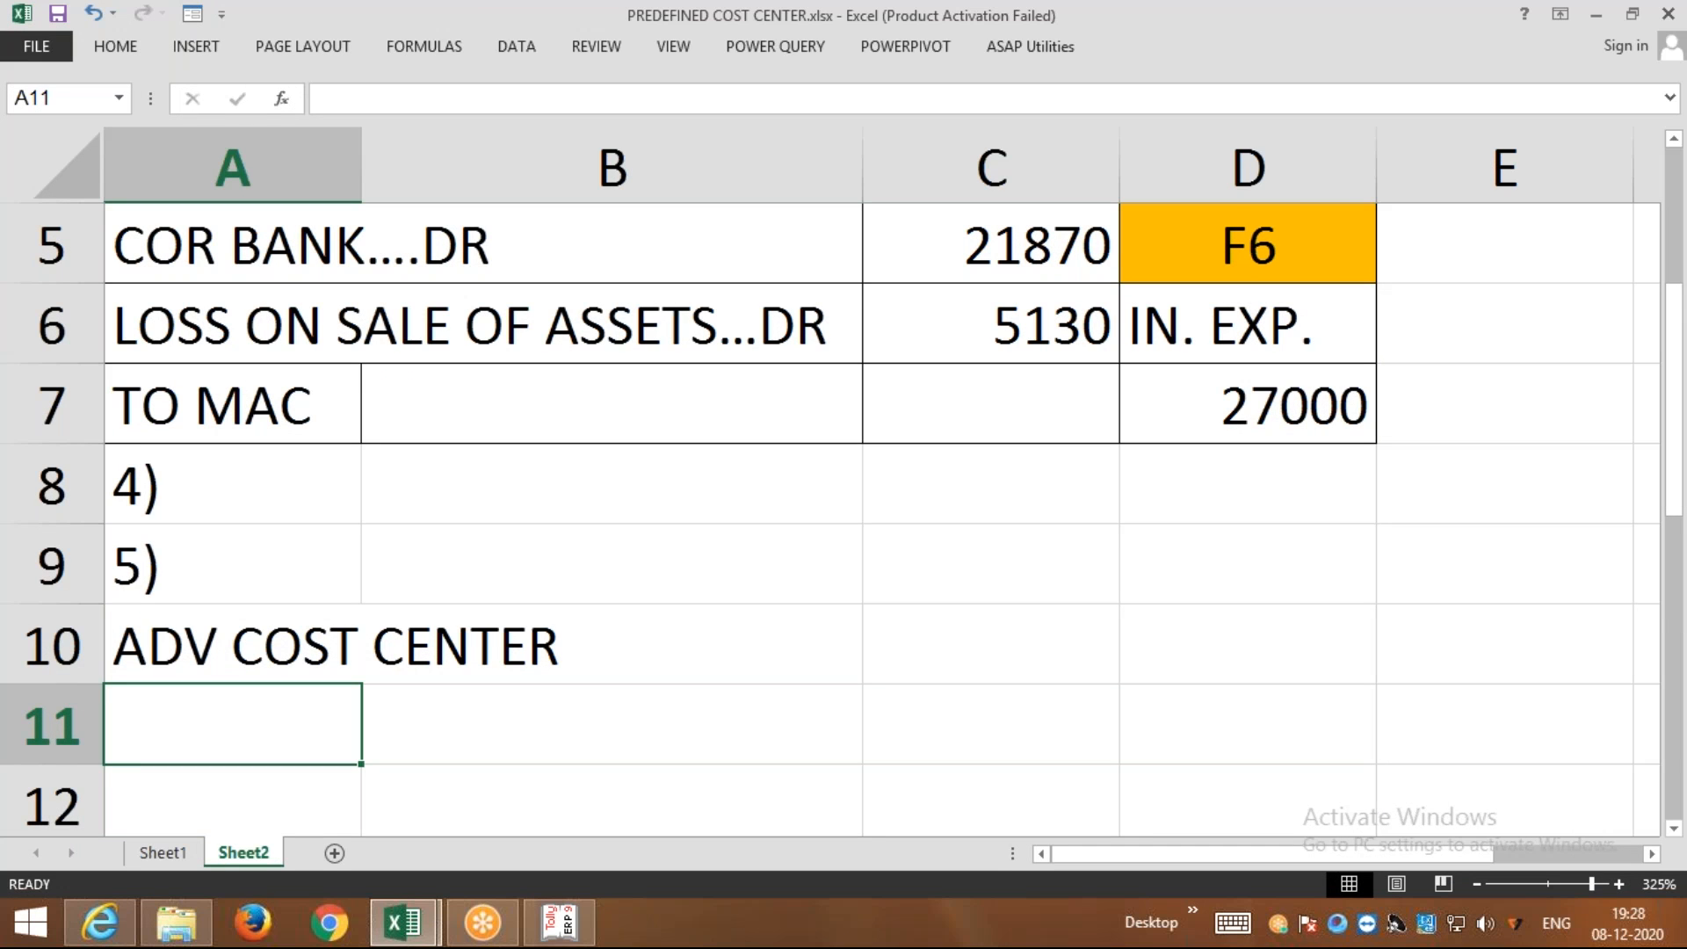
{"action": "type", "text": "CATEGO"}
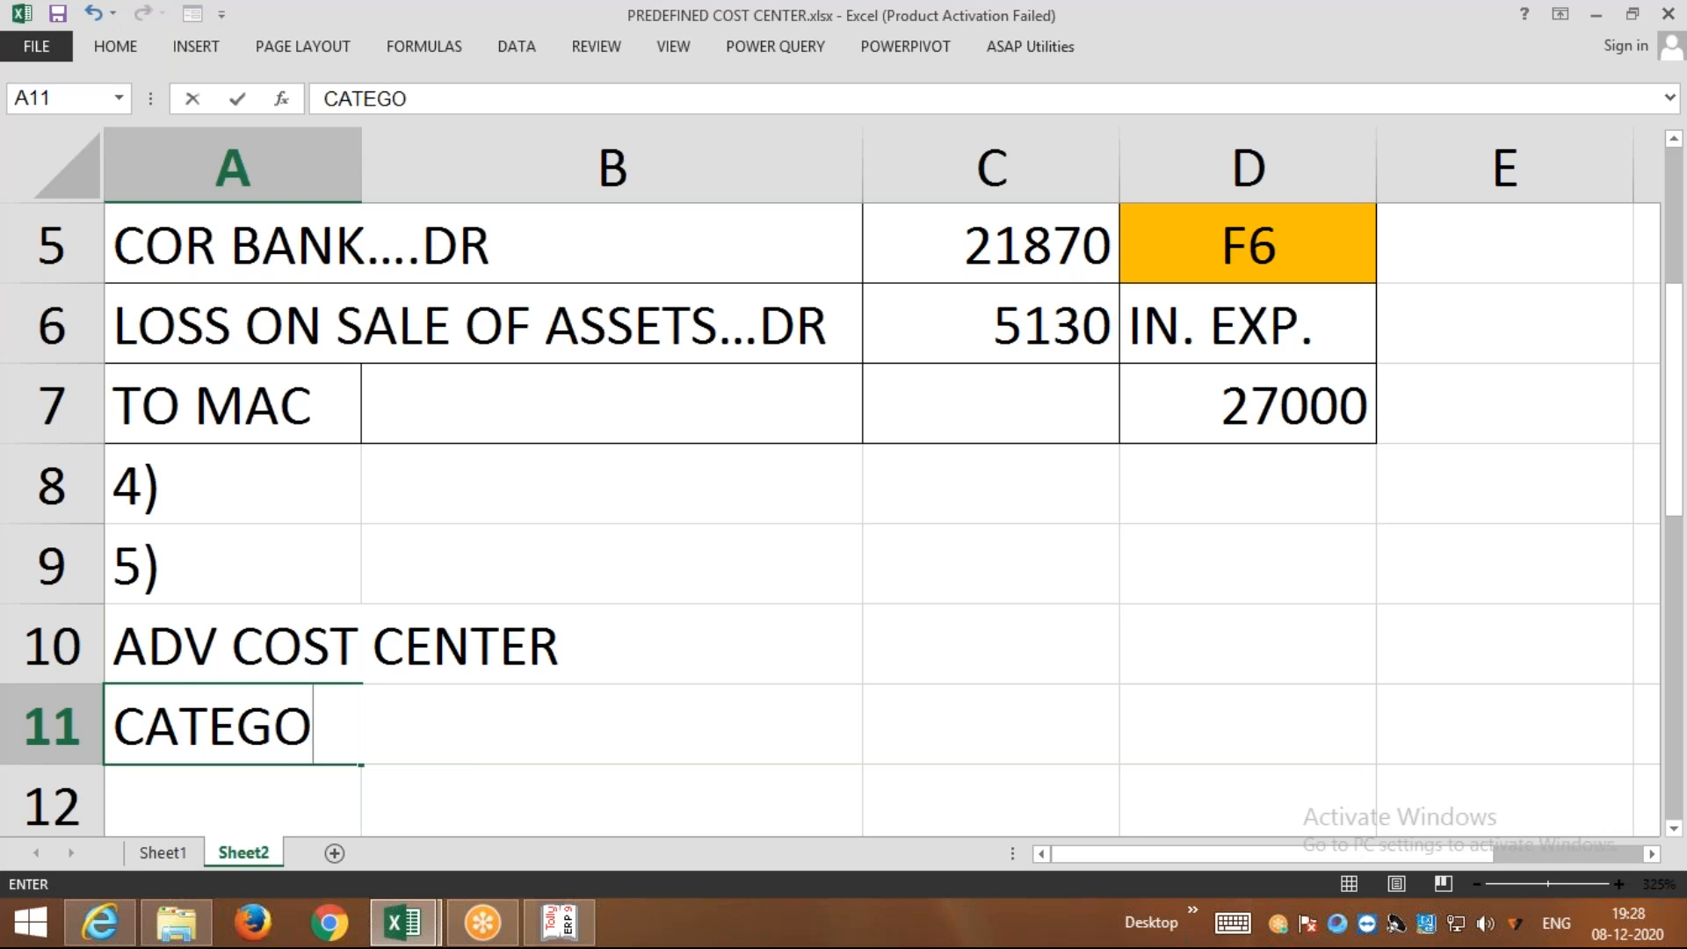
{"action": "type", "text": "RY : A"}
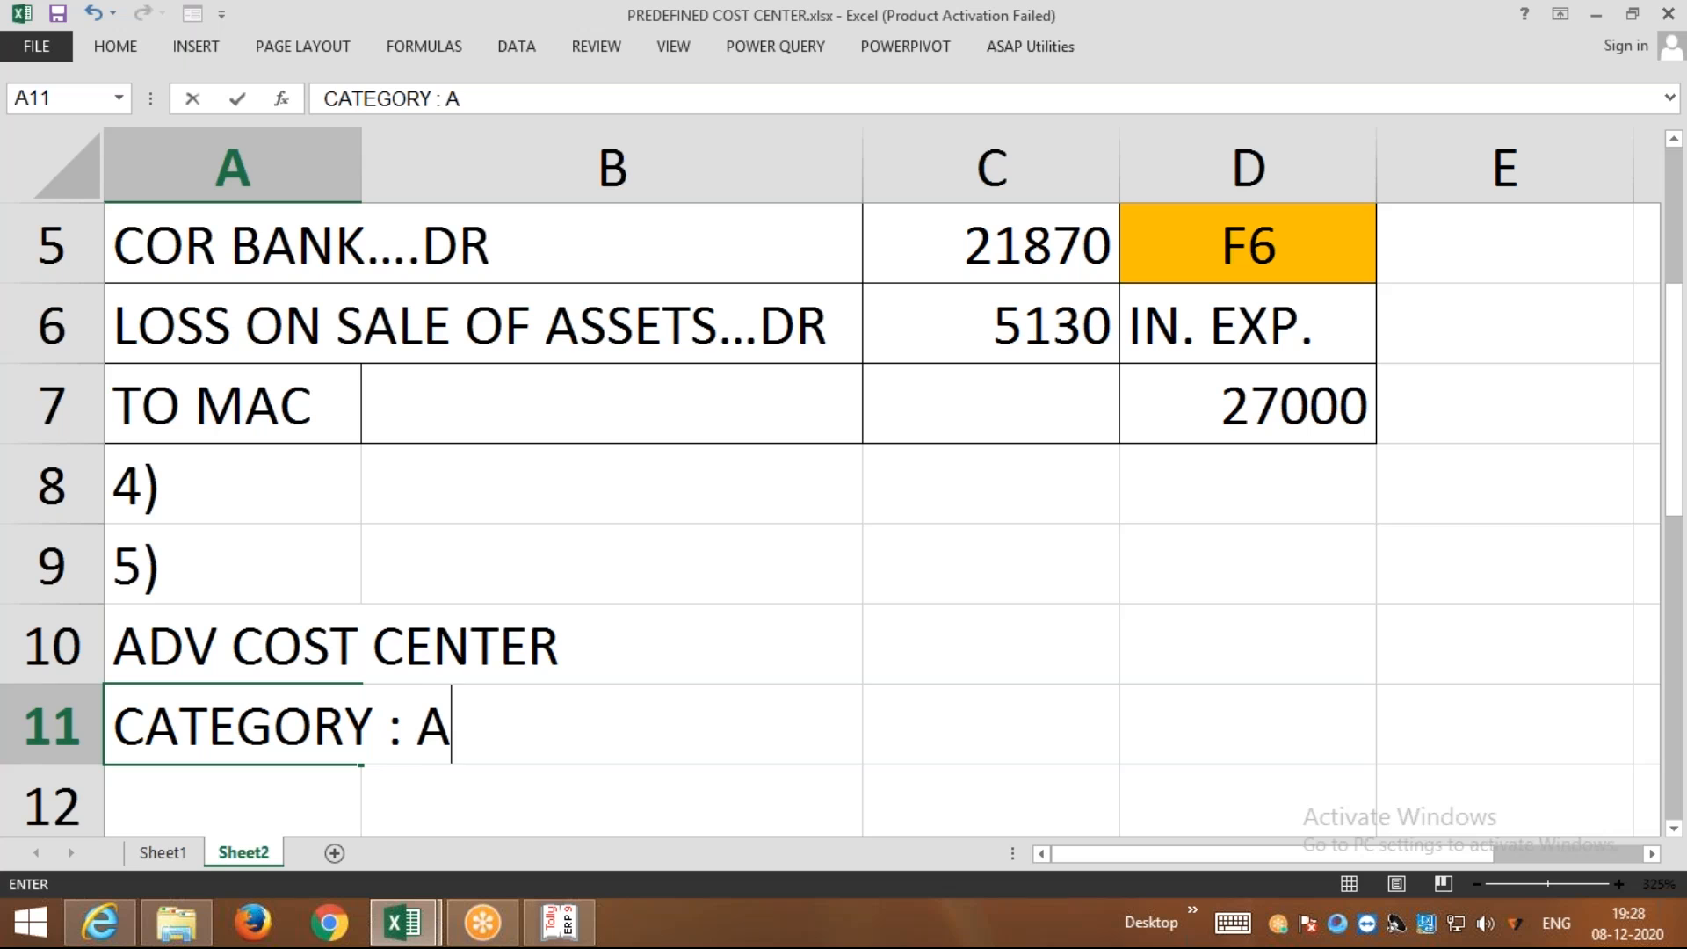
{"action": "type", "text": "DV."}
{"action": "key", "text": "ctrl+Return"}
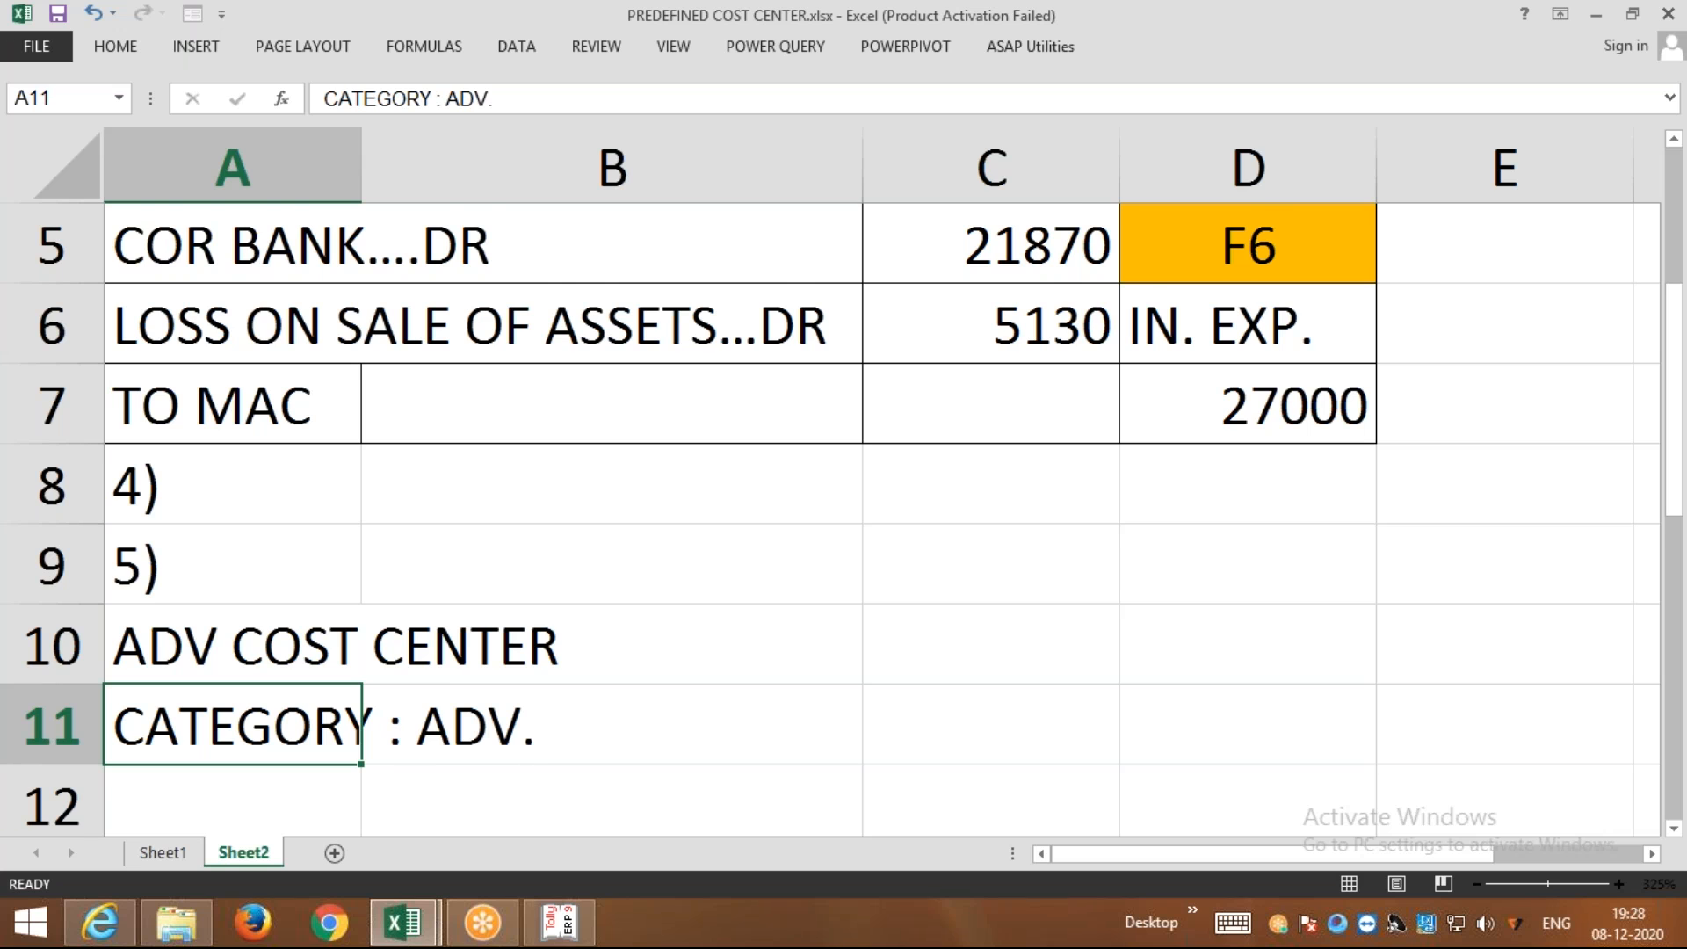
Add the note ALL WILL BE UNDER CENTERS in A12, below the category line
{"action": "key", "text": "Down"}
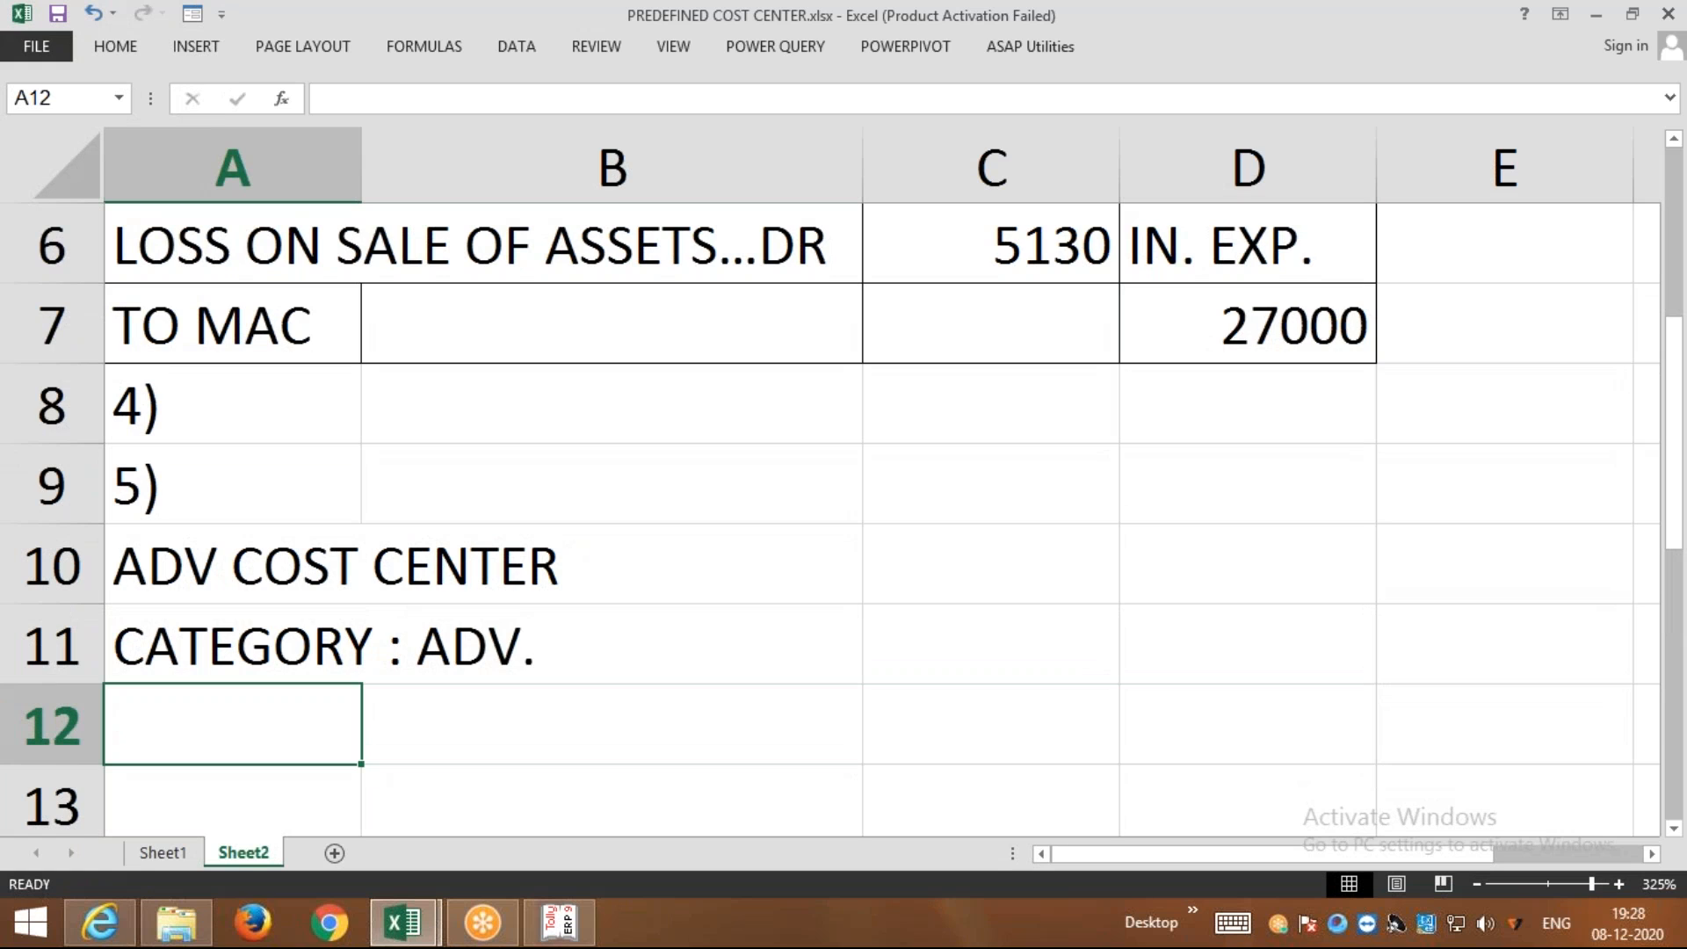
{"action": "scroll", "coordinate": [457, 630], "scroll_direction": "down", "scroll_amount": 2}
{"action": "scroll", "coordinate": [457, 630], "scroll_direction": "up", "scroll_amount": 1}
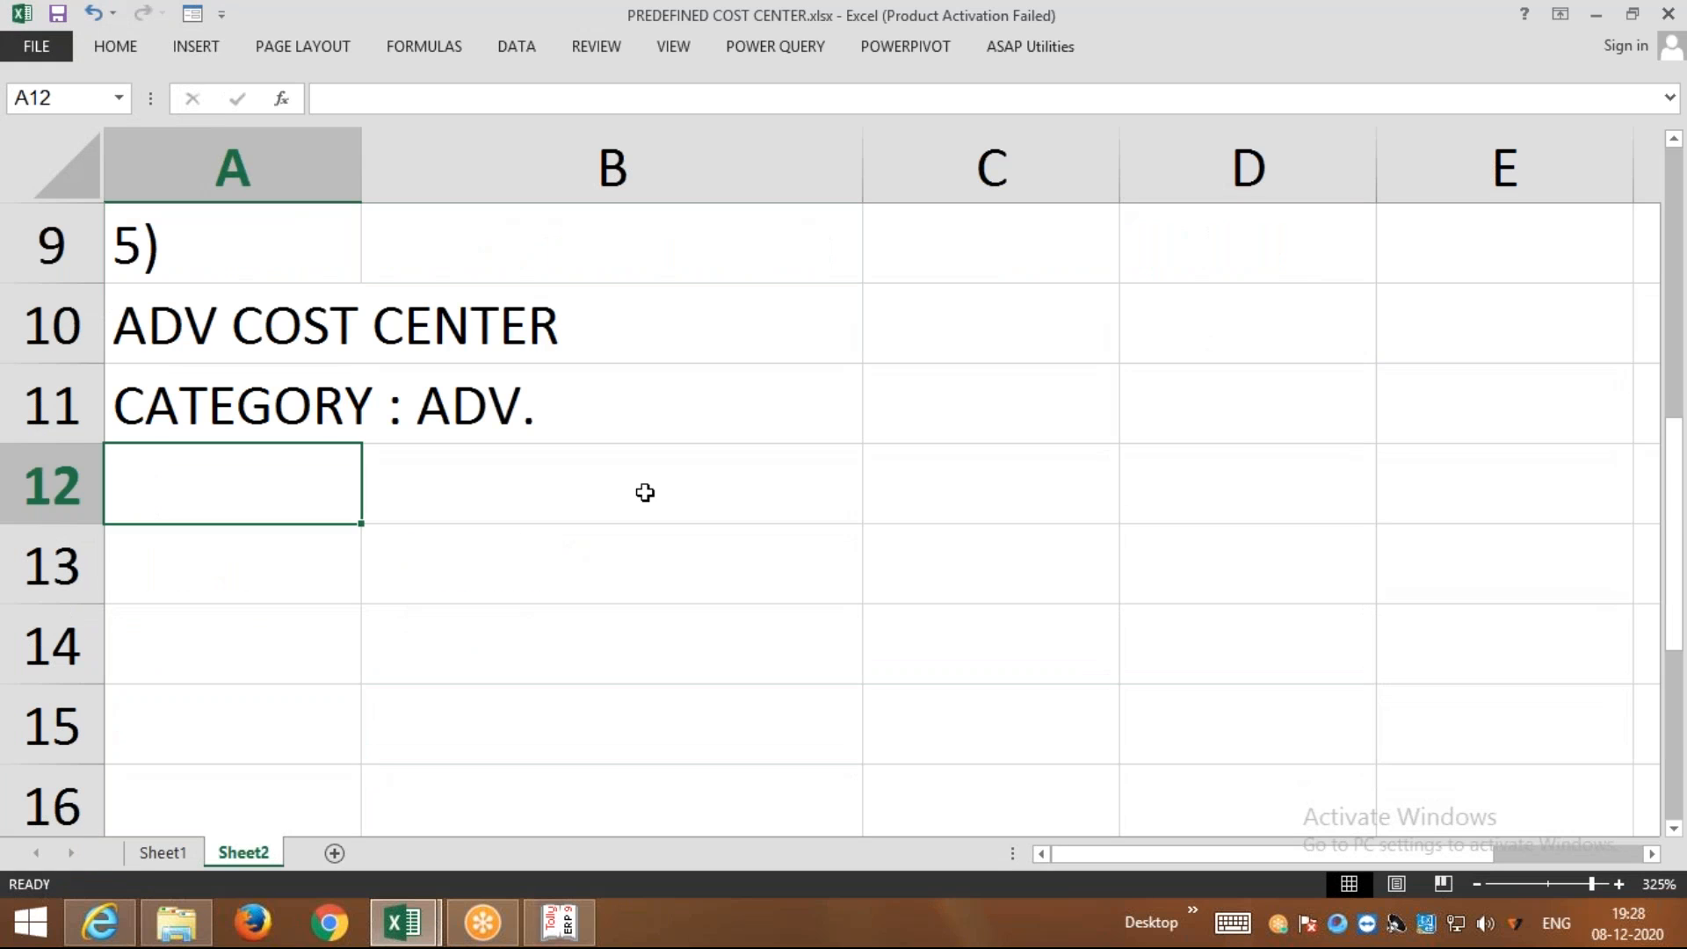
{"action": "type", "text": "ALL WILL BE U"}
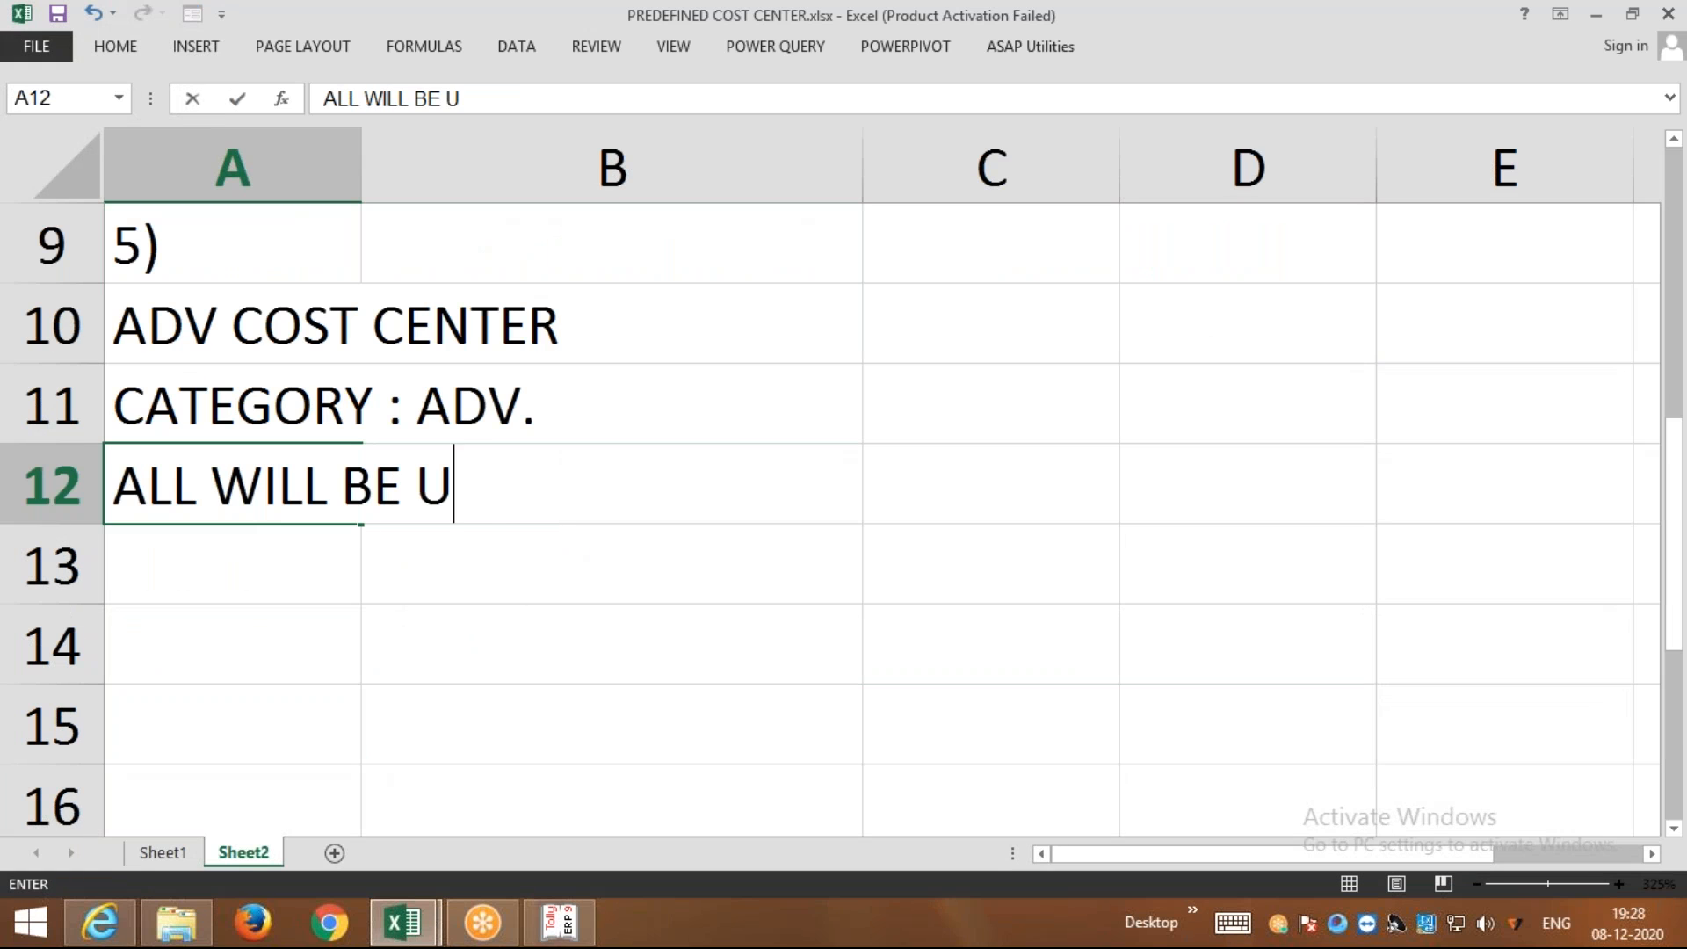
{"action": "type", "text": "NDER CENTERS"}
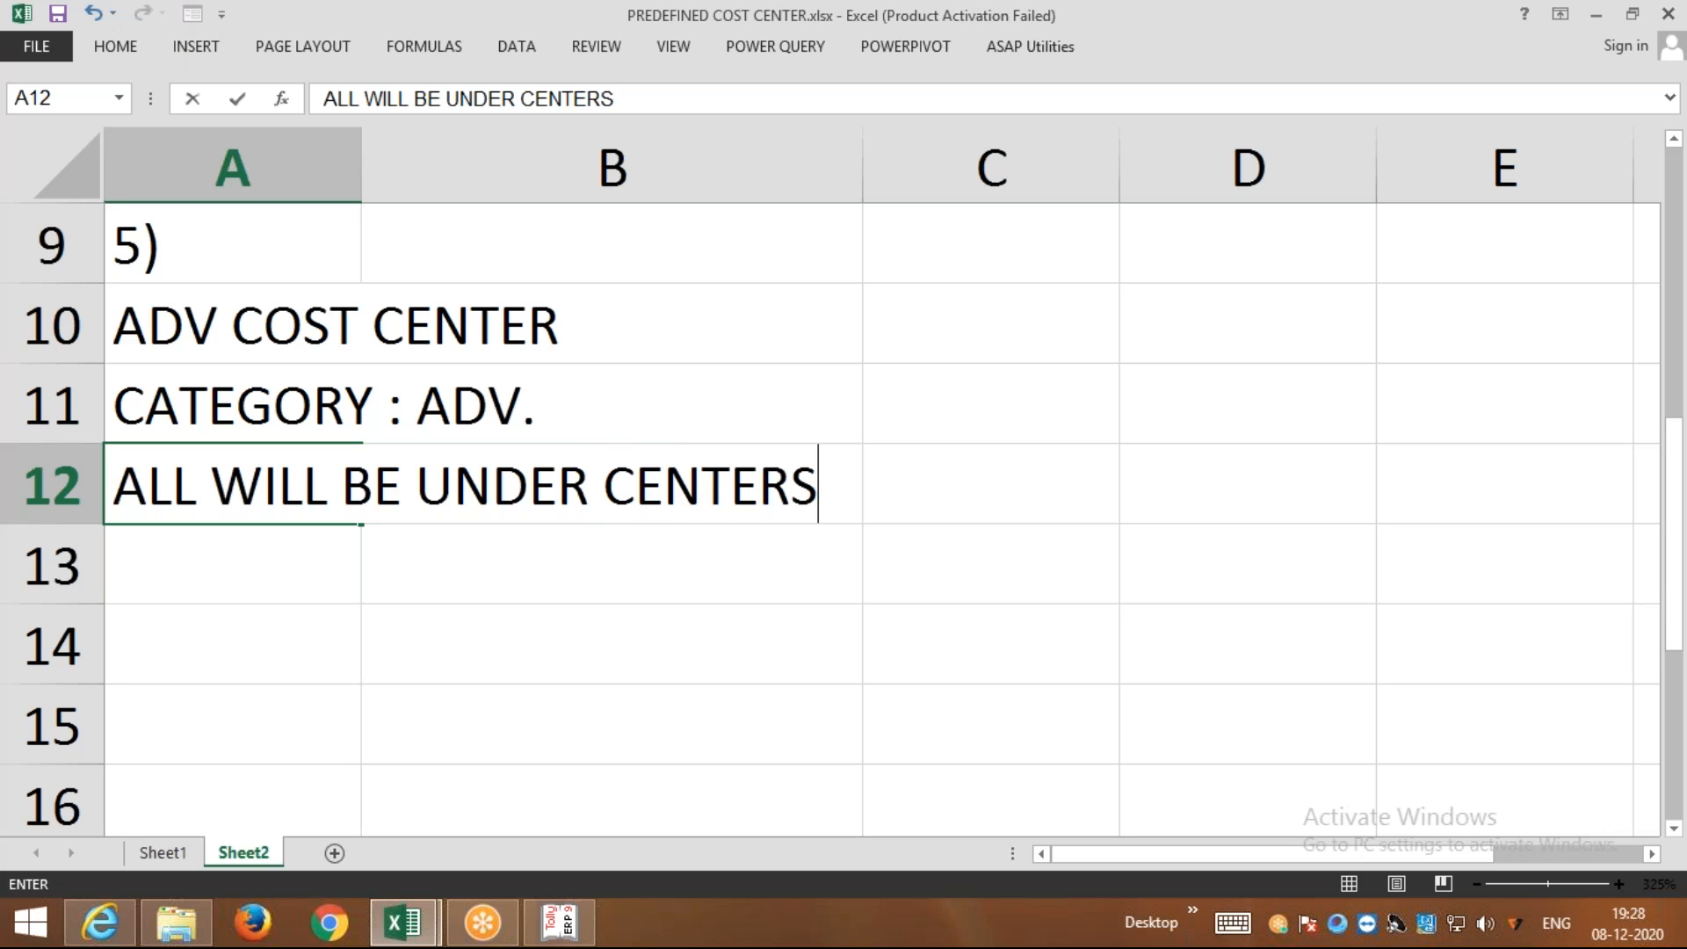
{"action": "key", "text": "Return"}
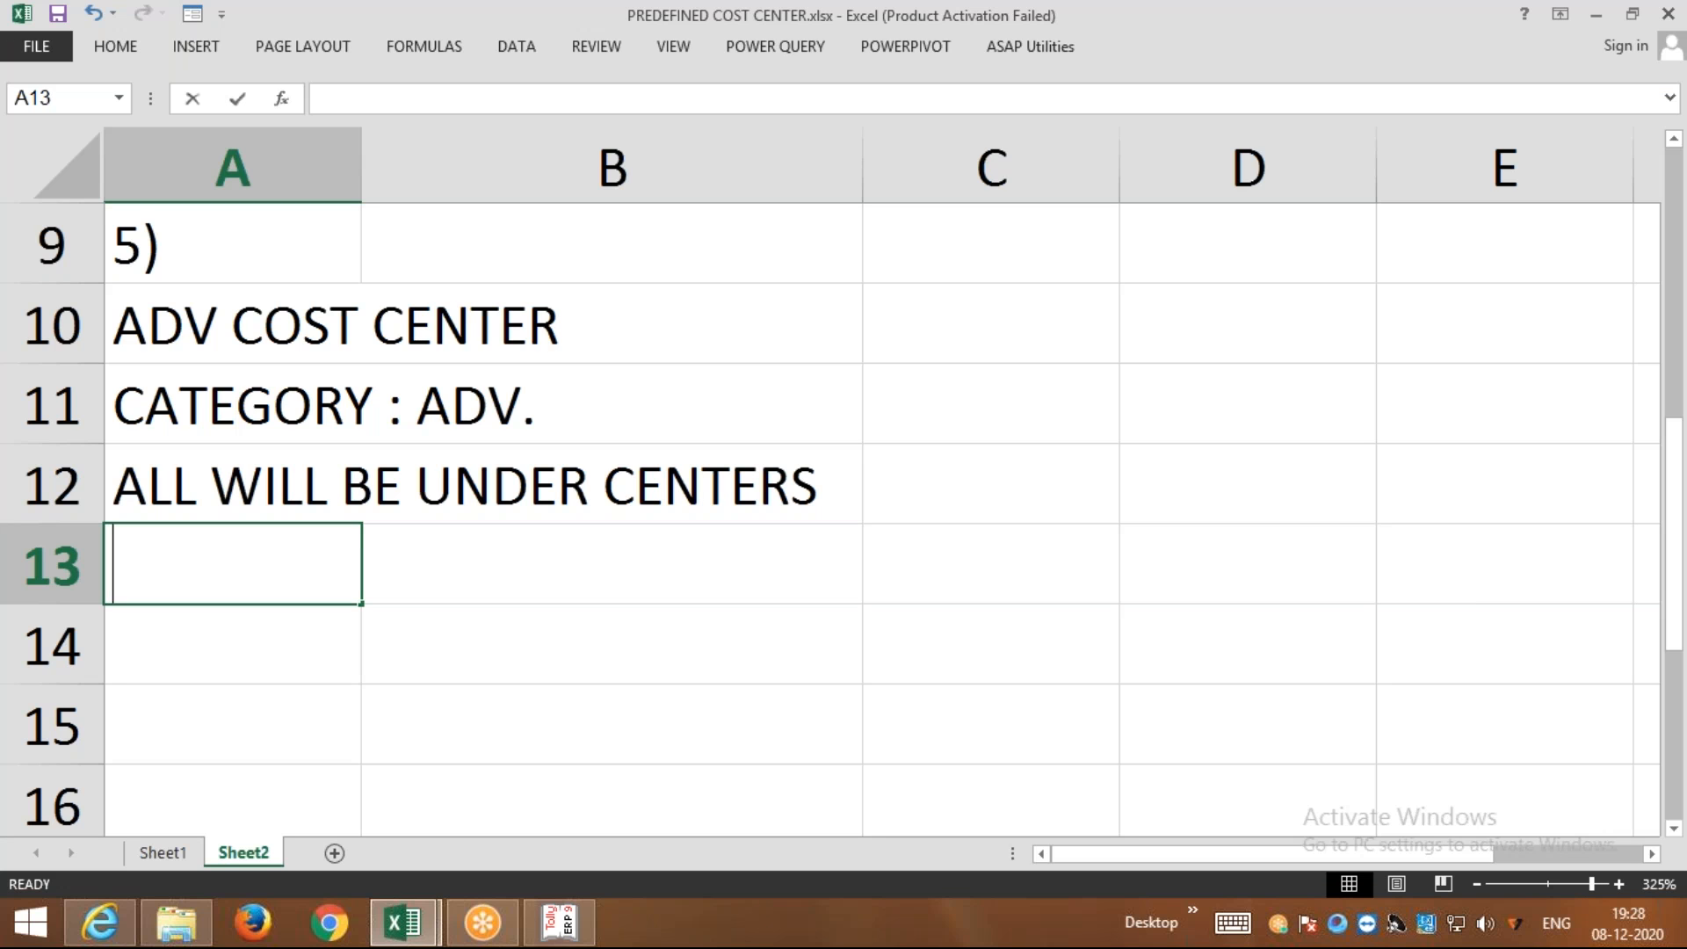
Describe the newspaper cost centre by entering NEWS PAPER in A13, COST CENTER in A14 and U : PRIMARY in A15
{"action": "type", "text": "NEWS PAPER"}
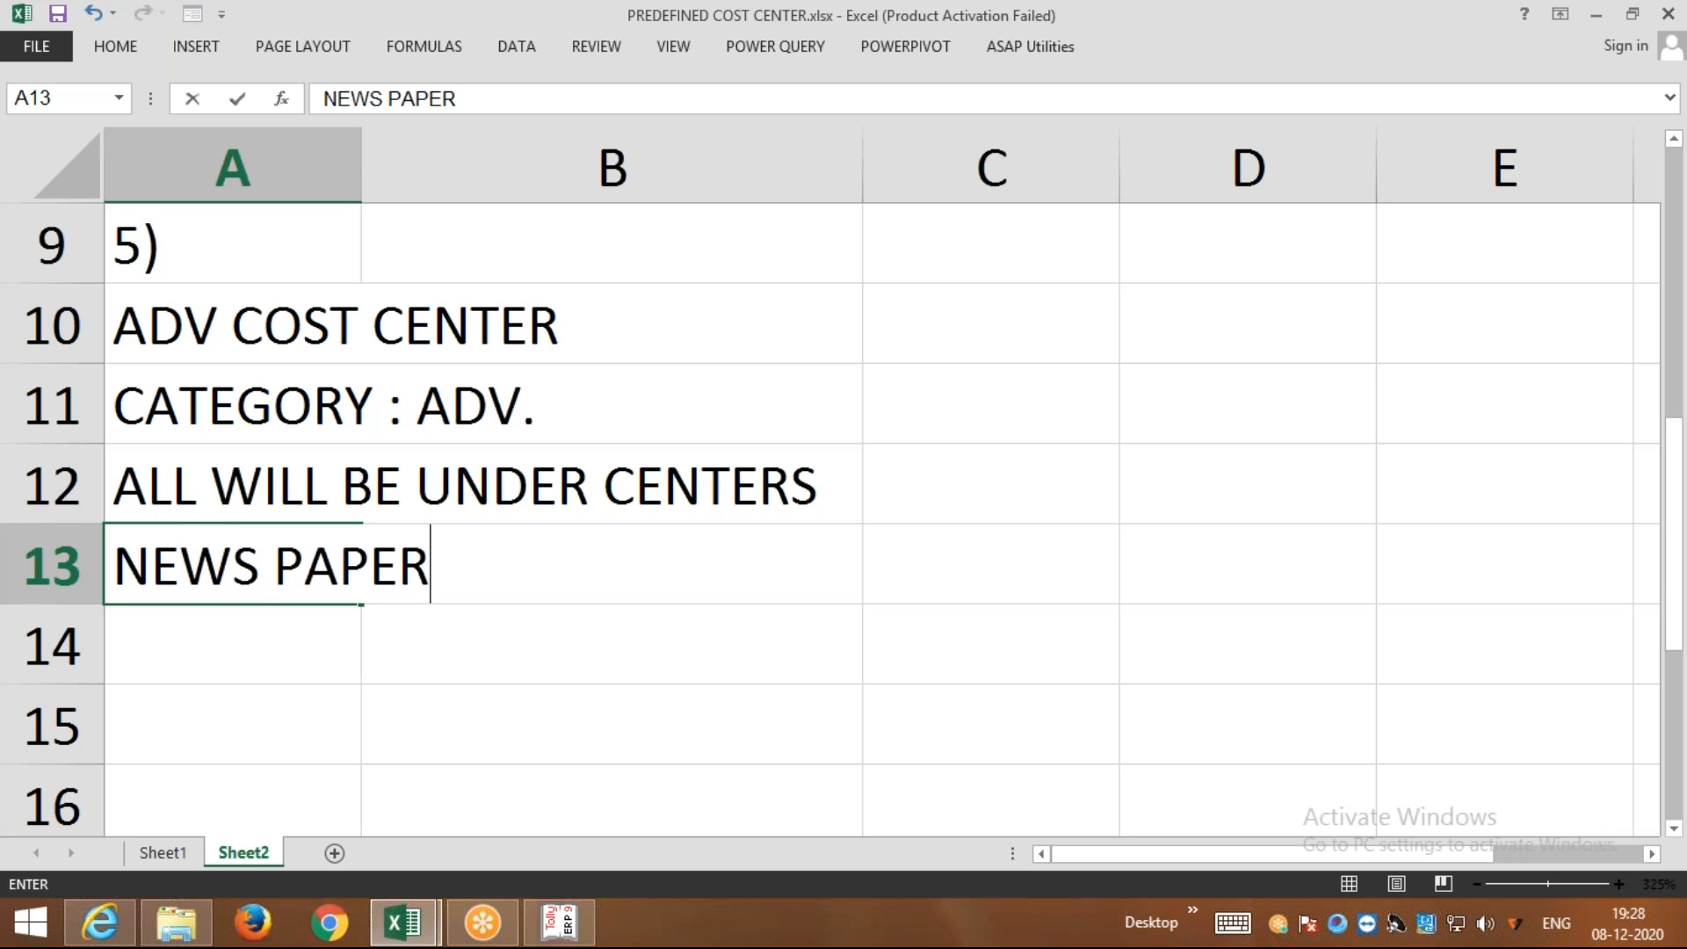
{"action": "key", "text": "Return"}
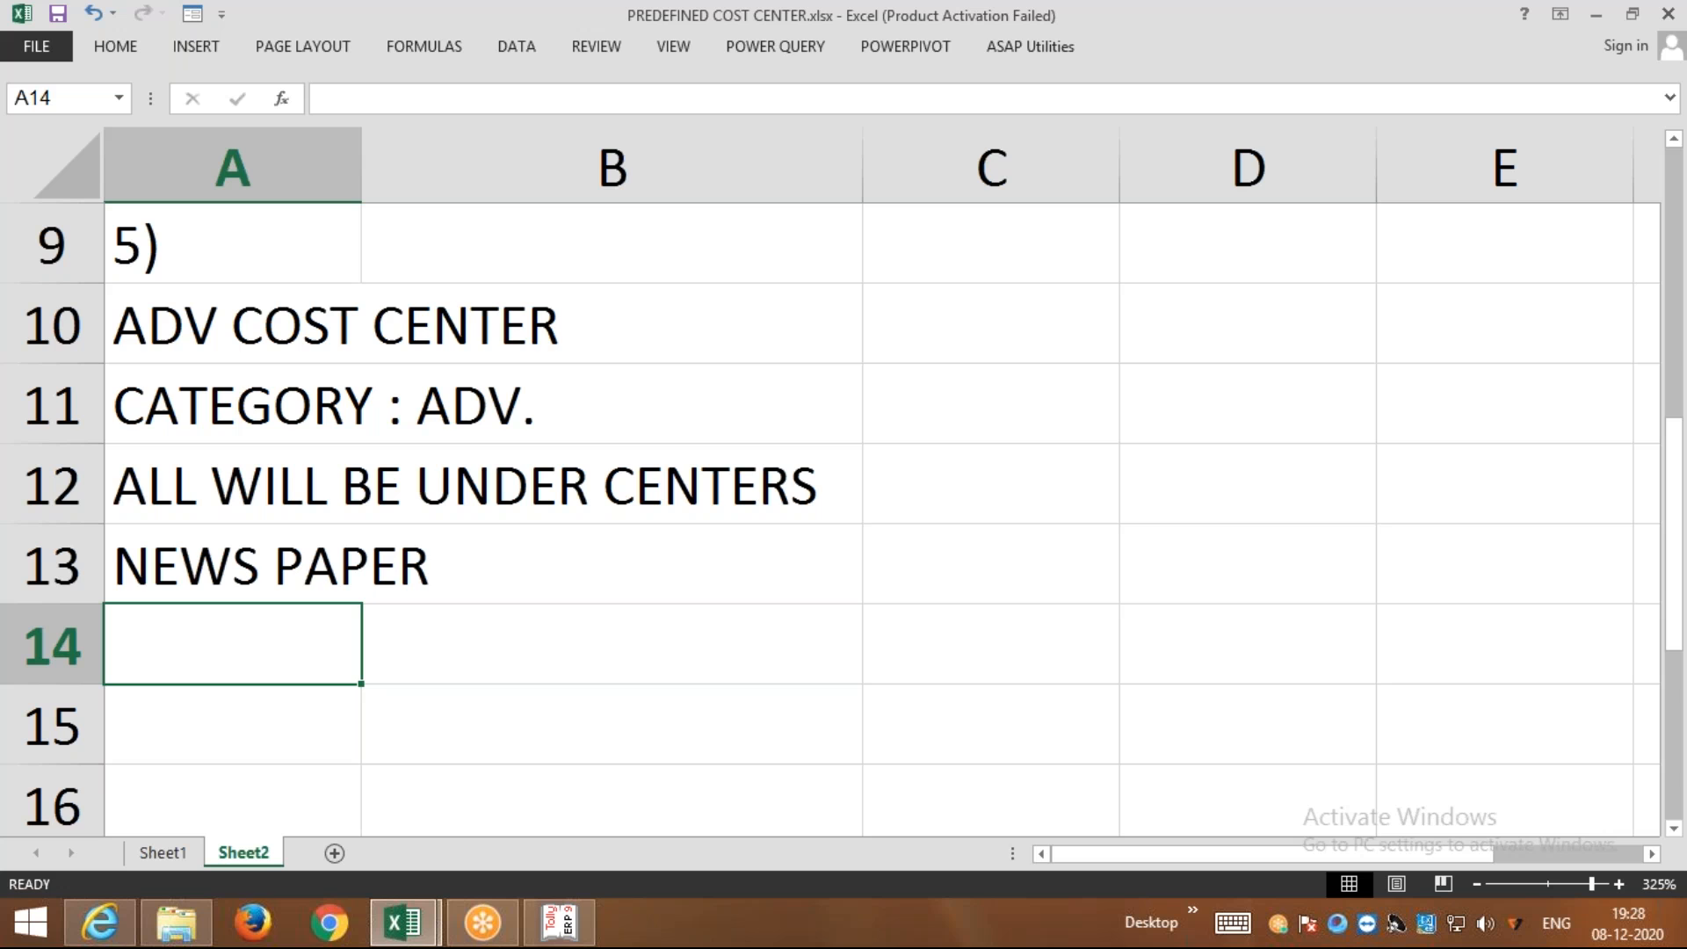
{"action": "type", "text": "CO"}
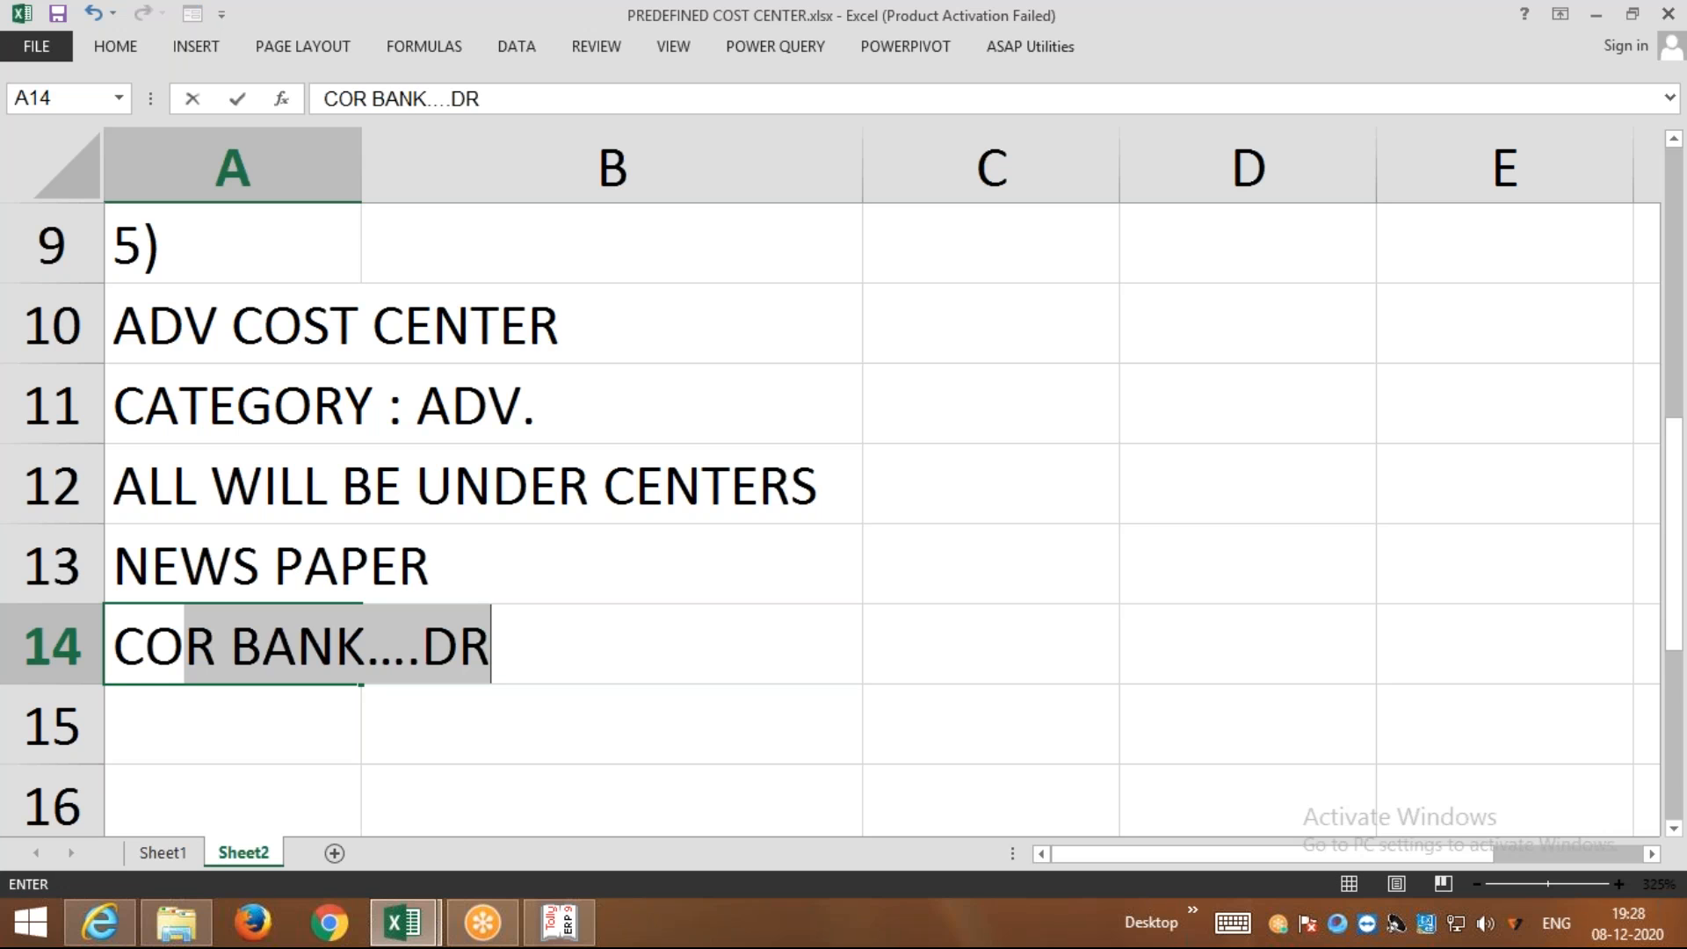
{"action": "type", "text": "ST CENTER"}
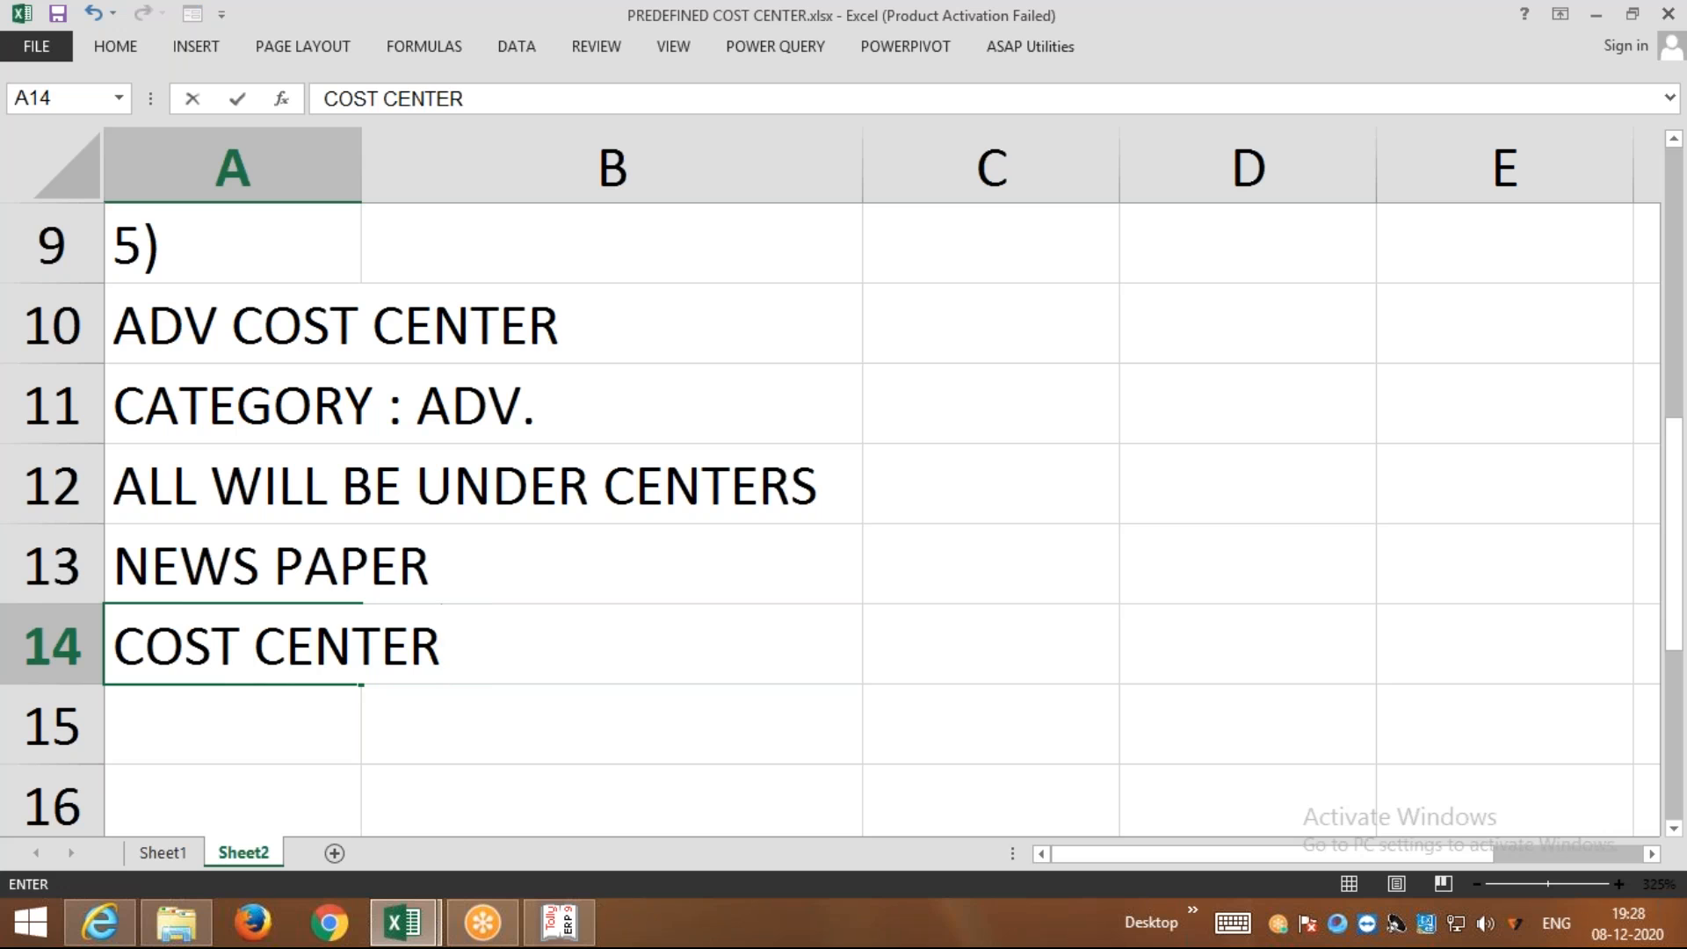
{"action": "key", "text": "Return"}
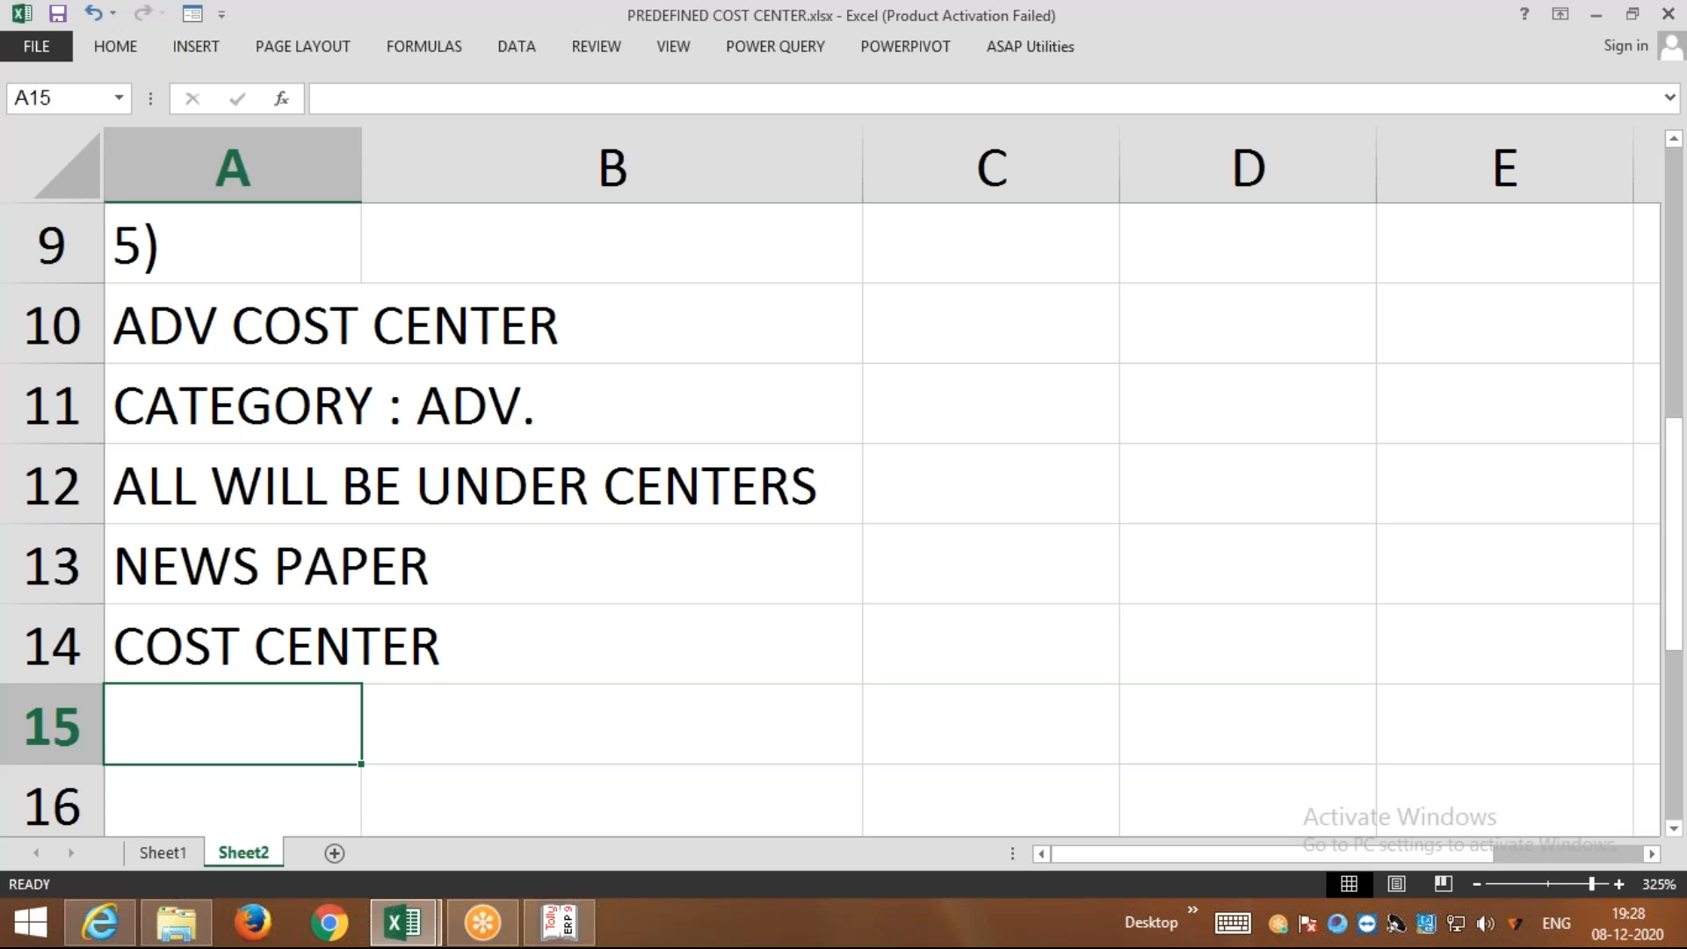
{"action": "type", "text": "U"}
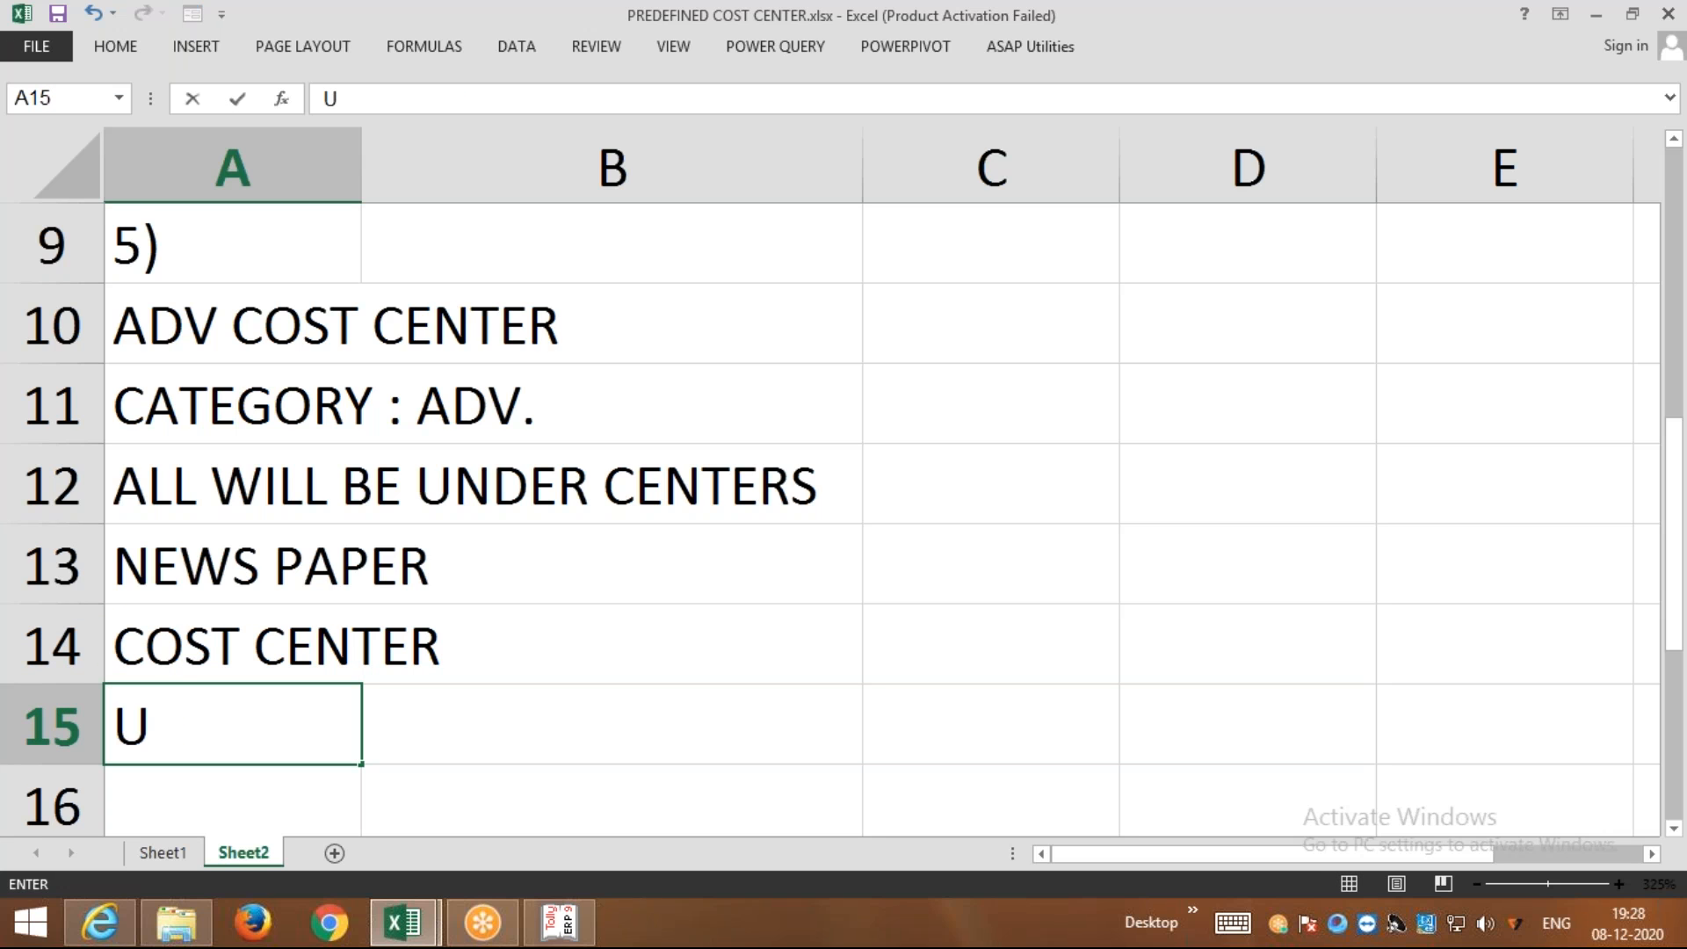
{"action": "type", "text": " : PRIMARY"}
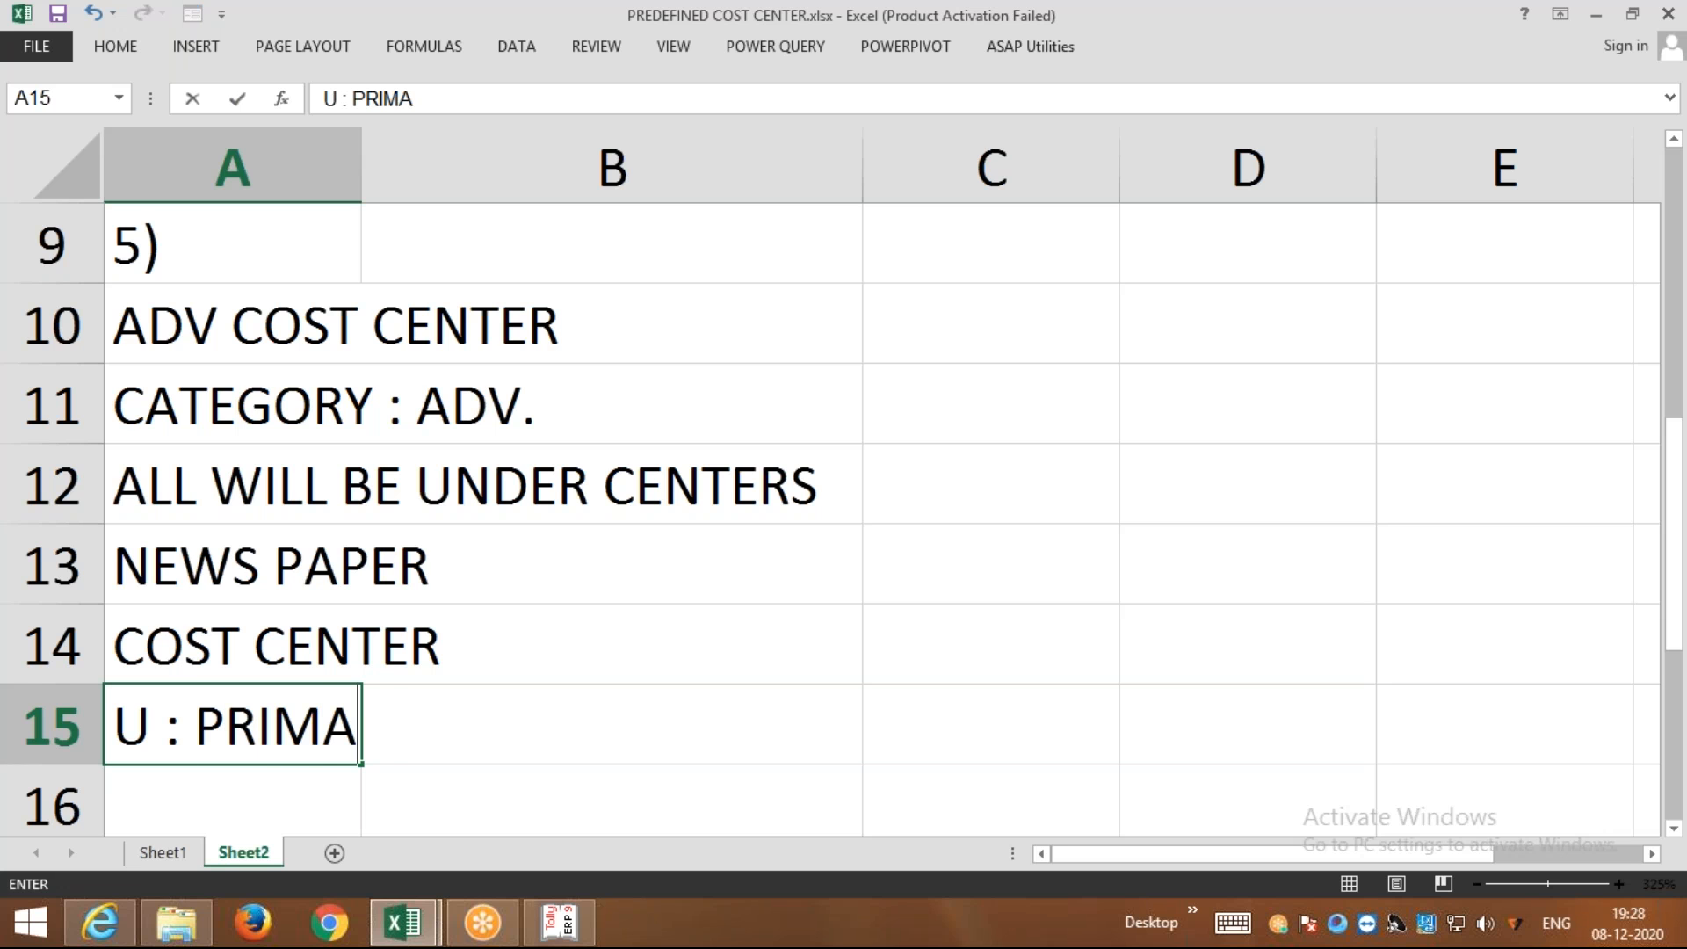
{"action": "key", "text": "ctrl+Return"}
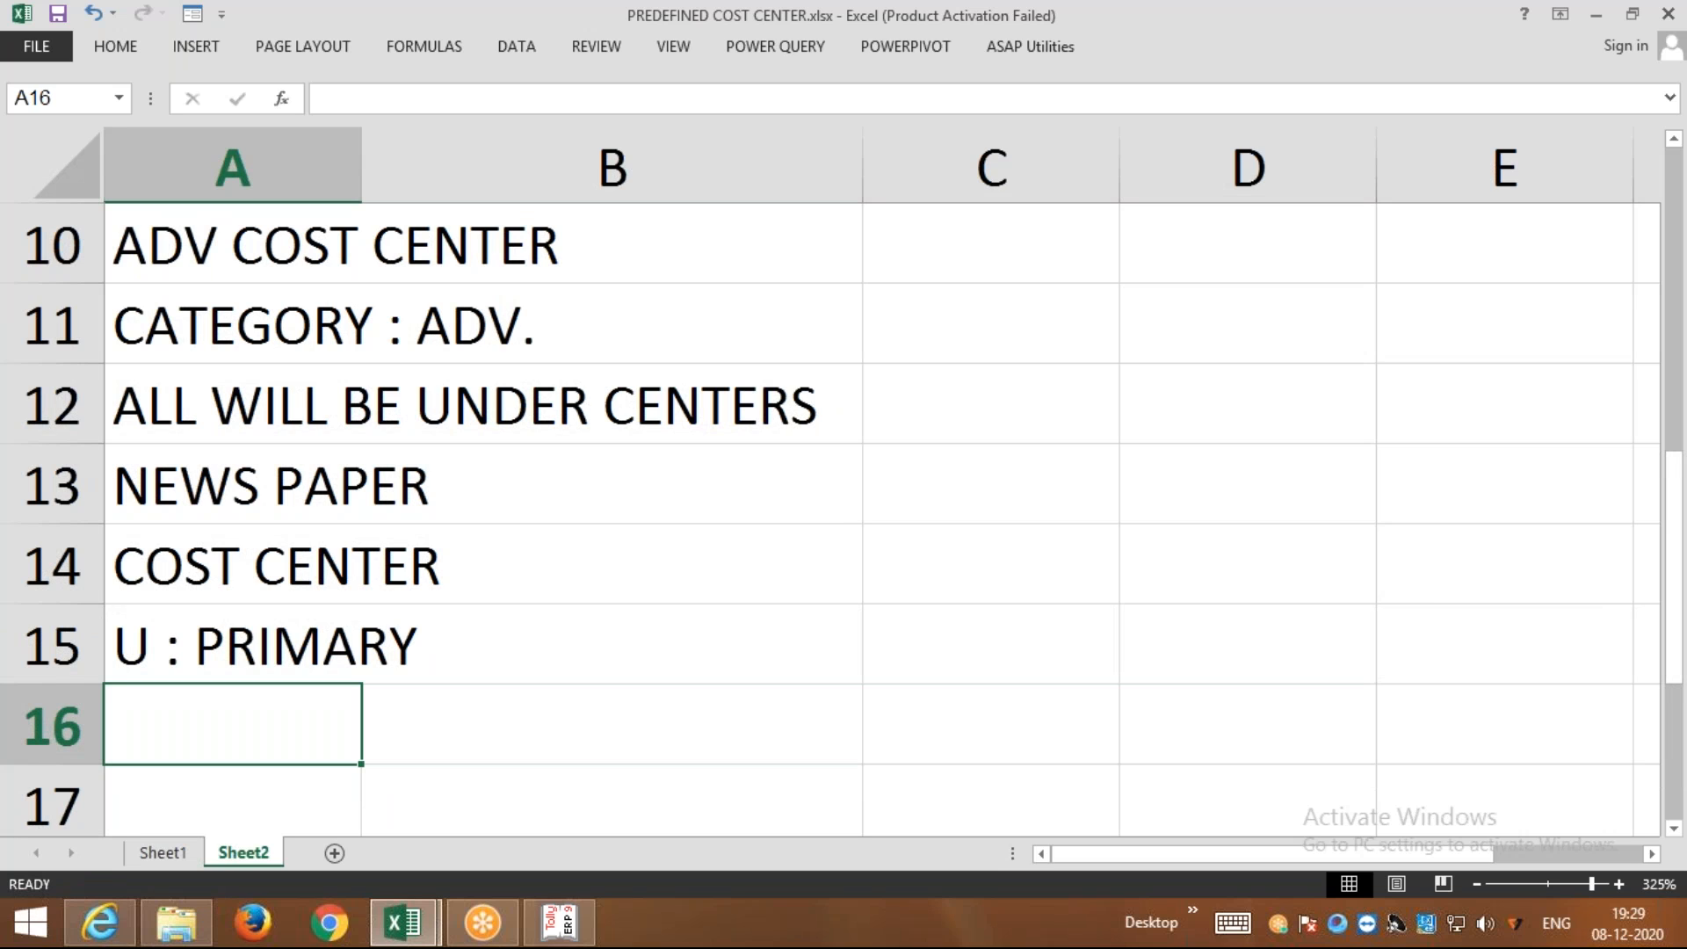
List the newspapers TOI, SANMARK and STATESMAN in A16, A17 and A18 below the U : PRIMARY line
{"action": "type", "text": "TOI"}
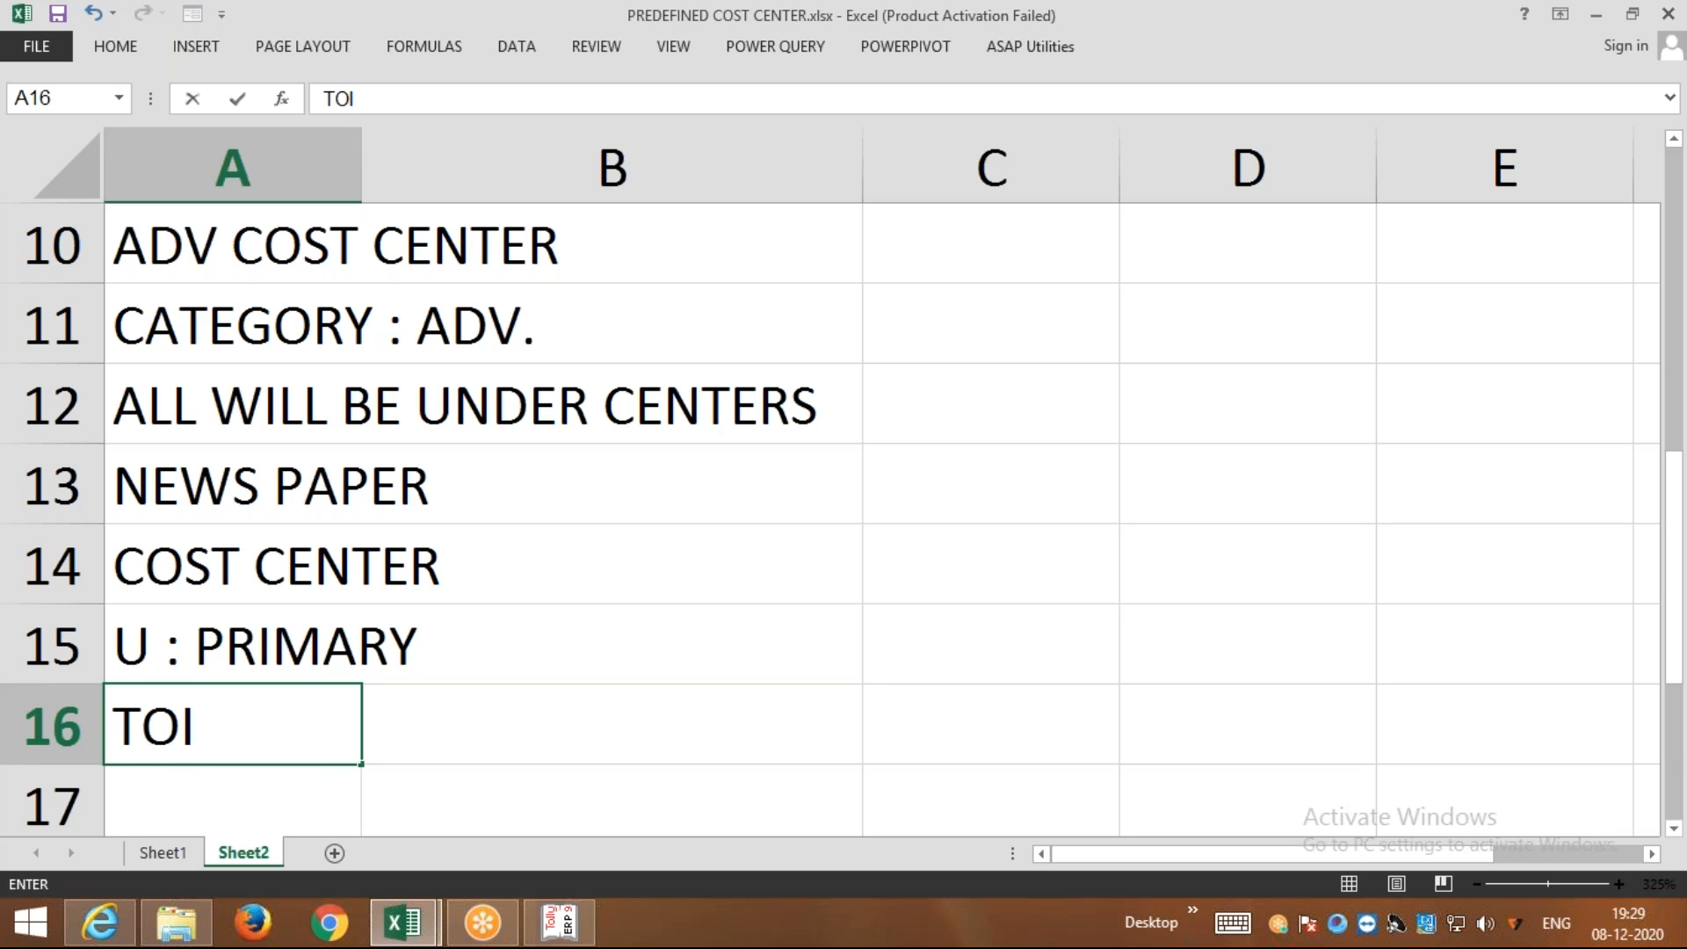
{"action": "key", "text": "Return"}
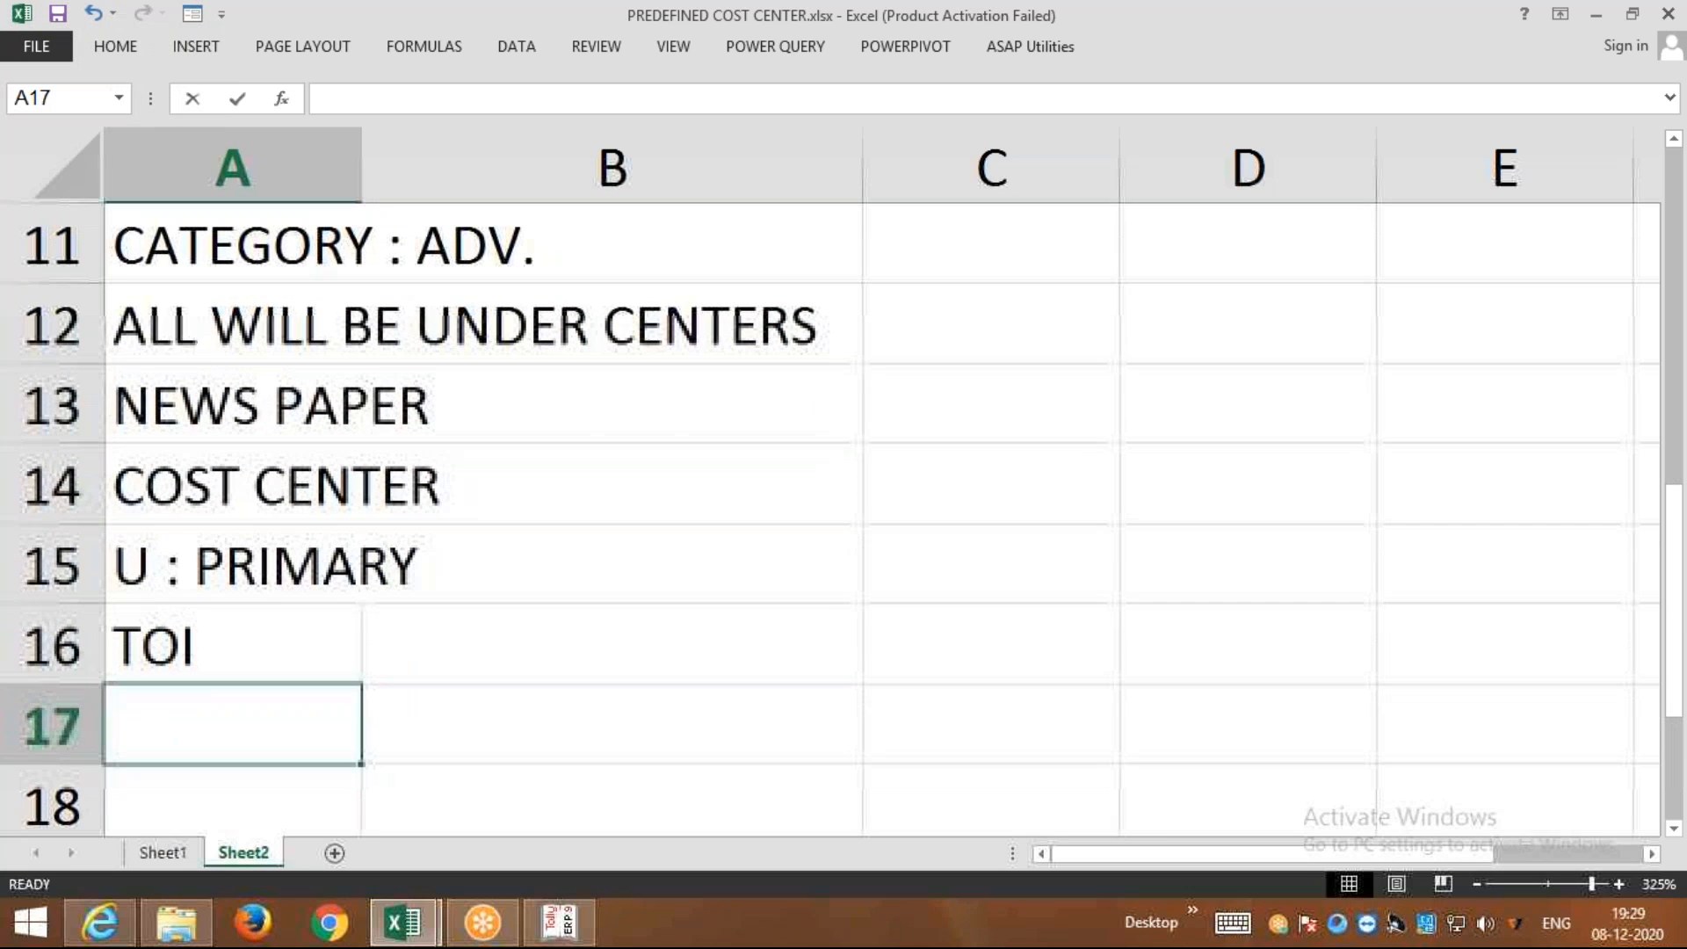
{"action": "type", "text": "SANMARK"}
{"action": "key", "text": "Return"}
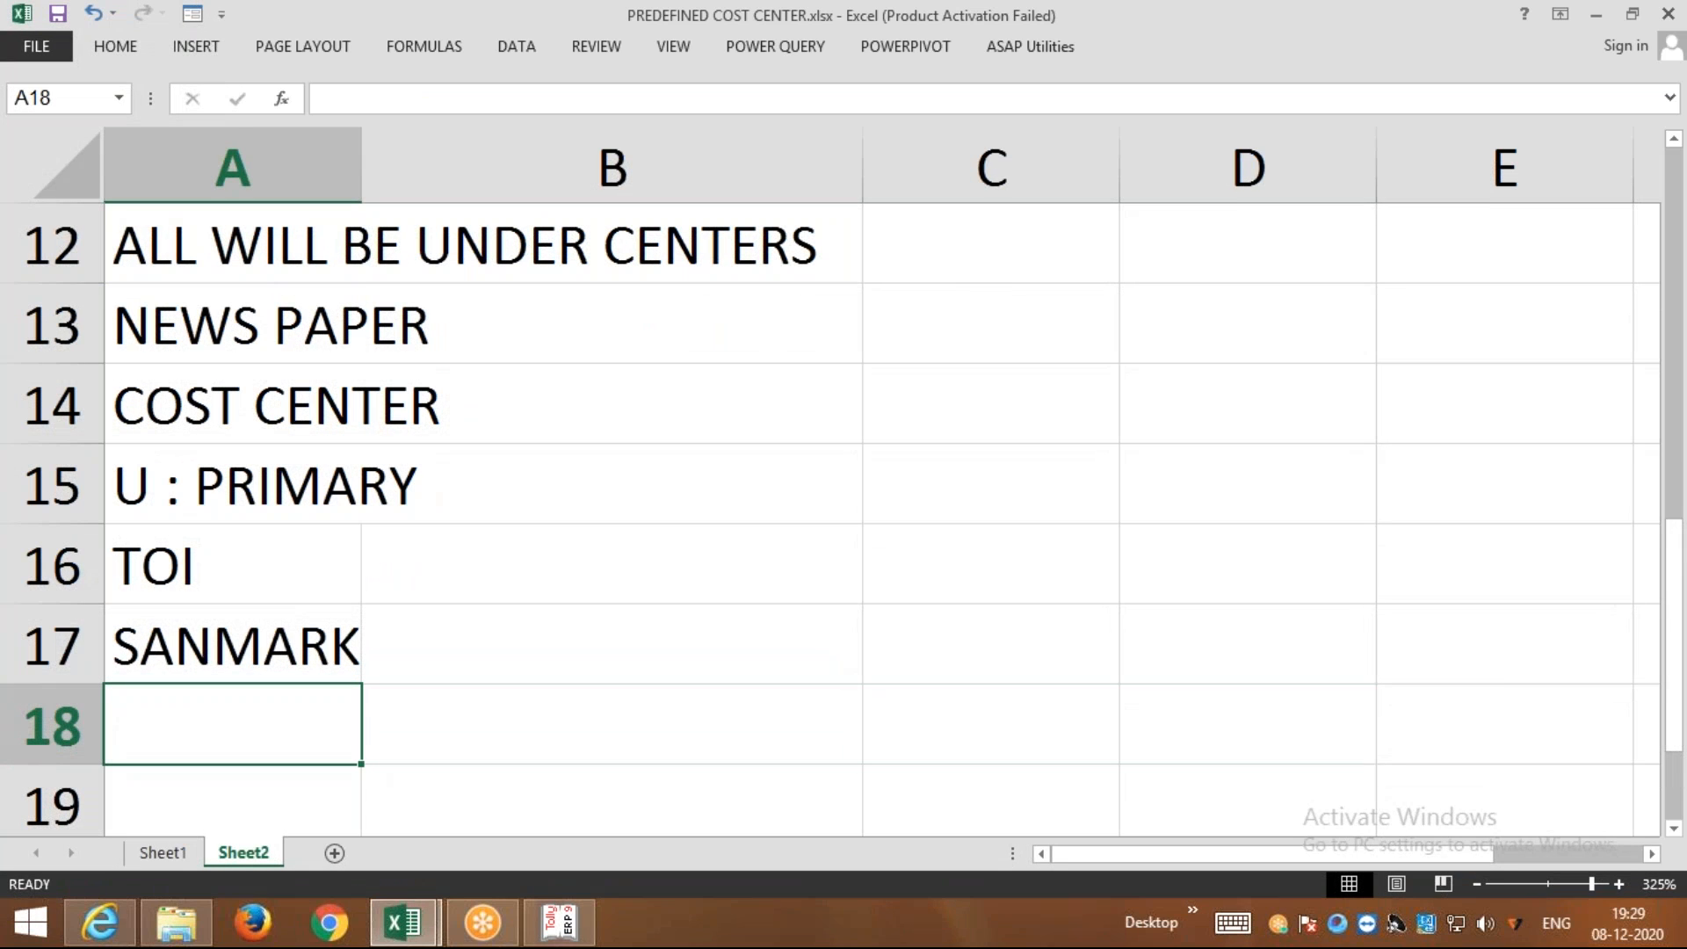
{"action": "type", "text": "ST"}
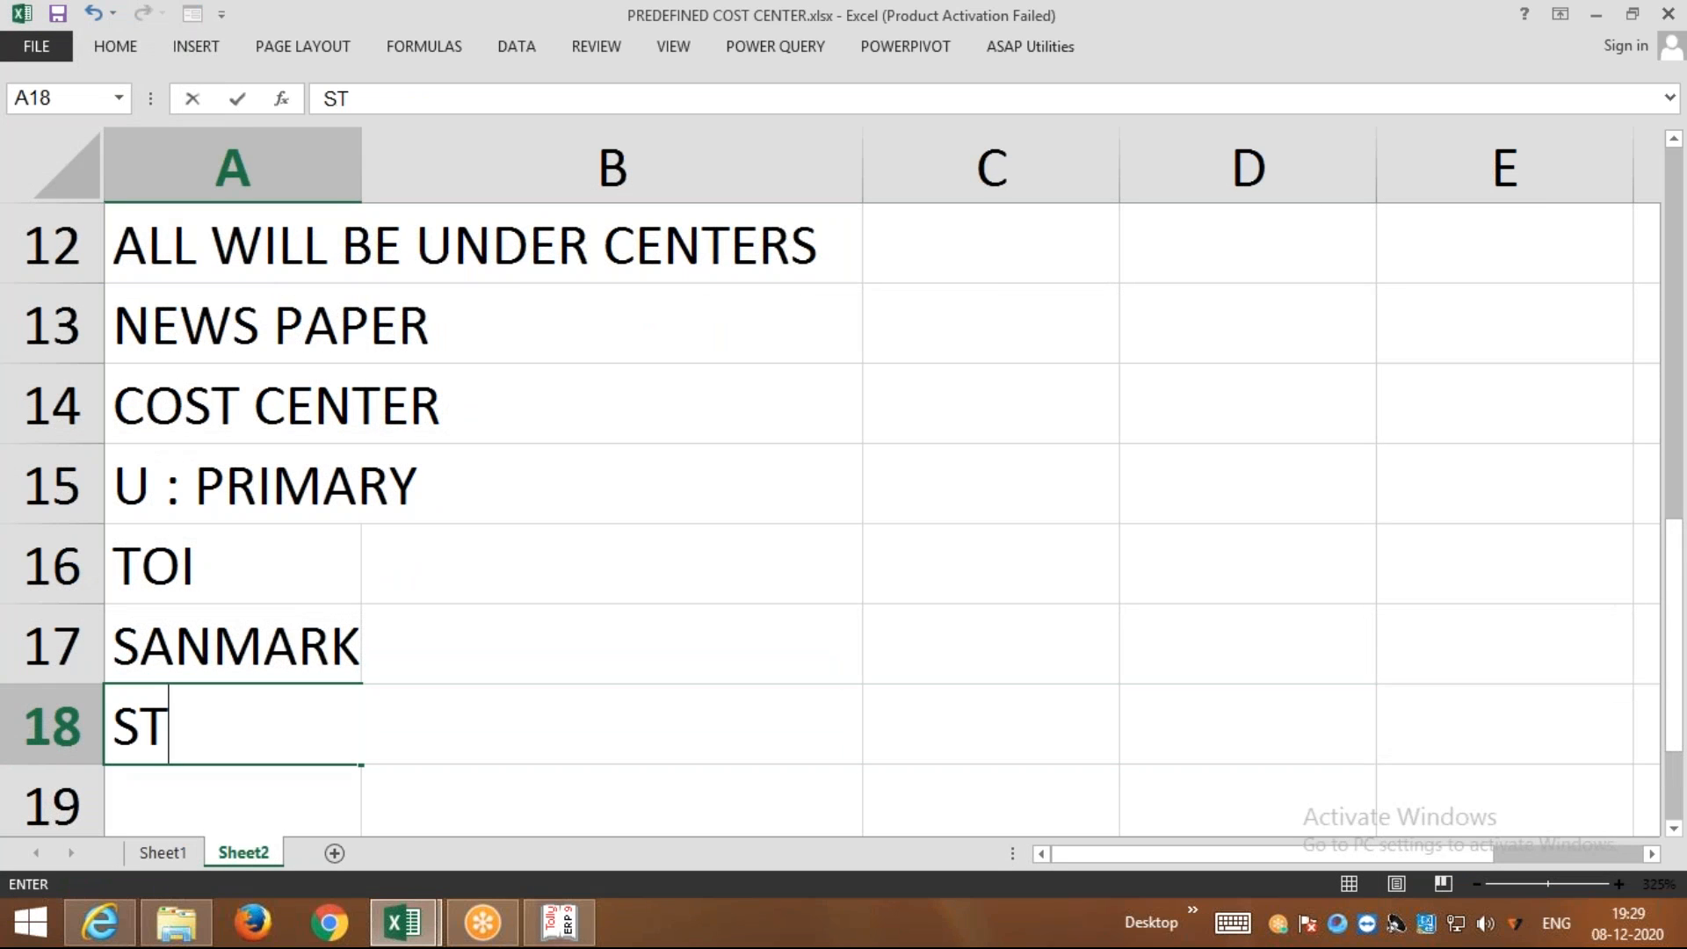
{"action": "type", "text": "A"}
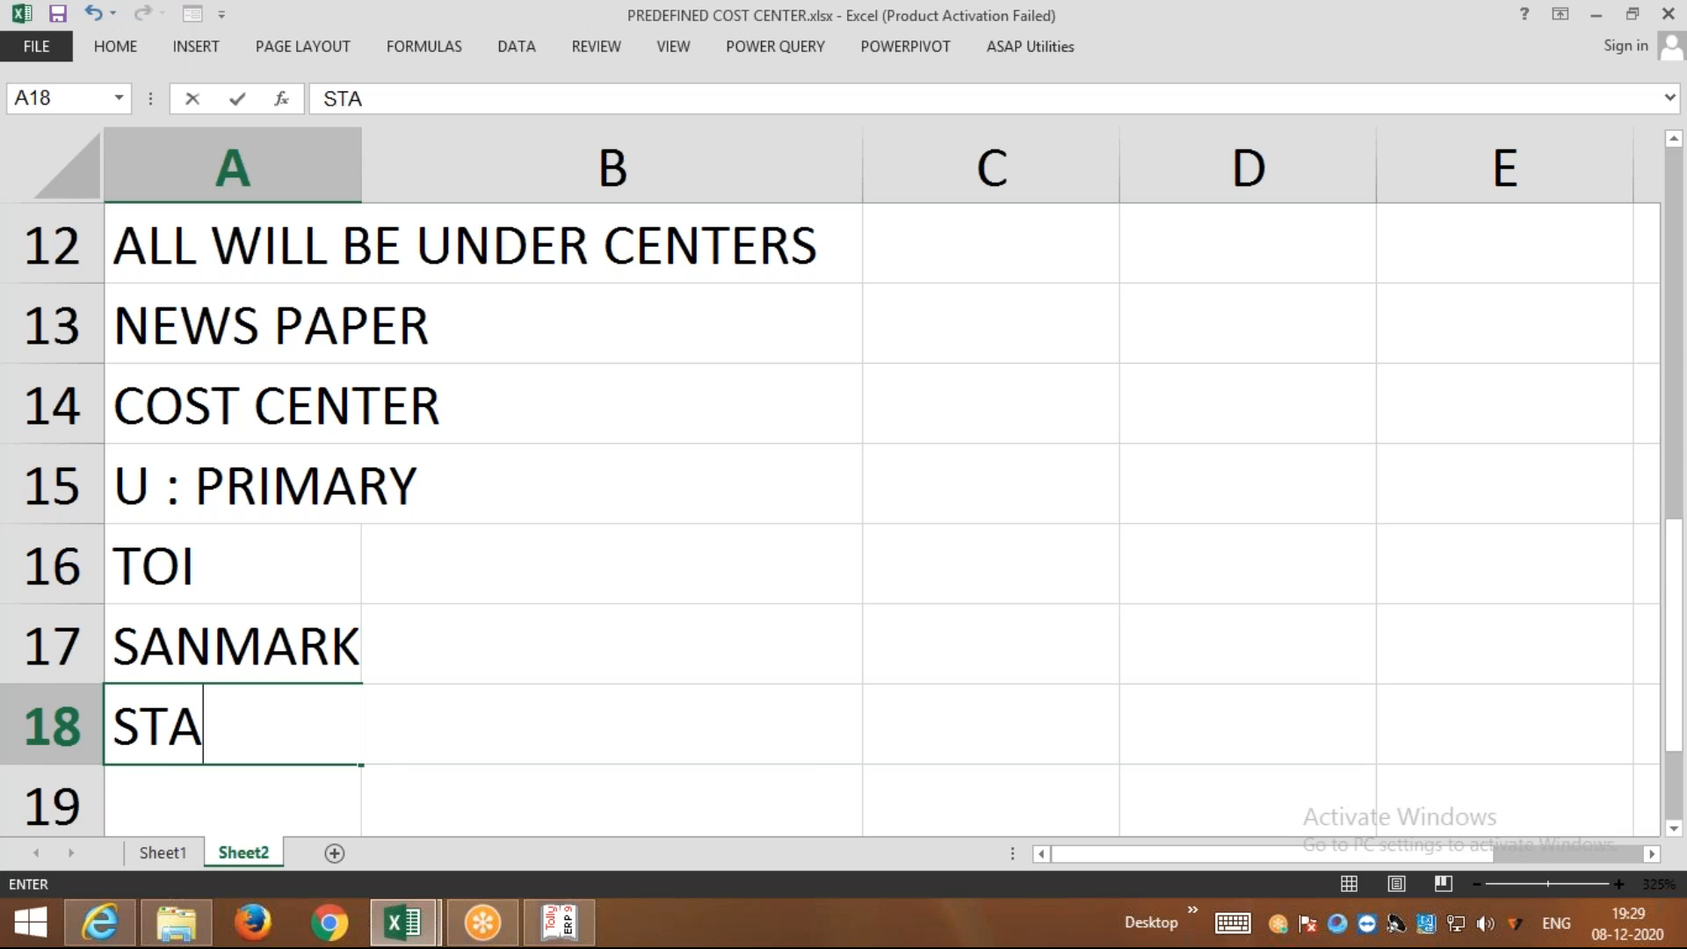
{"action": "type", "text": "TESMAN"}
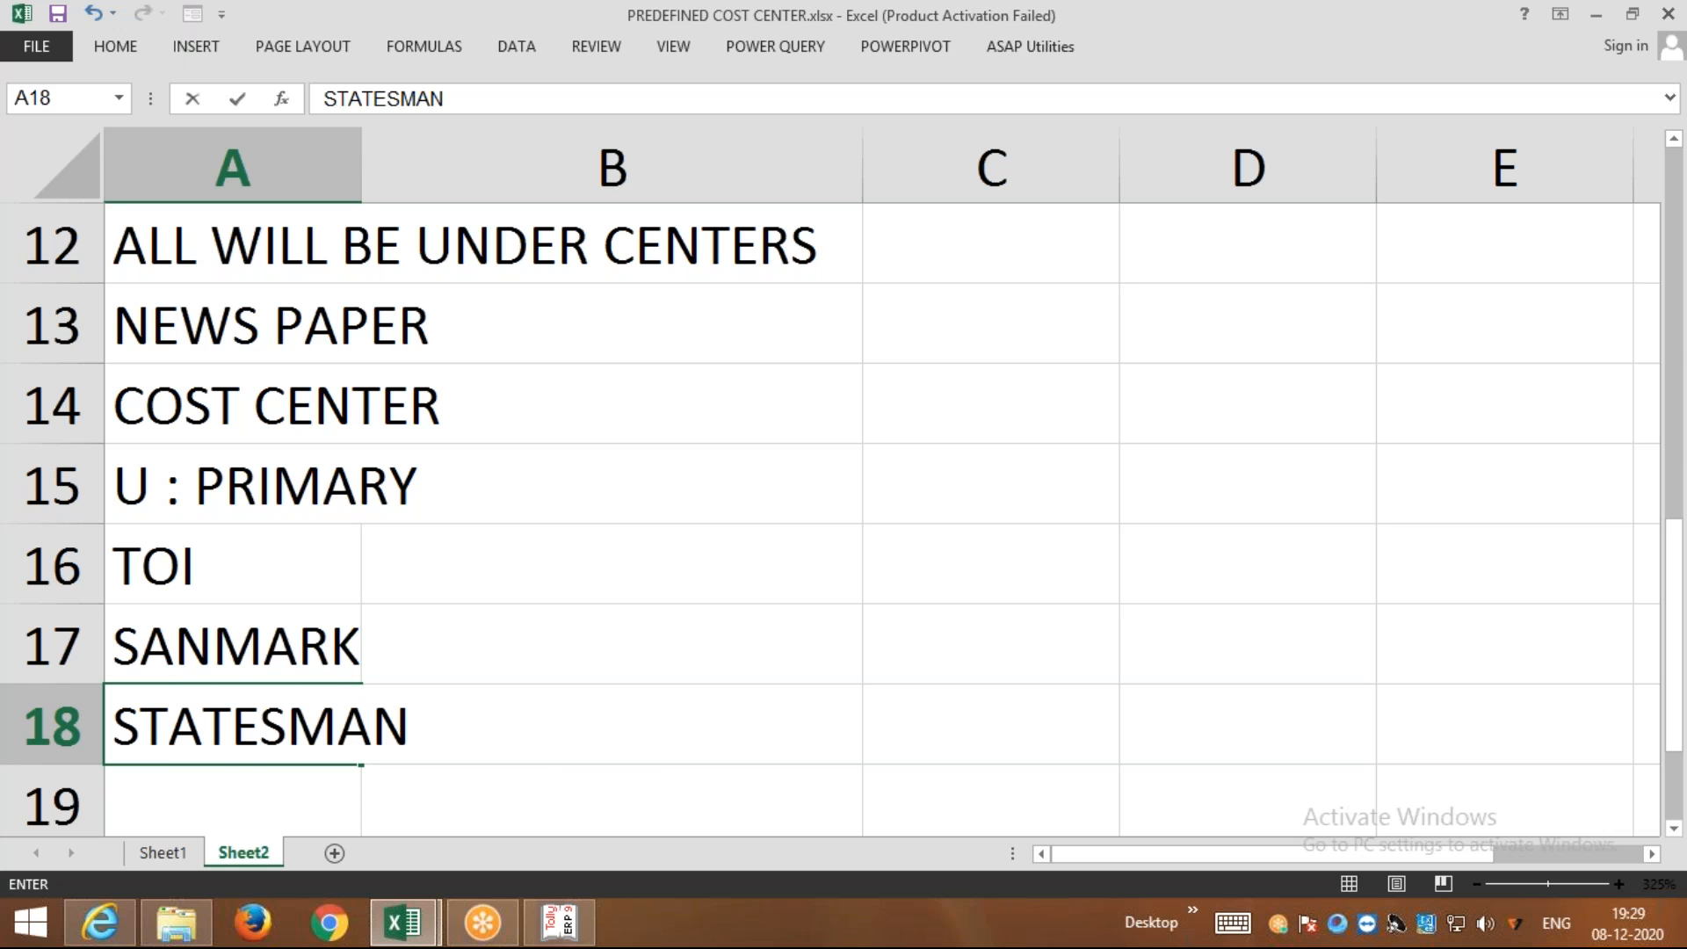
Fill the newspaper names in A16:A18 with orange and widen column A to fit them
{"action": "left_click_drag", "start_coordinate": [162, 570], "coordinate": [169, 716]}
{"action": "left_click", "coordinate": [550, 583]}
{"action": "left_click_drag", "start_coordinate": [343, 569], "coordinate": [373, 694]}
{"action": "left_click", "coordinate": [553, 572]}
{"action": "left_click_drag", "start_coordinate": [294, 570], "coordinate": [295, 709]}
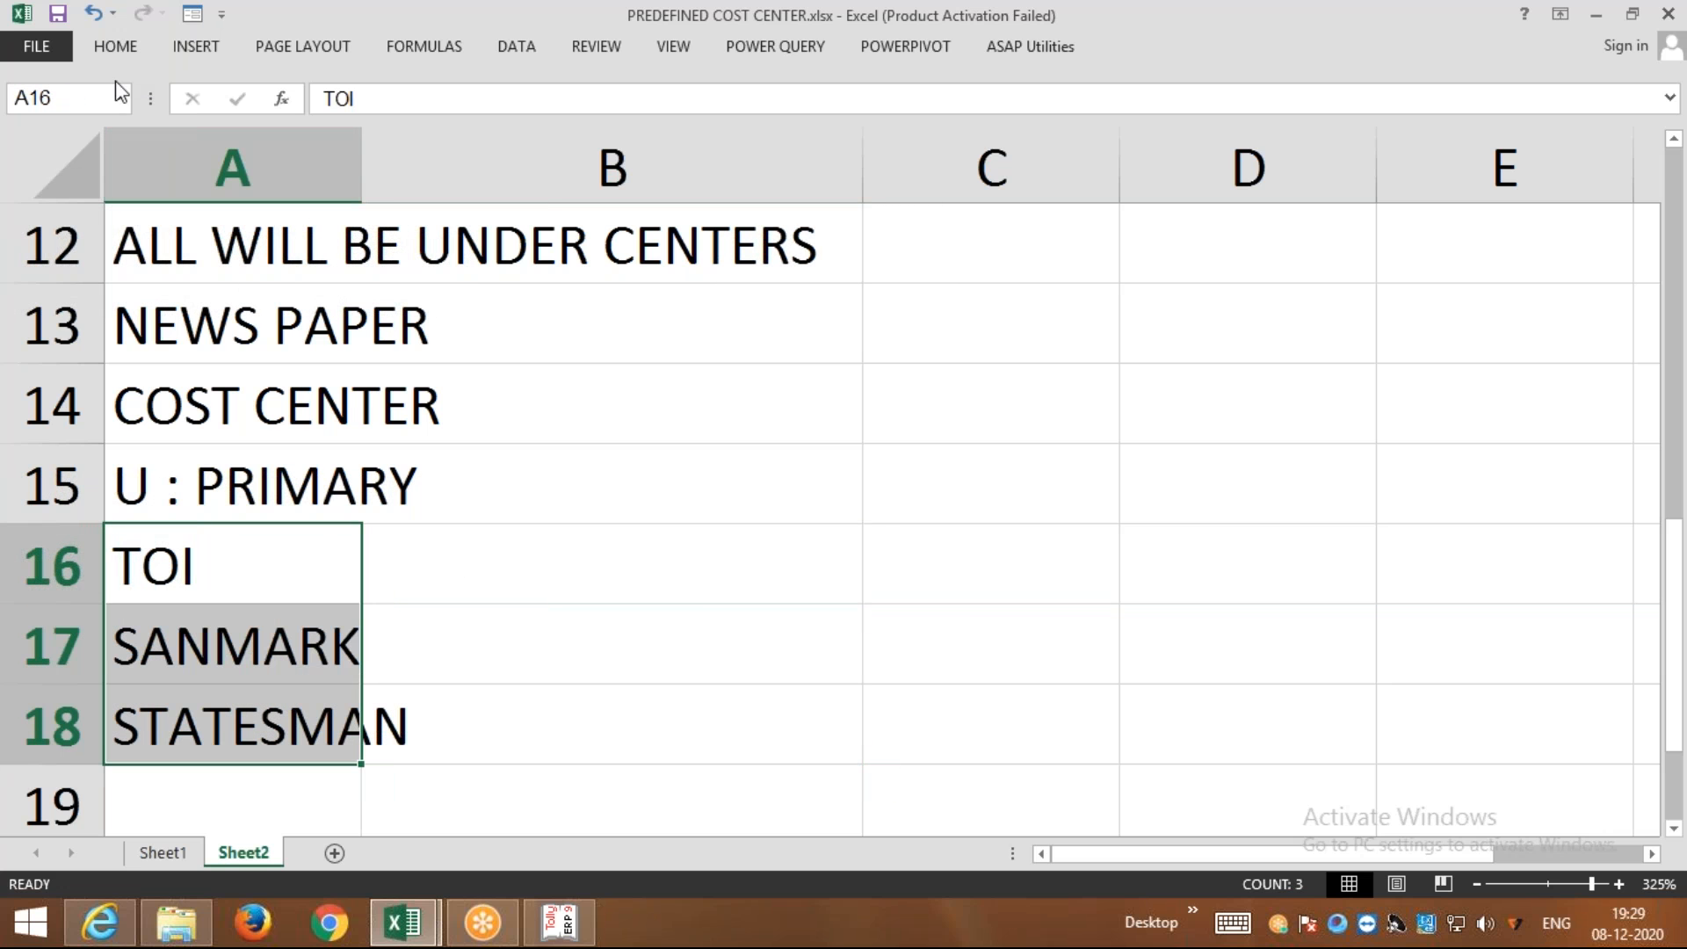
{"action": "left_click", "coordinate": [114, 44]}
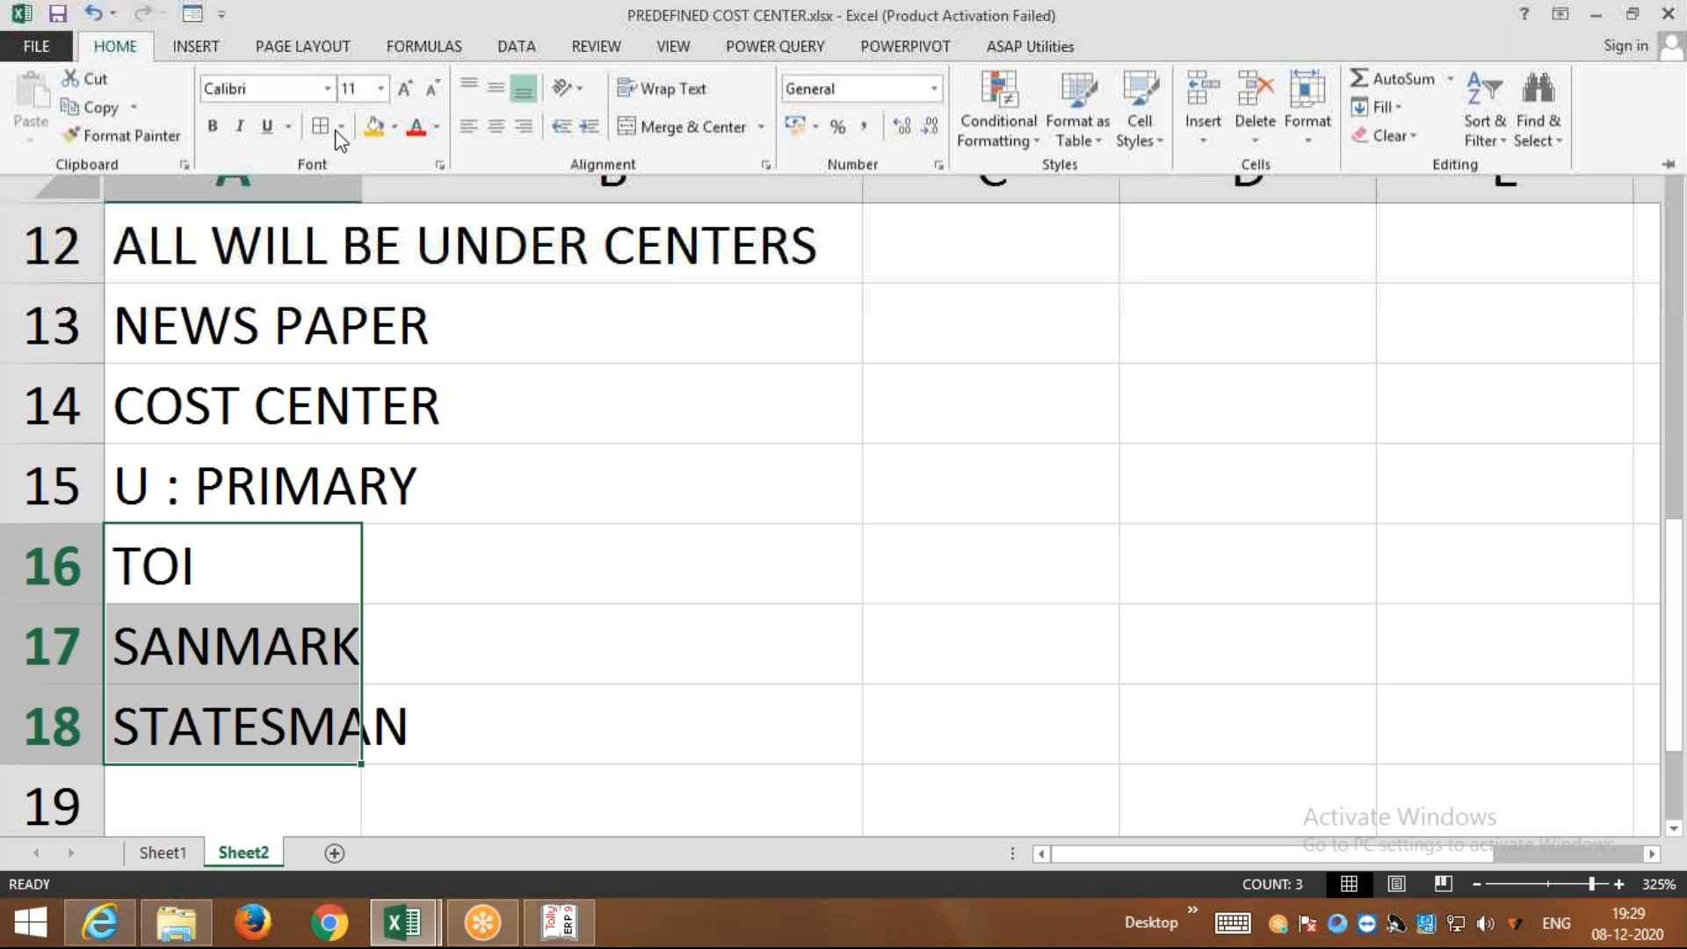
{"action": "left_click", "coordinate": [373, 127]}
{"action": "left_click", "coordinate": [362, 180]}
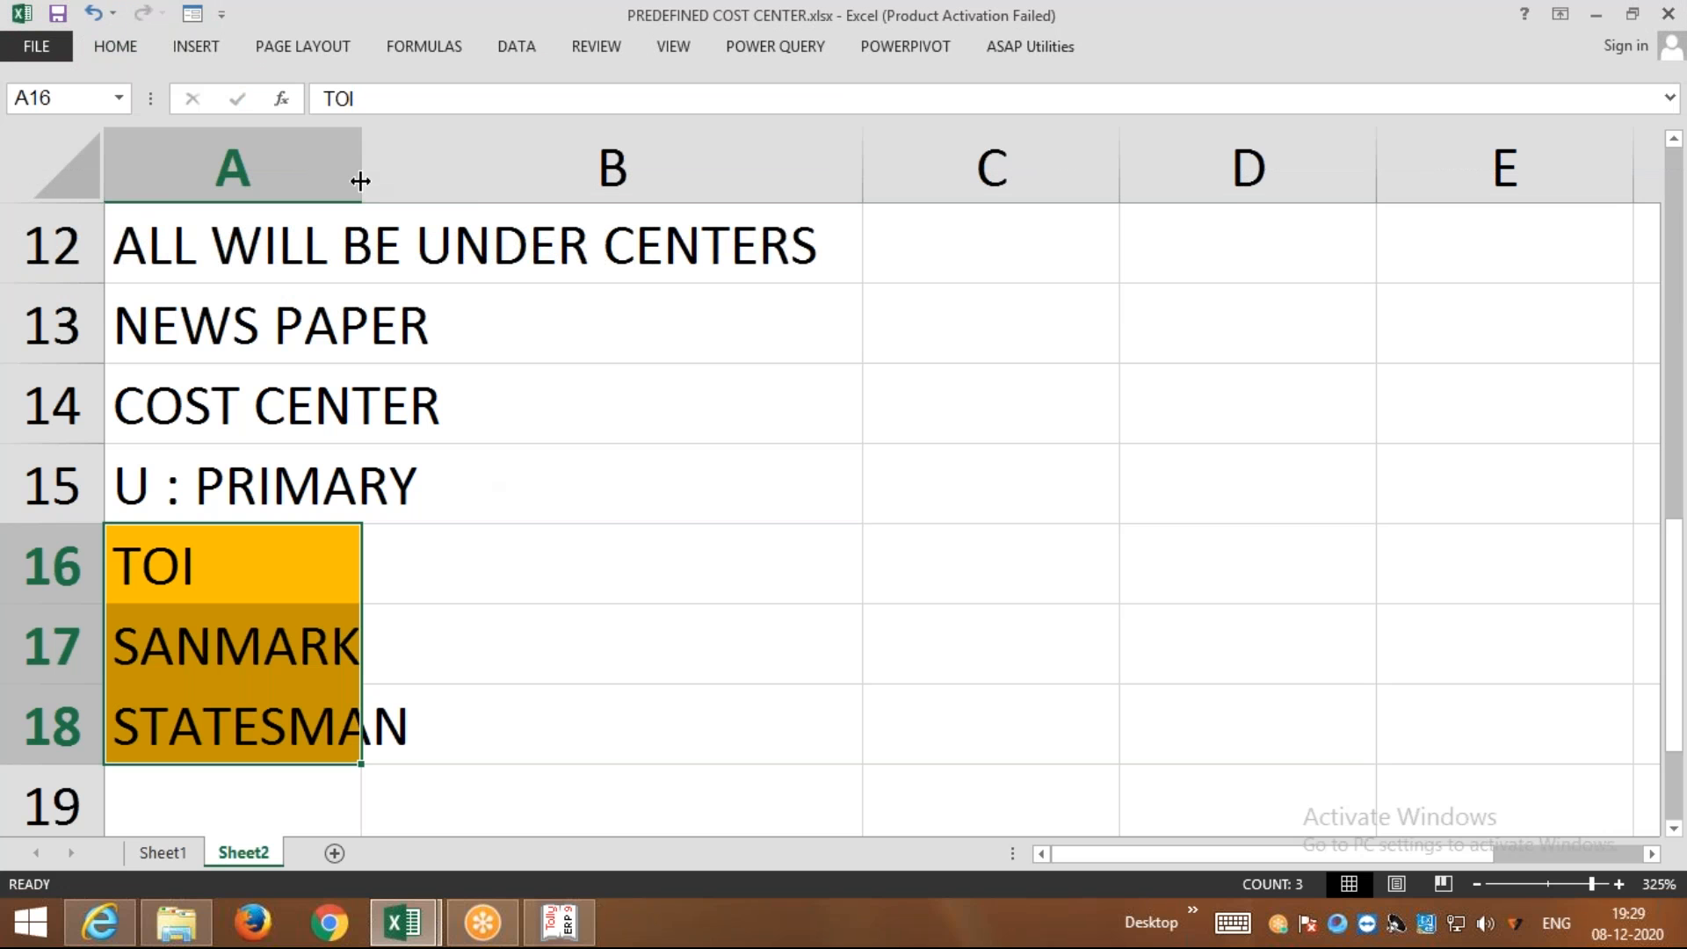
{"action": "left_click_drag", "start_coordinate": [361, 180], "coordinate": [403, 180]}
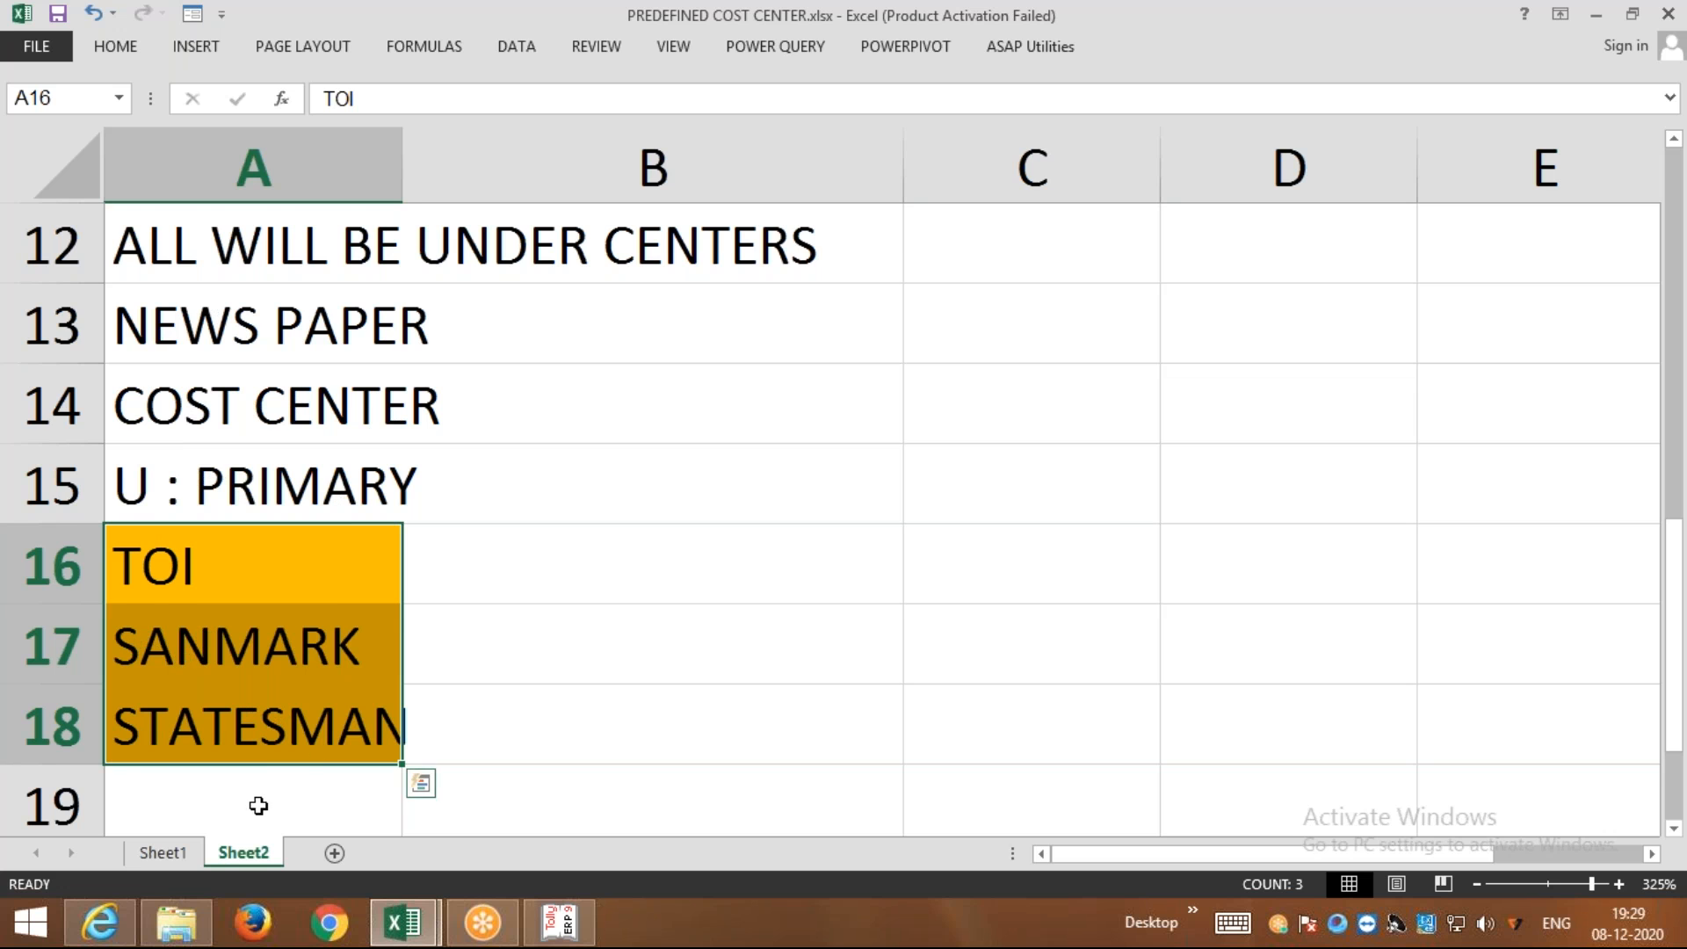
Note the parent of the newspaper names by entering UNDER COST CENTER in B16 and U : NEWSPAPER in B17
{"action": "scroll", "coordinate": [280, 769], "scroll_direction": "down", "scroll_amount": 1}
{"action": "scroll", "coordinate": [279, 769], "scroll_direction": "down", "scroll_amount": 1}
{"action": "left_click", "coordinate": [587, 331]}
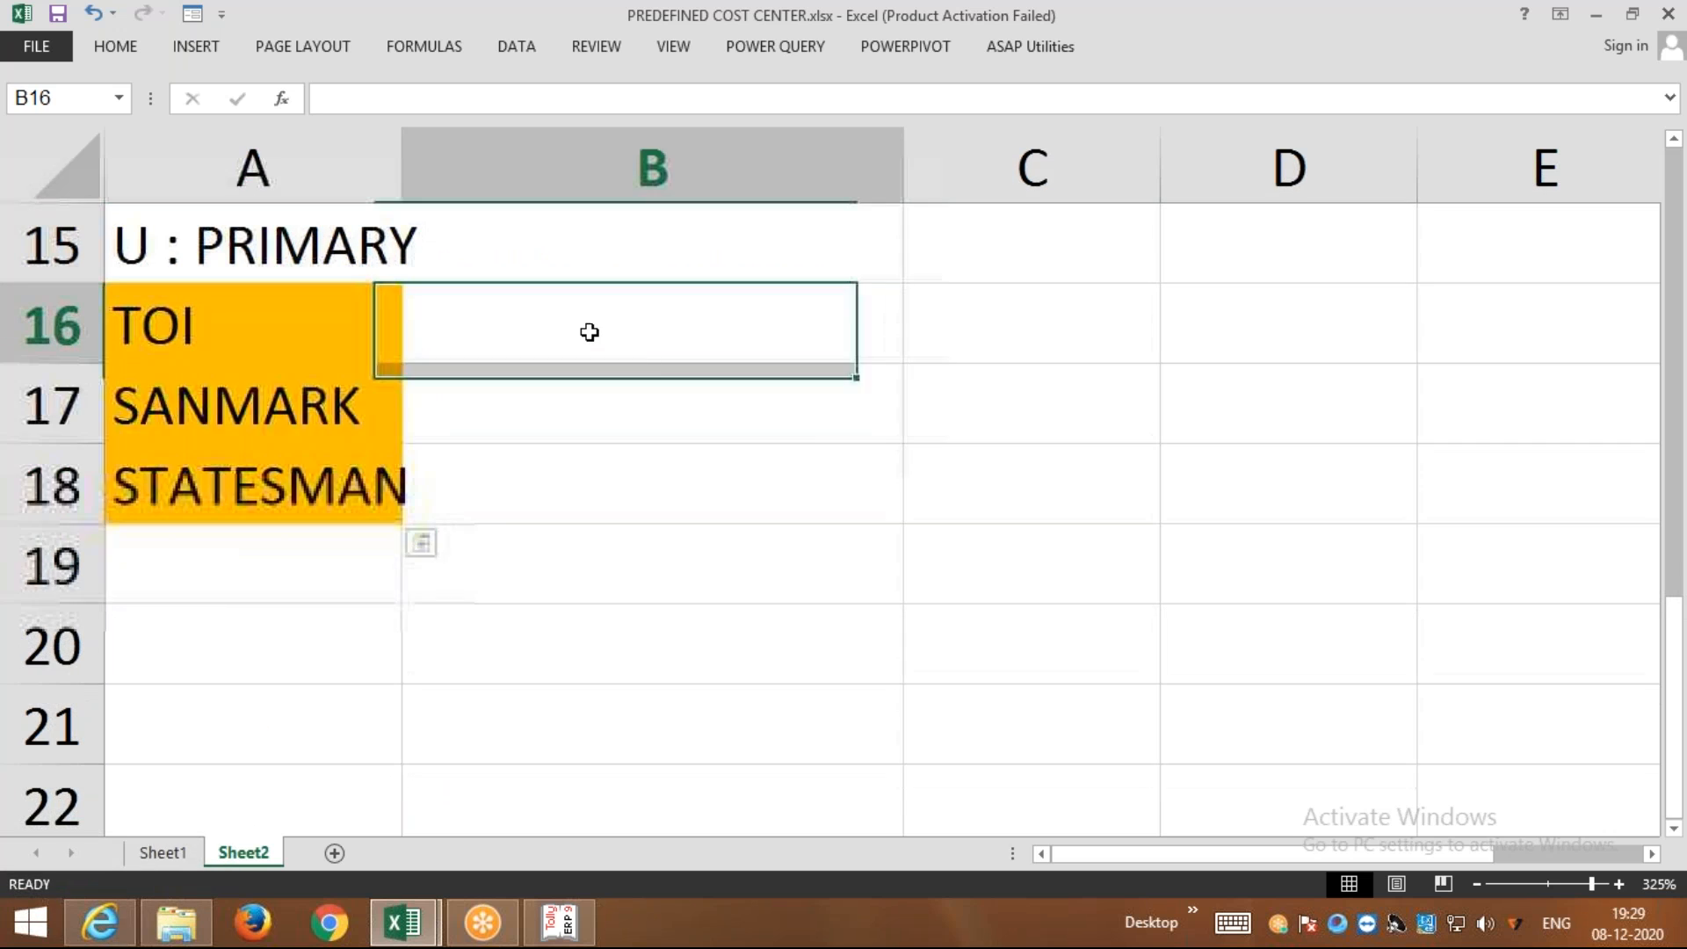
{"action": "type", "text": "U"}
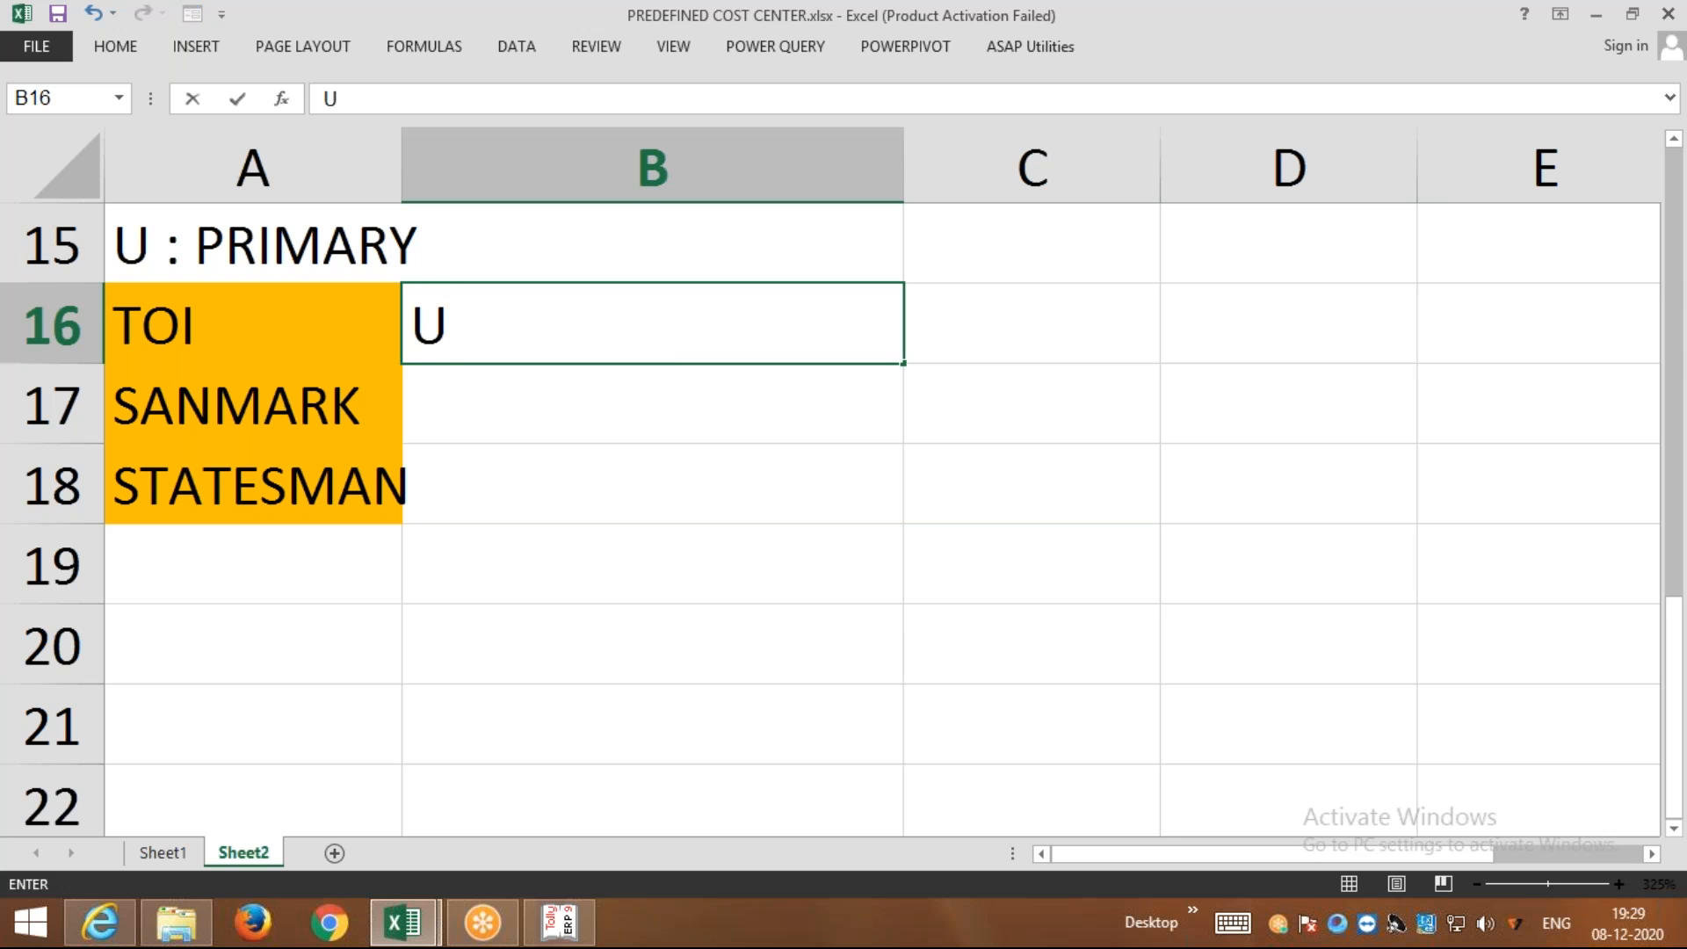
{"action": "type", "text": "NDER CP"}
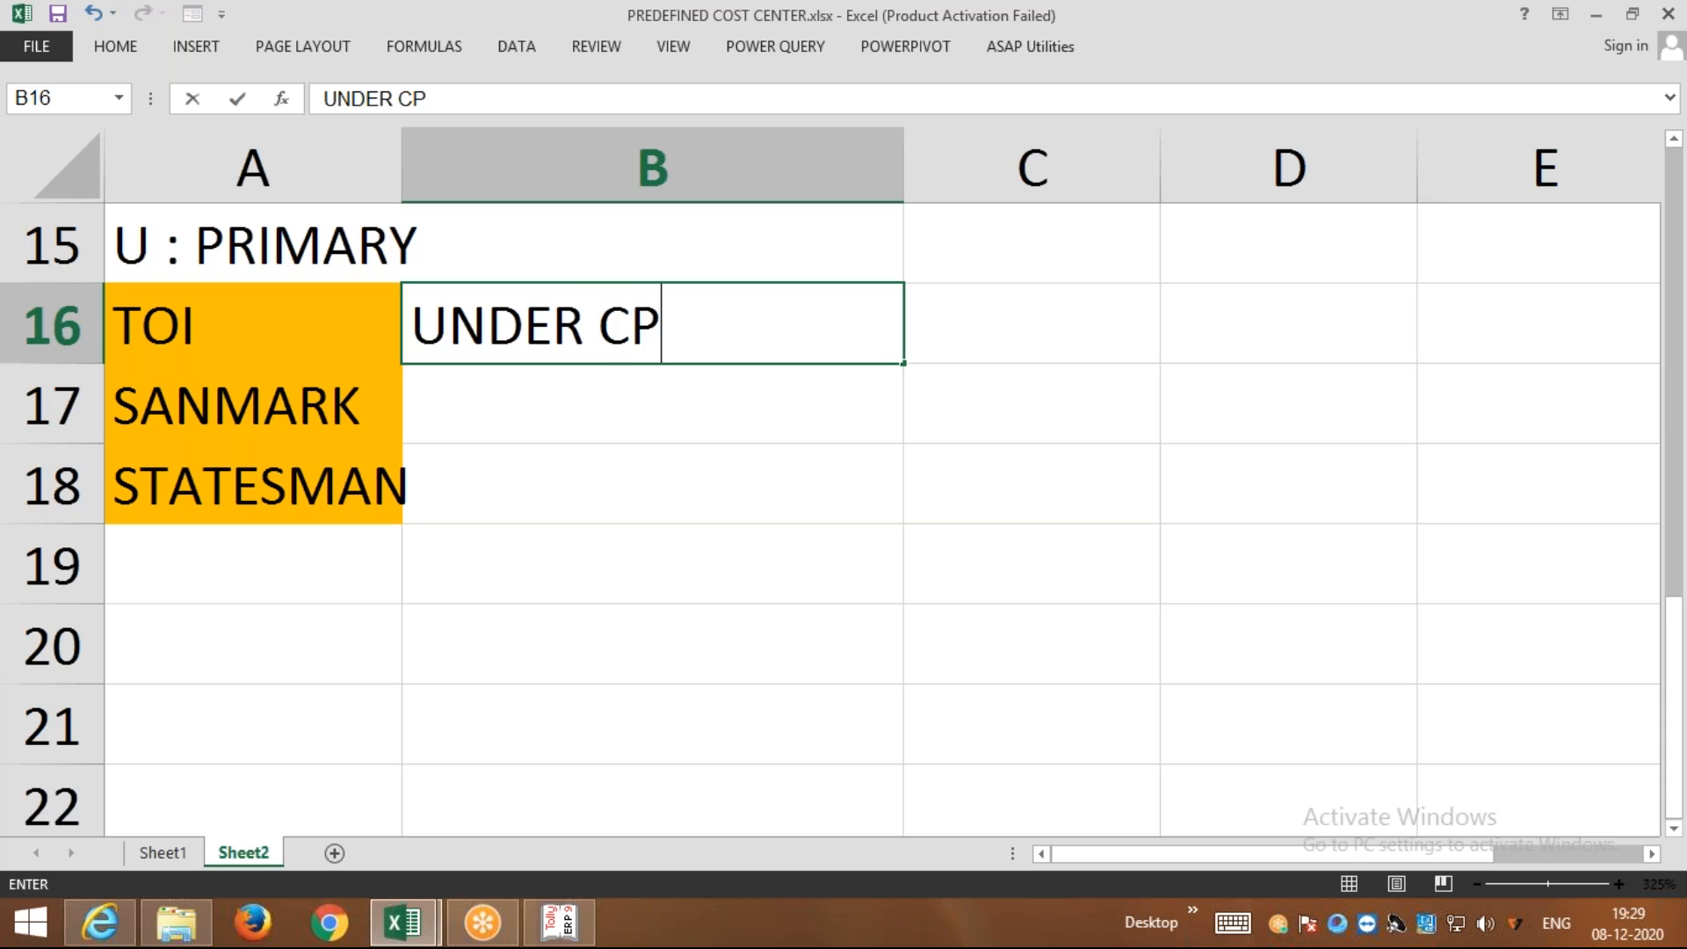
{"action": "key", "text": "BackSpace"}
{"action": "type", "text": "OST"}
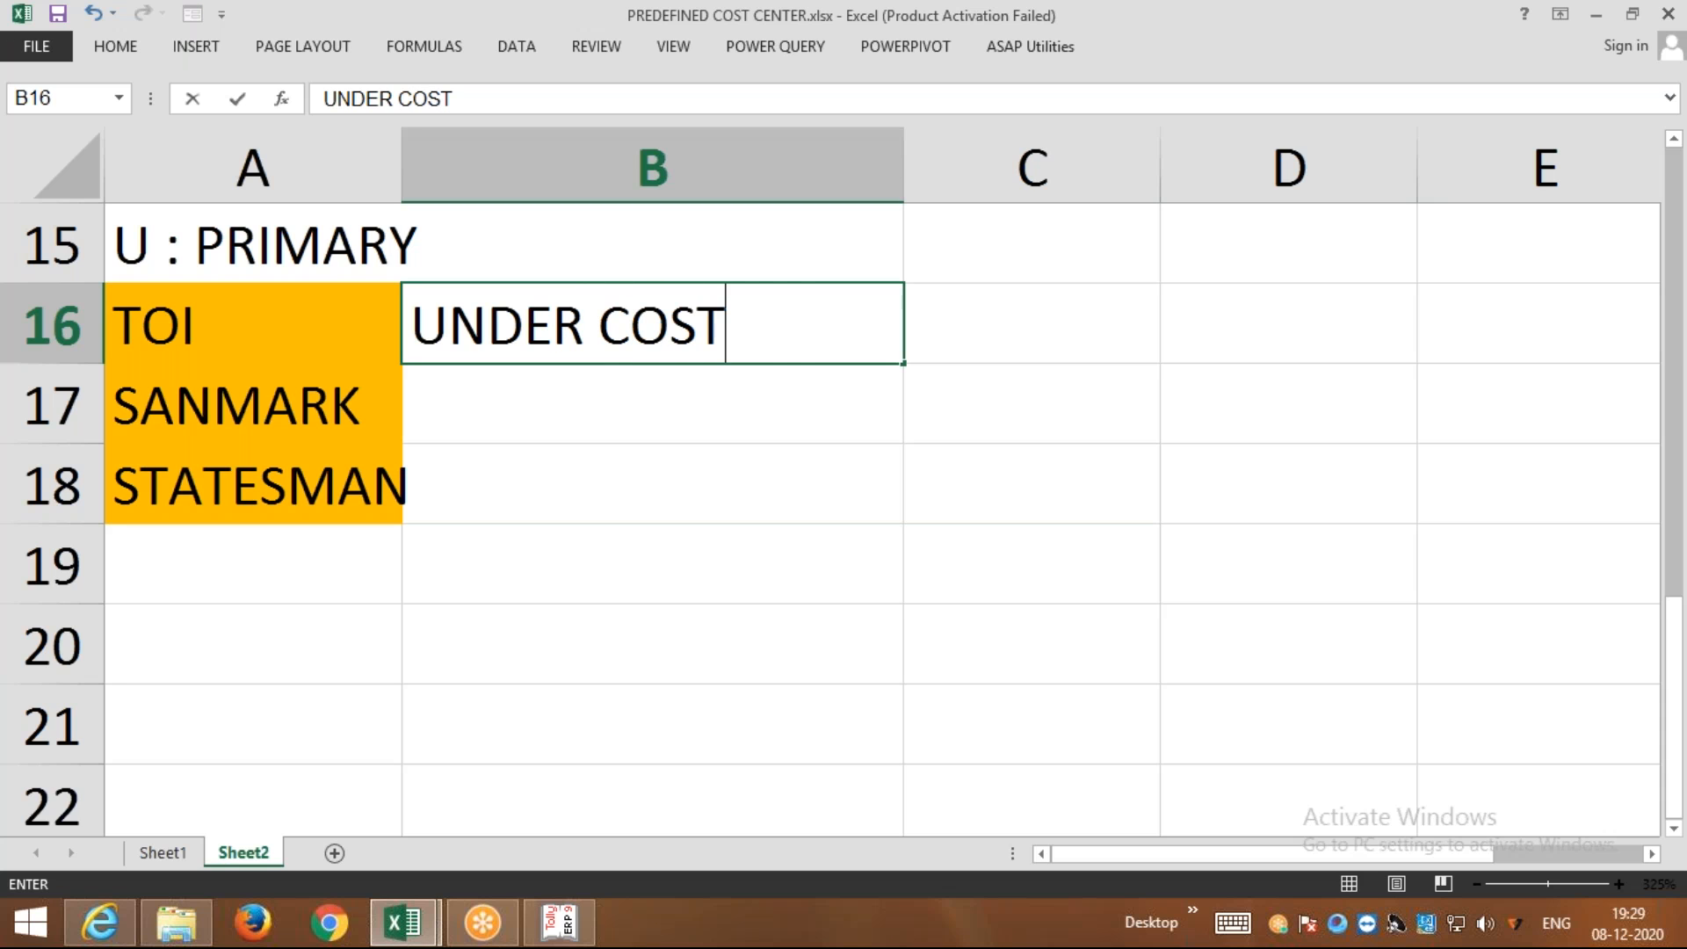
{"action": "type", "text": " CENTER"}
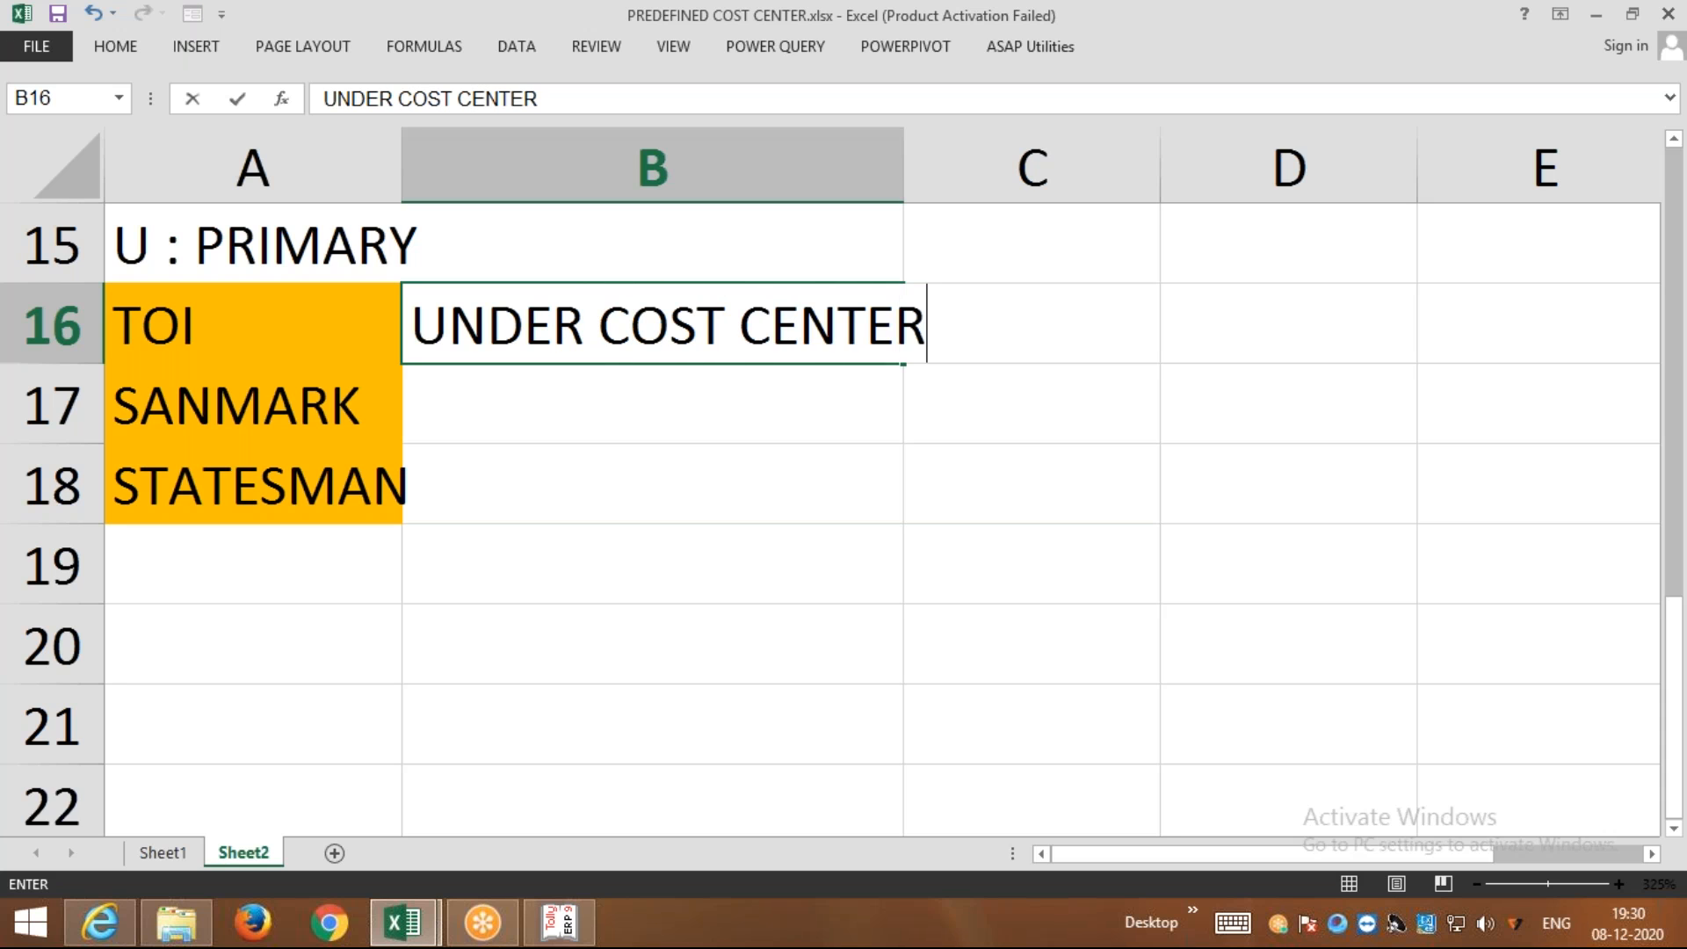
{"action": "left_click", "coordinate": [586, 400]}
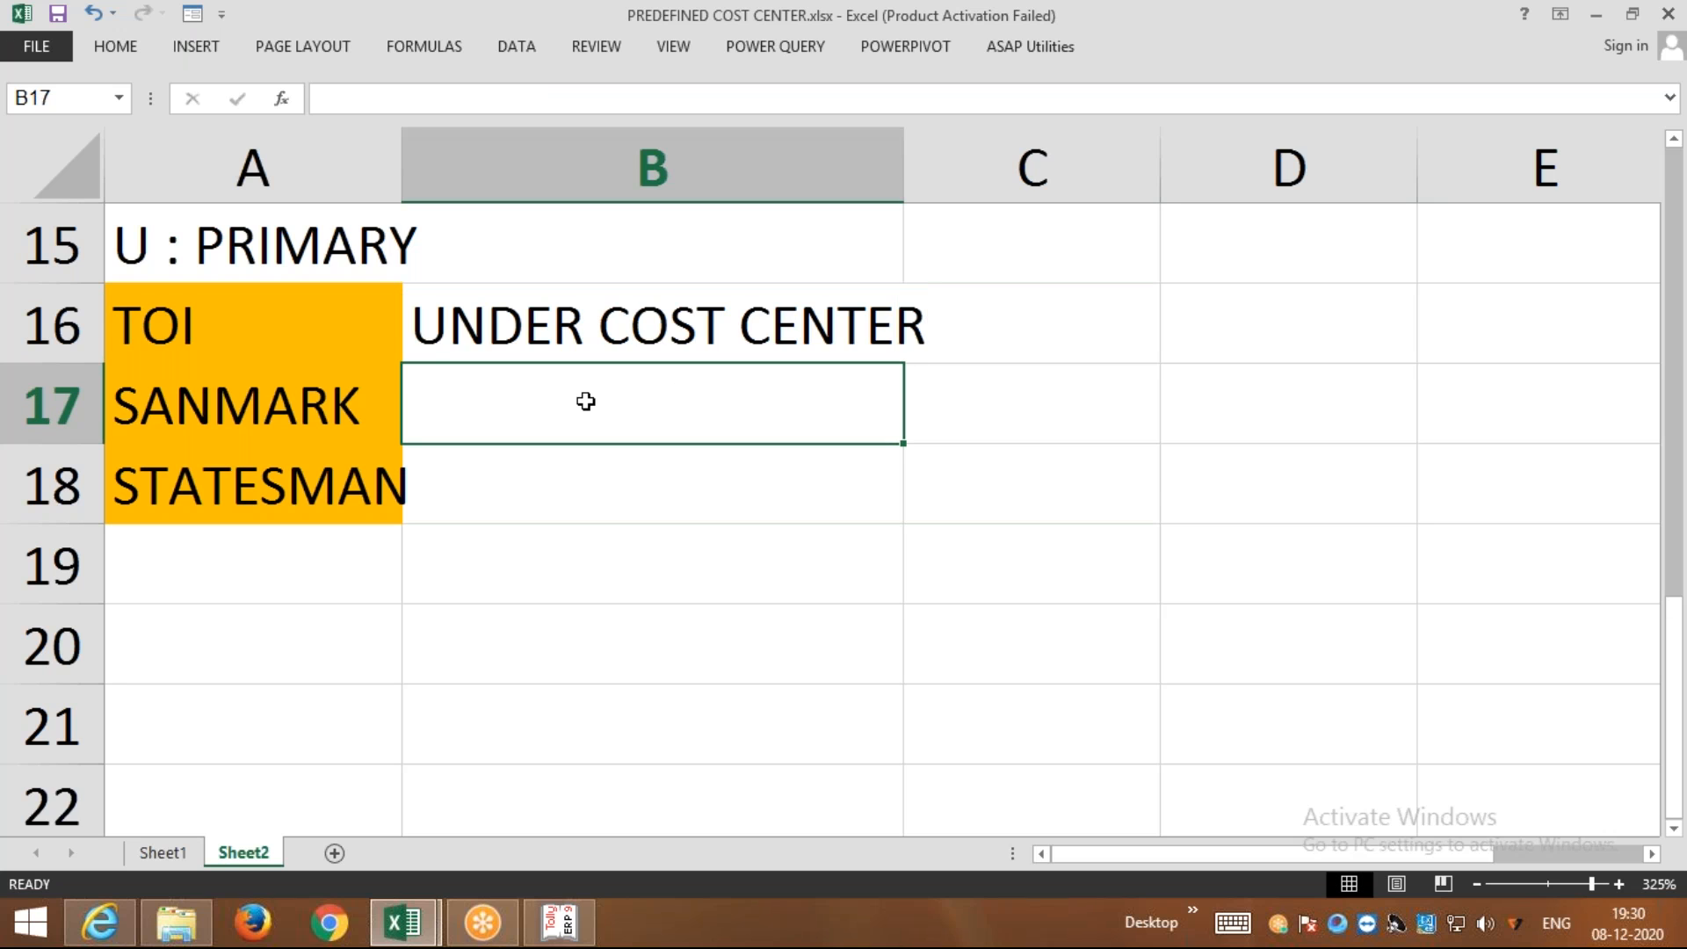
{"action": "type", "text": "U : NEWSPAPER"}
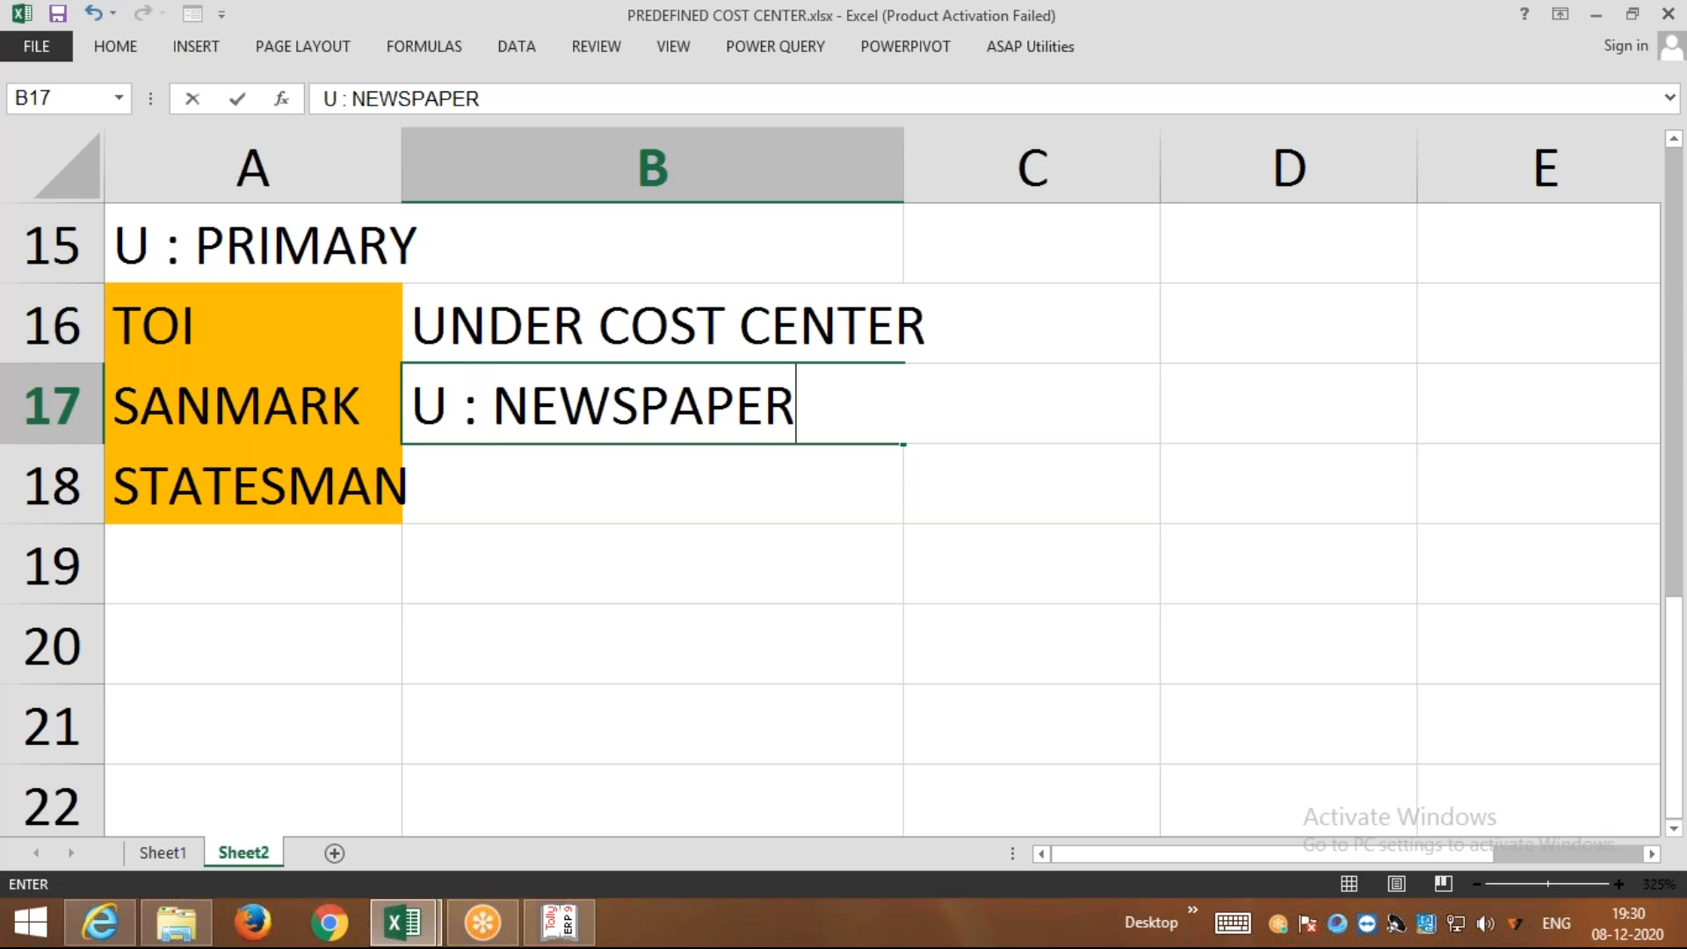
{"action": "left_click", "coordinate": [645, 520]}
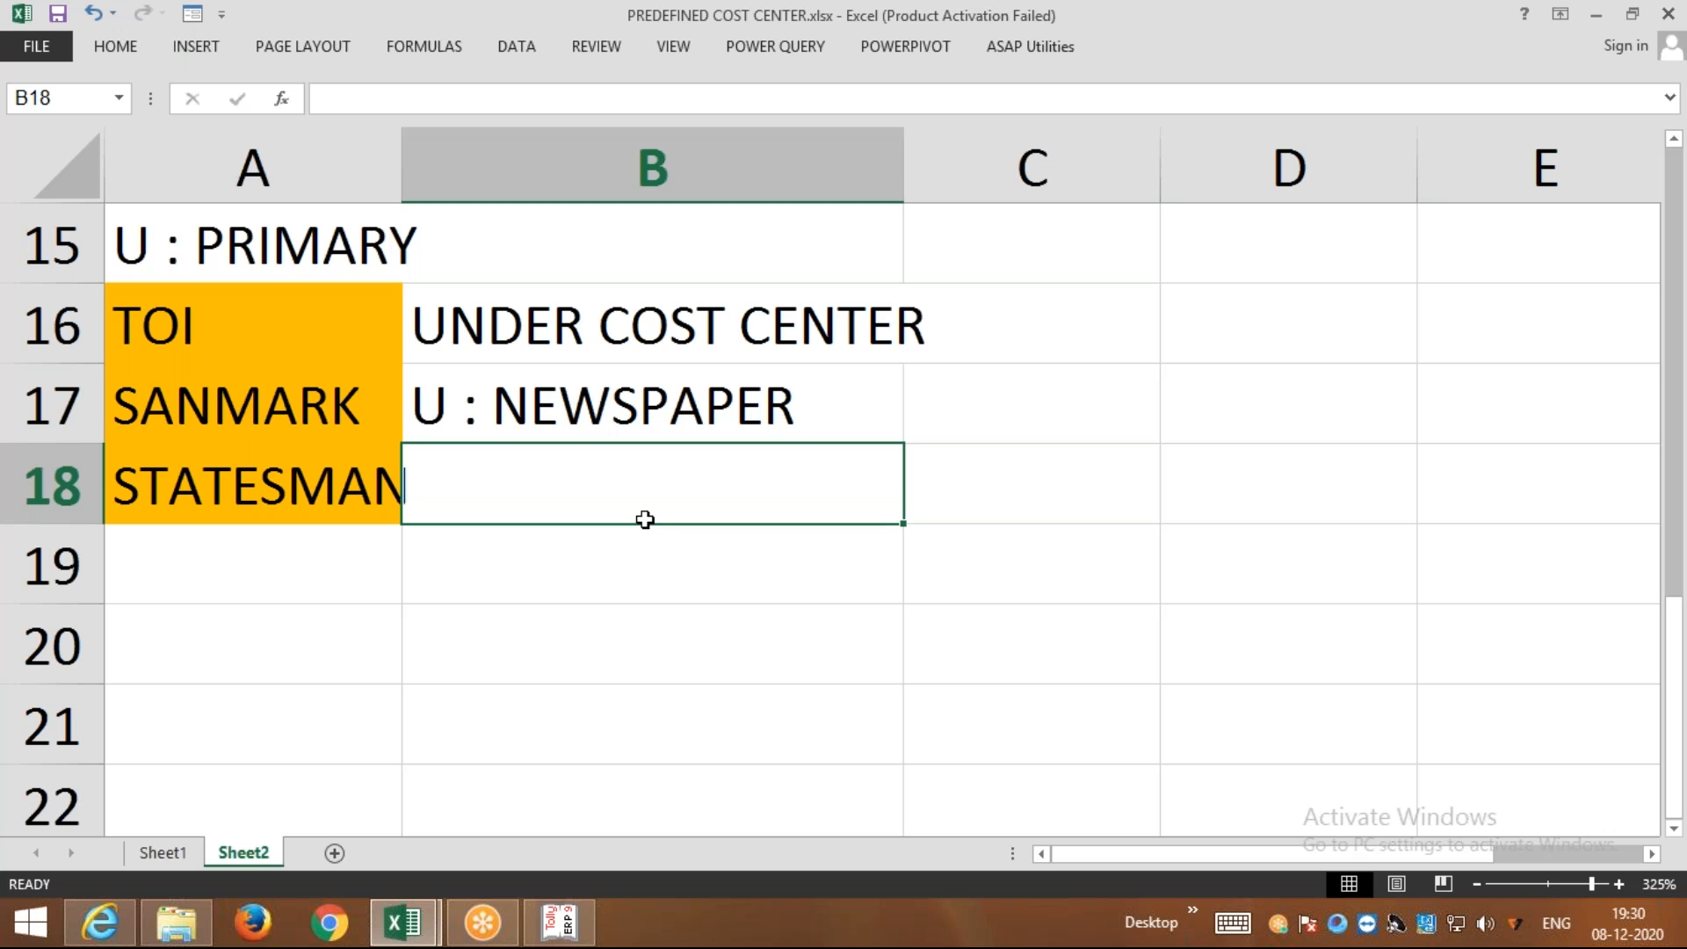
Review the NEWS PAPER, COST CENTER and U : PRIMARY block in A13:A15
{"action": "scroll", "coordinate": [645, 519], "scroll_direction": "up", "scroll_amount": 1}
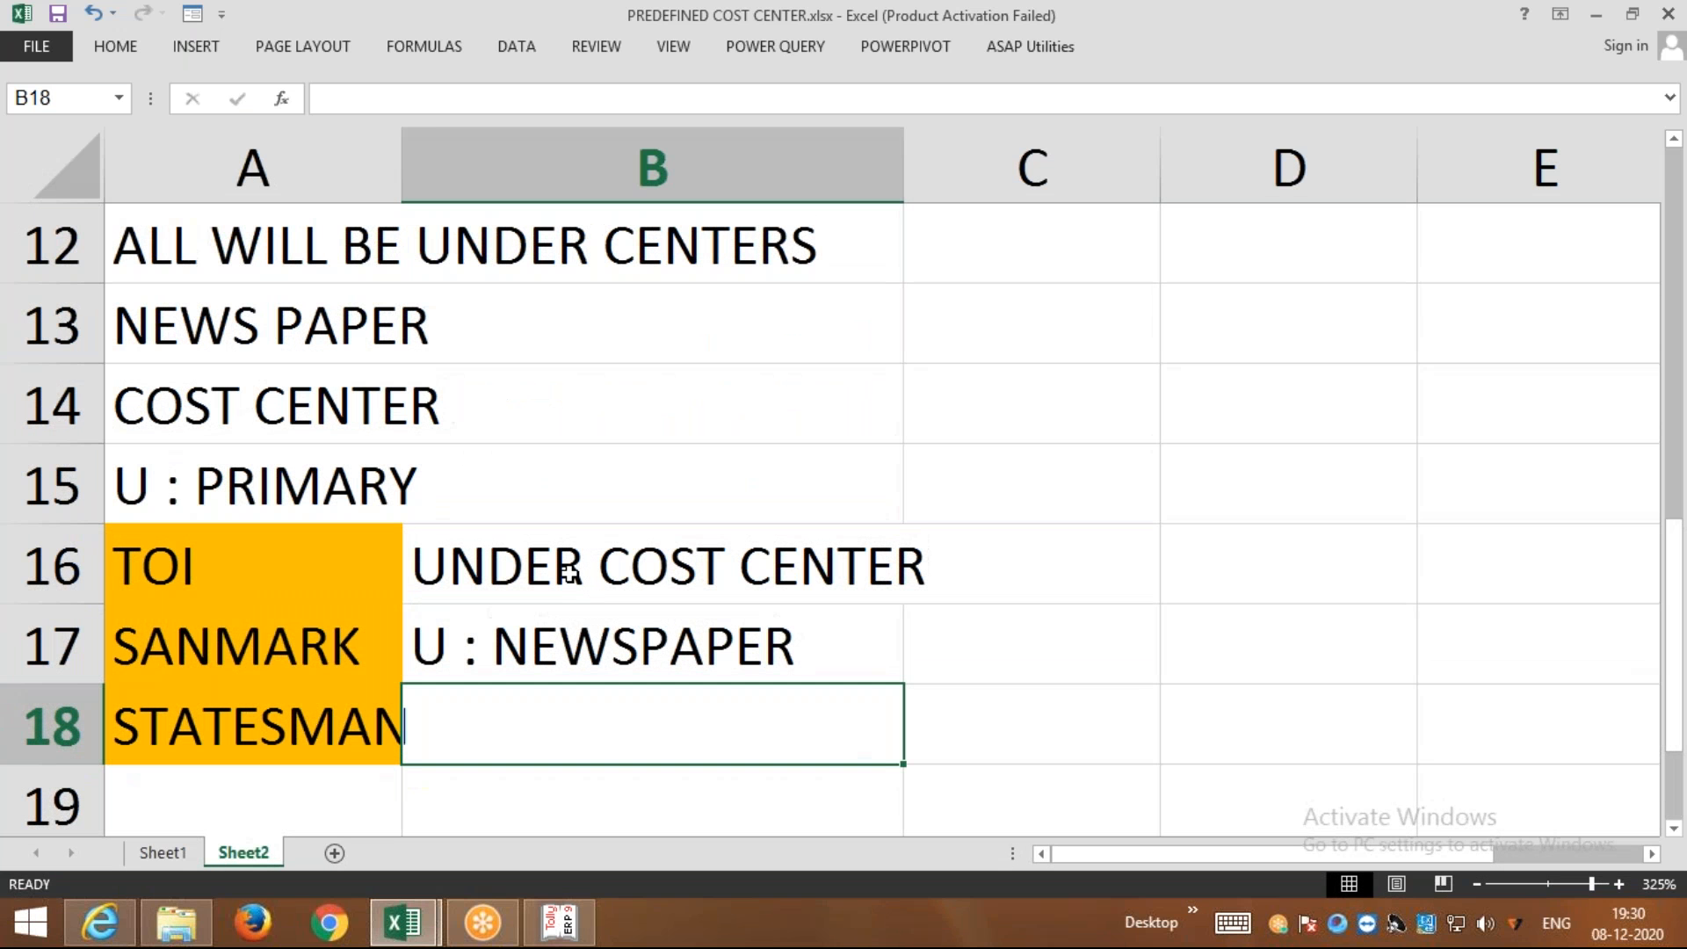
{"action": "left_click", "coordinate": [216, 330]}
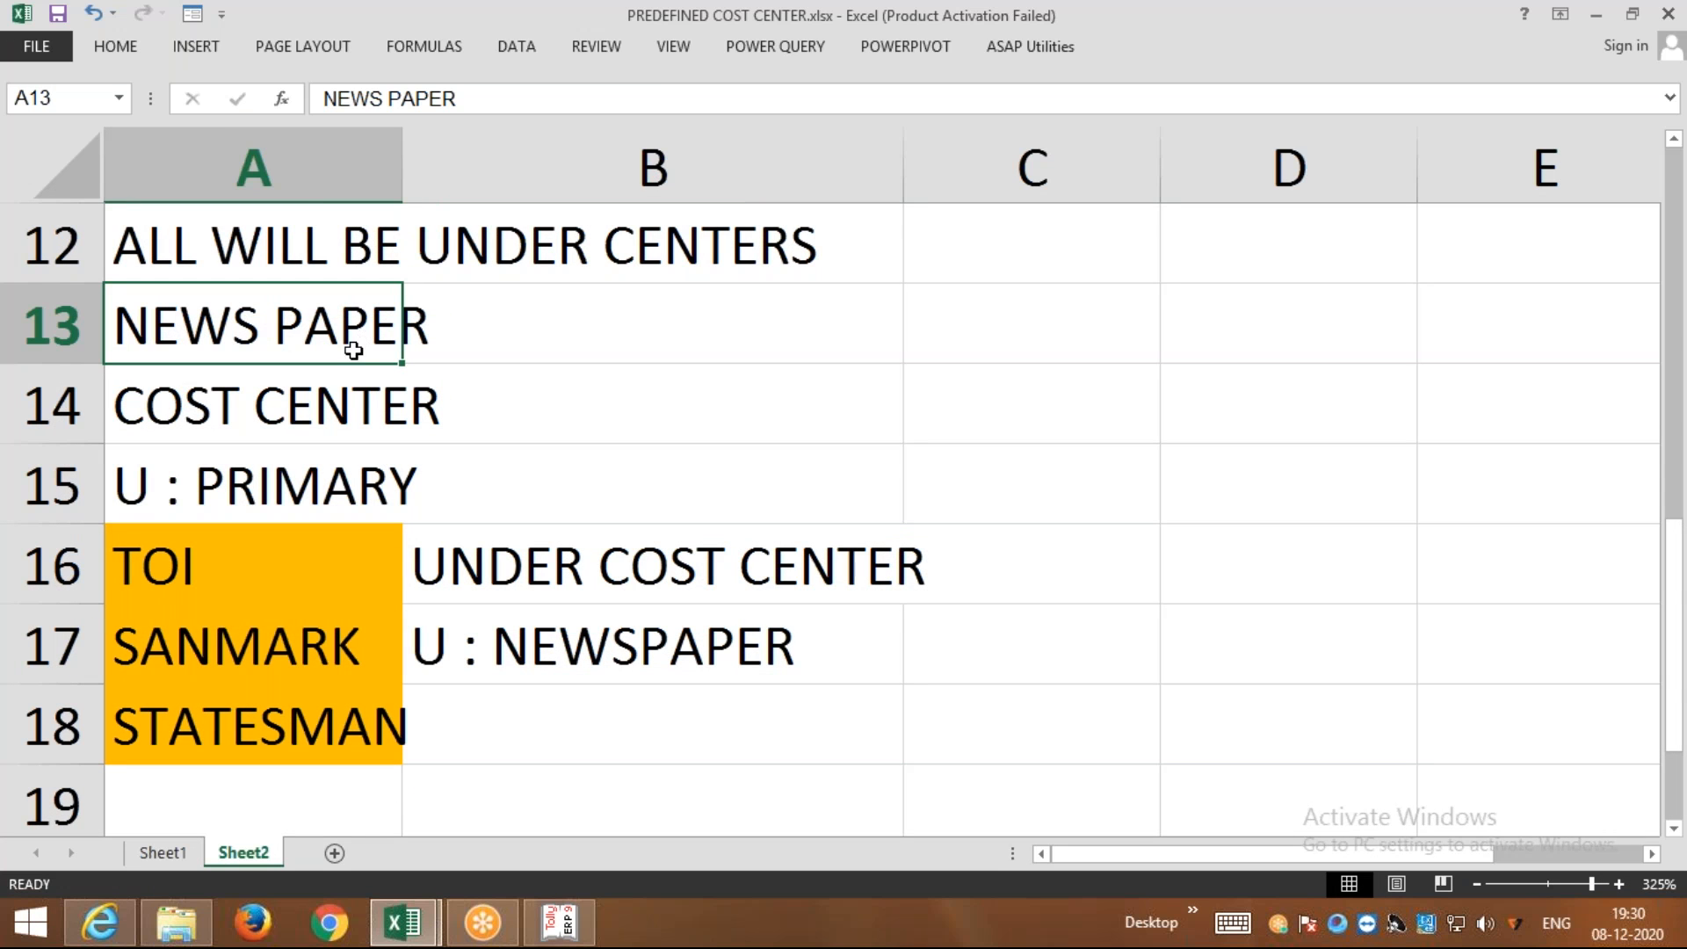
{"action": "left_click_drag", "start_coordinate": [196, 331], "coordinate": [300, 467]}
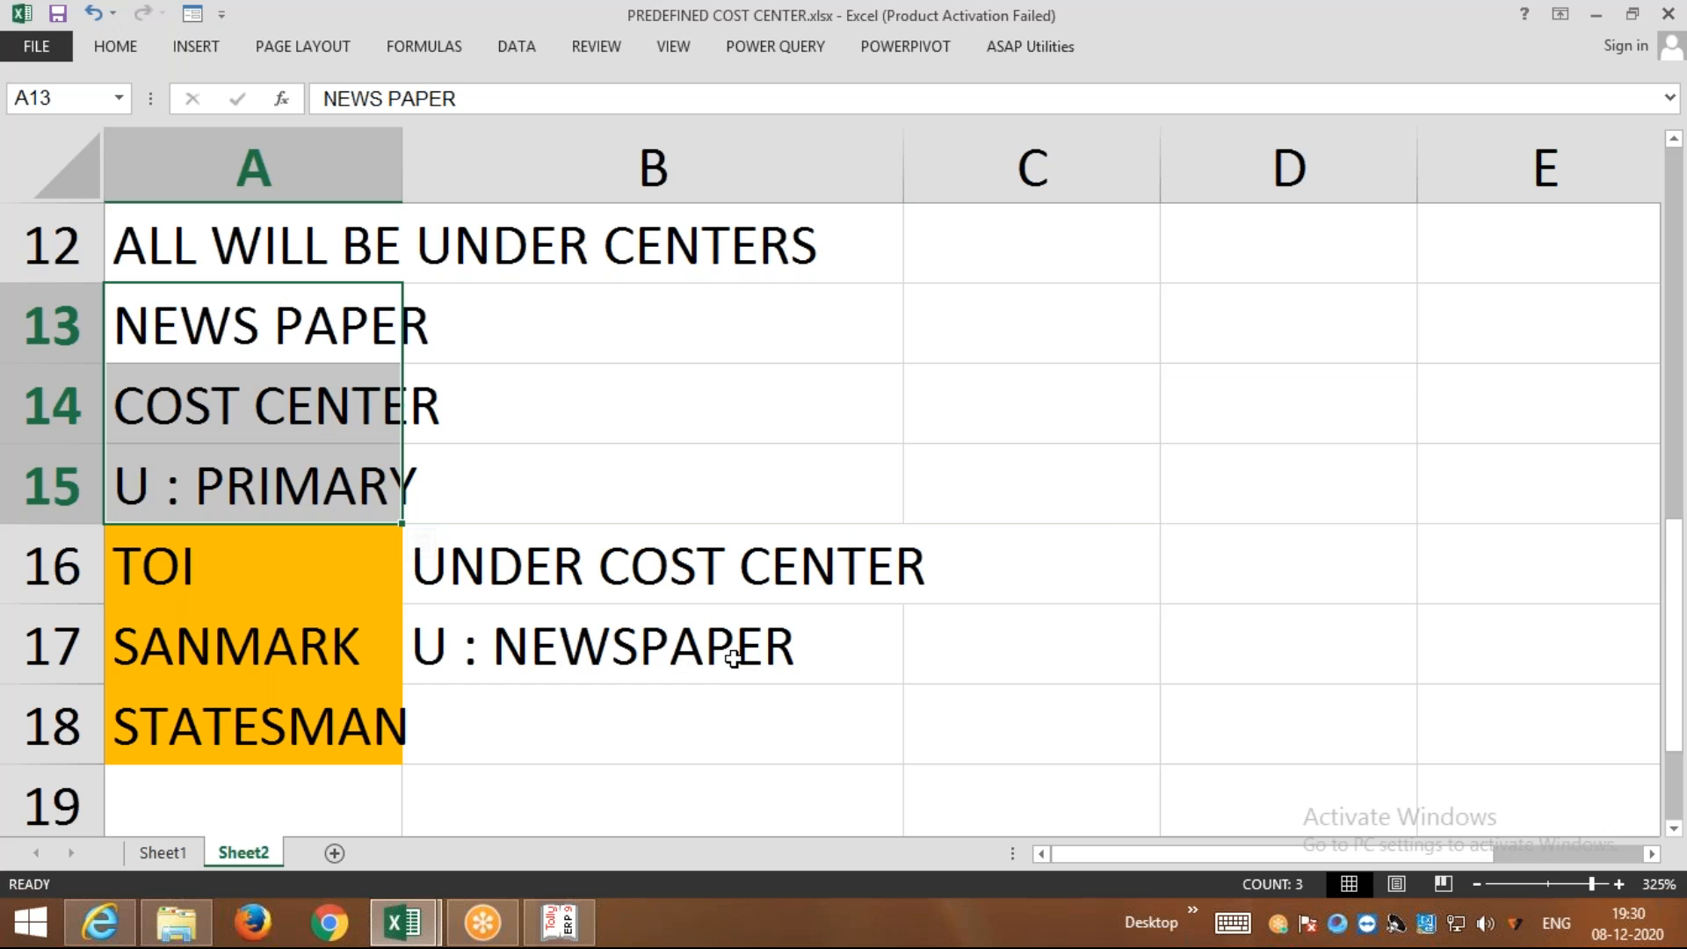
Switch to Tally.ERP 9, quit the blank receipt voucher and open Accounts Info. from the Gateway of Tally
{"action": "left_click", "coordinate": [562, 925]}
{"action": "key", "text": "Escape"}
{"action": "key", "text": "Return"}
{"action": "key", "text": "Escape"}
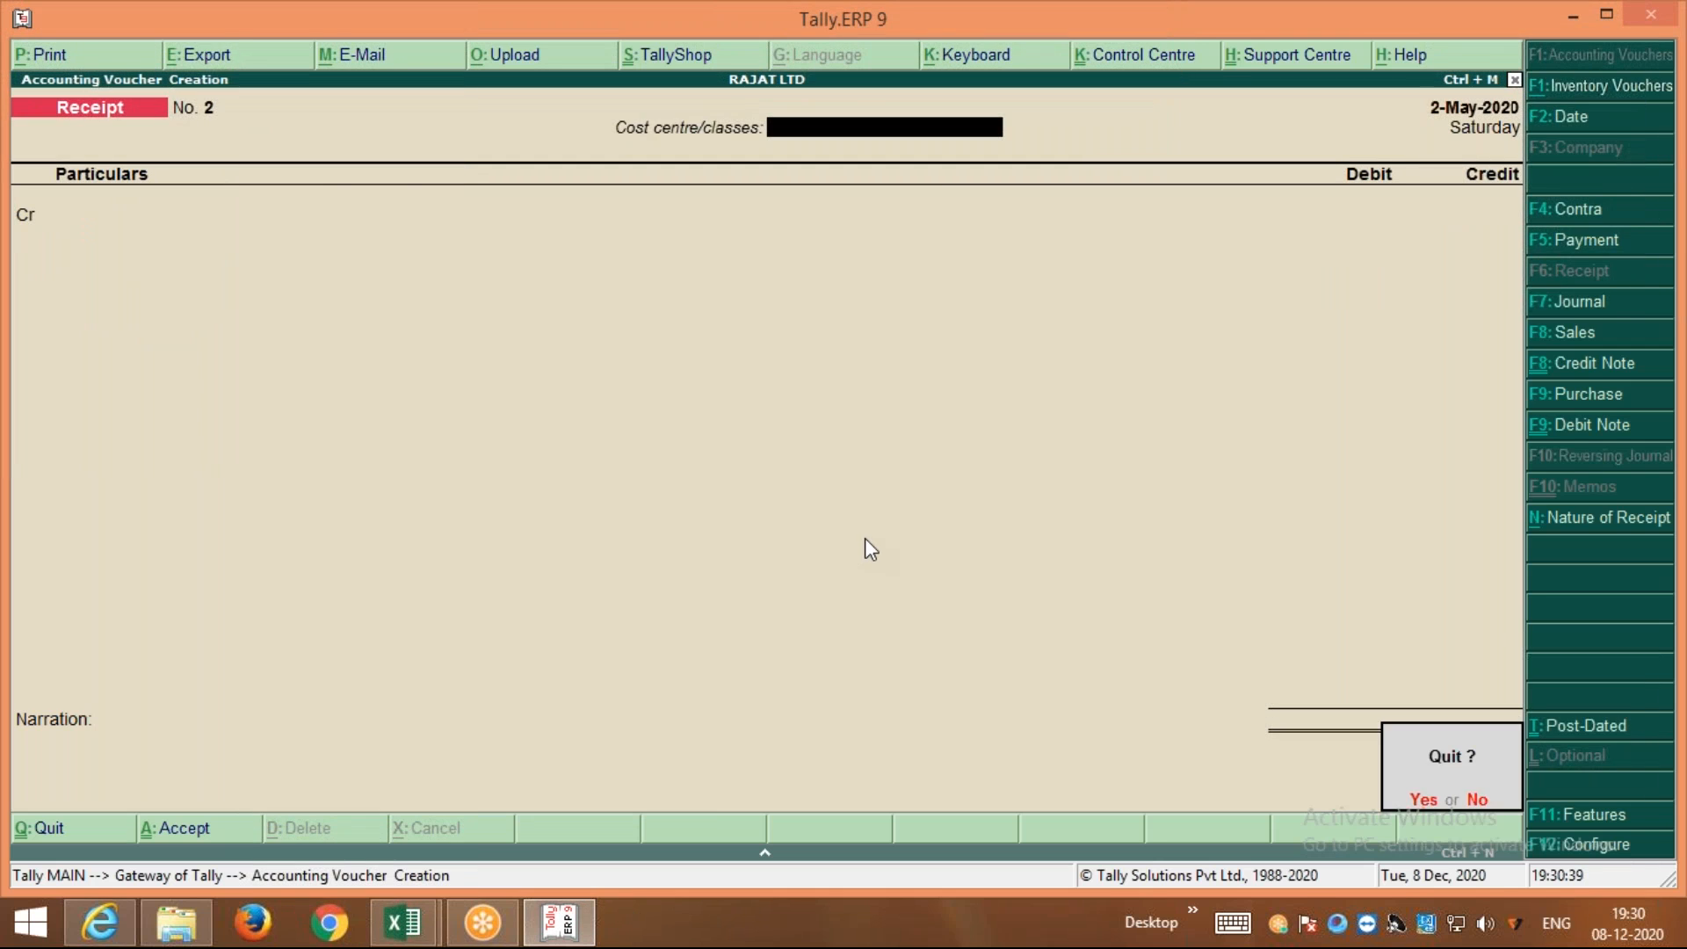
{"action": "key", "text": "Return"}
{"action": "key", "text": "Up"}
{"action": "key", "text": "Up"}
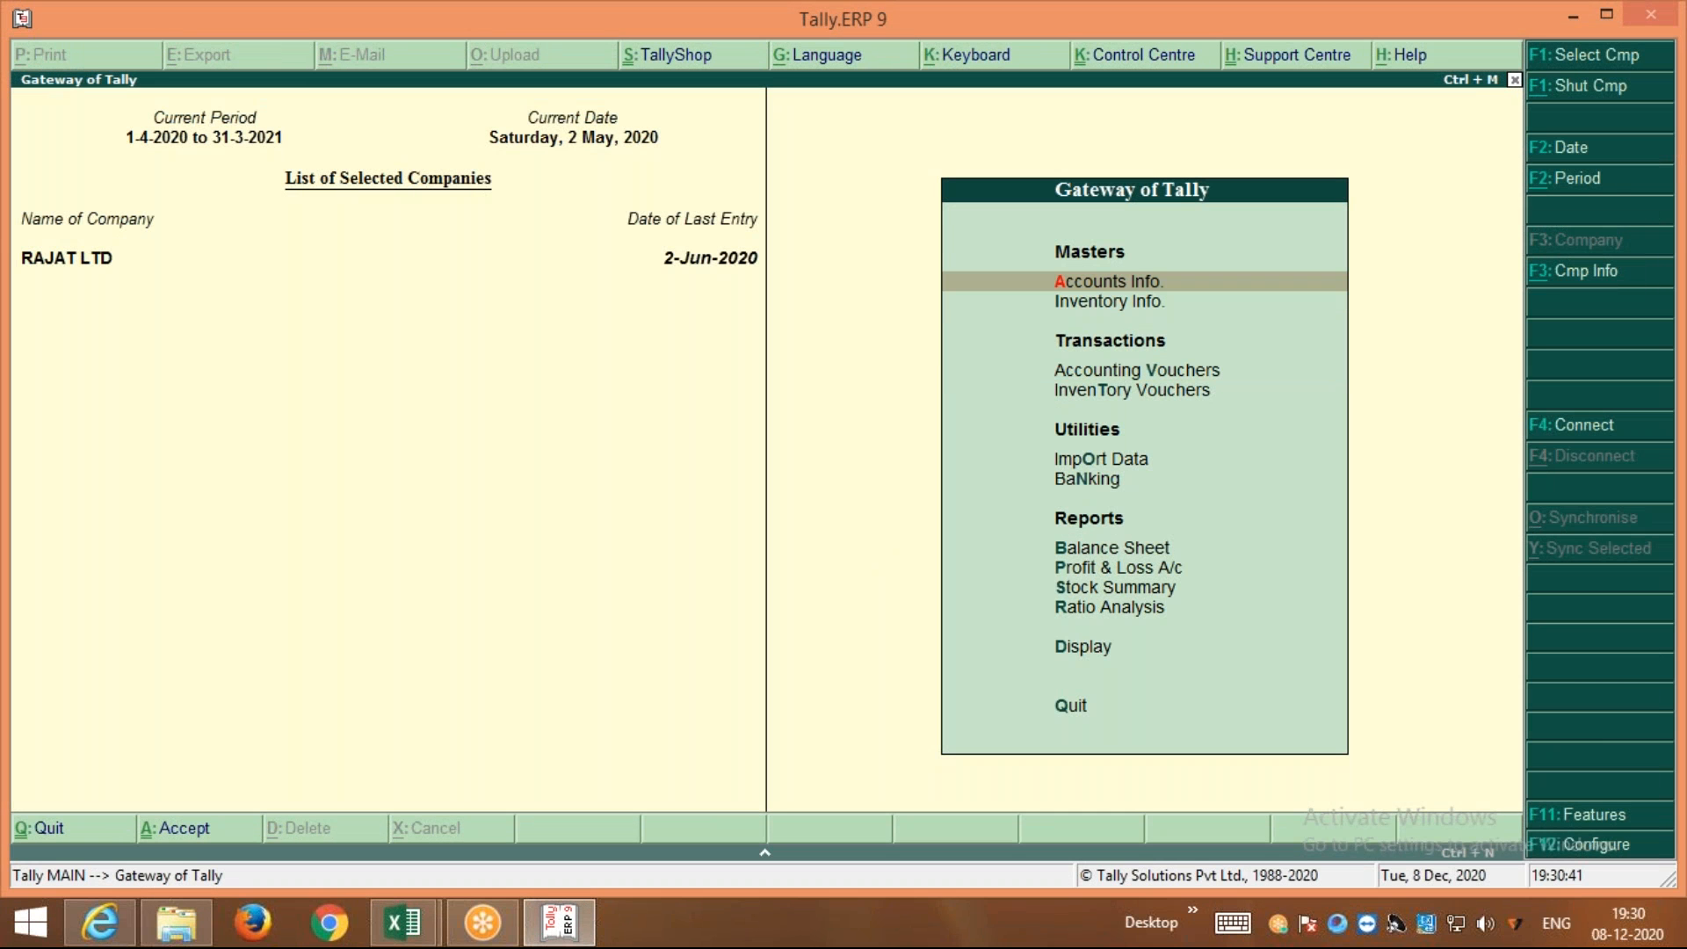
{"action": "key", "text": "Return"}
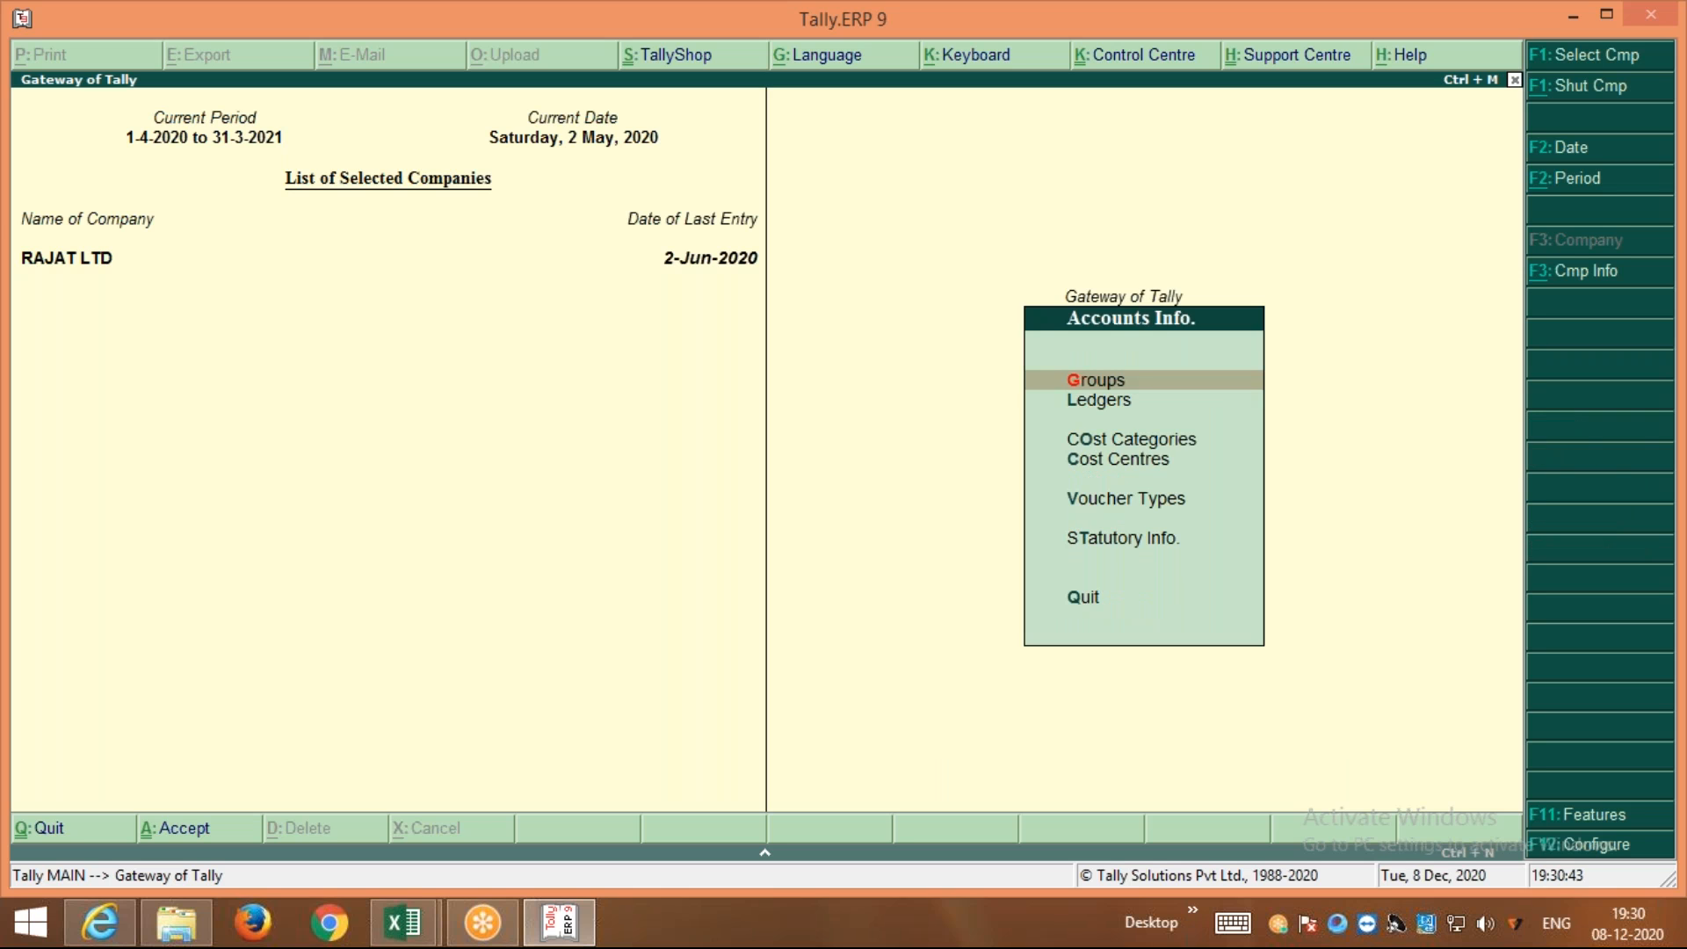
{"action": "key", "text": "Down"}
{"action": "key", "text": "Return"}
{"action": "key", "text": "Escape"}
{"action": "key", "text": "Escape"}
{"action": "key", "text": "Return"}
Create a single cost category named ADV EXP with allocation of non-revenue items set to Yes, and save it
{"action": "key", "text": "Down"}
{"action": "key", "text": "Down"}
{"action": "key", "text": "Return"}
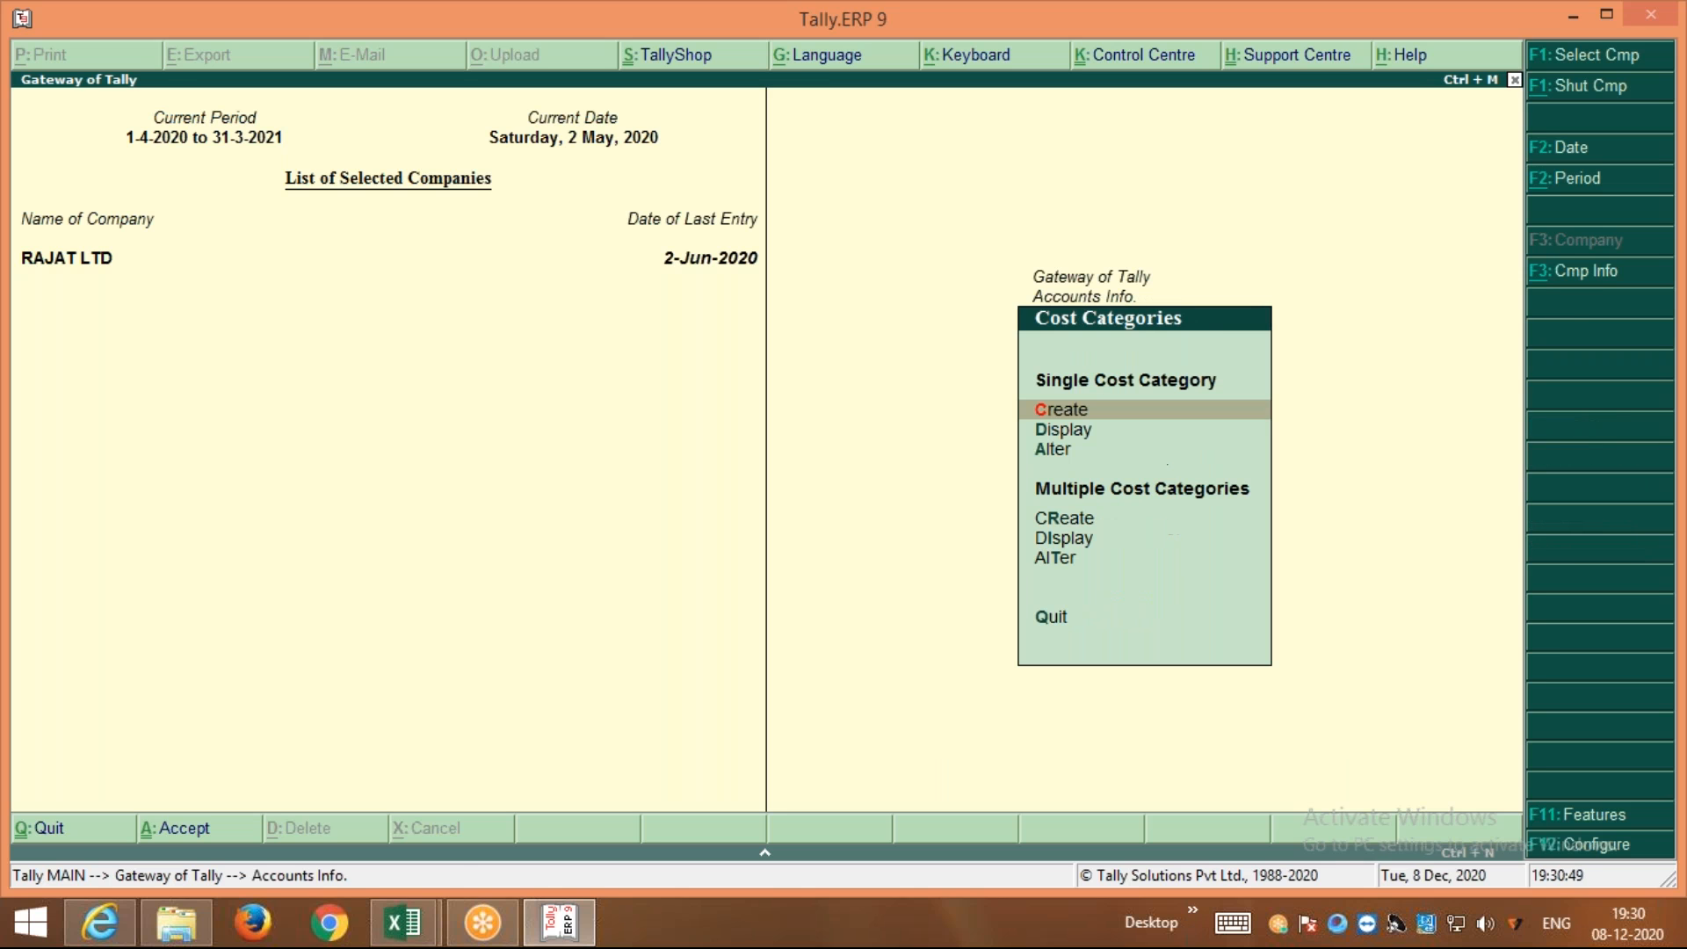
{"action": "key", "text": "Return"}
{"action": "type", "text": "ADV EXP"}
{"action": "key", "text": "Return"}
{"action": "key", "text": "Return"}
{"action": "key", "text": "Return"}
{"action": "type", "text": "Y"}
{"action": "key", "text": "Return"}
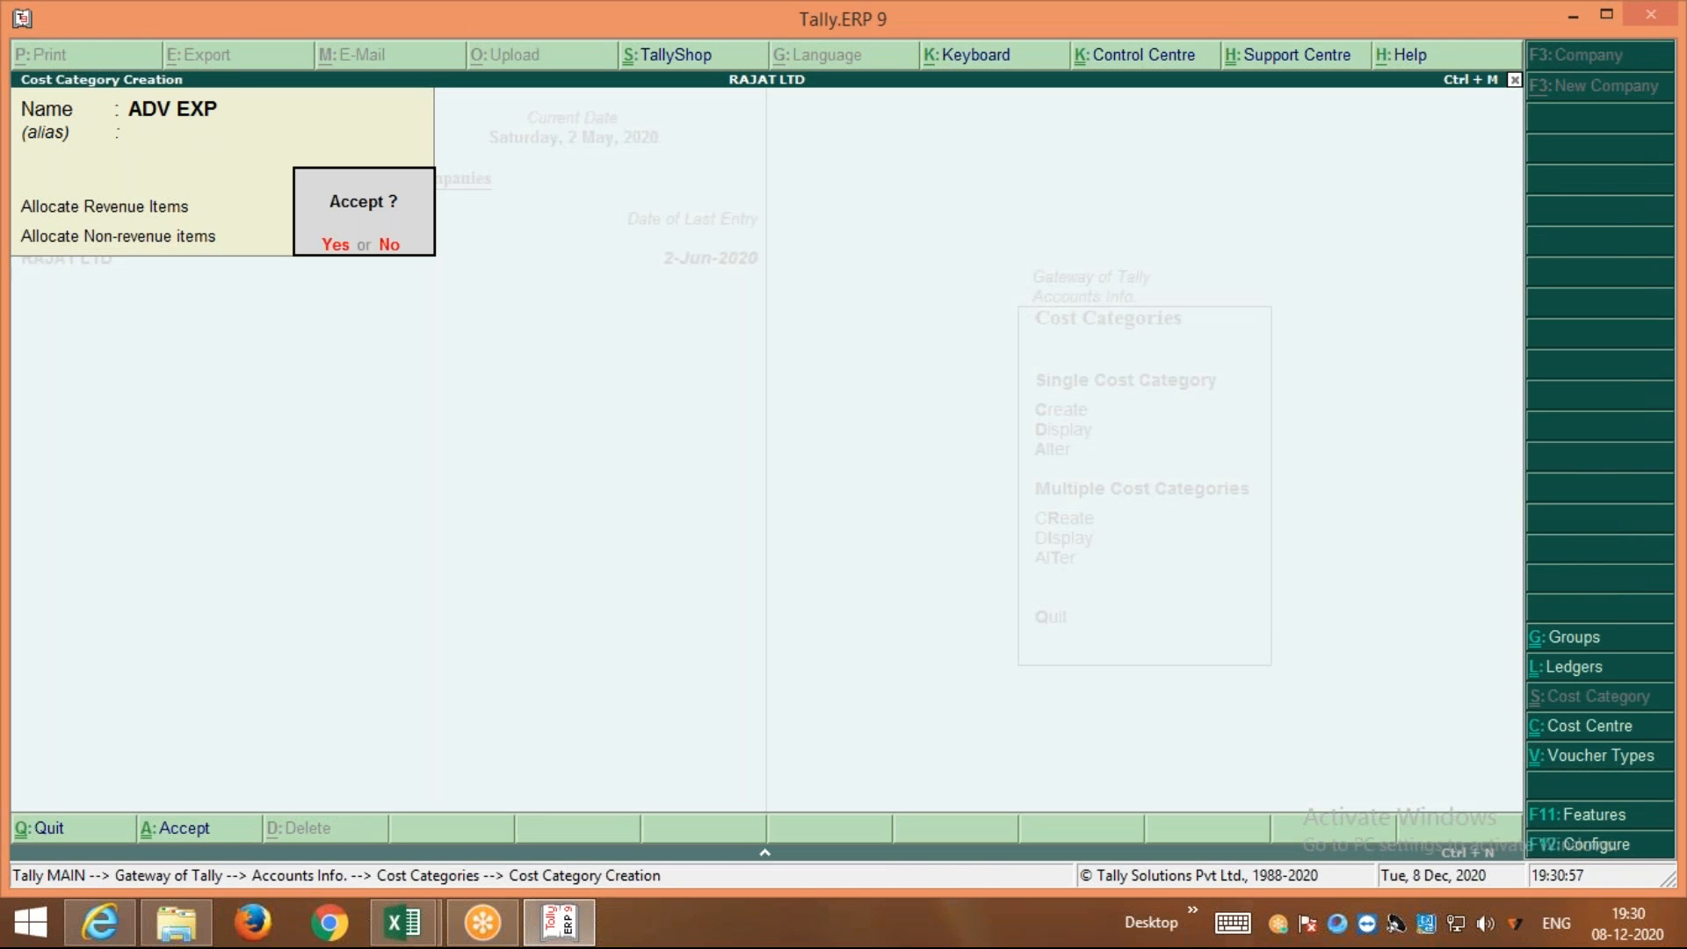
{"action": "key", "text": "Escape"}
{"action": "key", "text": "Escape"}
{"action": "key", "text": "y"}
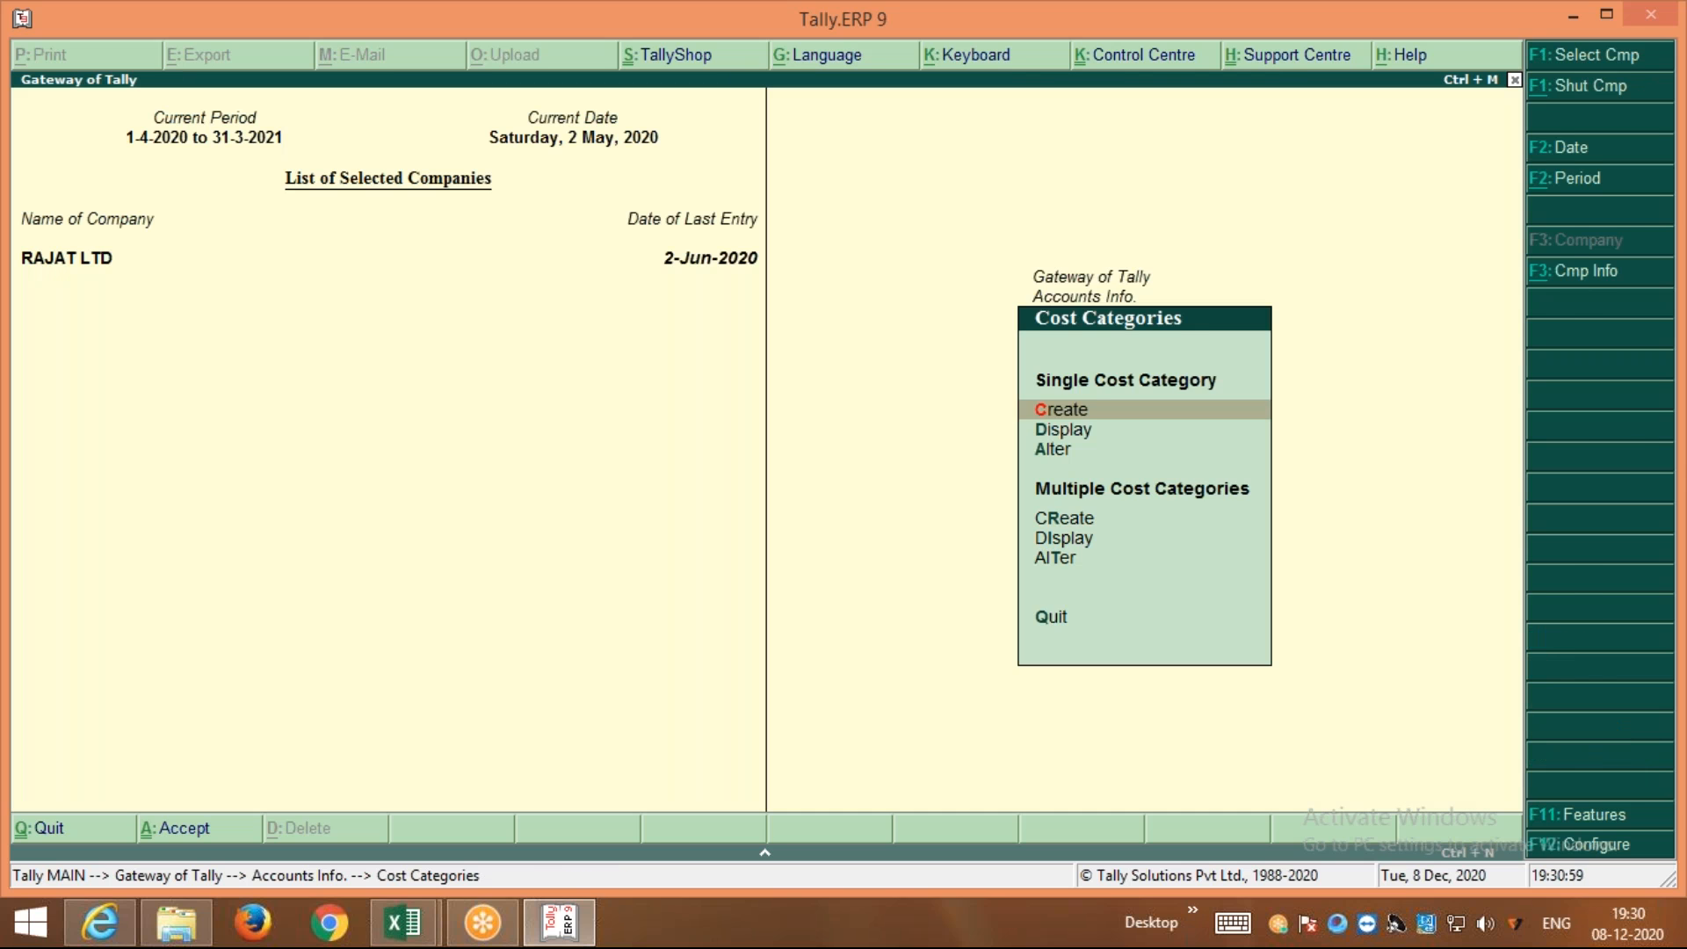
Start creating a single cost centre and set its category to ADV EXP
{"action": "key", "text": "Escape"}
{"action": "key", "text": "Down"}
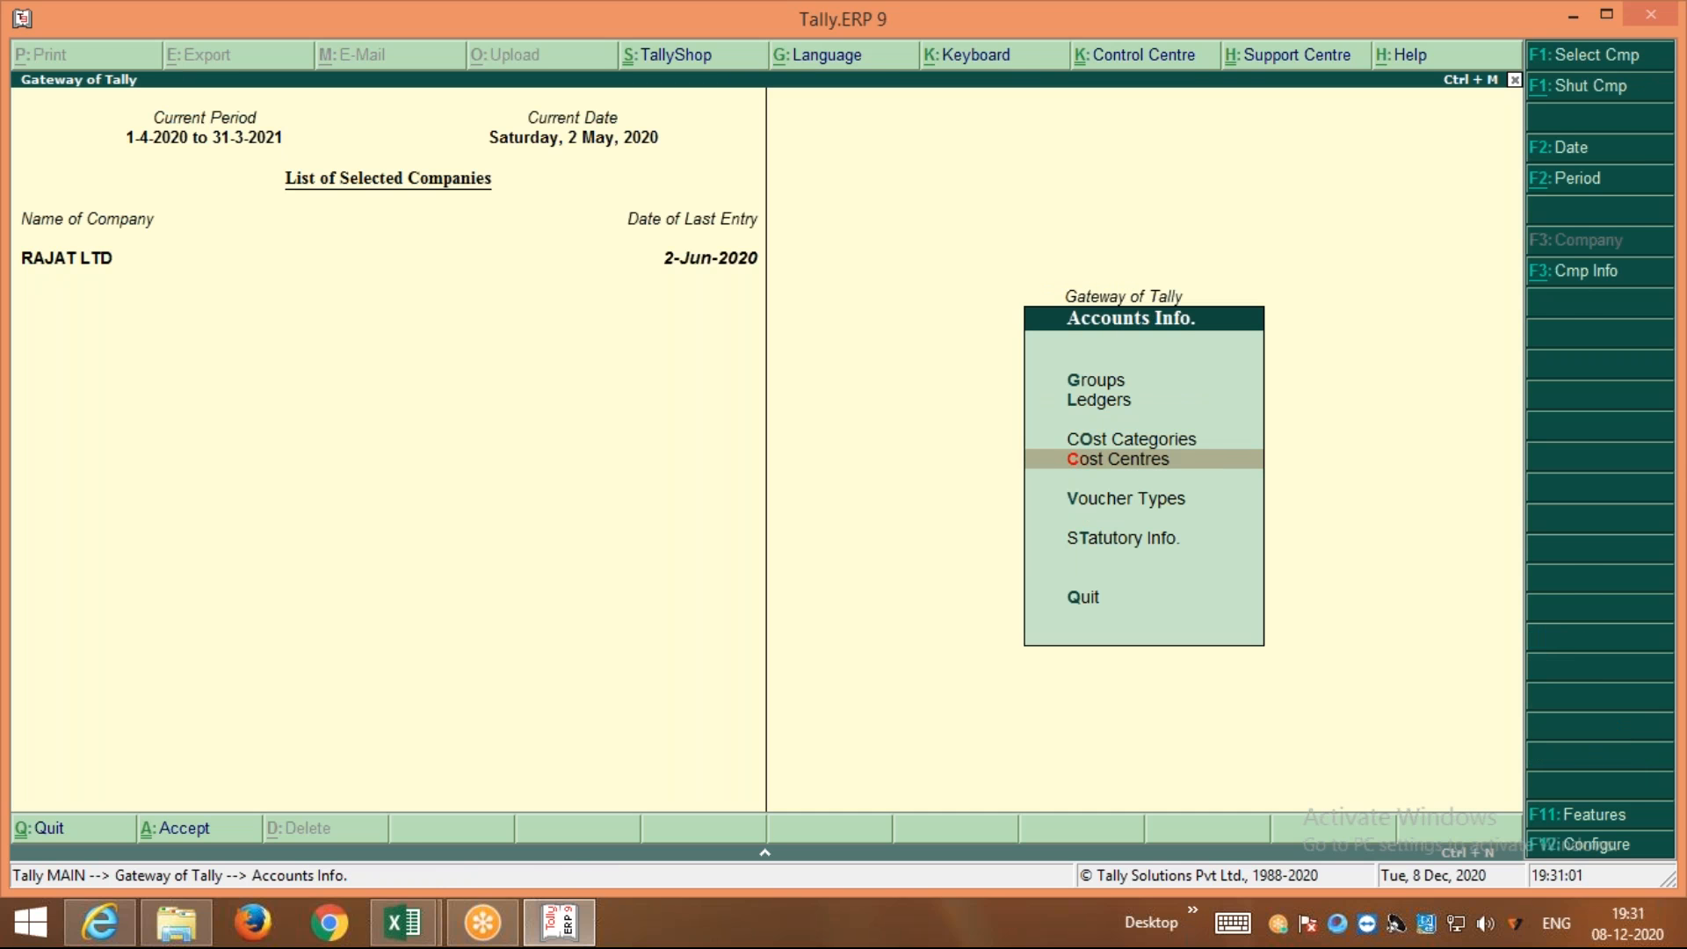
{"action": "key", "text": "Return"}
{"action": "key", "text": "Return"}
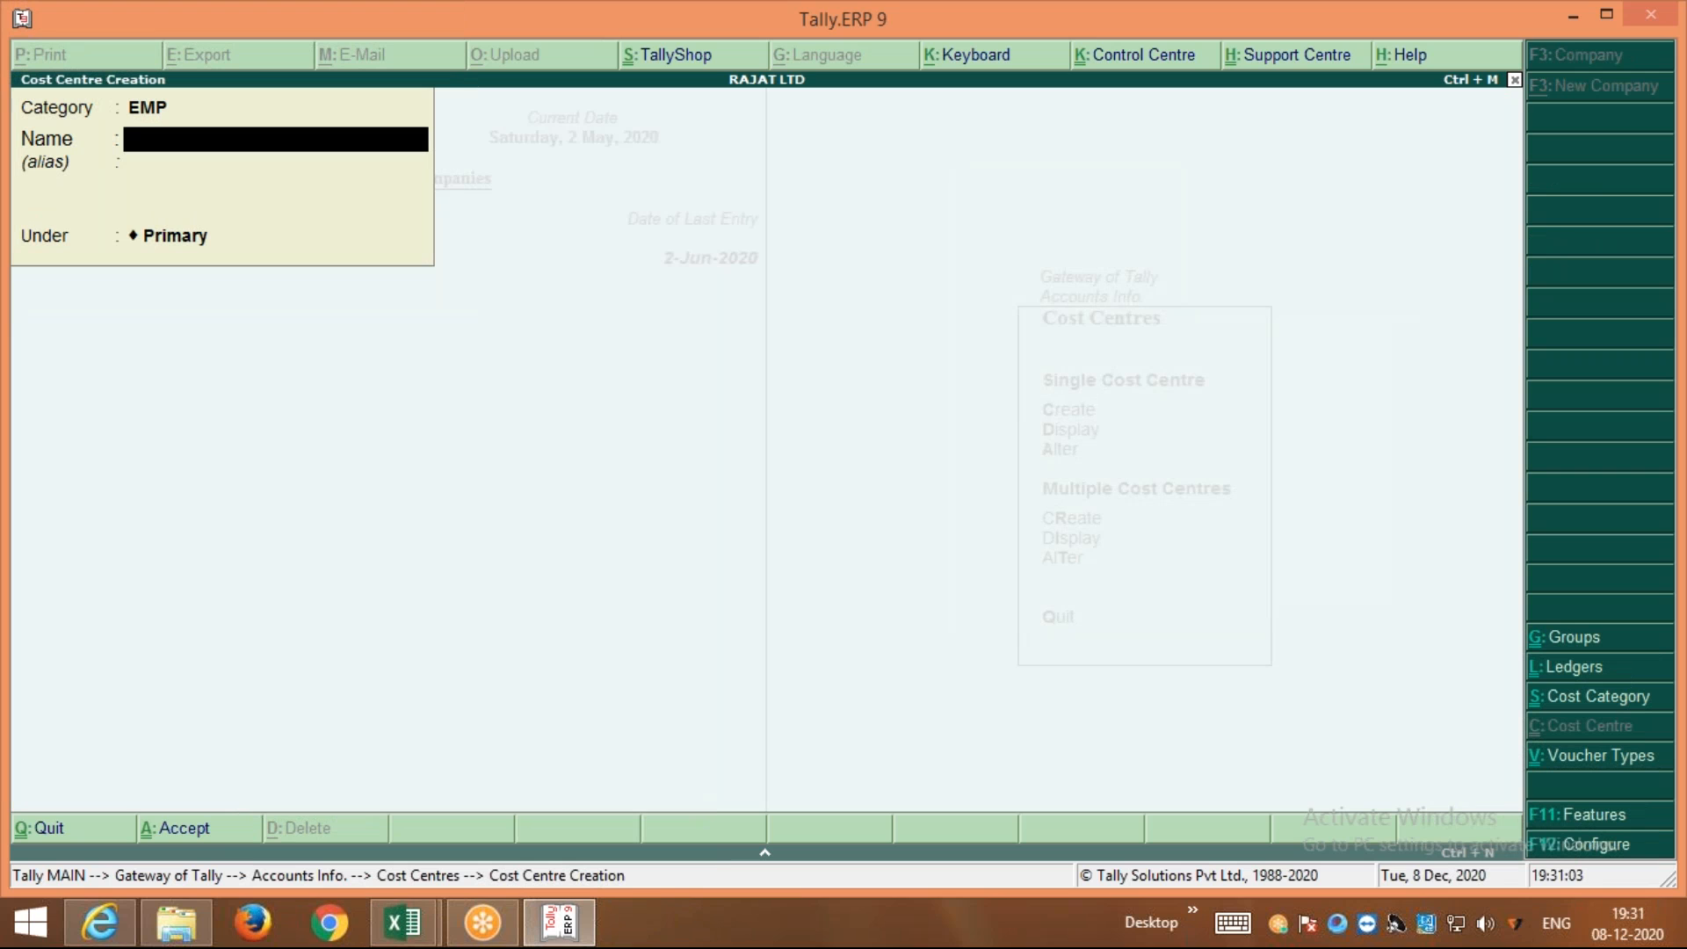
{"action": "key", "text": "BackSpace"}
{"action": "key", "text": "BackSpace"}
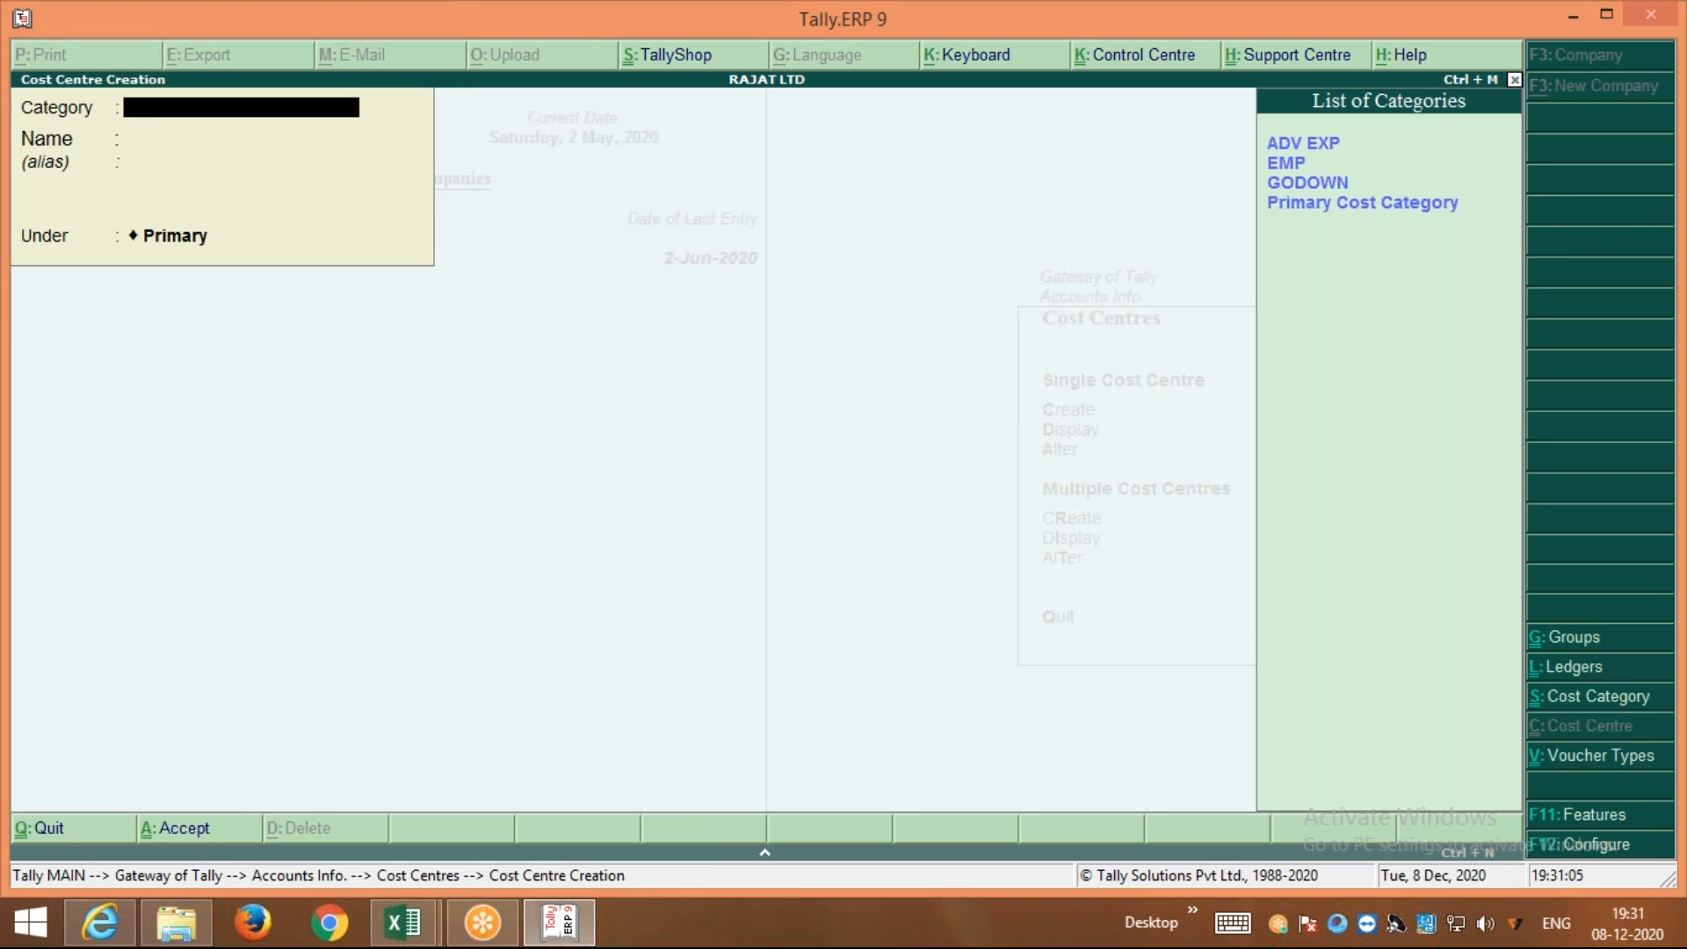
{"action": "key", "text": "Up"}
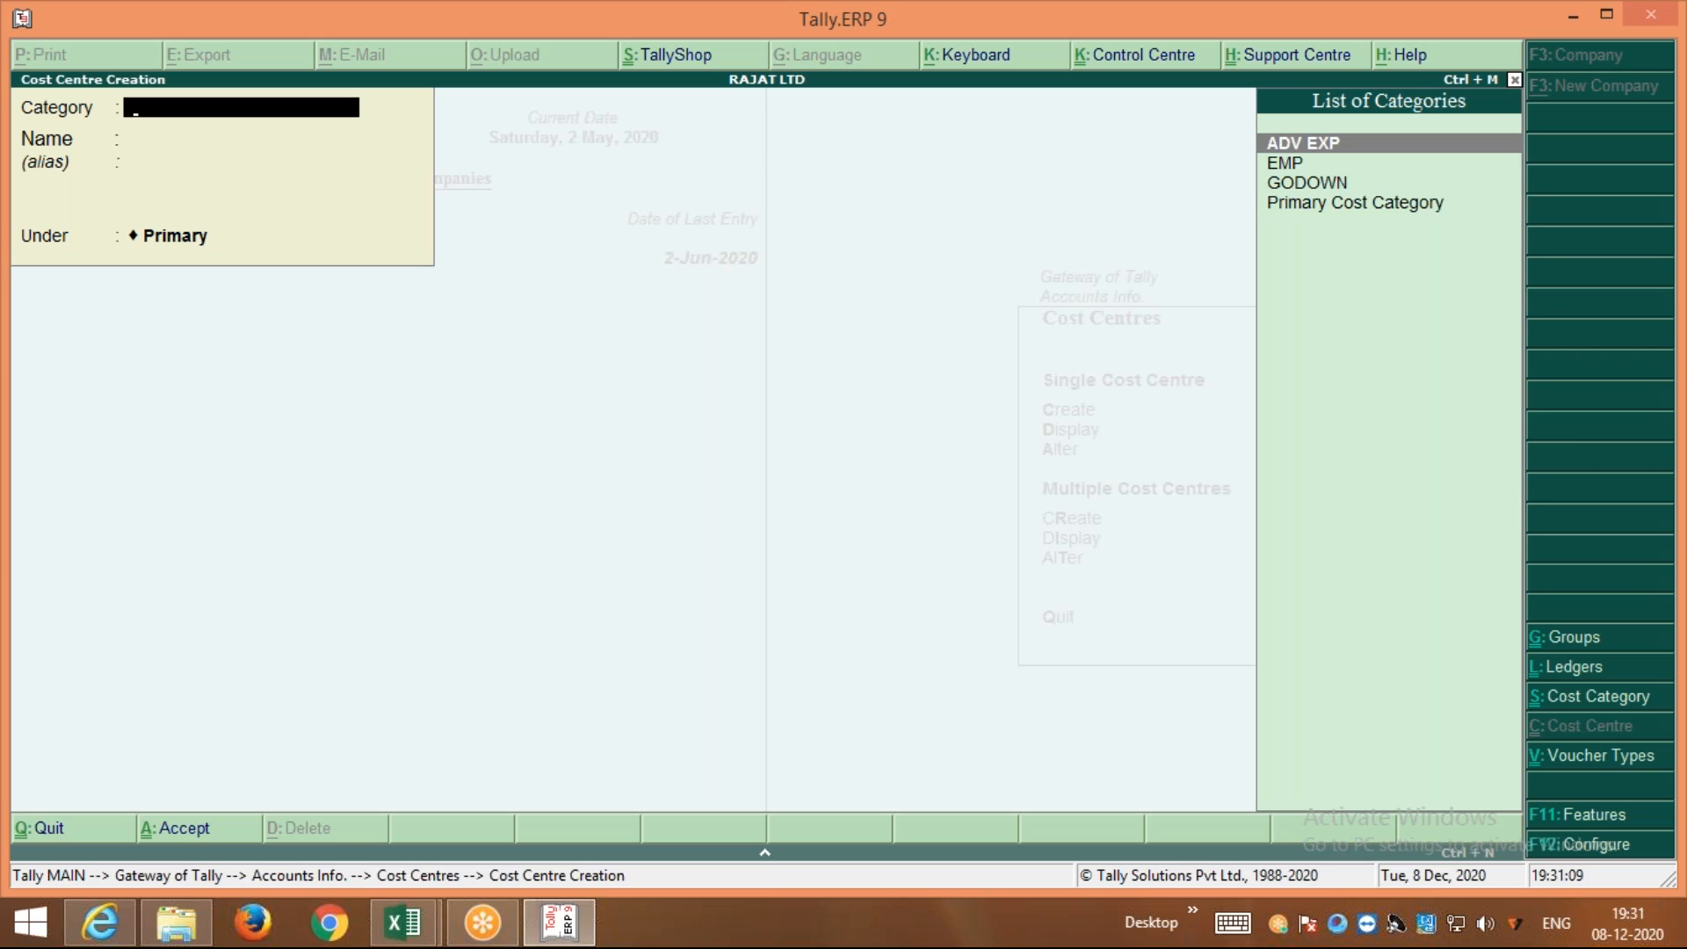
{"action": "key", "text": "Return"}
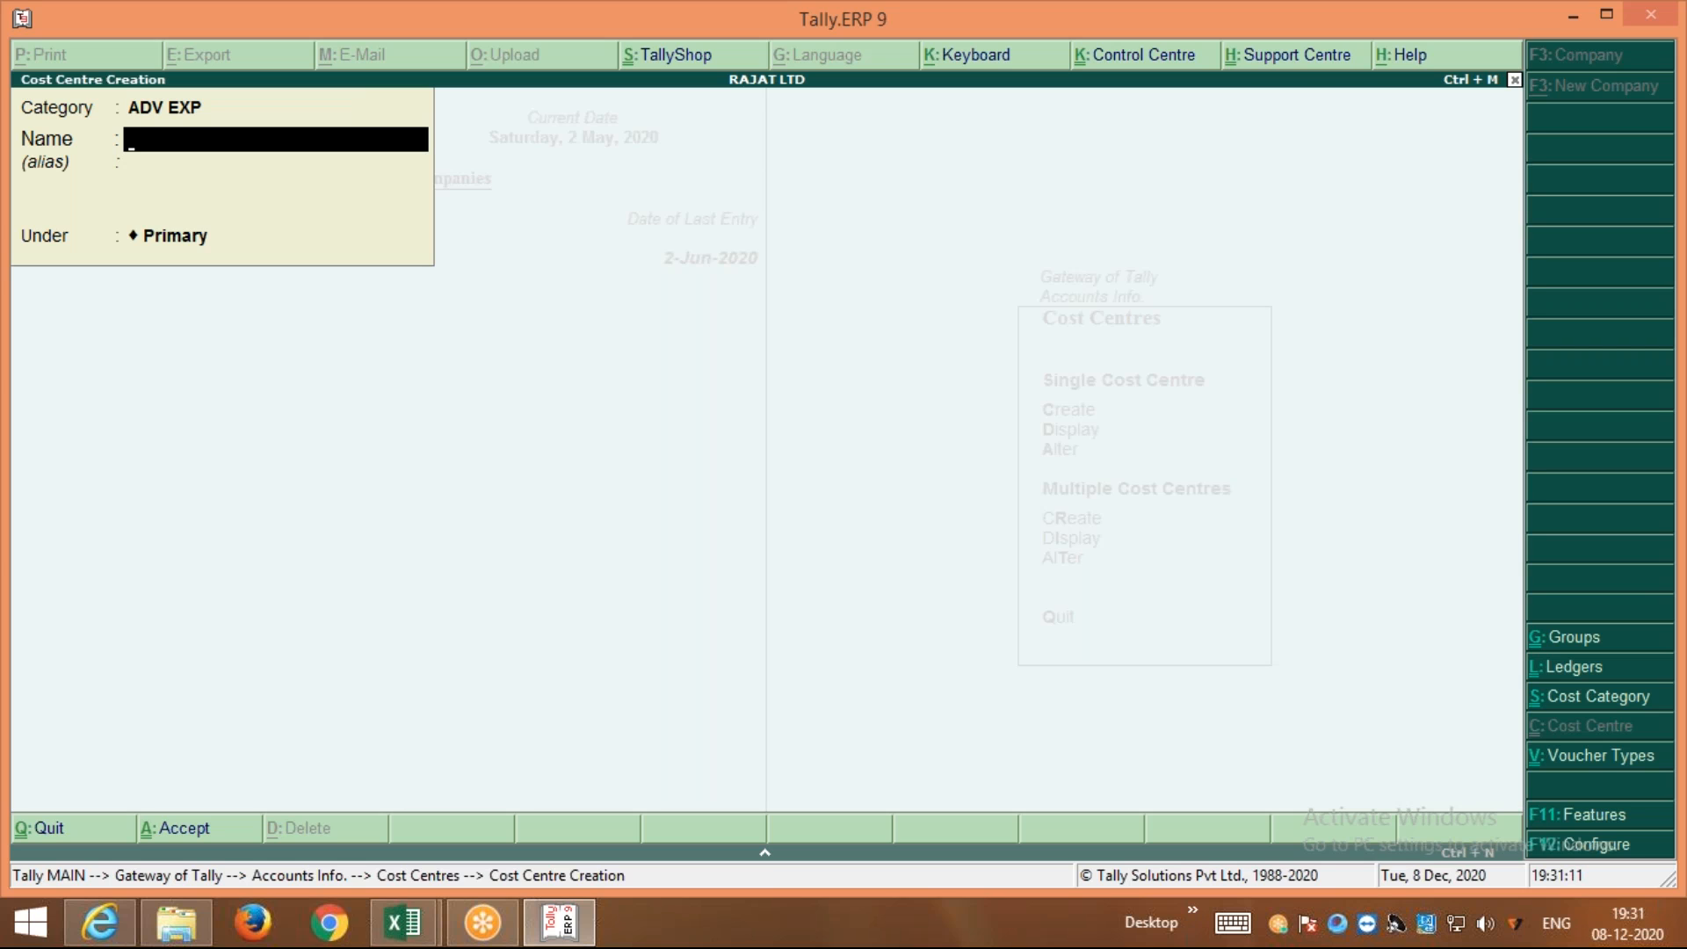
Name the ADV EXP cost centre NEWS PAPER, place it under Primary and save it
{"action": "type", "text": "NEWS PAPER"}
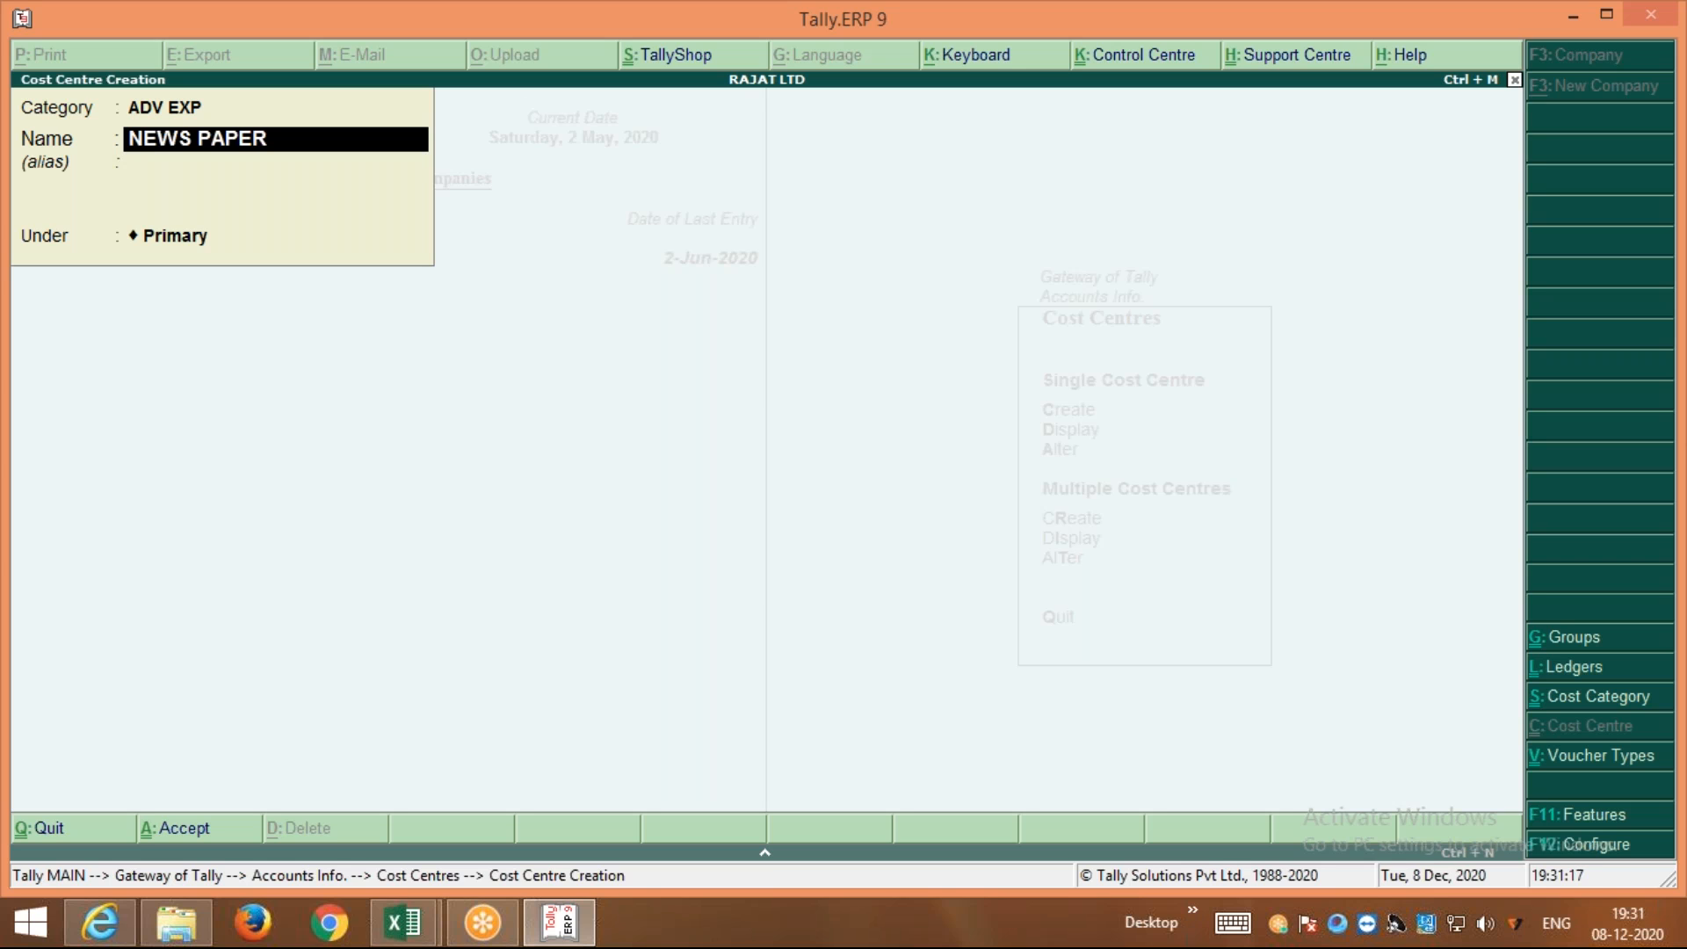
{"action": "key", "text": "Return"}
{"action": "key", "text": "Return"}
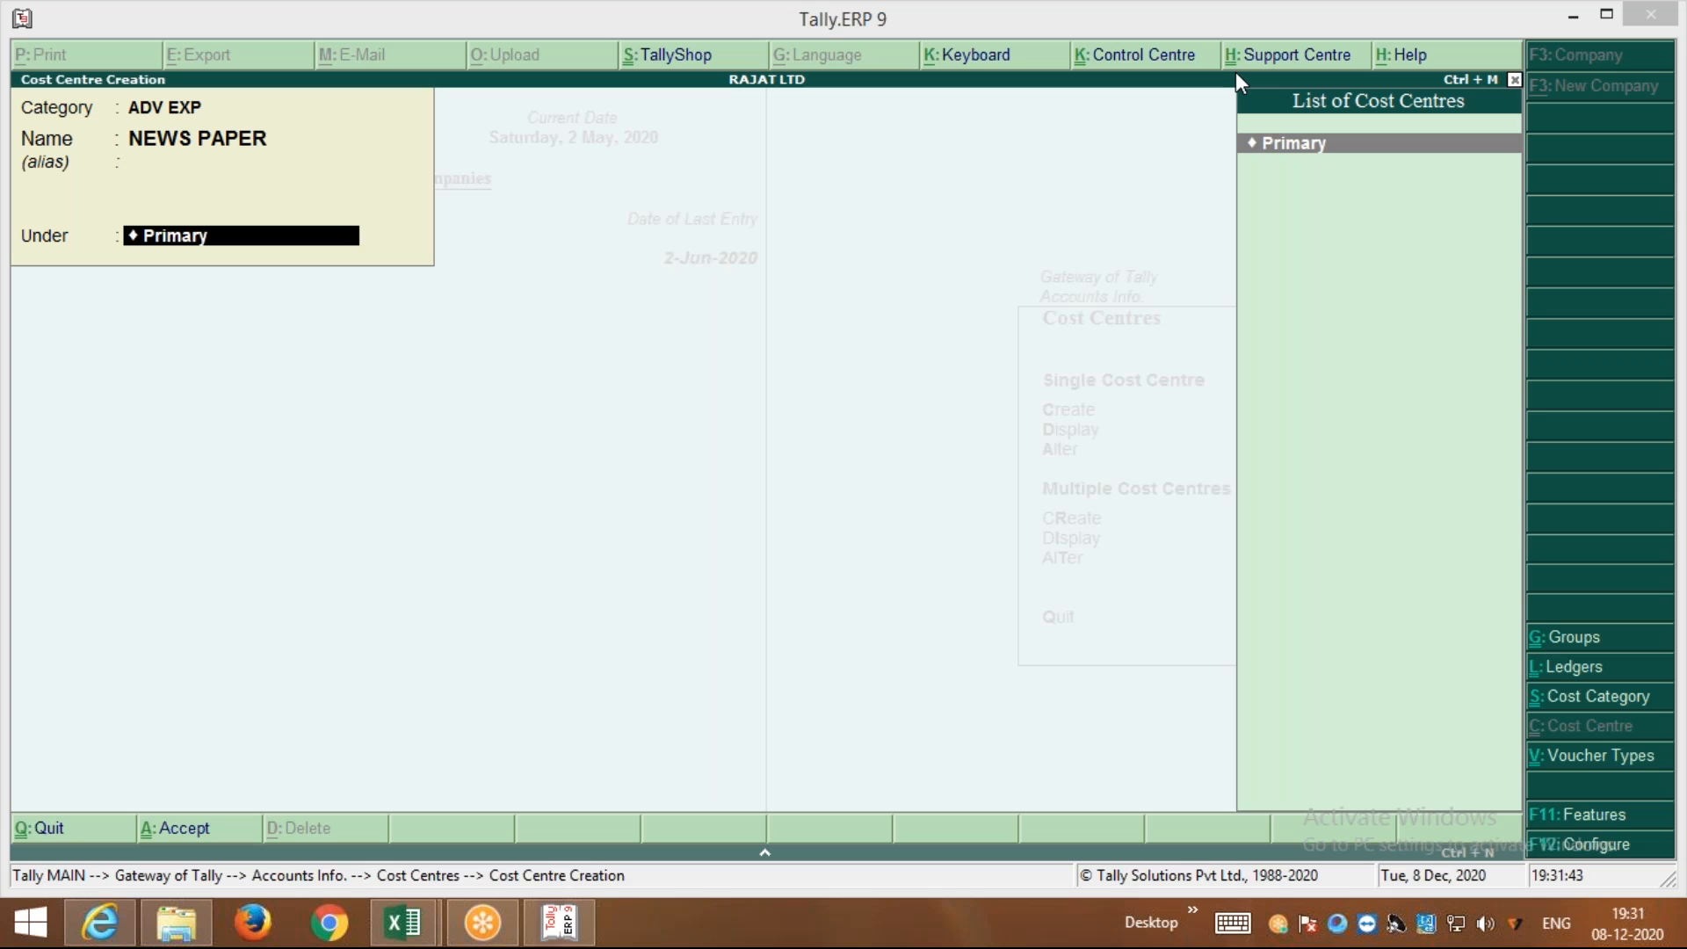
{"action": "left_click", "coordinate": [408, 208]}
{"action": "key", "text": "Return"}
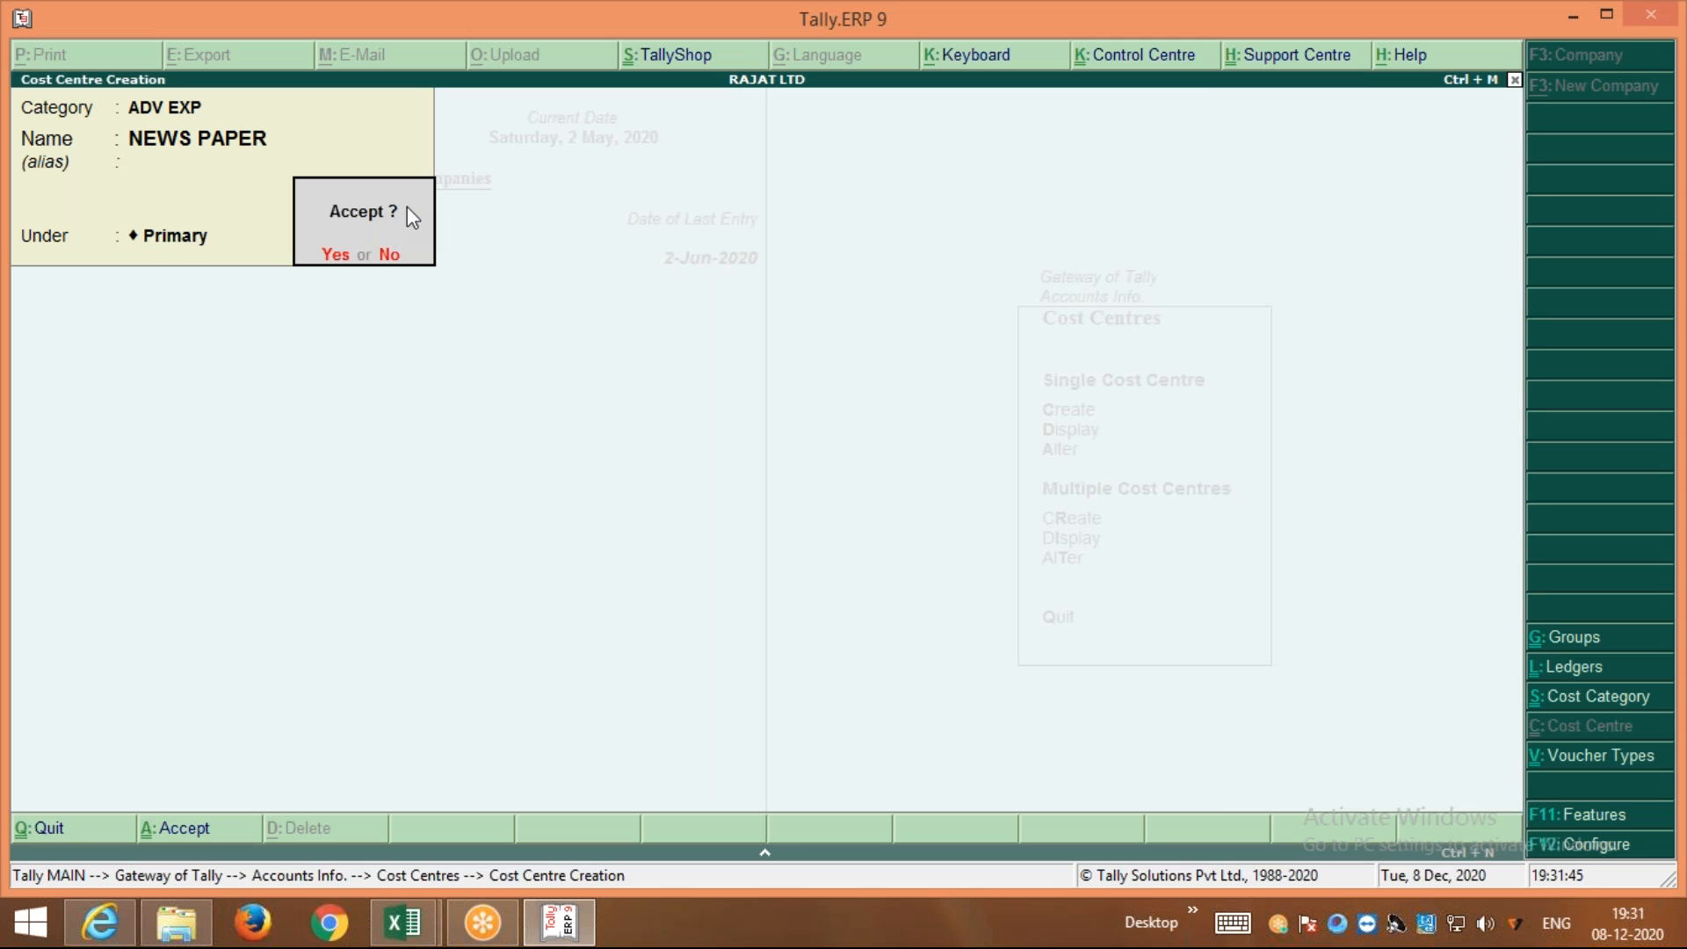
{"action": "key", "text": "Return"}
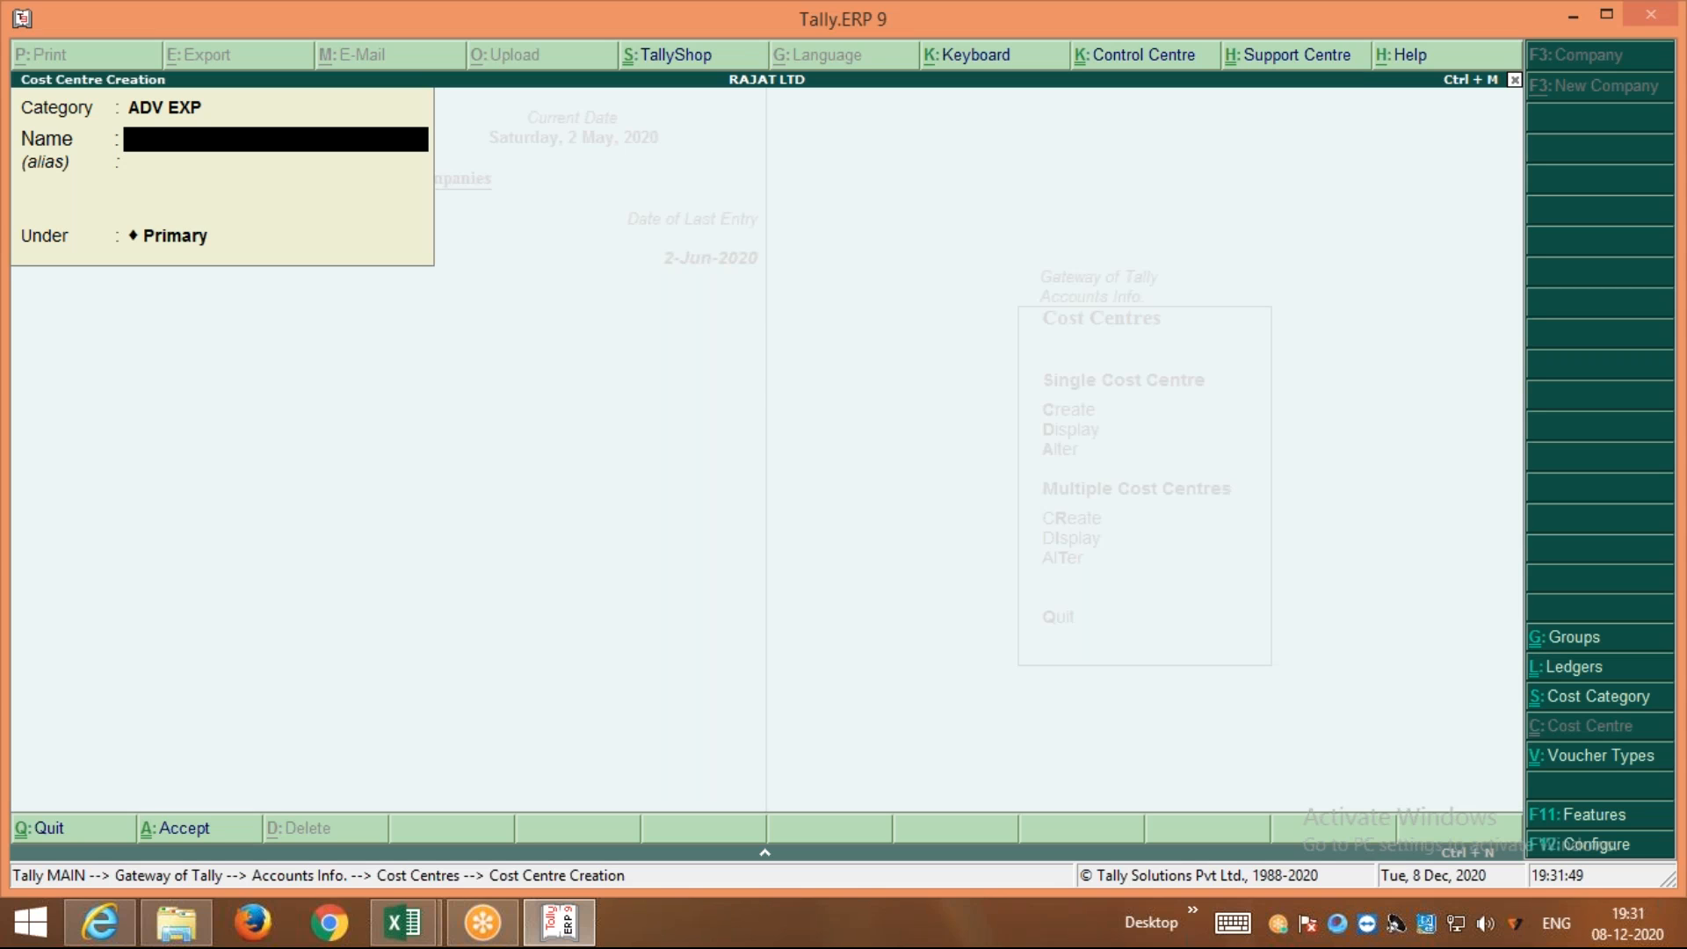
Create a cost centre named TOI under NEWS PAPER in the ADV EXP category and save it
{"action": "type", "text": "TOI"}
{"action": "key", "text": "Return"}
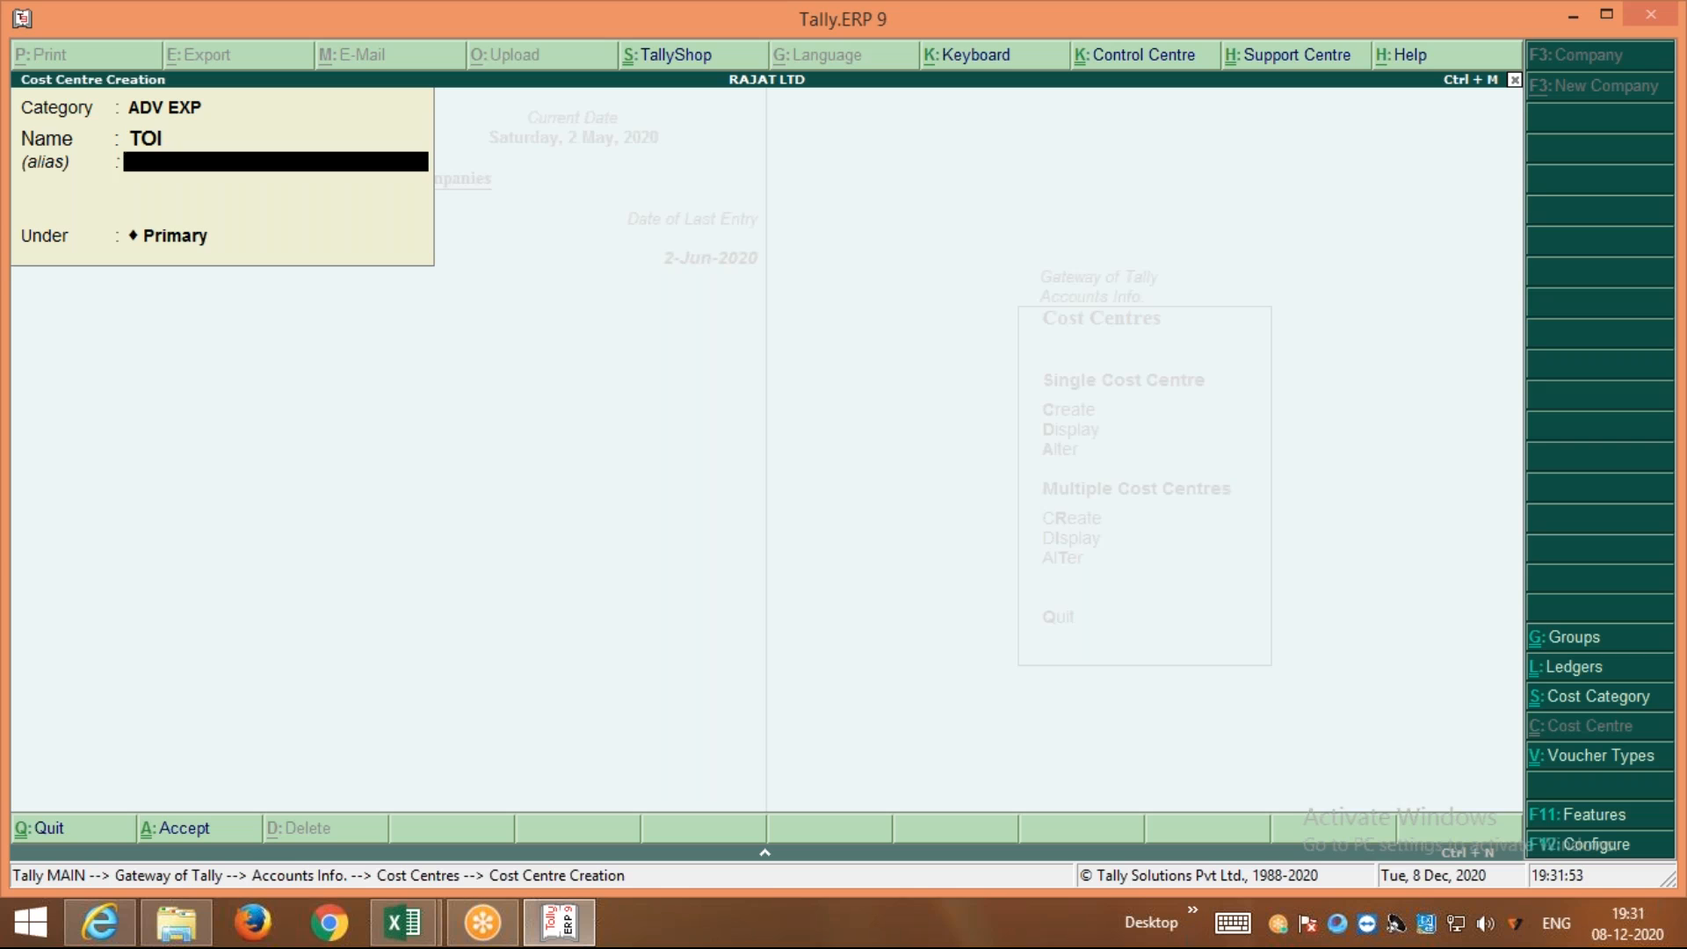
{"action": "key", "text": "Return"}
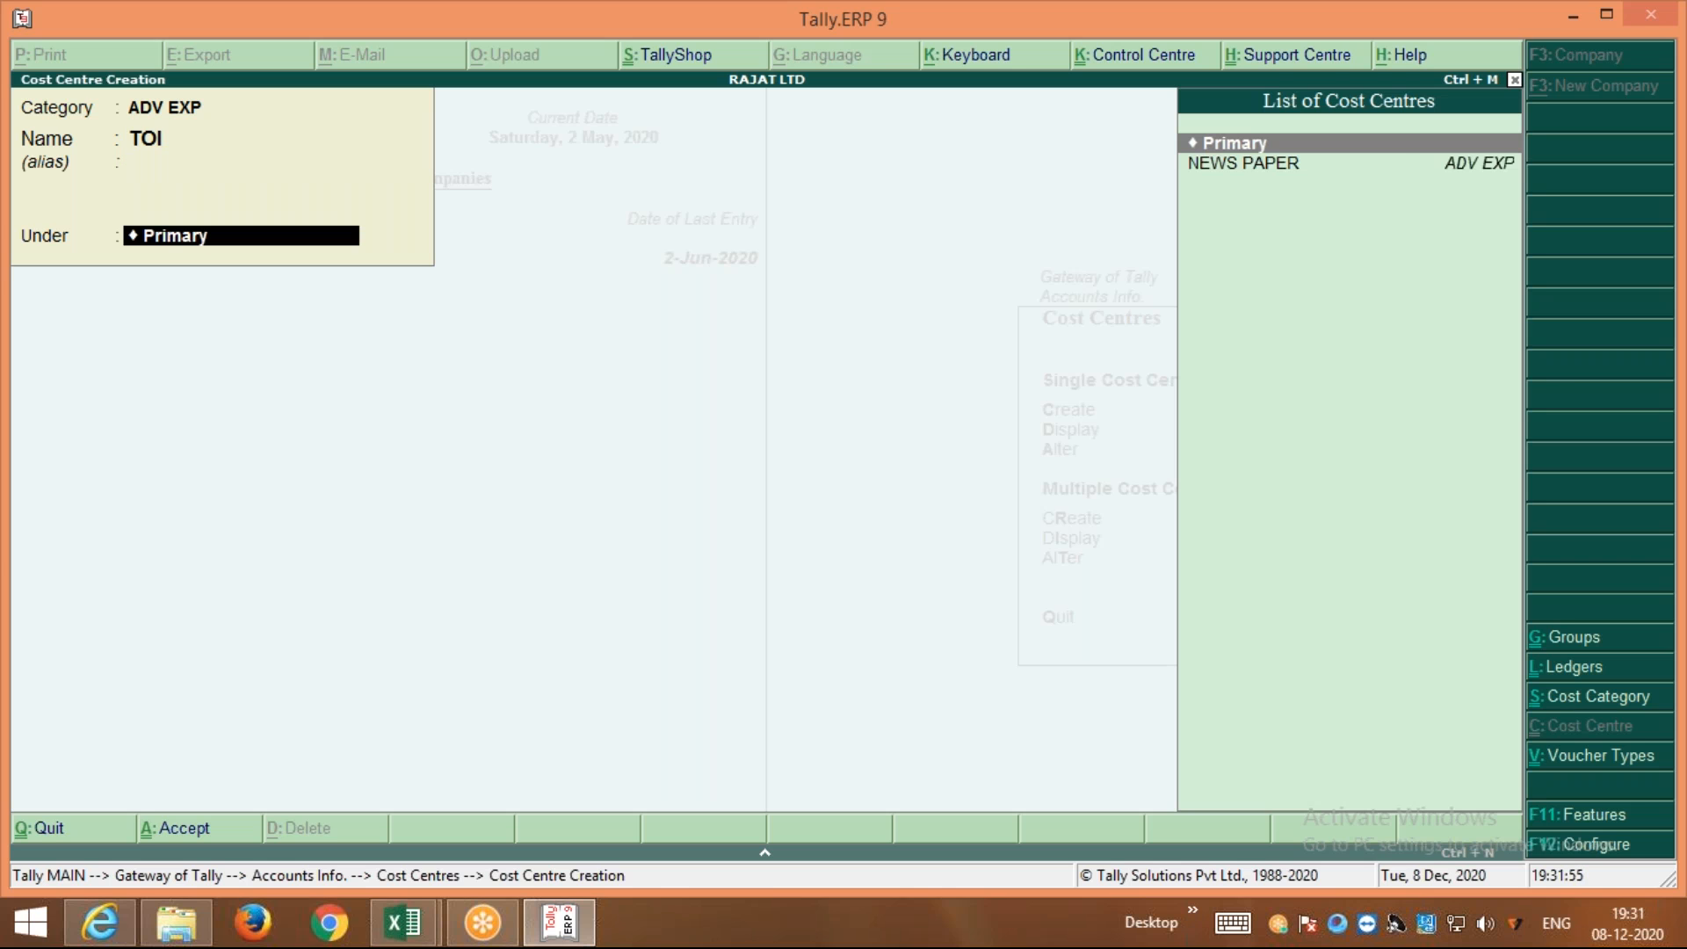
{"action": "key", "text": "Down"}
{"action": "key", "text": "Return"}
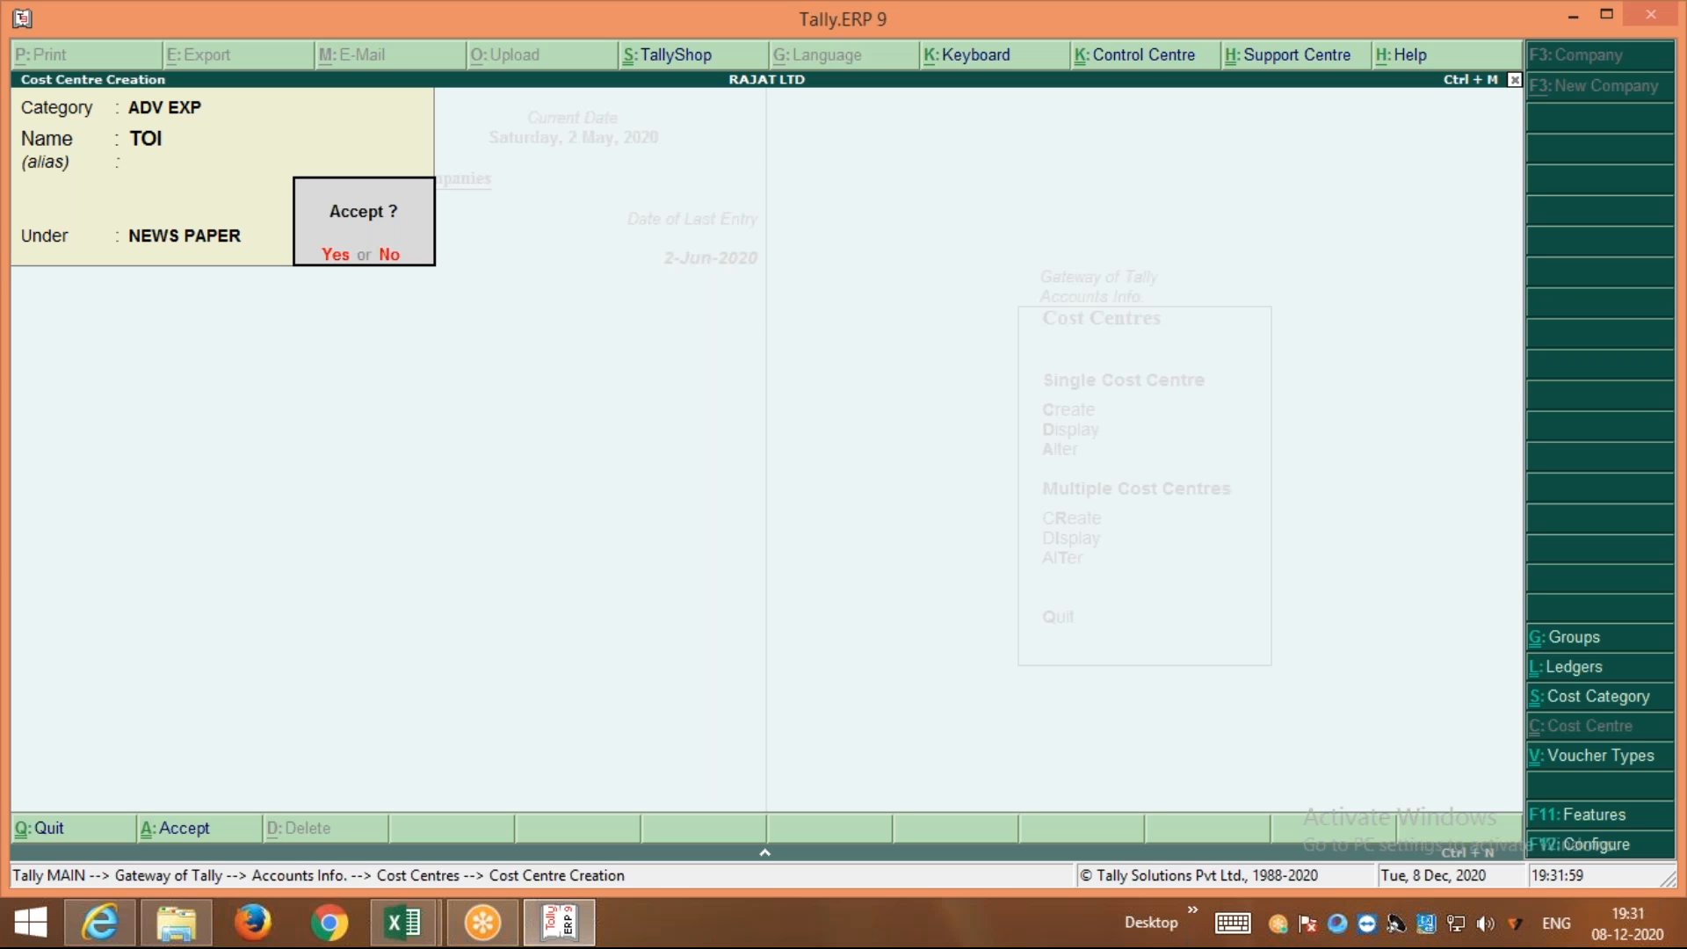
{"action": "key", "text": "Escape"}
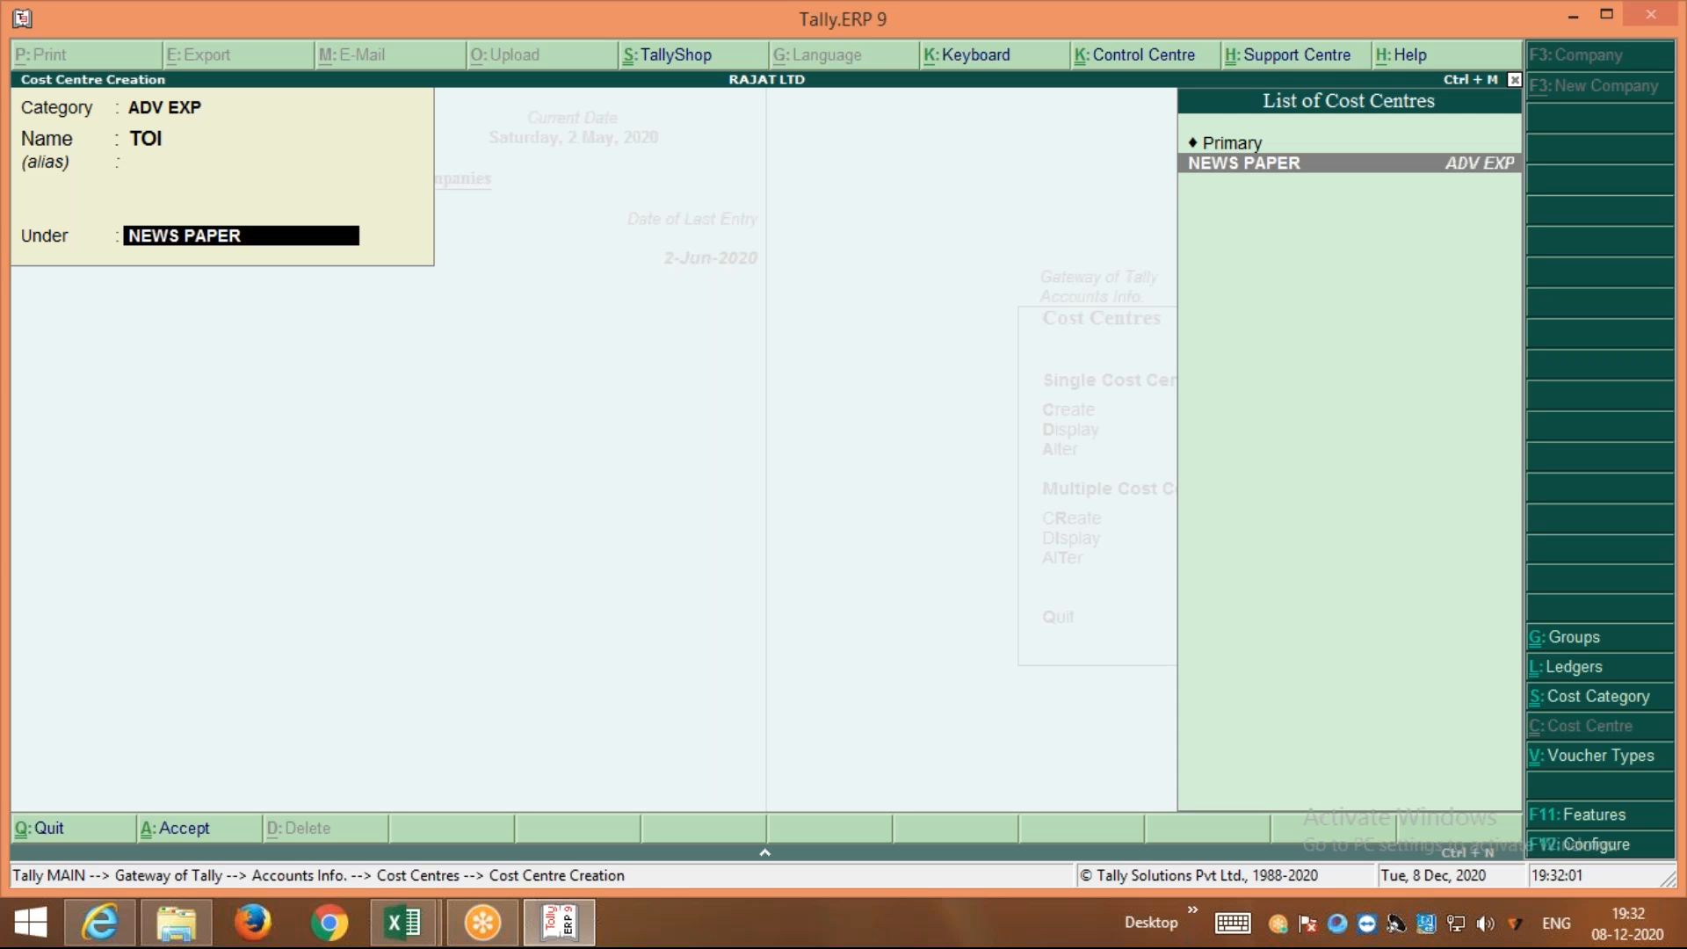
{"action": "key", "text": "Return"}
{"action": "type", "text": "y"}
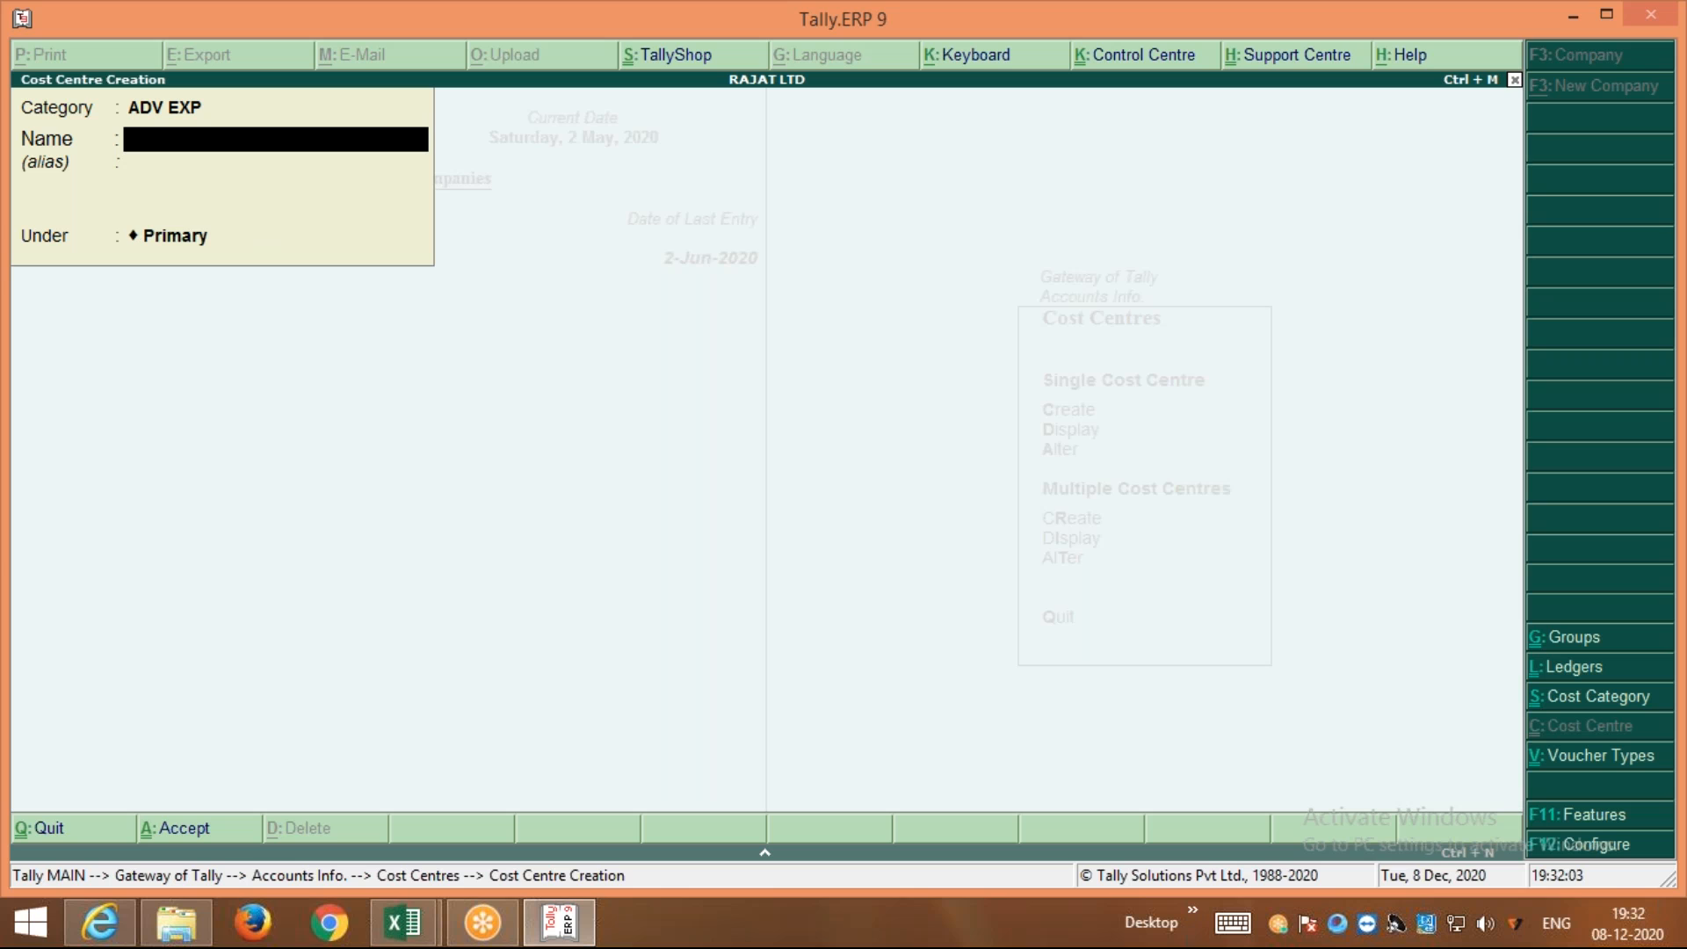
Create a cost centre named SANMARG under NEWS PAPER in the ADV EXP category and save it
{"action": "type", "text": "SANMARG"}
{"action": "key", "text": "Return"}
{"action": "key", "text": "Return"}
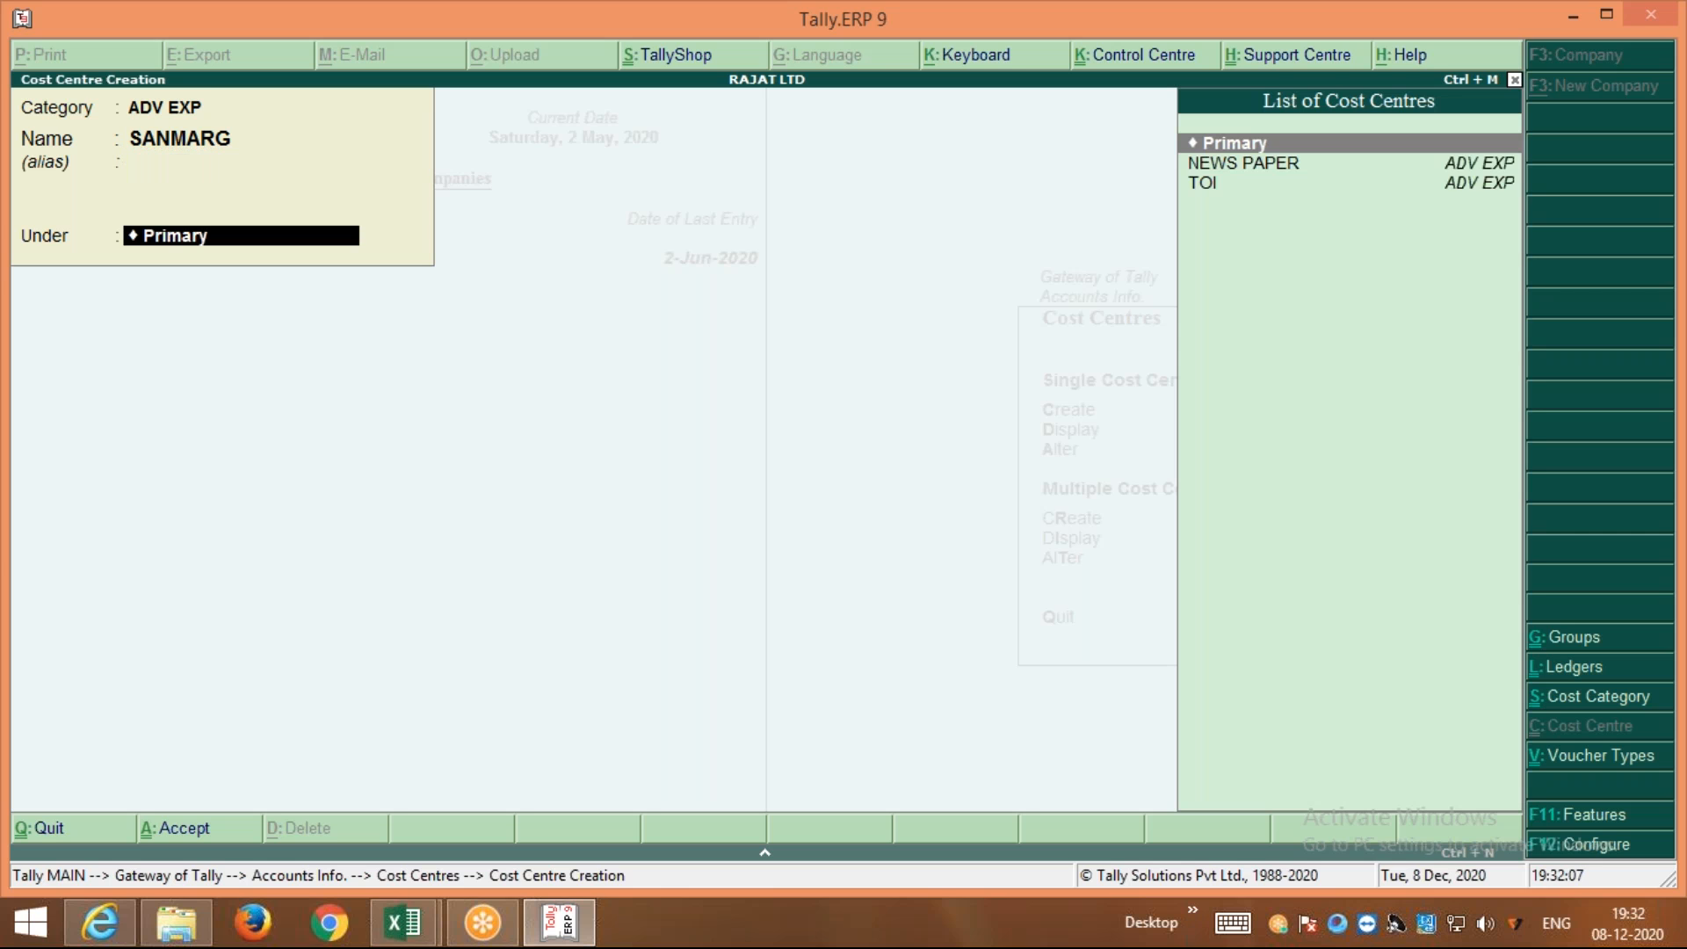
{"action": "key", "text": "Down"}
{"action": "key", "text": "Return"}
{"action": "key", "text": "y"}
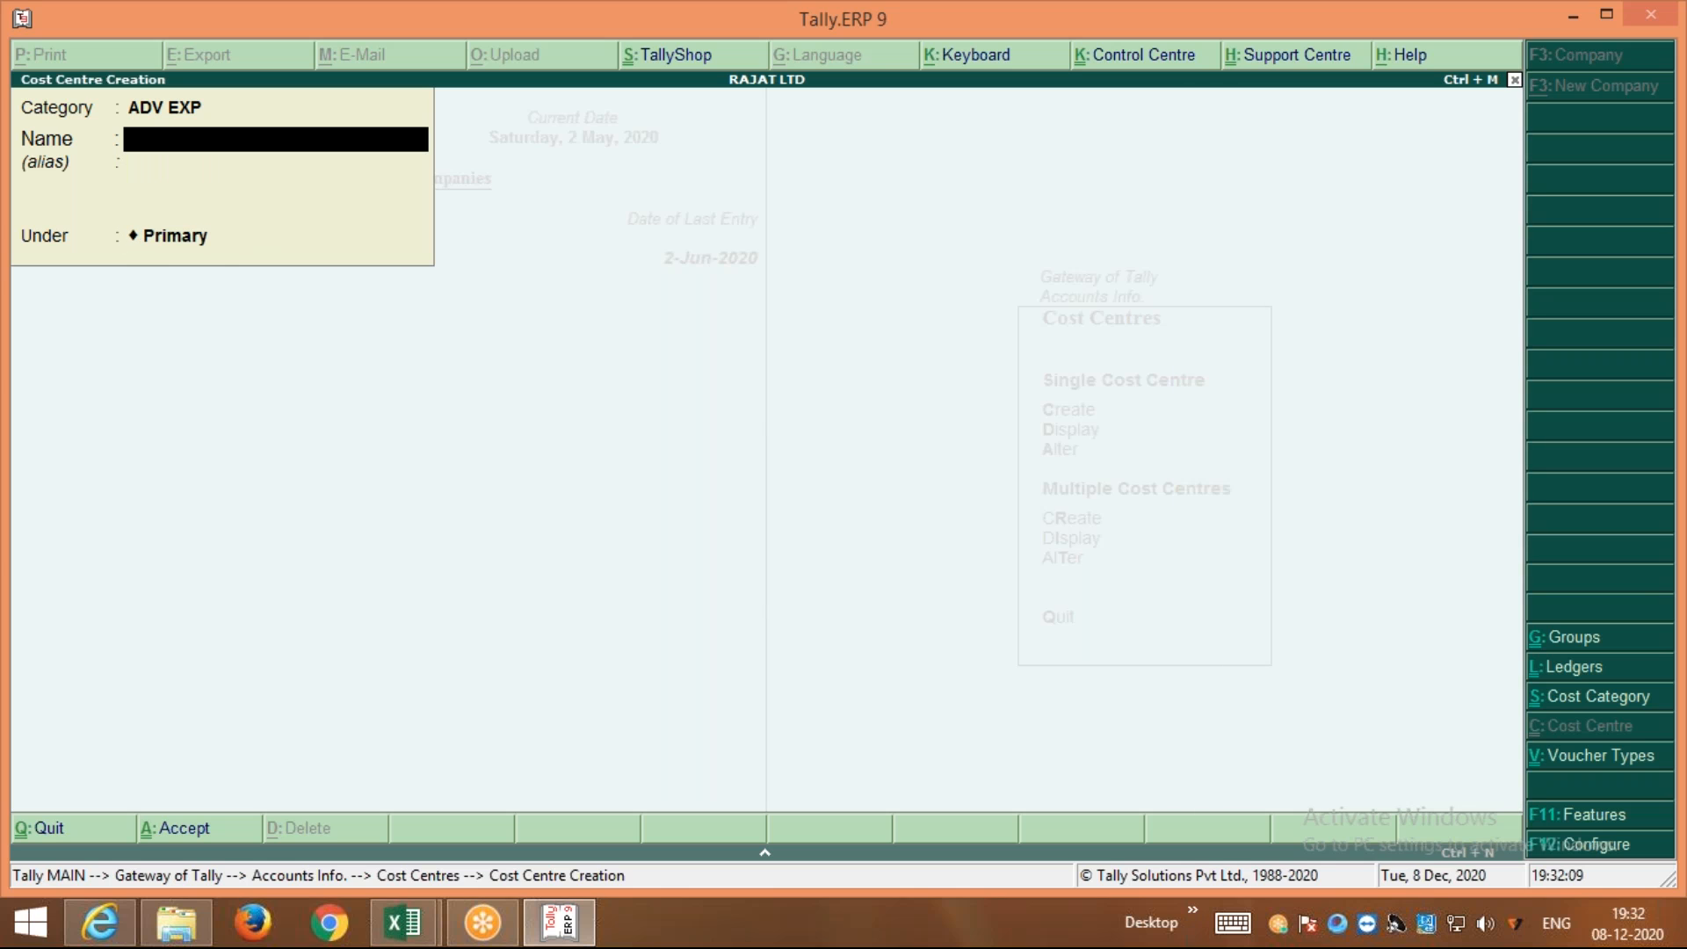
Create a cost centre named STATESMAN under NEWS PAPER in the ADV EXP category and save it
{"action": "type", "text": "STATESMAN"}
{"action": "key", "text": "Return"}
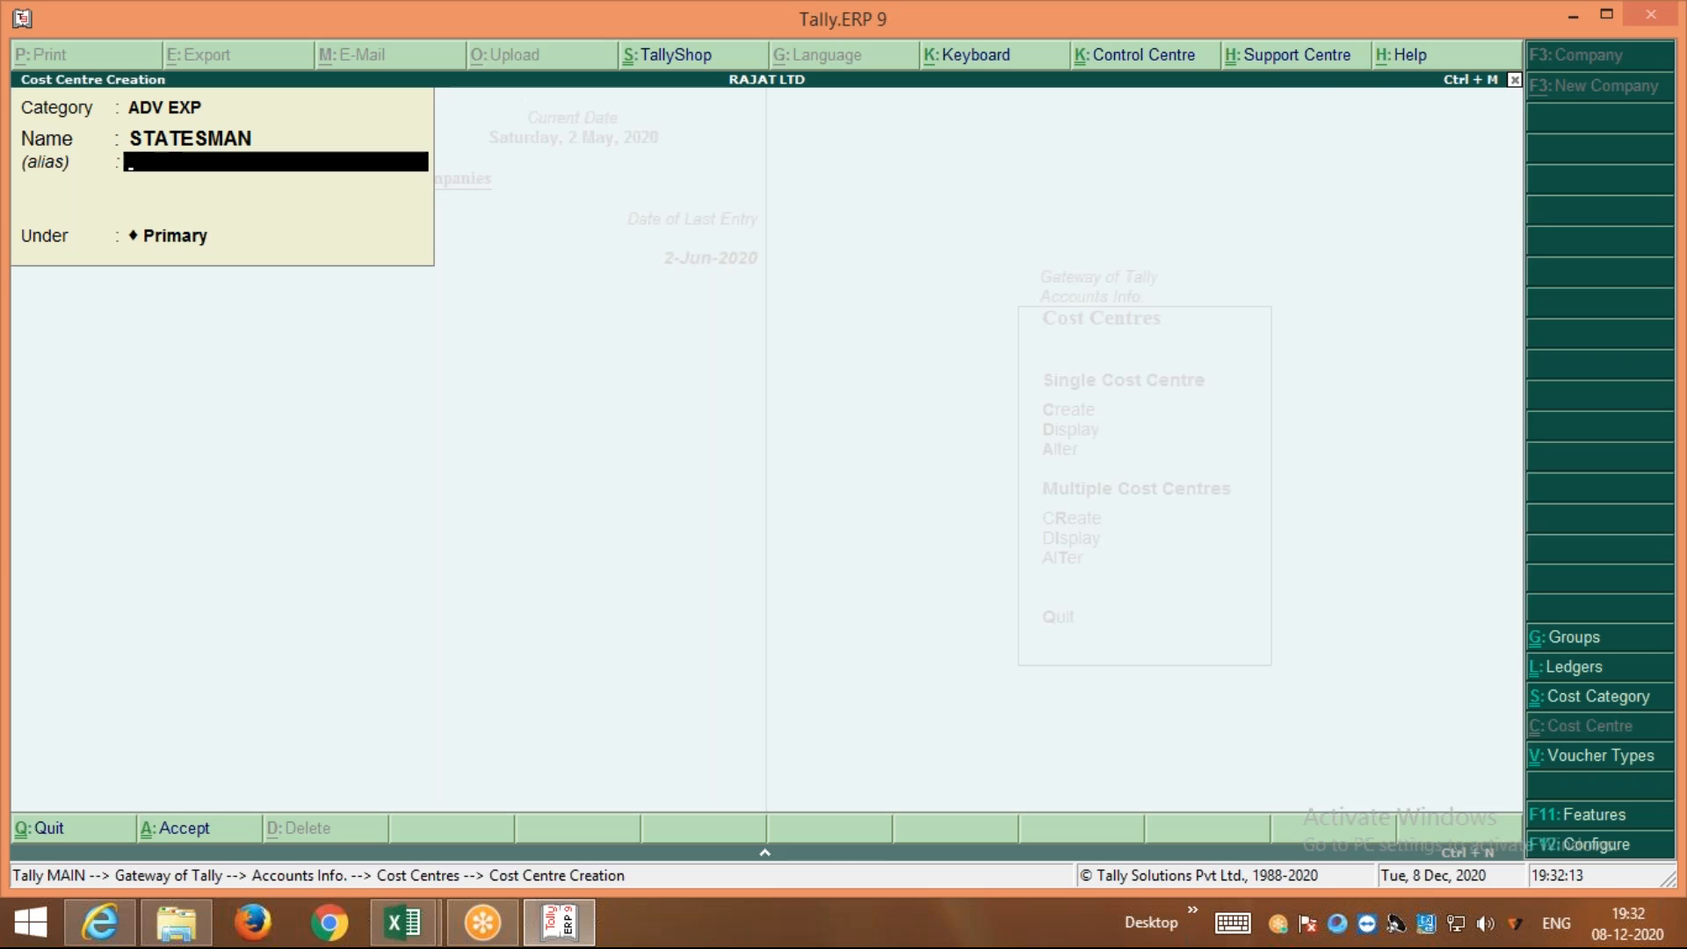
{"action": "key", "text": "Return"}
{"action": "key", "text": "Down"}
{"action": "key", "text": "Return"}
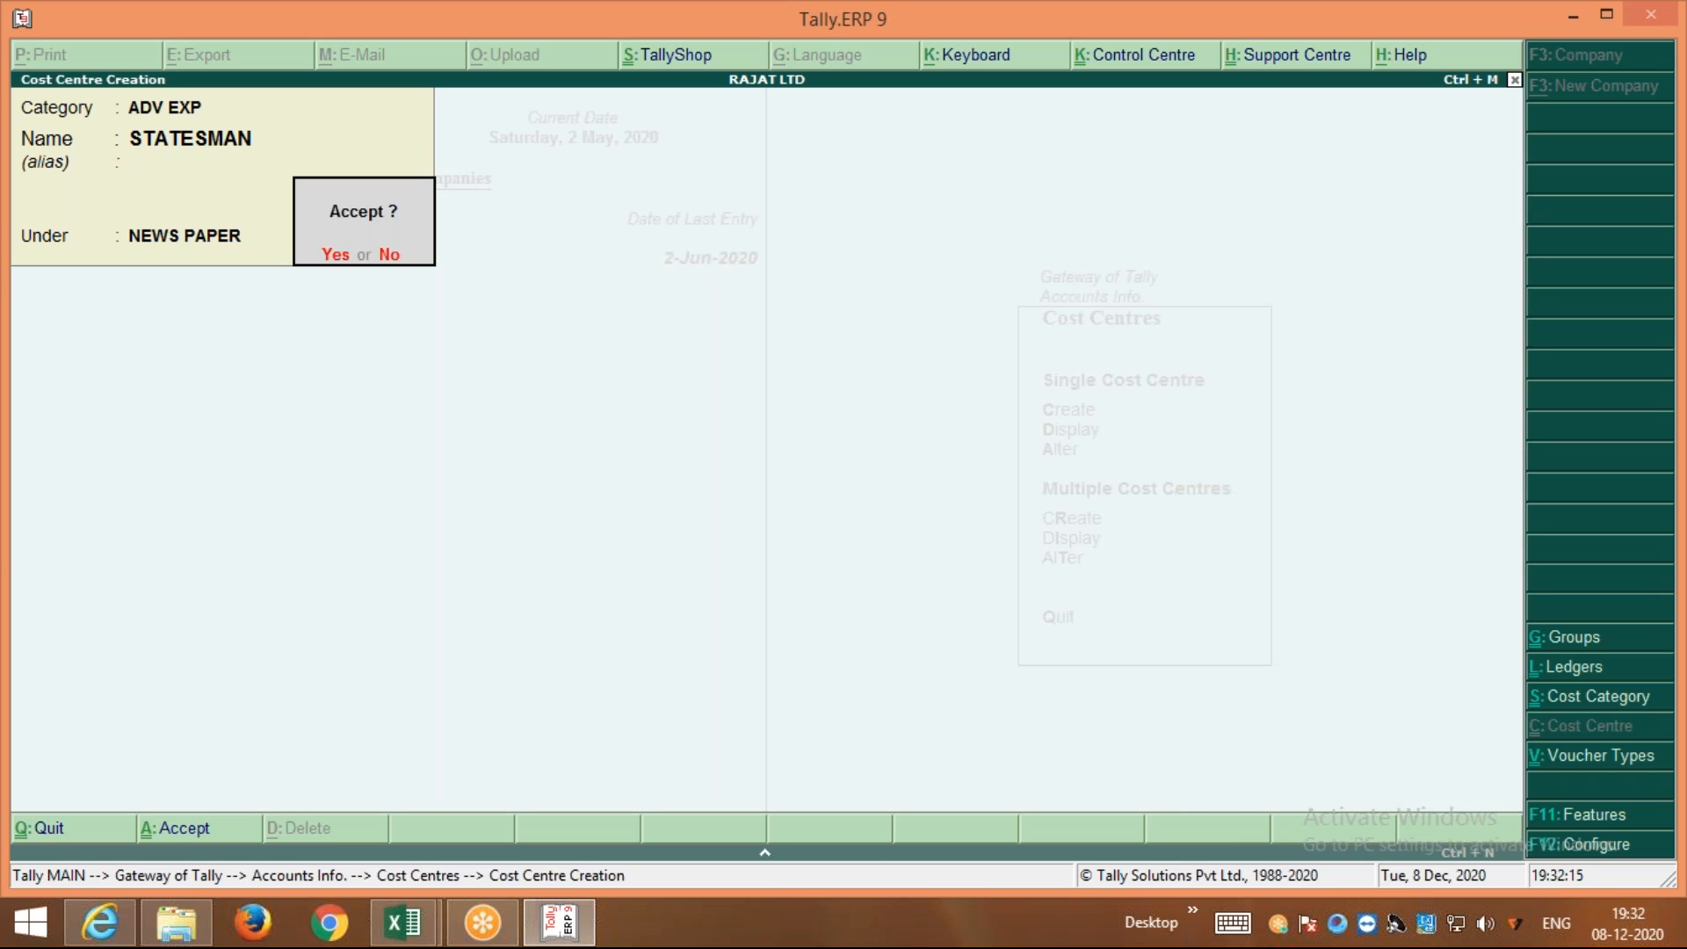
{"action": "key", "text": "Return"}
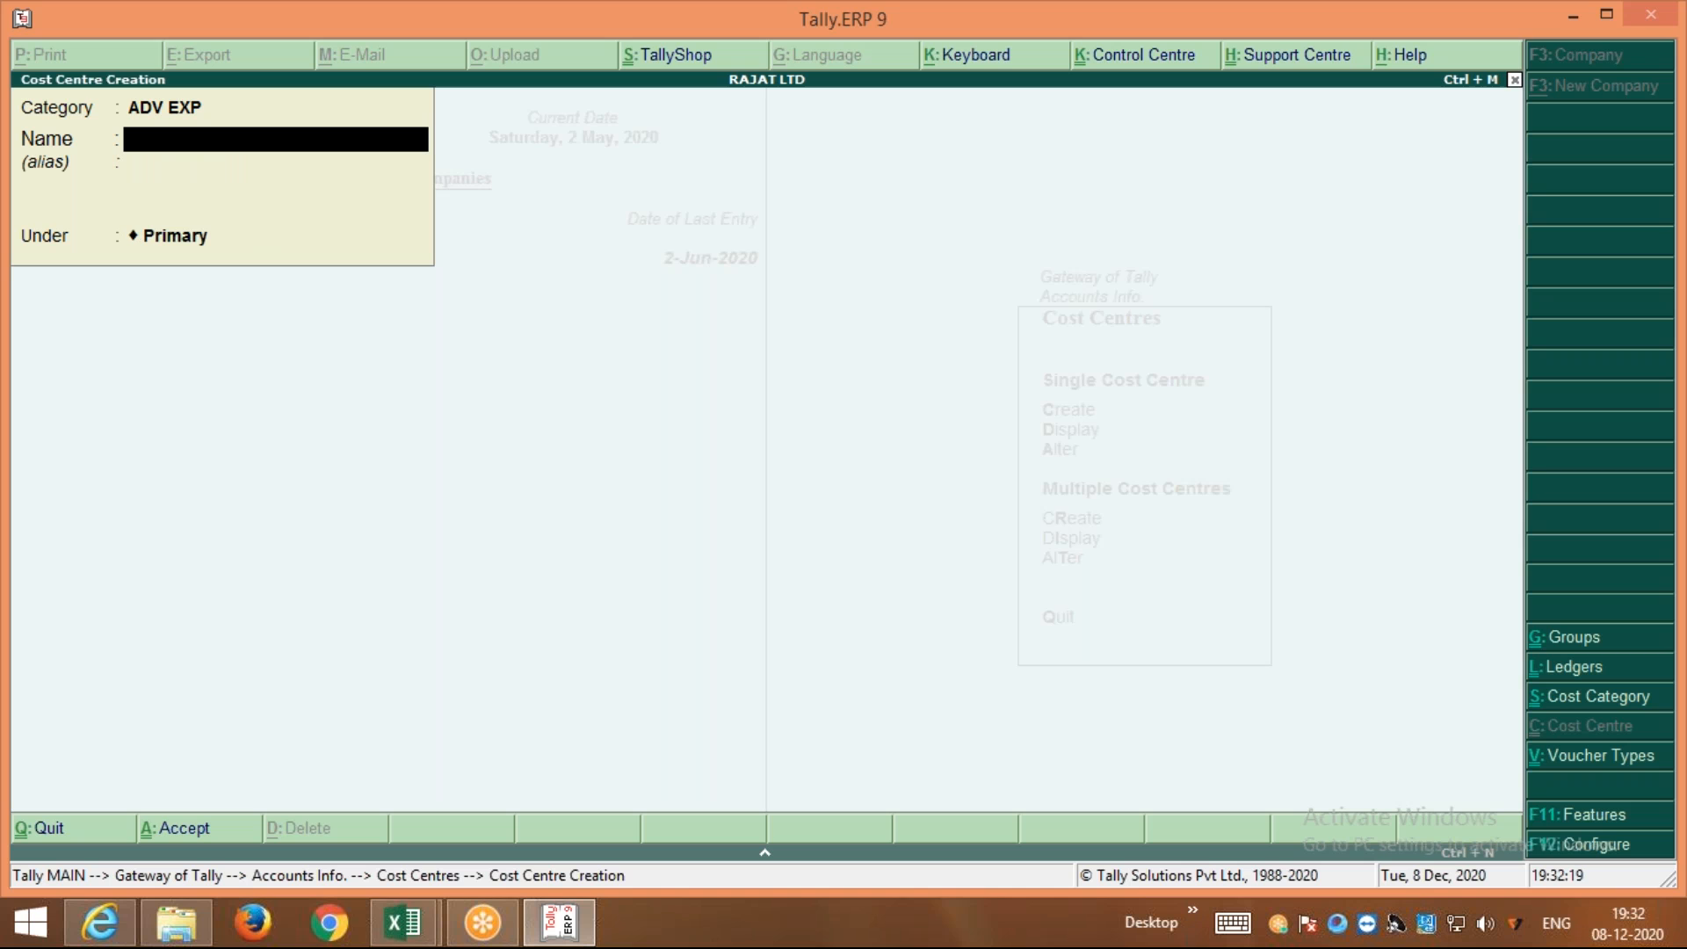
Switch to the PREDEFINED COST CENTER workbook in Excel, review the newspaper hierarchy and widen column A to fit NEWS PAPER
{"action": "mouse_move", "coordinate": [560, 936]}
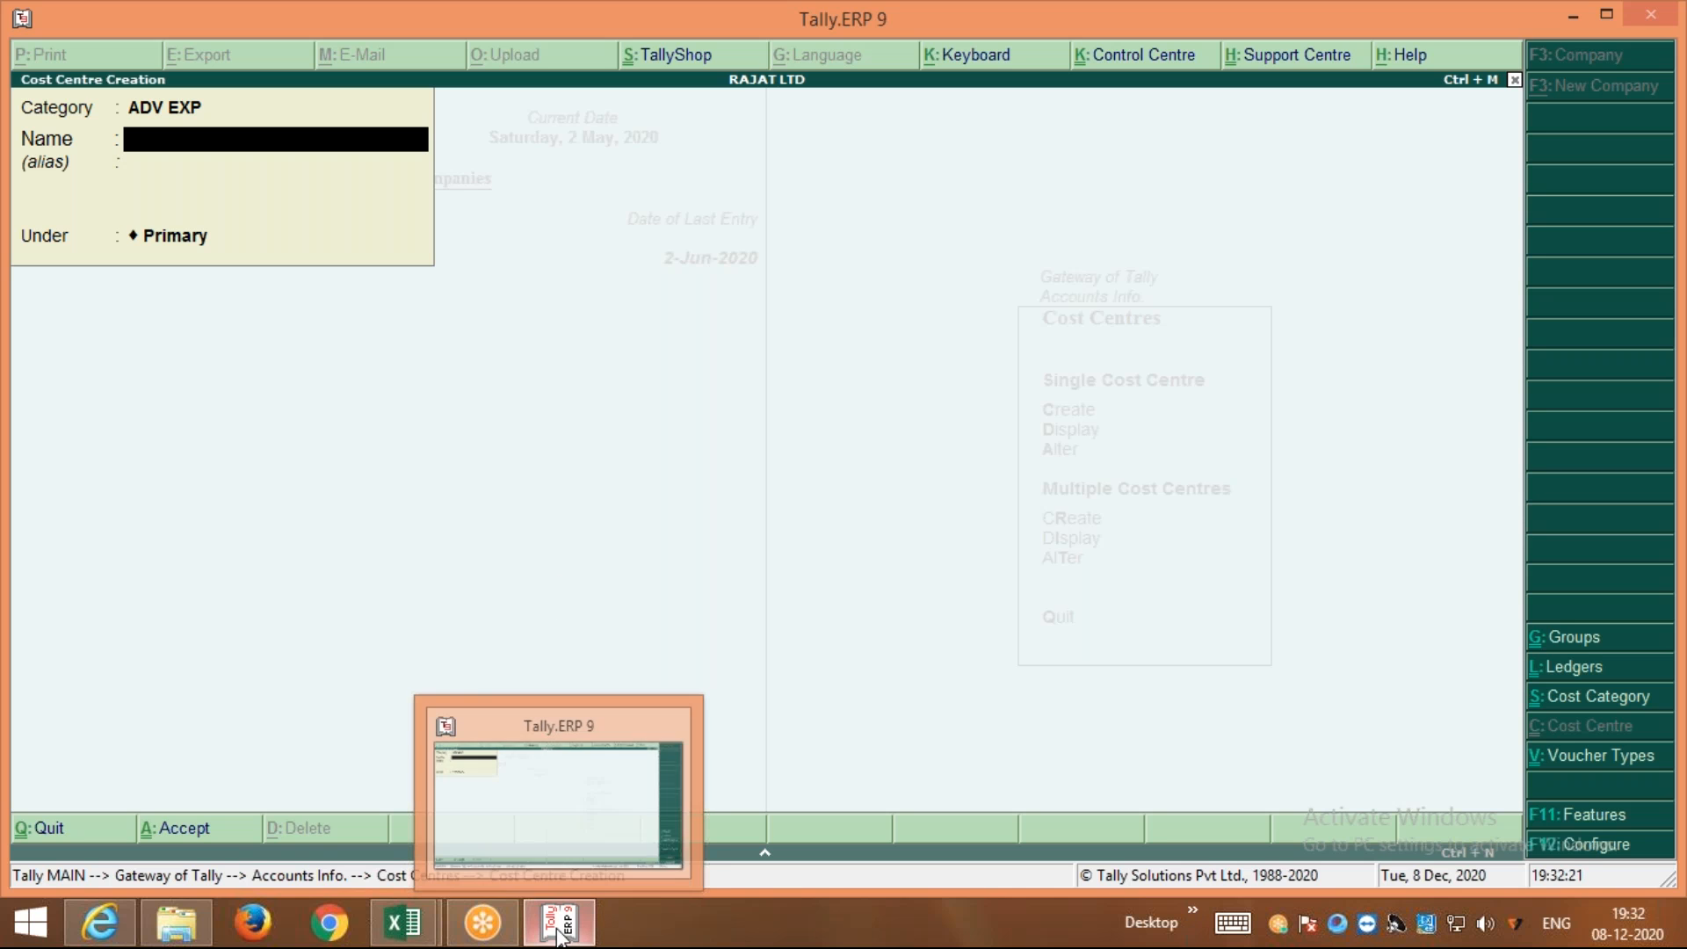
{"action": "mouse_move", "coordinate": [406, 939]}
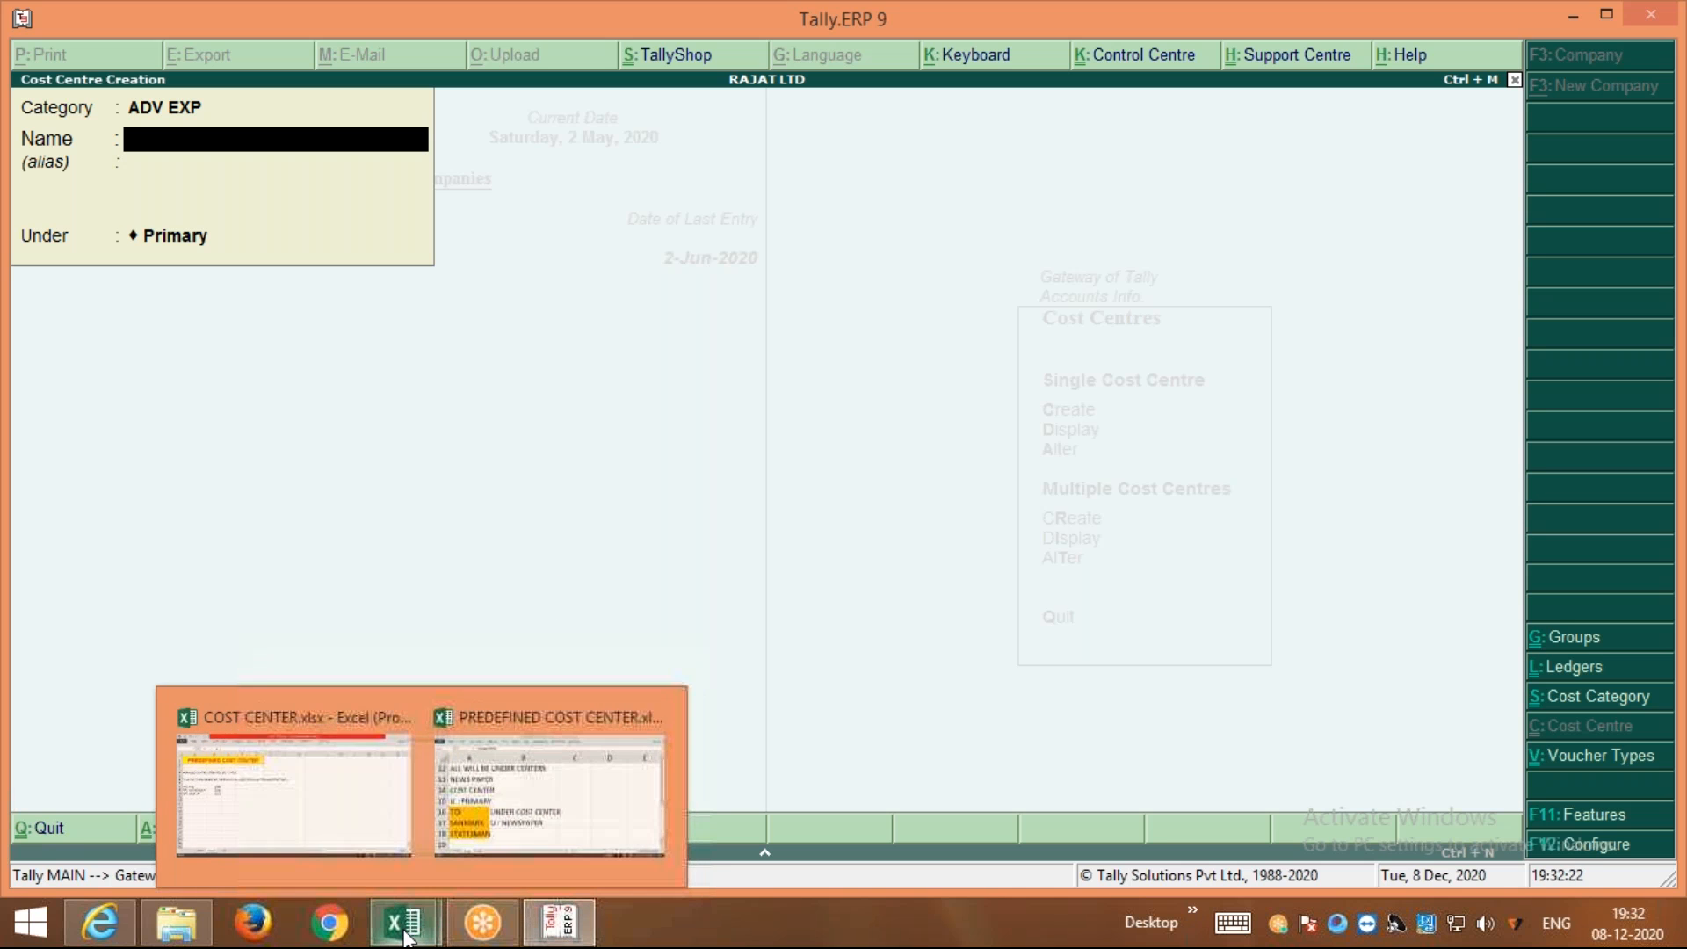
{"action": "left_click", "coordinate": [549, 791]}
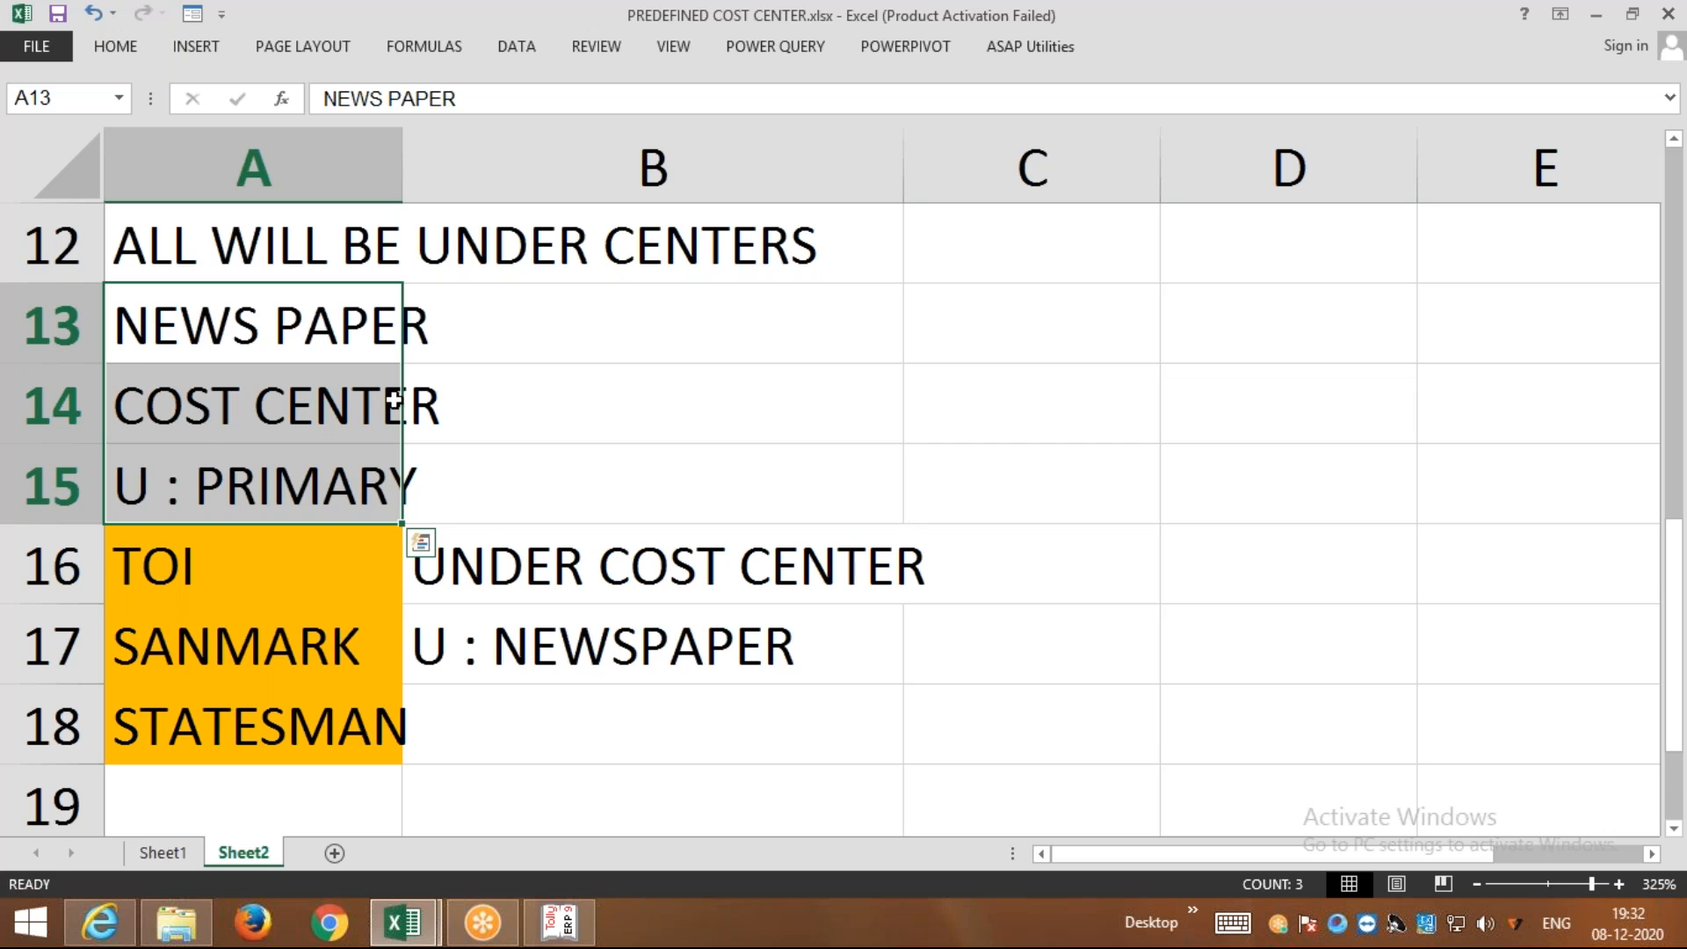
{"action": "left_click", "coordinate": [243, 487]}
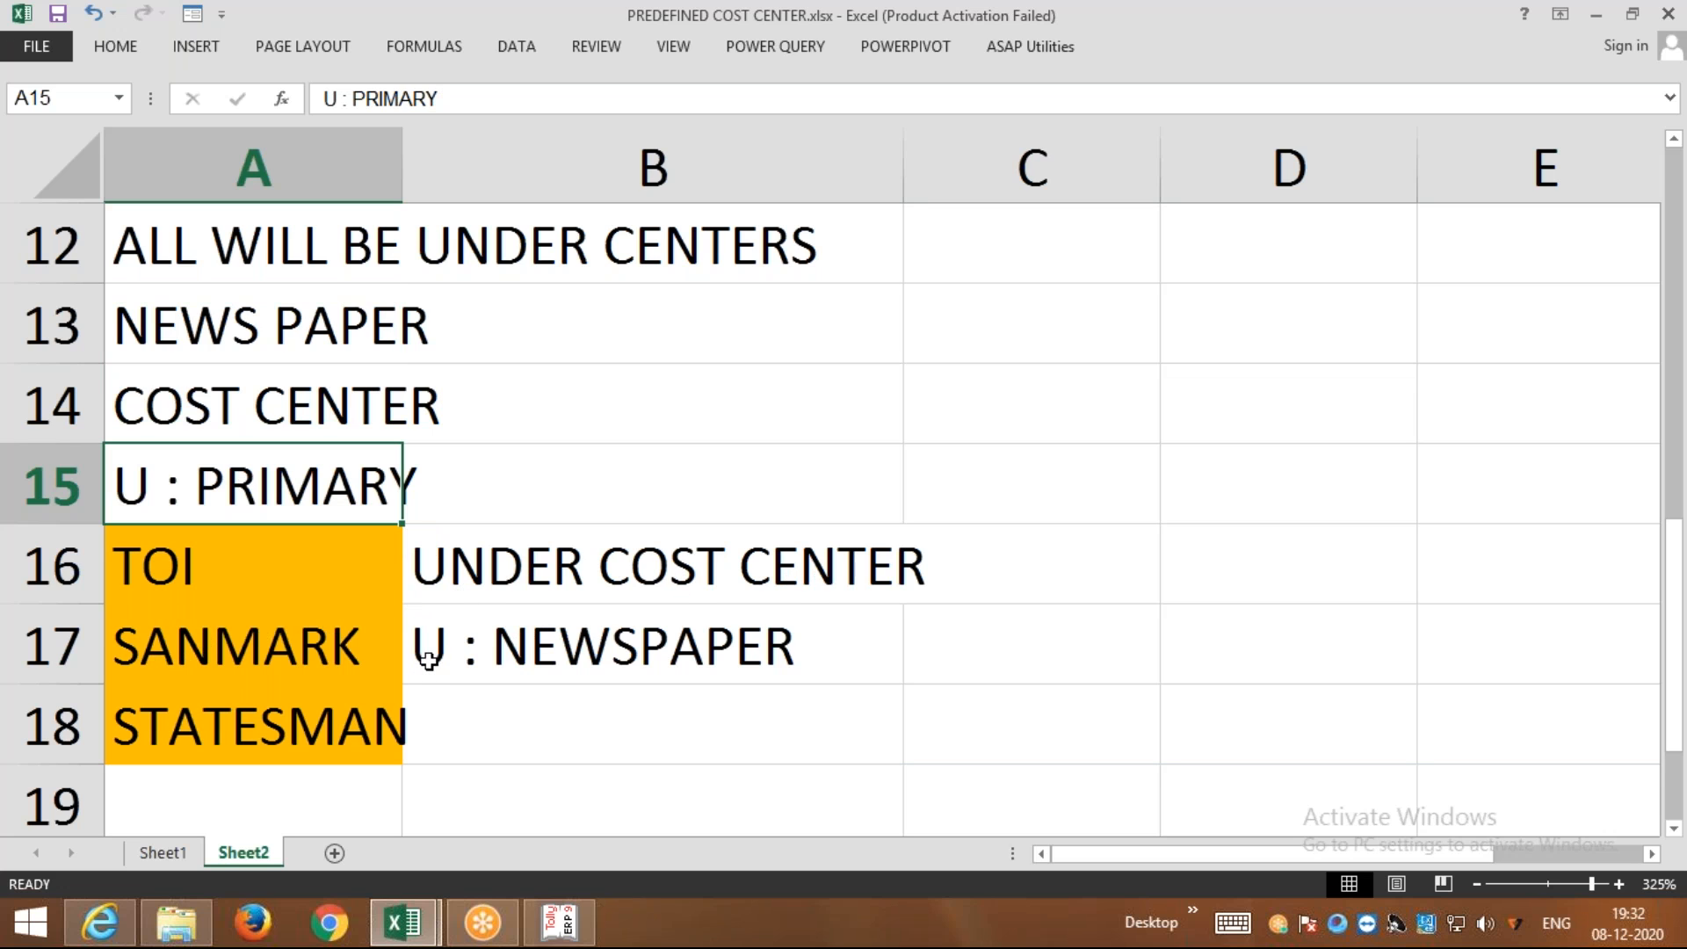
{"action": "left_click", "coordinate": [500, 664]}
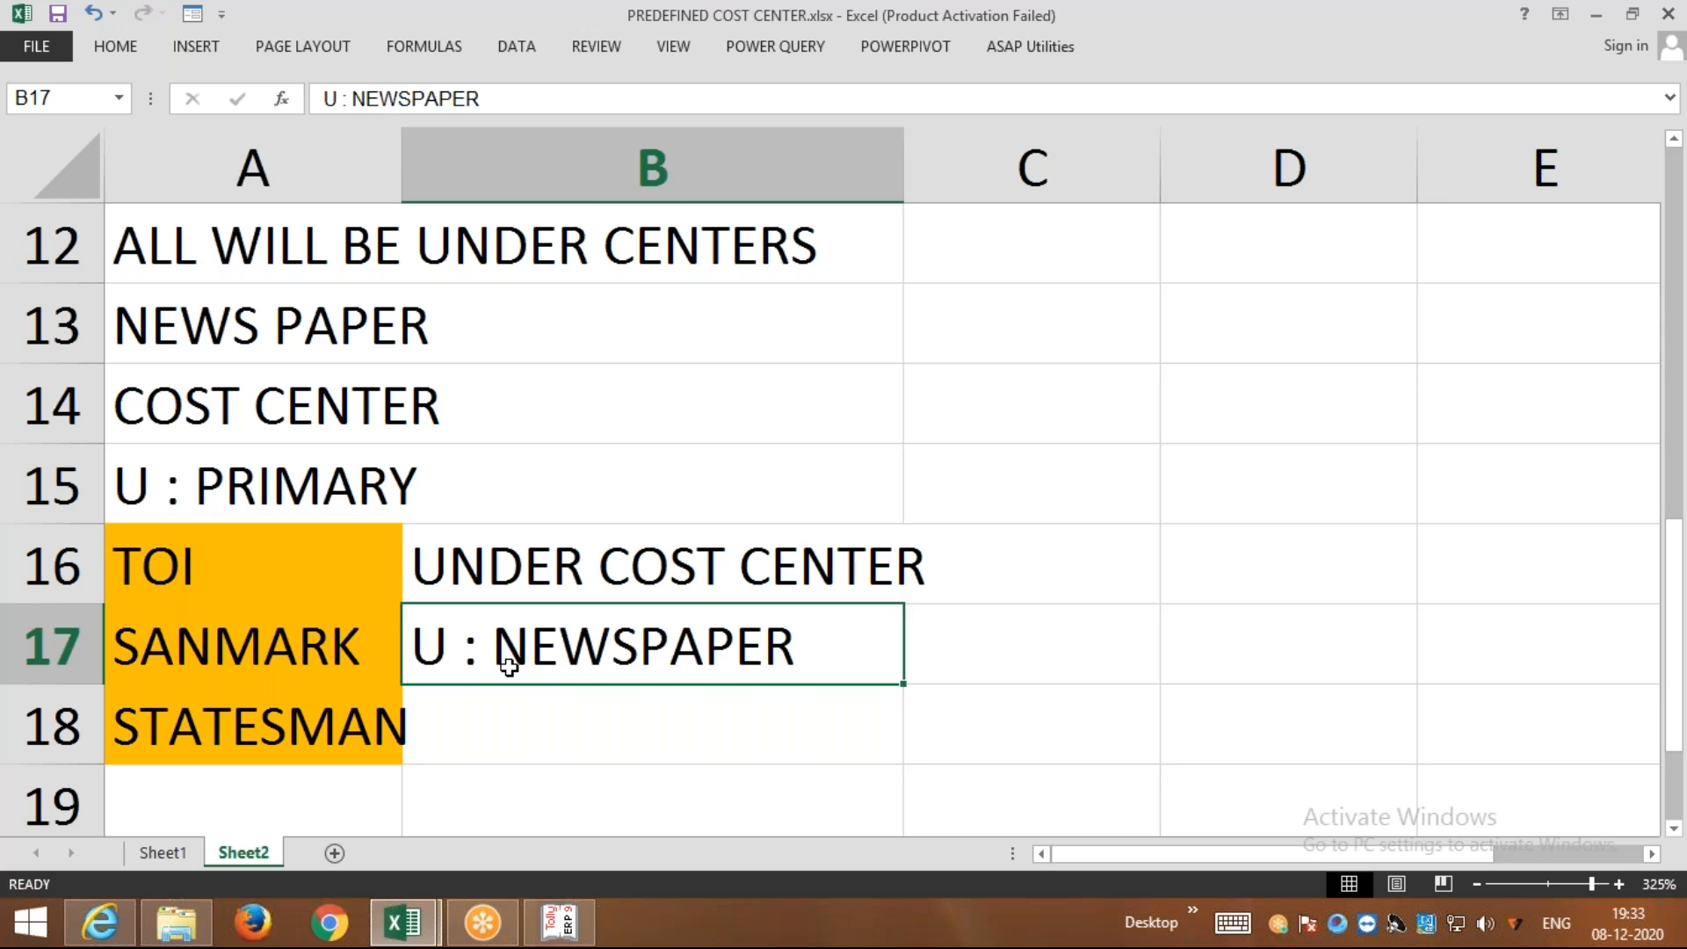
{"action": "left_click", "coordinate": [276, 335]}
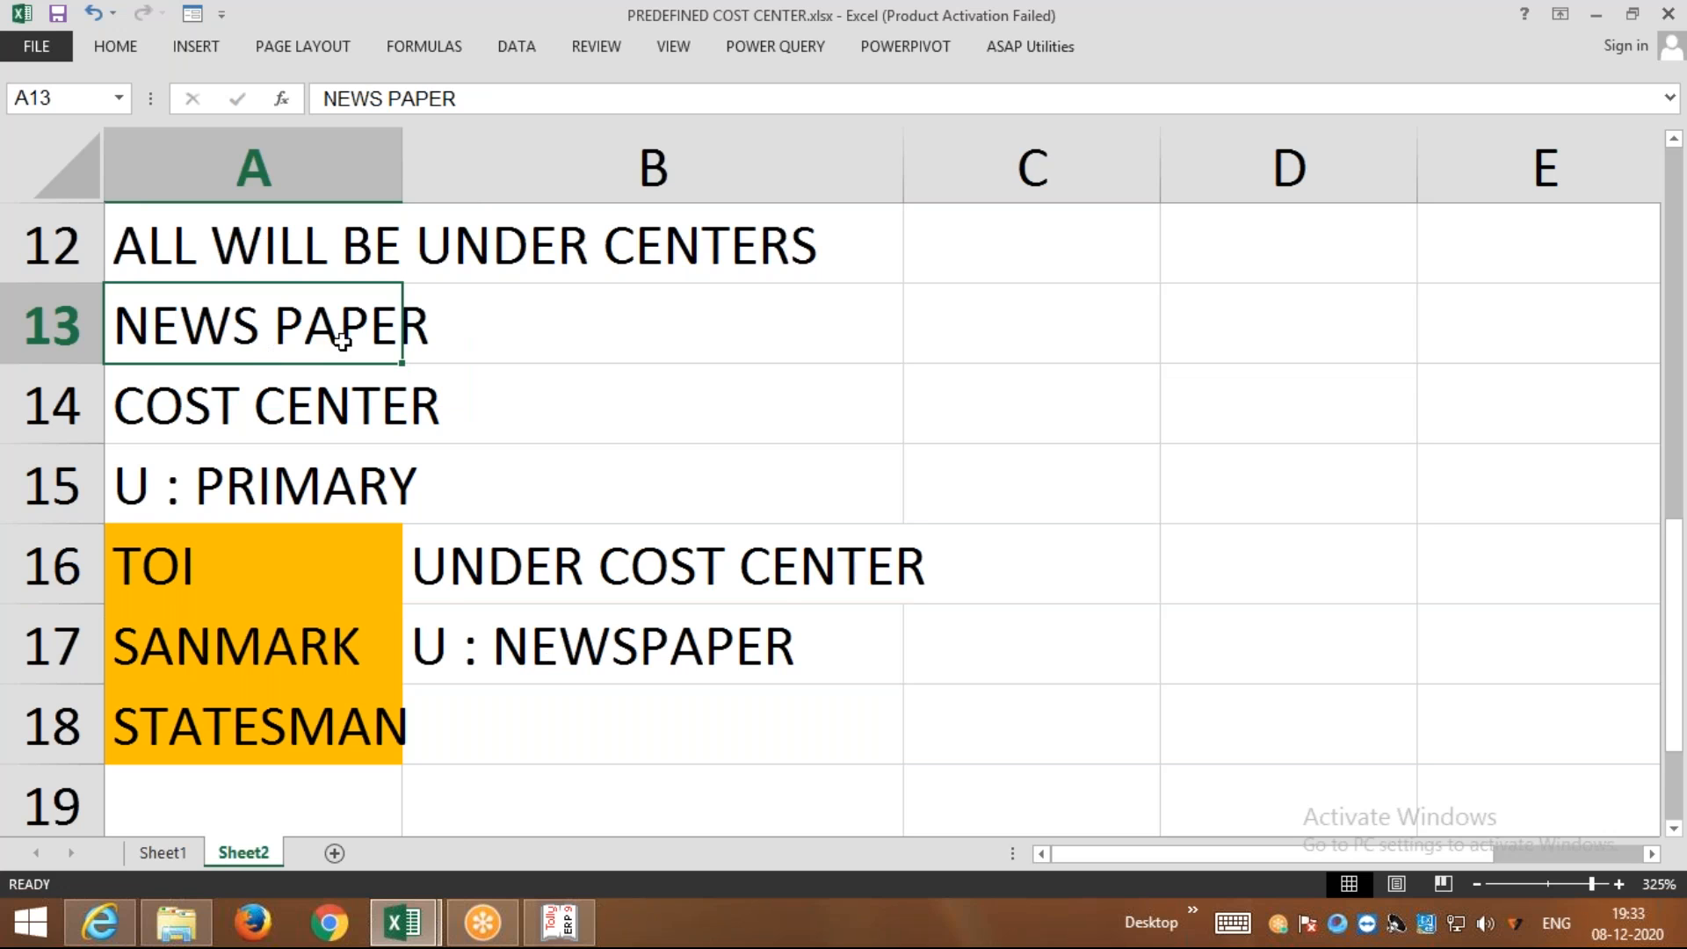
{"action": "left_click", "coordinate": [650, 325]}
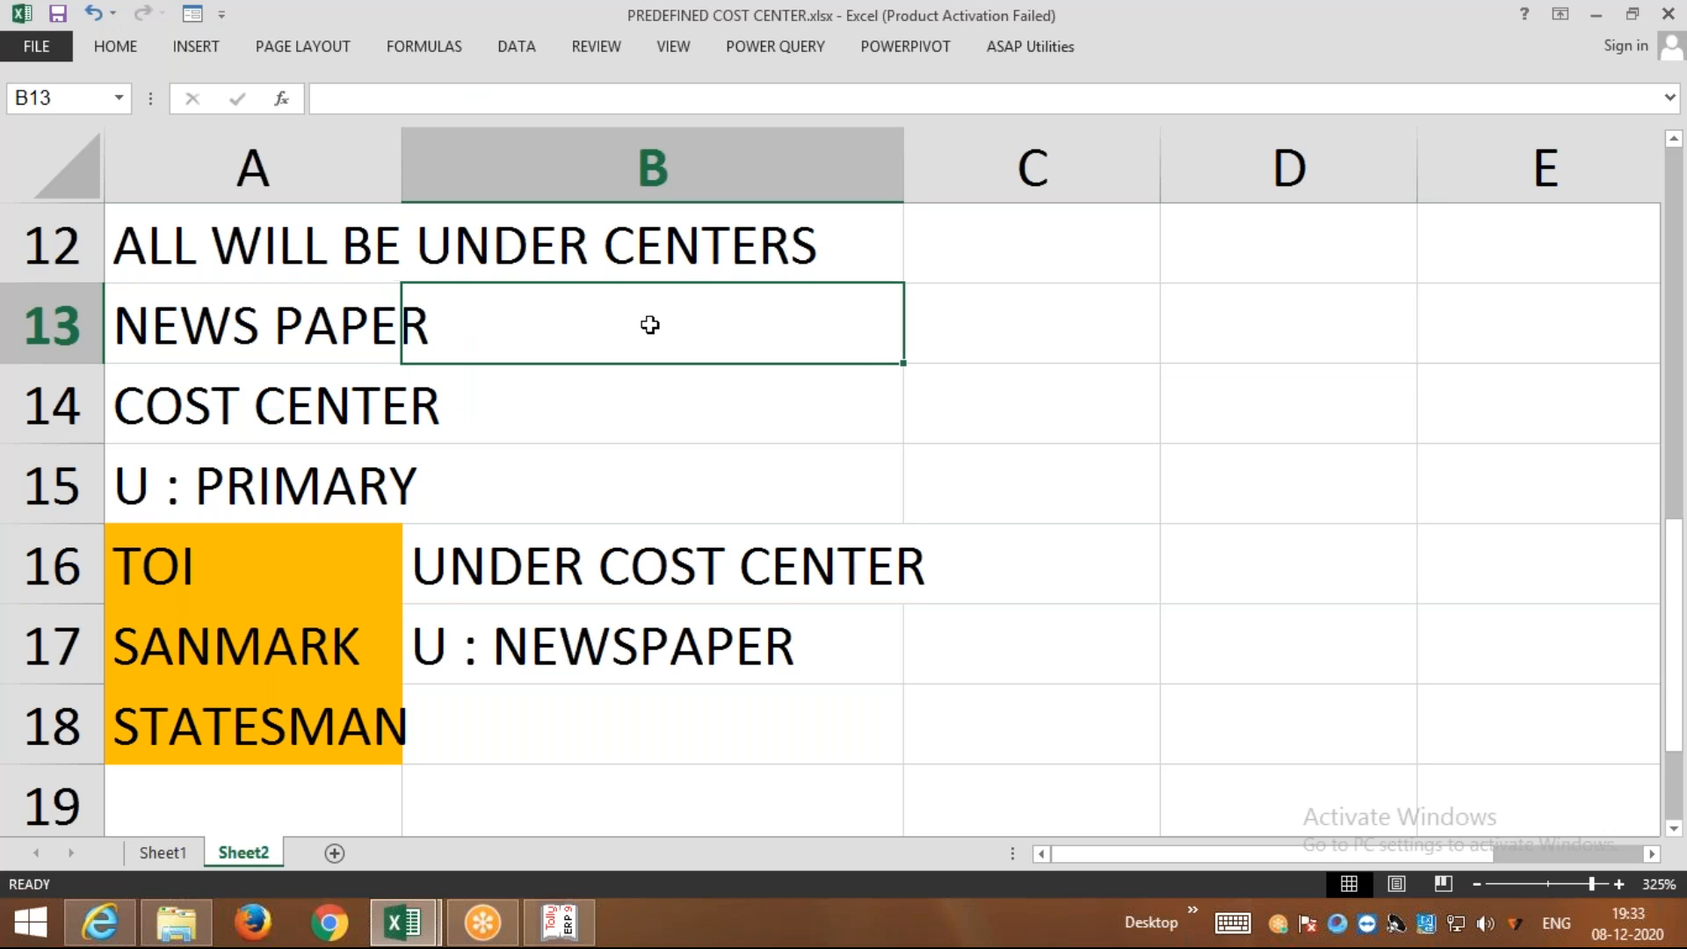
{"action": "left_click_drag", "start_coordinate": [402, 161], "coordinate": [429, 163]}
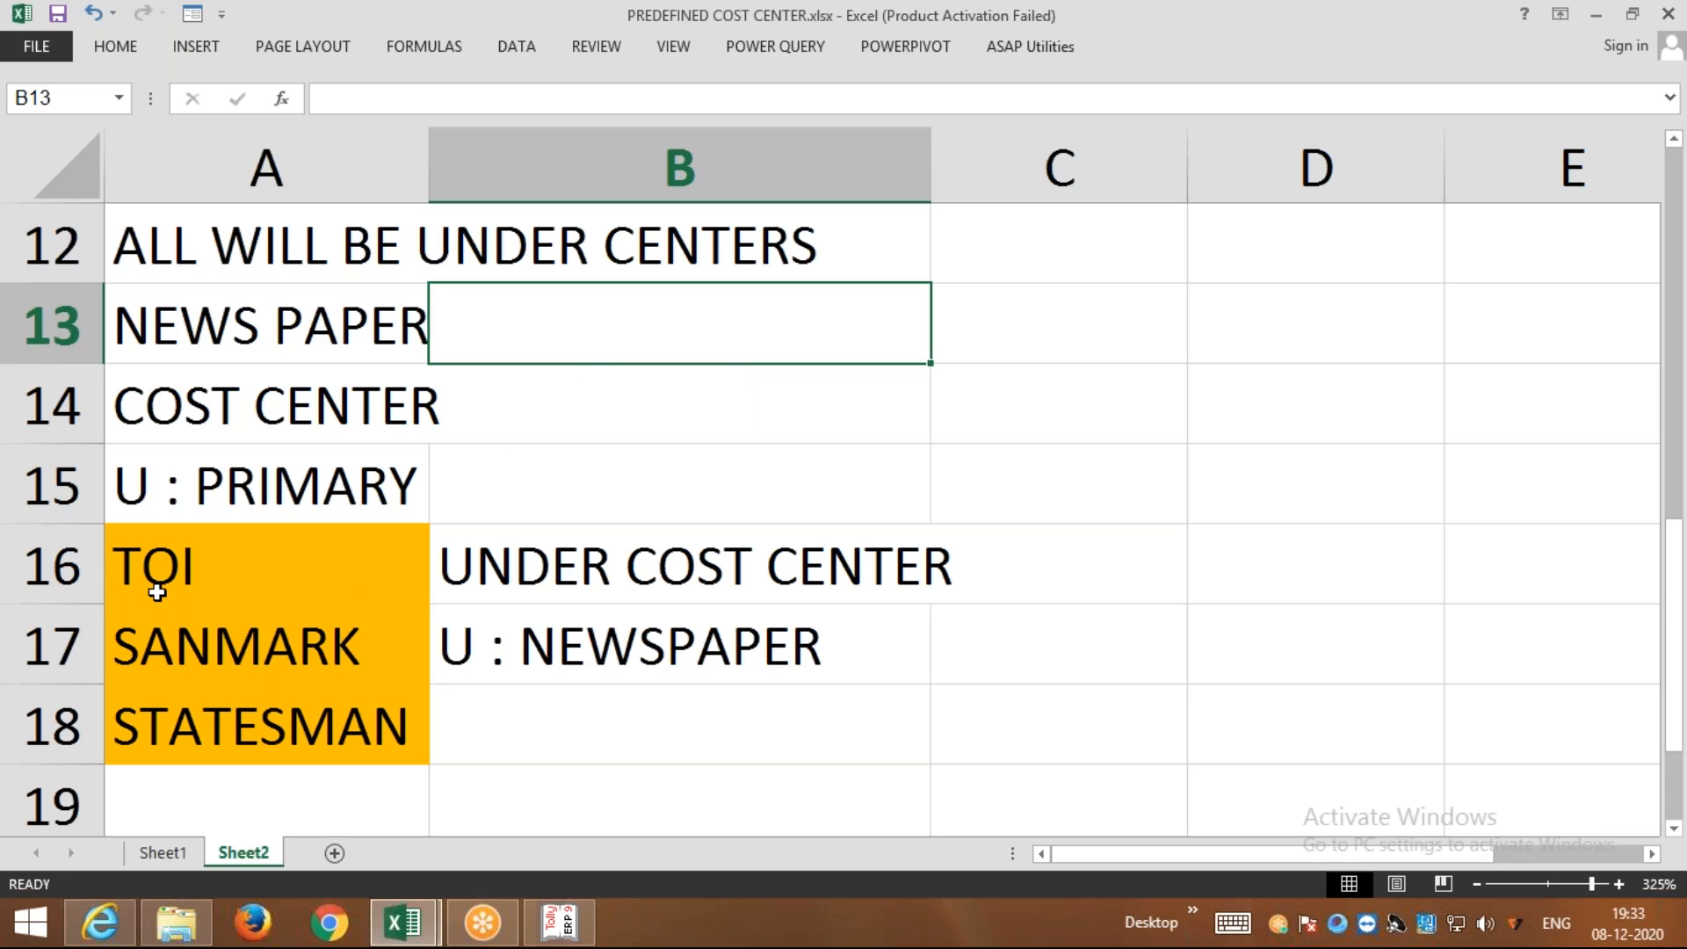
Review how STATESMAN and the U : NEWSPAPER note relate to the NEWS PAPER cost centre in rows 13 to 18
{"action": "left_click", "coordinate": [265, 733]}
{"action": "left_click", "coordinate": [614, 650]}
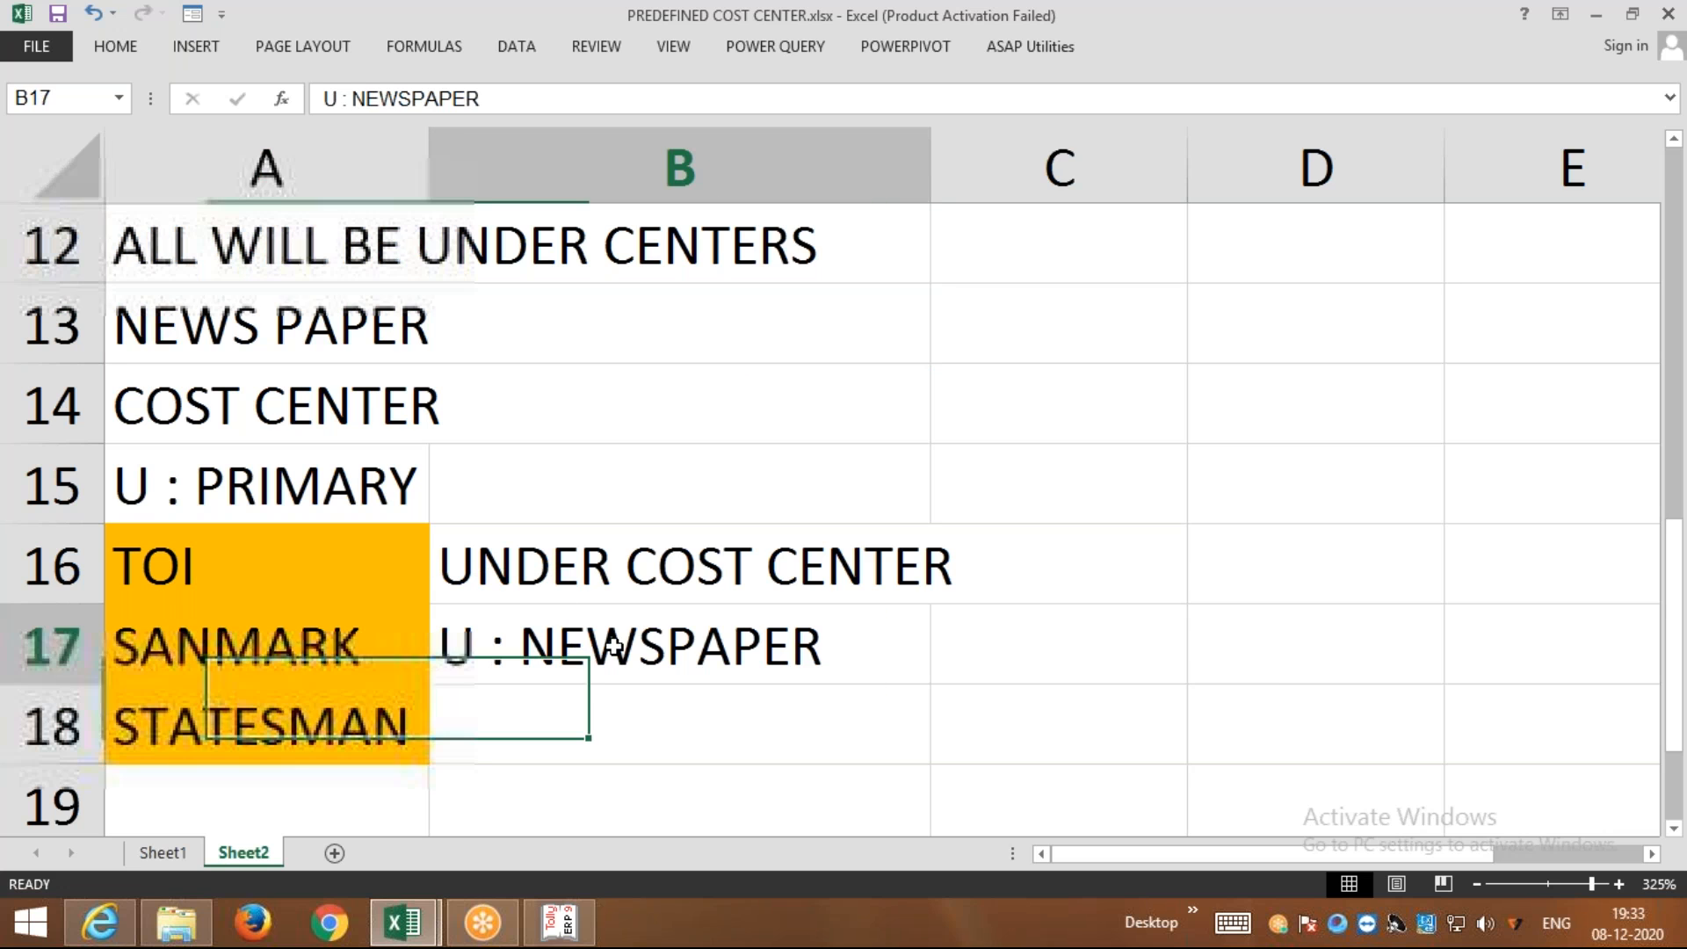
{"action": "left_click", "coordinate": [302, 332]}
{"action": "left_click", "coordinate": [290, 403]}
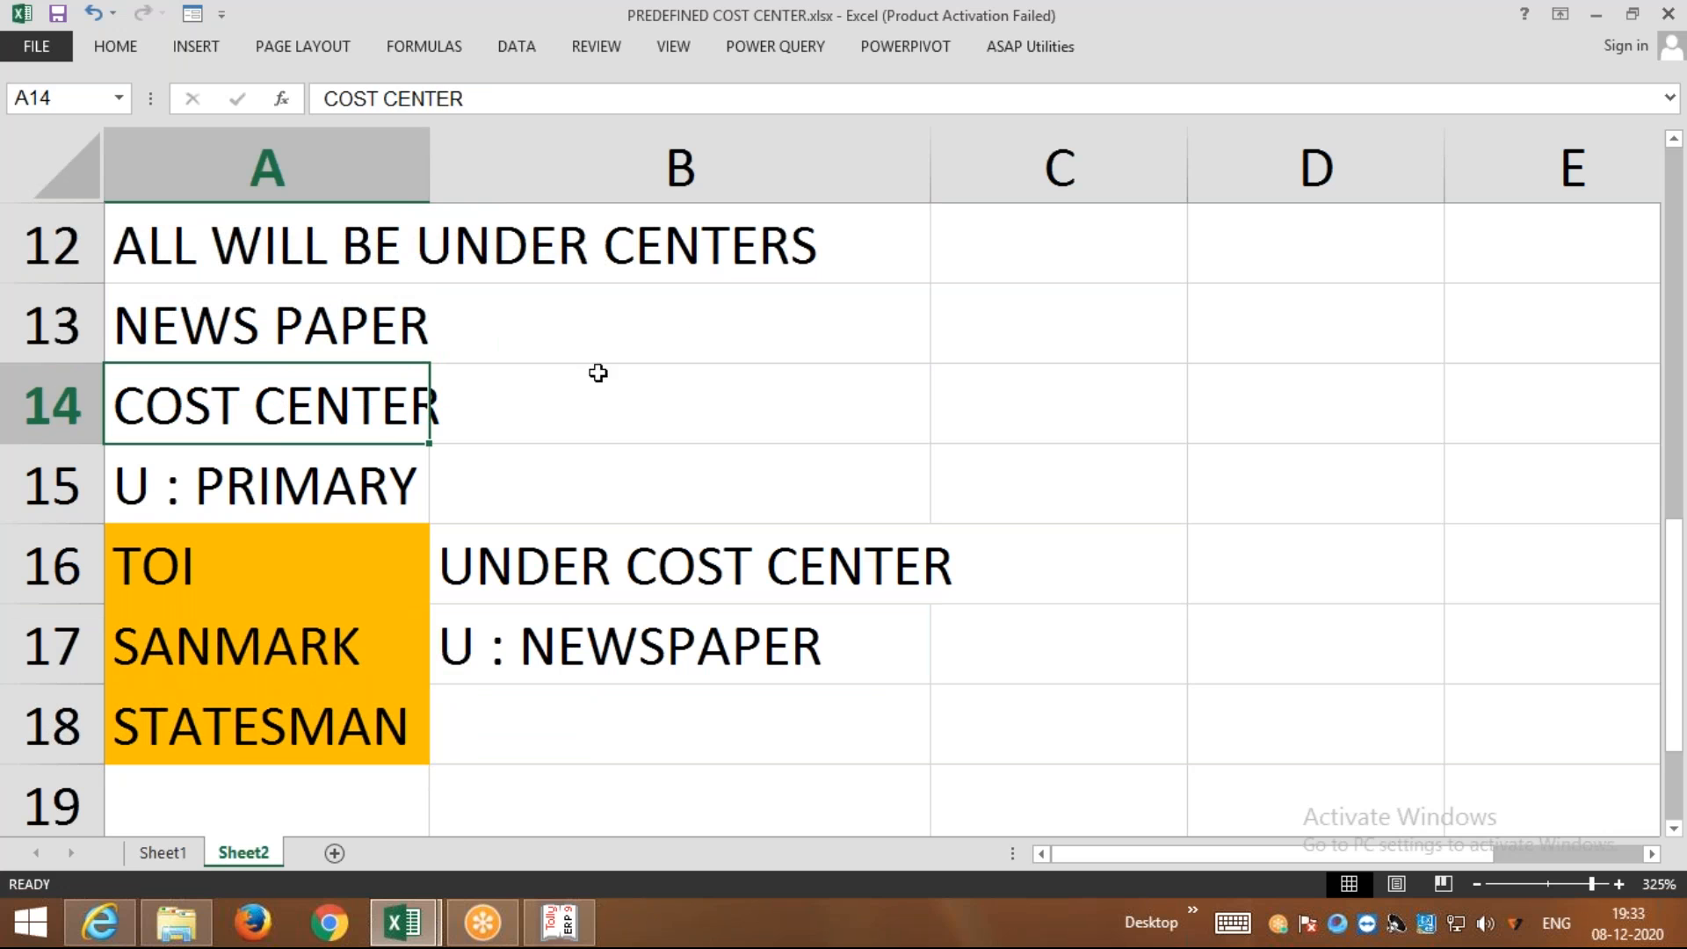
{"action": "left_click", "coordinate": [867, 739]}
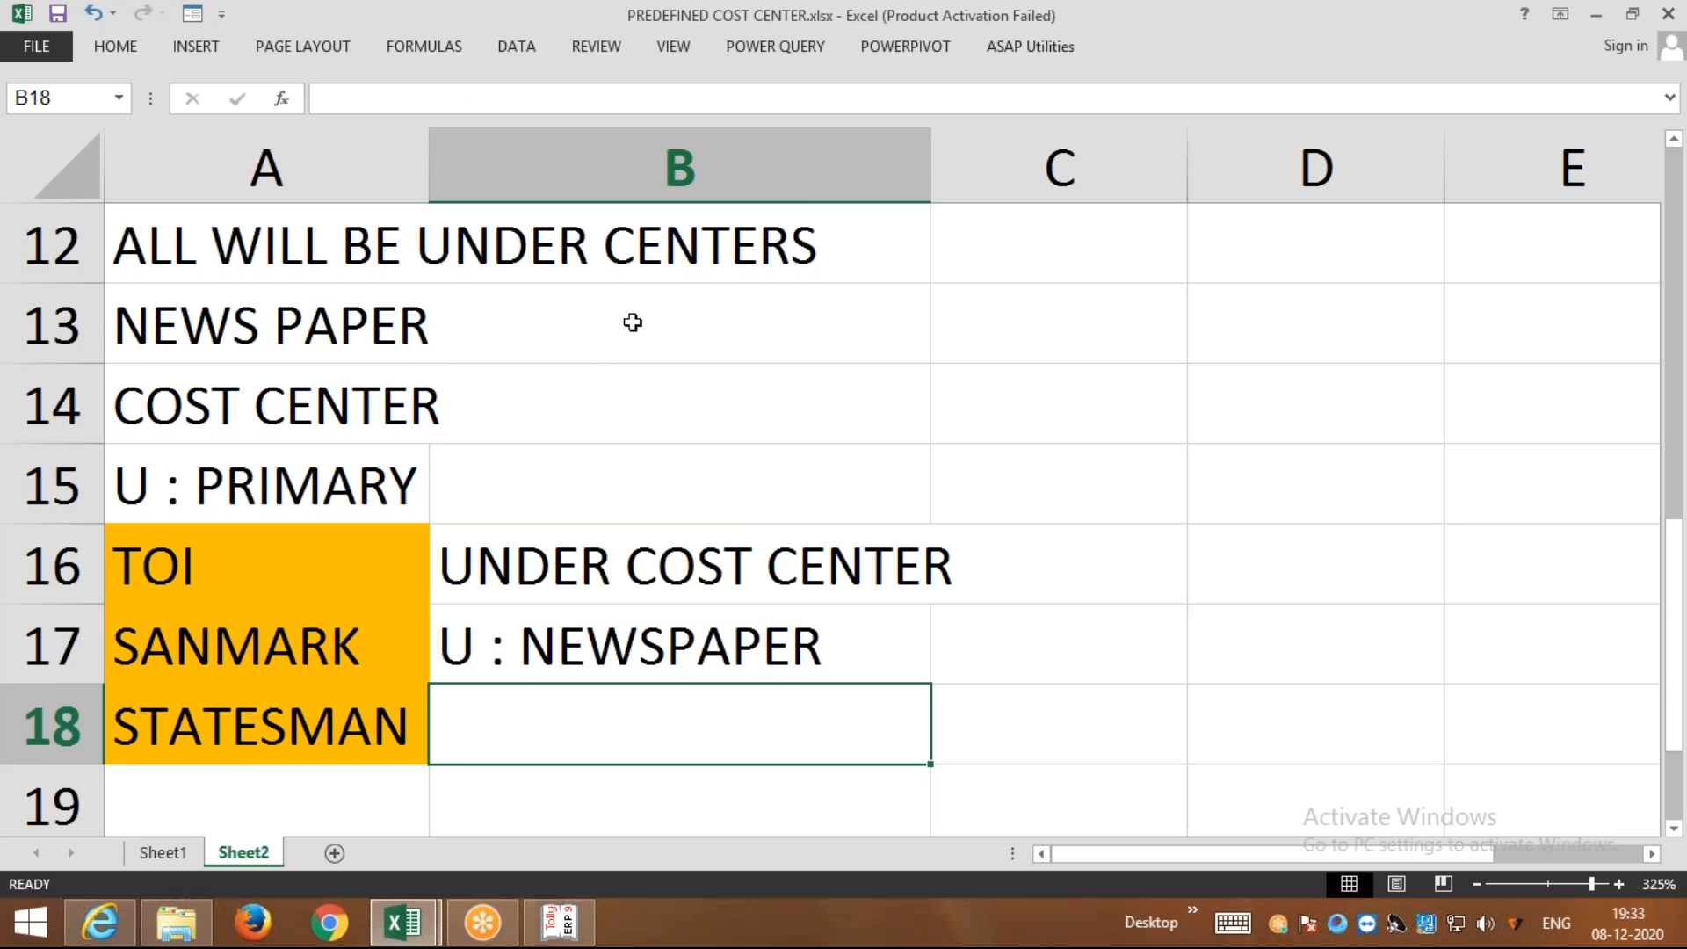
Enter NES CHANNEL in cell B13 beside NEWS PAPER
{"action": "left_click", "coordinate": [678, 313]}
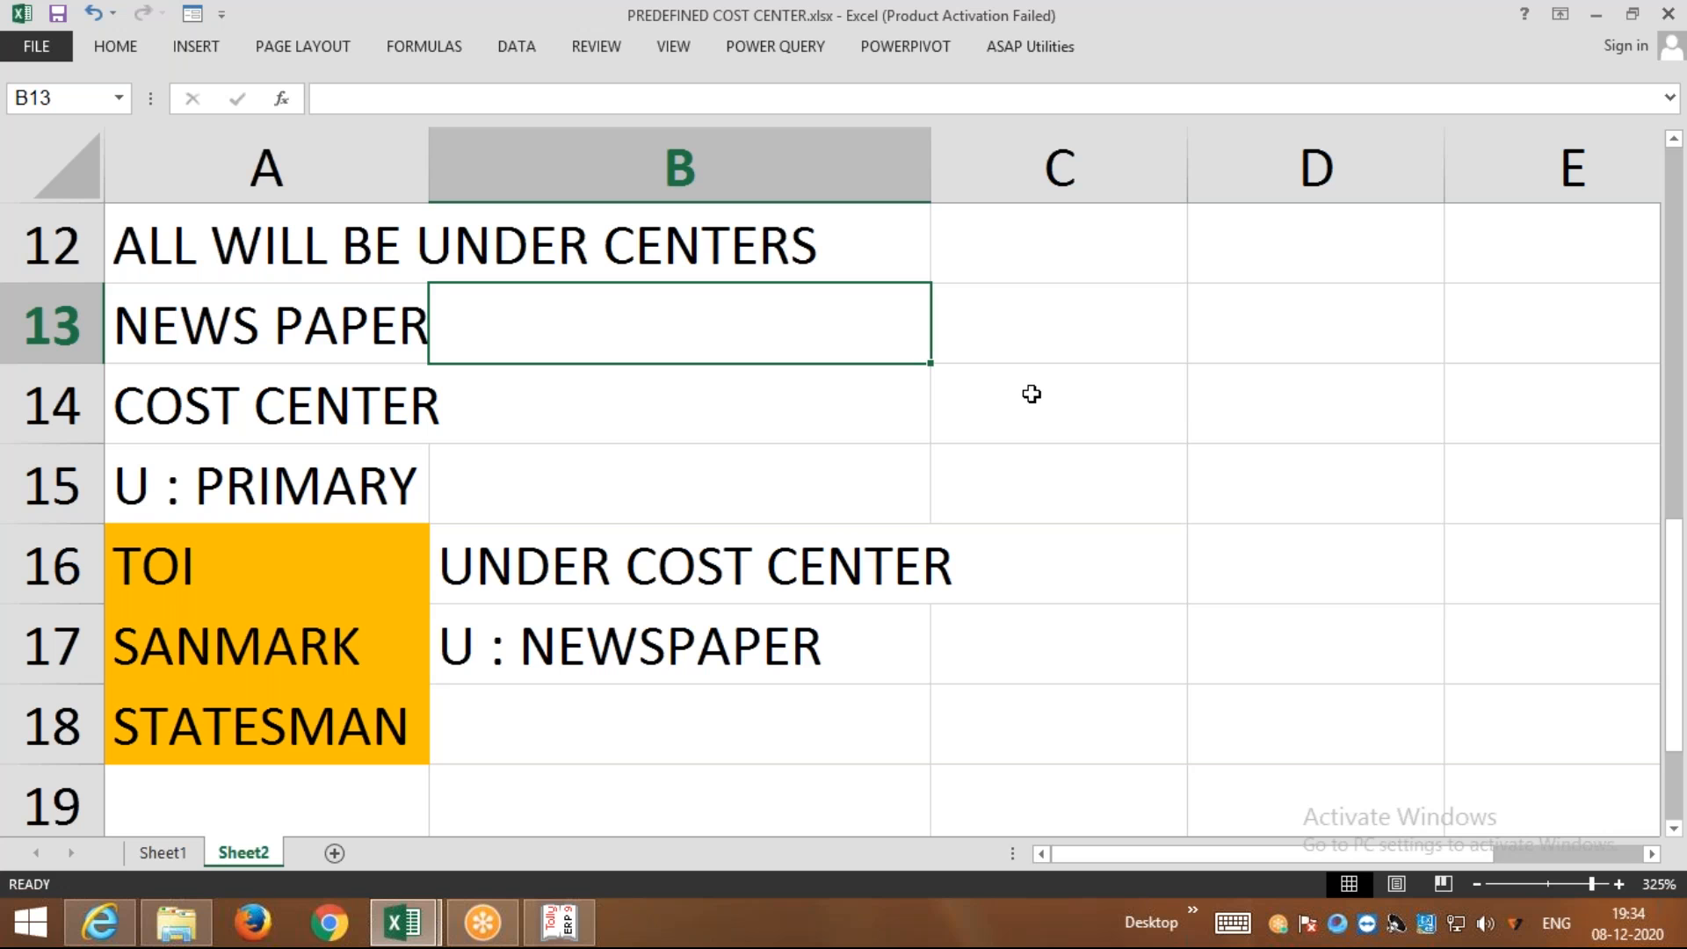
{"action": "type", "text": "N"}
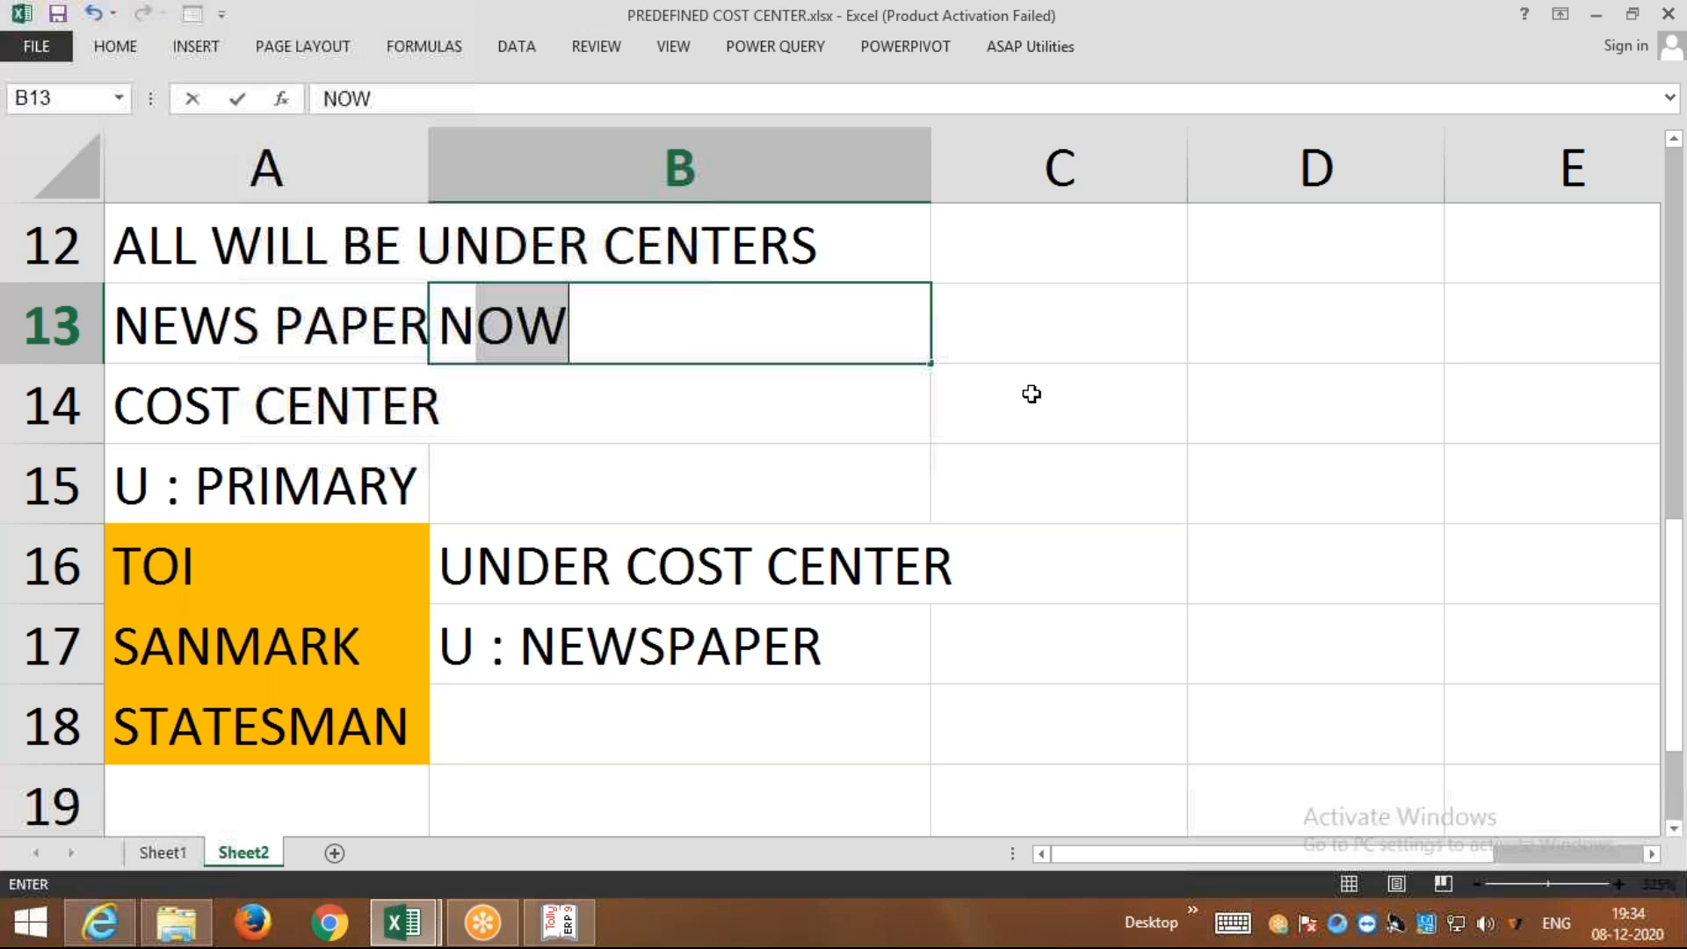
{"action": "type", "text": "ES CHA"}
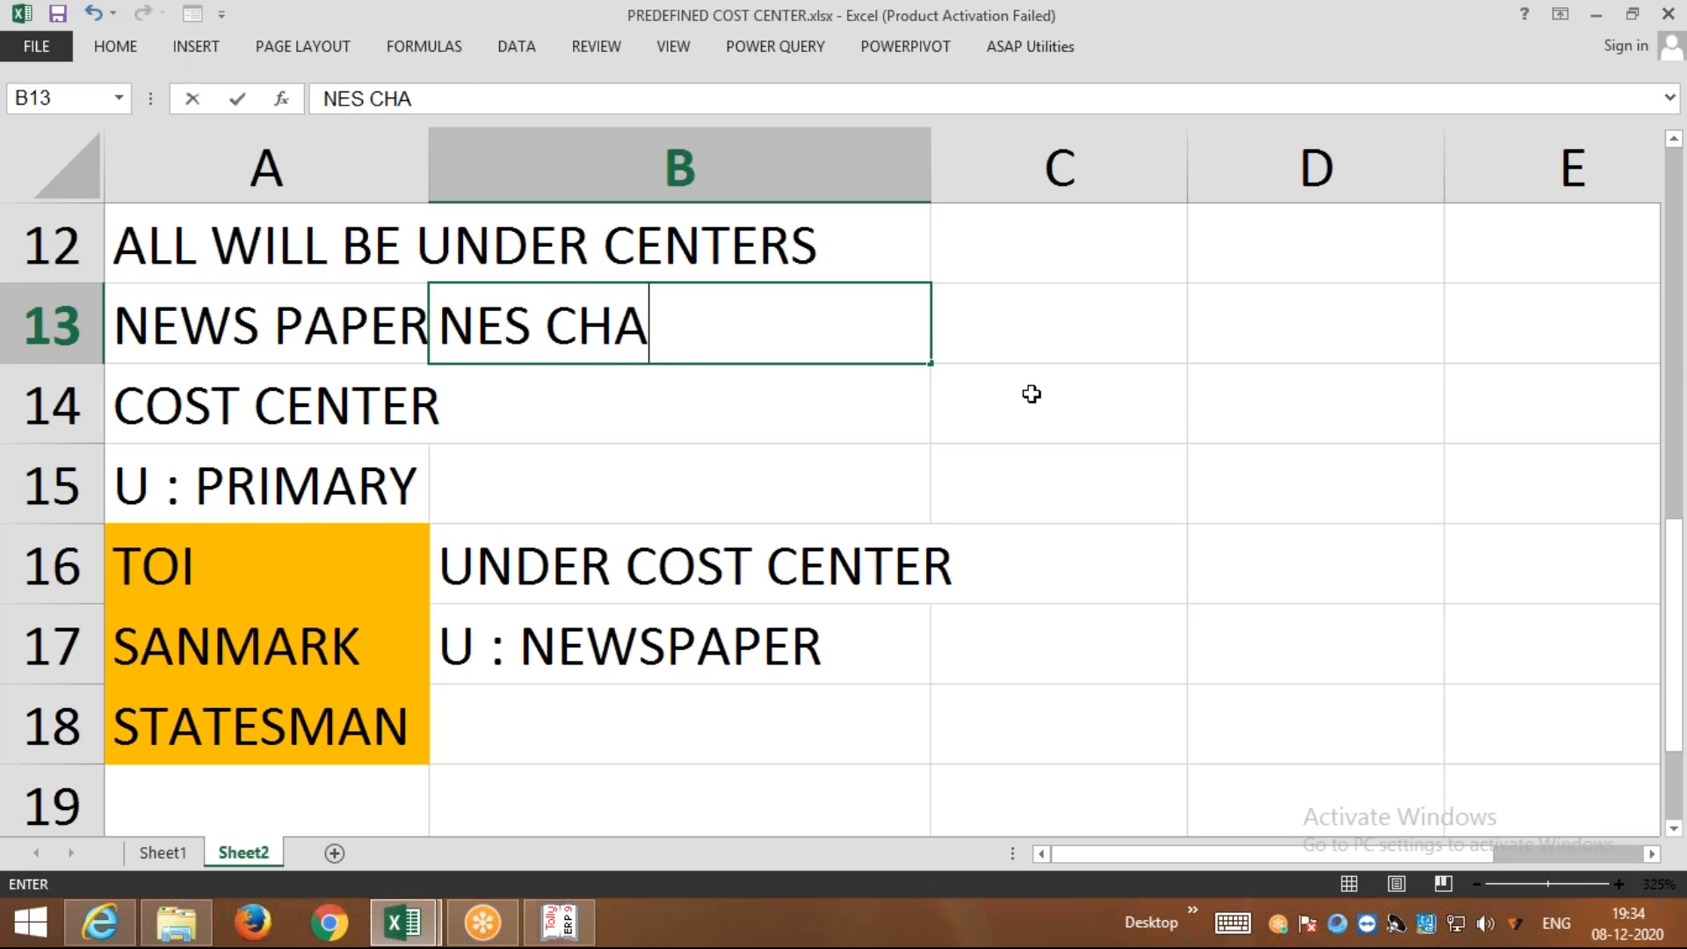
{"action": "type", "text": "NNEL"}
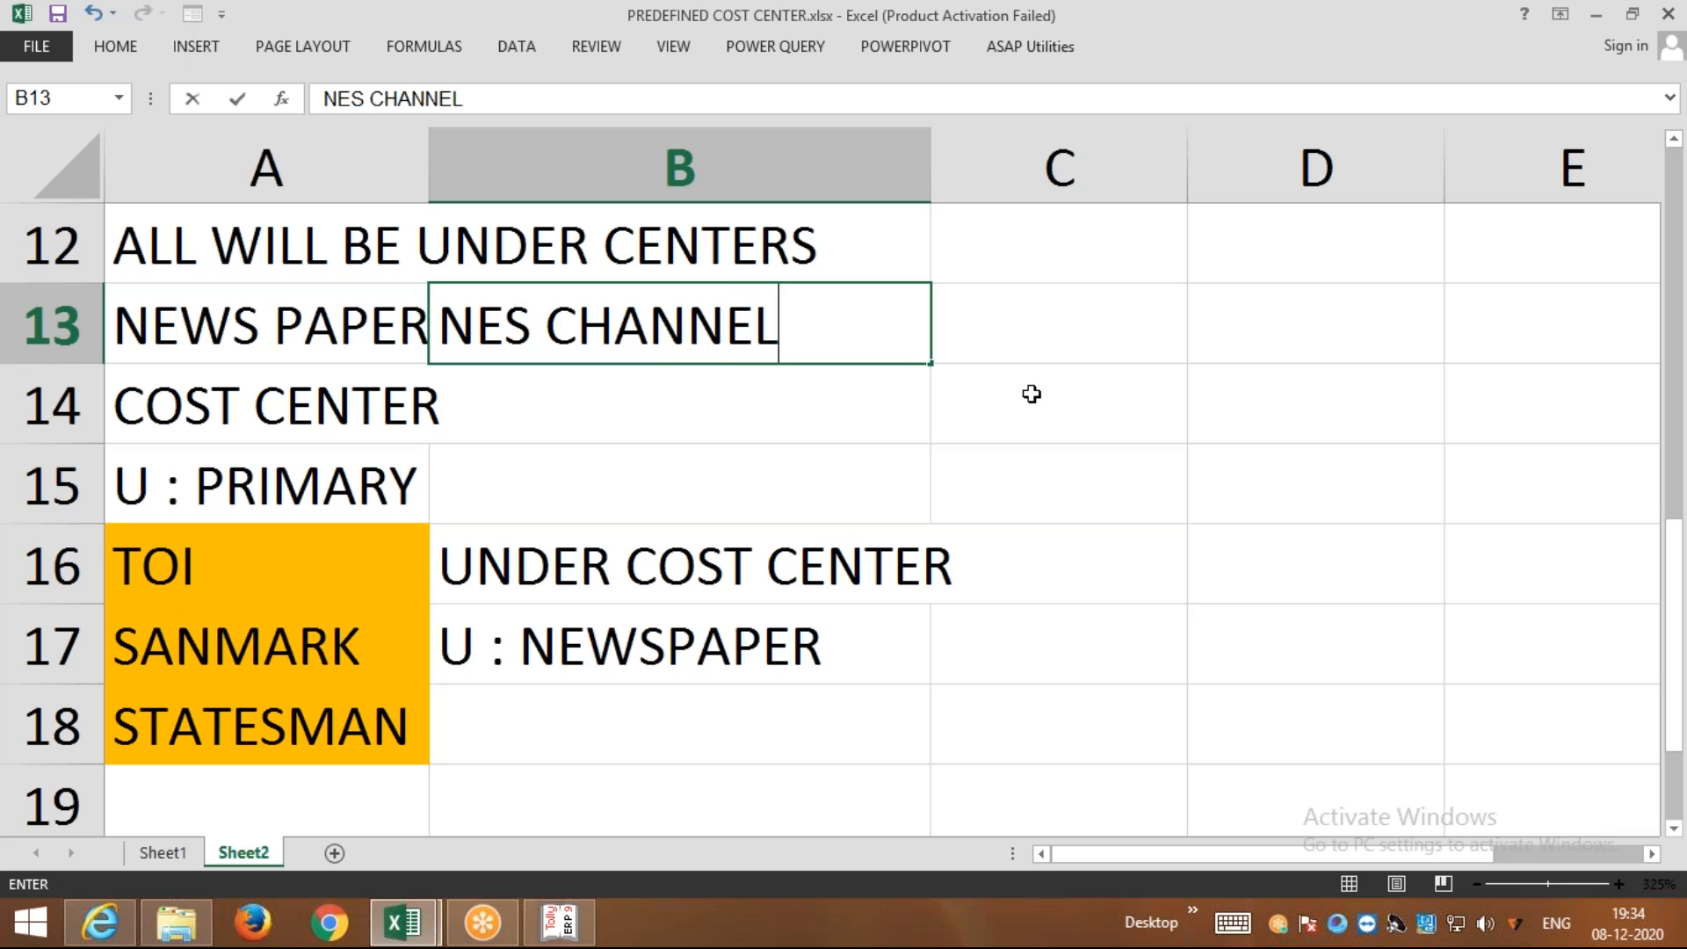
{"action": "key", "text": "Return"}
Fill COST CENTER and U : PRIMARY from A14 and A15 across into B14 and B15, widening column A to fit its text
{"action": "left_click", "coordinate": [378, 409]}
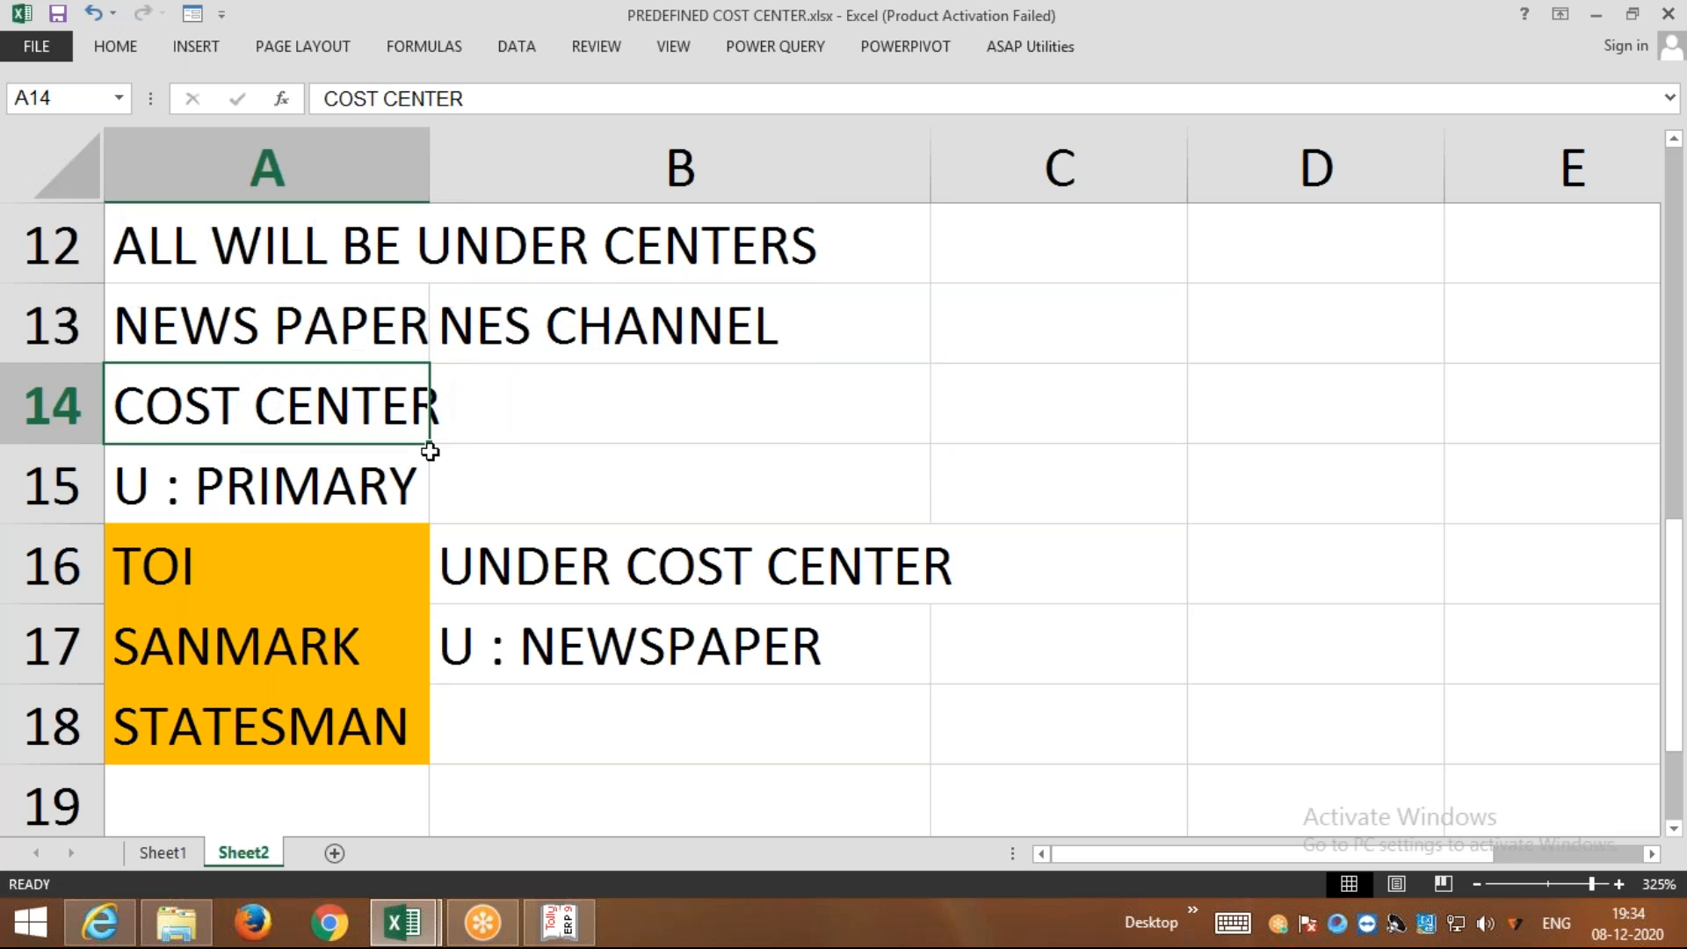
{"action": "left_click_drag", "start_coordinate": [428, 444], "coordinate": [724, 445]}
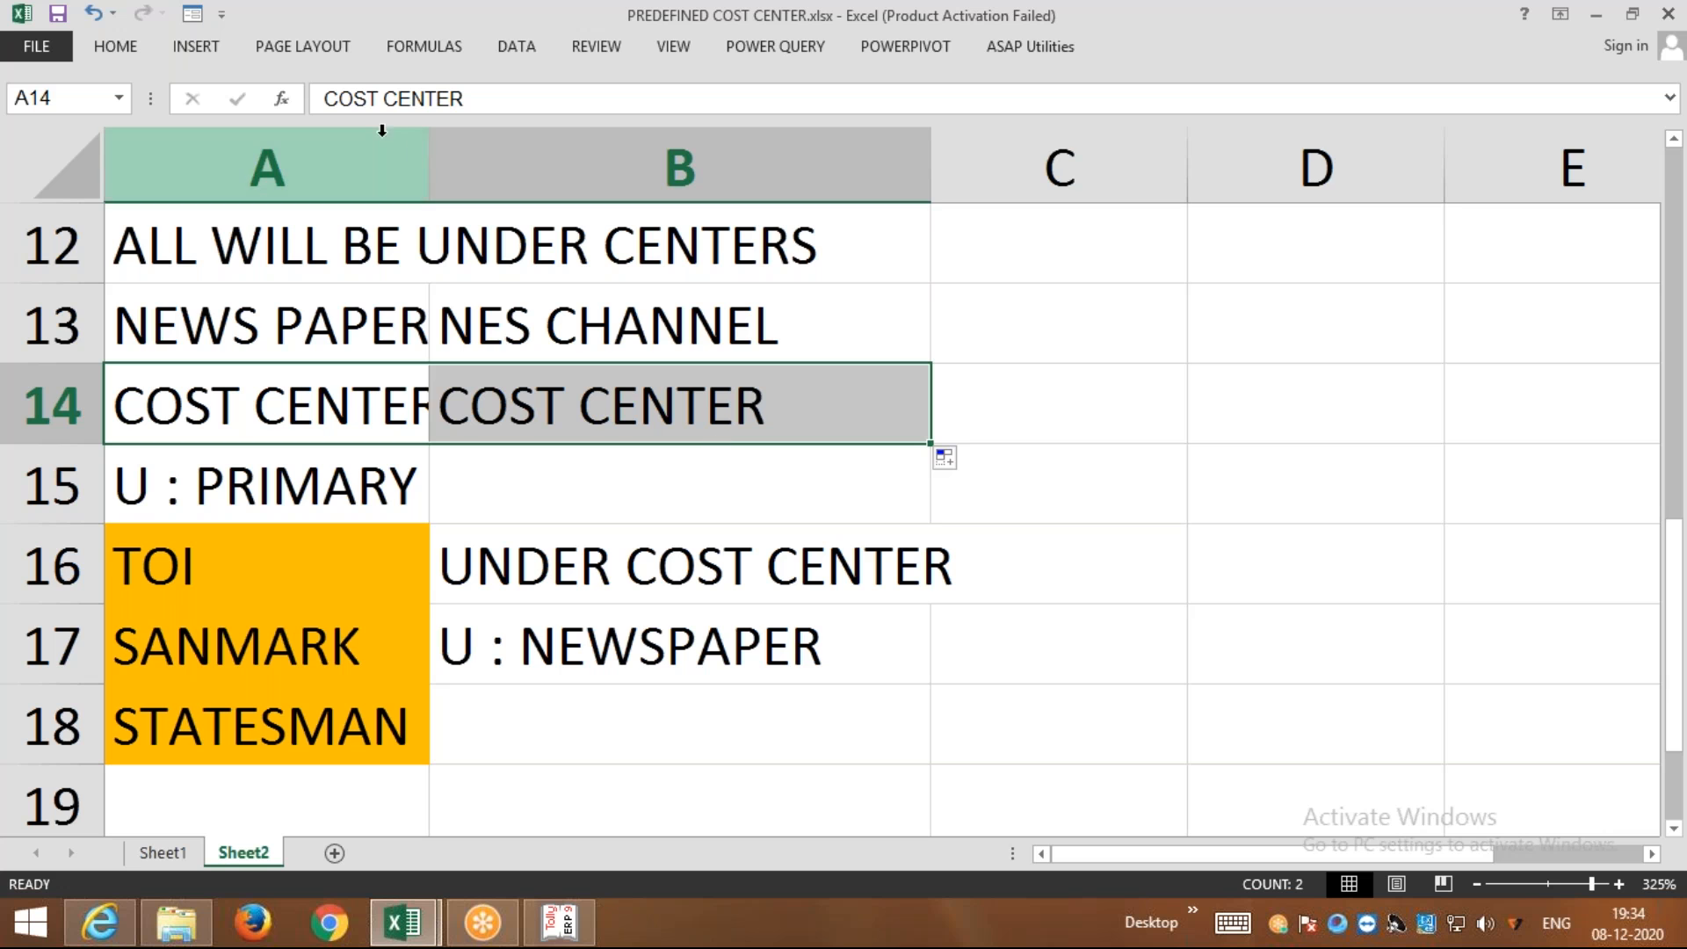
{"action": "left_click_drag", "start_coordinate": [433, 151], "coordinate": [466, 155]}
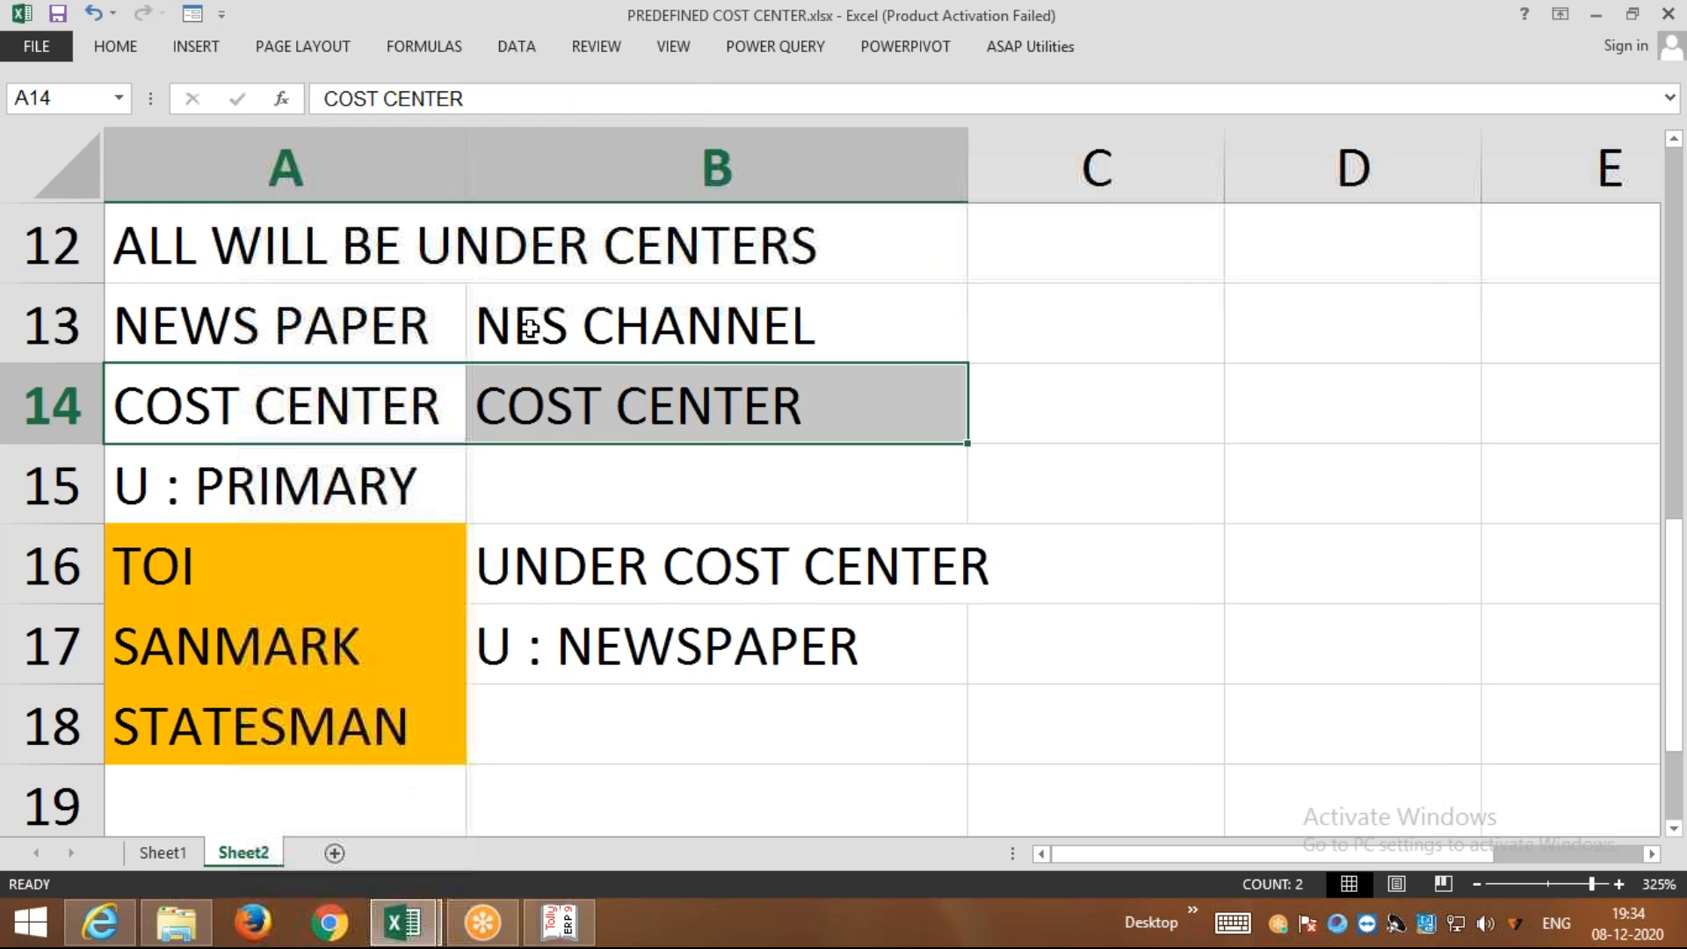
{"action": "left_click", "coordinate": [291, 489]}
{"action": "left_click_drag", "start_coordinate": [465, 524], "coordinate": [779, 530]}
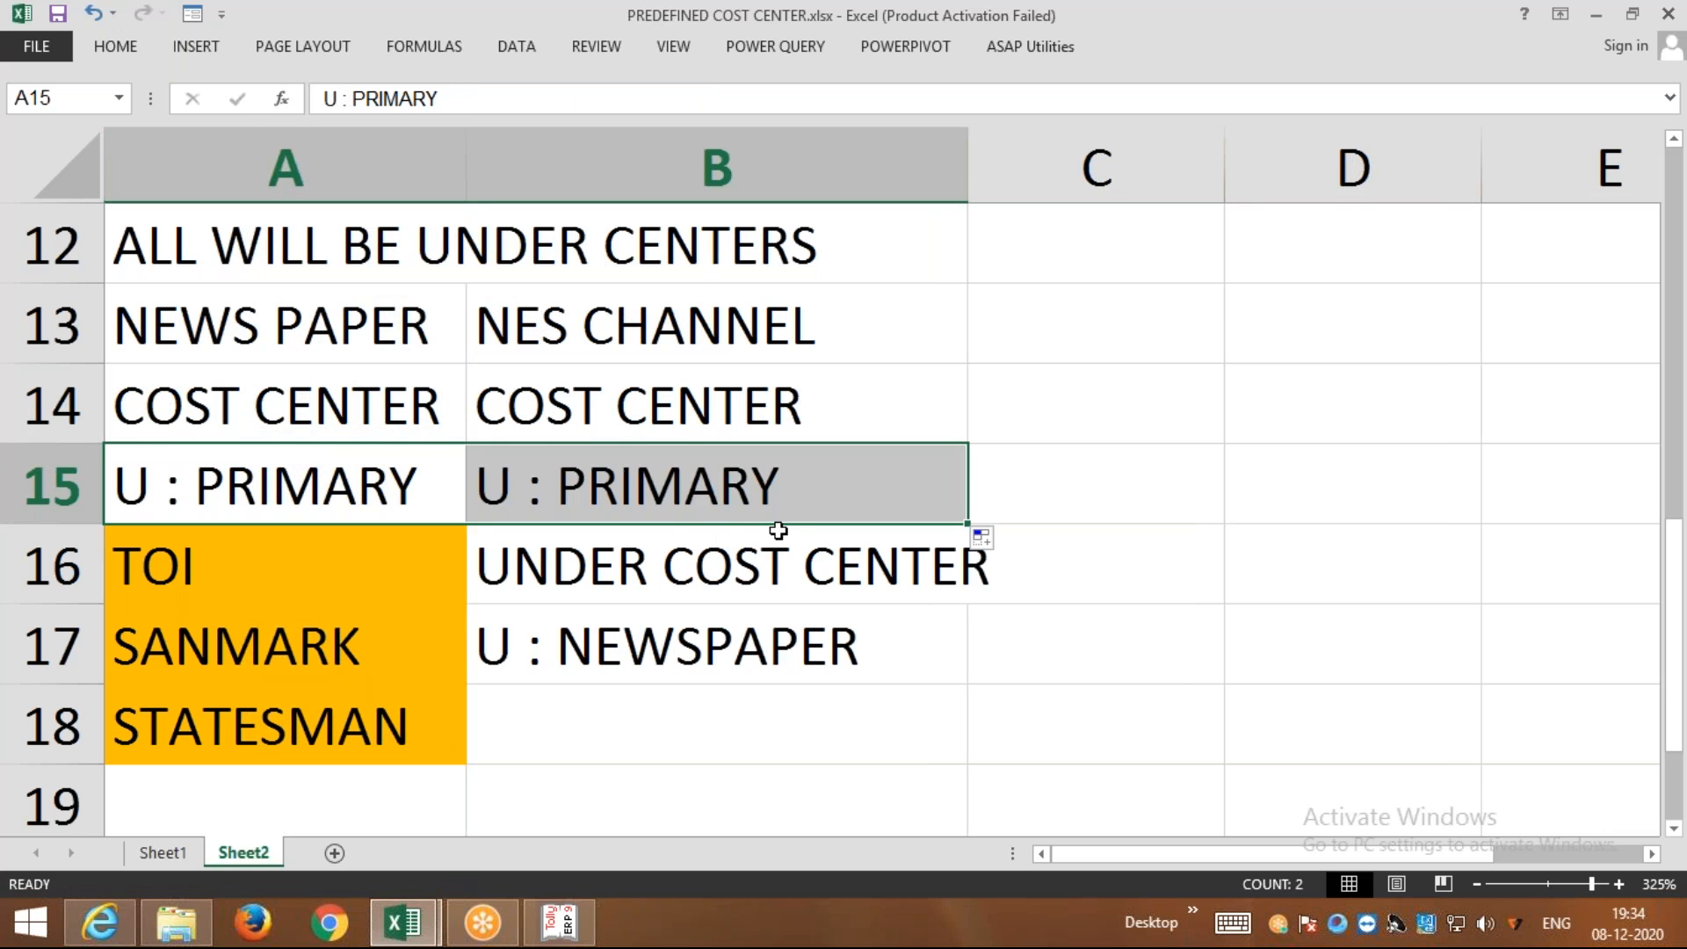
Enter BCC in cell A19 and STAR in cell A20 below STATESMAN
{"action": "scroll", "coordinate": [778, 530], "scroll_direction": "down", "scroll_amount": 2}
{"action": "scroll", "coordinate": [779, 530], "scroll_direction": "down", "scroll_amount": 1}
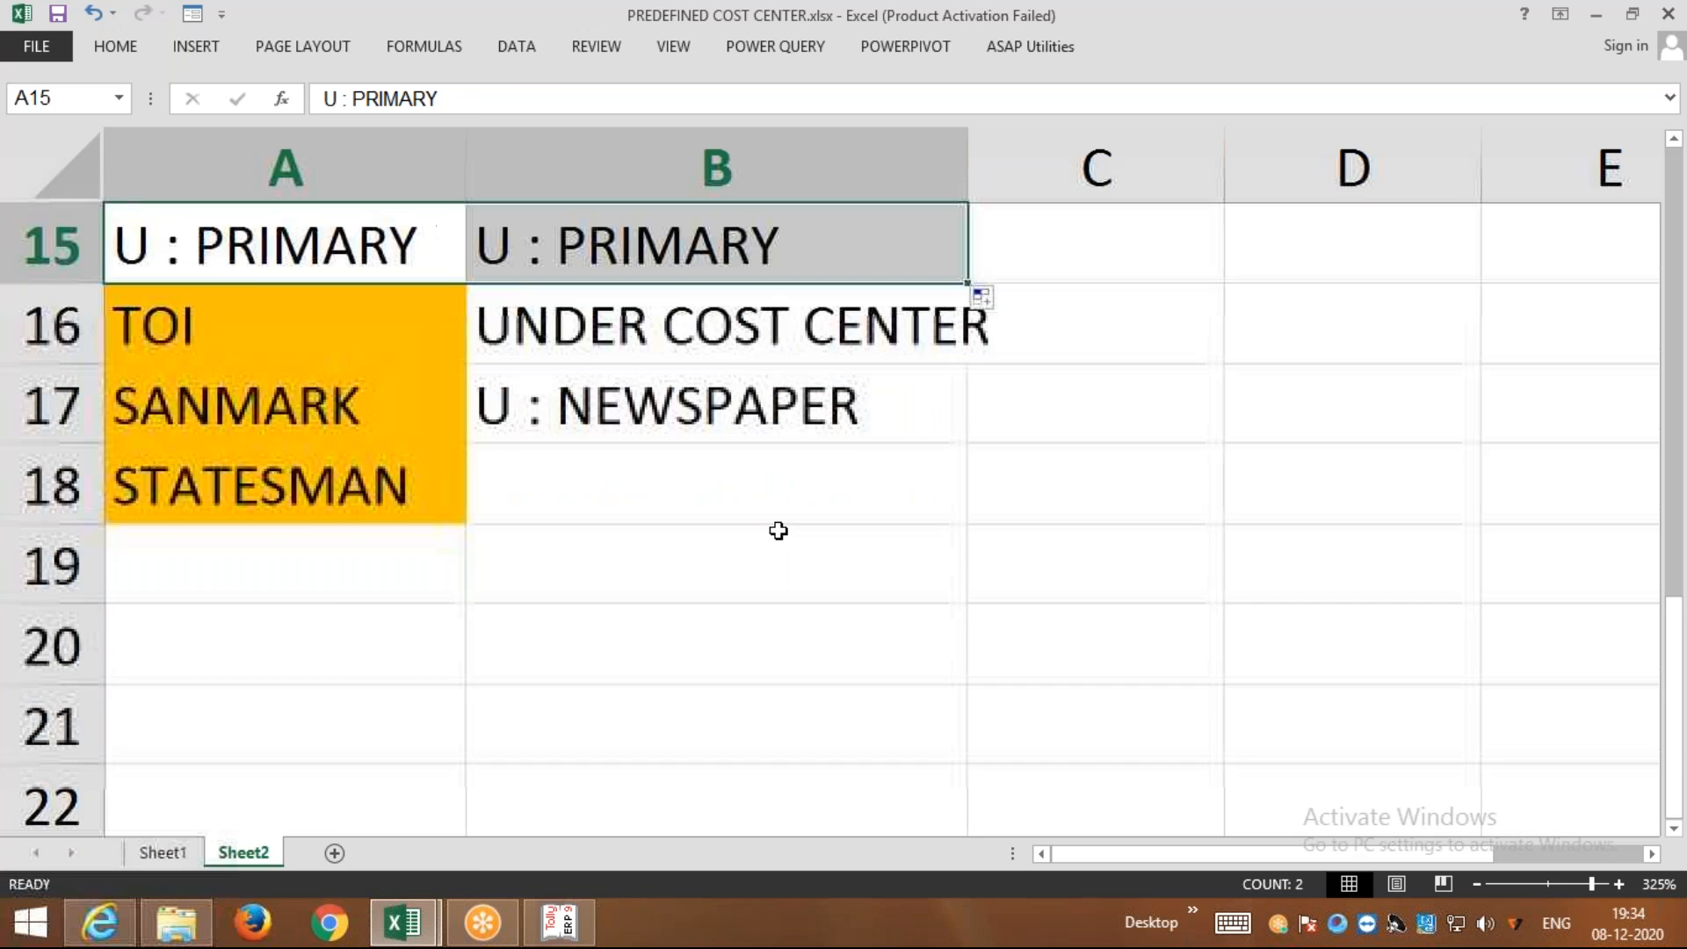
{"action": "left_click", "coordinate": [256, 588]}
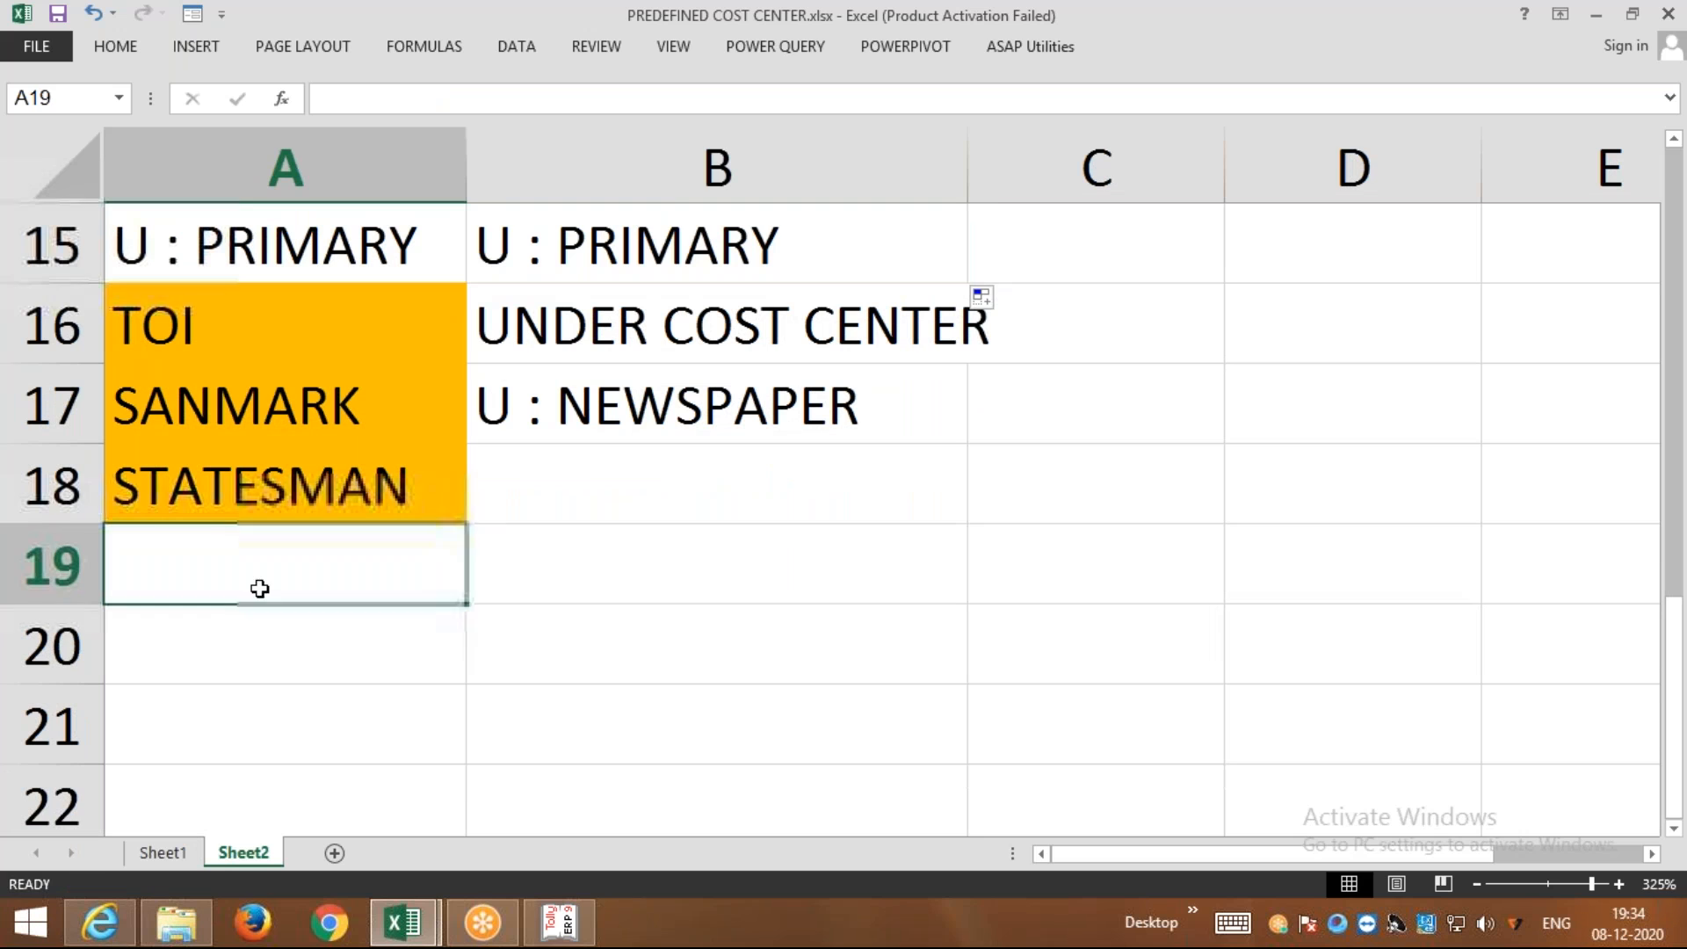
{"action": "type", "text": "BCC"}
{"action": "key", "text": "ctrl+Return"}
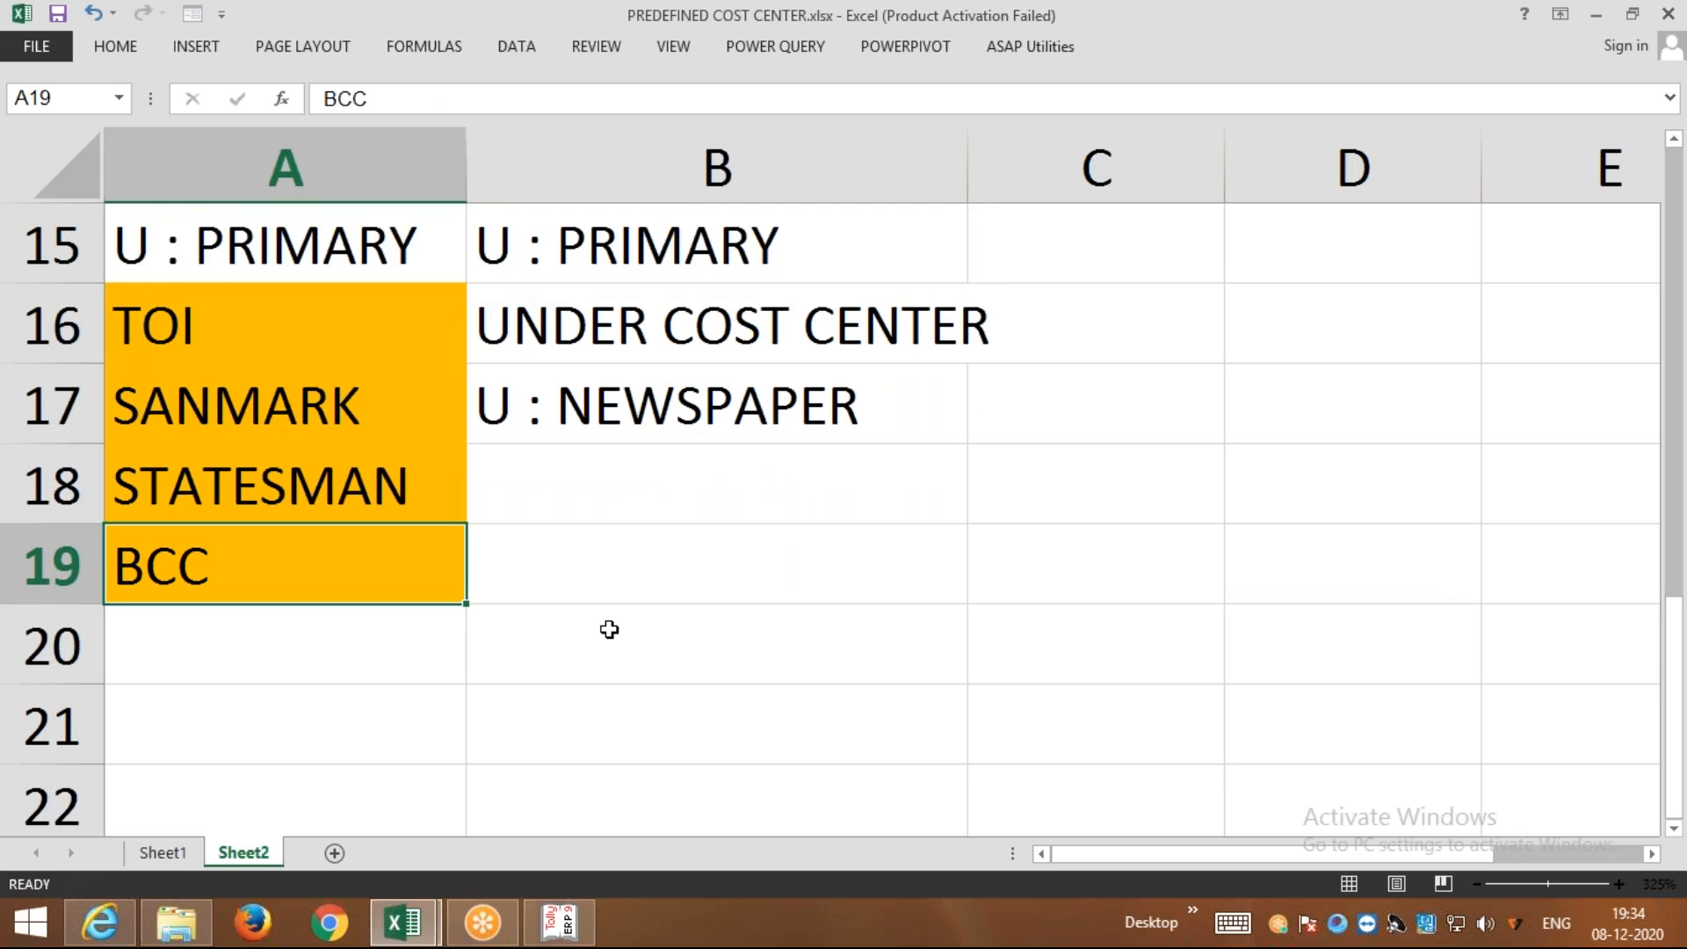
{"action": "key", "text": "Down"}
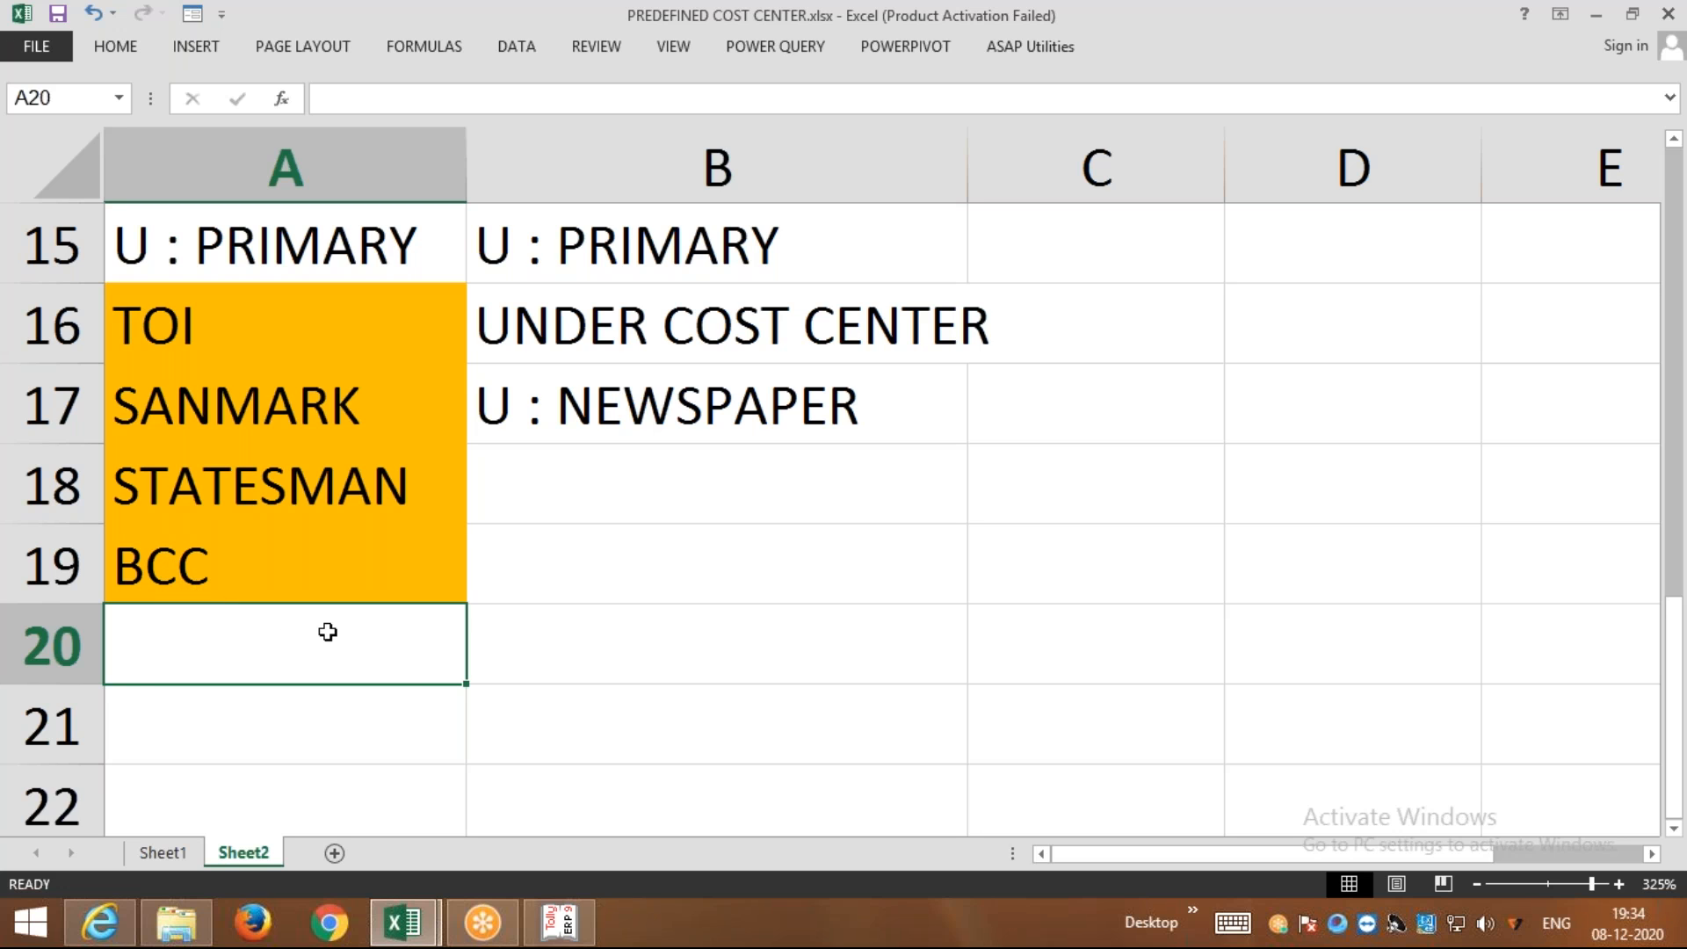
{"action": "type", "text": "STAR"}
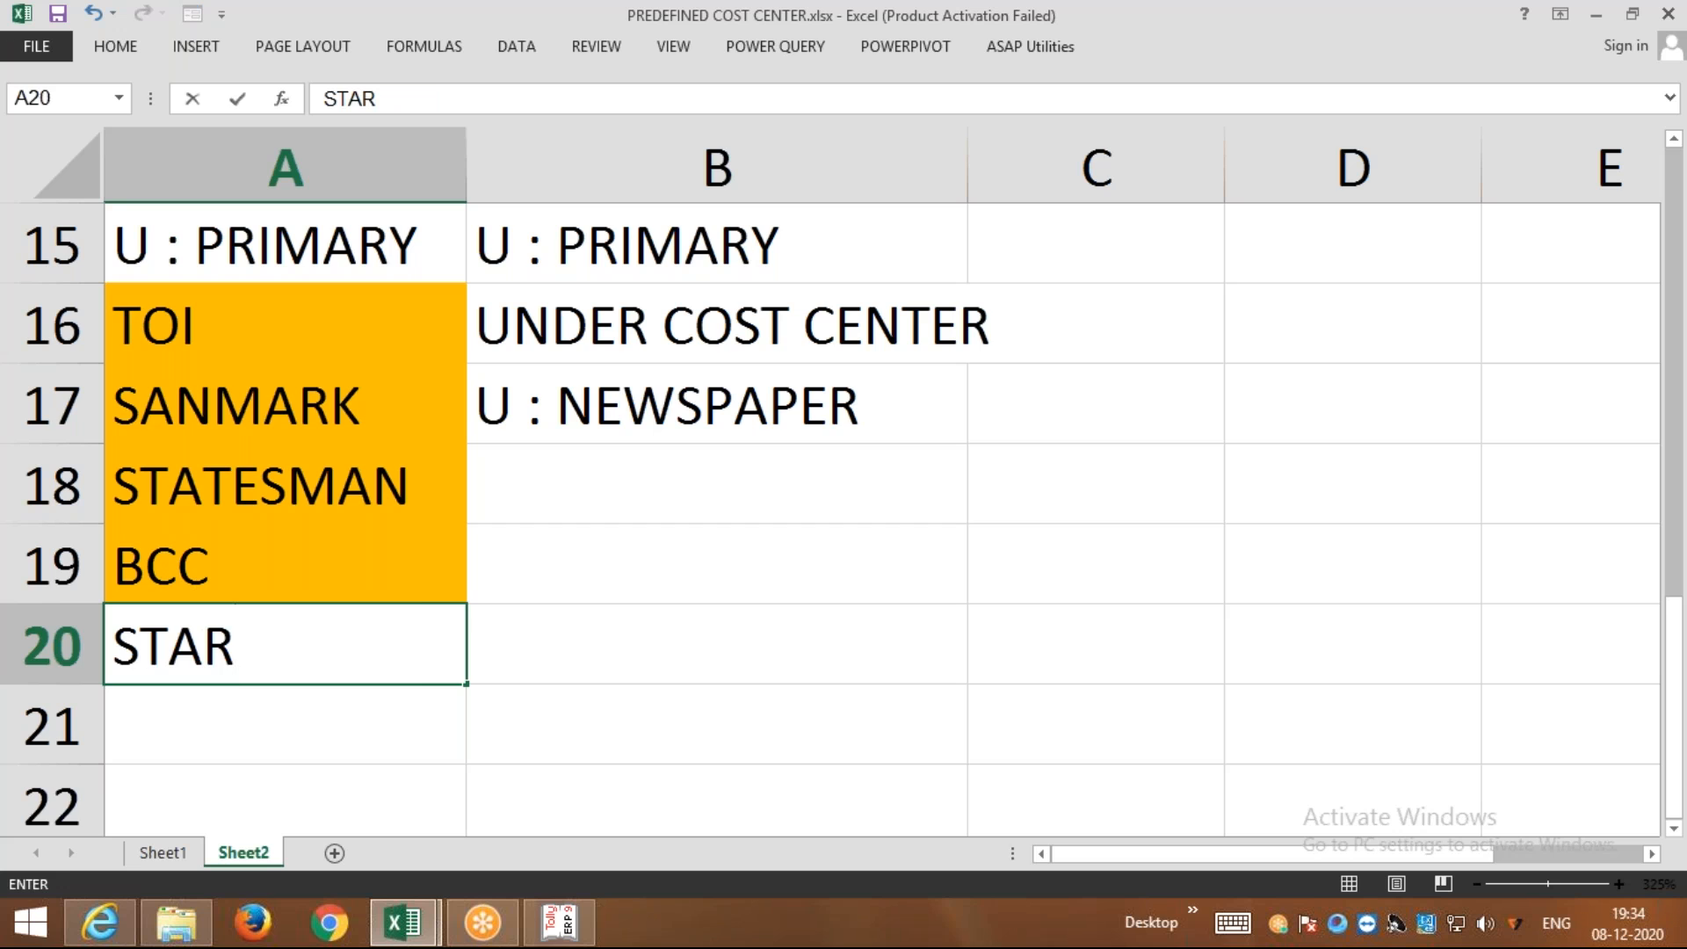
{"action": "key", "text": "Return"}
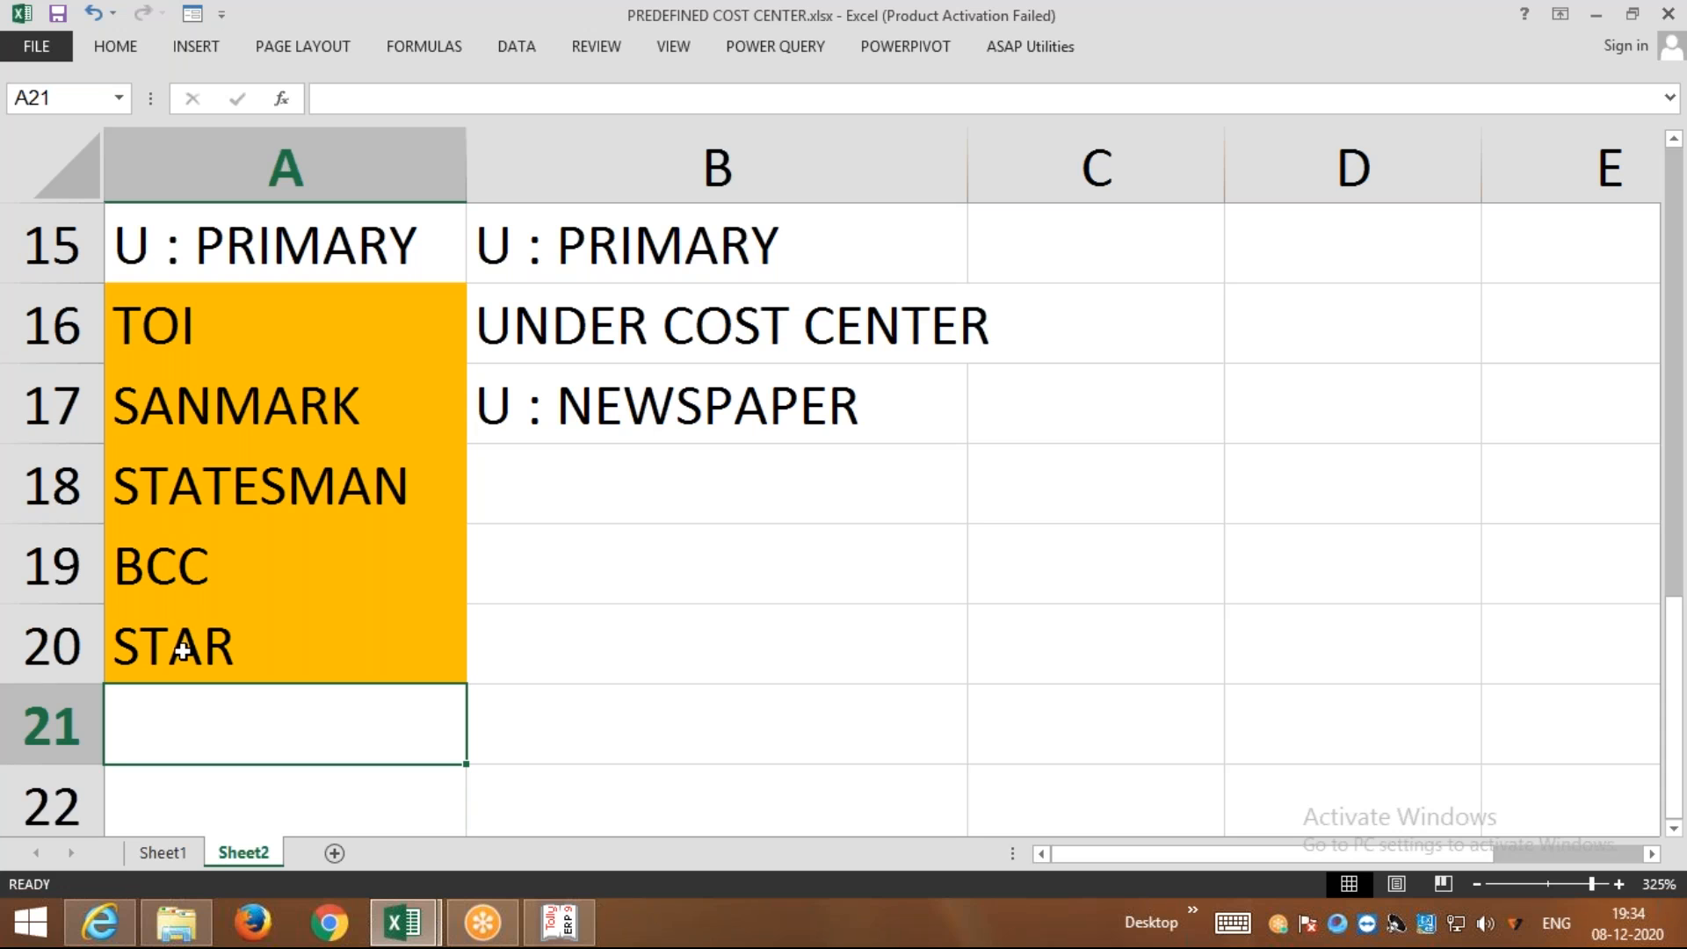
Enter the note U : NEW CH. in cell B20 beside STAR
{"action": "left_click", "coordinate": [569, 558]}
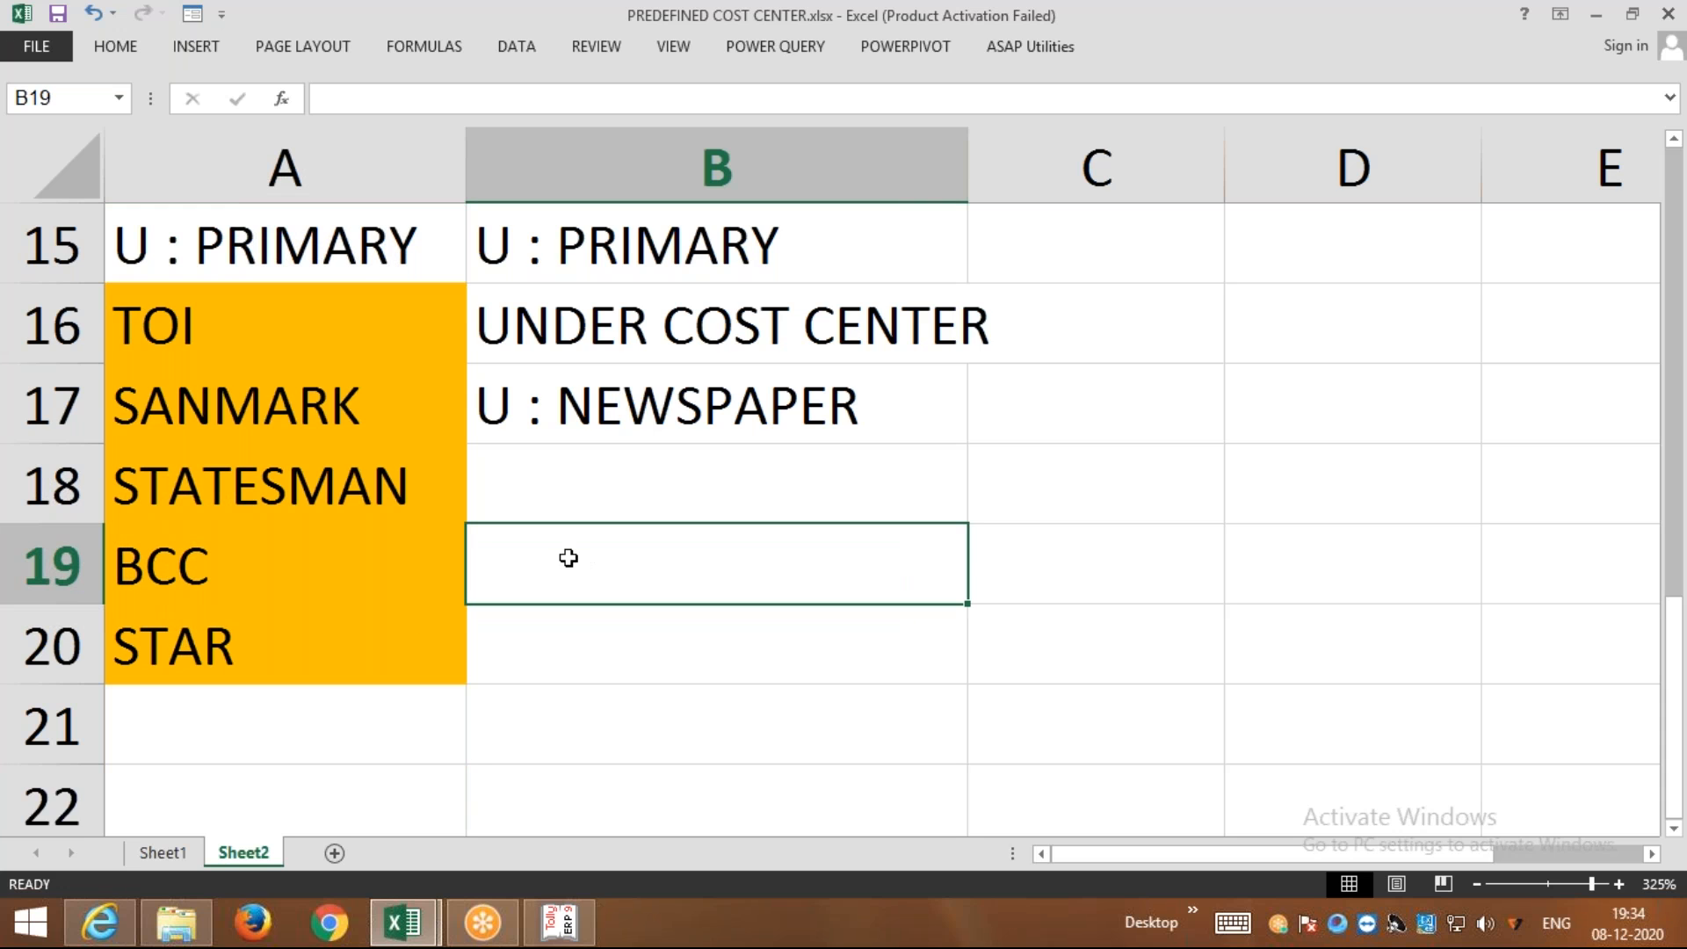
{"action": "left_click", "coordinate": [652, 329]}
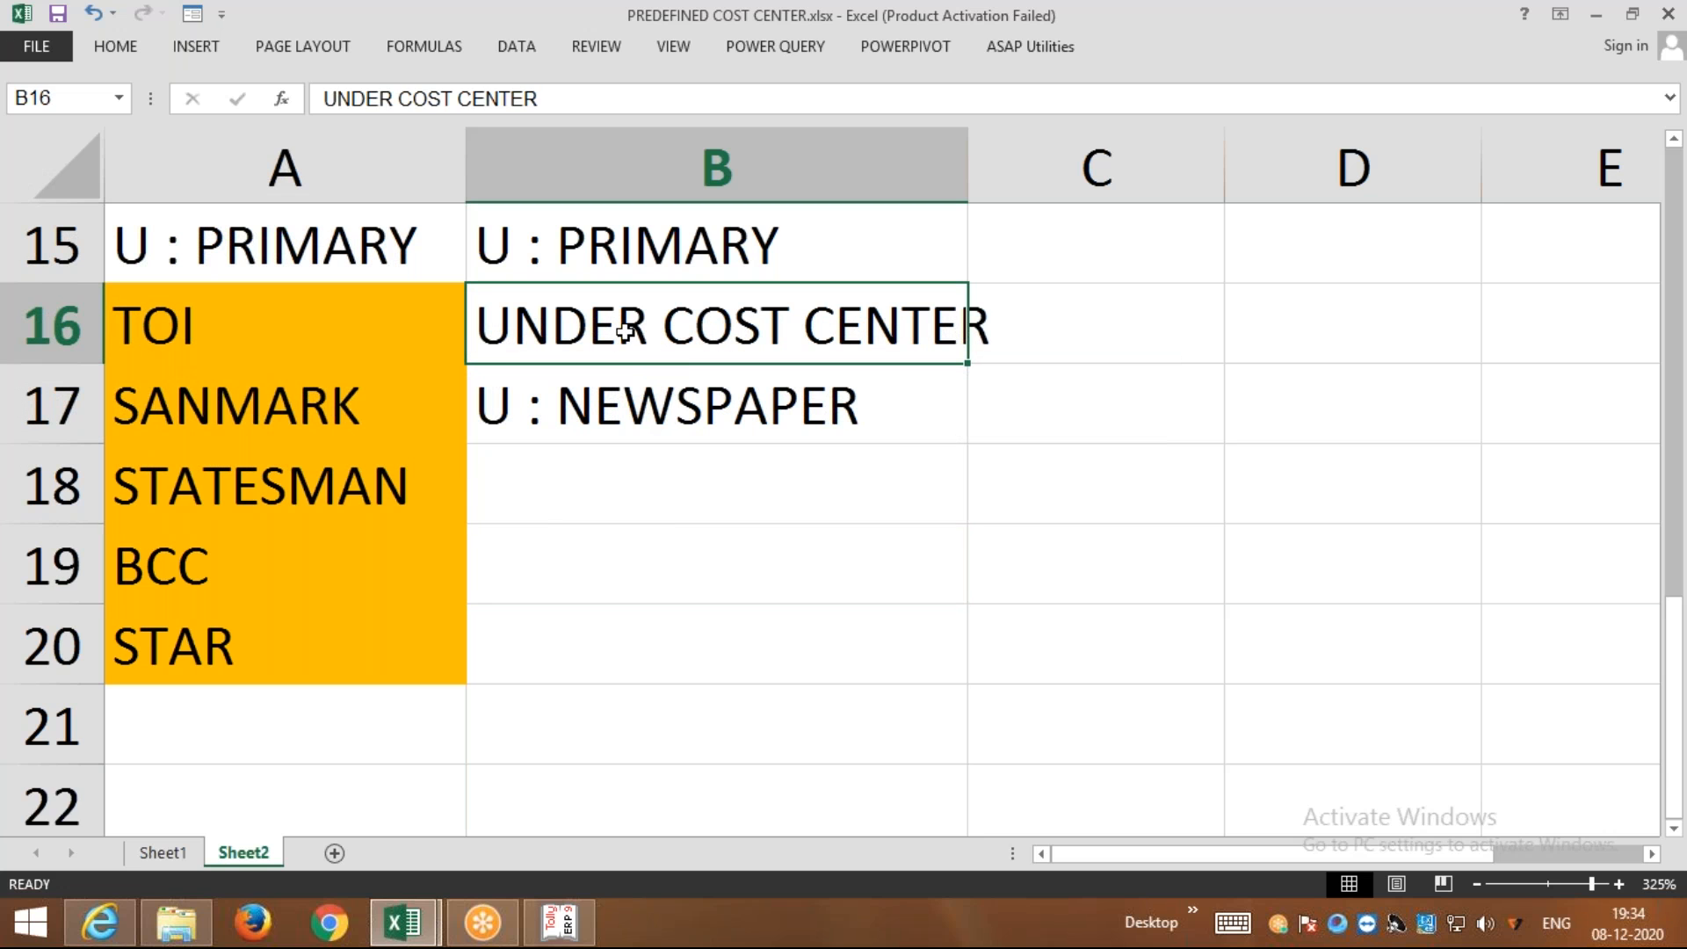
{"action": "left_click", "coordinate": [615, 568]}
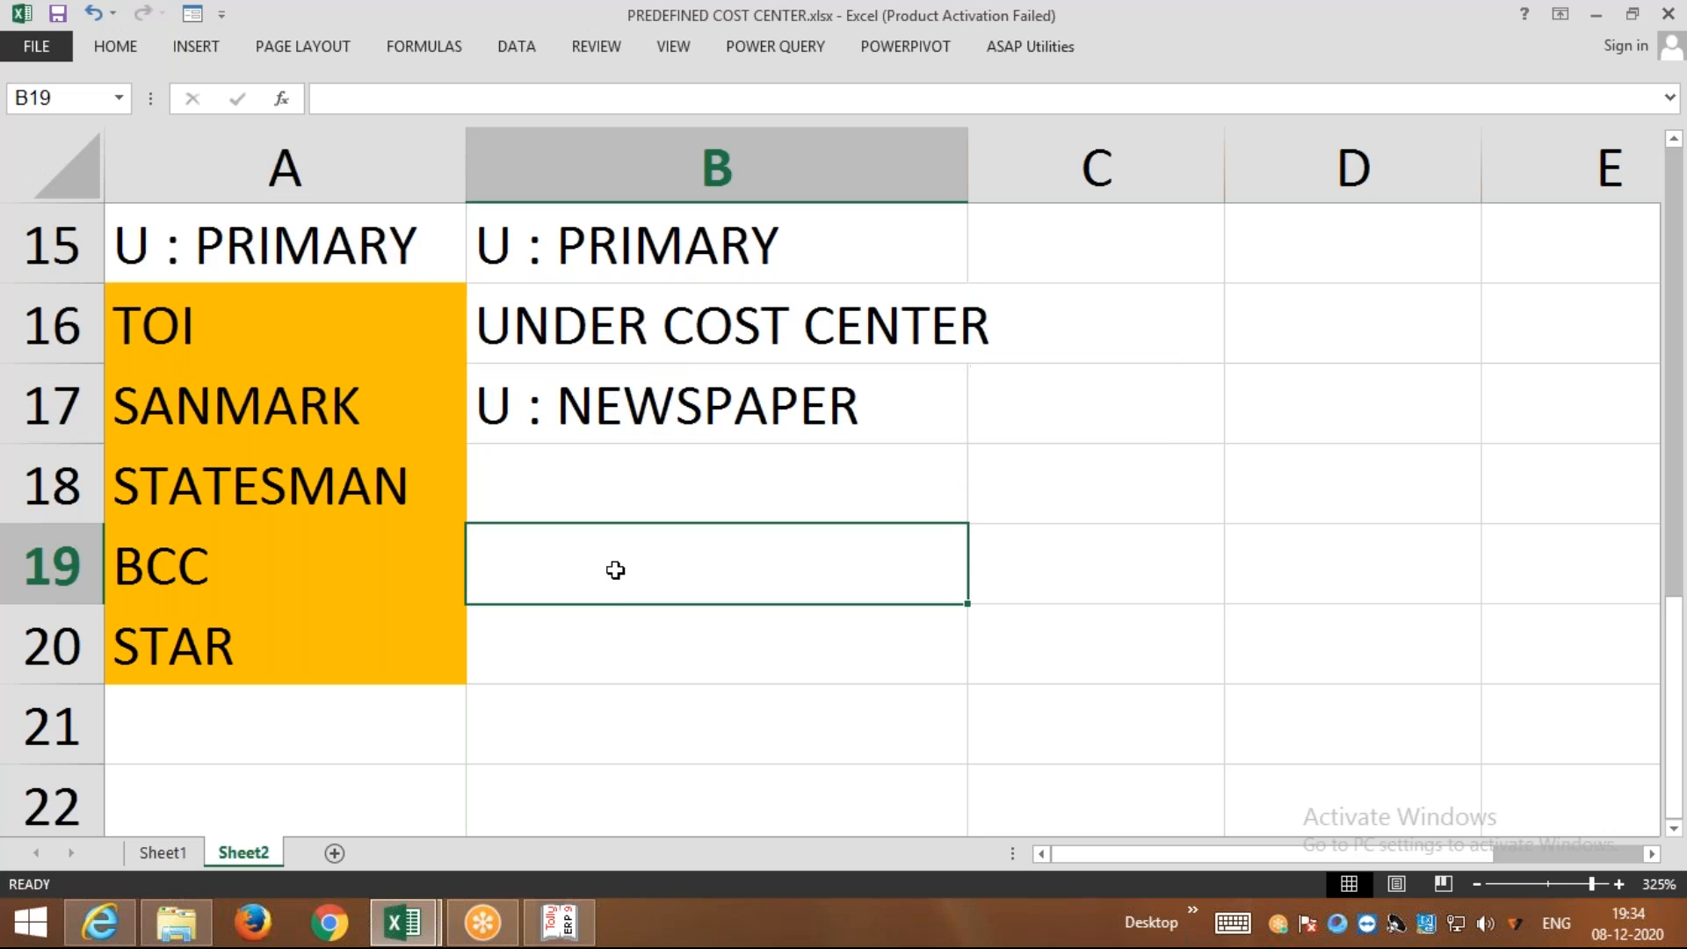
{"action": "left_click", "coordinate": [550, 656]}
{"action": "type", "text": "U"}
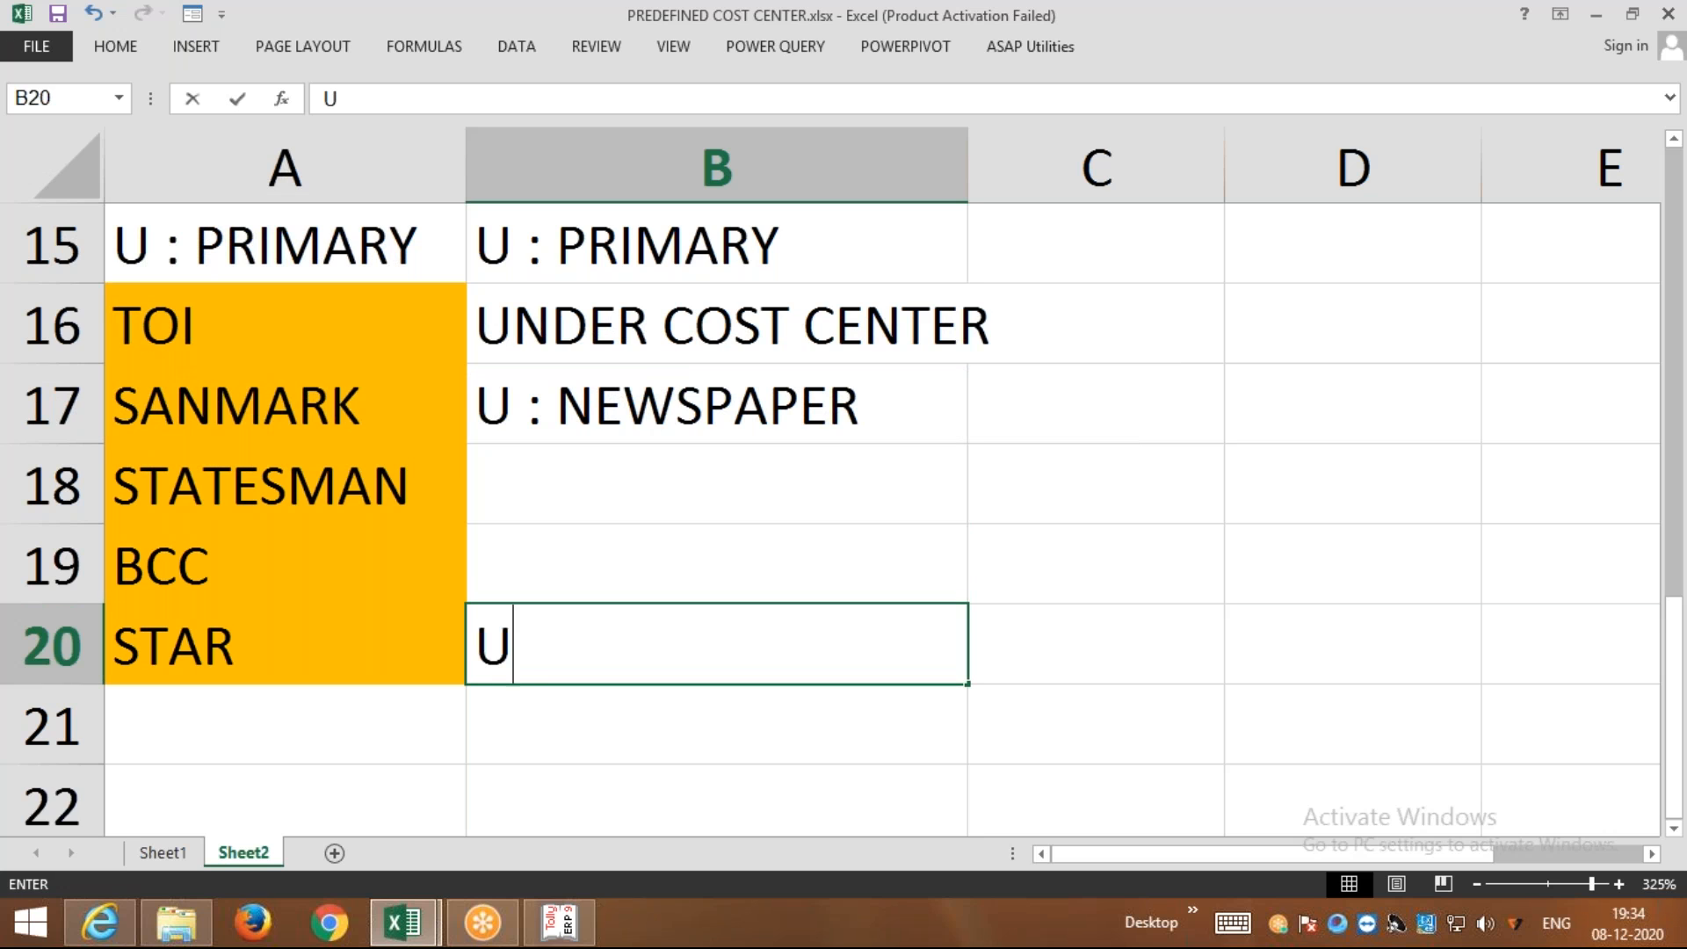
{"action": "type", "text": " : N"}
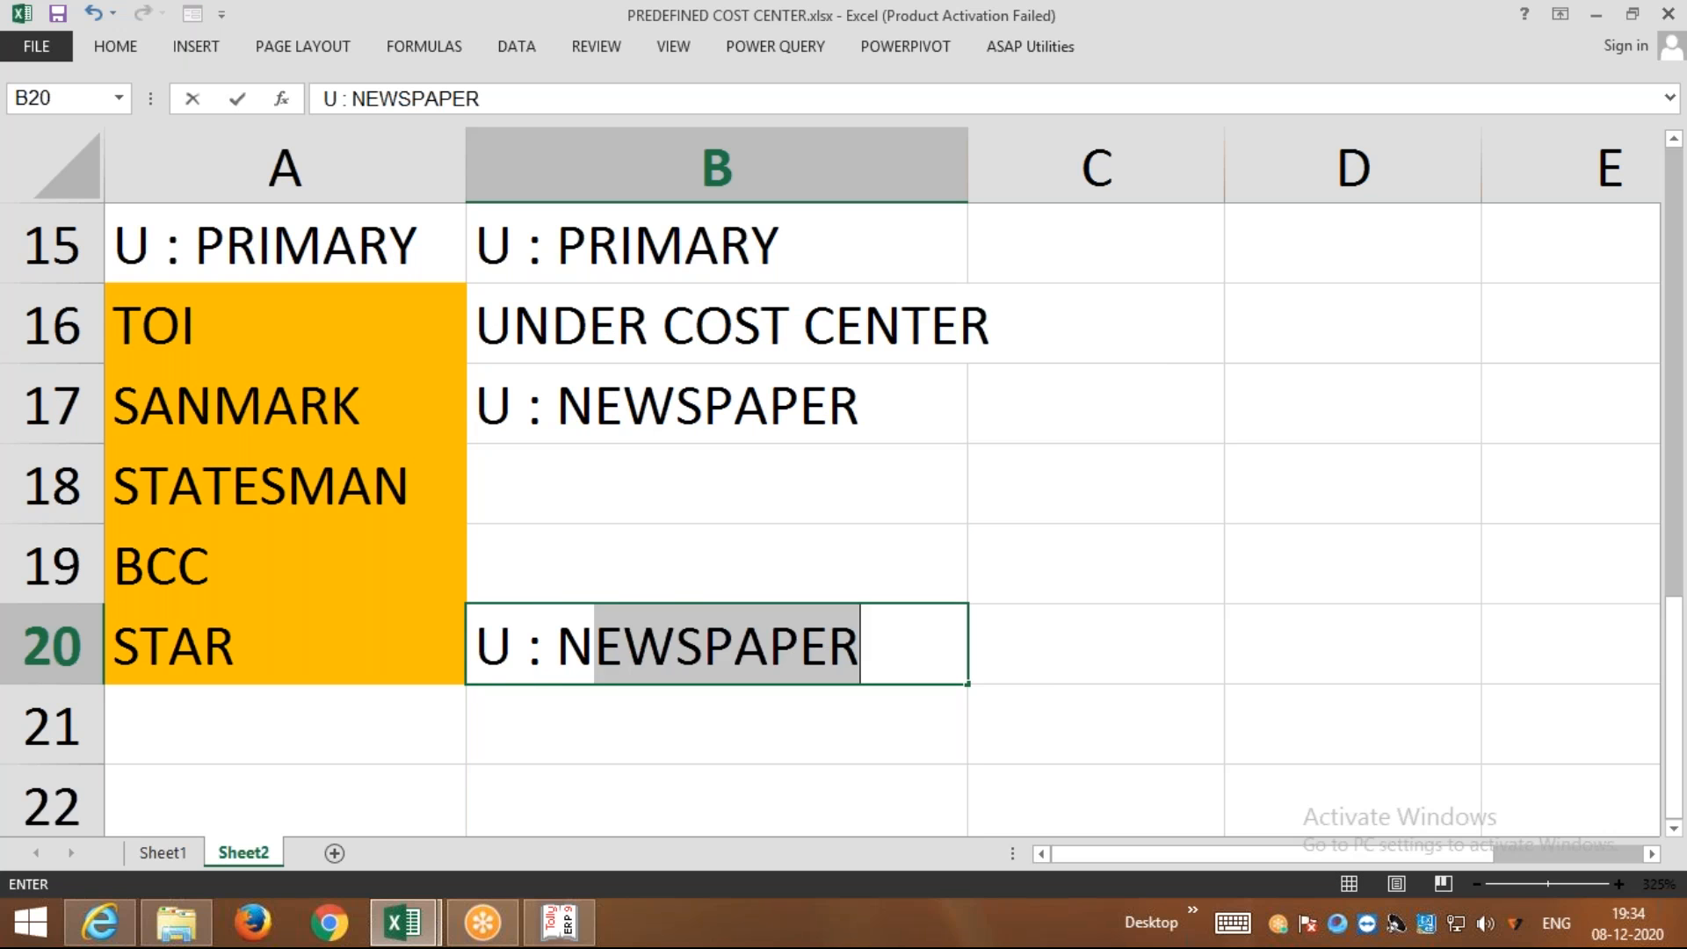
{"action": "type", "text": "EW CH."}
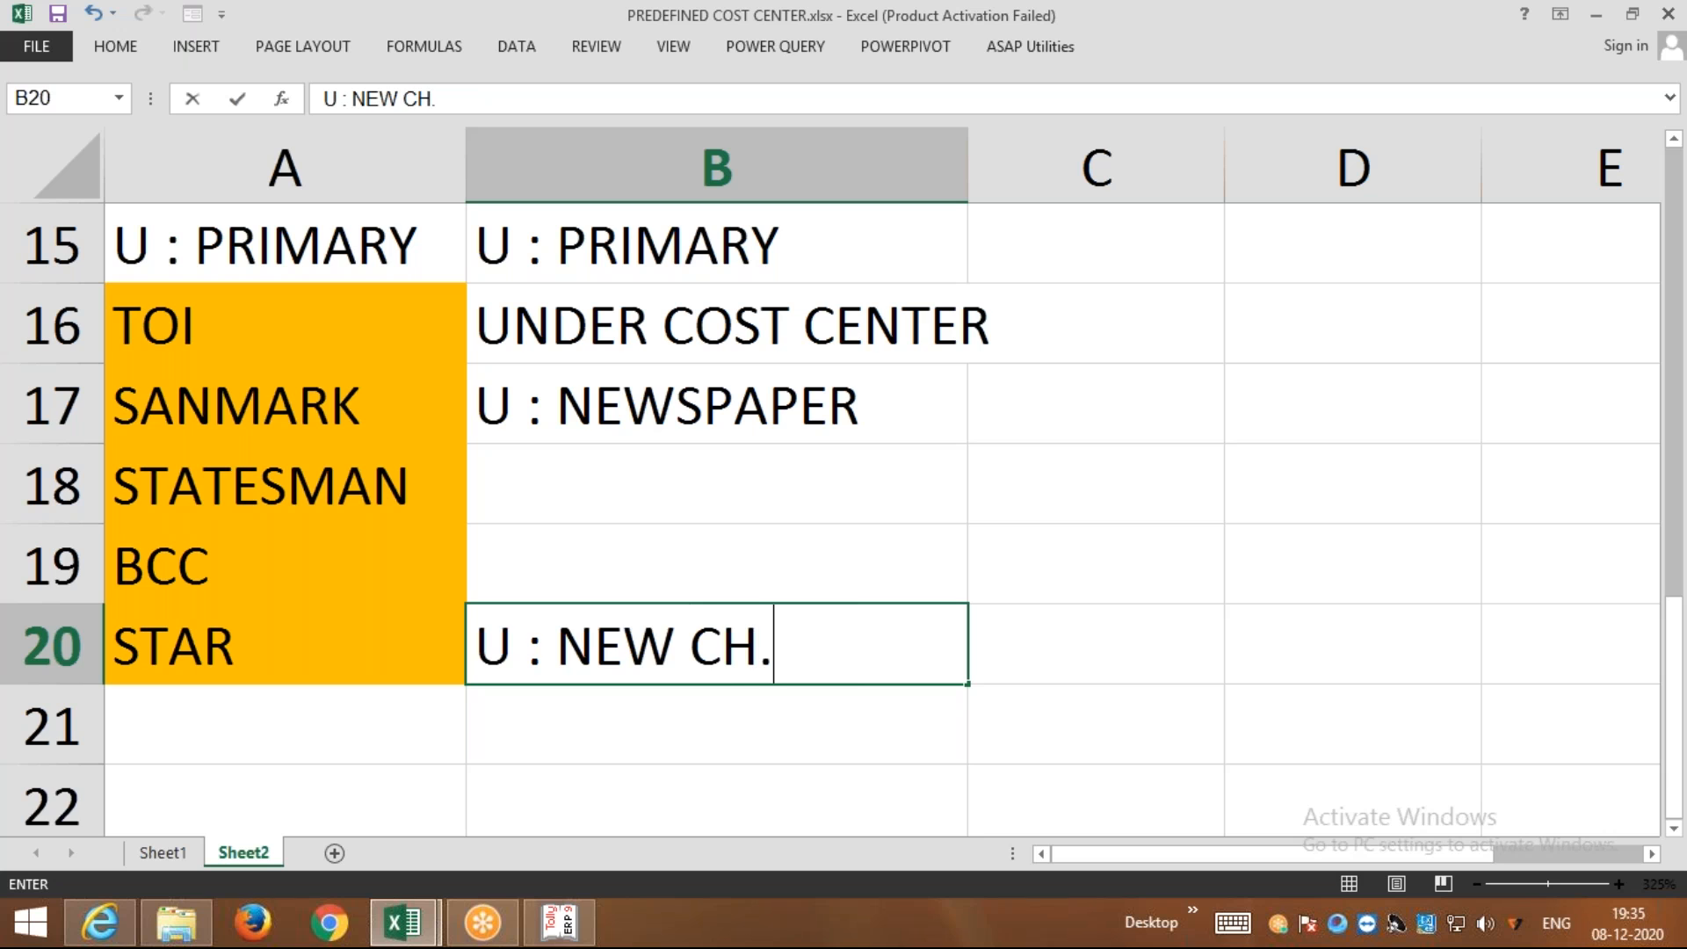
{"action": "key", "text": "Return"}
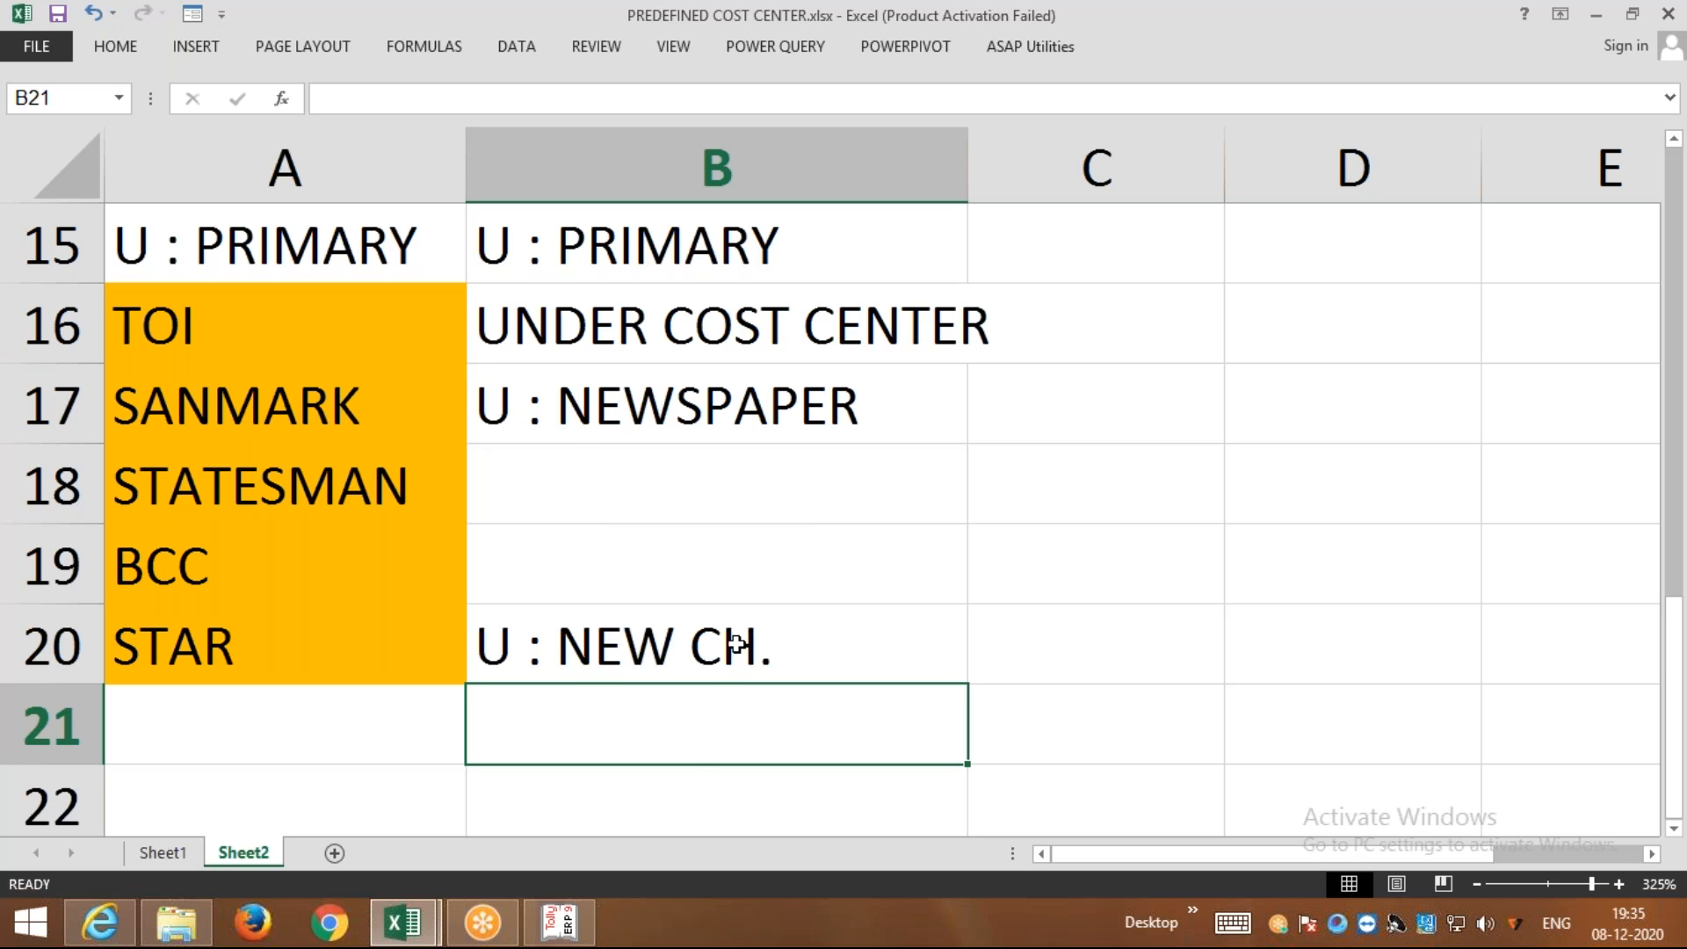
Switch to Tally.ERP 9 and create the cost centre N -CHANNEL under Primary in the ADV EXP category
{"action": "left_click", "coordinate": [551, 922]}
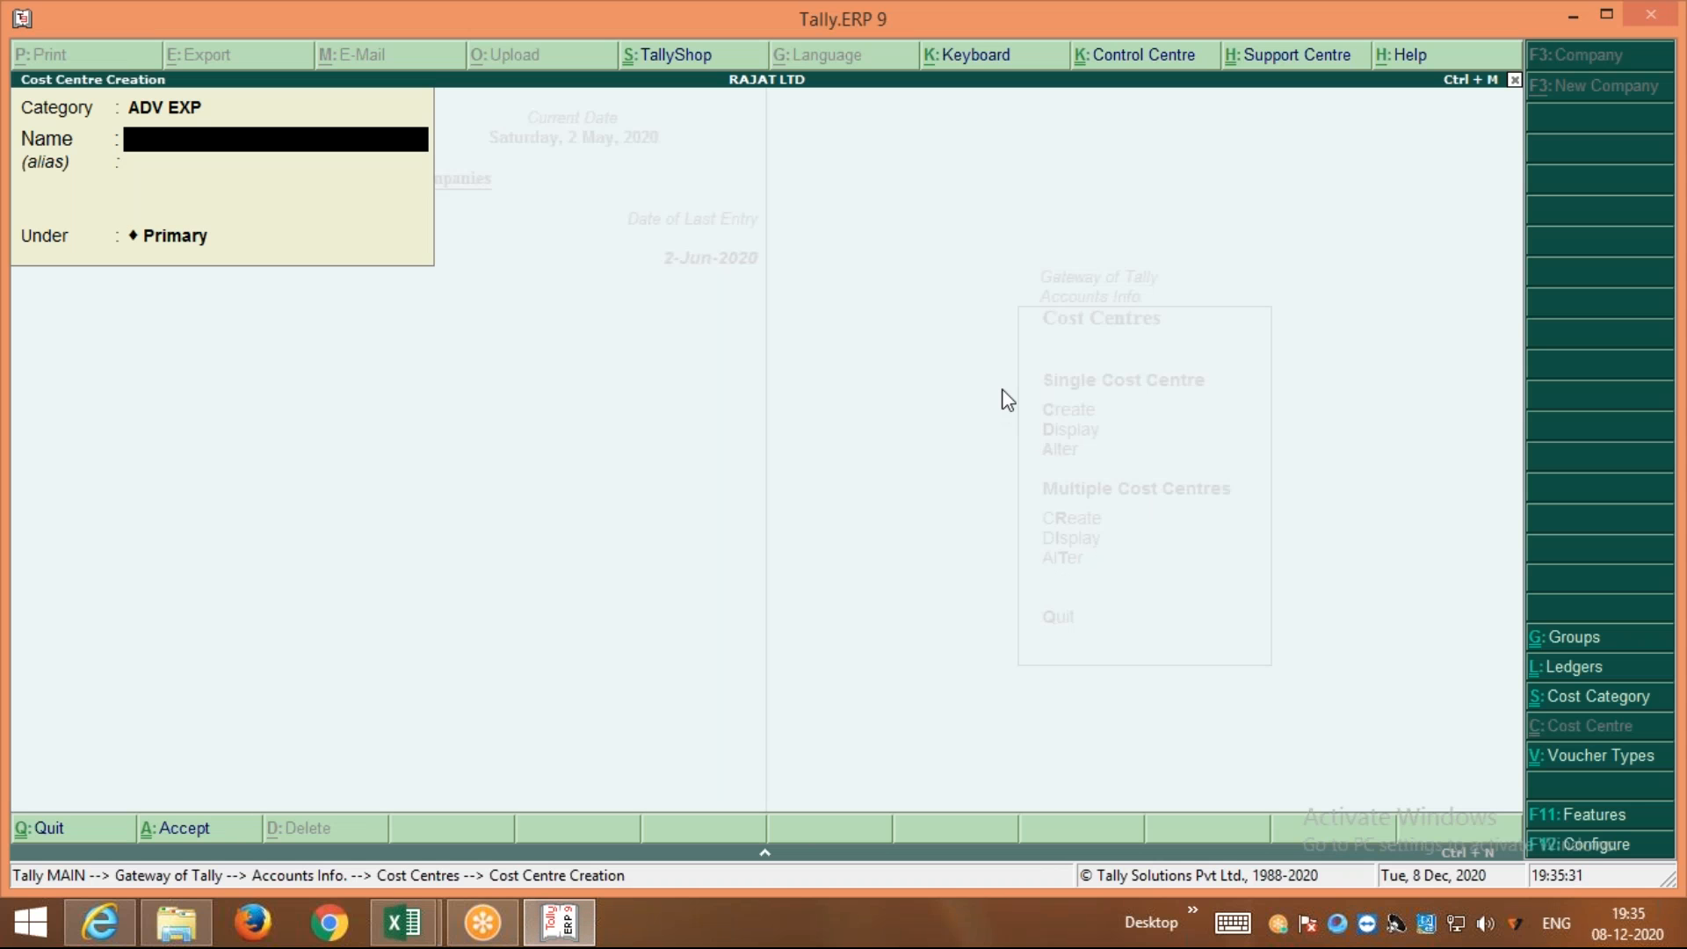
{"action": "type", "text": "N -CHANNEL"}
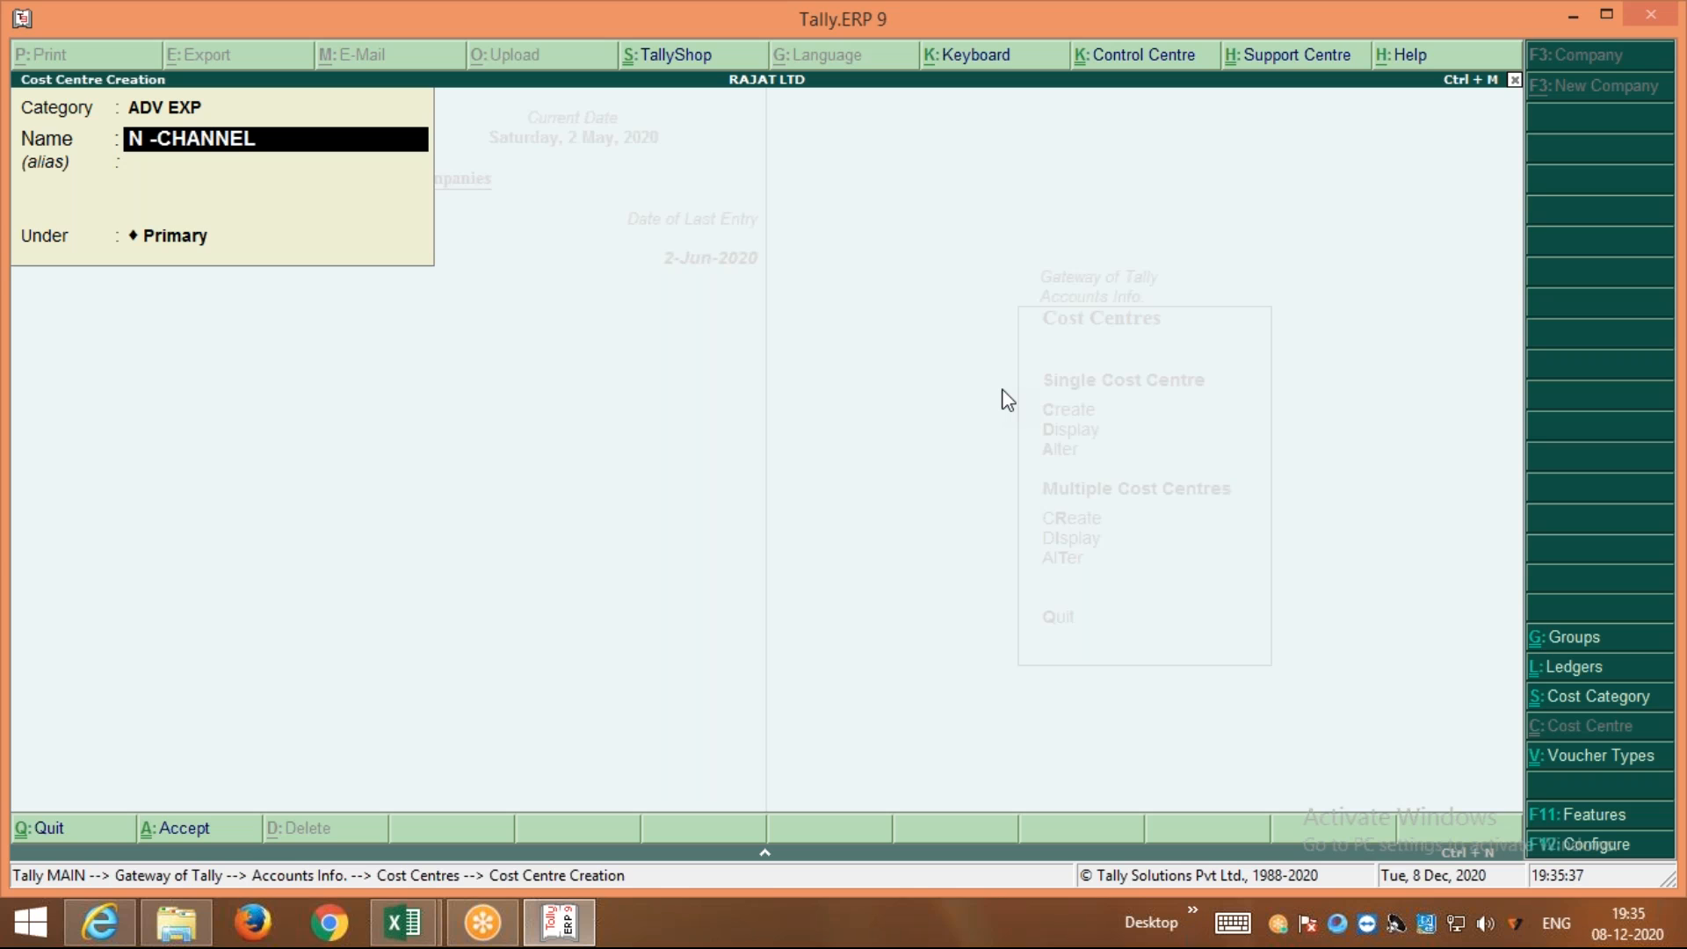
{"action": "key", "text": "Return"}
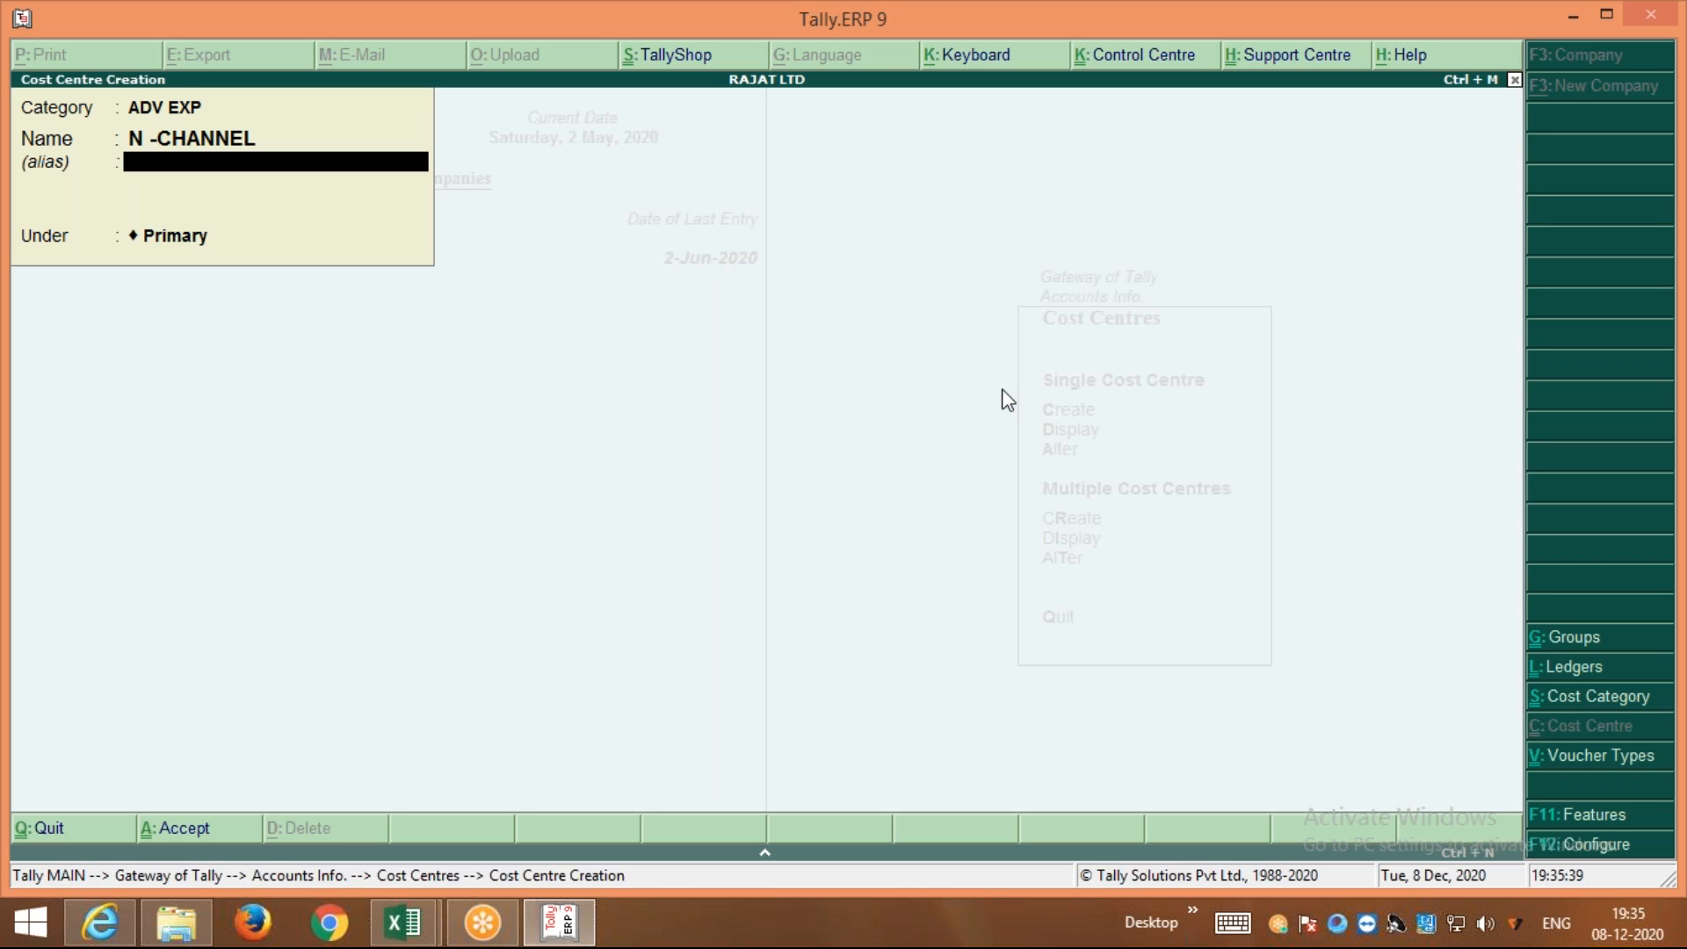
{"action": "key", "text": "Return"}
{"action": "key", "text": "Return"}
{"action": "key", "text": "Return"}
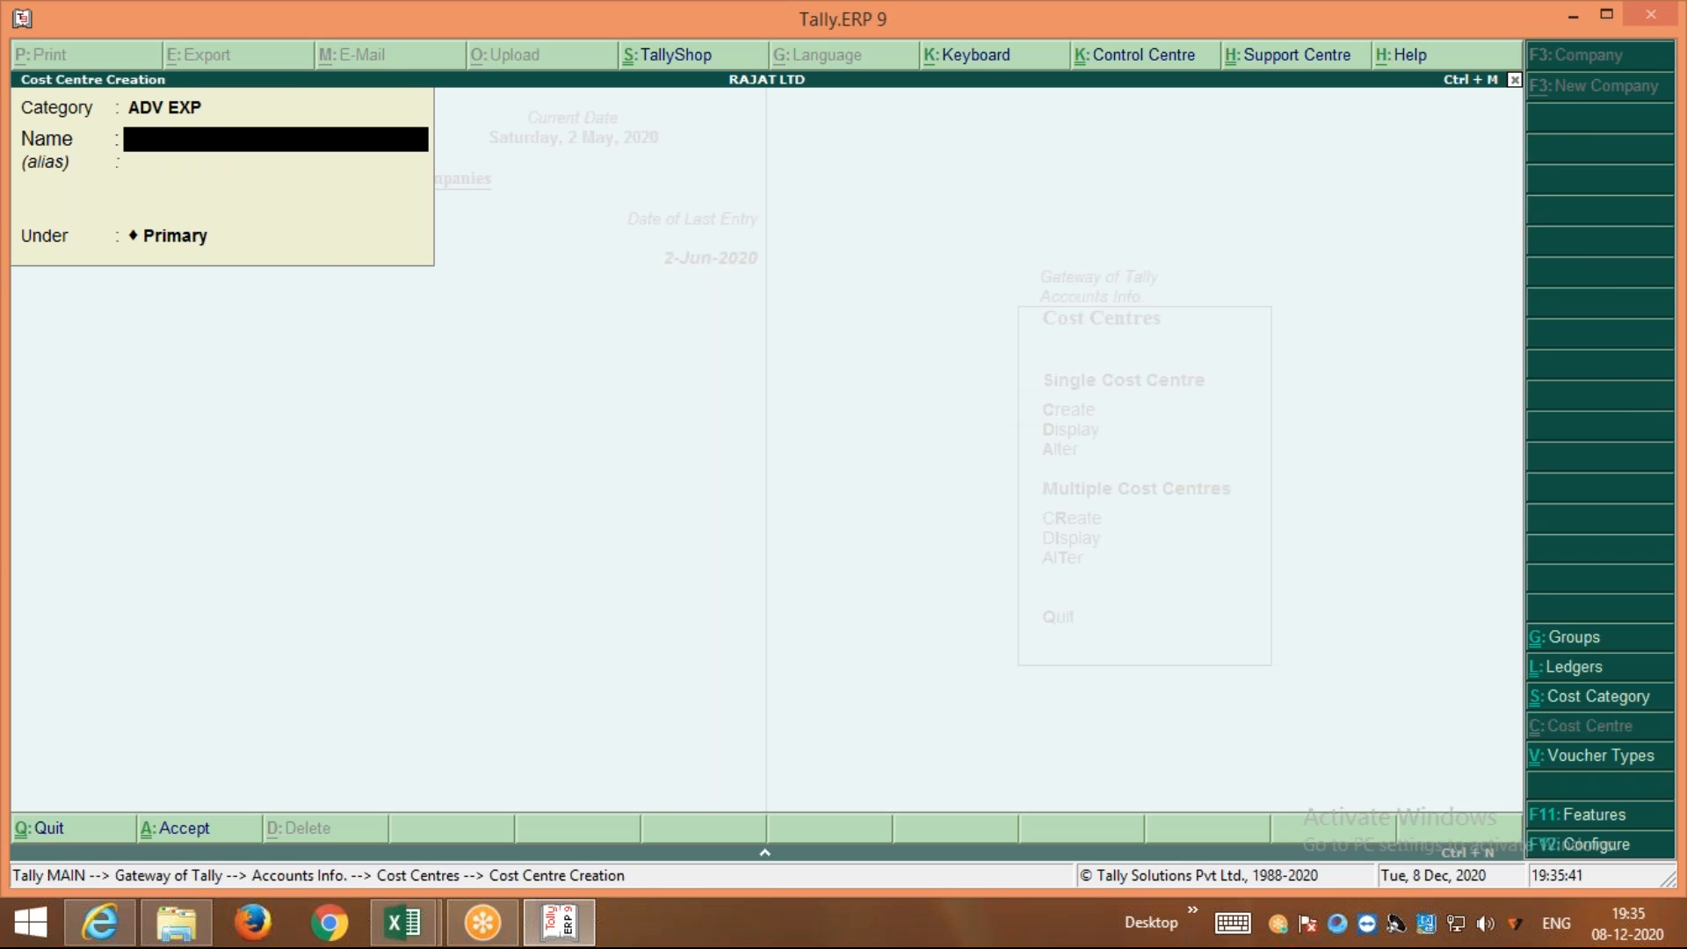
Create the cost centre BBC under N -CHANNEL in the ADV EXP category
{"action": "type", "text": "BBC"}
{"action": "key", "text": "Return"}
{"action": "key", "text": "Return"}
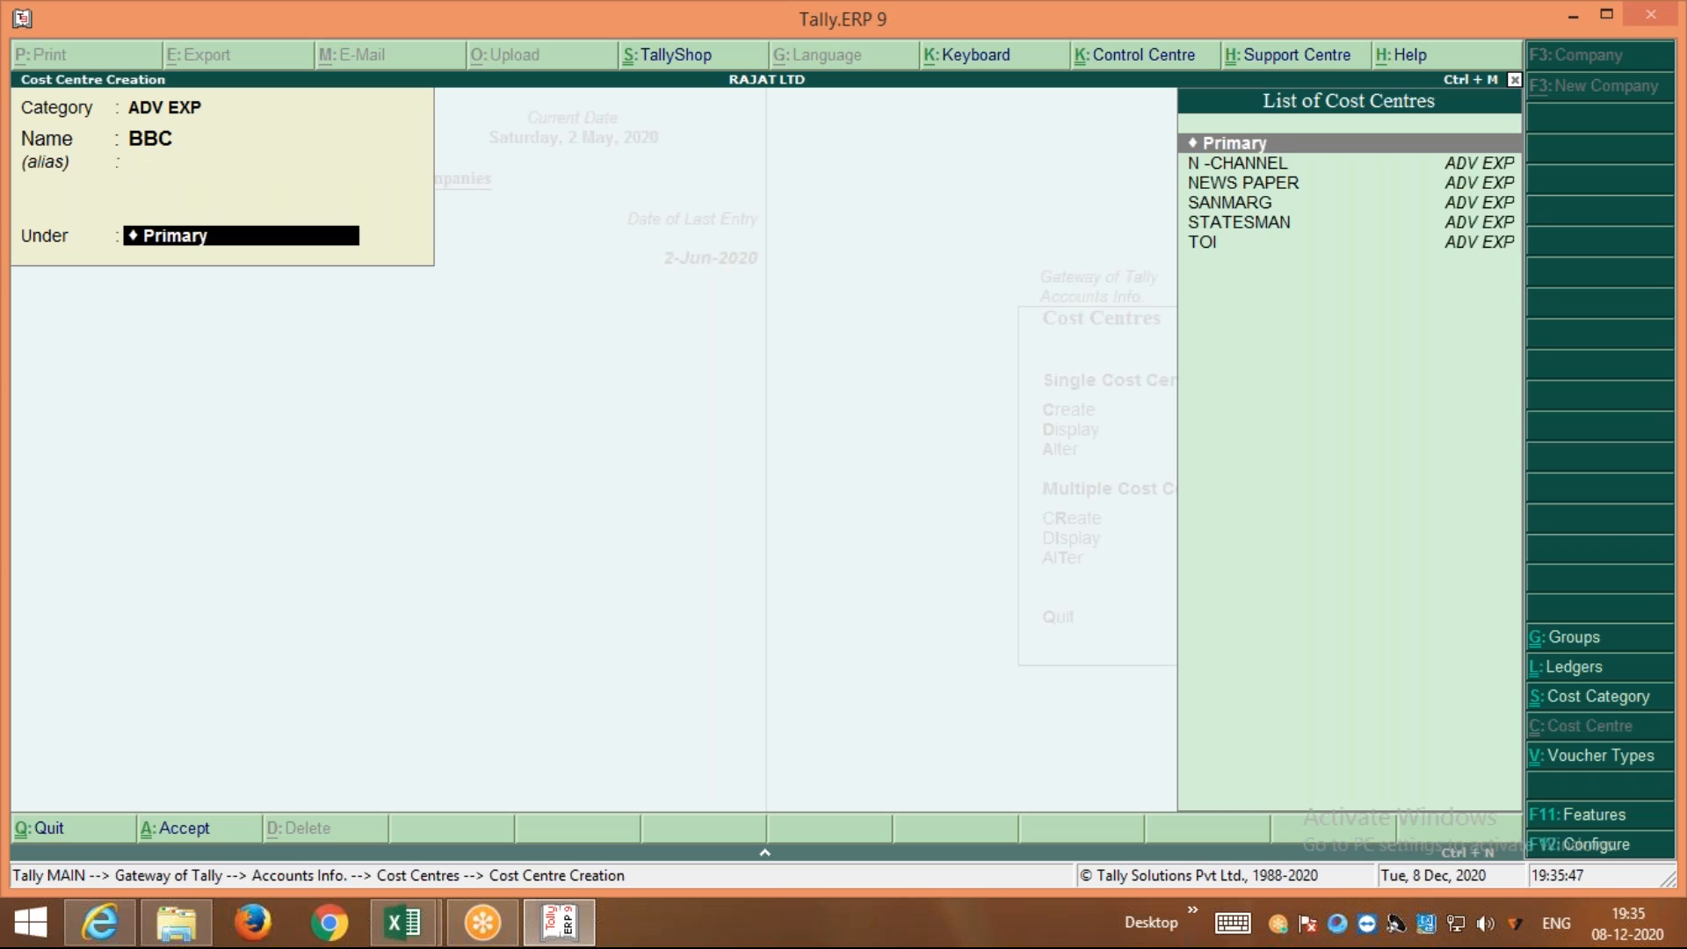
{"action": "key", "text": "Down"}
{"action": "key", "text": "Return"}
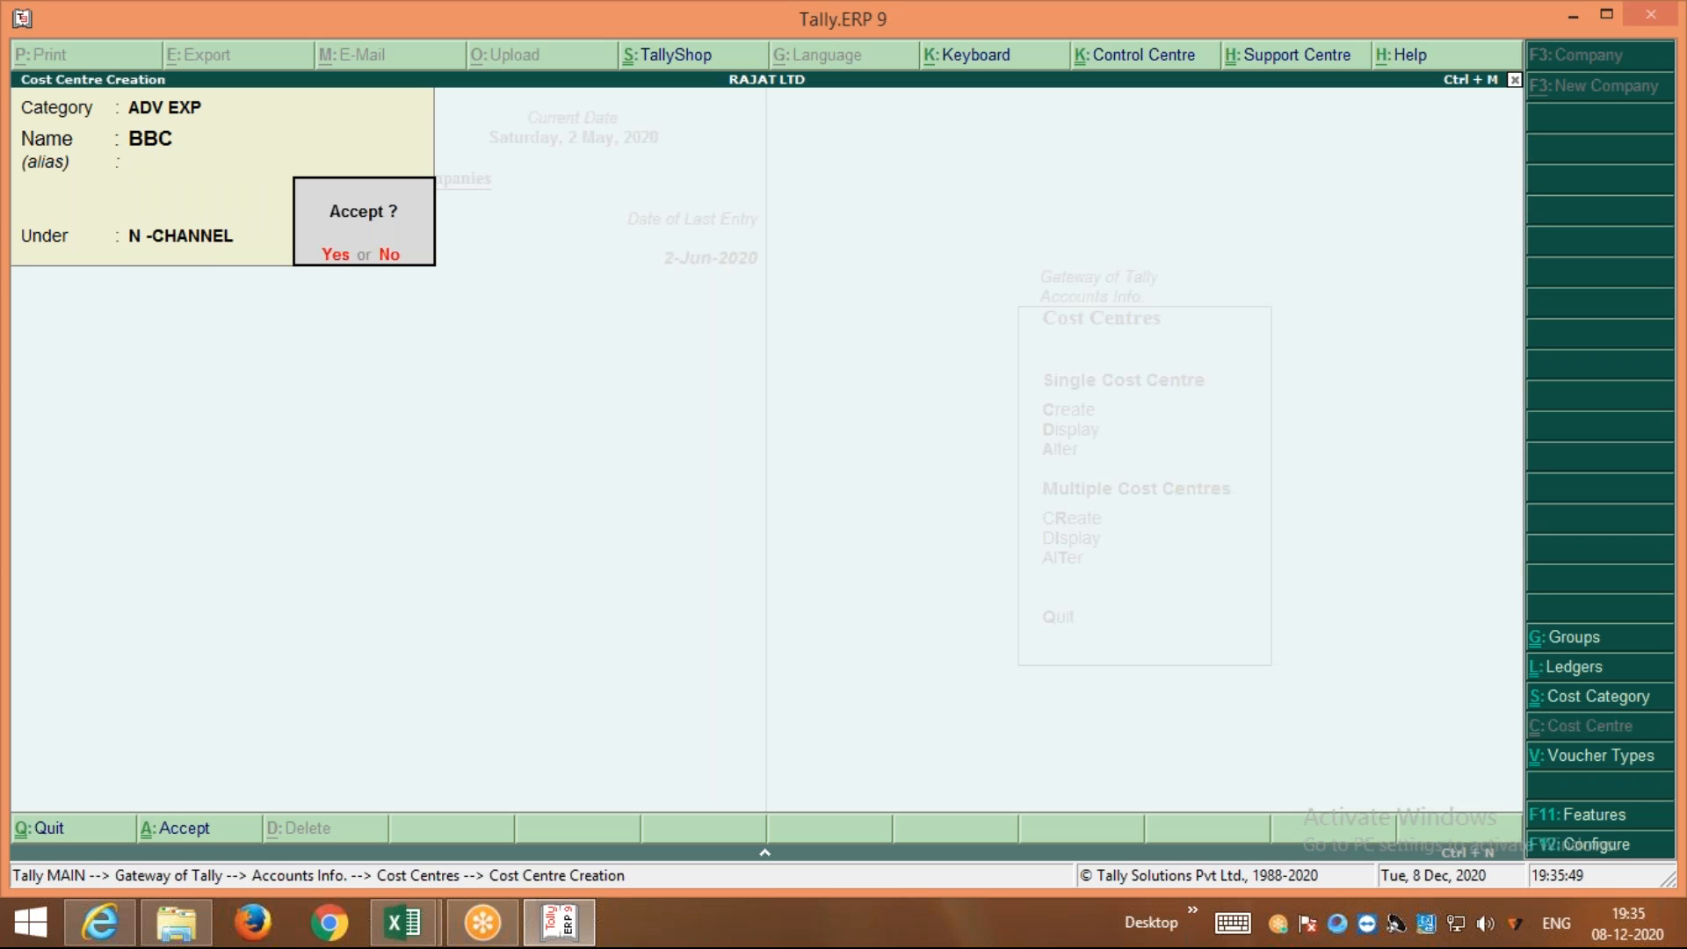
{"action": "key", "text": "Return"}
Create the cost centre STAR NEWS under N -CHANNEL in the ADV EXP category
{"action": "type", "text": "ST"}
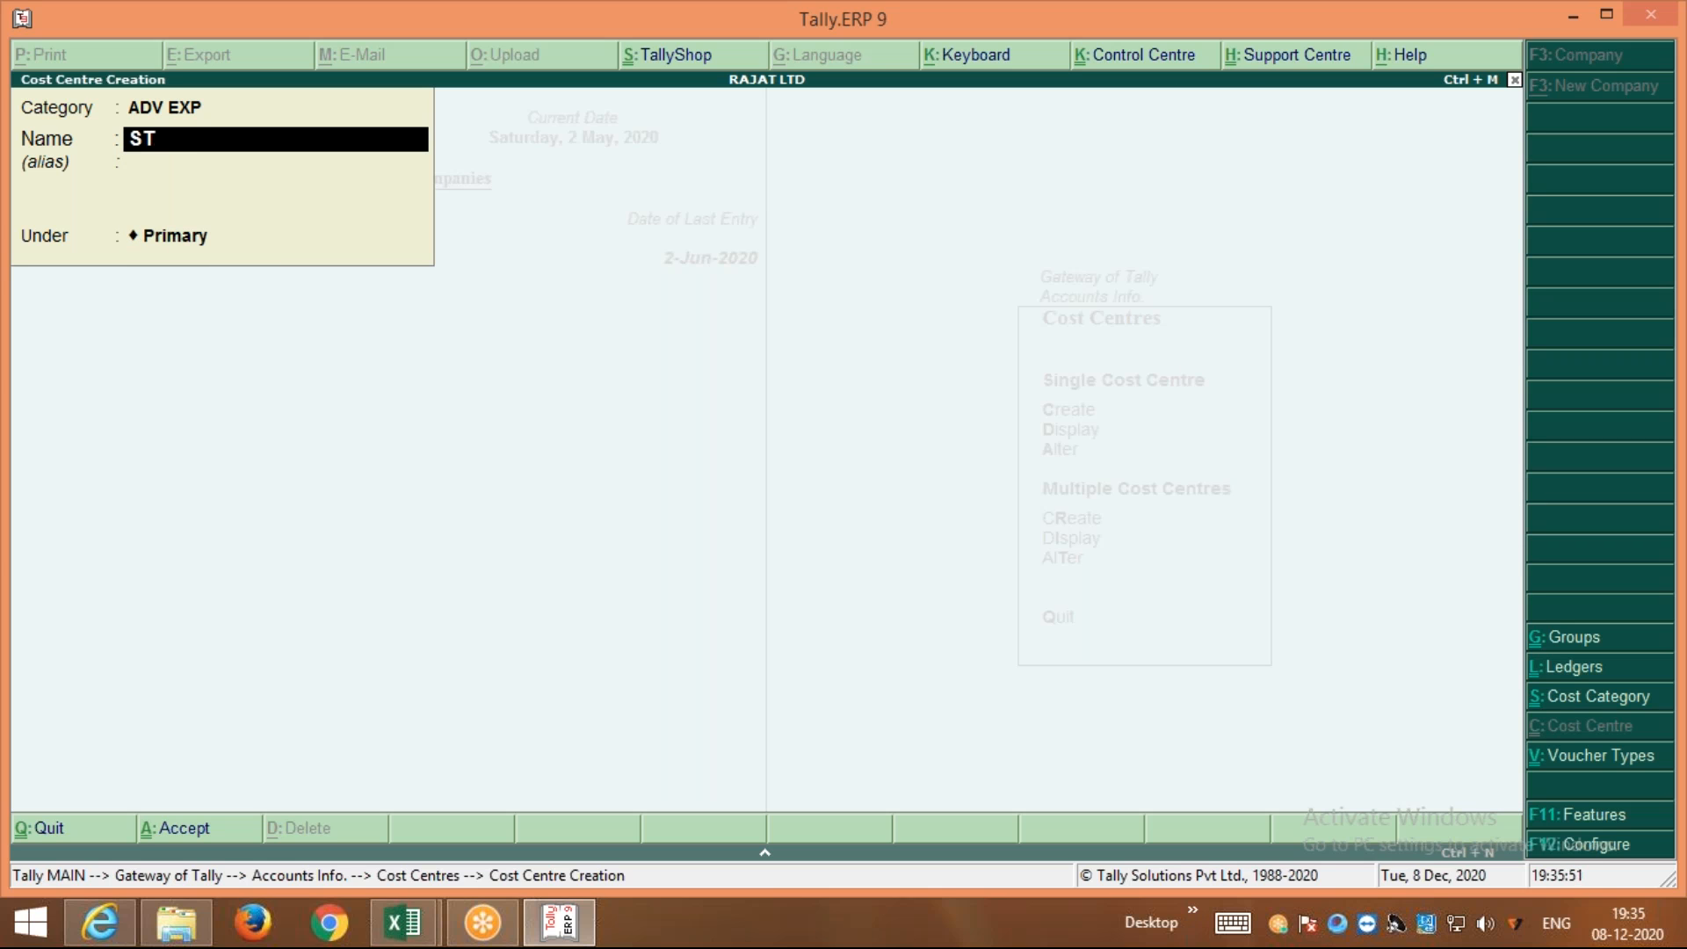
{"action": "type", "text": "AR NEWS"}
{"action": "key", "text": "Return"}
{"action": "key", "text": "Return"}
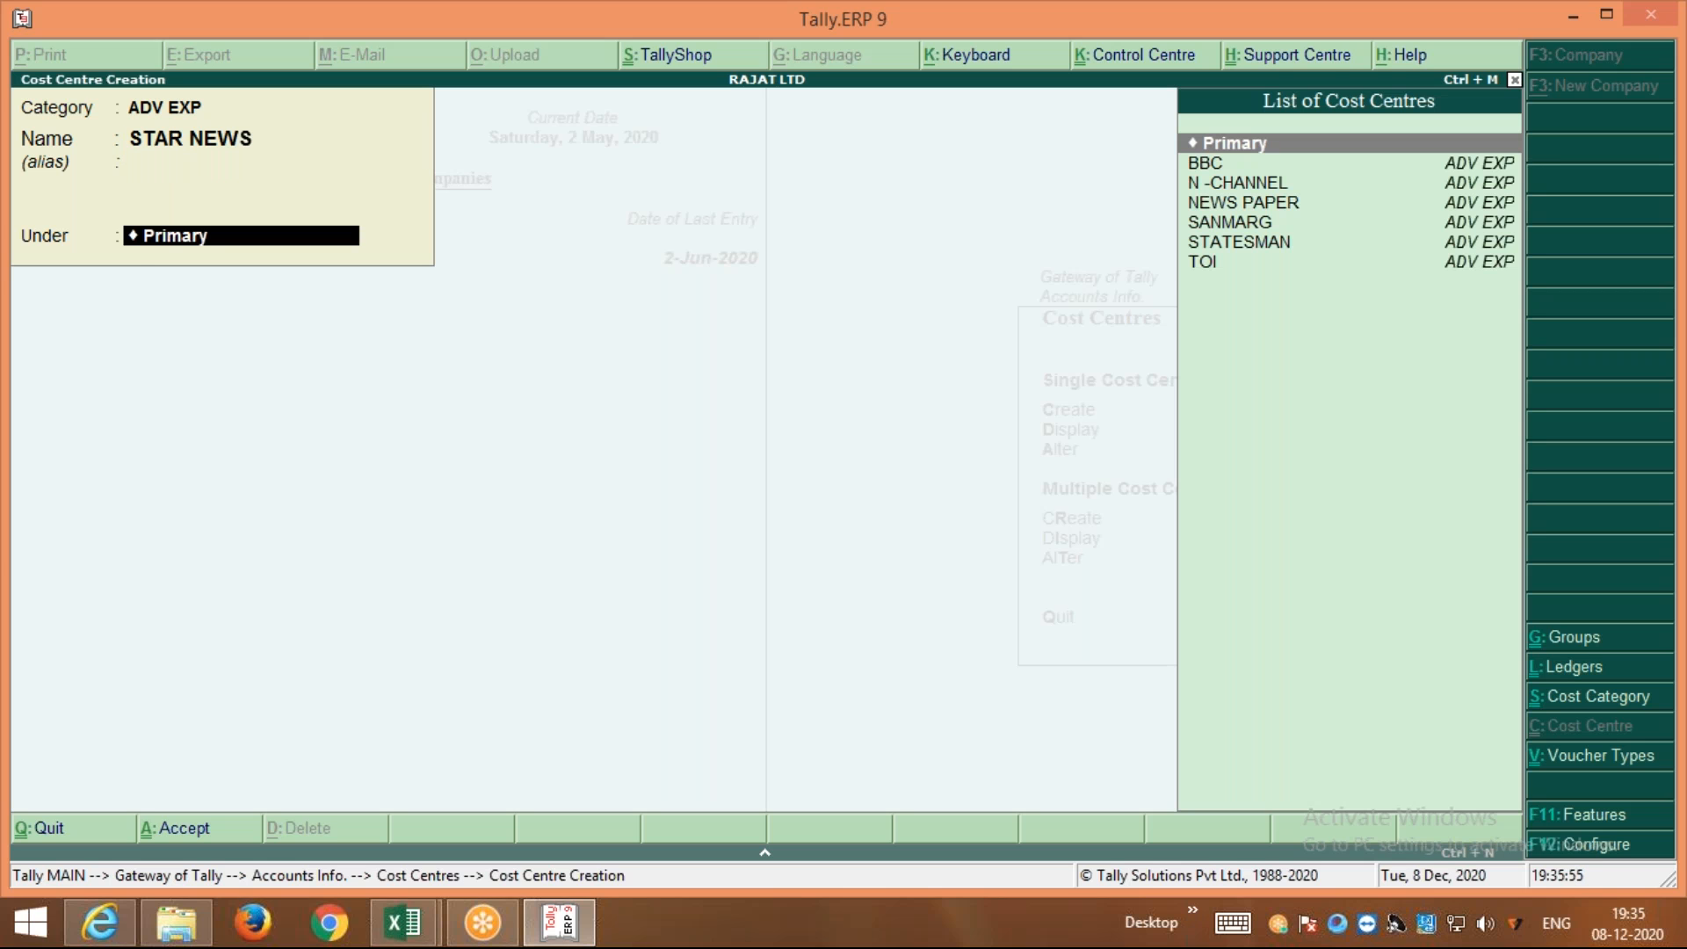
{"action": "key", "text": "Down"}
{"action": "key", "text": "Down"}
{"action": "key", "text": "Return"}
{"action": "key", "text": "Return"}
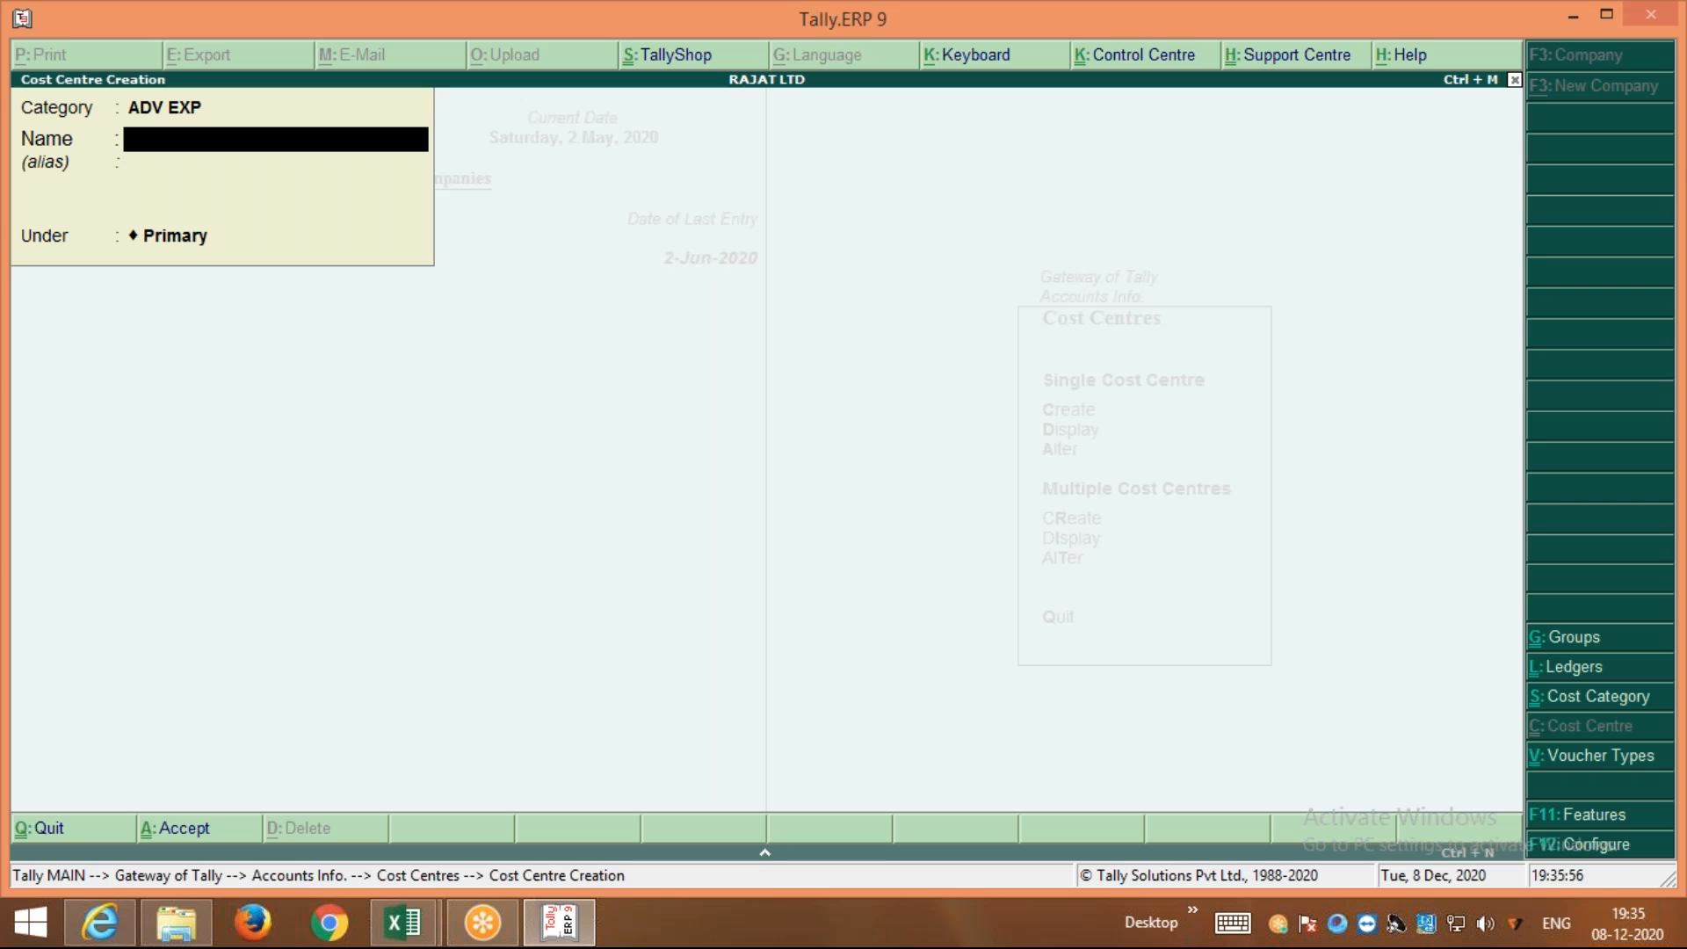
Create the cost centre P & BANNER under Primary in the ADV EXP category
{"action": "type", "text": "P & BANNER"}
{"action": "key", "text": "Return"}
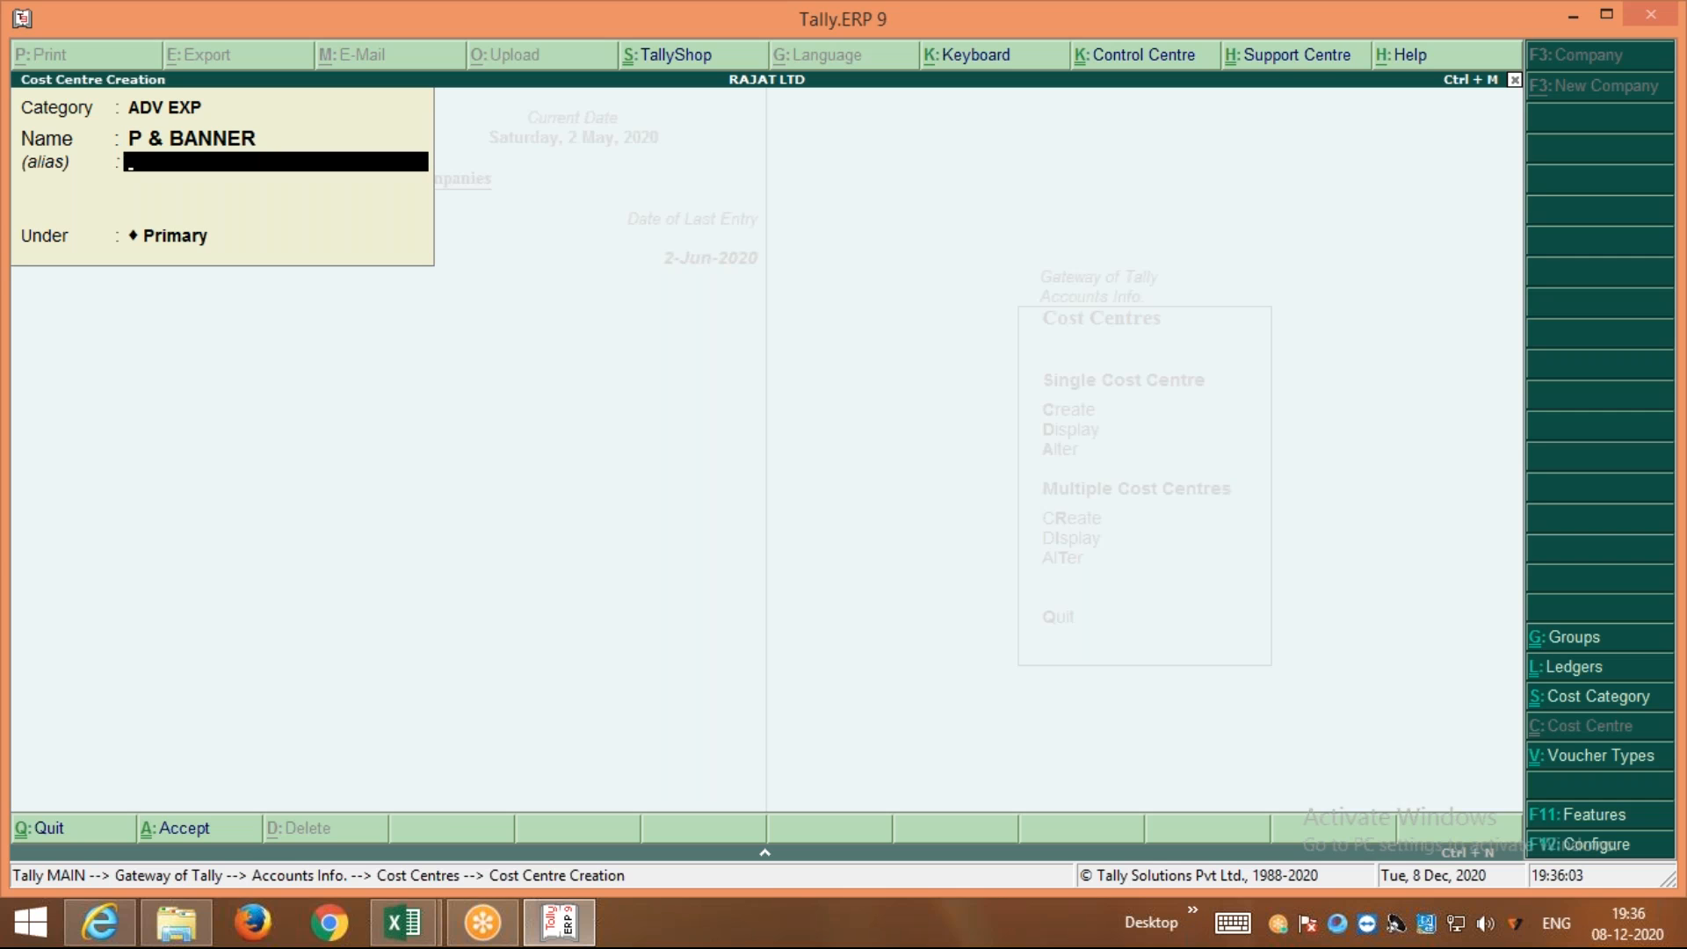
{"action": "key", "text": "Return"}
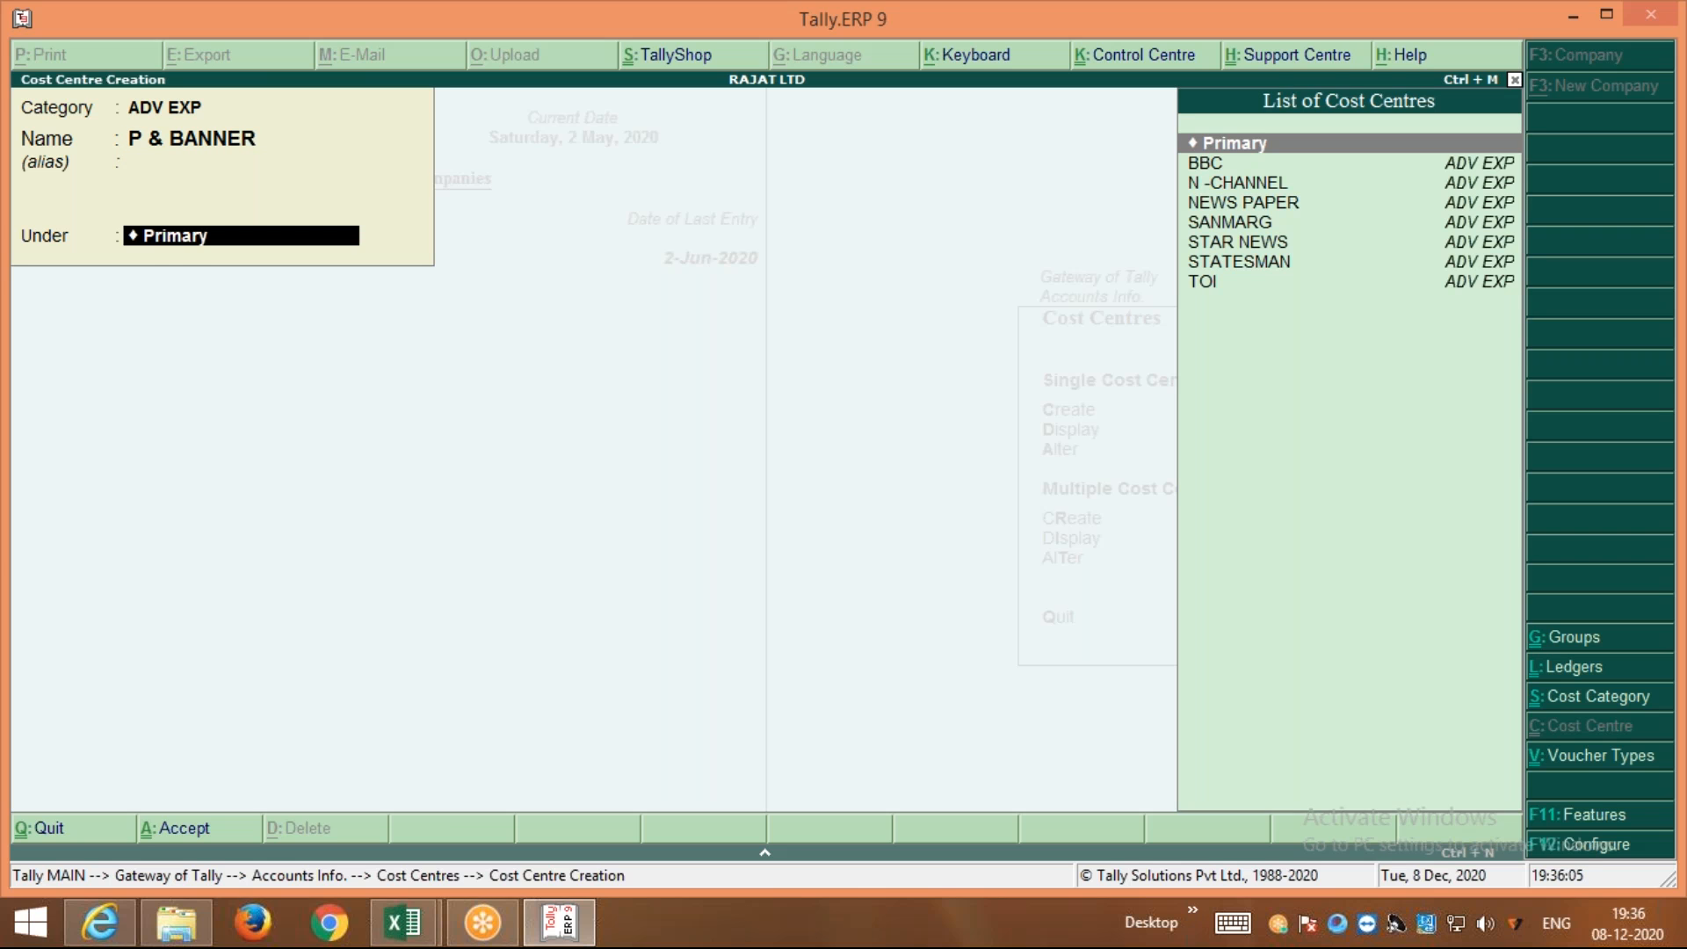
{"action": "key", "text": "Return"}
{"action": "key", "text": "Return"}
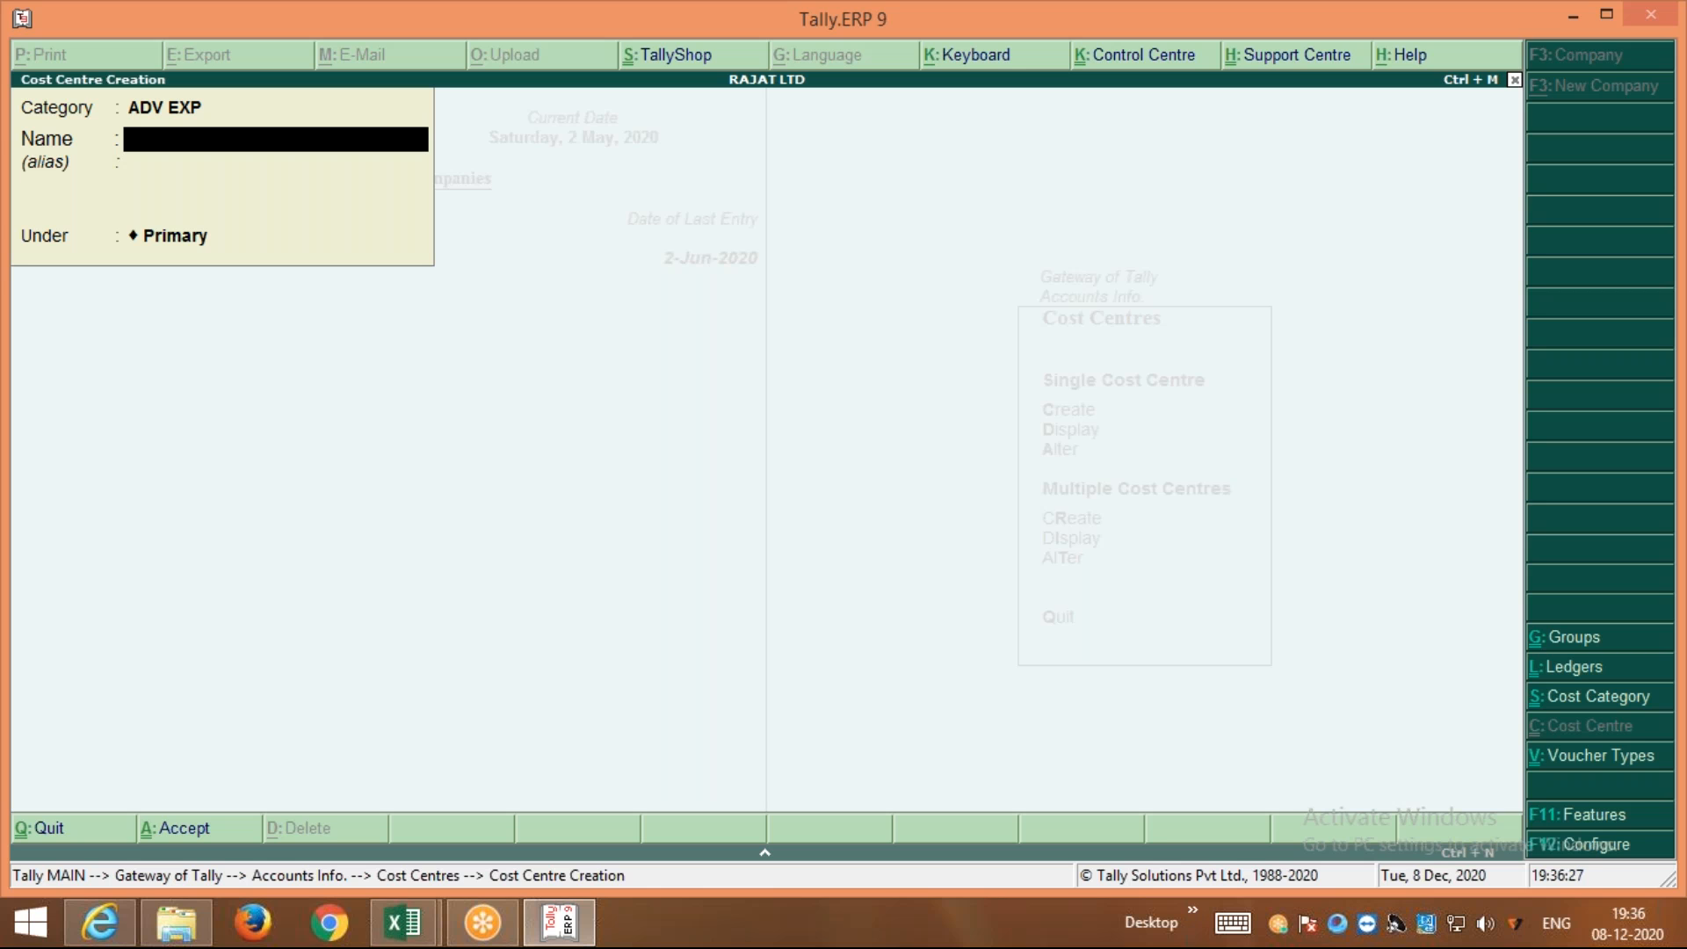
Check the preceding cost centre record and quit cost centre creation without changing it
{"action": "key", "text": "Page_Up"}
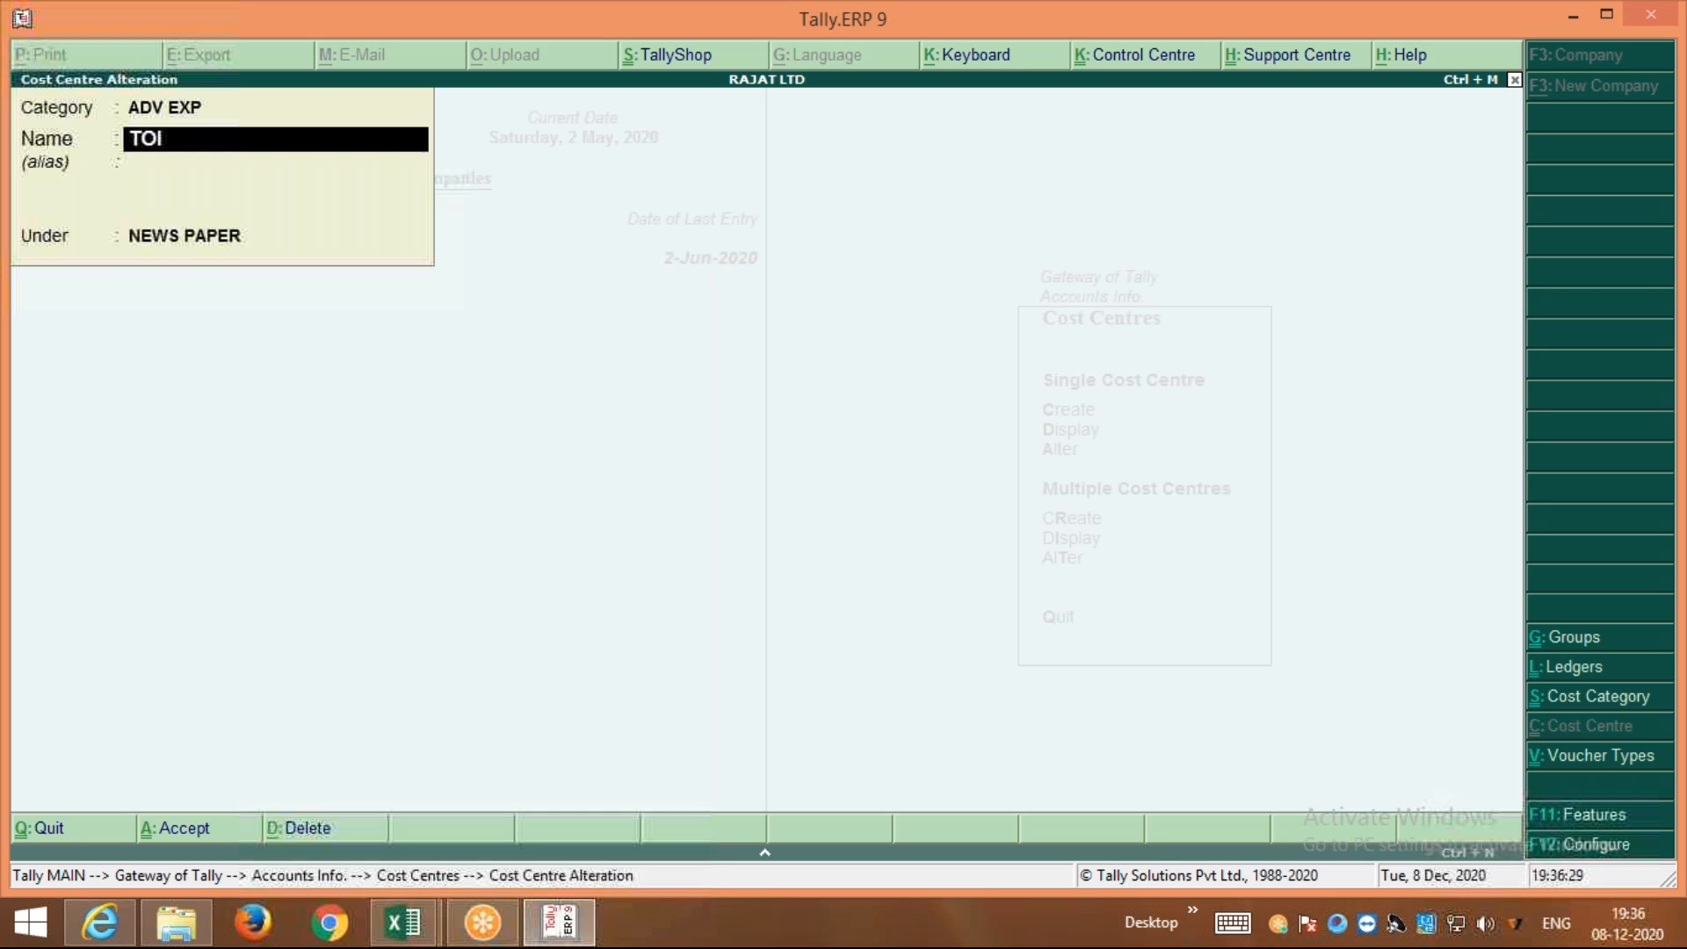
{"action": "key", "text": "Escape"}
{"action": "key", "text": "y"}
{"action": "key", "text": "Escape"}
{"action": "key", "text": "y"}
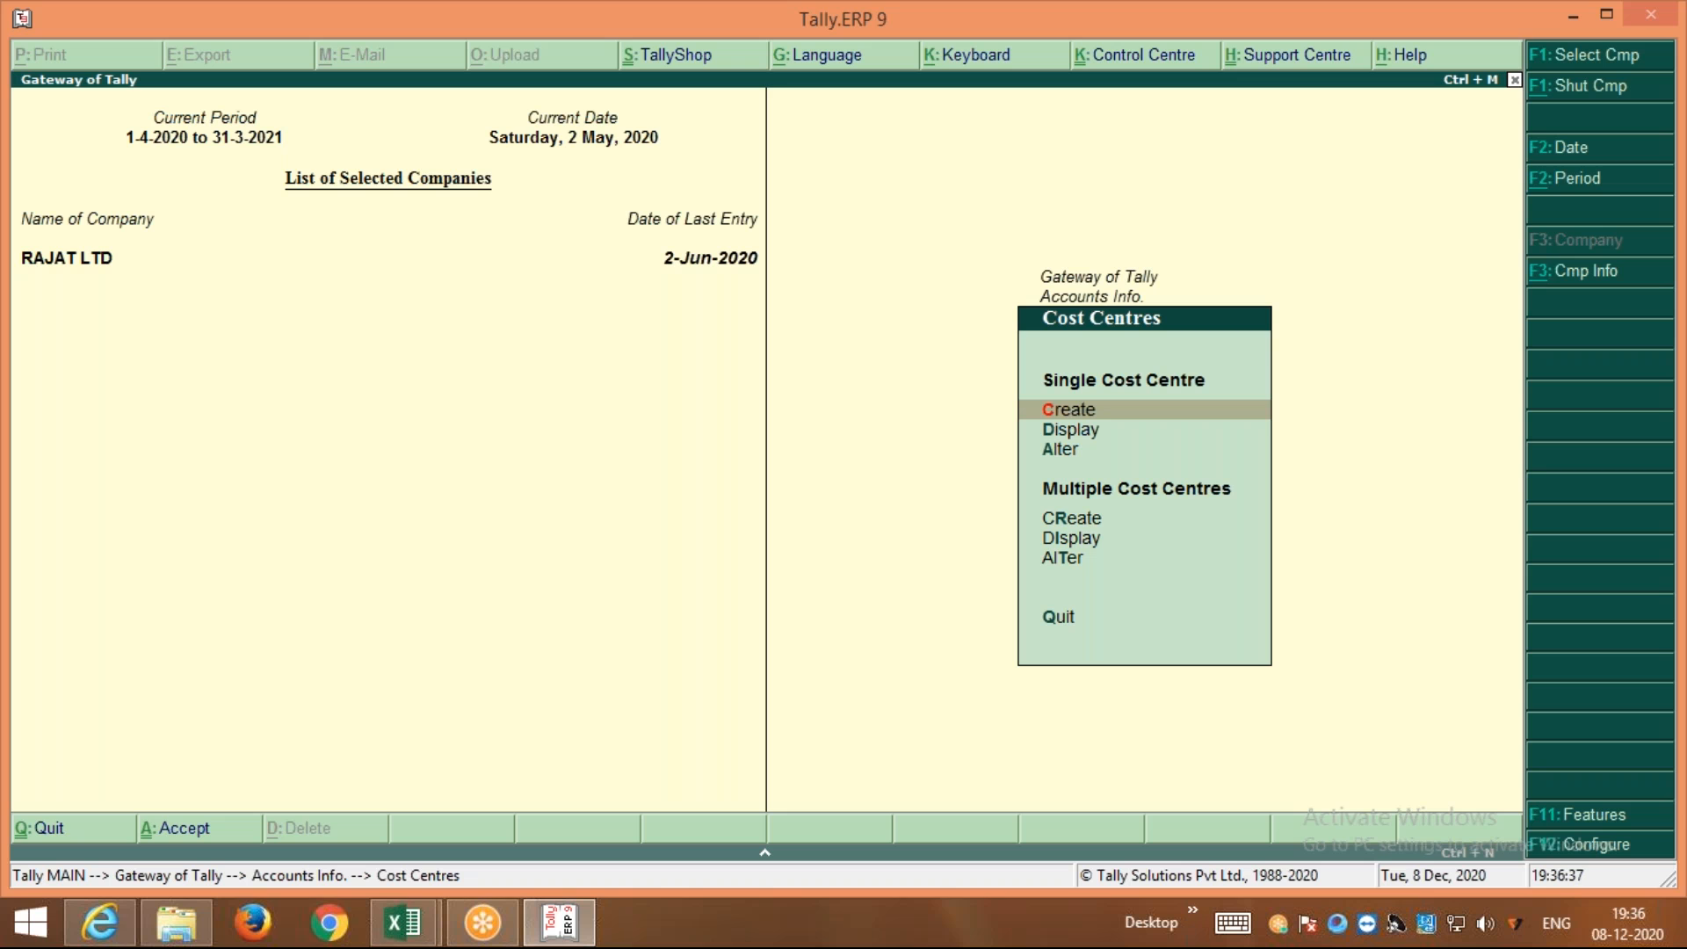
Rename the P & BANNER cost centre to POSTER, keeping it under Primary, and save the alteration
{"action": "key", "text": "Down"}
{"action": "key", "text": "Down"}
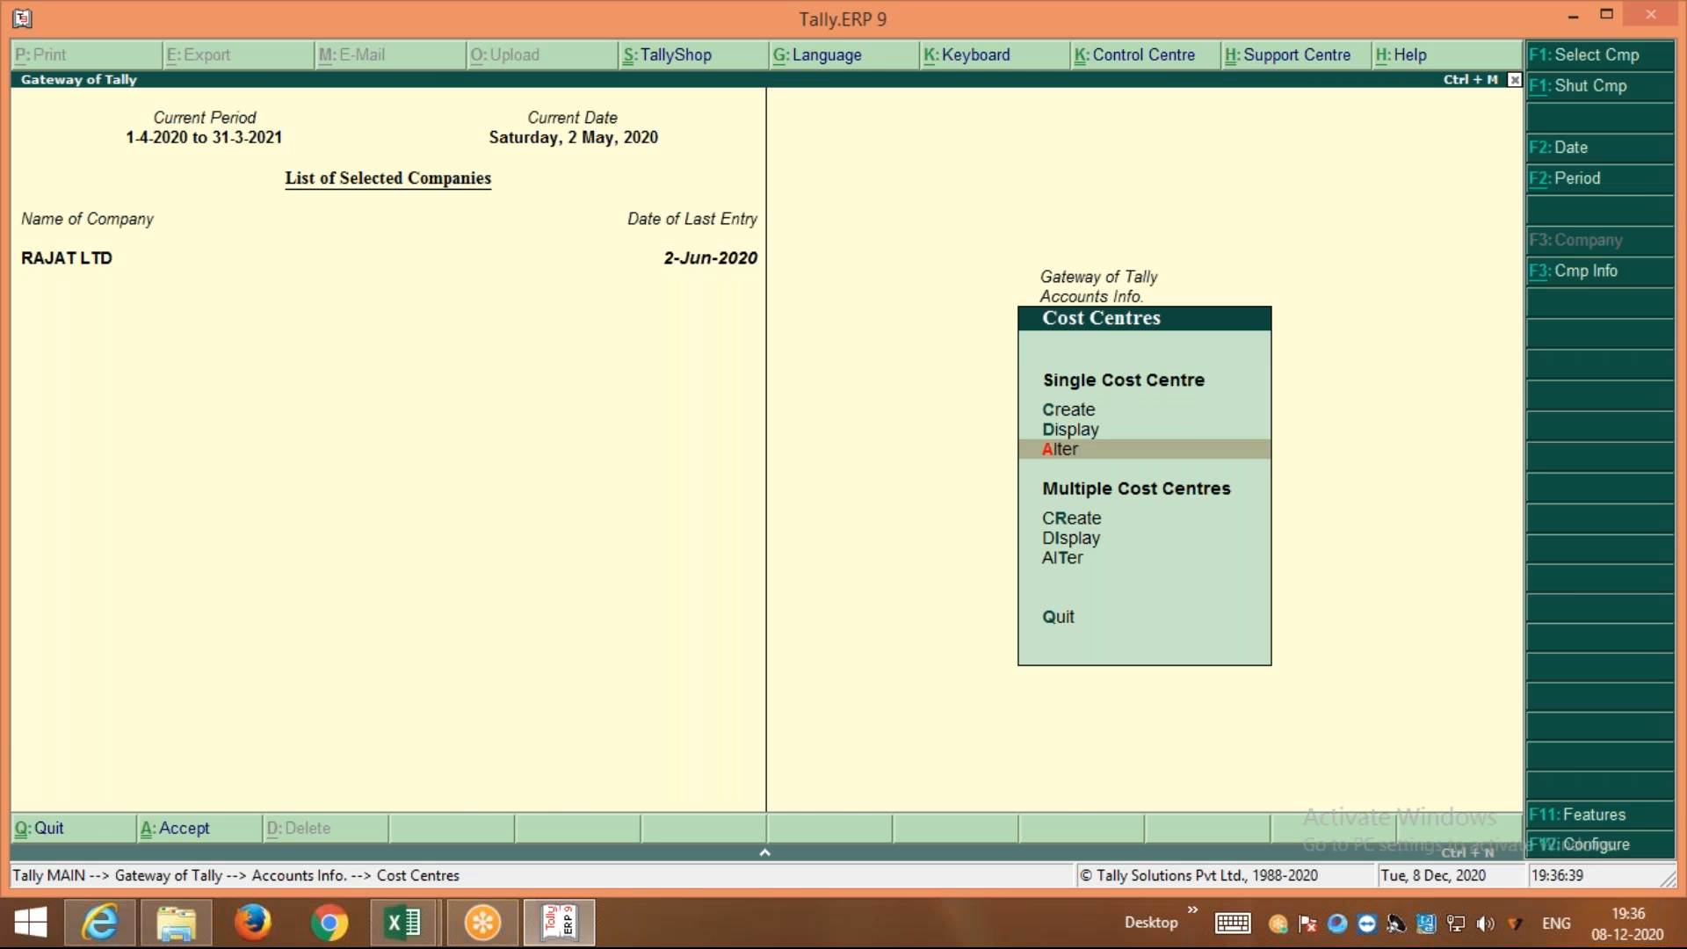
{"action": "key", "text": "Return"}
{"action": "type", "text": "P"}
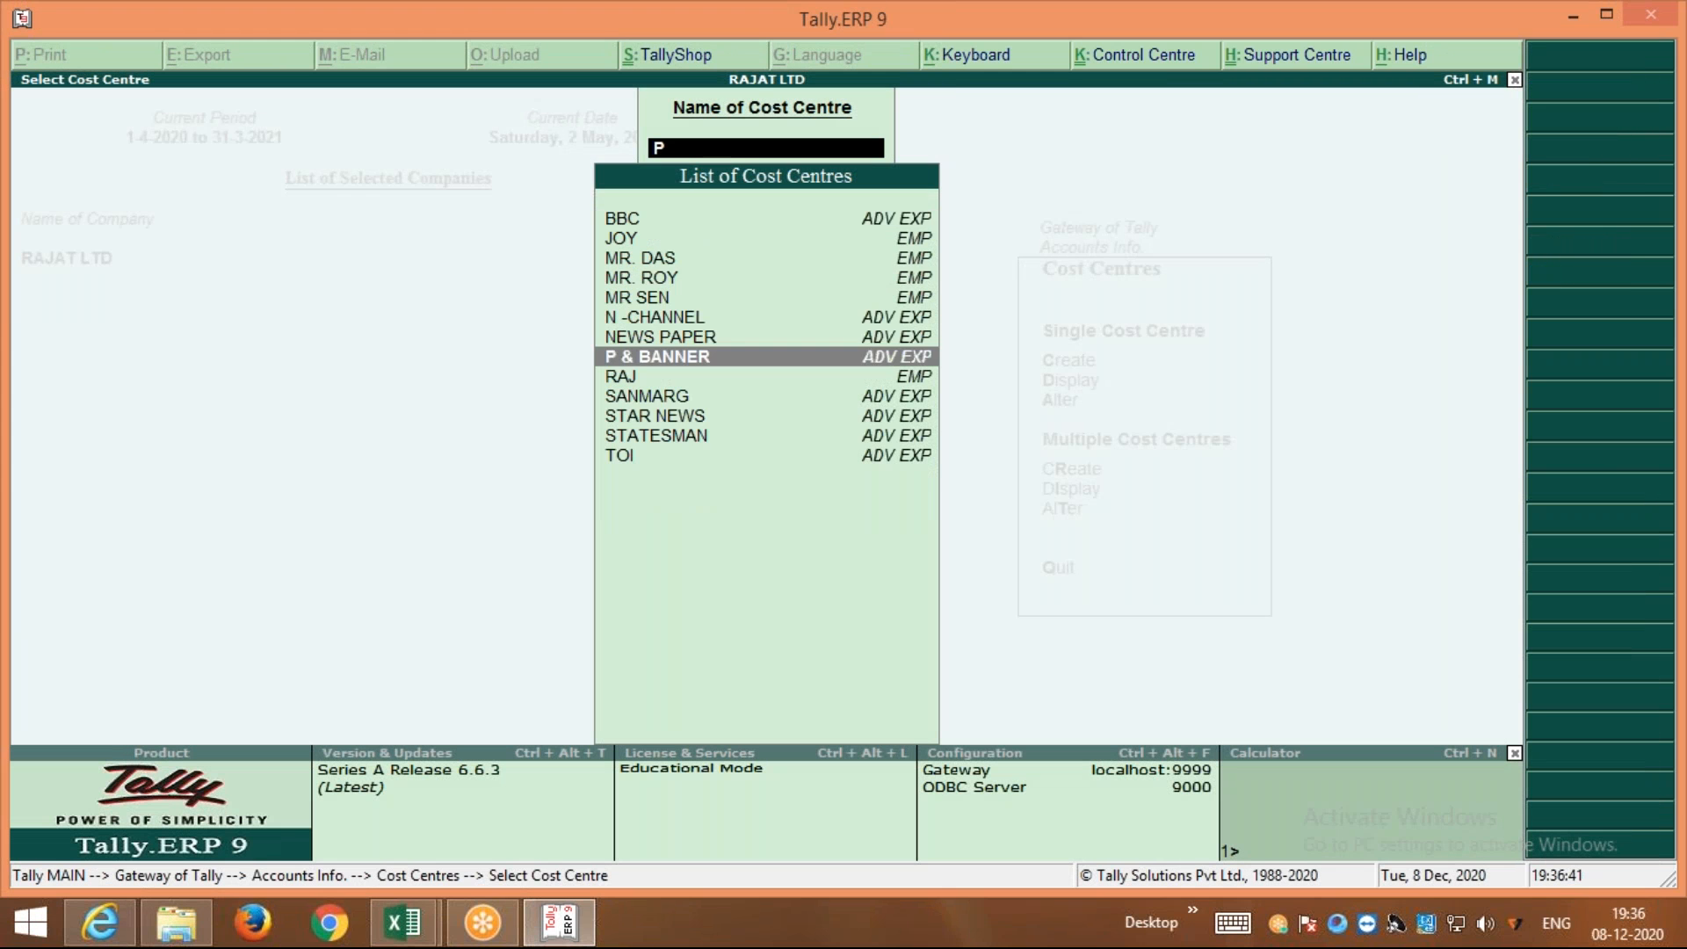
{"action": "key", "text": "Return"}
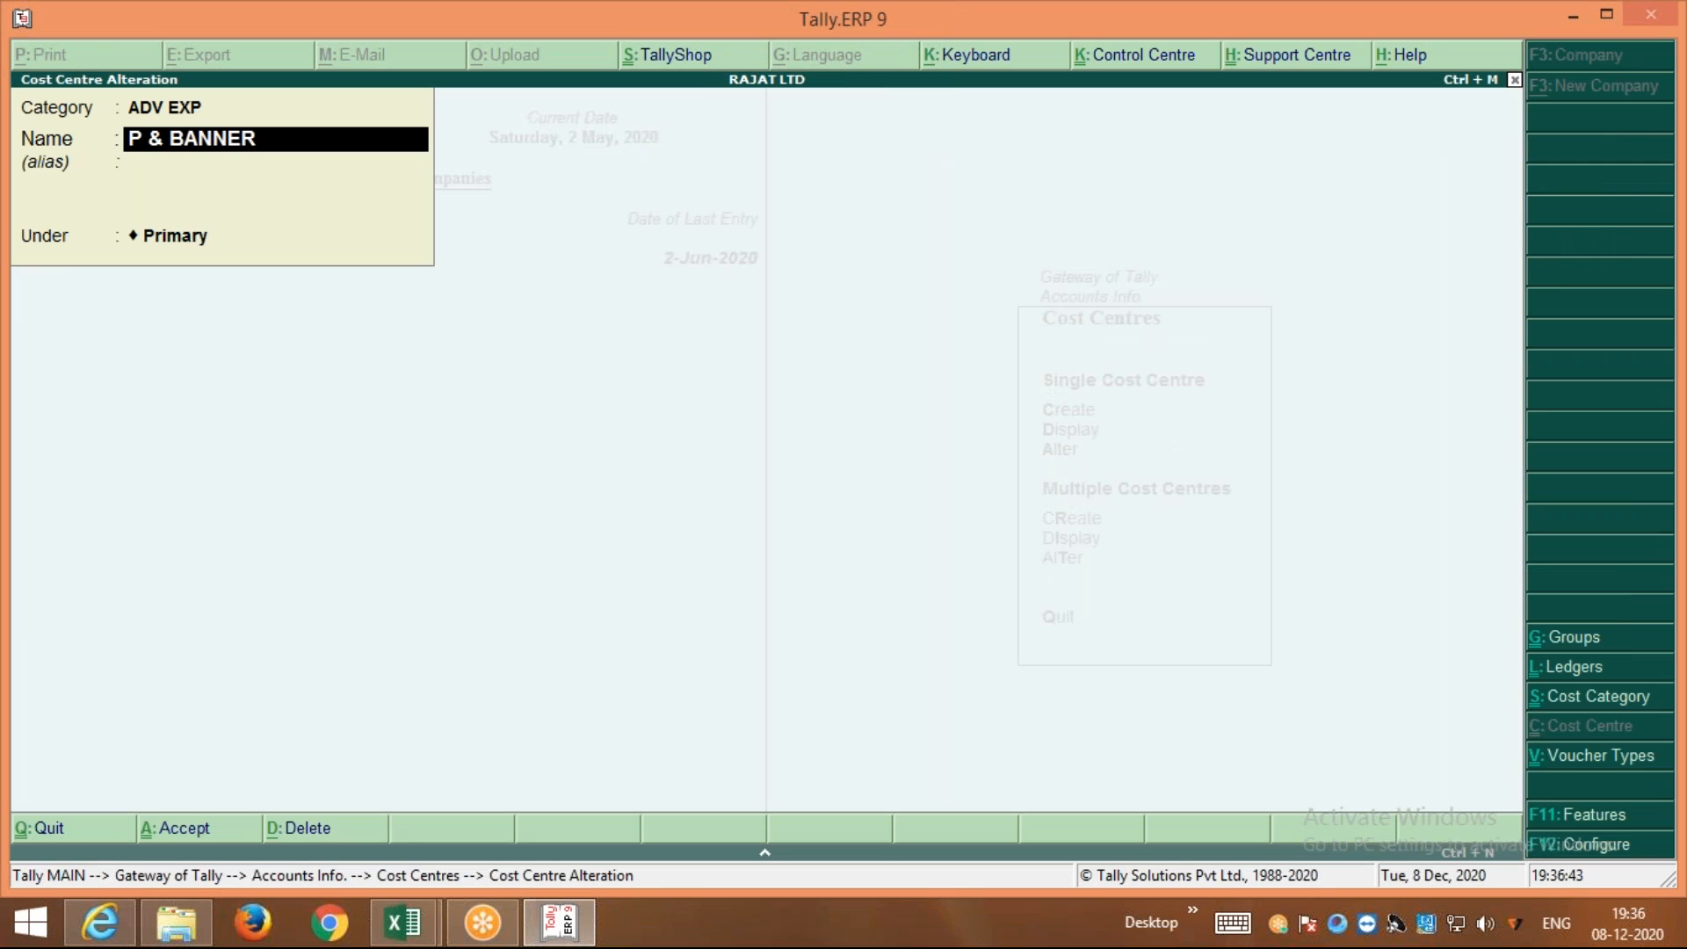
{"action": "type", "text": "POSTER"}
{"action": "key", "text": "Return"}
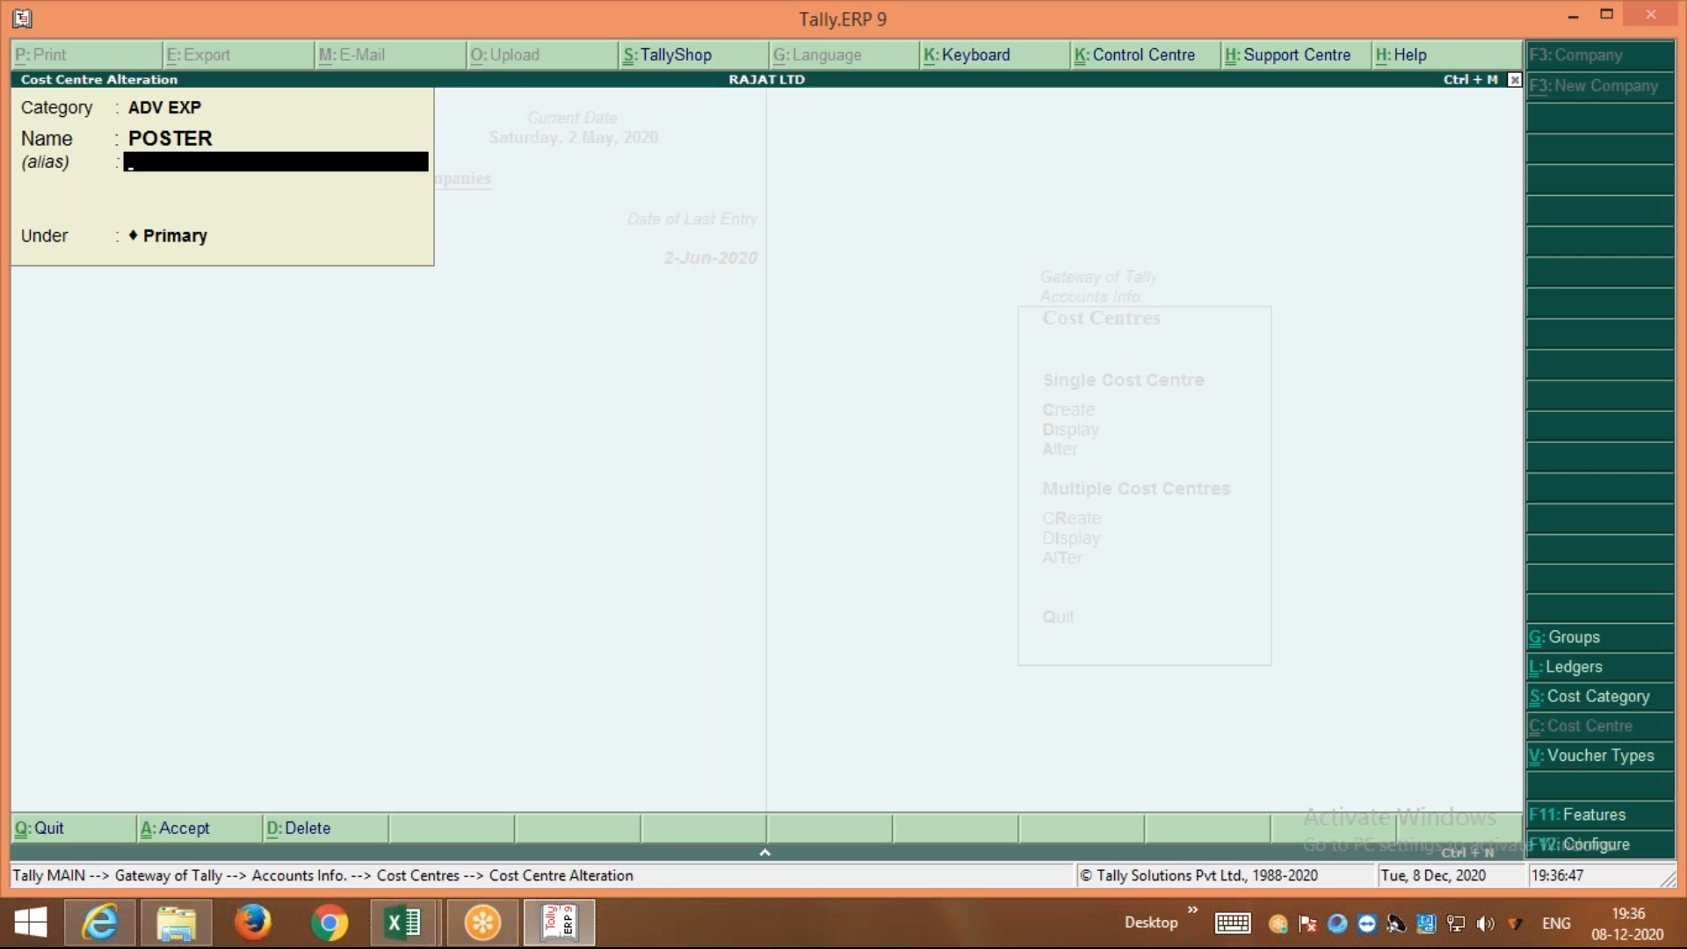
{"action": "key", "text": "Return"}
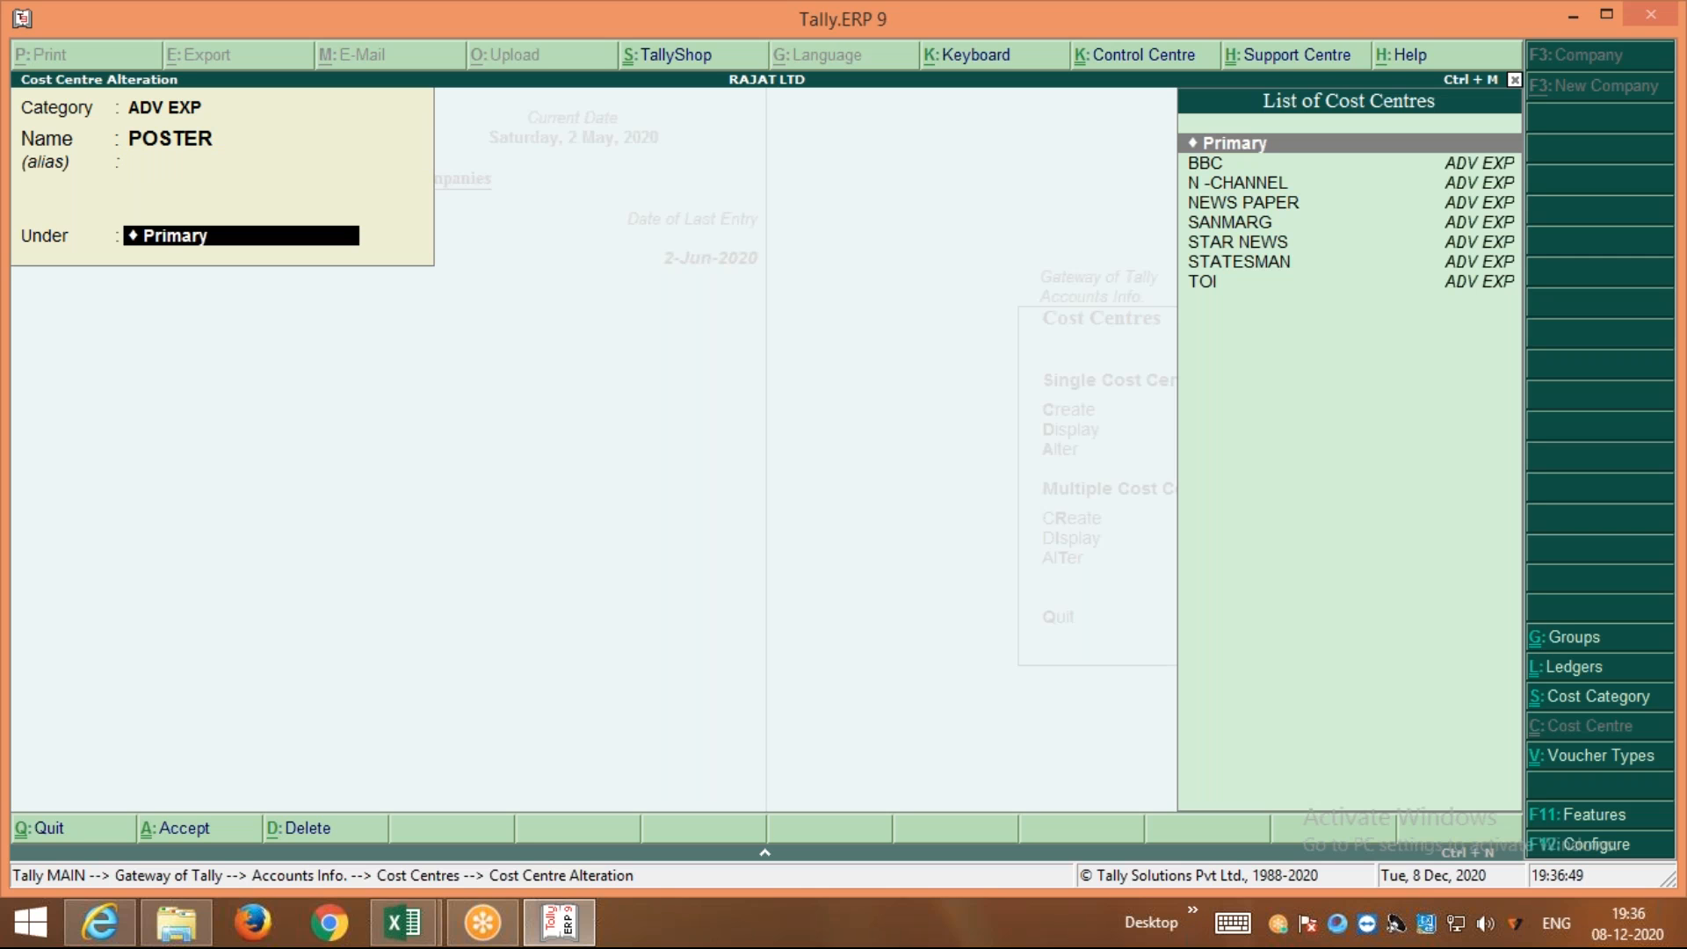
{"action": "key", "text": "Return"}
{"action": "key", "text": "Return"}
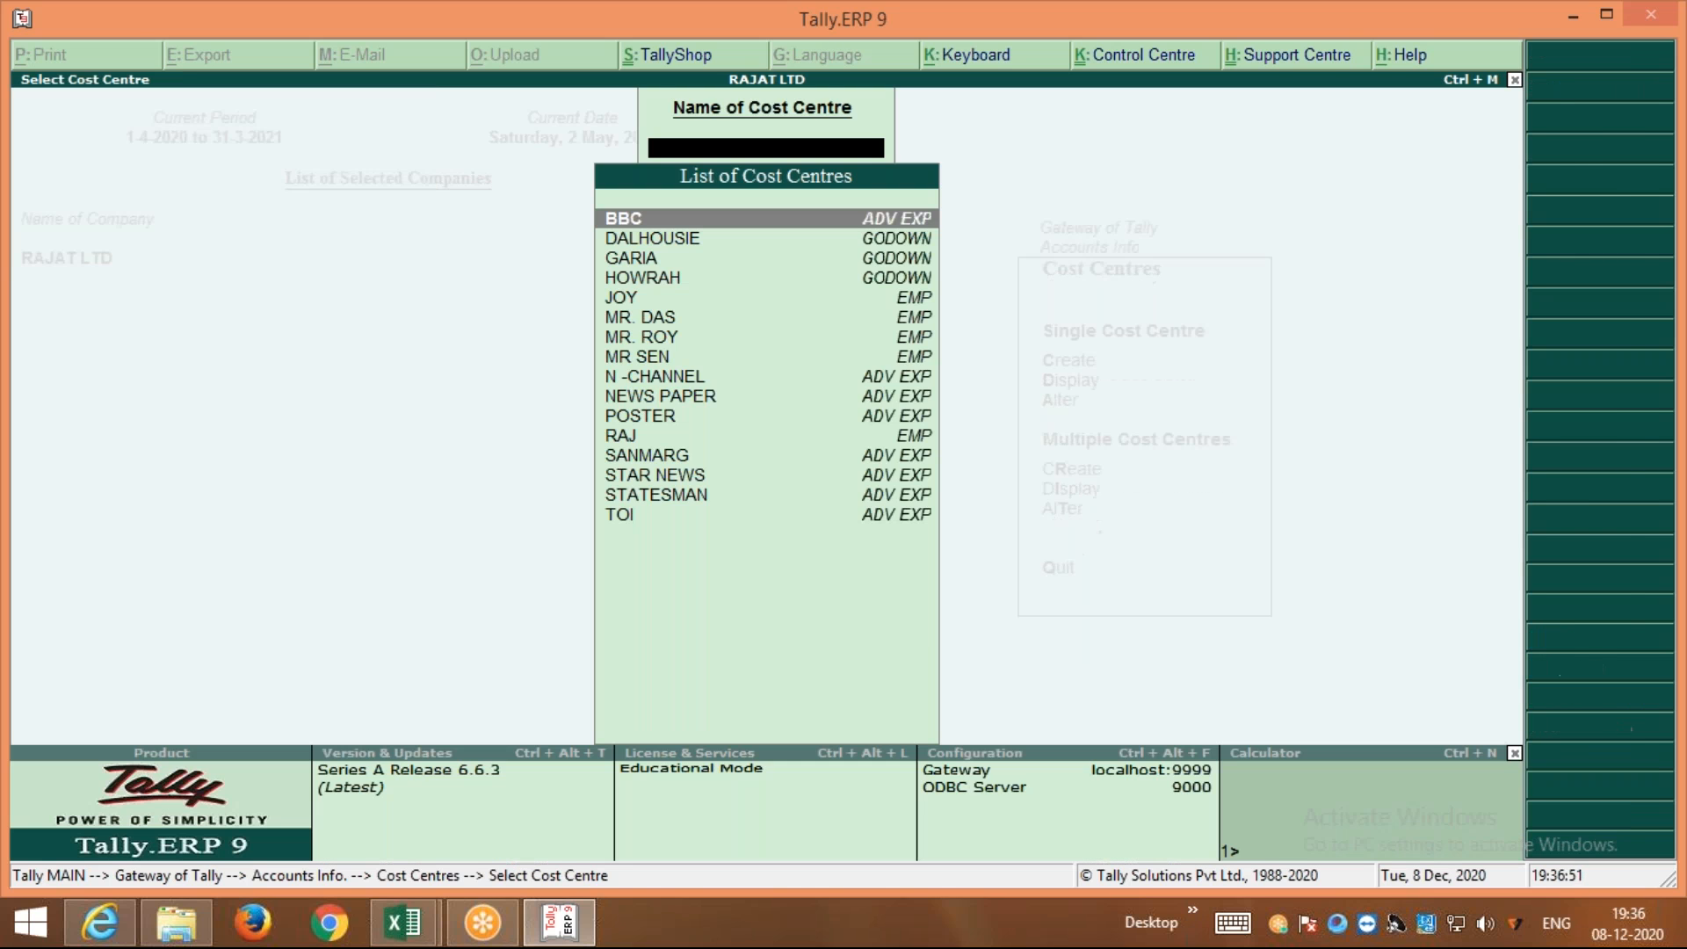
Leave cost centre alteration and return to the Gateway of Tally
{"action": "key", "text": "Escape"}
{"action": "key", "text": "Up"}
{"action": "key", "text": "Up"}
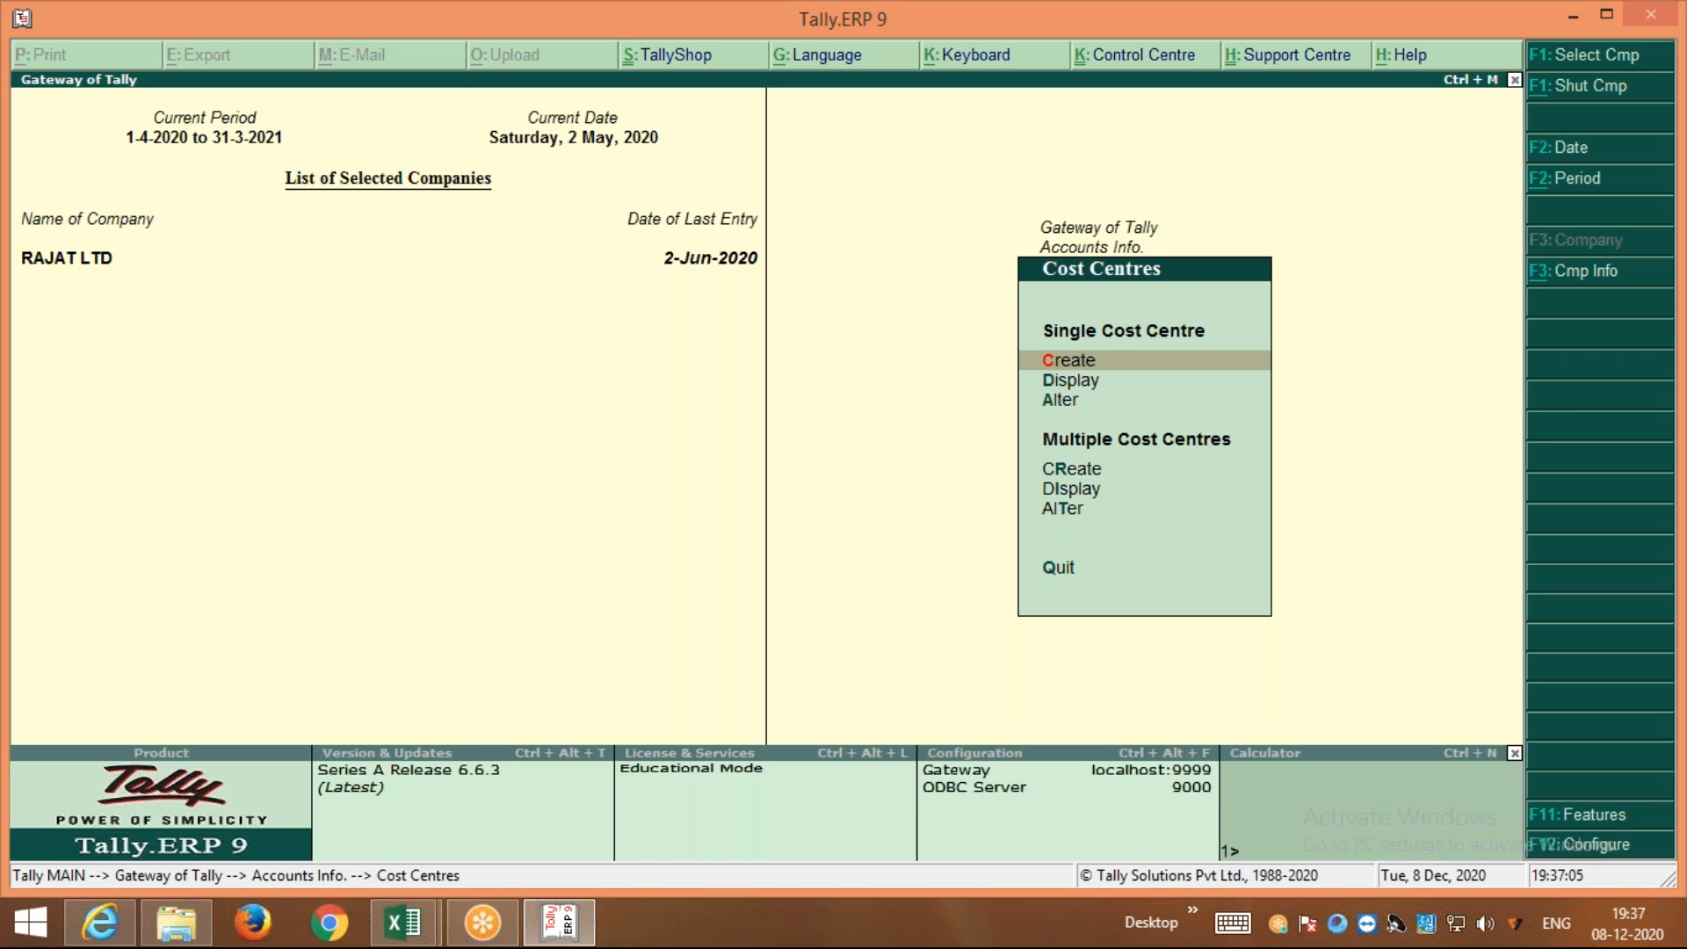
{"action": "key", "text": "Escape"}
{"action": "key", "text": "Escape"}
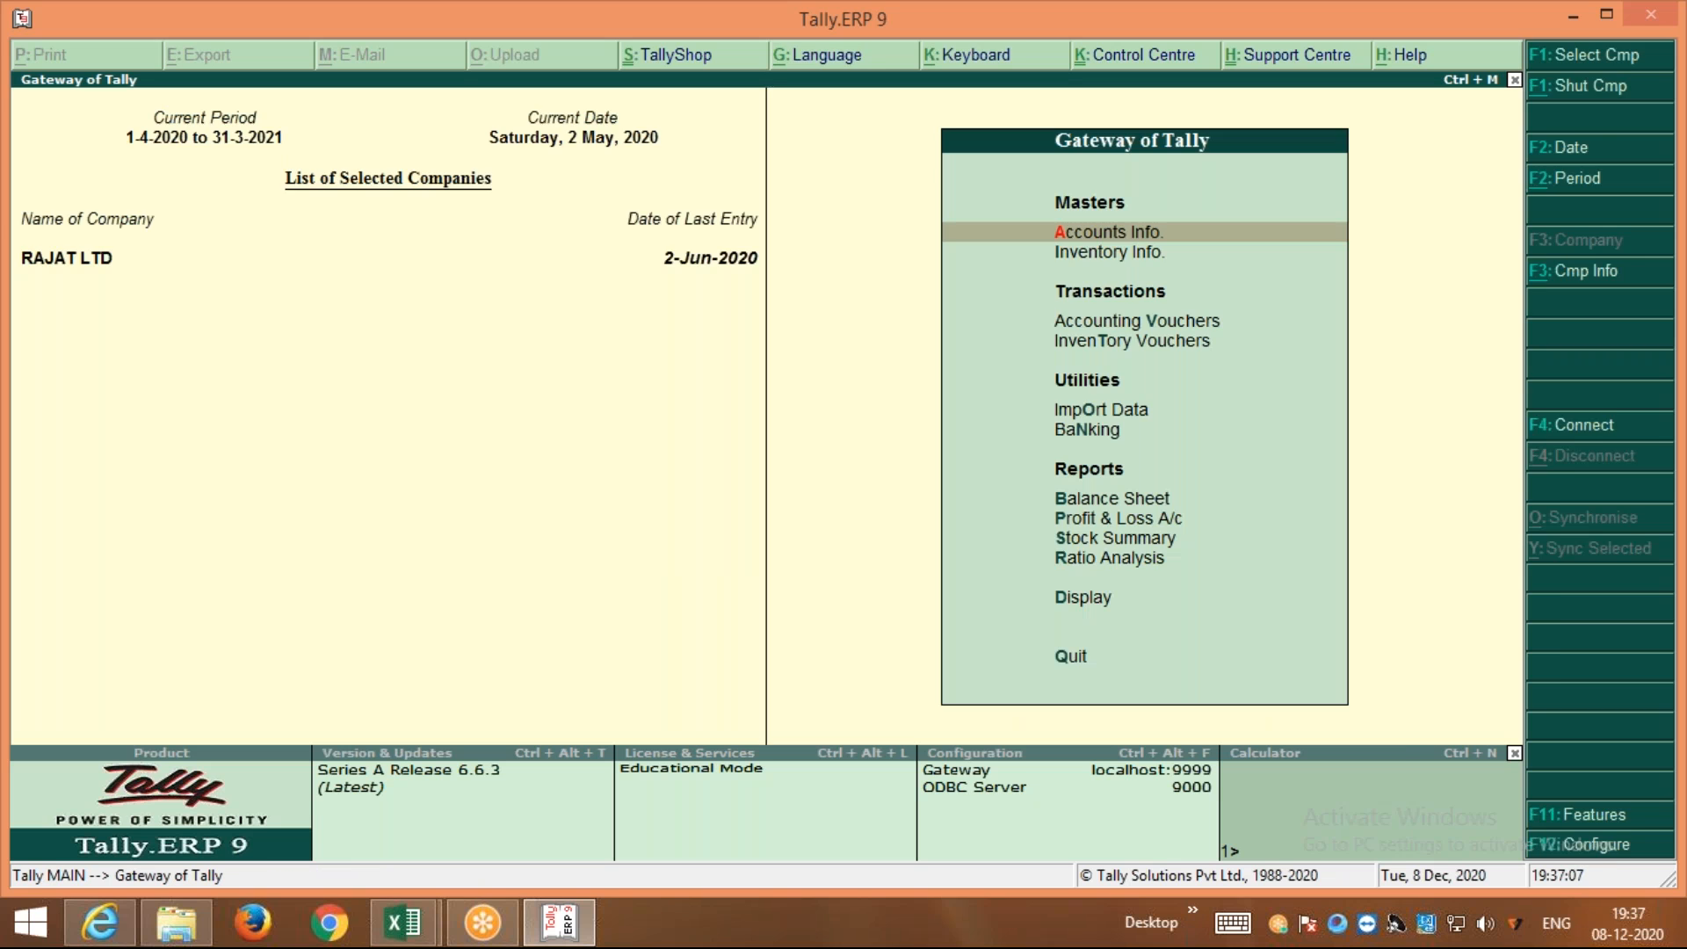
Open a new payment voucher with the cost centre class set to Not Applicable
{"action": "key", "text": "v"}
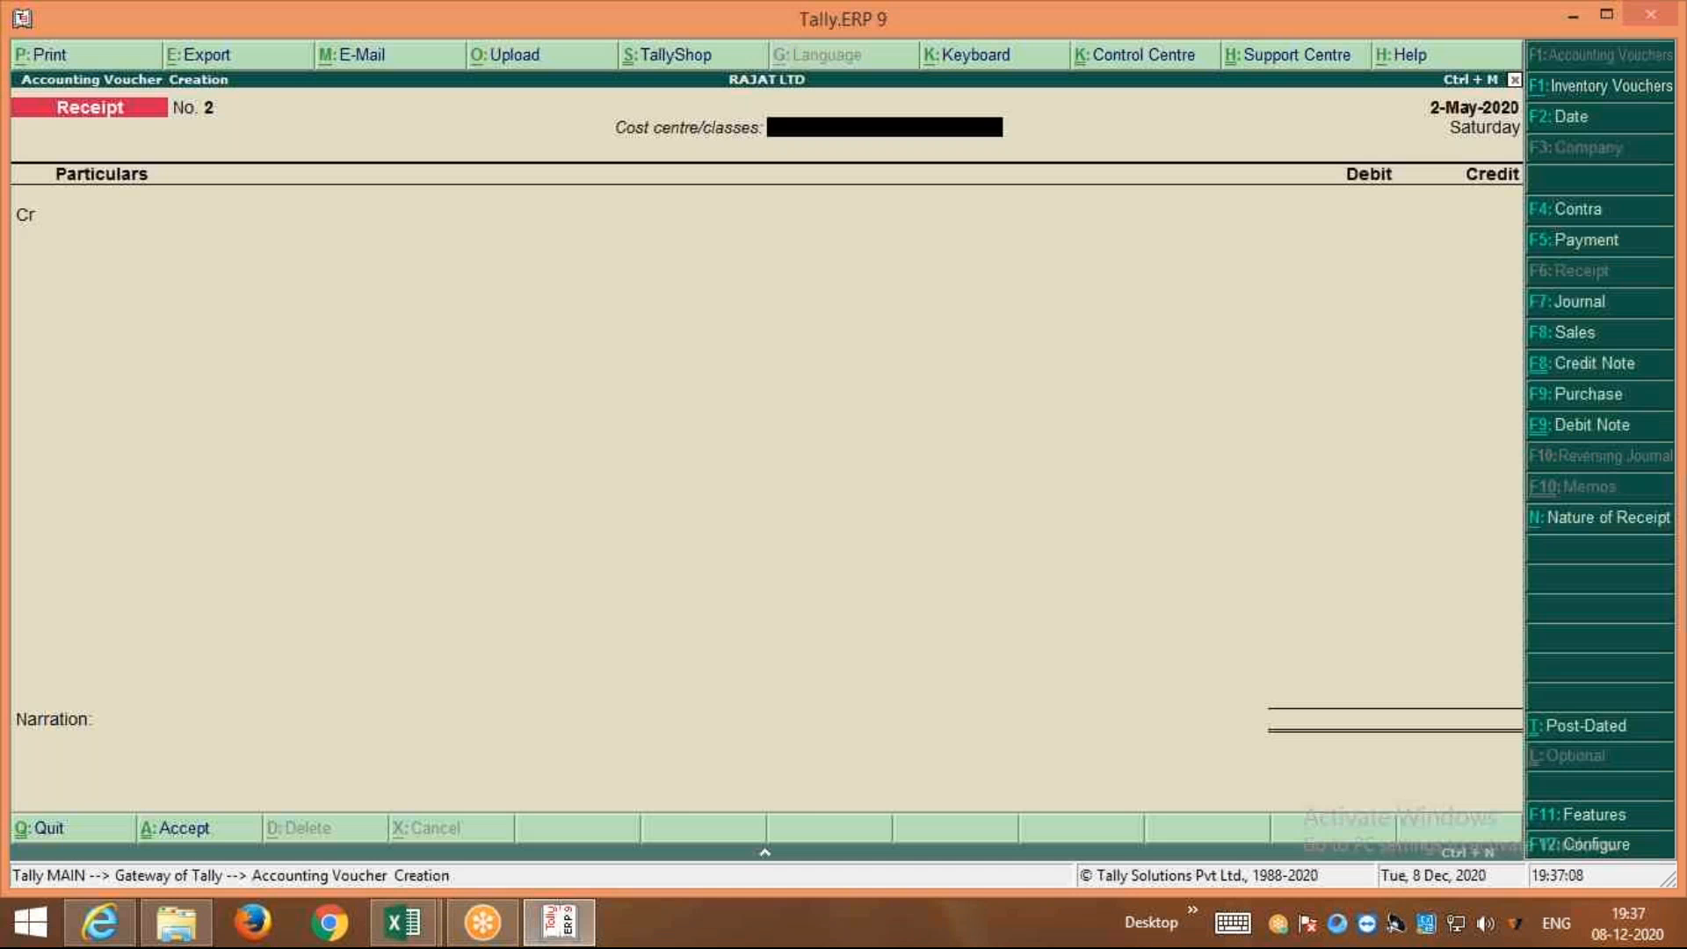
{"action": "key", "text": "F5"}
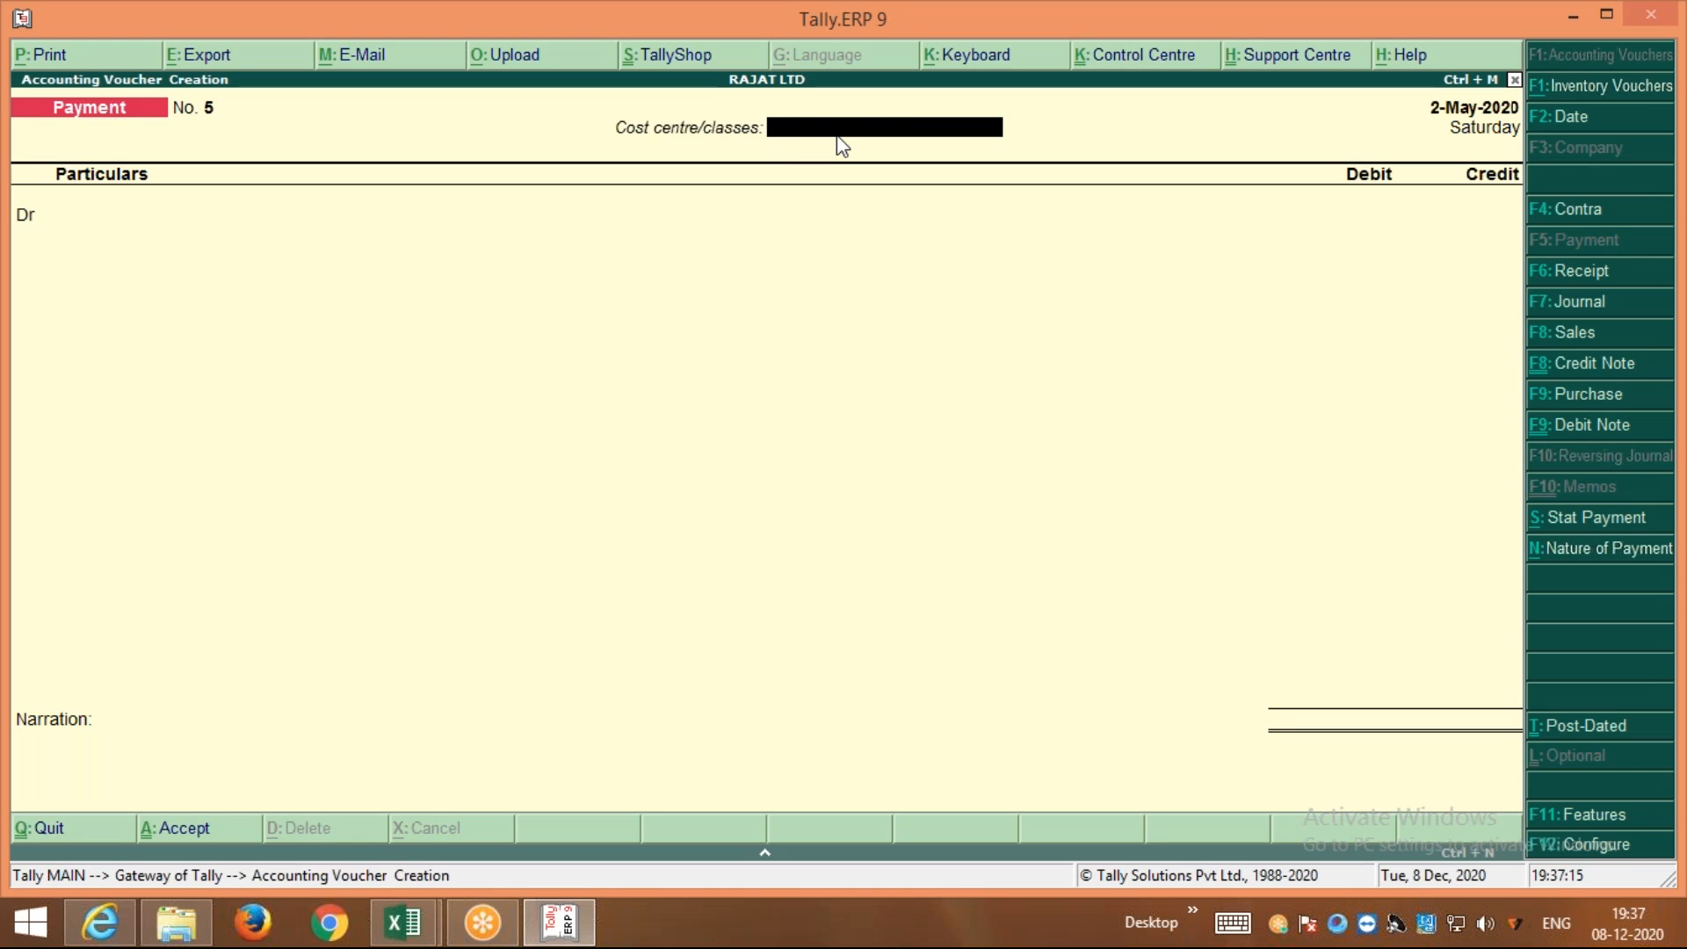
{"action": "key", "text": "Return"}
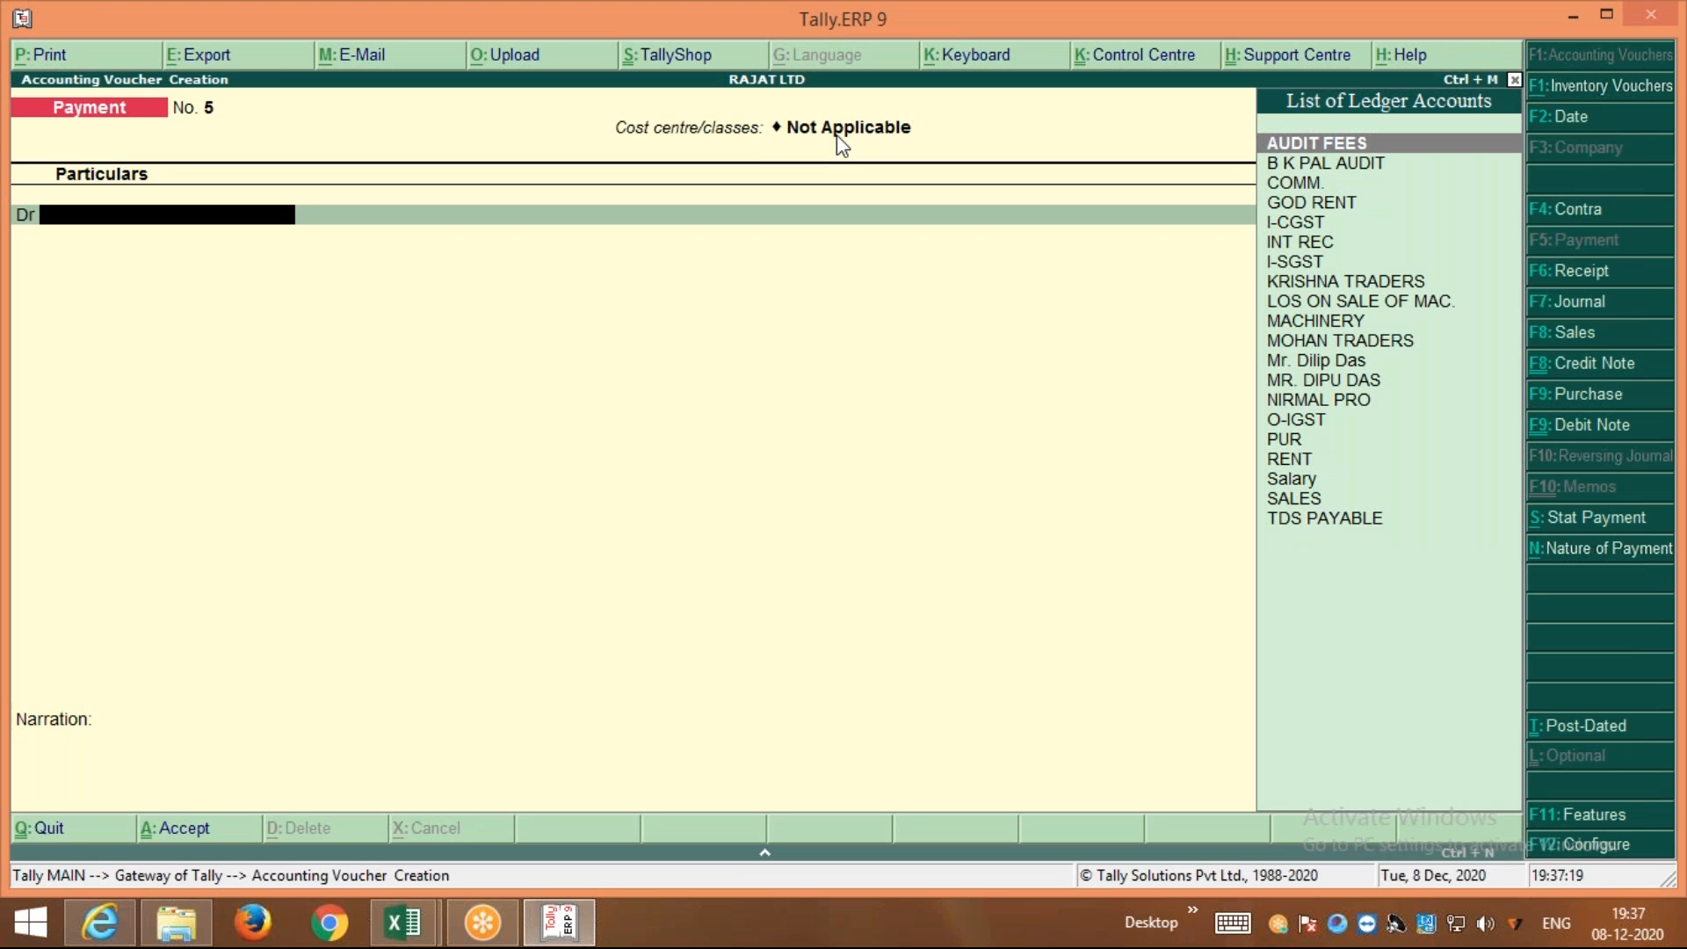
Start a new ledger named ADV EXP under Indirect Expenses for the debit entry, with cost centres applicable set to Yes
{"action": "type", "text": "A"}
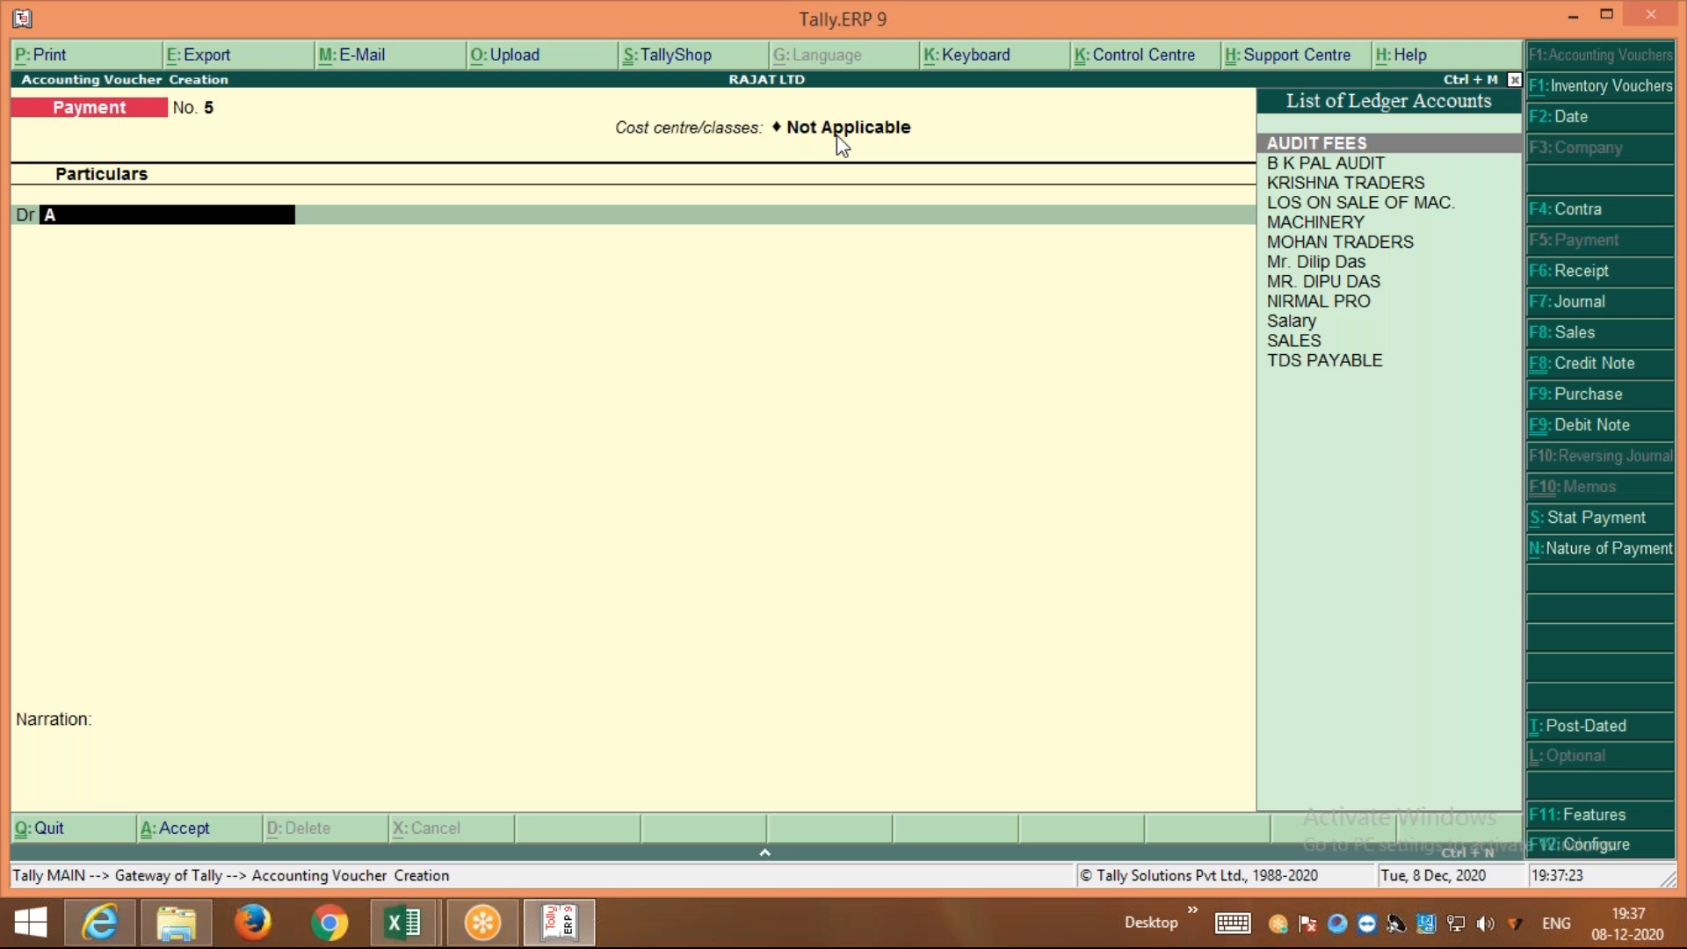
{"action": "key", "text": "alt+c"}
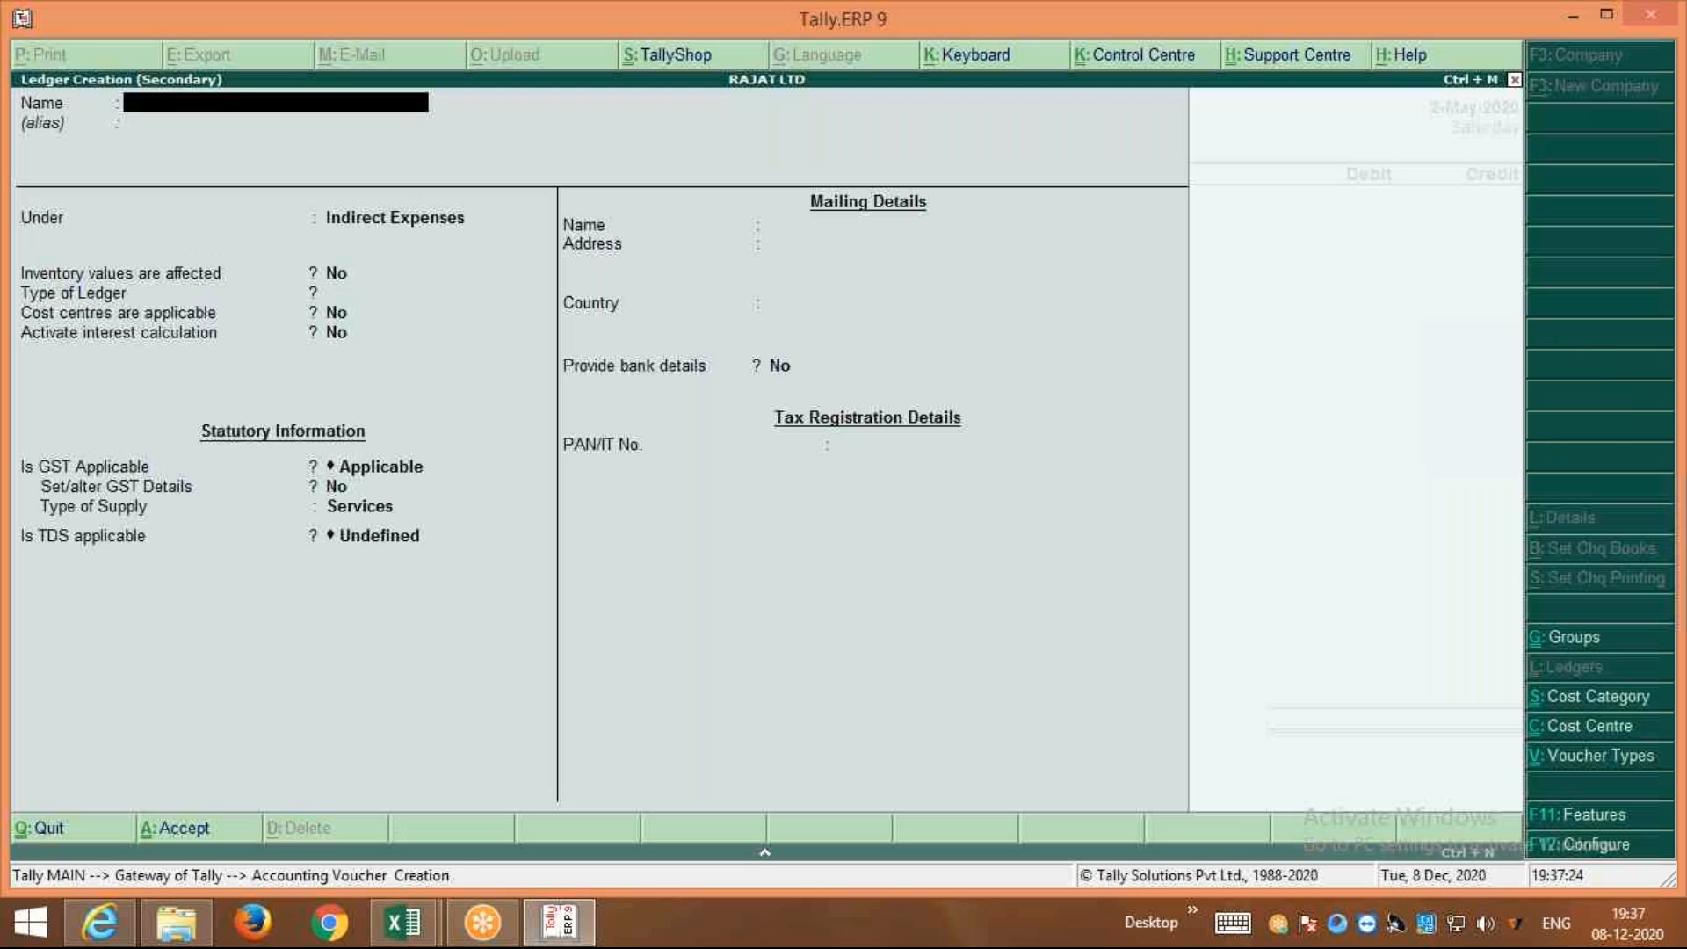
{"action": "type", "text": "ADV EXP"}
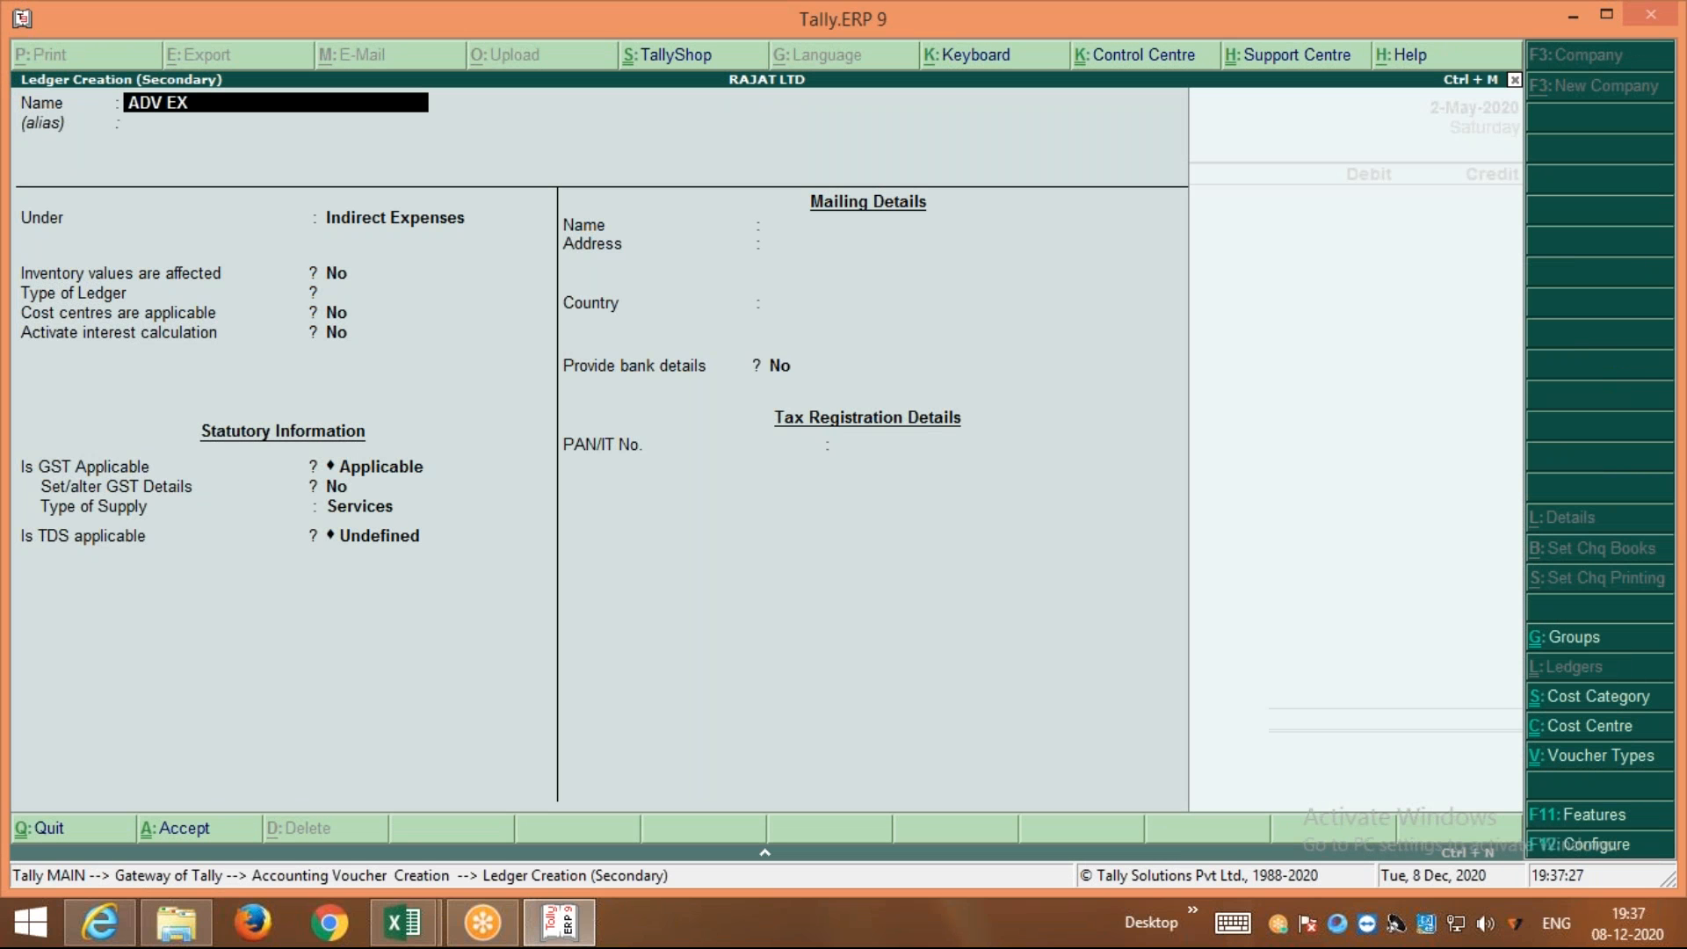
{"action": "key", "text": "Return"}
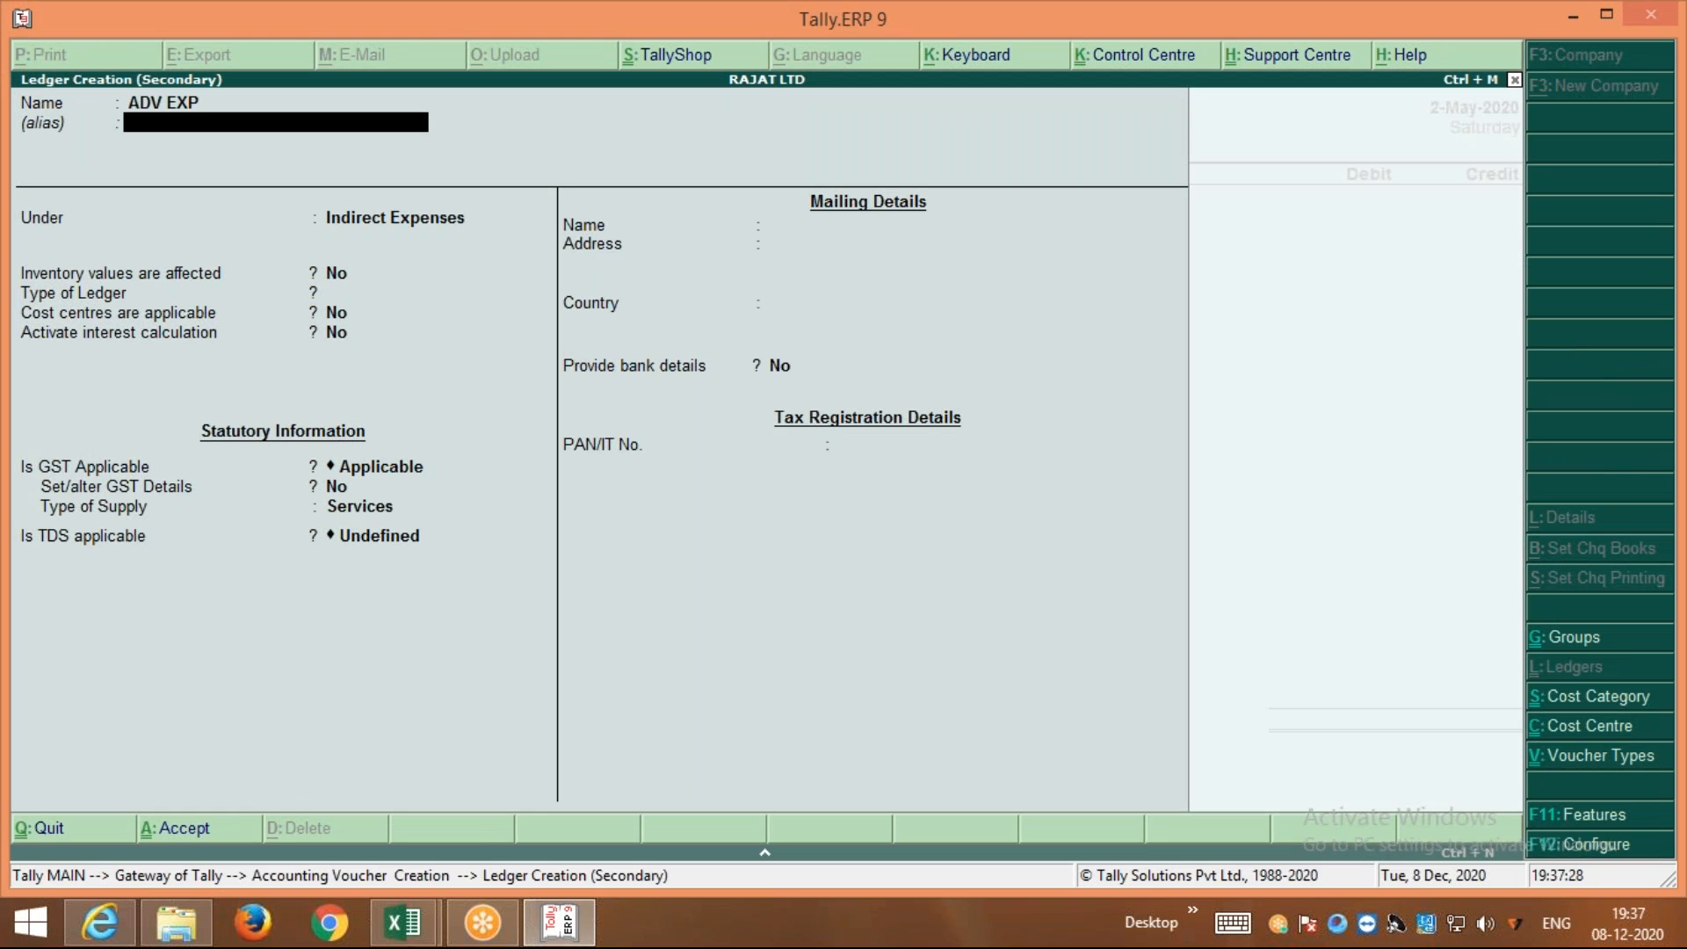
{"action": "key", "text": "Return"}
{"action": "key", "text": "Return"}
{"action": "type", "text": "Y"}
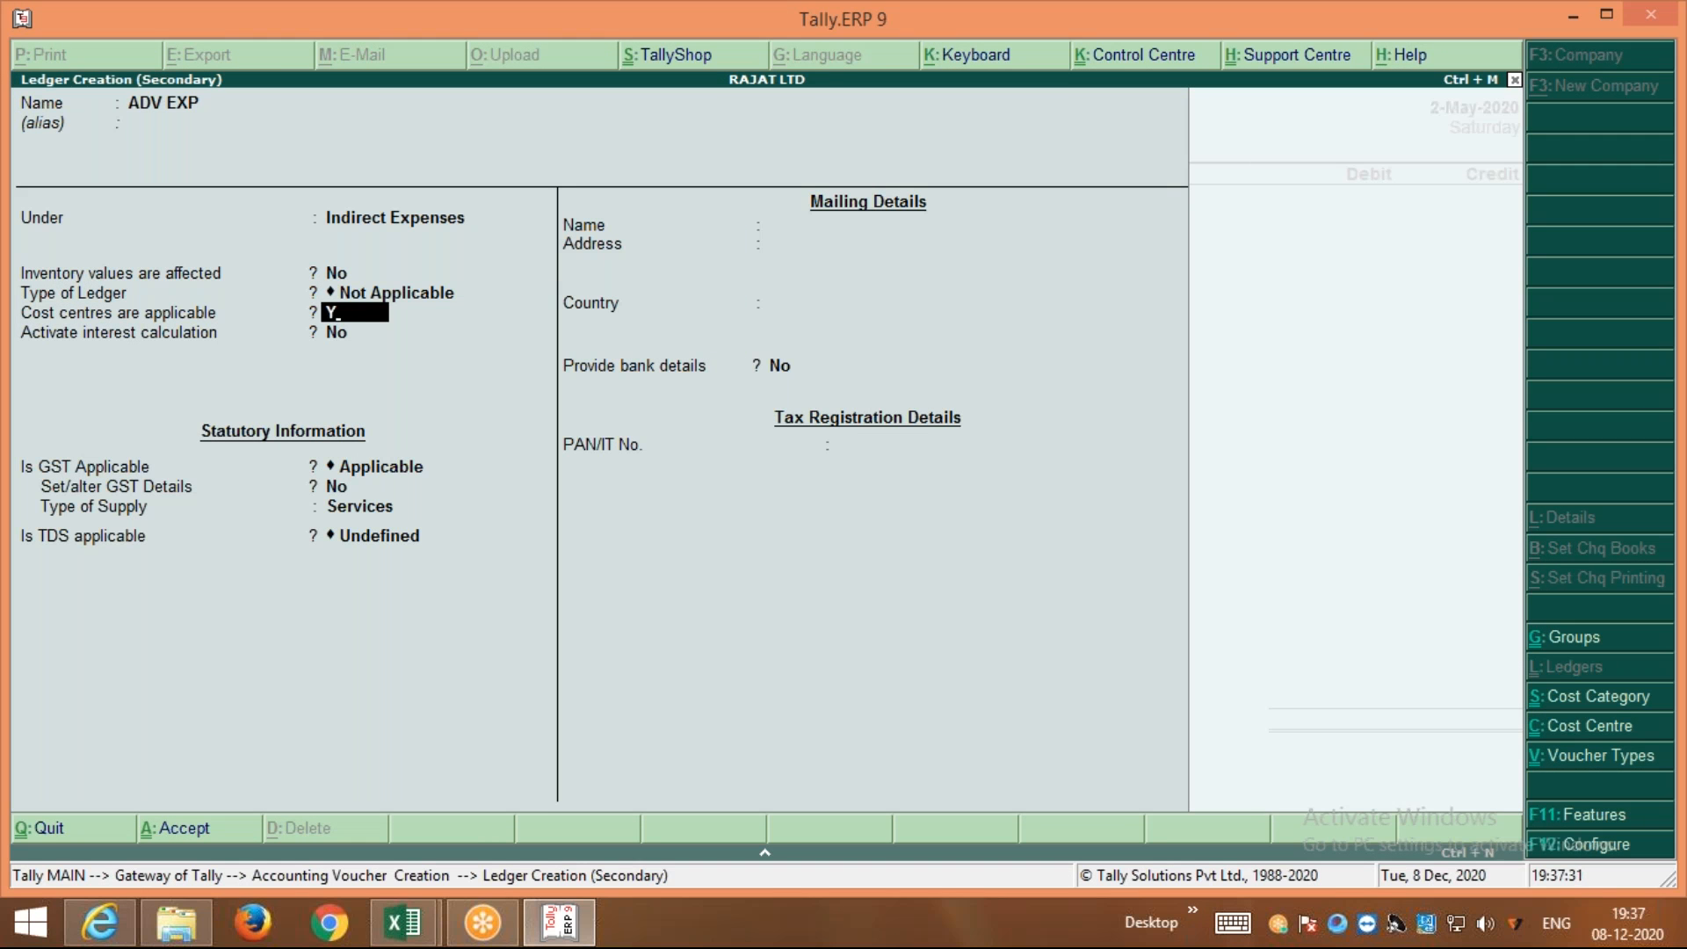
{"action": "key", "text": "Return"}
Set GST to Not Applicable for the ADV EXP ledger and save it into the voucher's debit line
{"action": "key", "text": "Return"}
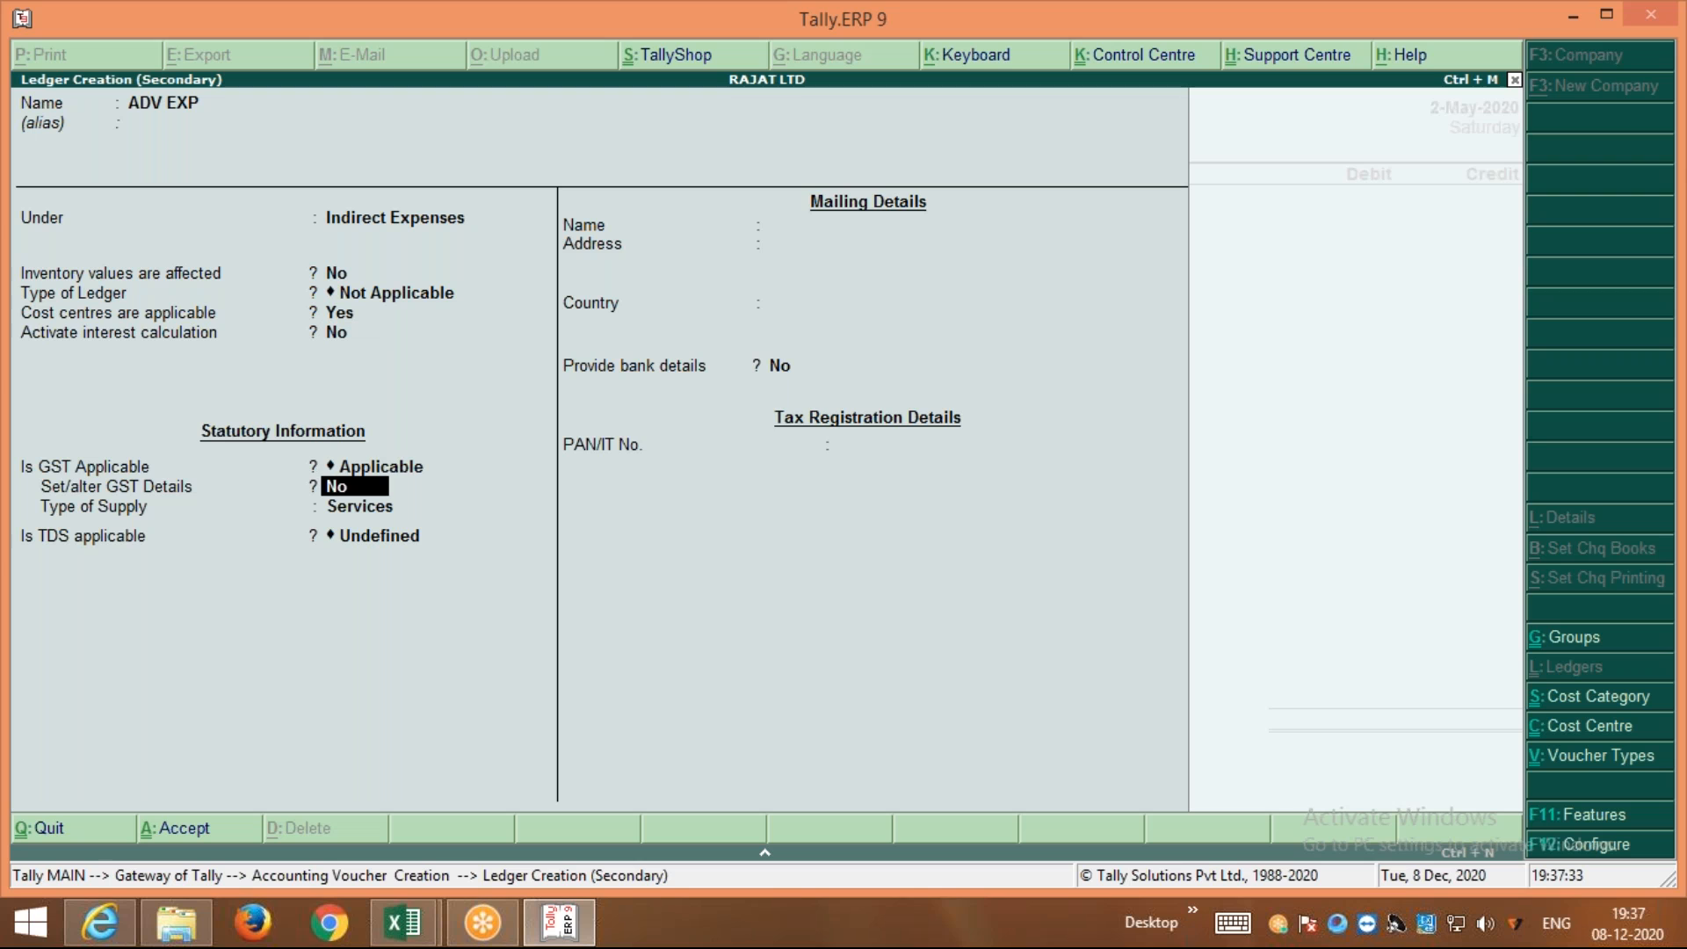
{"action": "key", "text": "BackSpace"}
{"action": "key", "text": "Down"}
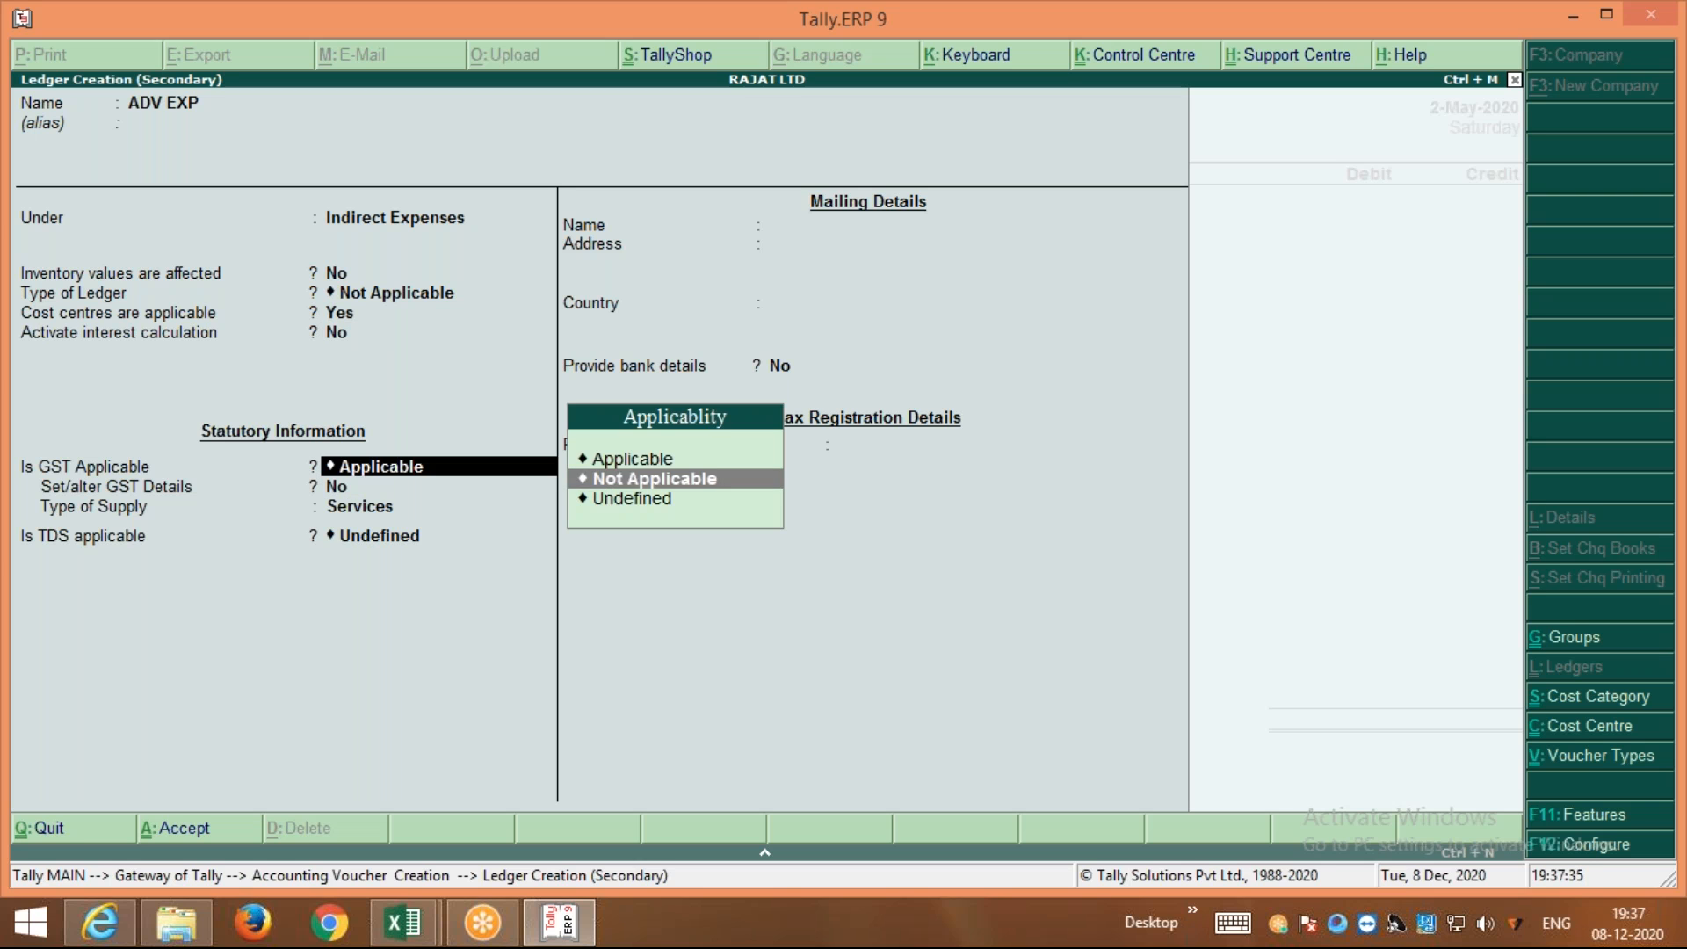
{"action": "key", "text": "Return"}
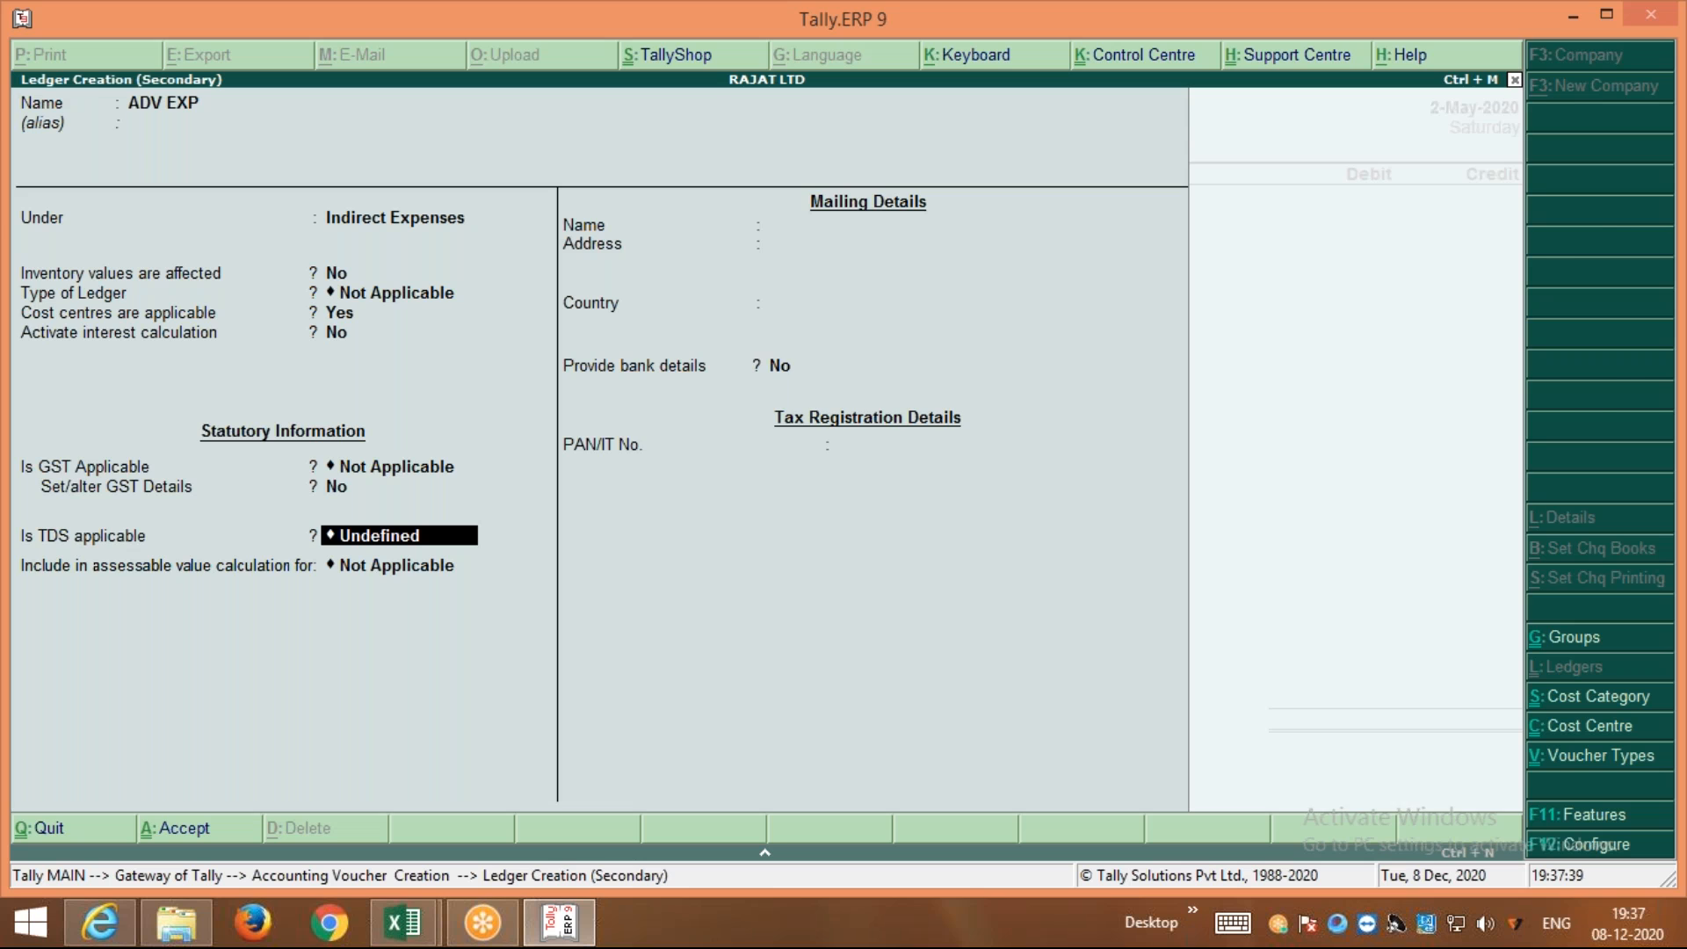
{"action": "key", "text": "ctrl+a"}
{"action": "key", "text": "Return"}
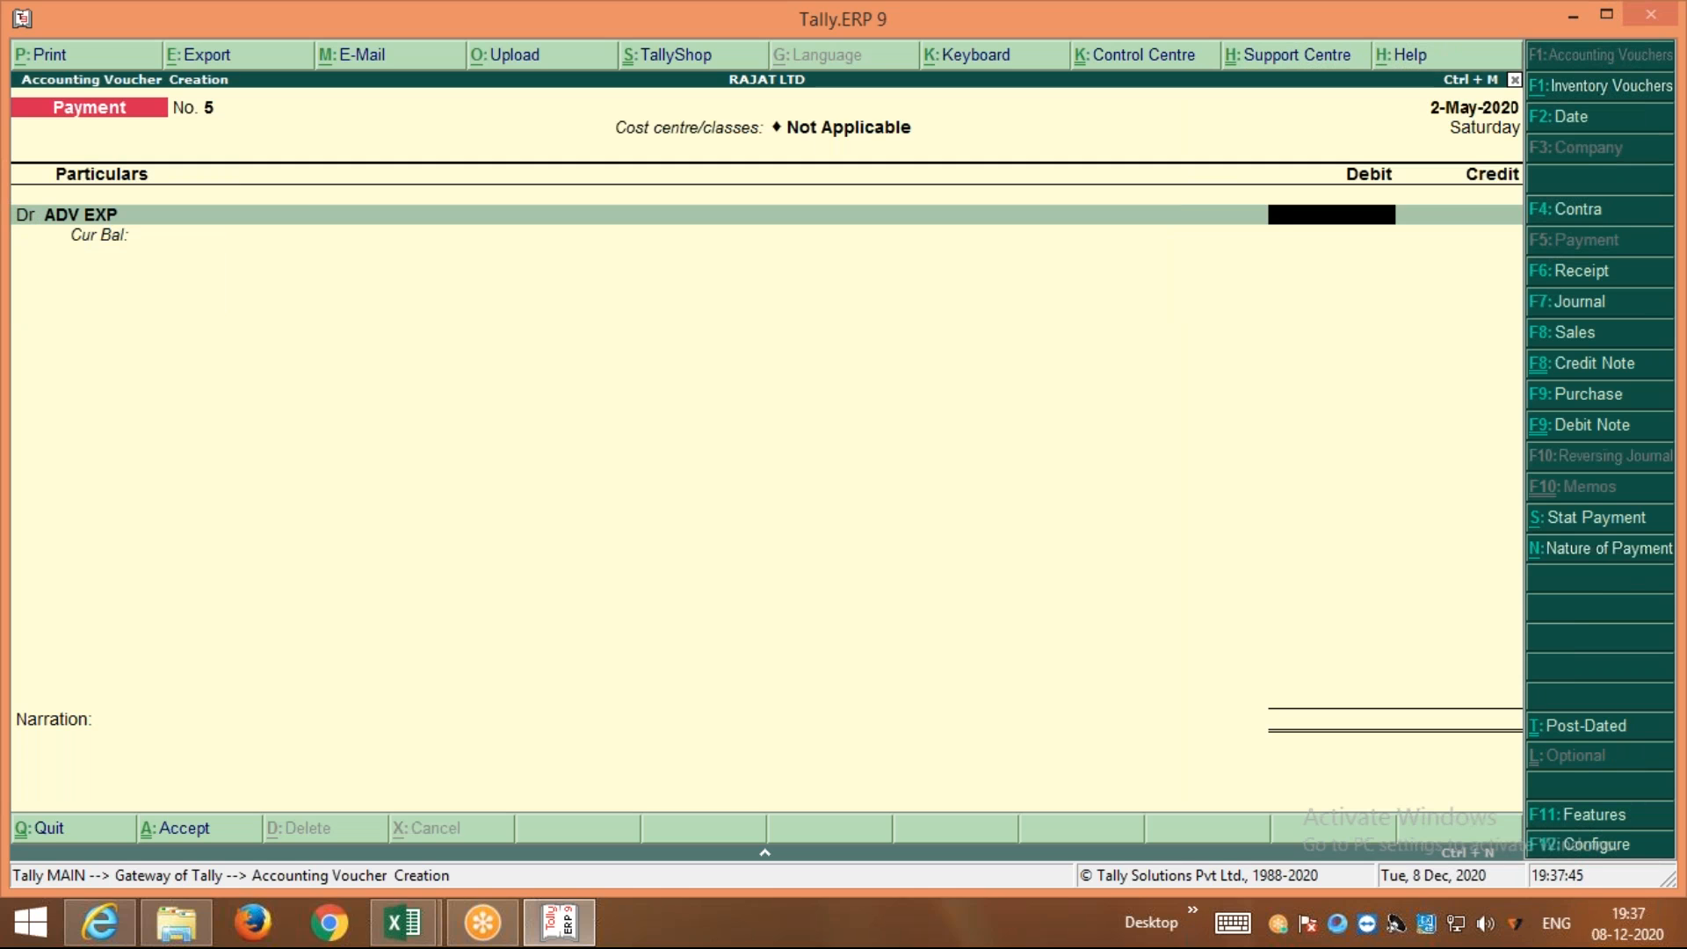
Debit ADV EXP with 55000 and choose the ADV EXP cost category for its allocation
{"action": "type", "text": "55000"}
{"action": "key", "text": "Return"}
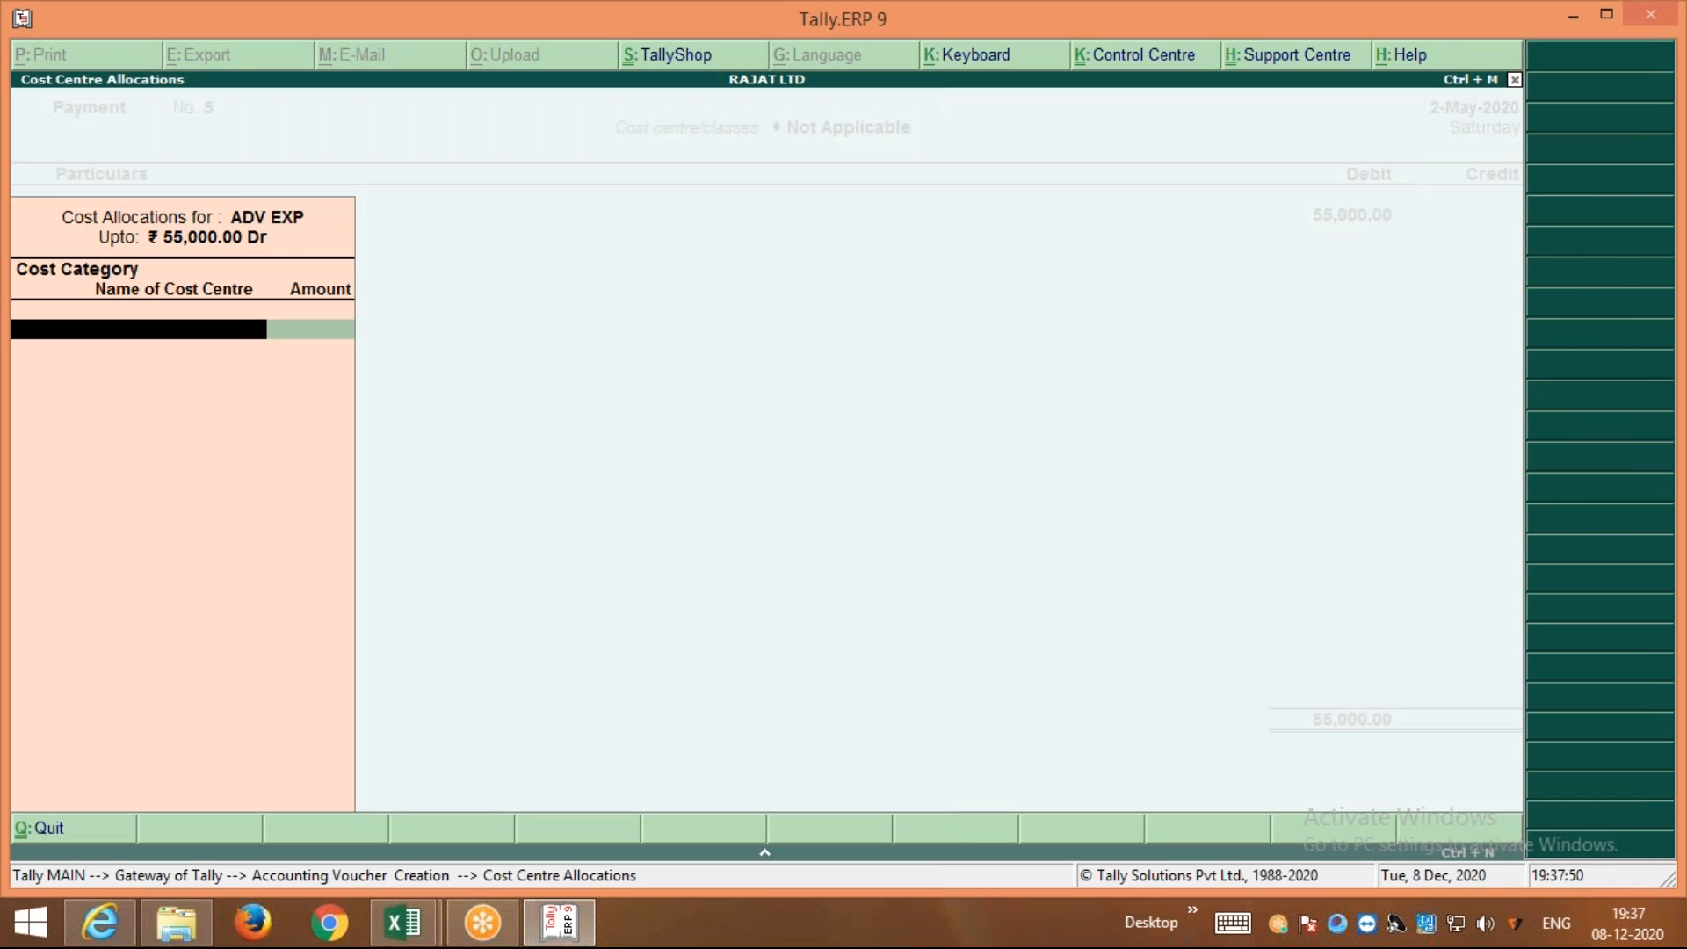
{"action": "key", "text": "Up"}
{"action": "key", "text": "Up"}
{"action": "key", "text": "Up"}
{"action": "key", "text": "Up"}
{"action": "key", "text": "Return"}
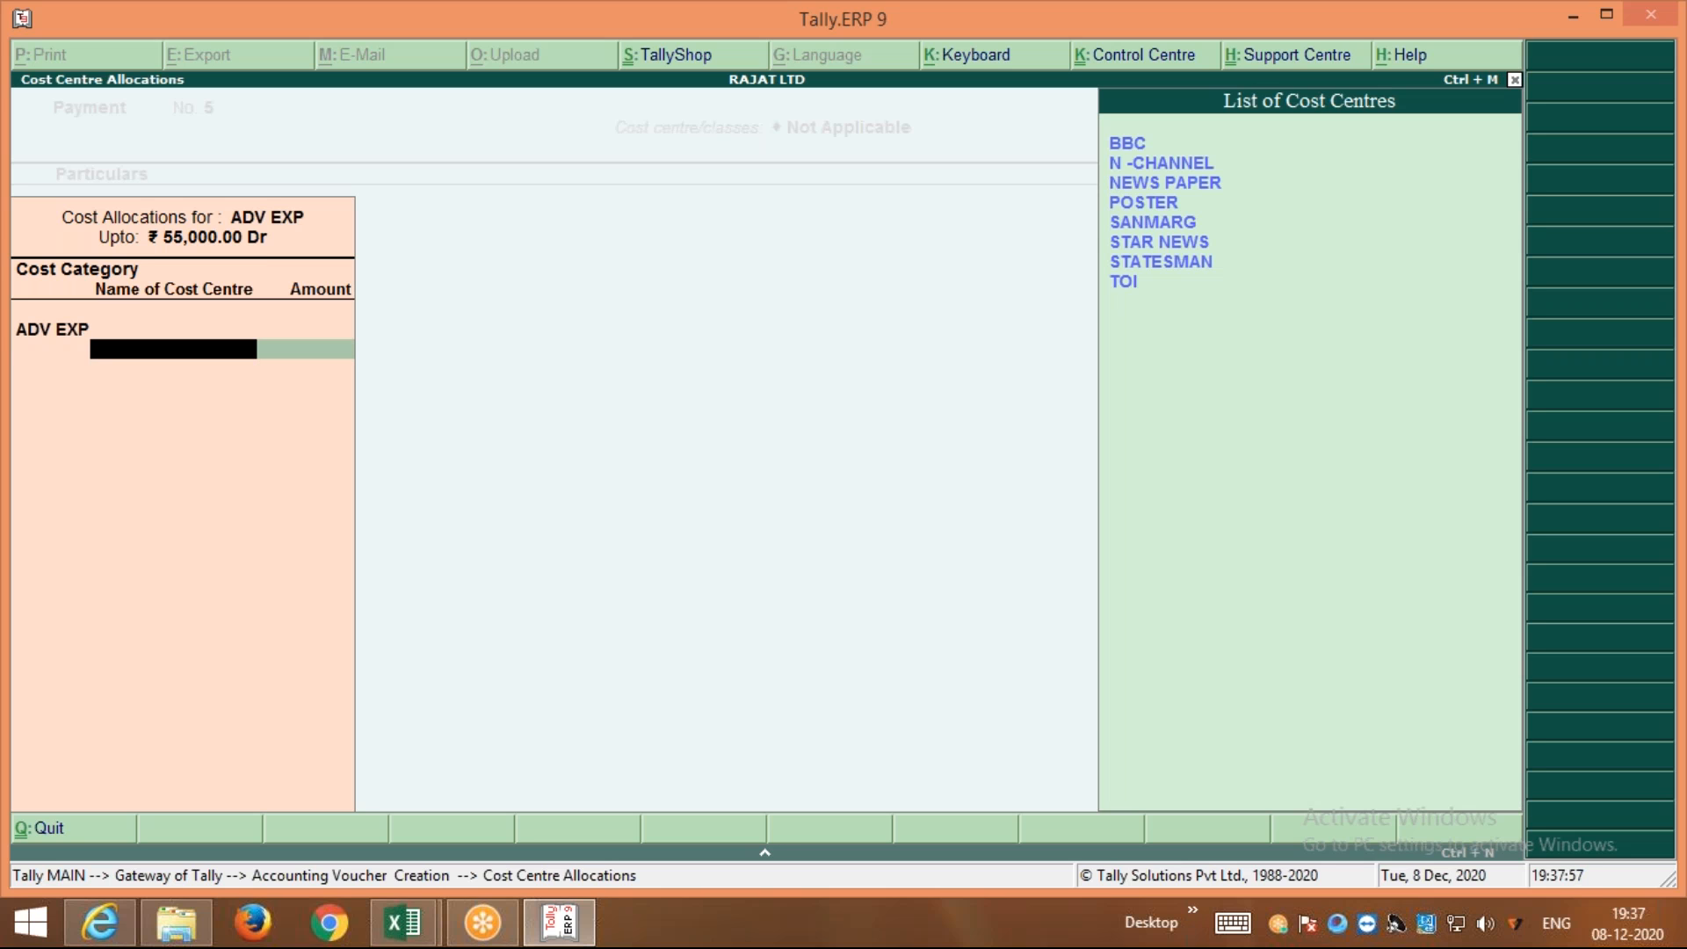
Allocate 10000 of the advertising expense to the TOI cost centre
{"action": "key", "text": "Up"}
{"action": "key", "text": "Up"}
{"action": "key", "text": "Up"}
{"action": "key", "text": "Up"}
{"action": "key", "text": "Up"}
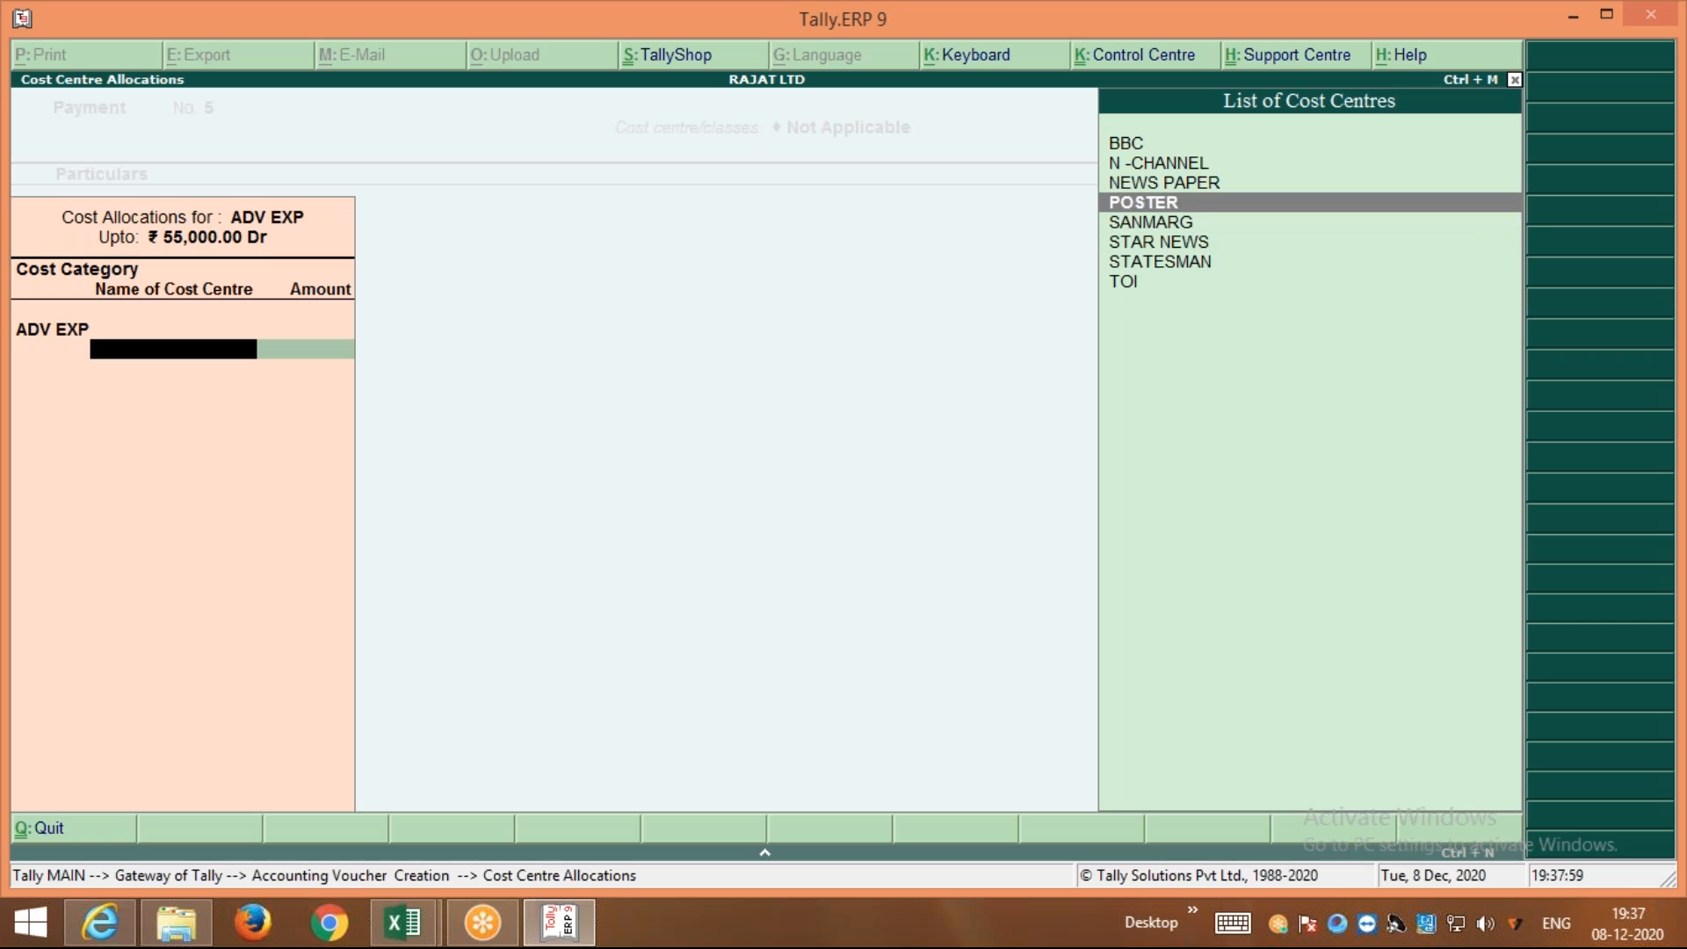
{"action": "key", "text": "Up"}
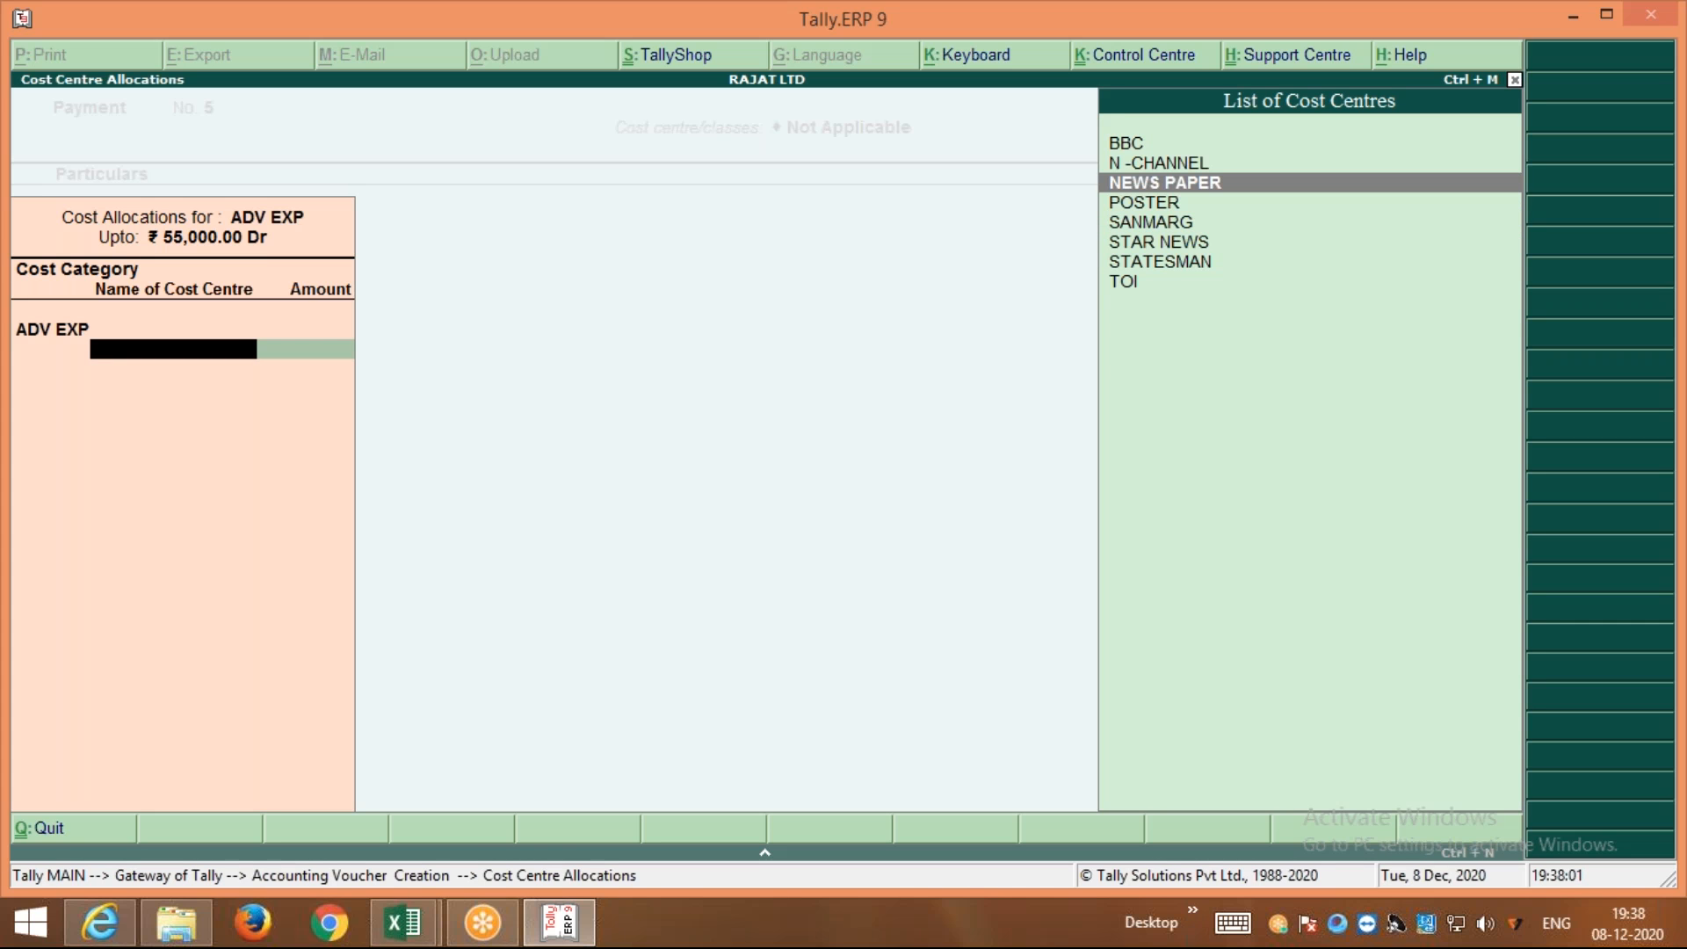
{"action": "key", "text": "Up"}
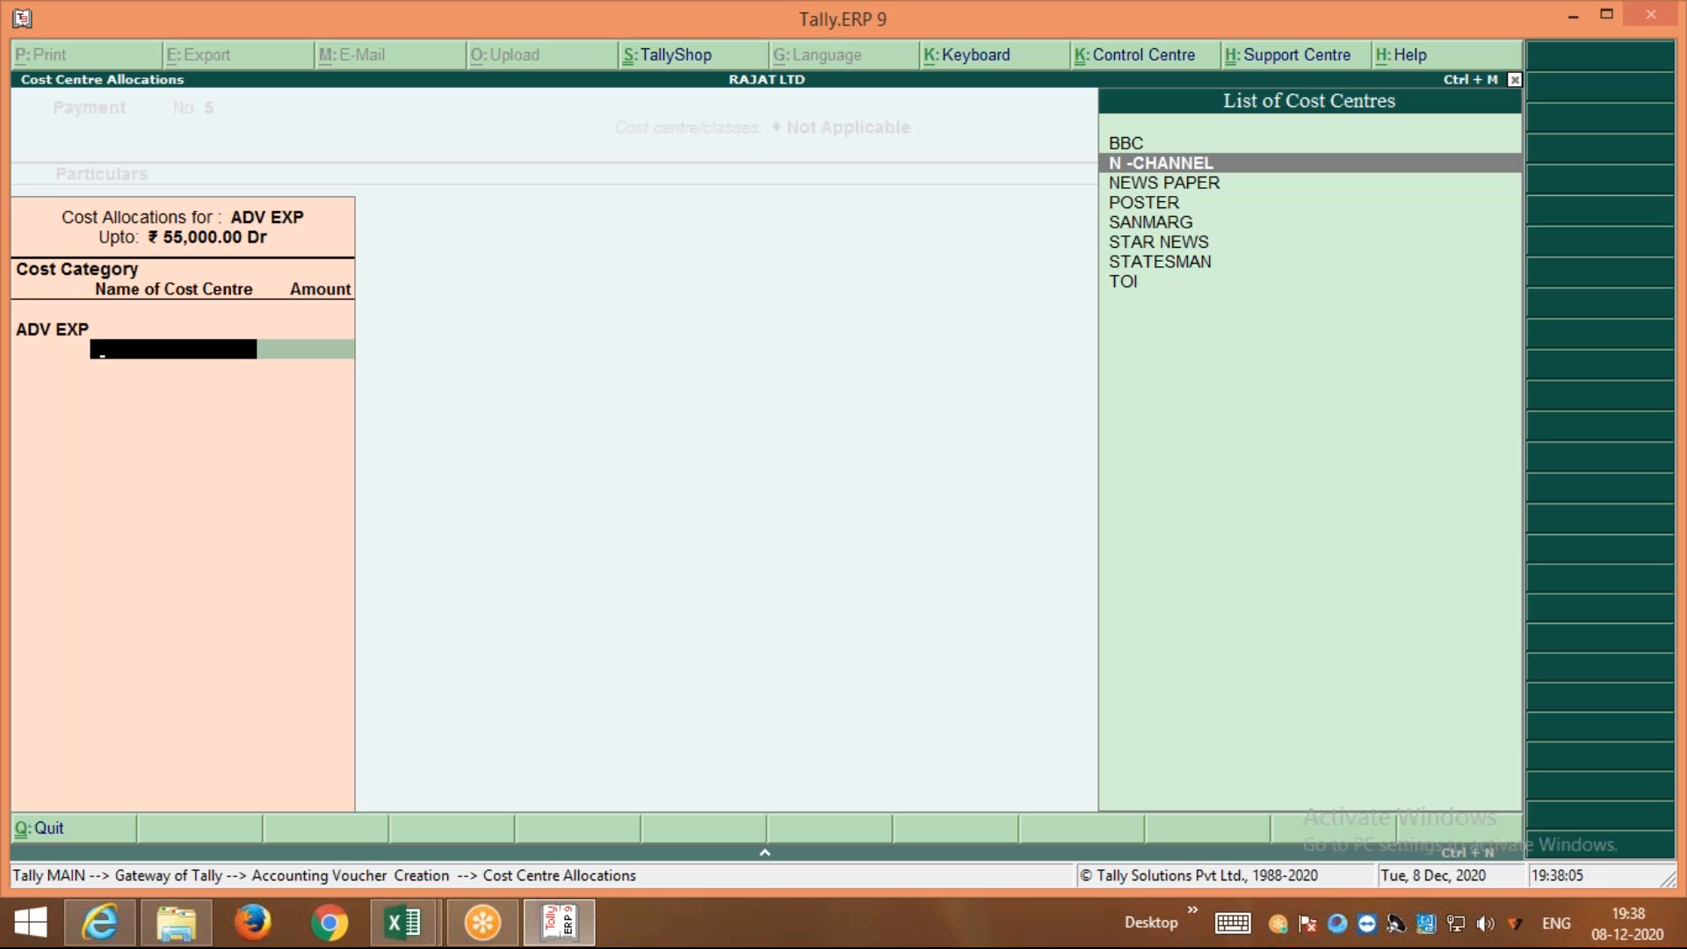
{"action": "key", "text": "Down"}
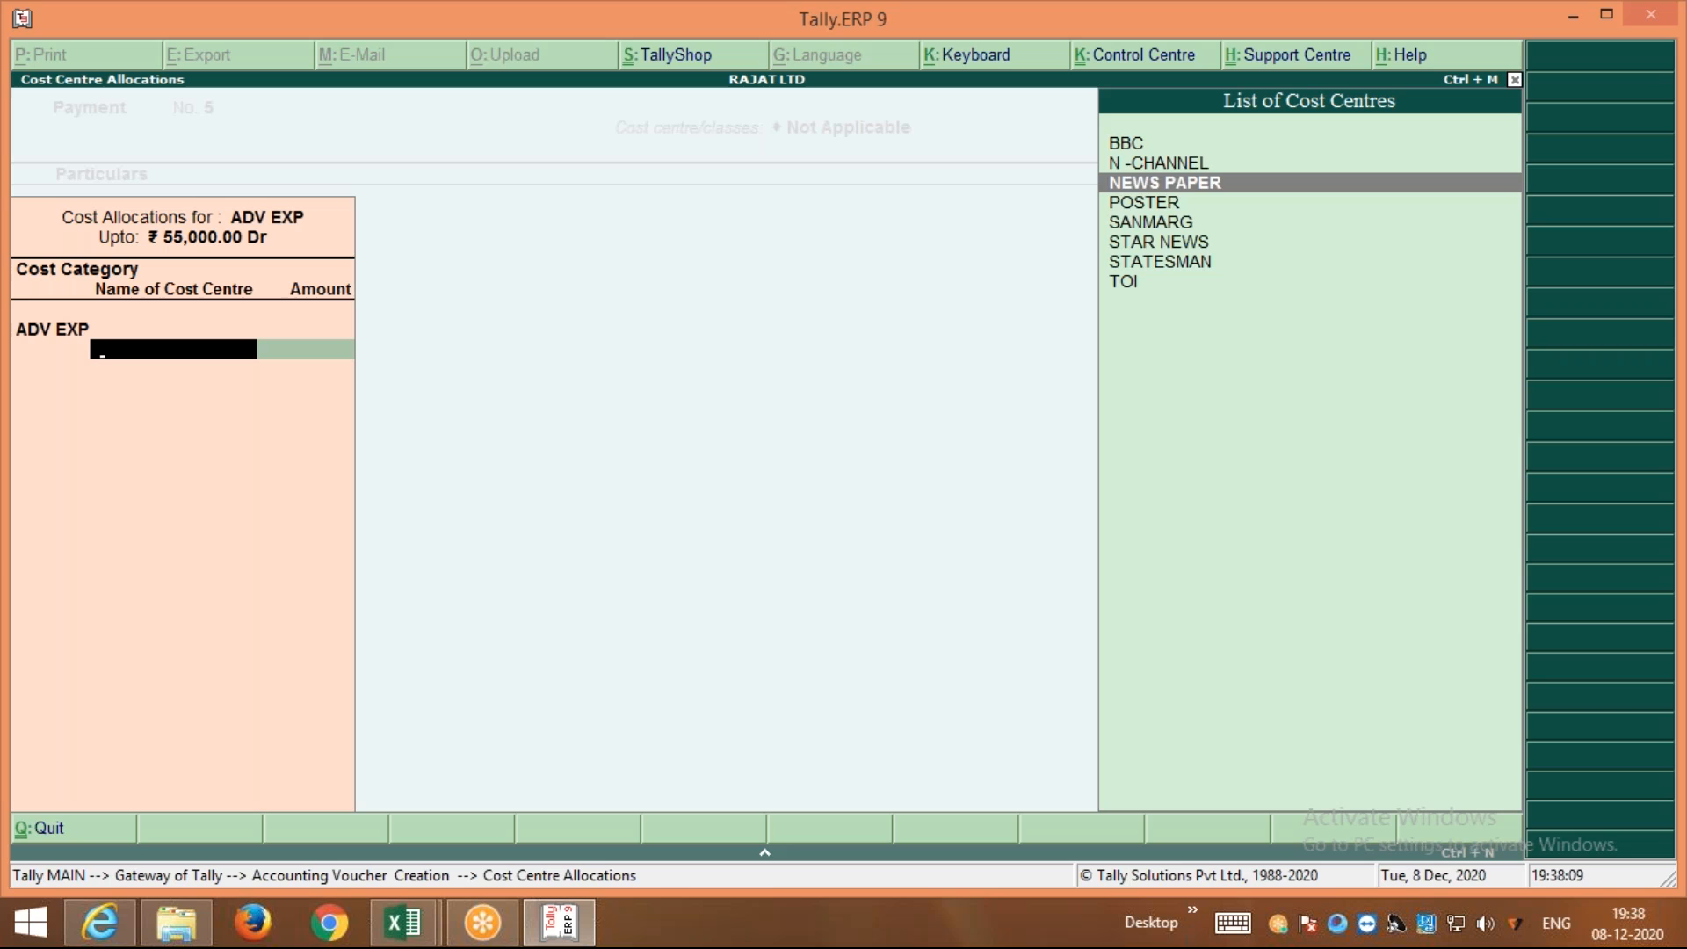
{"action": "key", "text": "Down"}
{"action": "key", "text": "Down"}
{"action": "key", "text": "Down"}
{"action": "key", "text": "Down"}
{"action": "key", "text": "Down"}
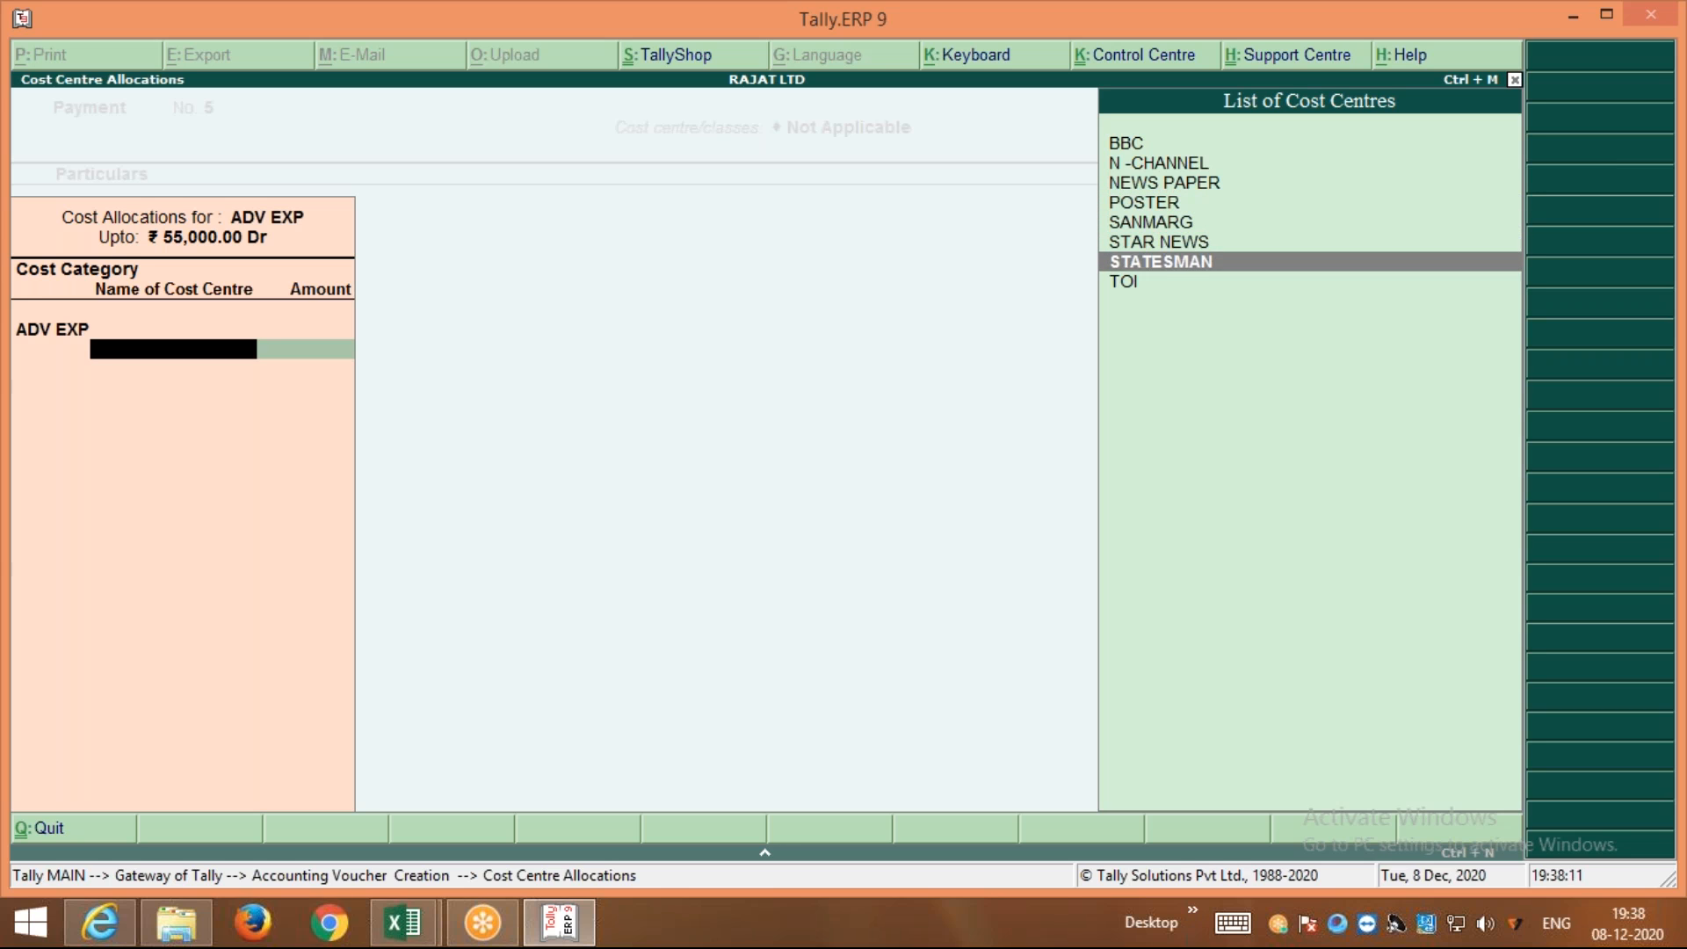
{"action": "key", "text": "Return"}
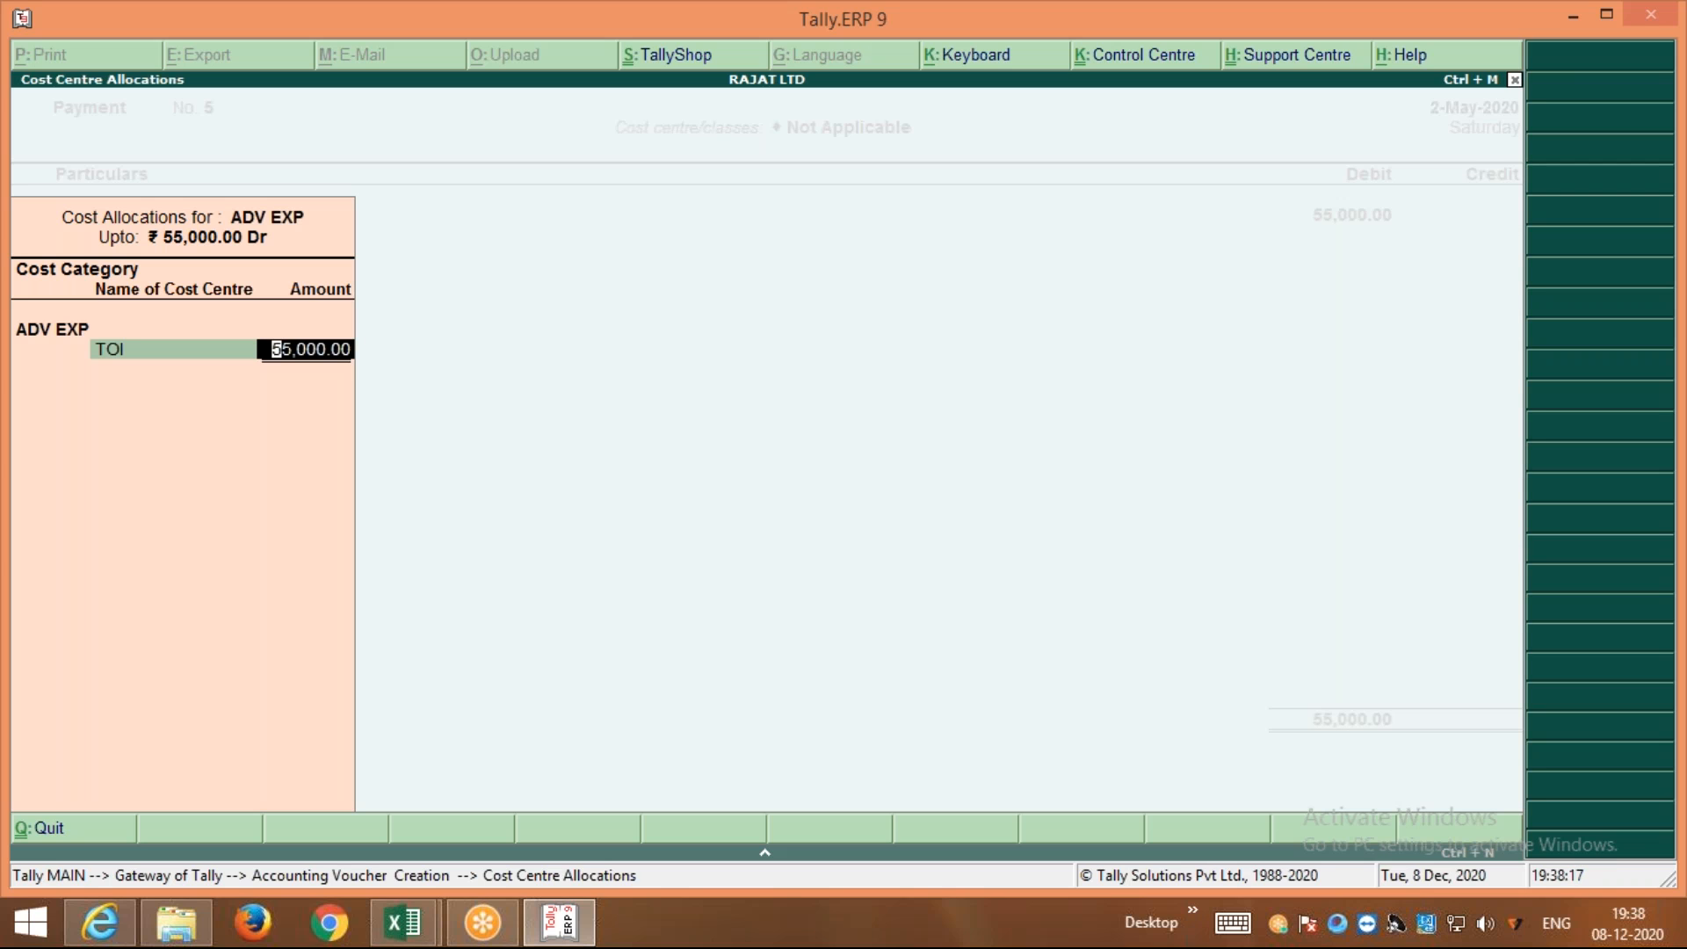
{"action": "type", "text": "10000"}
{"action": "key", "text": "Return"}
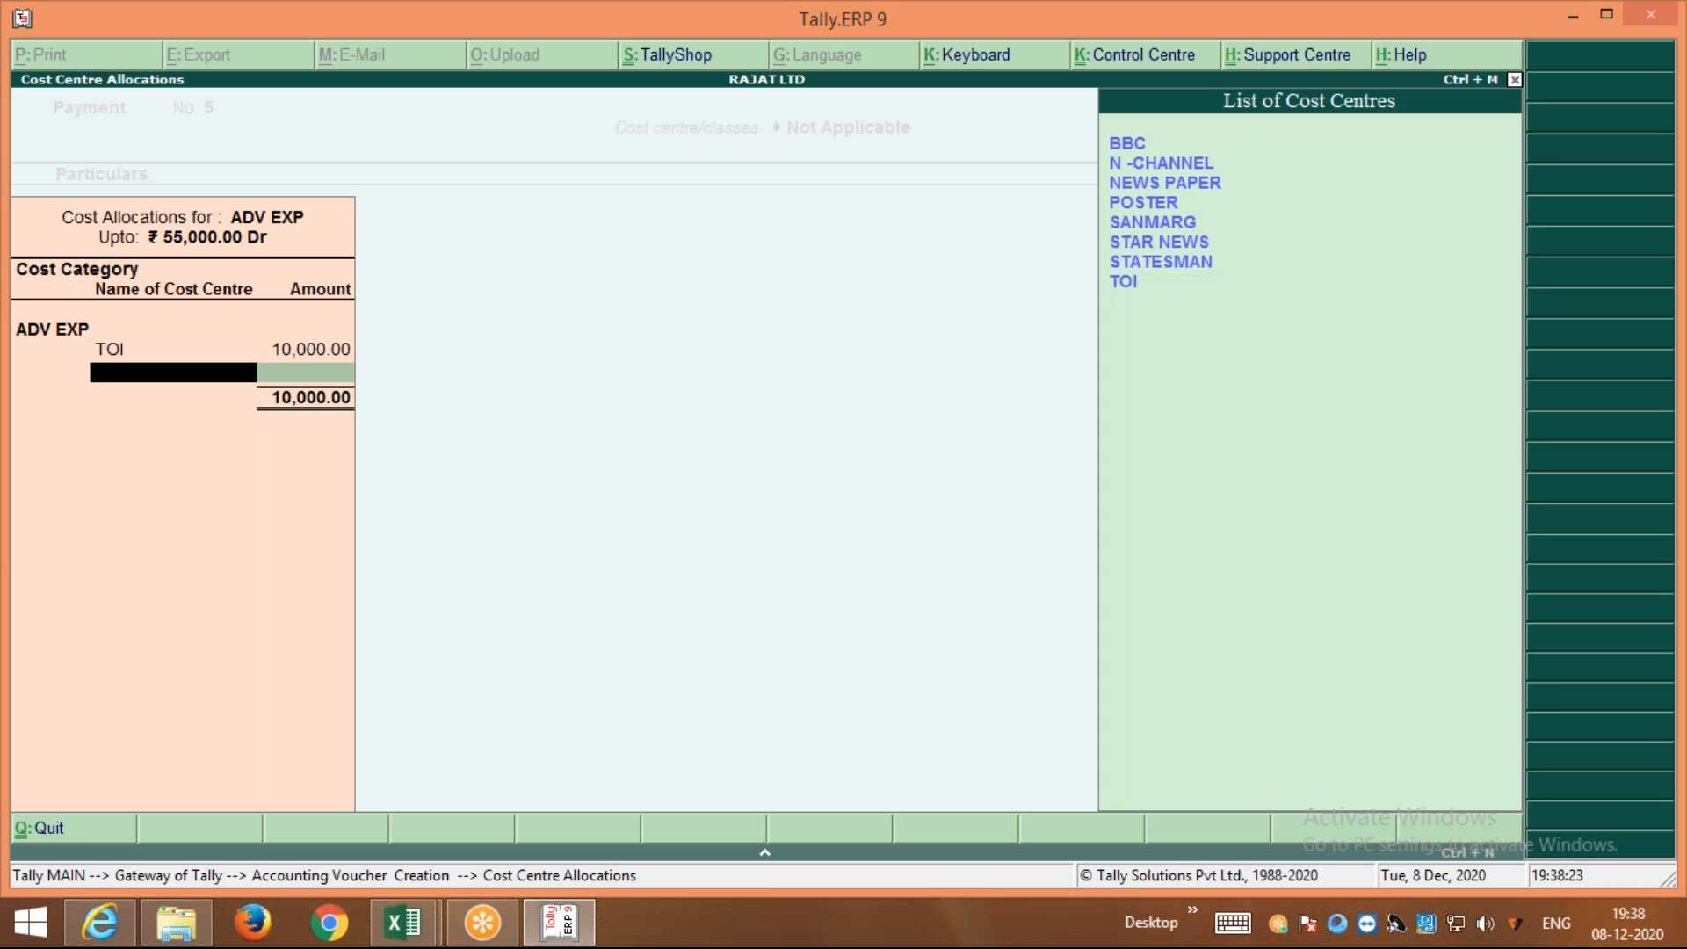
Allocate 12000 of the advertising expense to the SANMARG cost centre
{"action": "key", "text": "Up"}
{"action": "key", "text": "Up"}
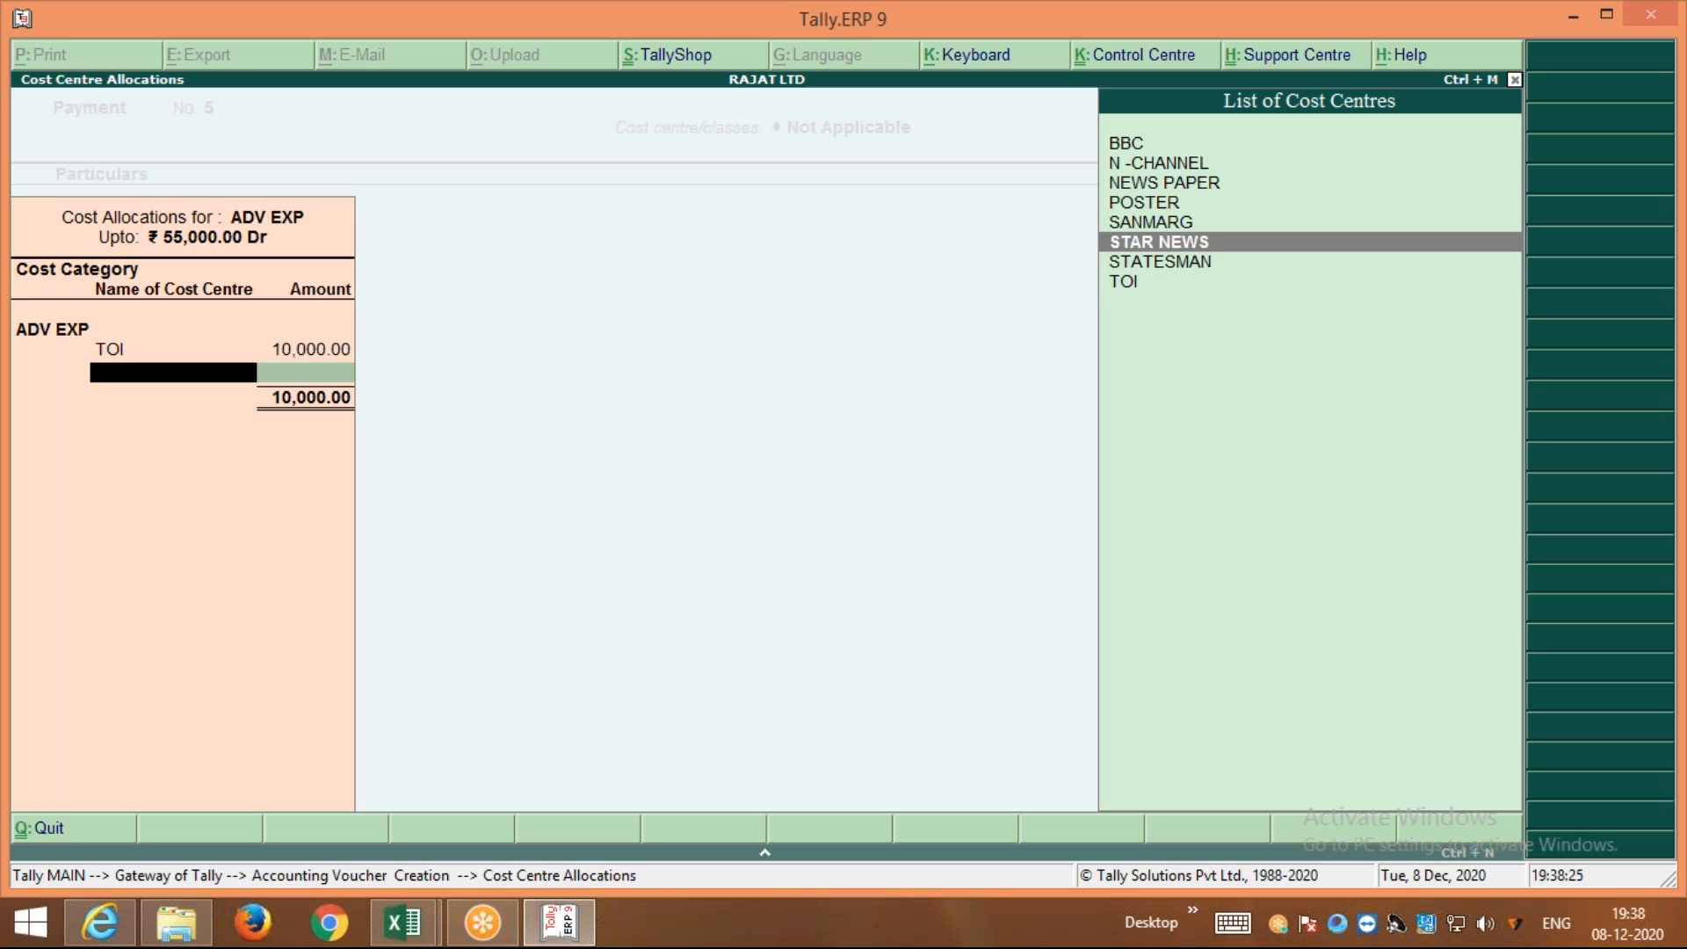
{"action": "key", "text": "Up"}
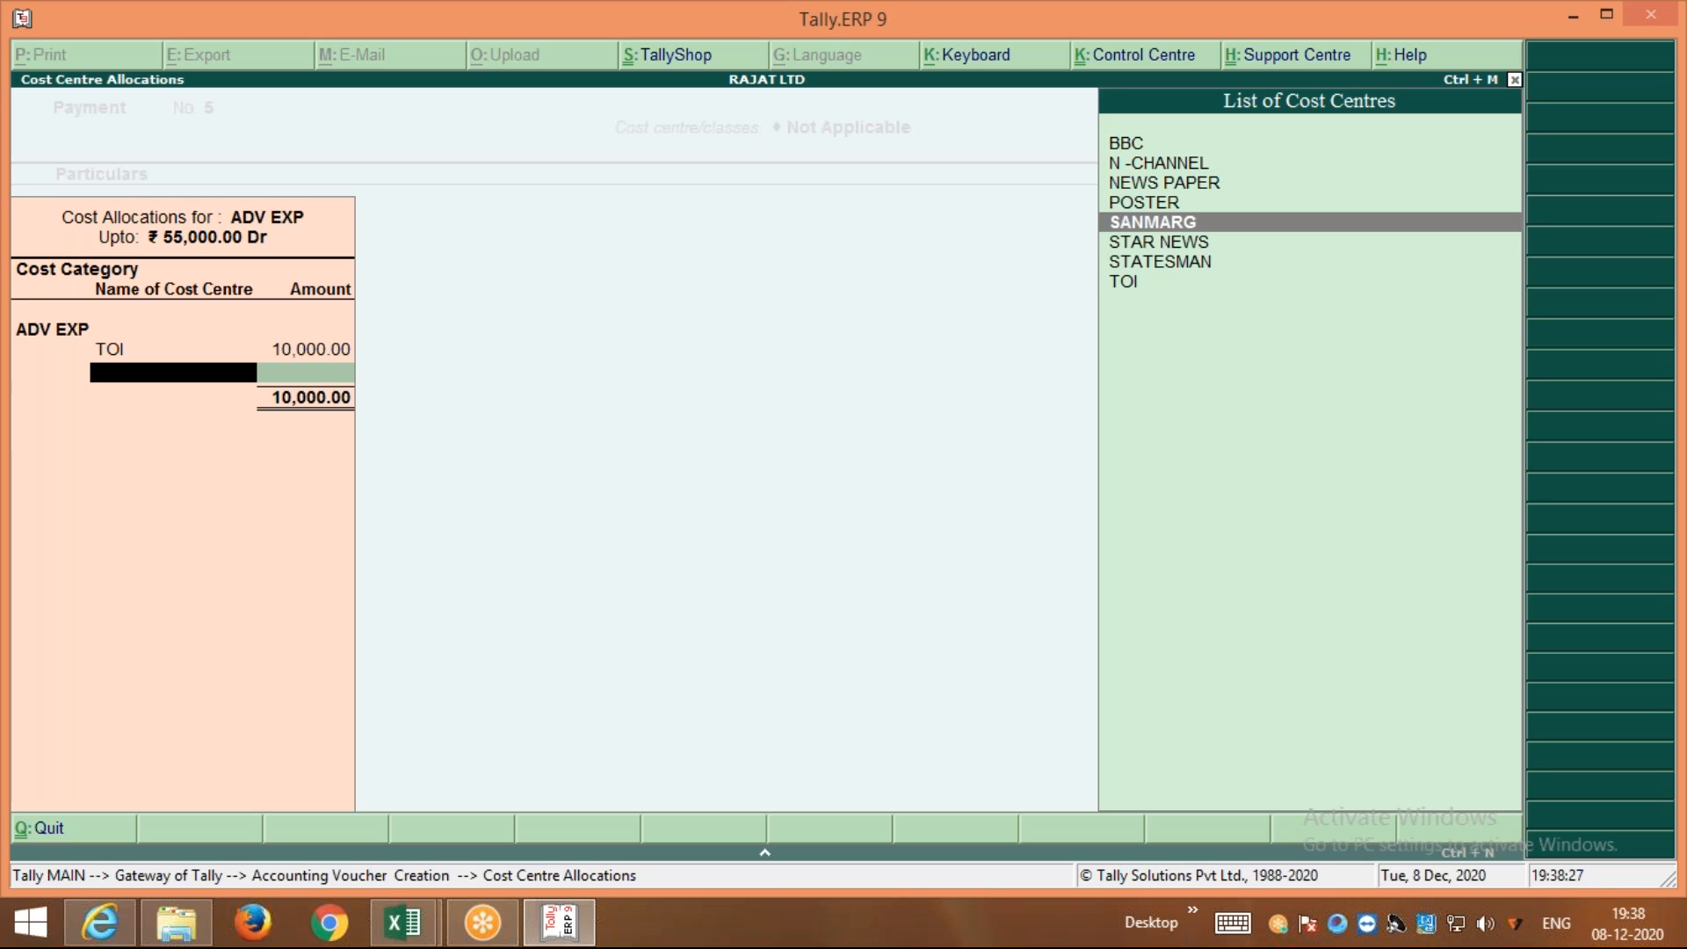
{"action": "key", "text": "Return"}
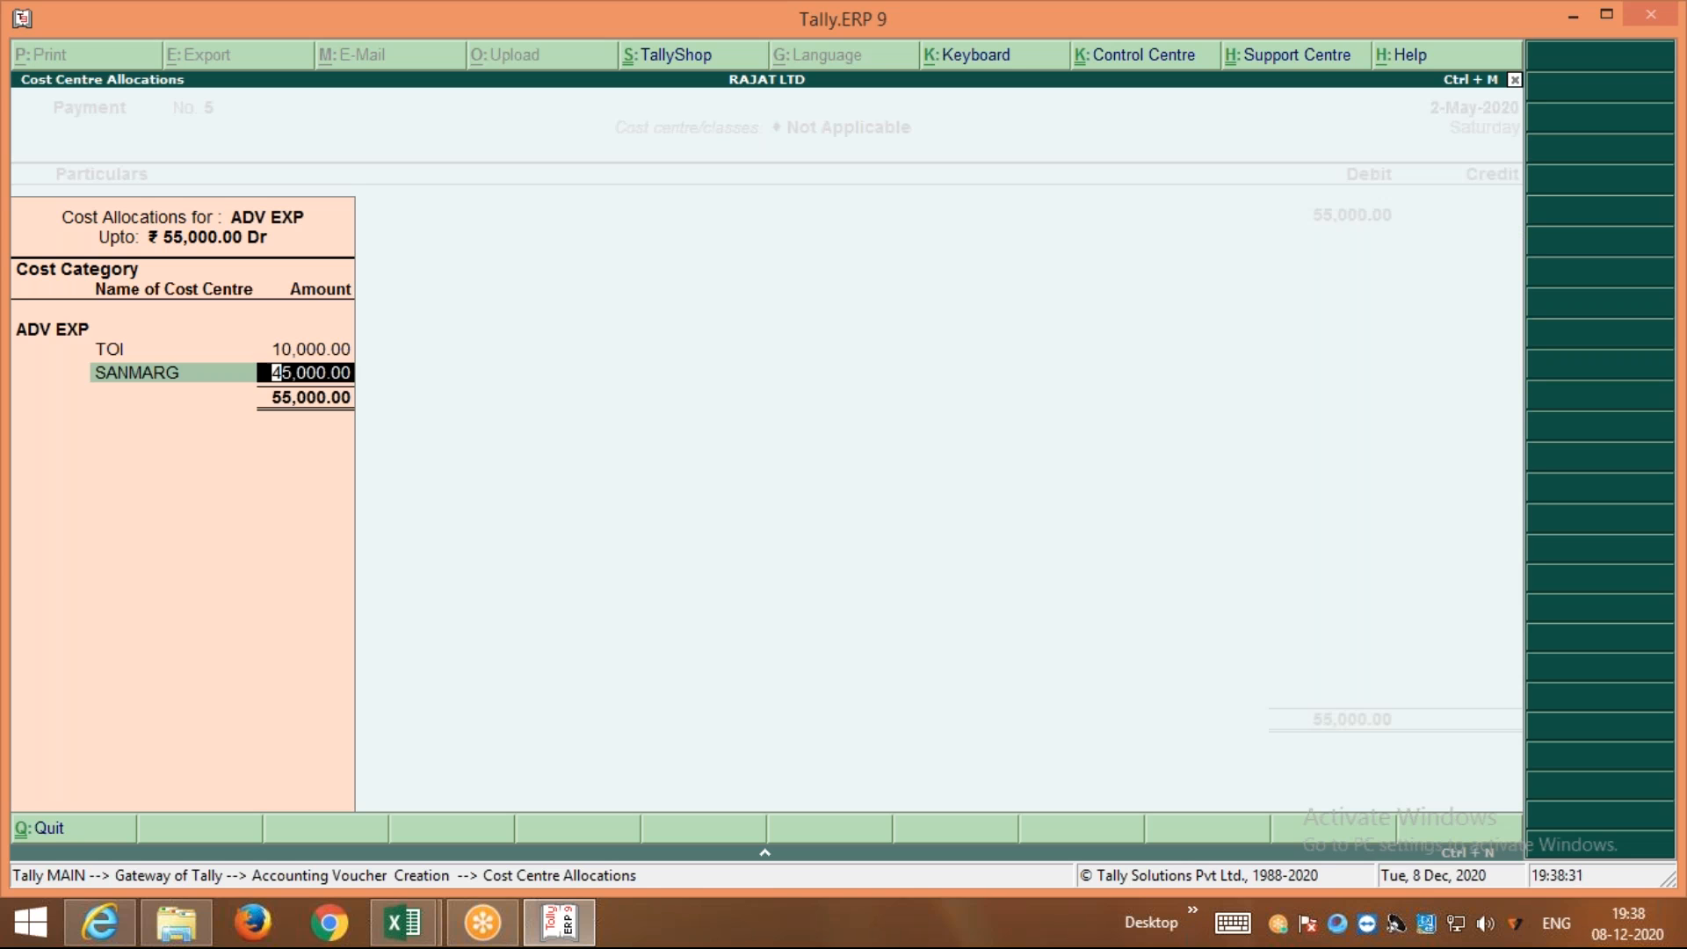
{"action": "type", "text": "12000"}
{"action": "key", "text": "Return"}
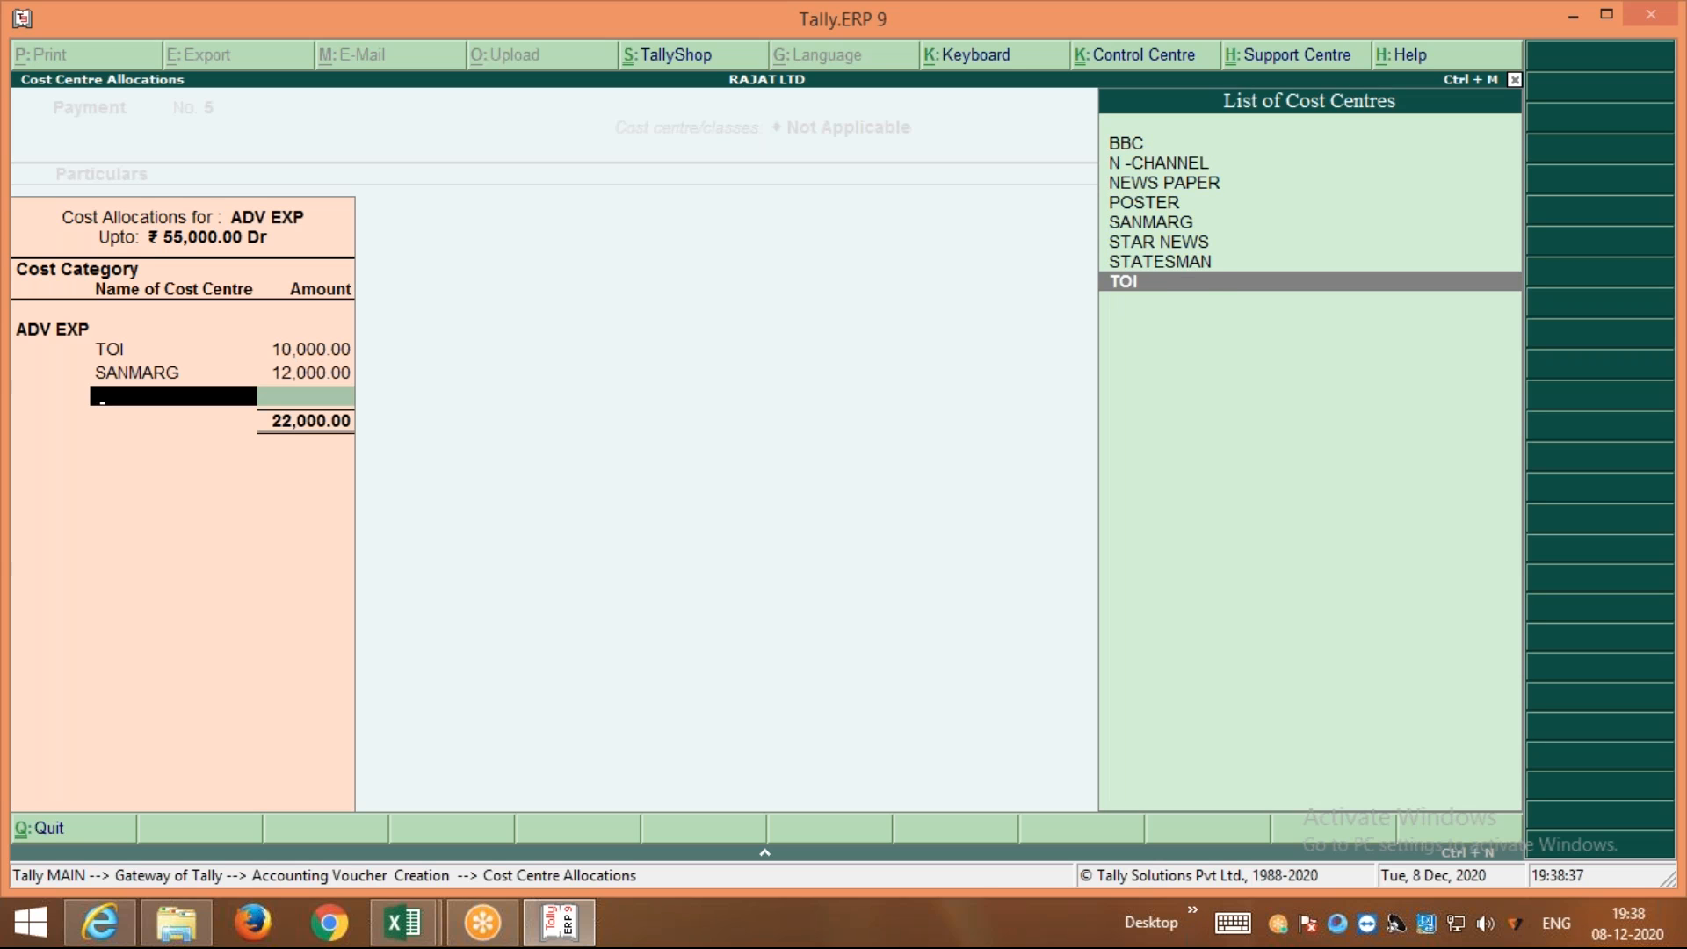
Allocate 18,000 of the advertising expense to the STATESMAN cost centre
{"action": "key", "text": "Up"}
{"action": "key", "text": "Return"}
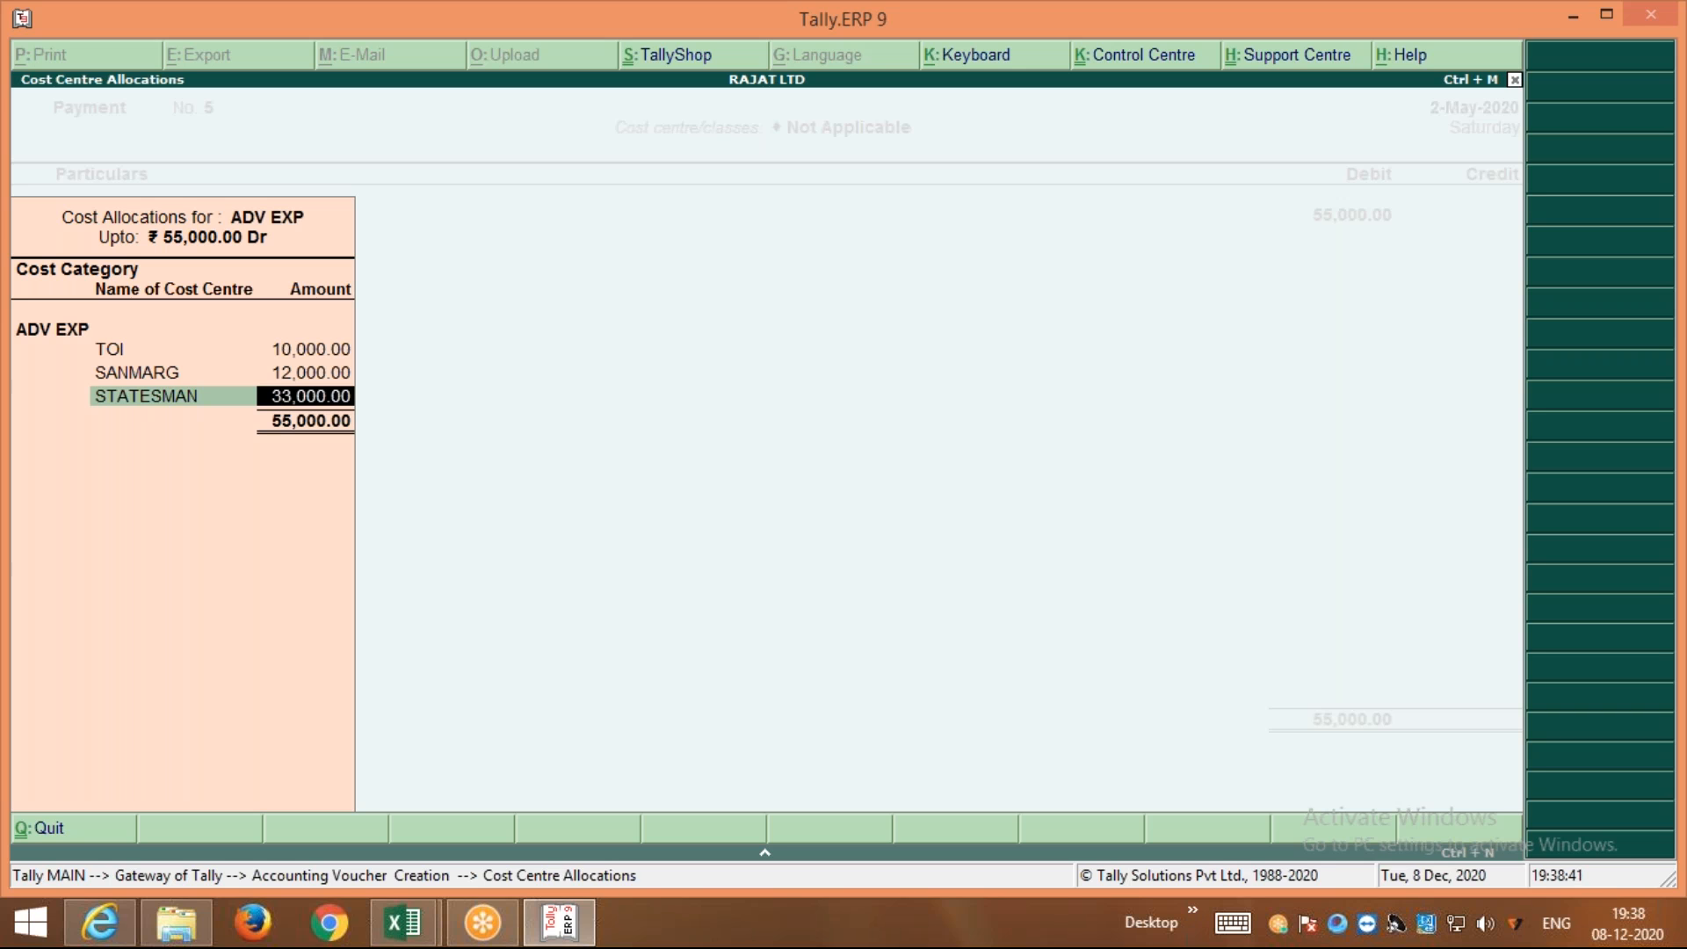
{"action": "type", "text": "18,000"}
{"action": "key", "text": "Return"}
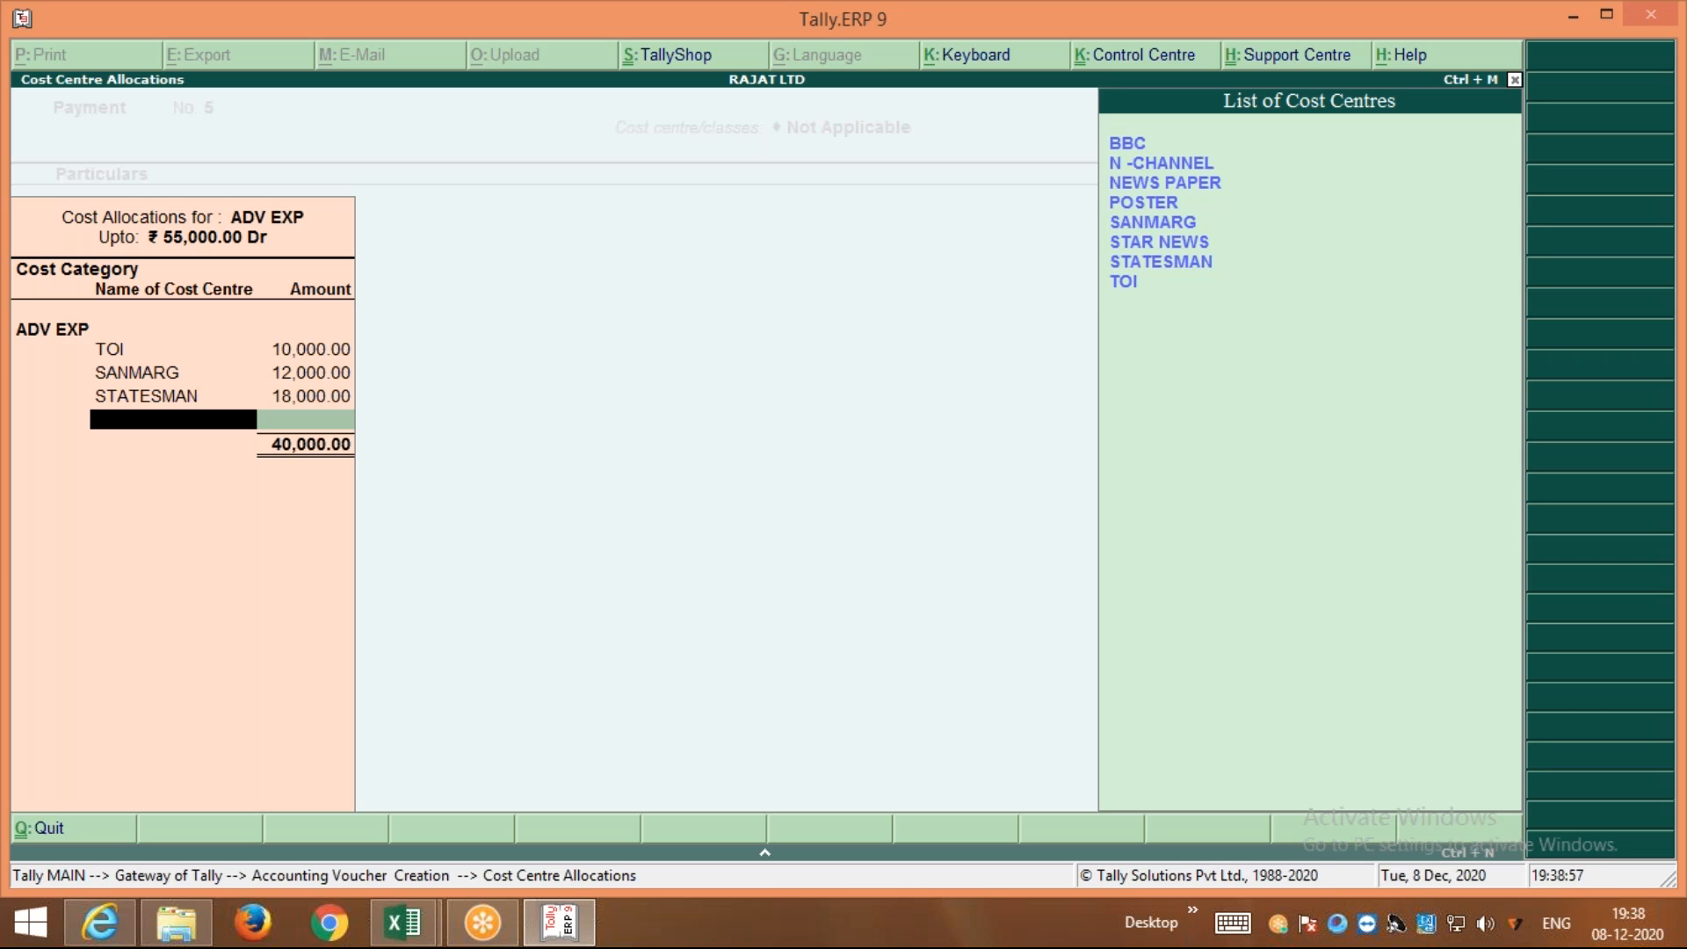
Allocate 1,500 of the advertising expense to the POSTER cost centre
{"action": "key", "text": "Up"}
{"action": "key", "text": "Up"}
{"action": "key", "text": "Up"}
{"action": "key", "text": "Up"}
{"action": "key", "text": "Up"}
{"action": "key", "text": "Return"}
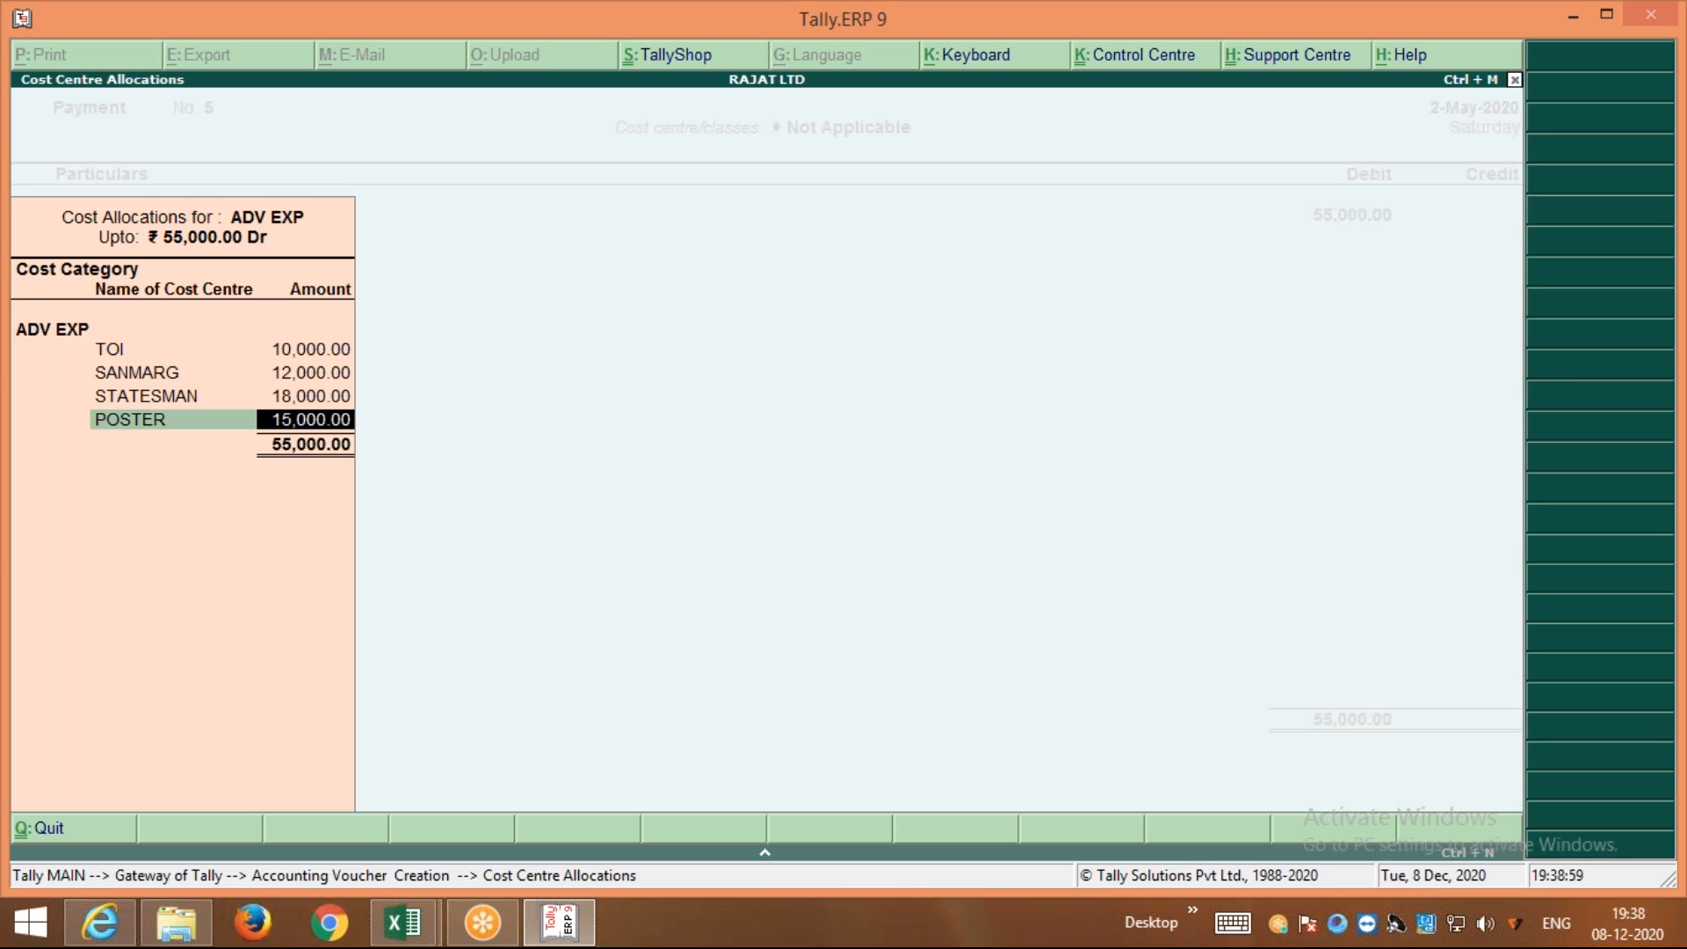
{"action": "type", "text": "1,50"}
{"action": "type", "text": "0"}
{"action": "key", "text": "Return"}
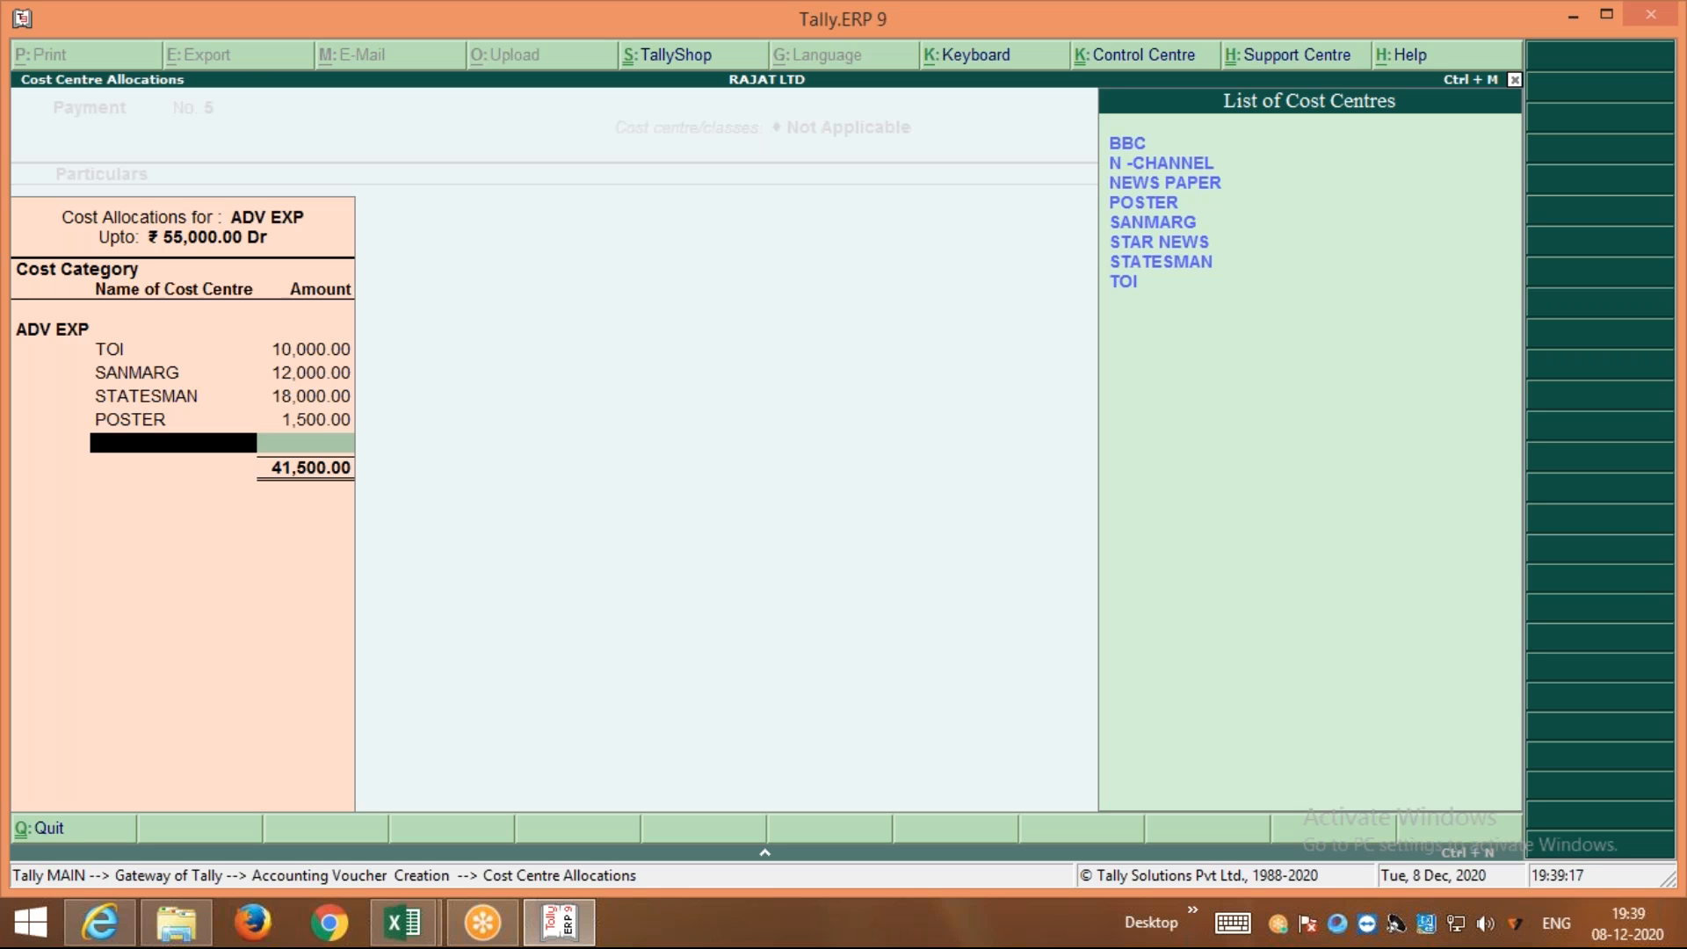
Create the cost centre LEAF LET under Primary in the ADV EXP category from within the allocation
{"action": "key", "text": "alt+c"}
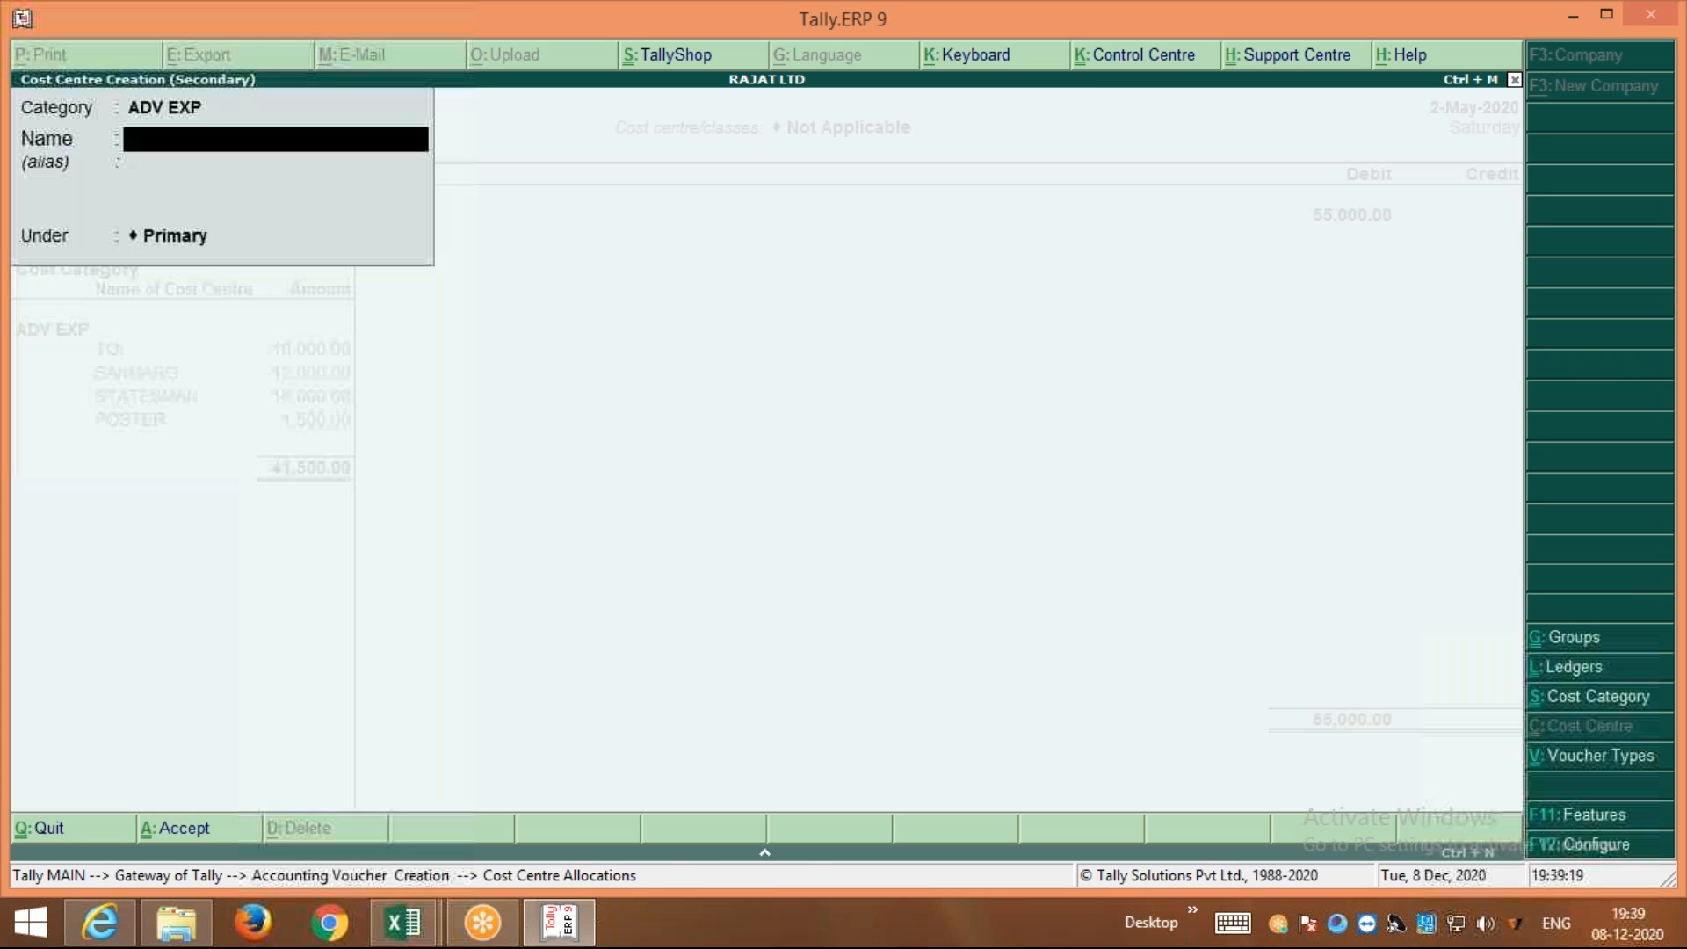
{"action": "type", "text": "LEAF"}
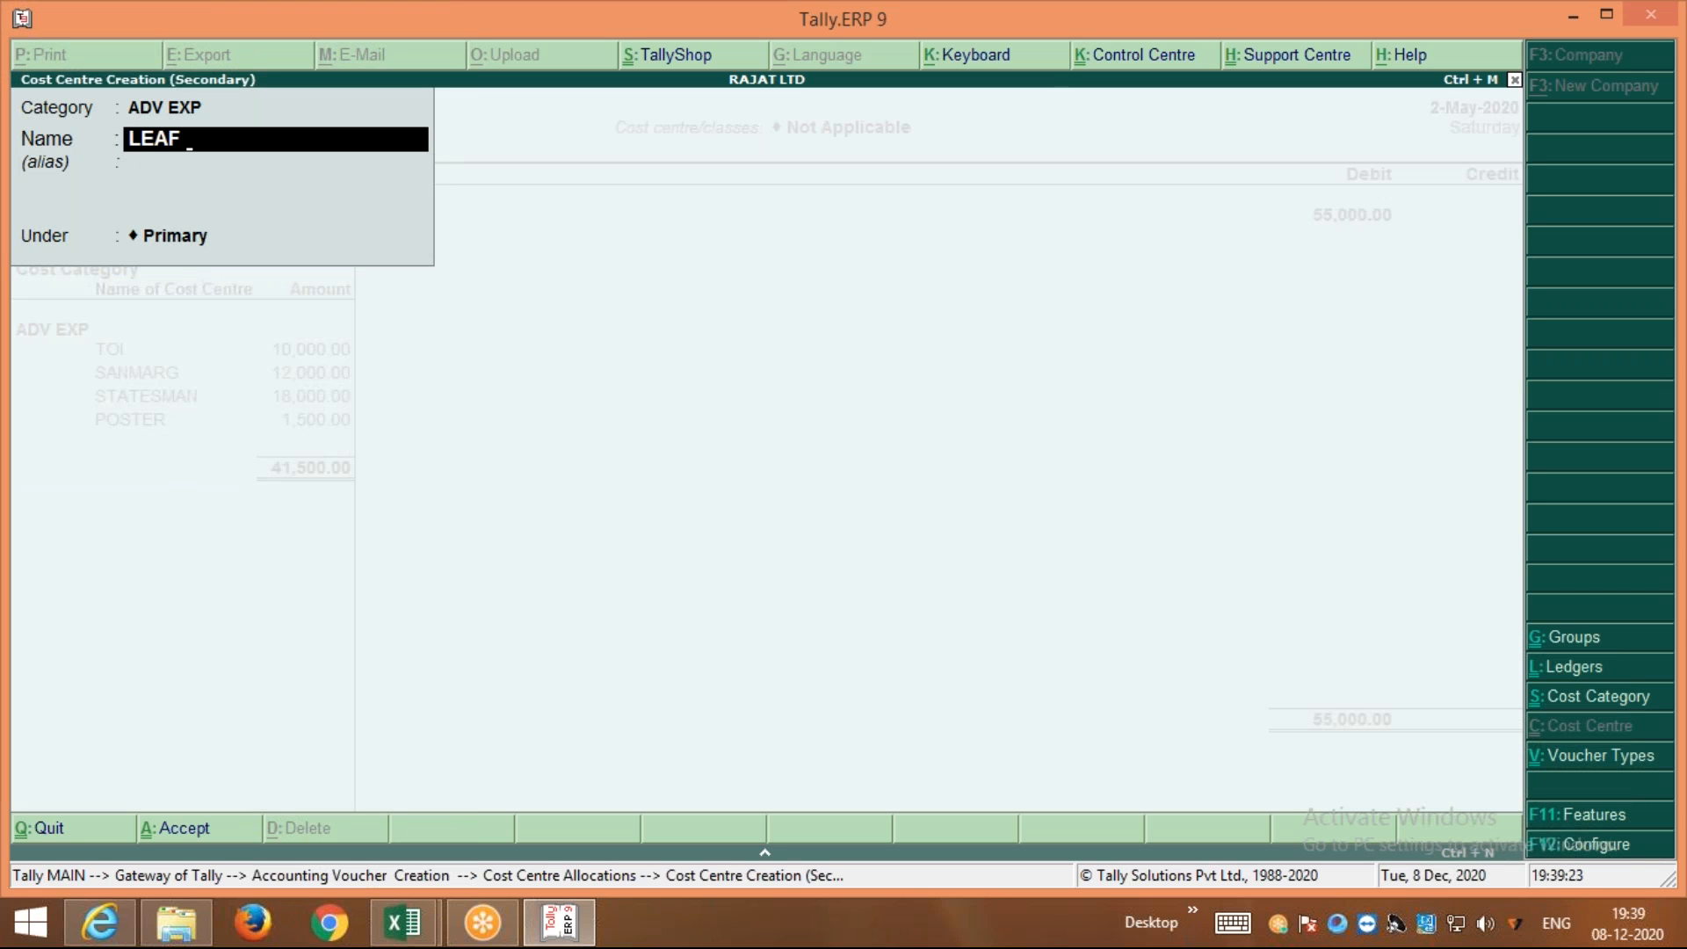
{"action": "type", "text": " LET"}
{"action": "key", "text": "Return"}
{"action": "key", "text": "Return"}
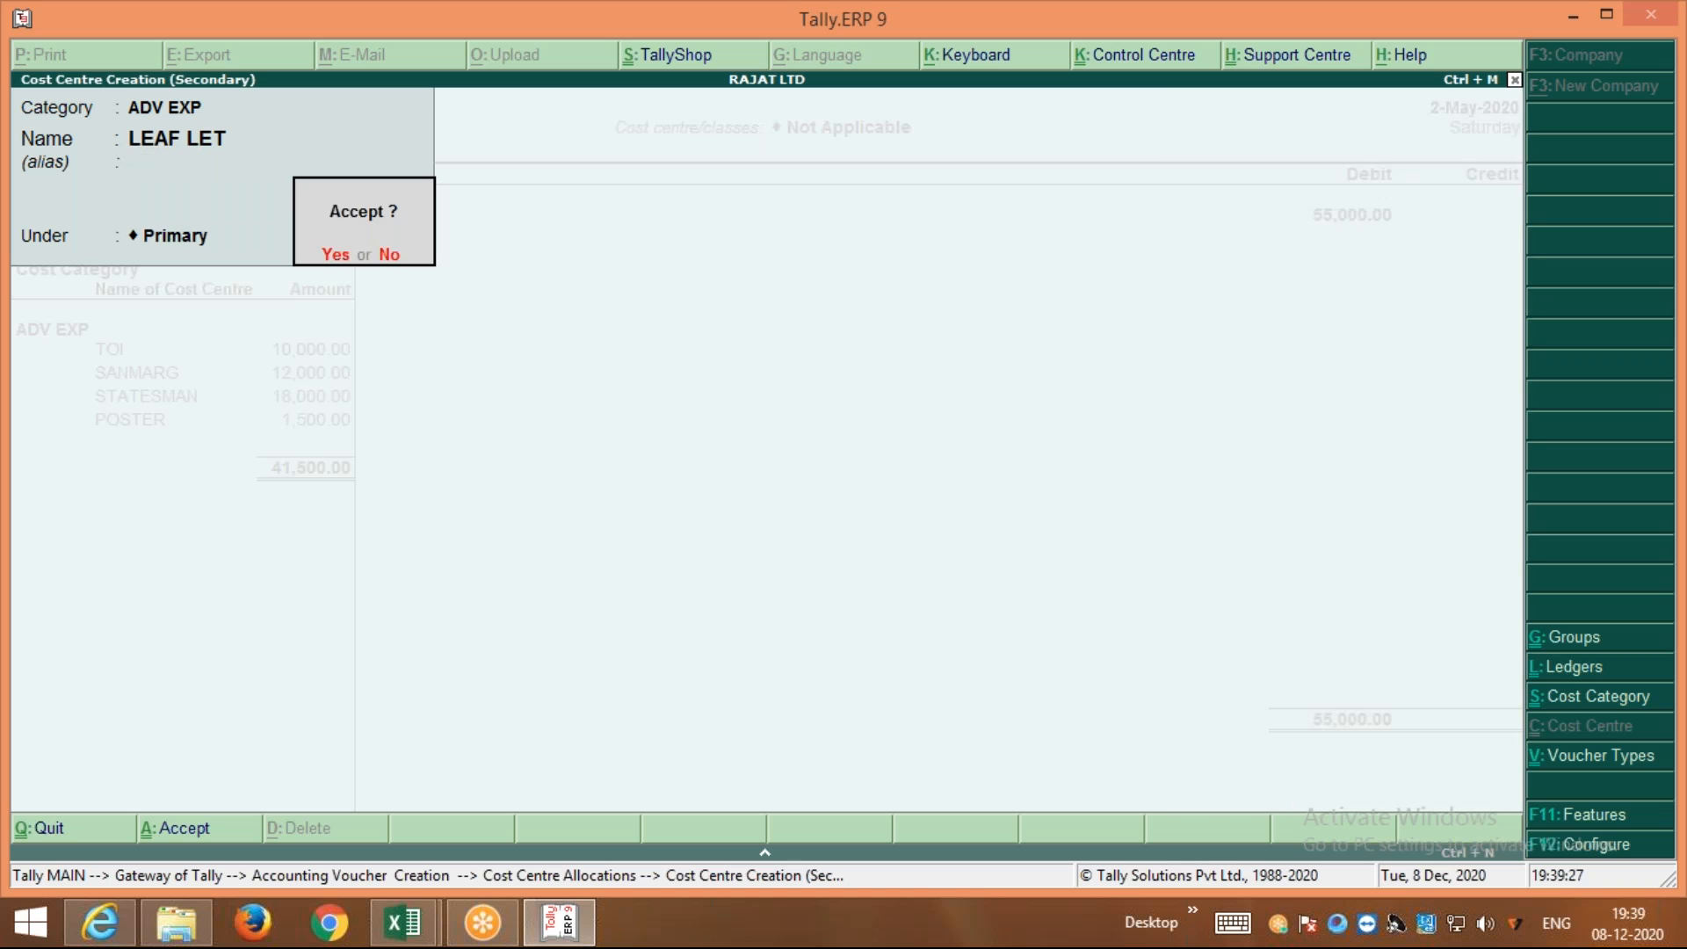
{"action": "key", "text": "Return"}
Allocate 1000 of the advertising expense to the LEAF LET cost centre
{"action": "key", "text": "Return"}
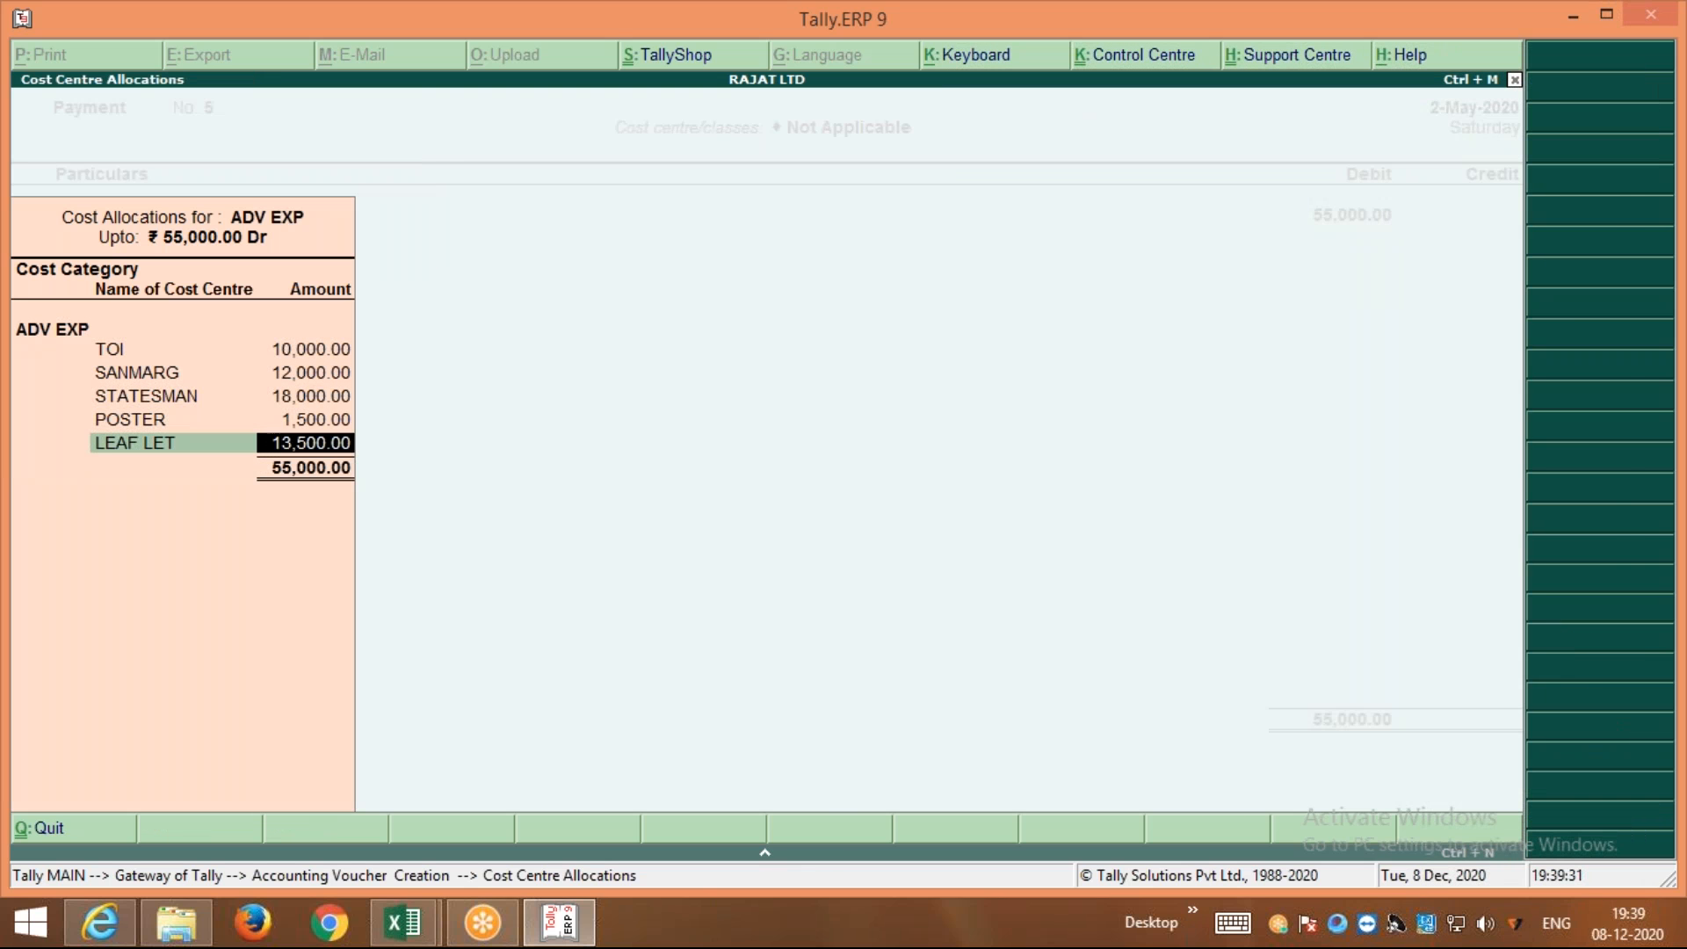
{"action": "type", "text": "1000"}
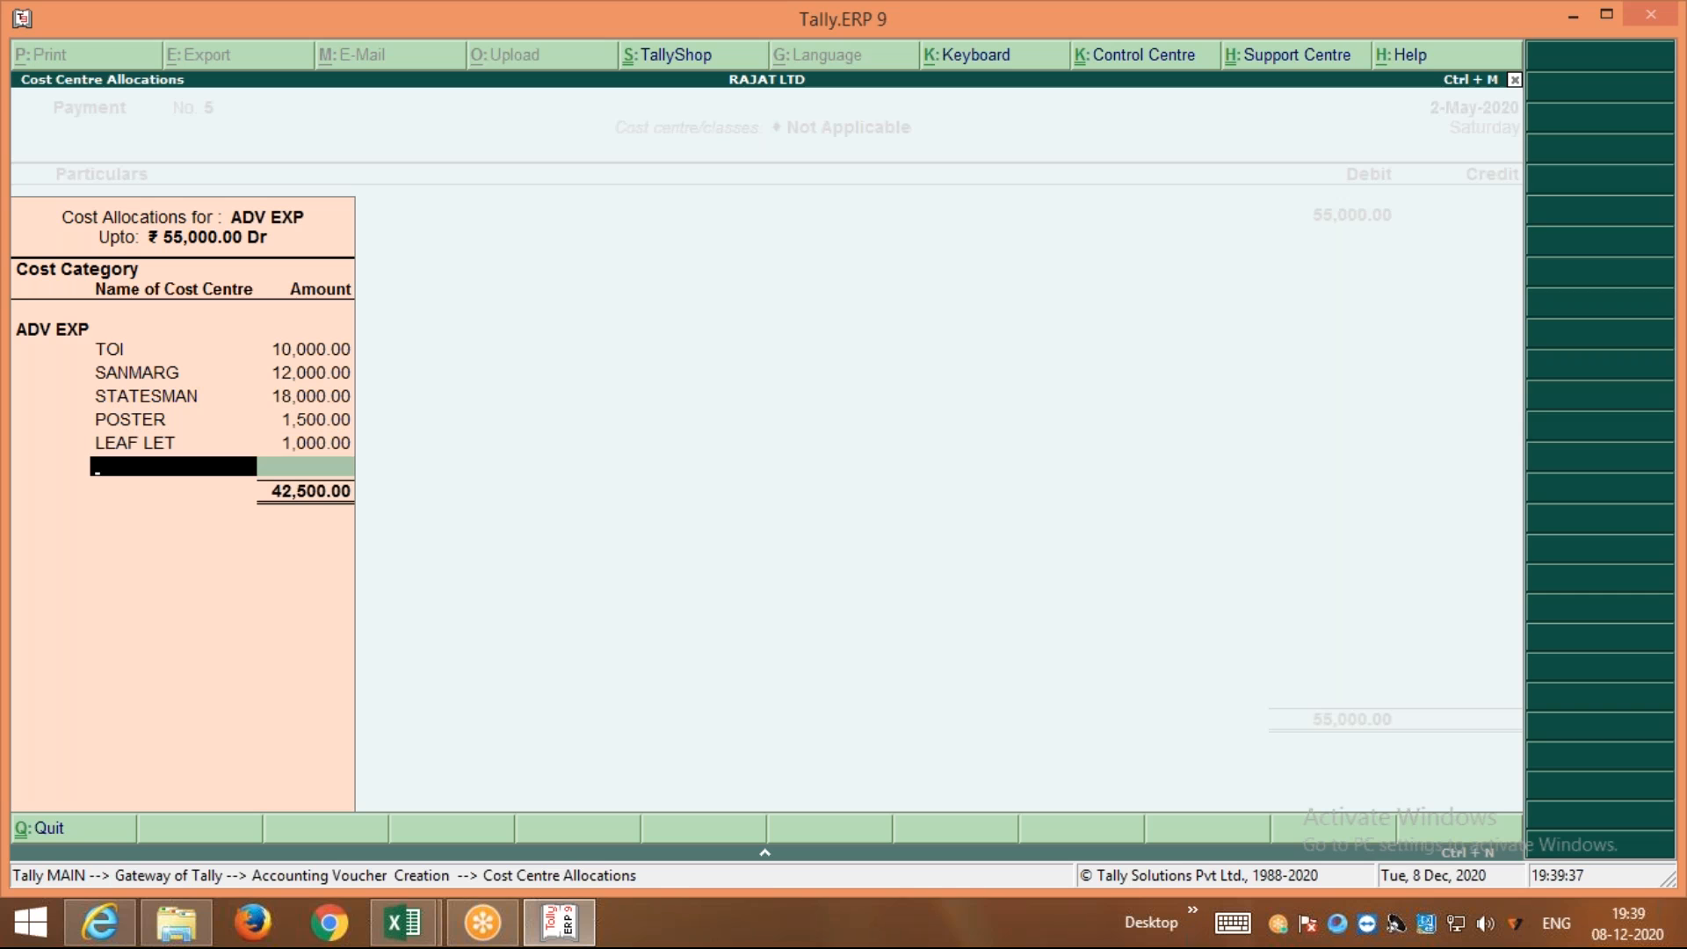
{"action": "key", "text": "space"}
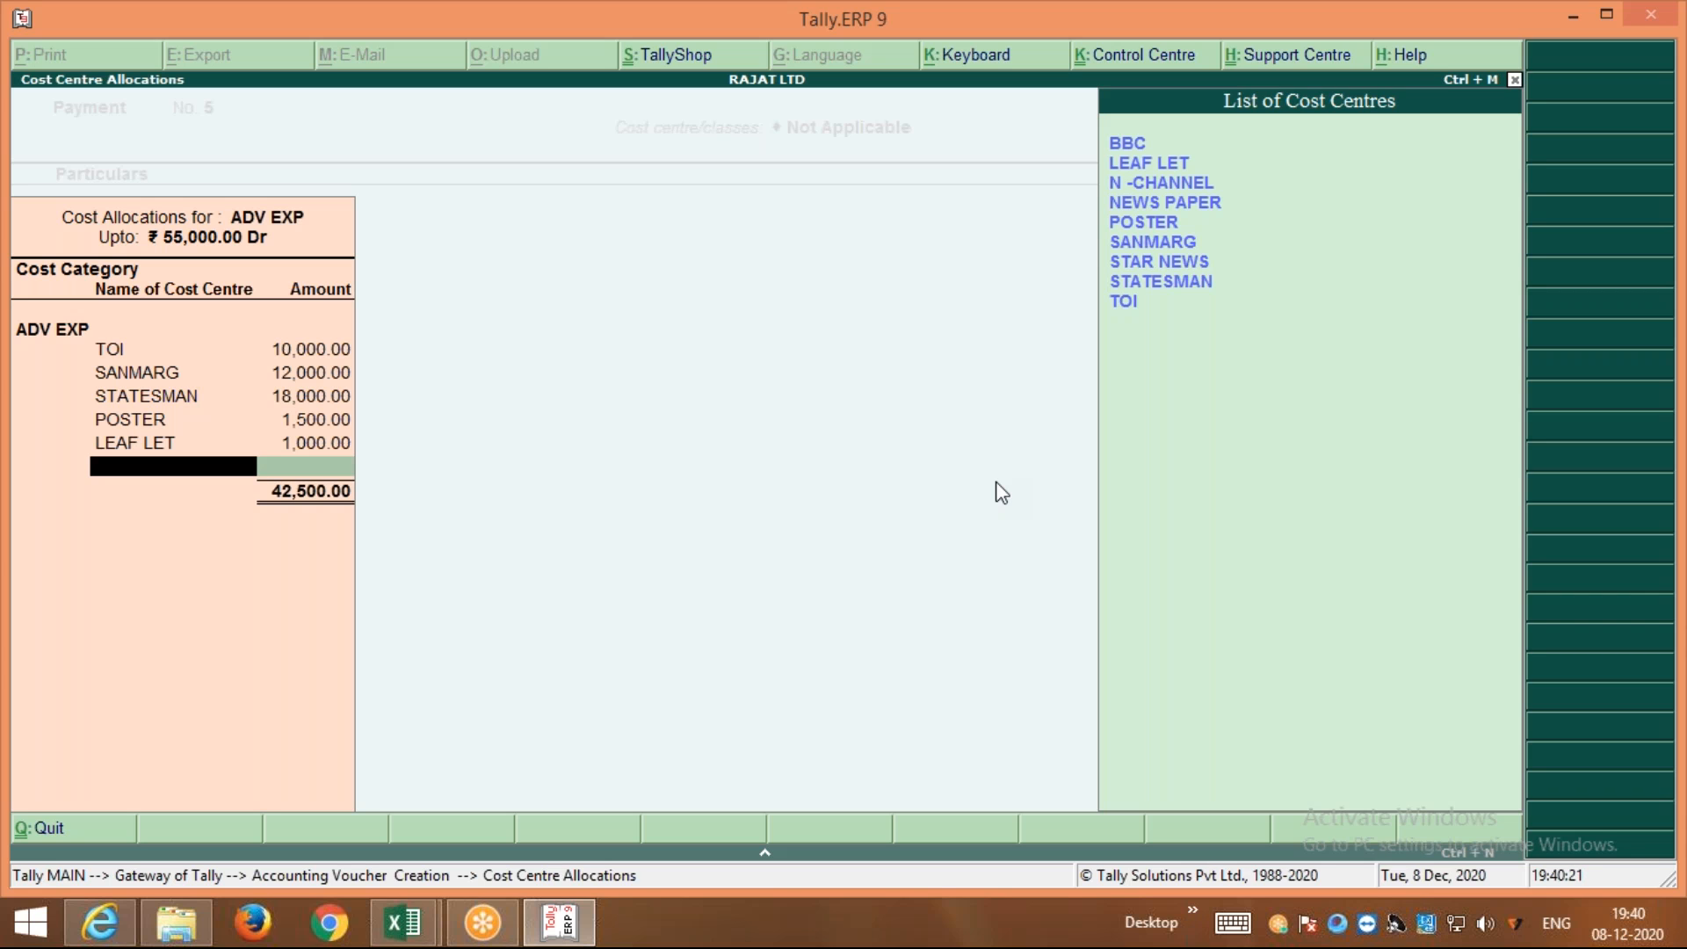
Create the cost centre WEB SITES under Primary in the ADV EXP category and allocate 4,000 to it
{"action": "key", "text": "Up"}
{"action": "key", "text": "Up"}
{"action": "key", "text": "Up"}
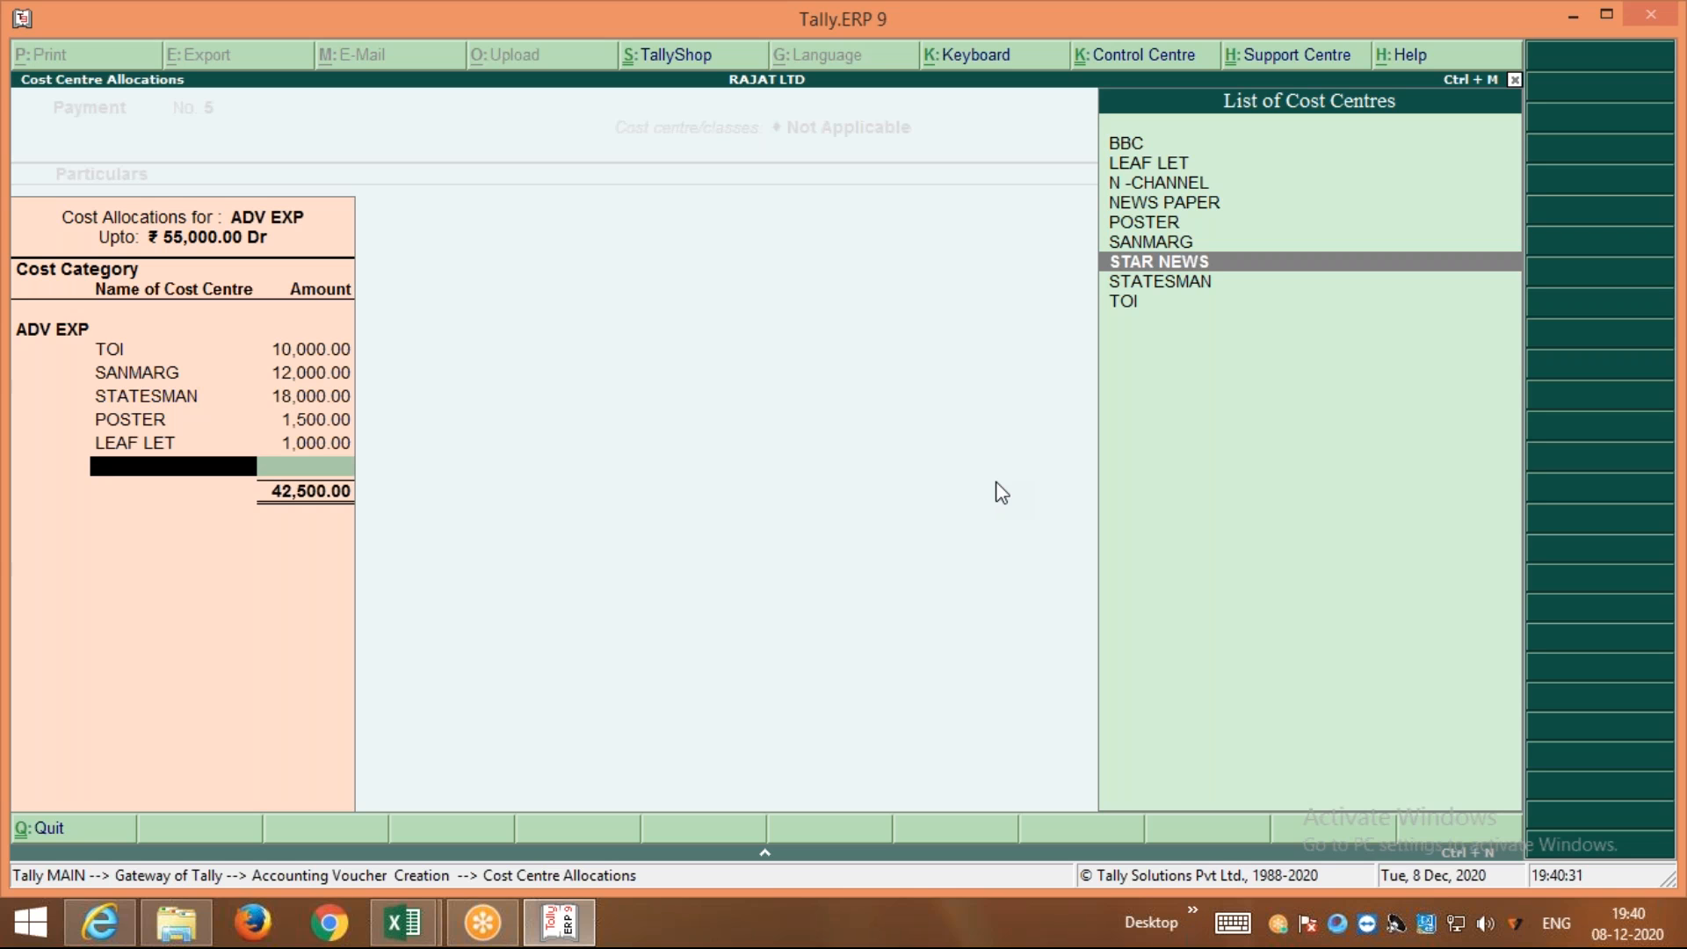
{"action": "key", "text": "alt+c"}
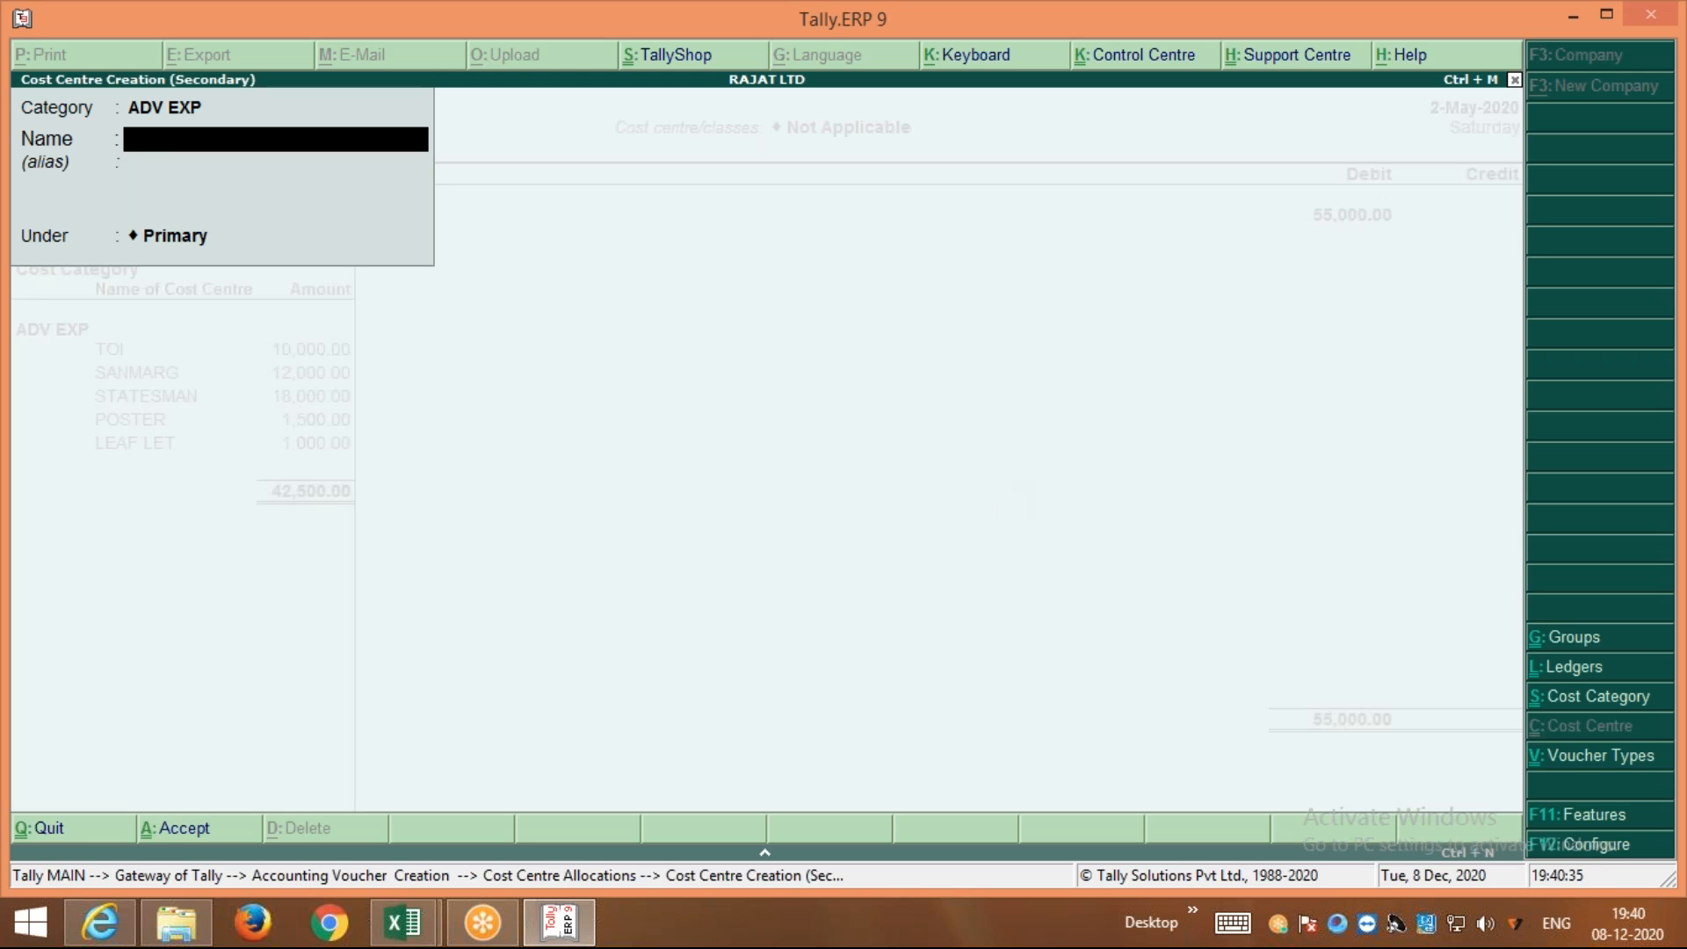
{"action": "type", "text": "WEB SITES"}
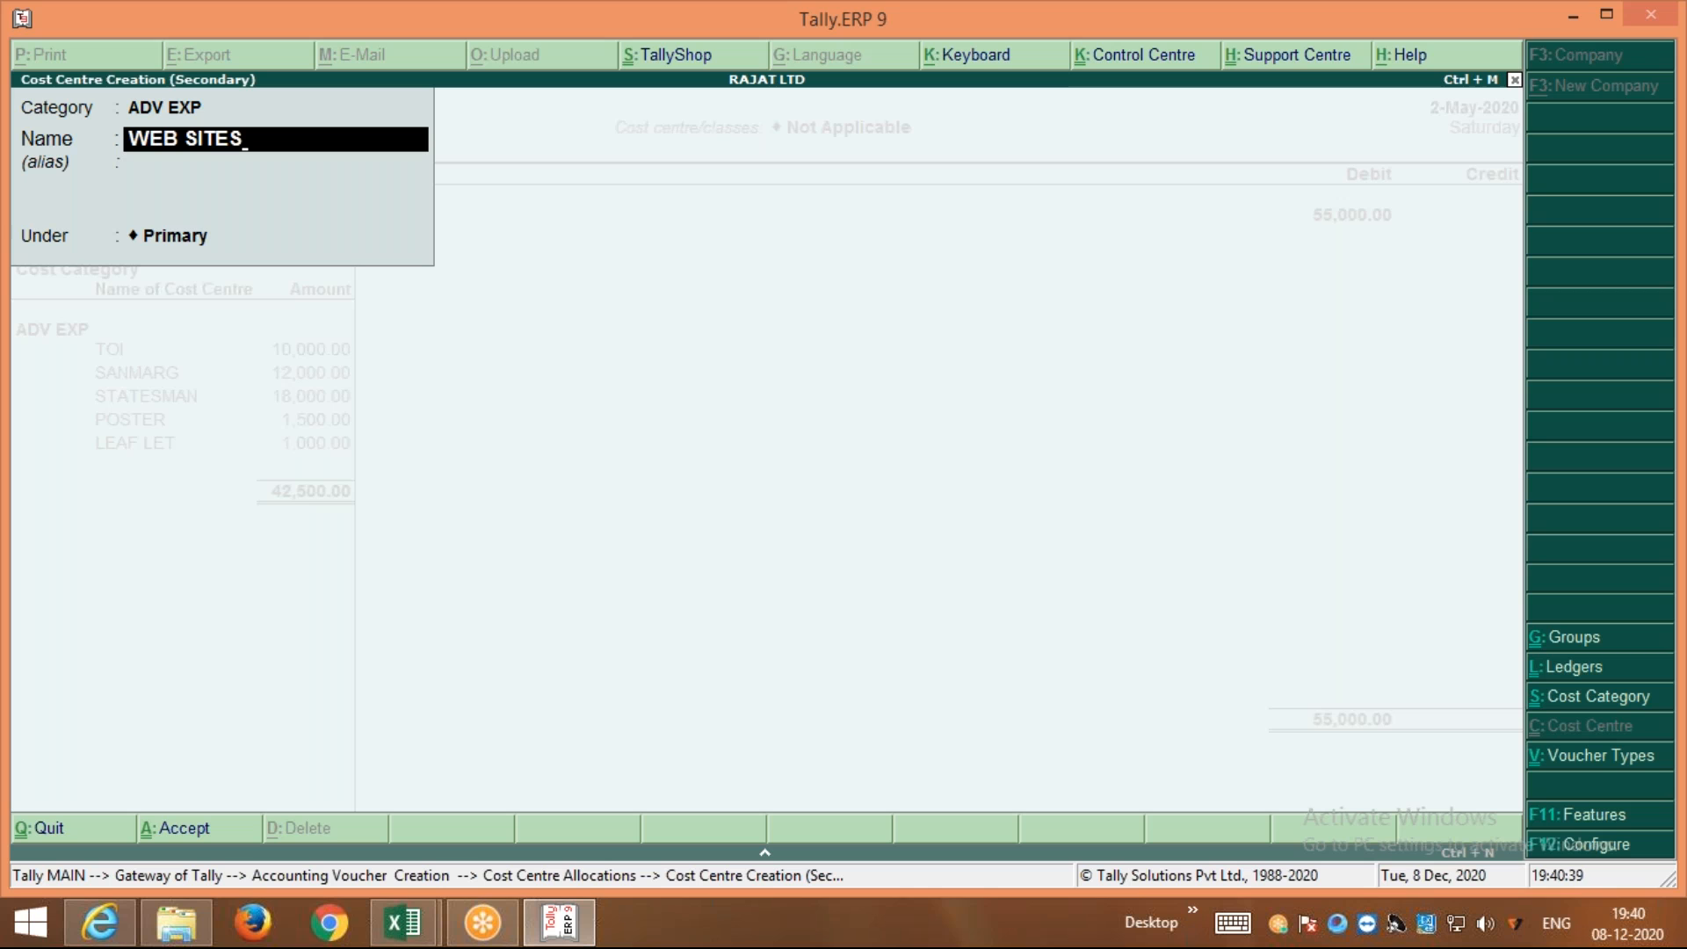
{"action": "key", "text": "Return"}
{"action": "key", "text": "Return"}
{"action": "key", "text": "Return"}
{"action": "key", "text": "Return"}
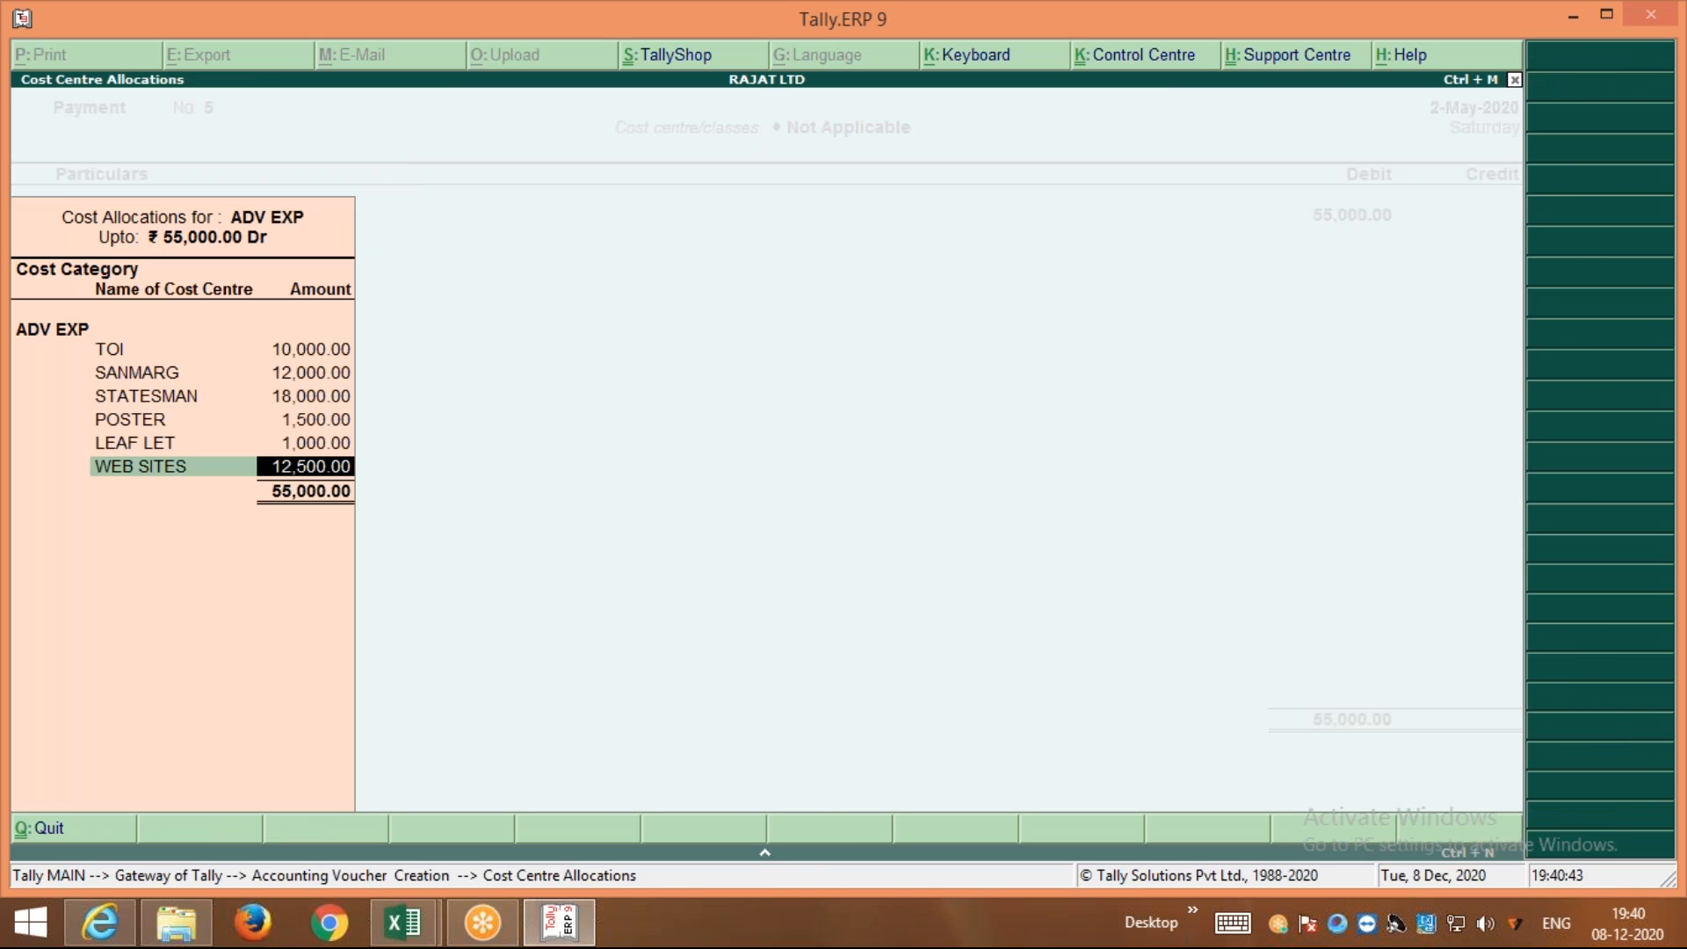
{"action": "type", "text": "4000"}
{"action": "key", "text": "Return"}
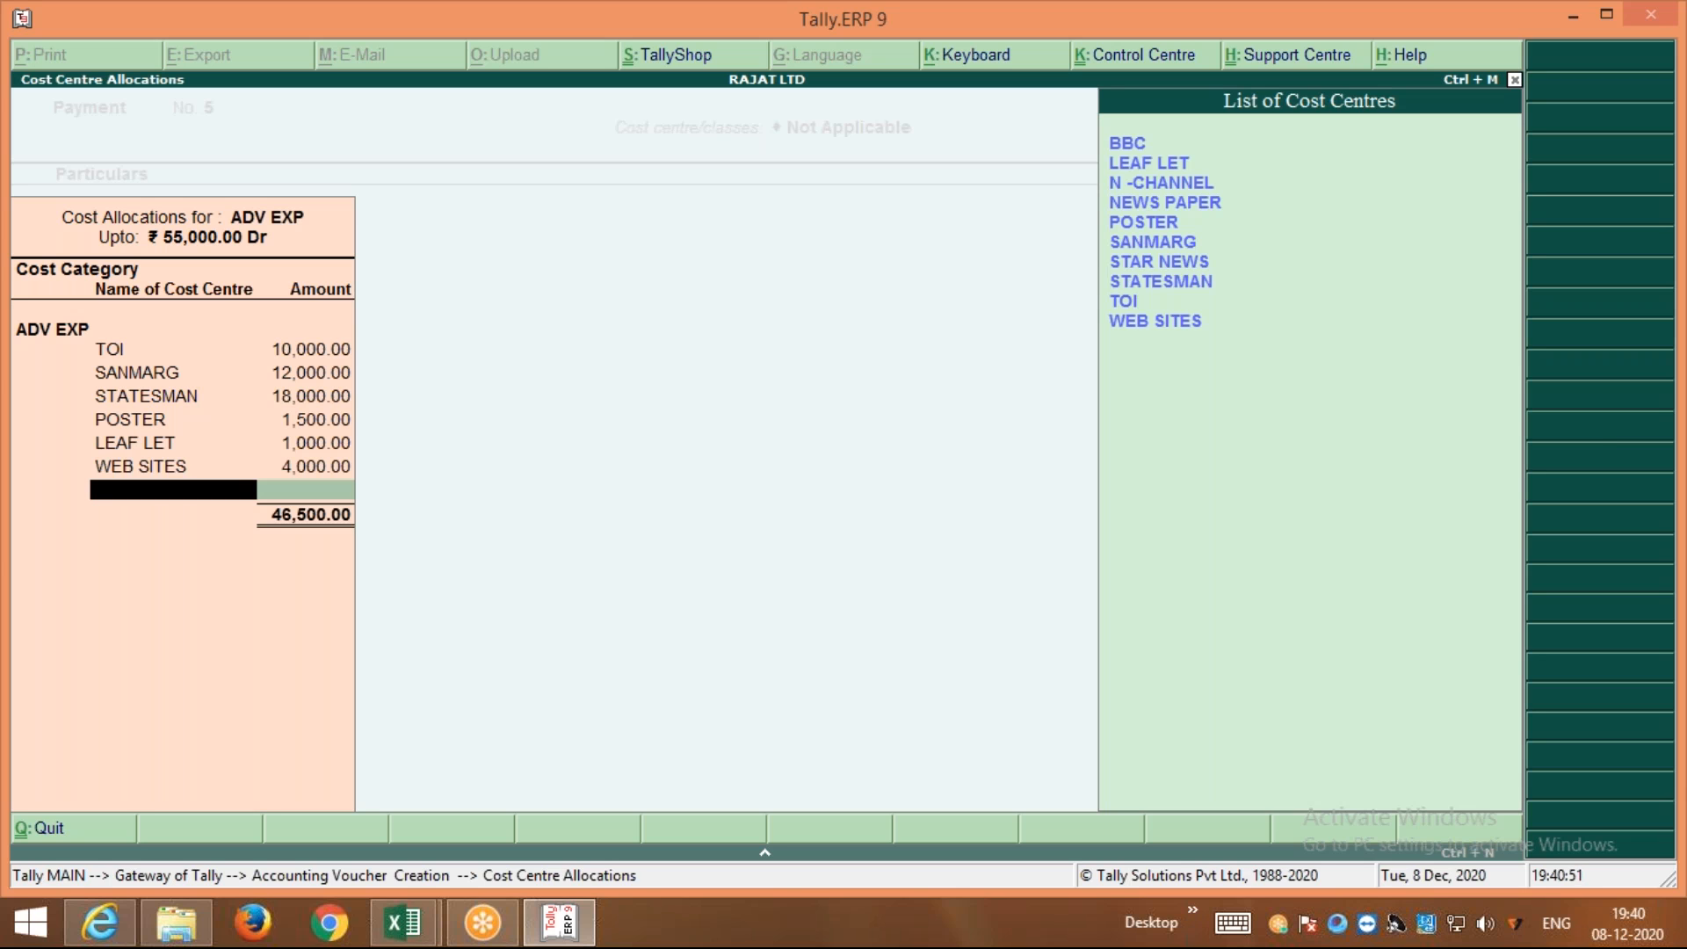
Create the cost centre BANNER under Primary in the ADV EXP category and allocate 5,000 to it
{"action": "type", "text": "B"}
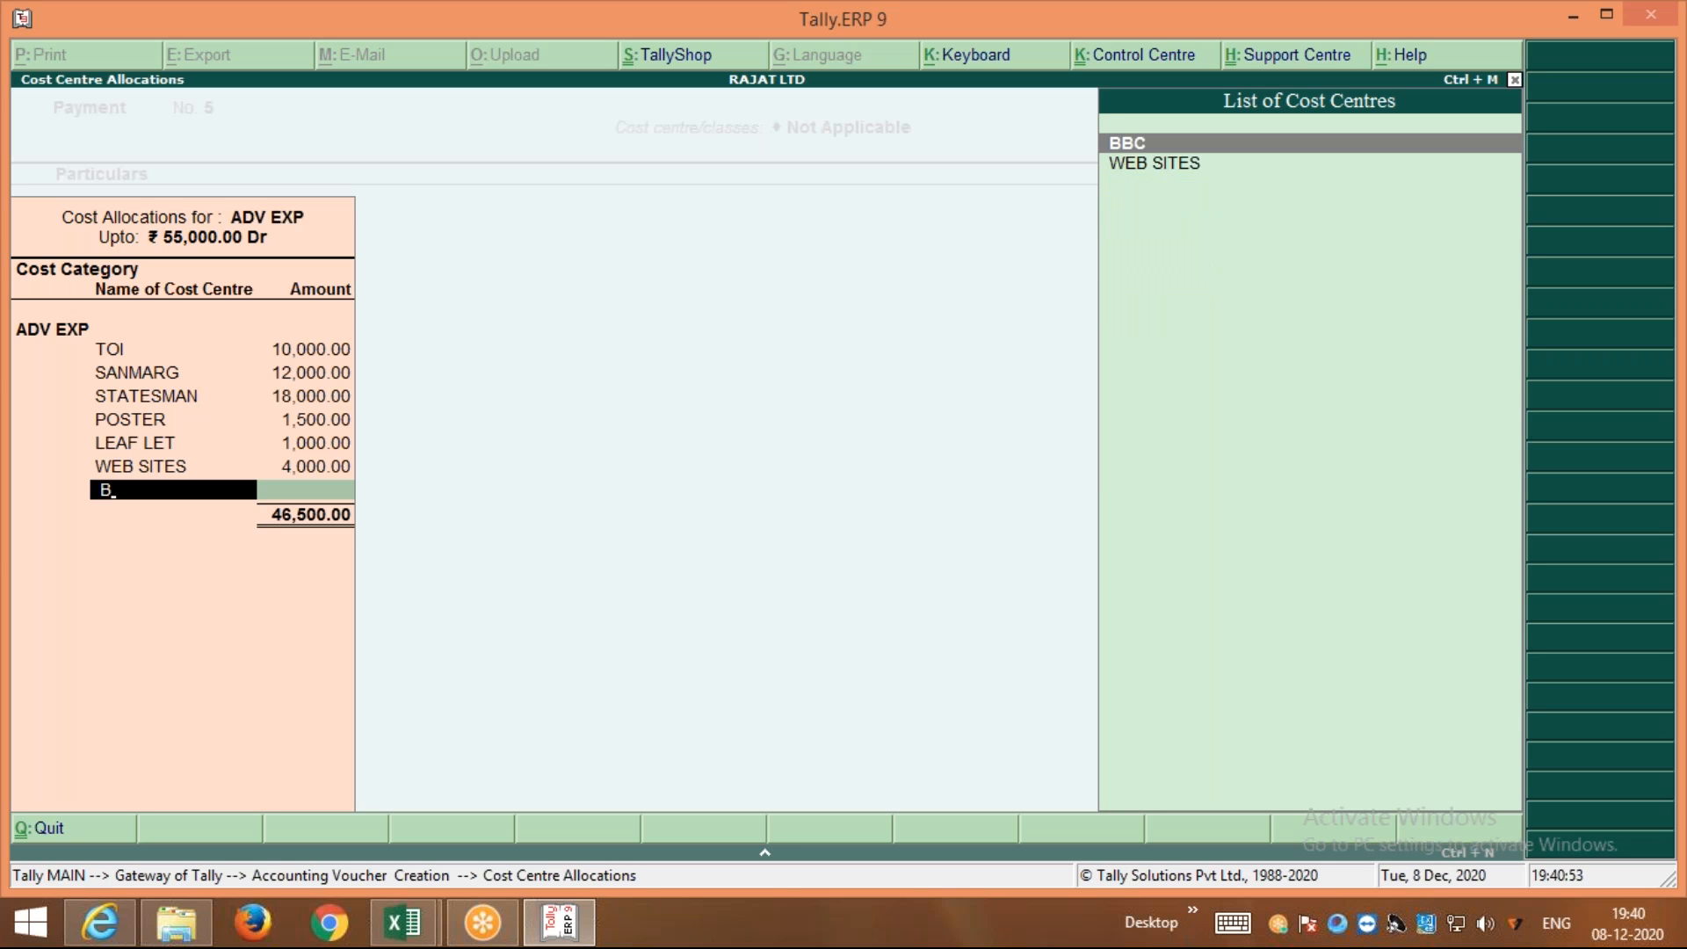
{"action": "key", "text": "alt+c"}
{"action": "type", "text": "BANNER"}
{"action": "key", "text": "Return"}
{"action": "key", "text": "Return"}
{"action": "key", "text": "Return"}
{"action": "key", "text": "Return"}
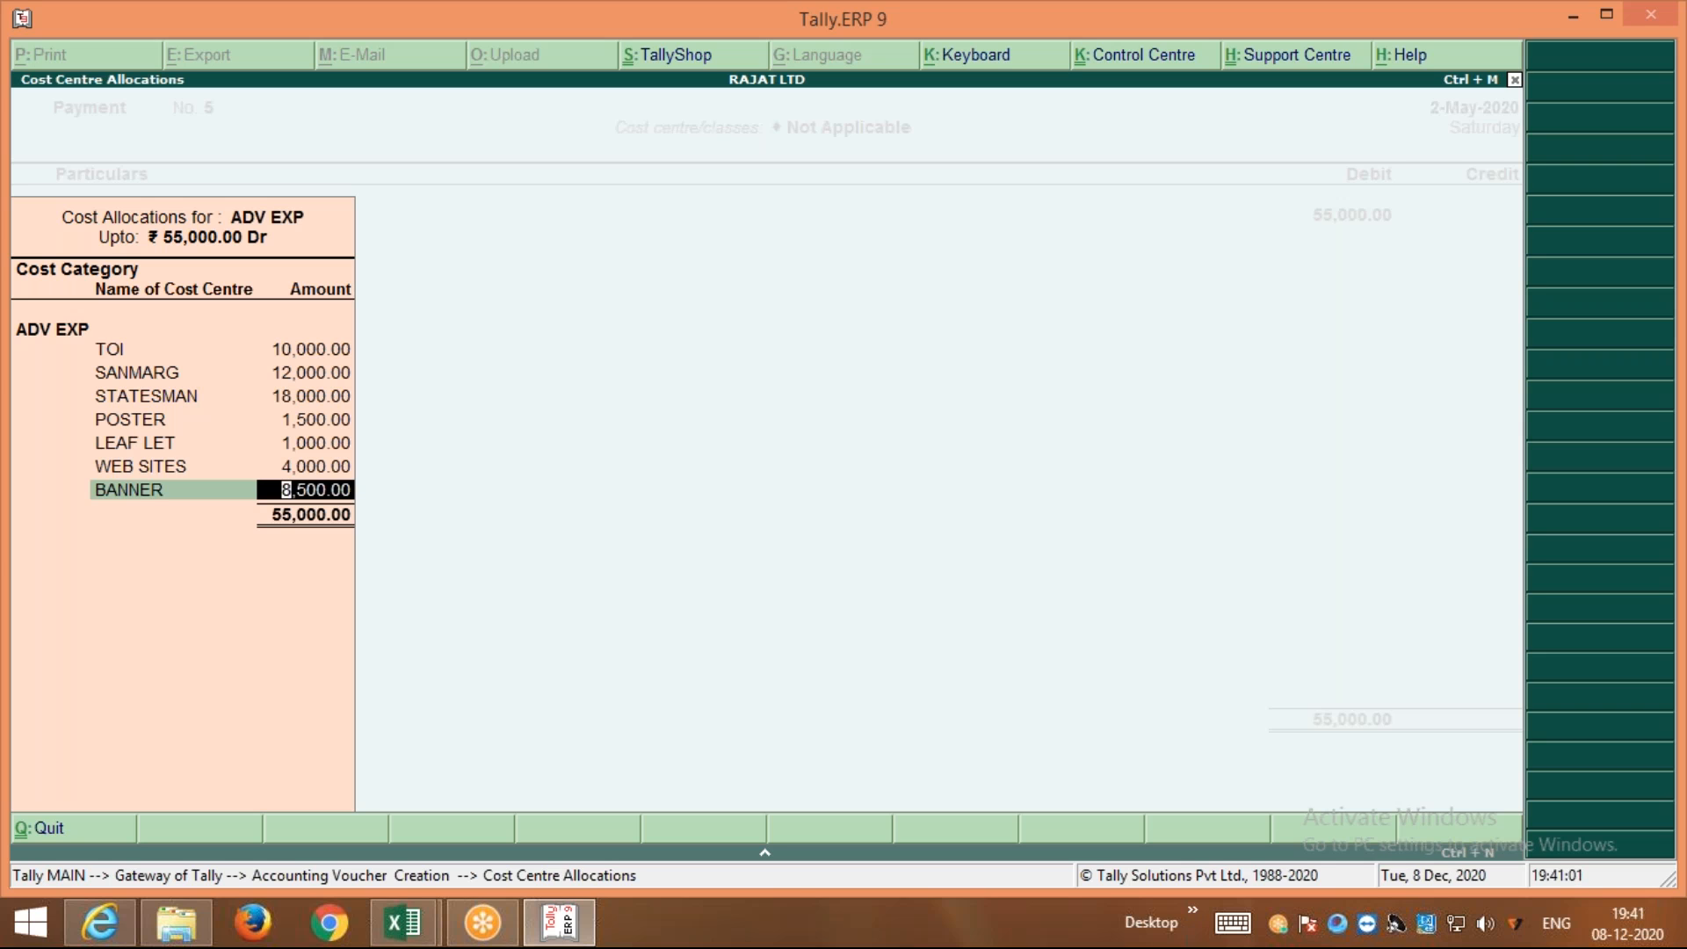
{"action": "type", "text": "5000"}
{"action": "key", "text": "Return"}
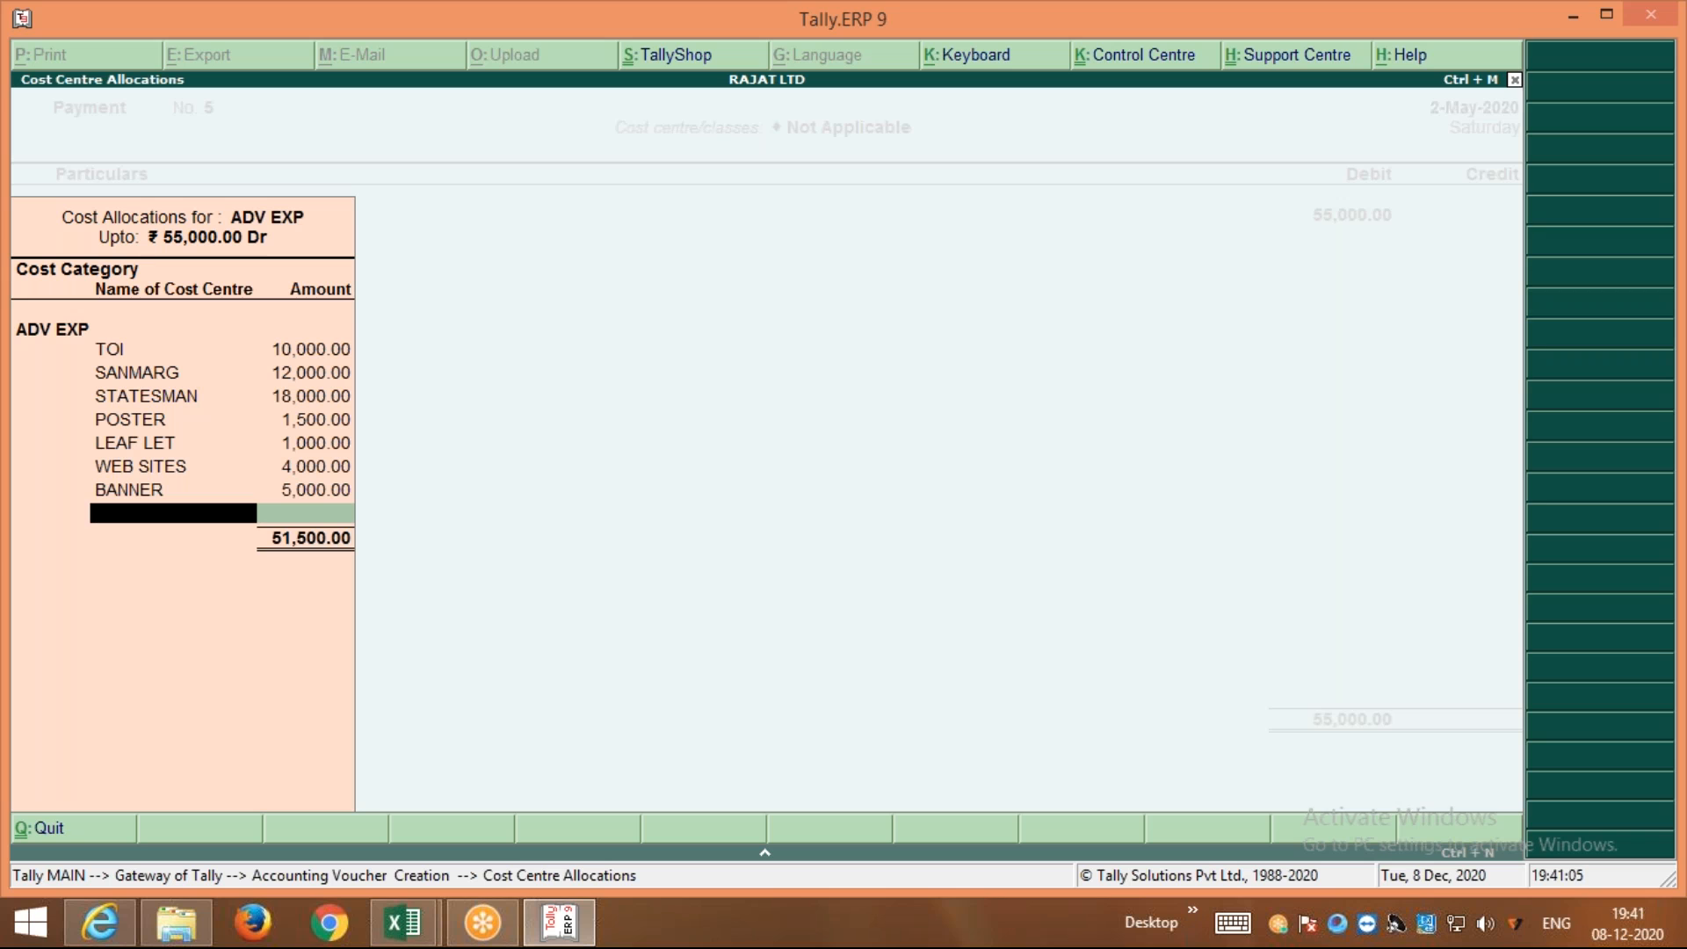
Allocate 8,000 of the advertising expense to the BBC cost centre
{"action": "key", "text": "space"}
{"action": "key", "text": "Up"}
{"action": "key", "text": "Up"}
{"action": "key", "text": "Up"}
{"action": "key", "text": "Up"}
{"action": "key", "text": "Up"}
{"action": "key", "text": "Up"}
{"action": "key", "text": "Up"}
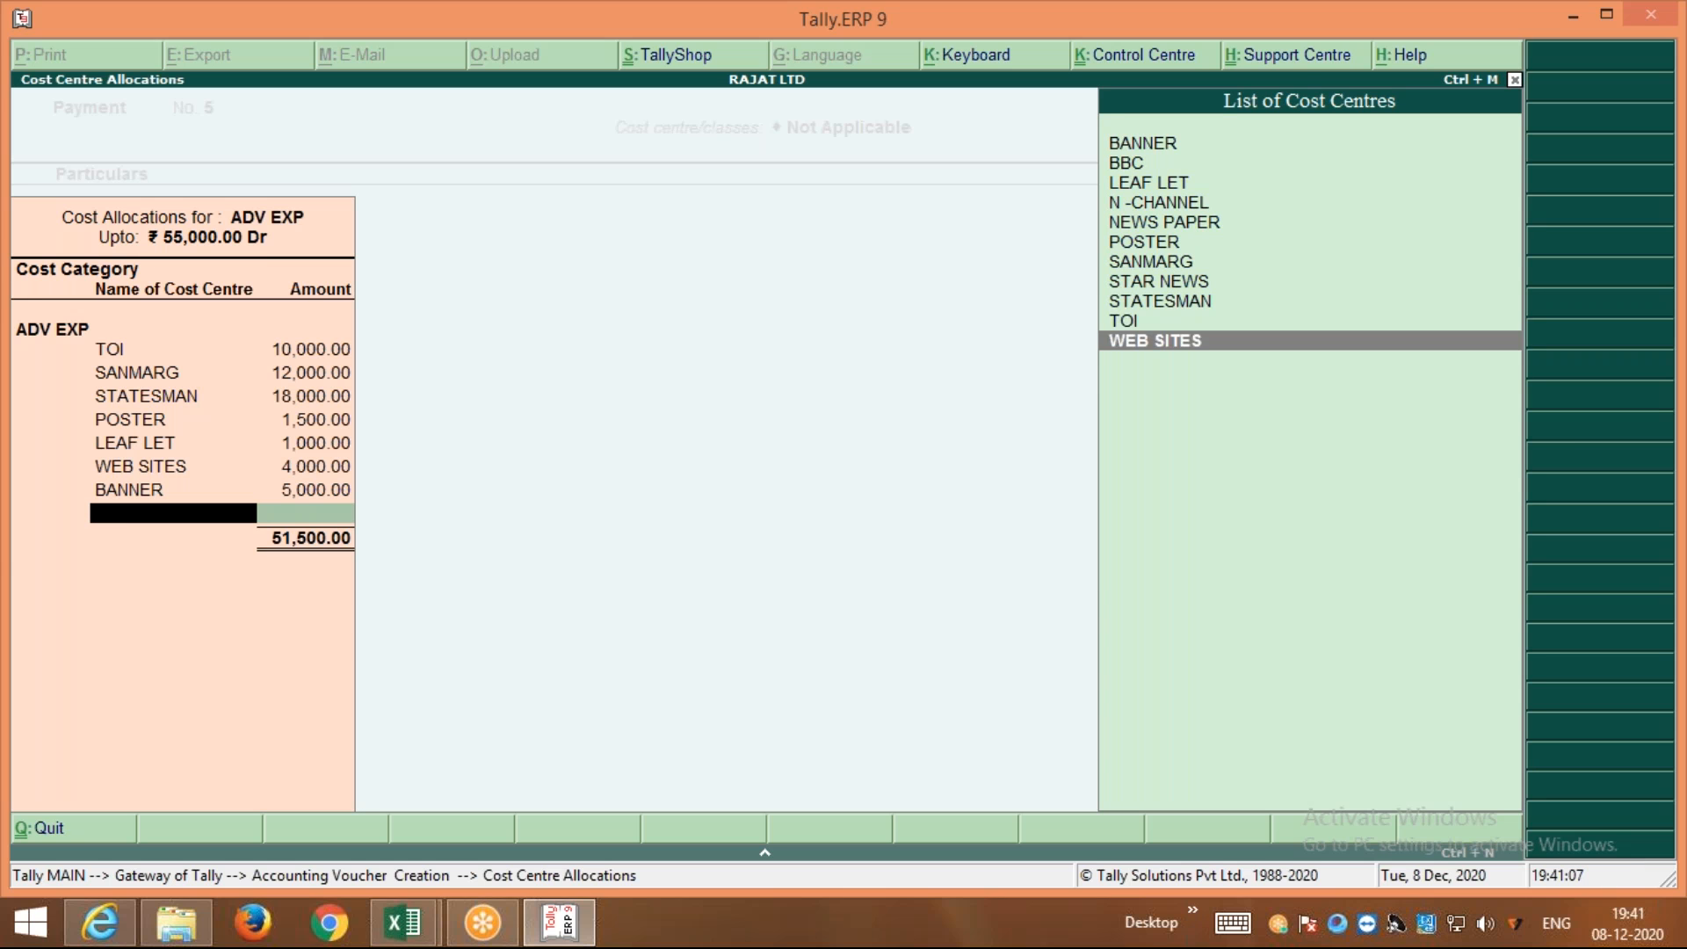
{"action": "key", "text": "Up"}
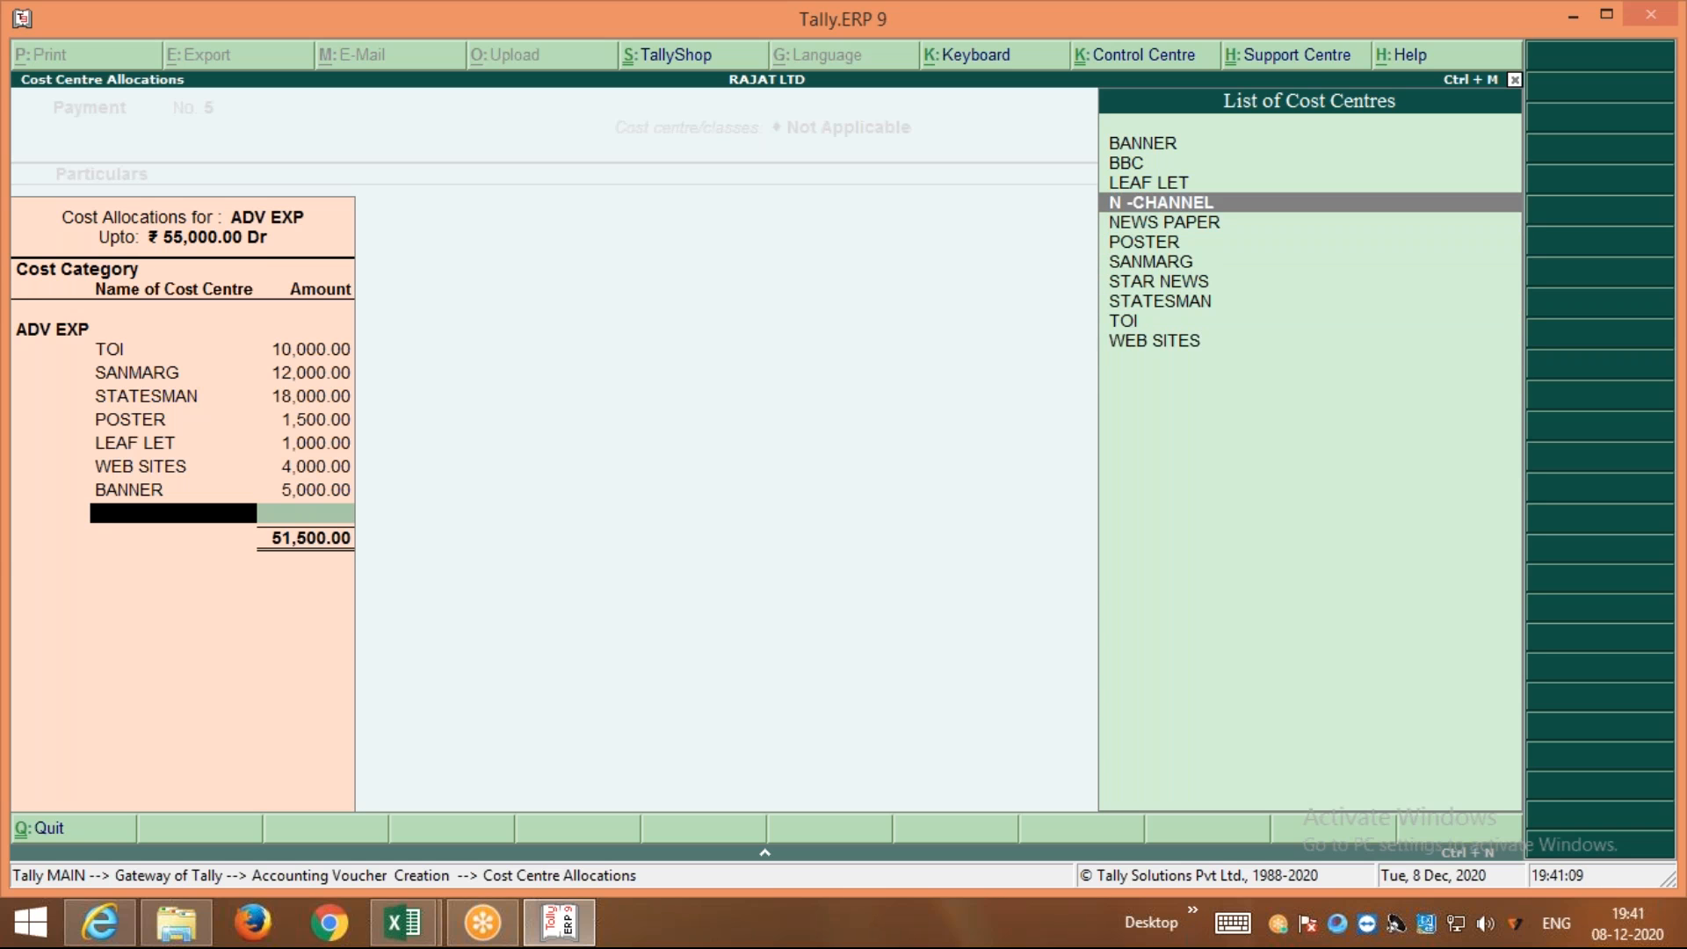
{"action": "key", "text": "Up"}
{"action": "key", "text": "Up"}
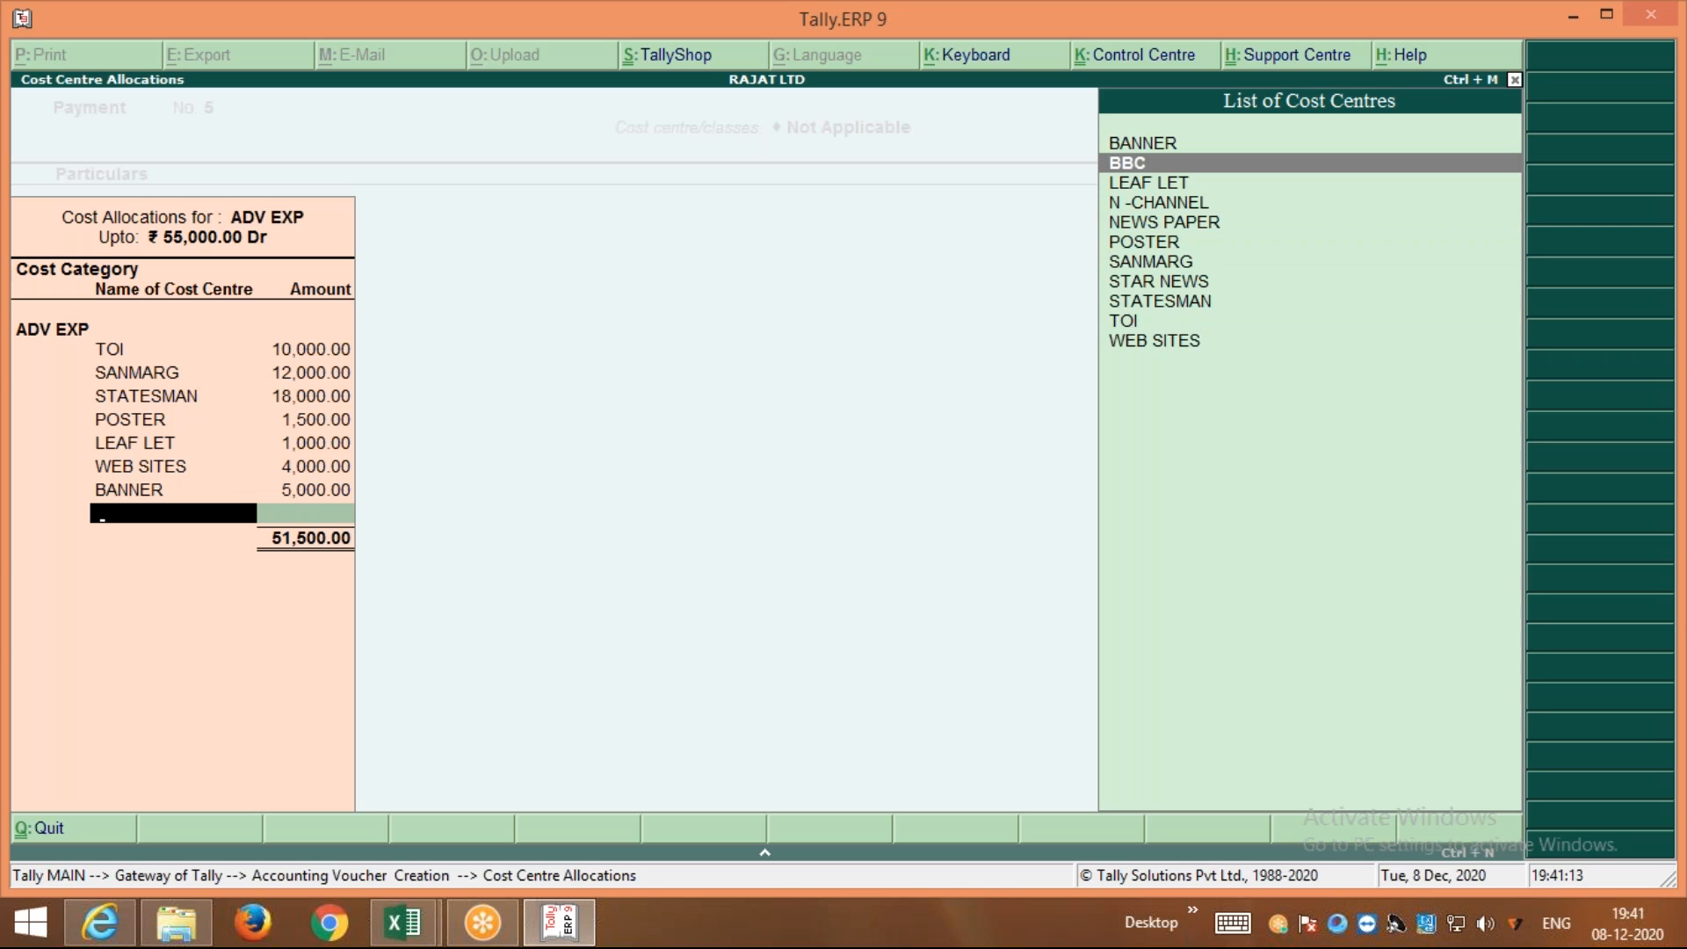
{"action": "key", "text": "Return"}
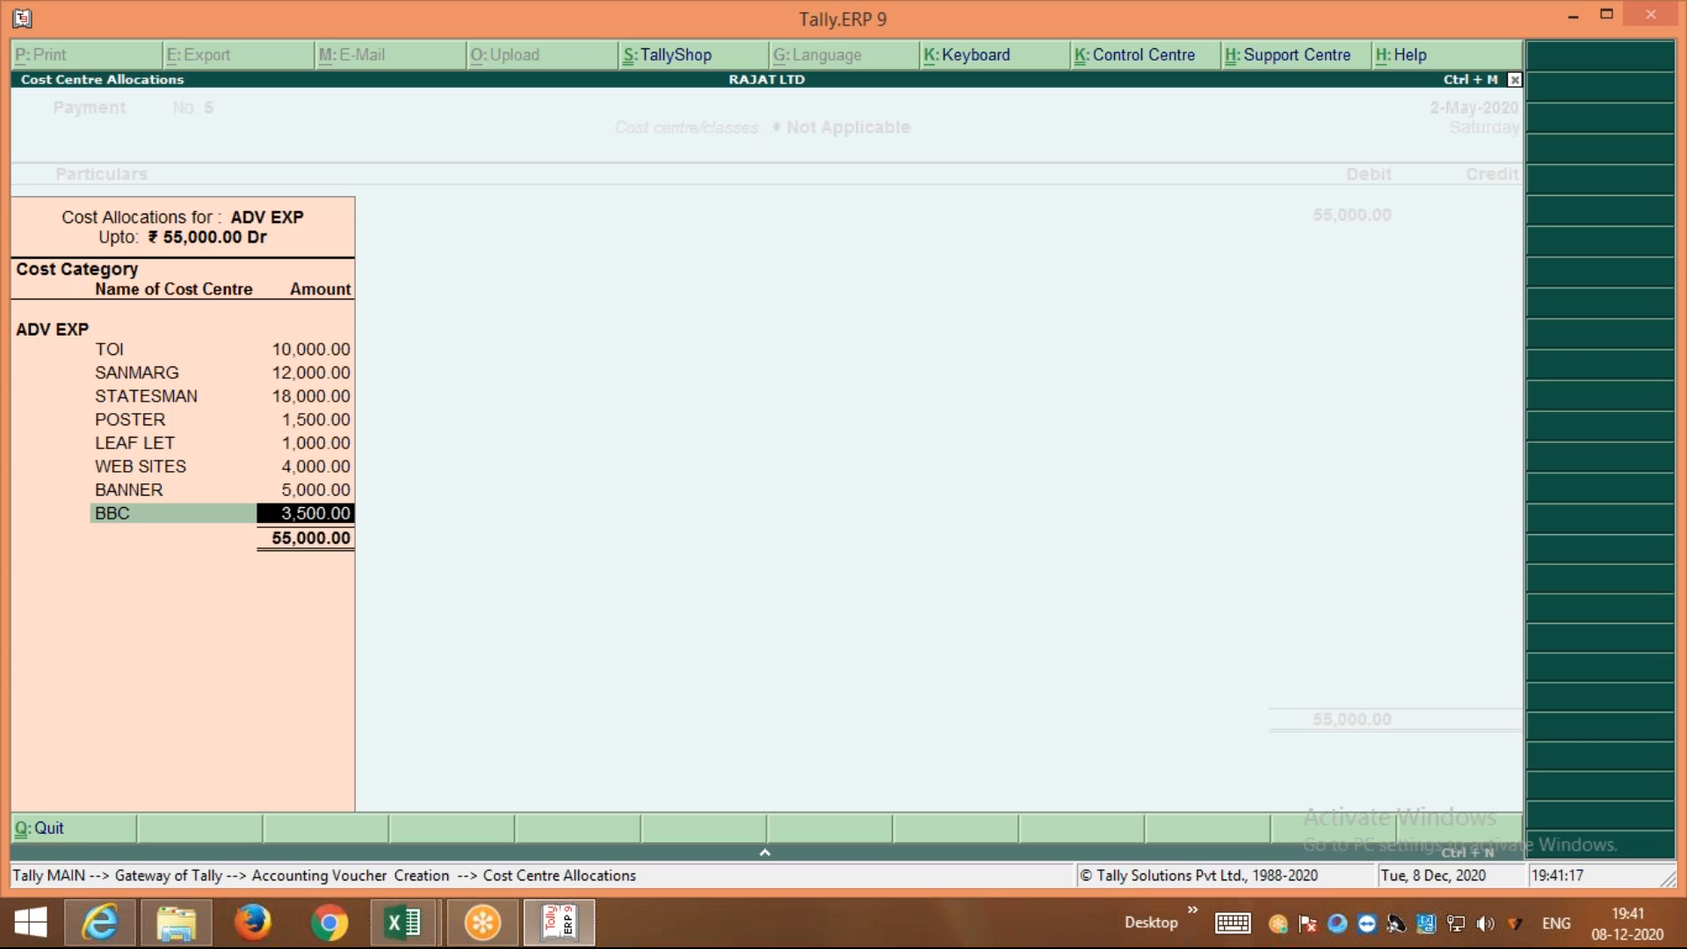
{"action": "type", "text": "8,000"}
{"action": "key", "text": "Return"}
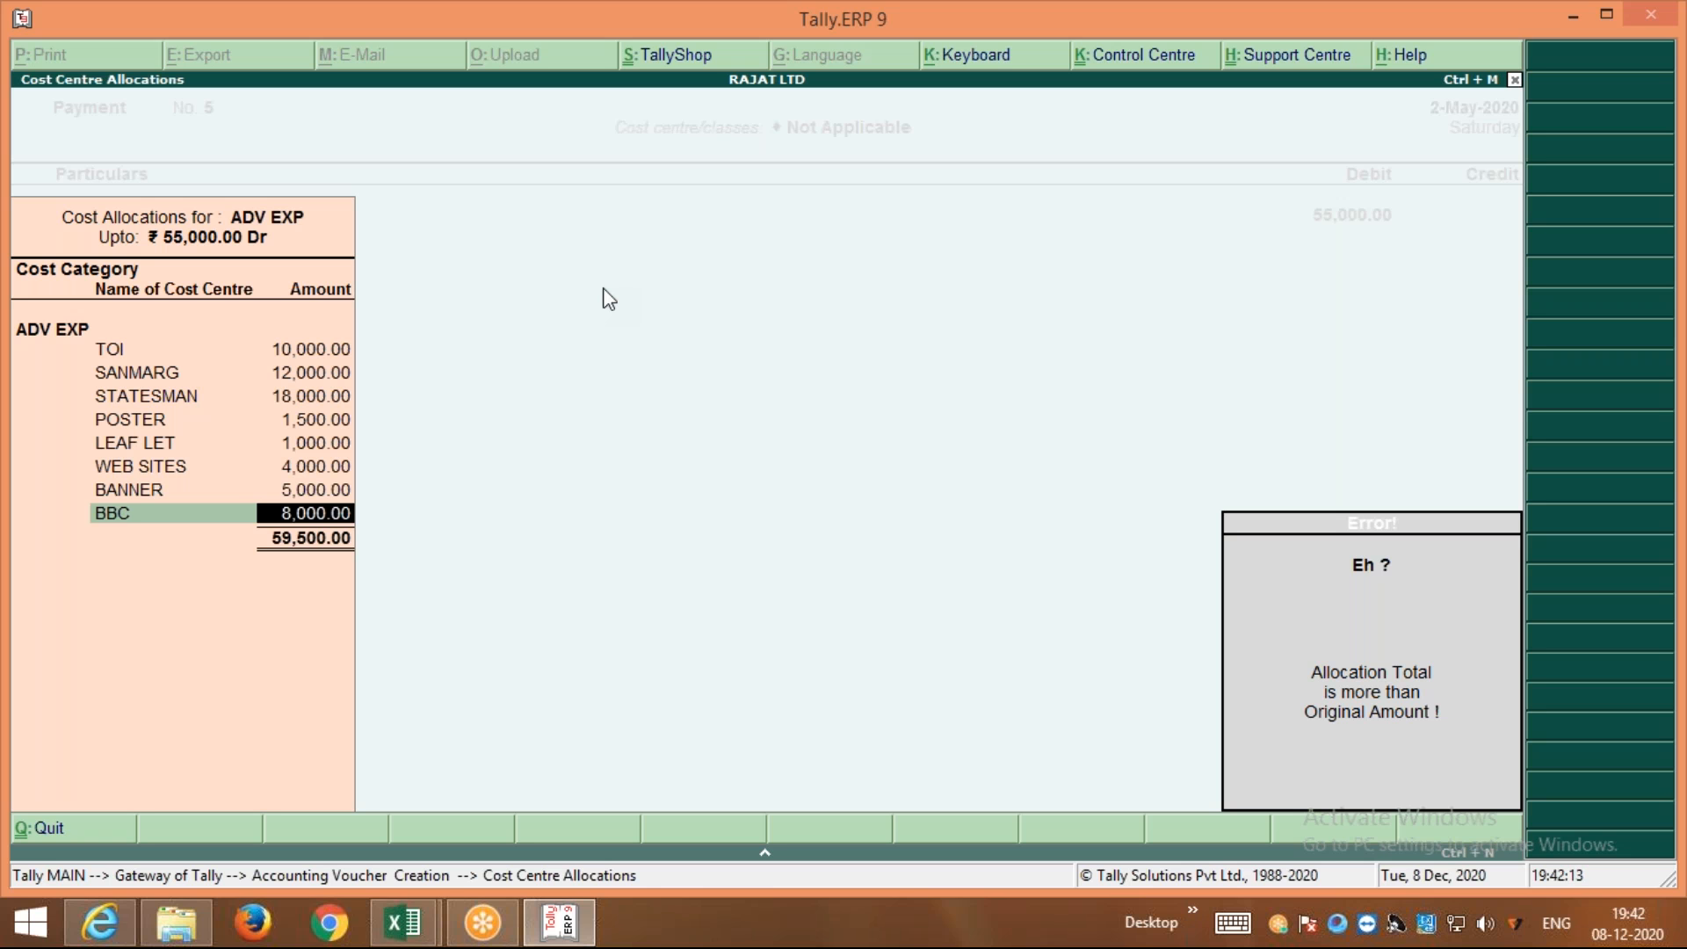
Return to the payment voucher and set the ADV EXP debit amount to 65,000
{"action": "key", "text": "Up"}
{"action": "key", "text": "Up"}
{"action": "key", "text": "Up"}
{"action": "key", "text": "Up"}
{"action": "key", "text": "Up"}
{"action": "key", "text": "Up"}
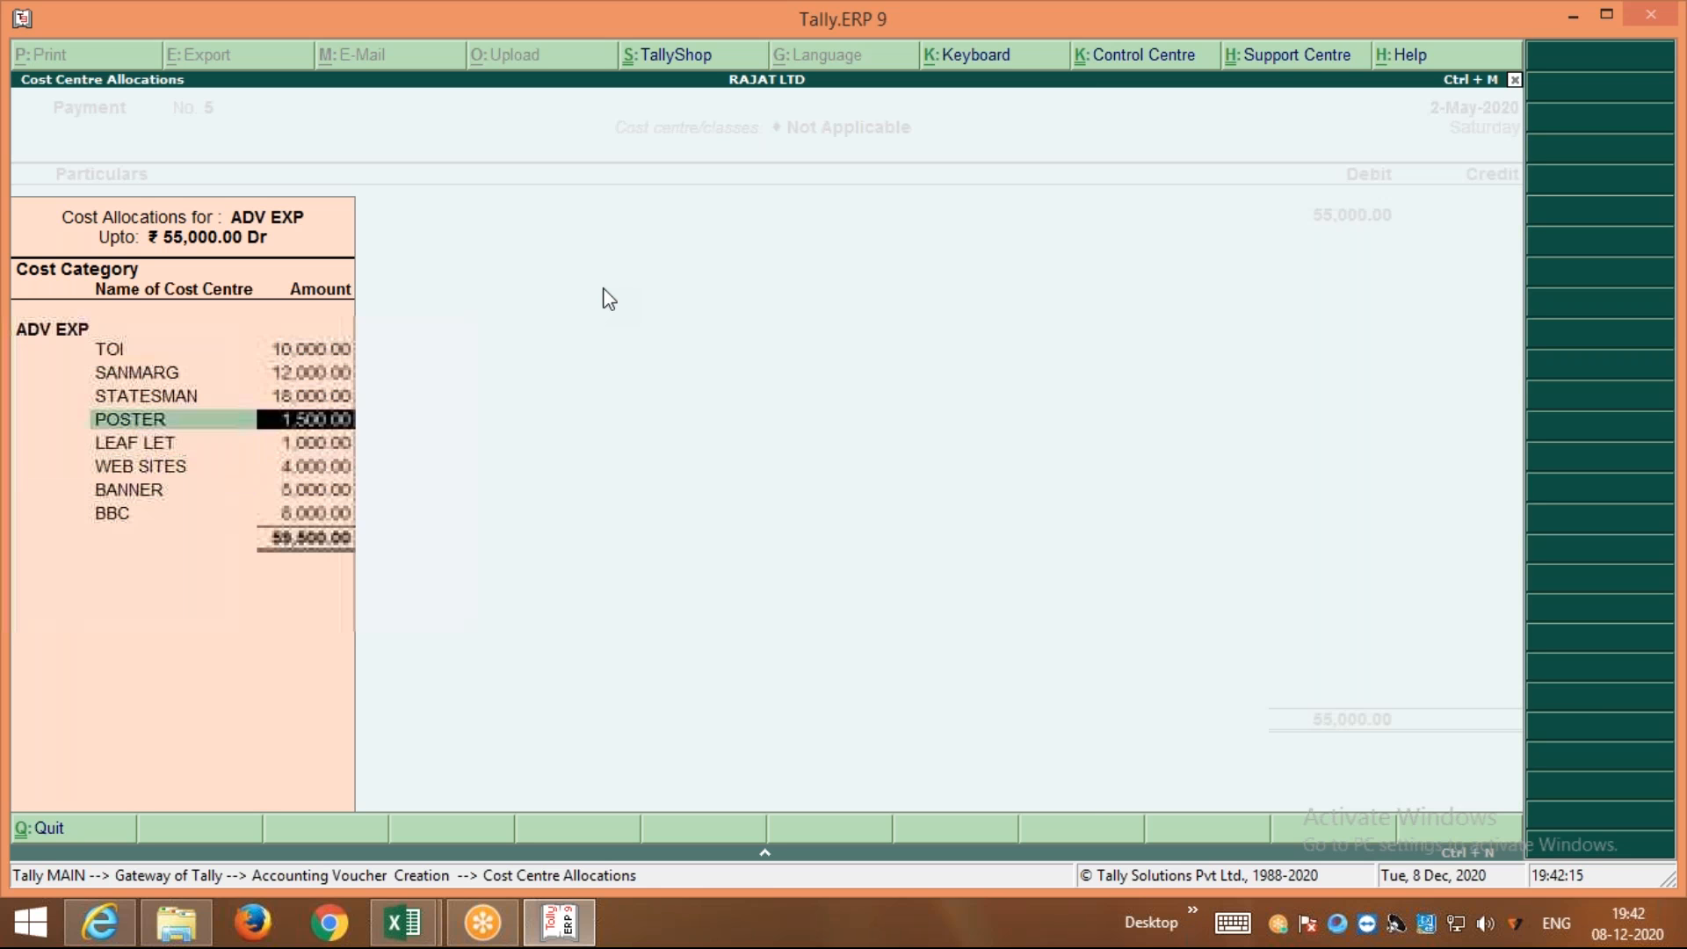
{"action": "key", "text": "Up"}
{"action": "key", "text": "Up"}
{"action": "key", "text": "Up"}
{"action": "key", "text": "ctrl+a"}
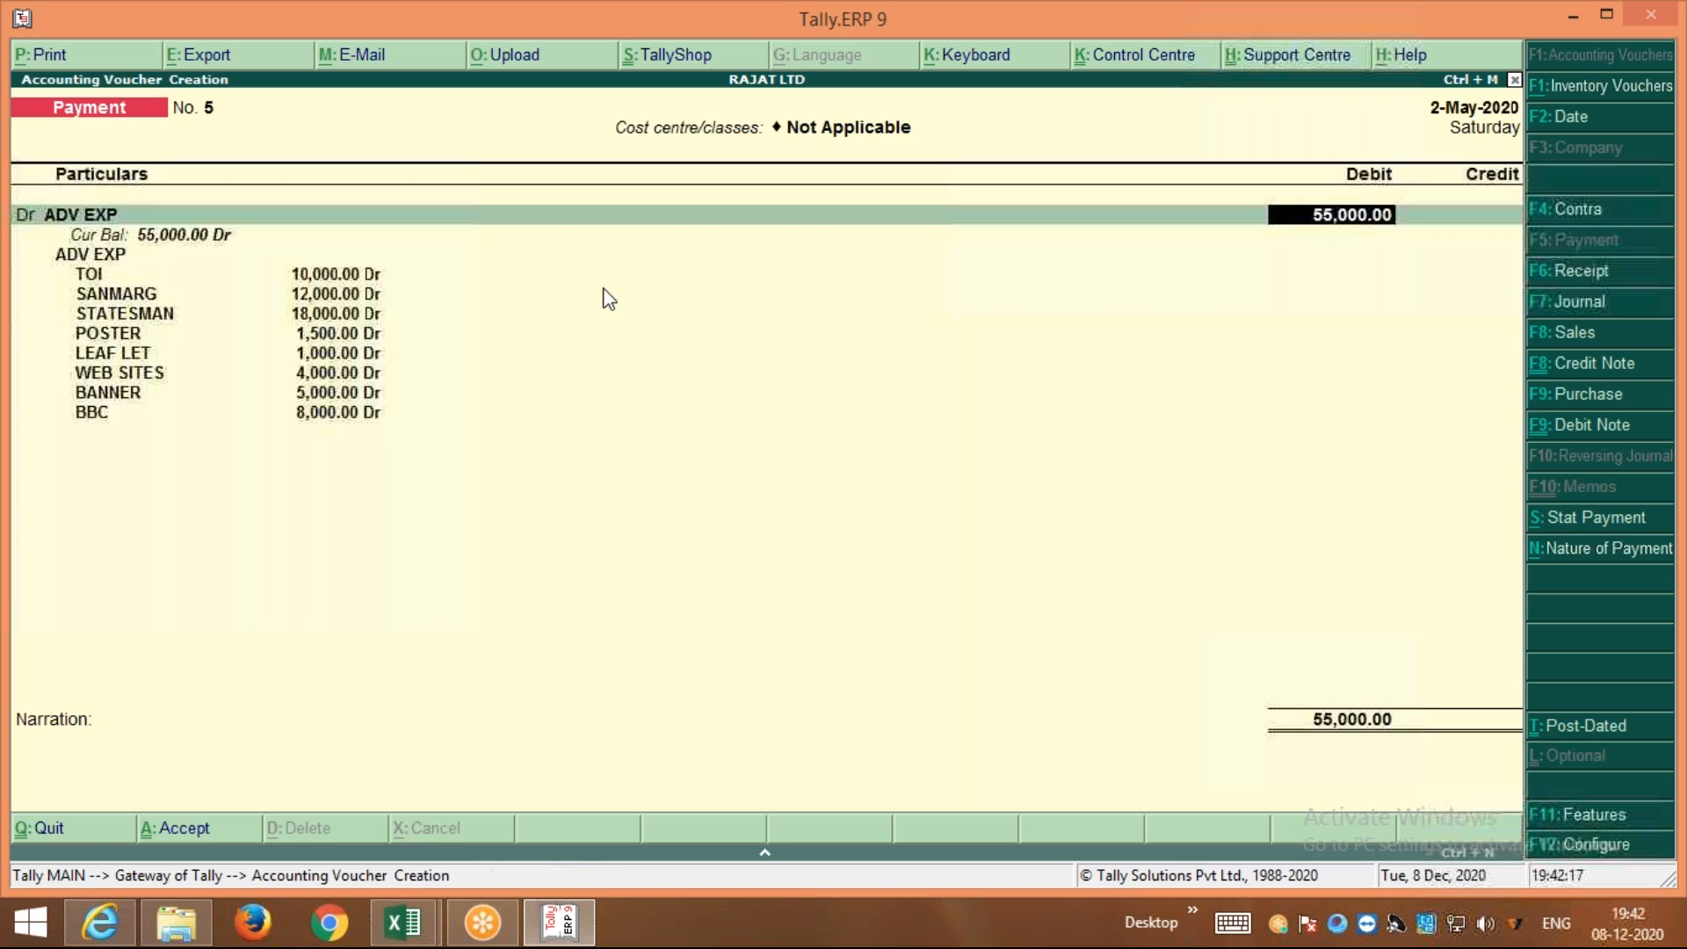
{"action": "type", "text": "65000"}
{"action": "key", "text": "Return"}
Set the BBC cost centre's allocation to 8,000 in the payment voucher
{"action": "key", "text": "Return"}
{"action": "key", "text": "Return"}
{"action": "key", "text": "Return"}
{"action": "key", "text": "Return"}
{"action": "key", "text": "Return"}
{"action": "key", "text": "Return"}
{"action": "key", "text": "Return"}
{"action": "key", "text": "Return"}
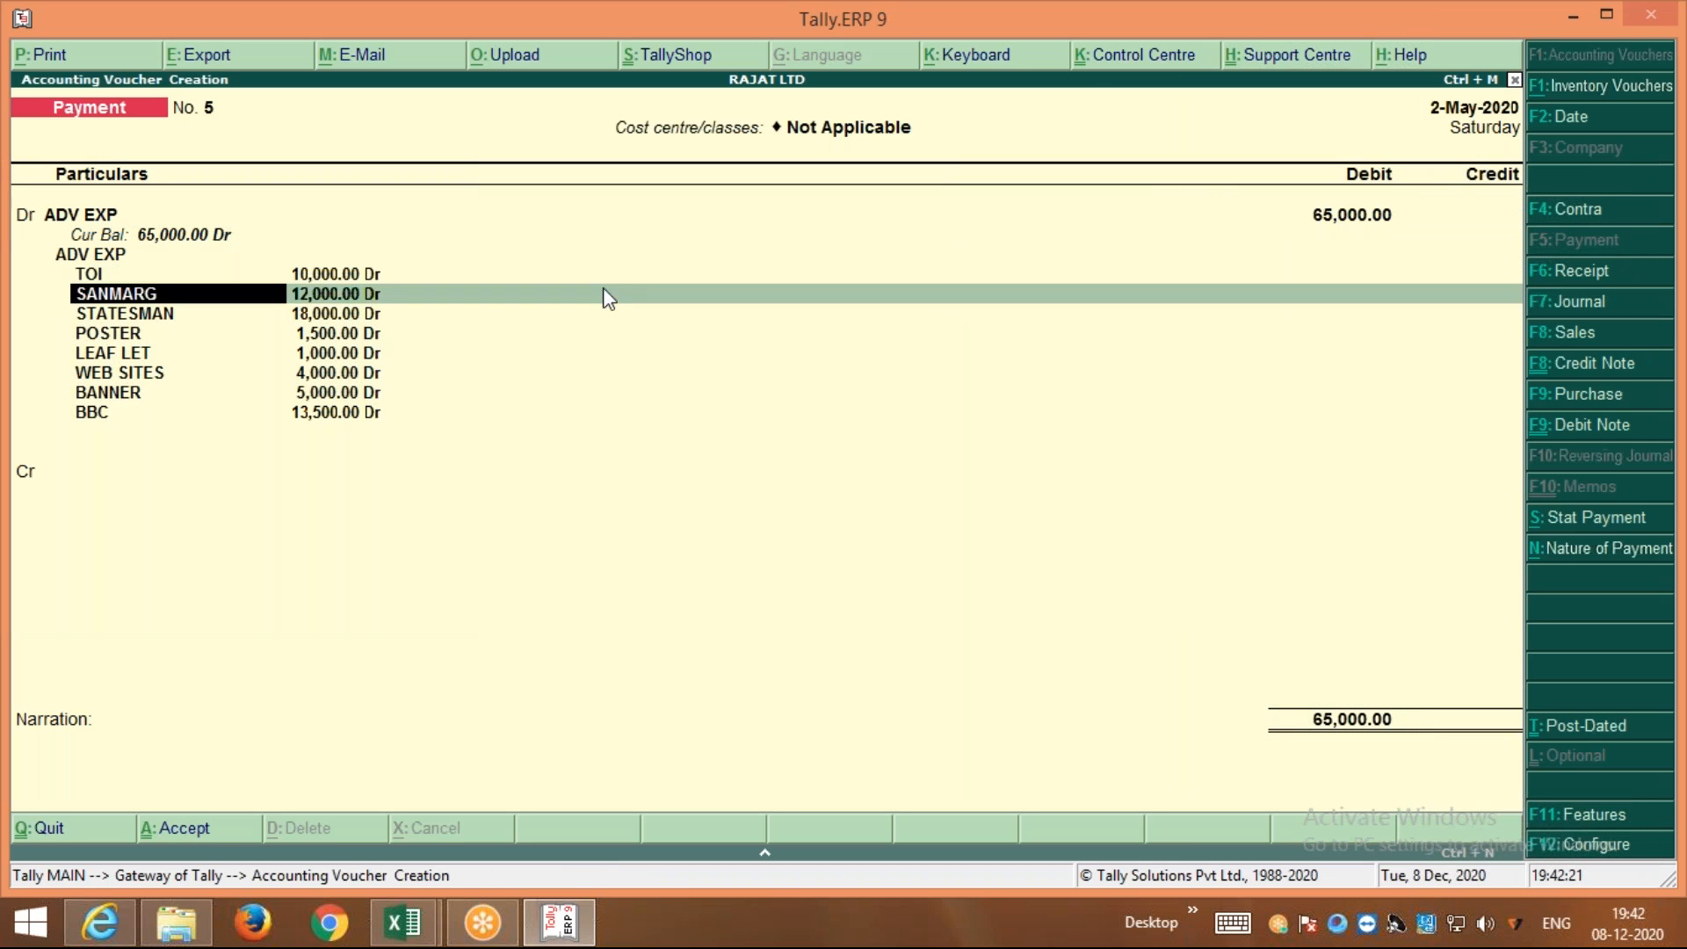
{"action": "key", "text": "Return"}
{"action": "key", "text": "Return"}
{"action": "key", "text": "Return"}
{"action": "key", "text": "Return"}
{"action": "key", "text": "Return"}
{"action": "key", "text": "Return"}
{"action": "key", "text": "Return"}
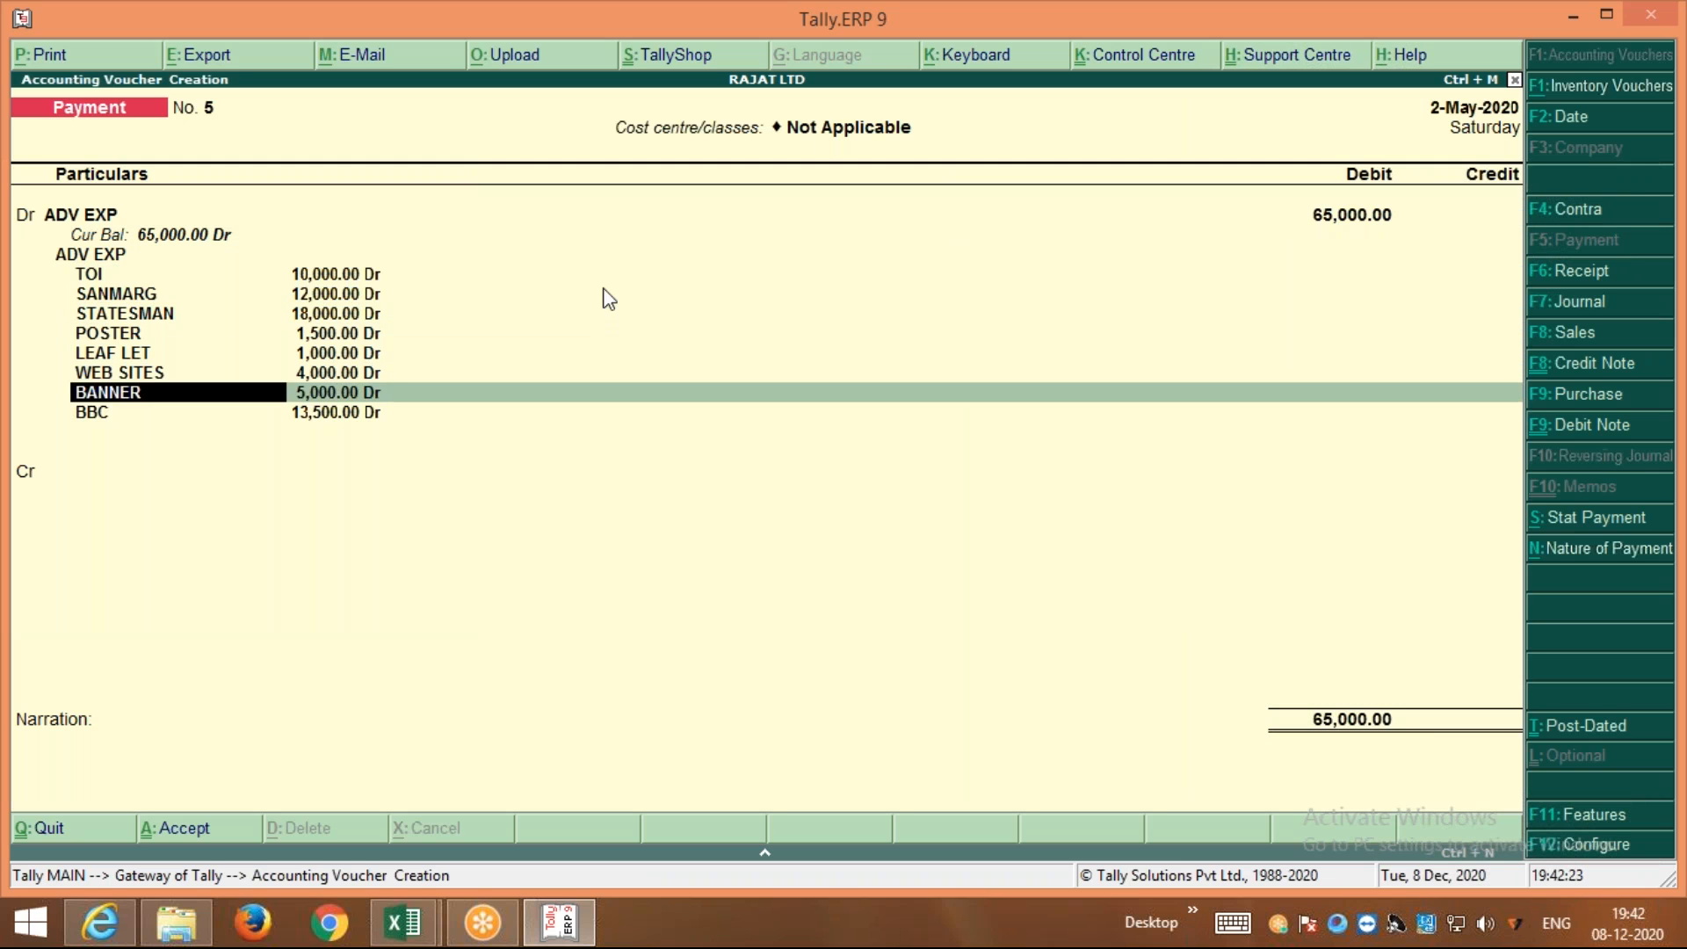
{"action": "key", "text": "Return"}
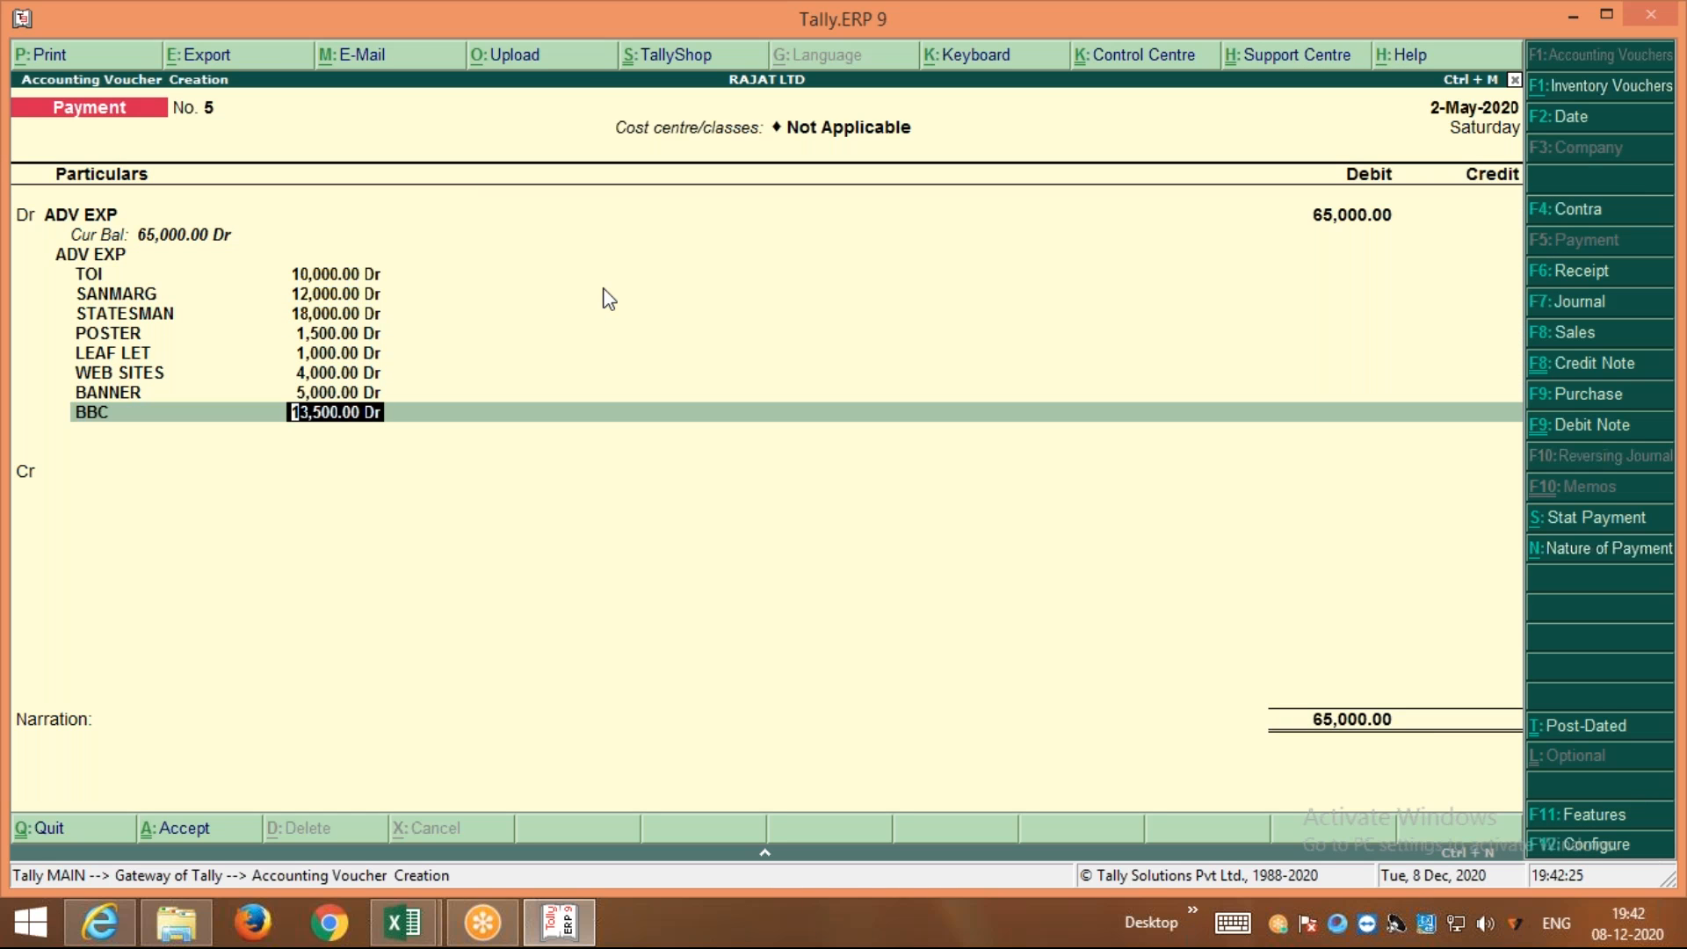
{"action": "type", "text": "8000"}
{"action": "key", "text": "Return"}
Allocate the remaining 5,500 of the advertising expense to the STAR NEWS cost centre and finish the allocations
{"action": "key", "text": "Return"}
{"action": "key", "text": "Return"}
{"action": "key", "text": "Return"}
{"action": "key", "text": "Return"}
{"action": "key", "text": "Return"}
{"action": "key", "text": "Return"}
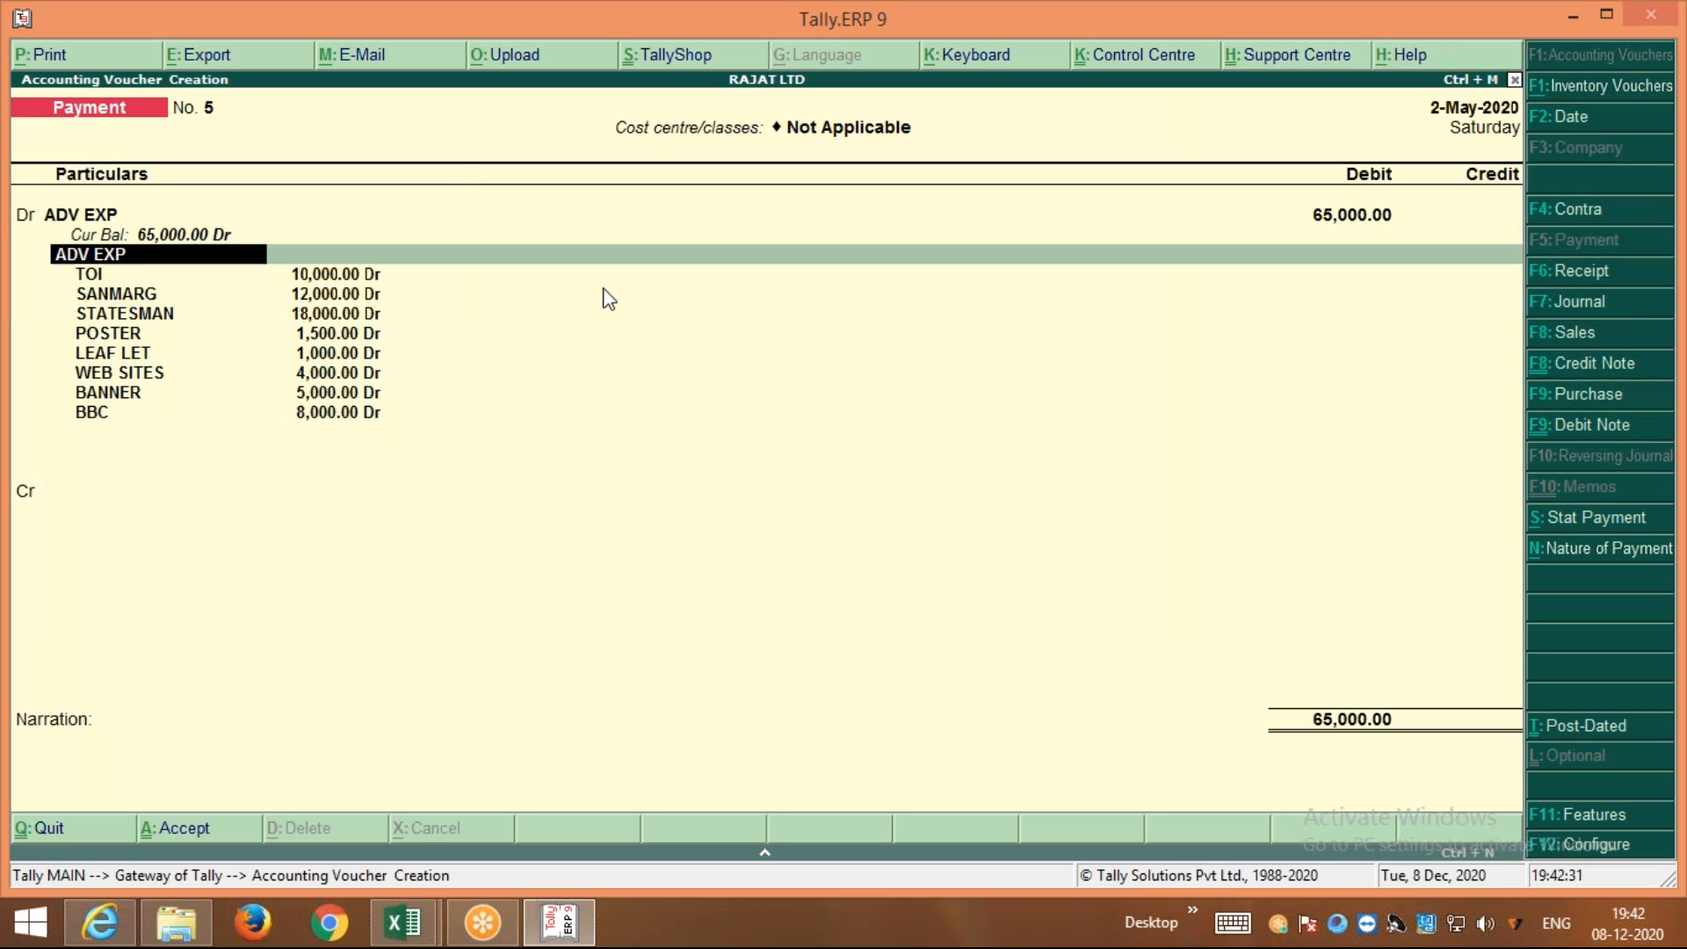
{"action": "key", "text": "Return"}
{"action": "key", "text": "Return"}
{"action": "key", "text": "Return"}
{"action": "key", "text": "Return"}
{"action": "key", "text": "Return"}
{"action": "key", "text": "Return"}
{"action": "key", "text": "Return"}
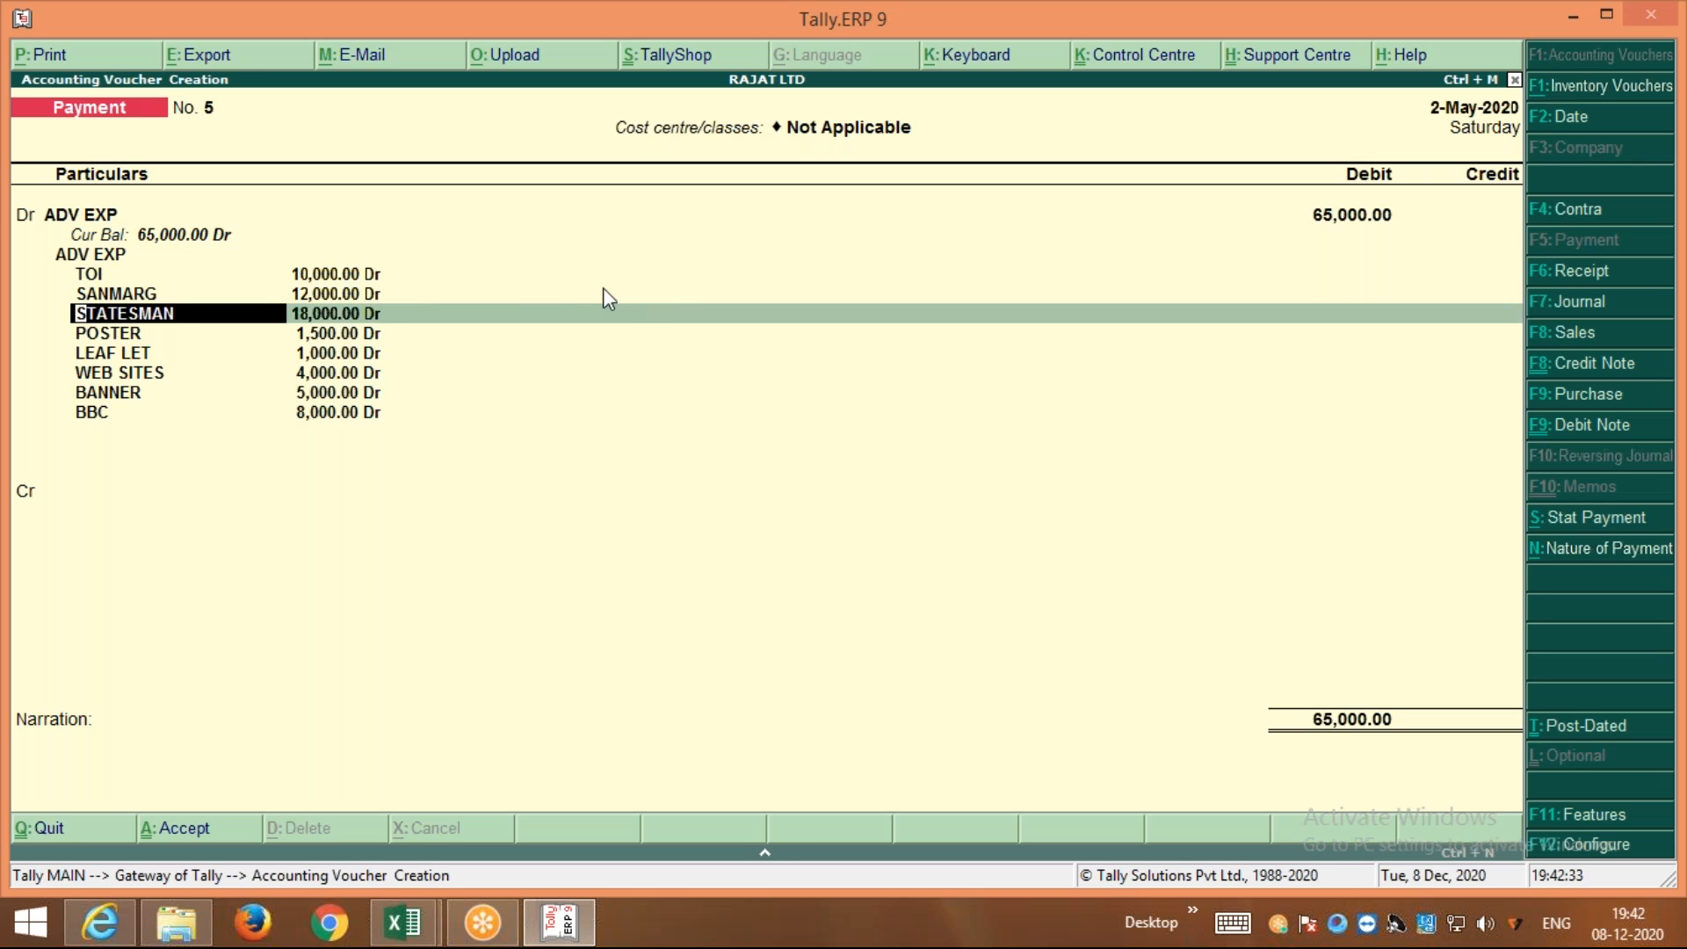
{"action": "key", "text": "Return"}
{"action": "key", "text": "Return"}
{"action": "key", "text": "Return"}
{"action": "key", "text": "Return"}
{"action": "key", "text": "Return"}
{"action": "key", "text": "Return"}
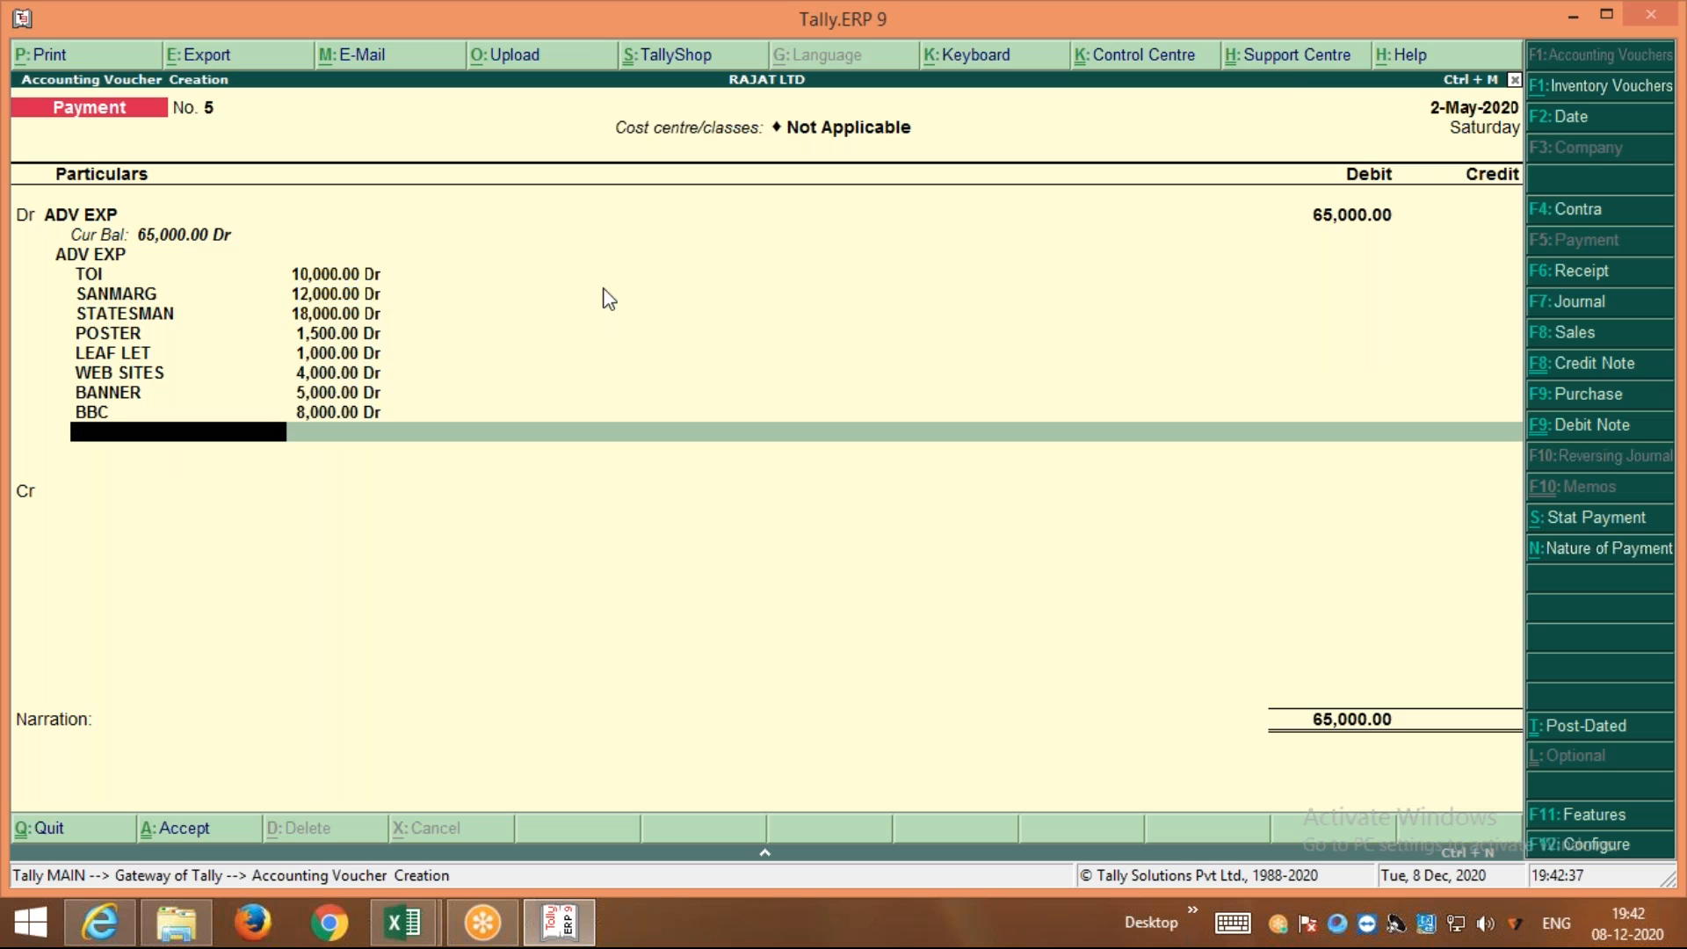
{"action": "type", "text": "S"}
{"action": "key", "text": "Down"}
{"action": "key", "text": "Down"}
{"action": "key", "text": "Up"}
{"action": "key", "text": "Up"}
{"action": "key", "text": "Down"}
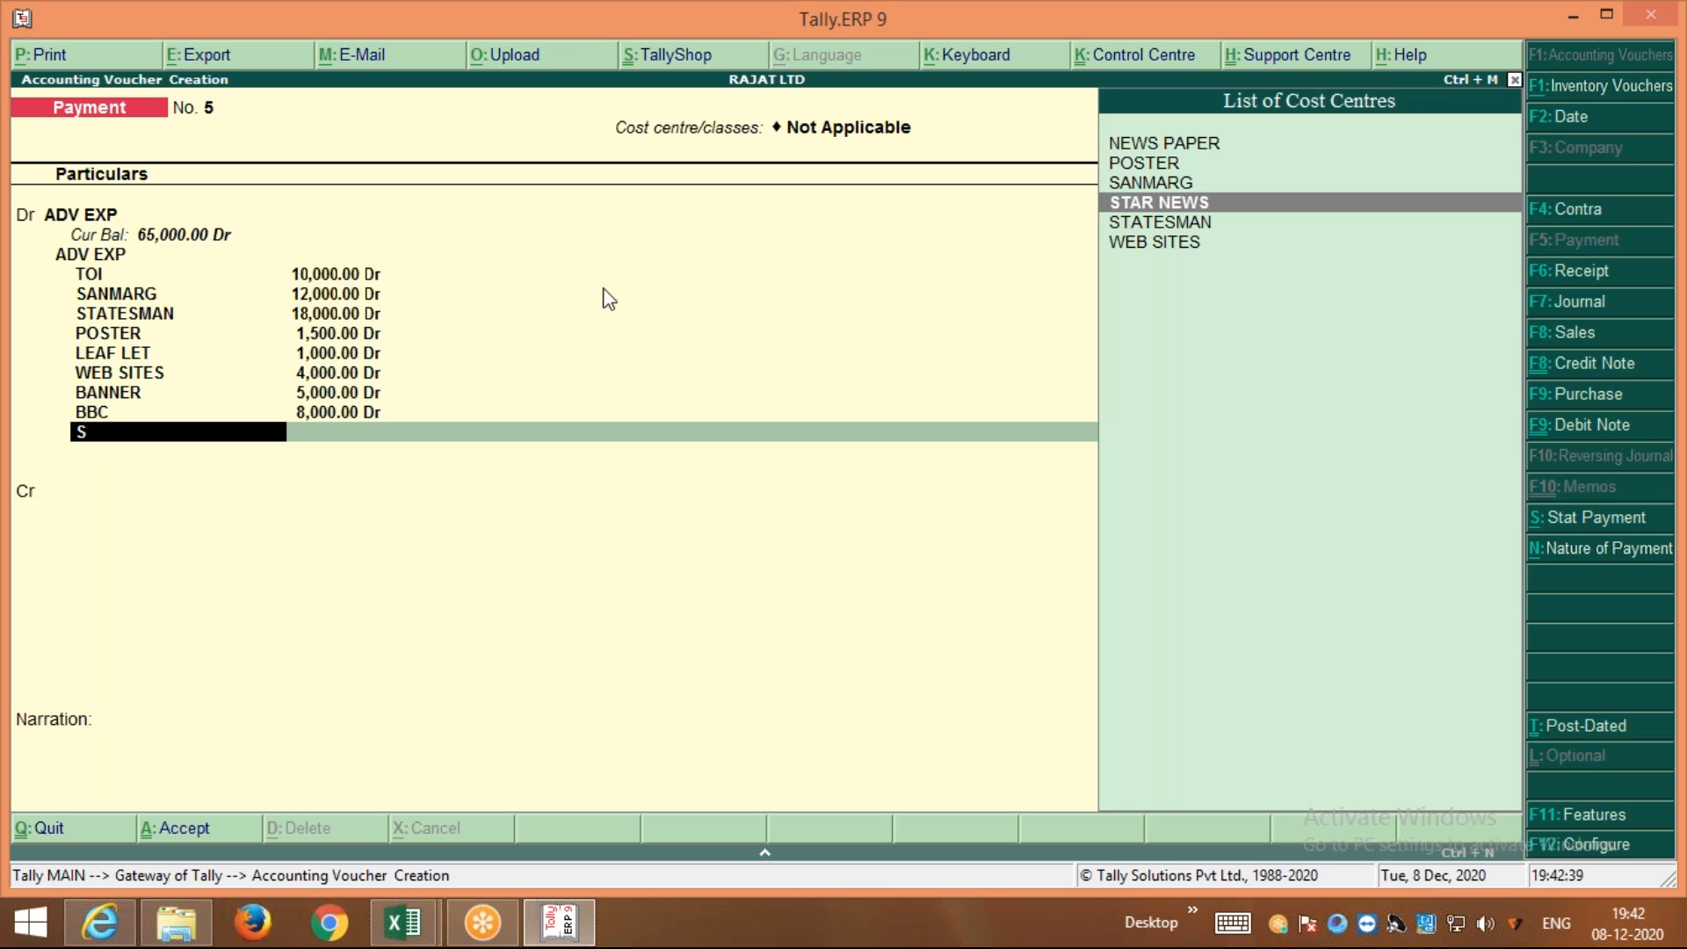
{"action": "key", "text": "Return"}
{"action": "key", "text": "Return"}
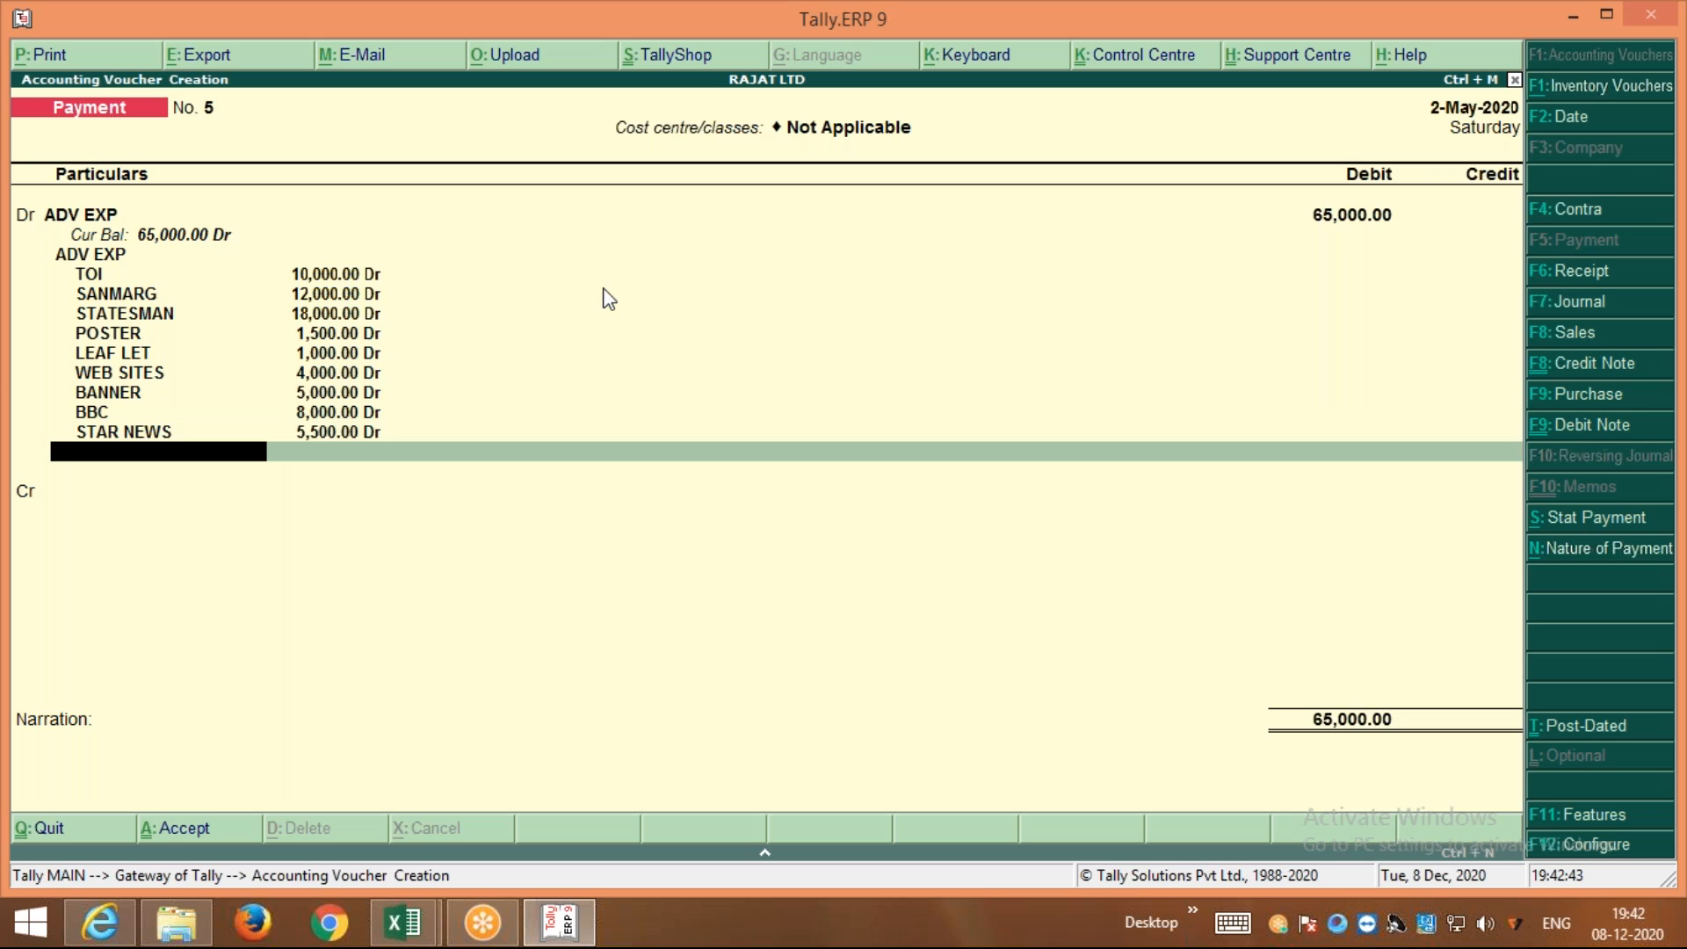
{"action": "key", "text": "Return"}
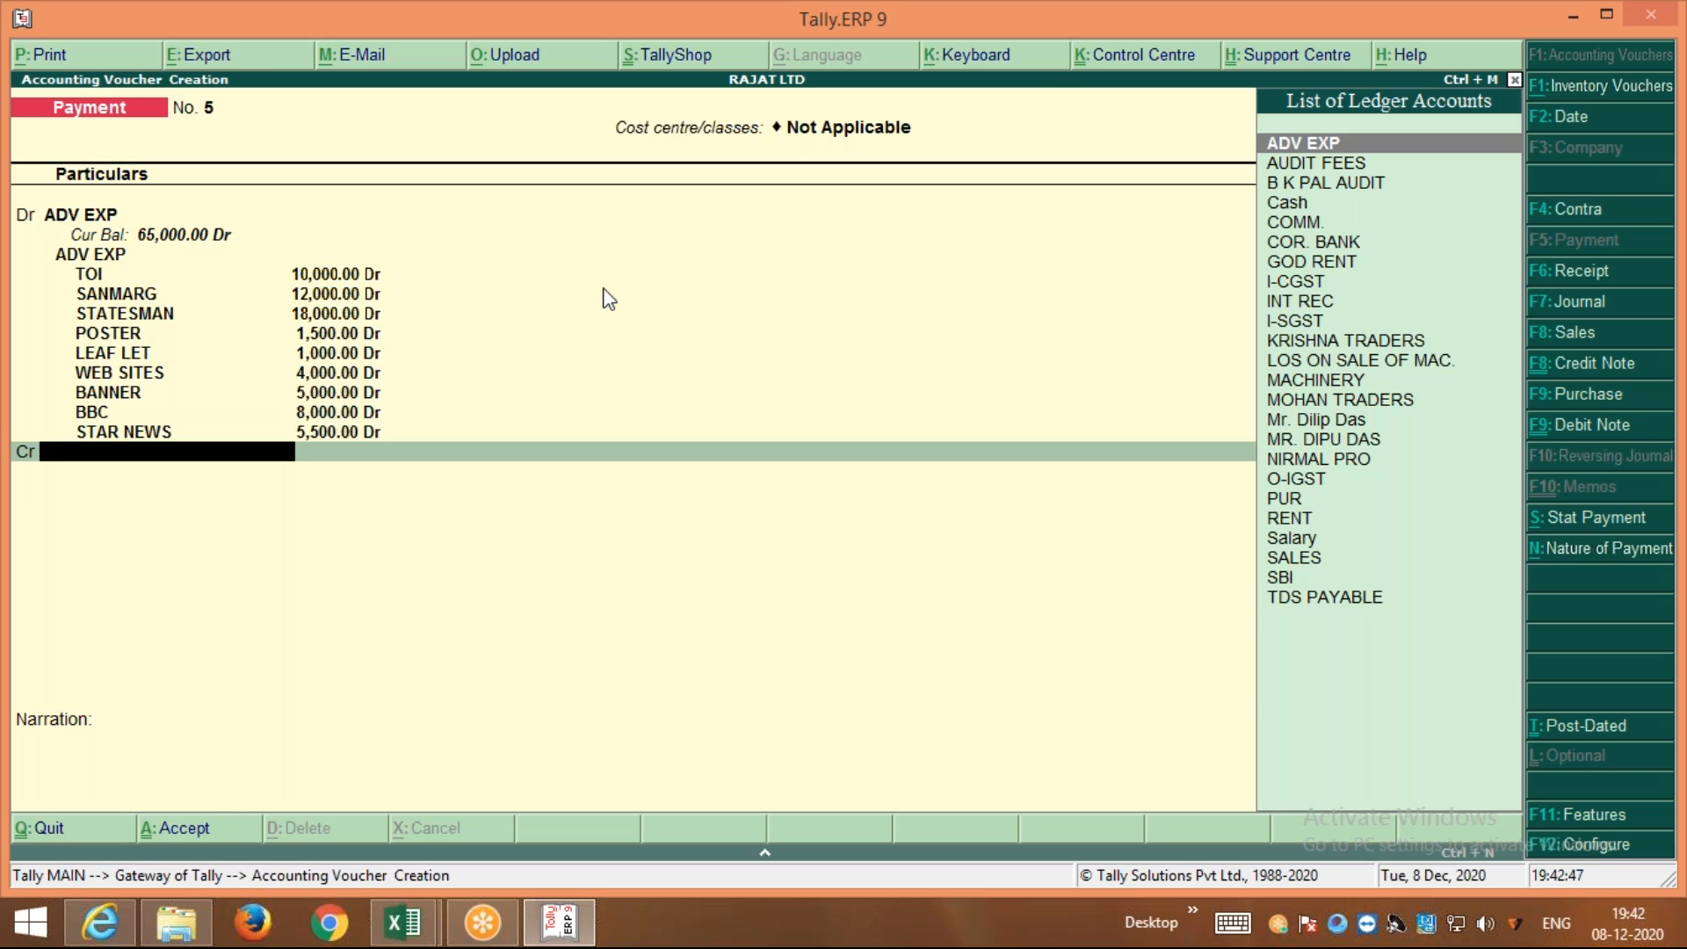
Credit the payment of 65,000 to the COR. BANK ledger
{"action": "type", "text": "C"}
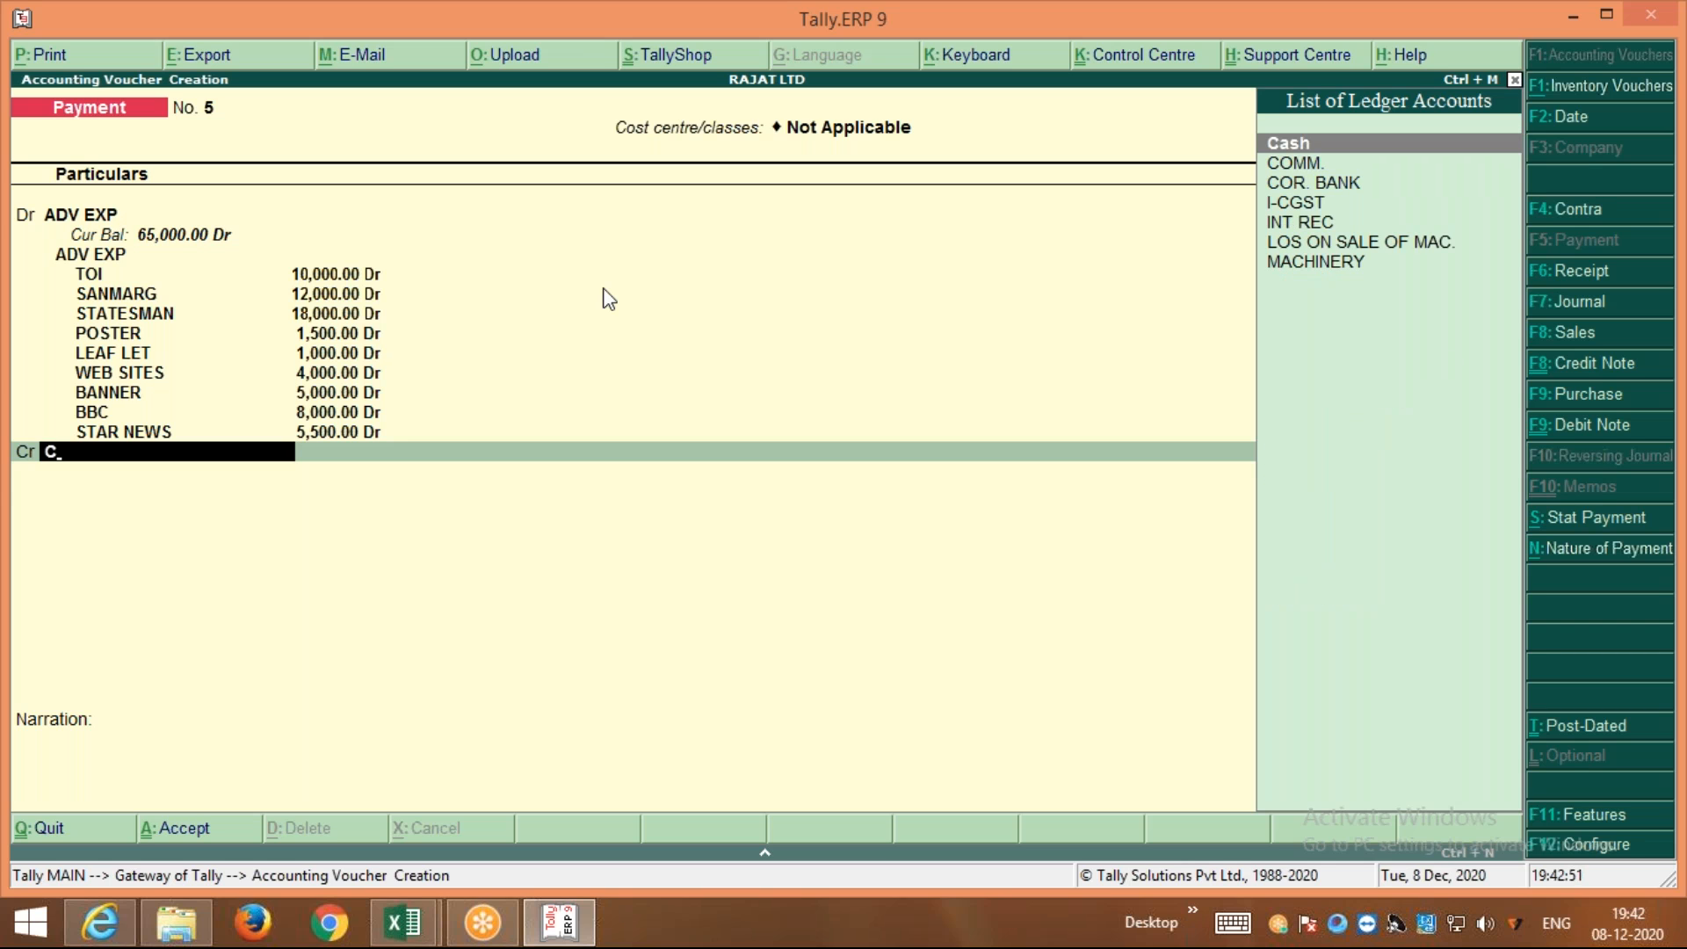
{"action": "key", "text": "Down"}
{"action": "key", "text": "Down"}
{"action": "key", "text": "Return"}
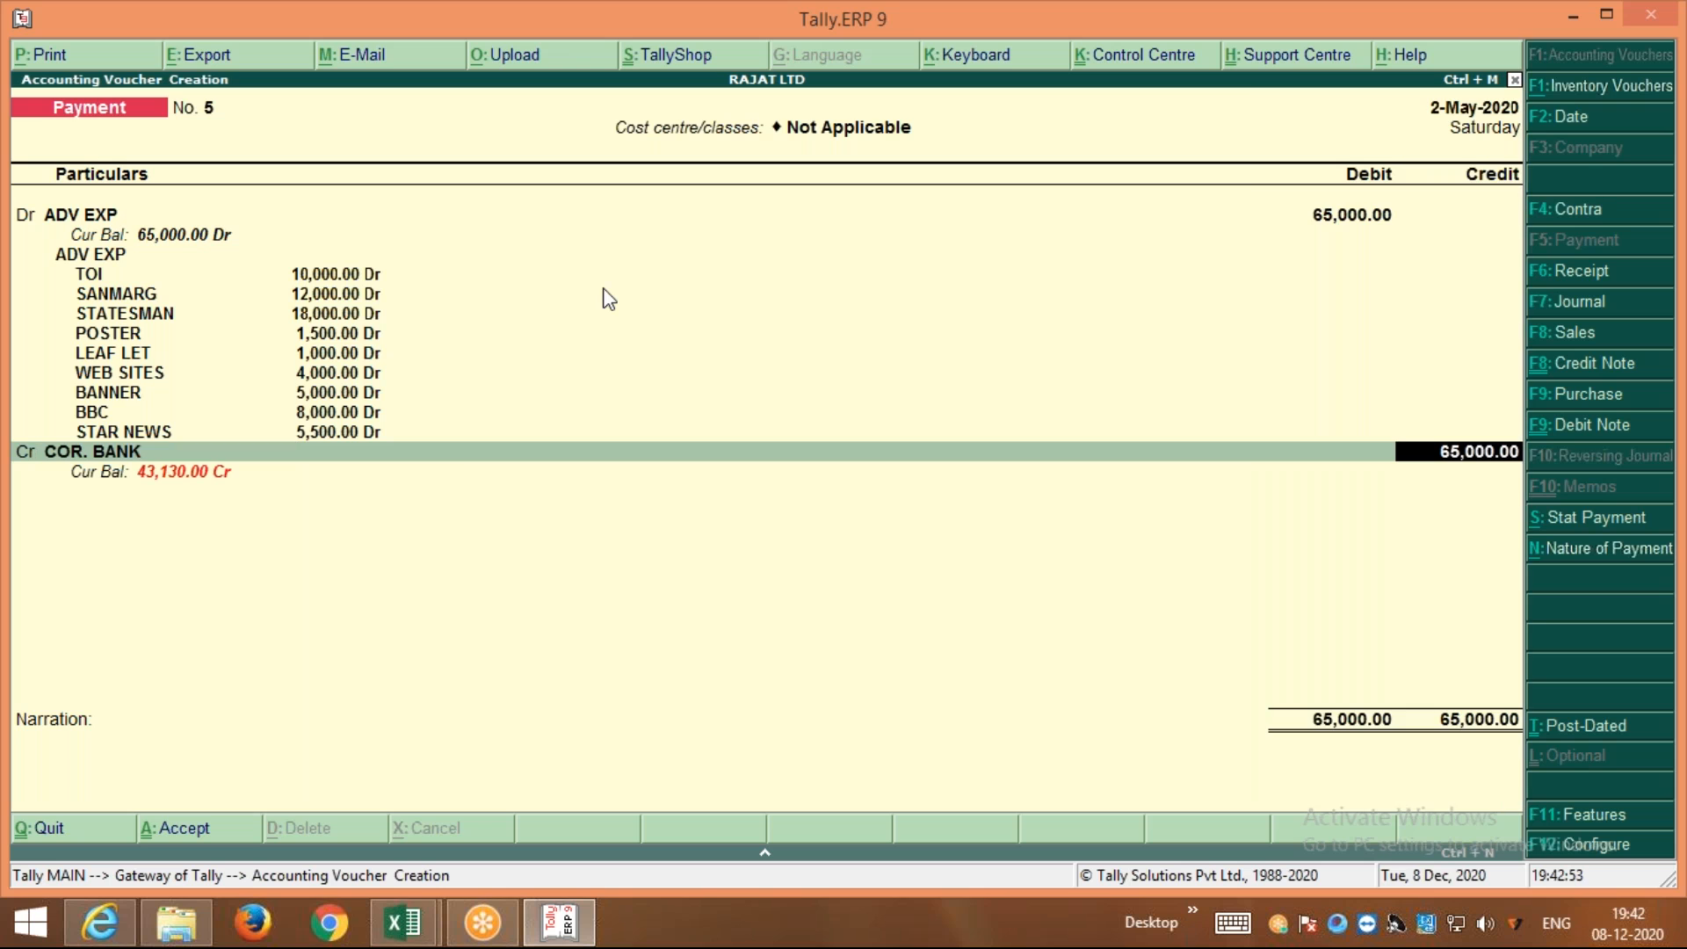
{"action": "key", "text": "Return"}
Record the bank allocation as a cheque of 65,000 with instrument number 885522 dated 2-May-2020
{"action": "key", "text": "Return"}
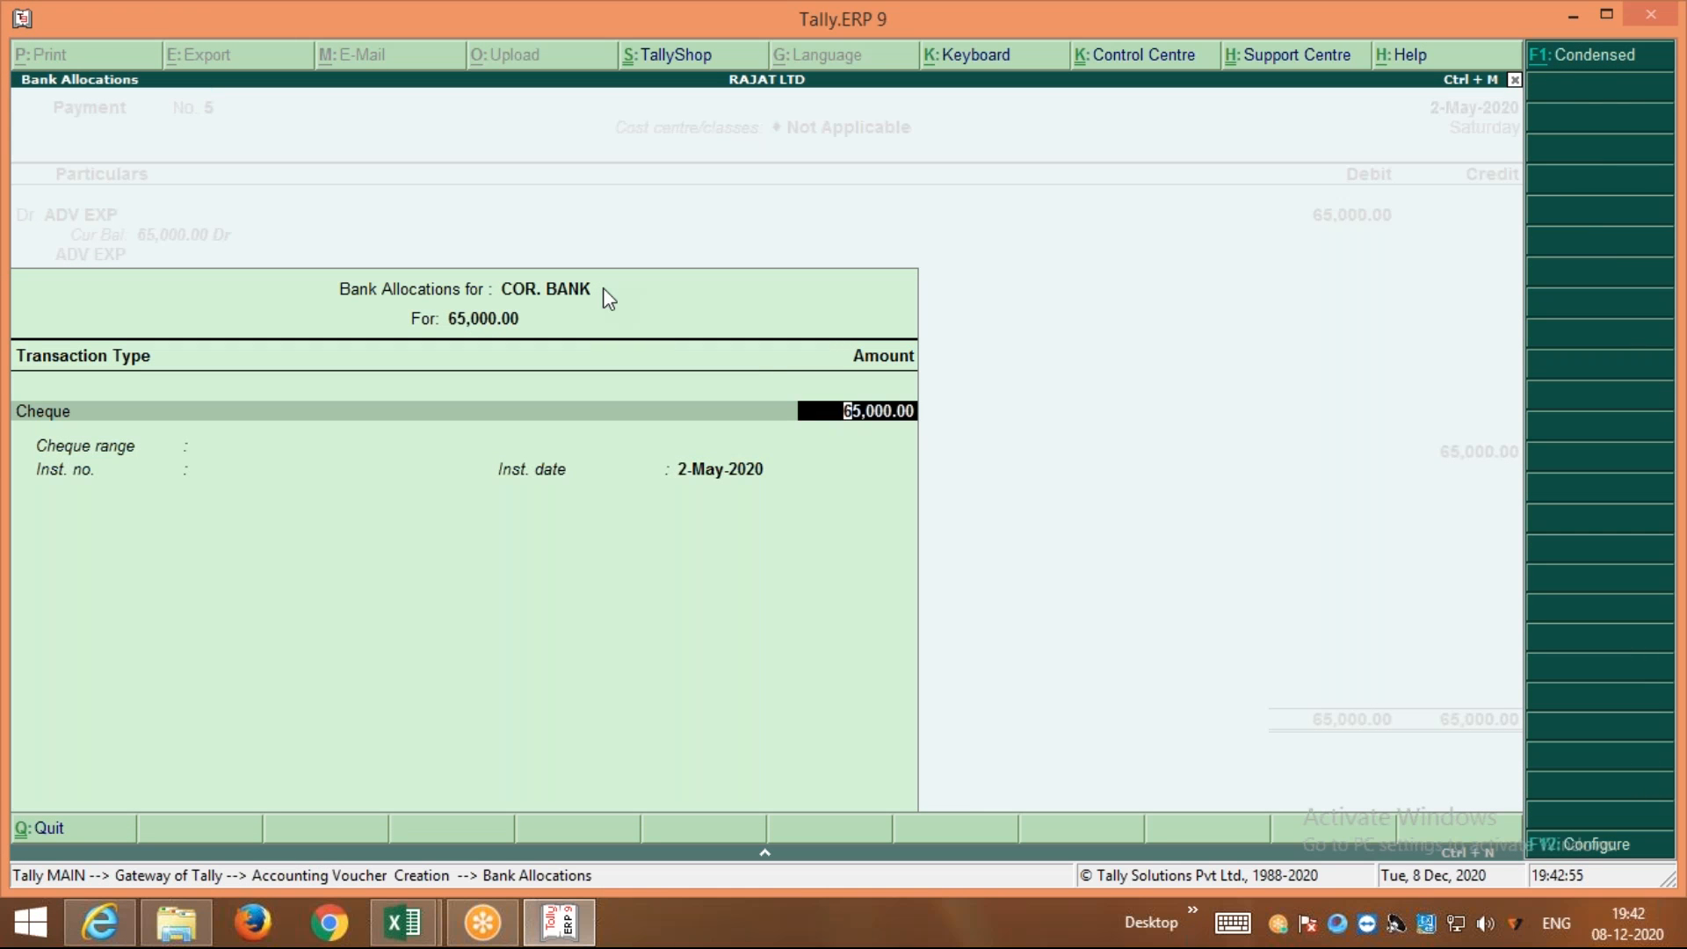
{"action": "key", "text": "Return"}
{"action": "type", "text": "885522"}
{"action": "key", "text": "Return"}
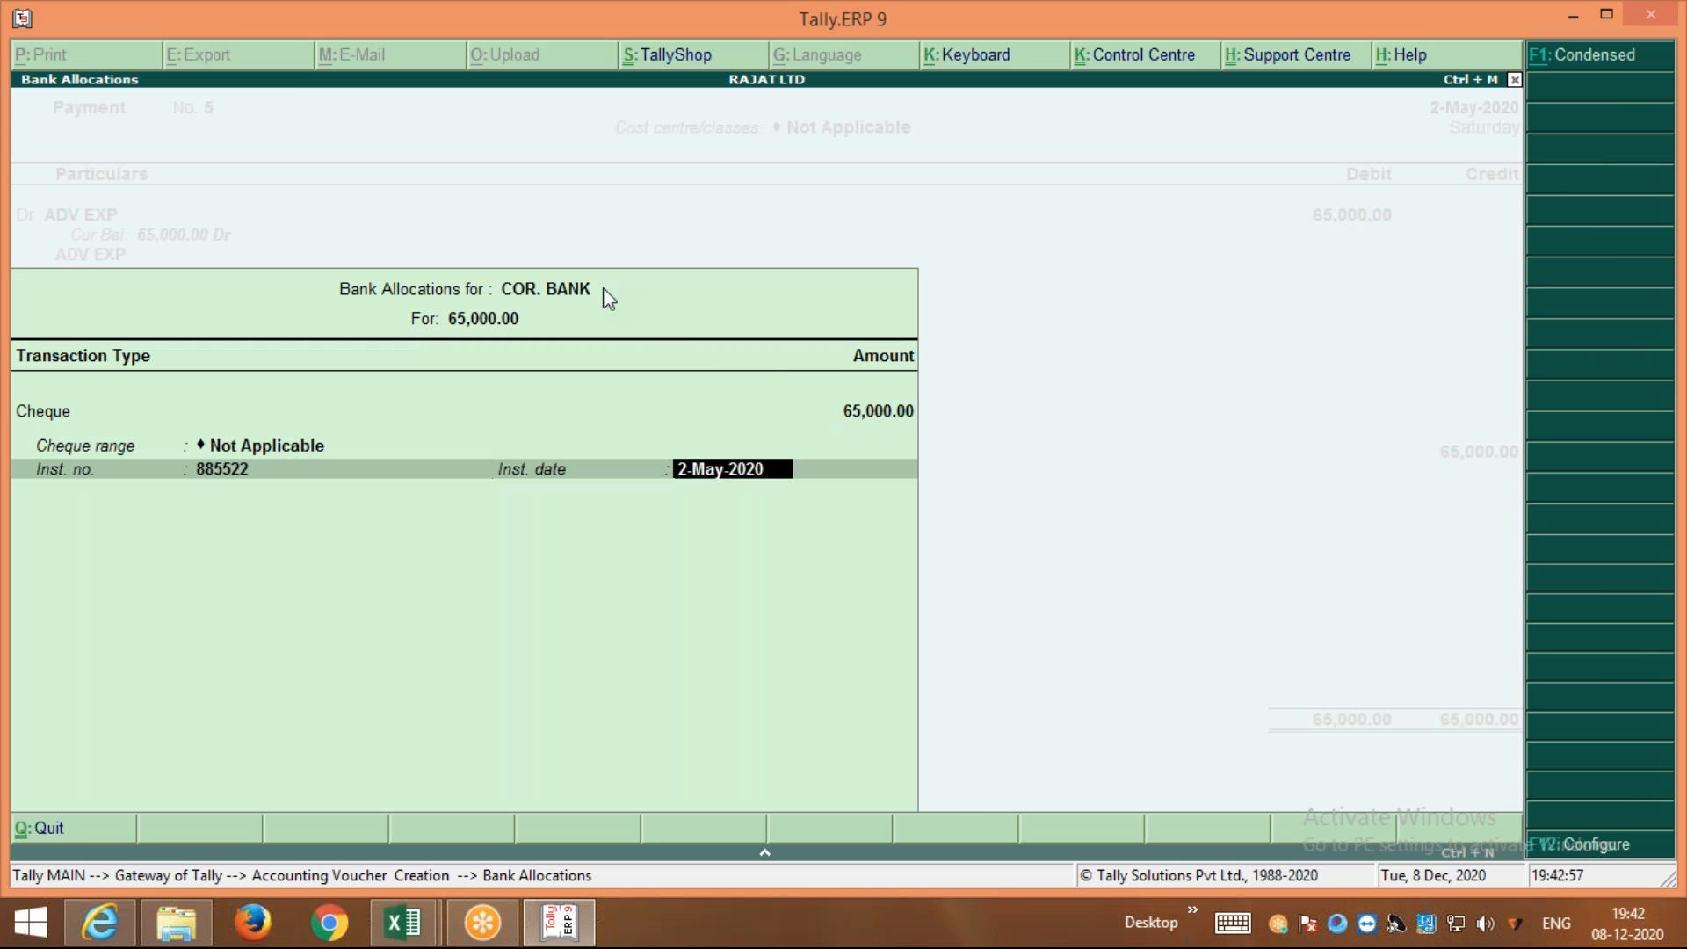
{"action": "key", "text": "Return"}
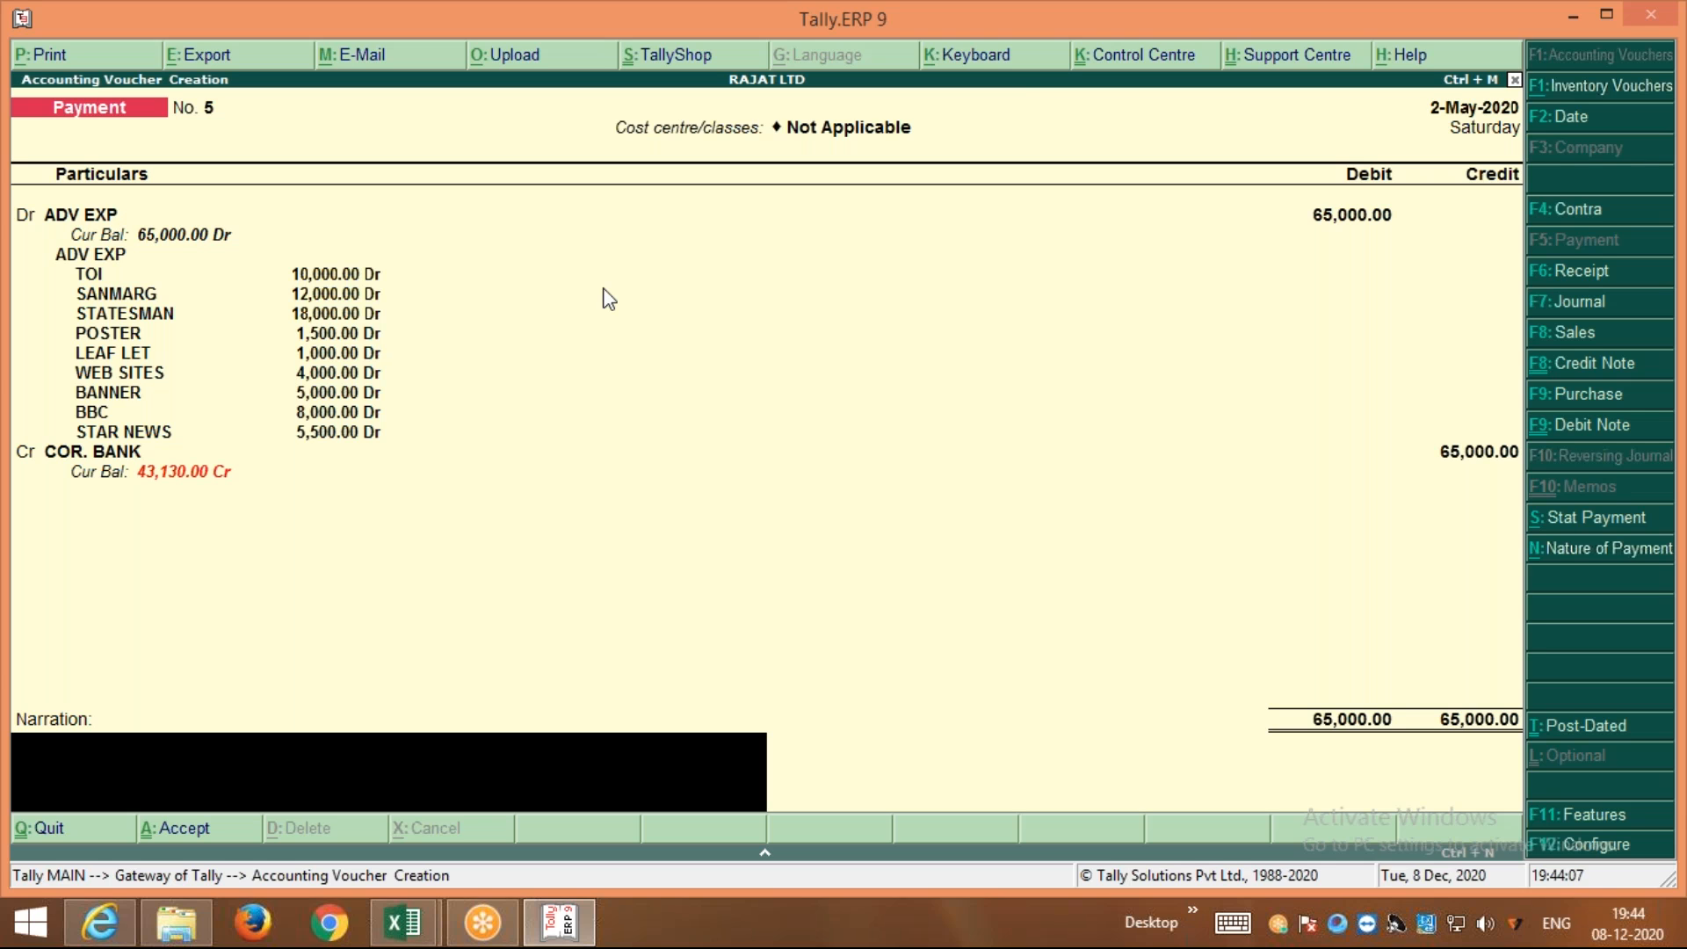
Save the payment voucher without a narration and leave voucher entry
{"action": "key", "text": "Return"}
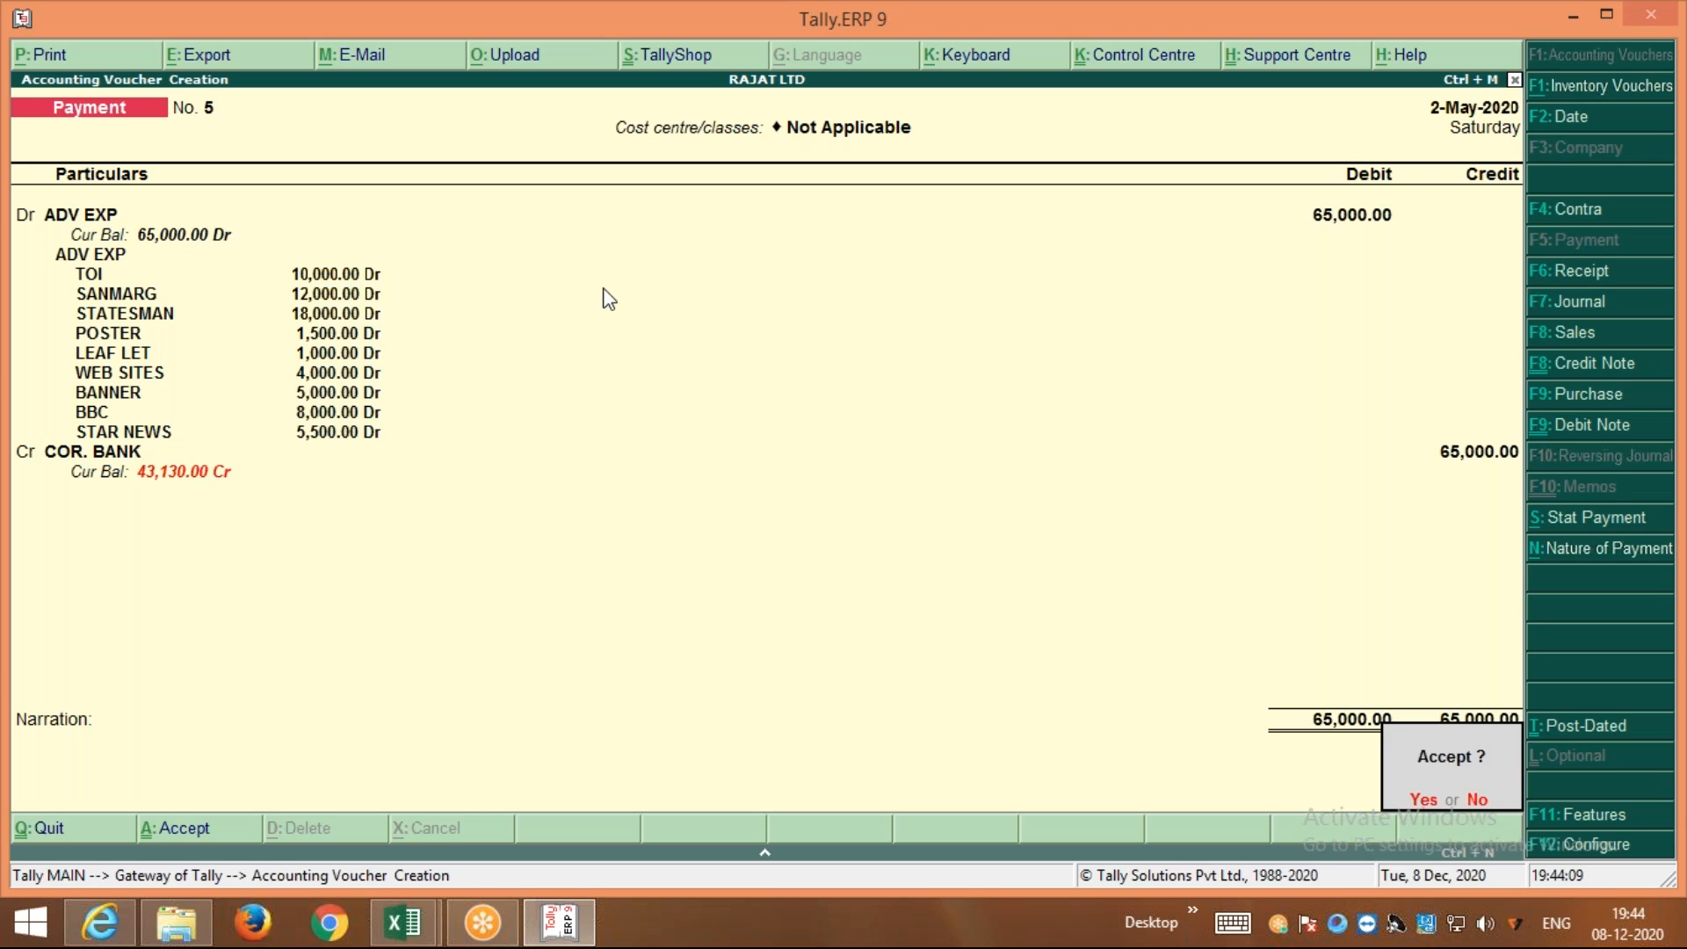
{"action": "key", "text": "Return"}
{"action": "key", "text": "Escape"}
{"action": "key", "text": "y"}
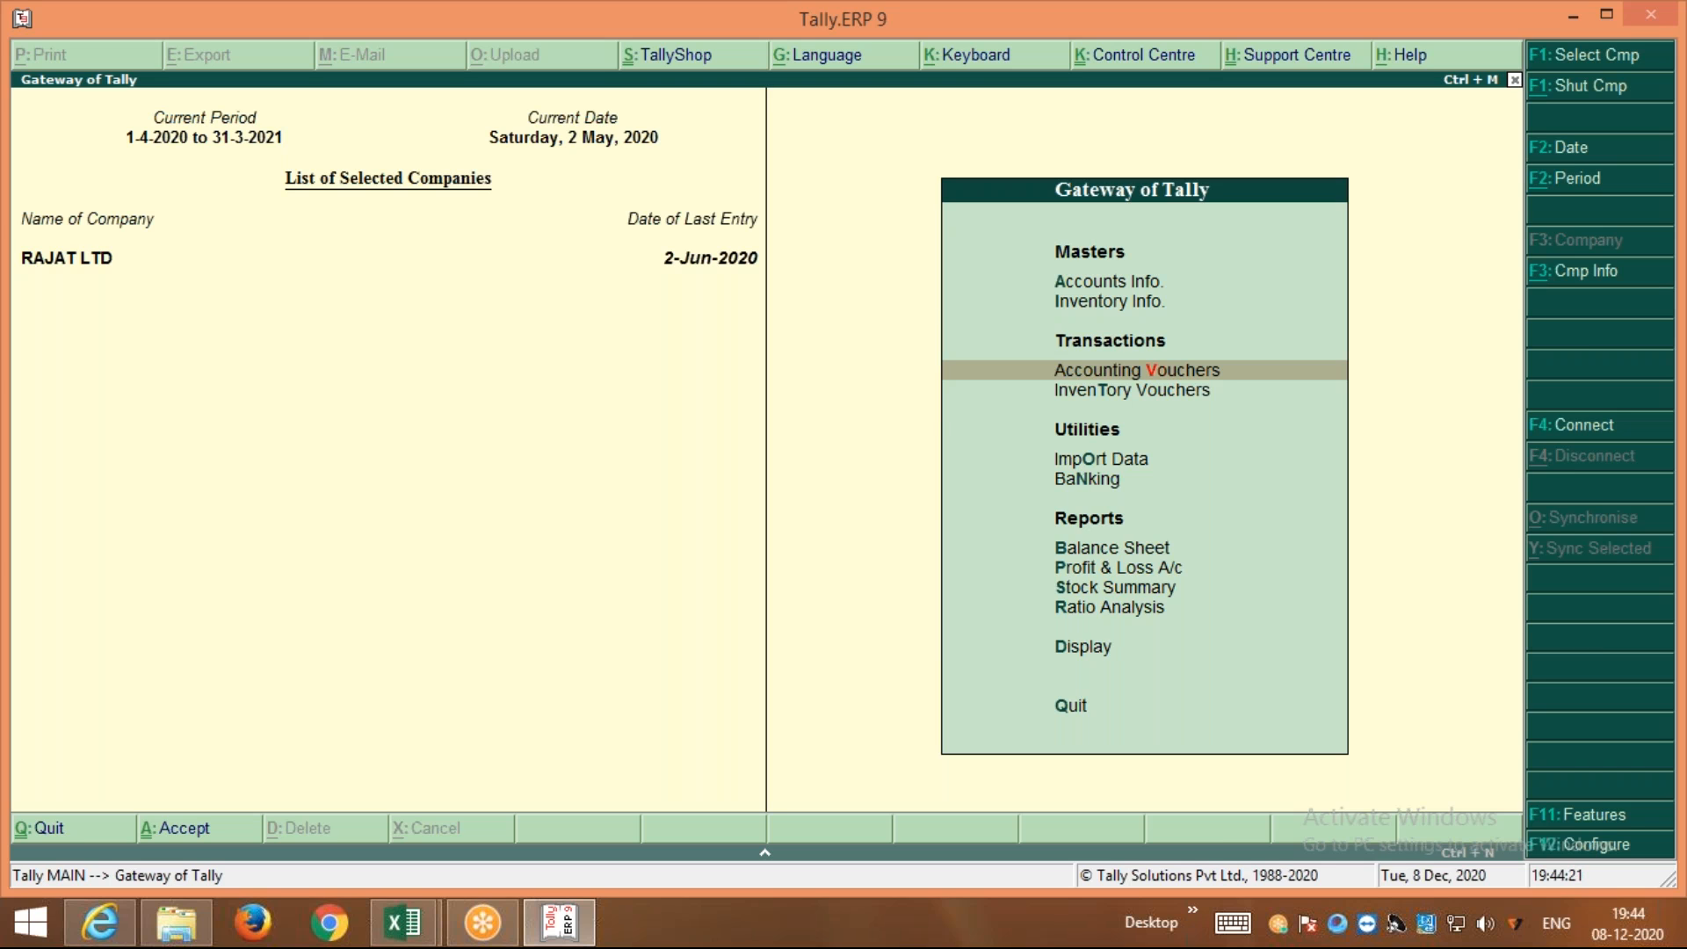
Open the Category Summary report of the cost centres from the statements of accounts
{"action": "key", "text": "d"}
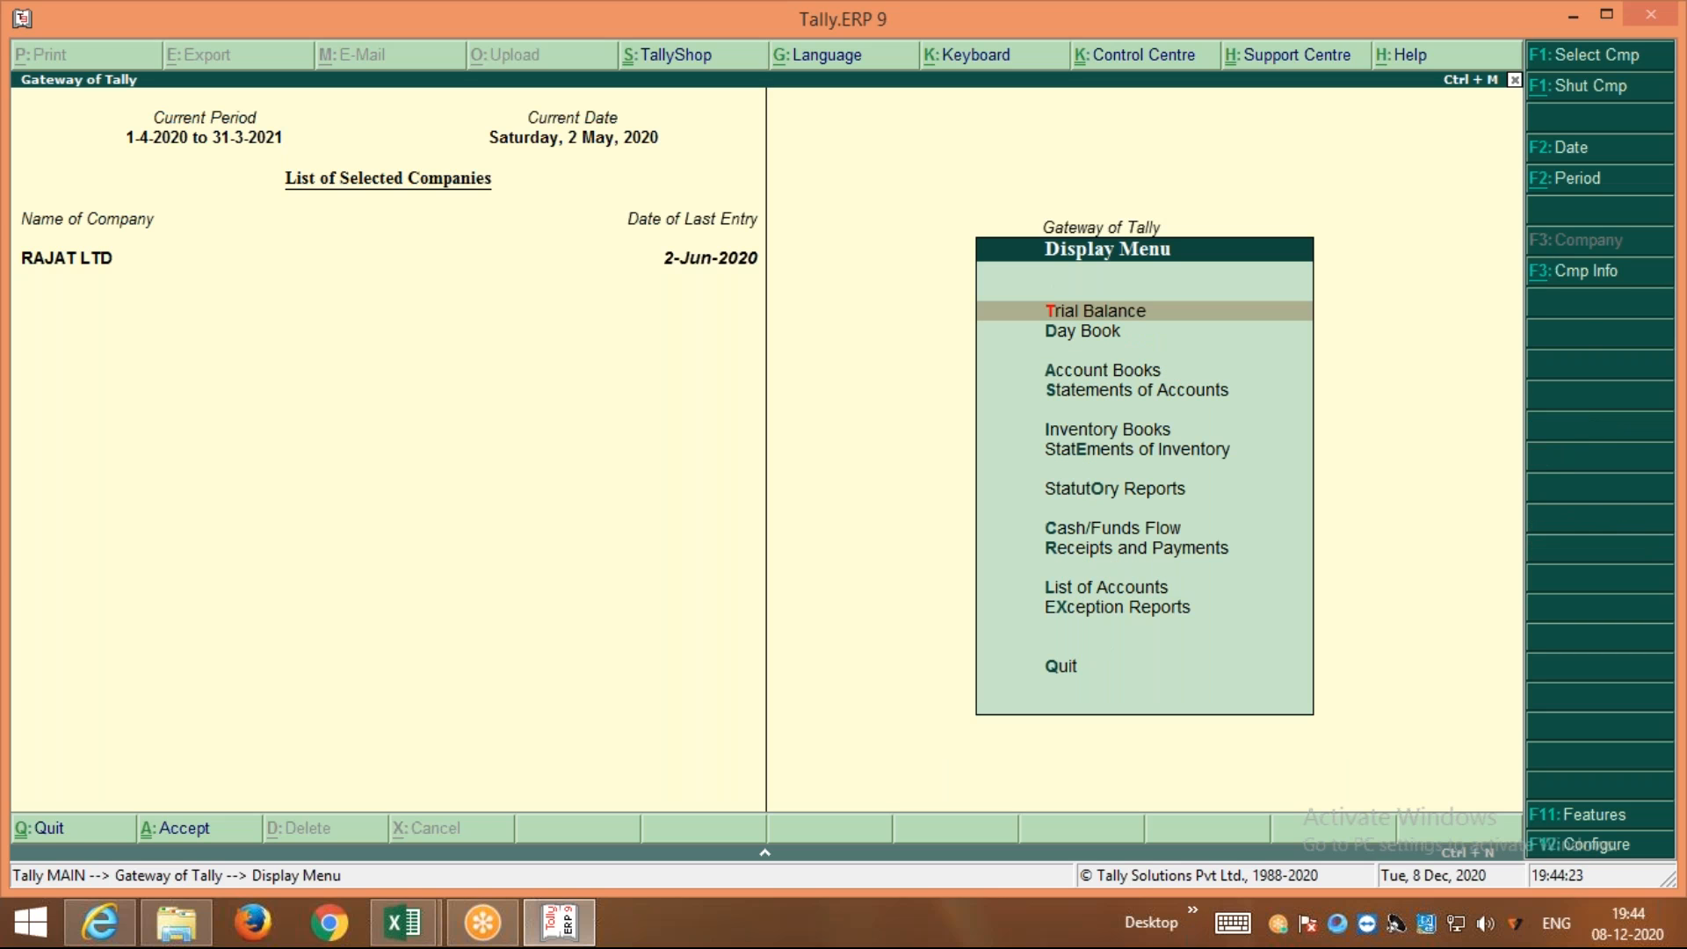
{"action": "key", "text": "Down"}
{"action": "key", "text": "Down"}
{"action": "key", "text": "Down"}
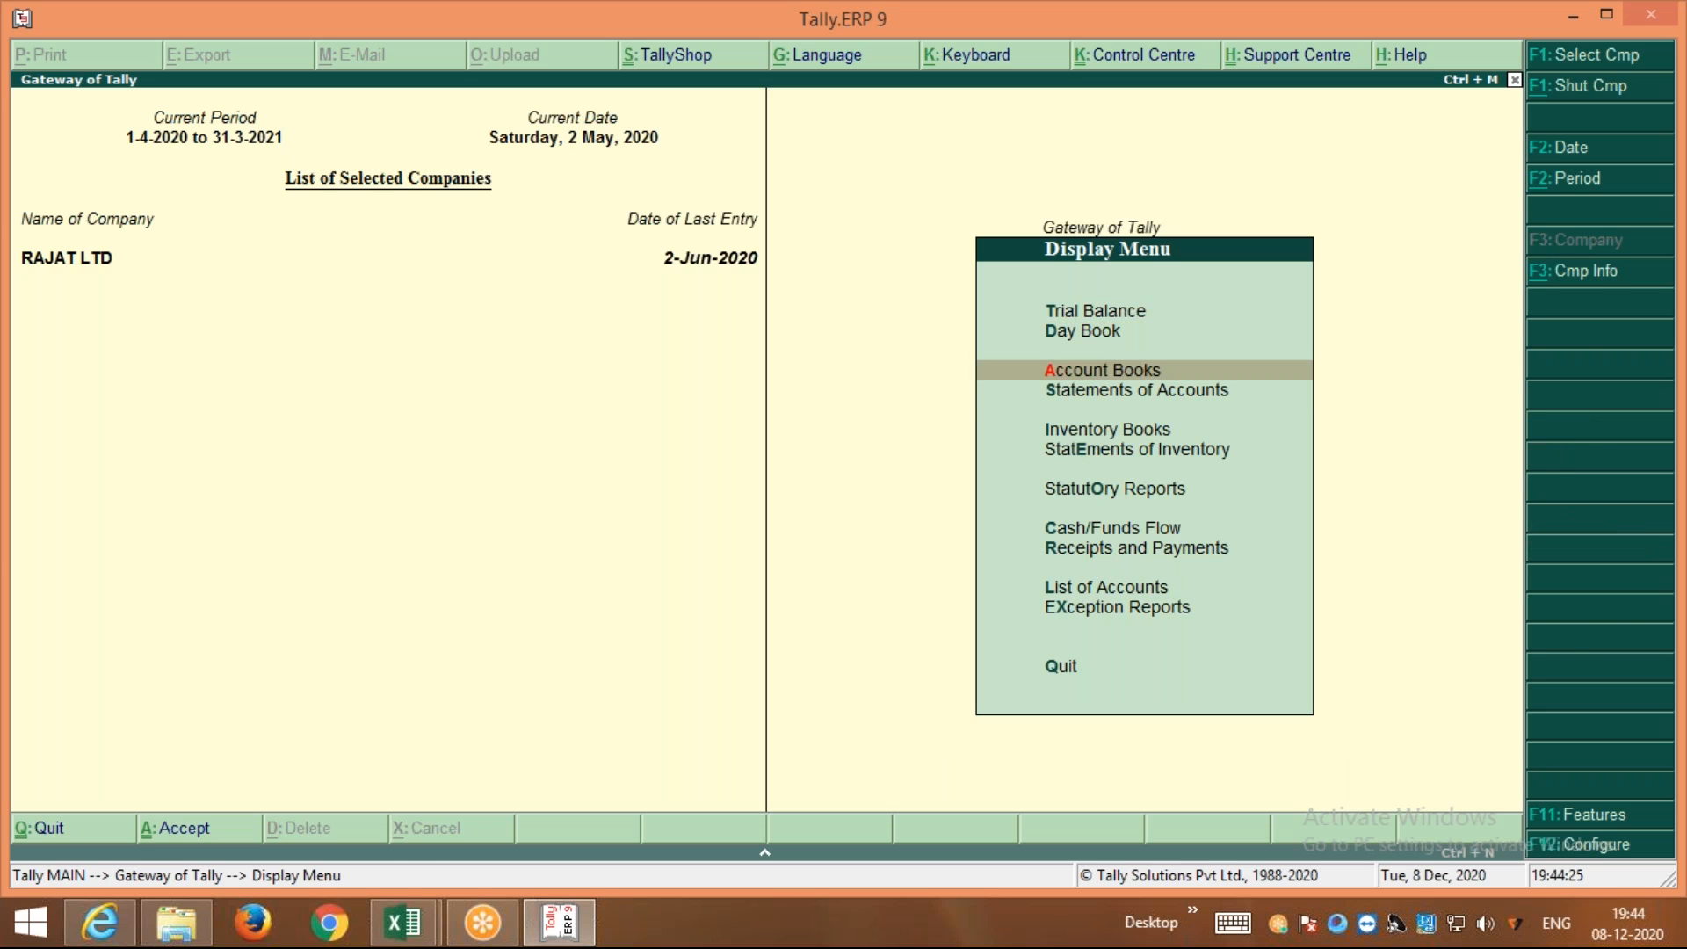
{"action": "key", "text": "Return"}
{"action": "key", "text": "Down"}
{"action": "key", "text": "Down"}
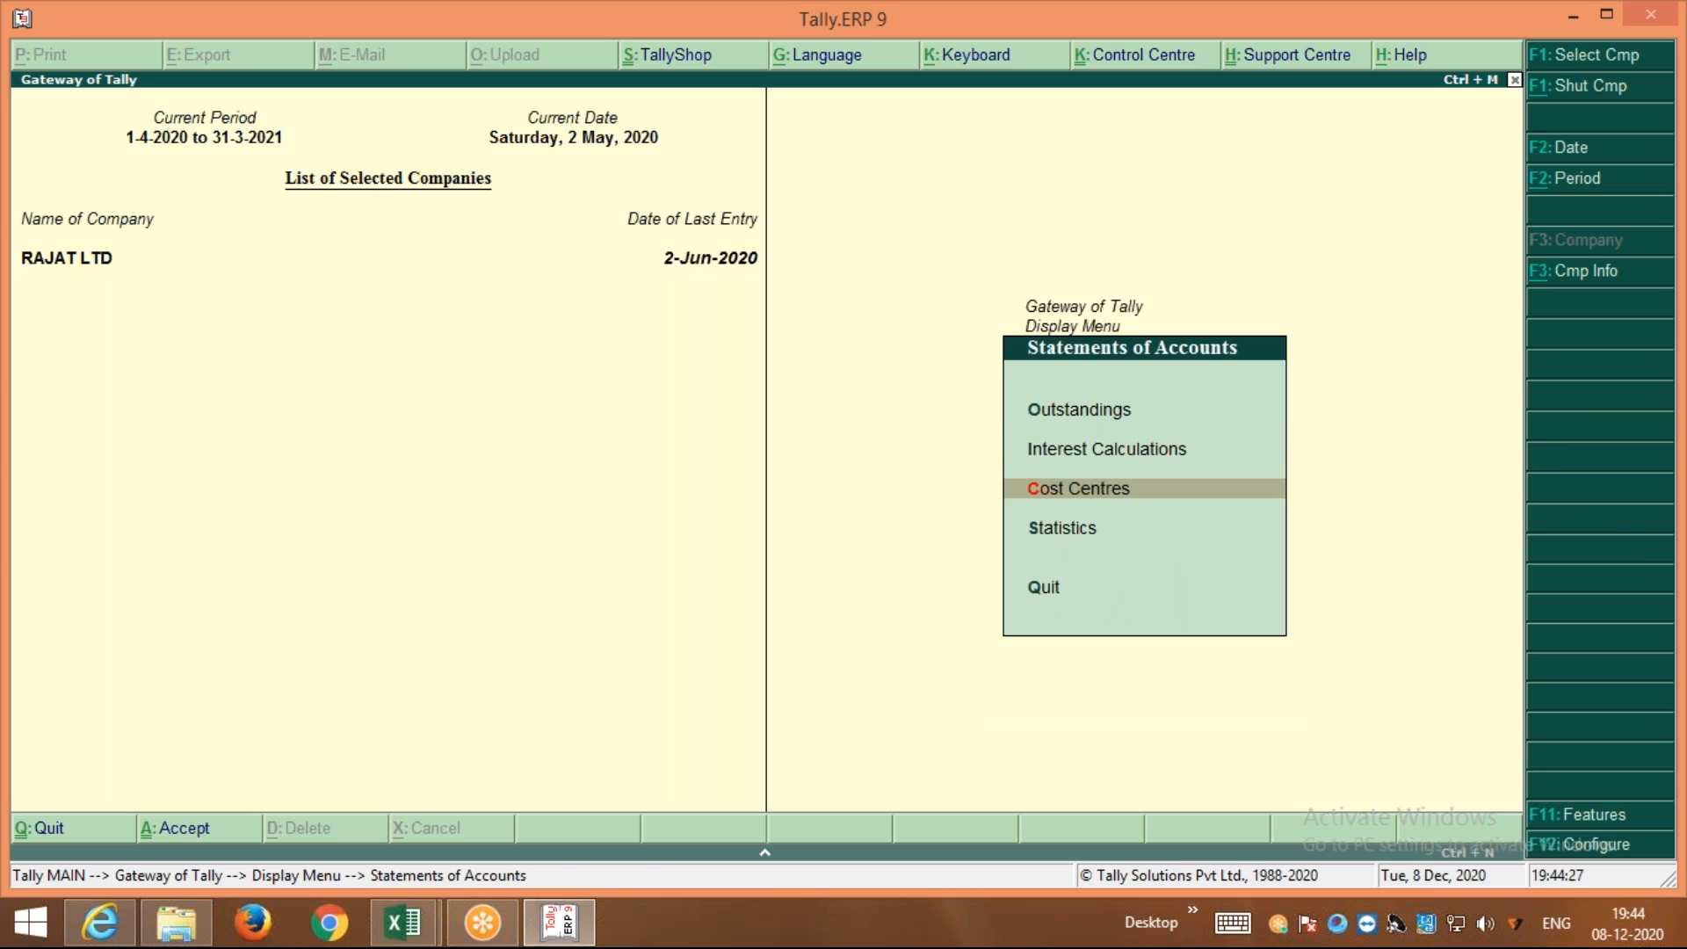
{"action": "key", "text": "Return"}
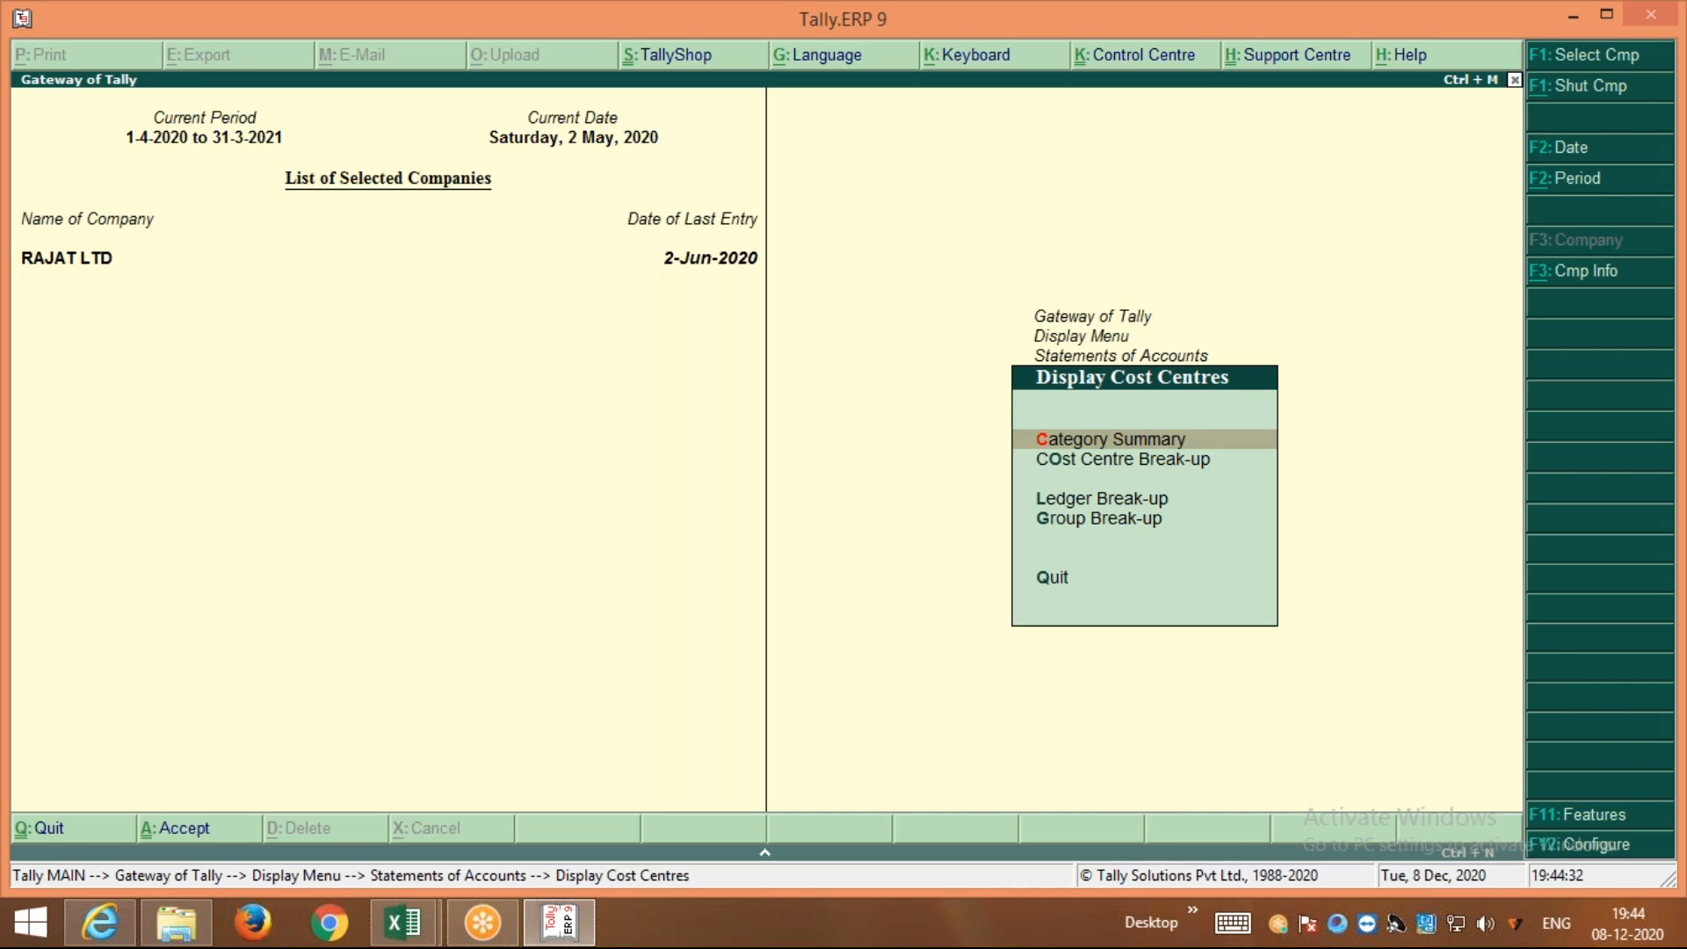
{"action": "key", "text": "Return"}
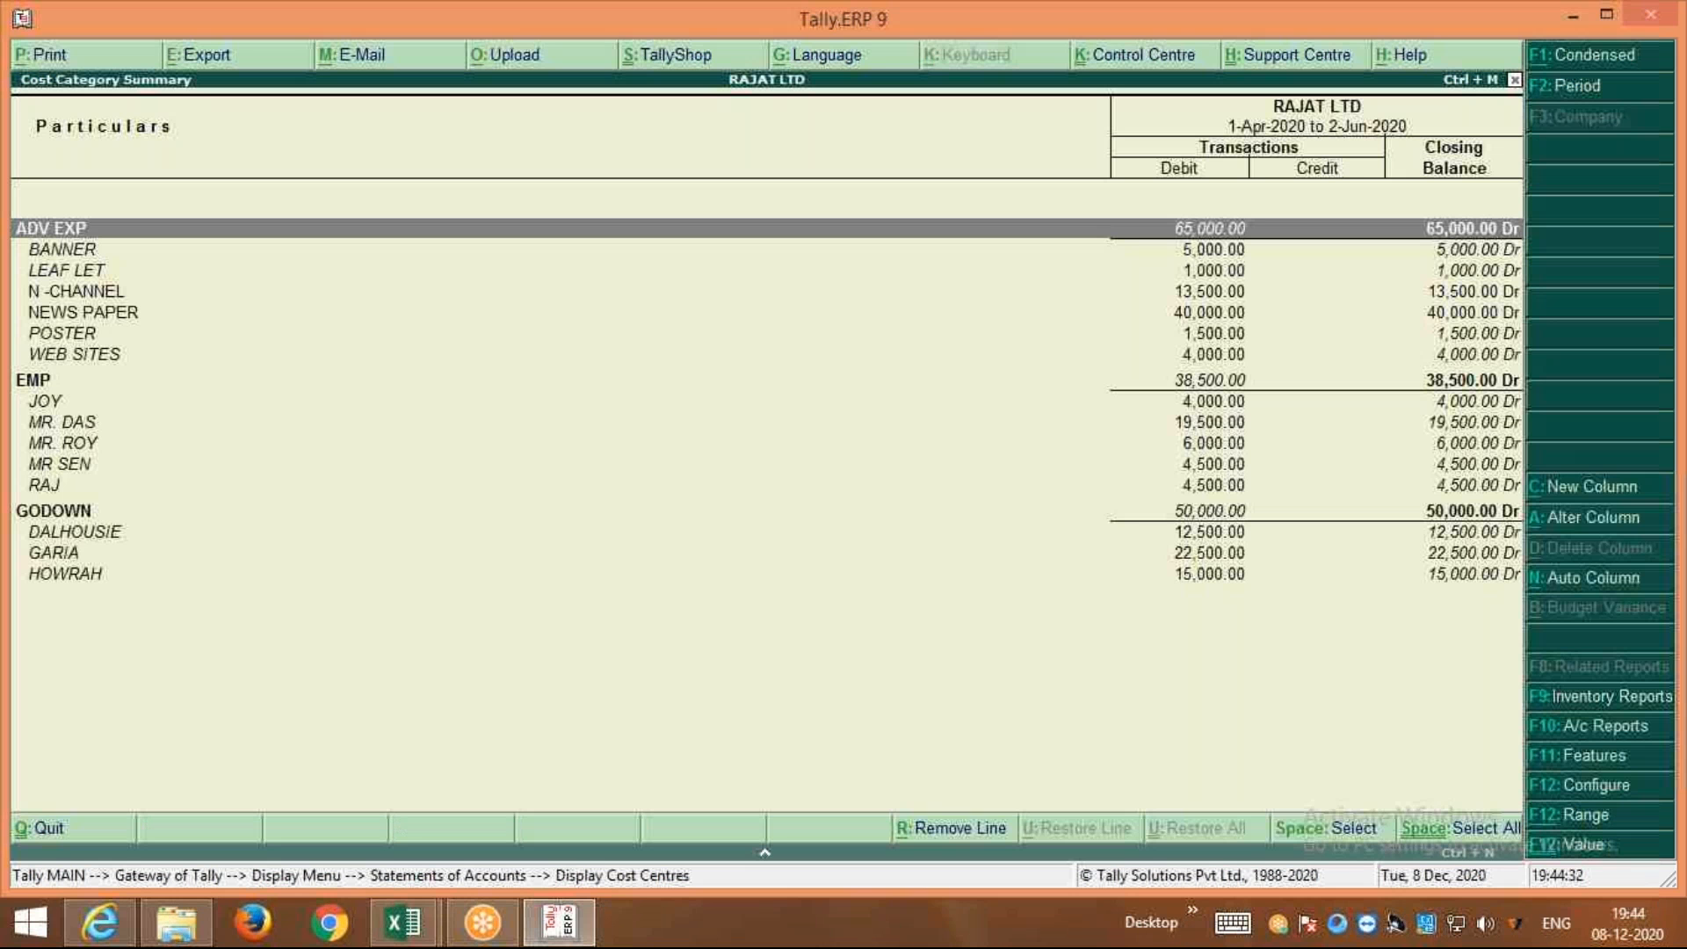
Examine the cost centres under NEWS PAPER in the ADV EXP category and return to the category summary
{"action": "left_click", "coordinate": [58, 314]}
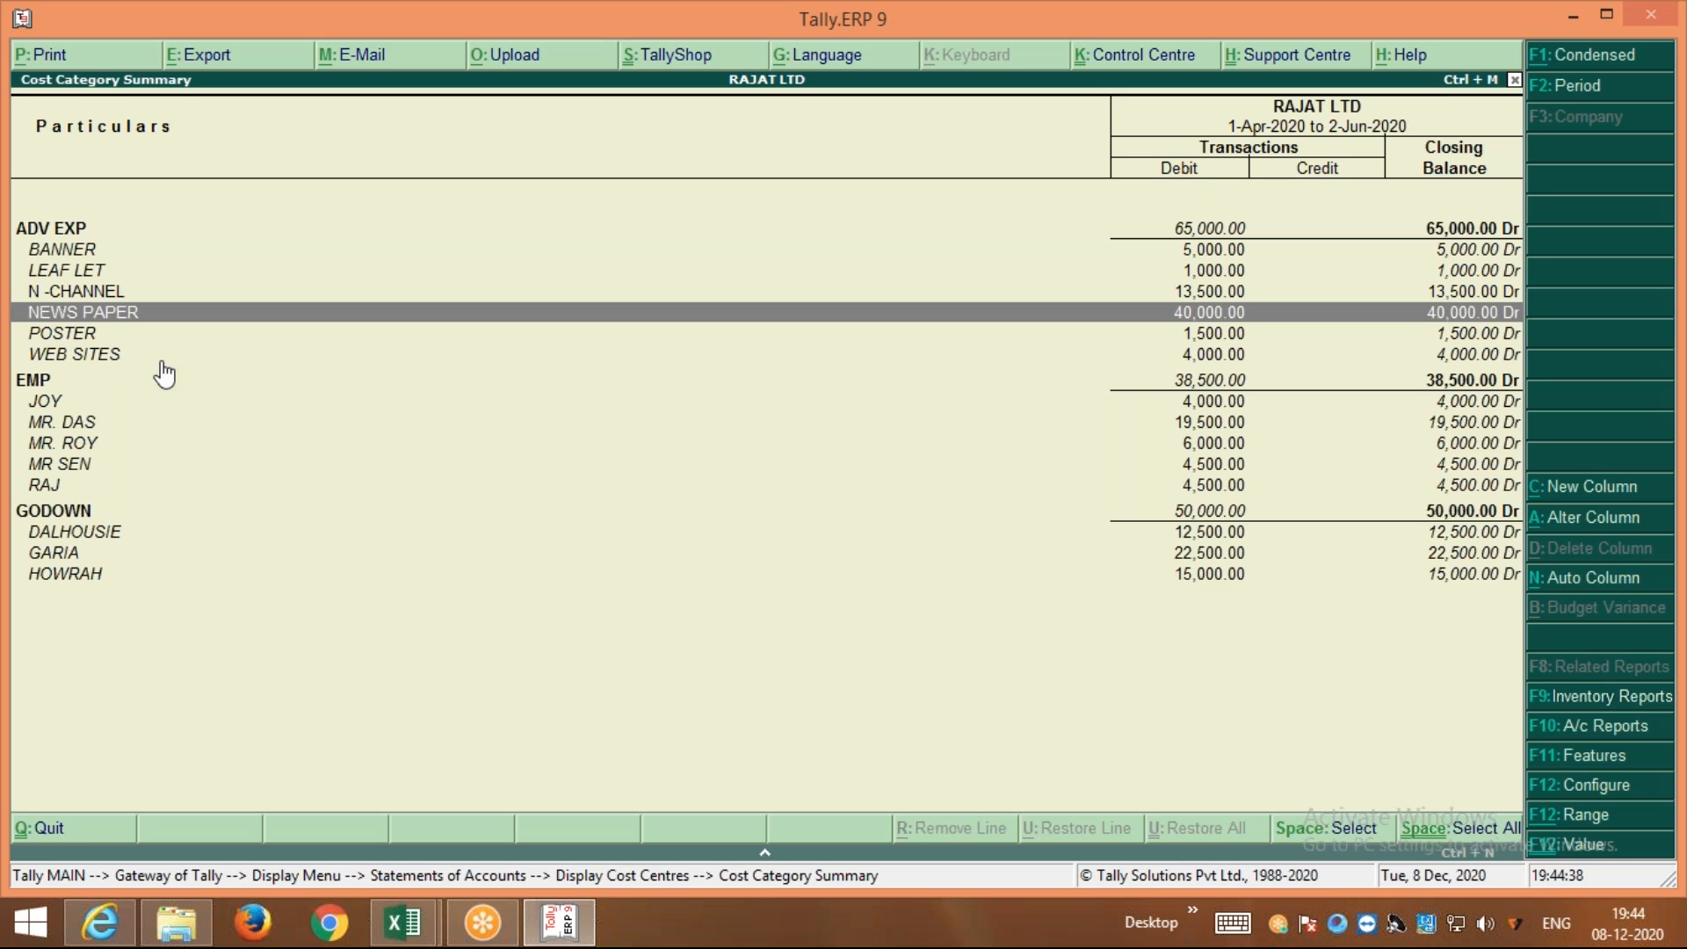
{"action": "key", "text": "Return"}
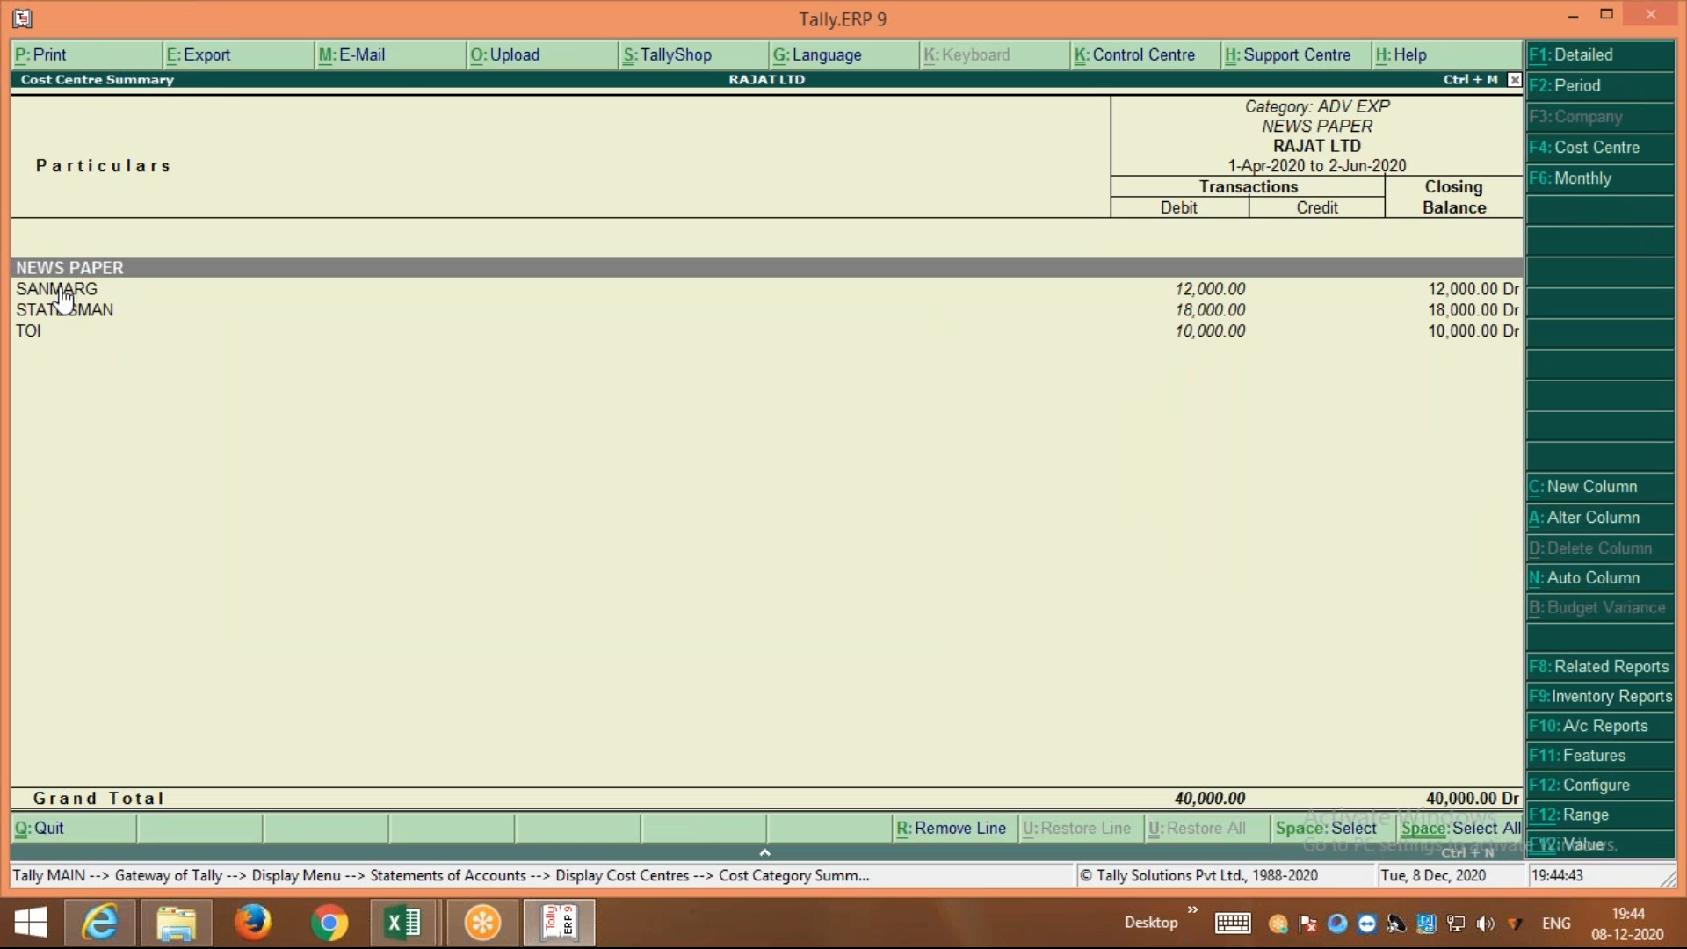
{"action": "key", "text": "Down"}
{"action": "key", "text": "Down"}
{"action": "key", "text": "Down"}
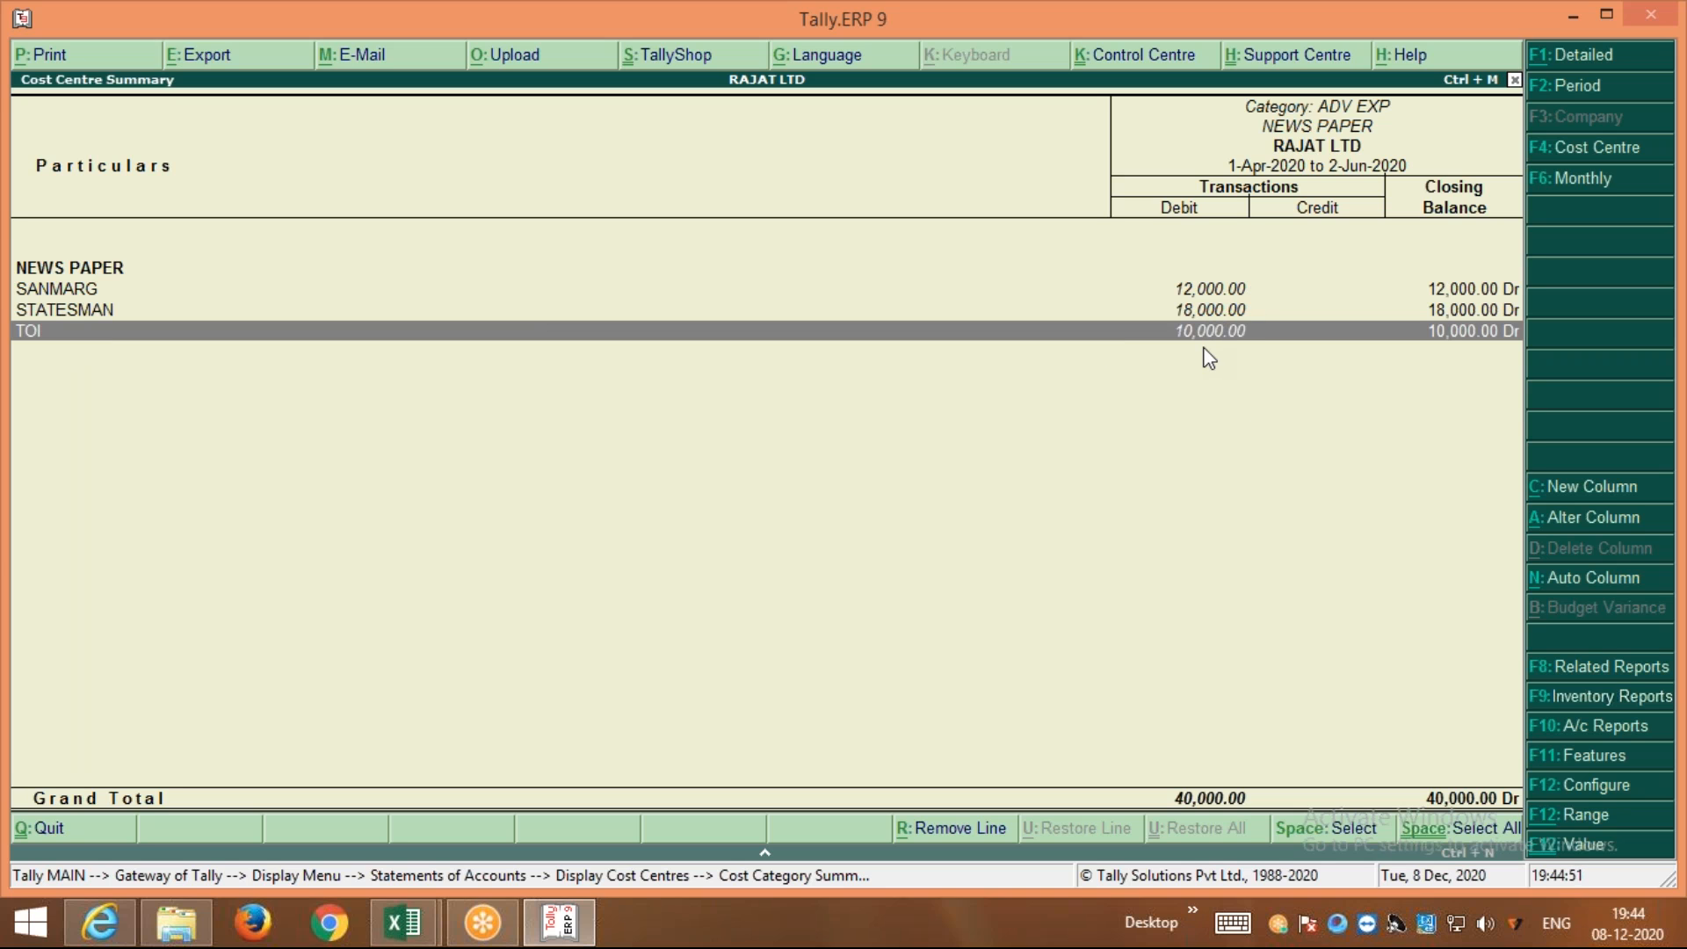
{"action": "key", "text": "Escape"}
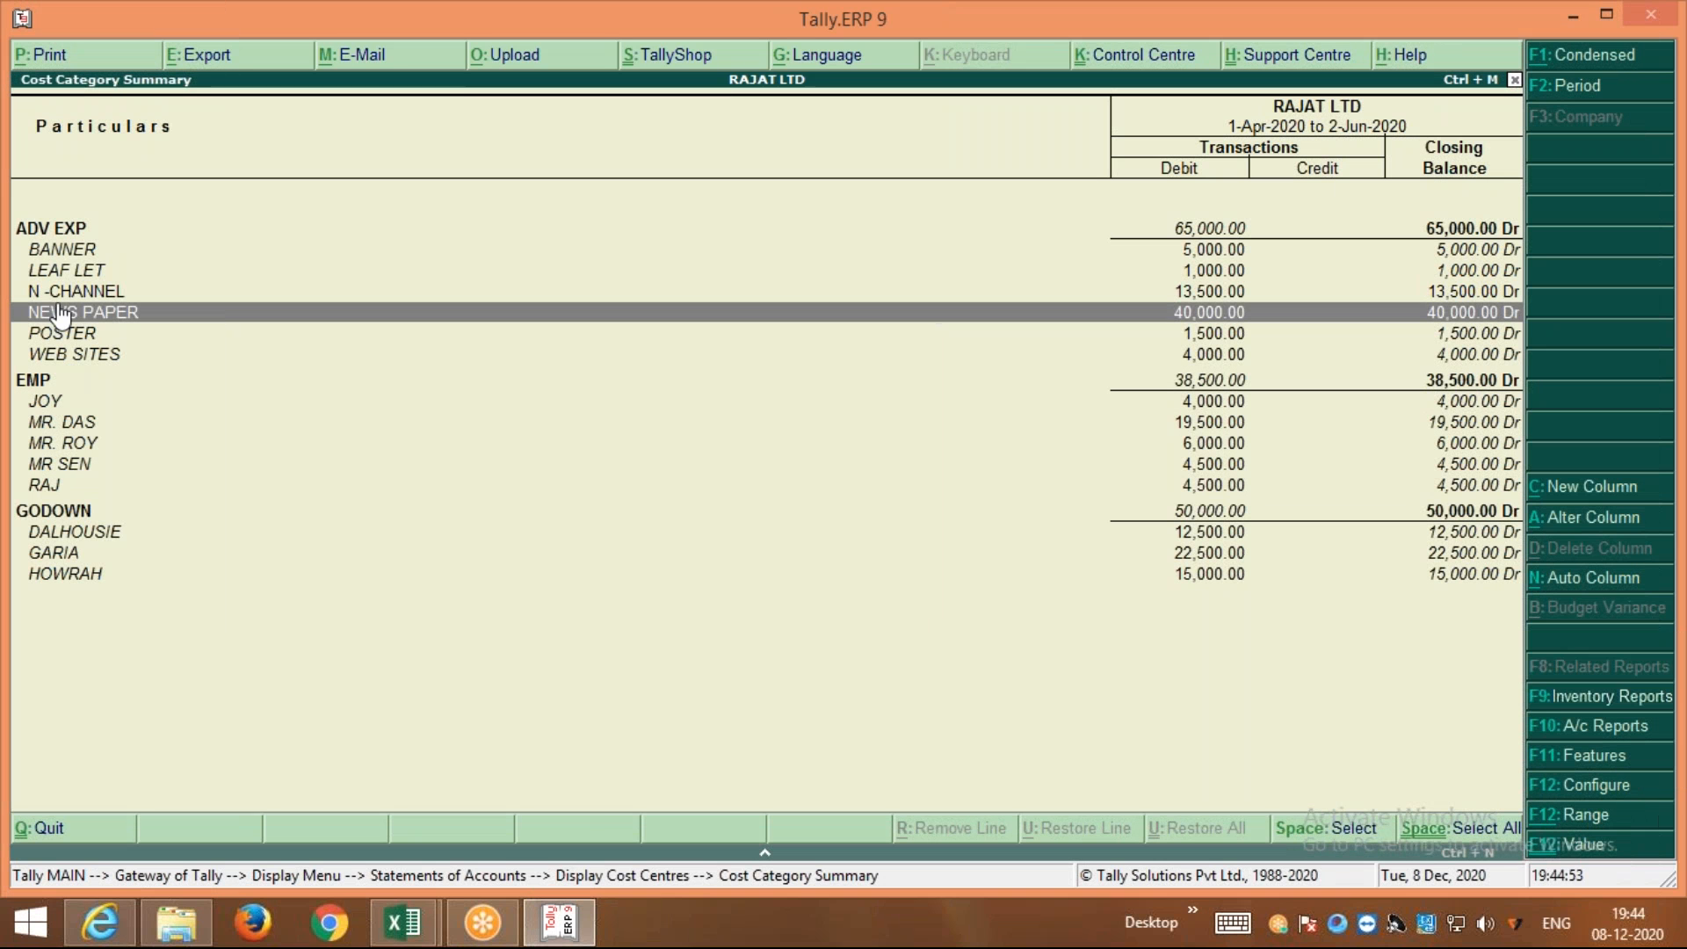
Examine the cost centres under N -CHANNEL in the ADV EXP category and return to the category summary
{"action": "key", "text": "Up"}
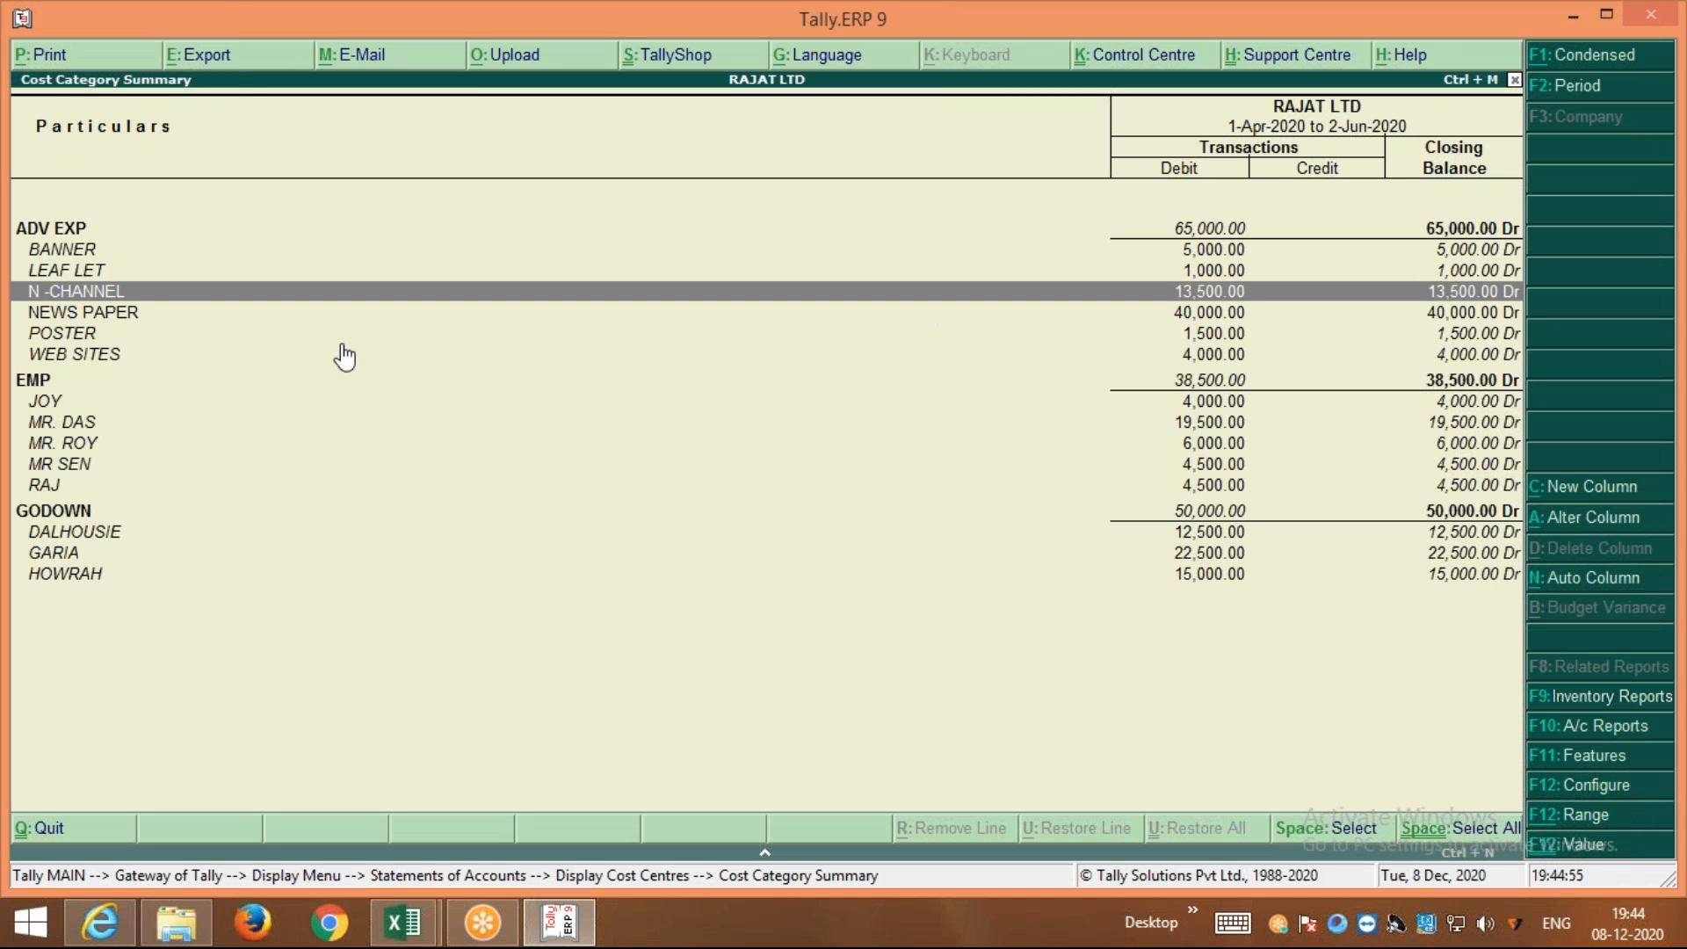
{"action": "key", "text": "Return"}
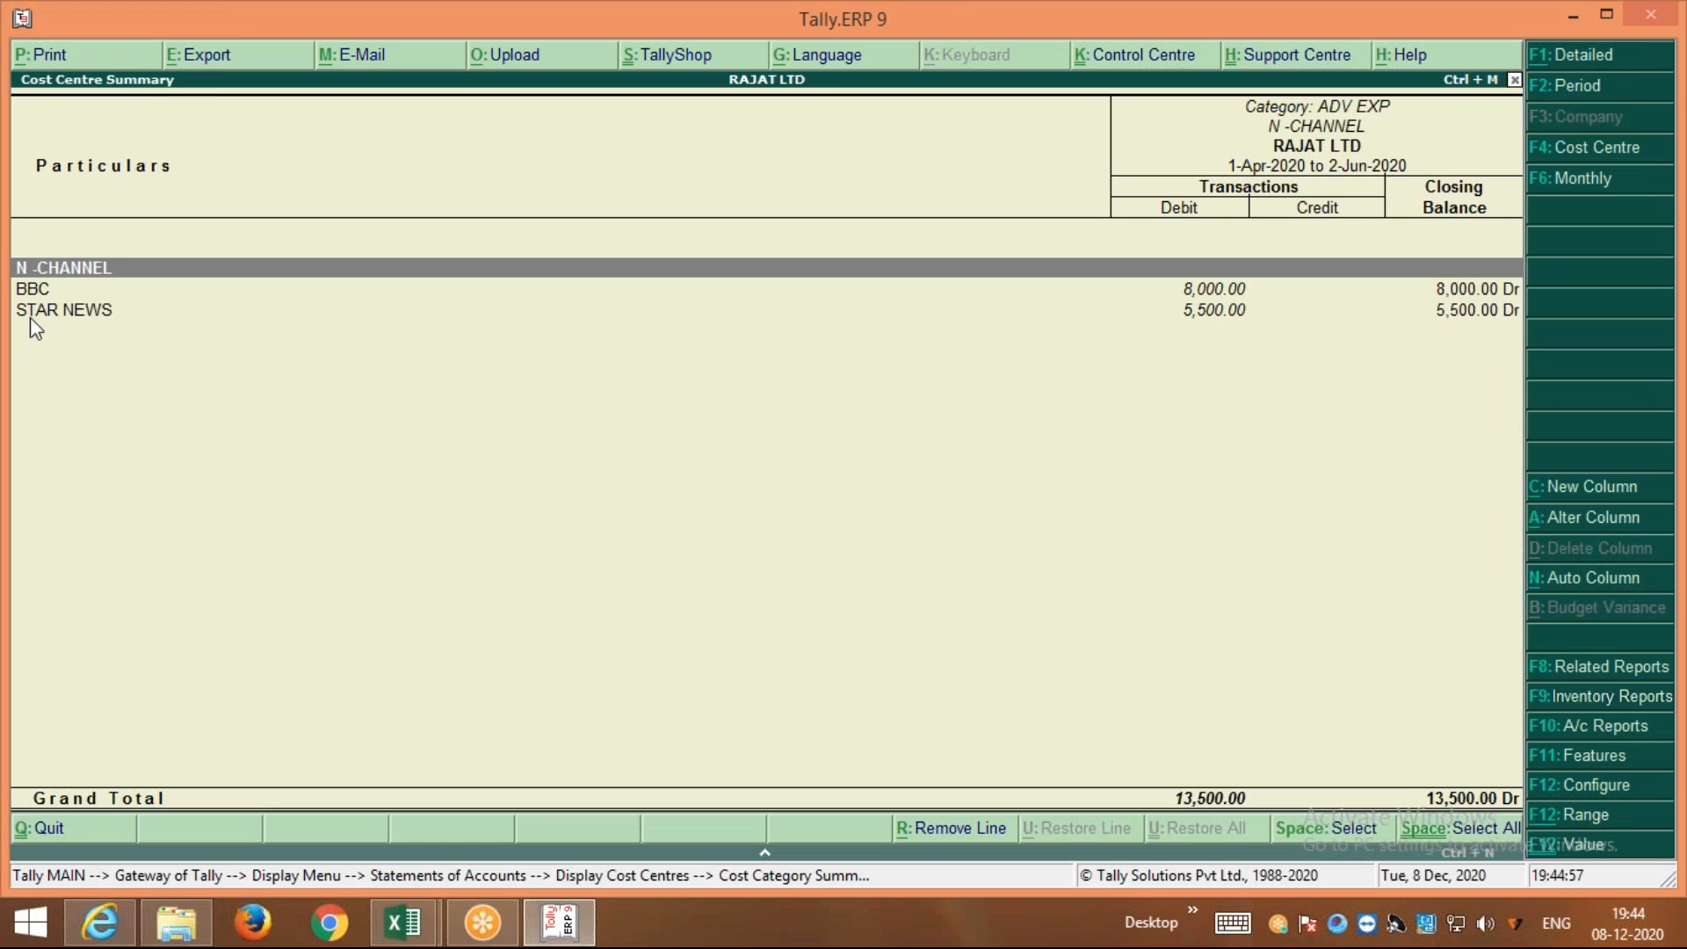
{"action": "key", "text": "Down"}
{"action": "key", "text": "Down"}
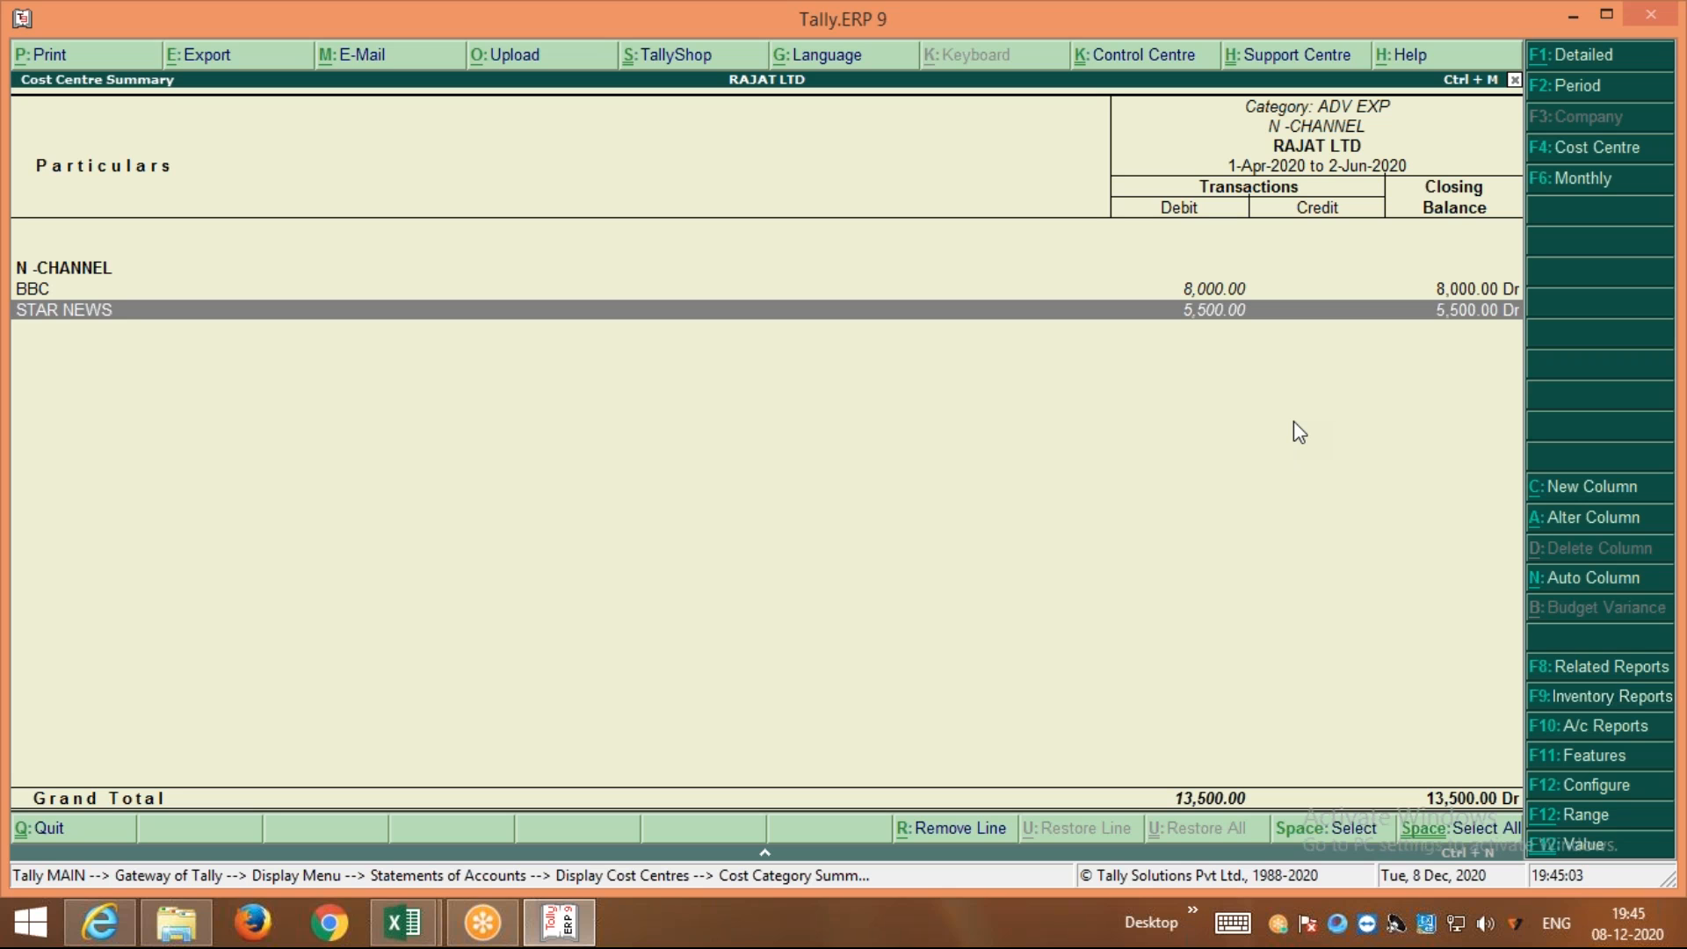
{"action": "key", "text": "Escape"}
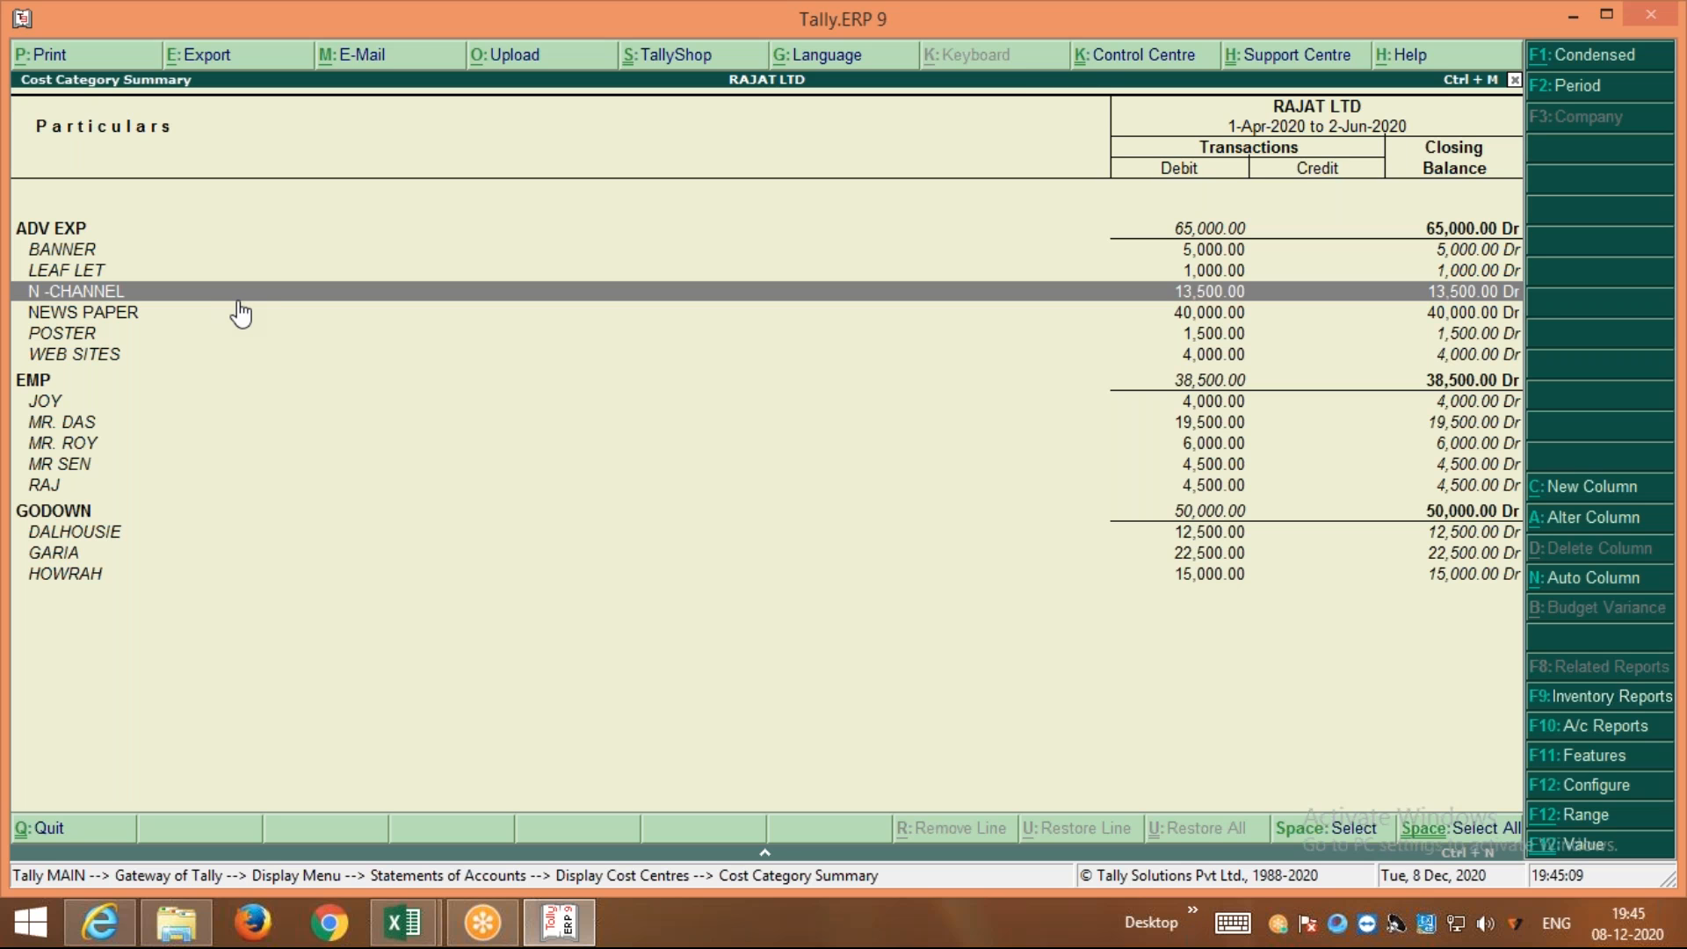
Review the BBC and STAR NEWS lines of N -CHANNEL again and leave the cost centre reports for the Display Menu
{"action": "key", "text": "Return"}
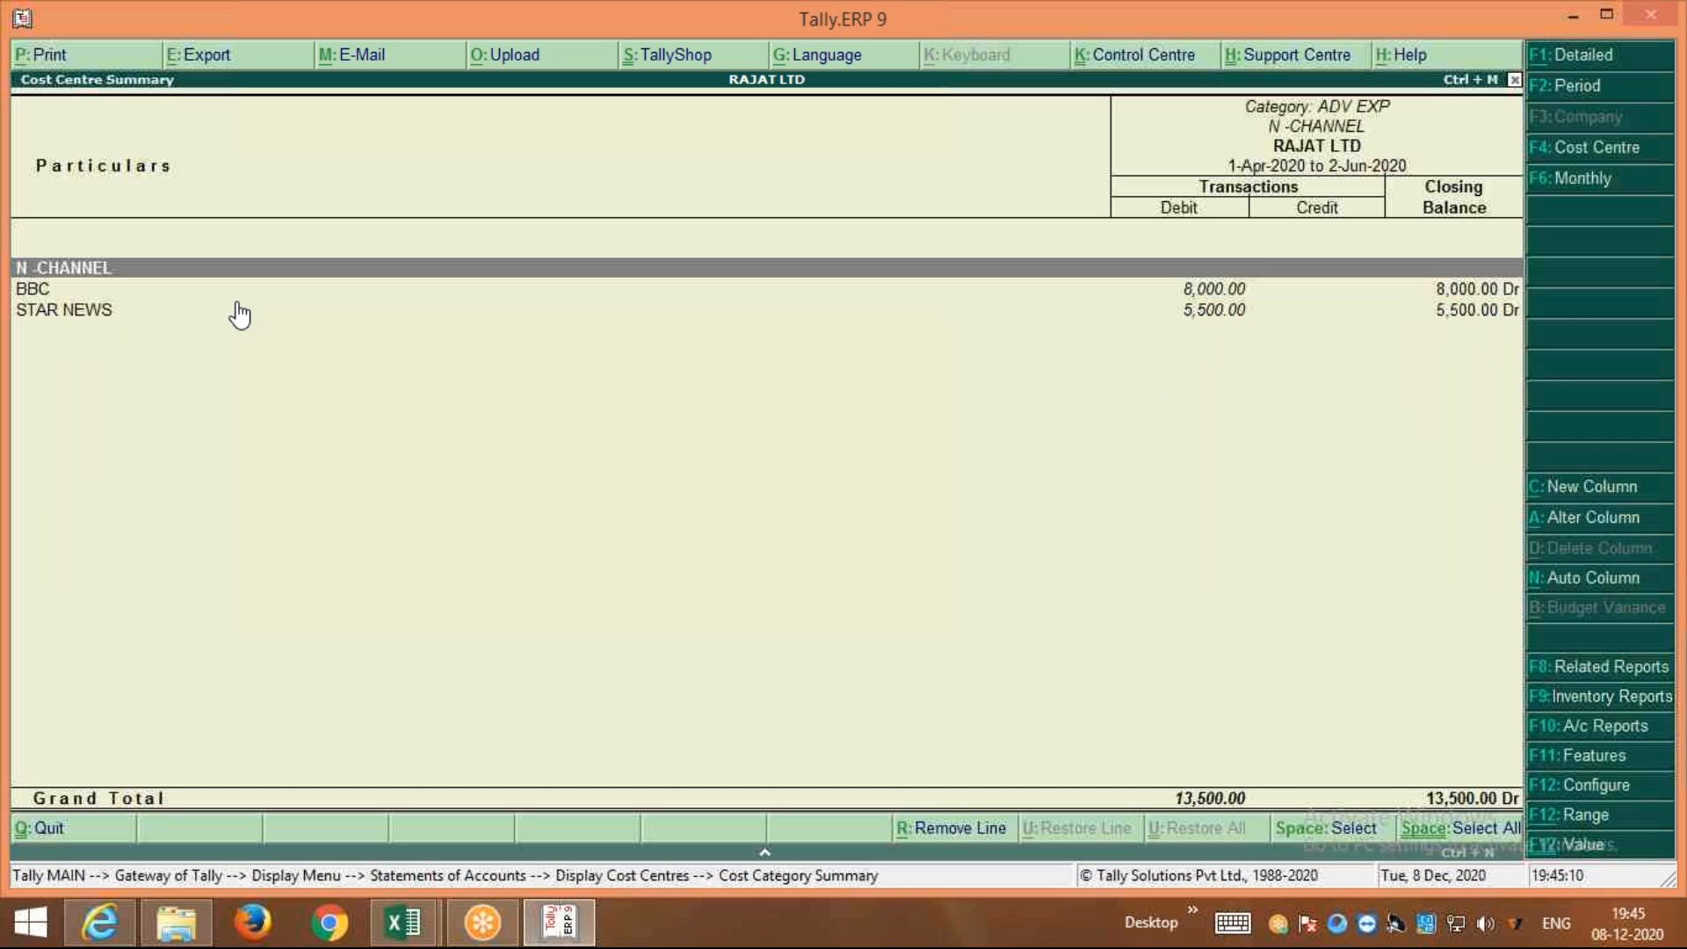
{"action": "left_click", "coordinate": [39, 294]}
{"action": "left_click", "coordinate": [361, 317]}
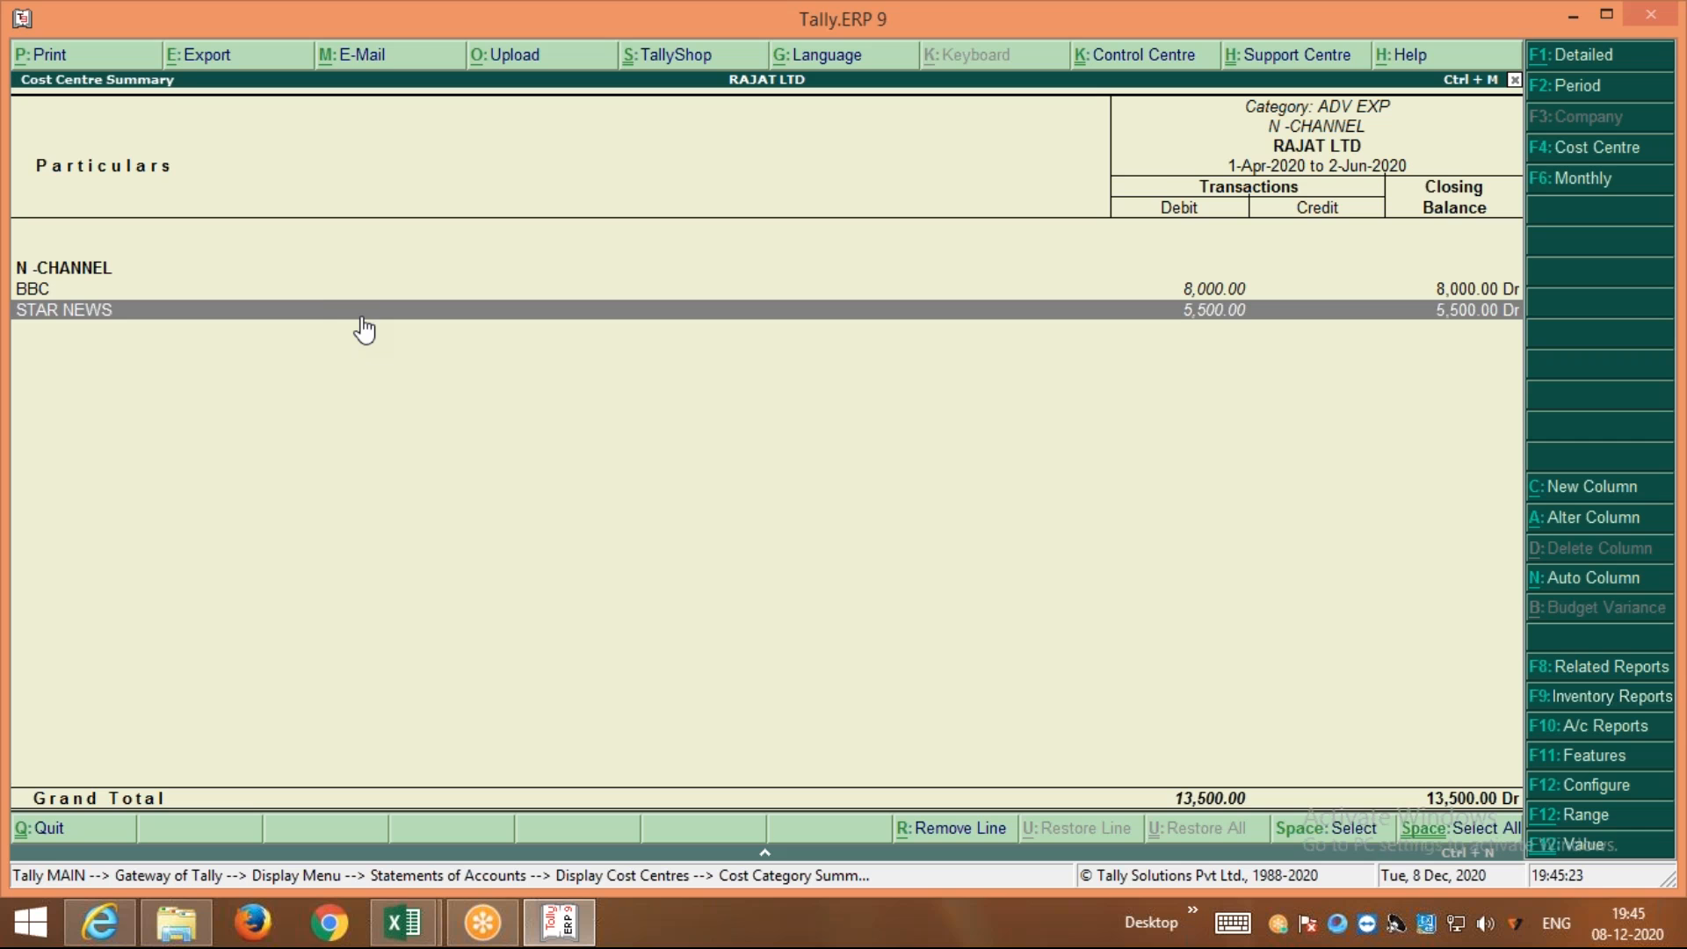
{"action": "key", "text": "Escape"}
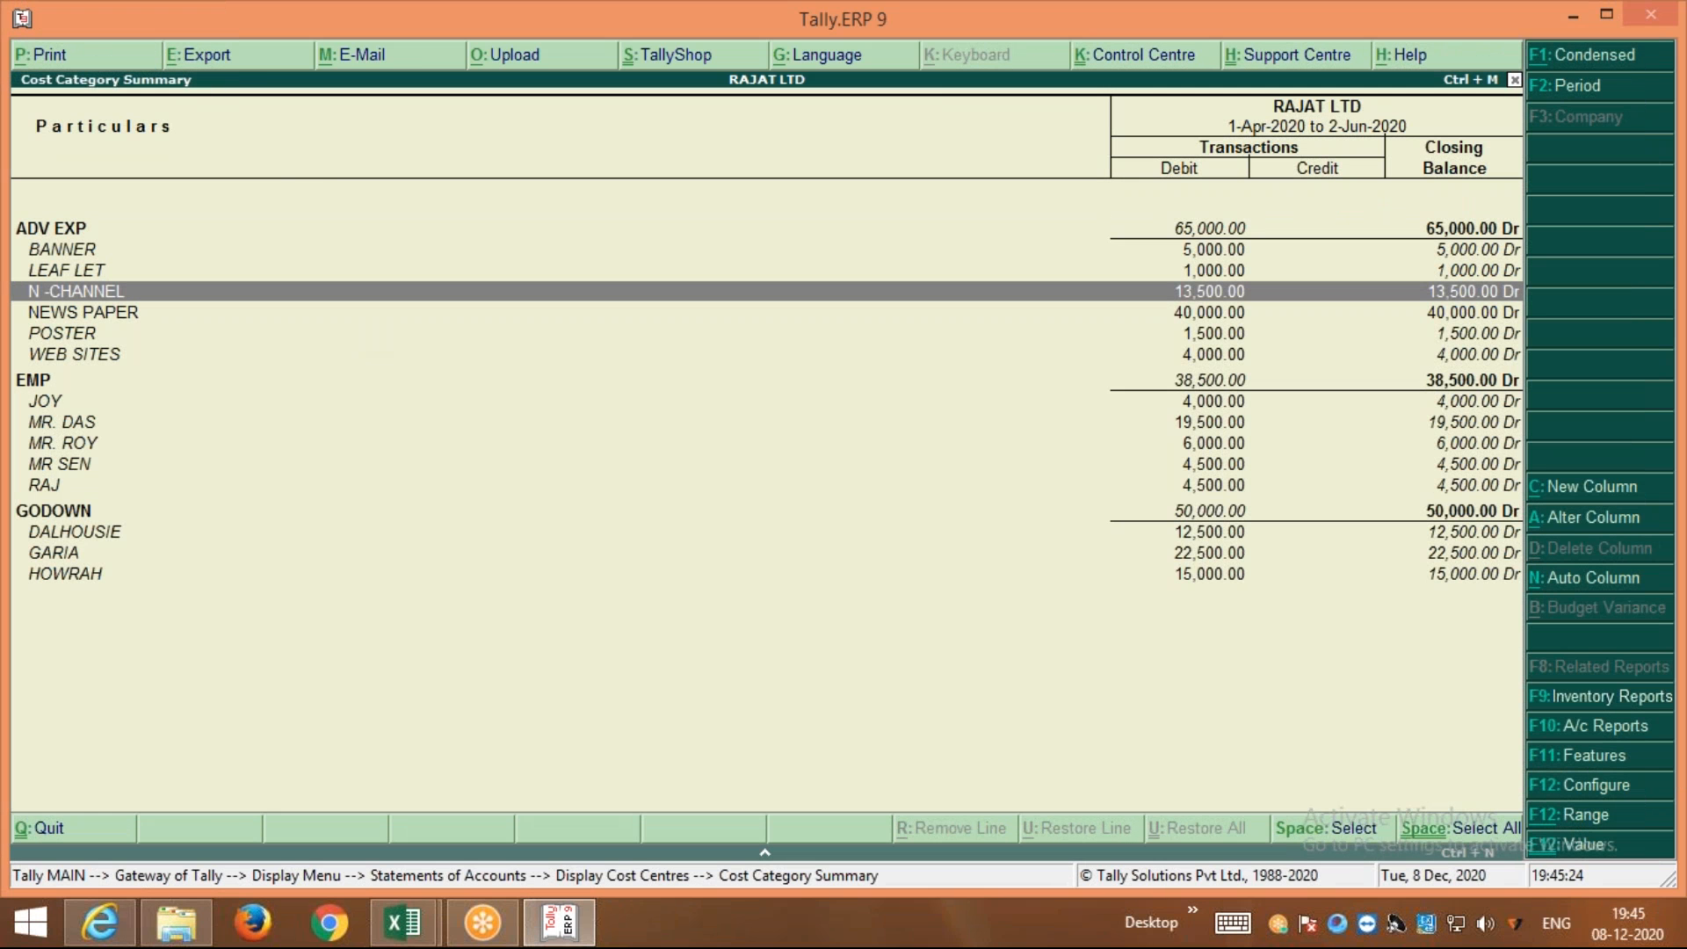
{"action": "key", "text": "Escape"}
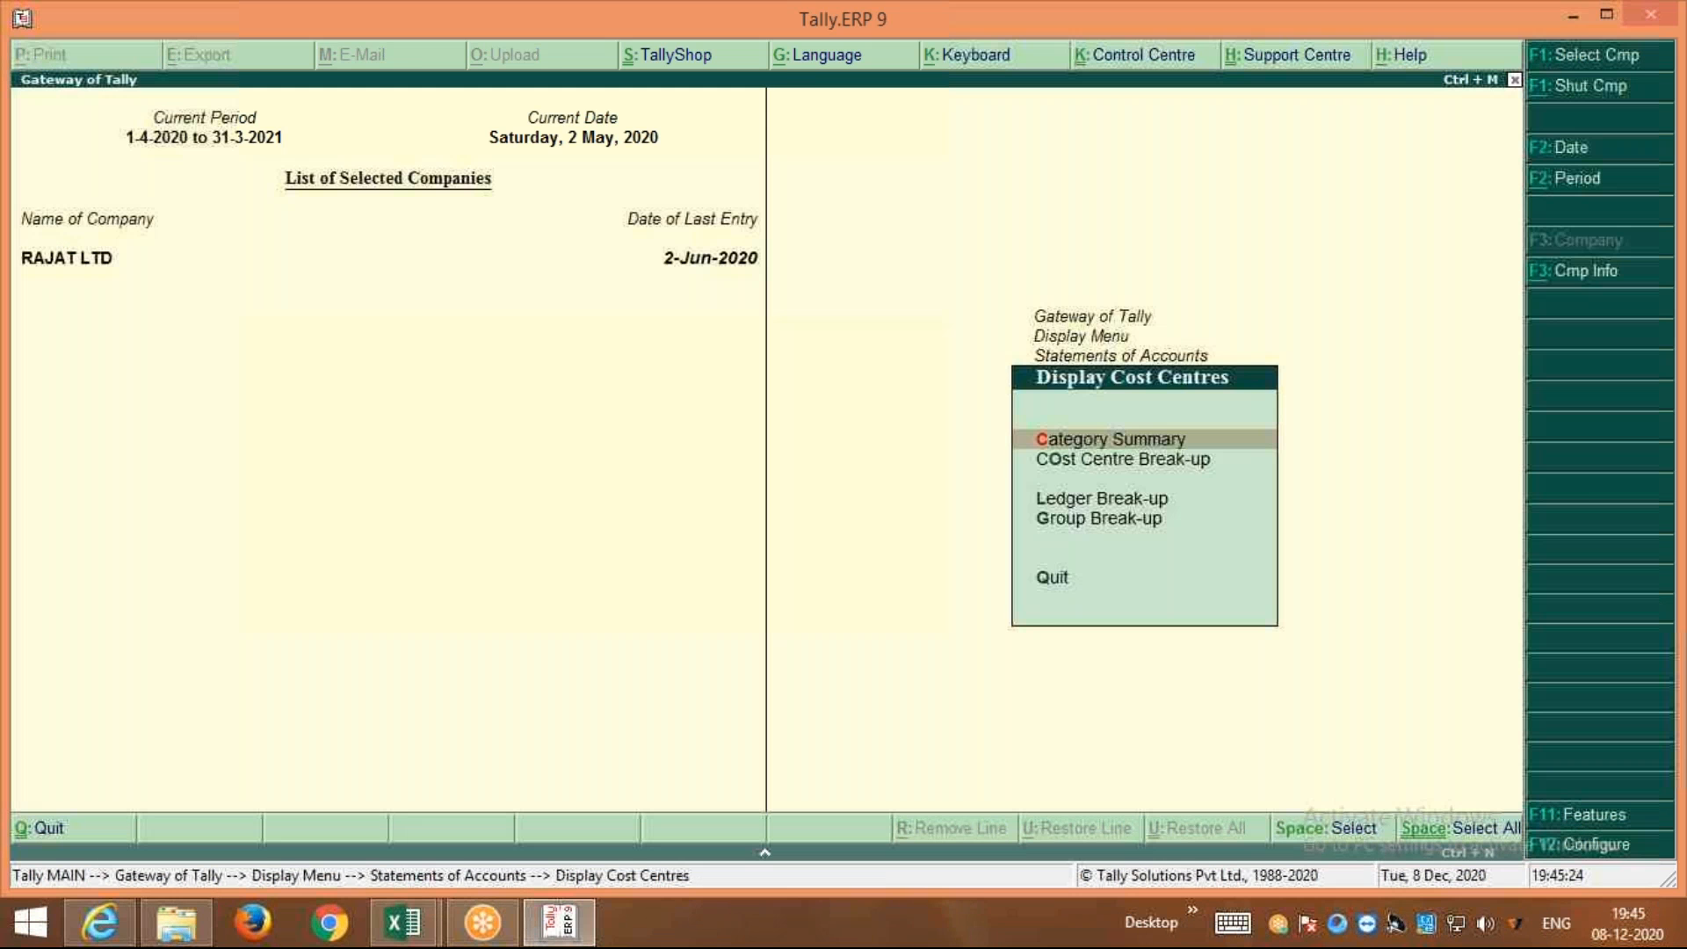
{"action": "key", "text": "Escape"}
{"action": "key", "text": "Escape"}
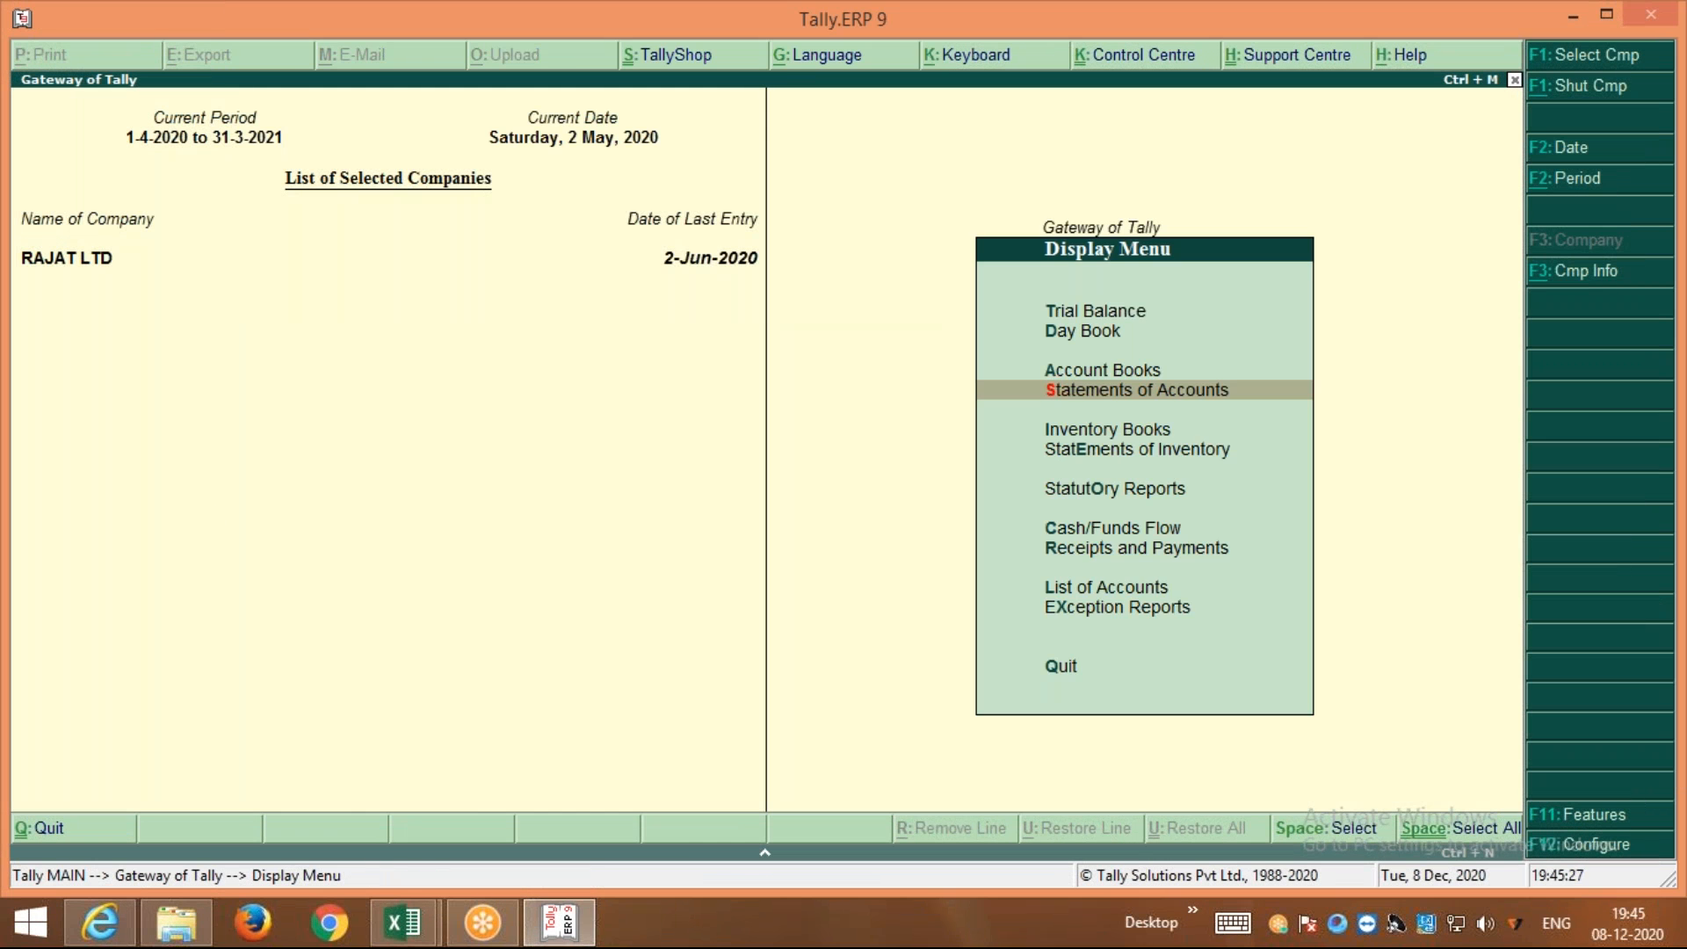
Switch to the PREDEFINED COST CENTER workbook in Excel and enter the heading "6) F4 CONTRA" in cell A22
{"action": "left_click", "coordinate": [424, 936]}
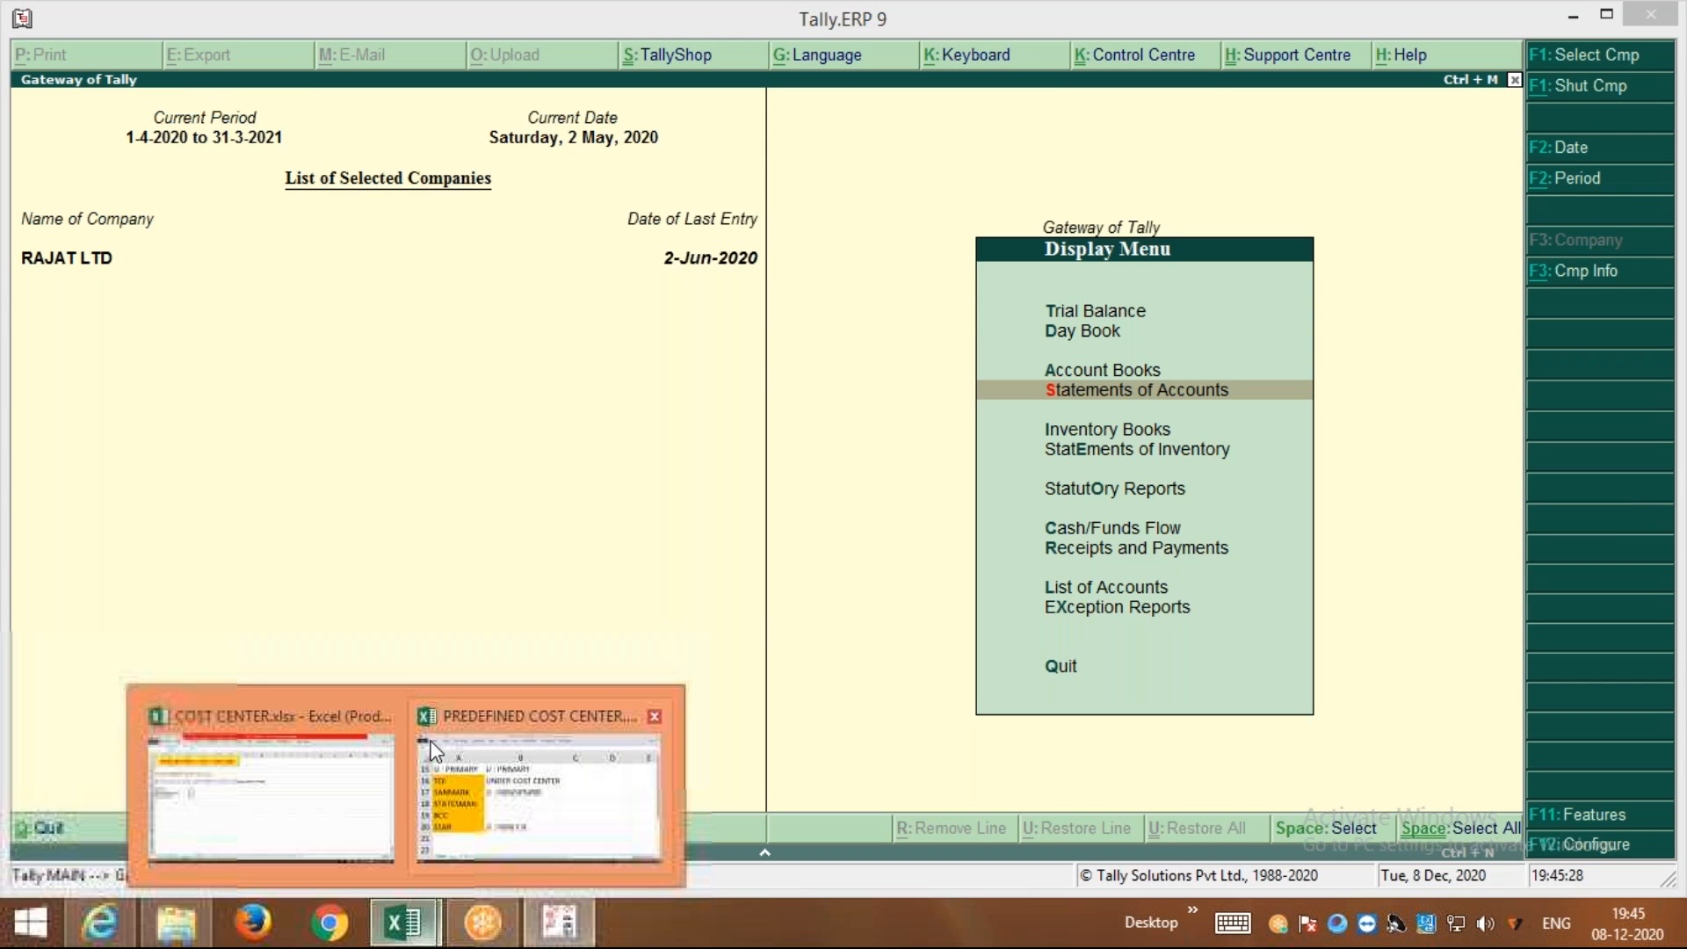
{"action": "left_click", "coordinate": [430, 751]}
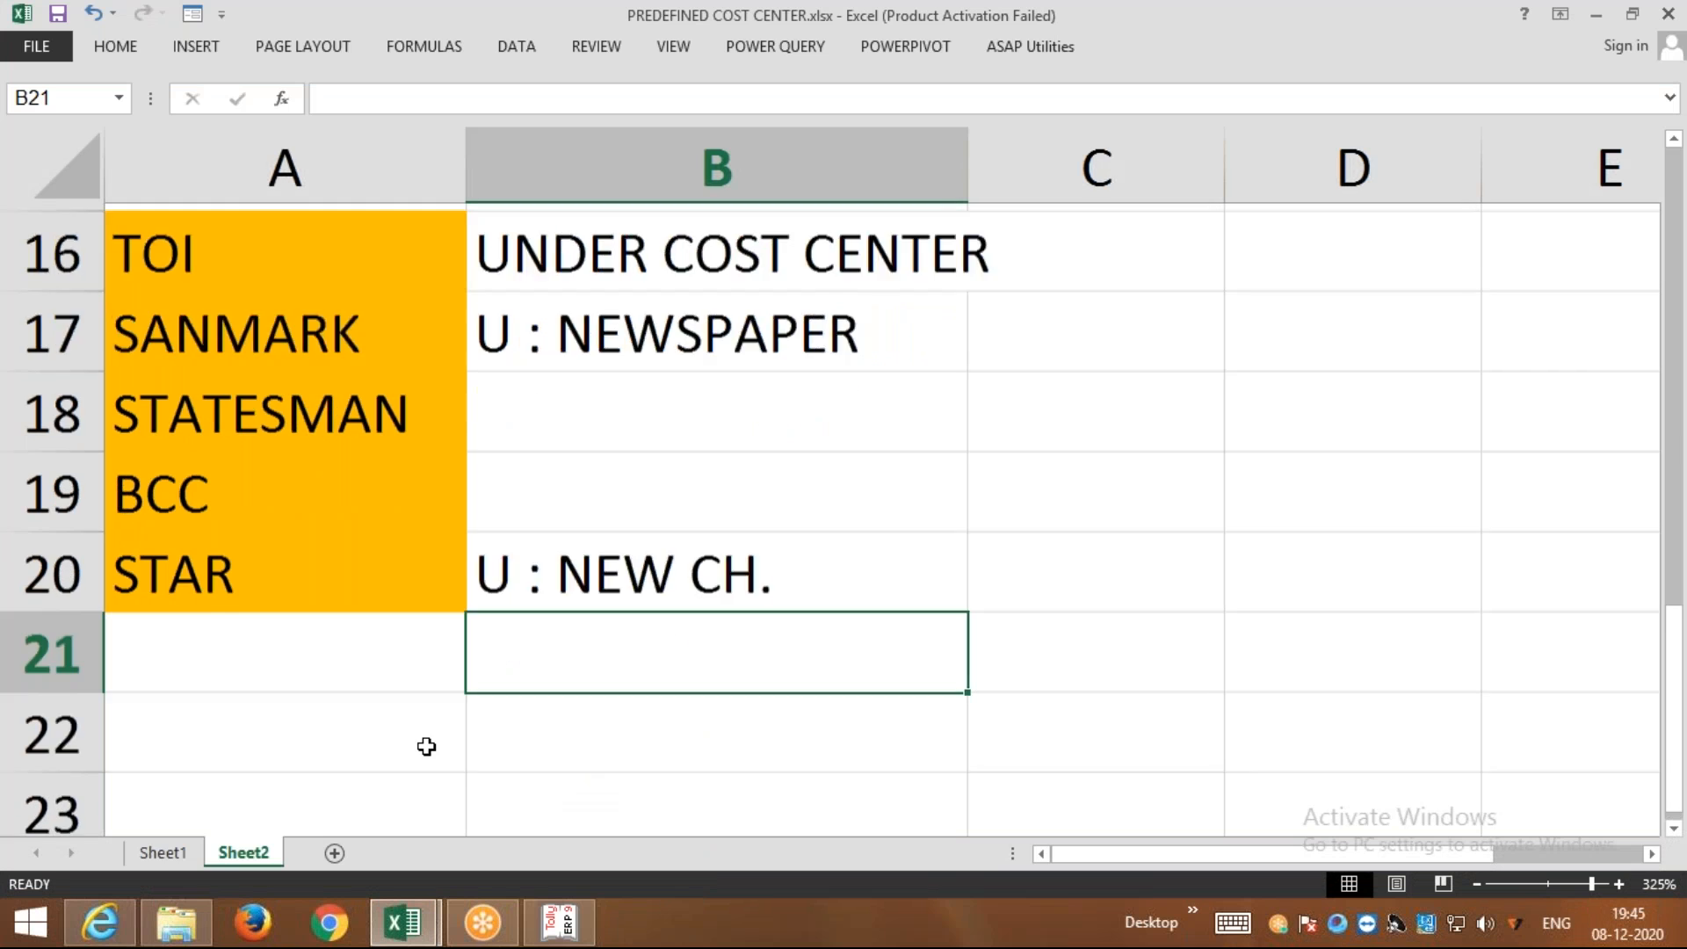
{"action": "scroll", "coordinate": [426, 746], "scroll_direction": "down", "scroll_amount": 1}
{"action": "left_click", "coordinate": [151, 545]}
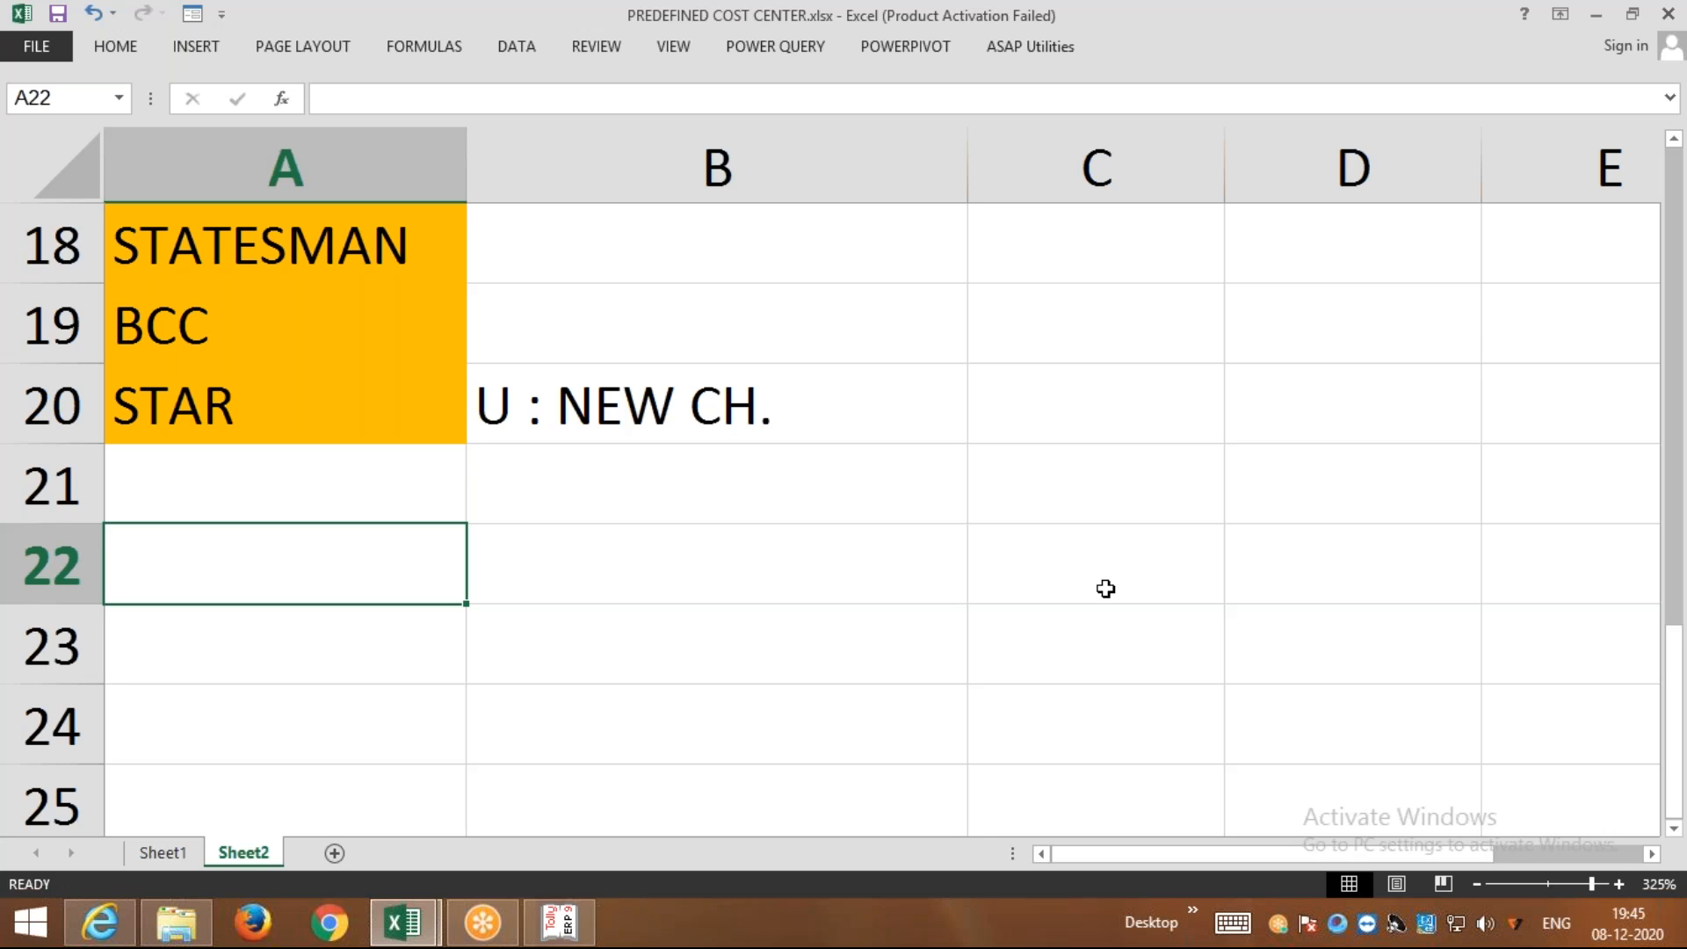
{"action": "type", "text": "6)"}
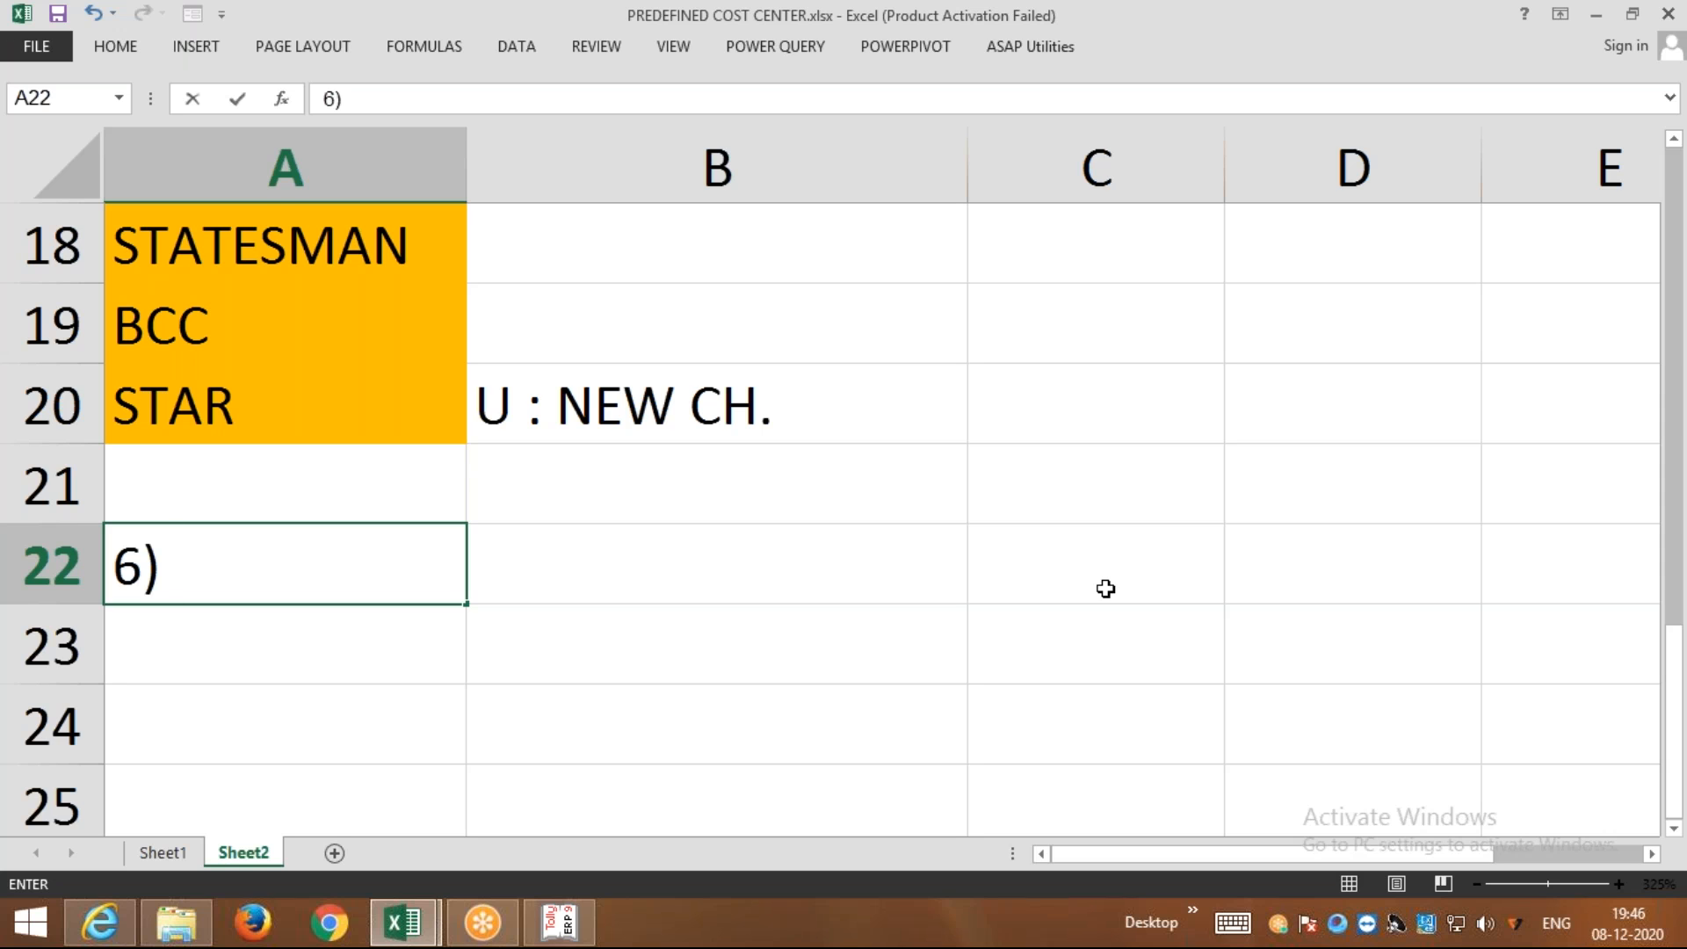
{"action": "type", "text": "F4"}
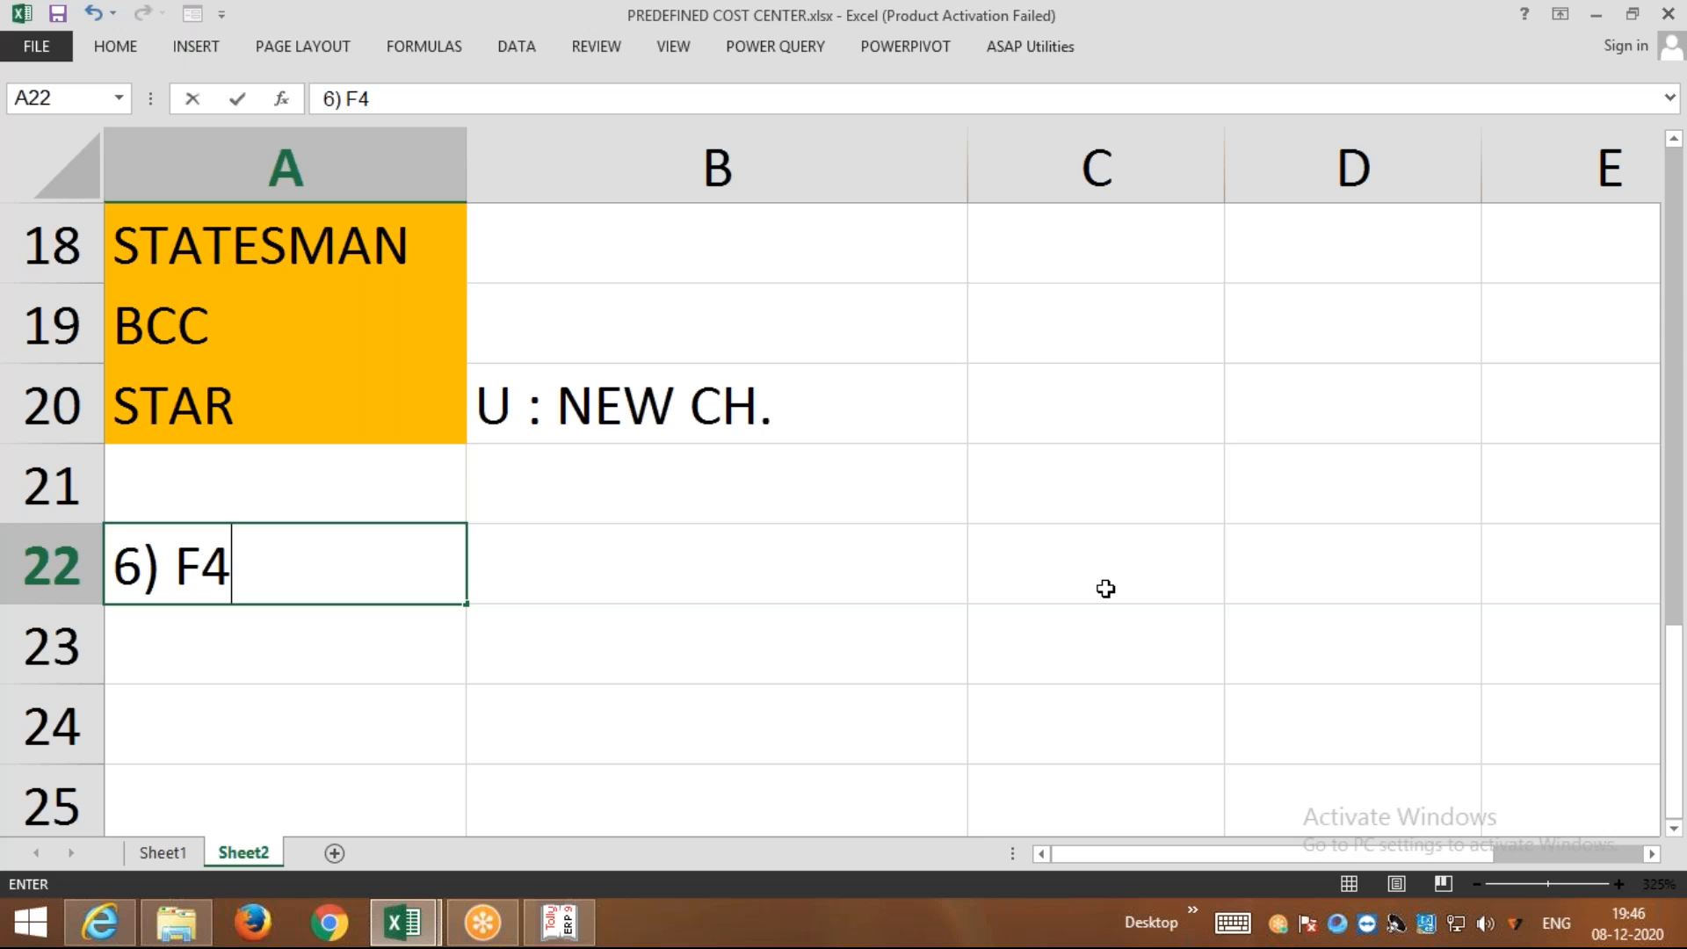
{"action": "type", "text": " C"}
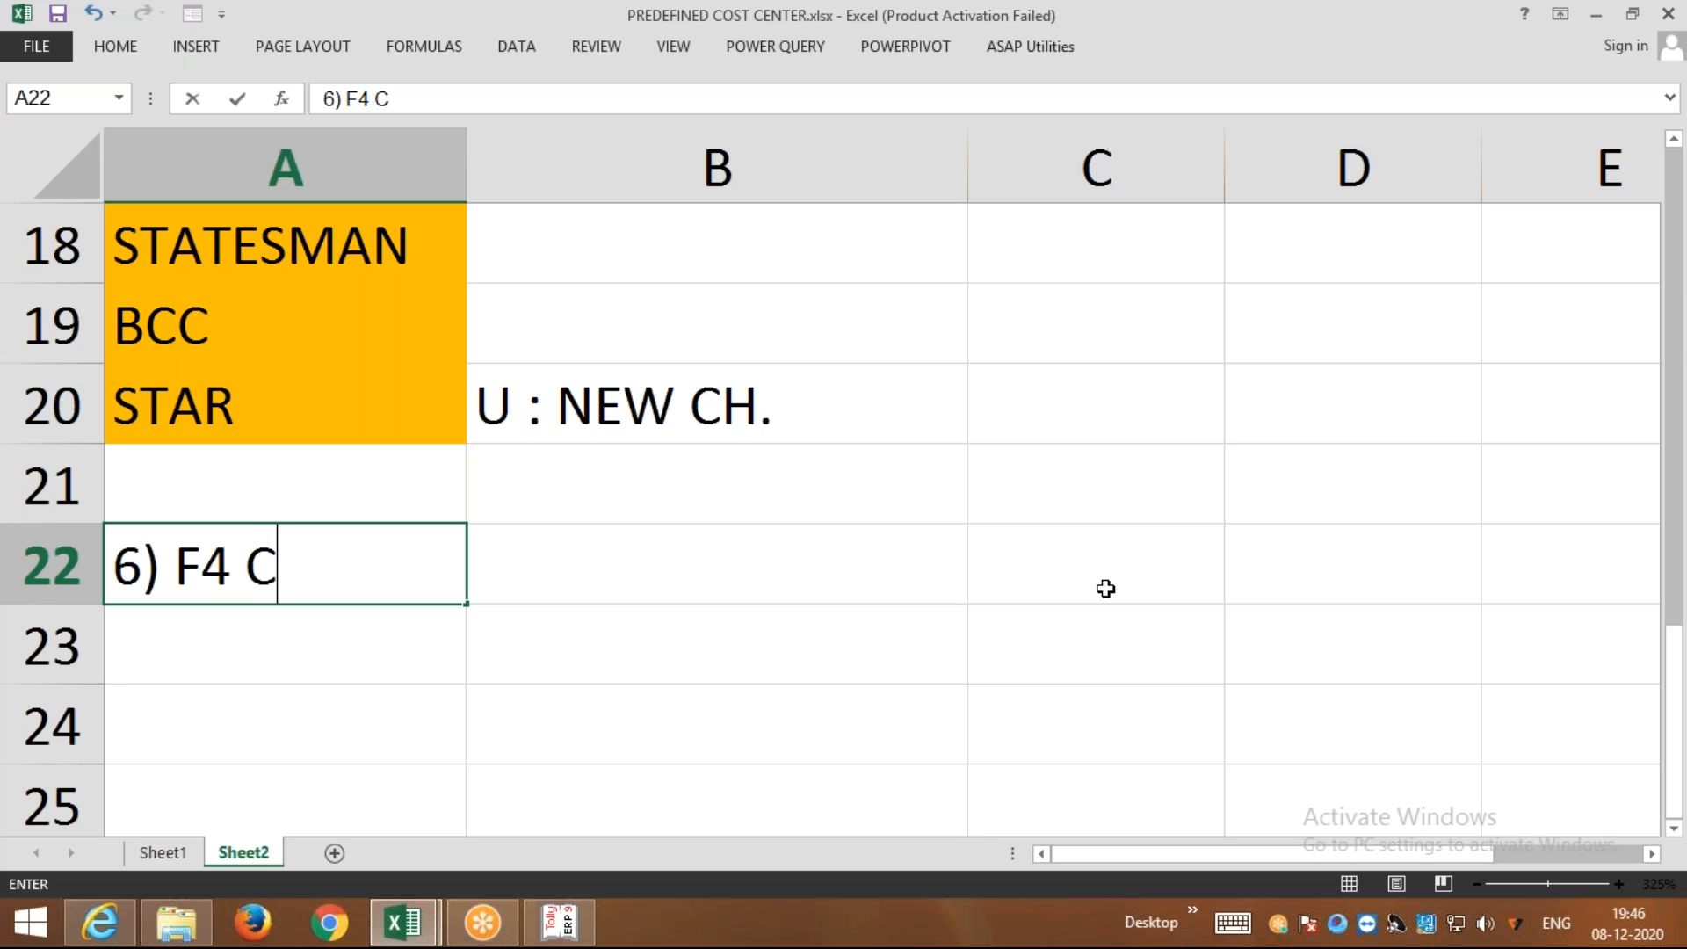
{"action": "type", "text": "ONTRA"}
{"action": "key", "text": "Return"}
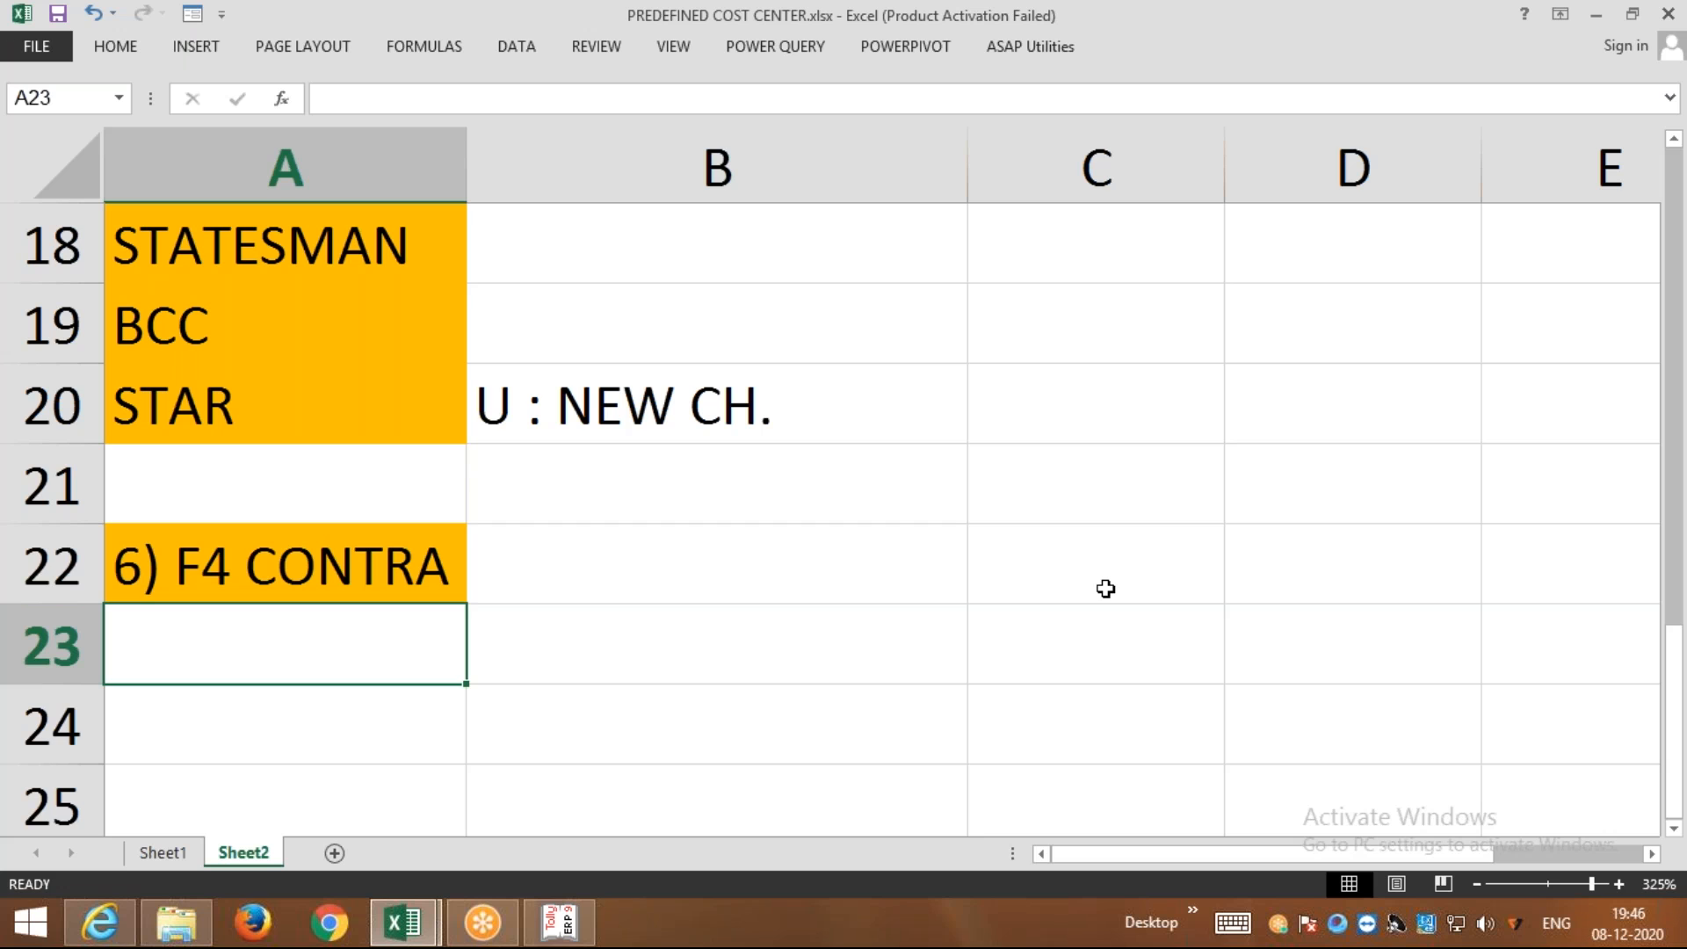
Enter the contra entry below the heading: "CASH ....DR" in A23, 5000 in B23 and "TO COR, BANK" in A24
{"action": "type", "text": "CASH ....DR"}
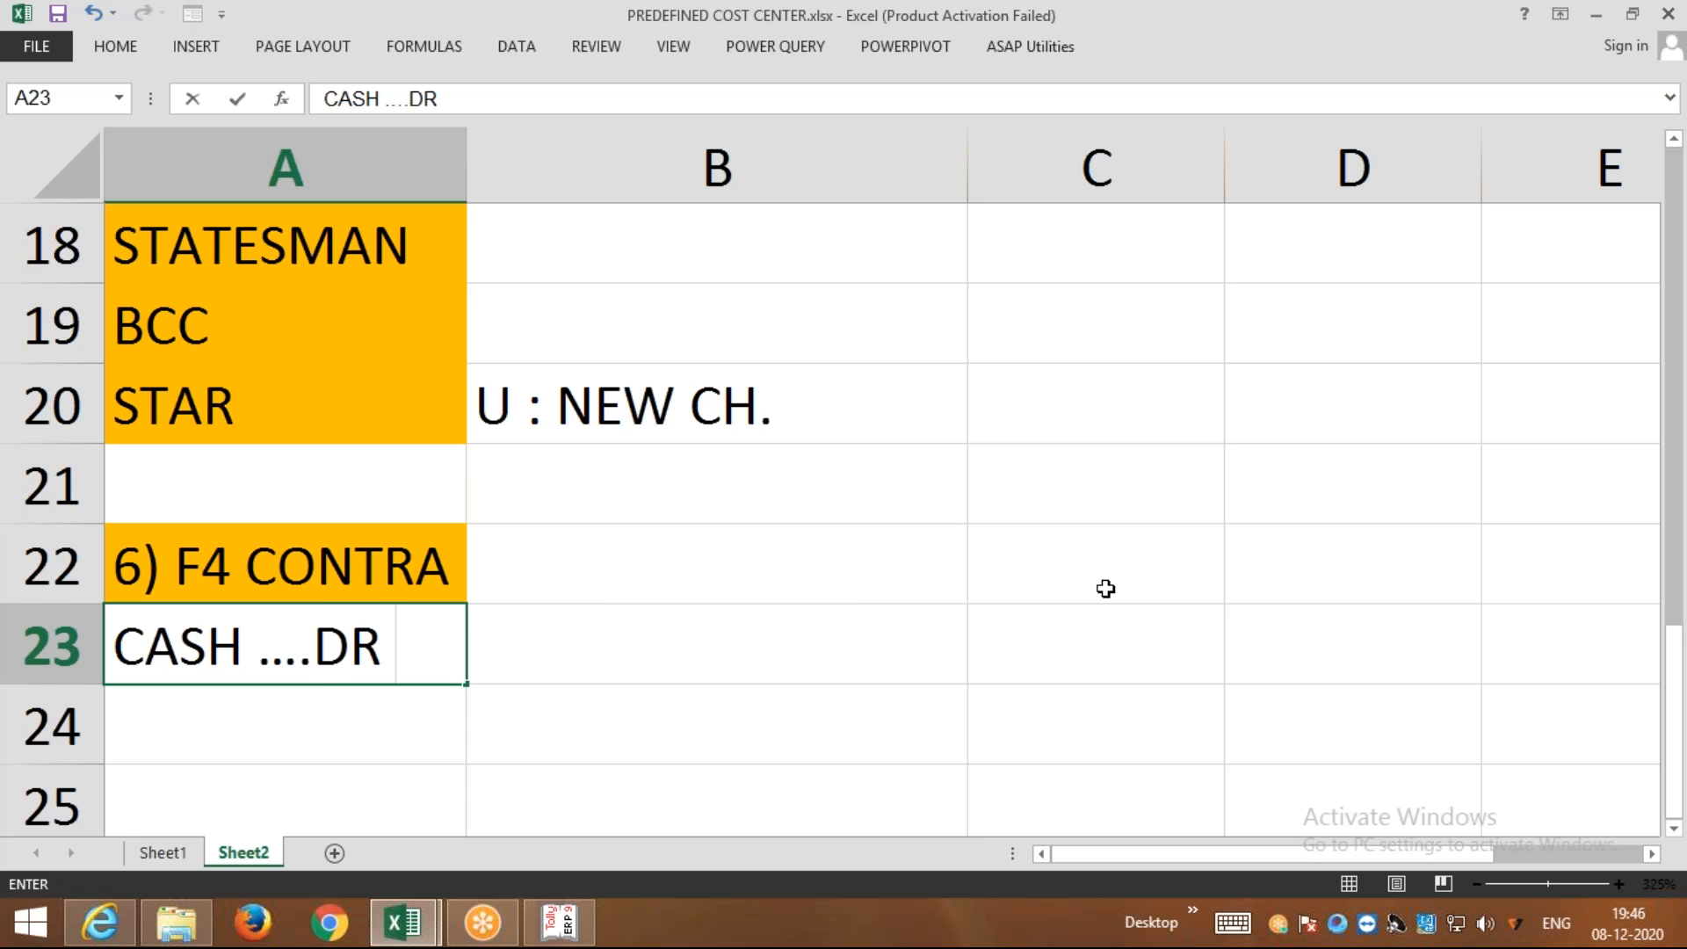
{"action": "key", "text": "Tab"}
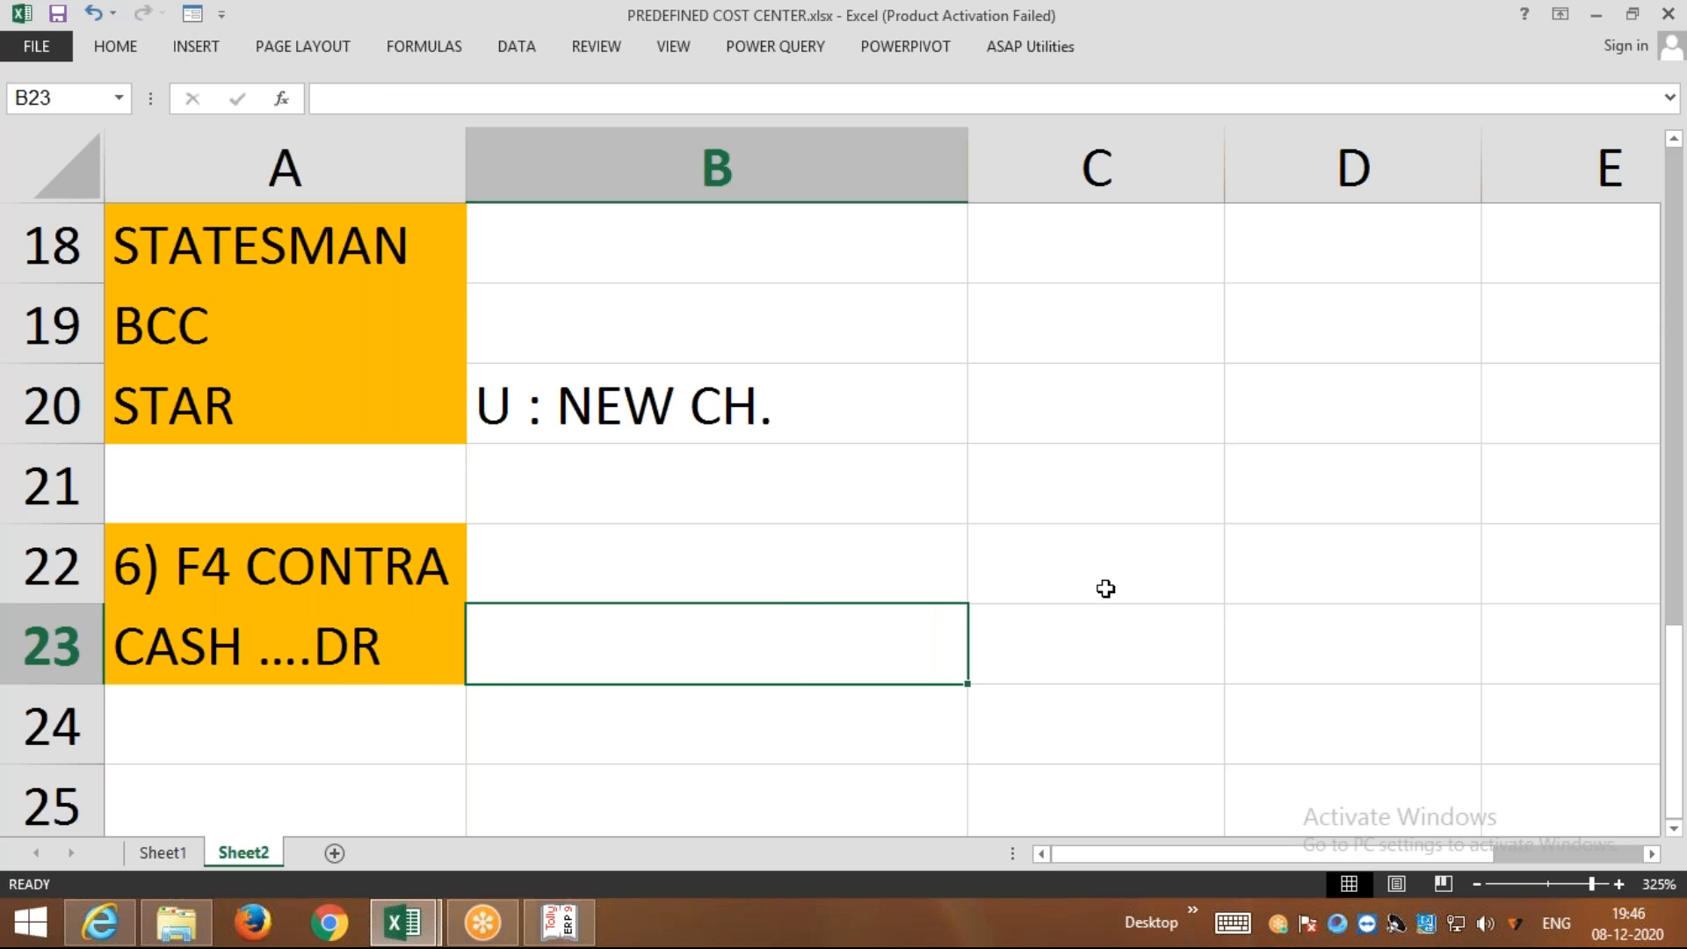
{"action": "type", "text": "5000"}
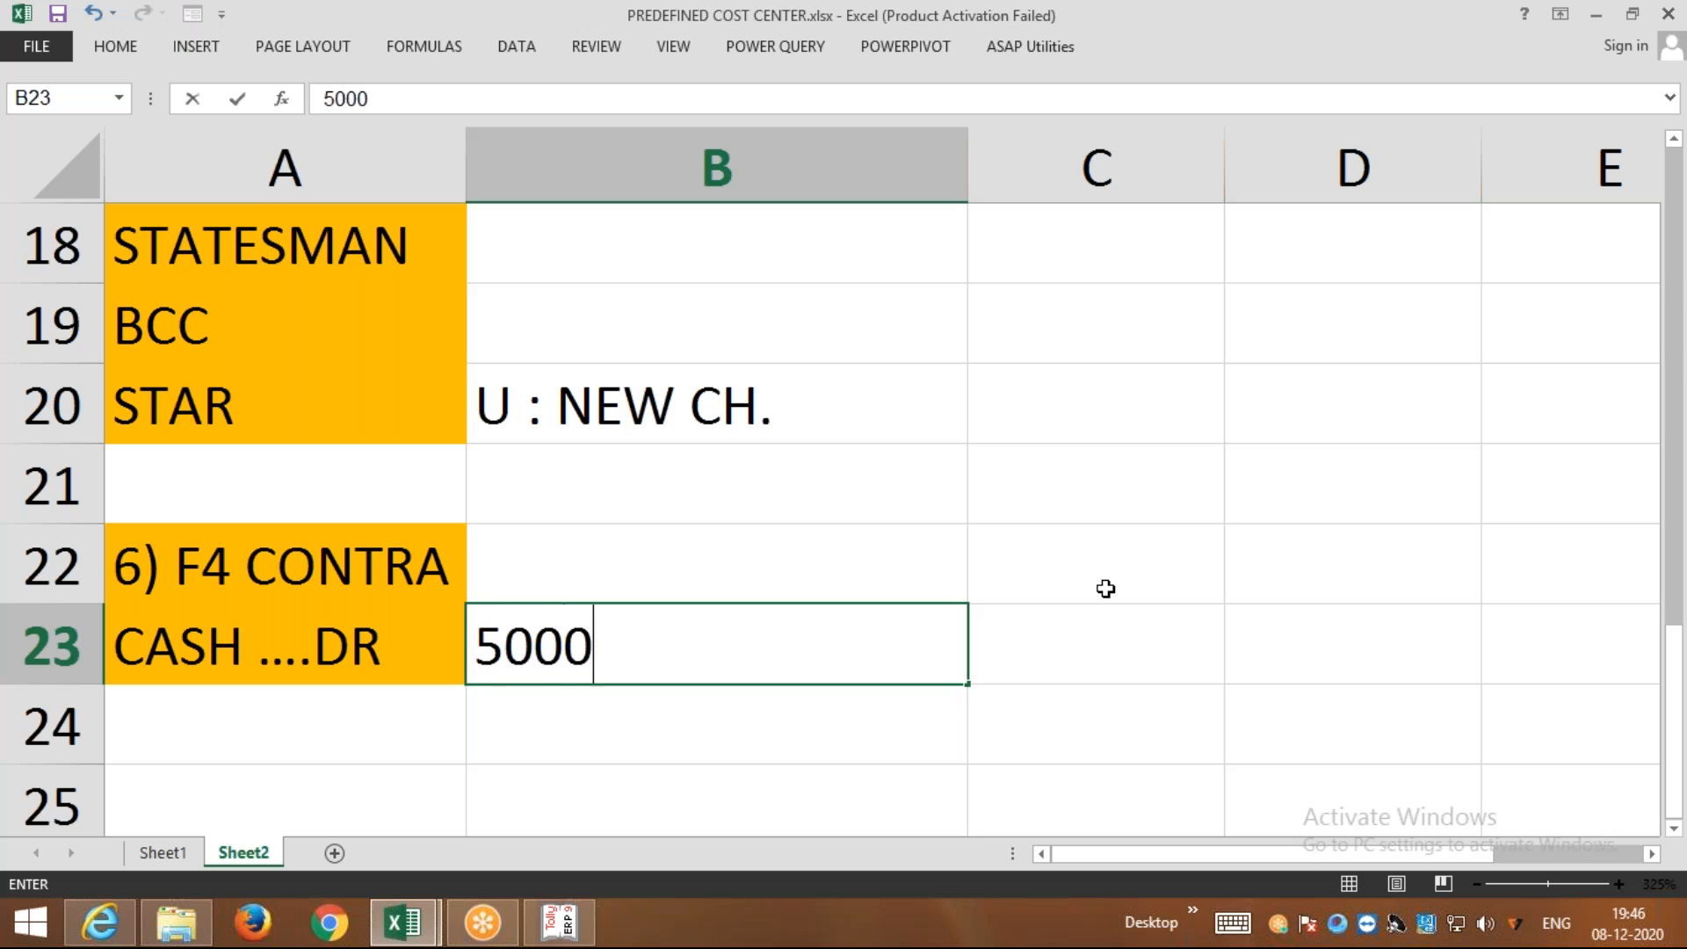
{"action": "key", "text": "Return"}
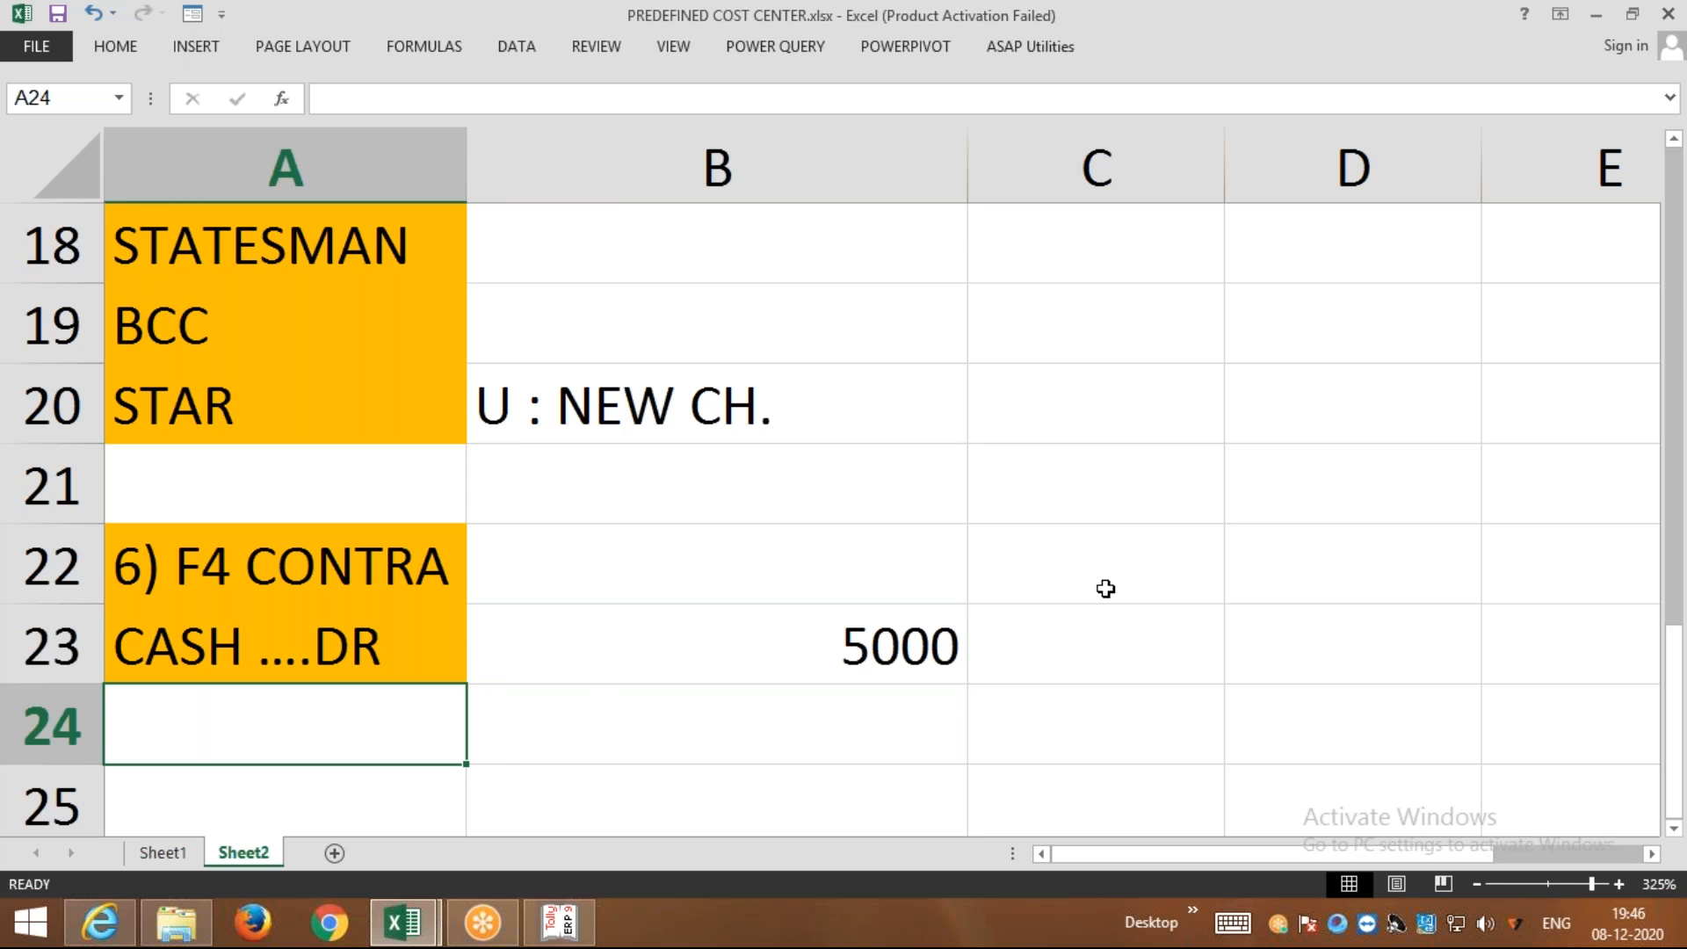
{"action": "type", "text": "TO COR, BANK"}
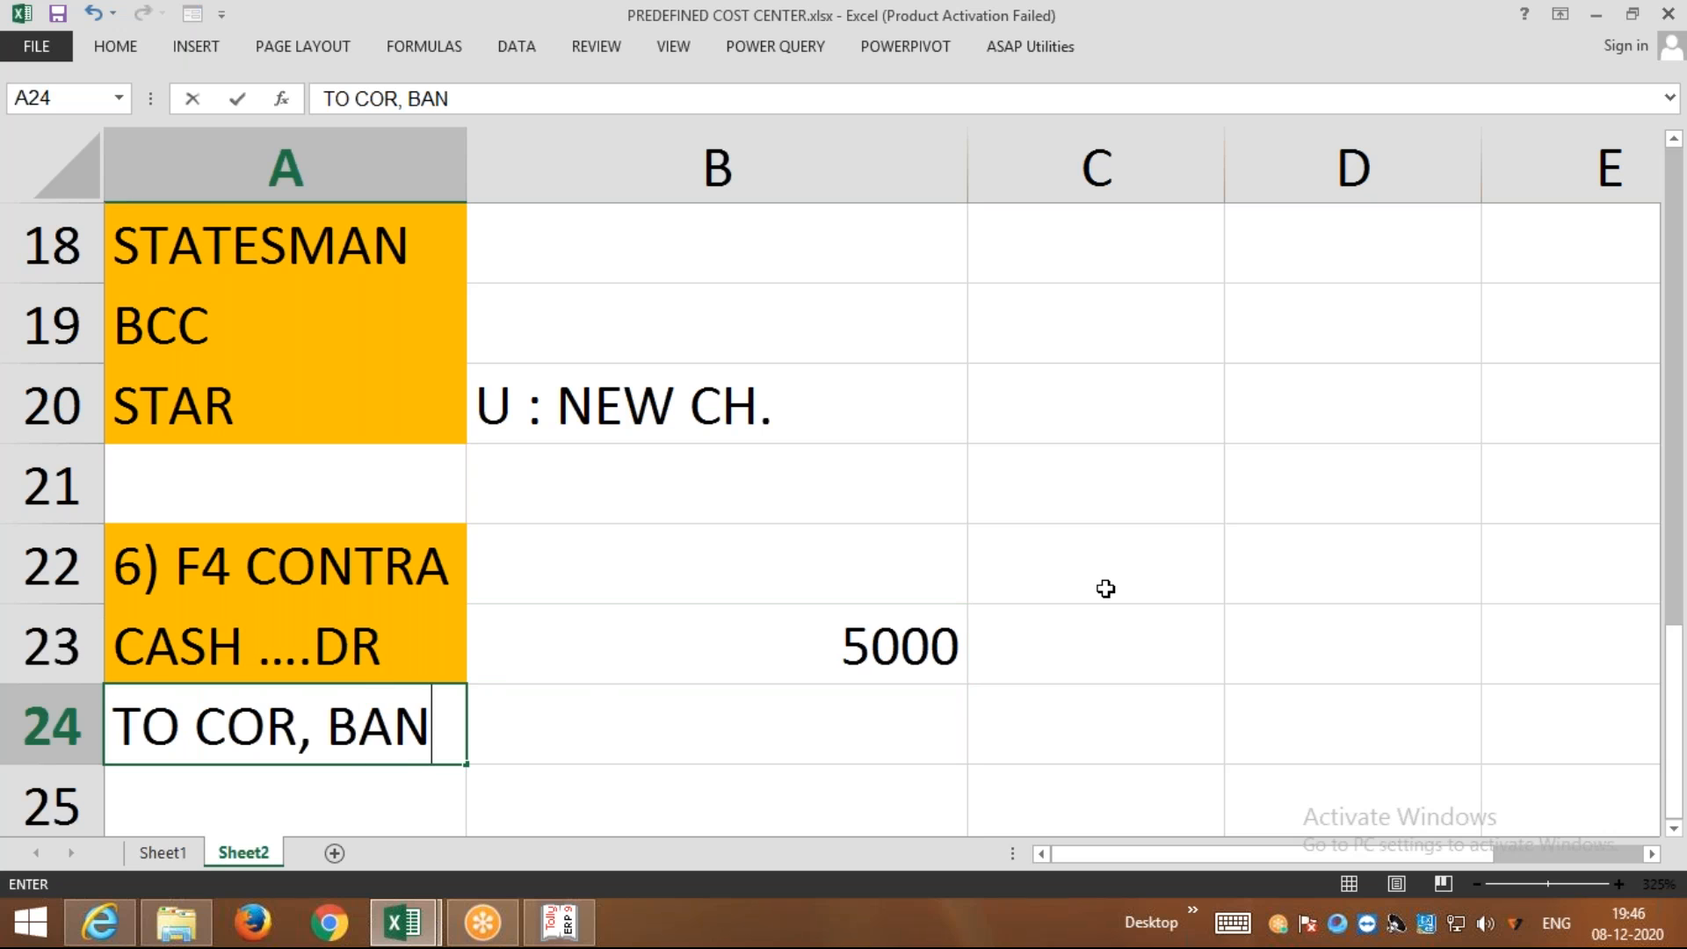
{"action": "key", "text": "ctrl+Return"}
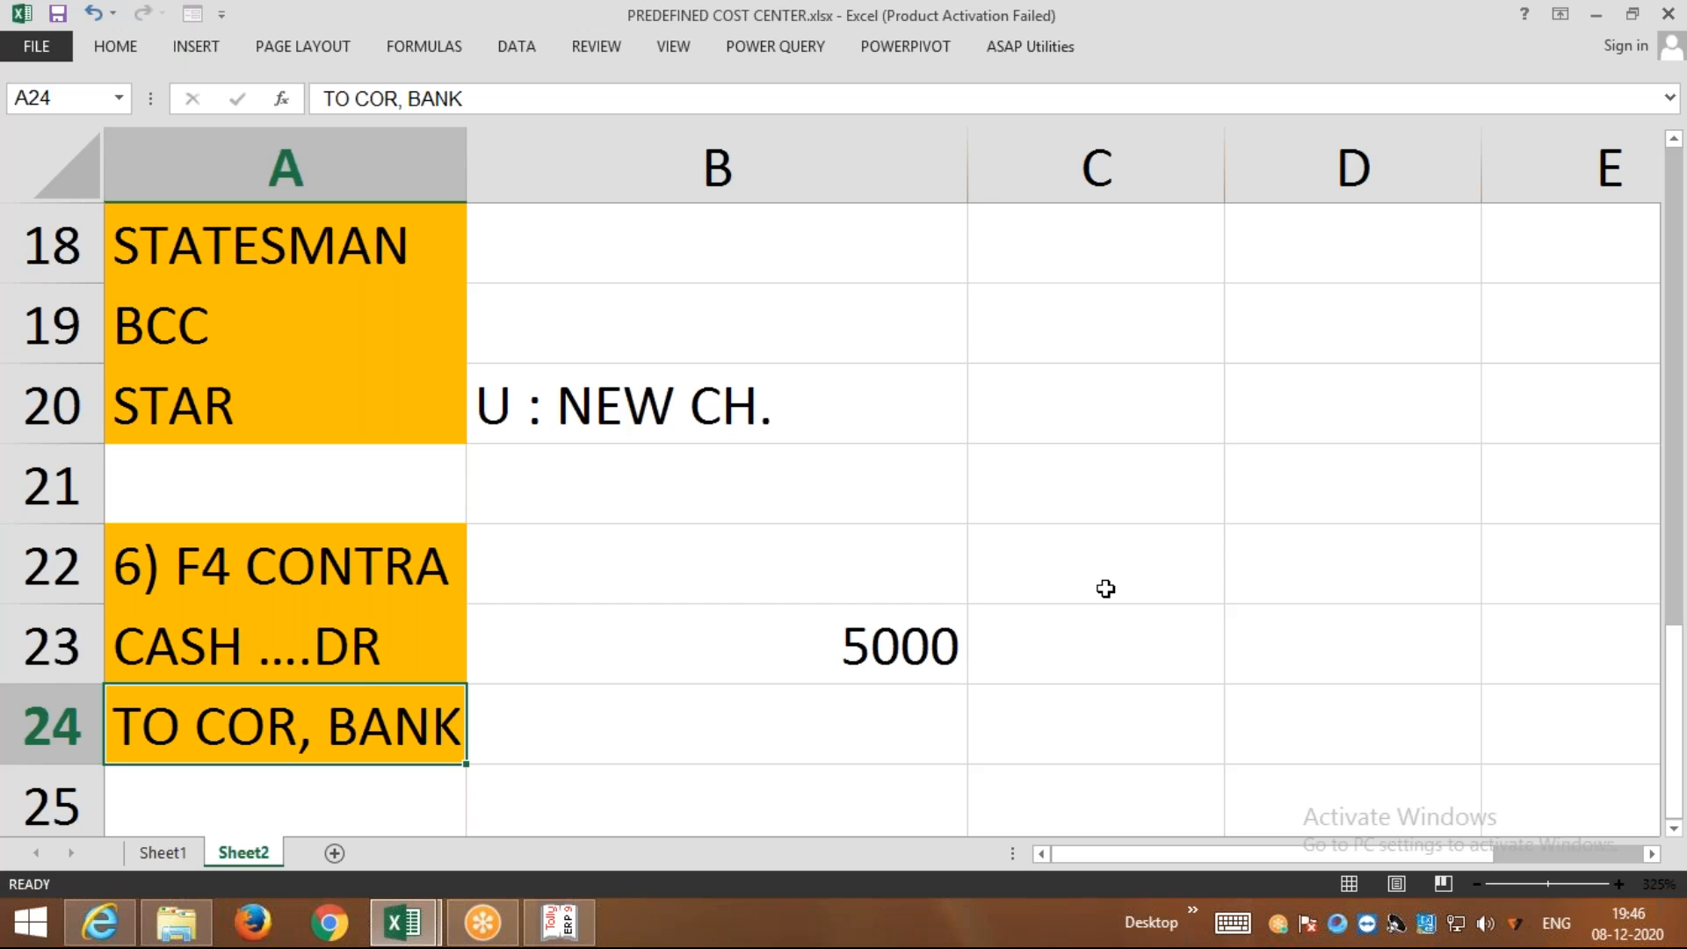
{"action": "key", "text": "Return"}
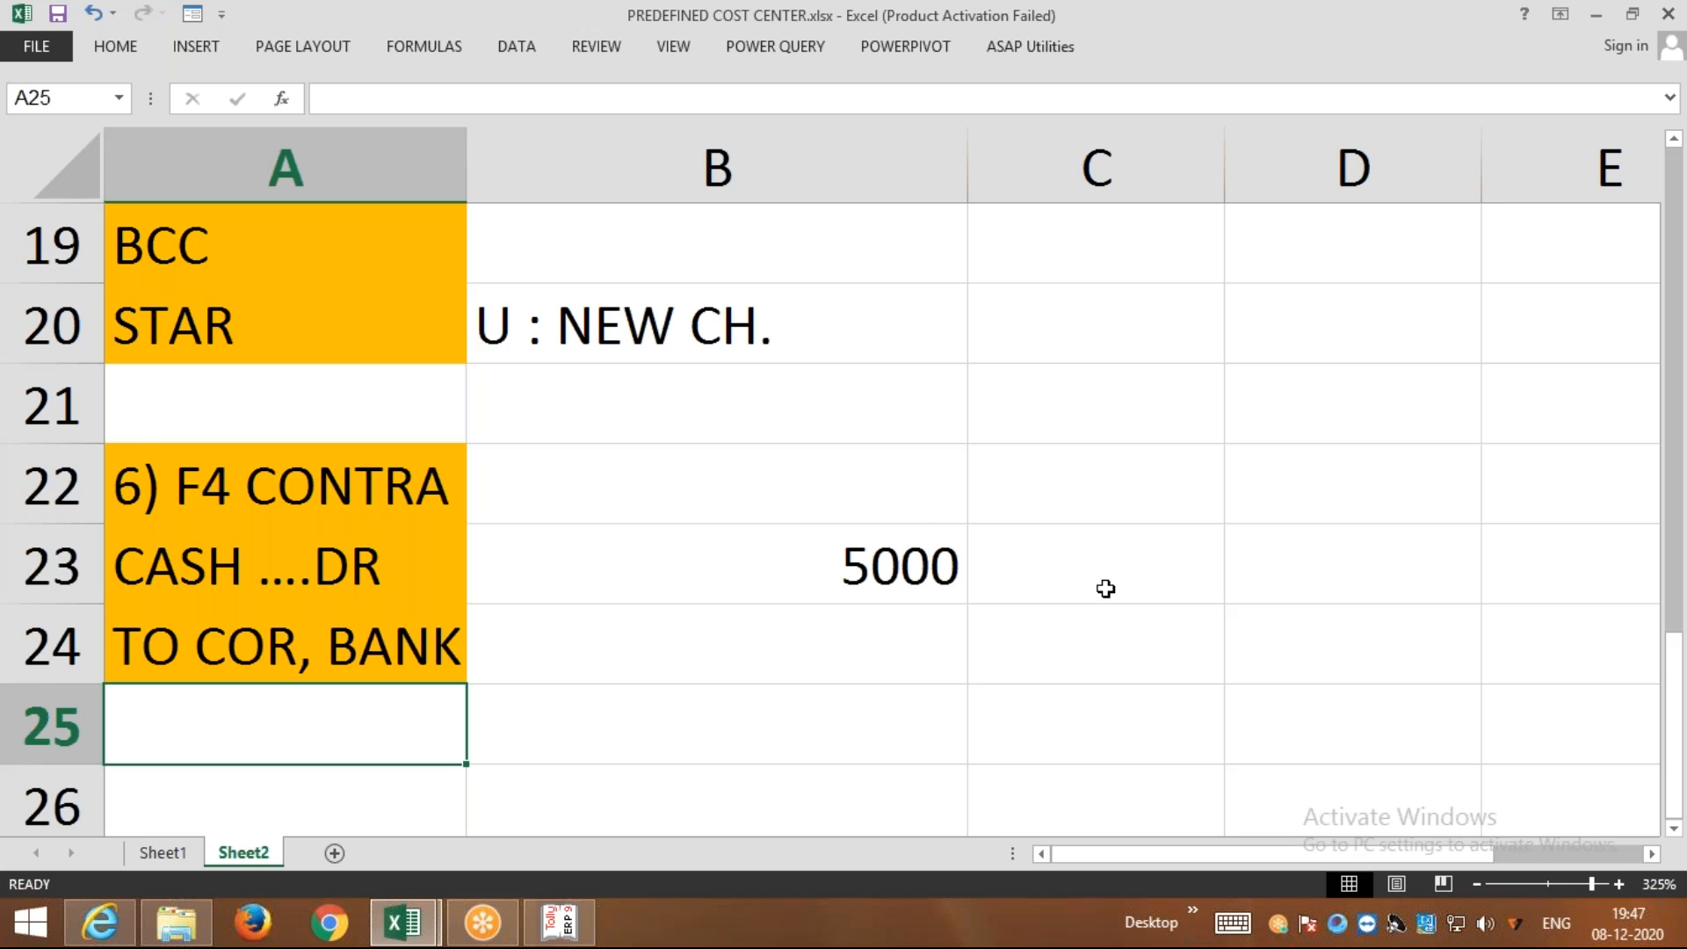
Enter the item number "7)" in cell A26 and try the heading "BRS" in B26
{"action": "key", "text": "Down"}
{"action": "key", "text": "F2"}
{"action": "type", "text": "7)"}
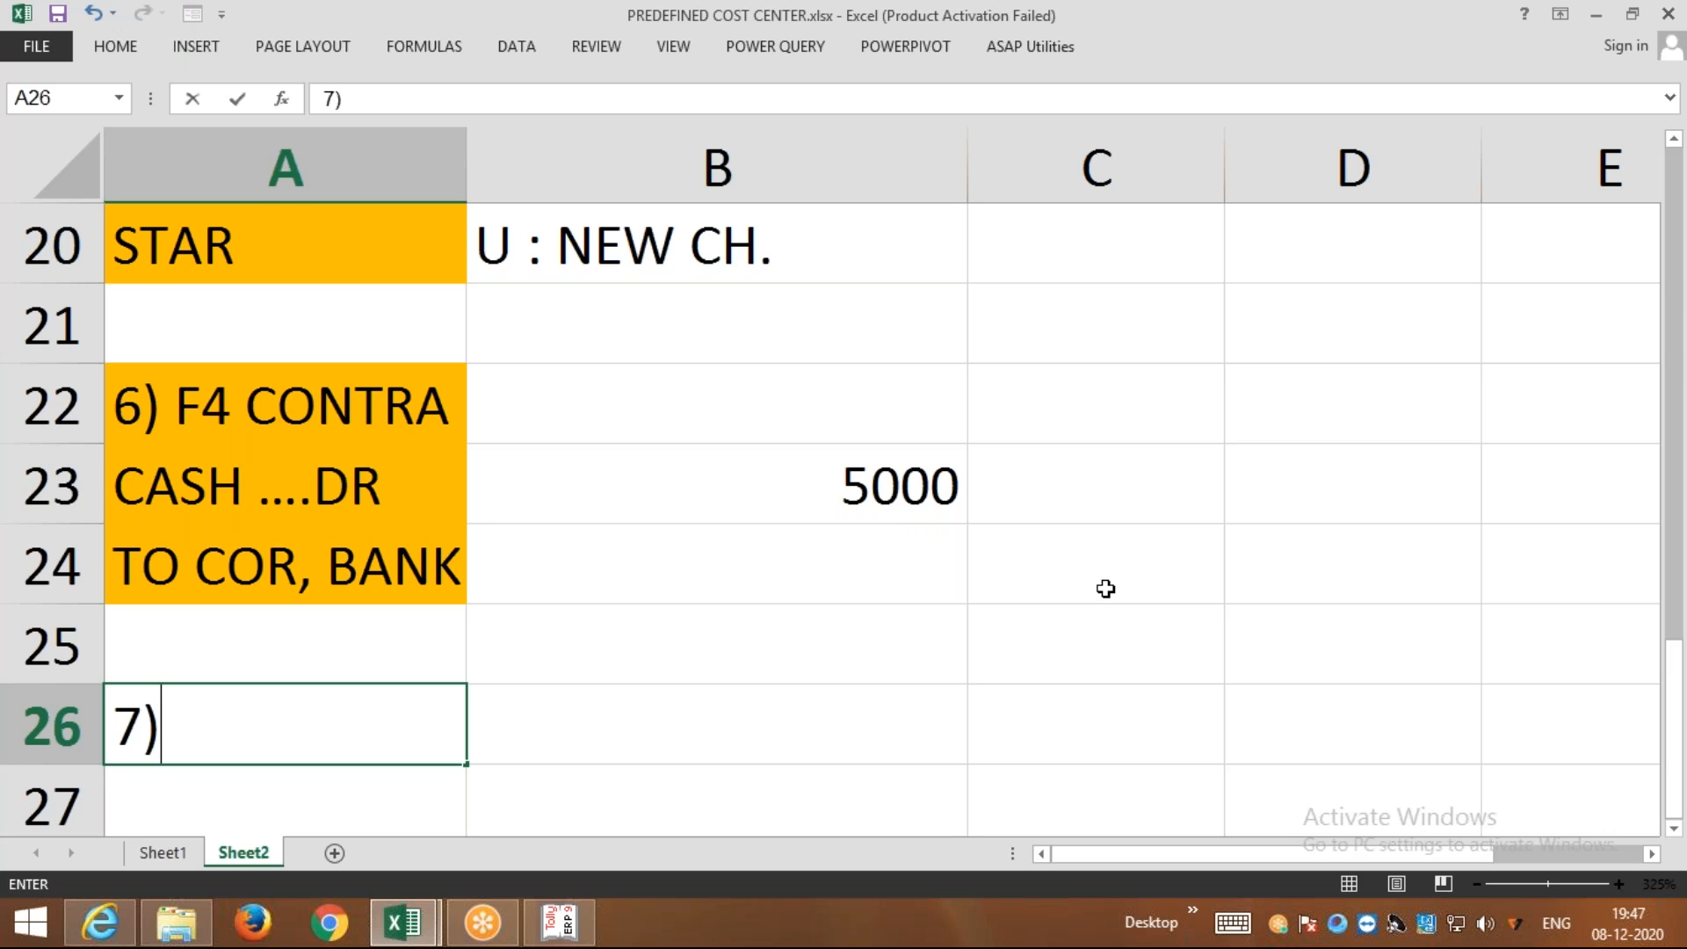
{"action": "key", "text": "Tab"}
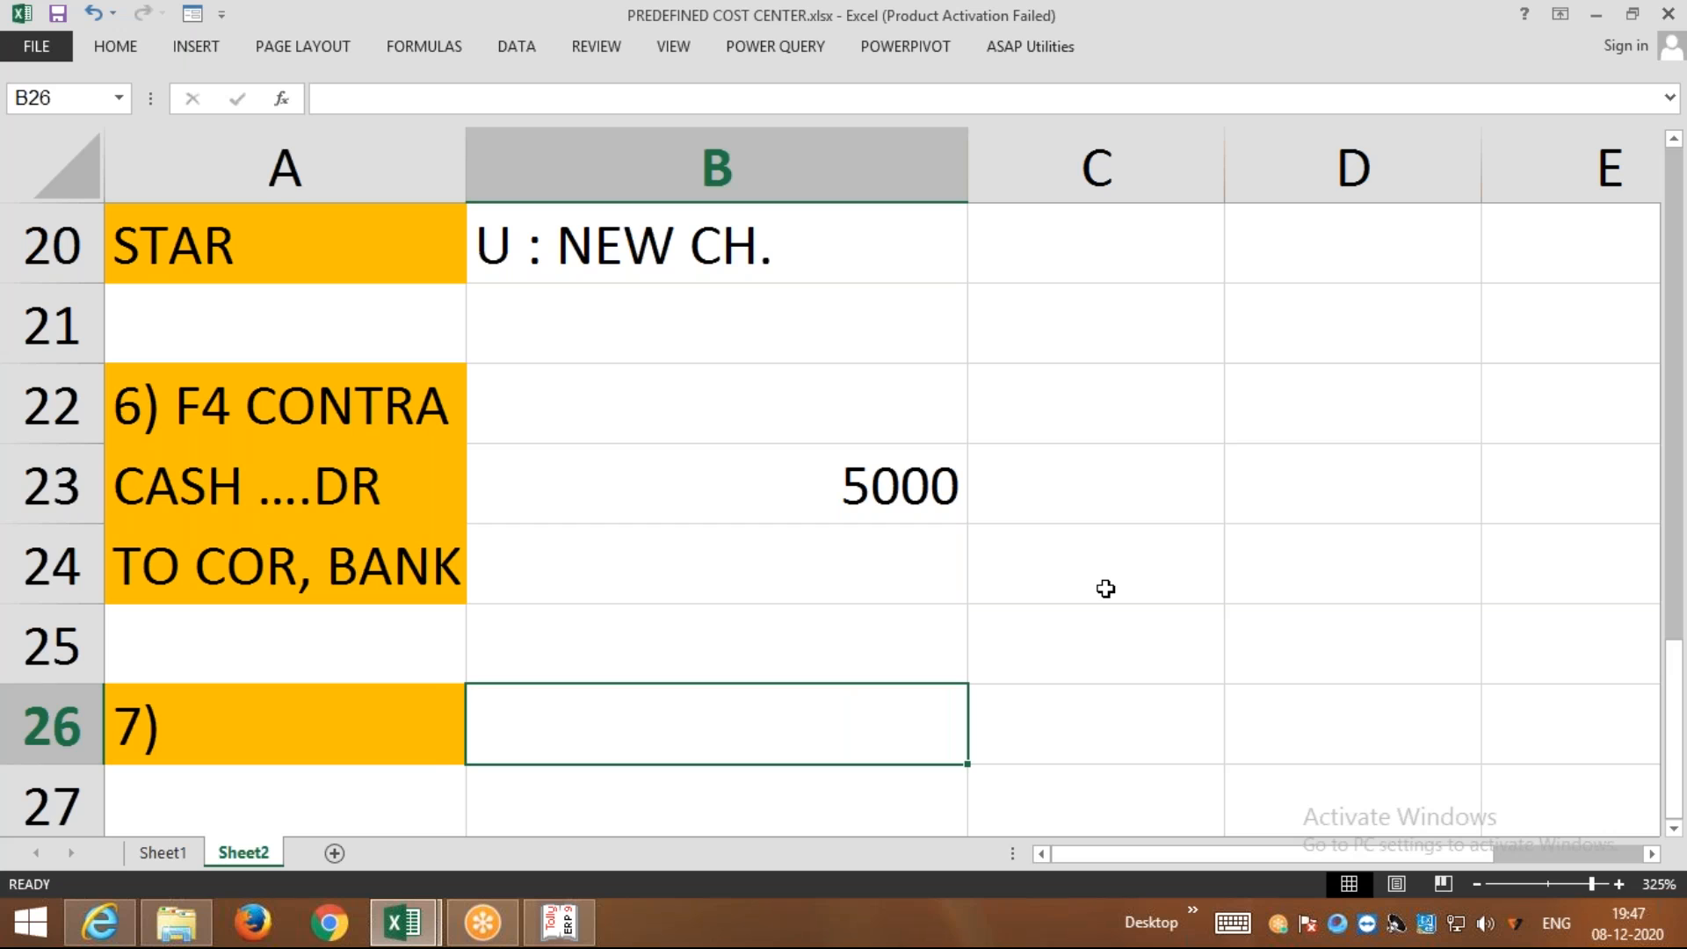
{"action": "type", "text": "BRS"}
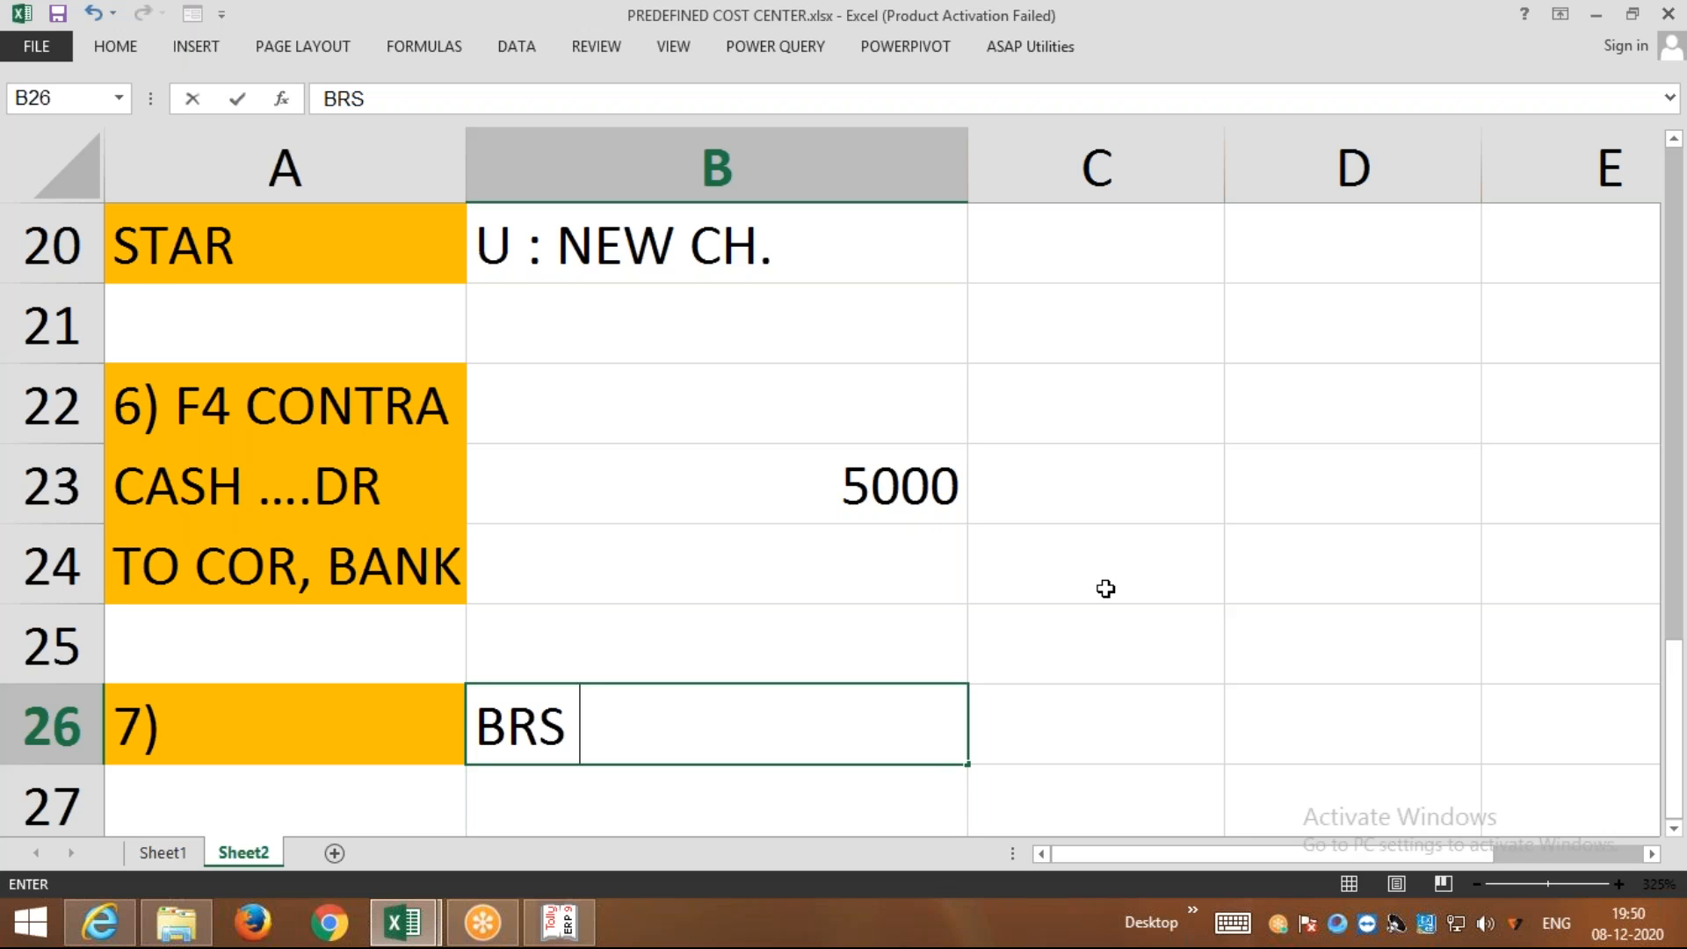
{"action": "key", "text": "Escape"}
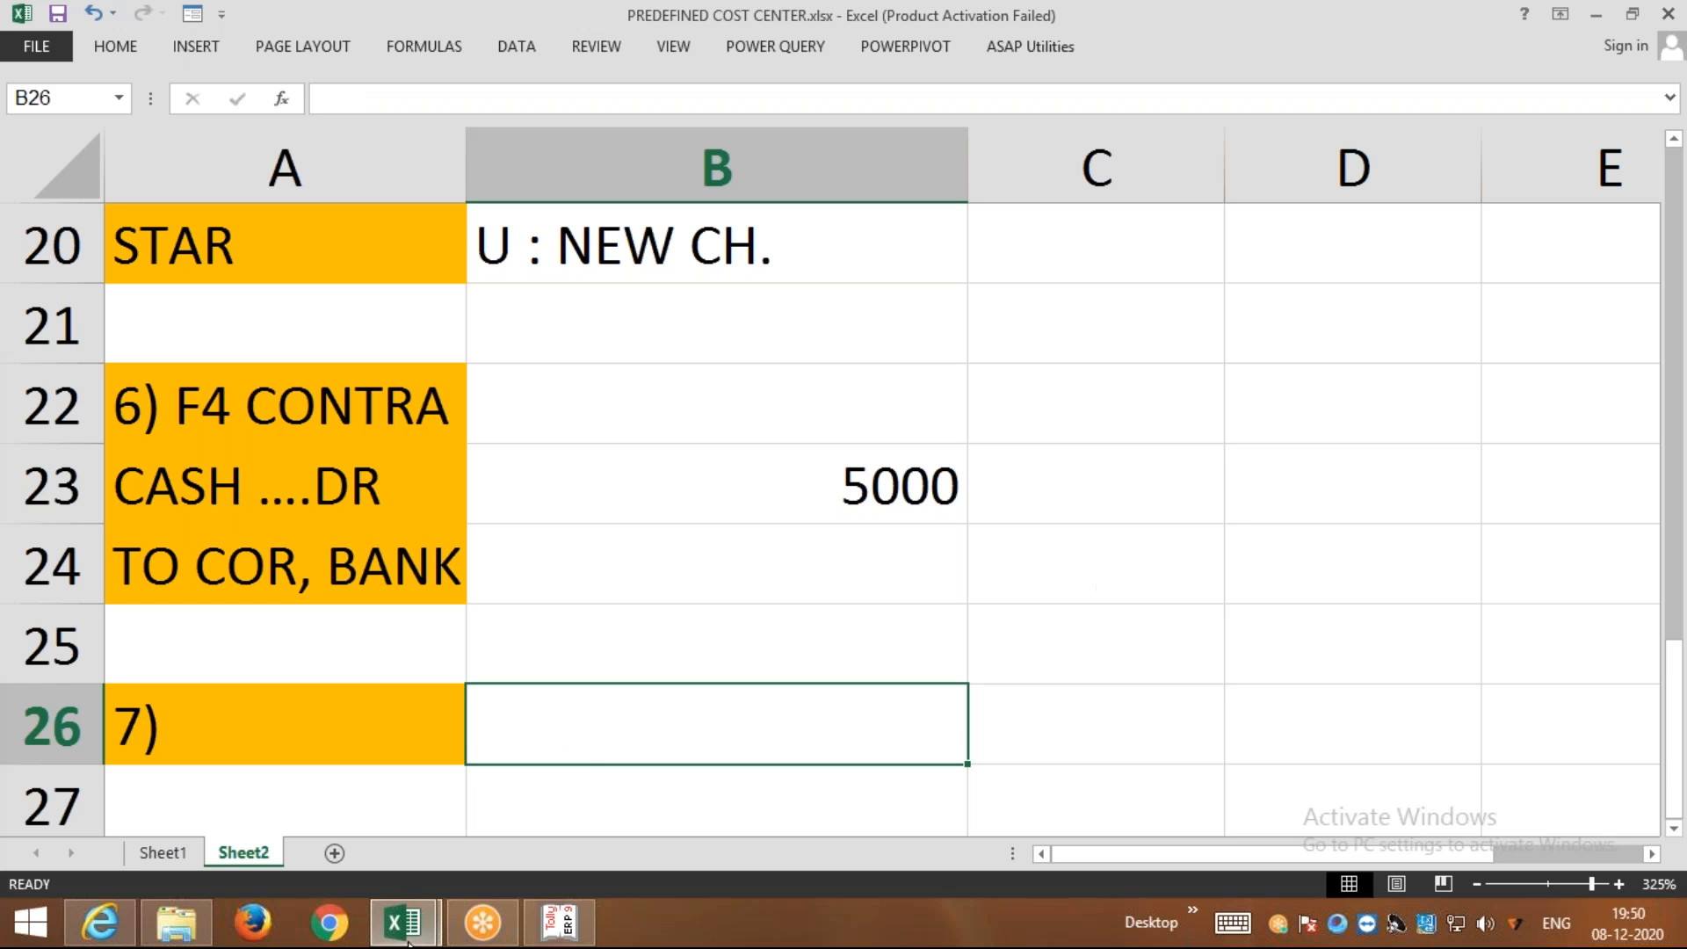
Switch to Tally and leave the Display Menu for the Gateway of Tally
{"action": "left_click", "coordinate": [562, 927]}
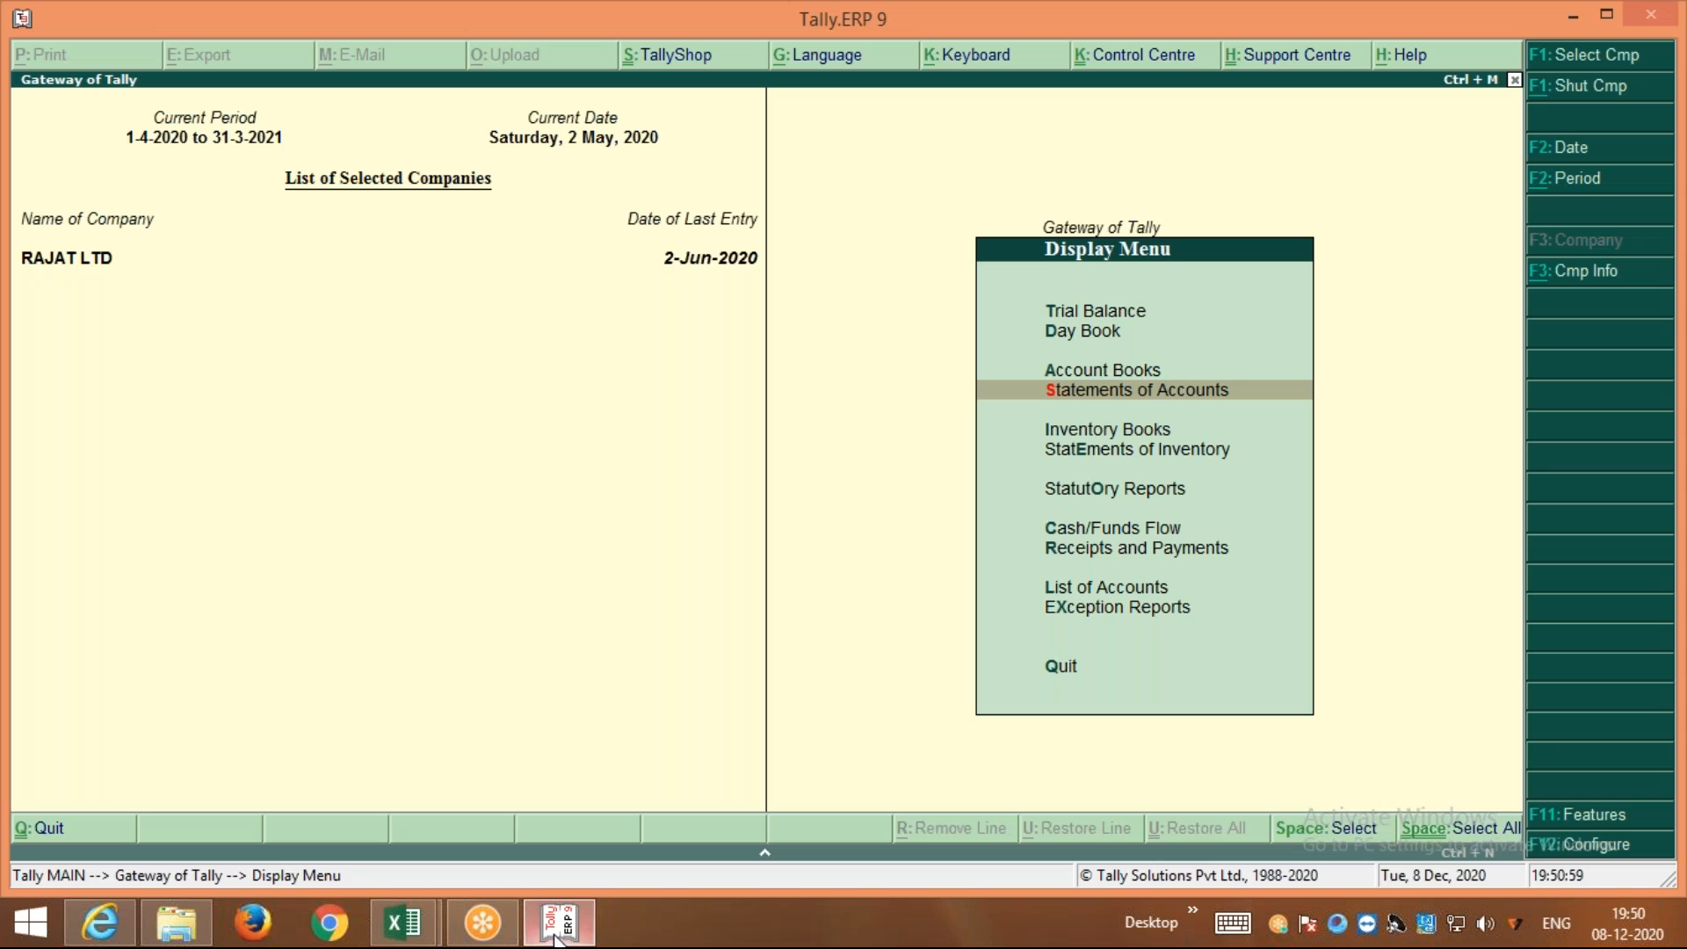
{"action": "key", "text": "Escape"}
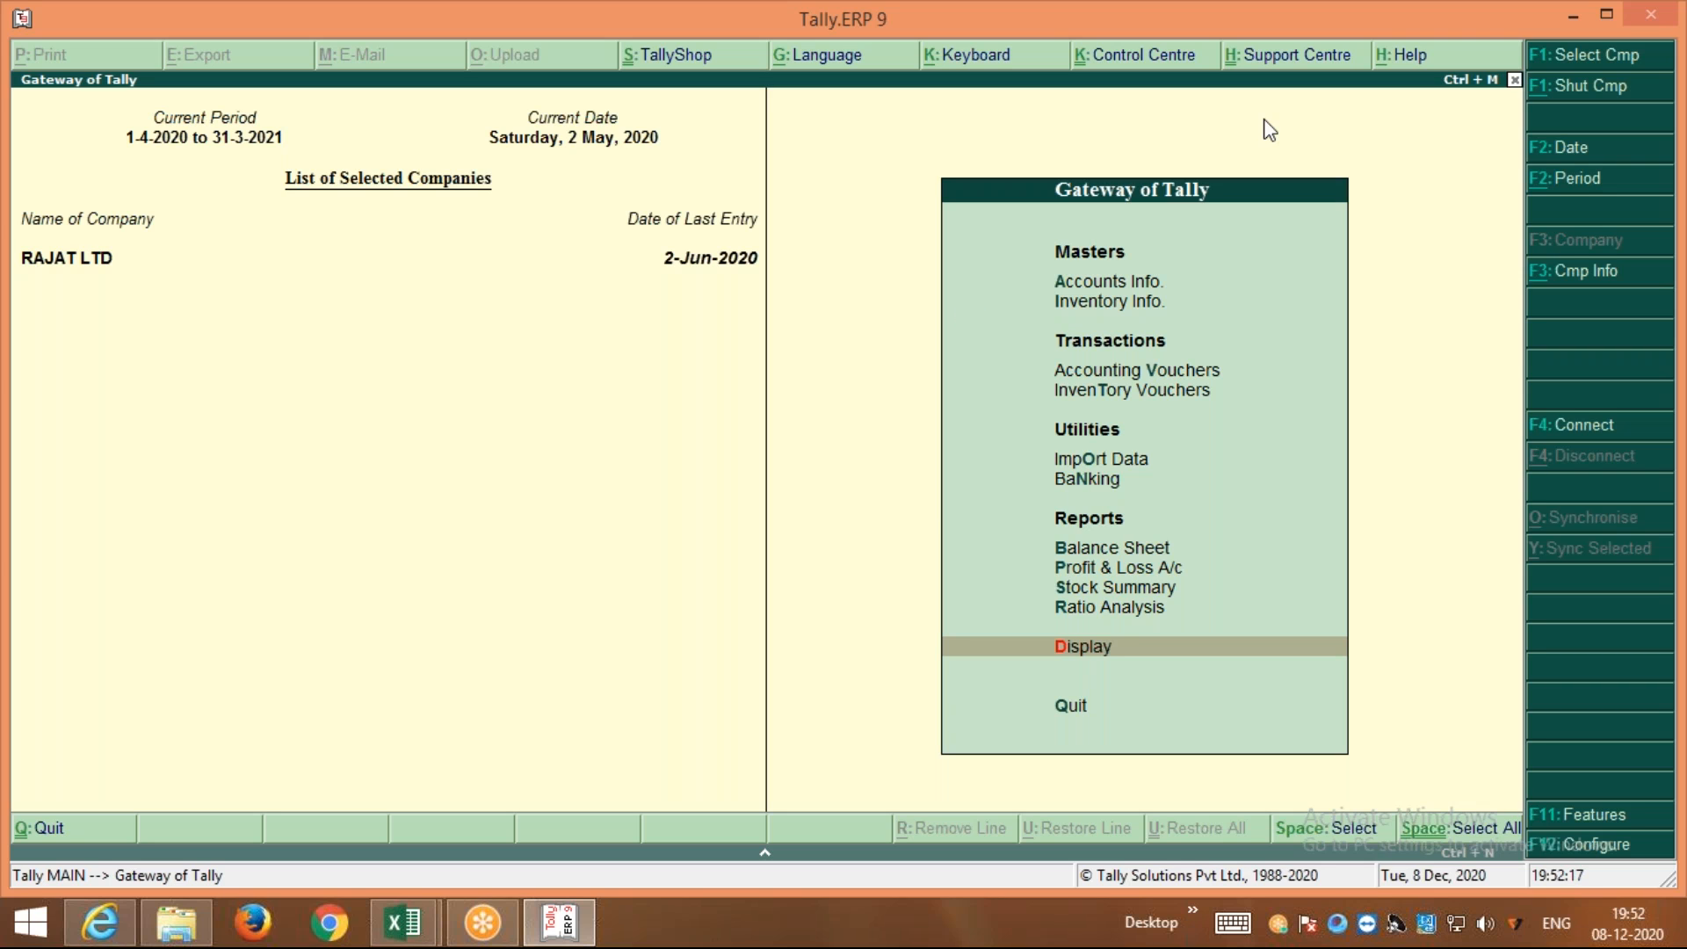
Switch back to the PREDEFINED COST CENTER workbook in Excel and move the notes in A10:B27 to the range starting at H1
{"action": "left_click", "coordinate": [420, 939]}
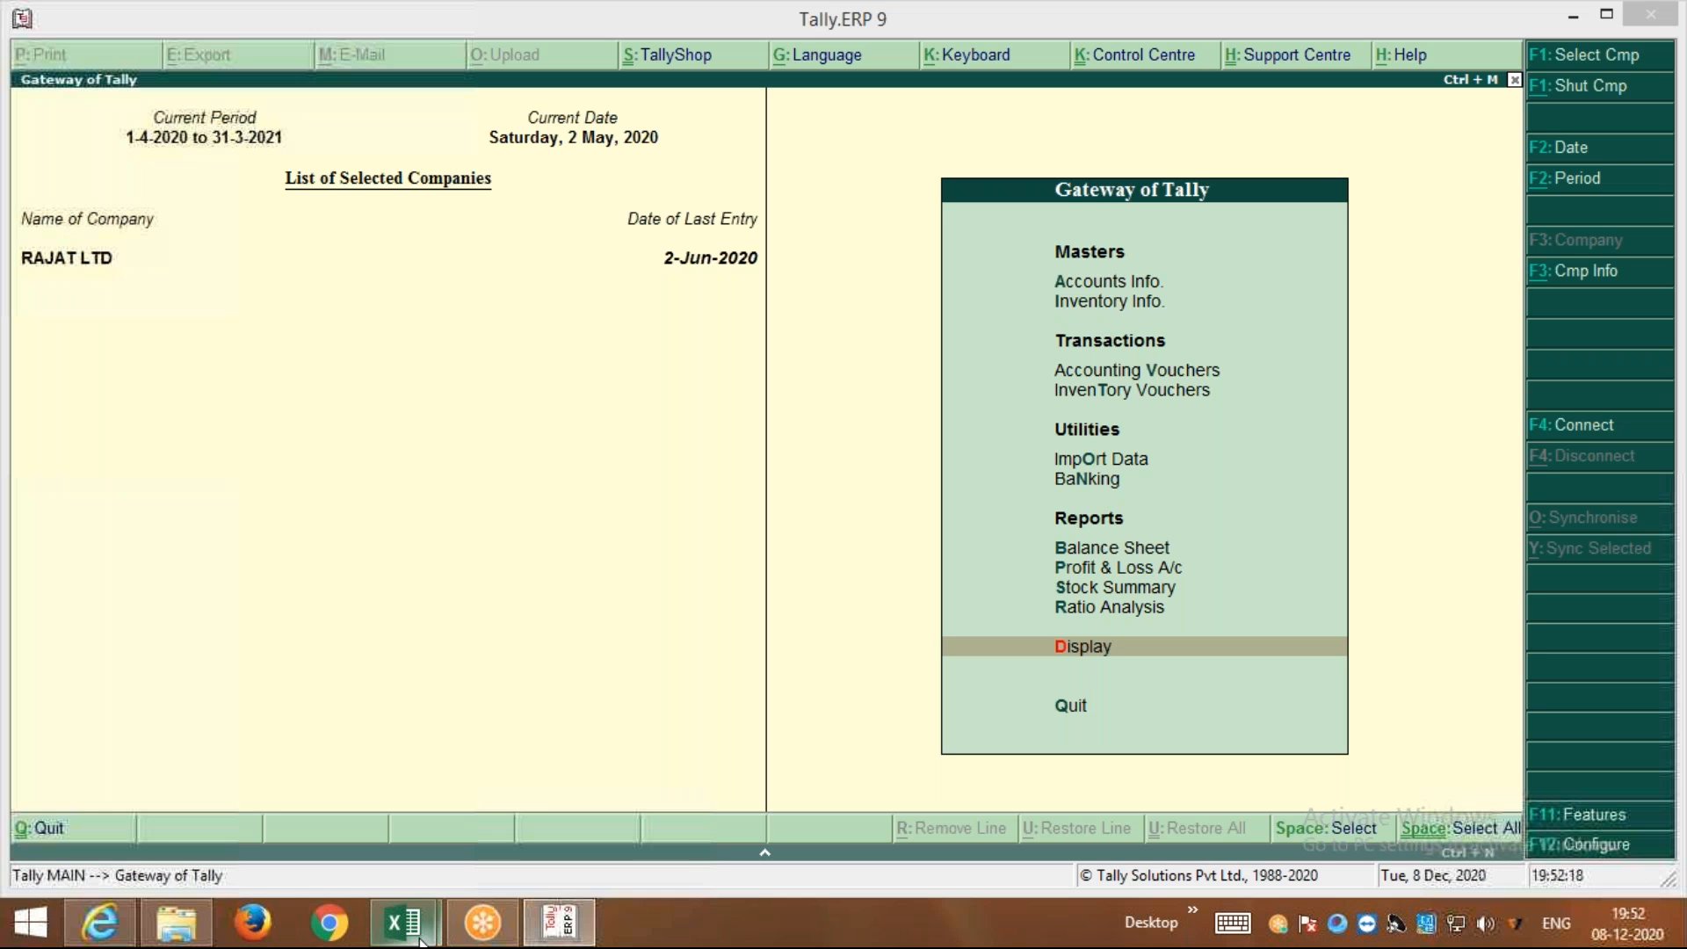
{"action": "left_click", "coordinate": [577, 776]}
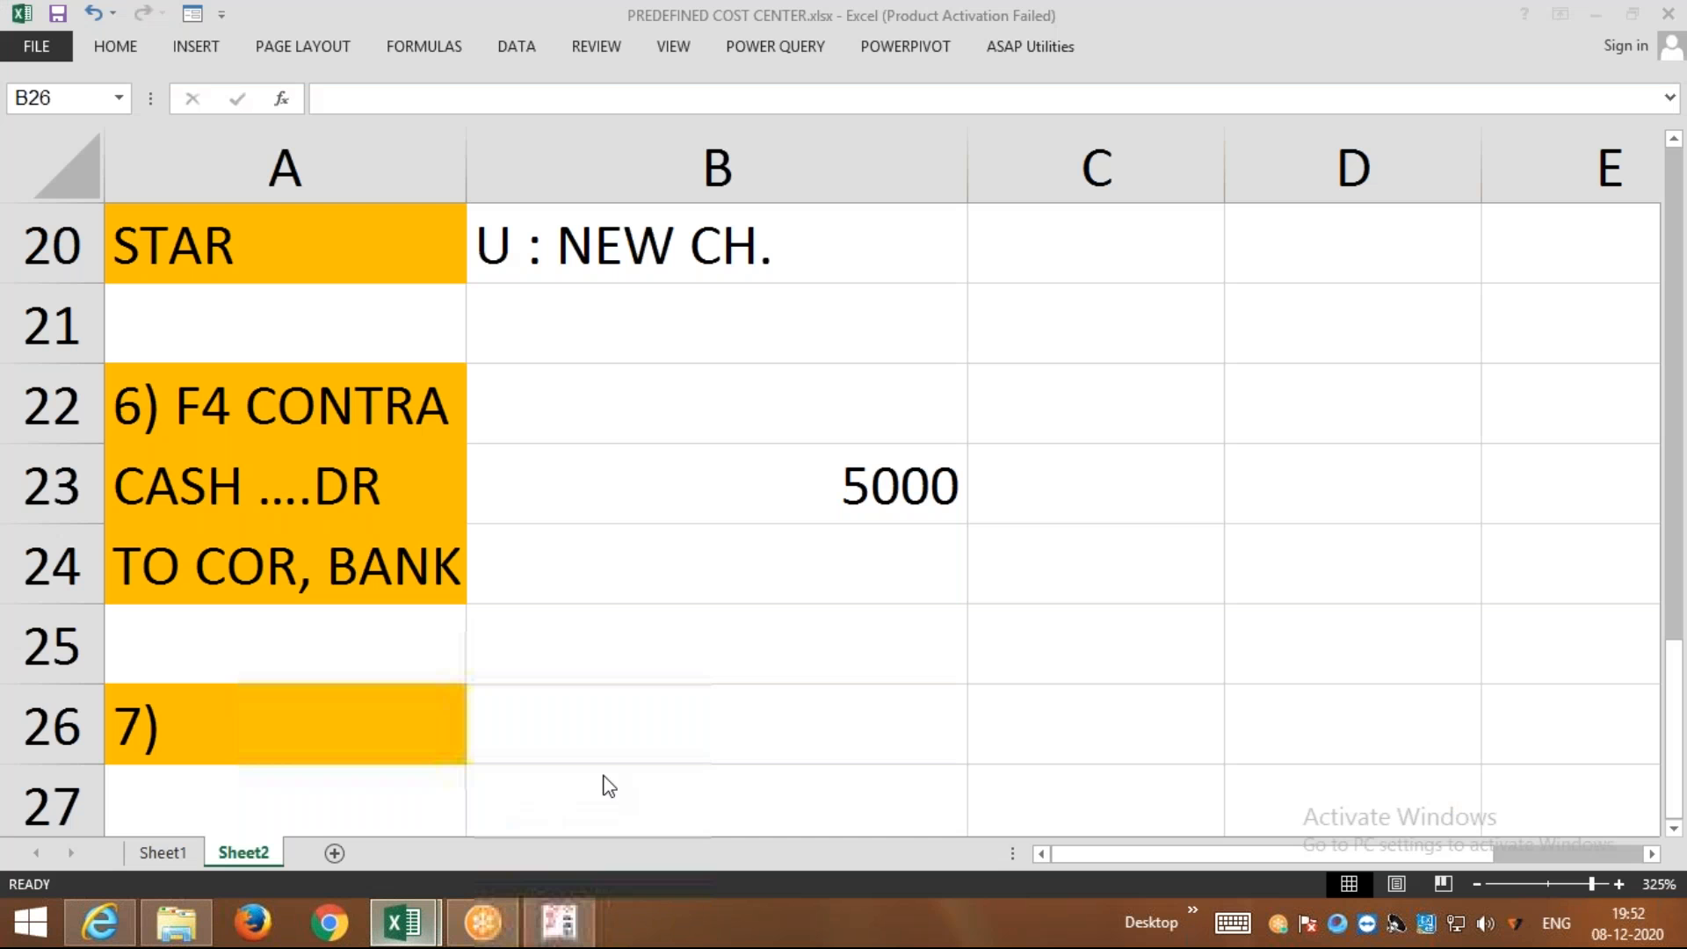
{"action": "left_click", "coordinate": [1476, 884]}
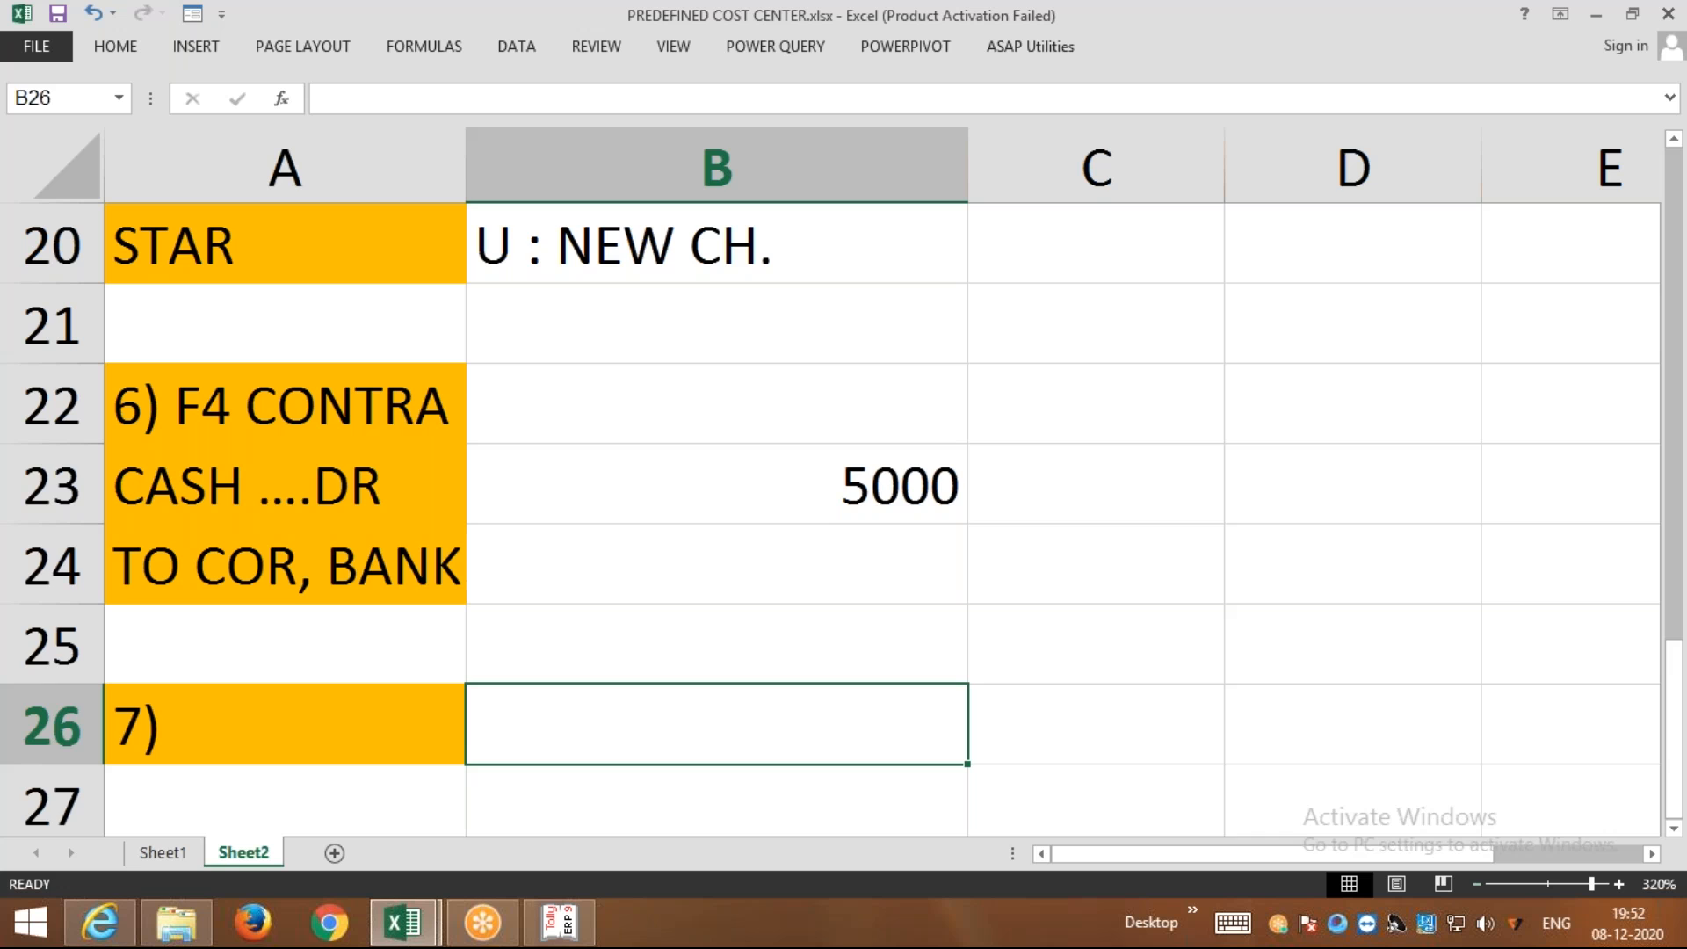
{"action": "left_click", "coordinate": [1476, 884]}
{"action": "left_click", "coordinate": [1477, 884]}
{"action": "left_click", "coordinate": [1476, 884]}
{"action": "left_click", "coordinate": [1477, 884]}
{"action": "left_click", "coordinate": [1477, 884]}
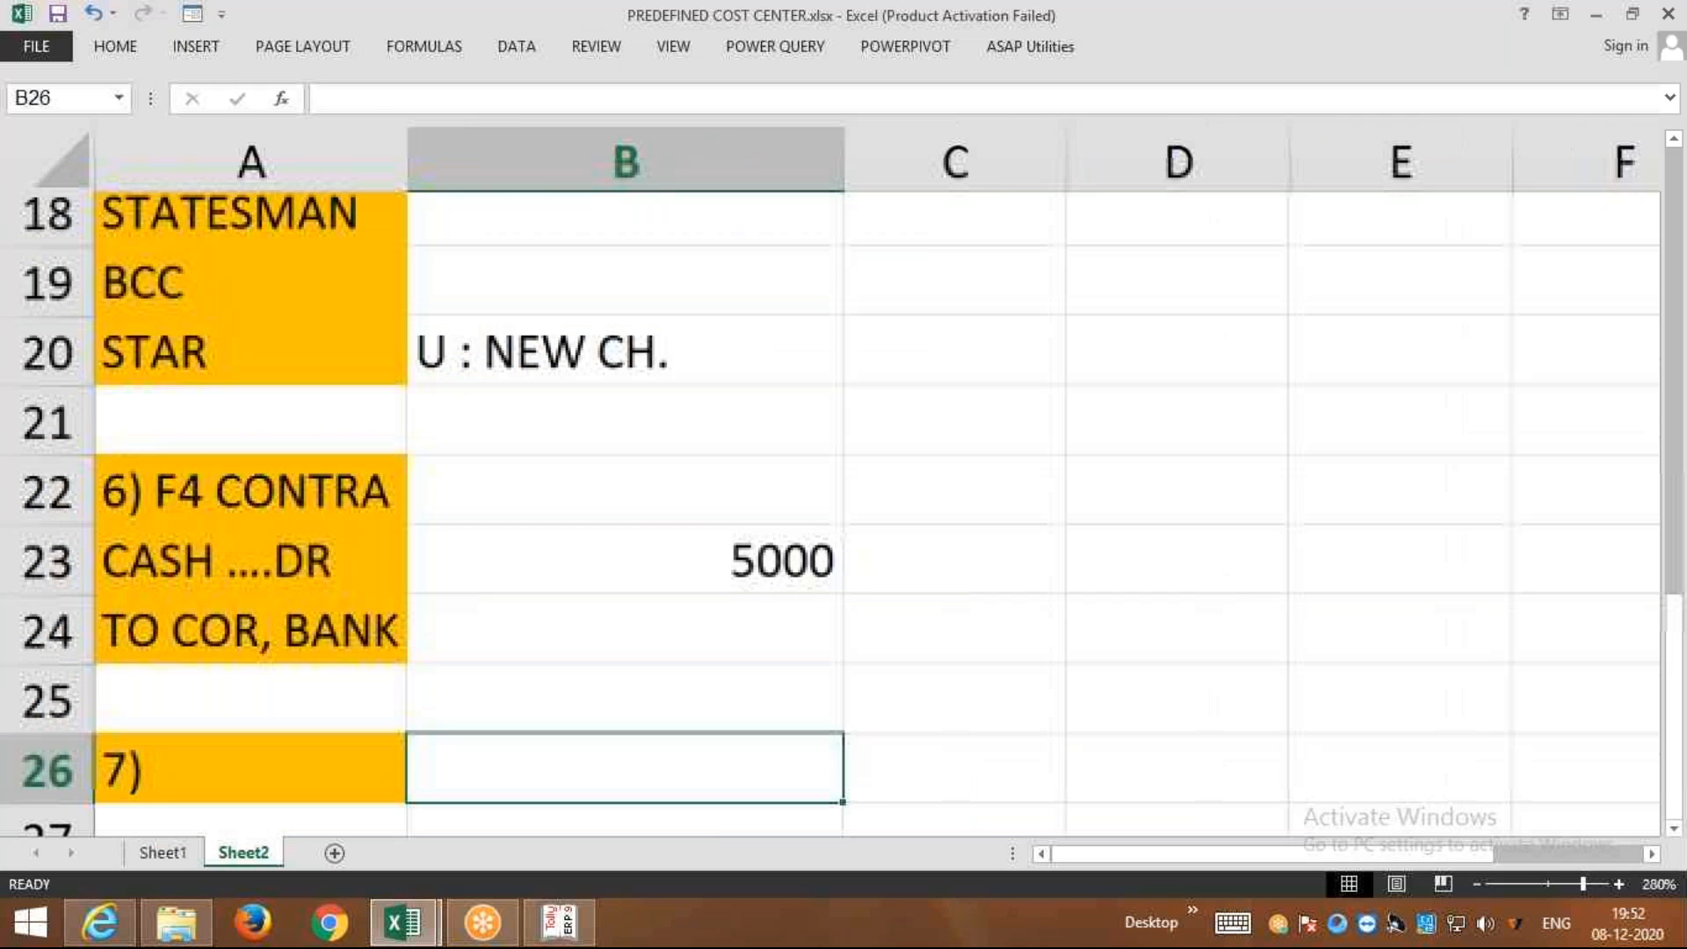
{"action": "left_click", "coordinate": [1476, 884]}
{"action": "left_click", "coordinate": [1477, 884]}
{"action": "left_click", "coordinate": [1477, 884]}
{"action": "left_click", "coordinate": [1476, 884]}
{"action": "left_click", "coordinate": [1476, 884]}
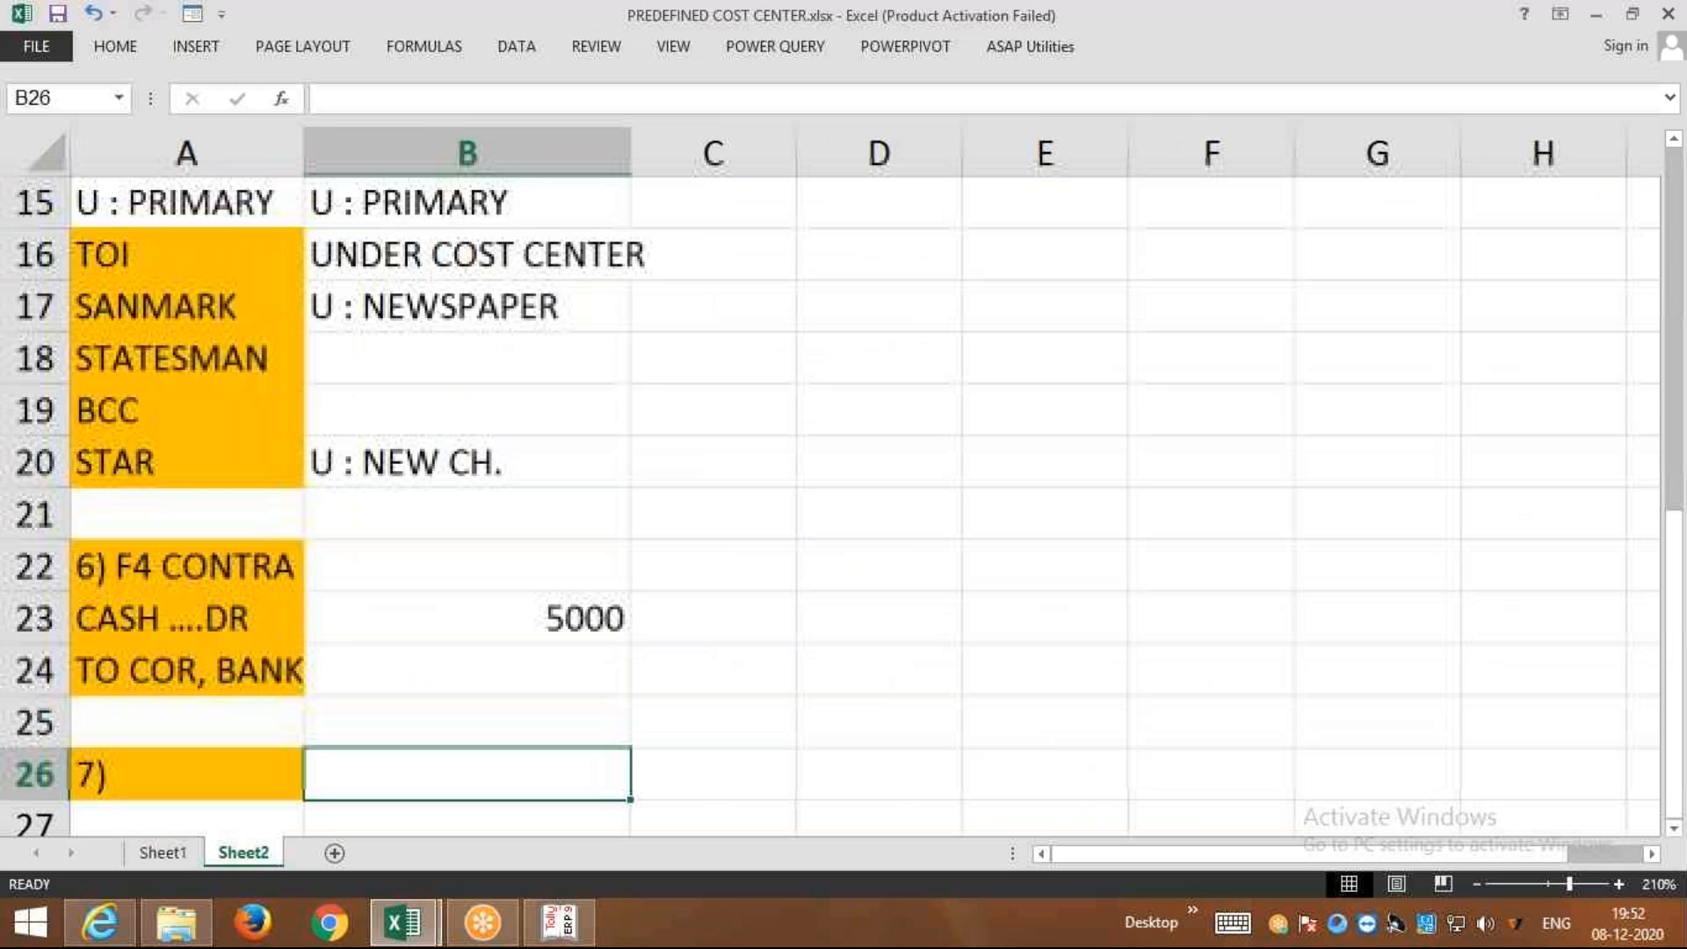
{"action": "left_click", "coordinate": [1477, 884]}
{"action": "left_click", "coordinate": [1476, 884]}
{"action": "left_click", "coordinate": [1476, 883]}
{"action": "left_click", "coordinate": [1476, 884]}
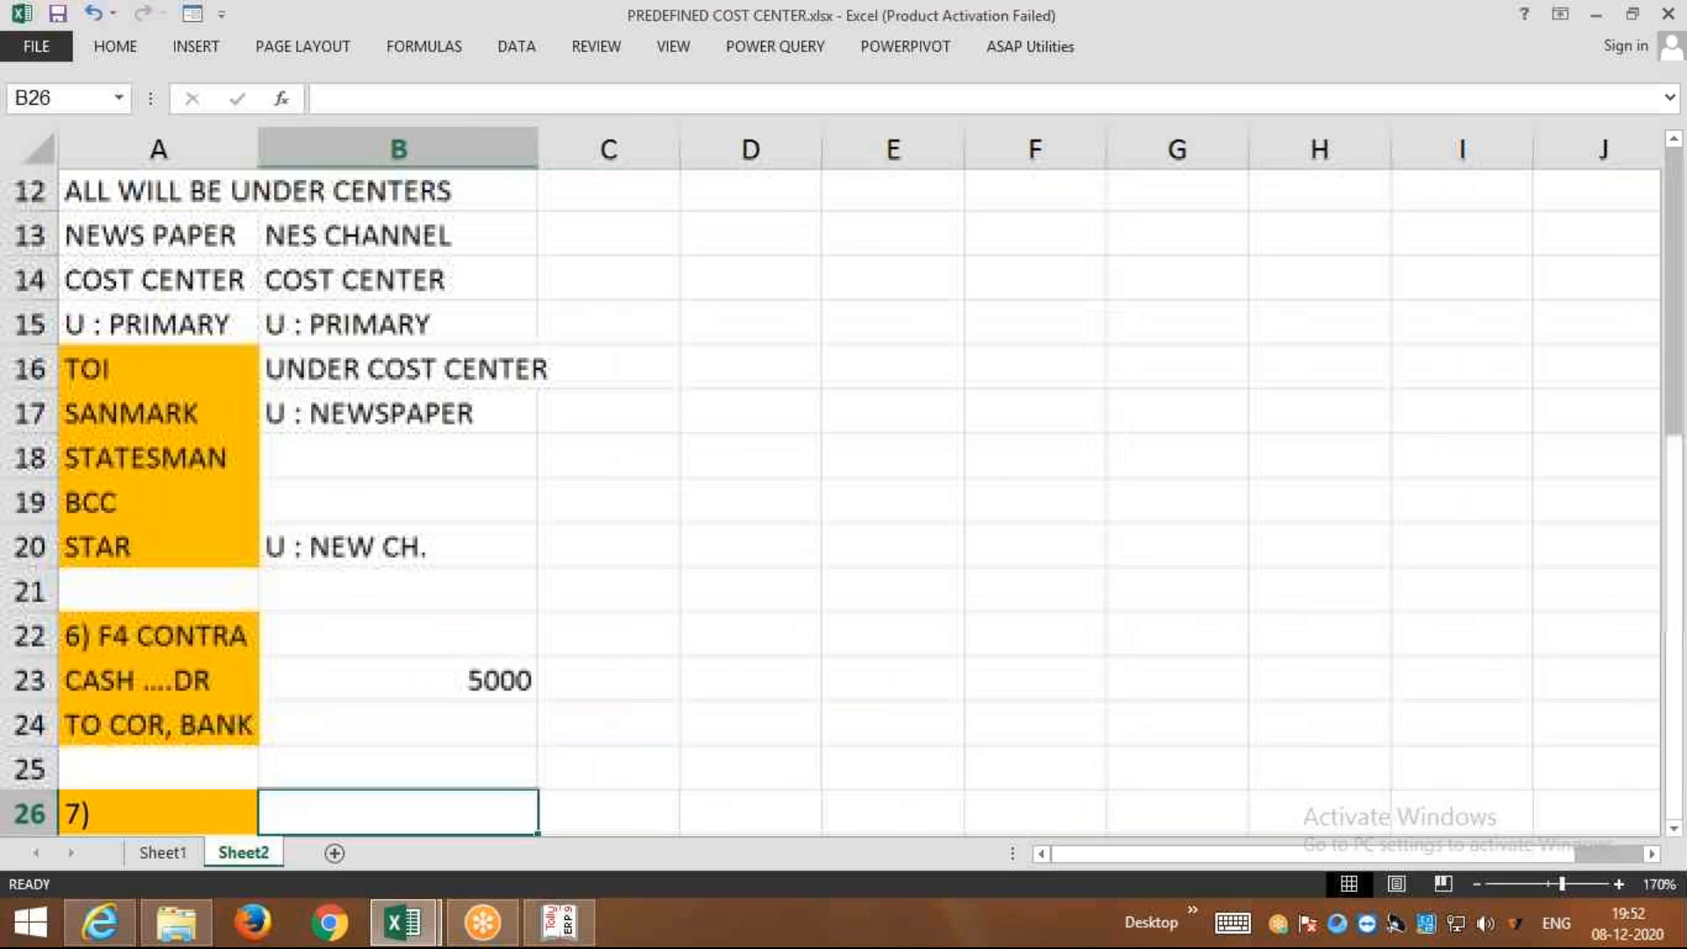
{"action": "left_click", "coordinate": [1476, 884]}
{"action": "left_click", "coordinate": [1476, 884]}
{"action": "left_click", "coordinate": [1476, 884]}
{"action": "left_click", "coordinate": [1476, 884]}
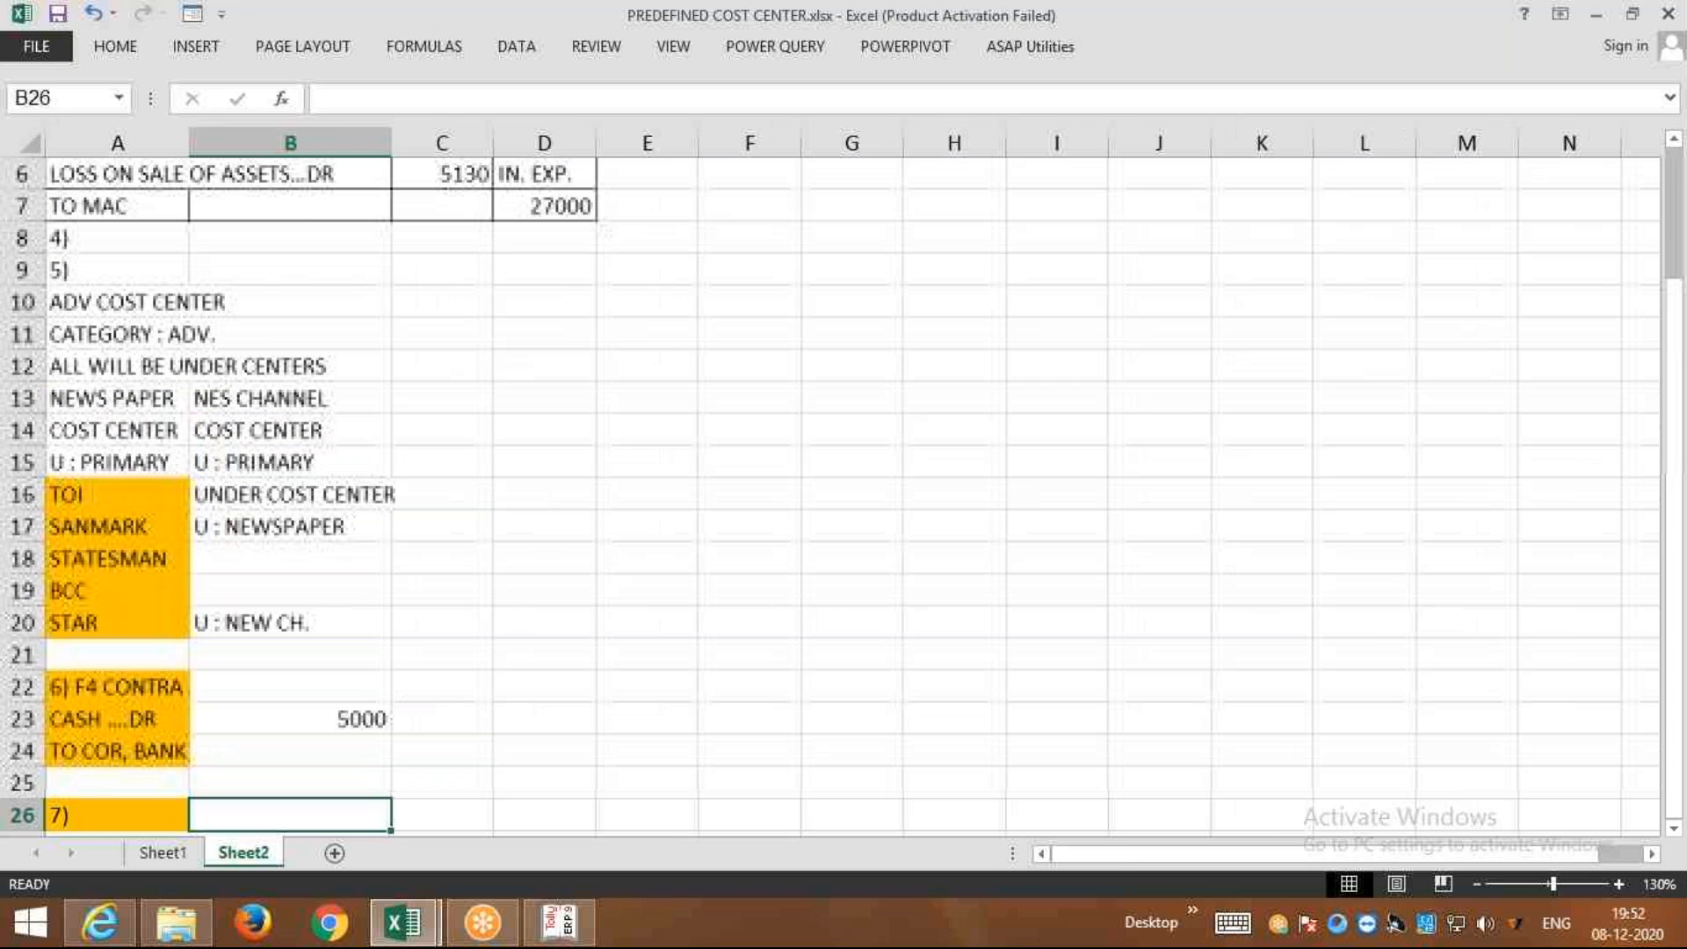
{"action": "left_click", "coordinate": [1477, 884]}
{"action": "left_click", "coordinate": [1476, 884]}
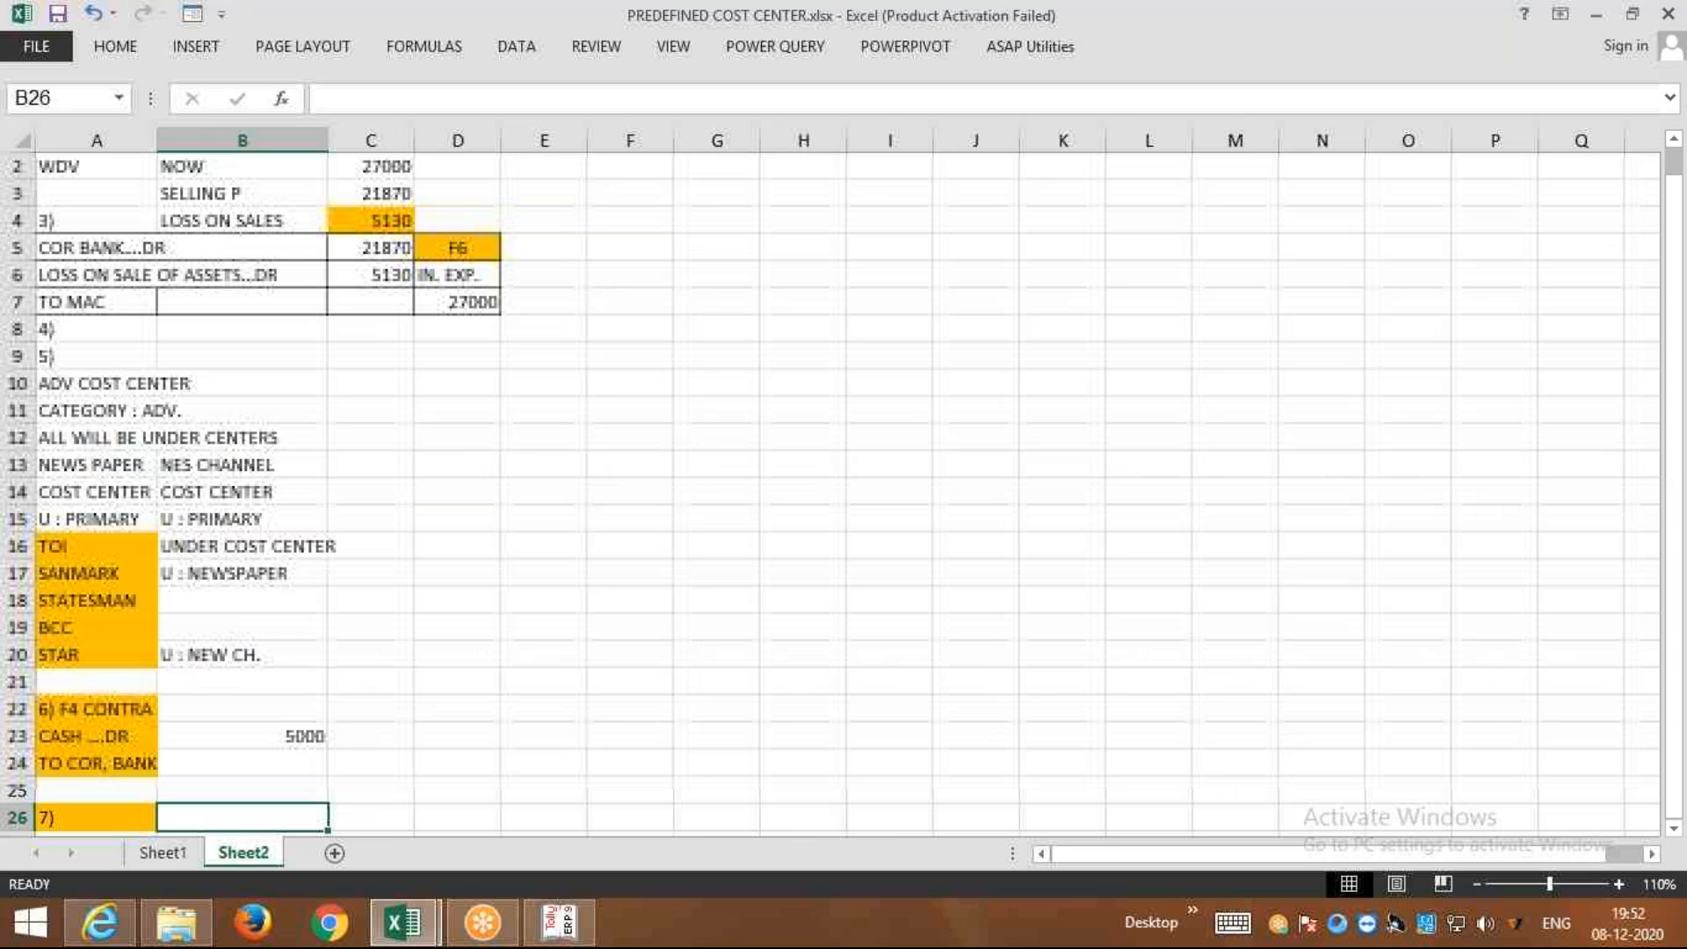
{"action": "left_click", "coordinate": [1476, 884]}
{"action": "left_click", "coordinate": [1476, 884]}
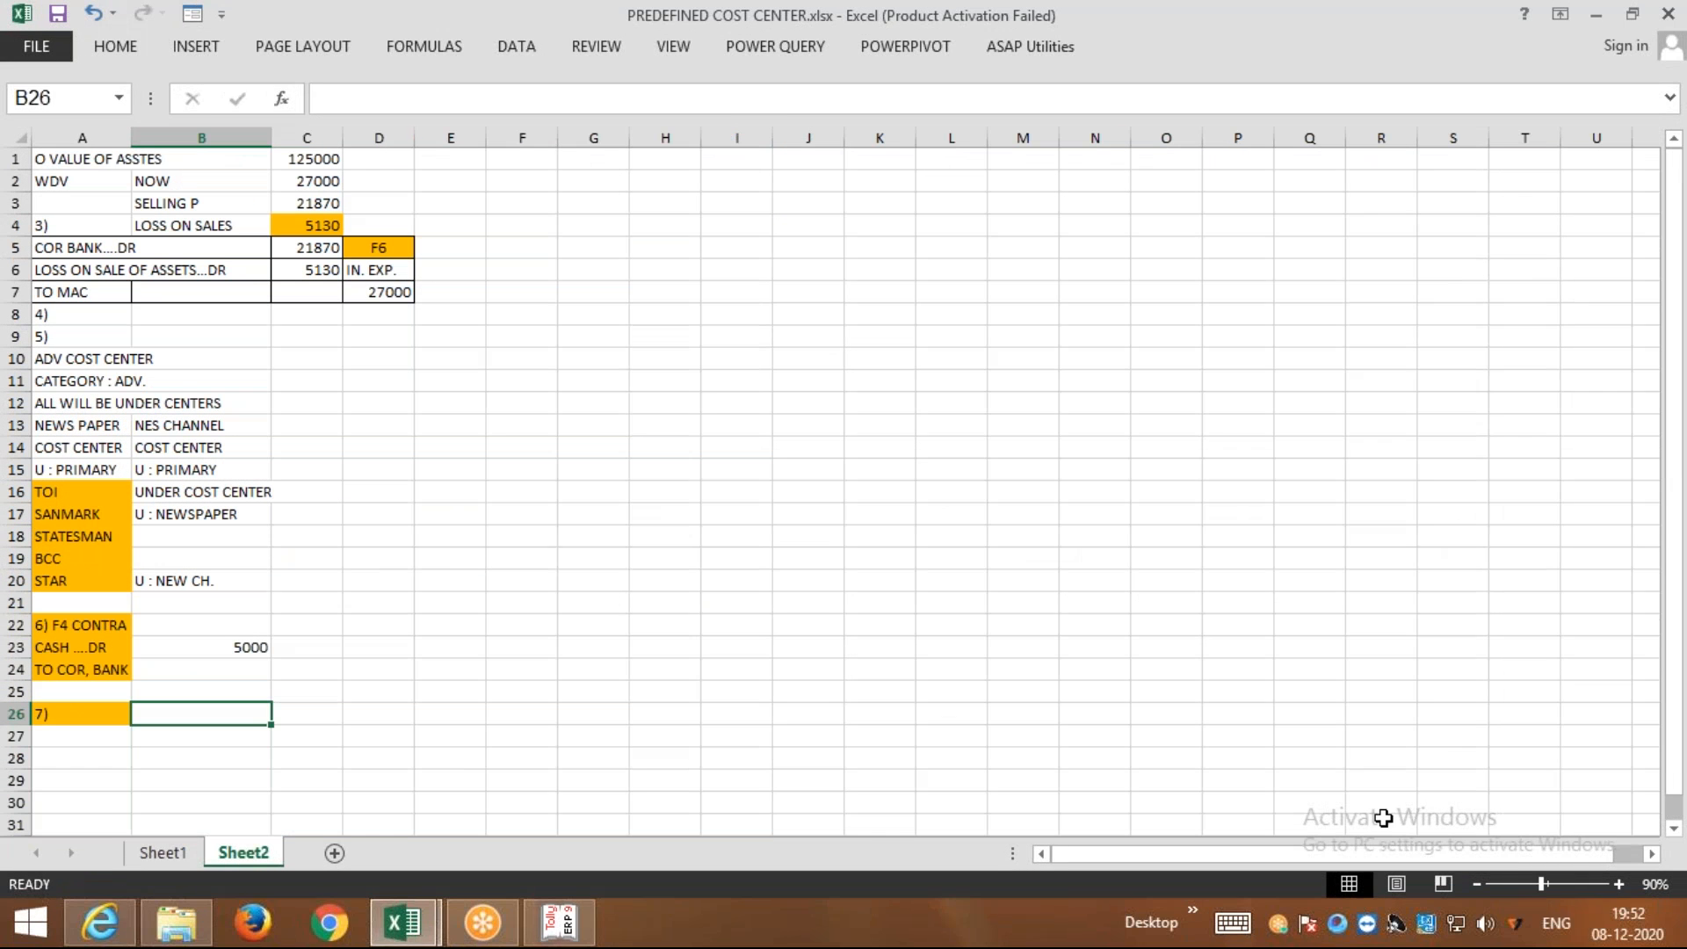
{"action": "left_click_drag", "start_coordinate": [75, 360], "coordinate": [203, 738]}
{"action": "left_click_drag", "start_coordinate": [271, 471], "coordinate": [758, 274]}
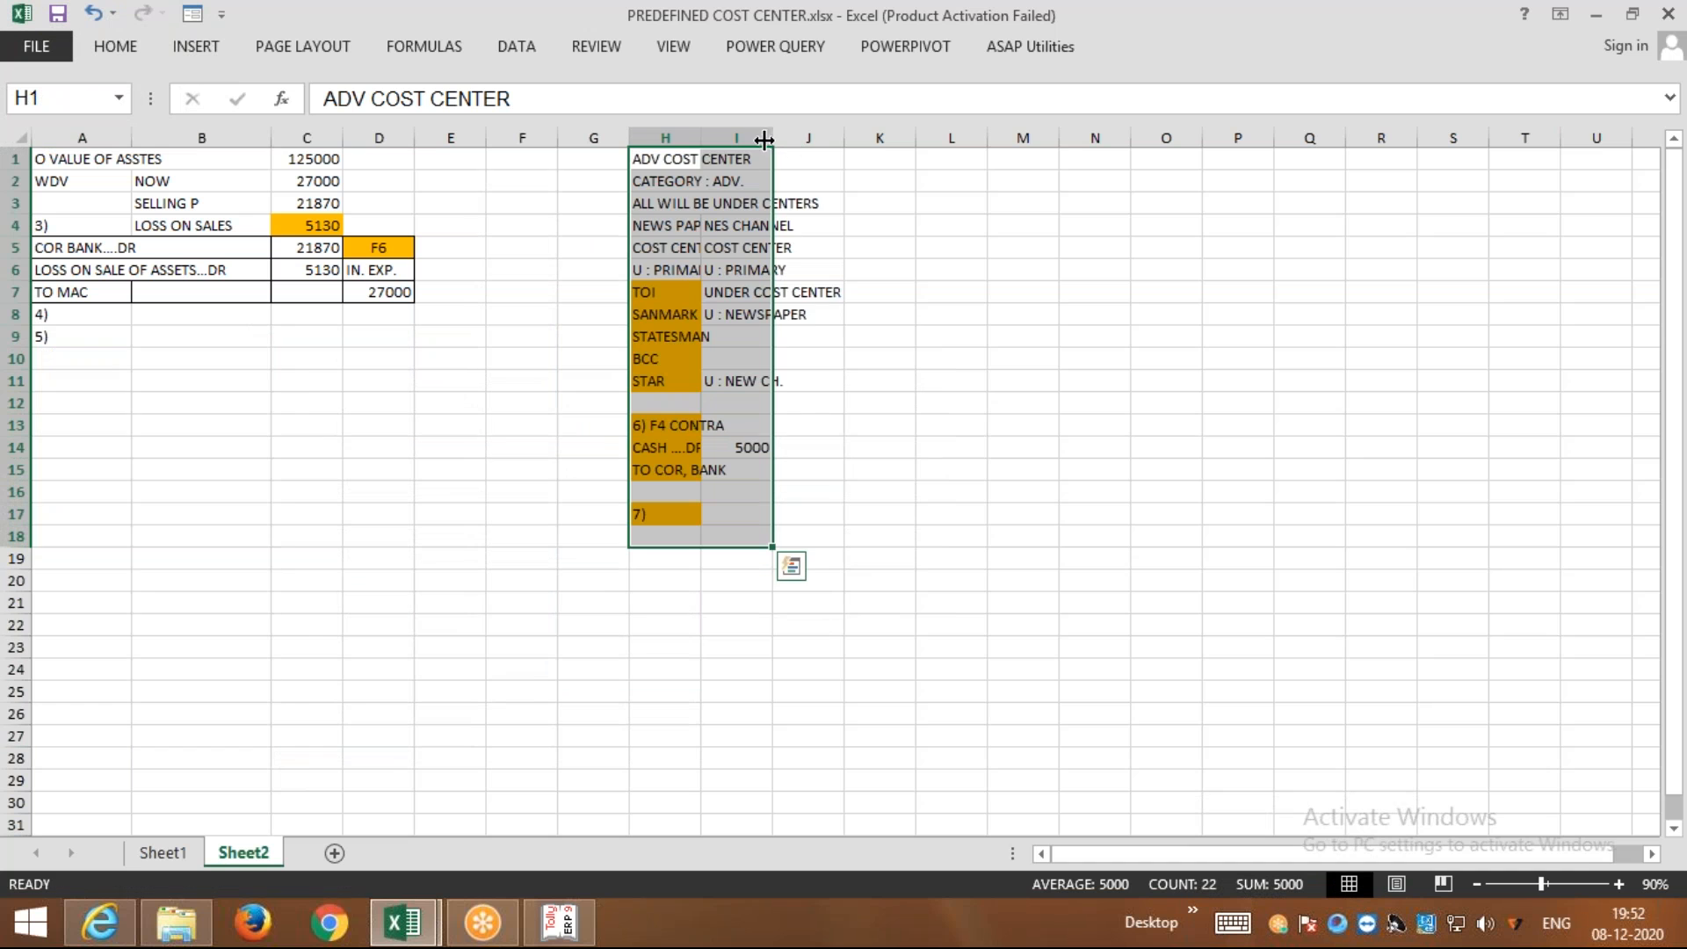
Widen column H so that the moved cost centre and contra notes fit inside it
{"action": "left_click", "coordinate": [1617, 884]}
{"action": "left_click", "coordinate": [1618, 884]}
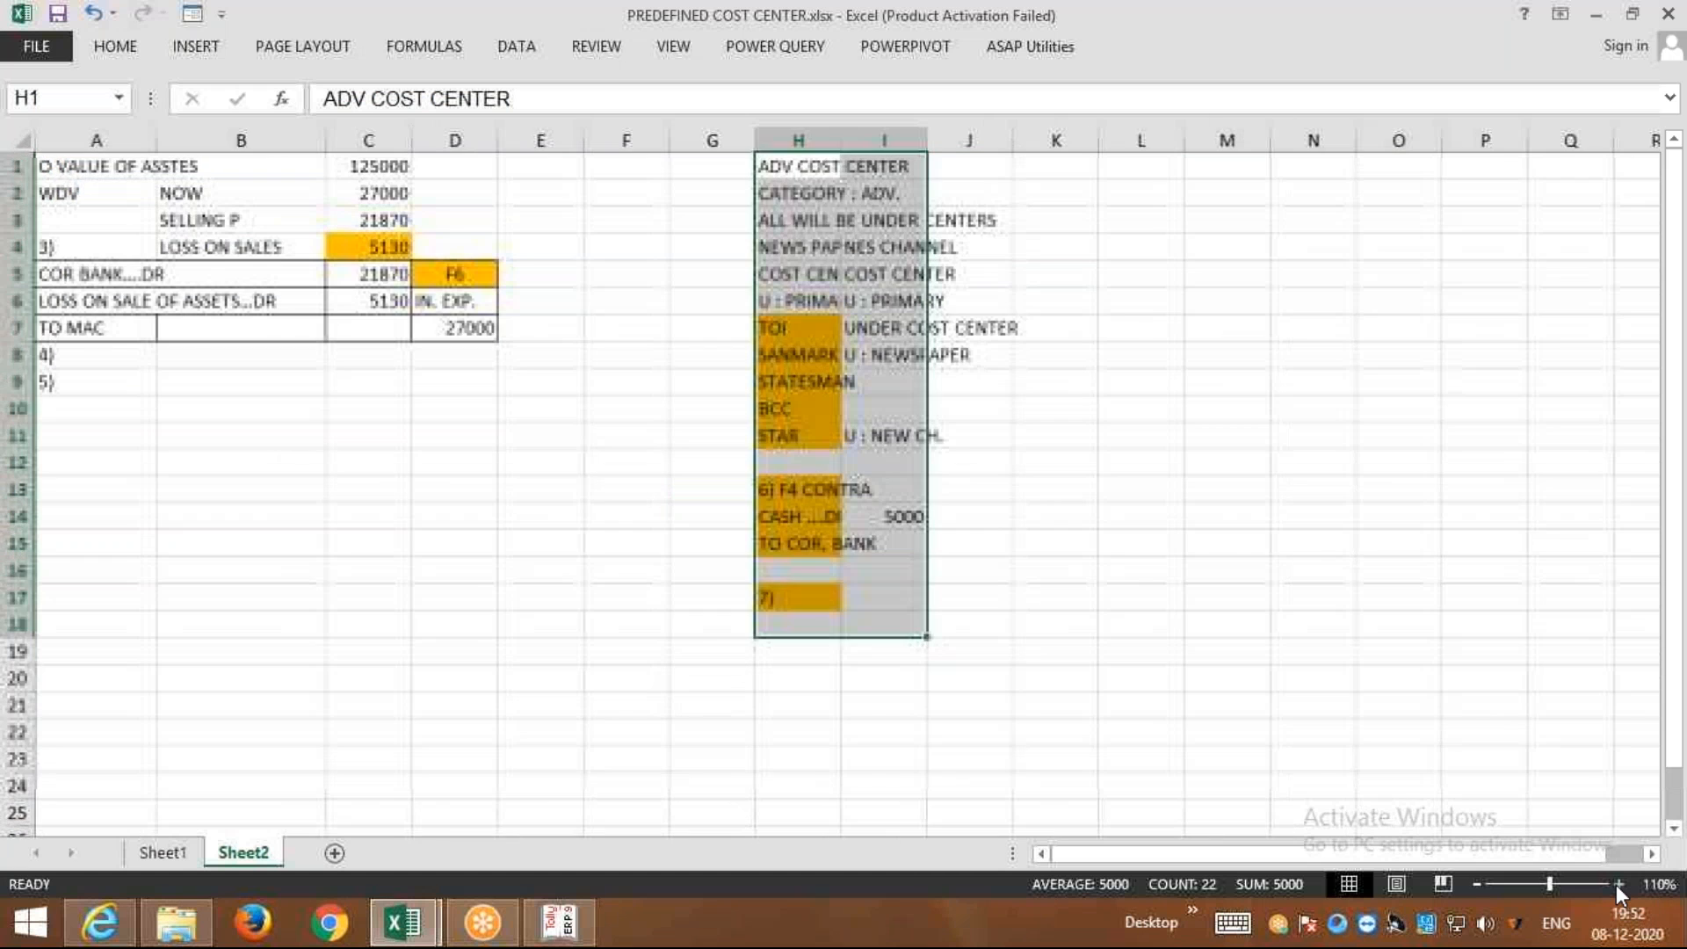
{"action": "left_click", "coordinate": [1617, 884]}
{"action": "left_click", "coordinate": [1618, 884]}
{"action": "left_click", "coordinate": [1467, 559]}
{"action": "left_click_drag", "start_coordinate": [1008, 144], "coordinate": [1099, 168]}
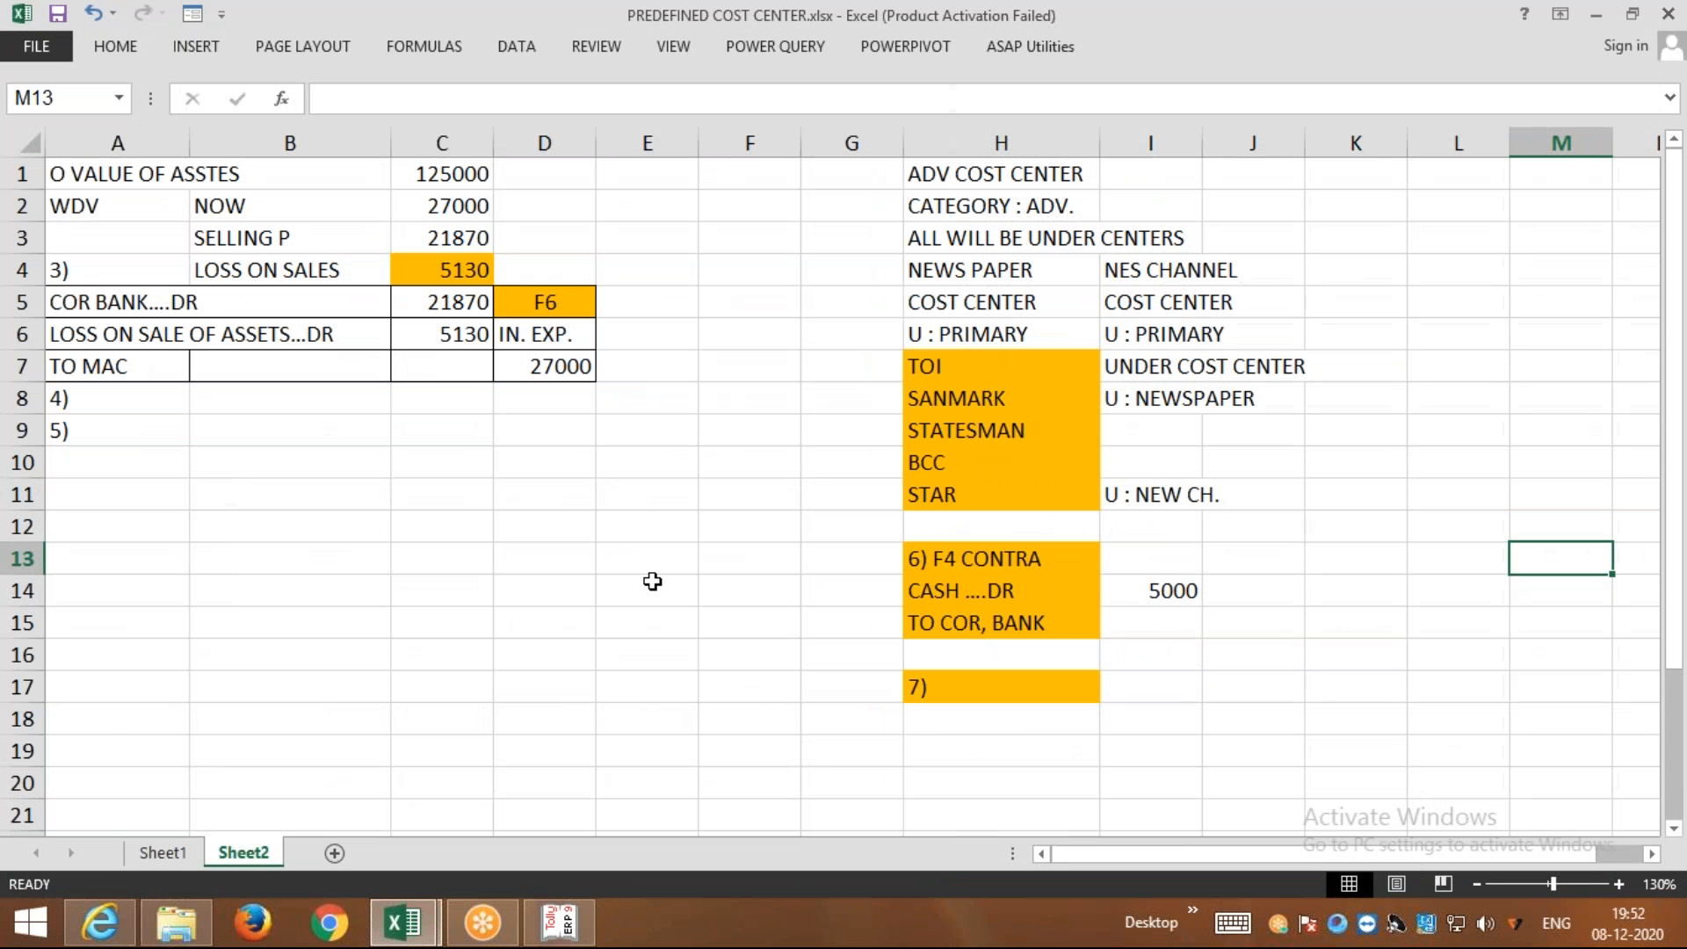
Narrow the empty column F between the asset sale entries and the moved cost centre notes
{"action": "left_click", "coordinate": [1620, 883]}
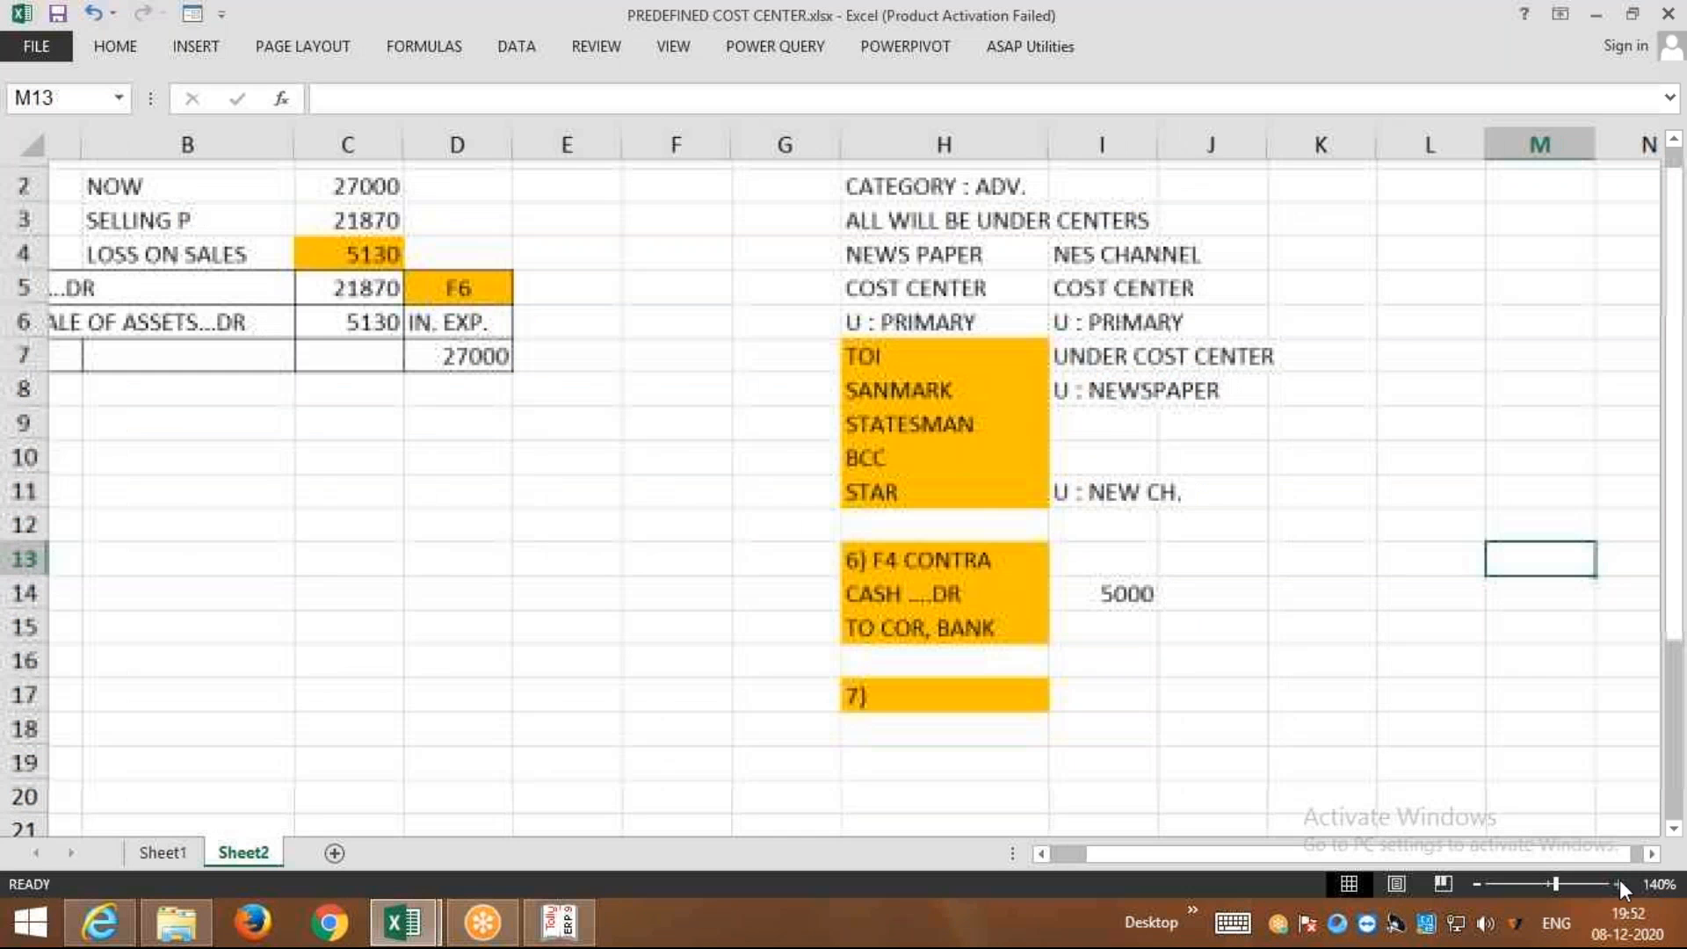
{"action": "left_click", "coordinate": [1620, 883]}
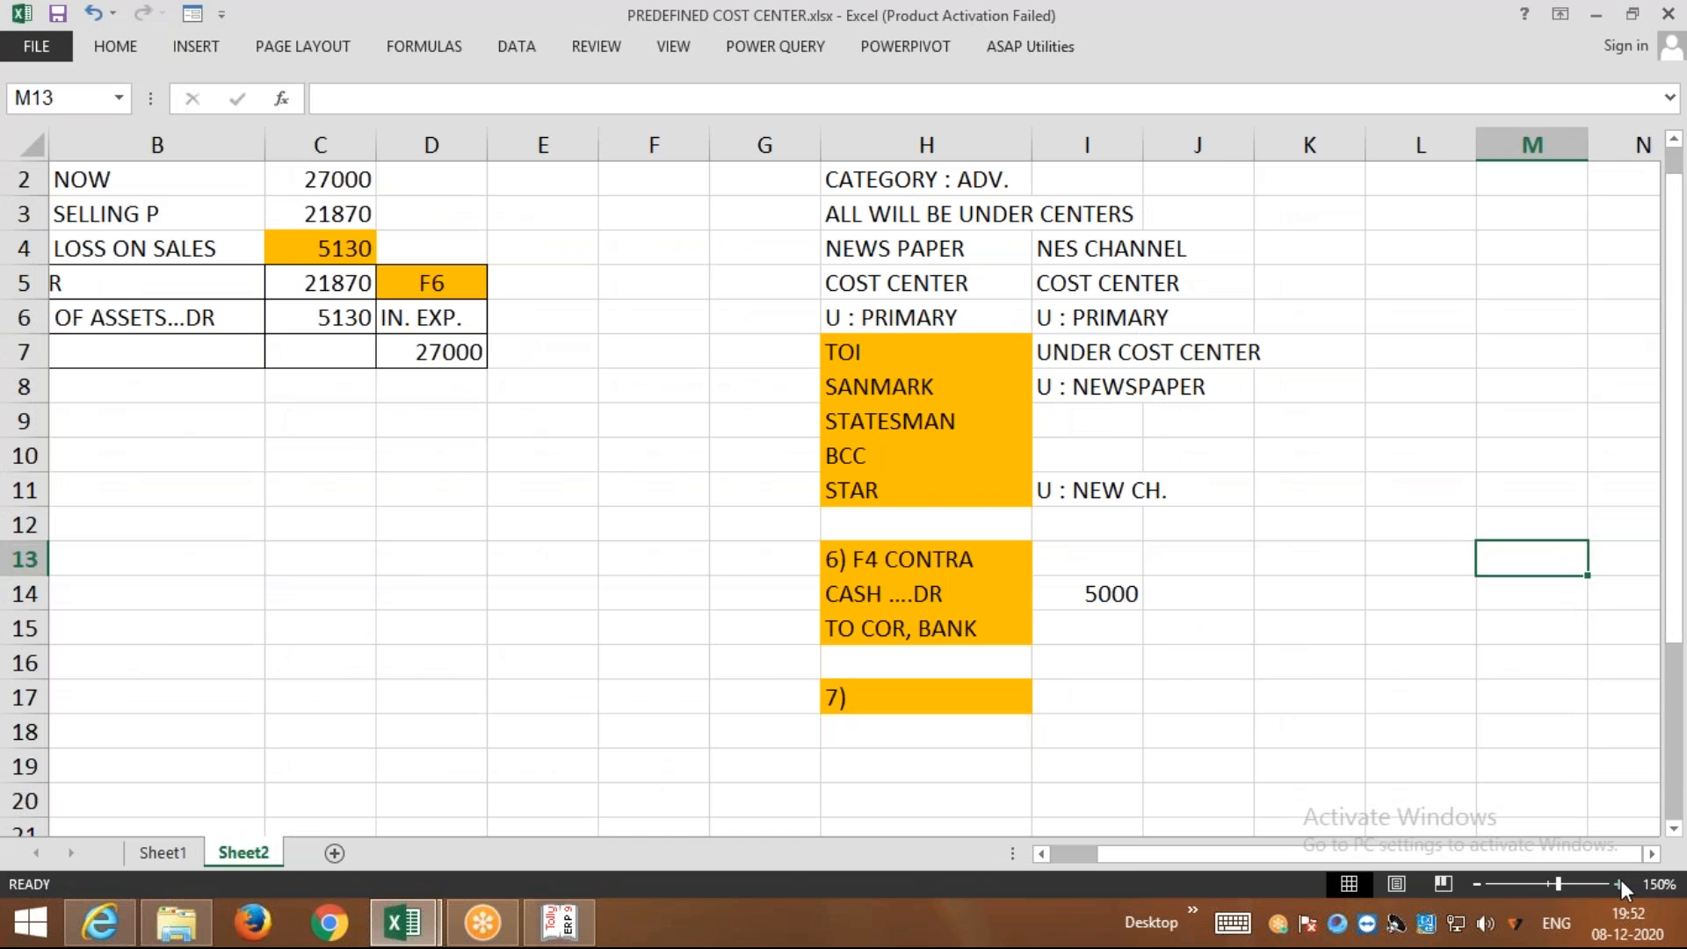
{"action": "left_click_drag", "start_coordinate": [1186, 853], "coordinate": [1093, 859]}
{"action": "left_click_drag", "start_coordinate": [922, 145], "coordinate": [832, 145]}
{"action": "scroll", "coordinate": [357, 735], "scroll_direction": "up", "scroll_amount": 1}
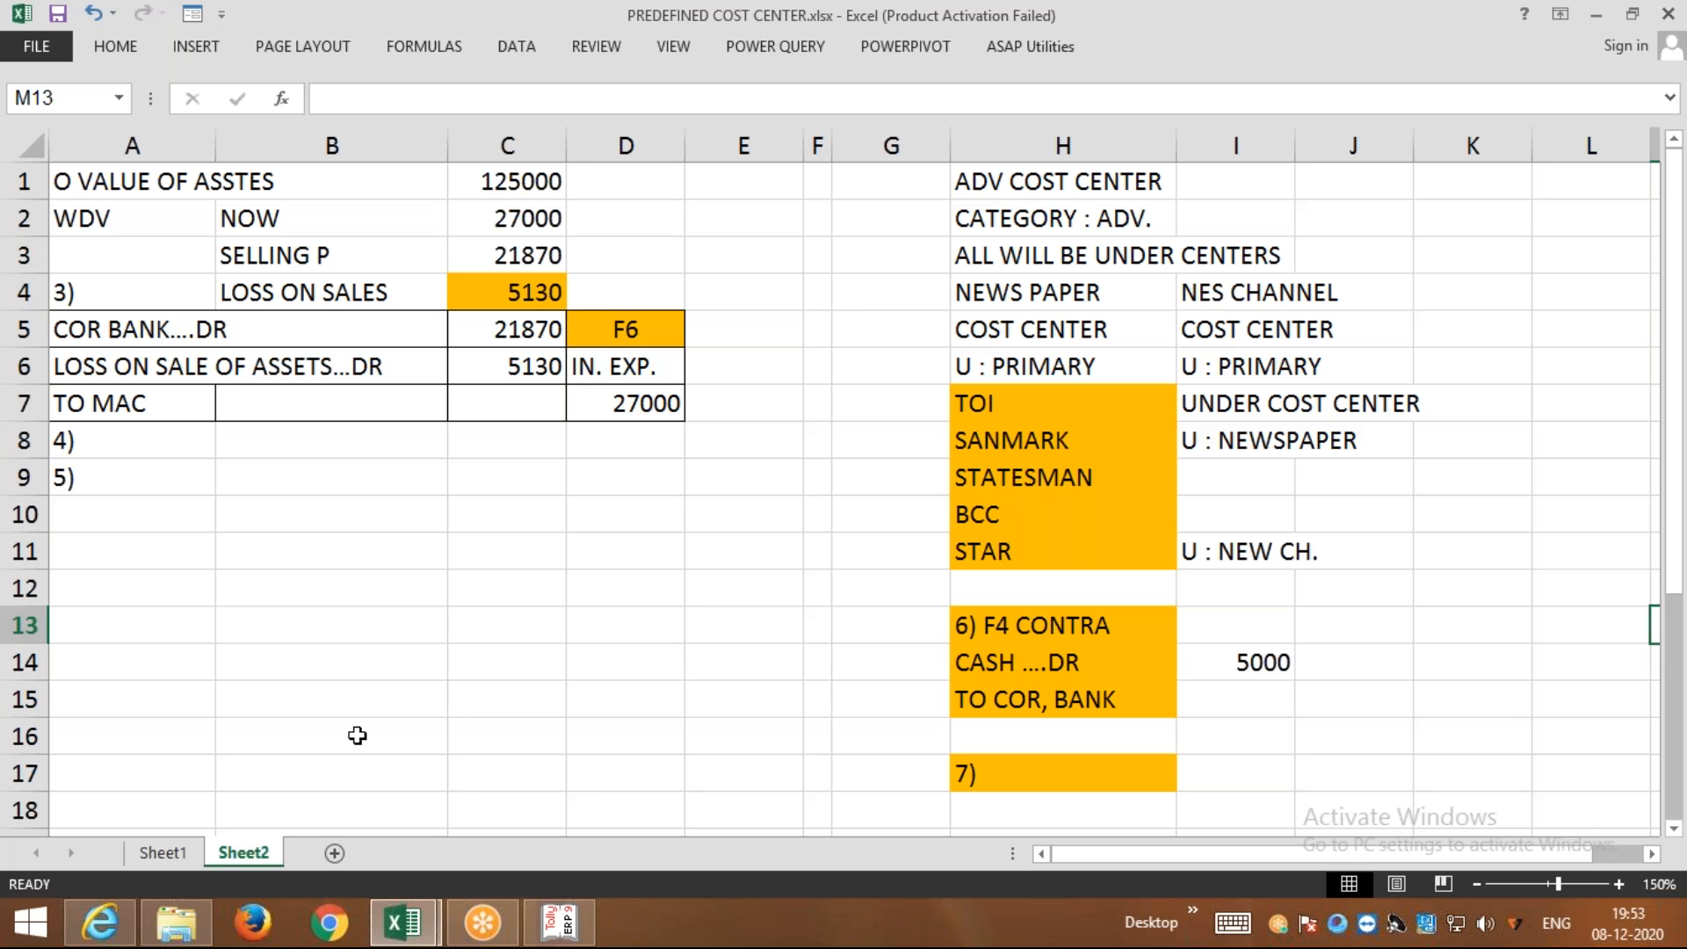
Go to Sheet1 and enter "F5" in cell D10 beside the commission percentages of question 2
{"action": "left_click", "coordinate": [167, 853]}
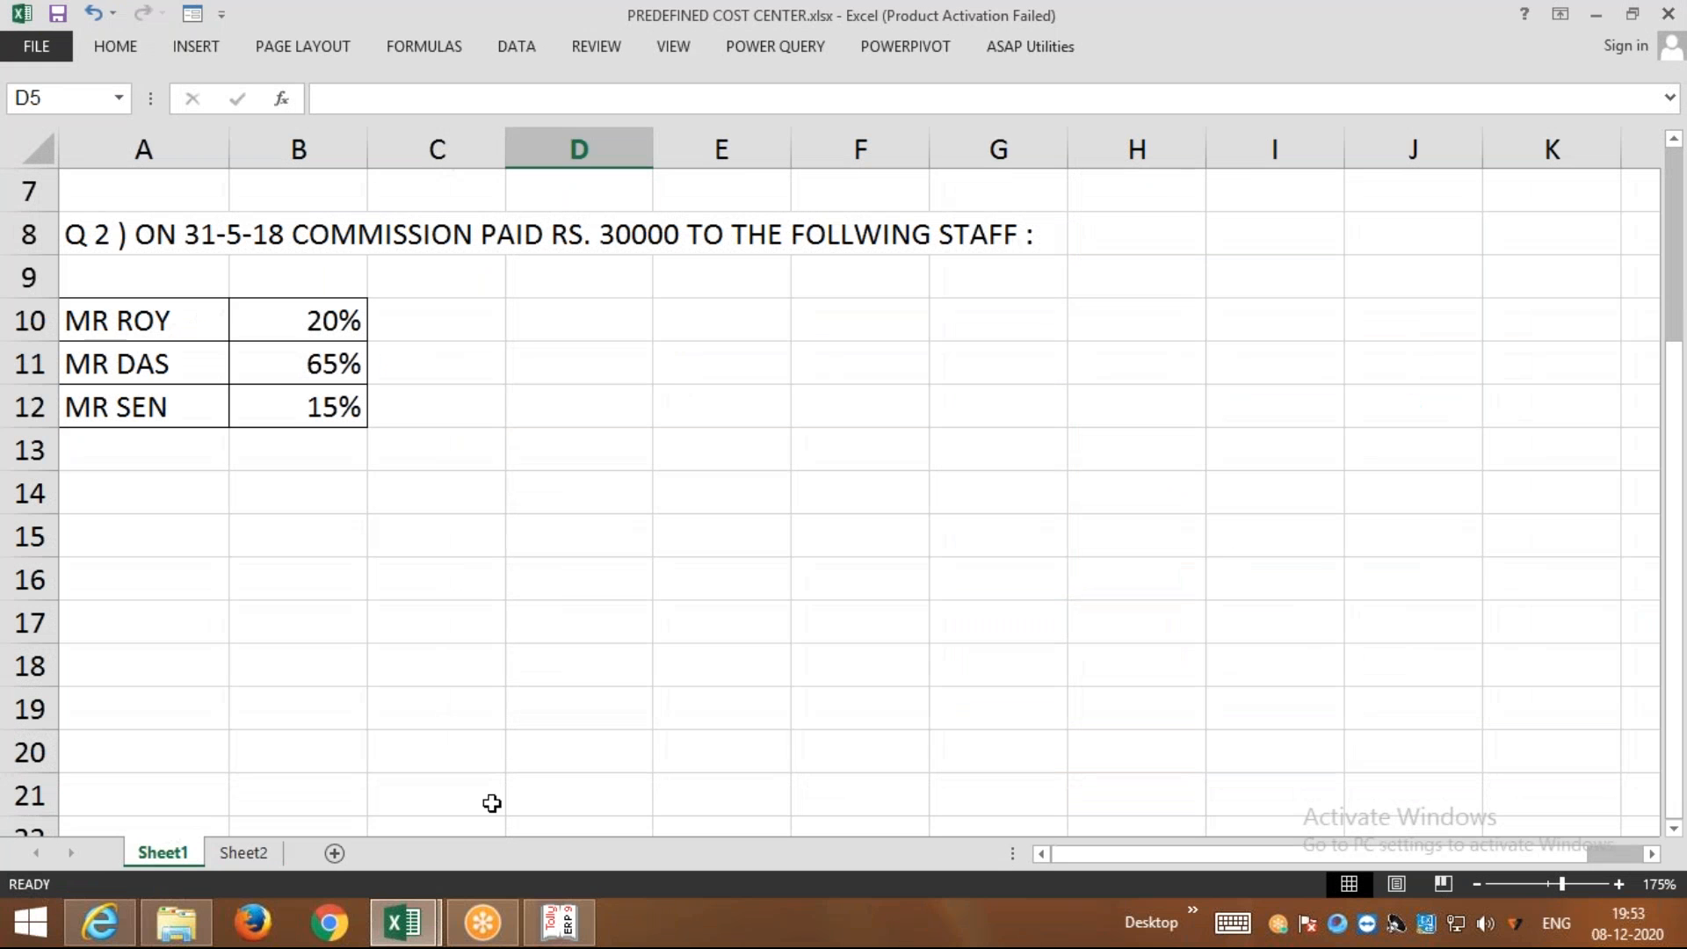
{"action": "scroll", "coordinate": [501, 734], "scroll_direction": "up", "scroll_amount": 2}
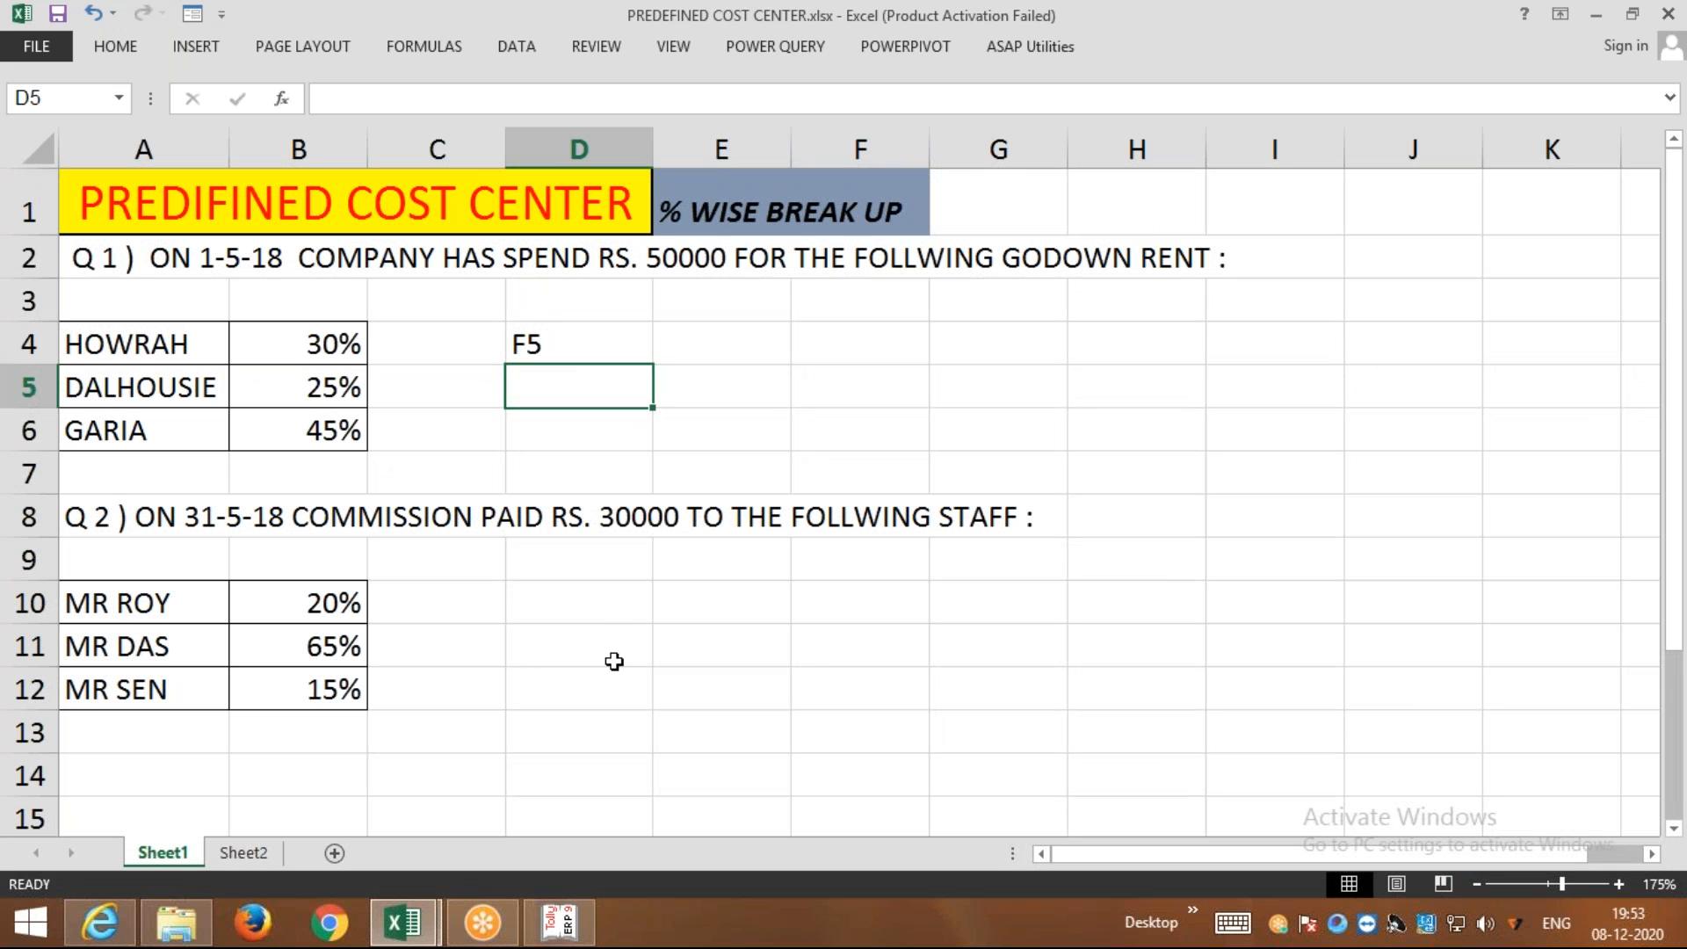
{"action": "left_click", "coordinate": [551, 601]}
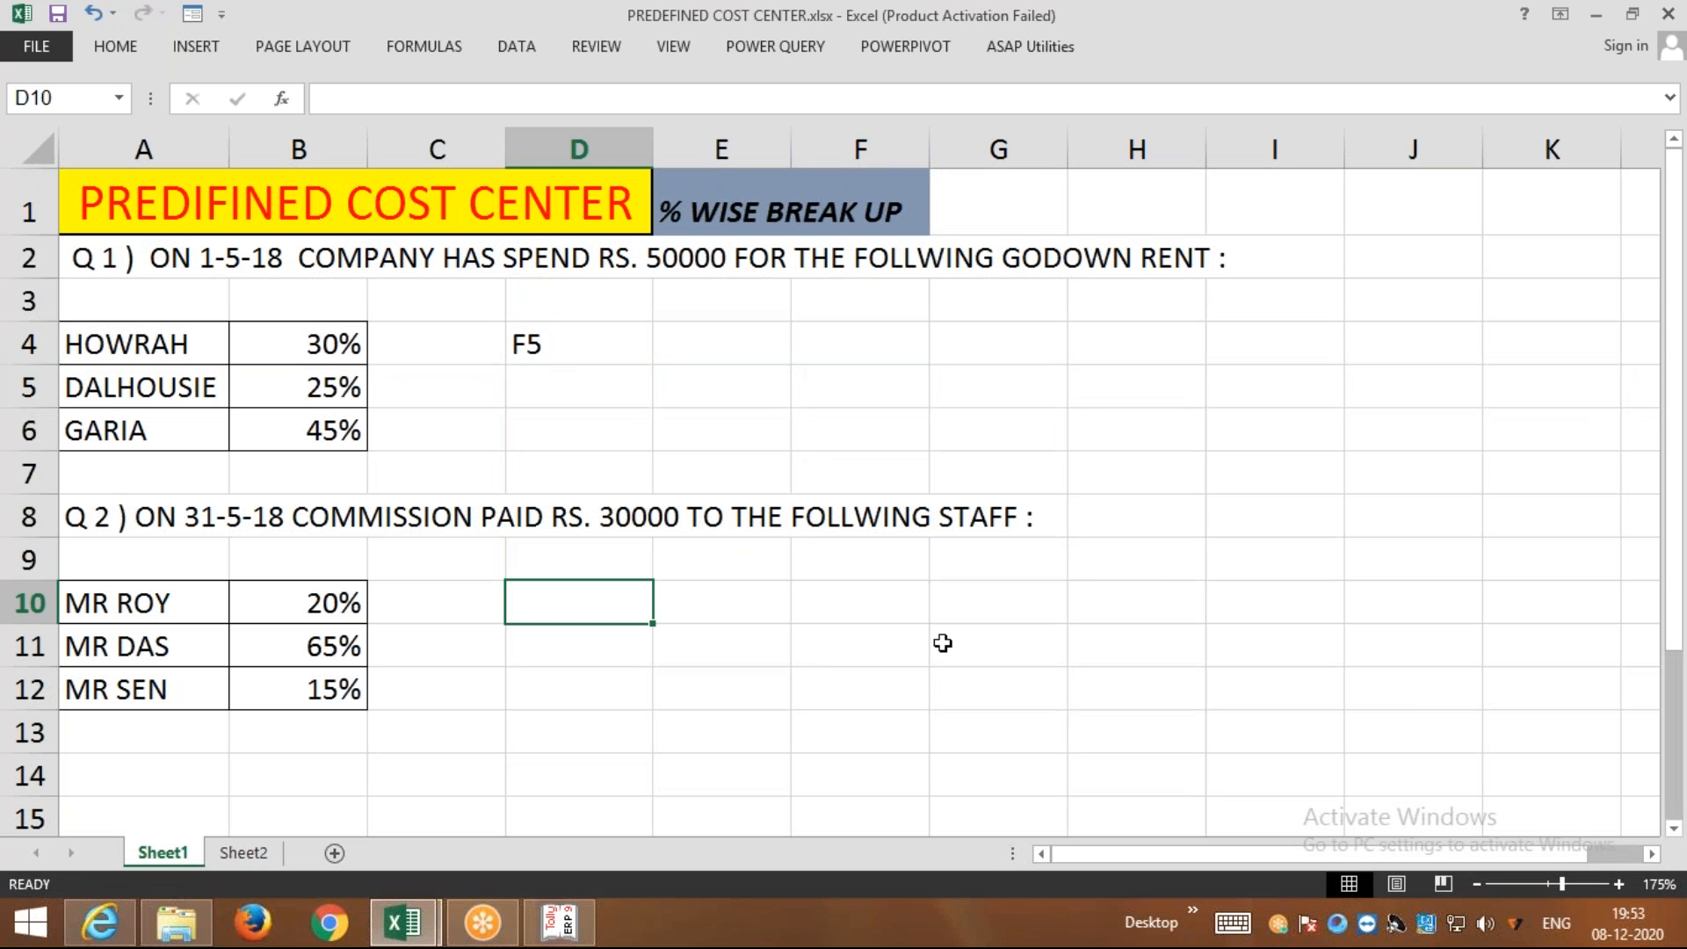
{"action": "type", "text": "F5"}
{"action": "key", "text": "ctrl+Return"}
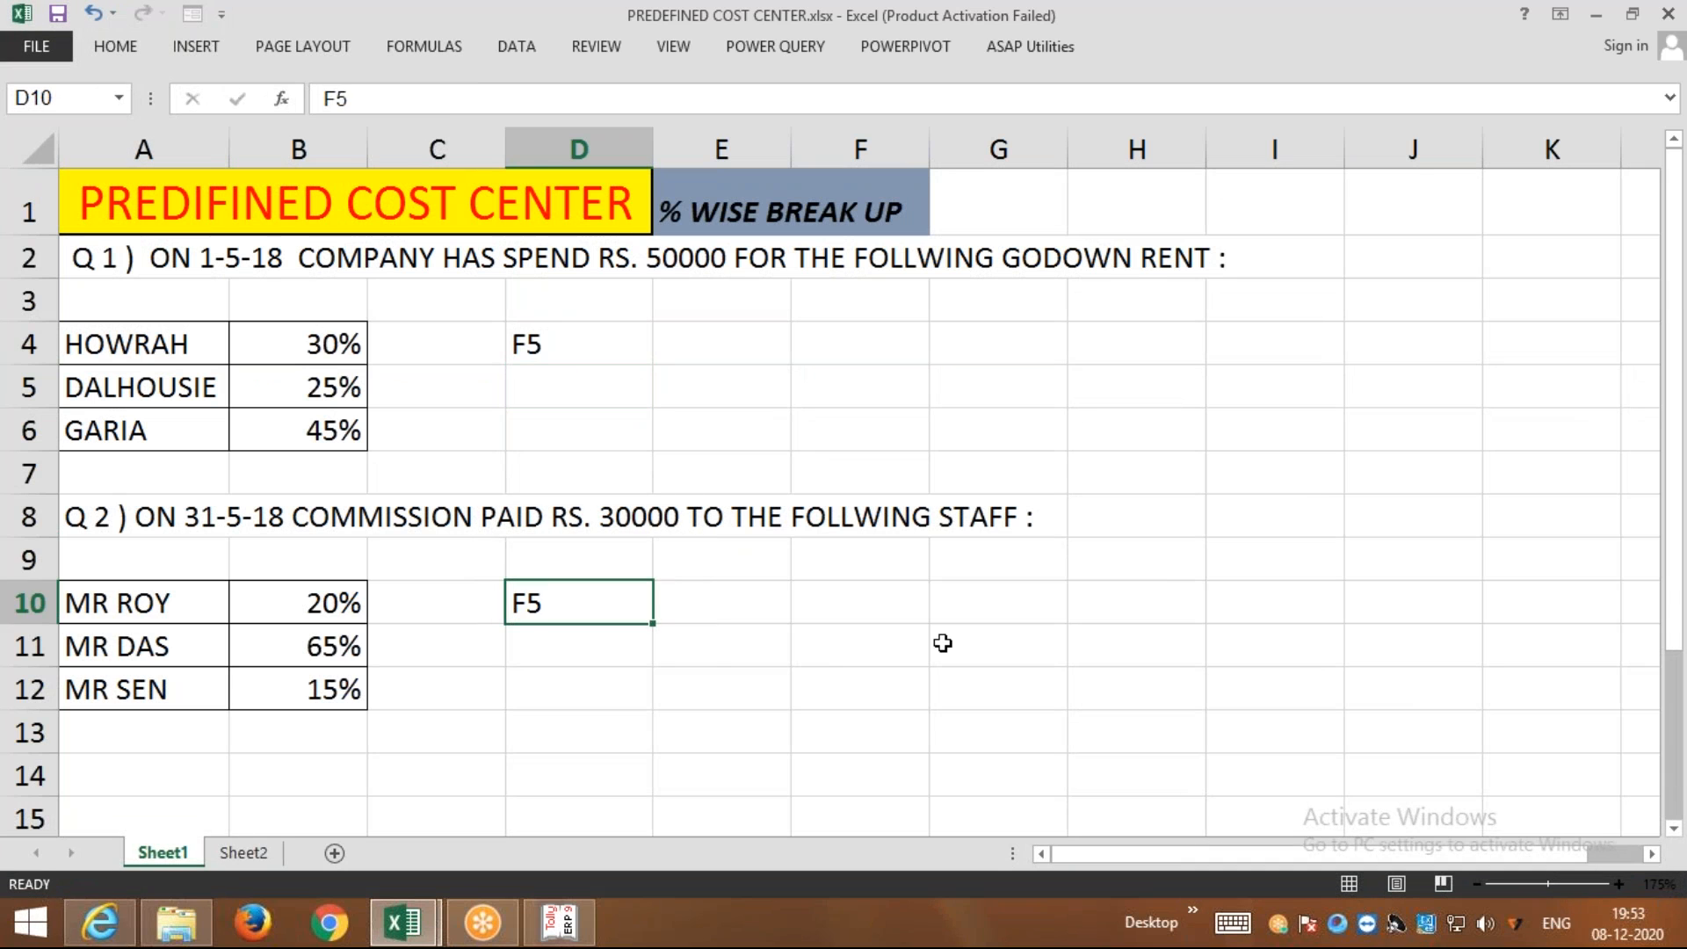
{"action": "key", "text": "Down"}
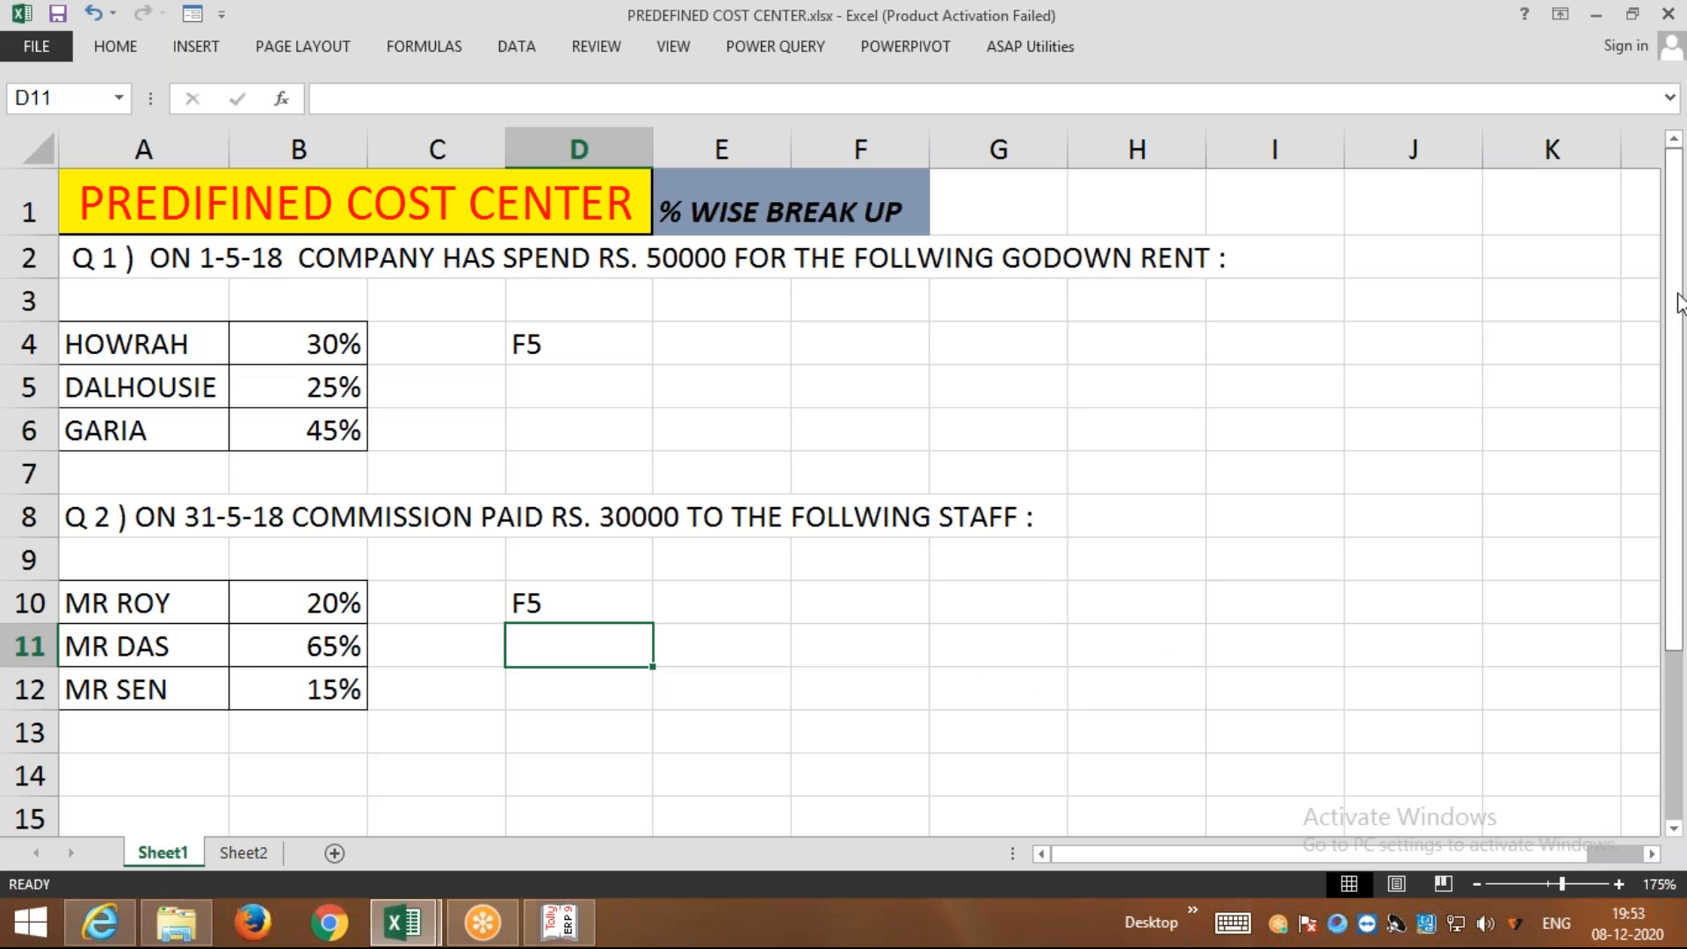
{"action": "left_click", "coordinate": [1167, 34]}
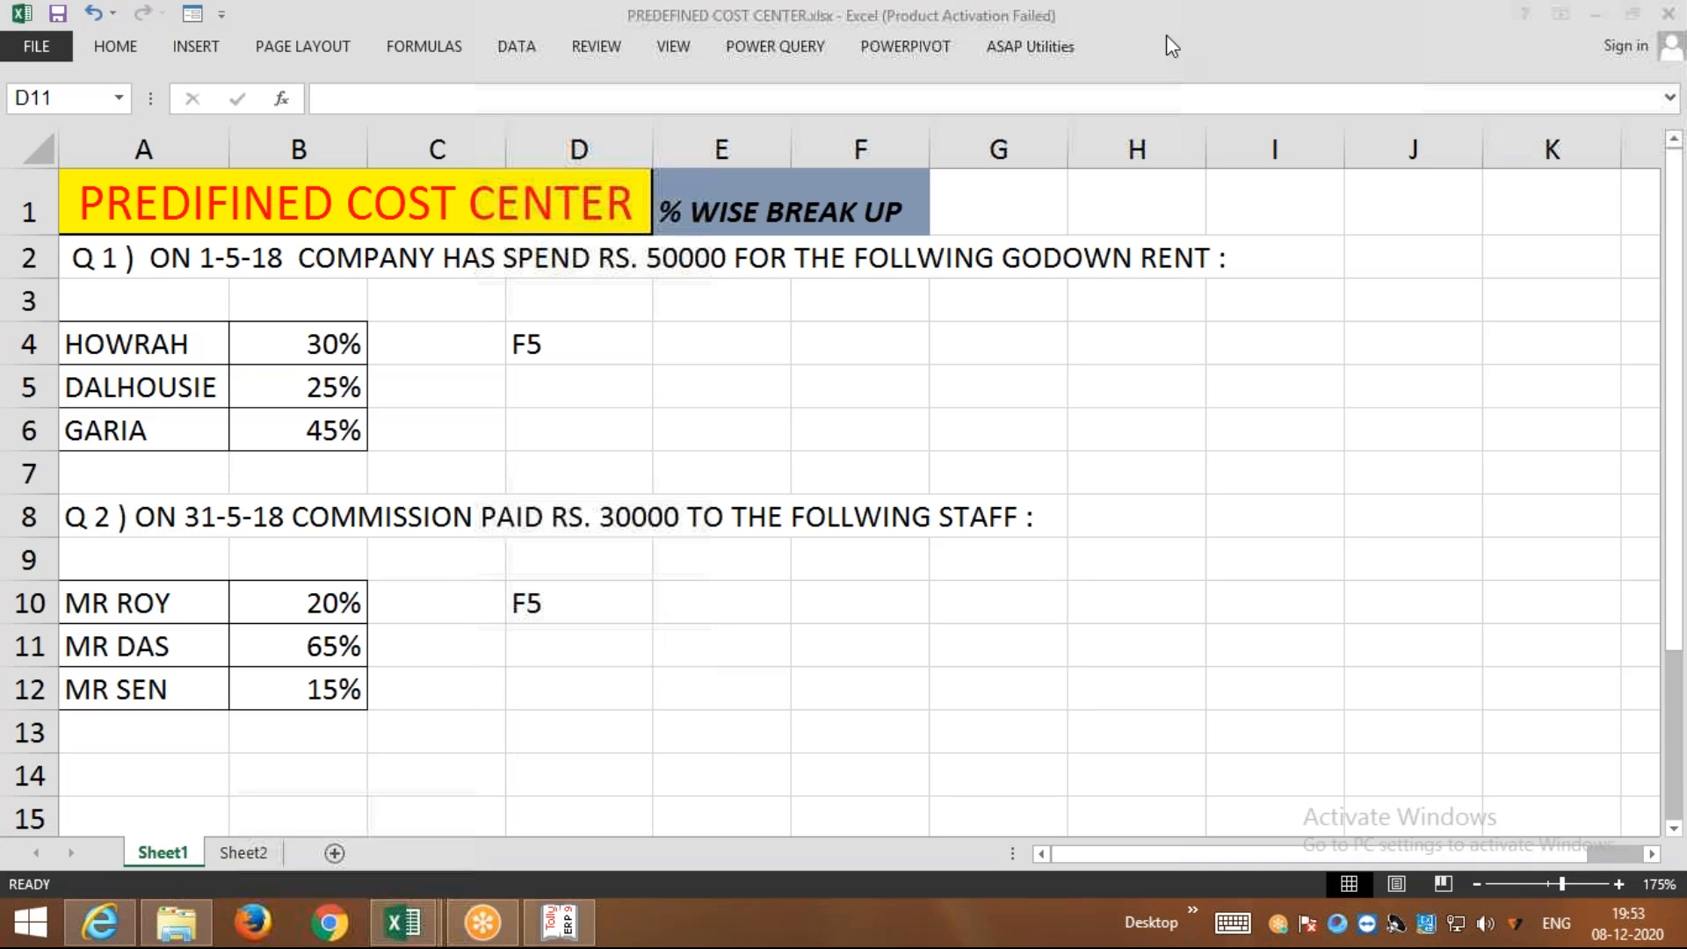